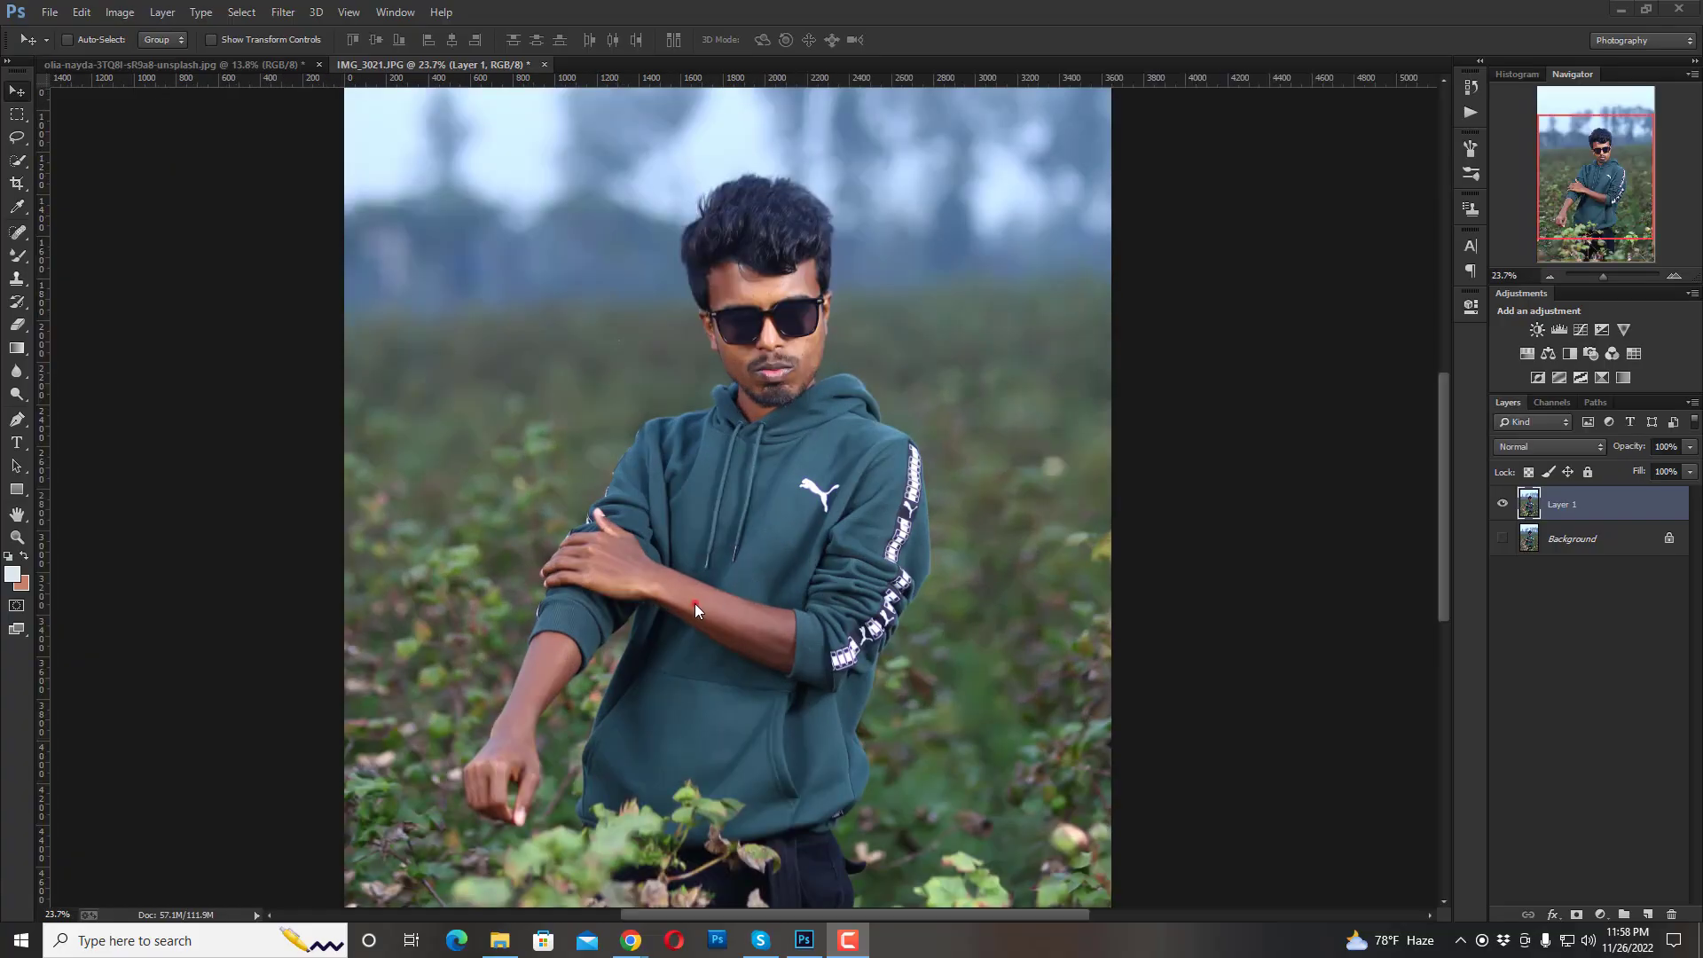
# Bring Photoshop forward and zoom in close on the lower edge of the man's hoodie
pyautogui.click(695, 605)
pyautogui.scroll(2, 684, 568)
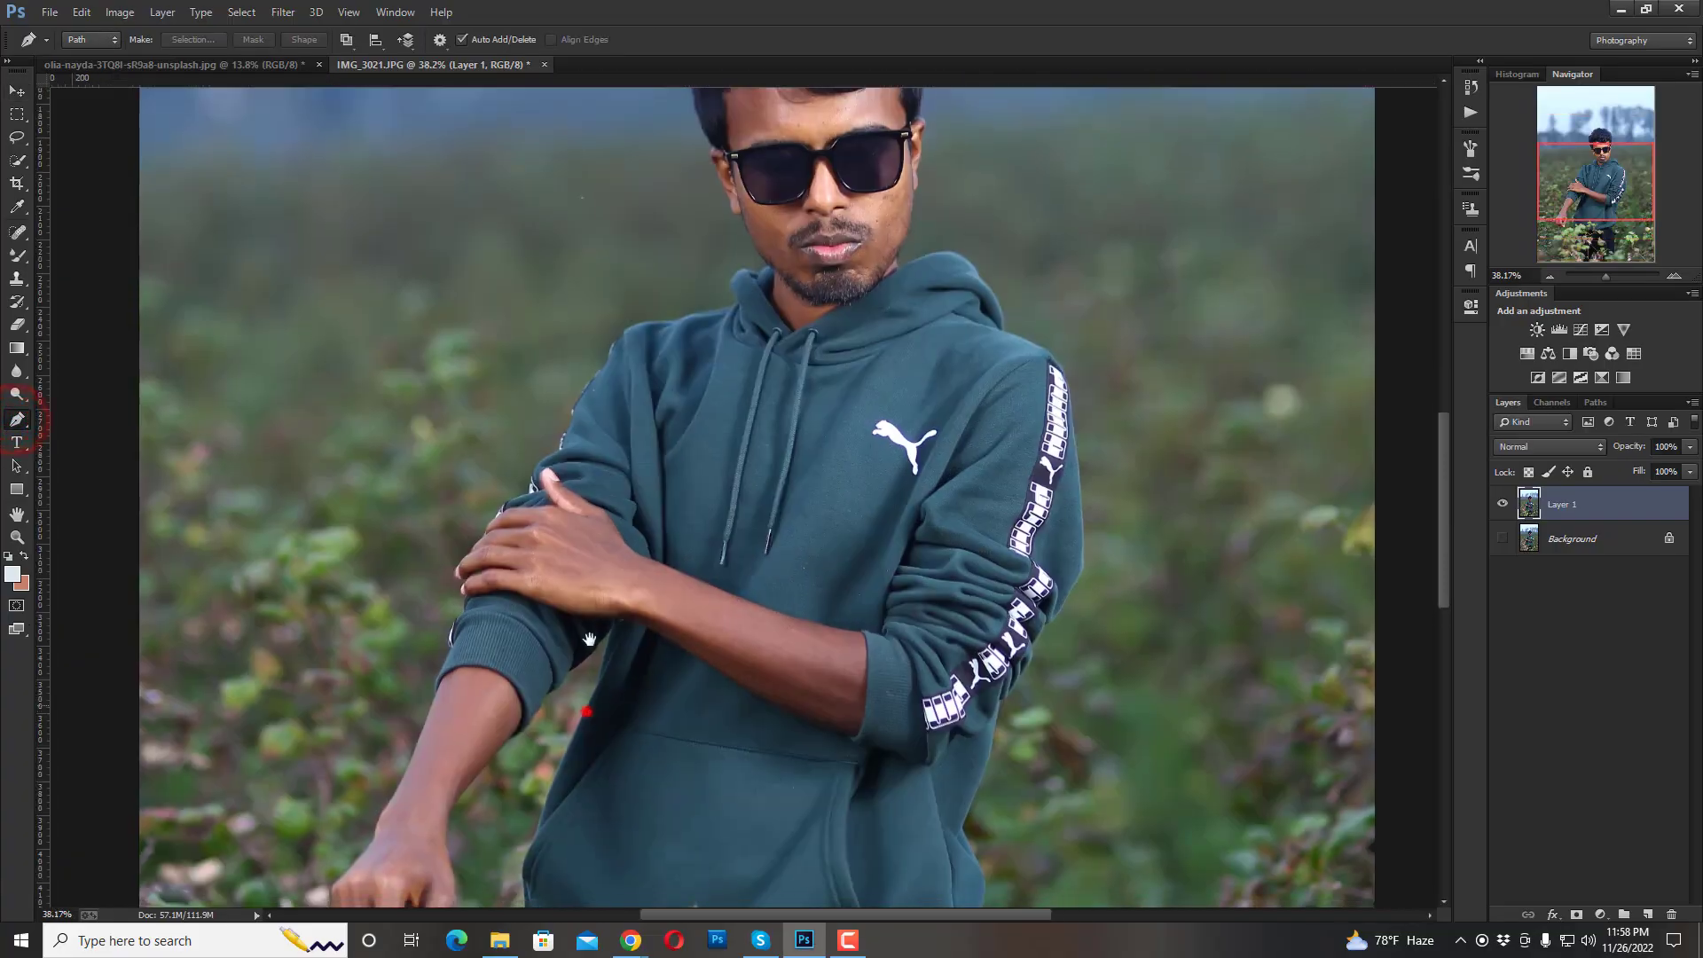
pyautogui.scroll(2, 673, 496)
pyautogui.scroll(2, 637, 636)
pyautogui.scroll(2, 589, 721)
pyautogui.scroll(3, 612, 708)
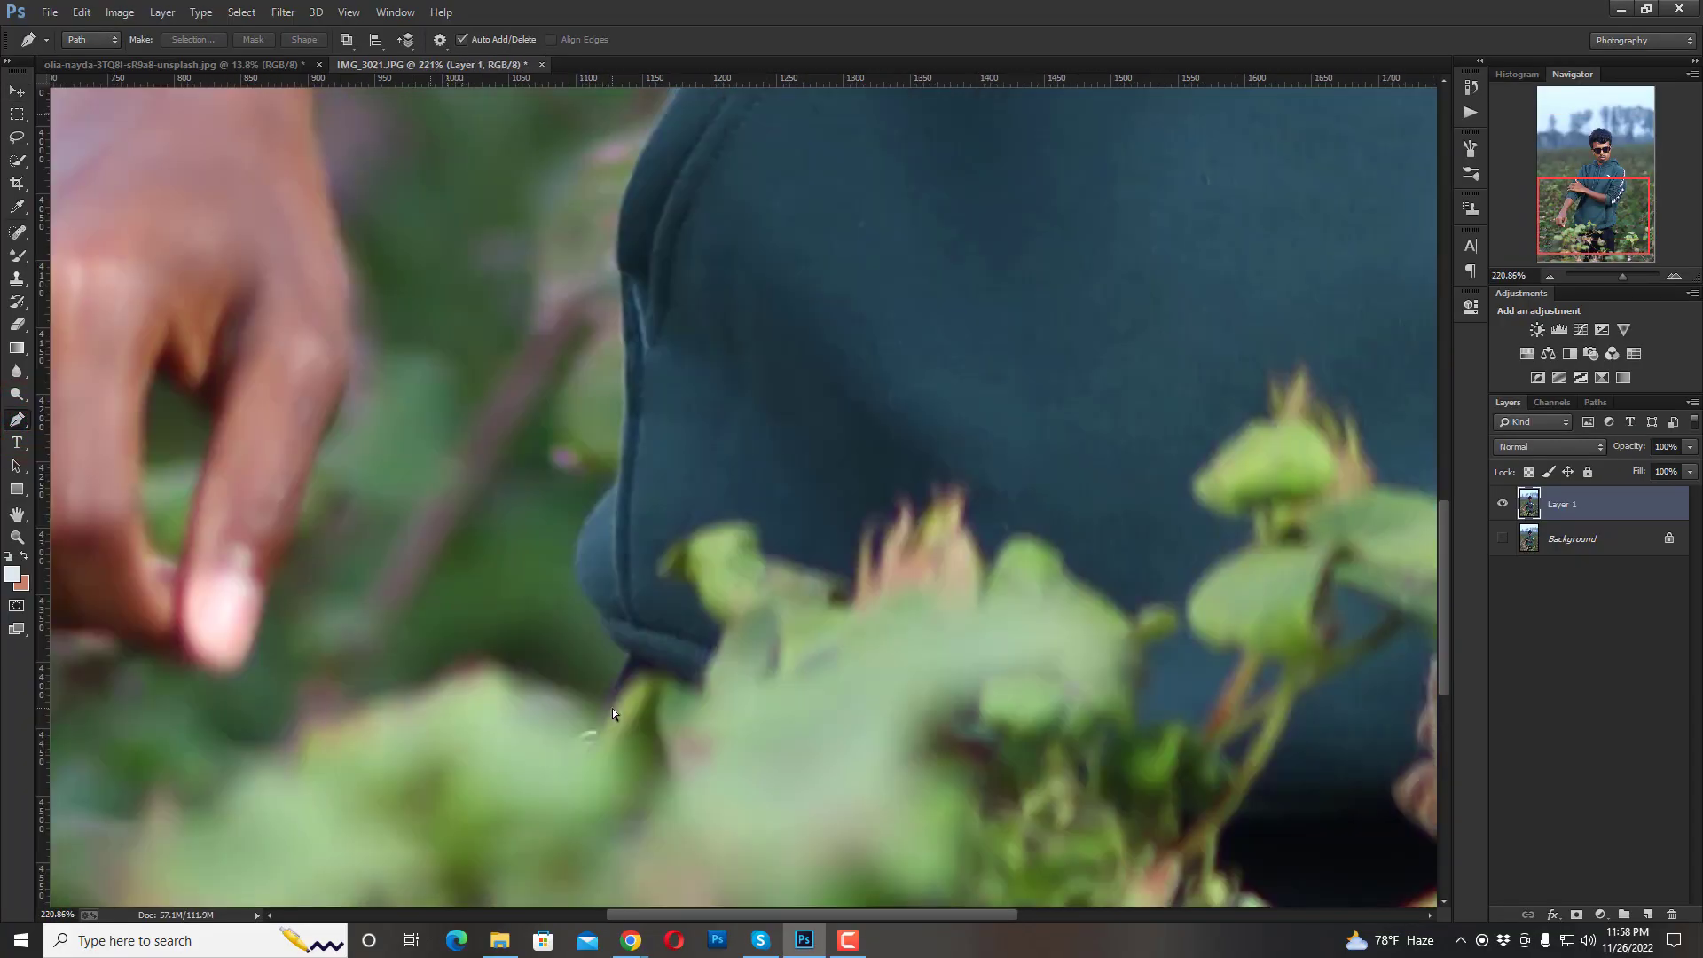
pyautogui.scroll(2, 612, 708)
# Start the path along the hood's lower edge up to the arm above it
pyautogui.click(609, 706)
pyautogui.click(646, 627)
pyautogui.click(603, 568)
pyautogui.moveTo(626, 380)
pyautogui.mouseDown()
pyautogui.moveTo(674, 312)
pyautogui.moveTo(685, 410)
pyautogui.mouseUp()
pyautogui.moveTo(692, 343)
pyautogui.mouseDown()
pyautogui.moveTo(756, 262)
pyautogui.moveTo(645, 391)
pyautogui.mouseUp()
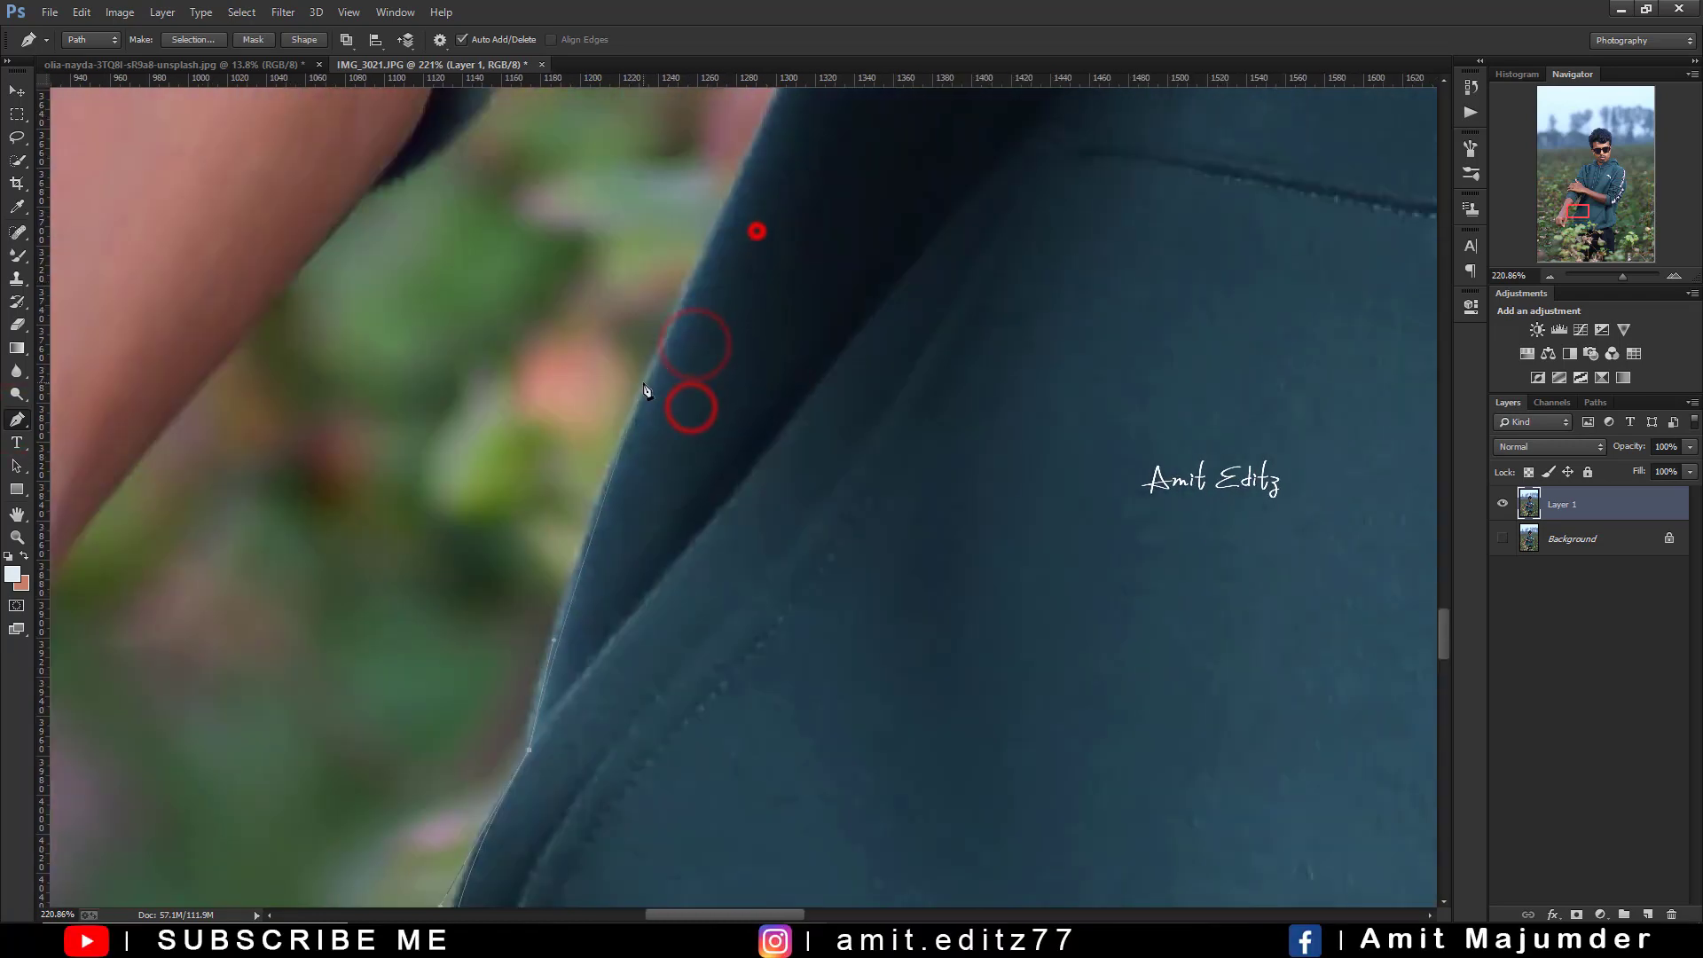
pyautogui.moveTo(736, 228)
pyautogui.mouseDown()
pyautogui.moveTo(666, 350)
pyautogui.moveTo(673, 296)
pyautogui.mouseUp()
# Trace the path down the inner arm edge to the forearm
pyautogui.click(583, 343)
pyautogui.moveTo(507, 433); pyautogui.dragTo(494, 463)
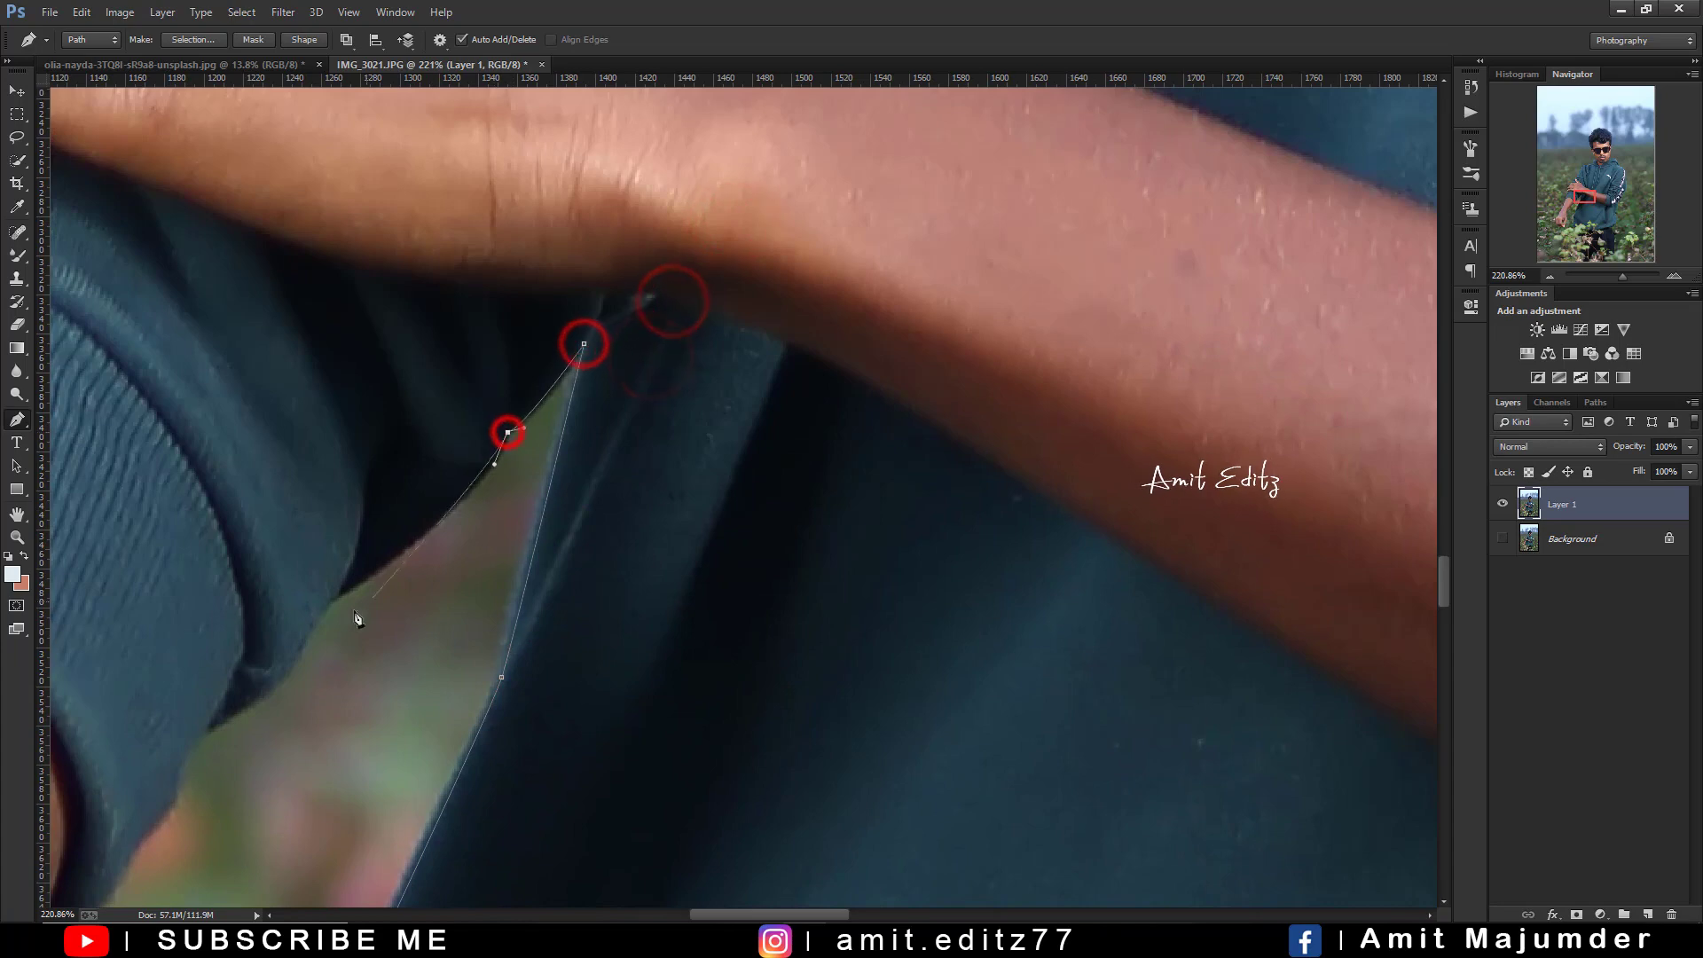
pyautogui.moveTo(332, 595); pyautogui.dragTo(304, 641)
pyautogui.moveTo(181, 735); pyautogui.dragTo(307, 642)
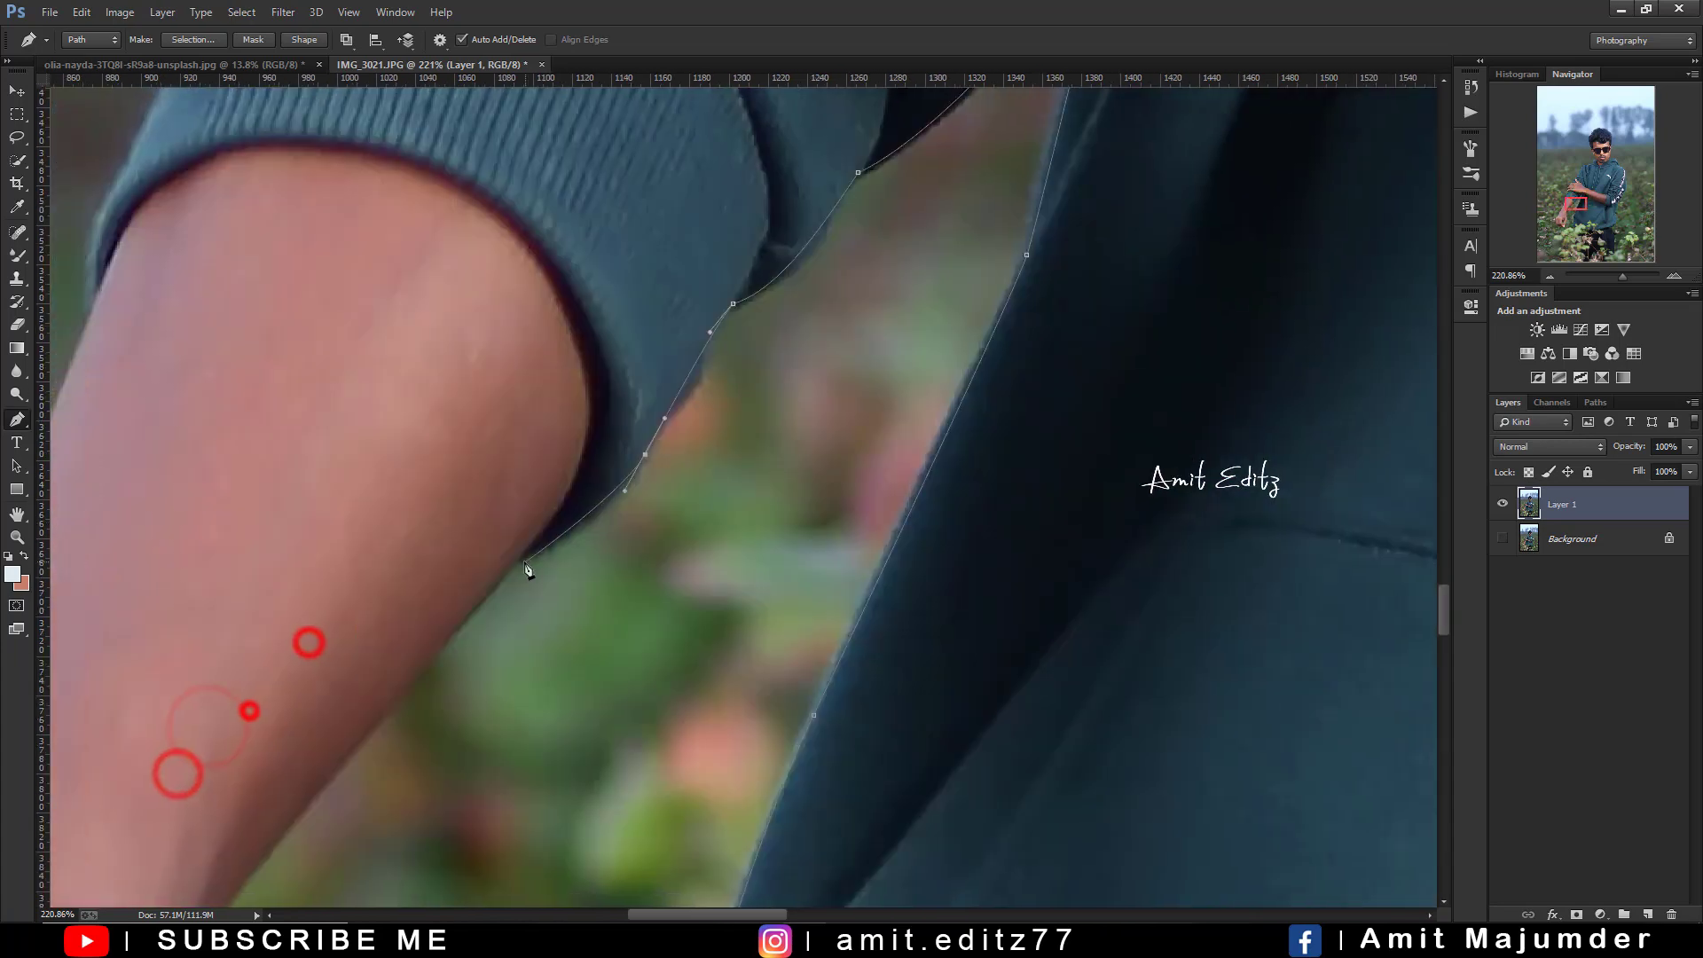
pyautogui.moveTo(248, 710)
pyautogui.mouseDown()
pyautogui.moveTo(513, 559)
pyautogui.moveTo(548, 449)
pyautogui.mouseUp()
pyautogui.click(501, 552)
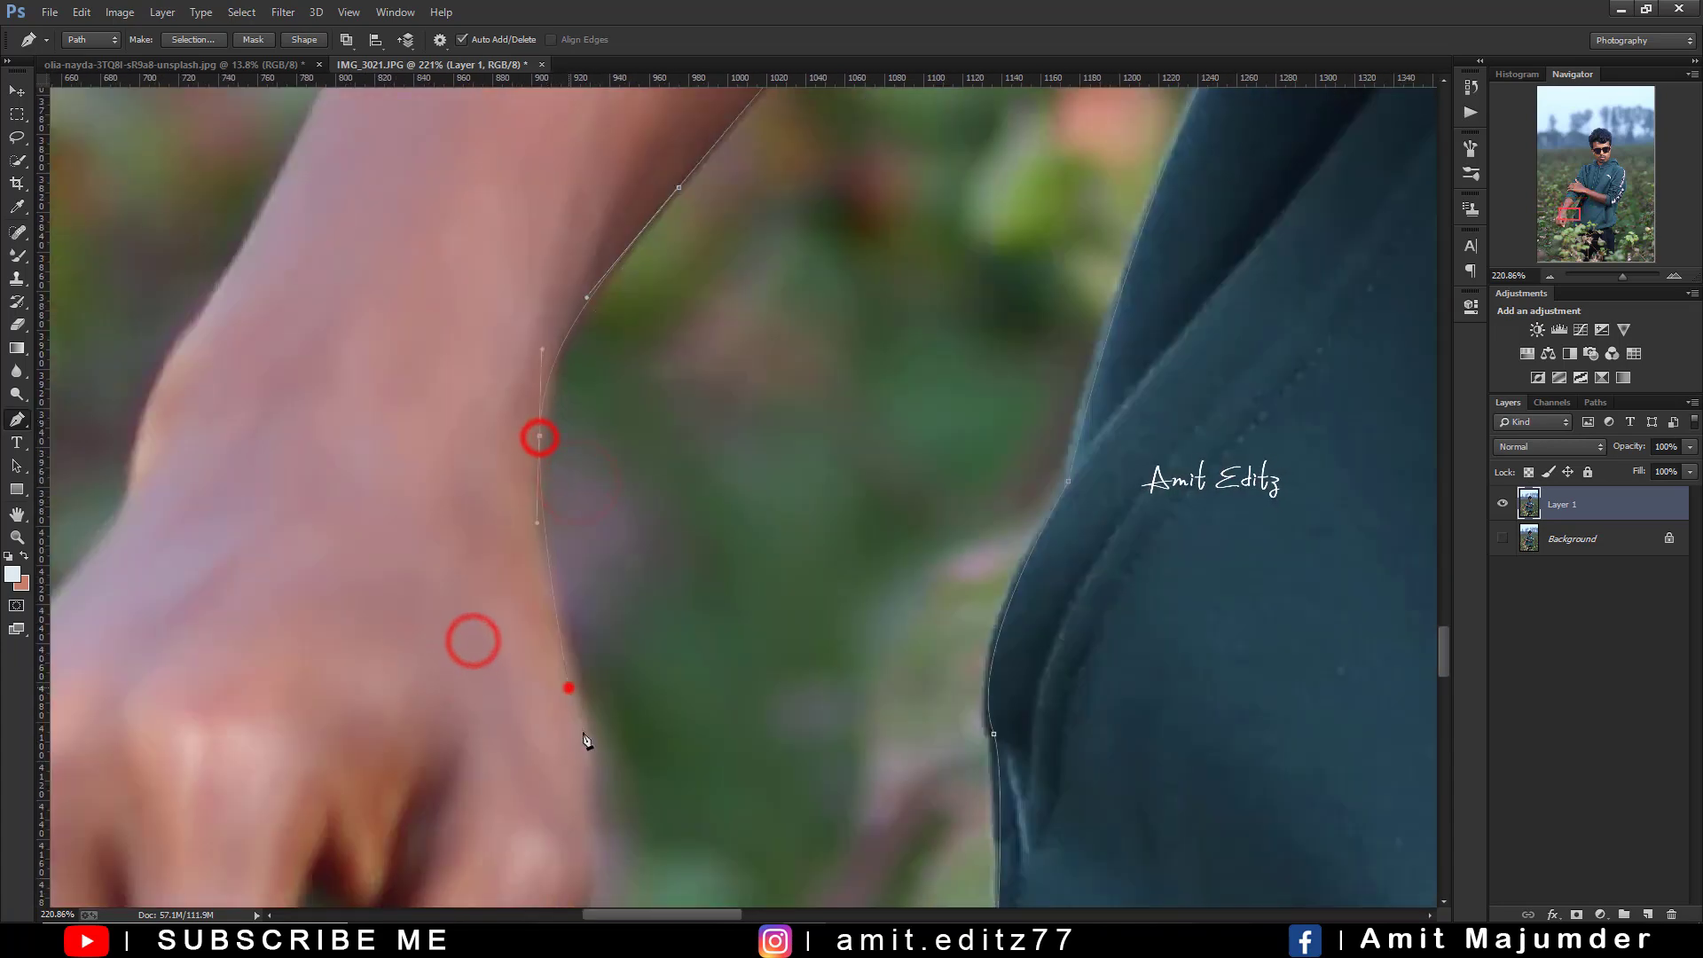
# Trace around the outstretched hand's fingertips and lower edge, back up the wrist
pyautogui.moveTo(571, 710); pyautogui.dragTo(614, 276)
pyautogui.click(525, 680)
pyautogui.click(495, 764)
pyautogui.moveTo(494, 764); pyautogui.dragTo(840, 568)
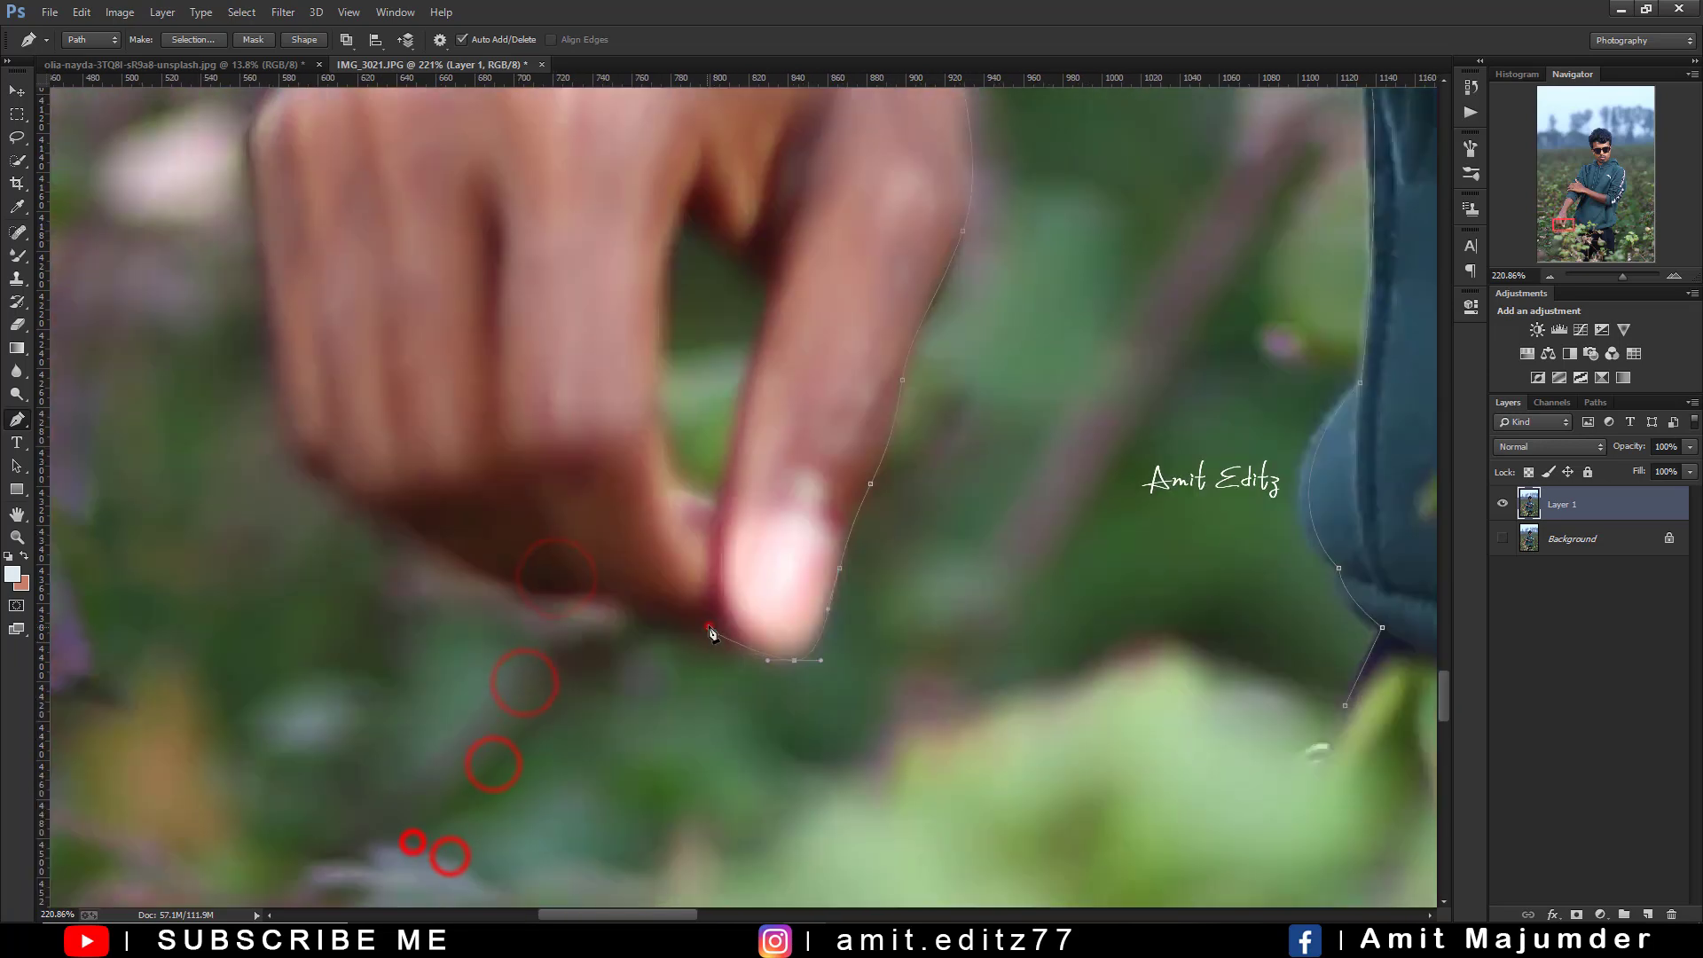
pyautogui.click(708, 625)
pyautogui.click(593, 583)
pyautogui.click(469, 560)
pyautogui.click(333, 479)
pyautogui.moveTo(381, 441); pyautogui.dragTo(556, 487)
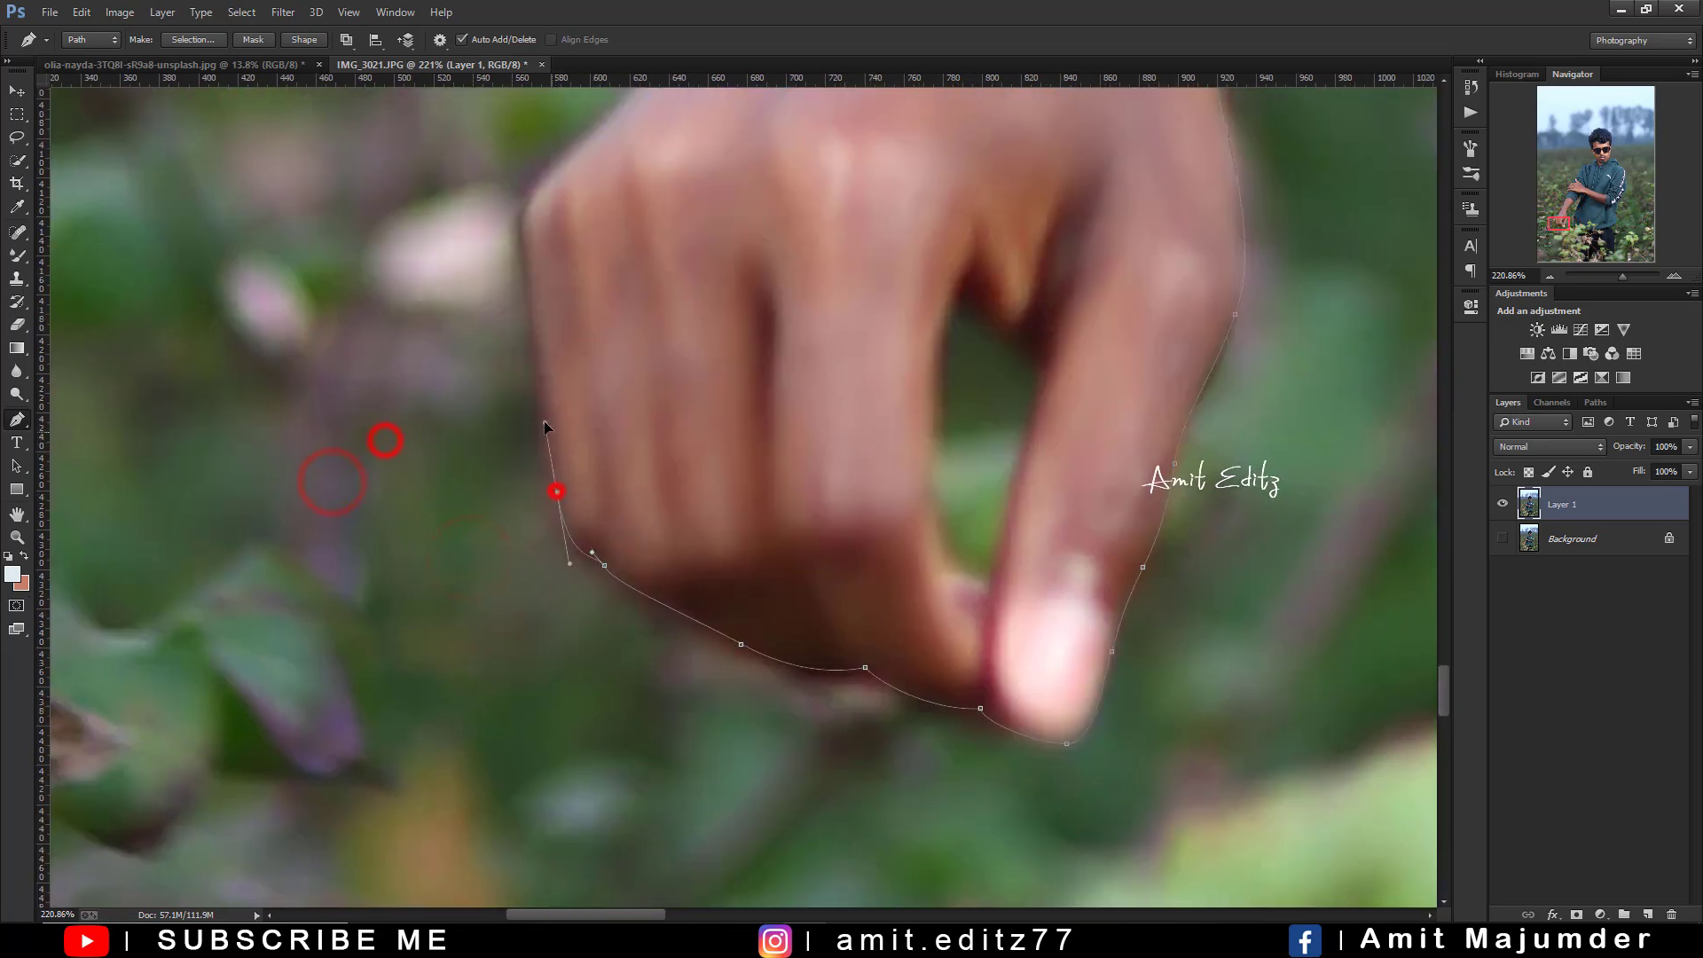
# Continue along the forearm and around the fingertips resting on the shoulder
pyautogui.moveTo(559, 293); pyautogui.dragTo(521, 544)
pyautogui.click(708, 394)
pyautogui.moveTo(795, 151)
pyautogui.mouseDown()
pyautogui.moveTo(535, 578)
pyautogui.moveTo(589, 888)
pyautogui.mouseUp()
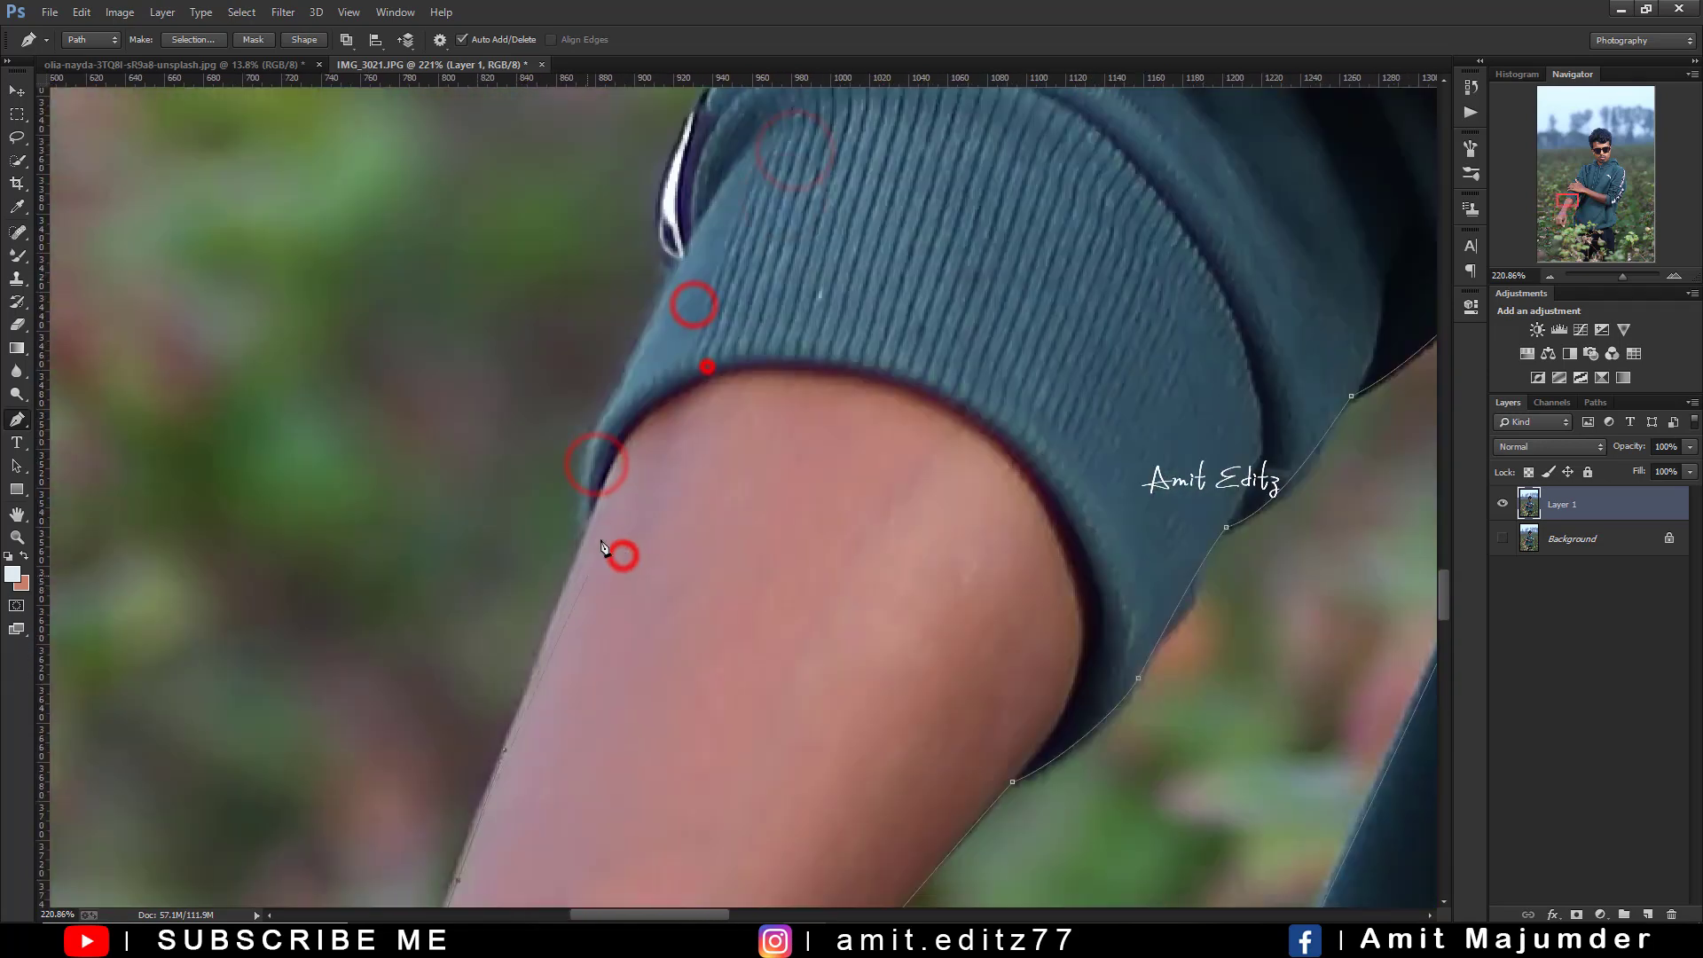
pyautogui.moveTo(703, 369)
pyautogui.mouseDown()
pyautogui.moveTo(620, 555)
pyautogui.moveTo(601, 502)
pyautogui.mouseUp()
pyautogui.moveTo(665, 388); pyautogui.dragTo(638, 656)
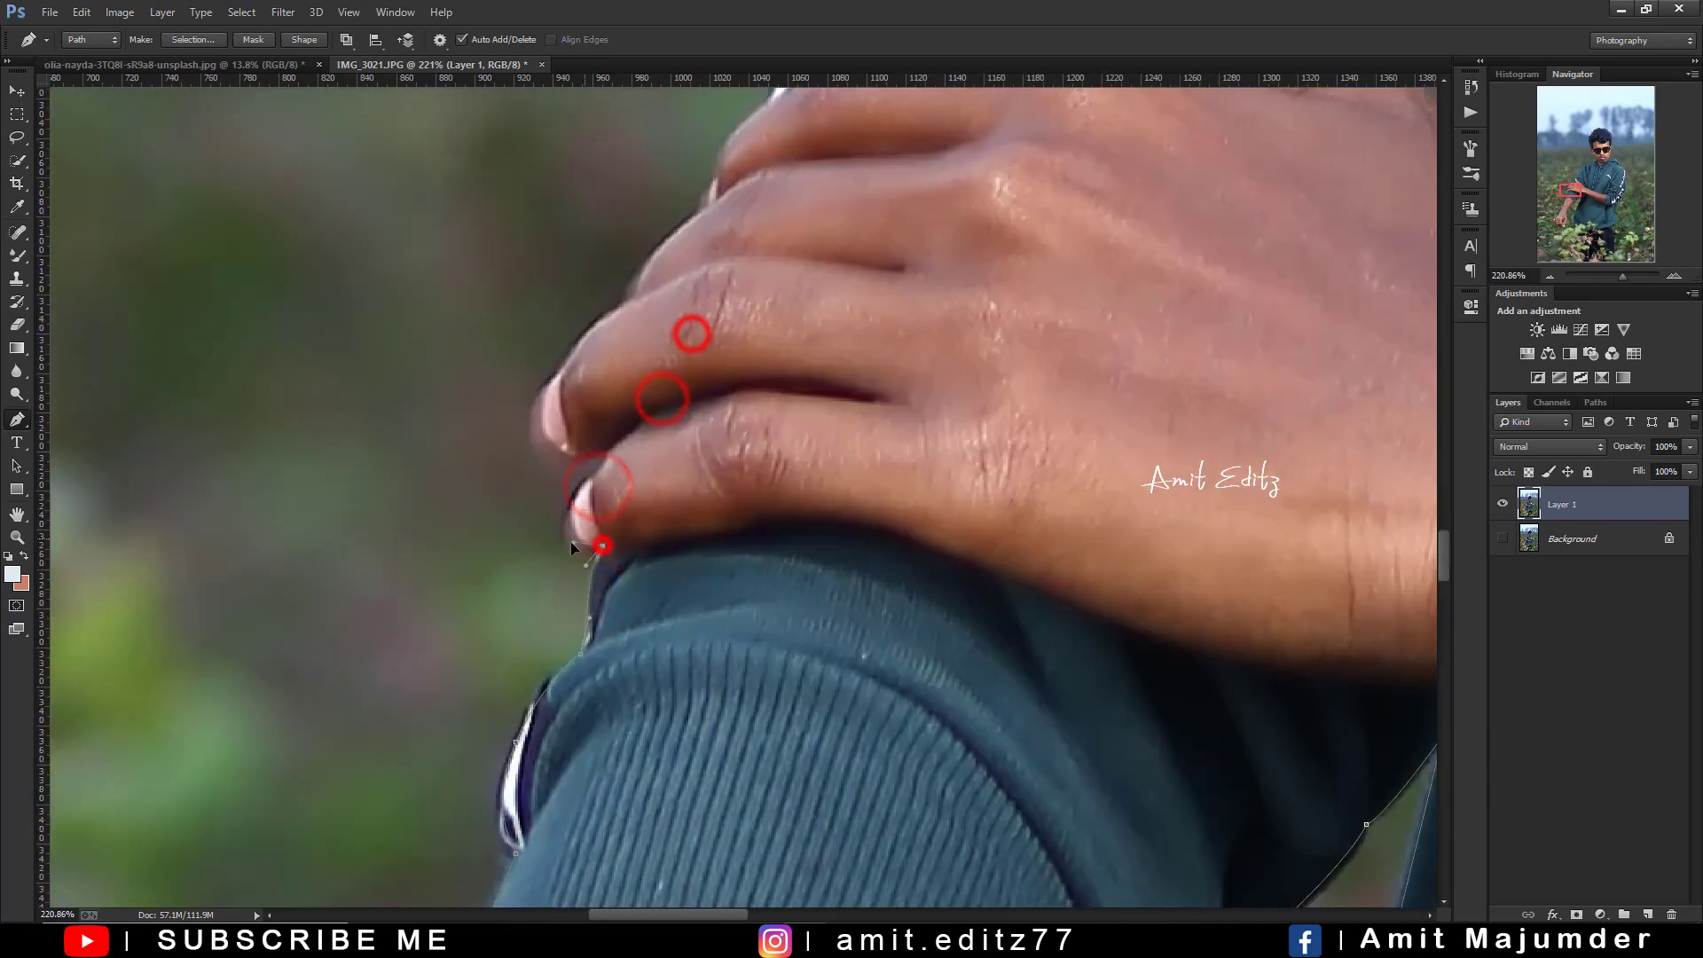
pyautogui.moveTo(586, 390); pyautogui.dragTo(561, 655)
pyautogui.moveTo(652, 547); pyautogui.dragTo(510, 689)
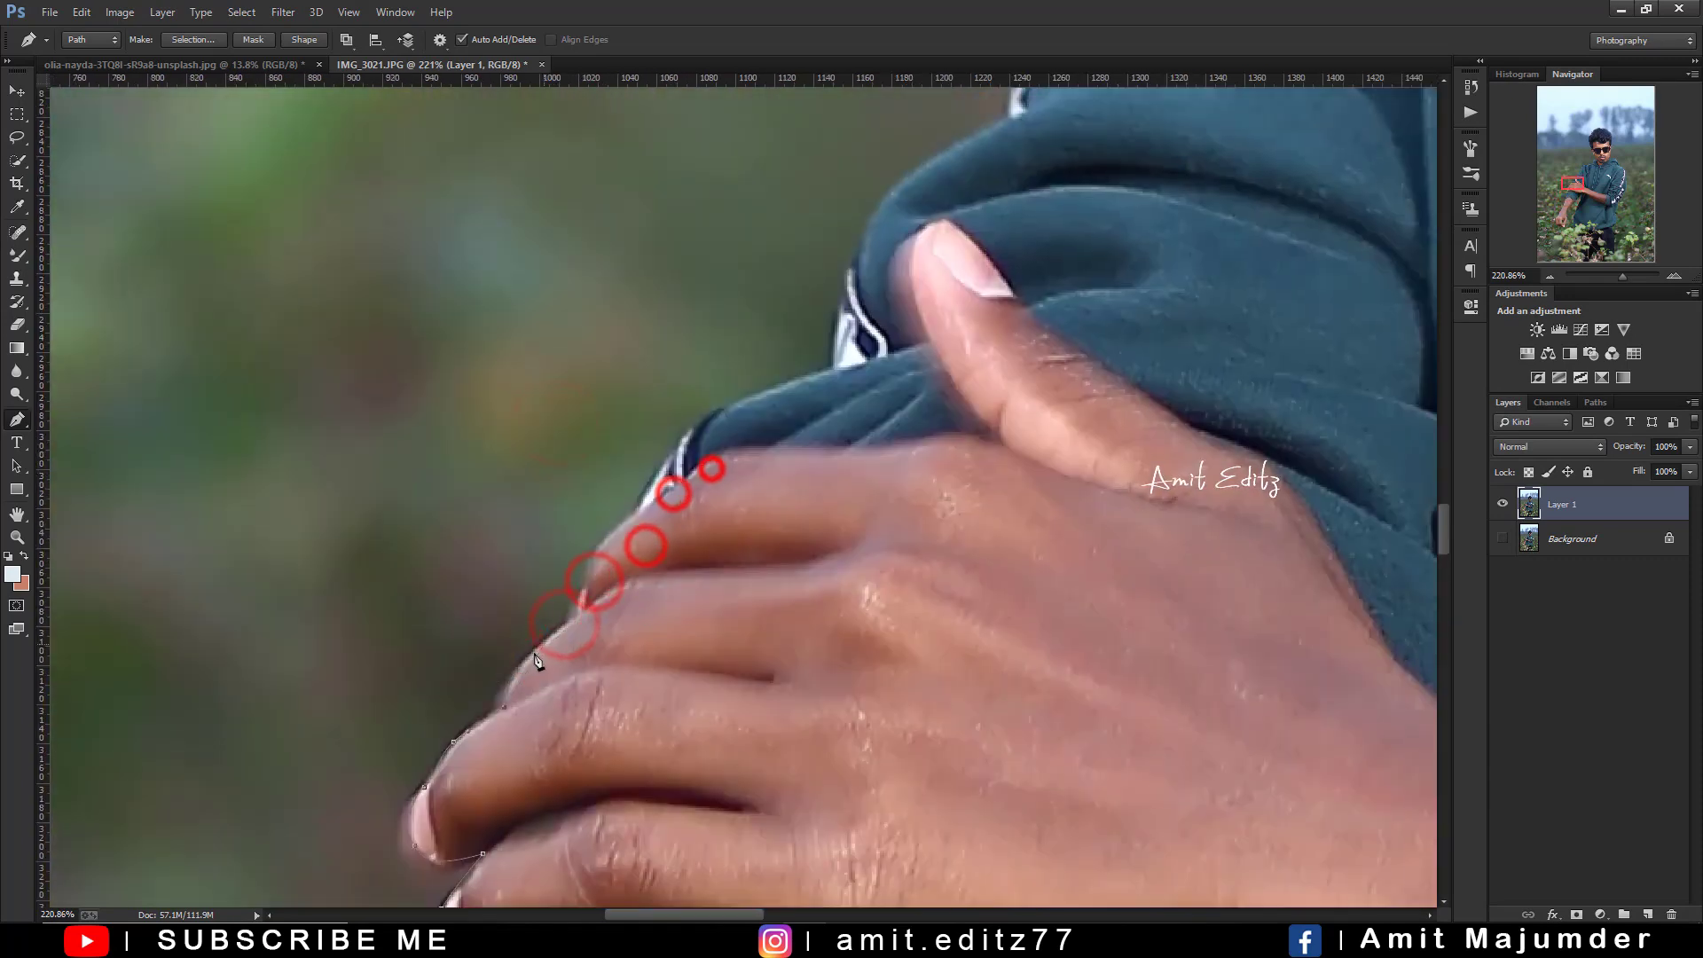
# Trace the knuckles and sleeve edge up over the hoodie shoulder
pyautogui.click(589, 577)
pyautogui.click(641, 513)
pyautogui.click(679, 444)
pyautogui.moveTo(872, 307); pyautogui.dragTo(717, 683)
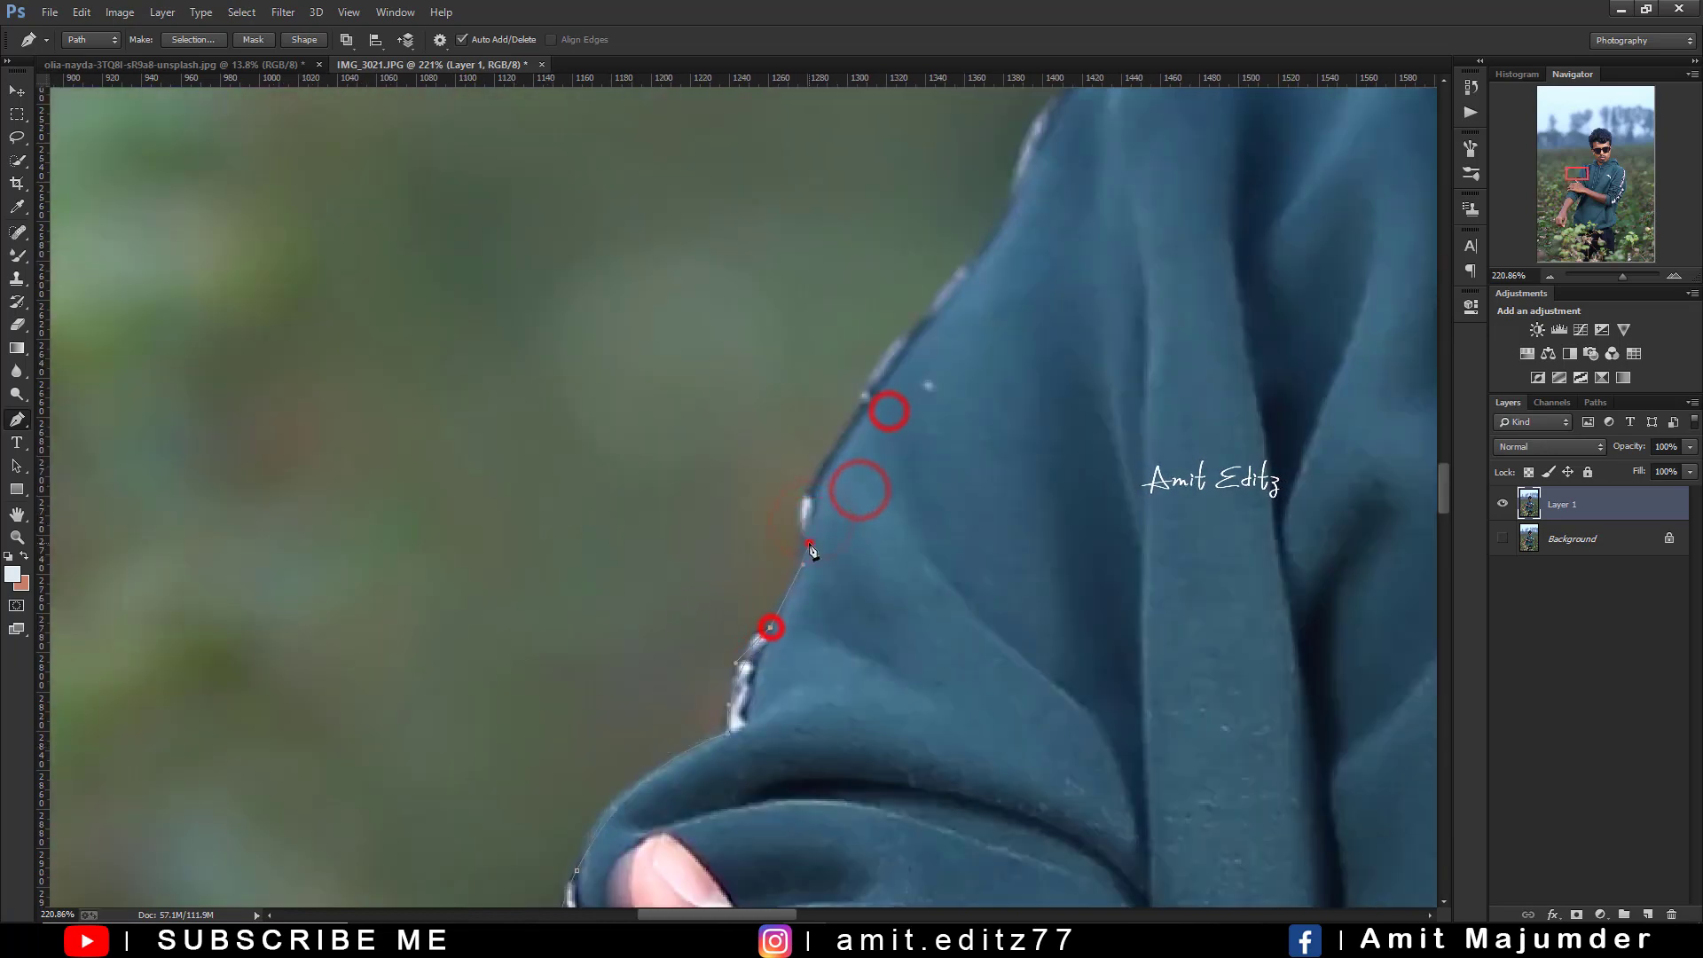
pyautogui.moveTo(899, 417); pyautogui.dragTo(807, 531)
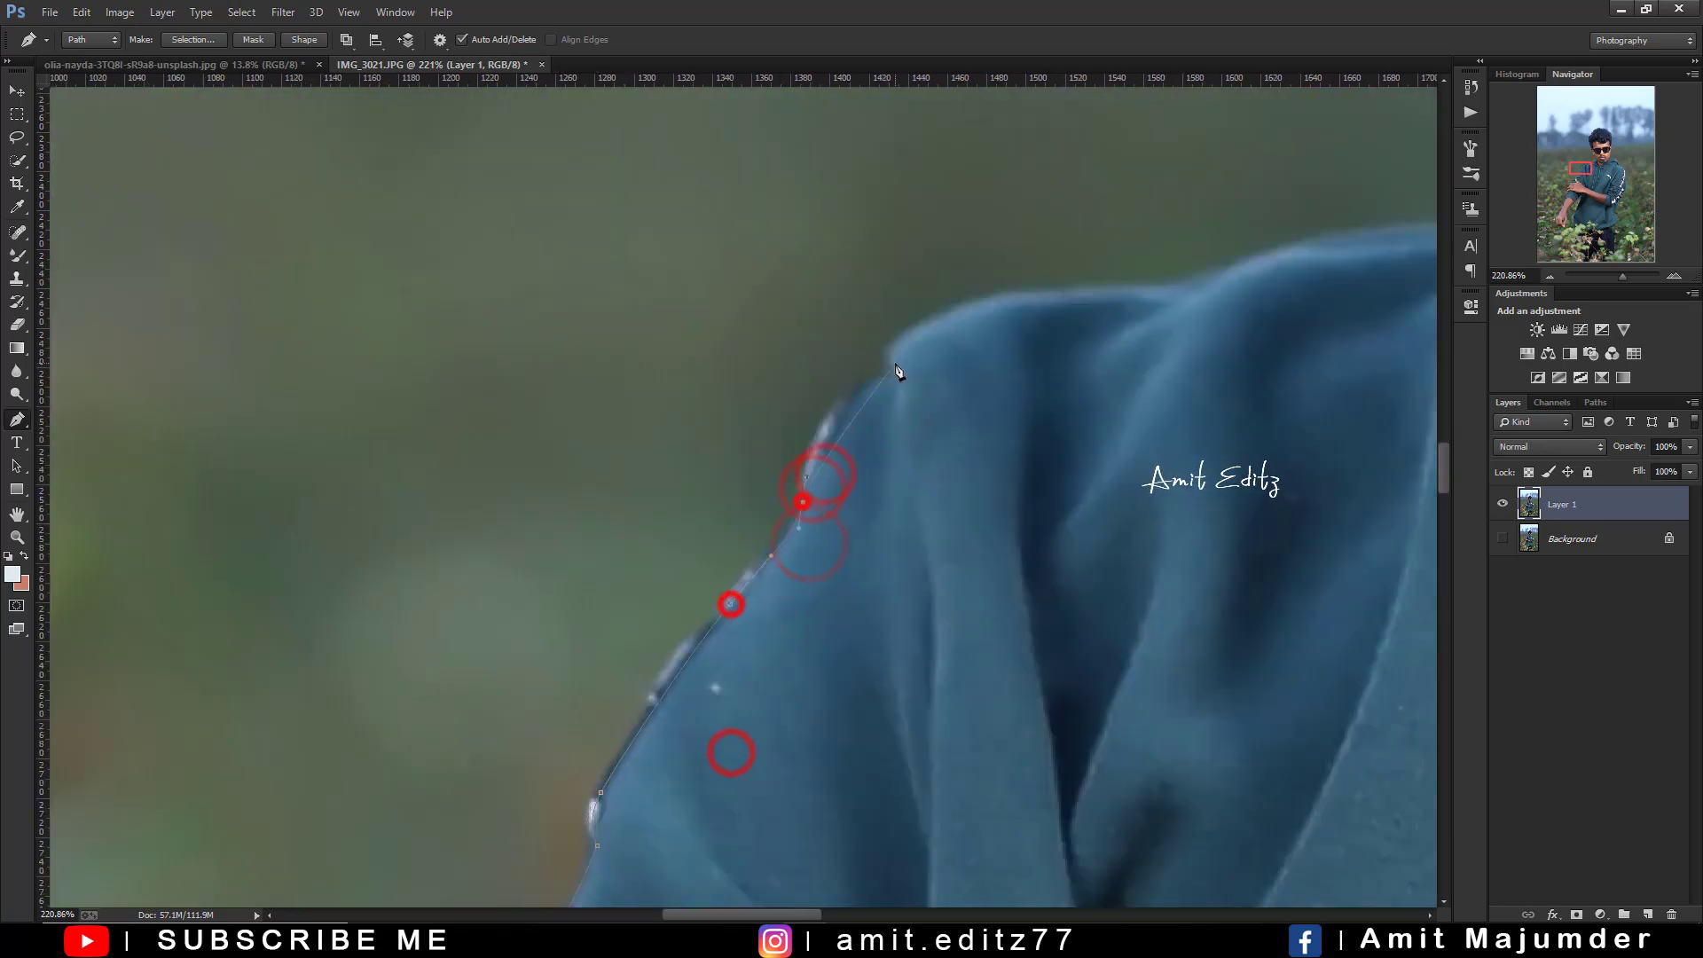
pyautogui.click(933, 319)
pyautogui.moveTo(1031, 306); pyautogui.dragTo(776, 378)
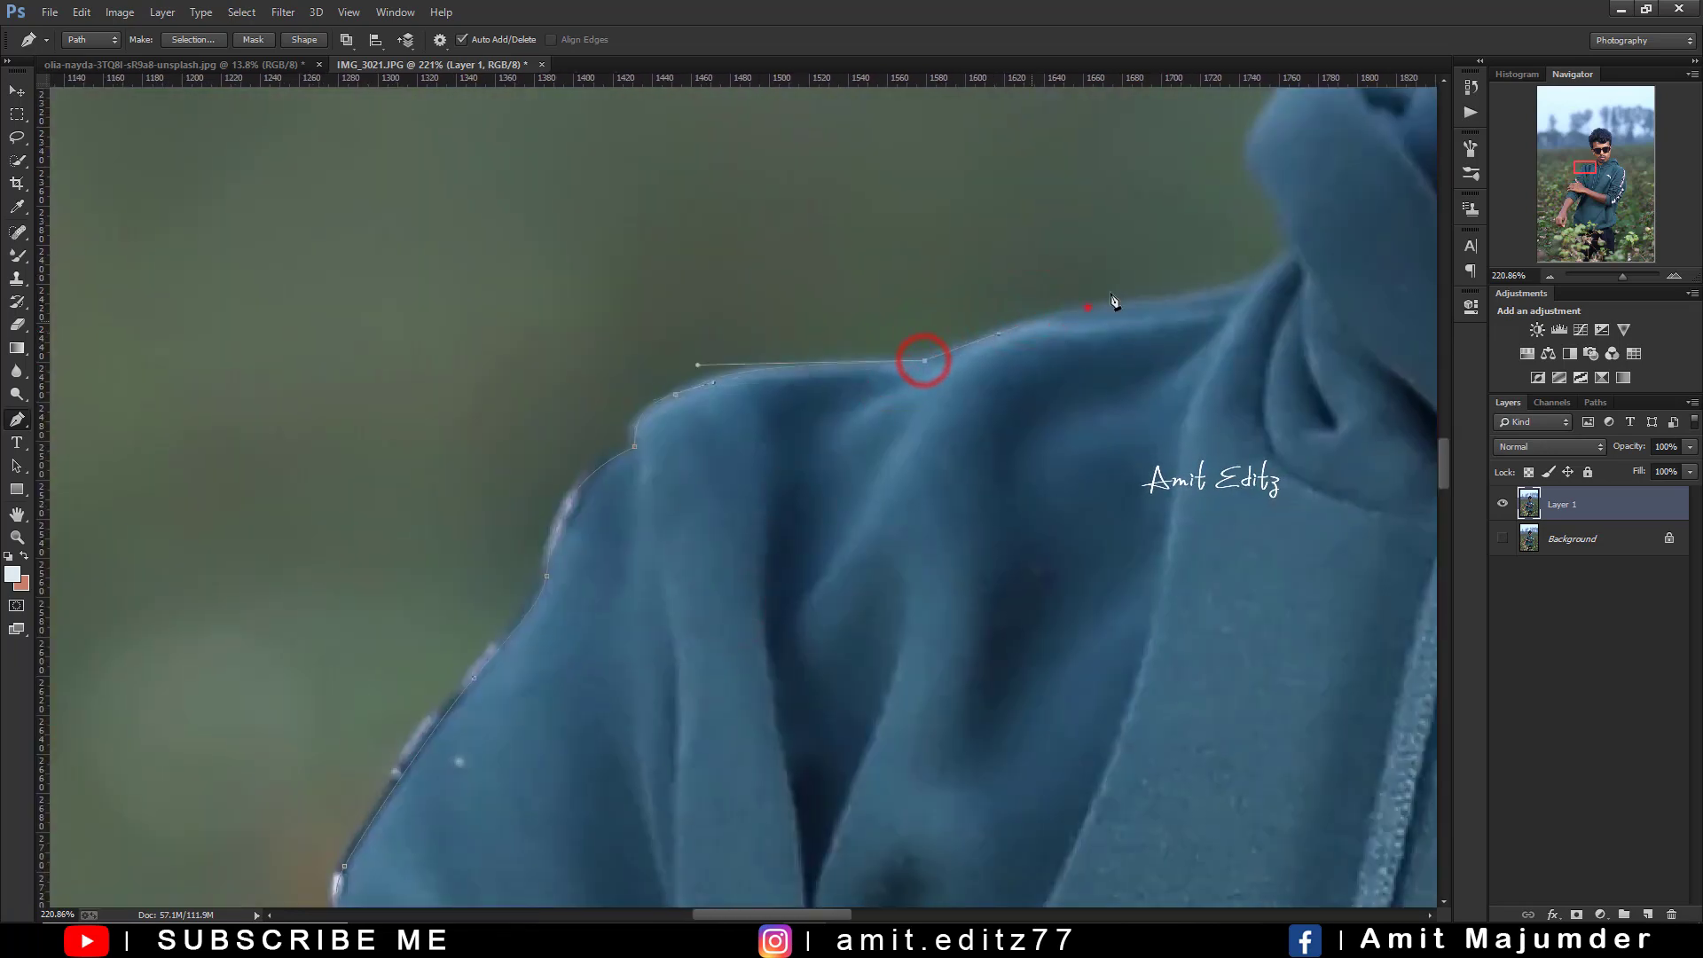
pyautogui.moveTo(1088, 307); pyautogui.dragTo(707, 441)
# Trace the hood edge to the chin, then along the jaw and around the ear
pyautogui.moveTo(912, 218); pyautogui.dragTo(722, 448)
pyautogui.click(728, 431)
pyautogui.click(846, 455)
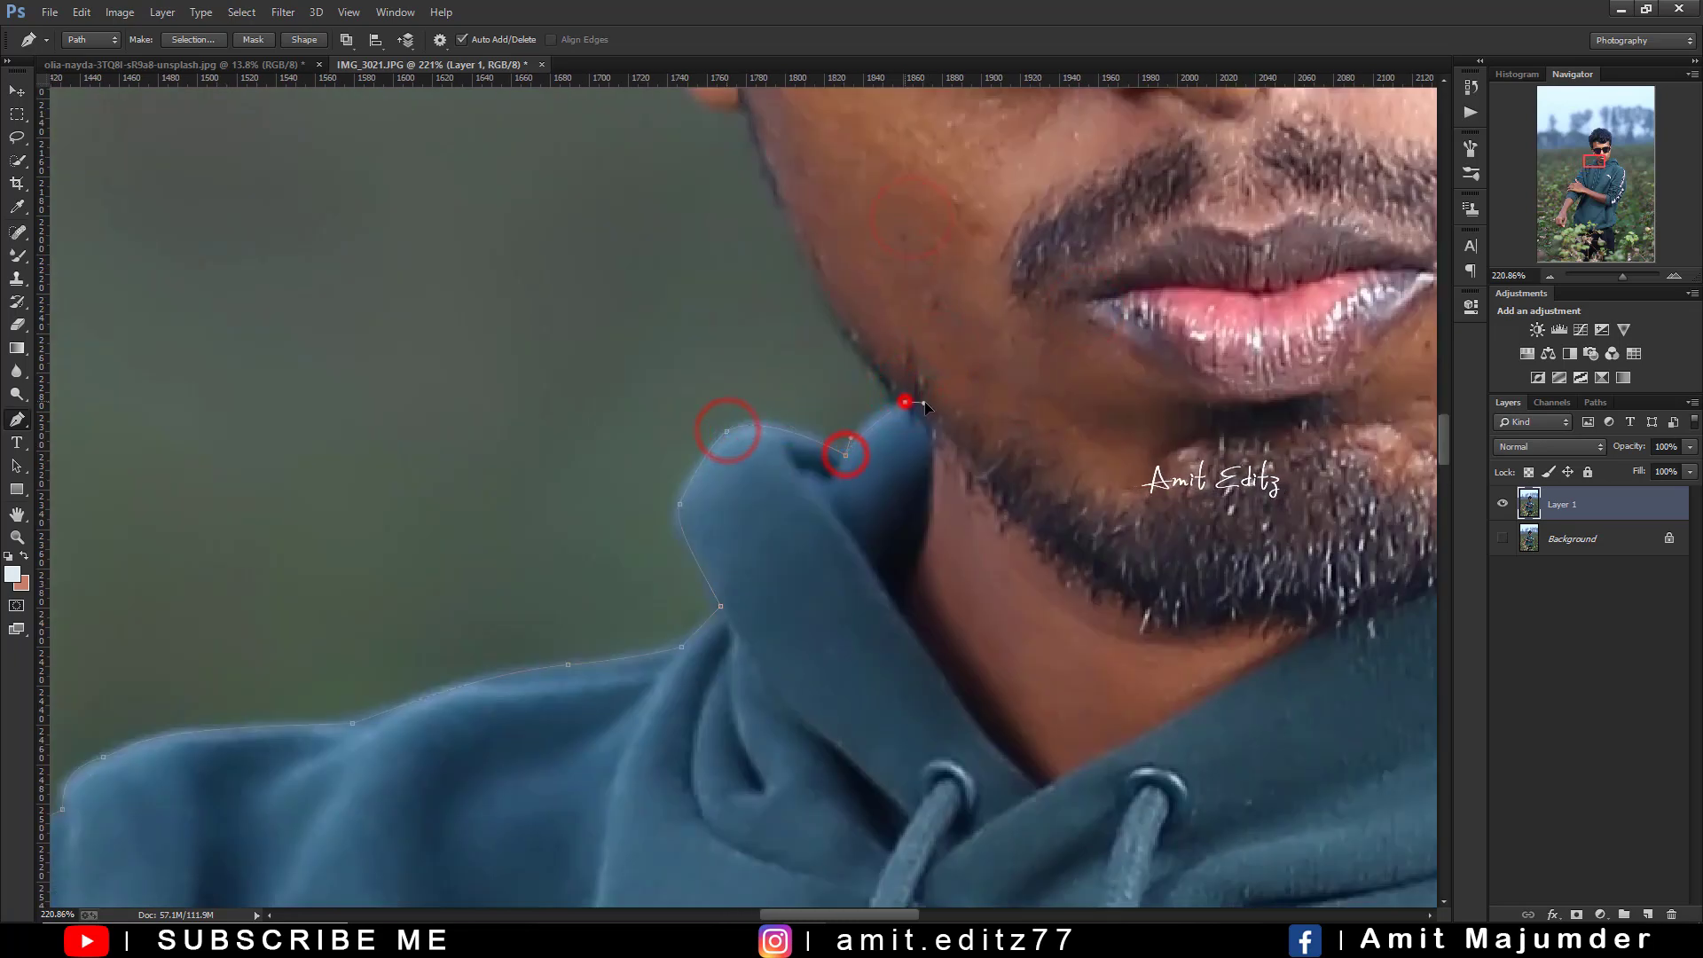
pyautogui.moveTo(817, 289); pyautogui.dragTo(923, 573)
pyautogui.moveTo(784, 371); pyautogui.dragTo(815, 628)
pyautogui.click(818, 575)
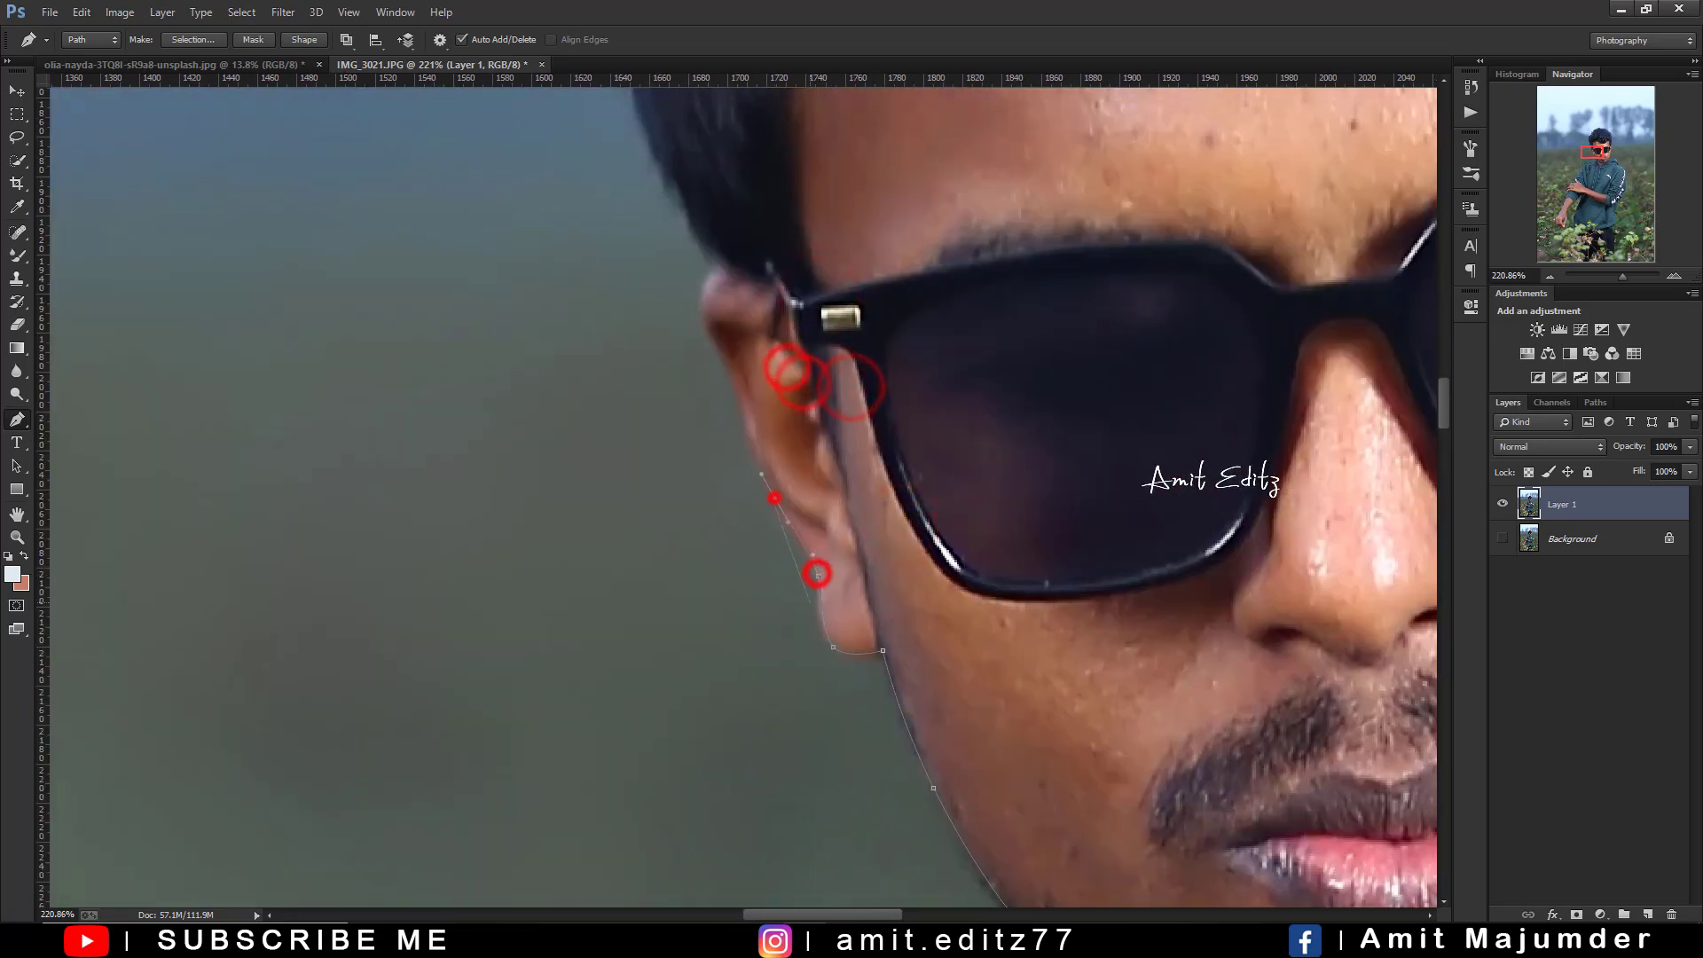
pyautogui.click(775, 499)
# Curve the path around the top of the hair toward the far ear
pyautogui.moveTo(676, 191); pyautogui.dragTo(669, 479)
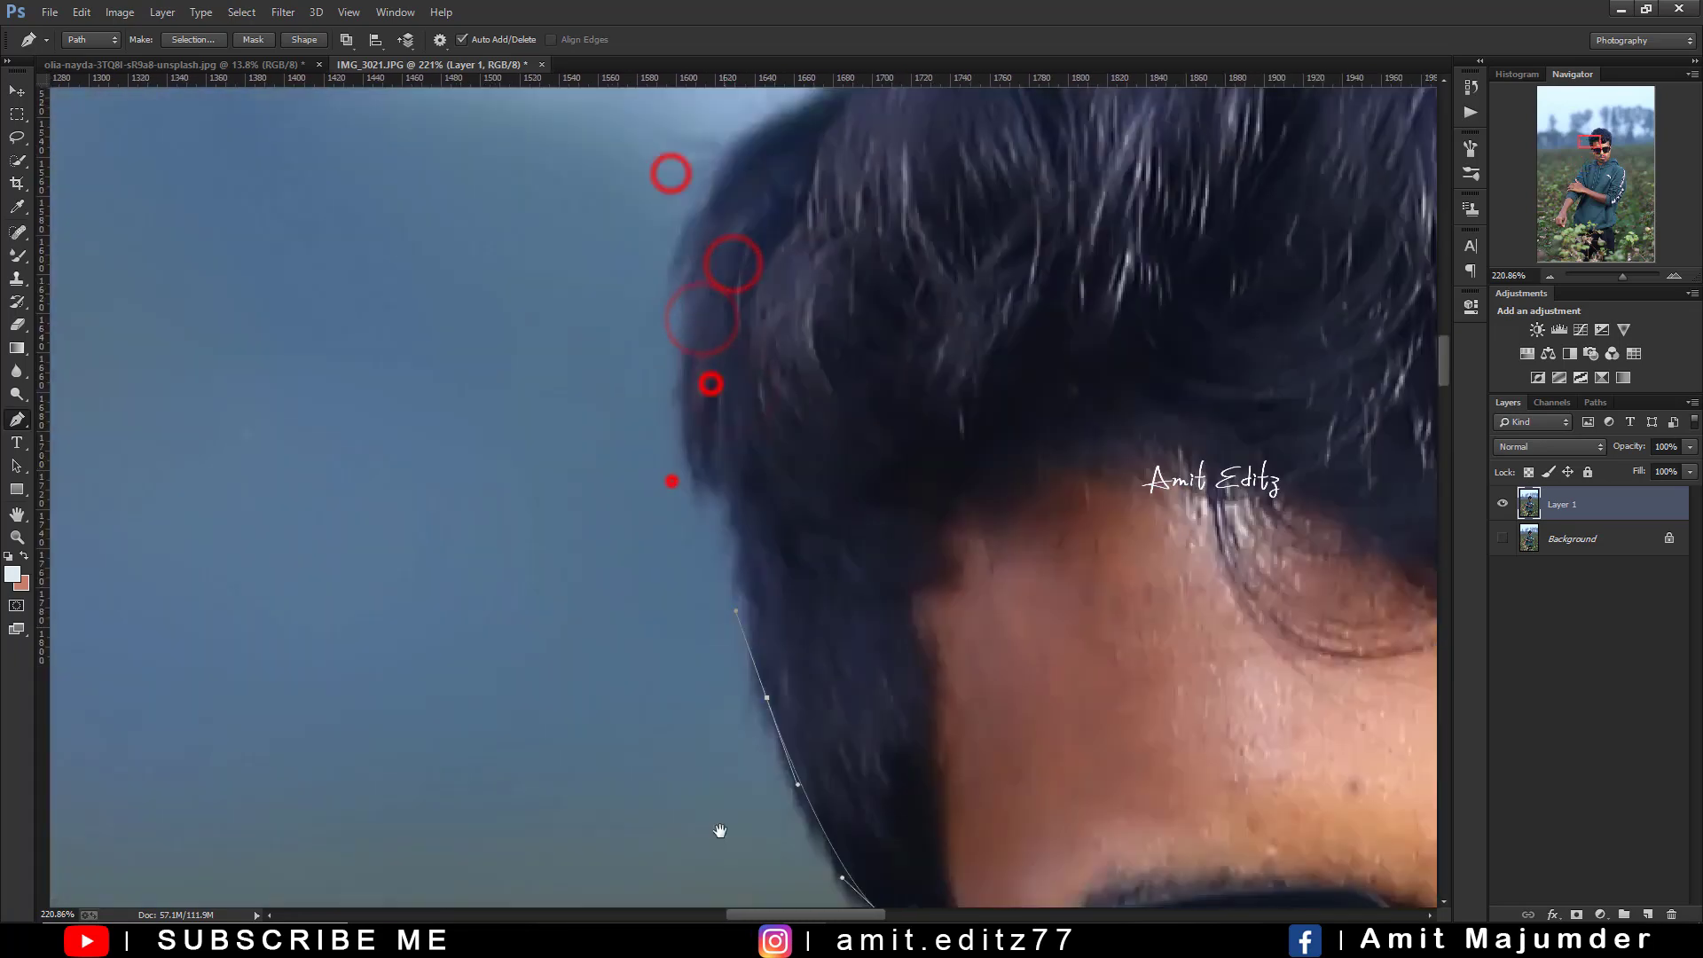
pyautogui.moveTo(764, 221); pyautogui.dragTo(745, 471)
pyautogui.click(741, 399)
pyautogui.moveTo(924, 322); pyautogui.dragTo(990, 314)
pyautogui.moveTo(1109, 346); pyautogui.dragTo(871, 362)
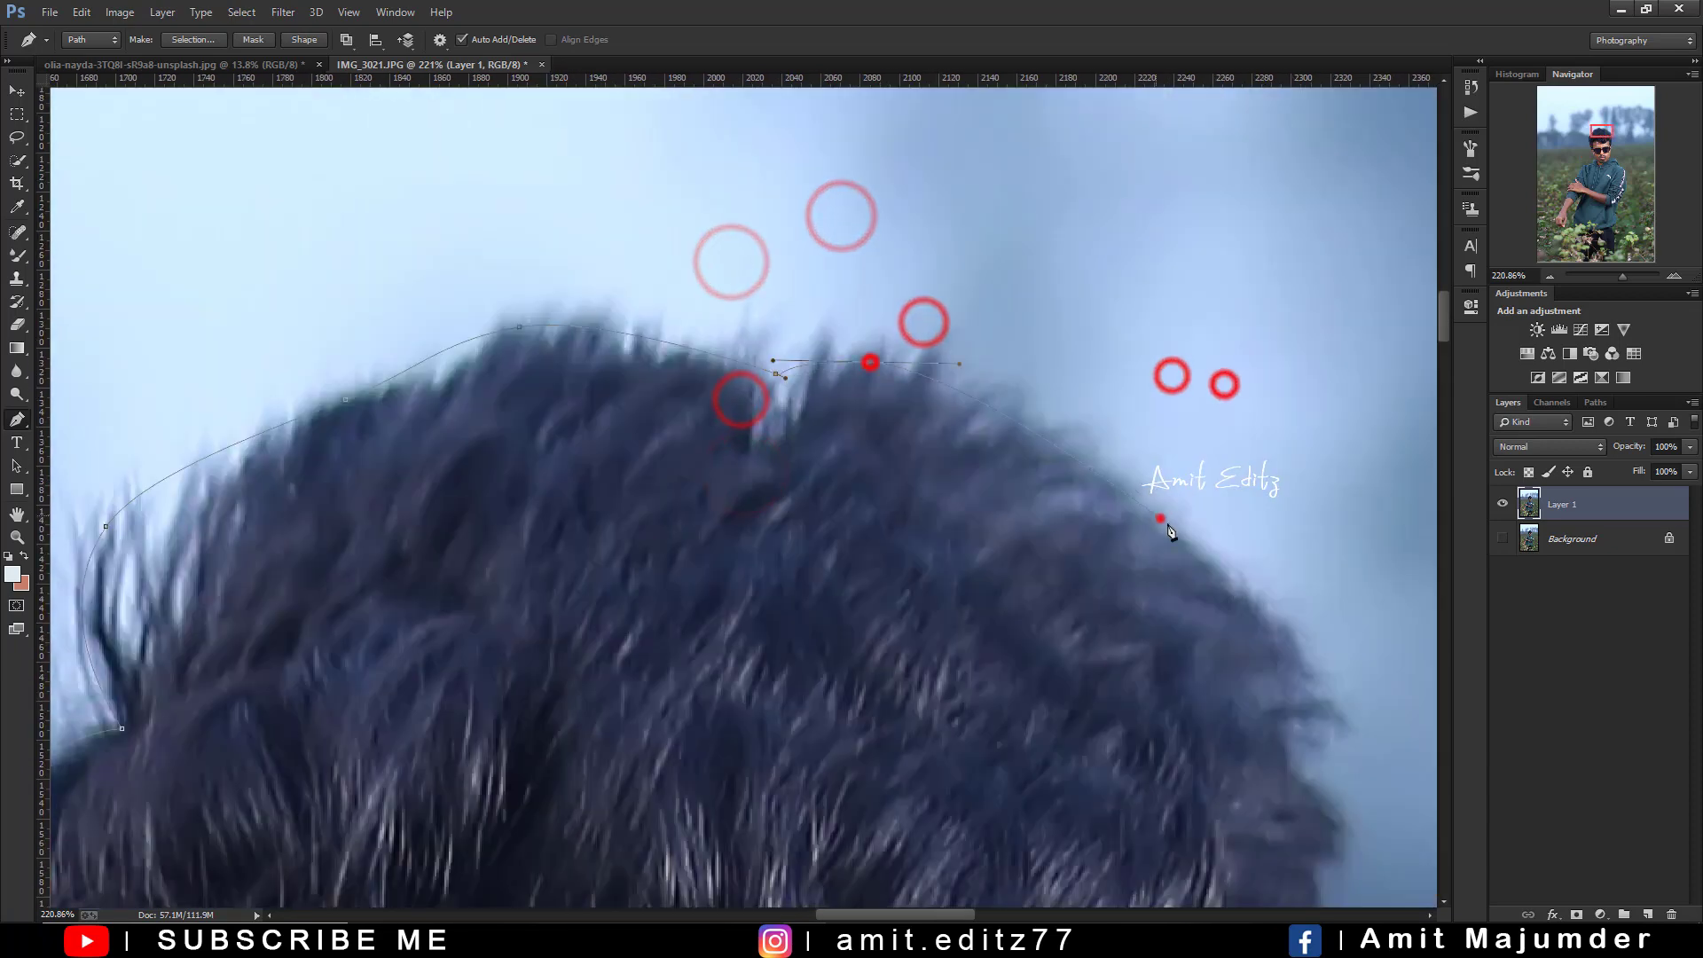
pyautogui.moveTo(1225, 382); pyautogui.dragTo(866, 365)
pyautogui.moveTo(1049, 464); pyautogui.dragTo(977, 517)
pyautogui.moveTo(987, 832); pyautogui.dragTo(934, 559)
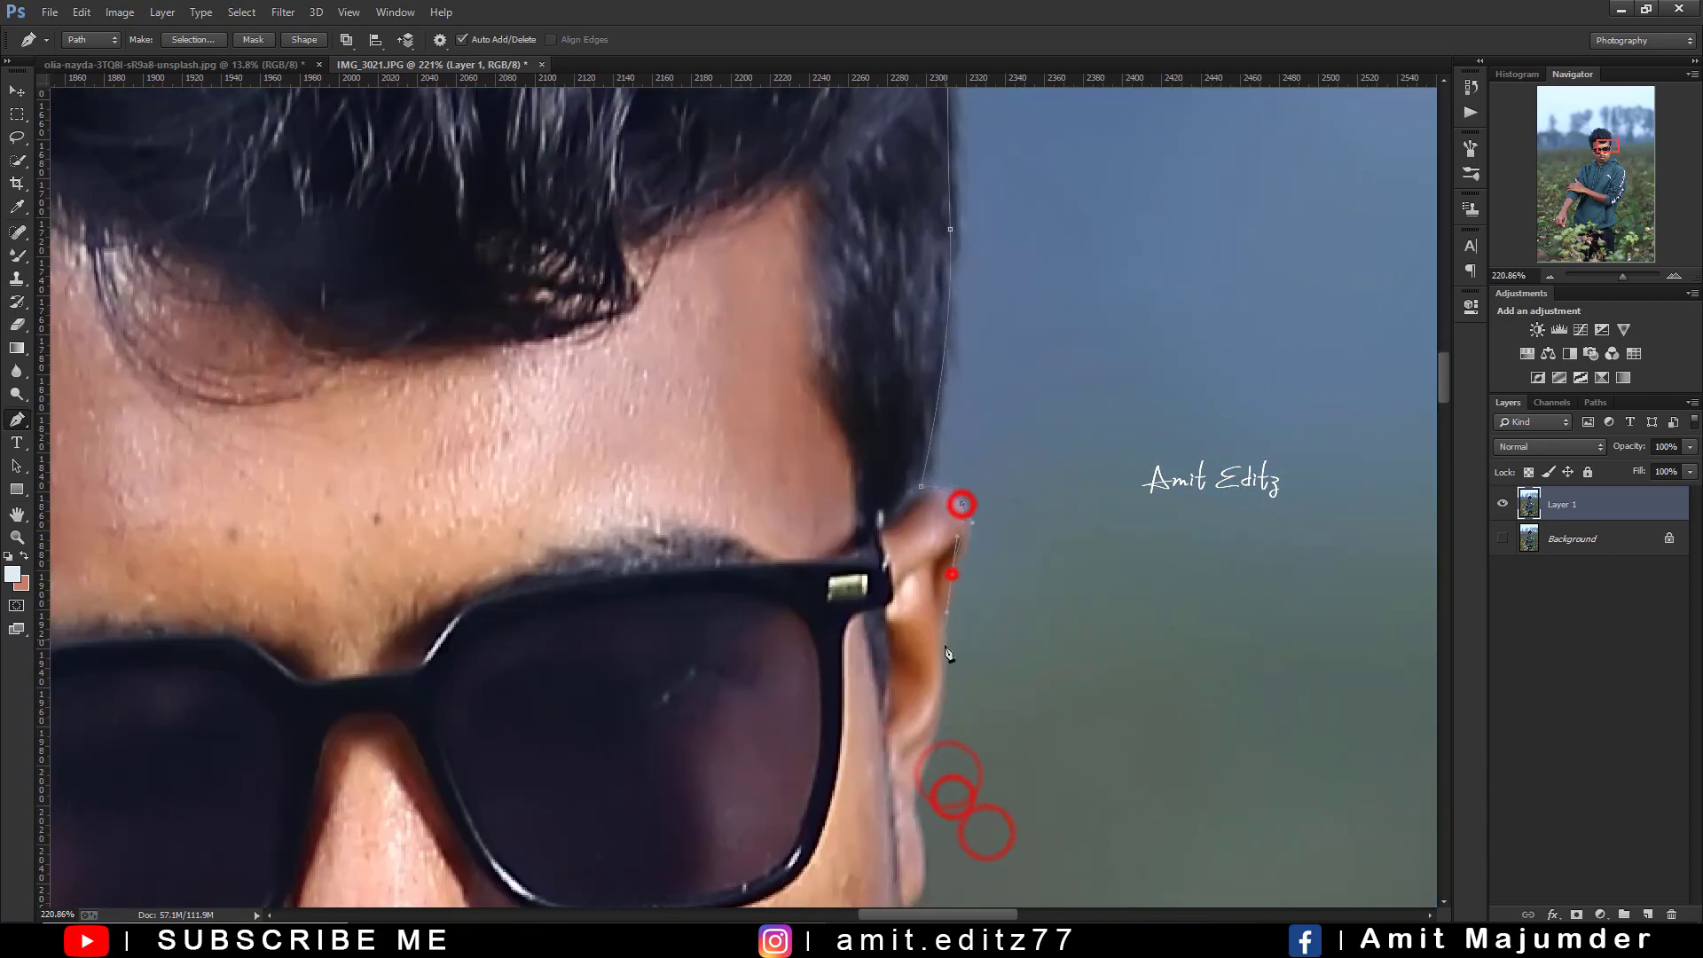
# Continue down the jawline to the hood and the far hoodie shoulder
pyautogui.moveTo(913, 807); pyautogui.dragTo(944, 524)
pyautogui.moveTo(930, 675); pyautogui.dragTo(975, 357)
pyautogui.click(958, 444)
pyautogui.click(899, 578)
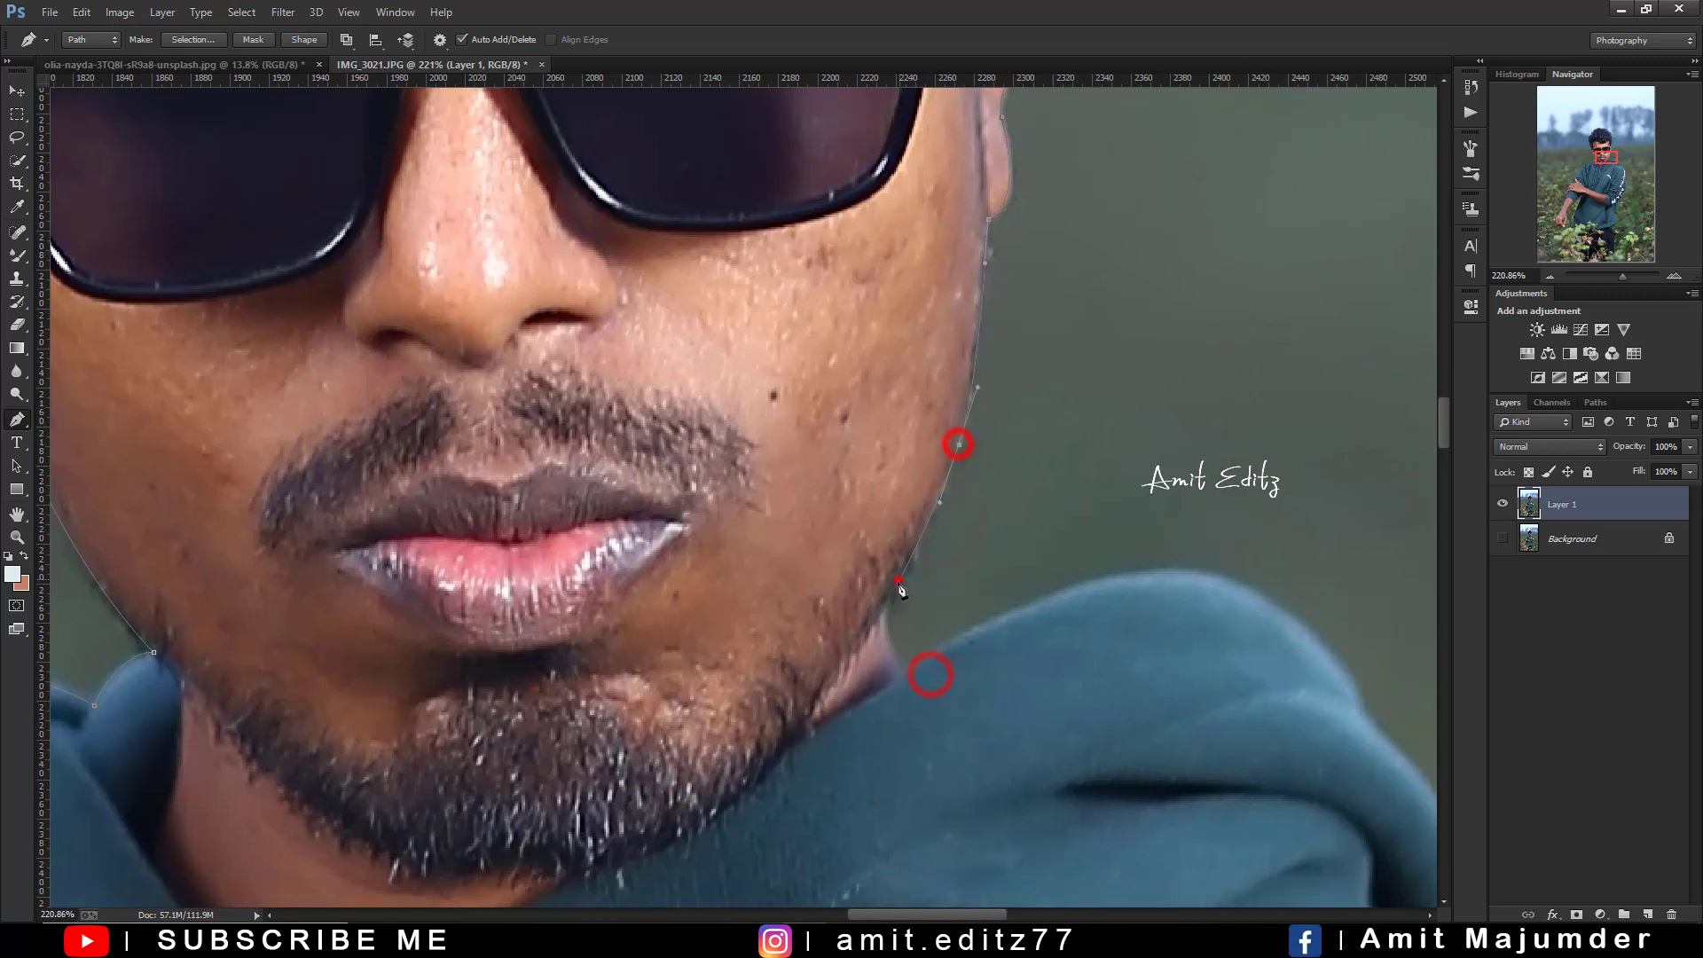
pyautogui.moveTo(1293, 624); pyautogui.dragTo(1289, 612)
pyautogui.moveTo(943, 384); pyautogui.dragTo(996, 483)
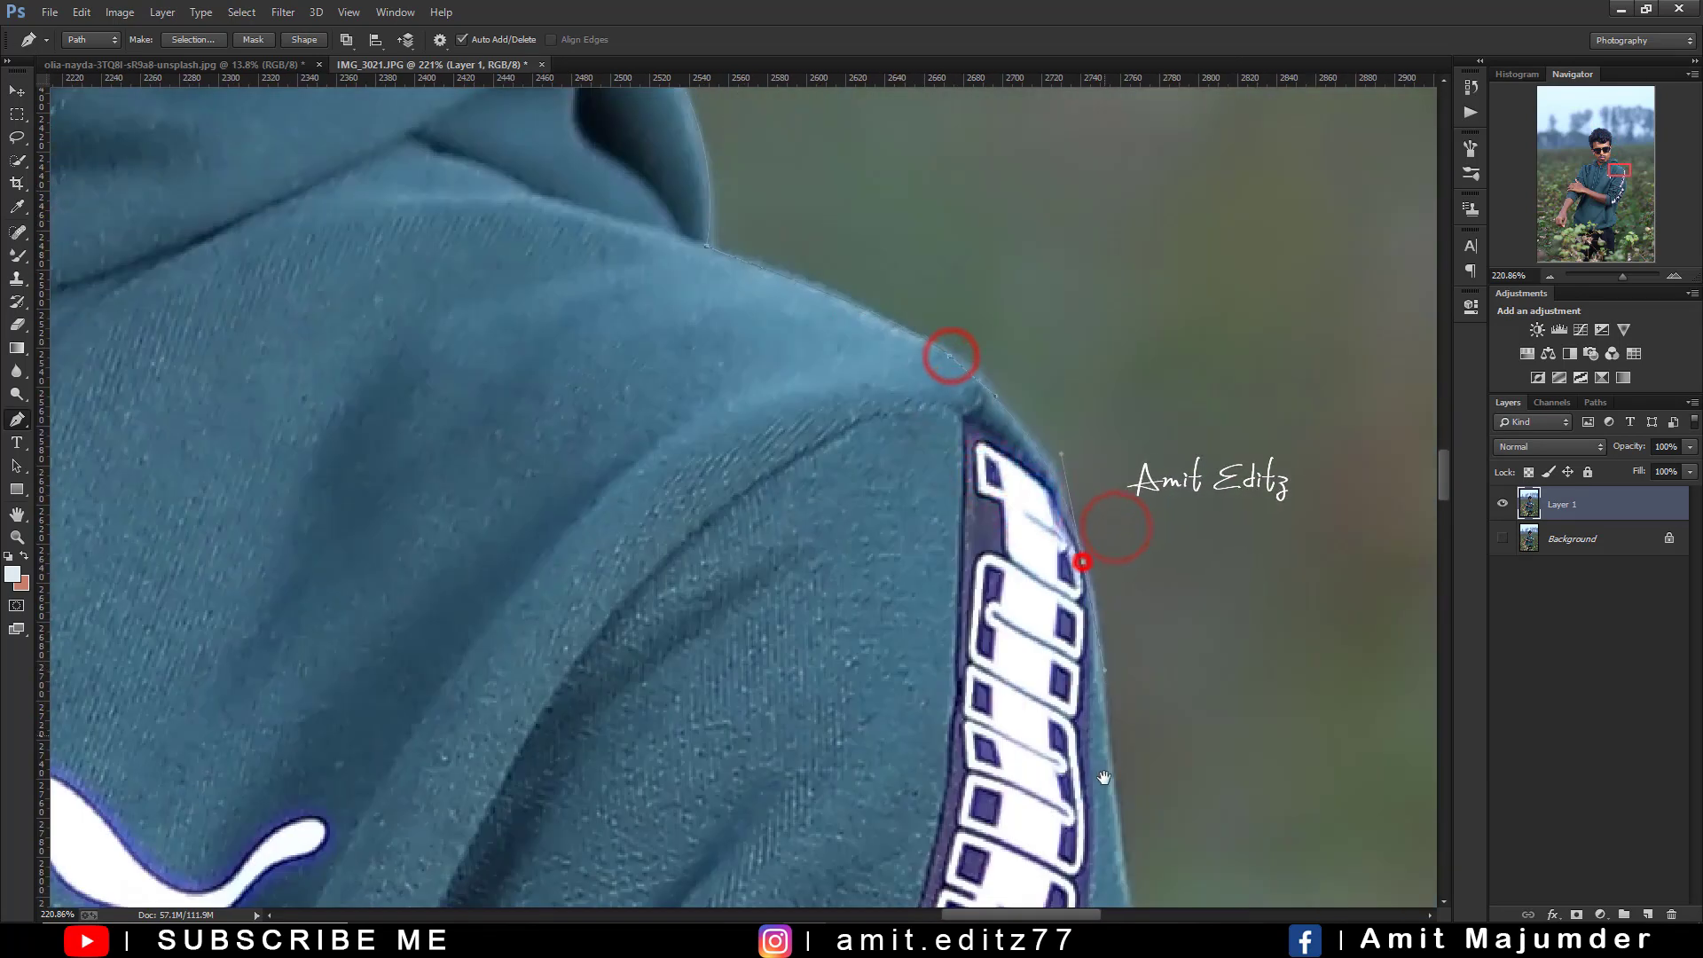
# Trace the sleeve's outer edge and around the folded sleeve
pyautogui.moveTo(1104, 778); pyautogui.dragTo(1027, 489)
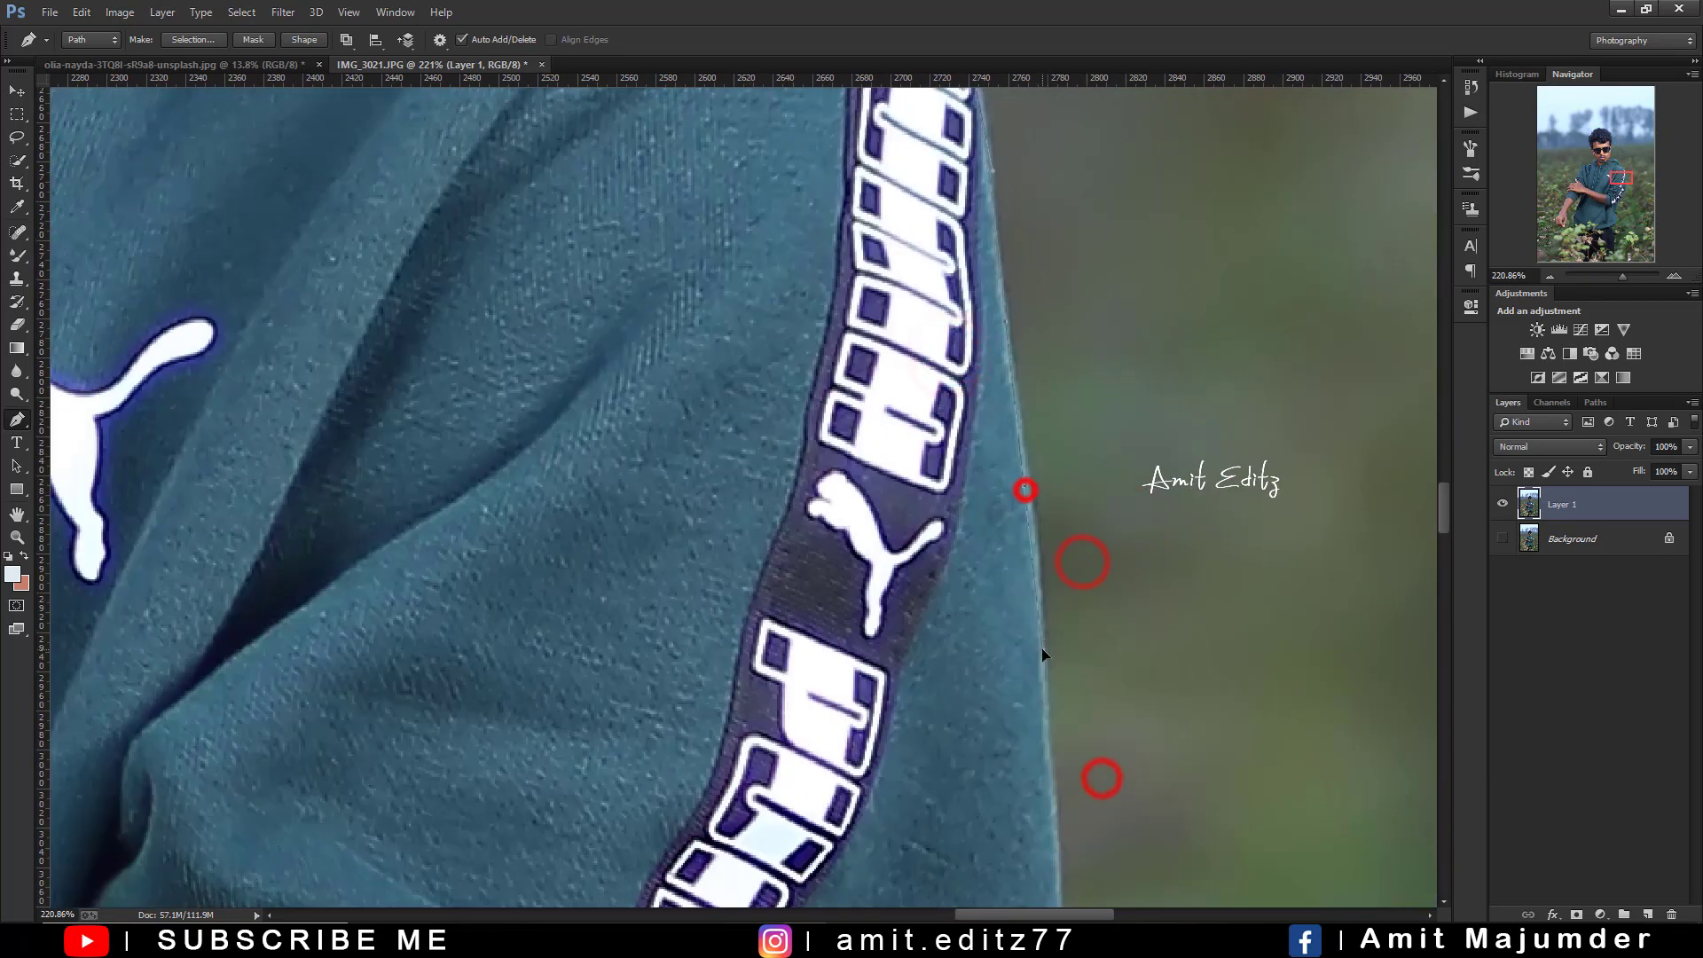
pyautogui.moveTo(1032, 721); pyautogui.dragTo(1005, 592)
pyautogui.moveTo(935, 838); pyautogui.dragTo(1035, 368)
pyautogui.click(950, 588)
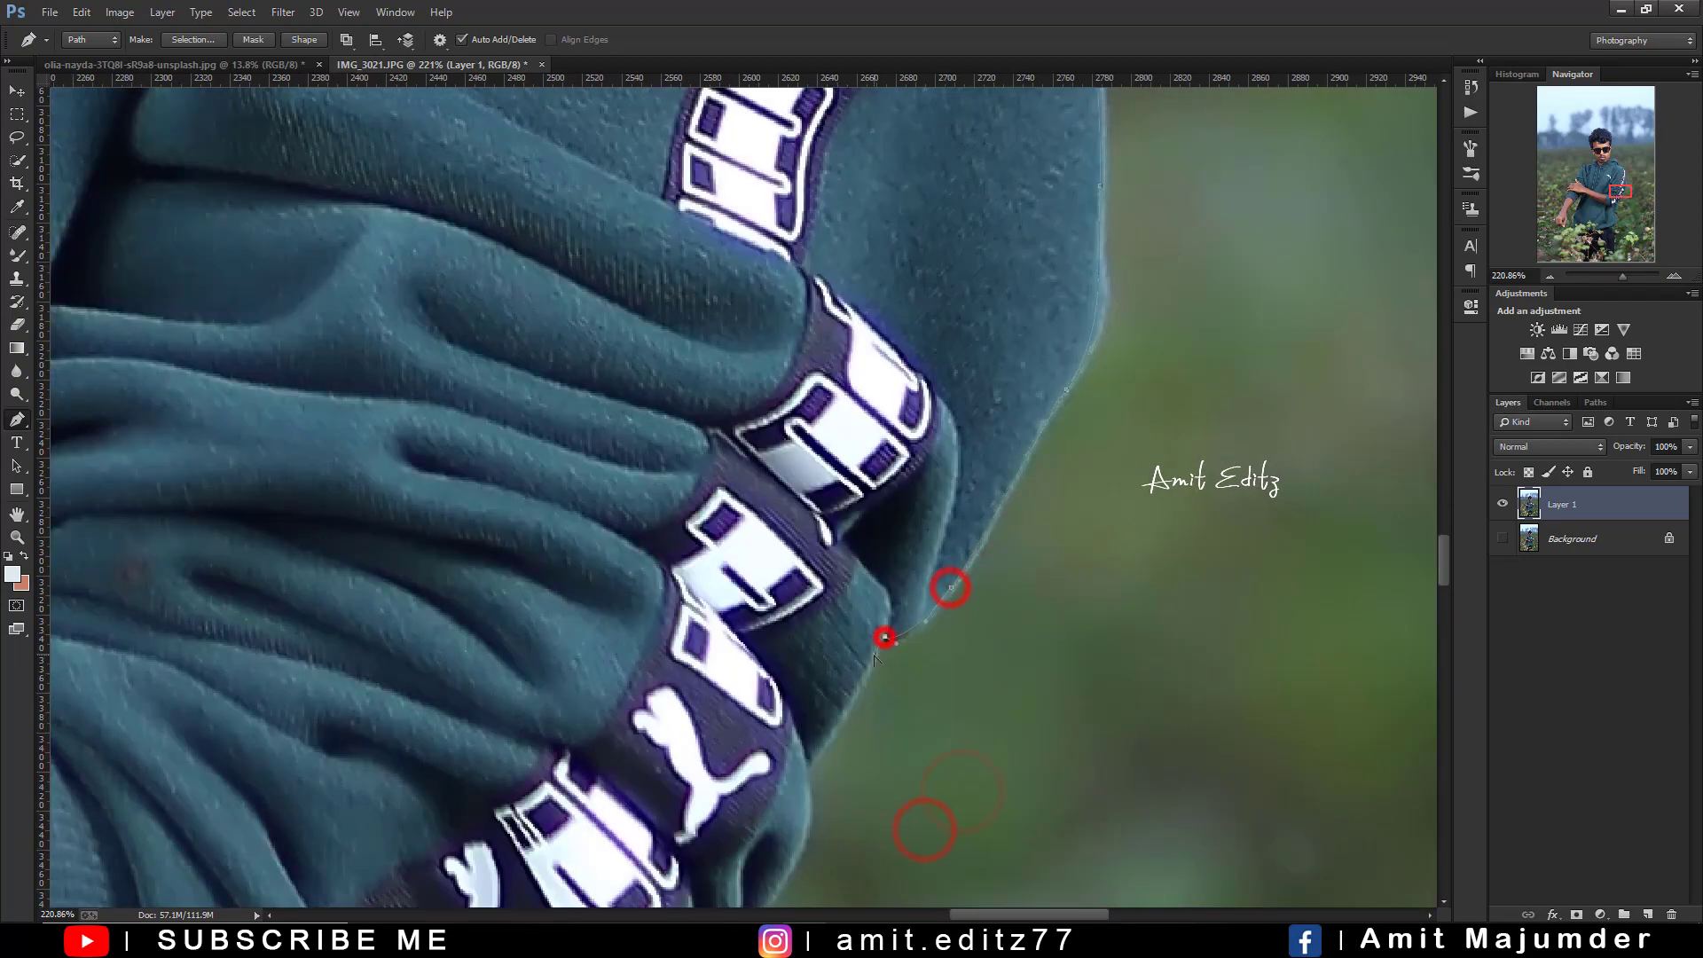
pyautogui.moveTo(875, 656); pyautogui.dragTo(985, 427)
pyautogui.click(847, 701)
pyautogui.moveTo(811, 794); pyautogui.dragTo(949, 534)
pyautogui.click(868, 594)
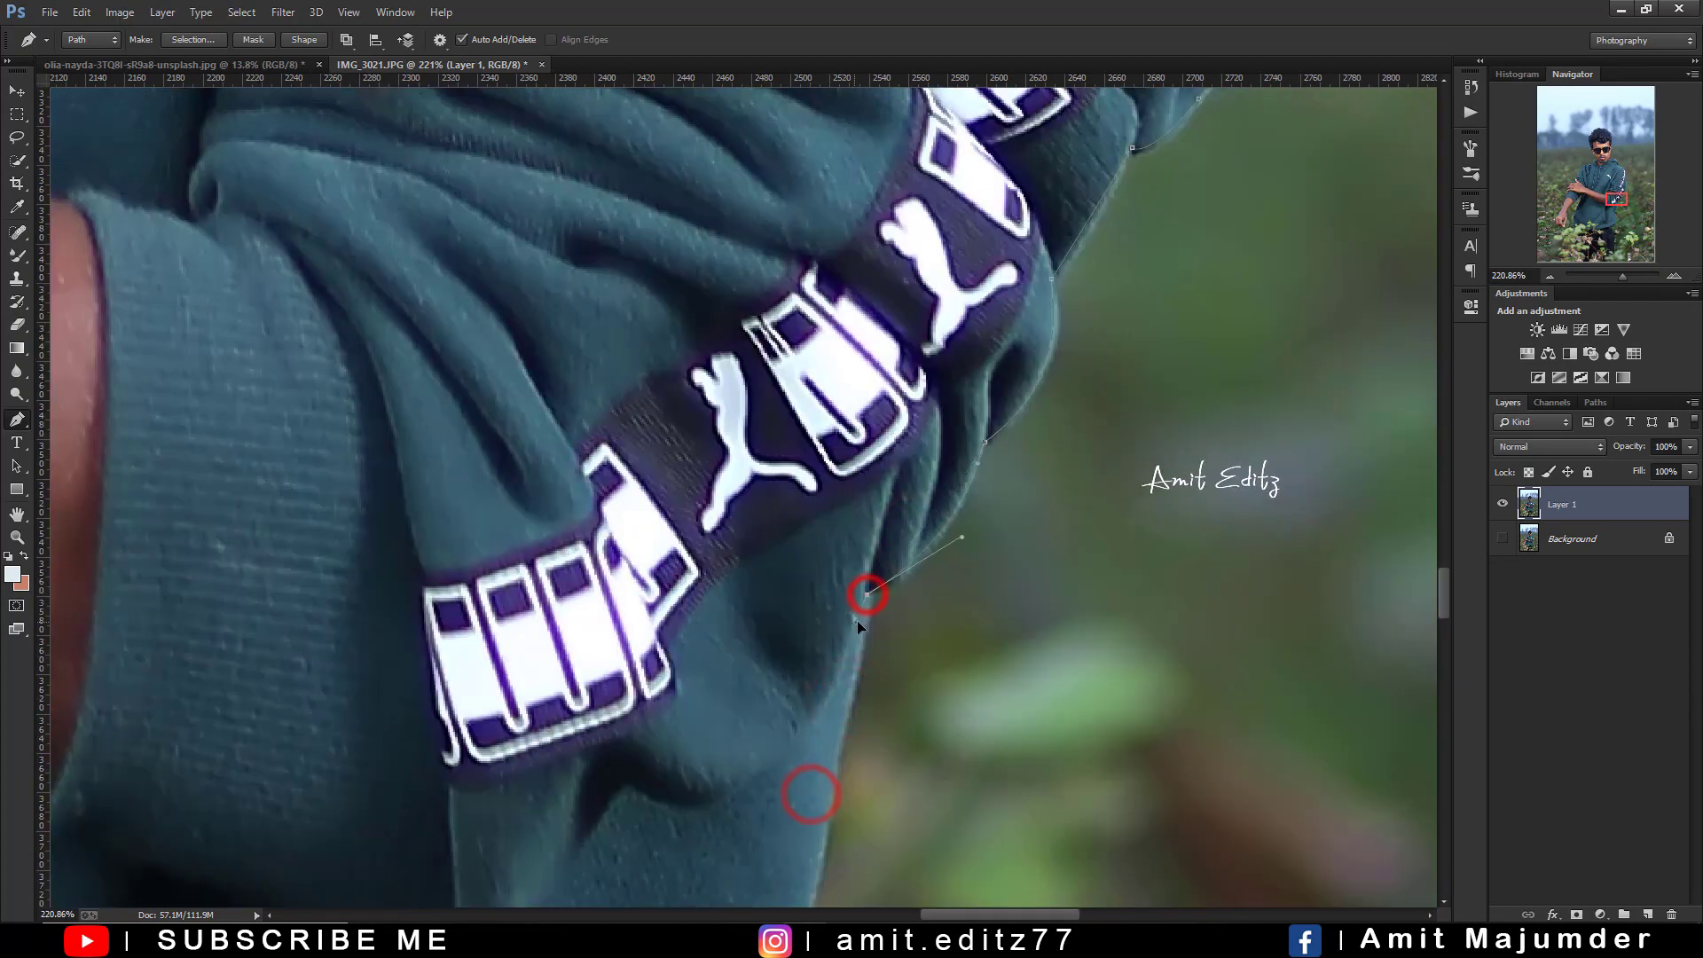
# Trace the hoodie's side edge and around its hem
pyautogui.moveTo(861, 662); pyautogui.dragTo(964, 319)
pyautogui.moveTo(809, 771); pyautogui.dragTo(737, 436)
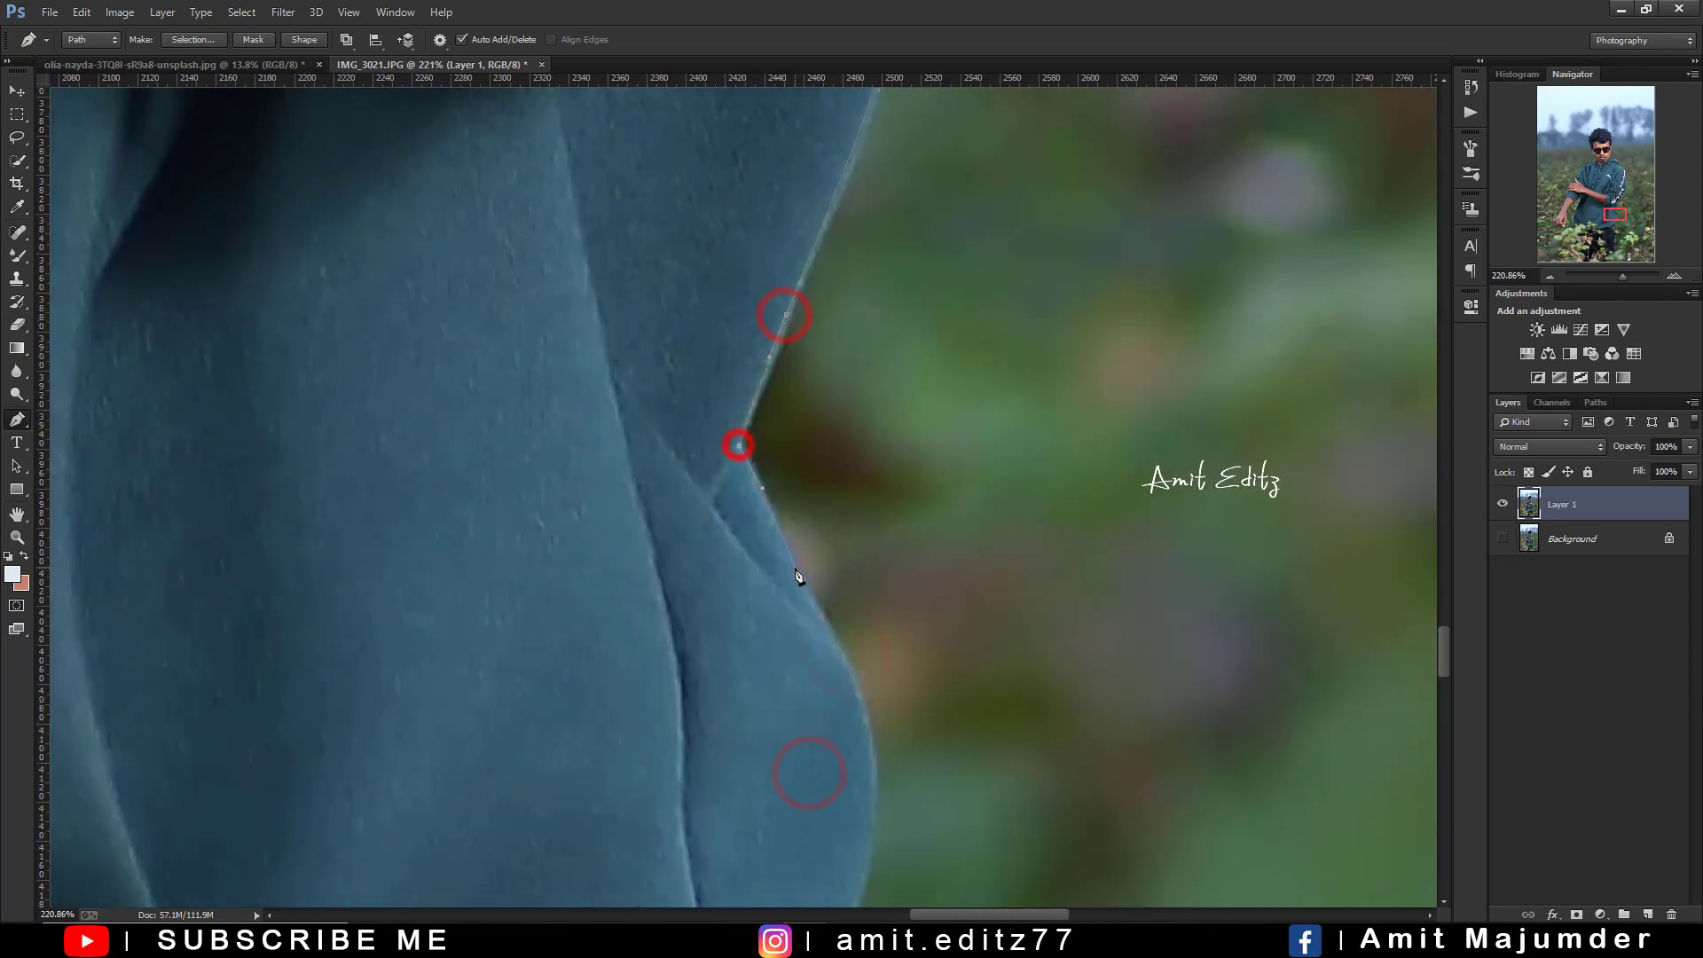
pyautogui.moveTo(910, 743); pyautogui.dragTo(814, 704)
pyautogui.moveTo(867, 494); pyautogui.dragTo(981, 369)
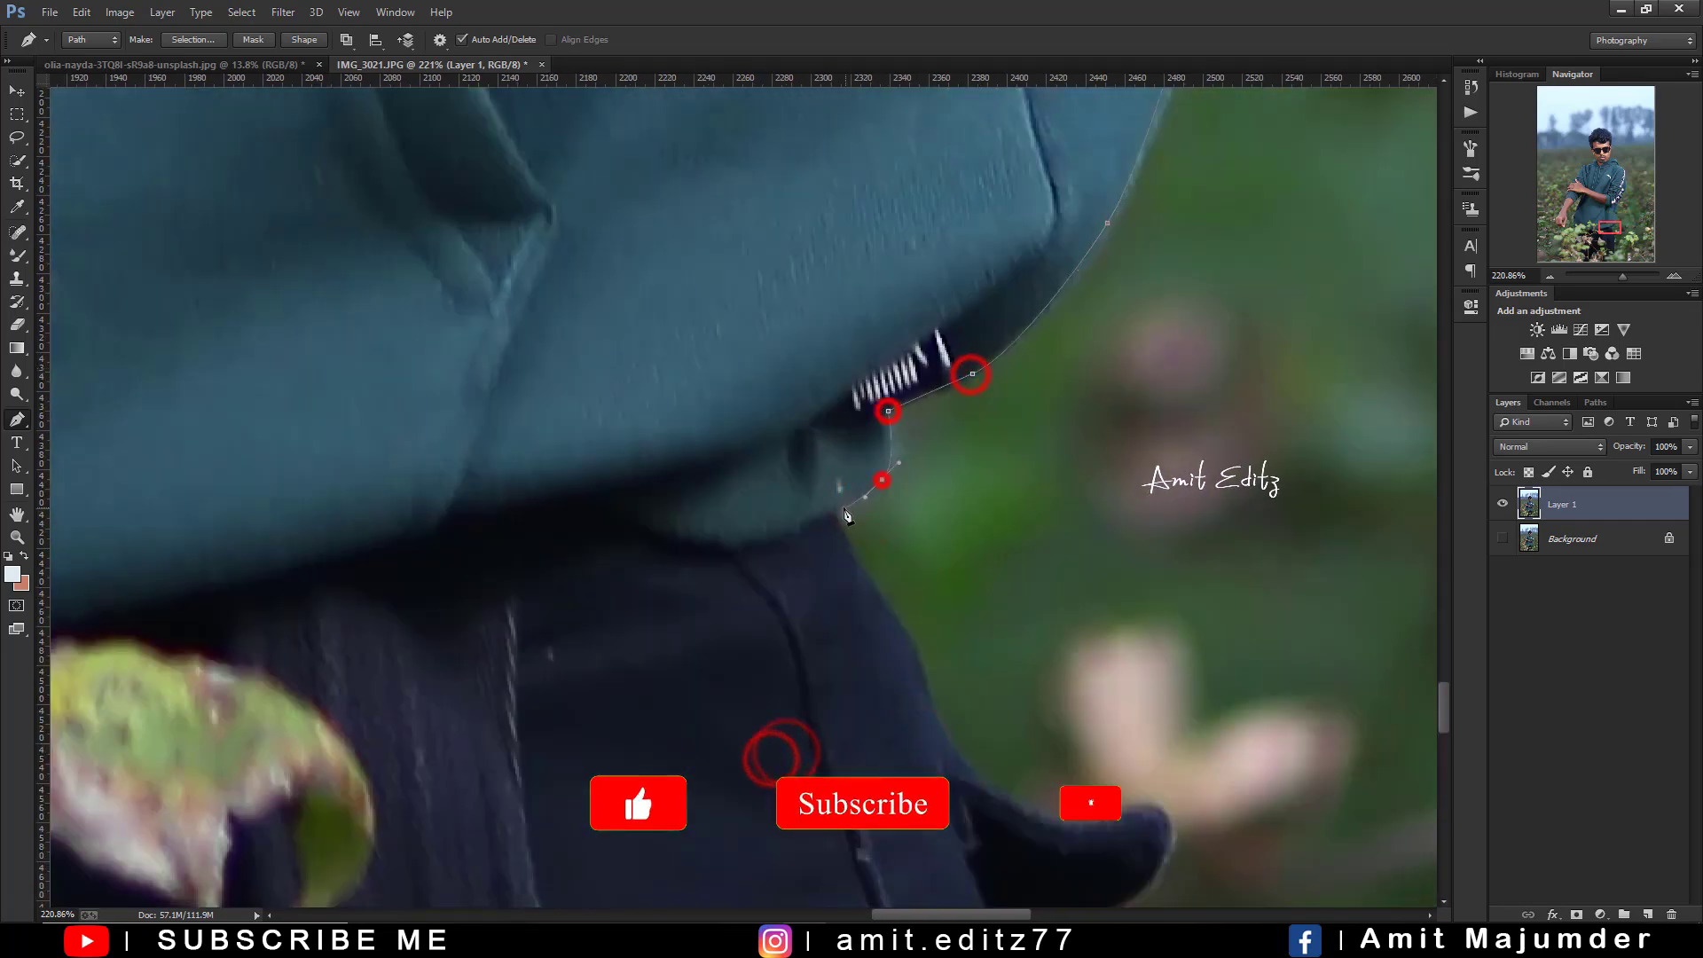
pyautogui.moveTo(855, 505); pyautogui.dragTo(799, 264)
# Carry the path around the sleeve end and down the trouser leg among the plants
pyautogui.moveTo(799, 264); pyautogui.dragTo(921, 476)
pyautogui.moveTo(1047, 494)
pyautogui.mouseDown()
pyautogui.moveTo(1092, 525)
pyautogui.moveTo(988, 597)
pyautogui.moveTo(890, 206)
pyautogui.mouseUp()
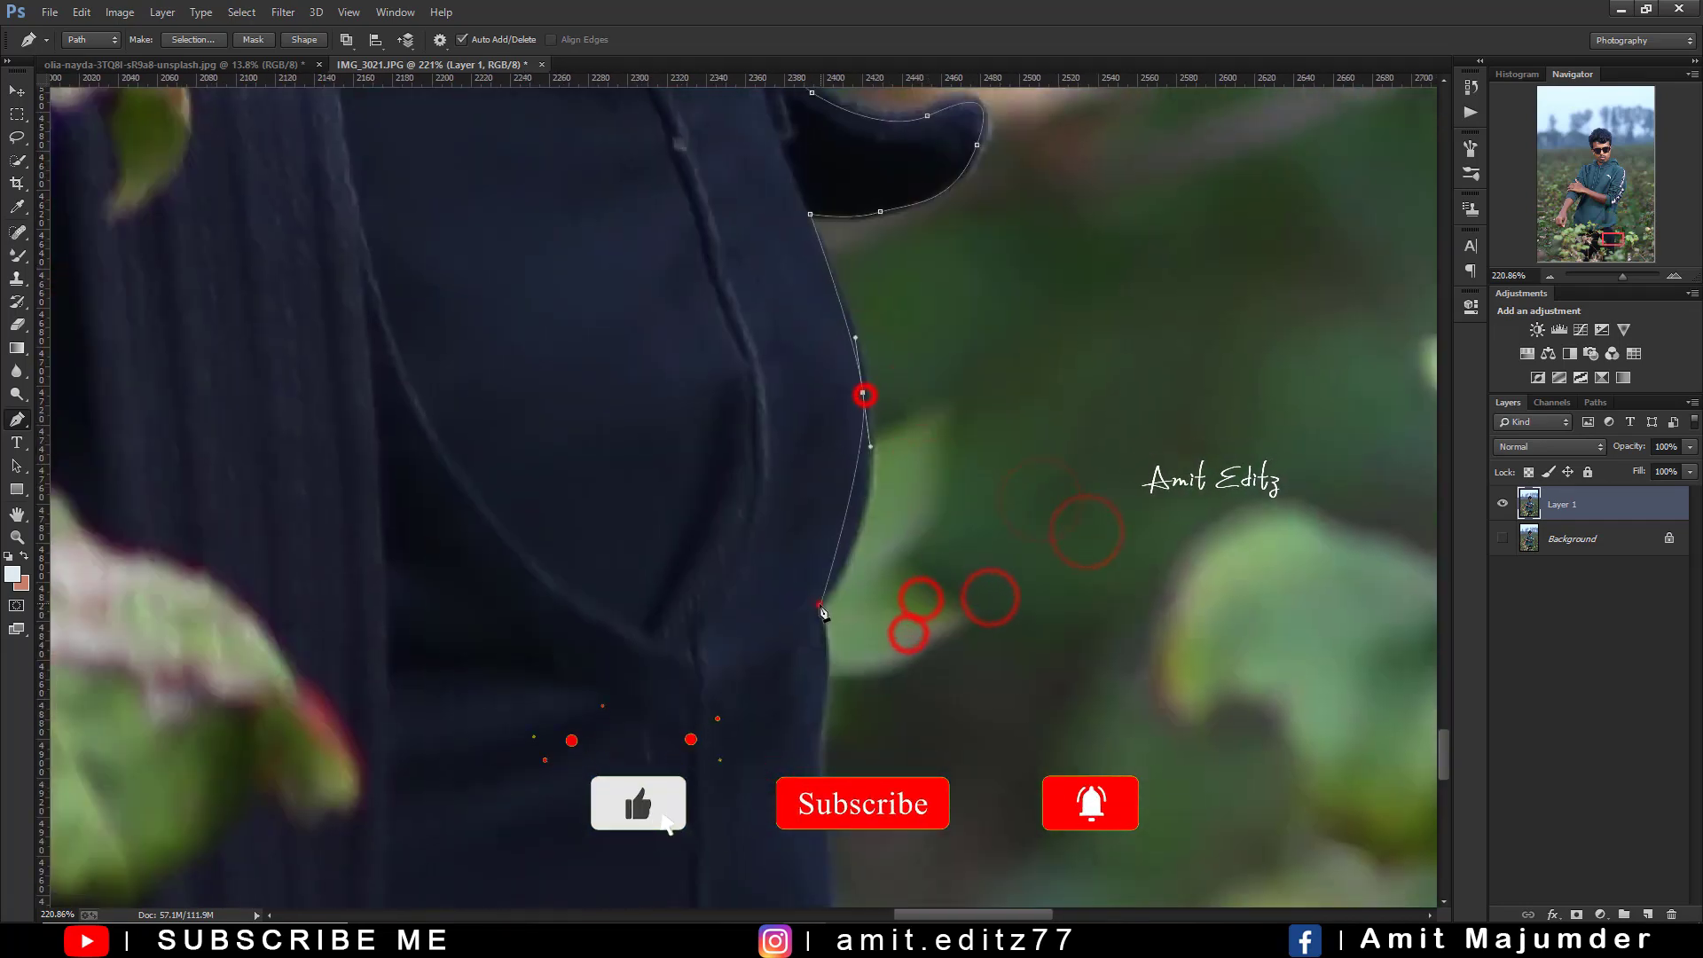
pyautogui.moveTo(868, 385); pyautogui.dragTo(876, 438)
pyautogui.moveTo(825, 596); pyautogui.dragTo(832, 648)
pyautogui.moveTo(954, 446); pyautogui.dragTo(896, 159)
pyautogui.scroll(-3, 888, 444)
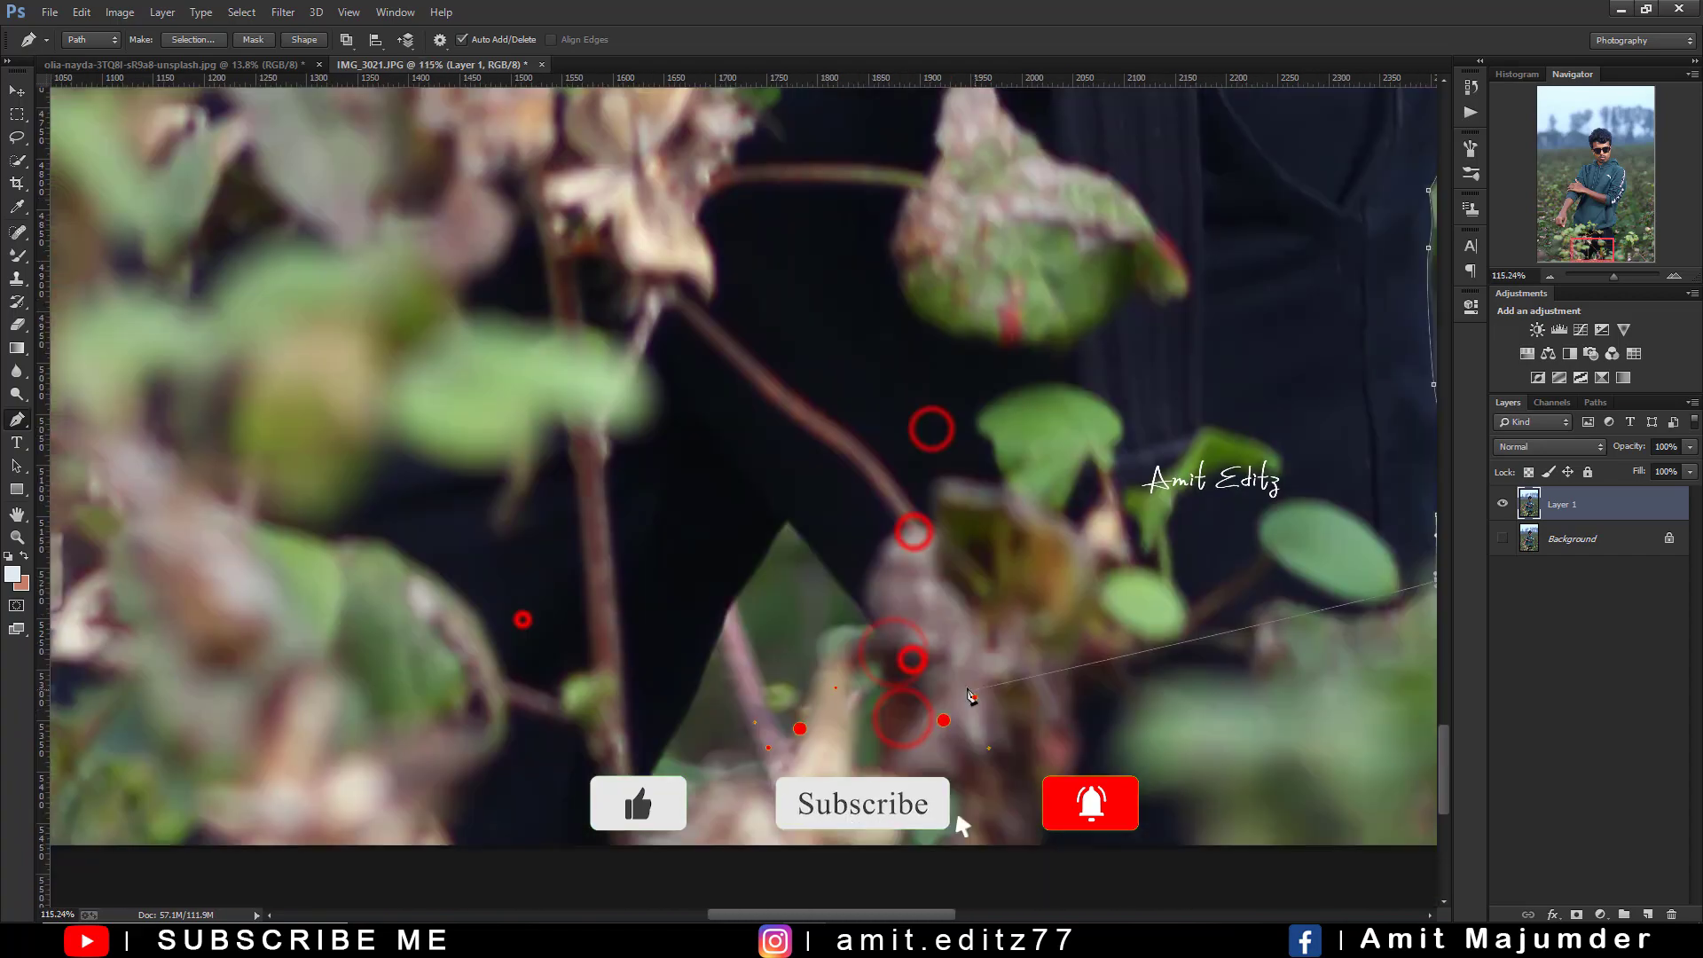
# Finish the outline along the lower trouser edge and inner finger edge
pyautogui.click(913, 666)
pyautogui.click(790, 517)
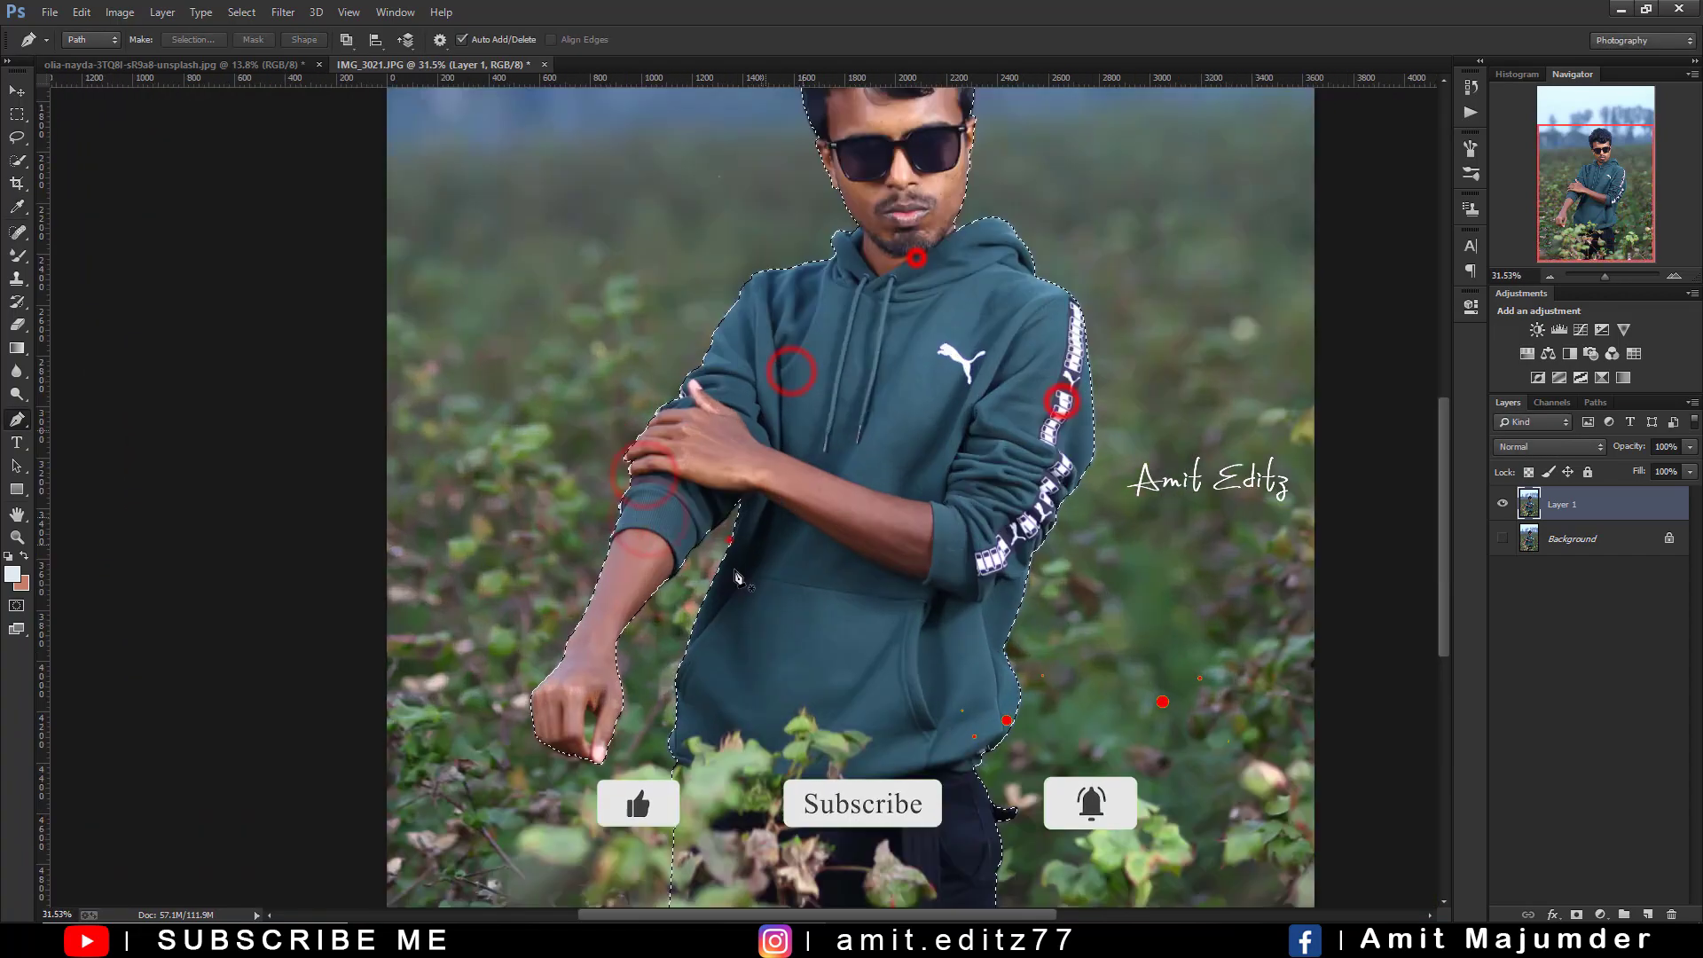
pyautogui.scroll(10, 737, 579)
pyautogui.moveTo(677, 357); pyautogui.dragTo(689, 404)
# Trace a closed path around the gap between the thumb and fingers
pyautogui.click(647, 574)
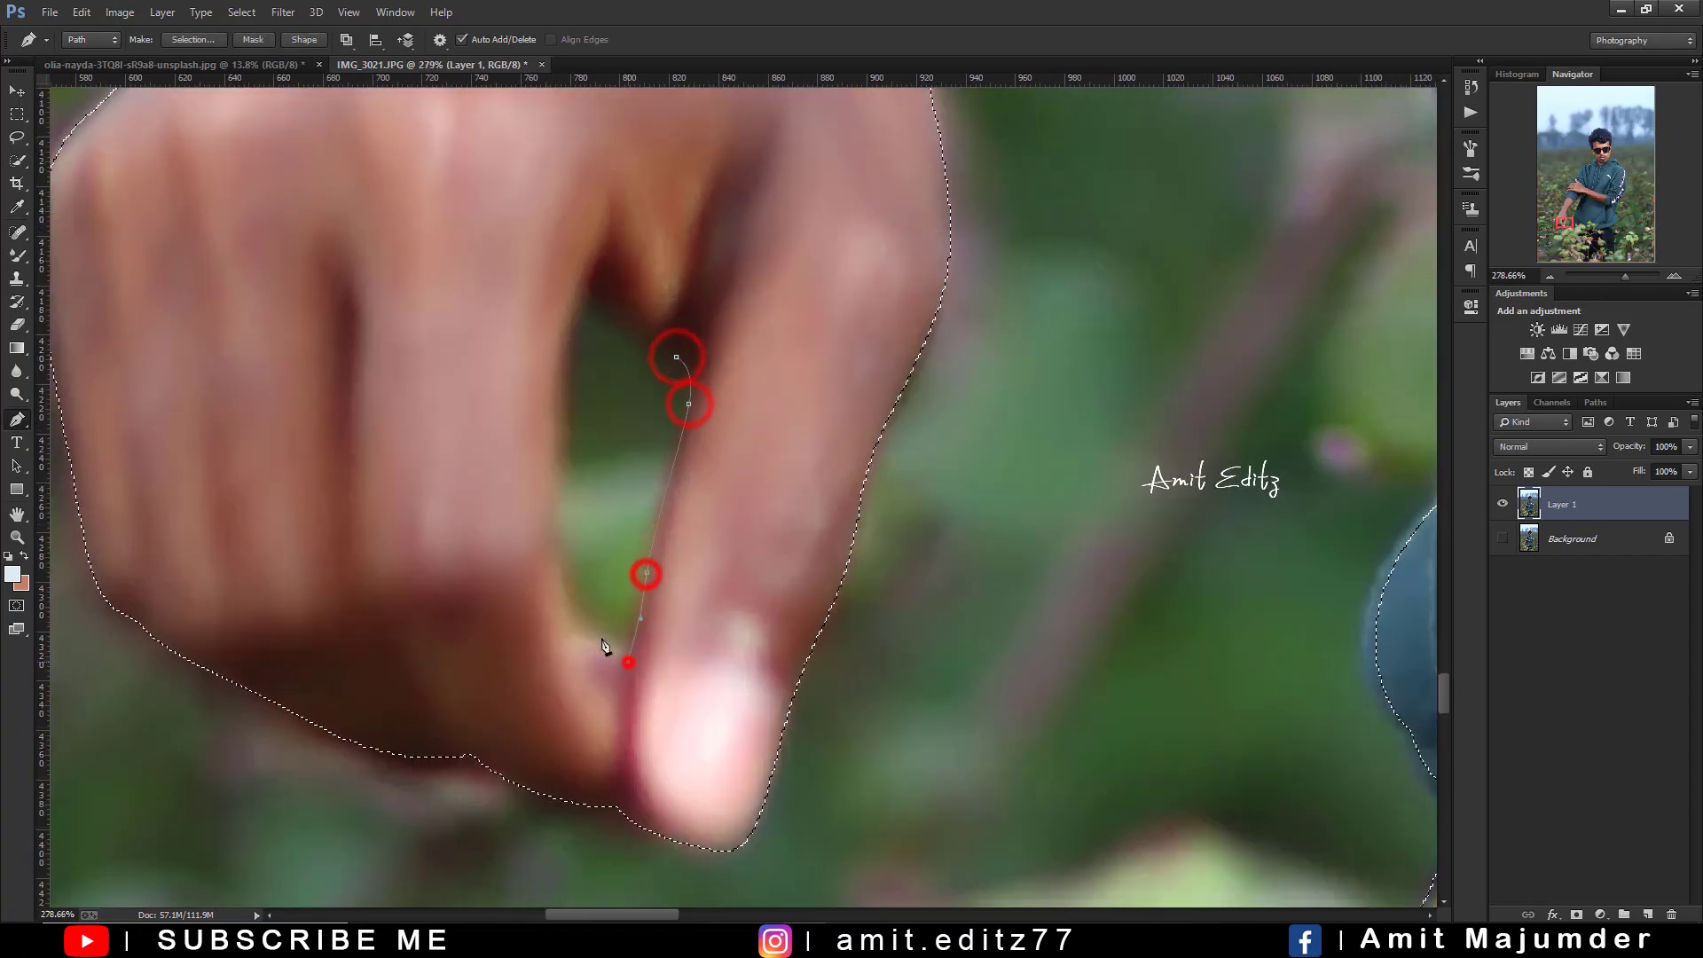
pyautogui.click(627, 661)
pyautogui.click(571, 638)
pyautogui.click(553, 511)
pyautogui.click(570, 310)
pyautogui.scroll(-5, 665, 349)
# Convert the finger-gap path to a 1 px feathered selection subtracted from the man's selection
pyautogui.rightClick(668, 384)
pyautogui.click(780, 460)
pyautogui.click(947, 422)
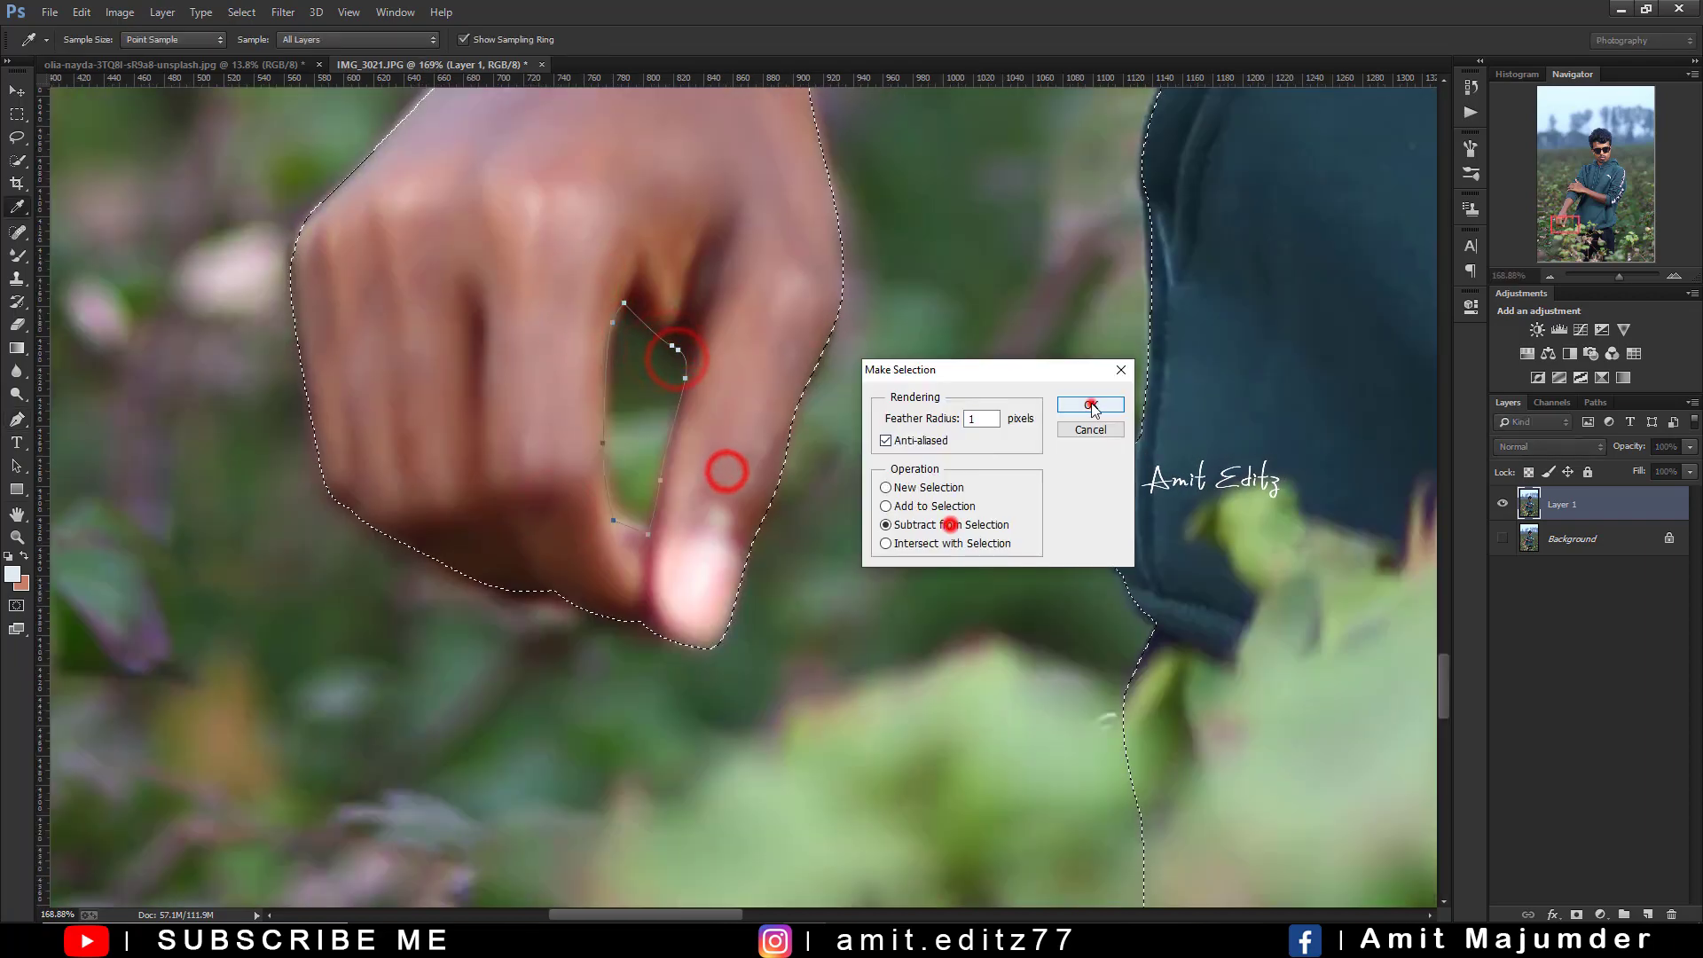
pyautogui.click(1091, 405)
pyautogui.scroll(-2, 774, 407)
pyautogui.scroll(3, 763, 407)
pyautogui.scroll(3, 749, 406)
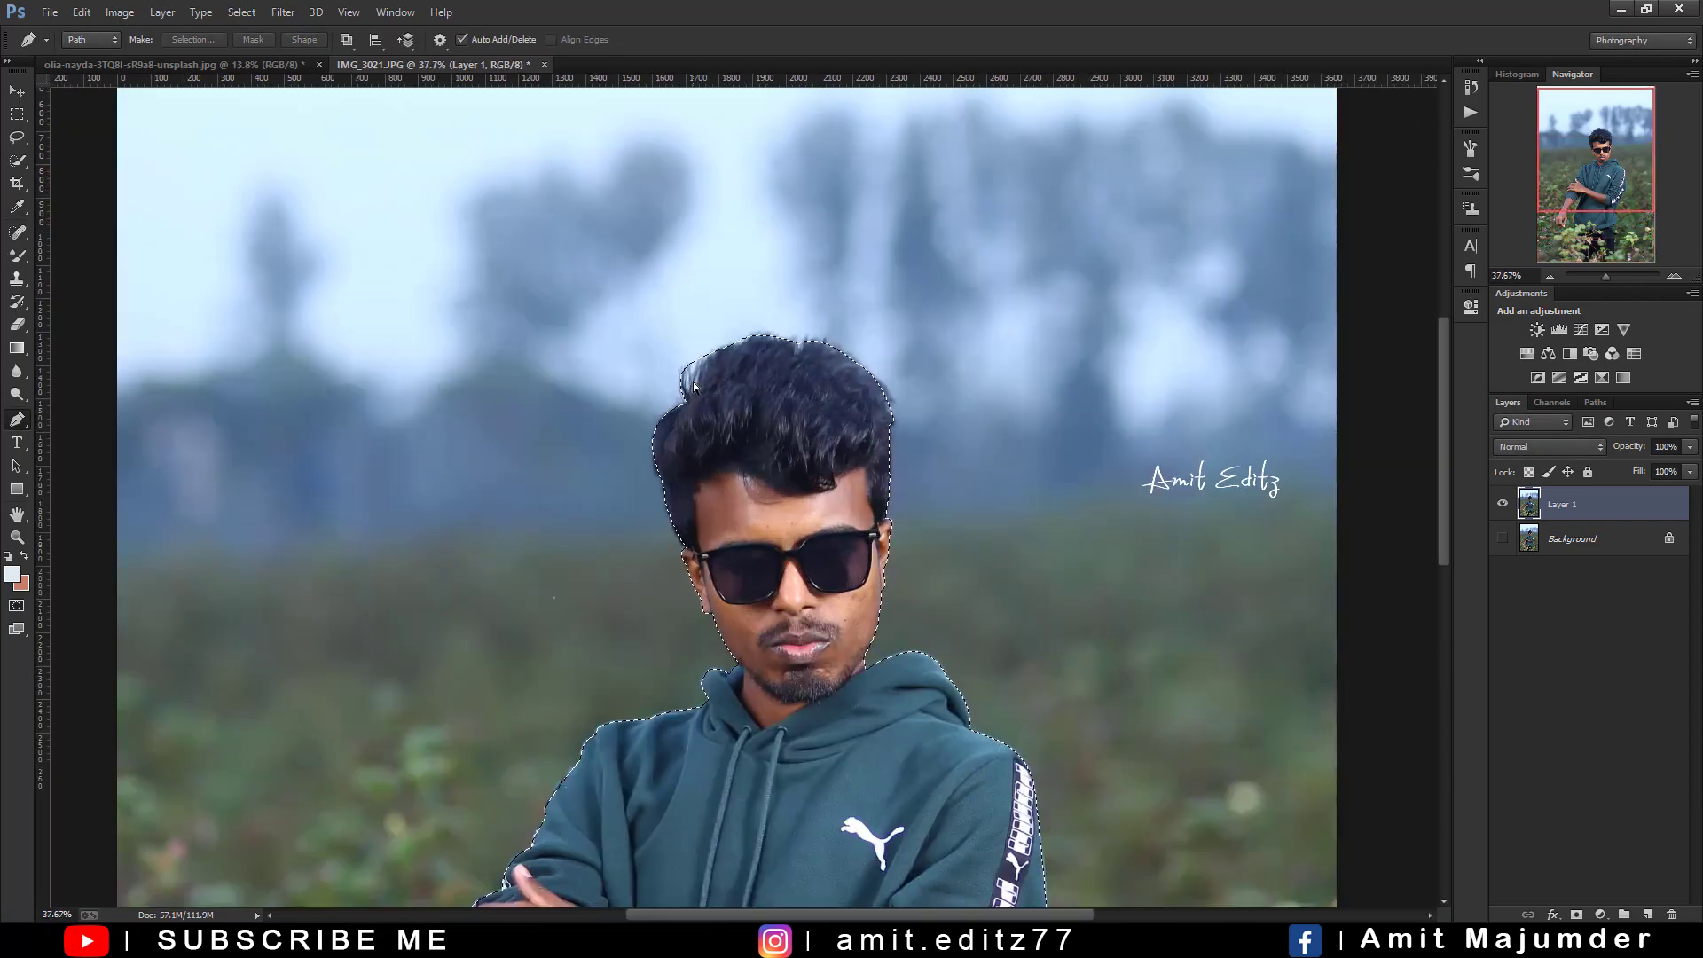
pyautogui.scroll(2, 736, 406)
pyautogui.scroll(2, 736, 407)
# Open Refine Edge and paint the refine radius over the left and top hair edges
pyautogui.click(283, 11)
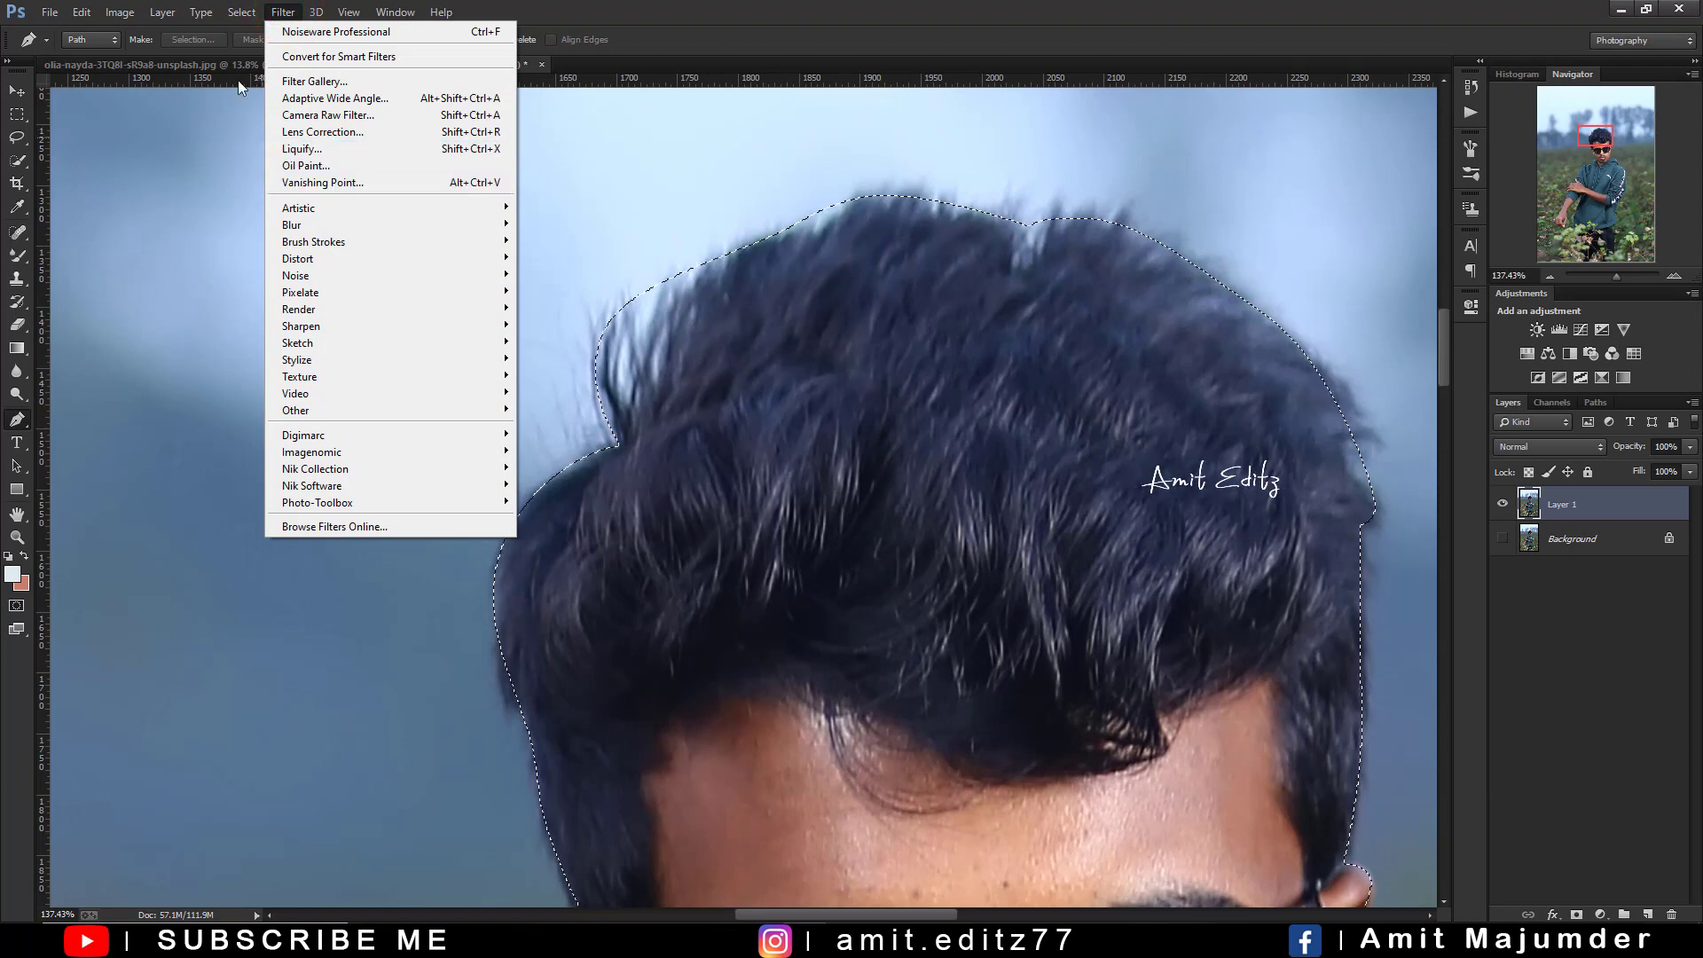
pyautogui.click(301, 208)
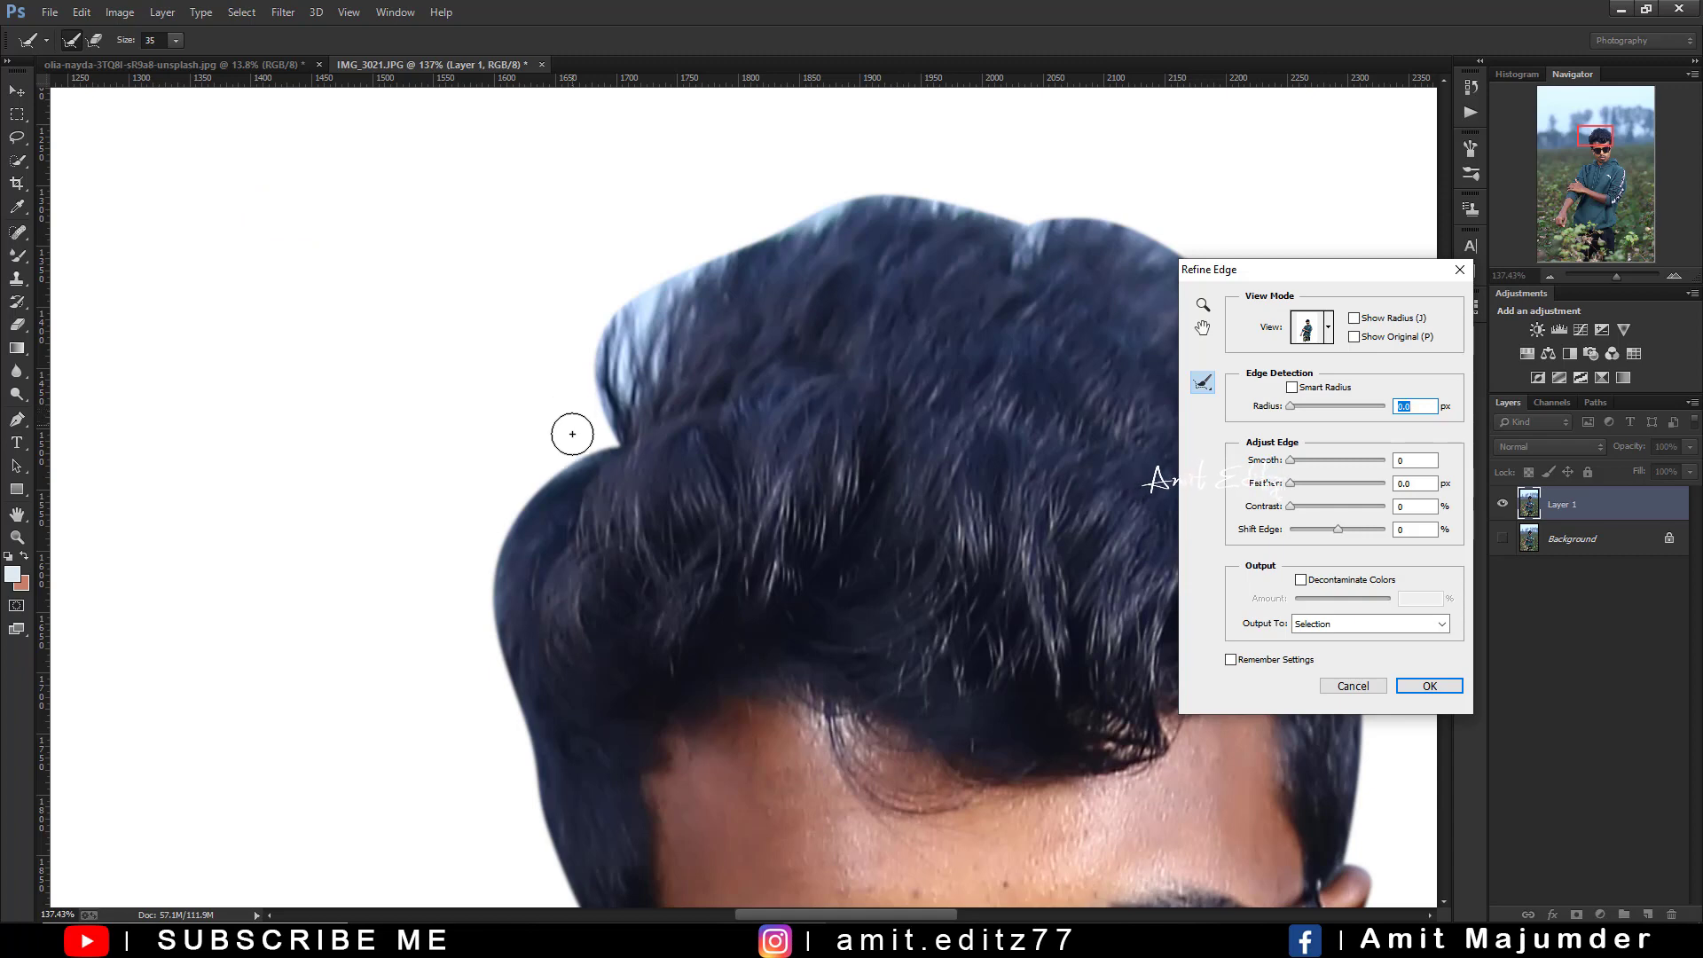
pyautogui.moveTo(489, 491)
pyautogui.mouseDown()
pyautogui.moveTo(571, 431)
pyautogui.moveTo(571, 381)
pyautogui.moveTo(622, 394)
pyautogui.mouseUp()
pyautogui.moveTo(679, 287)
pyautogui.mouseDown()
pyautogui.moveTo(688, 255)
pyautogui.moveTo(908, 190)
pyautogui.moveTo(690, 244)
pyautogui.mouseUp()
pyautogui.moveTo(839, 204); pyautogui.dragTo(1012, 241)
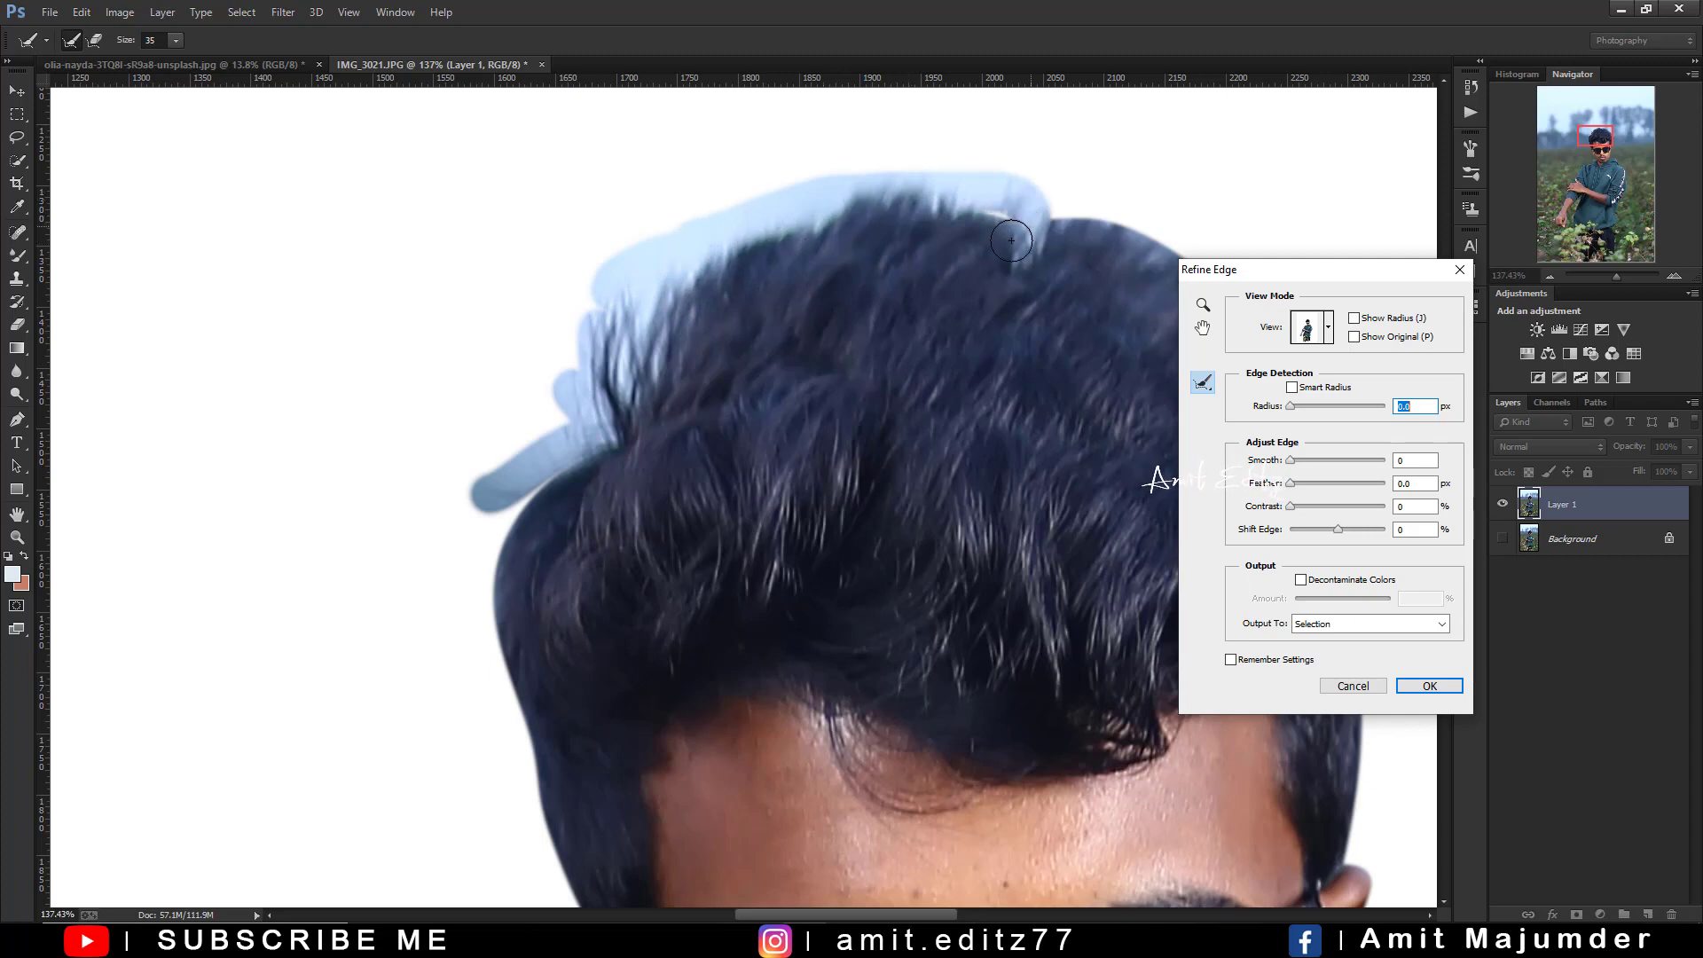
pyautogui.moveTo(639, 324); pyautogui.dragTo(540, 470)
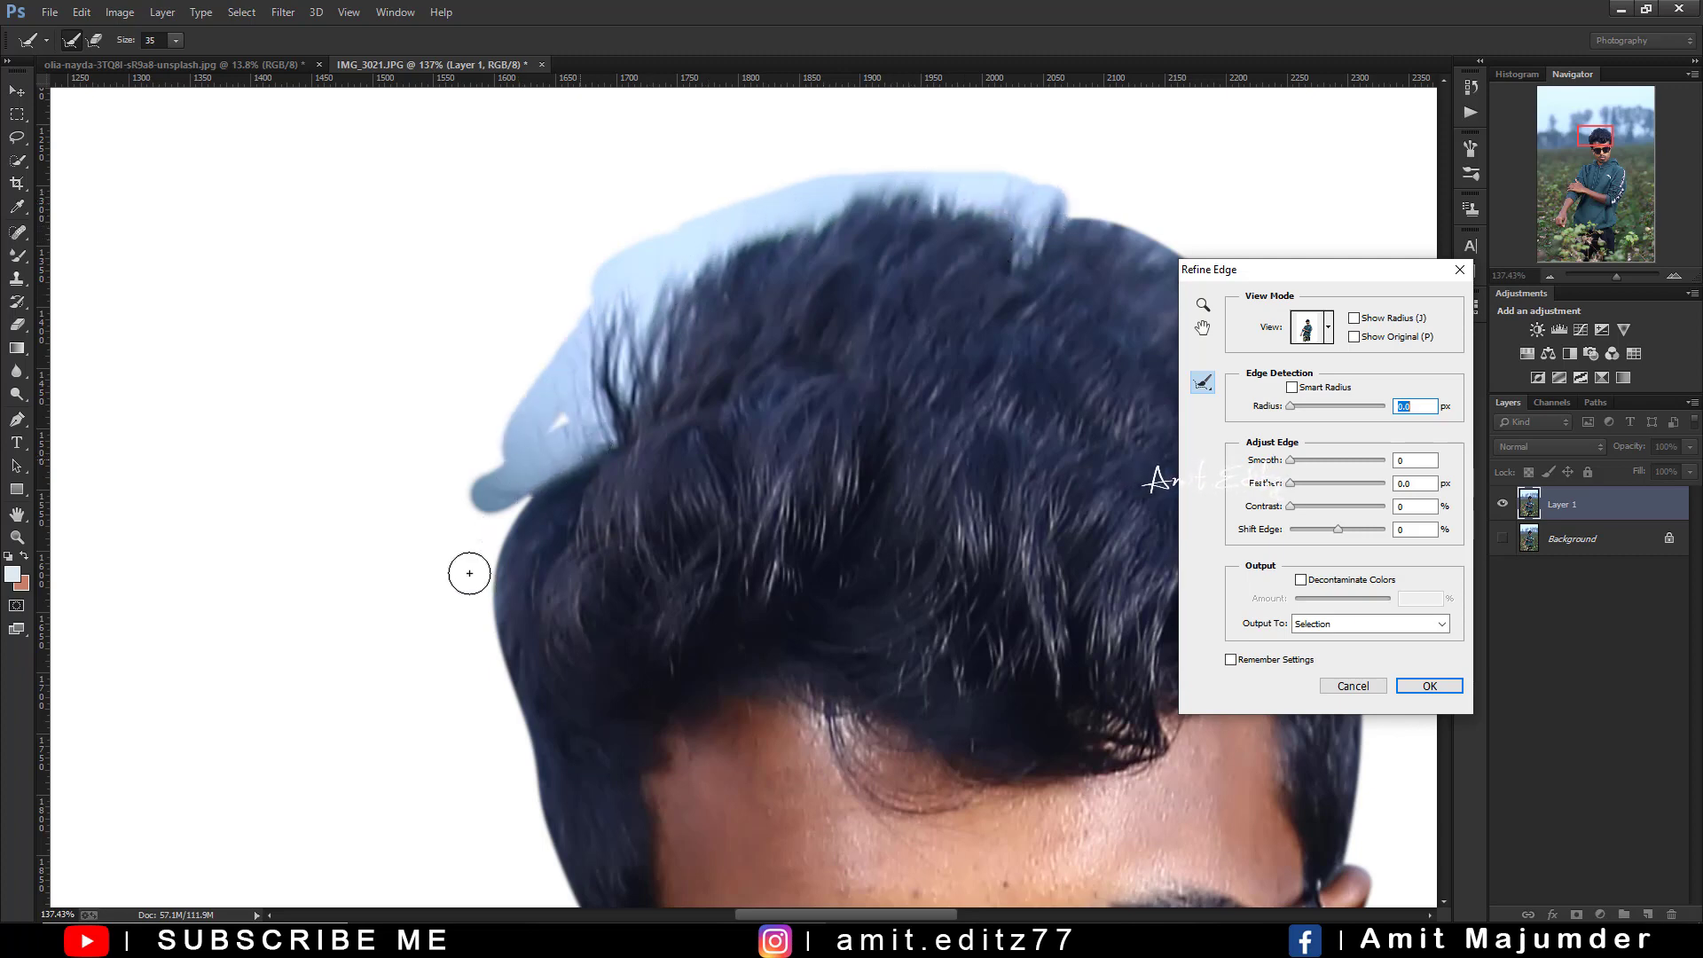
pyautogui.moveTo(470, 574); pyautogui.dragTo(470, 604)
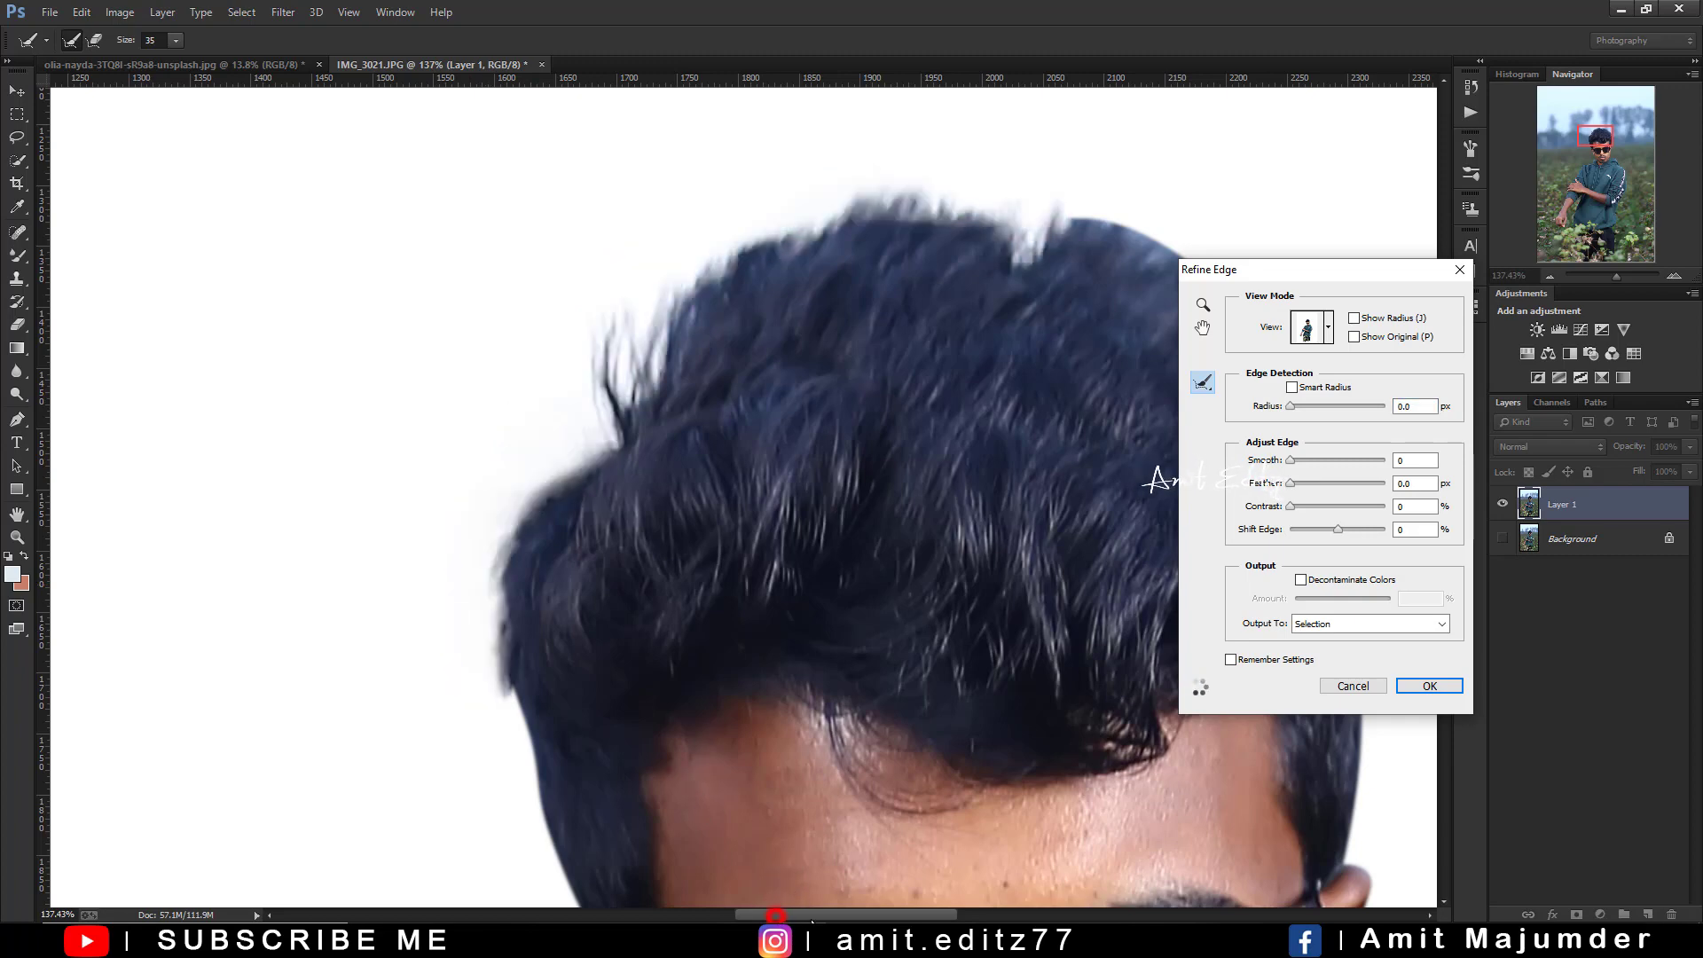
# Paint the refine radius along the top-right, right and left hair edges
pyautogui.moveTo(812, 914); pyautogui.dragTo(860, 915)
pyautogui.moveTo(750, 194); pyautogui.dragTo(1037, 390)
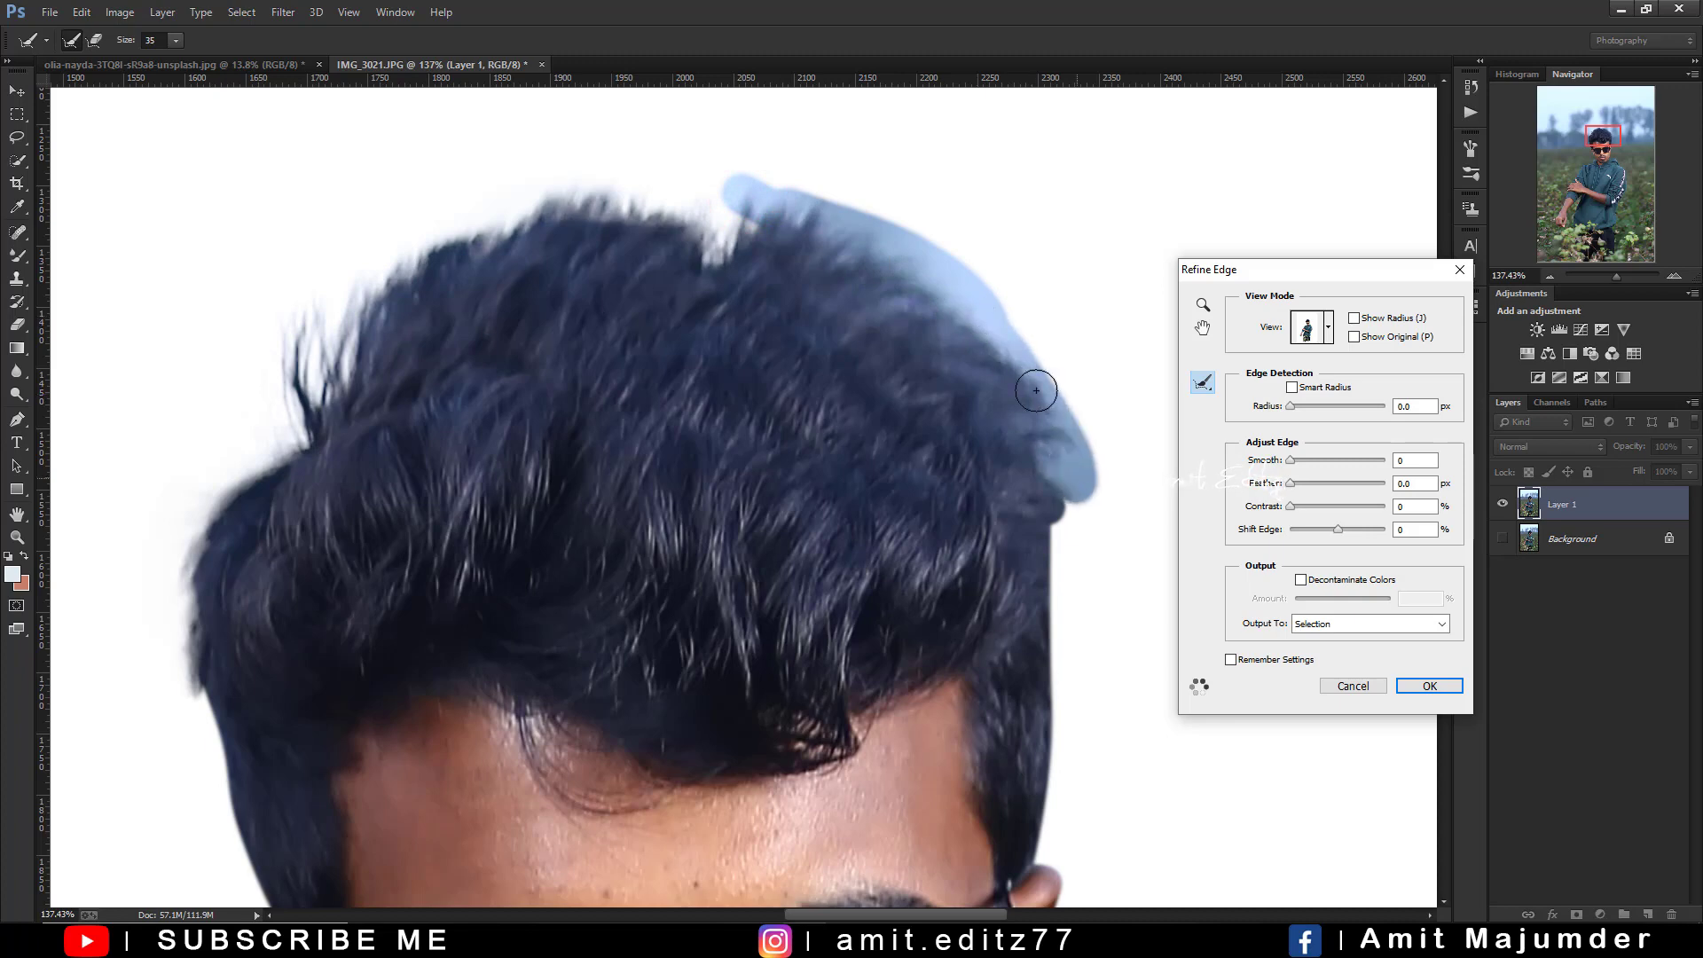
pyautogui.moveTo(1067, 549)
pyautogui.mouseDown()
pyautogui.moveTo(779, 211)
pyautogui.moveTo(799, 190)
pyautogui.moveTo(456, 198)
pyautogui.moveTo(571, 168)
pyautogui.moveTo(477, 196)
pyautogui.mouseUp()
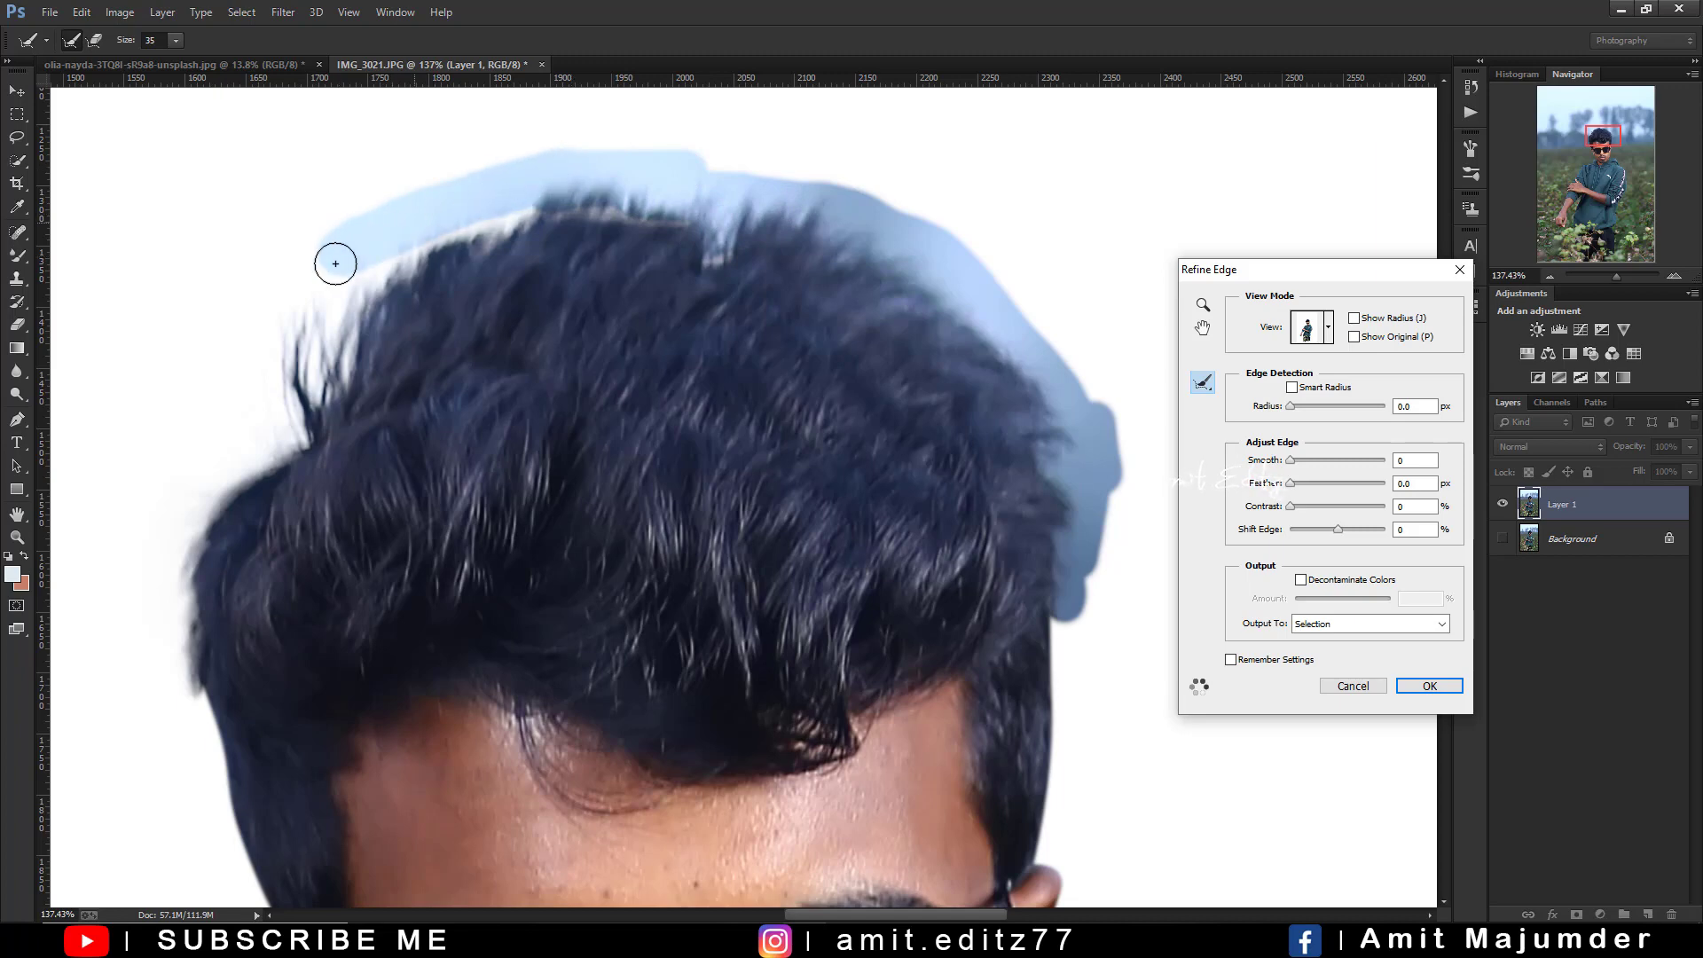
pyautogui.moveTo(335, 264)
pyautogui.mouseDown()
pyautogui.moveTo(259, 328)
pyautogui.moveTo(200, 452)
pyautogui.mouseUp()
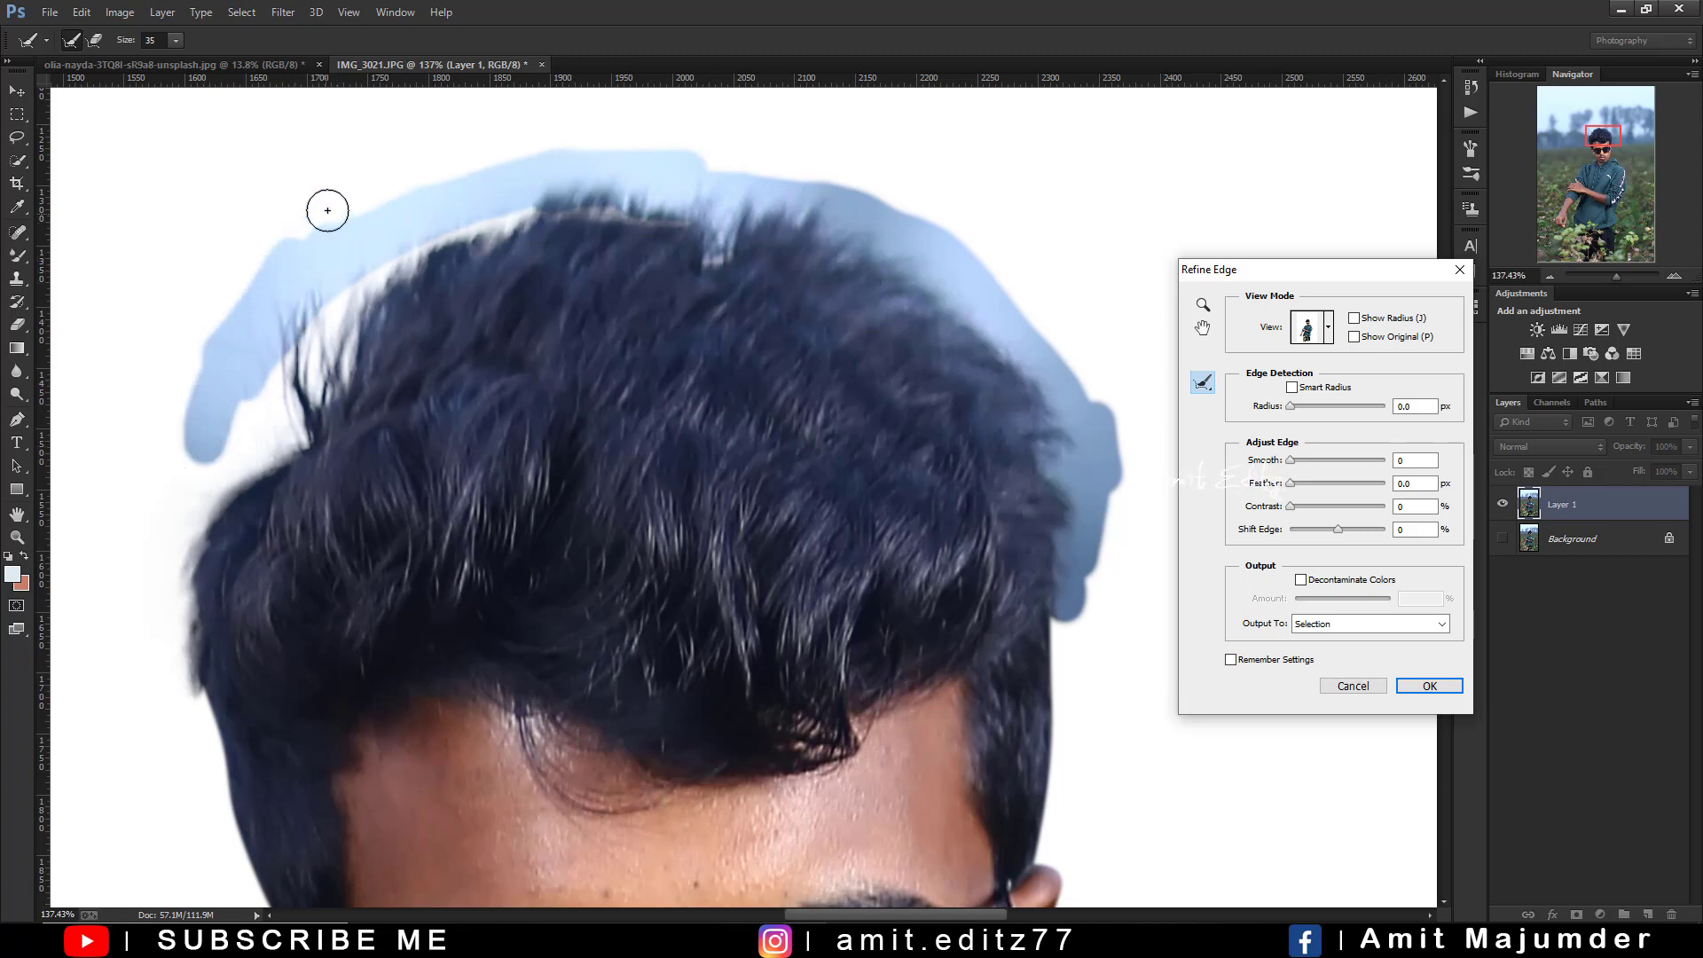
pyautogui.moveTo(337, 200); pyautogui.dragTo(418, 153)
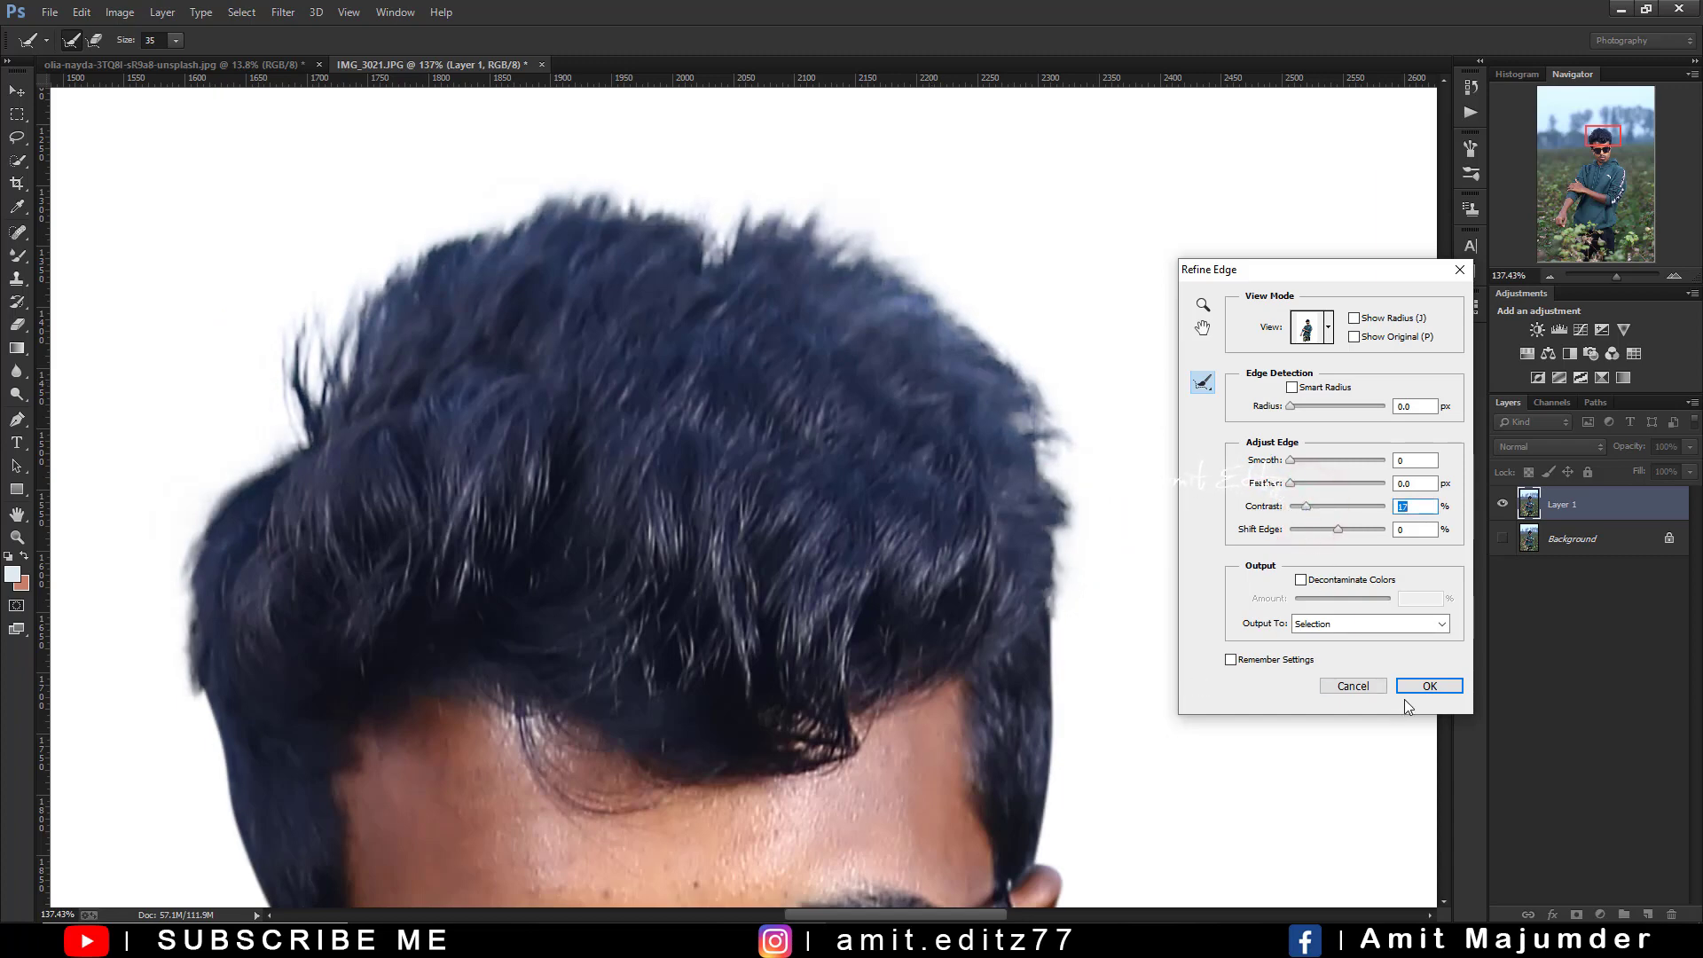
# Enable Smart Radius, set Contrast to 17%, and apply the refined edge
pyautogui.click(1293, 388)
pyautogui.click(1302, 509)
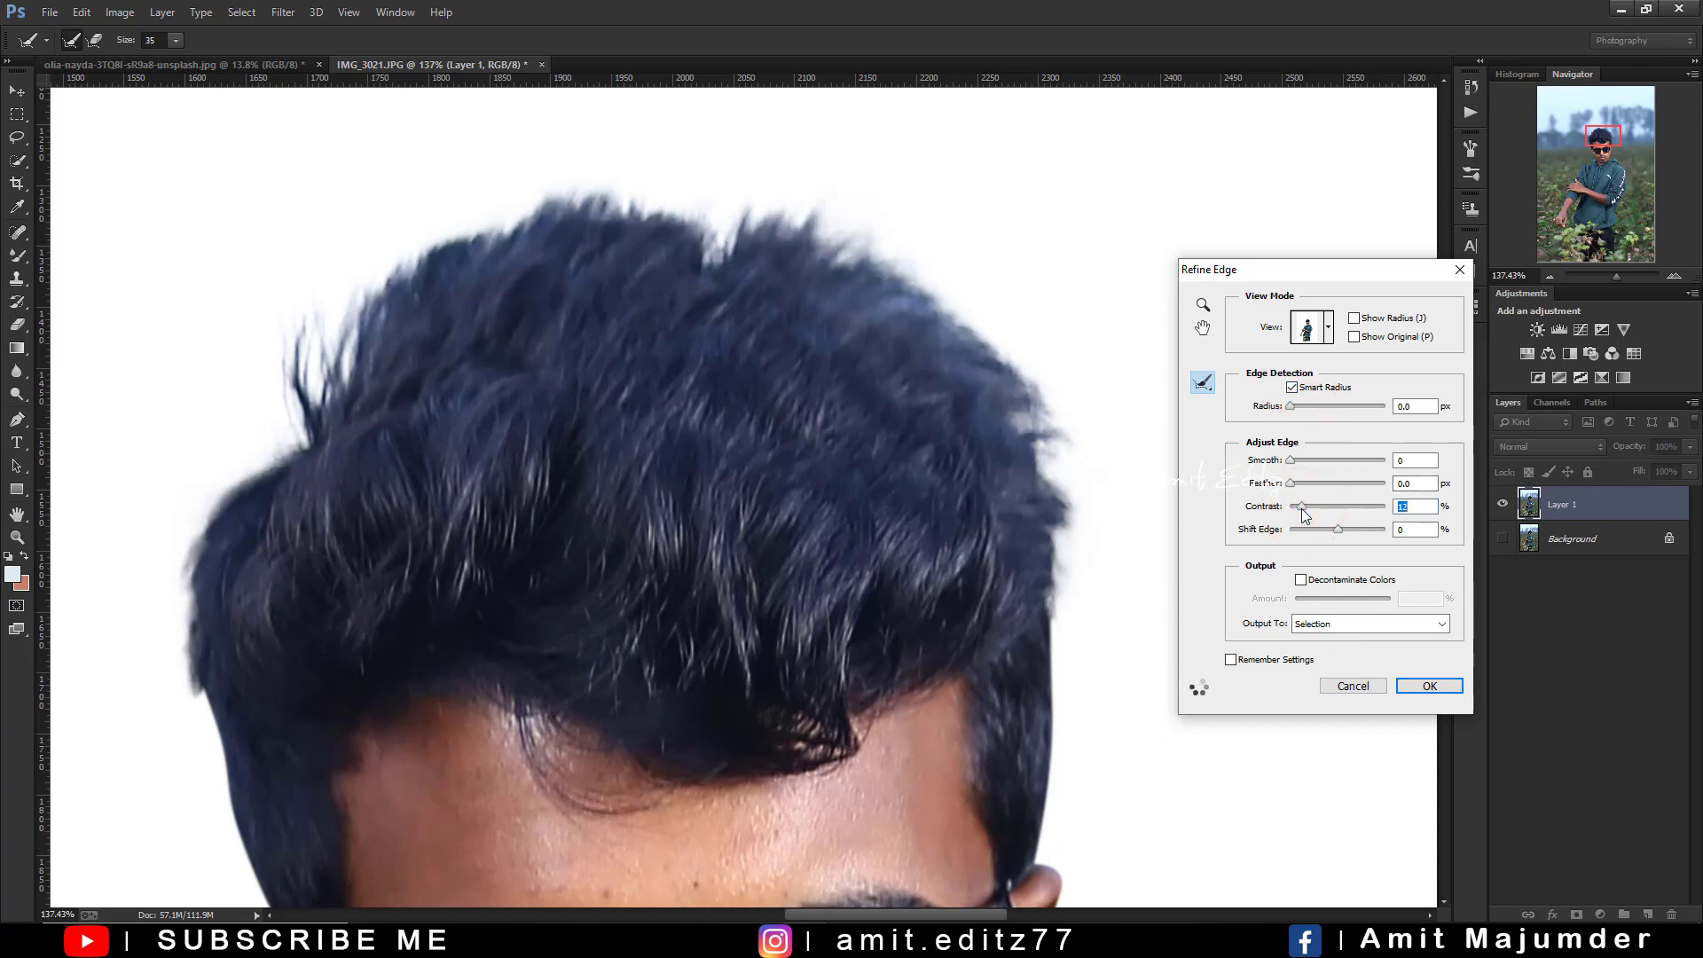
pyautogui.click(1419, 687)
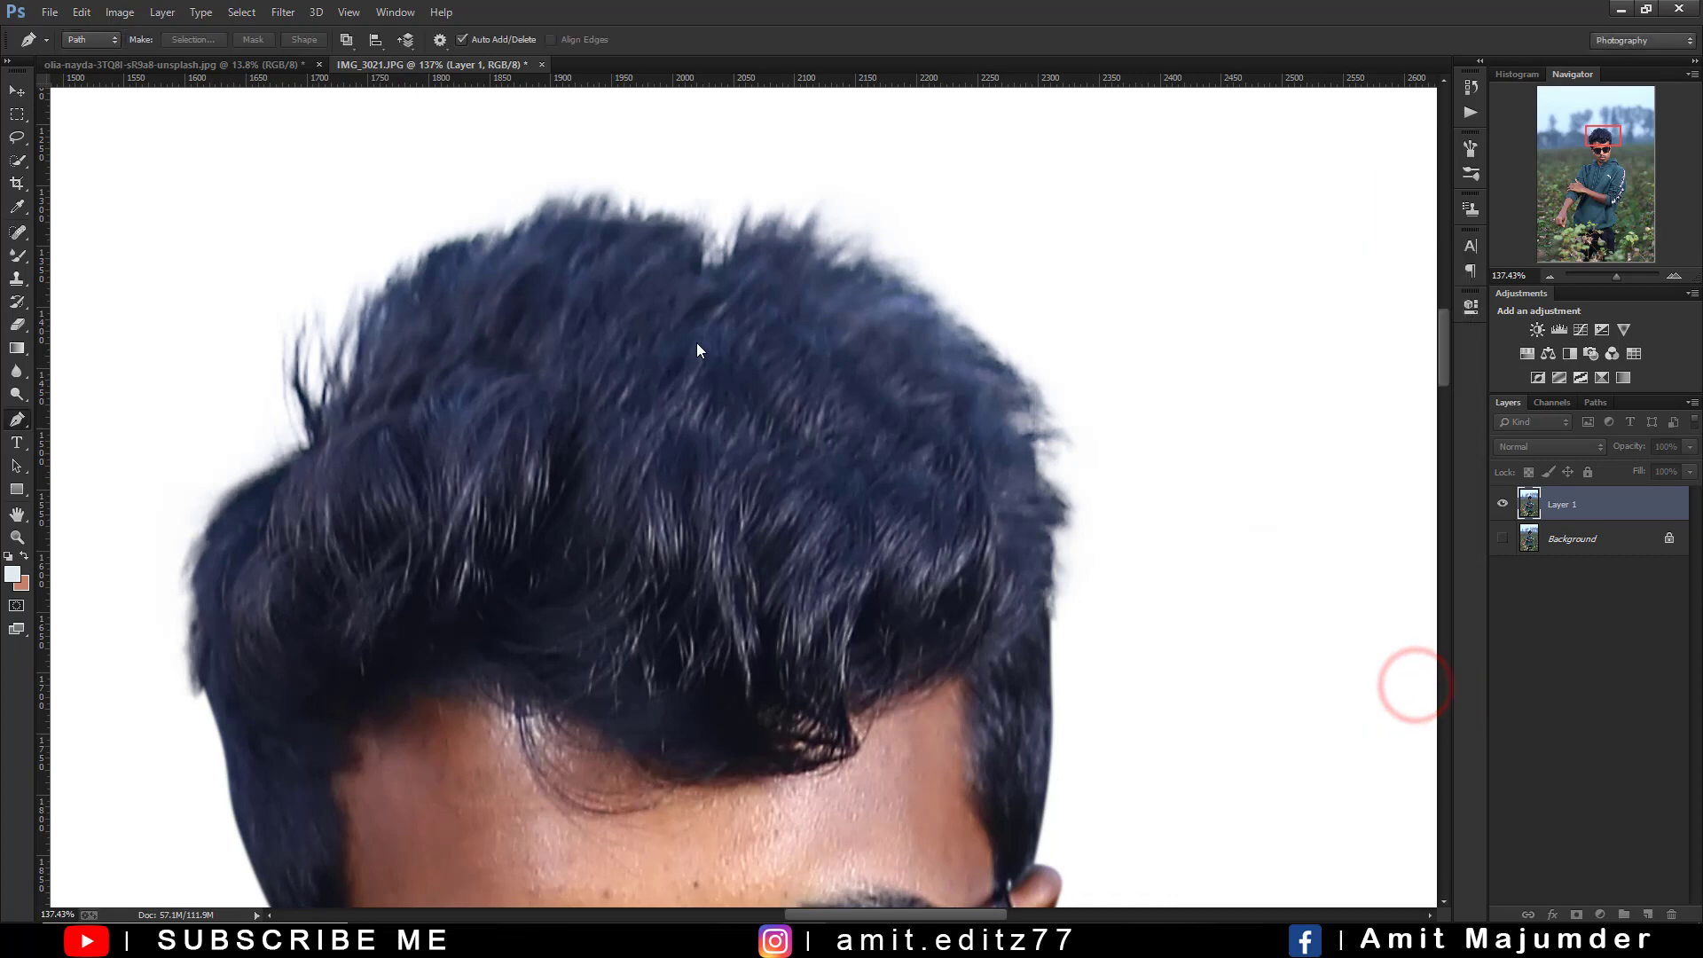
# Copy the selected man to a new Layer 2, hide Layer 1, and fit the image on screen
pyautogui.scroll(-2, 699, 343)
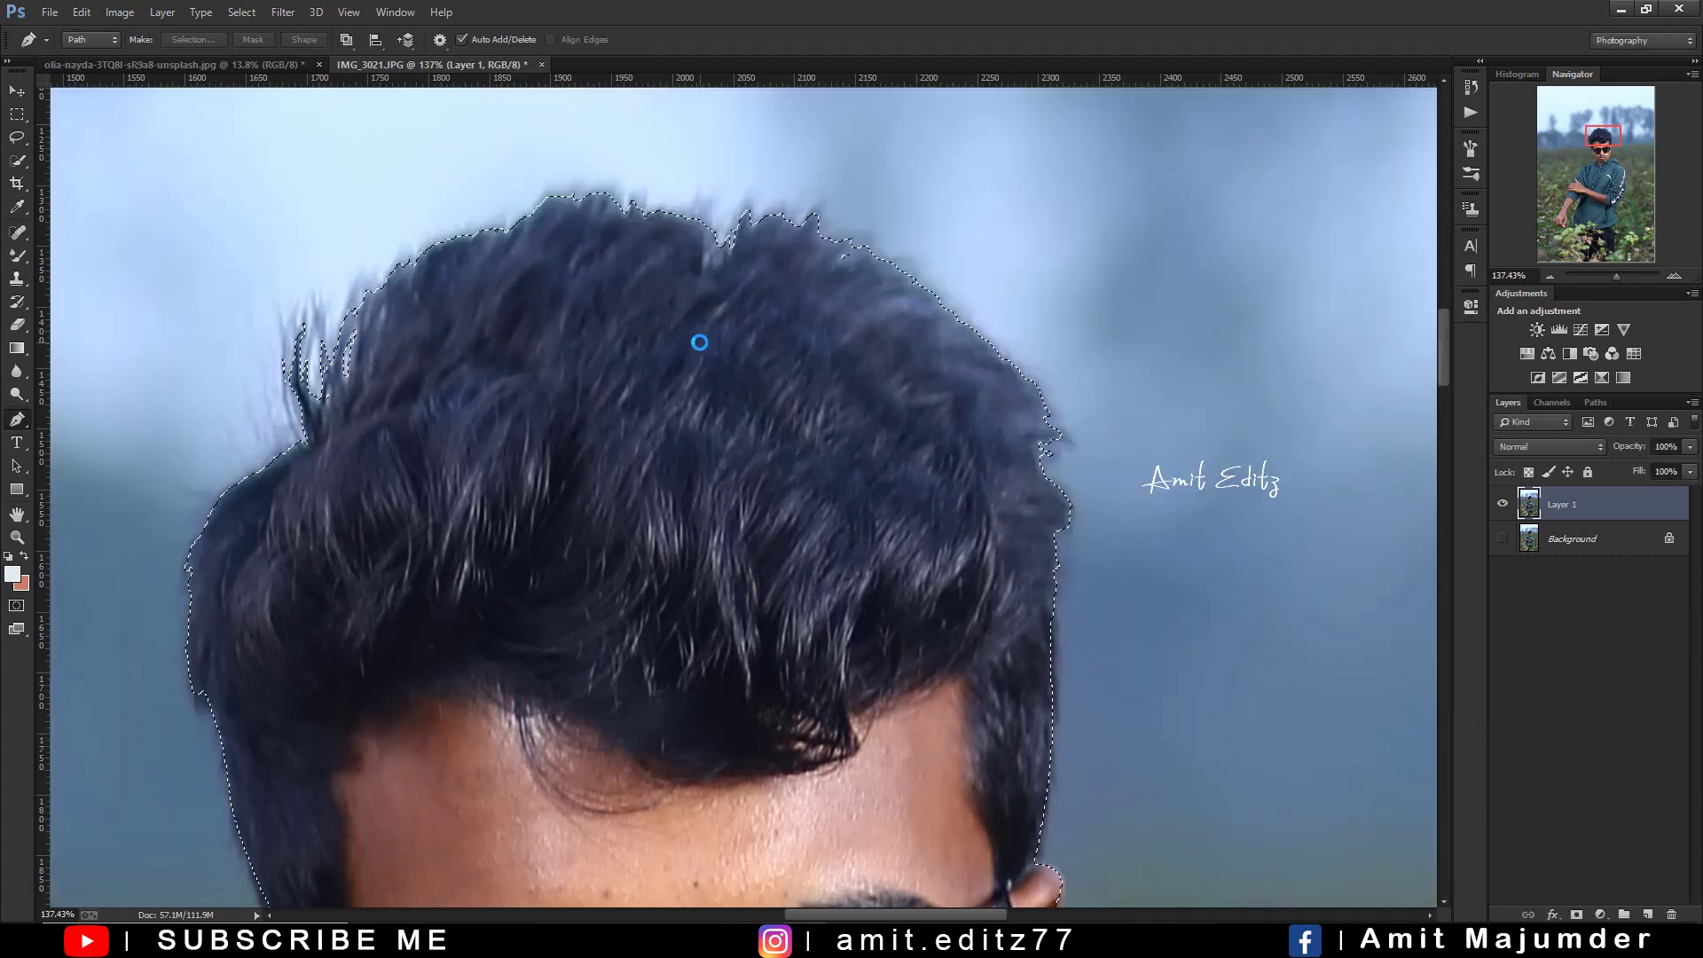
pyautogui.scroll(-3, 707, 349)
pyautogui.scroll(-3, 710, 350)
pyautogui.scroll(-2, 710, 349)
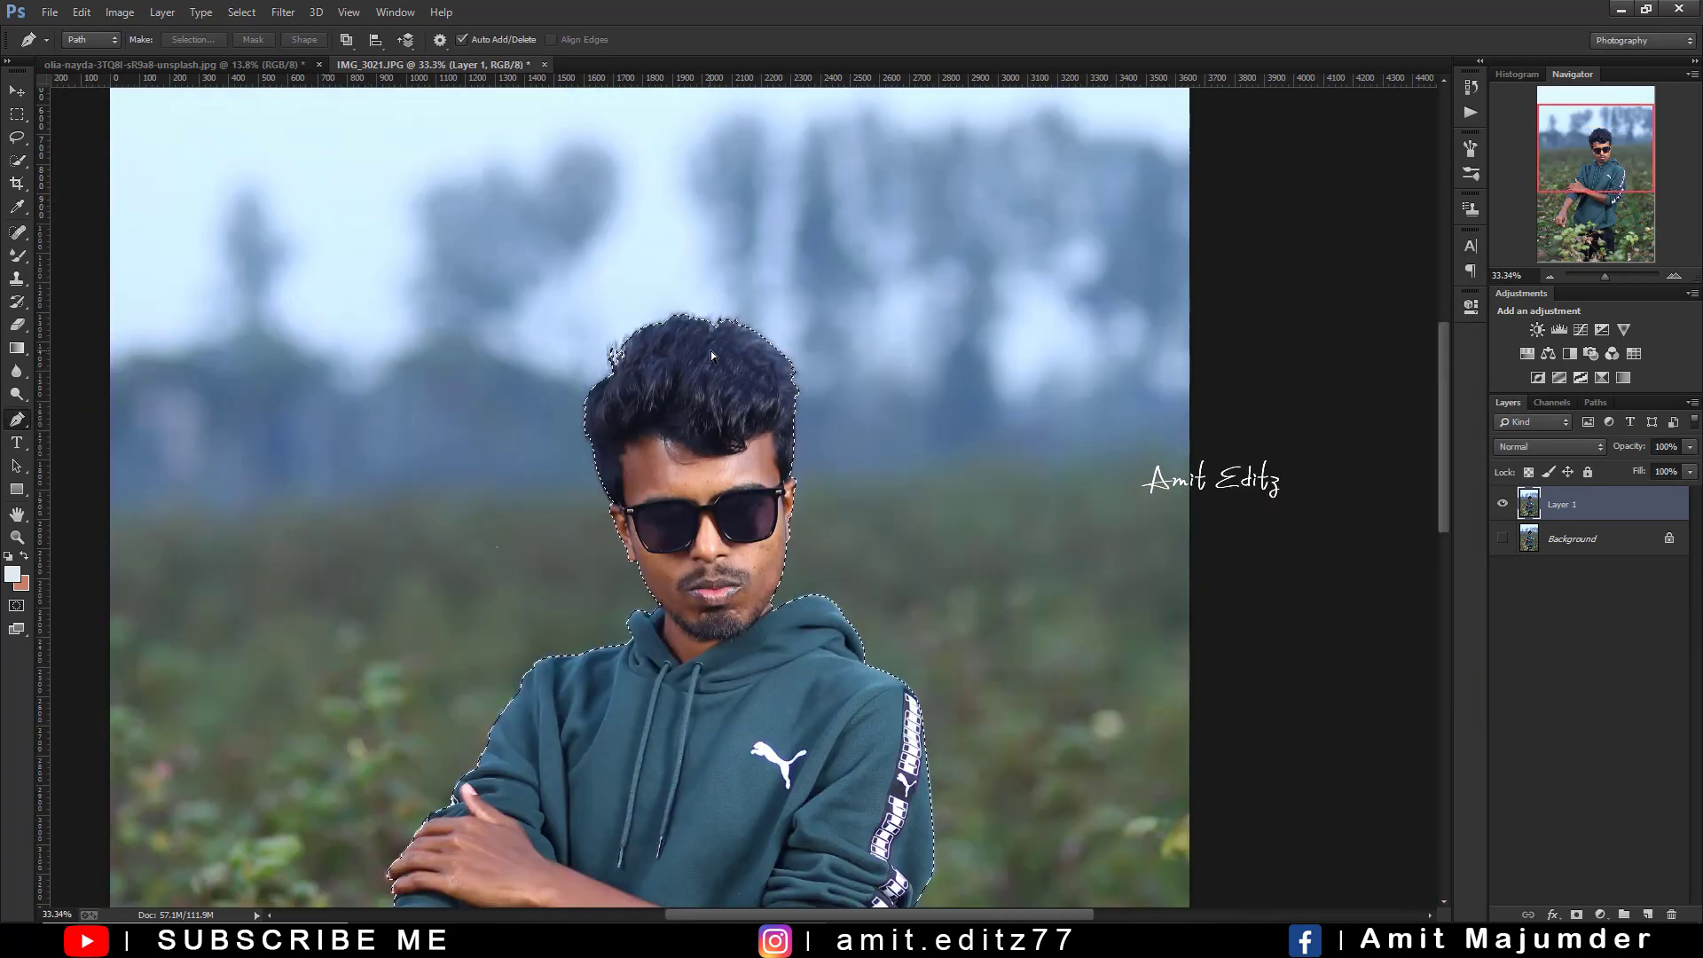
pyautogui.hotkey('ctrl', 'j')
pyautogui.click(1501, 539)
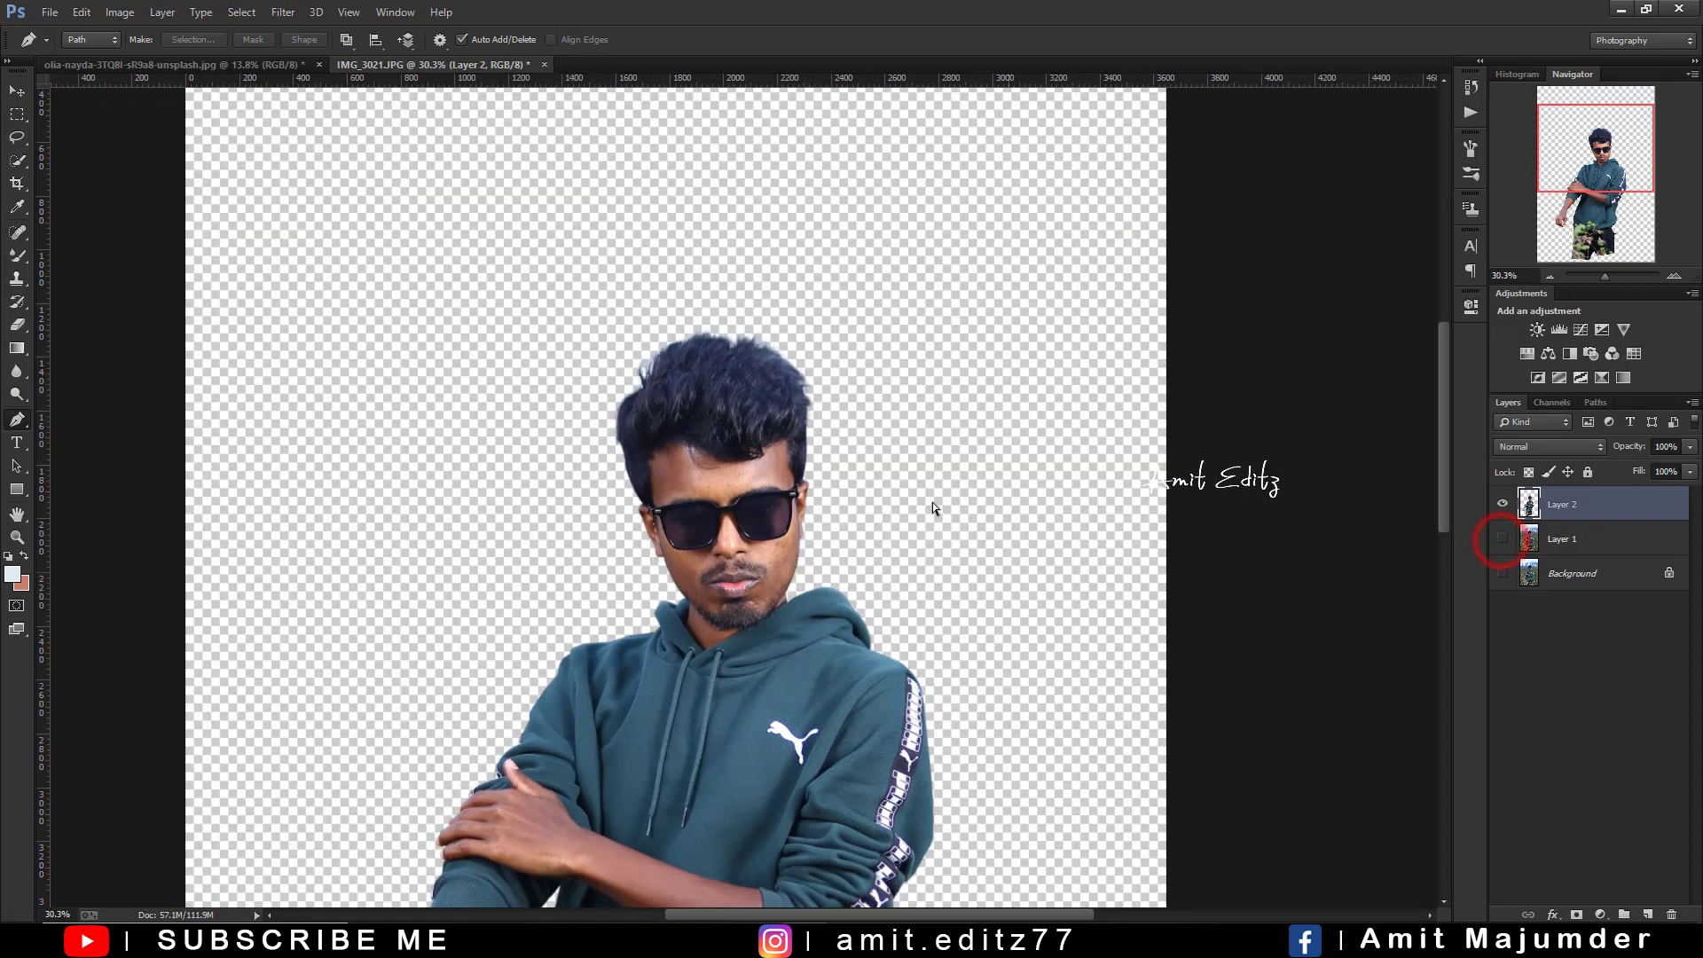
pyautogui.scroll(-2, 933, 502)
pyautogui.hotkey('ctrl', '0')
# Crop the canvas with the Crop tool and commit the crop
pyautogui.scroll(3, 845, 507)
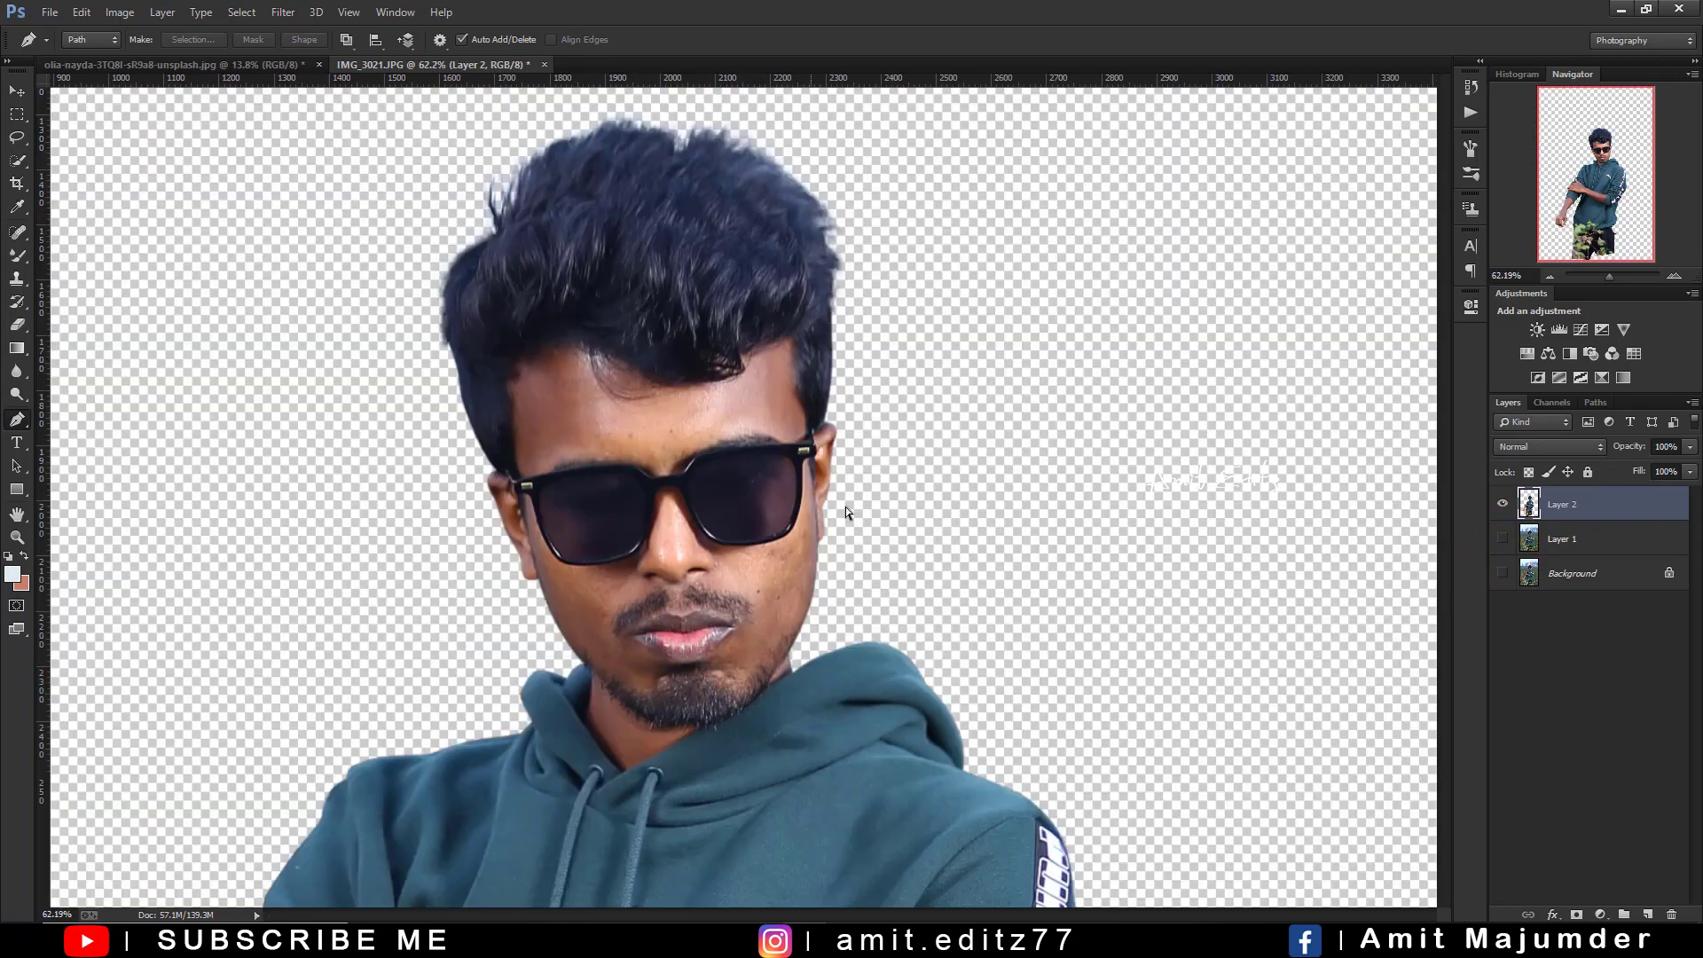
pyautogui.scroll(1, 849, 530)
pyautogui.scroll(2, 849, 530)
pyautogui.scroll(-3, 849, 530)
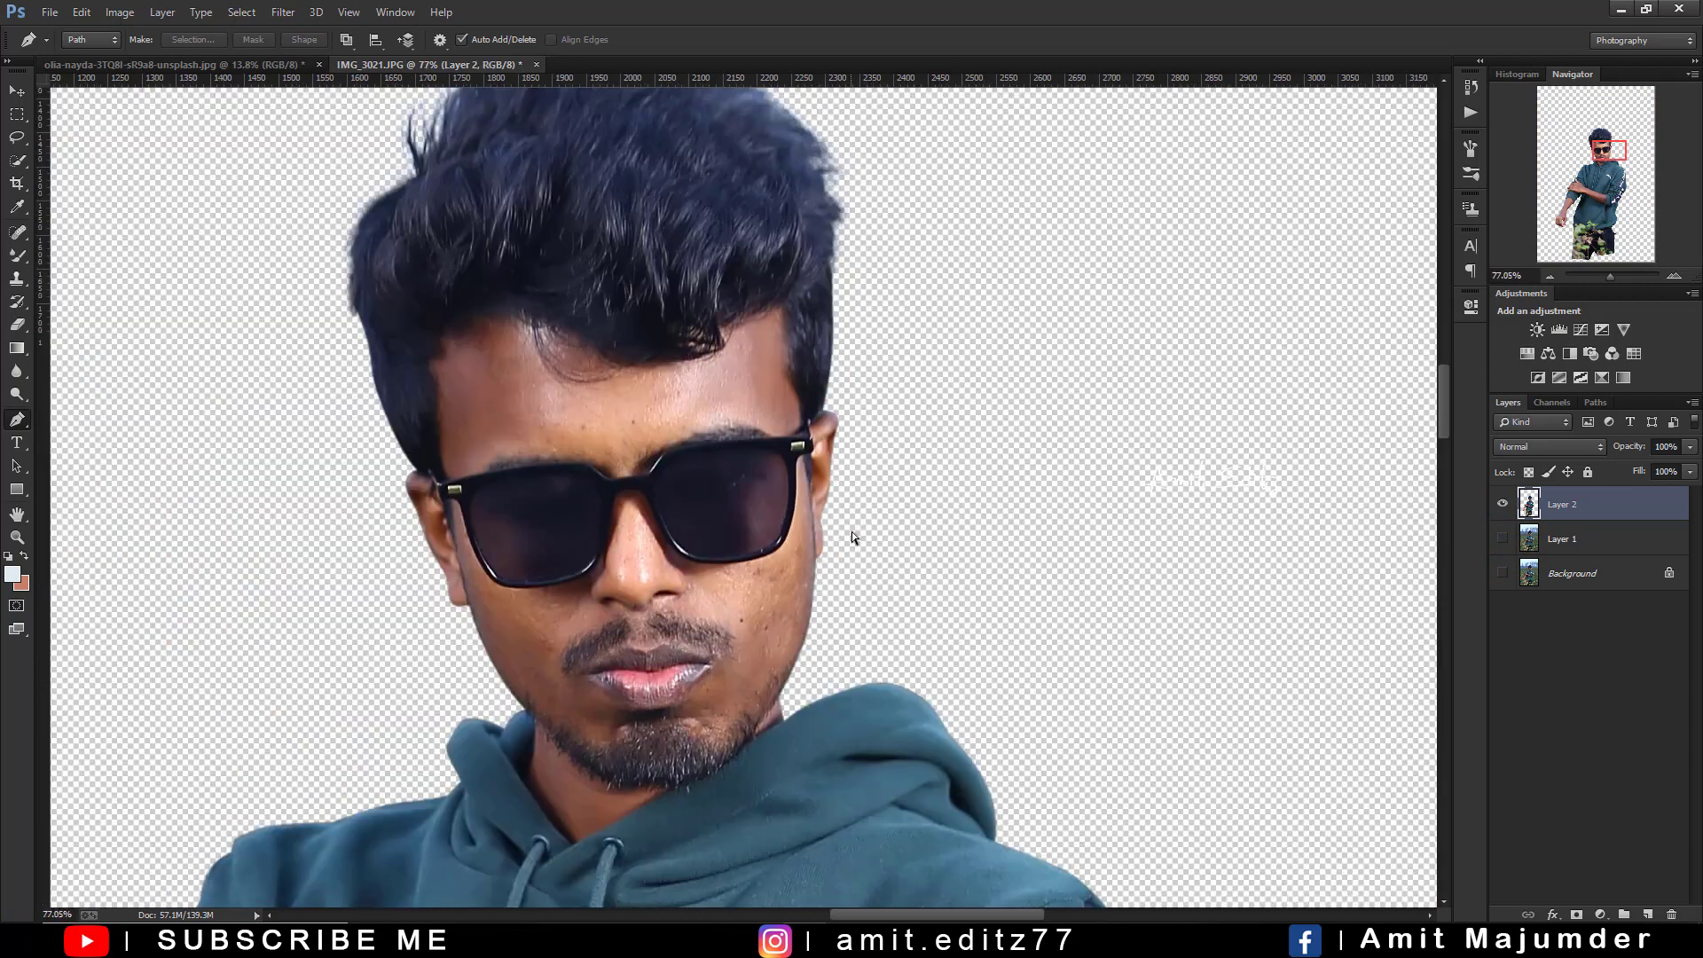
pyautogui.scroll(-2, 851, 531)
pyautogui.scroll(-2, 851, 530)
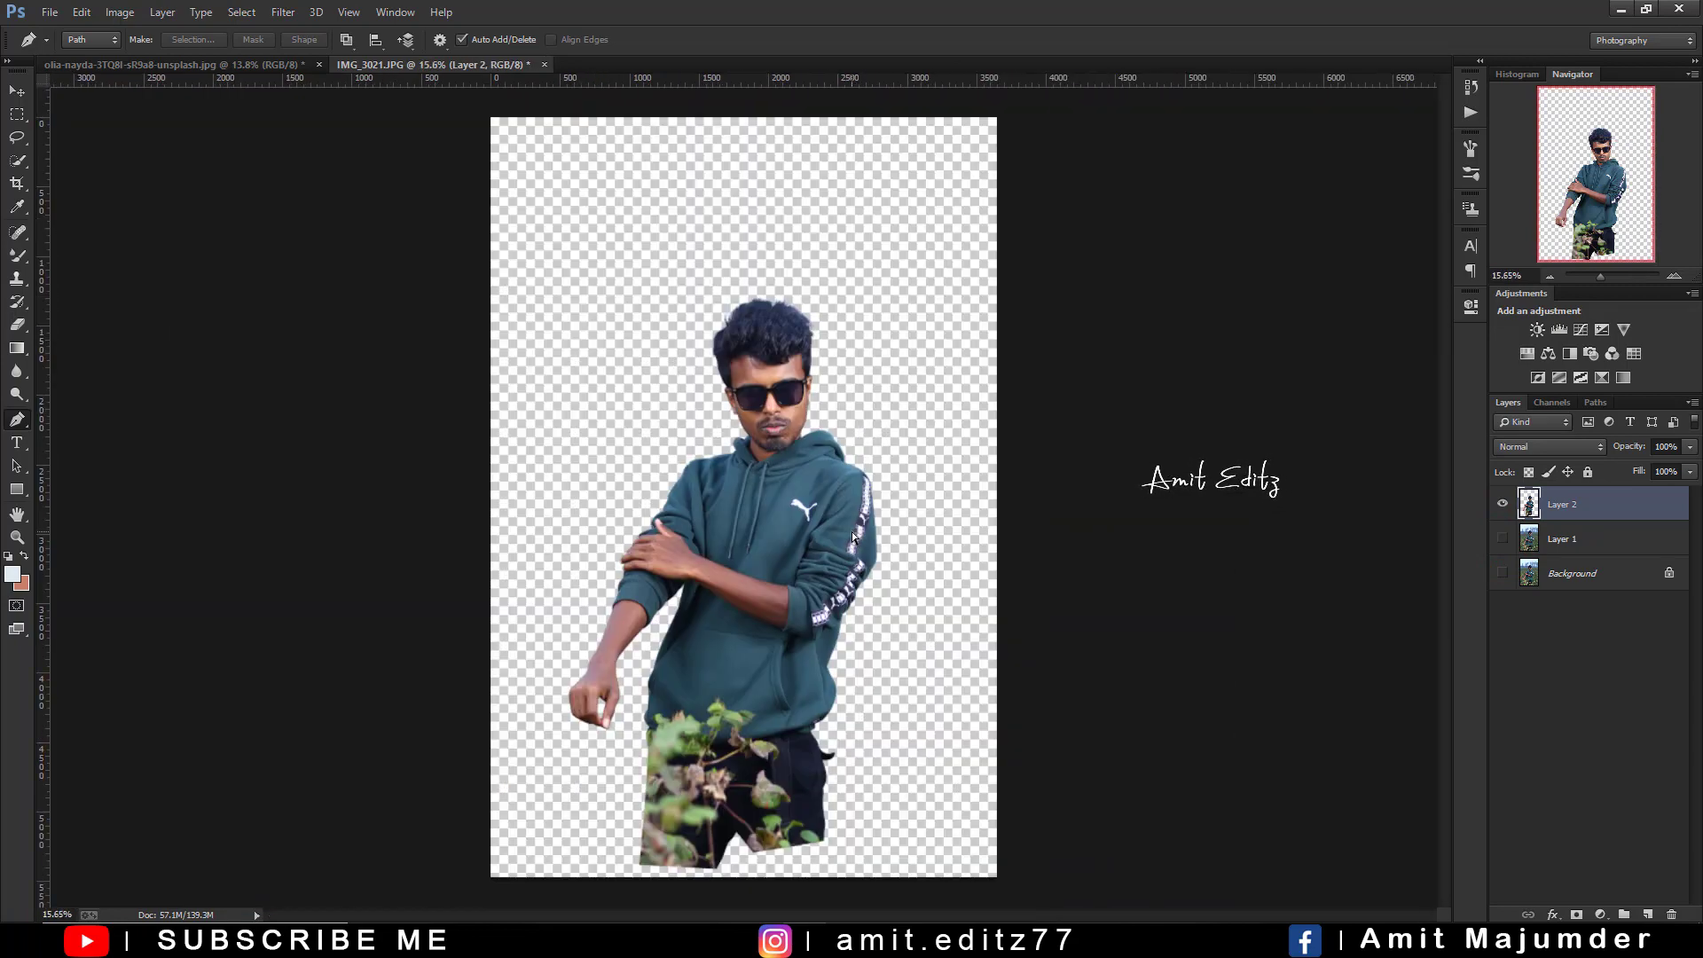
pyautogui.scroll(-1, 854, 536)
pyautogui.click(24, 184)
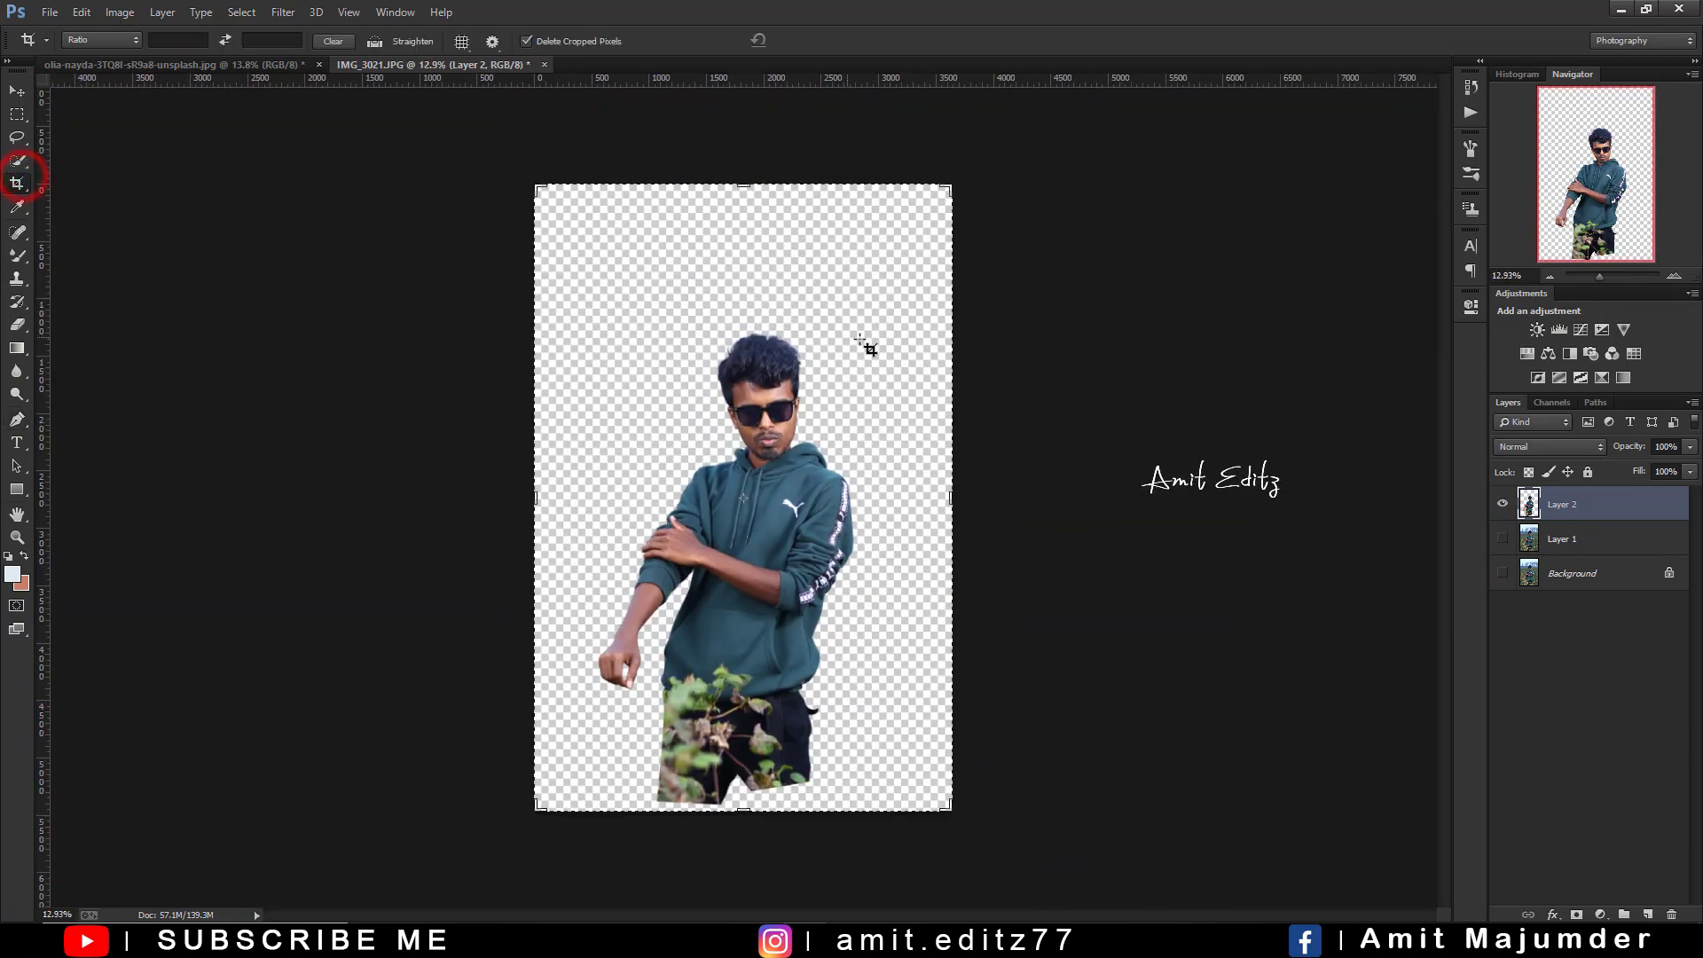
pyautogui.doubleClick(854, 360)
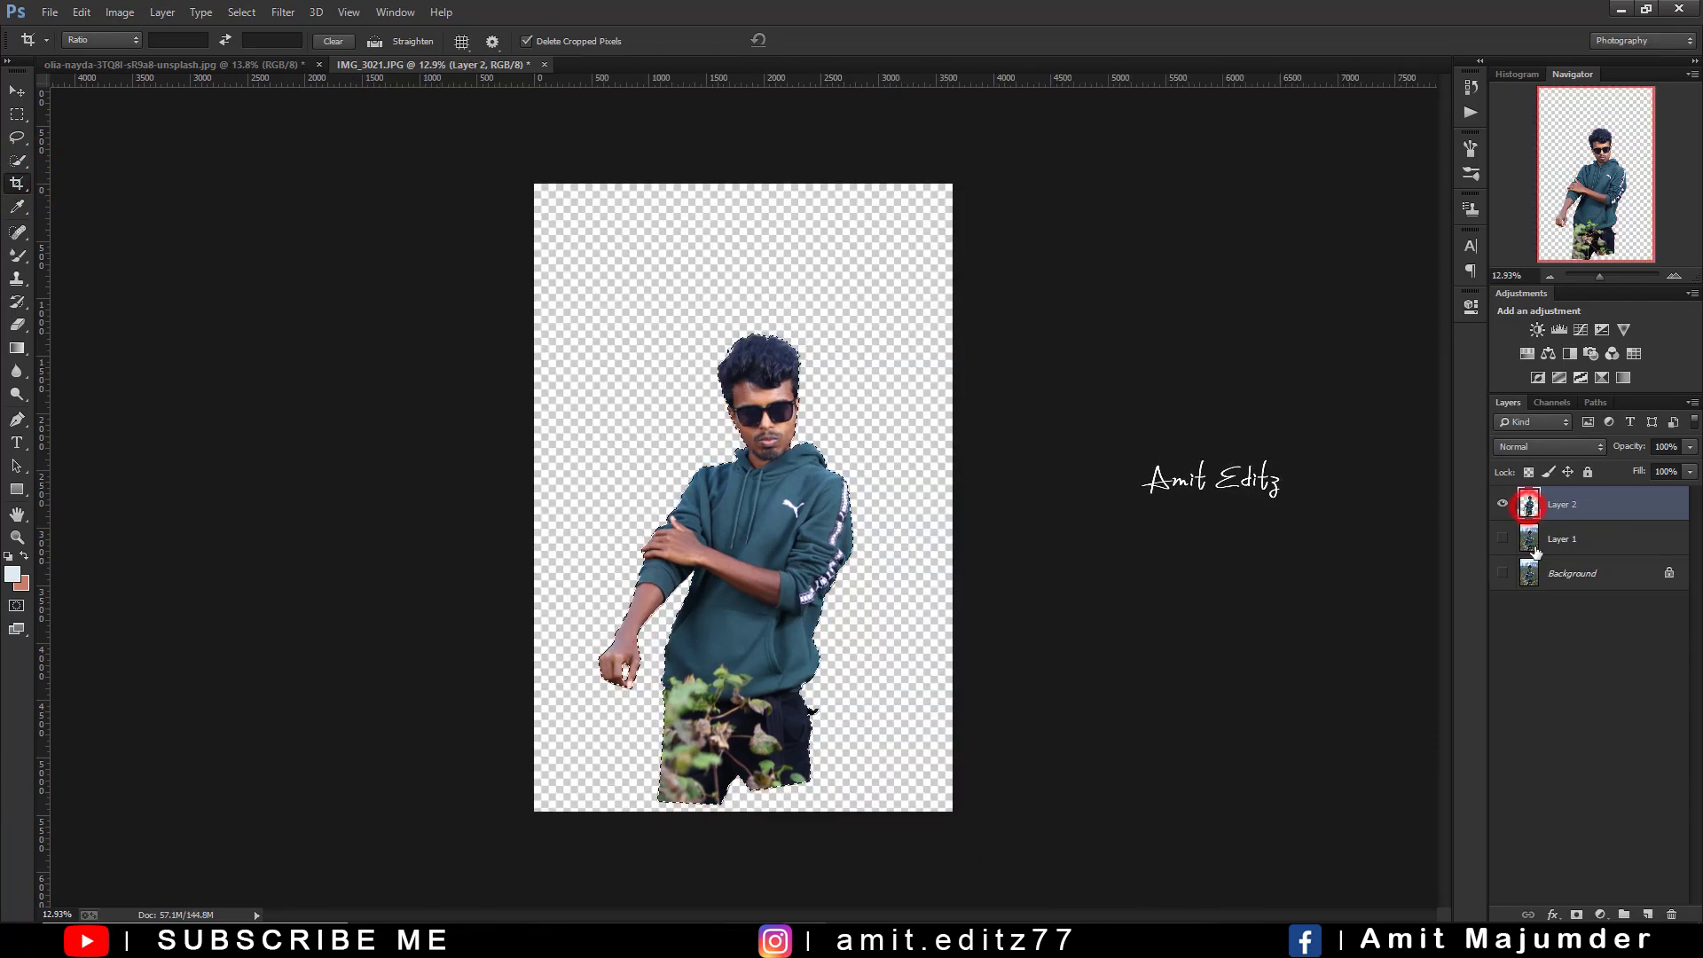
# Reselect Layer 1 and expand the selection around the man by 15 pixels
pyautogui.click(1519, 541)
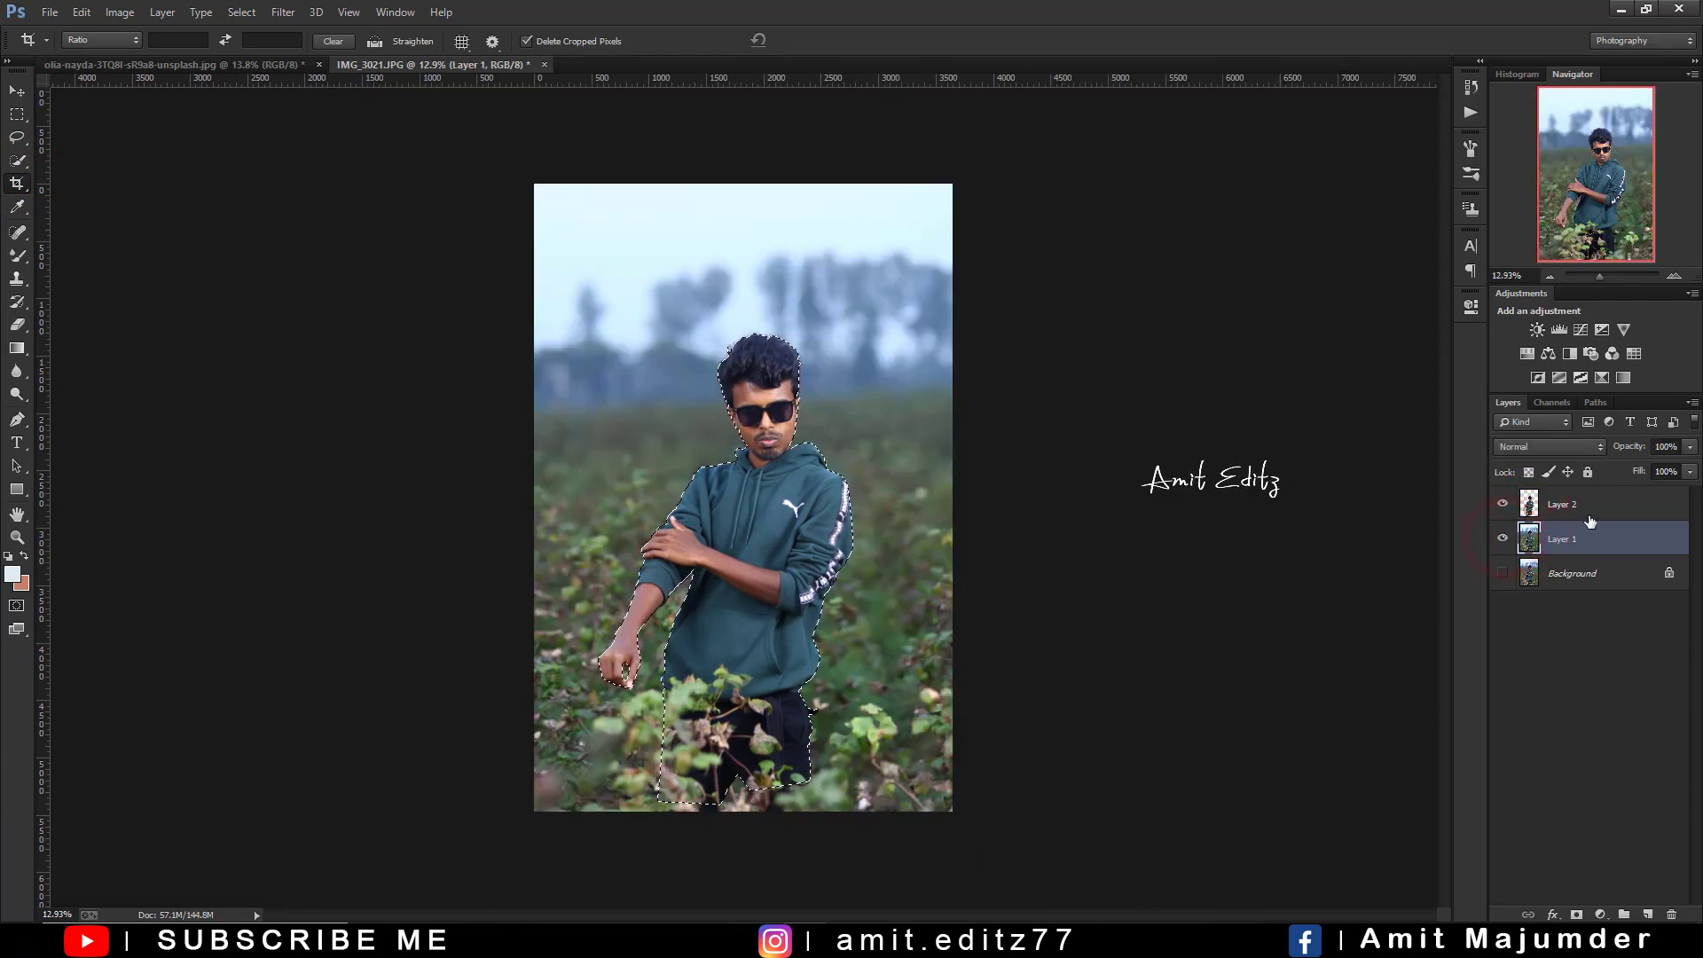
pyautogui.click(1531, 504)
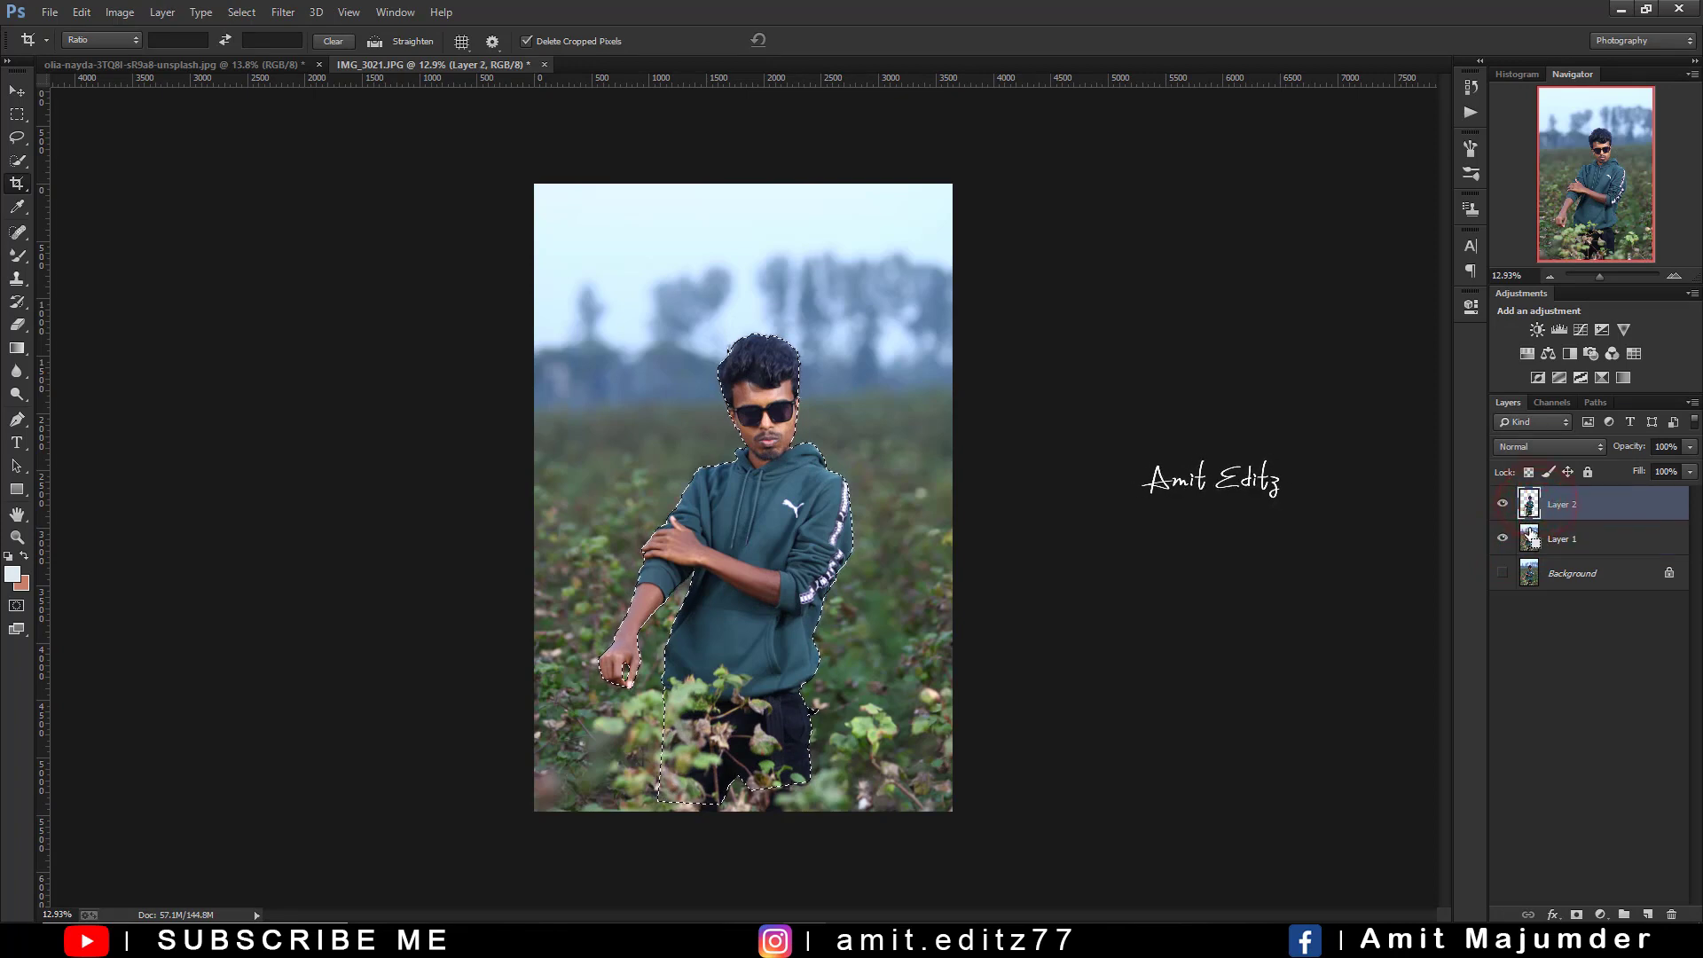
pyautogui.click(1526, 540)
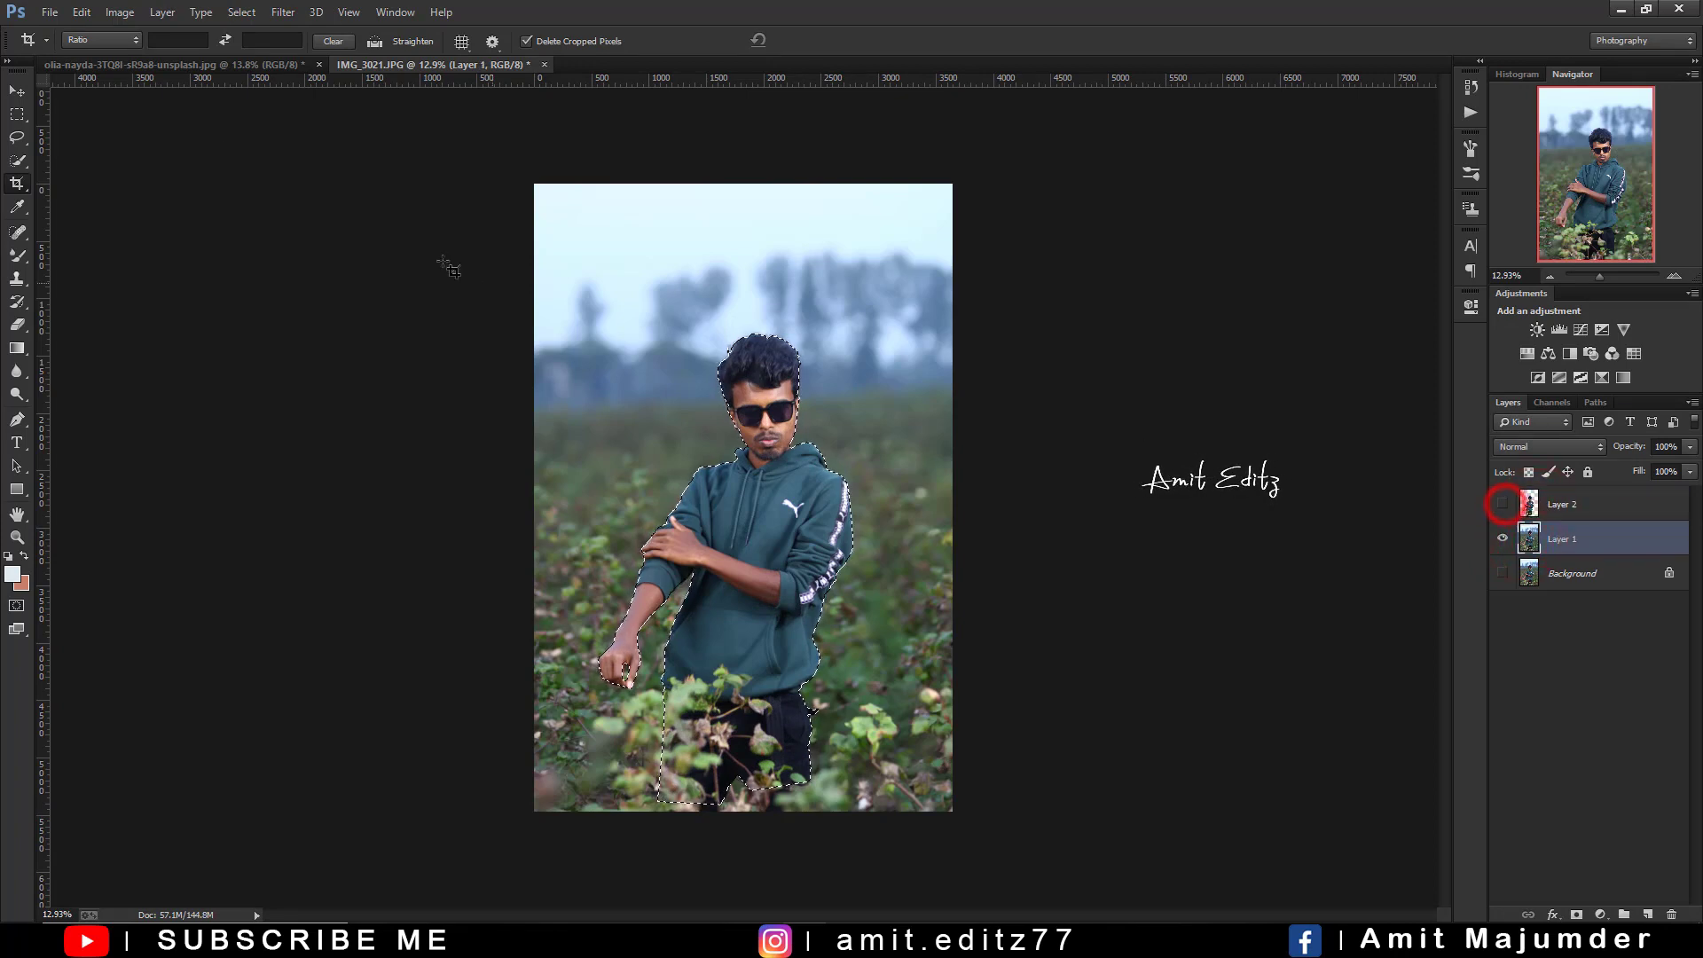
pyautogui.click(283, 12)
pyautogui.moveTo(256, 224)
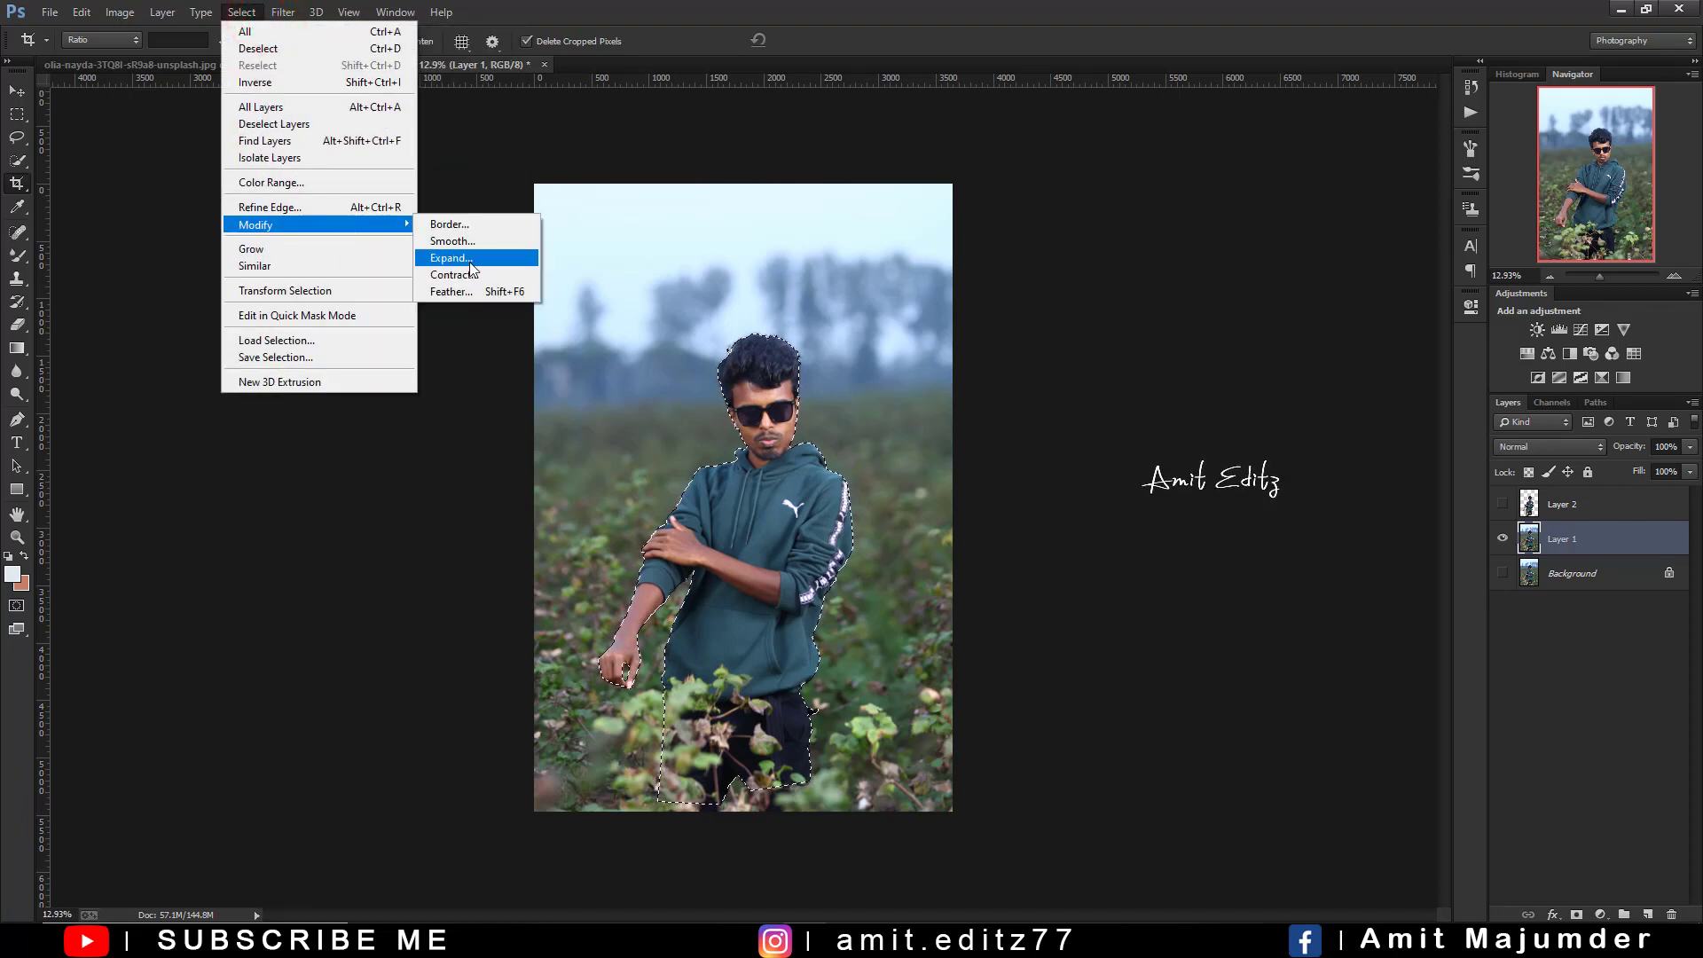
pyautogui.click(471, 267)
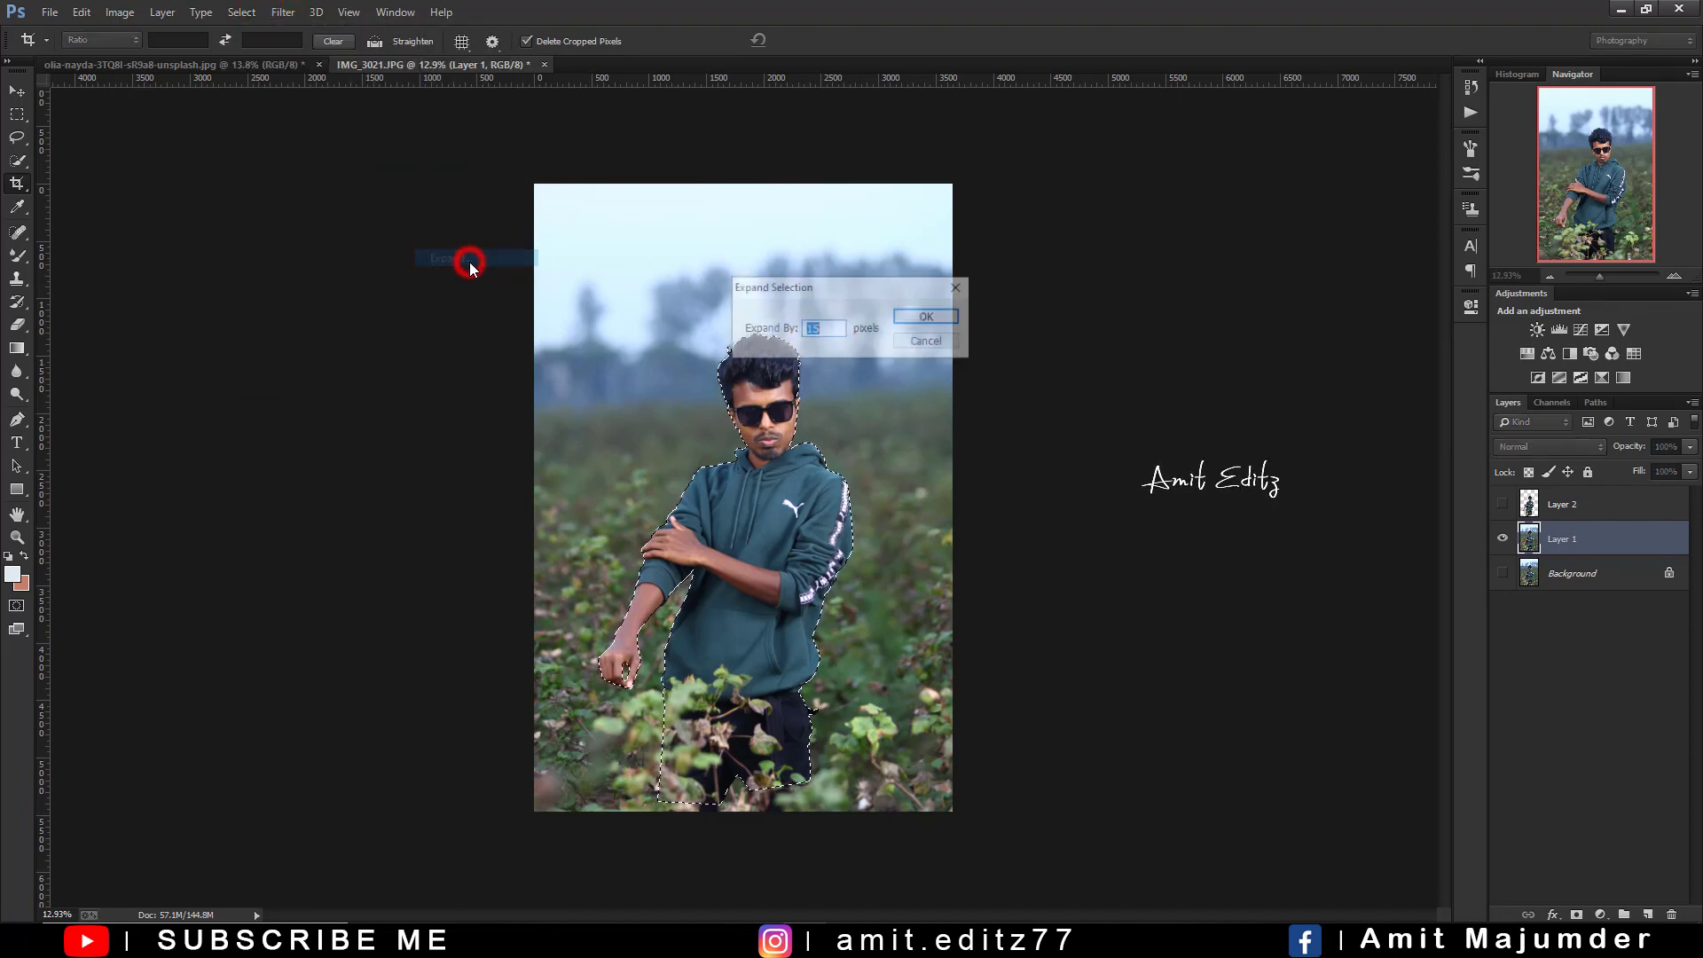
pyautogui.click(929, 318)
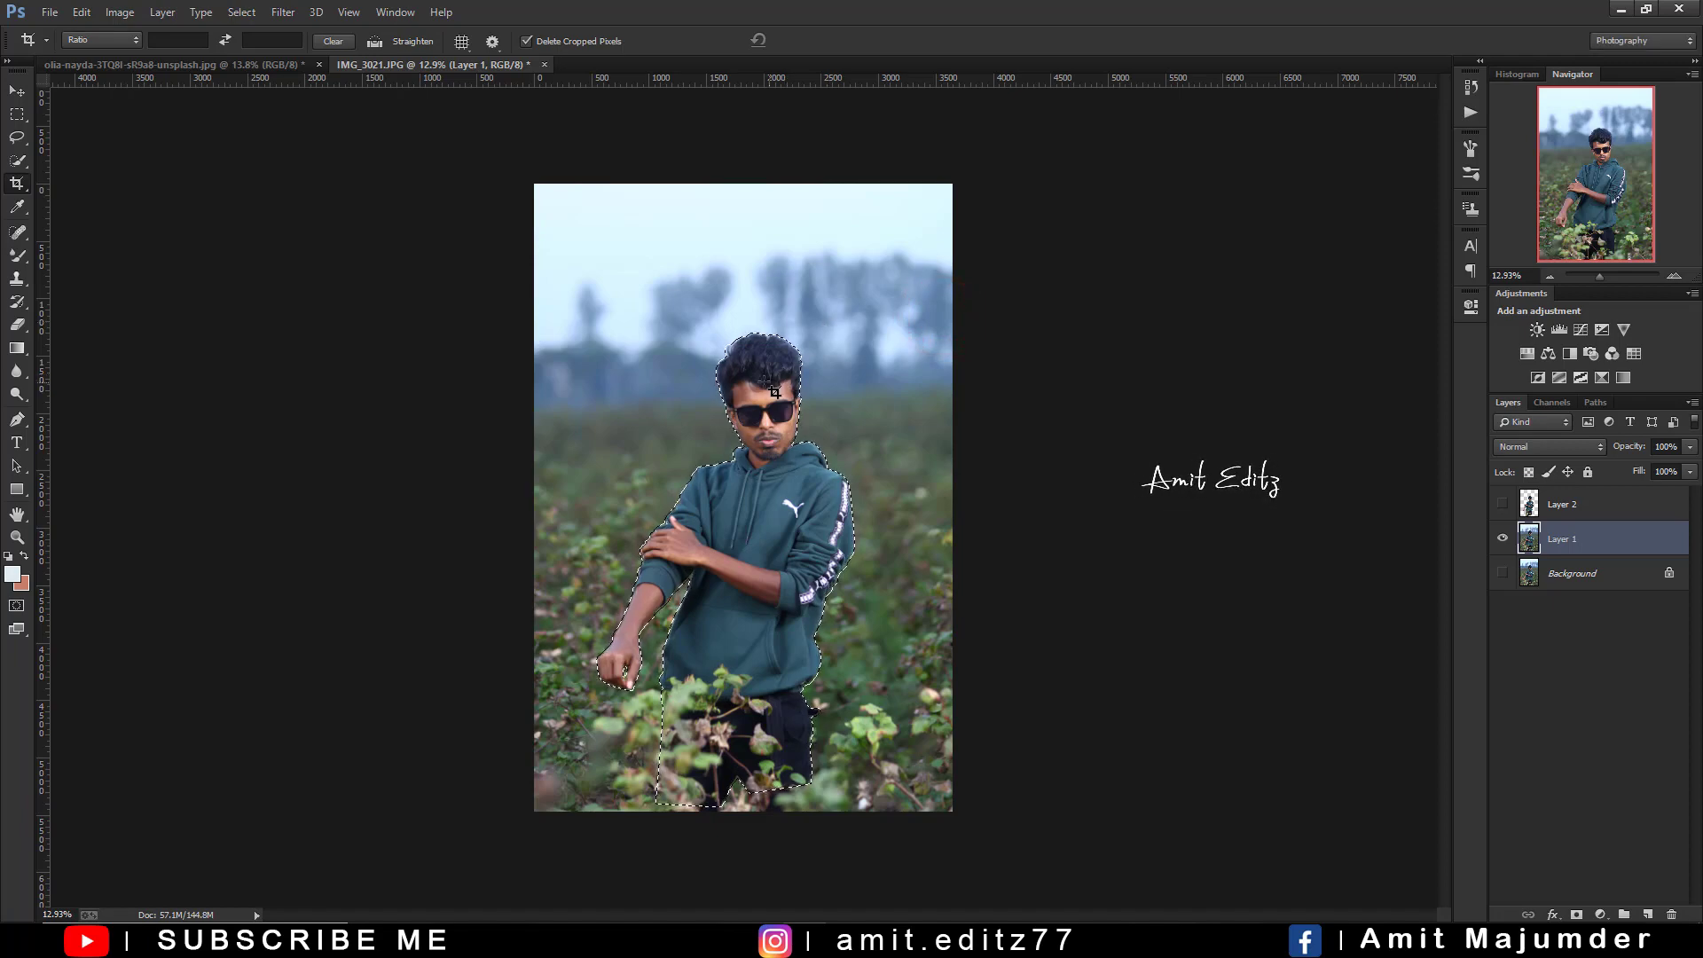
# Zoom in to check the hair edge, zoom back out, then browse the Filter menu
pyautogui.scroll(2, 774, 390)
pyautogui.scroll(2, 774, 390)
pyautogui.scroll(3, 774, 390)
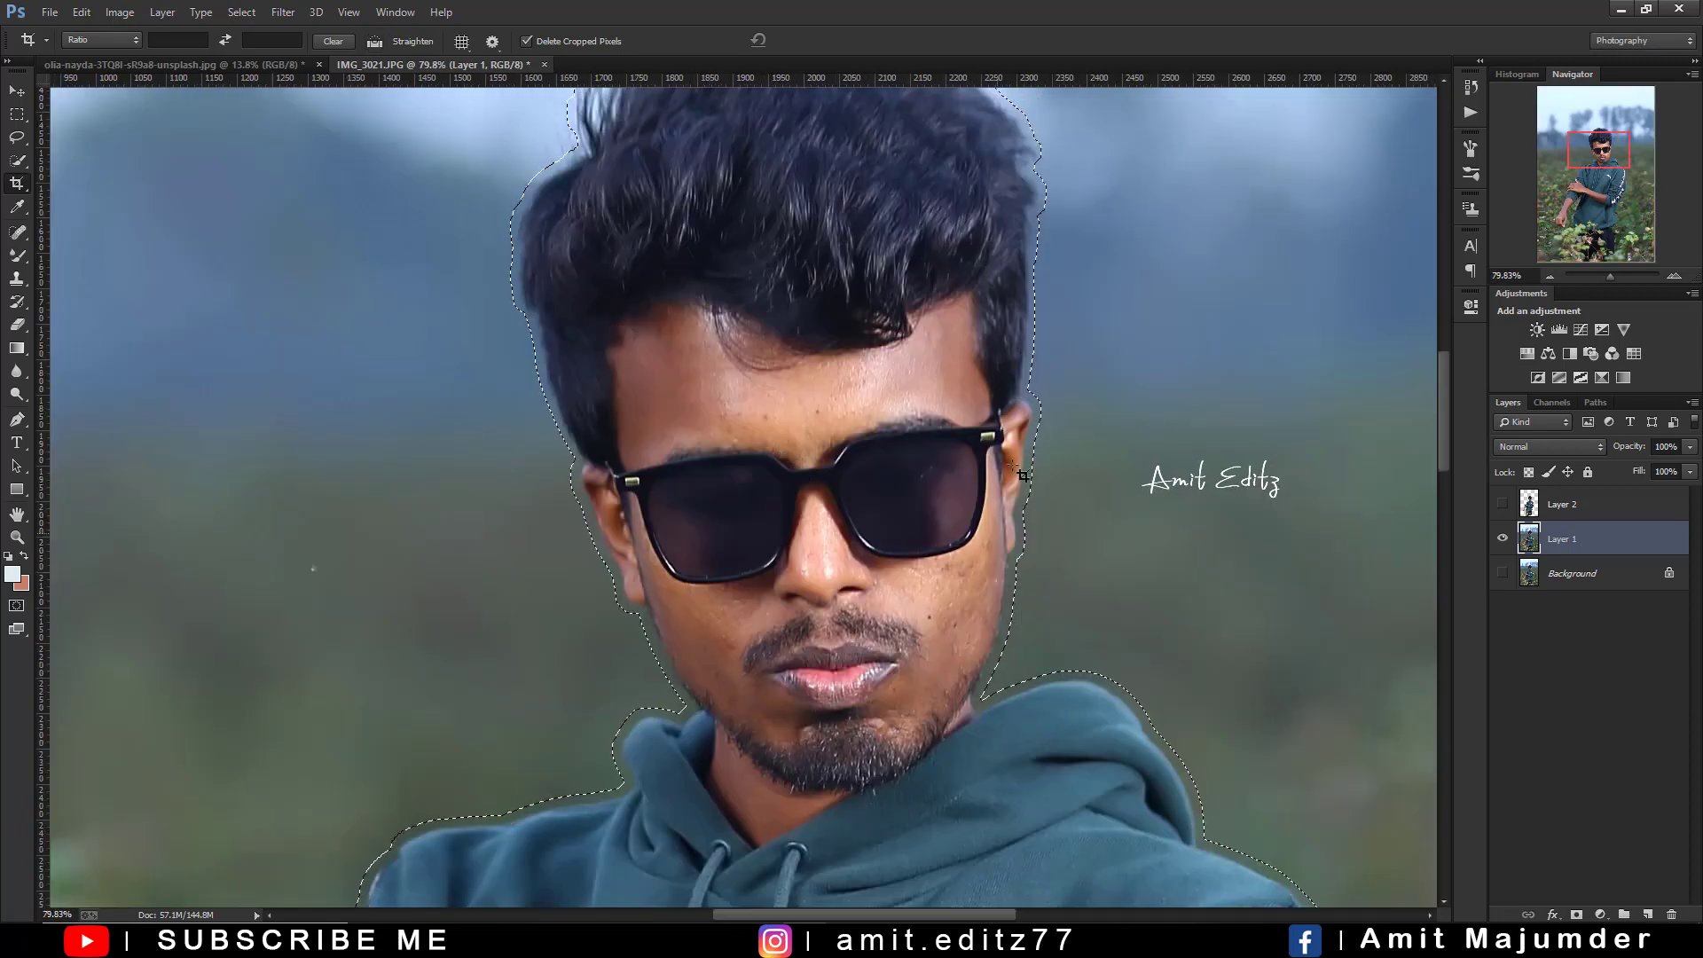
pyautogui.scroll(-1, 616, 251)
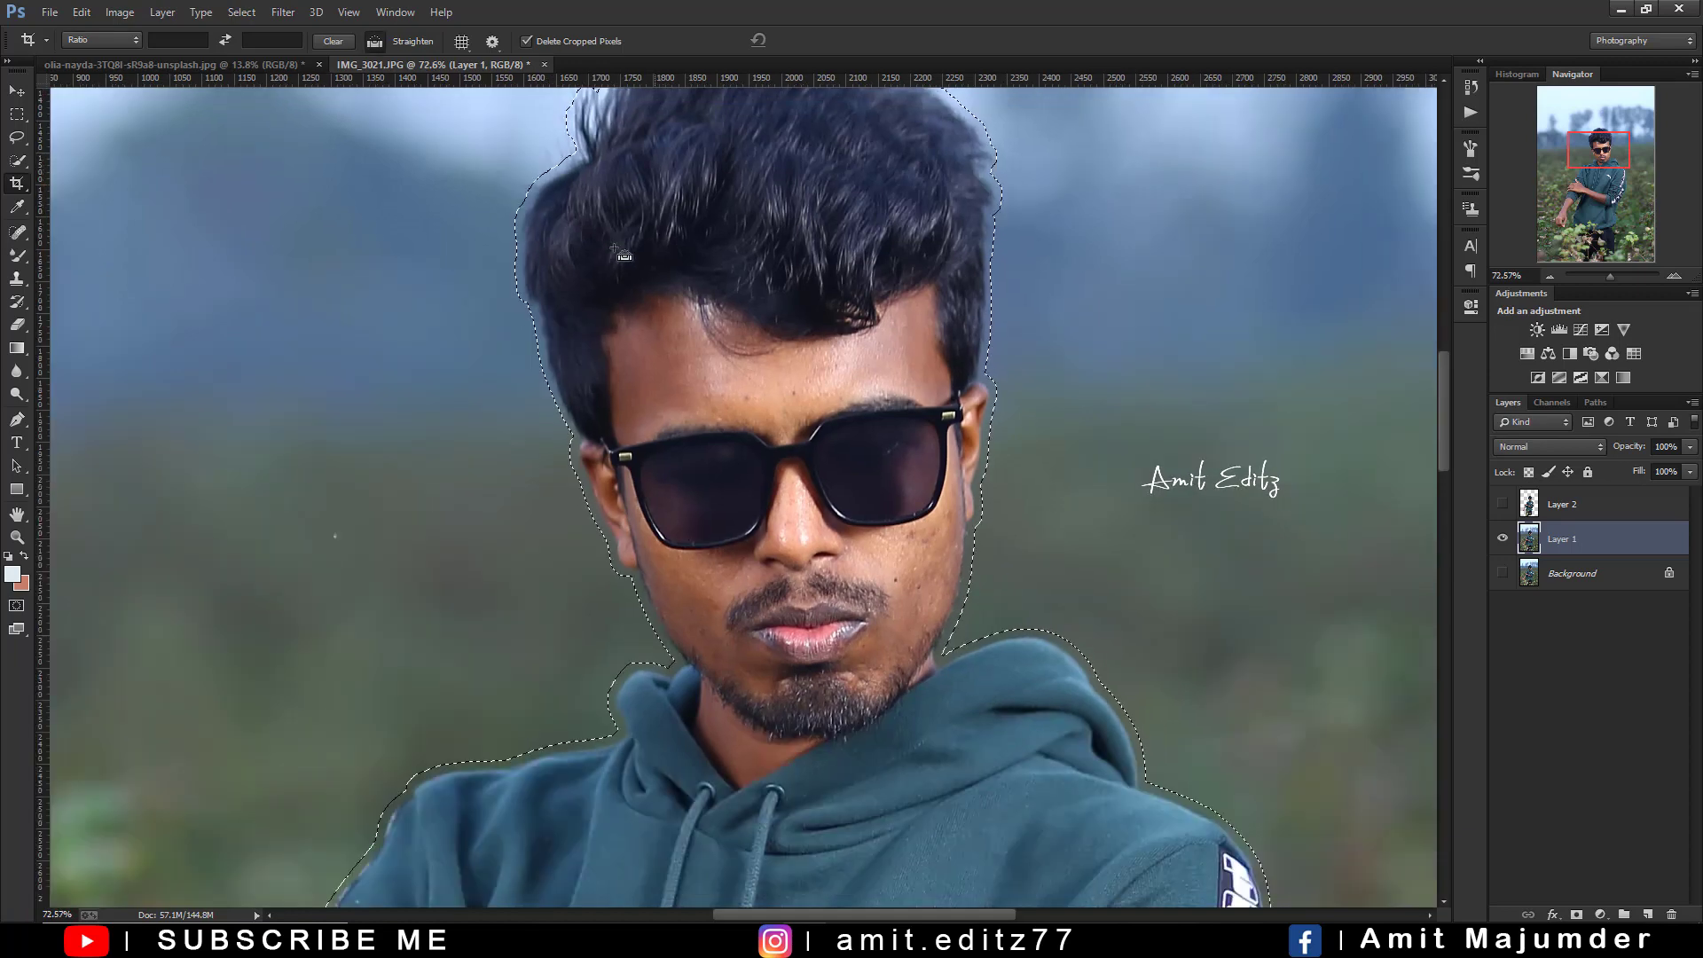
pyautogui.scroll(-5, 617, 251)
pyautogui.scroll(-1, 617, 251)
pyautogui.click(283, 12)
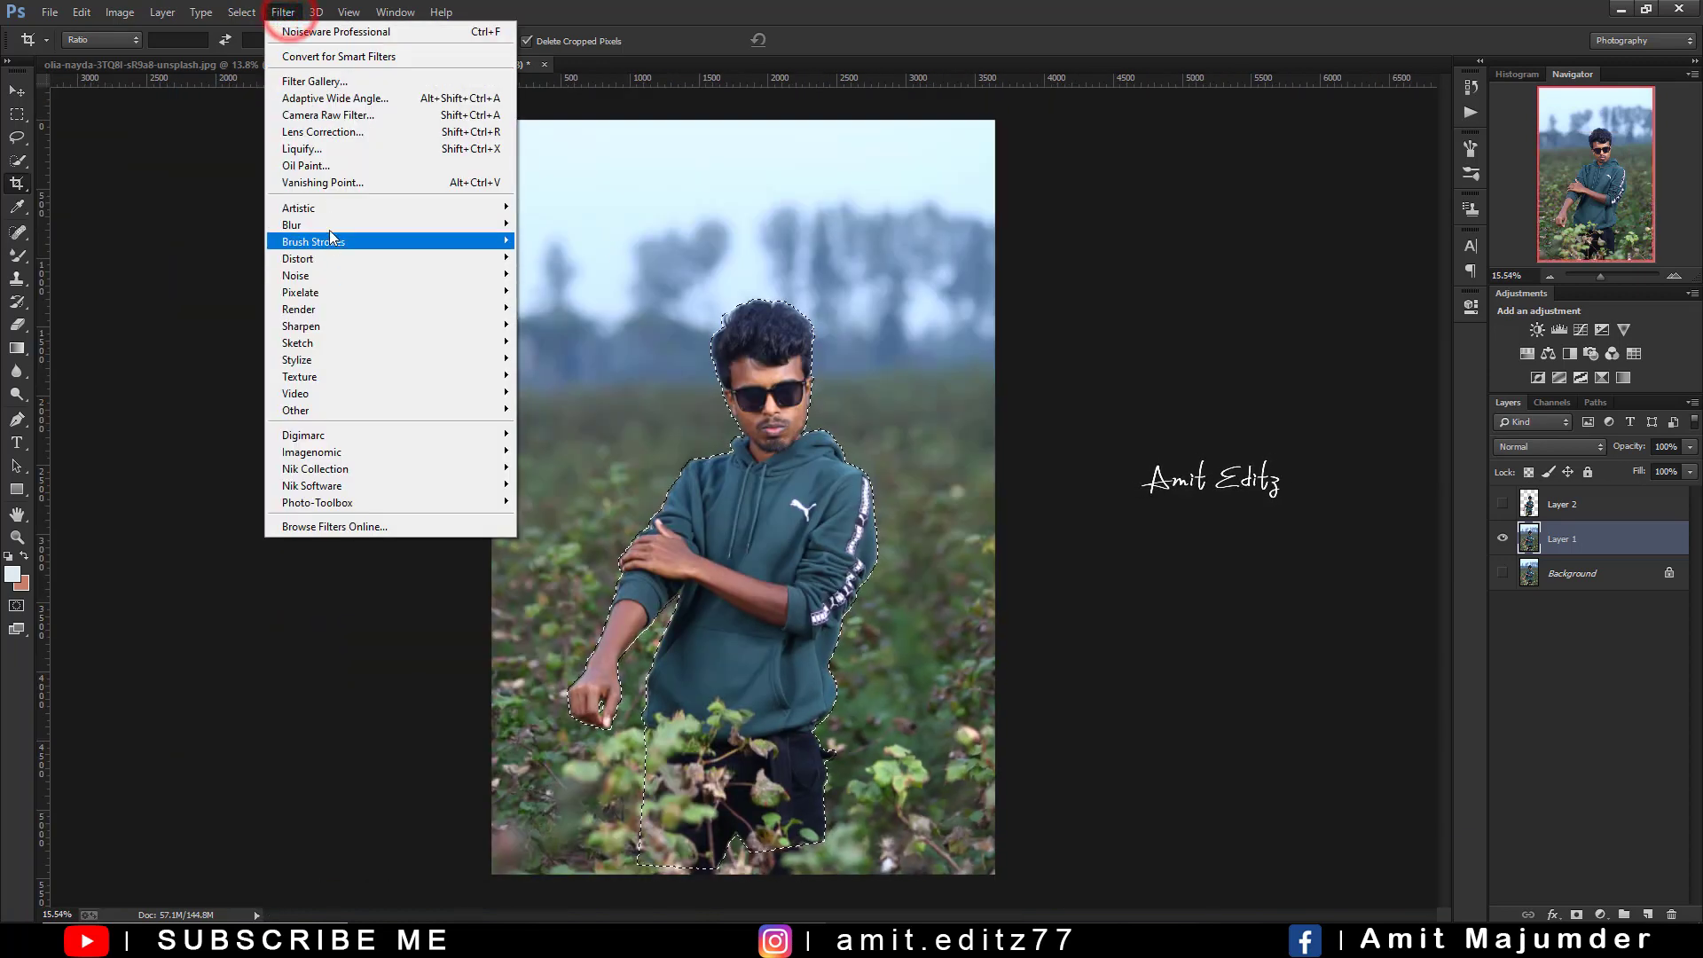
# Content-Aware fill the man out of Layer 1, deselect, and make Layer 2 visible
pyautogui.click(116, 12)
pyautogui.click(119, 12)
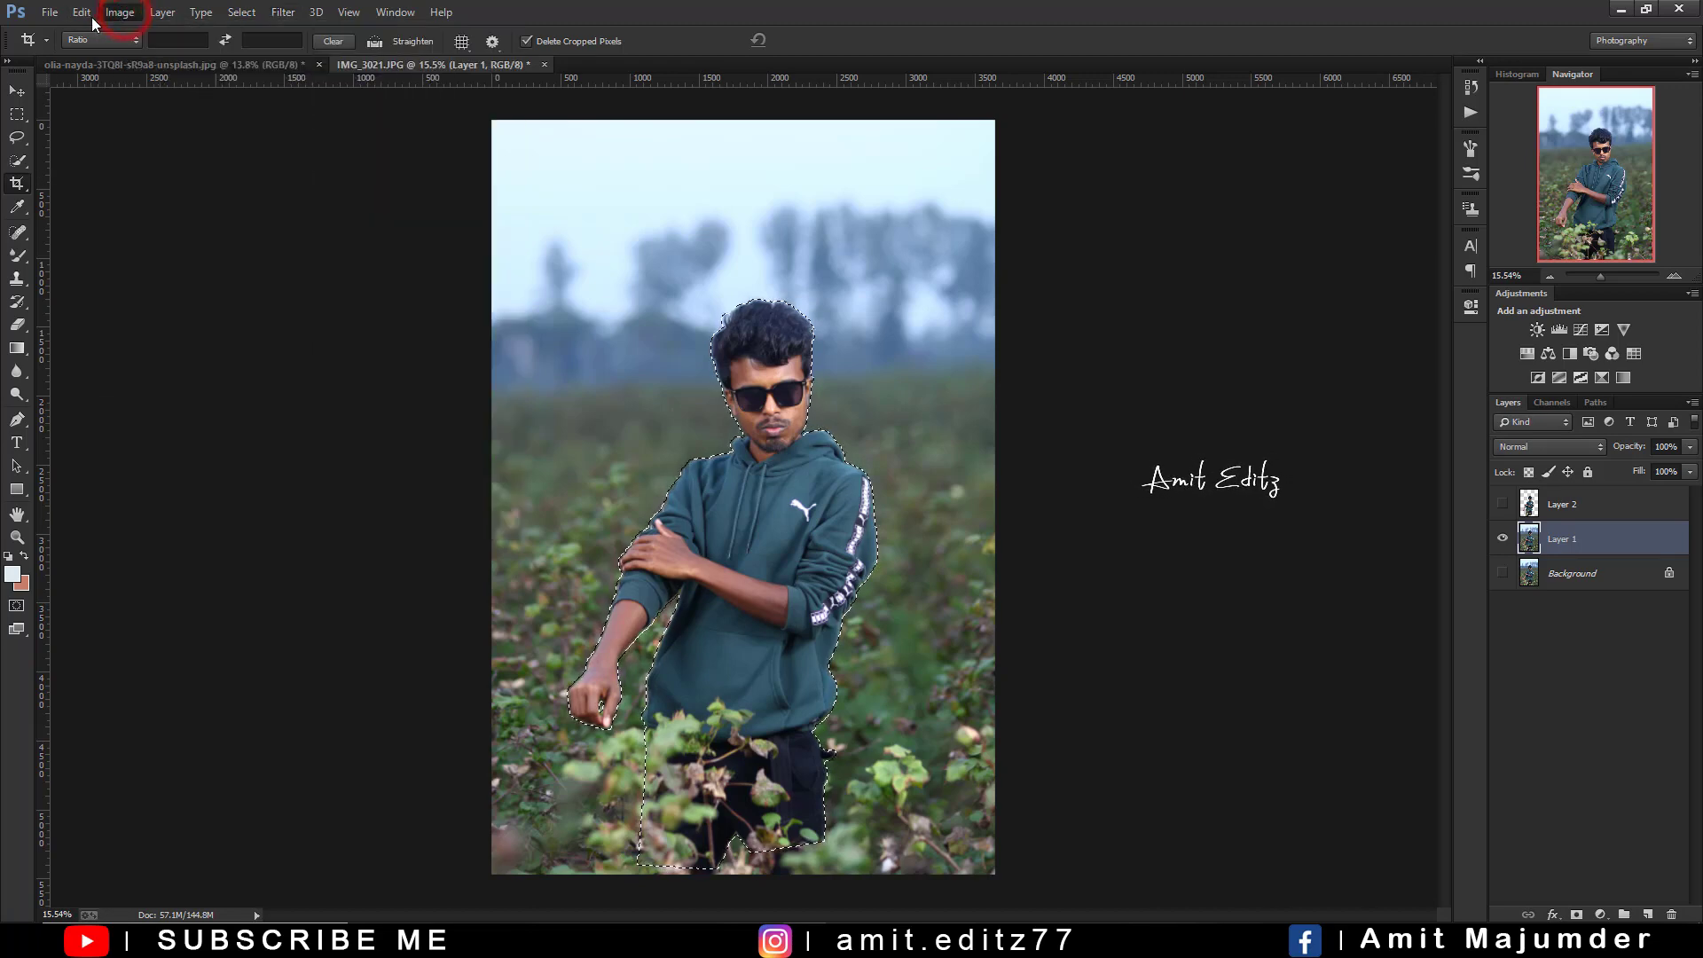
pyautogui.click(81, 12)
pyautogui.click(129, 267)
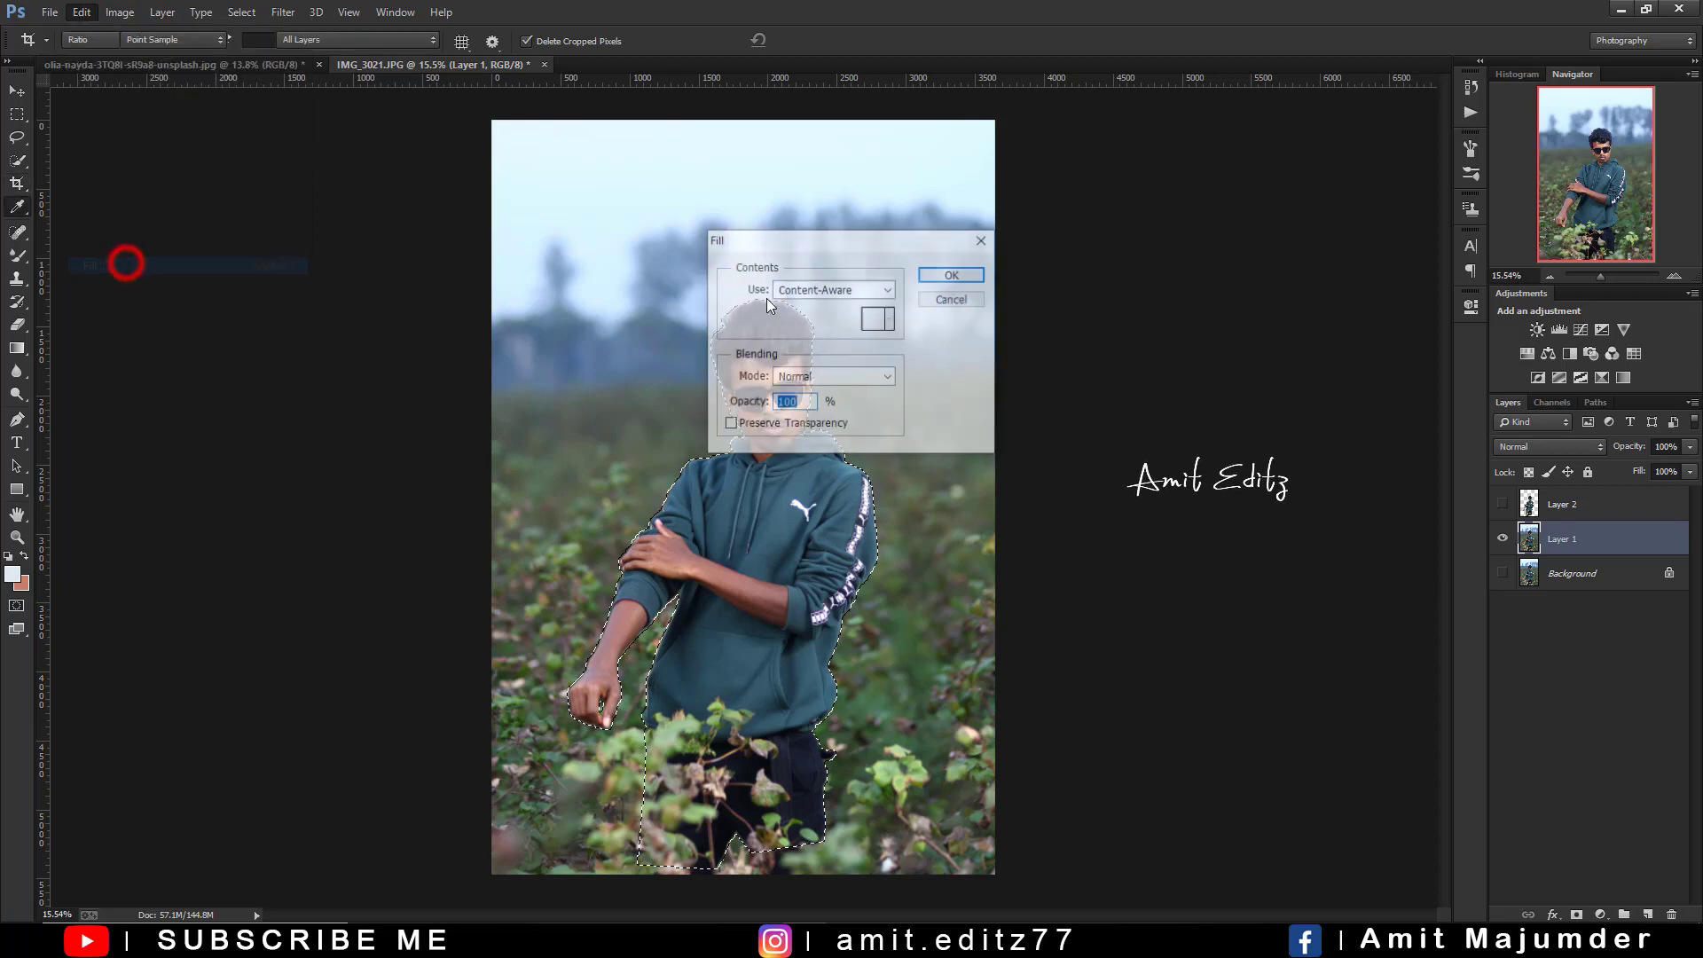
pyautogui.click(947, 272)
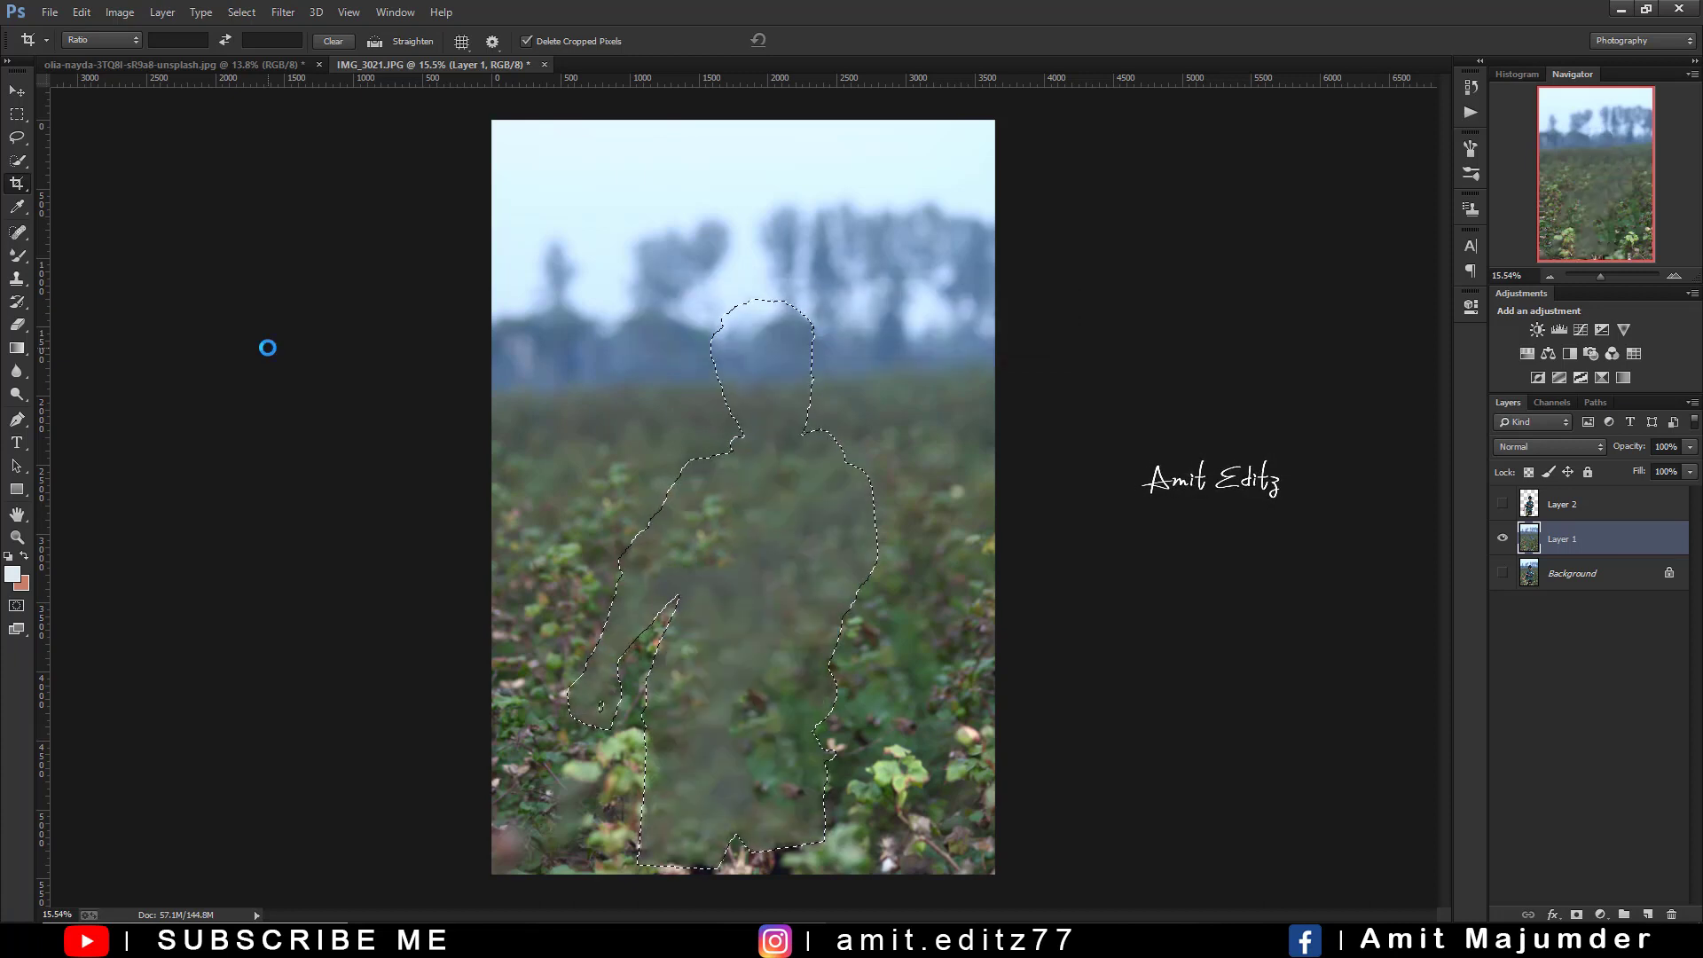
pyautogui.hotkey('ctrl', 'd')
pyautogui.click(1502, 505)
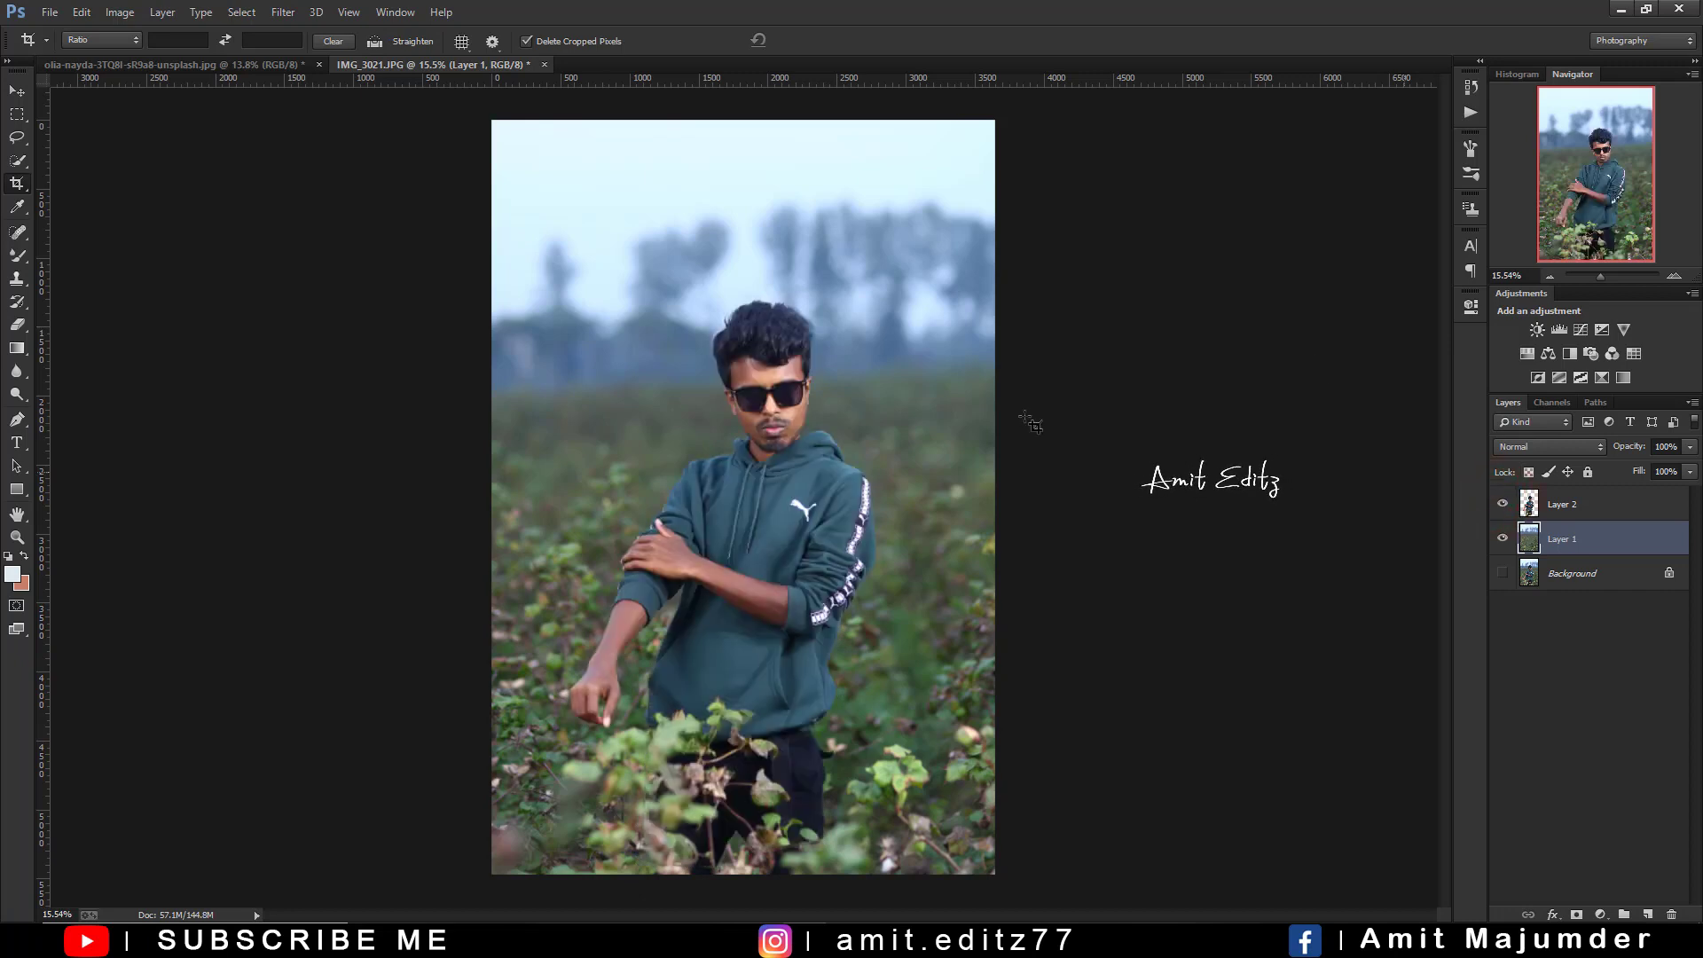
# Crop outward past the top and right edges to enlarge the canvas
pyautogui.click(822, 331)
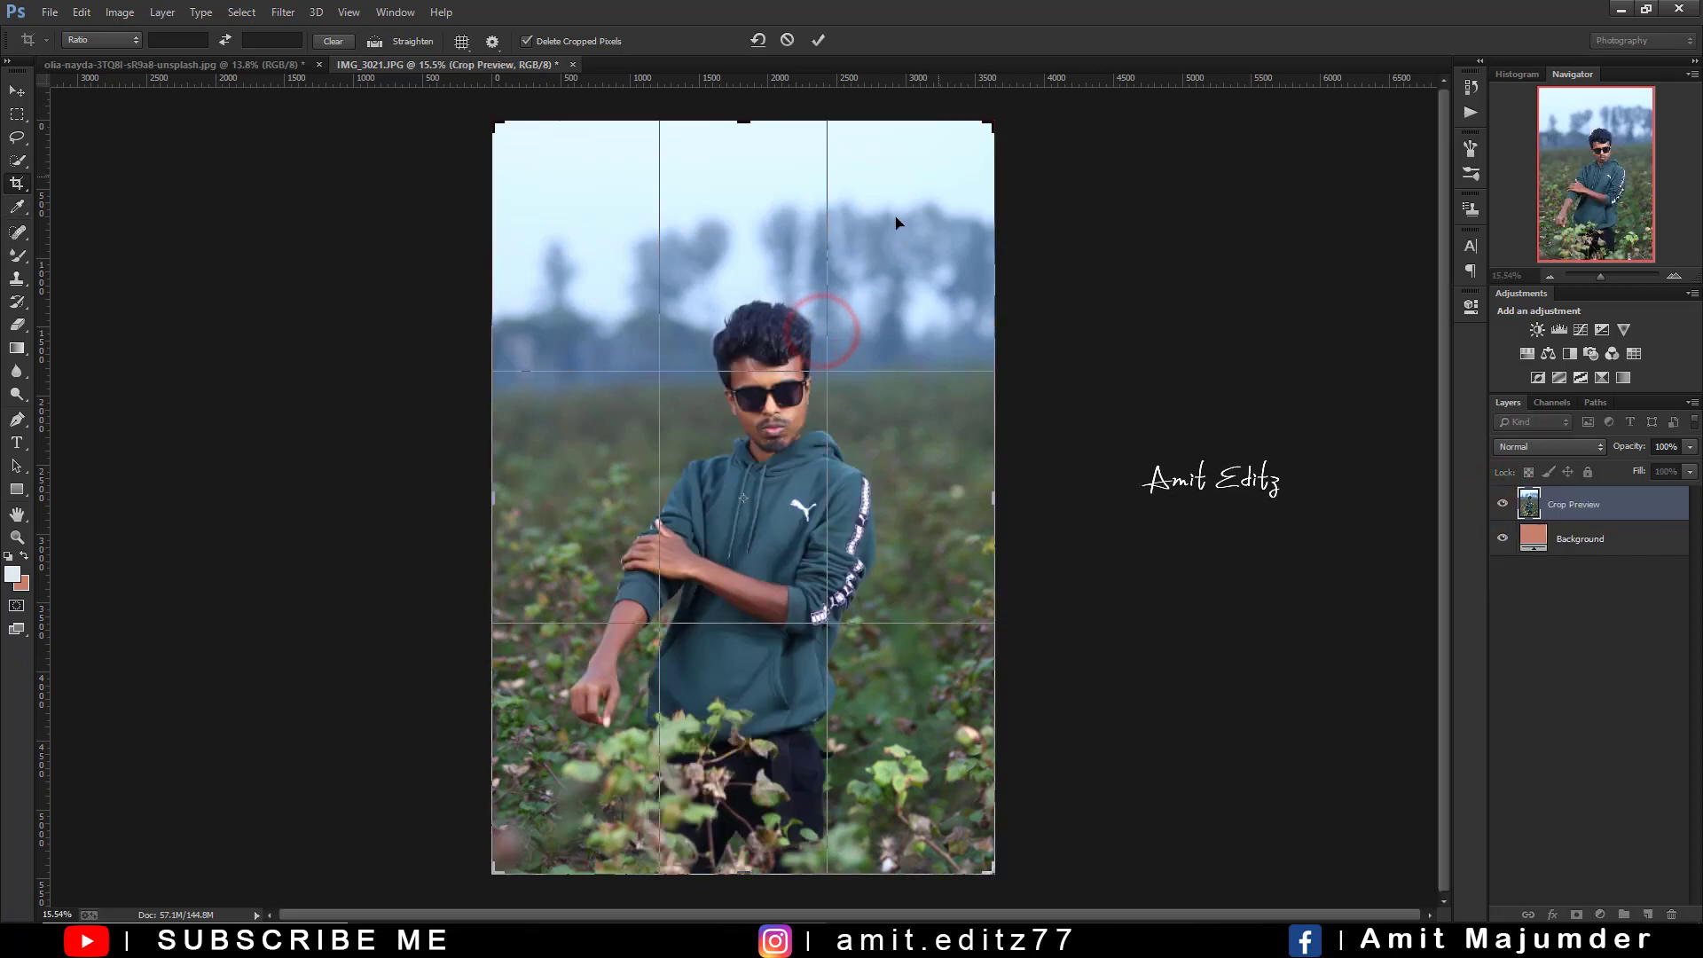
pyautogui.scroll(-1, 881, 243)
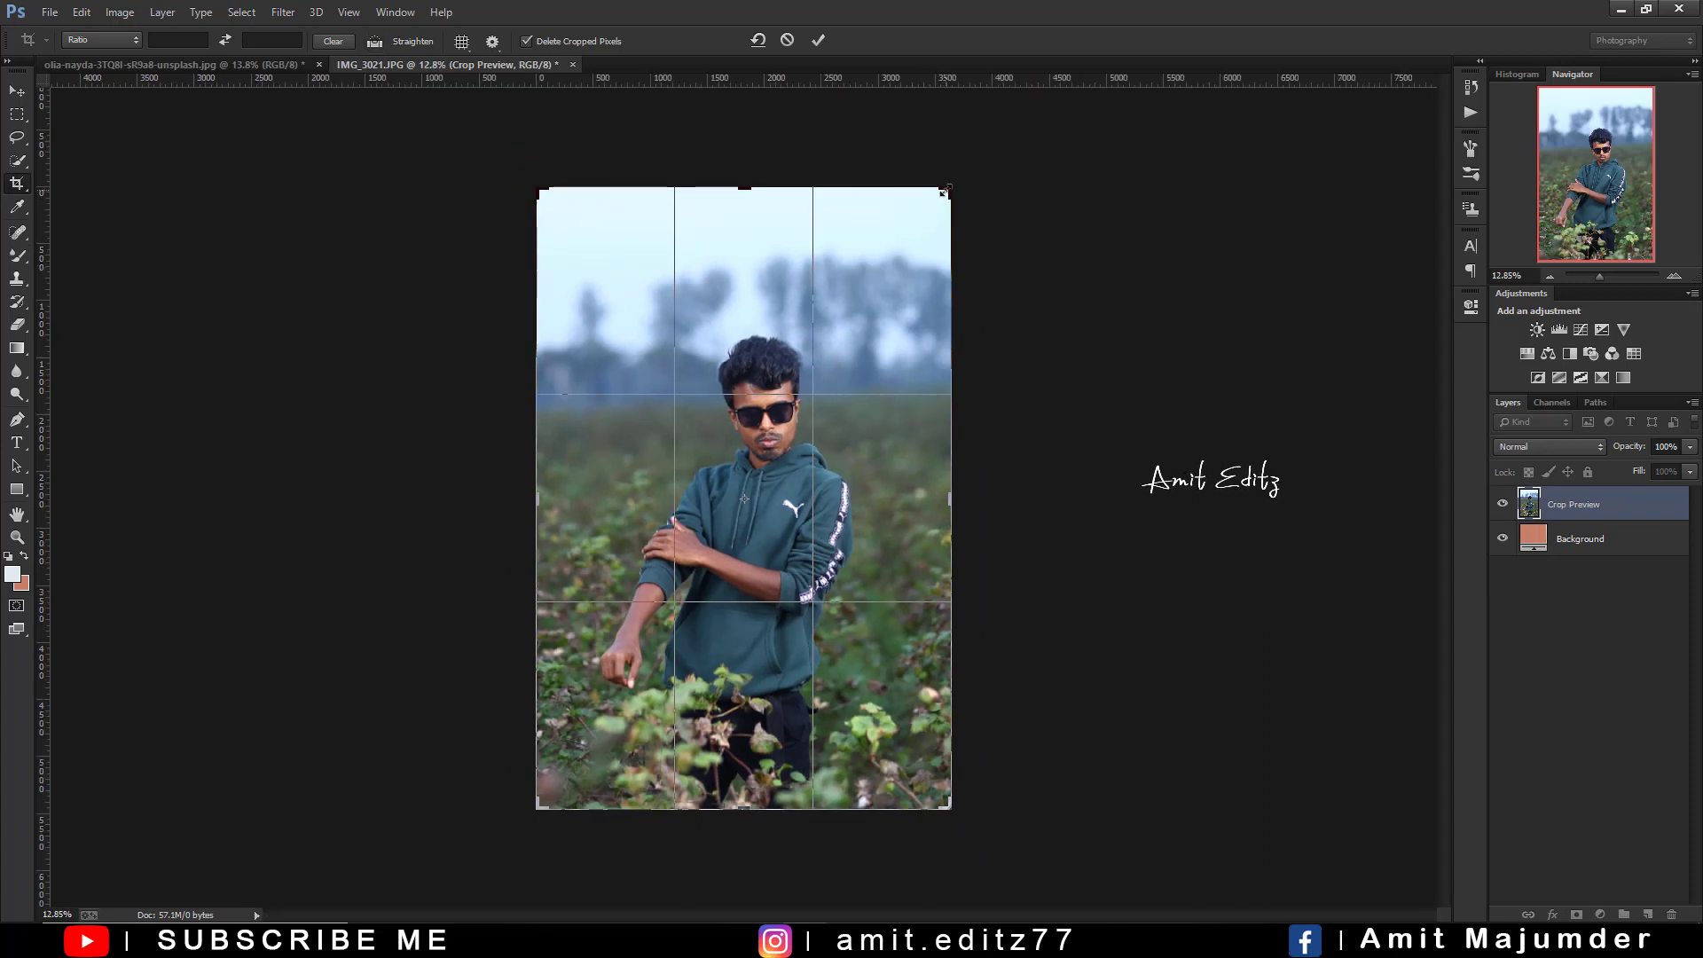
pyautogui.moveTo(944, 191); pyautogui.dragTo(953, 164)
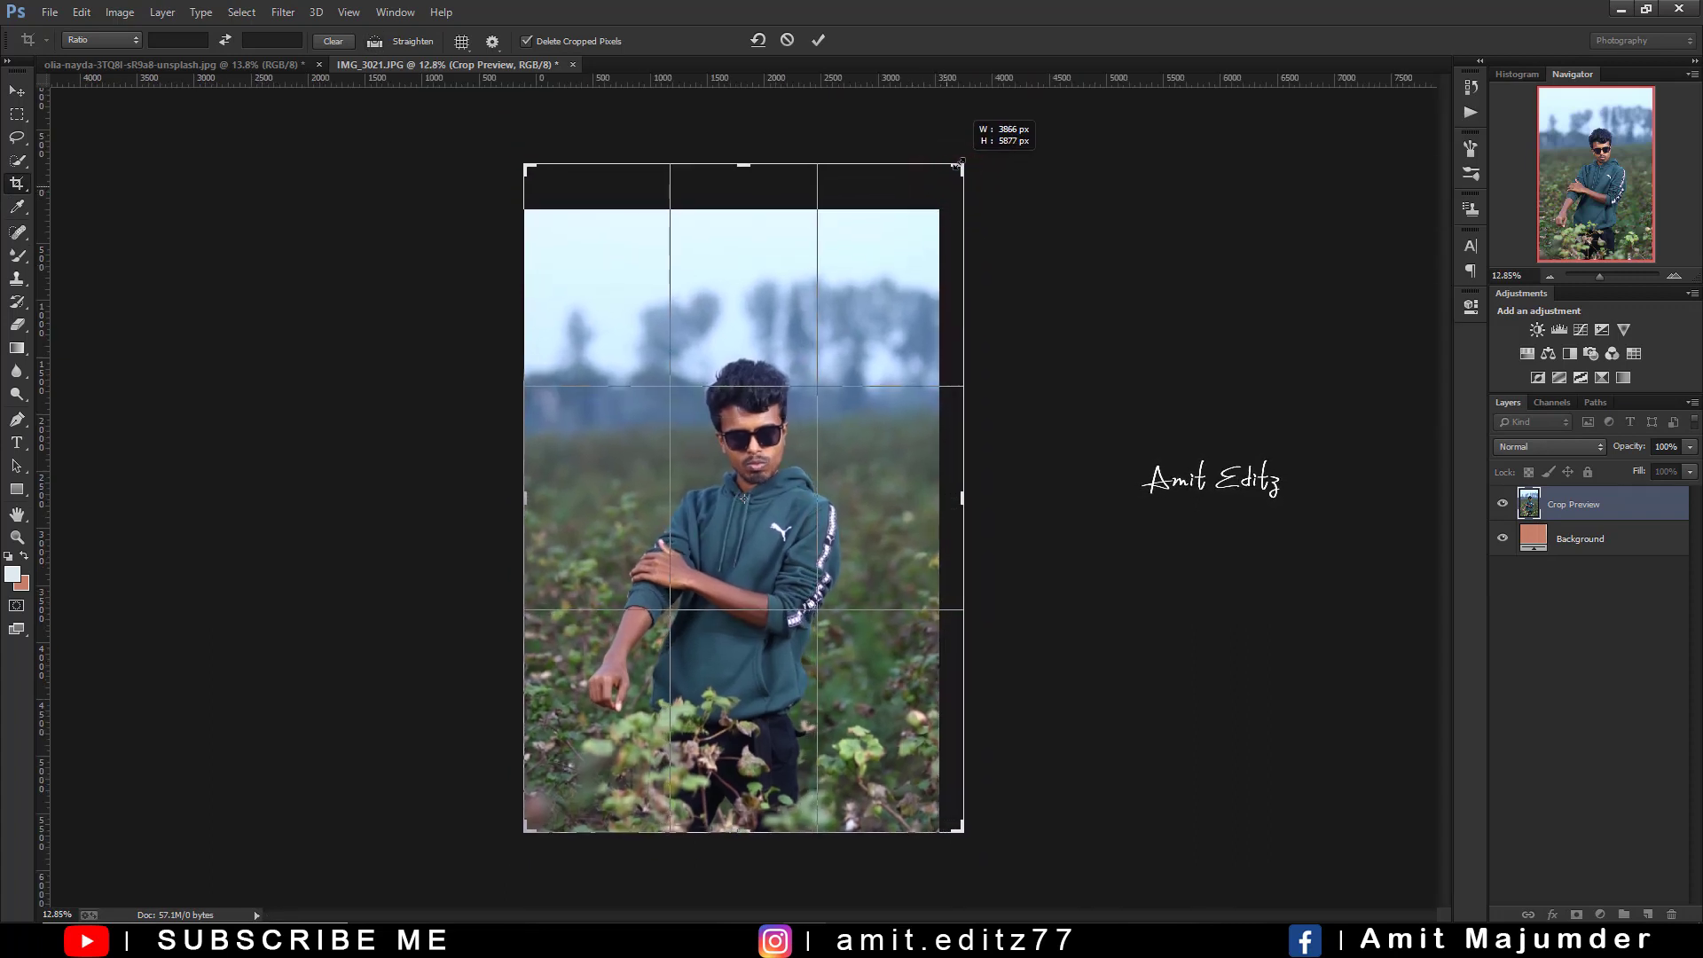
pyautogui.press('Return')
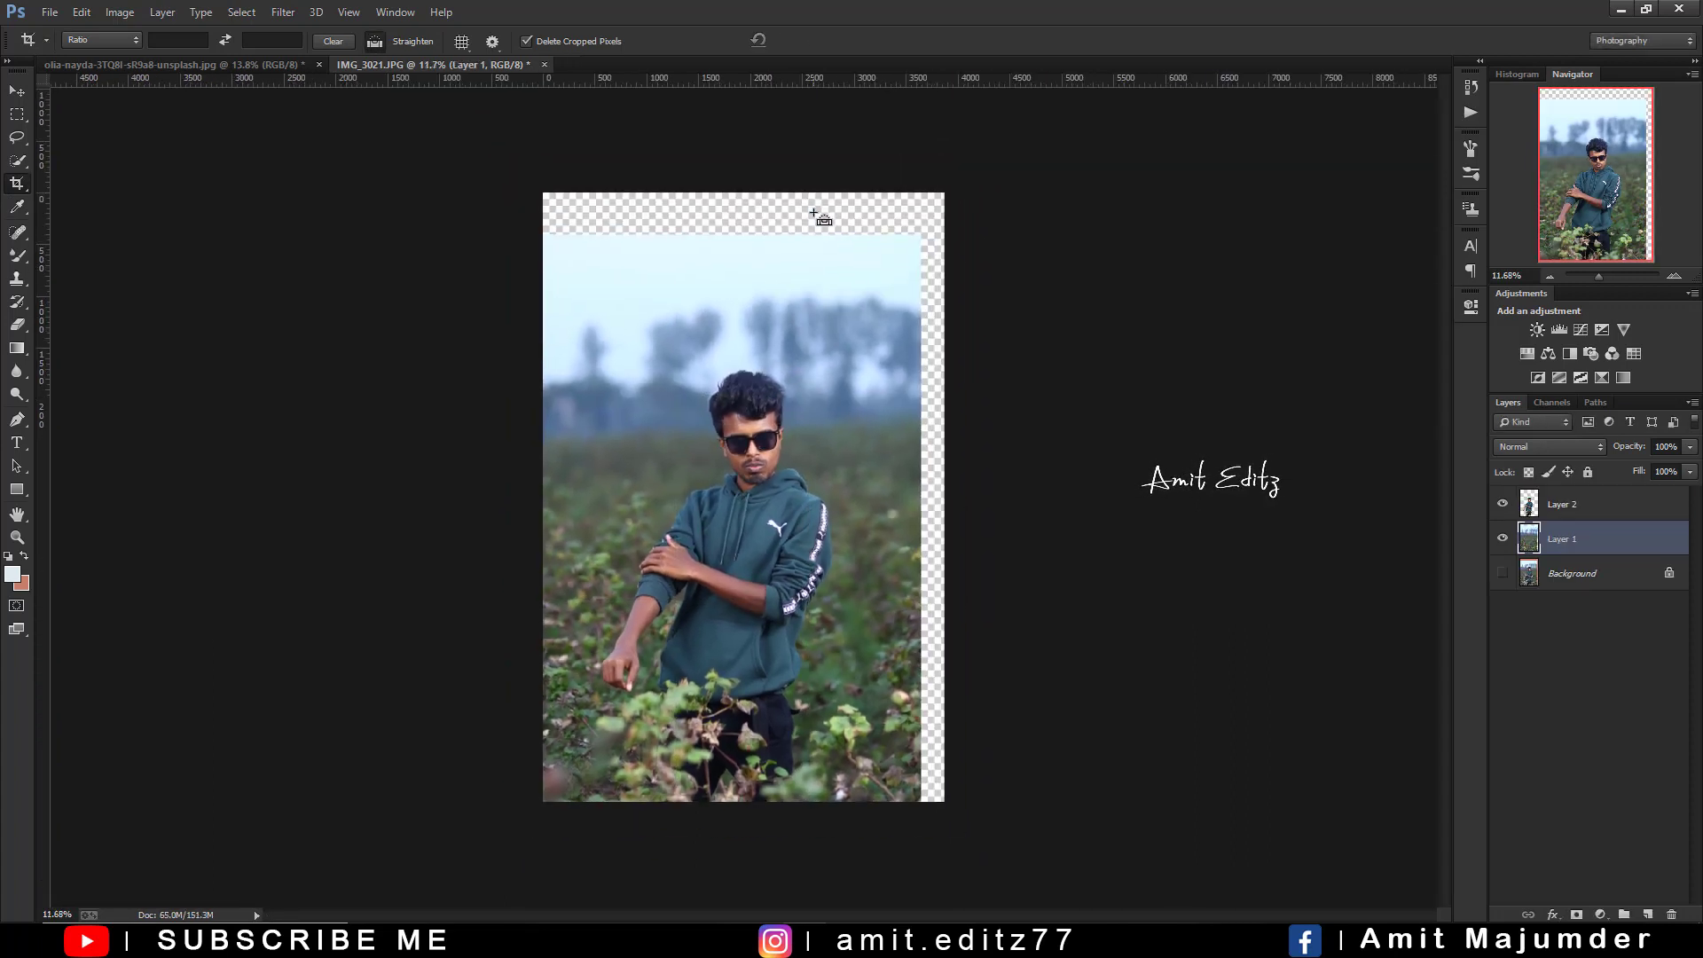
pyautogui.click(16, 90)
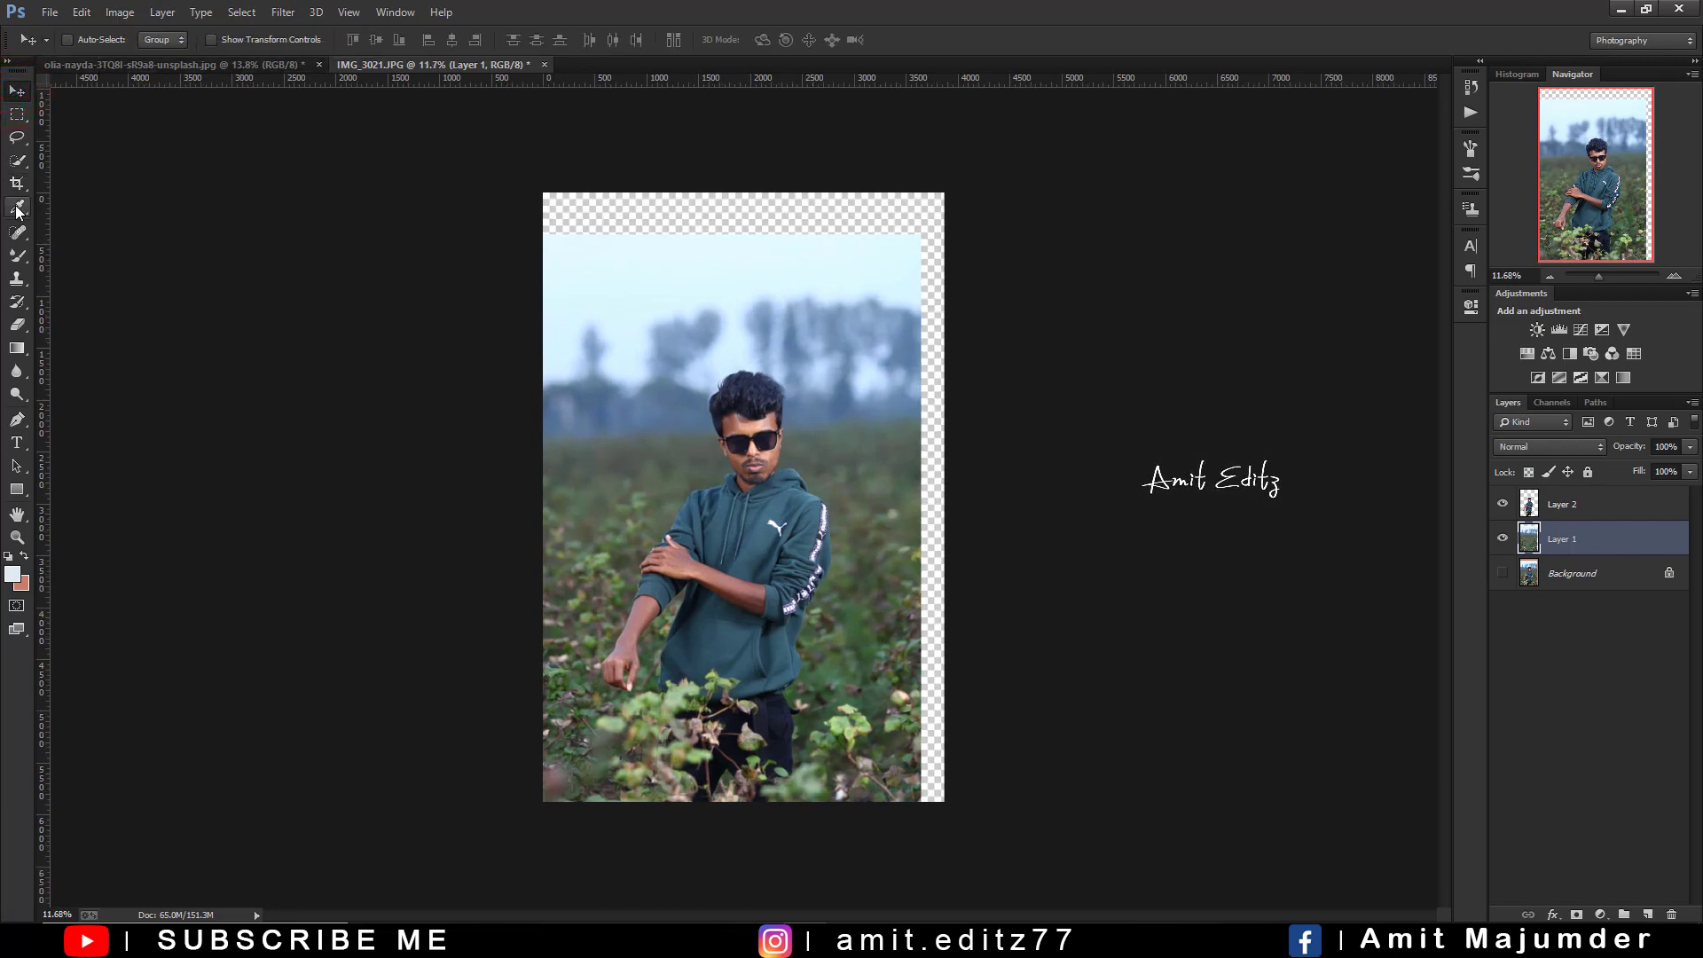
# Marquee the transparent right-edge strip and Content-Aware fill it with sky and field
pyautogui.click(17, 114)
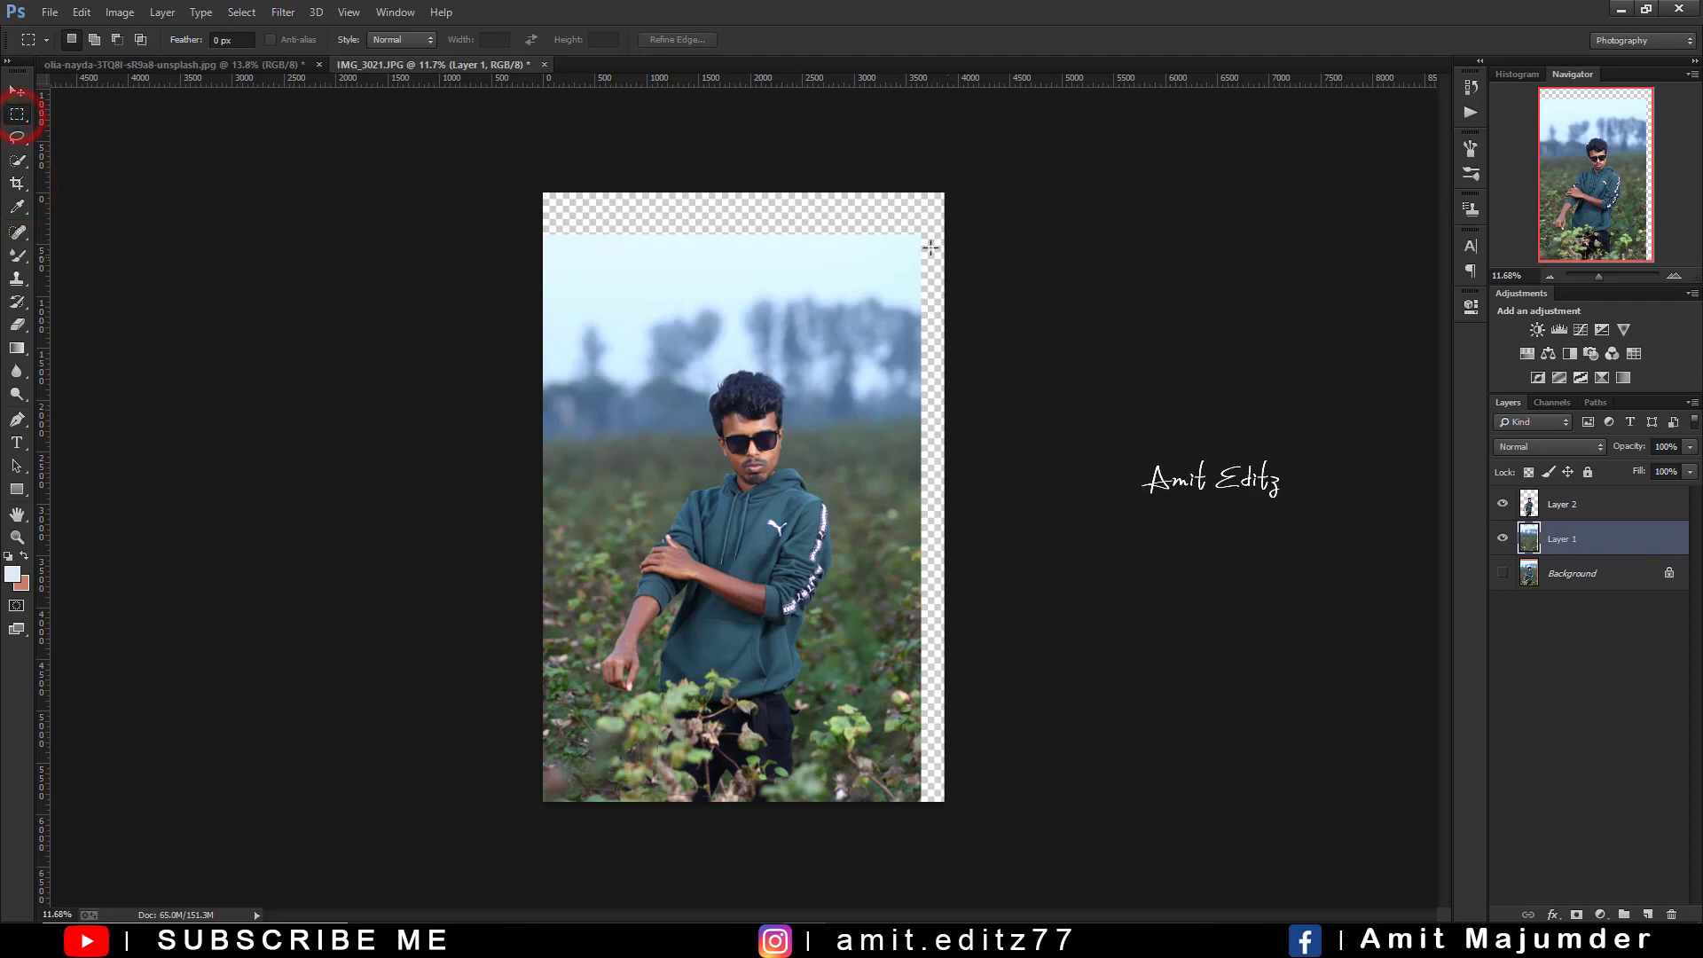
pyautogui.rightClick(907, 504)
pyautogui.click(945, 752)
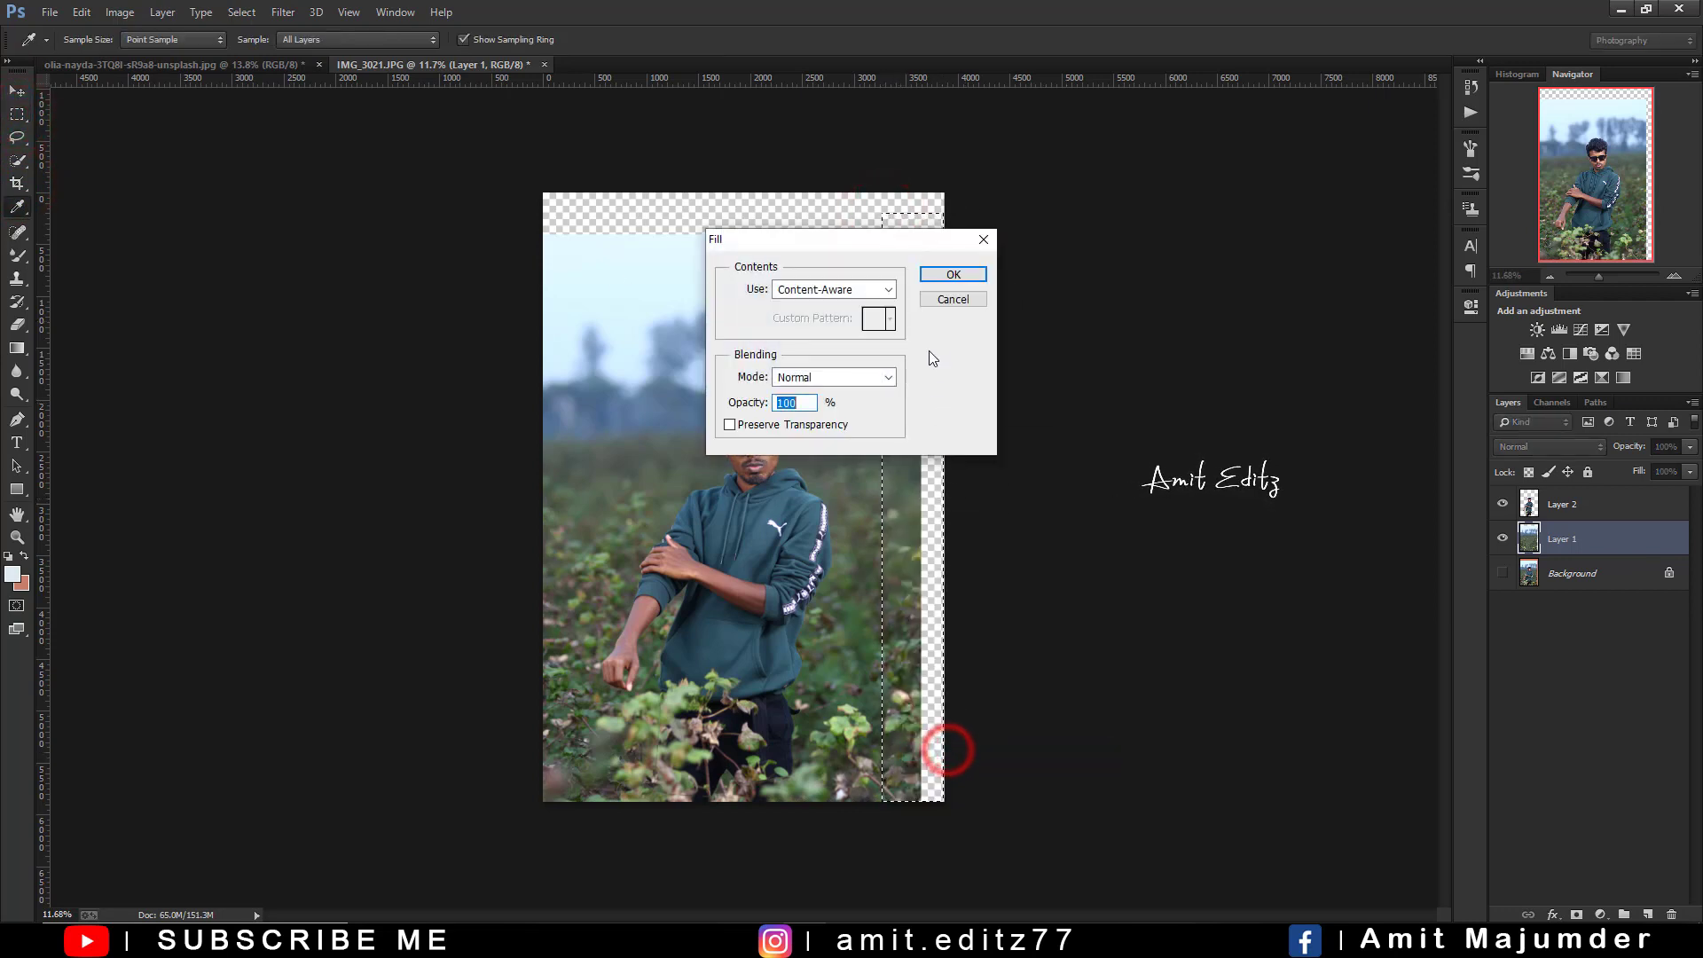
pyautogui.click(946, 271)
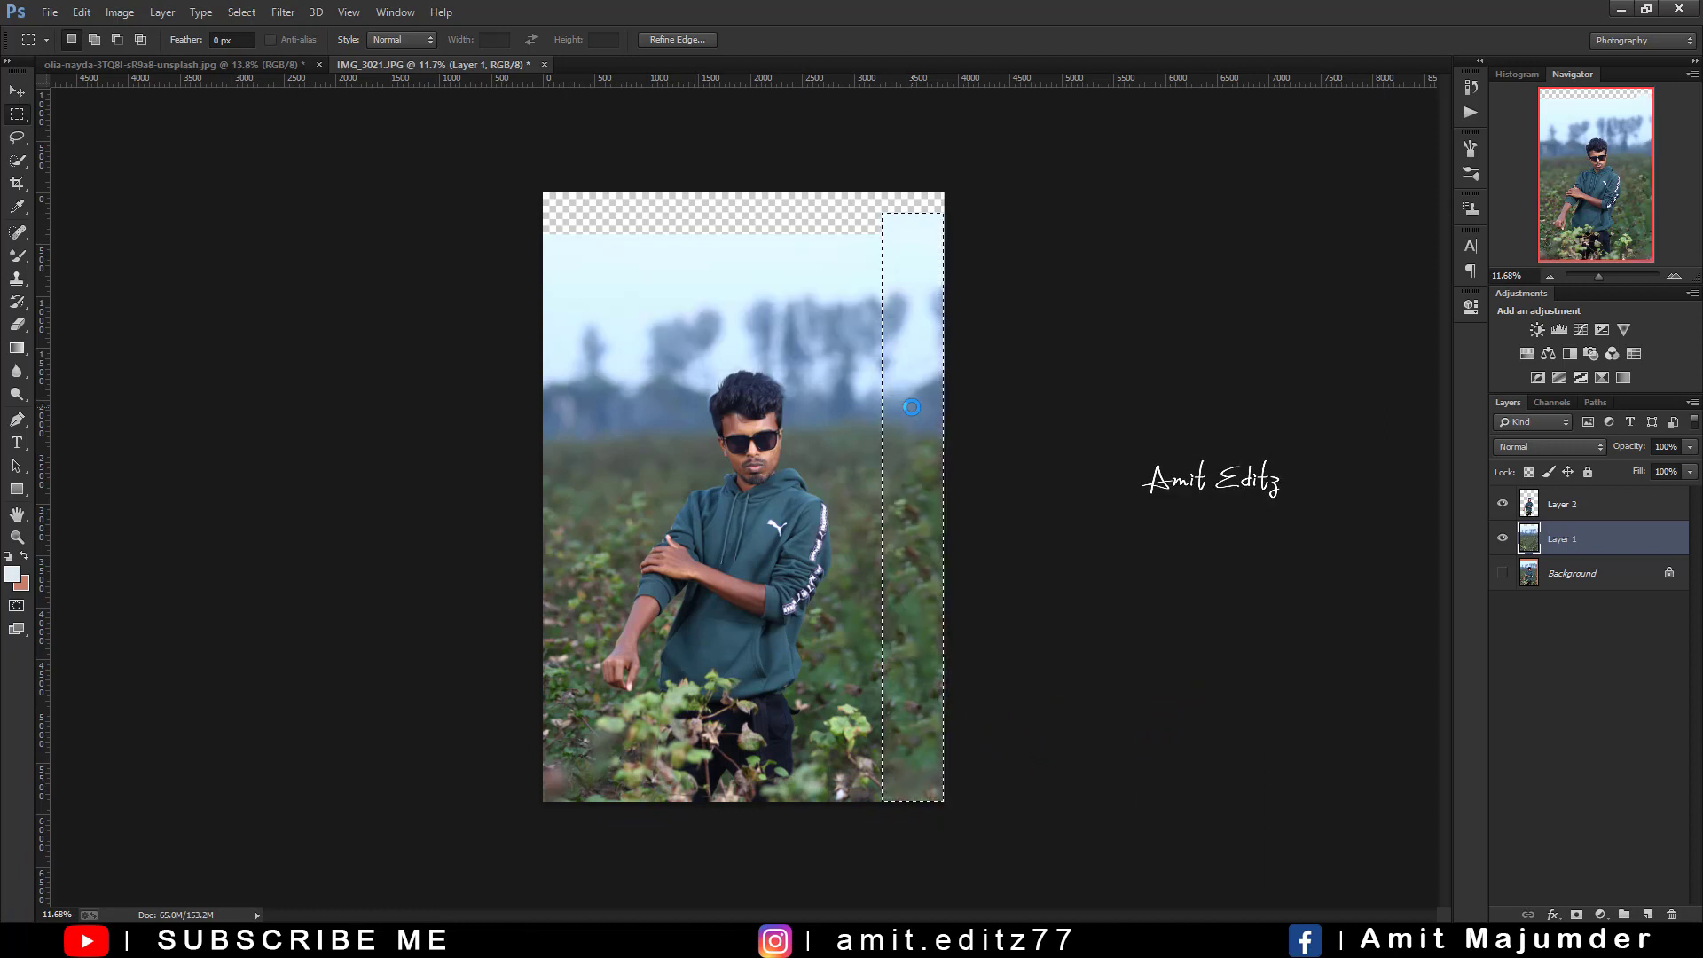
pyautogui.hotkey('ctrl', '0')
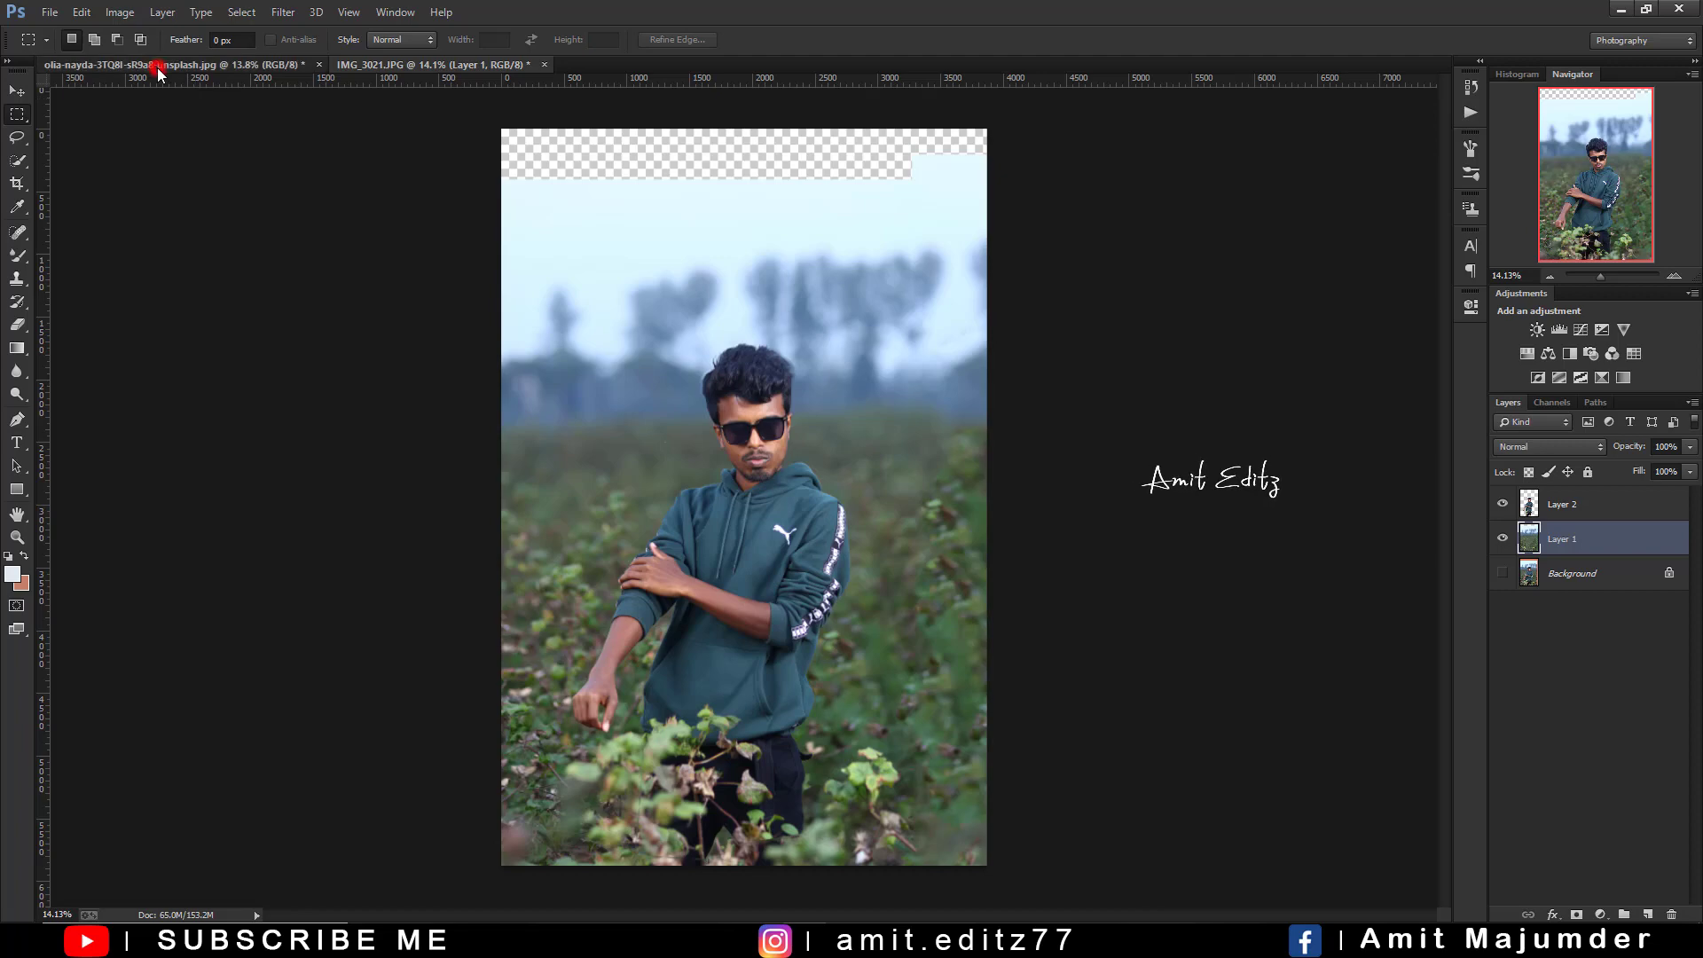
# Drag the grass field photo into the man's document as a new layer
pyautogui.click(157, 66)
pyautogui.click(16, 90)
pyautogui.click(747, 359)
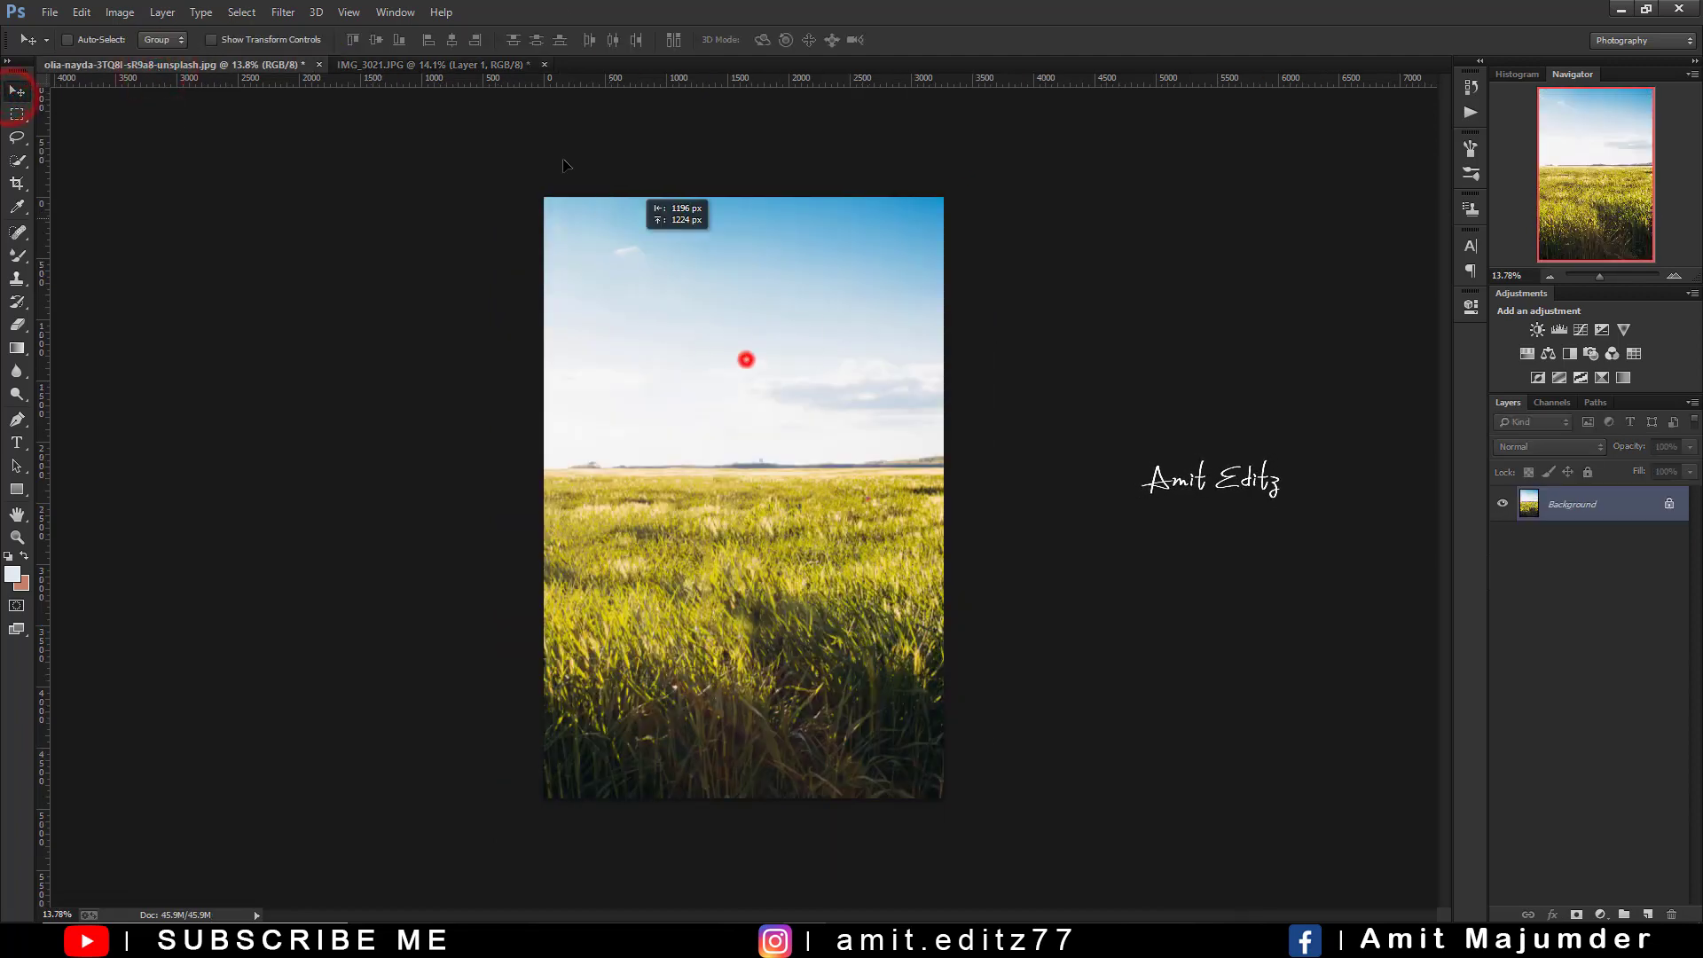
pyautogui.moveTo(451, 57); pyautogui.dragTo(800, 429)
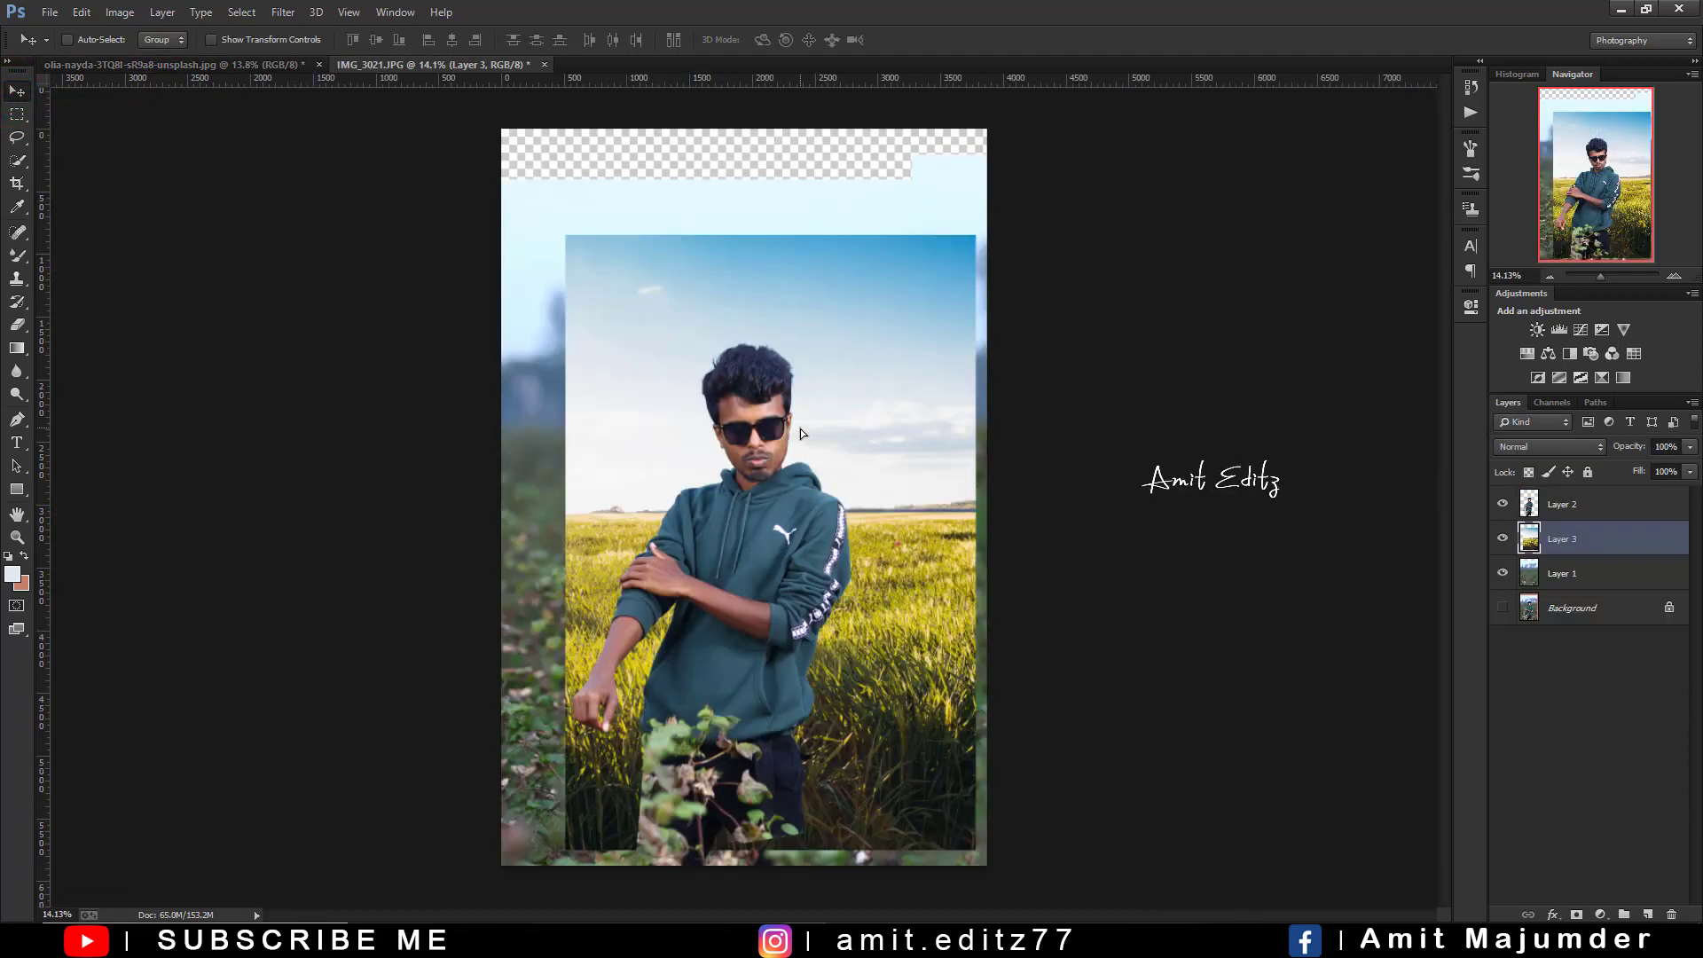
pyautogui.scroll(-3, 800, 428)
pyautogui.scroll(-1, 800, 429)
# Free-transform the grass field to about 155% and position it to cover the canvas
pyautogui.hotkey('ctrl', 't')
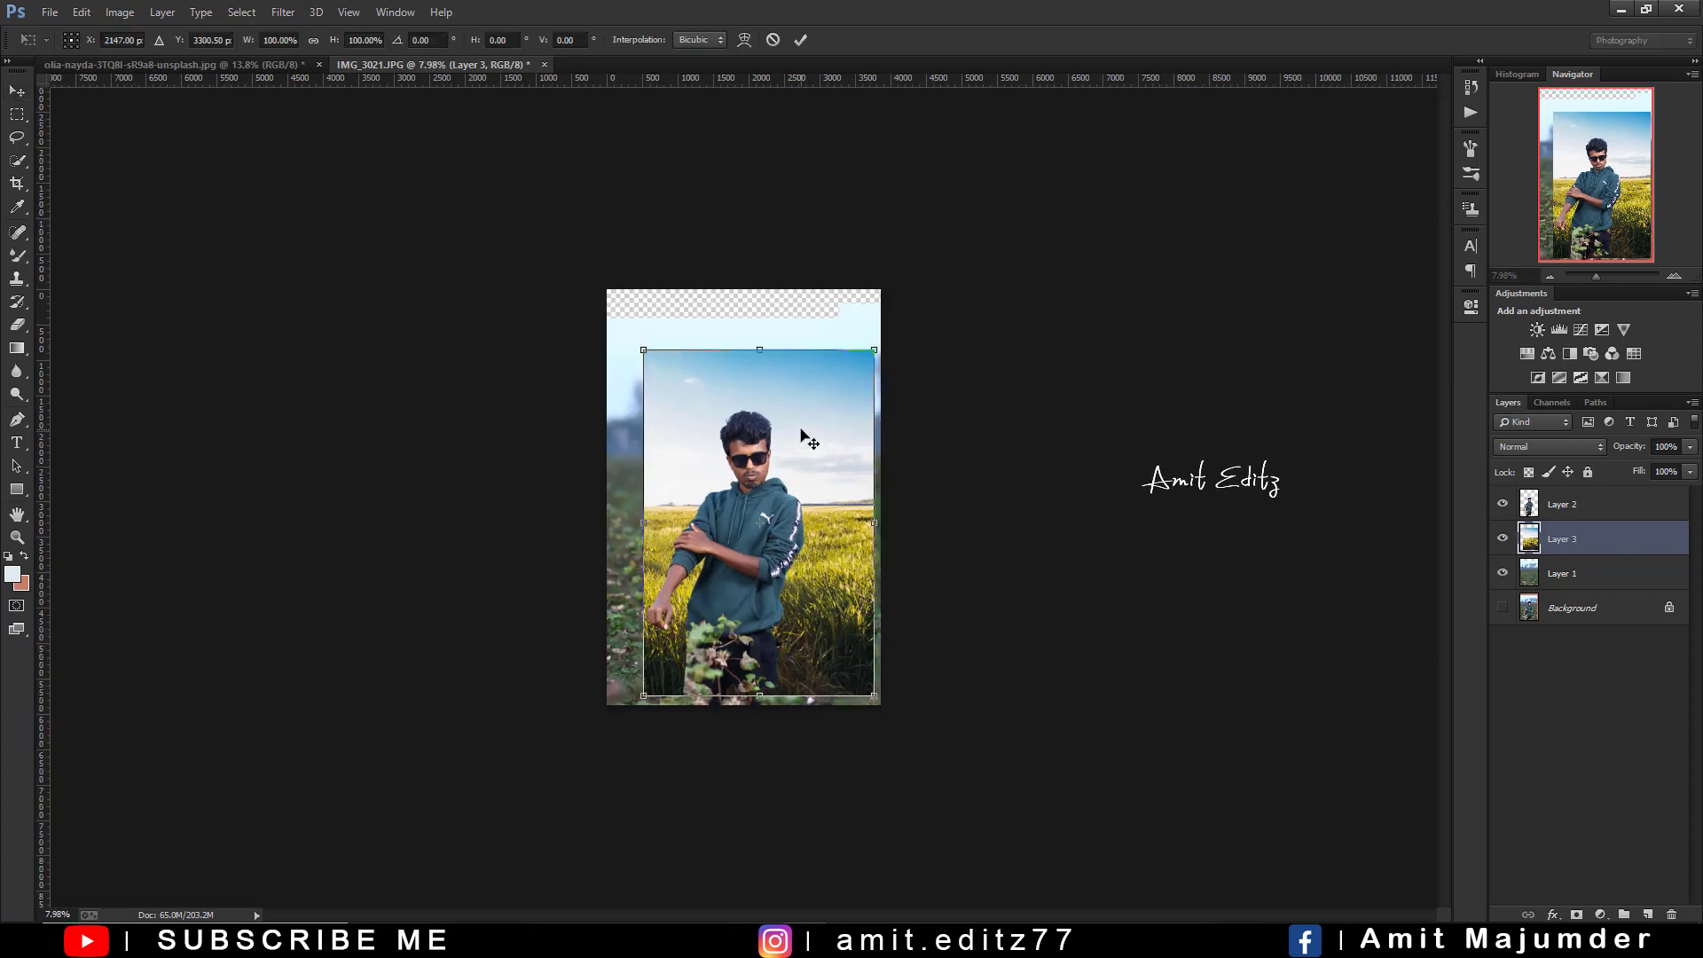
pyautogui.scroll(-1, 843, 577)
pyautogui.moveTo(825, 625); pyautogui.dragTo(857, 663)
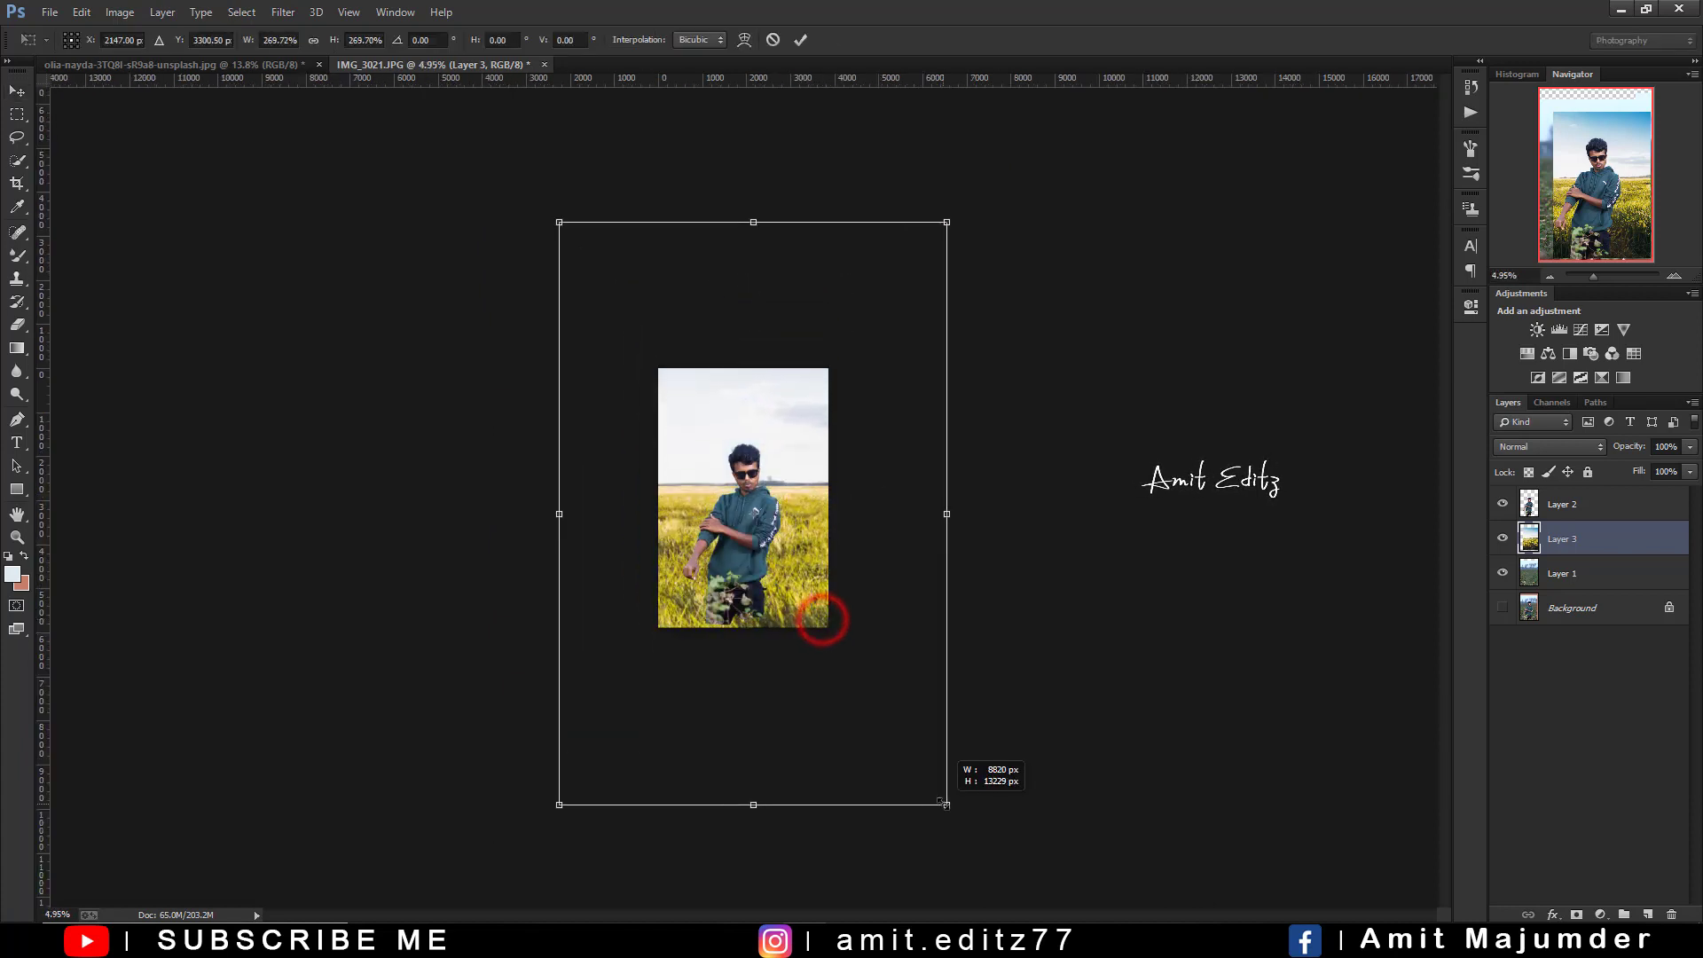
pyautogui.scroll(2, 743, 497)
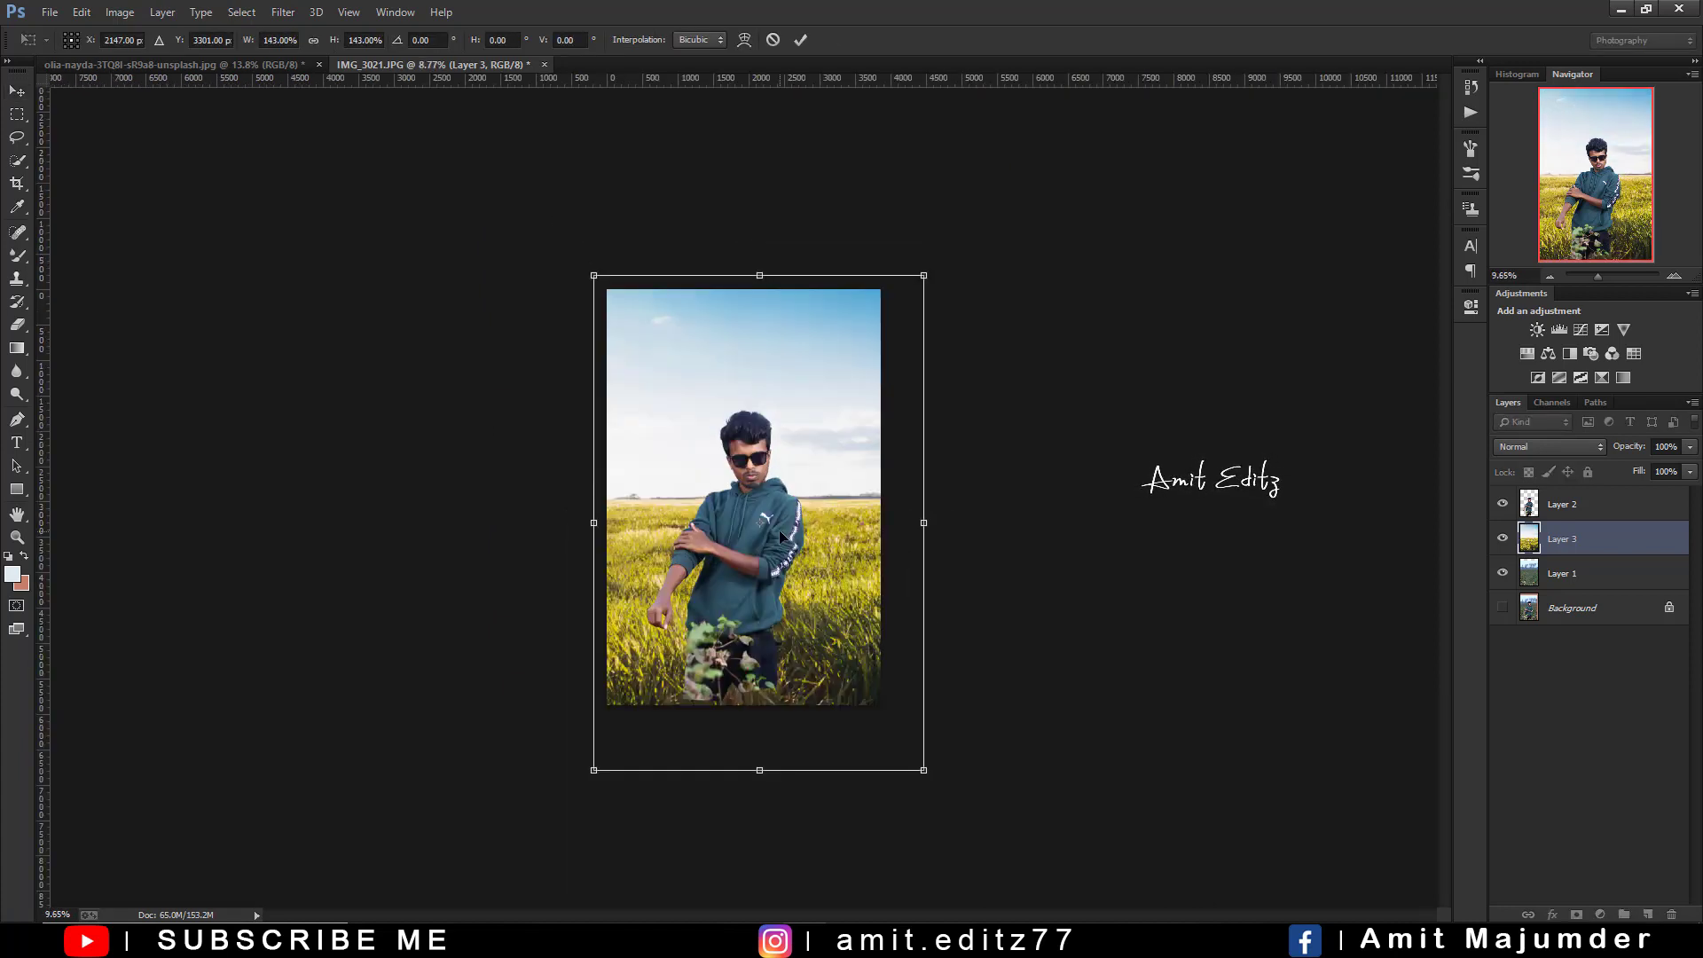
pyautogui.scroll(2, 744, 496)
pyautogui.moveTo(824, 518); pyautogui.dragTo(801, 523)
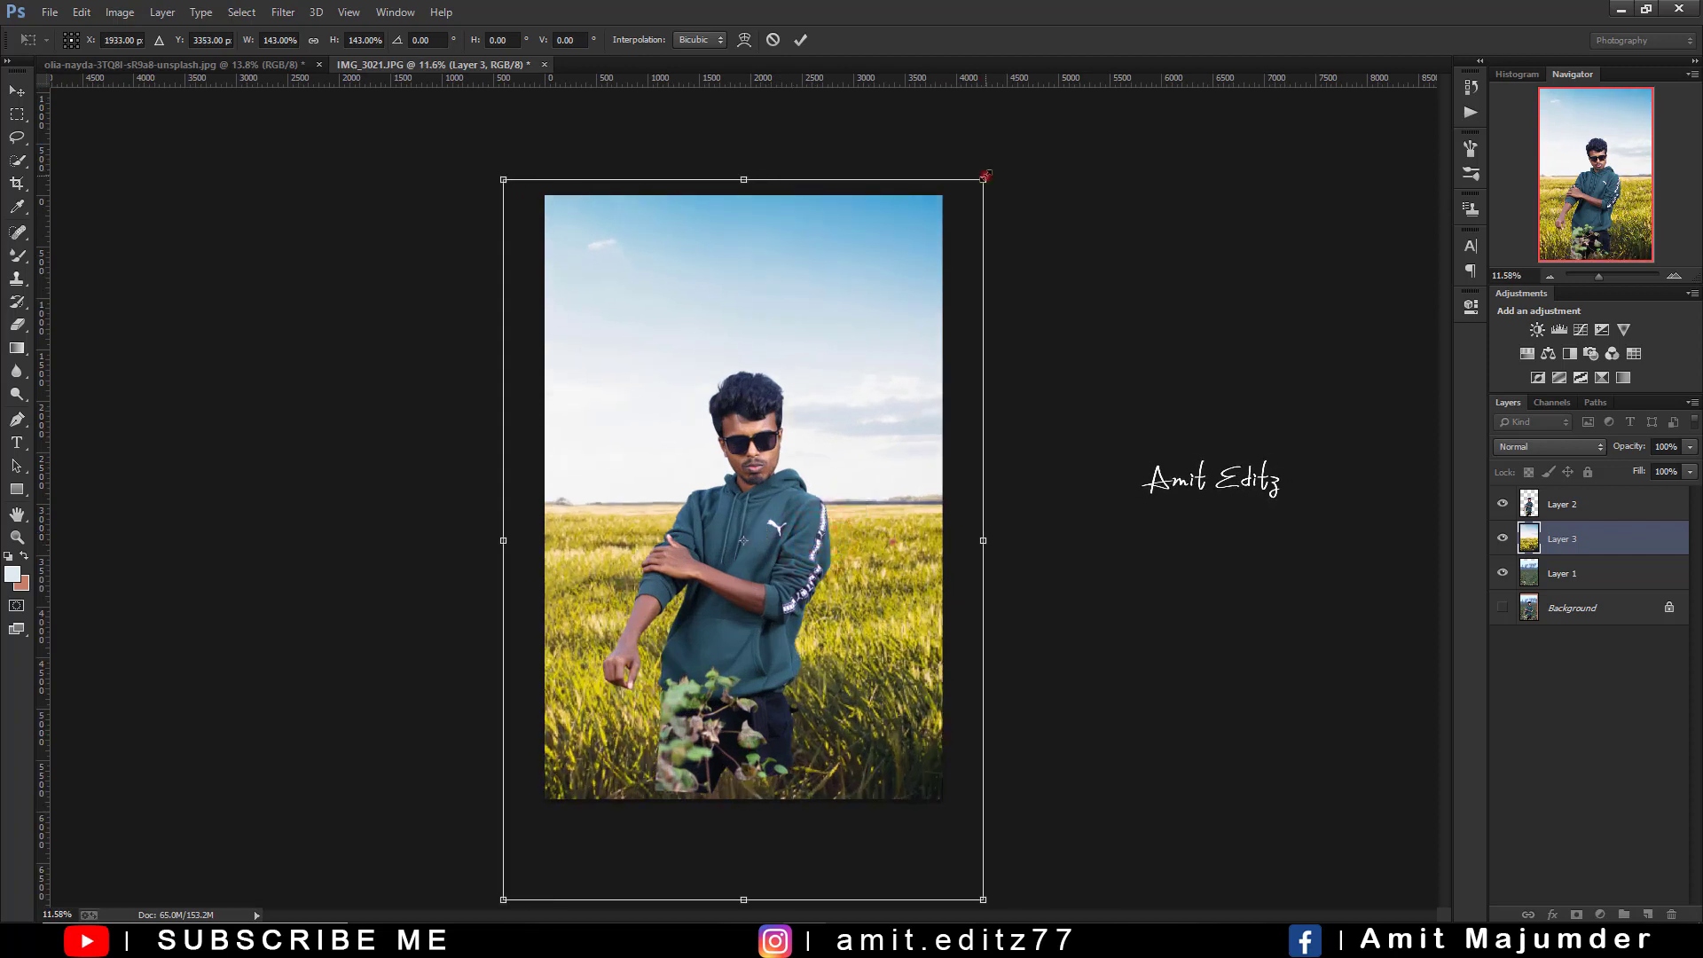
pyautogui.moveTo(985, 176); pyautogui.dragTo(1003, 153)
pyautogui.moveTo(928, 267); pyautogui.dragTo(899, 300)
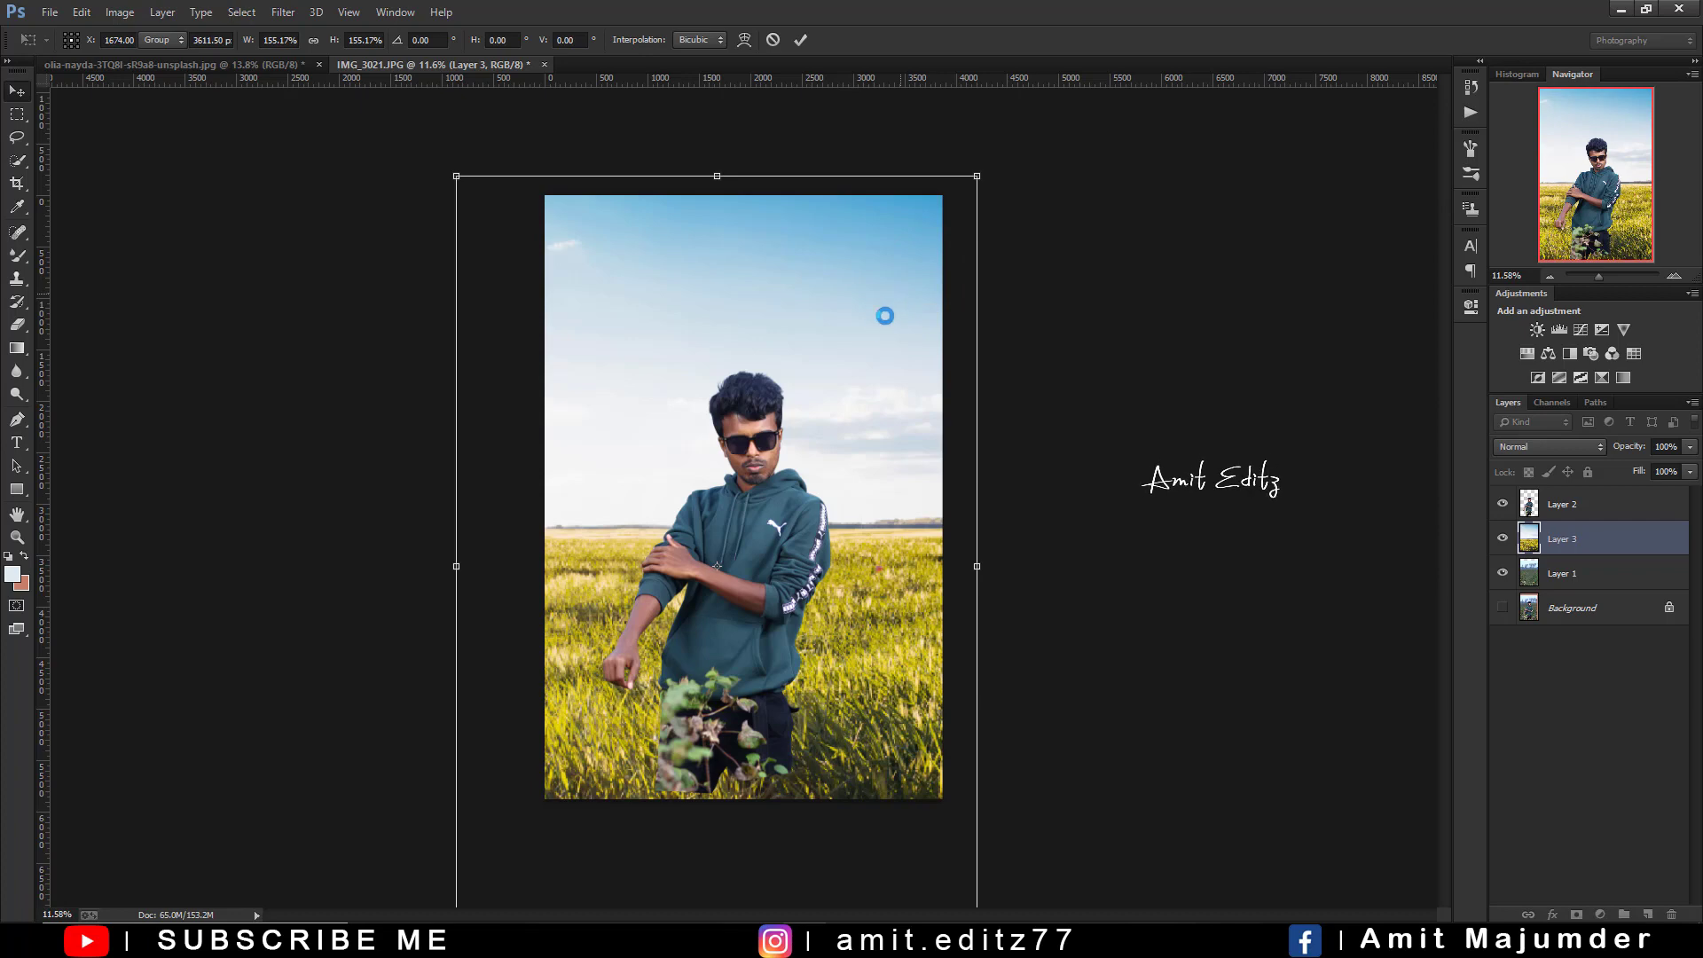
pyautogui.doubleClick(885, 315)
pyautogui.hotkey('ctrl', '0')
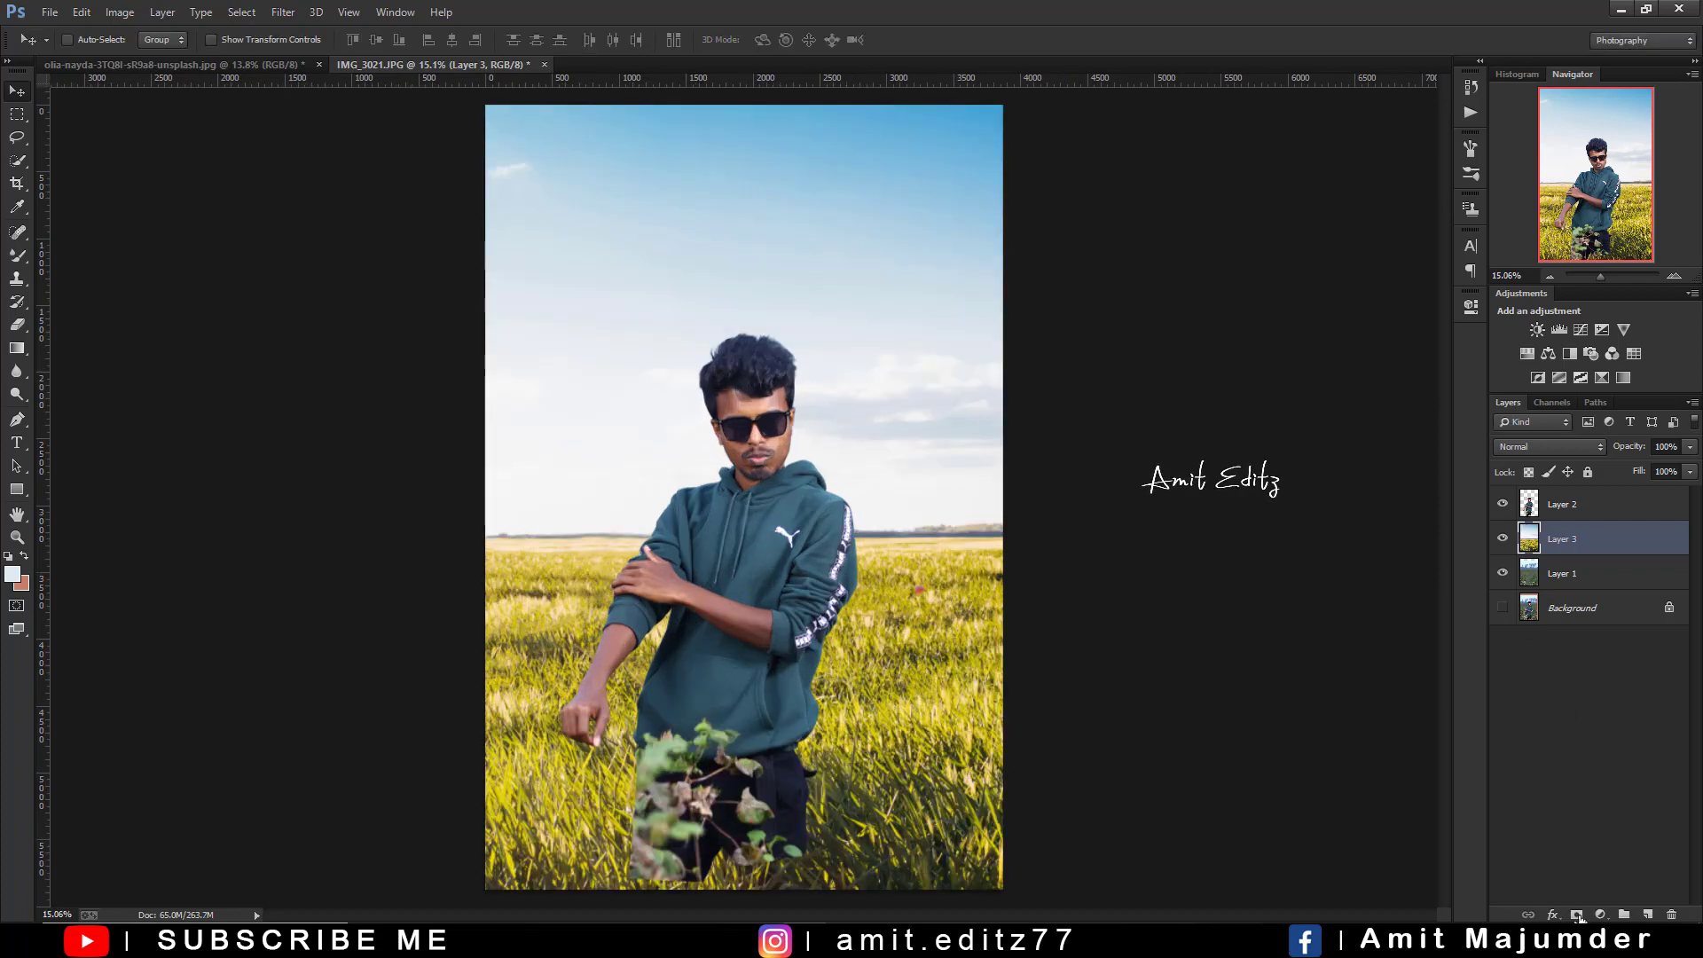
# Paint Layer 3's mask with the Brush to reveal cotton plants along the bottom
pyautogui.rightClick(17, 256)
pyautogui.click(65, 253)
pyautogui.scroll(-1, 399, 346)
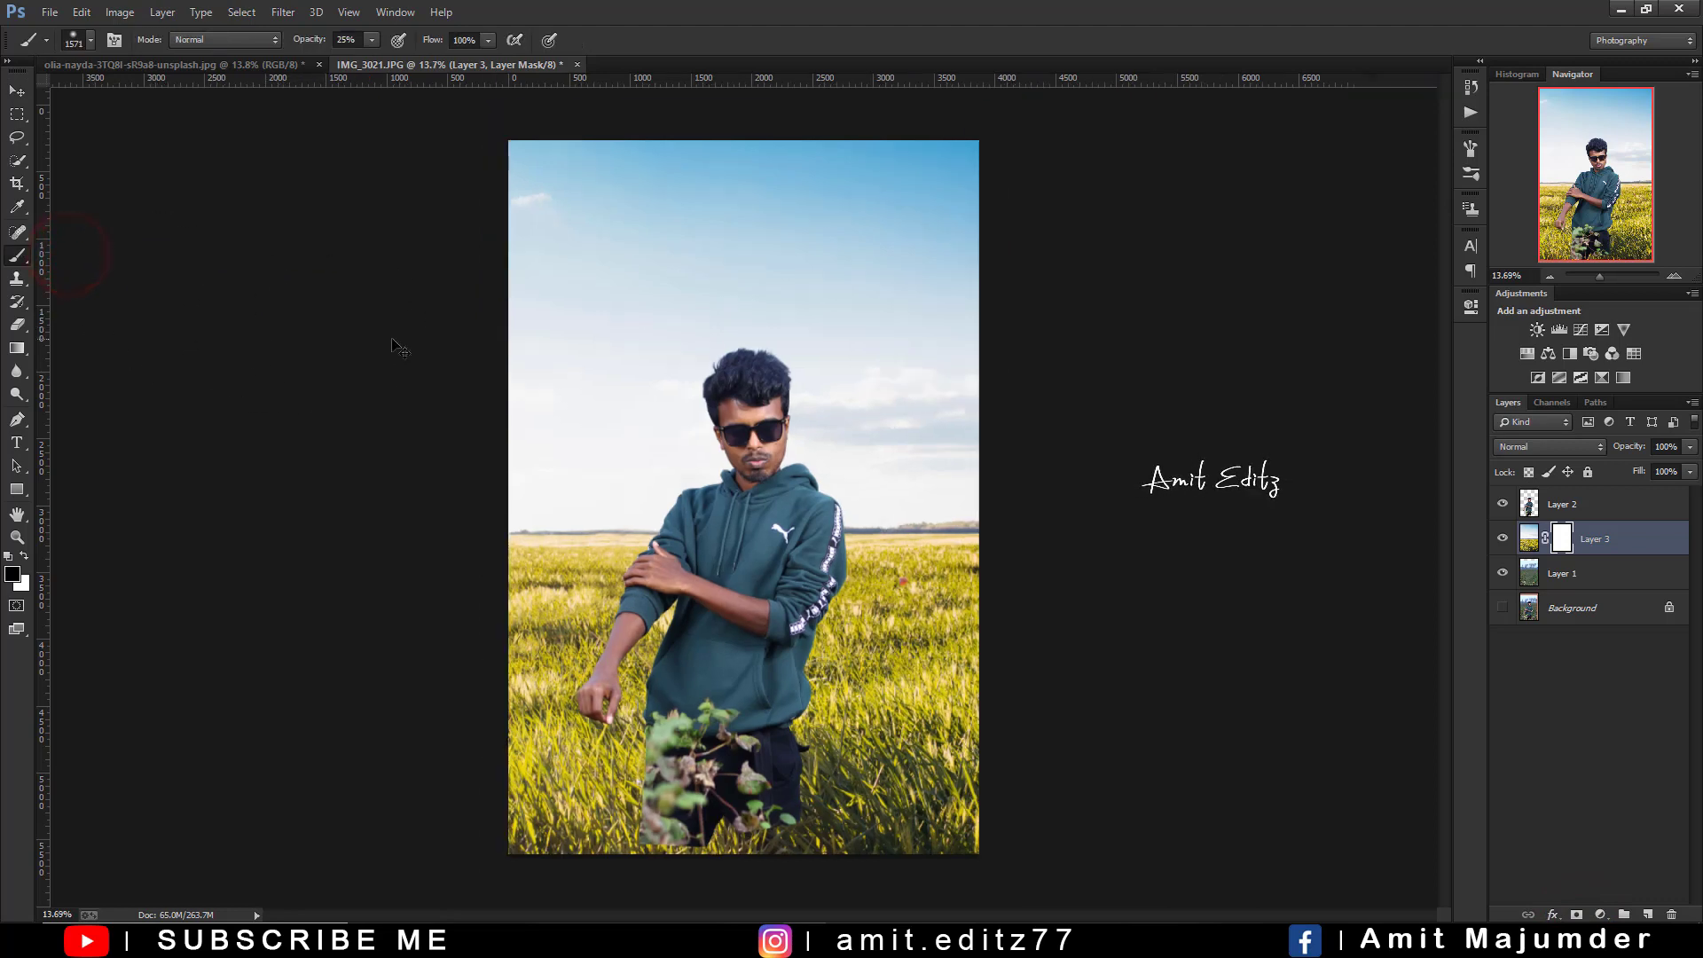
pyautogui.scroll(-2, 393, 342)
pyautogui.click(435, 778)
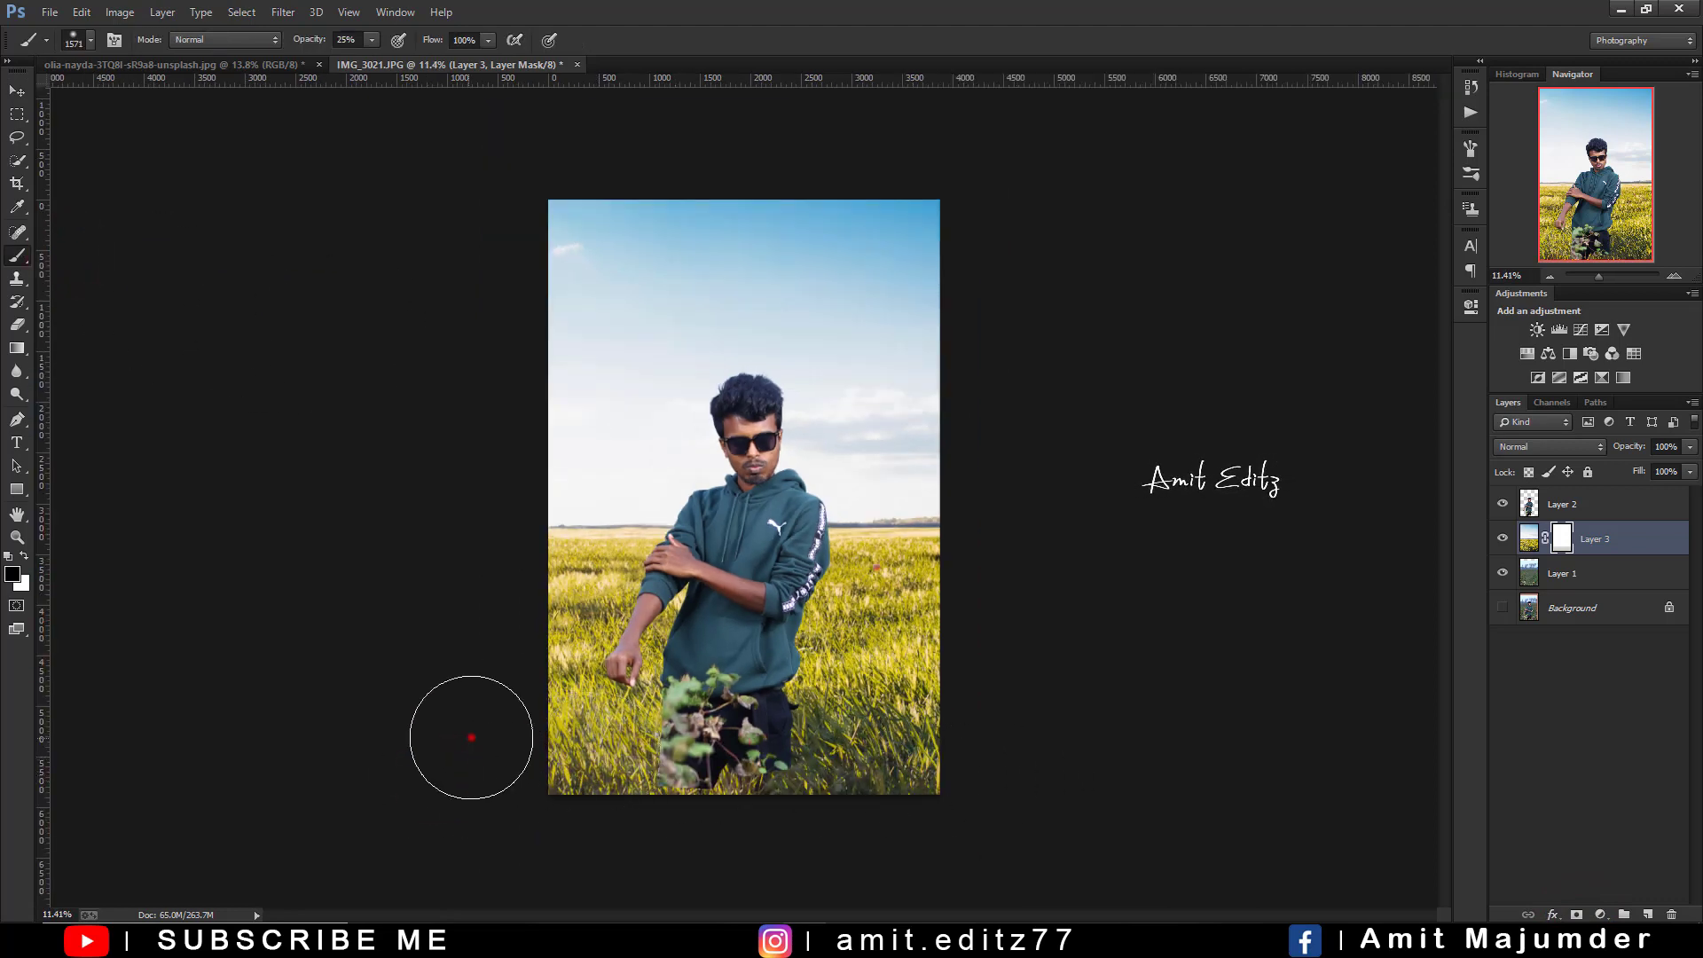
pyautogui.moveTo(471, 738); pyautogui.dragTo(973, 733)
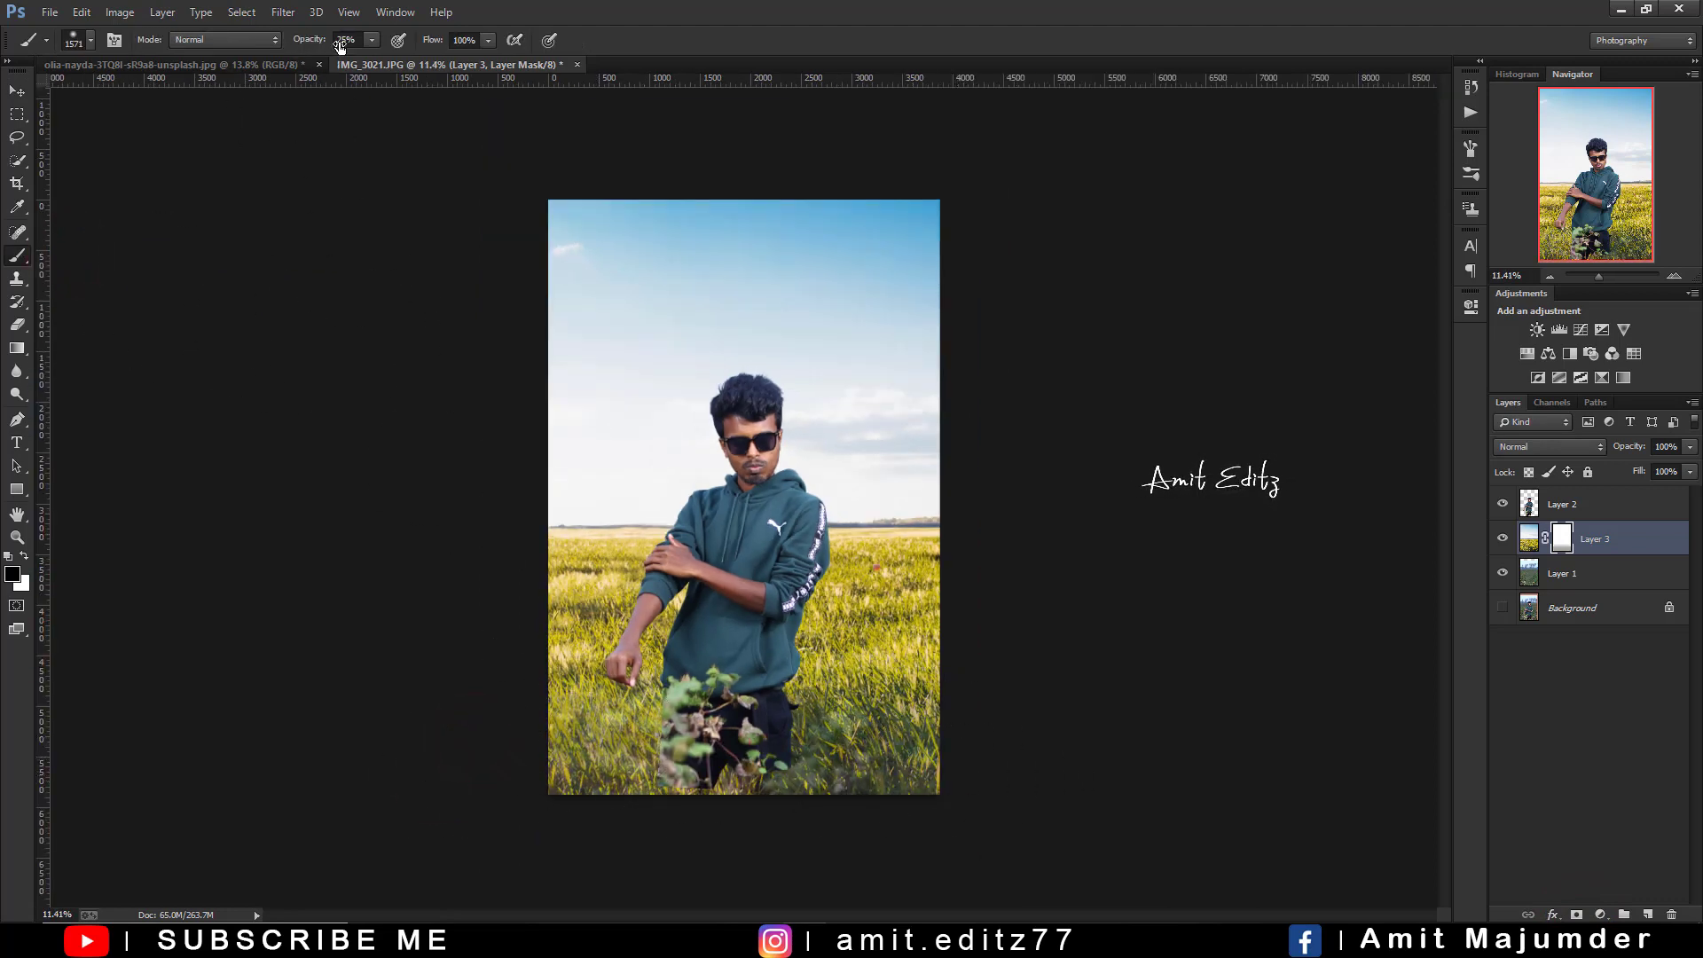
pyautogui.moveTo(460, 764)
pyautogui.mouseDown()
pyautogui.moveTo(1065, 772)
pyautogui.moveTo(494, 722)
pyautogui.moveTo(1068, 707)
pyautogui.moveTo(508, 688)
pyautogui.mouseUp()
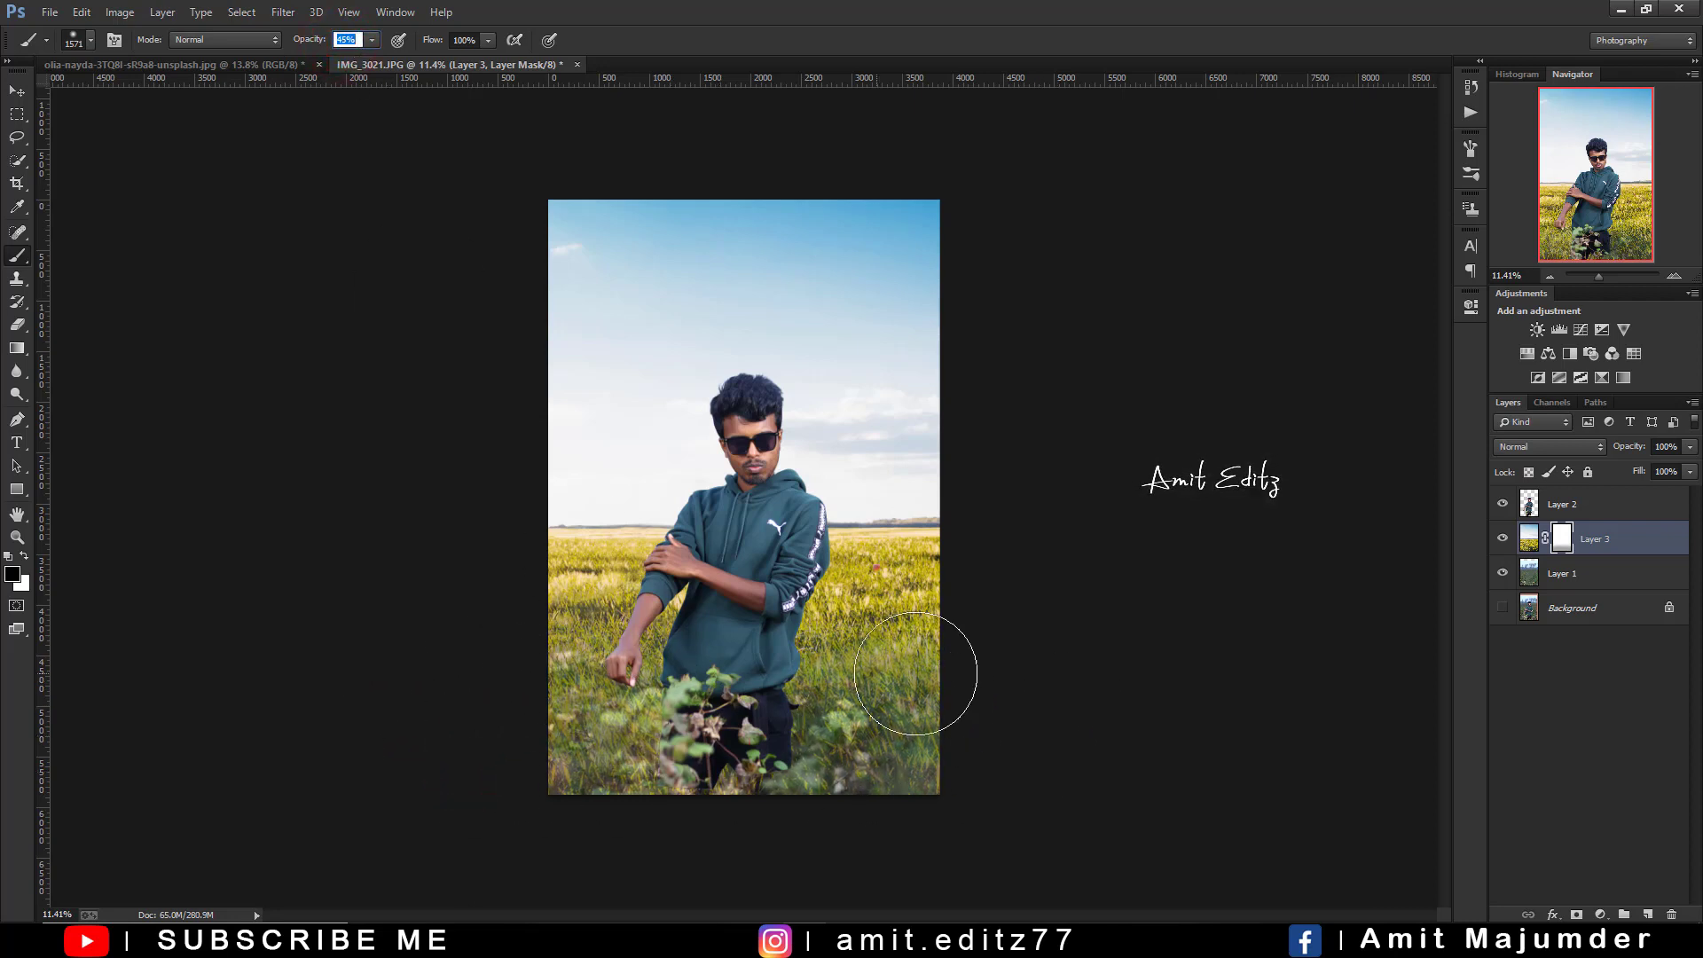
pyautogui.moveTo(583, 735)
pyautogui.mouseDown()
pyautogui.moveTo(1073, 765)
pyautogui.moveTo(634, 769)
pyautogui.mouseUp()
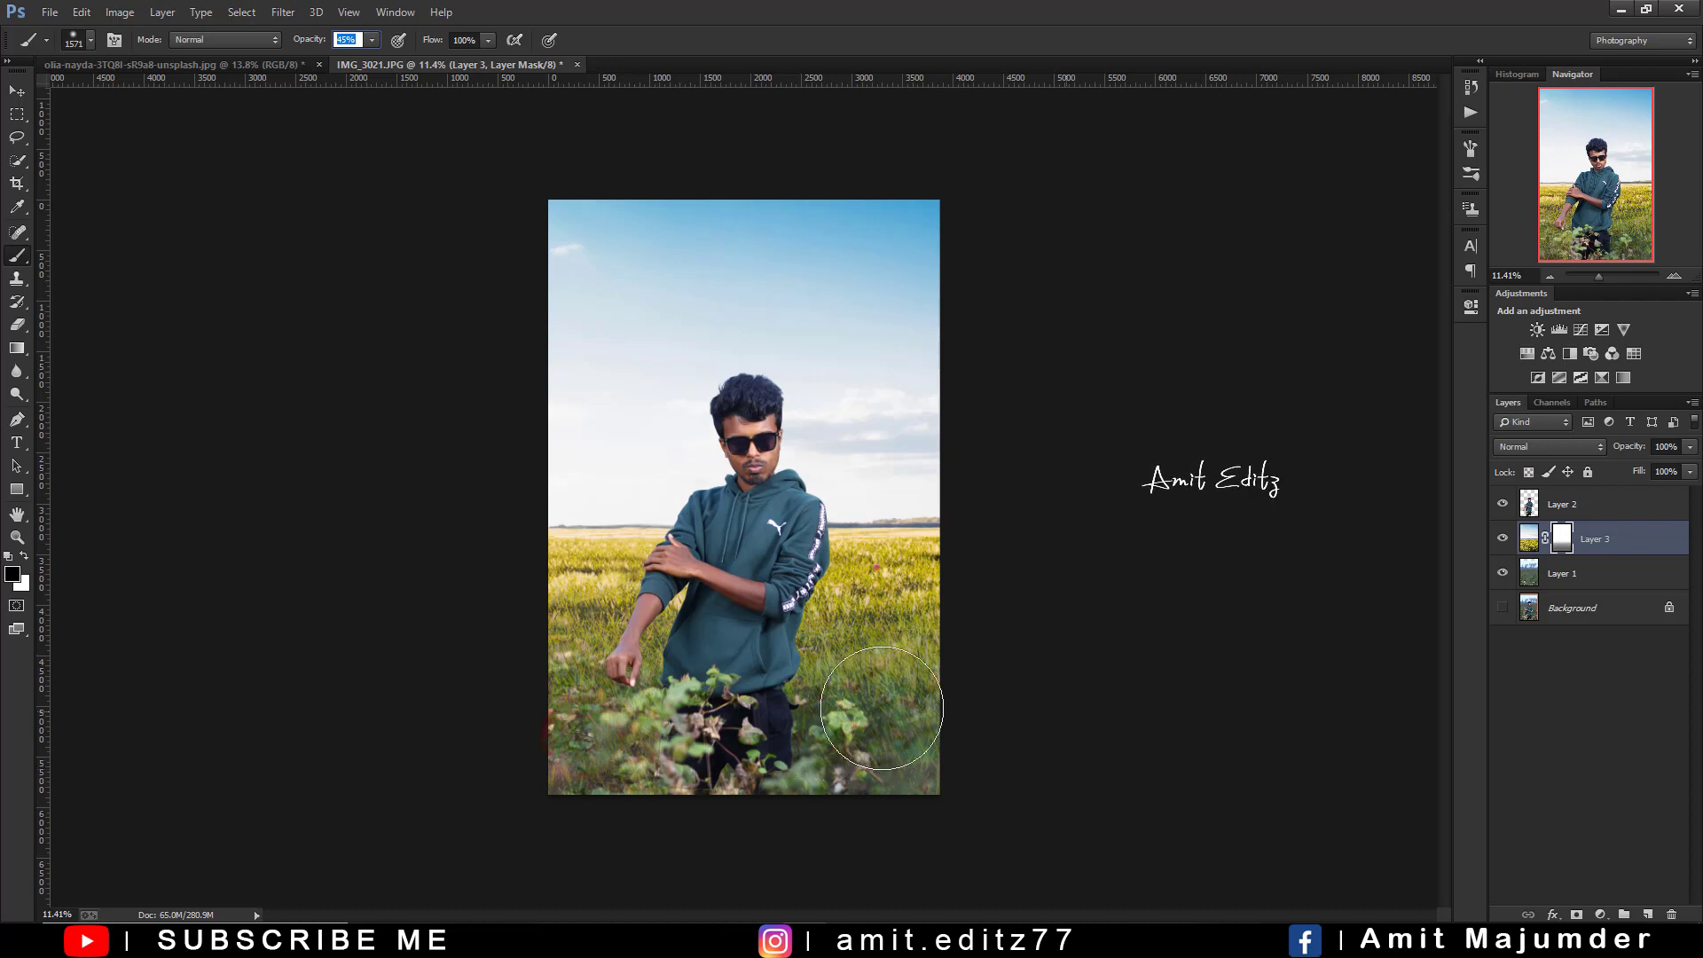
pyautogui.moveTo(490, 681); pyautogui.dragTo(1102, 707)
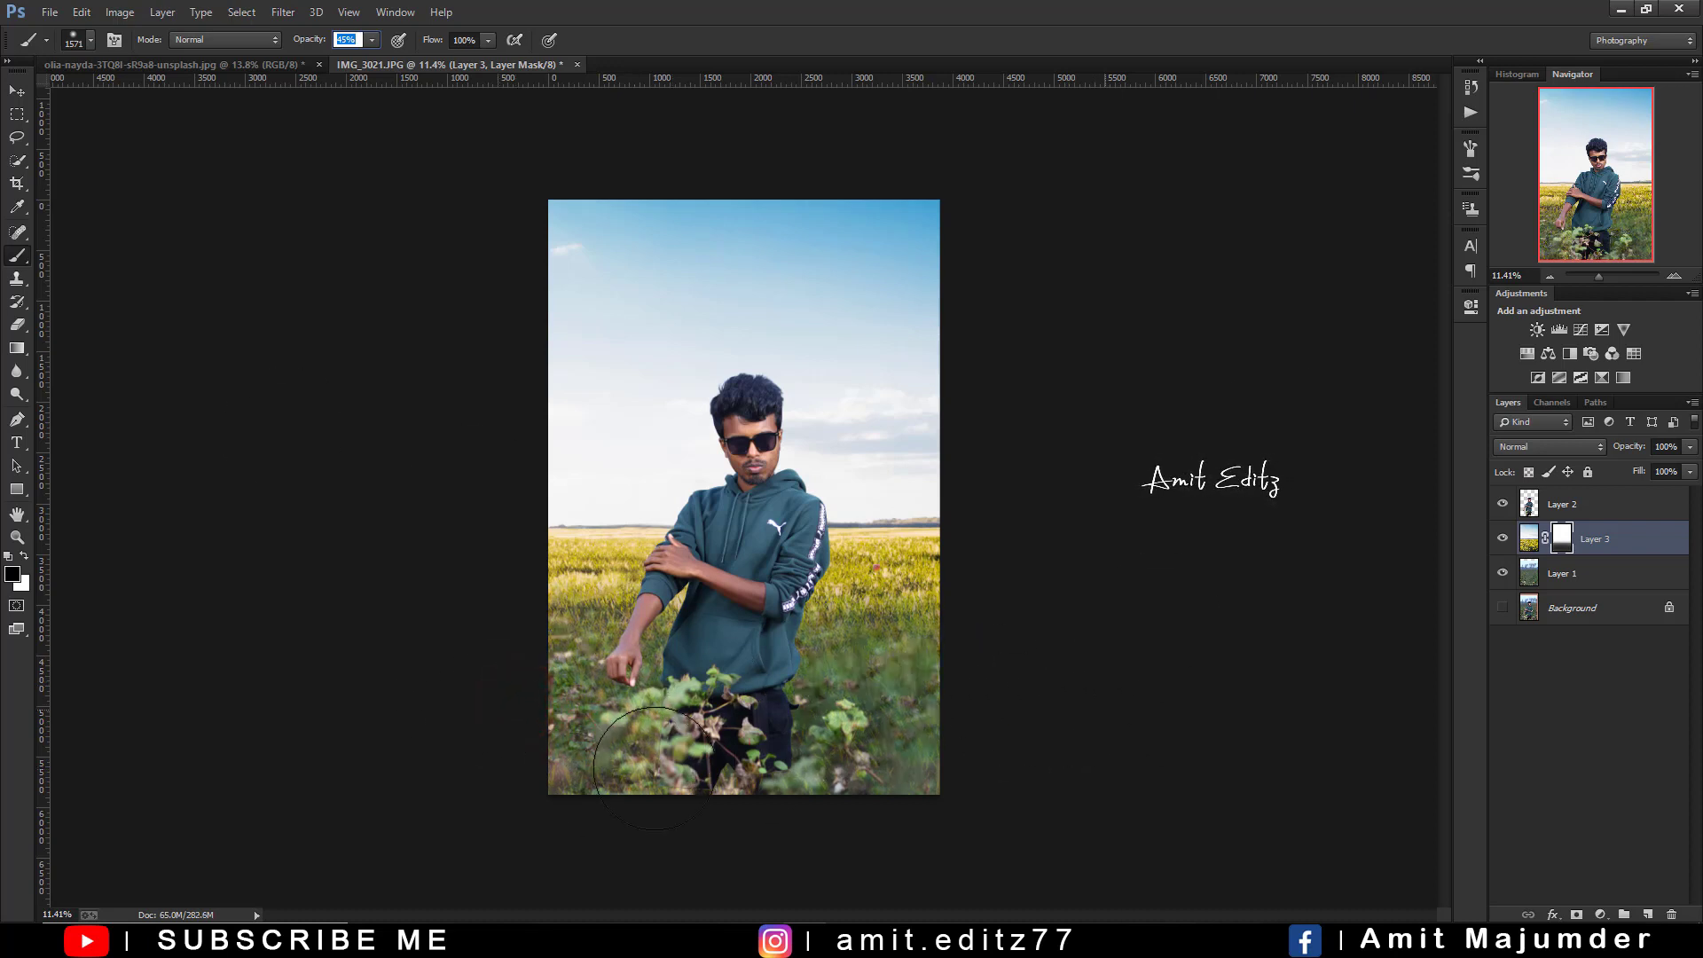
pyautogui.moveTo(533, 768); pyautogui.dragTo(972, 779)
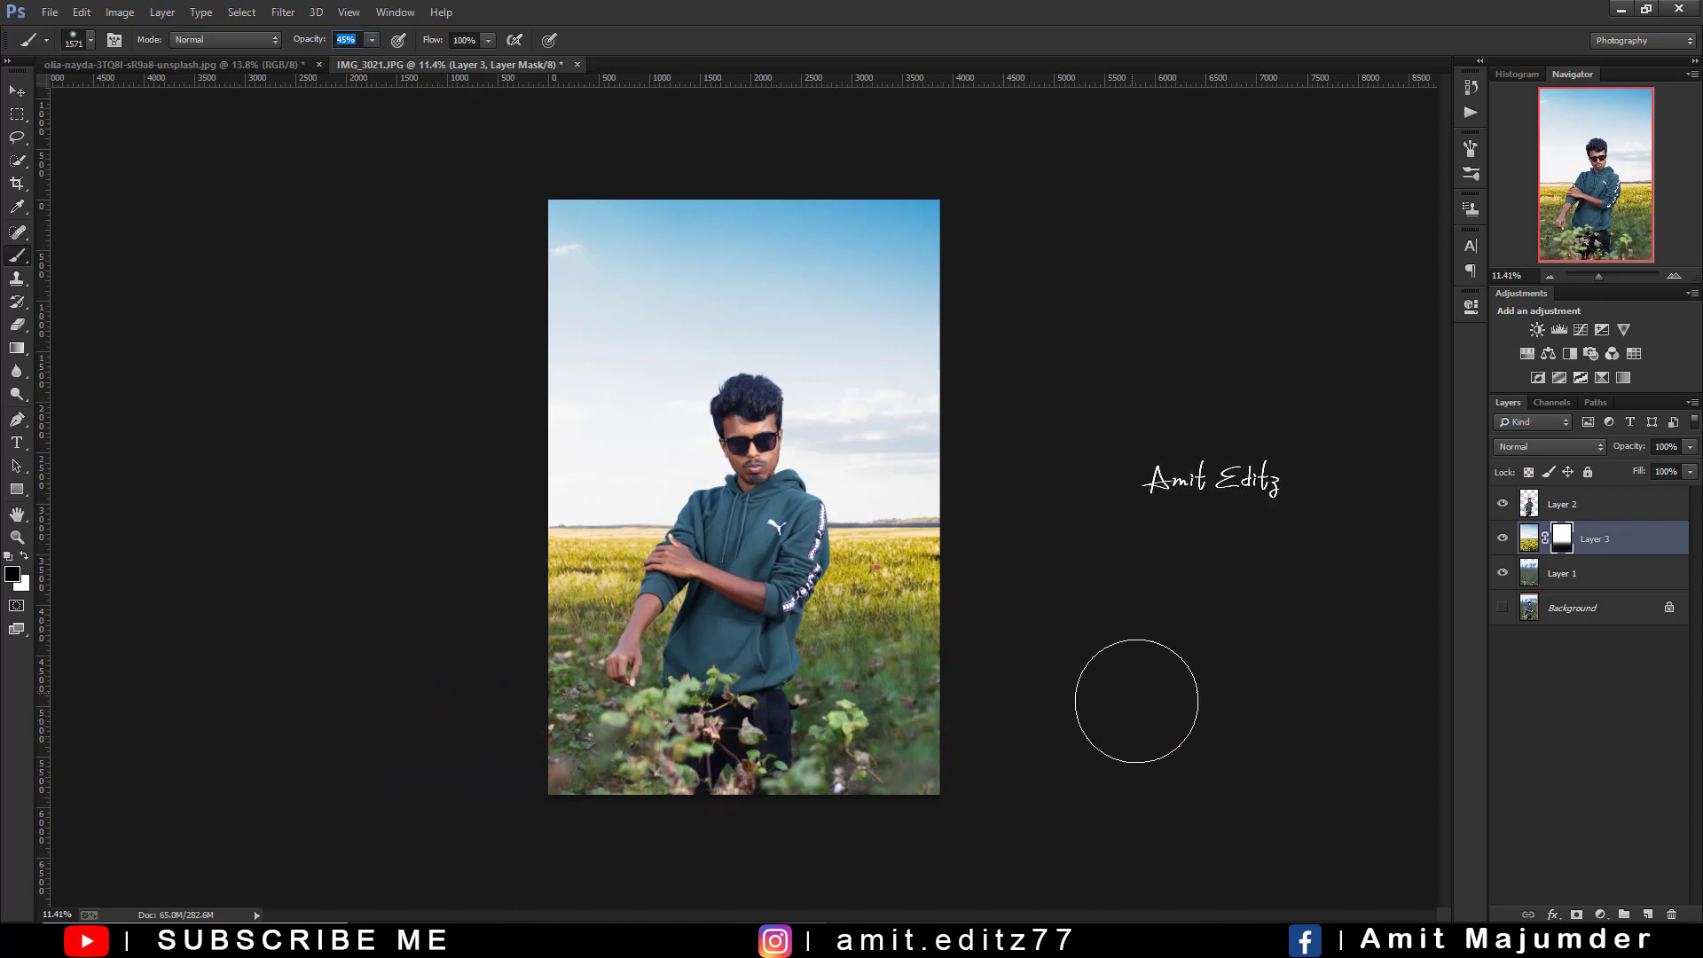
# Apply Layer 3's layer mask permanently
pyautogui.scroll(1, 841, 621)
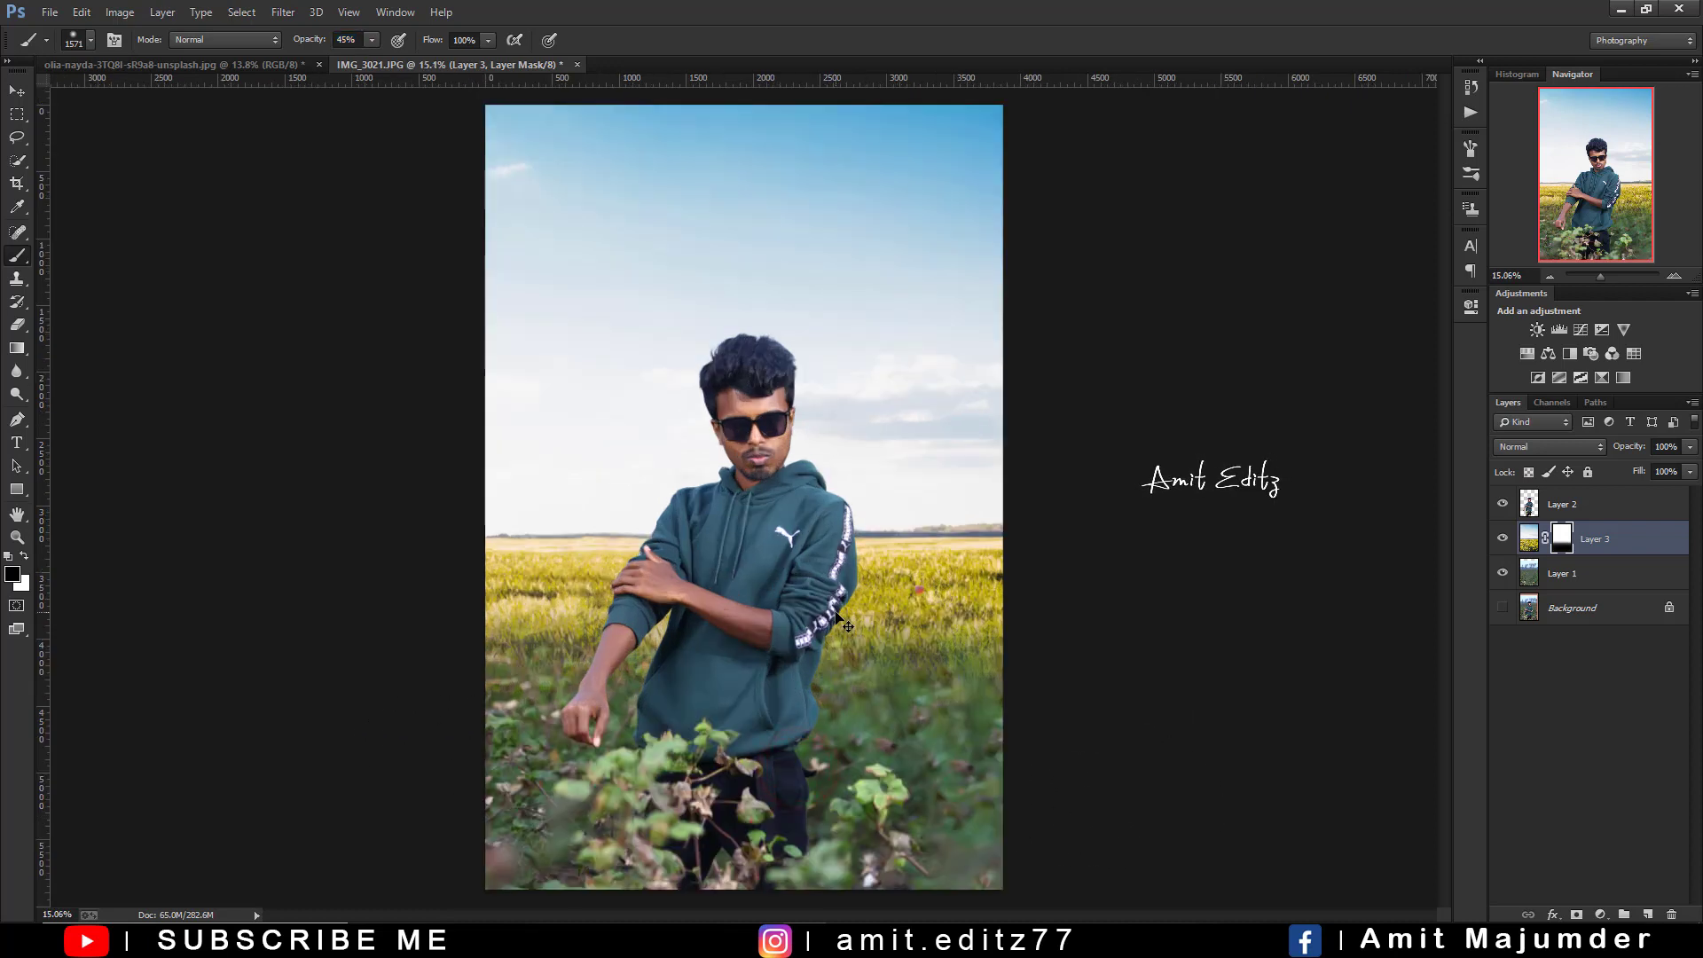
pyautogui.scroll(1, 841, 621)
pyautogui.click(535, 685)
pyautogui.scroll(-1, 1011, 664)
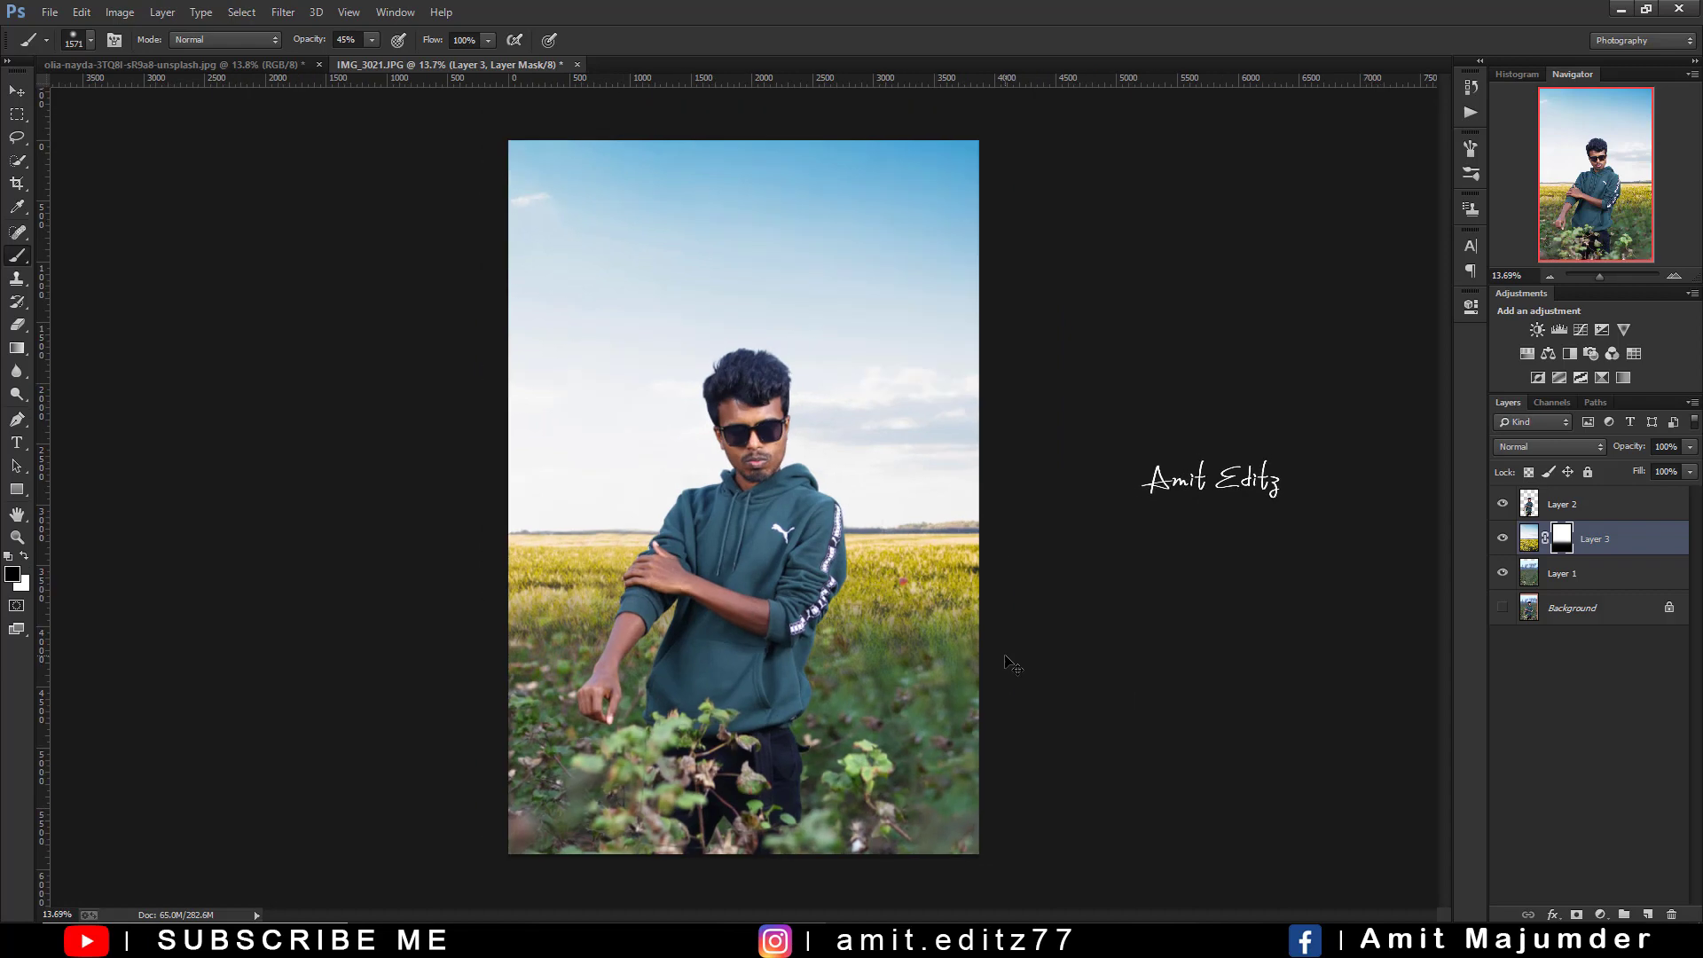
pyautogui.rightClick(1559, 548)
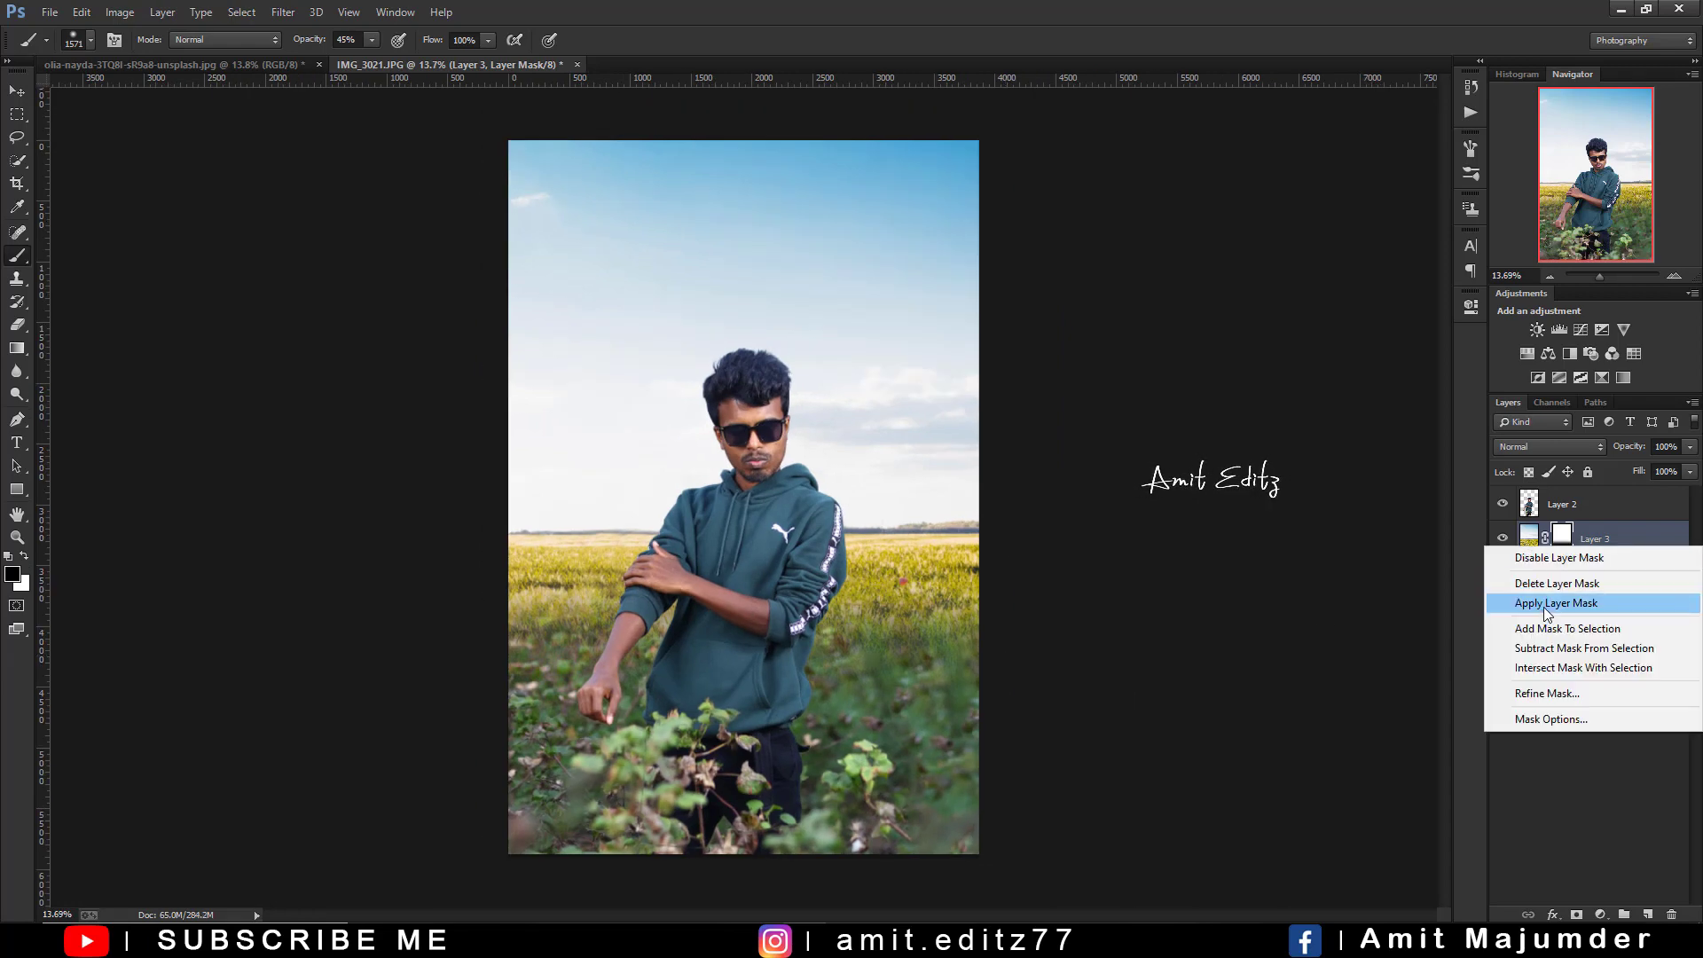
pyautogui.click(1544, 607)
# Apply a soft, low-radius Gaussian Blur to Layer 3
pyautogui.click(275, 11)
pyautogui.moveTo(291, 225)
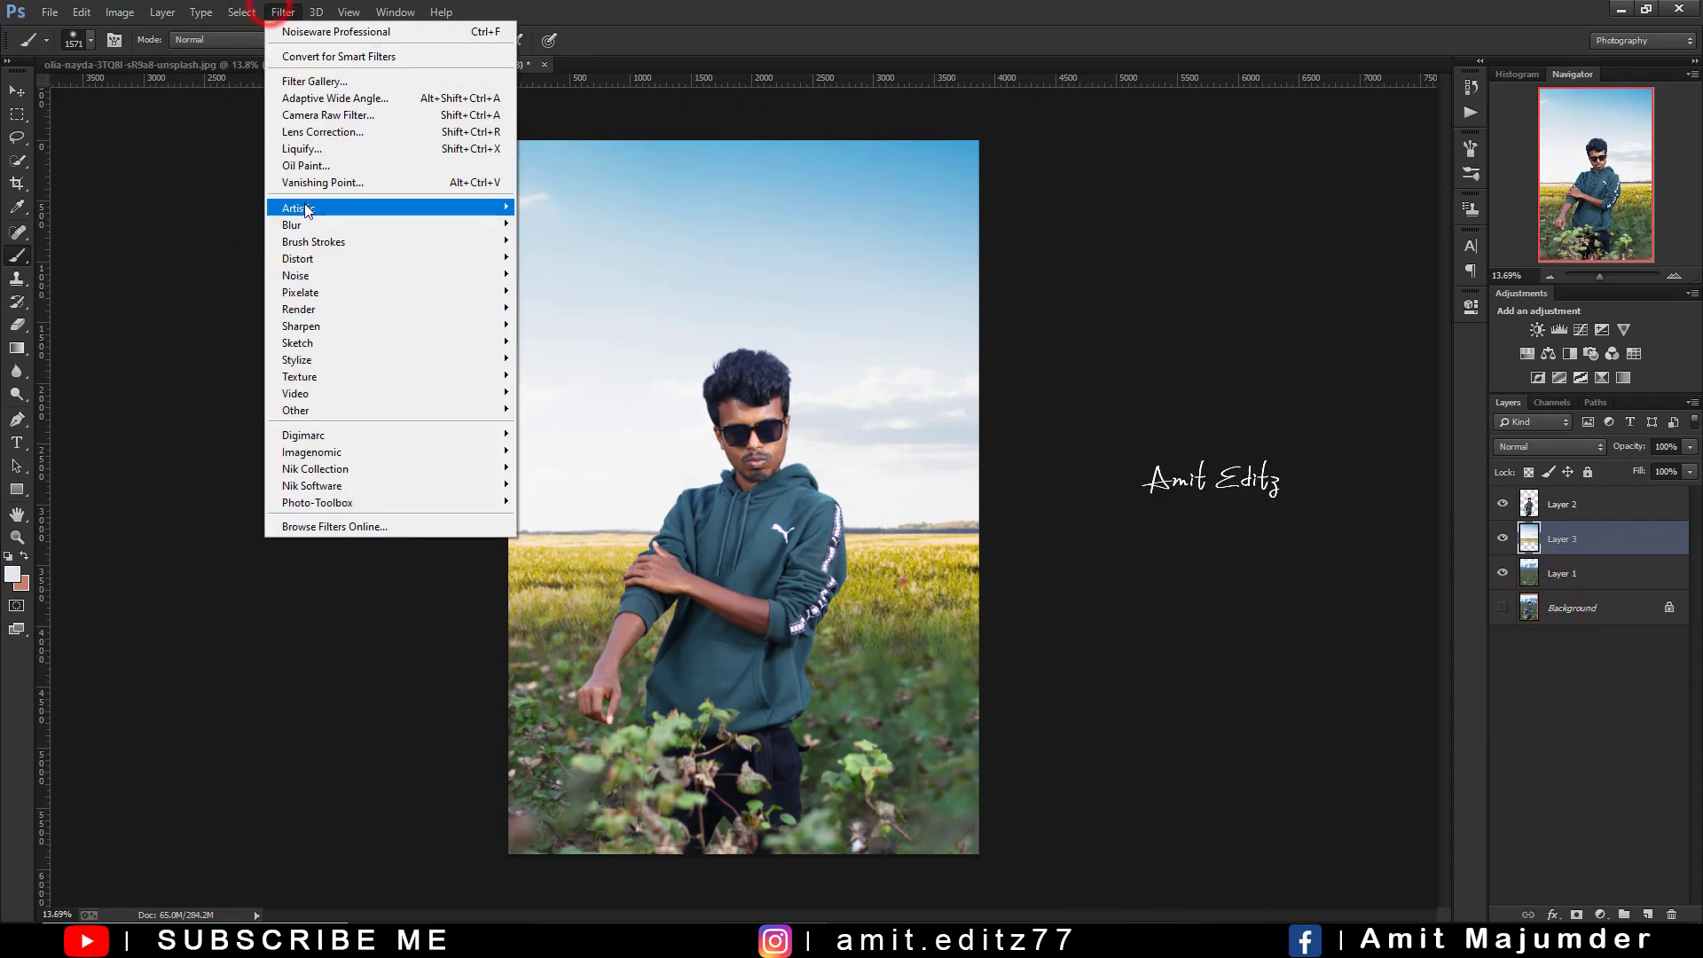
pyautogui.click(563, 350)
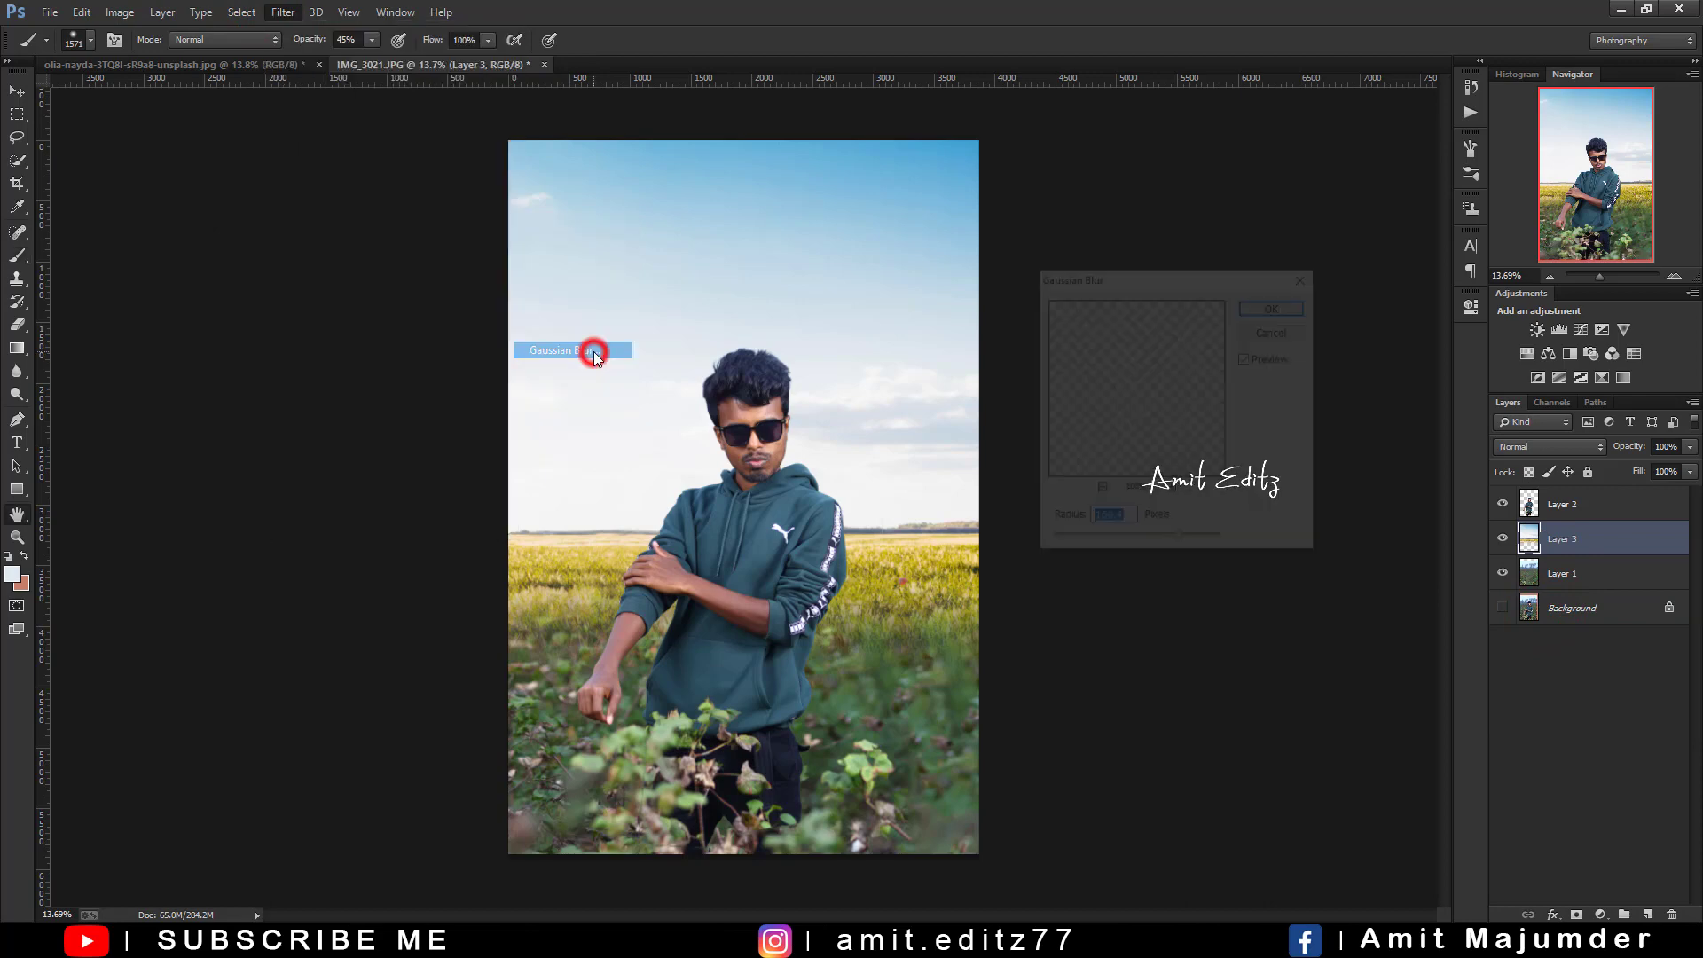
pyautogui.click(1135, 541)
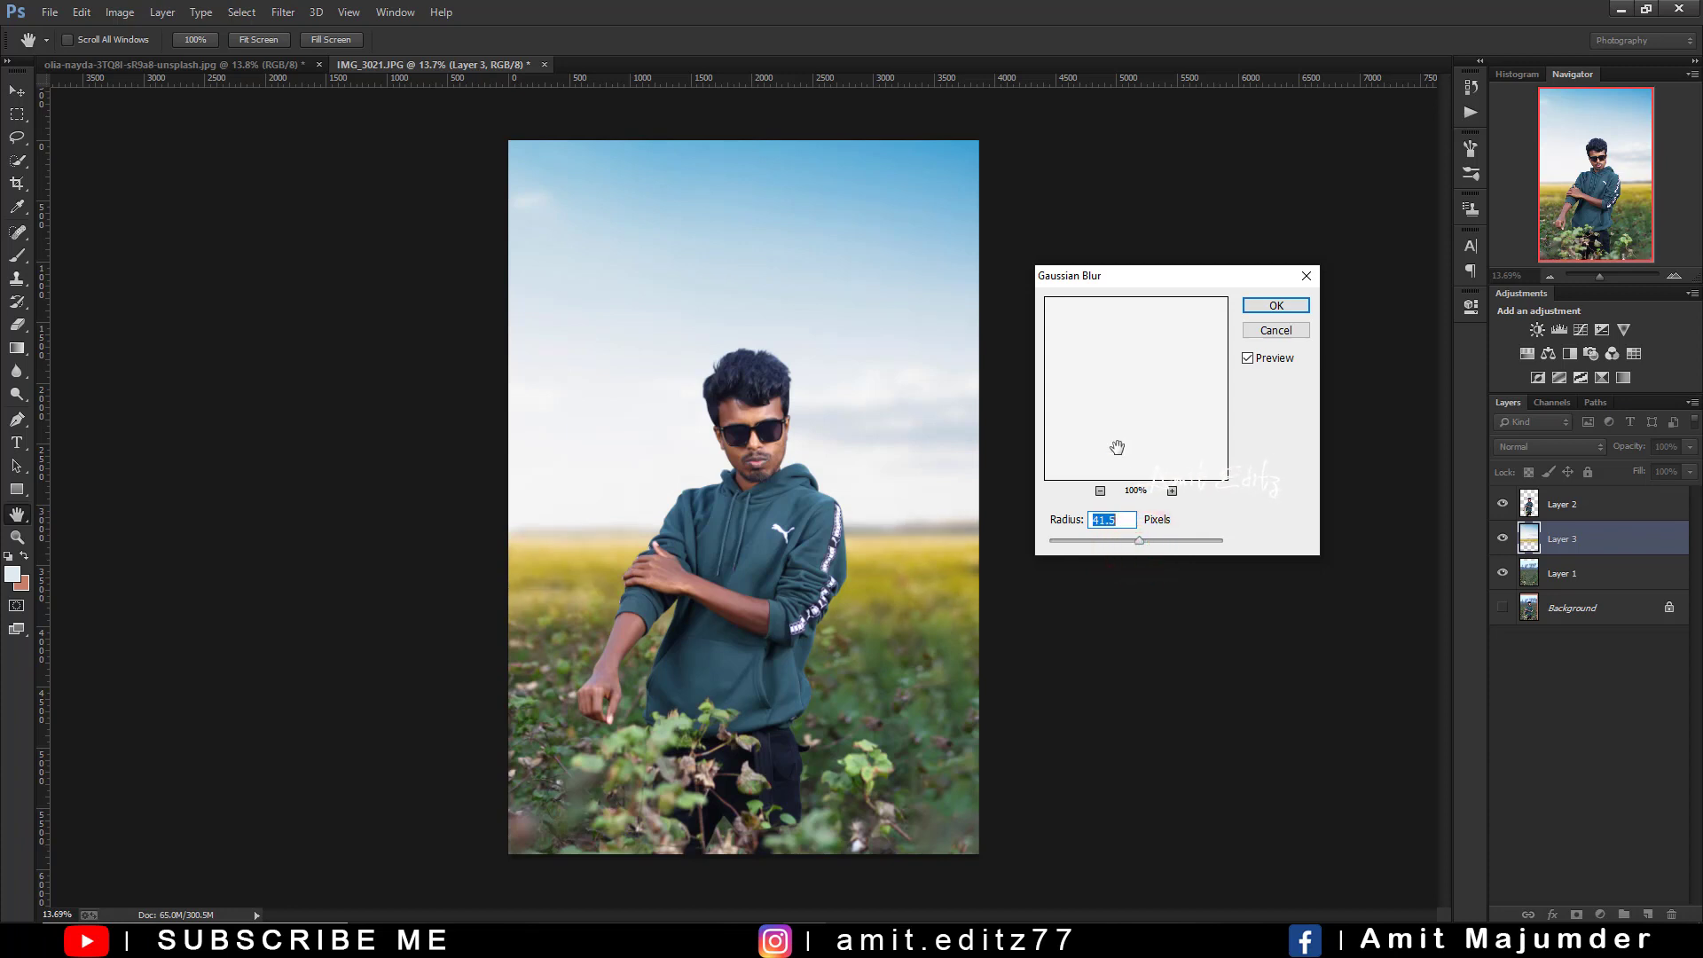
pyautogui.click(1274, 306)
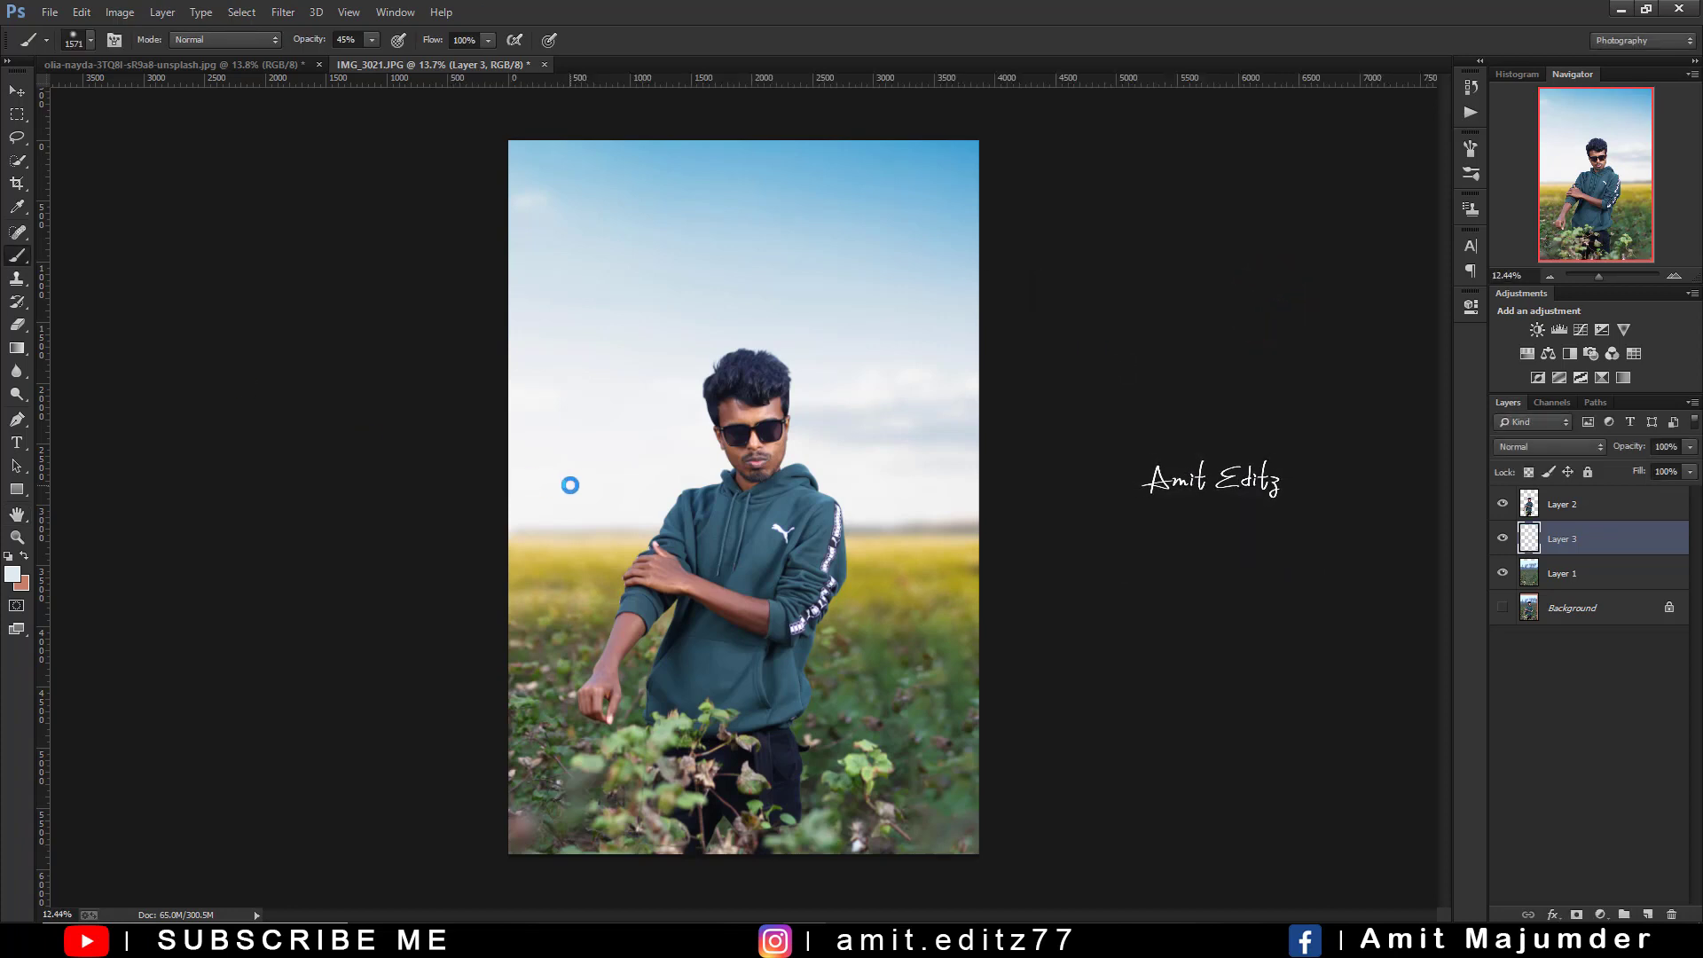
# Duplicate Layer 1 to the top of the stack and blur it with about 169 px Gaussian Blur
pyautogui.scroll(-3, 572, 488)
pyautogui.click(1585, 582)
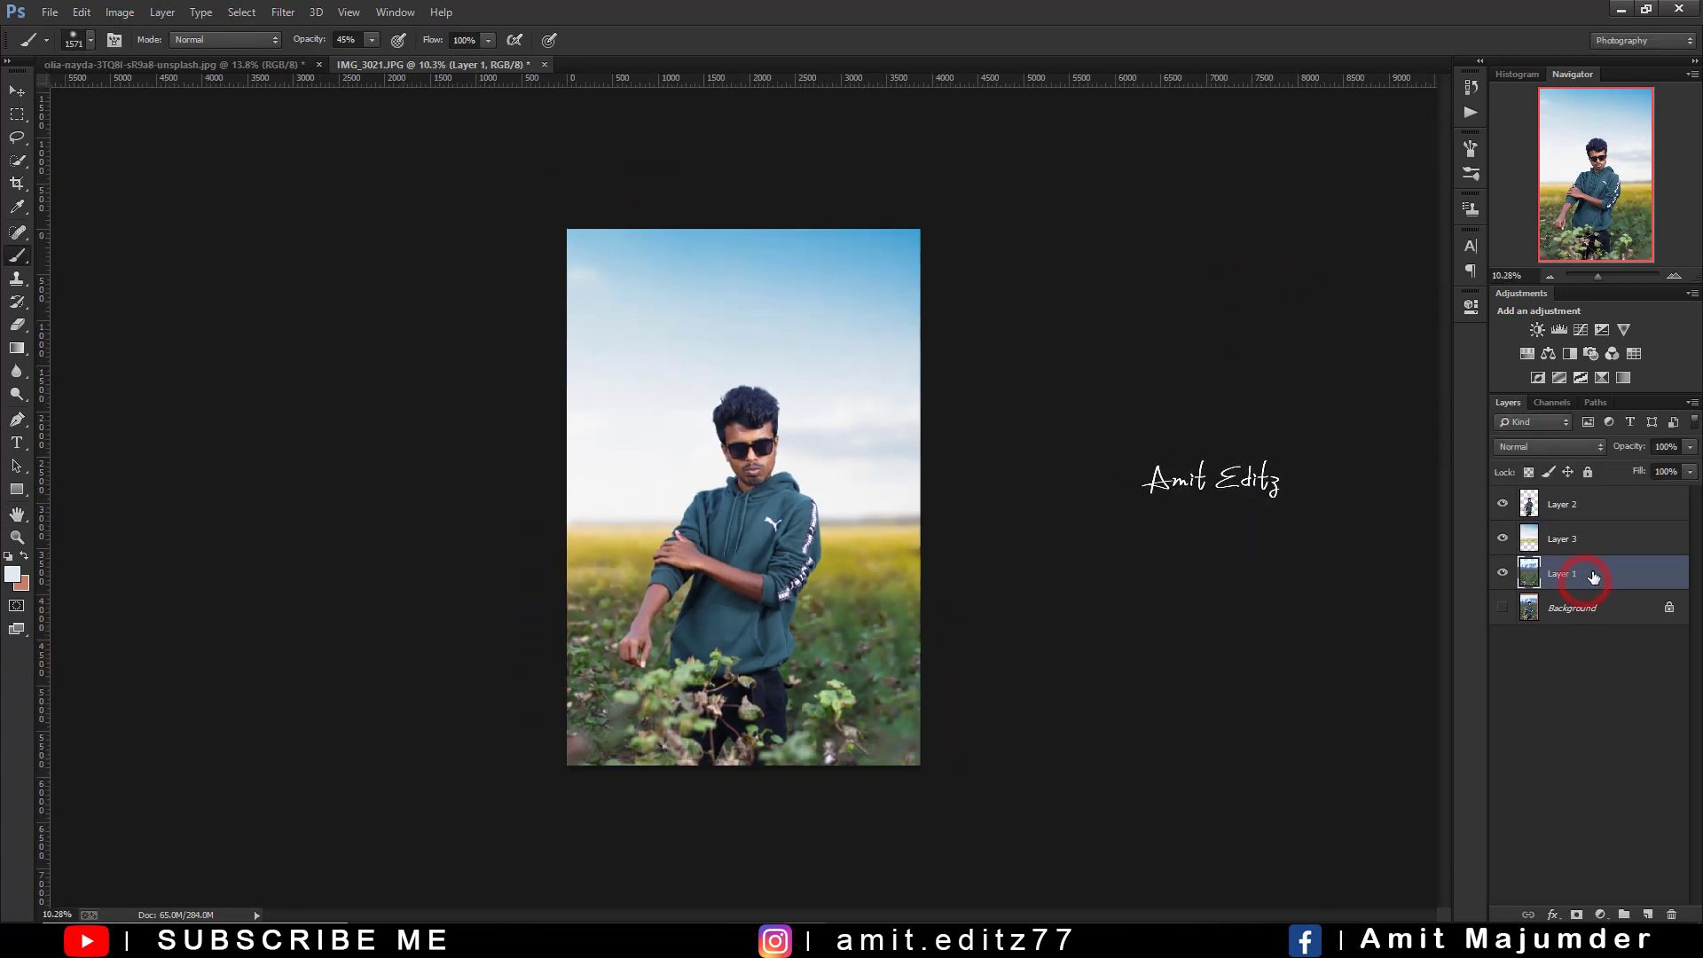
pyautogui.moveTo(1593, 574)
pyautogui.mouseDown()
pyautogui.moveTo(1573, 479)
pyautogui.moveTo(1648, 915)
pyautogui.moveTo(1576, 495)
pyautogui.mouseUp()
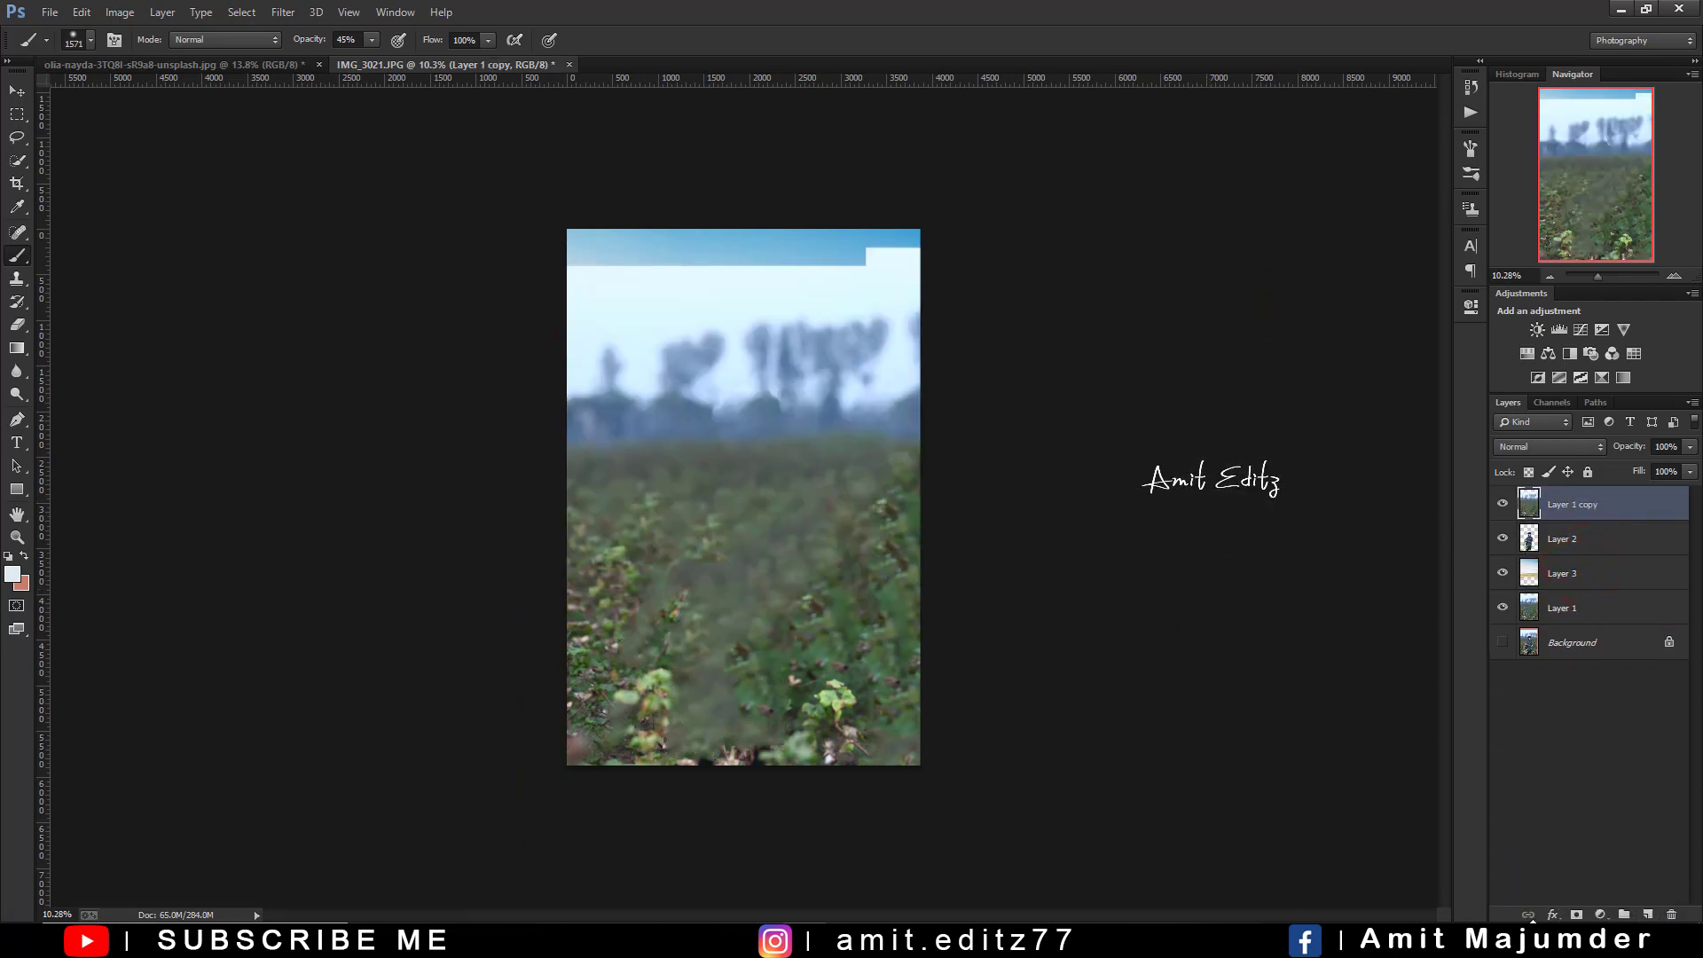
pyautogui.click(280, 12)
pyautogui.moveTo(392, 223)
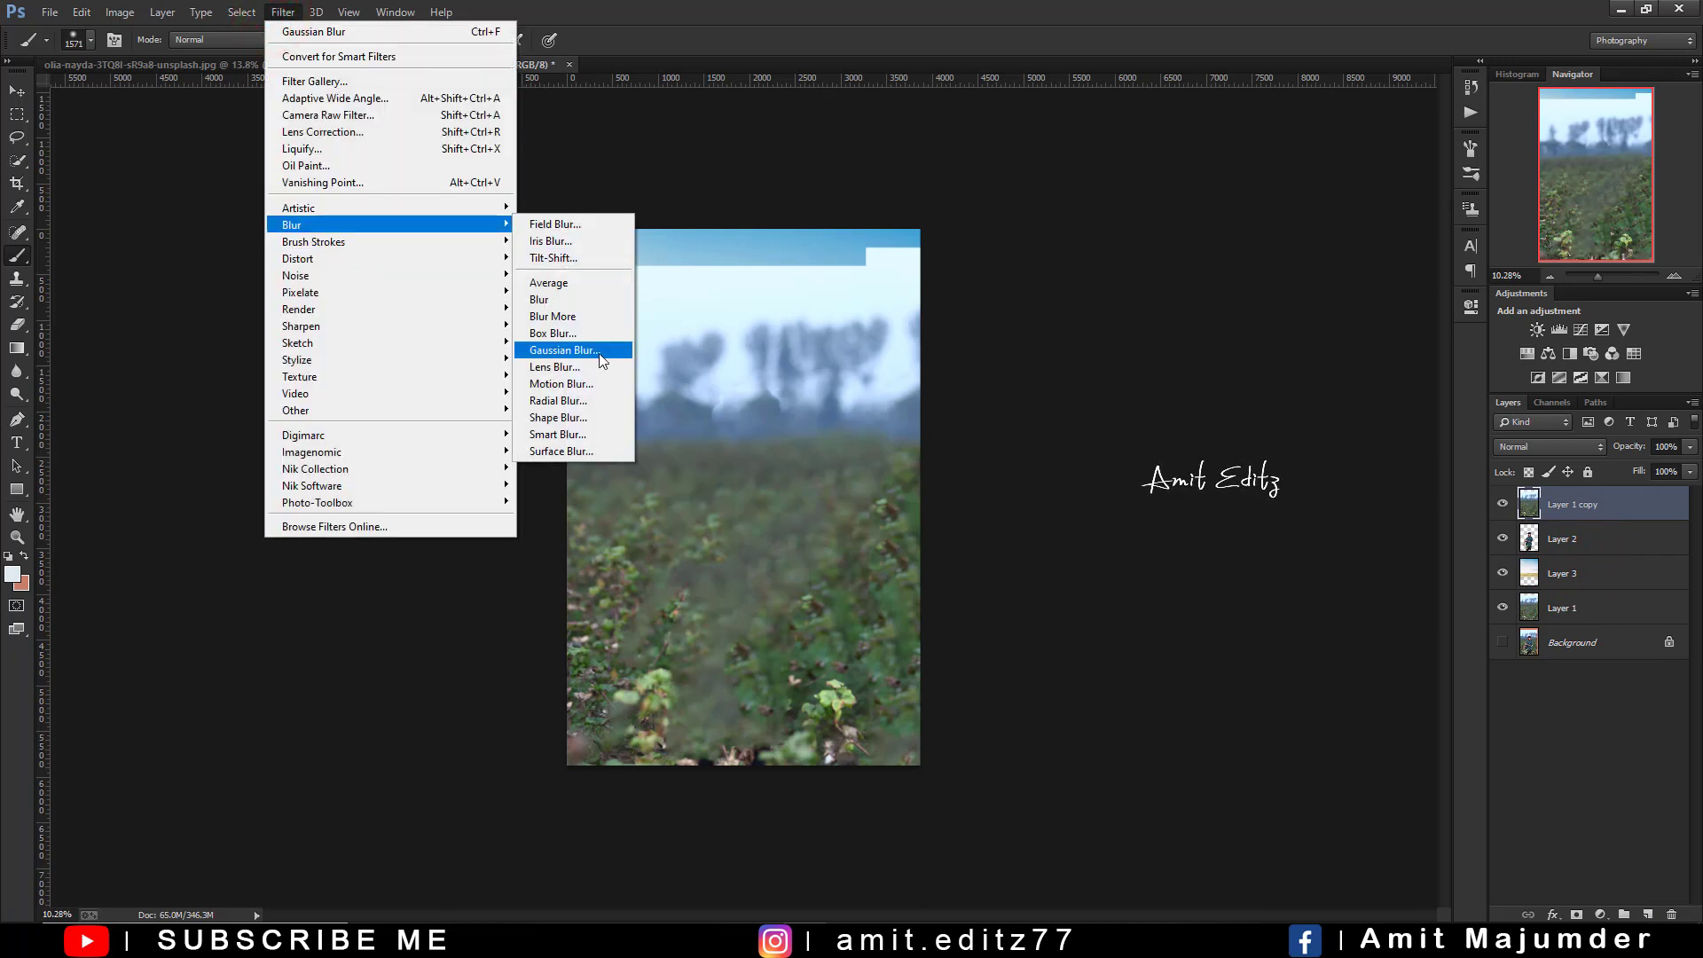
pyautogui.click(600, 356)
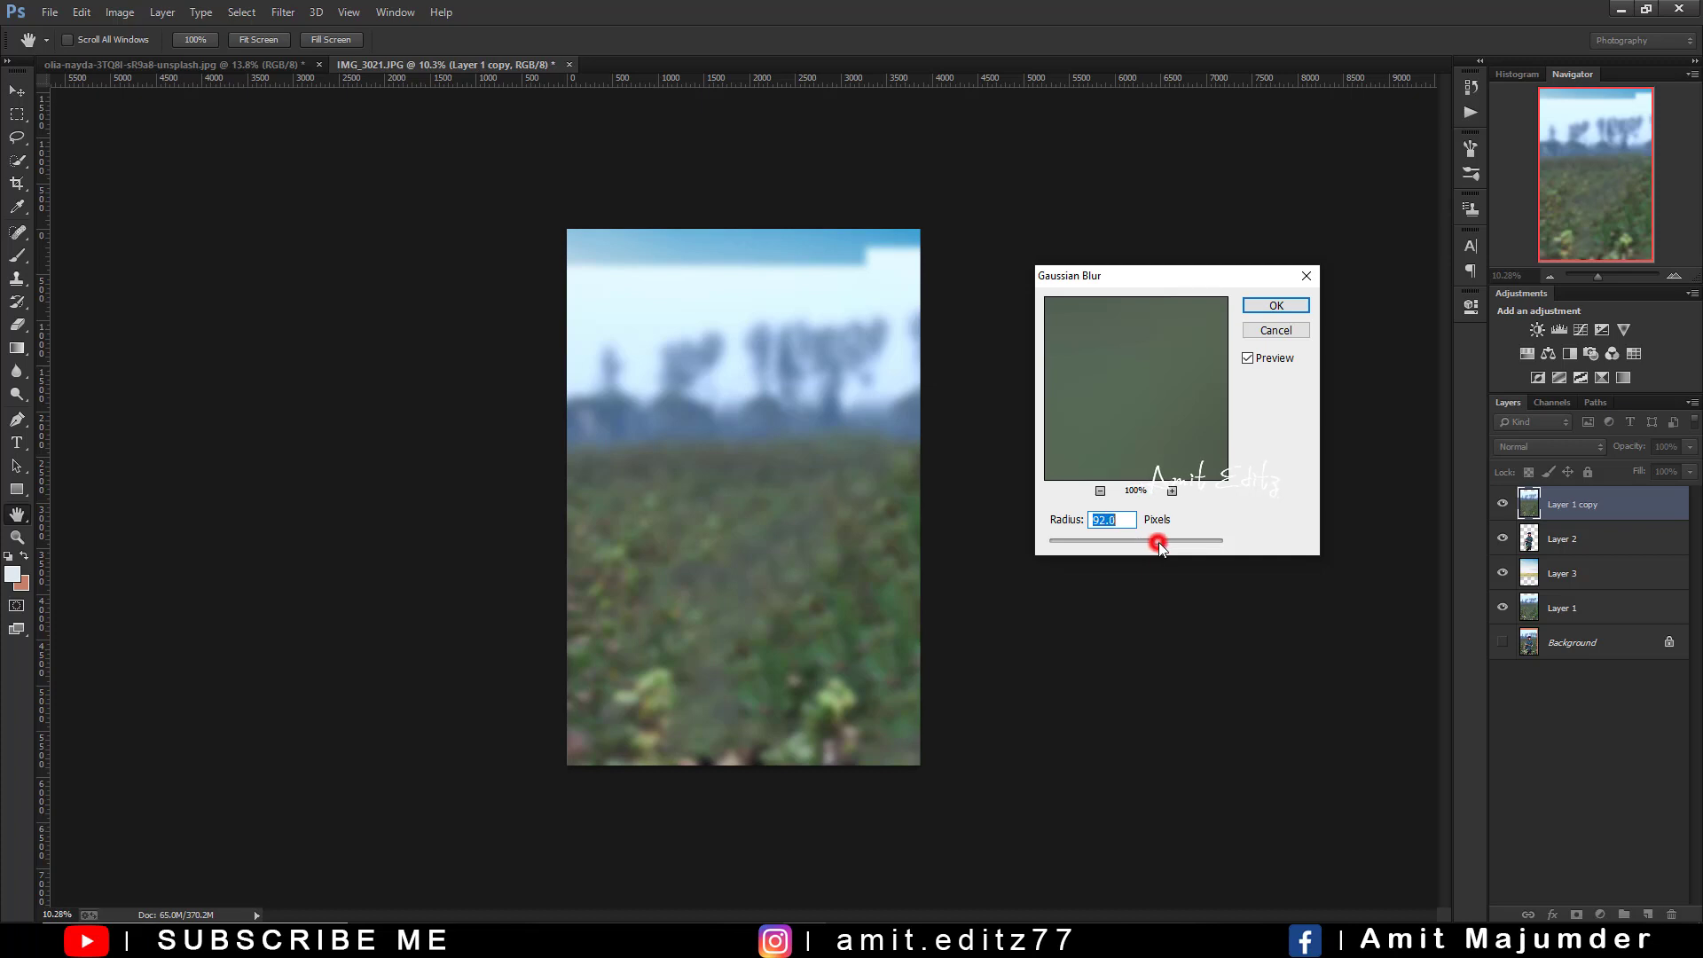
pyautogui.moveTo(1160, 545); pyautogui.dragTo(1175, 549)
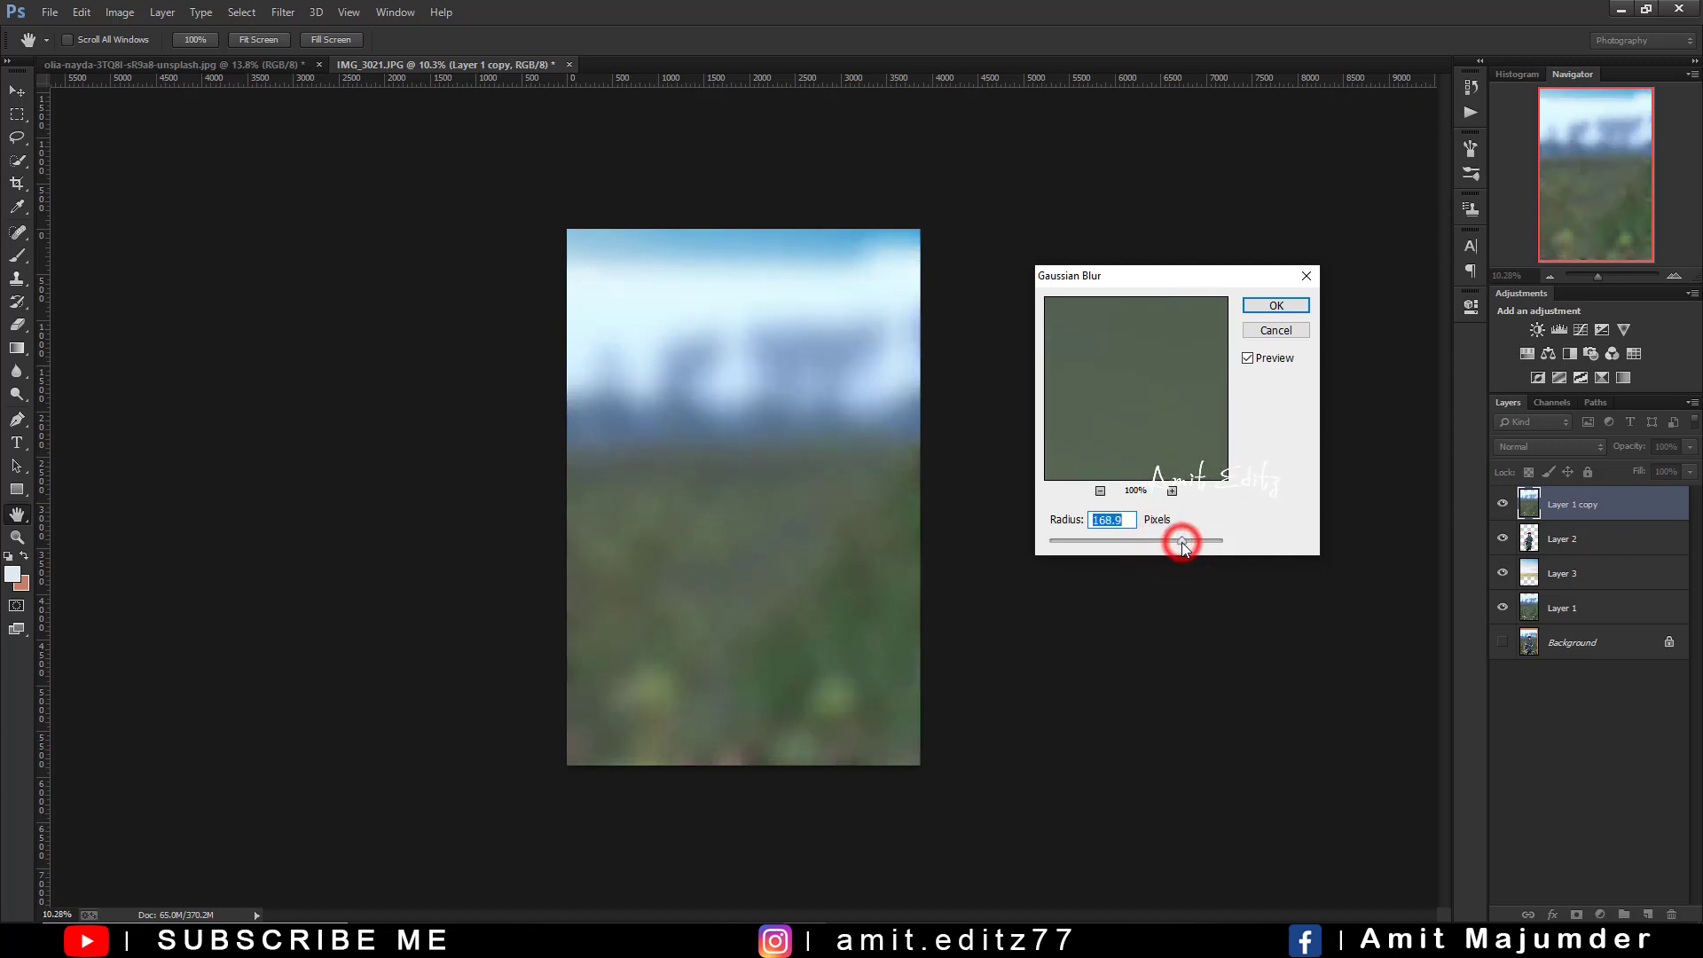
pyautogui.click(1270, 307)
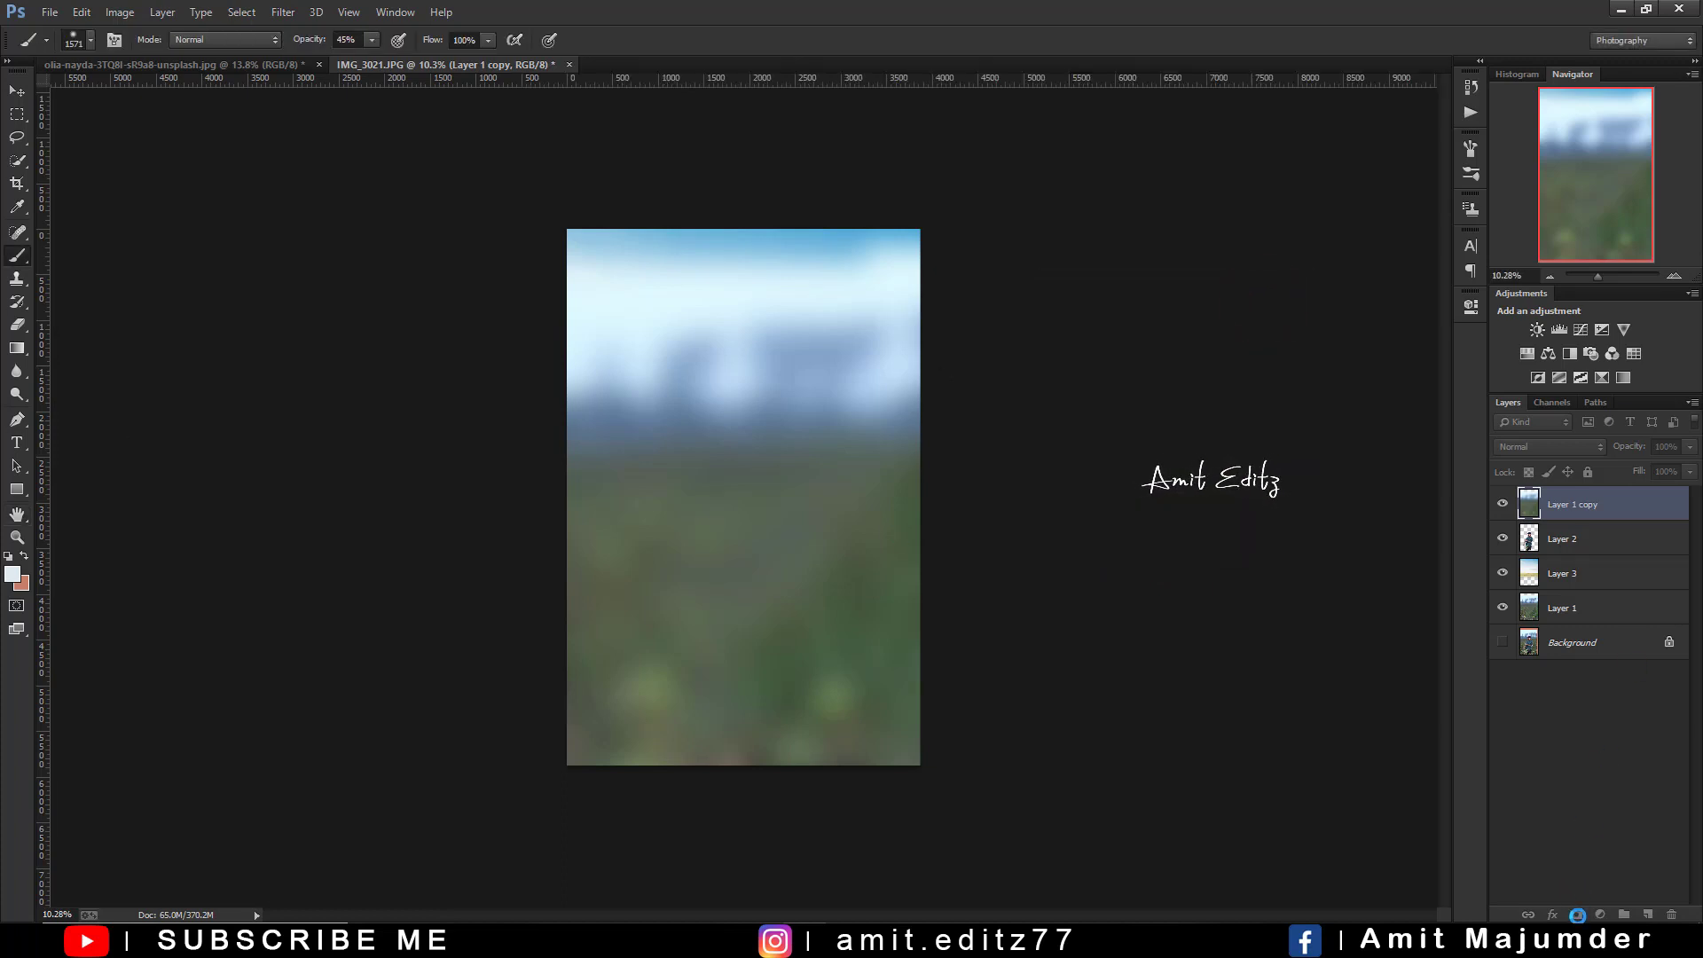
# Add a mask to Layer 1 copy and paint at 100% brush opacity to hide the blur over the sky
pyautogui.click(1578, 914)
pyautogui.press('d')
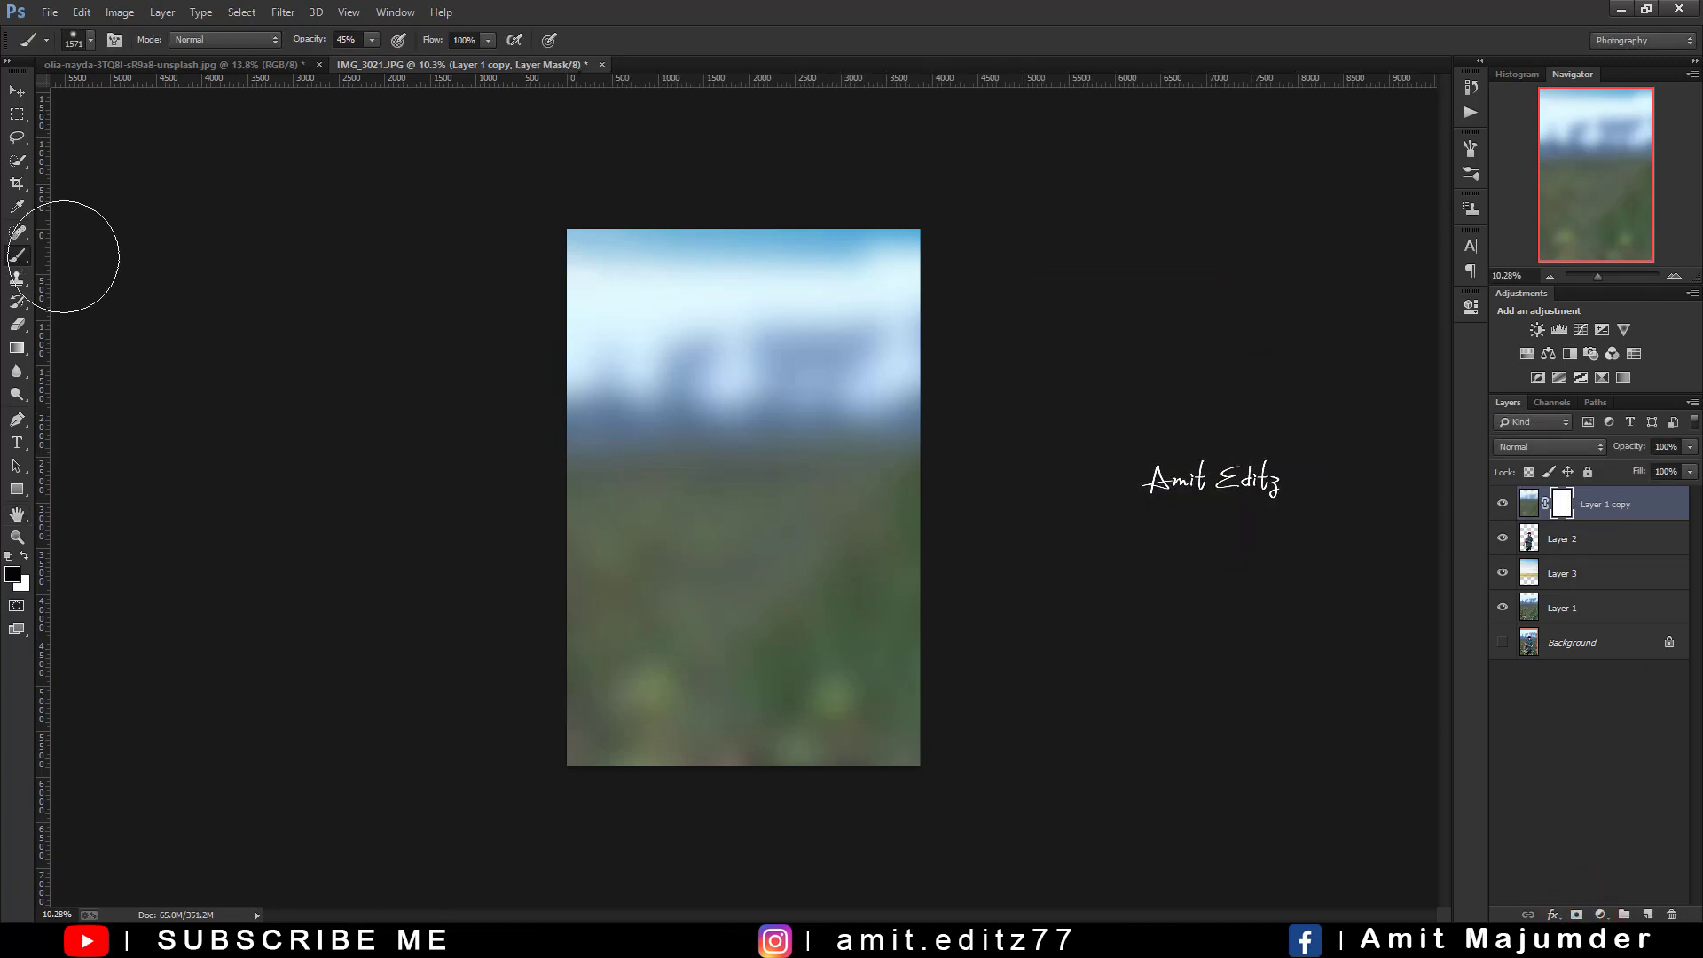
pyautogui.click(513, 259)
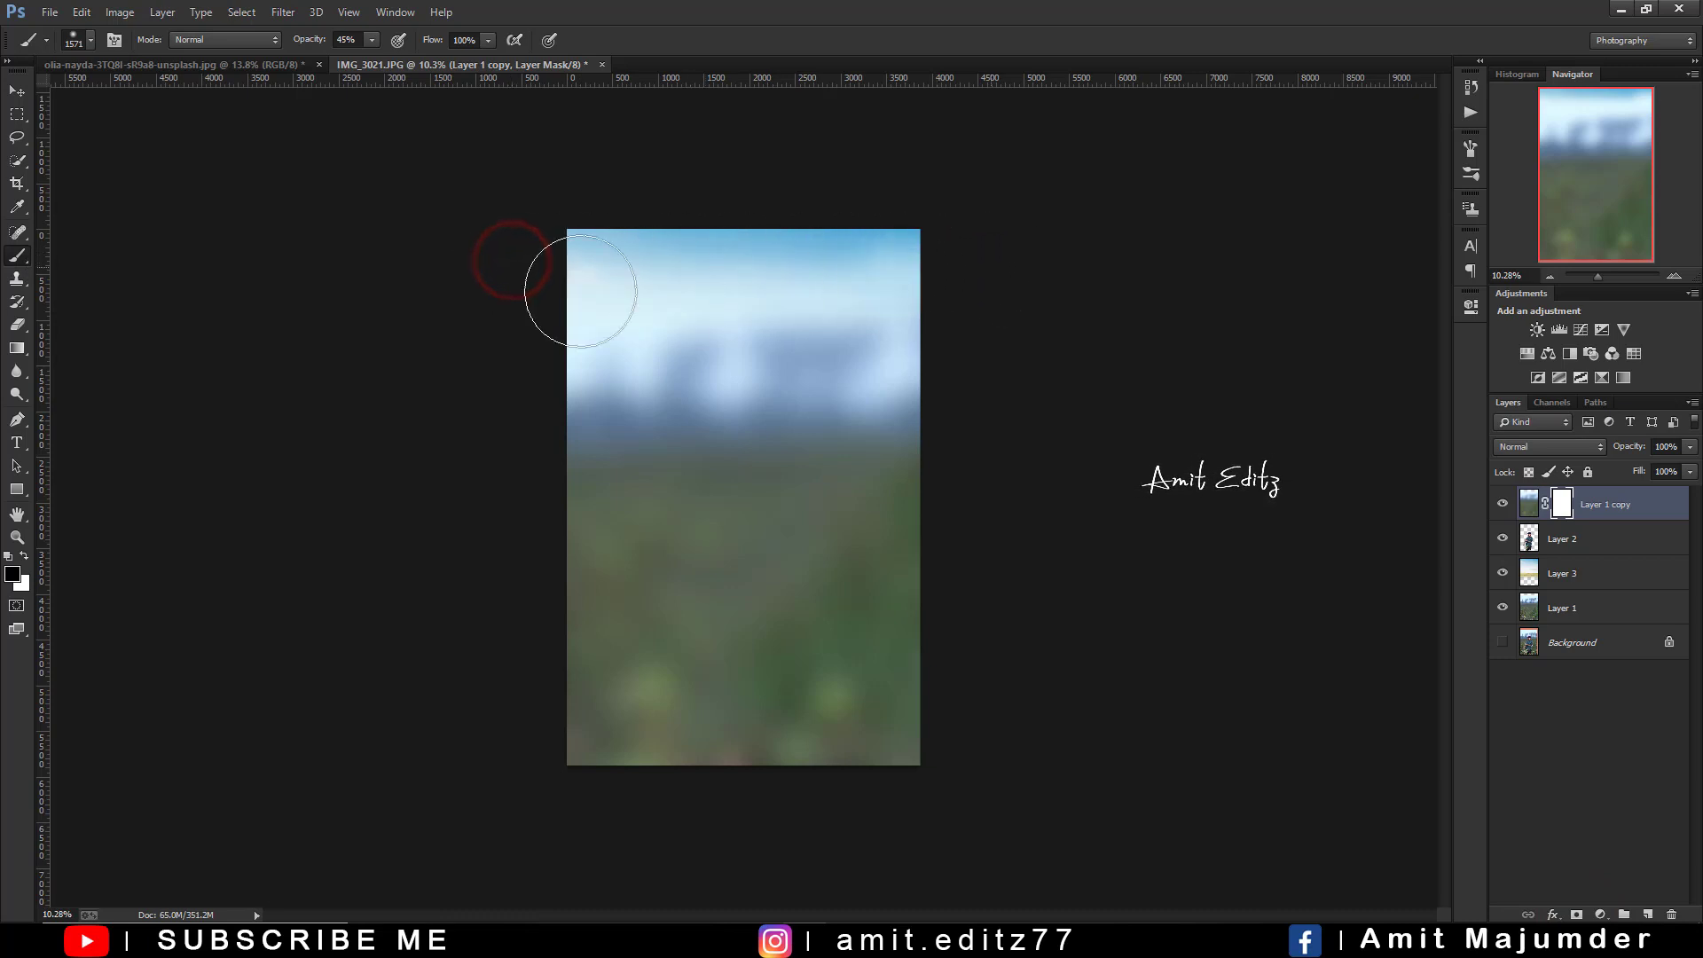
pyautogui.click(347, 40)
pyautogui.write('100')
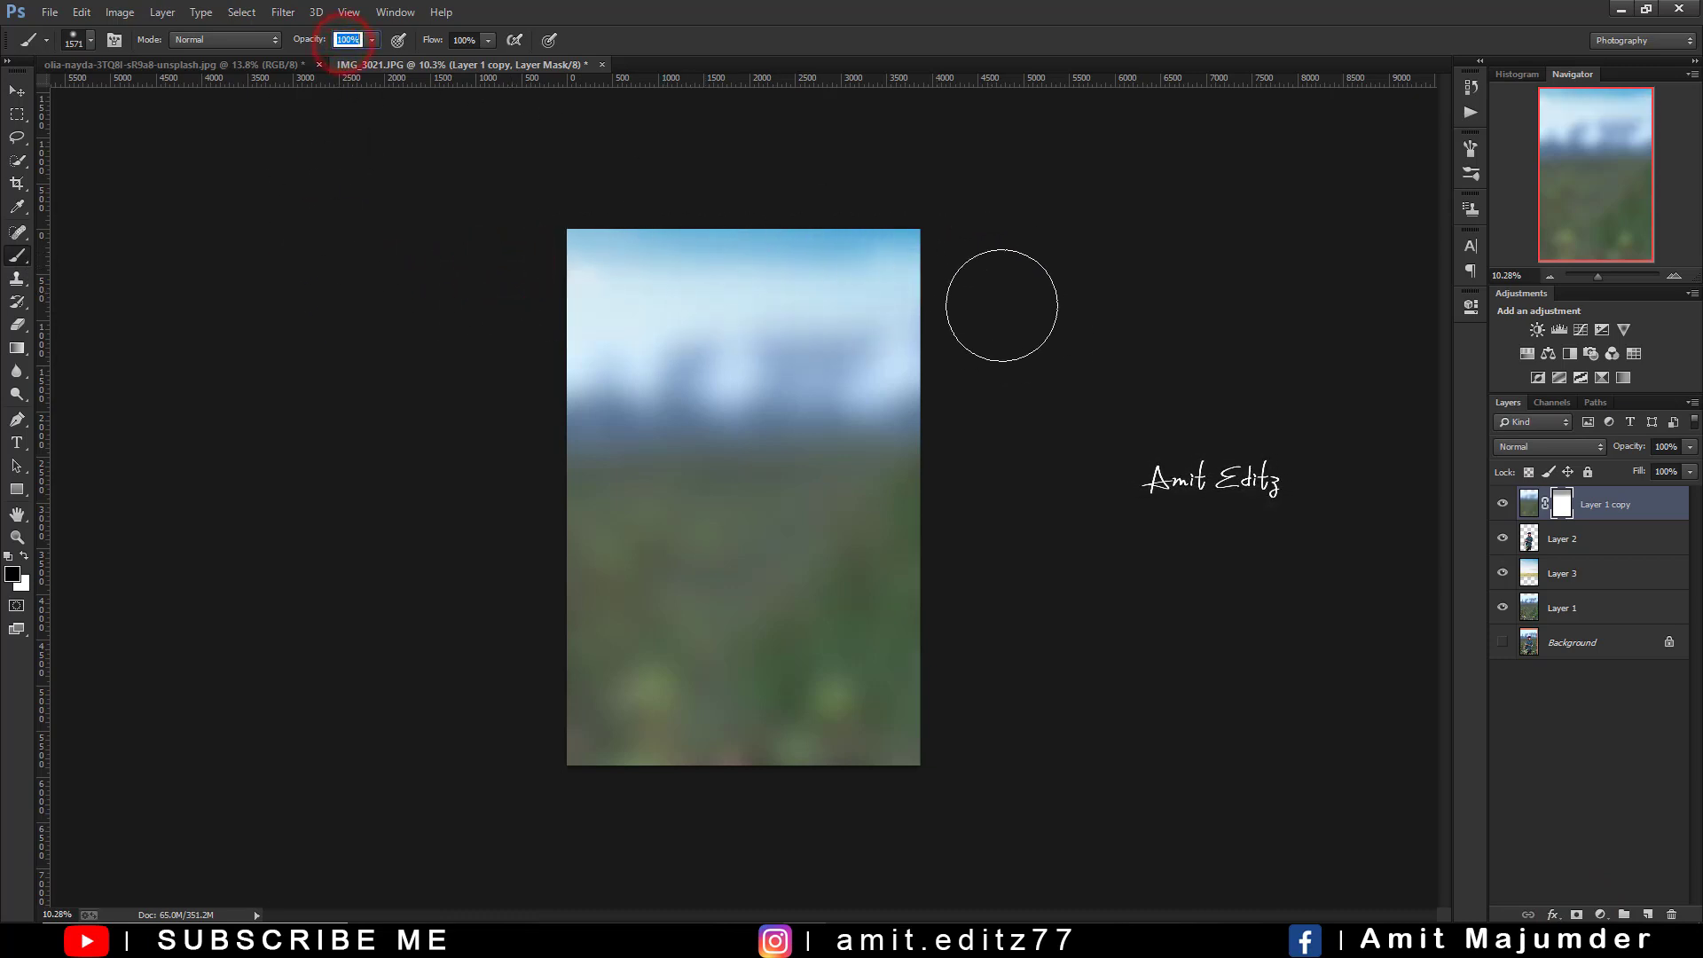
pyautogui.moveTo(969, 270)
pyautogui.mouseDown()
pyautogui.moveTo(192, 283)
pyautogui.moveTo(901, 236)
pyautogui.moveTo(407, 308)
pyautogui.moveTo(883, 354)
pyautogui.moveTo(627, 381)
pyautogui.moveTo(828, 423)
pyautogui.moveTo(494, 417)
pyautogui.moveTo(887, 342)
pyautogui.mouseUp()
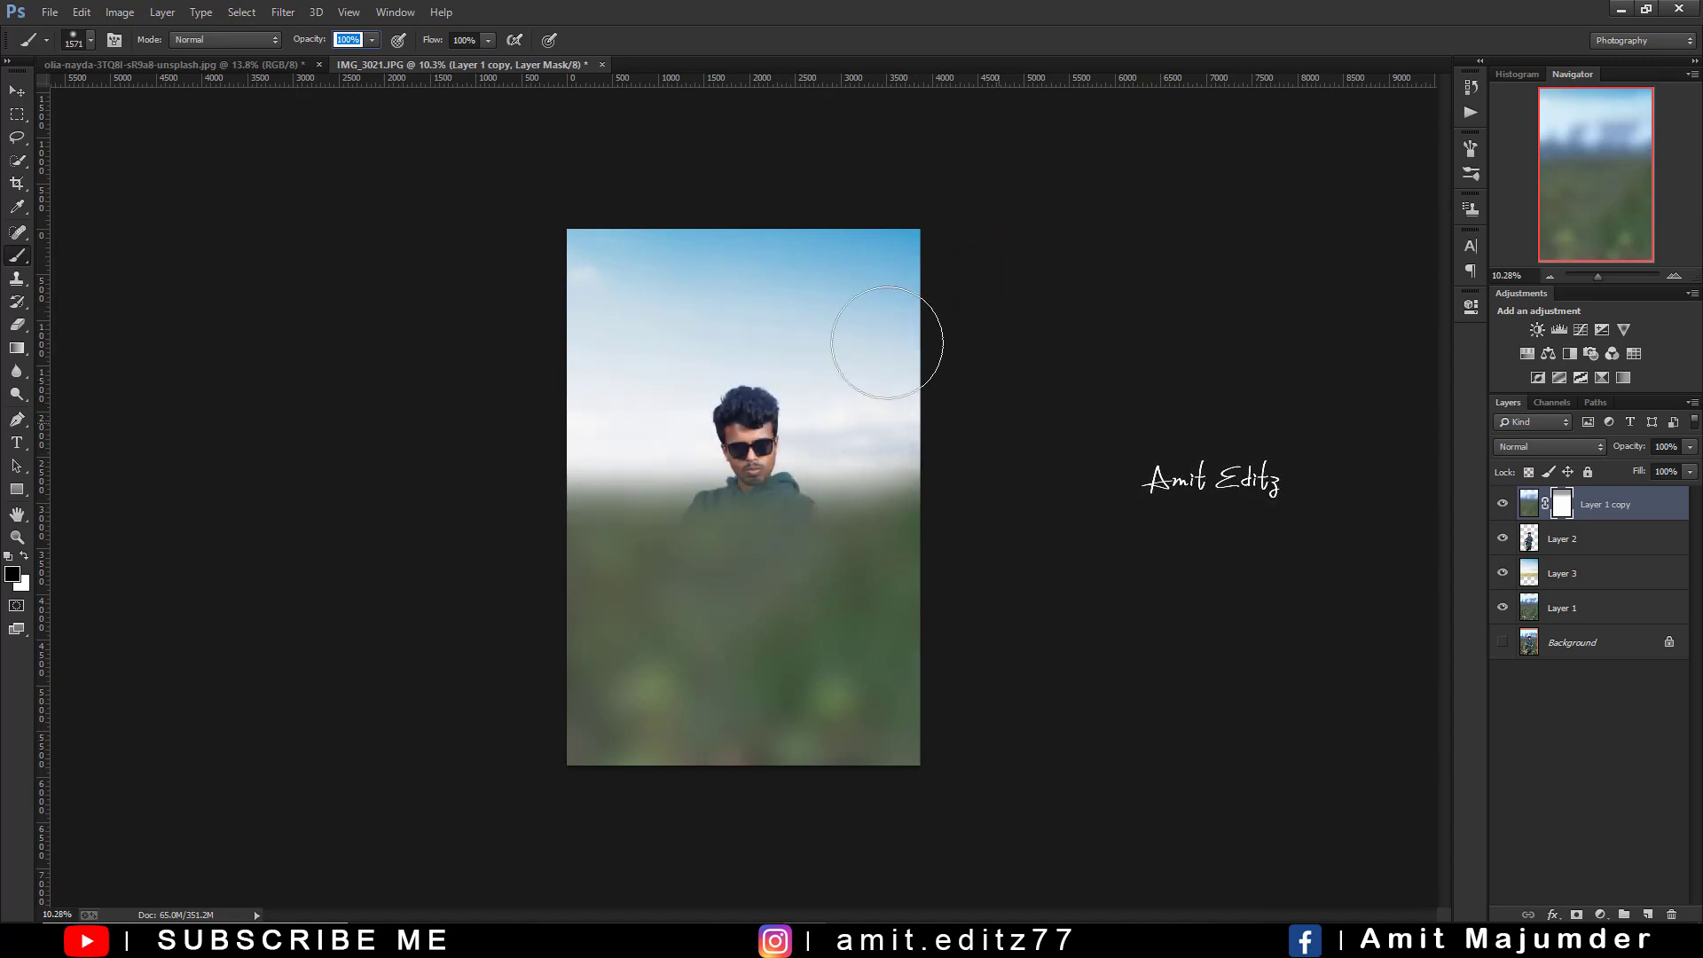
pyautogui.moveTo(517, 441)
pyautogui.mouseDown()
pyautogui.moveTo(855, 505)
pyautogui.moveTo(449, 506)
pyautogui.mouseUp()
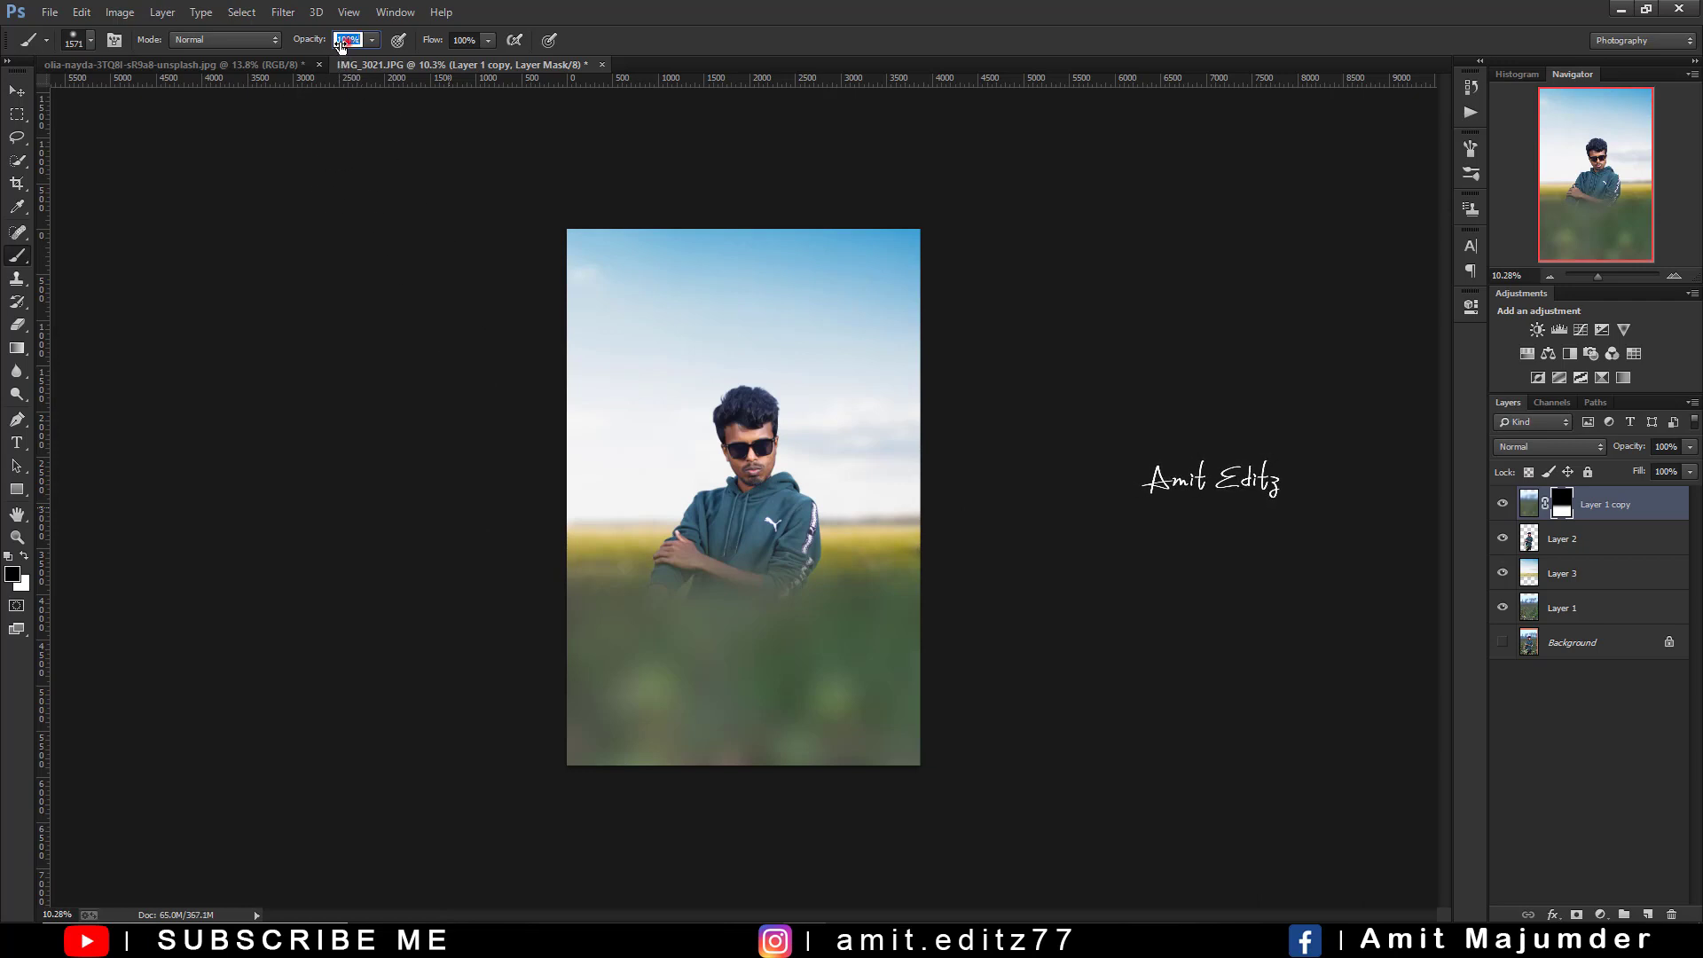
# Mask away the blur over the man's body, arm, forearm and hands
pyautogui.moveTo(712, 529); pyautogui.dragTo(736, 529)
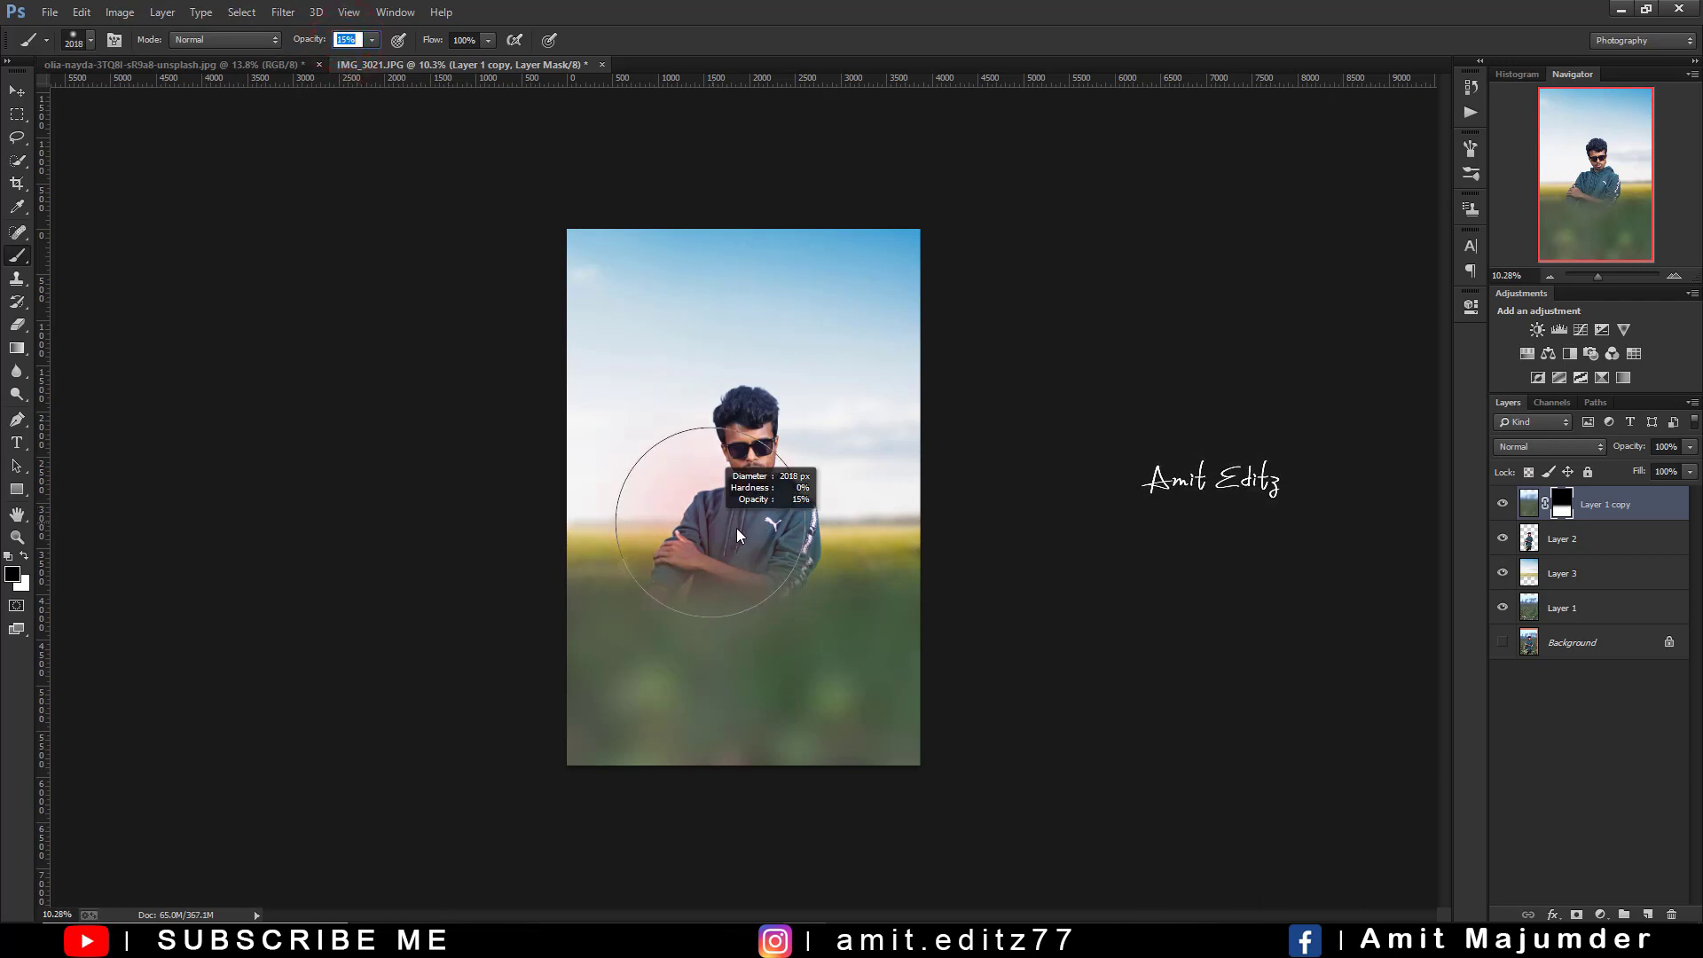
pyautogui.moveTo(627, 571); pyautogui.dragTo(988, 645)
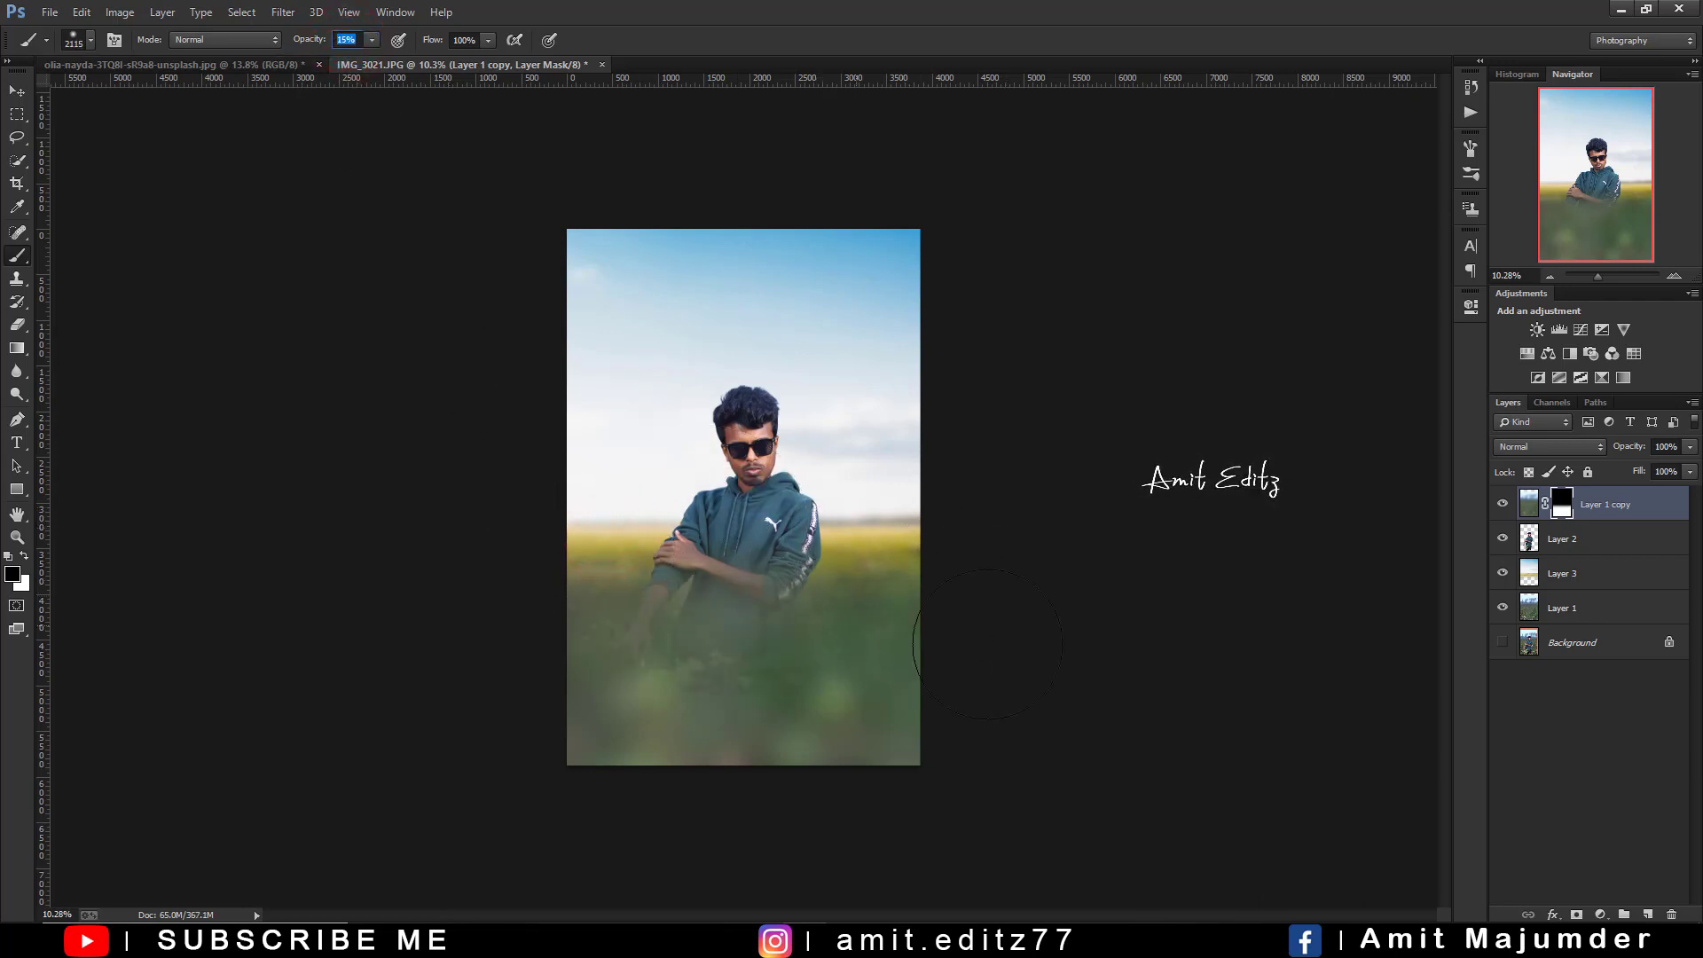
pyautogui.hotkey('ctrl', '+')
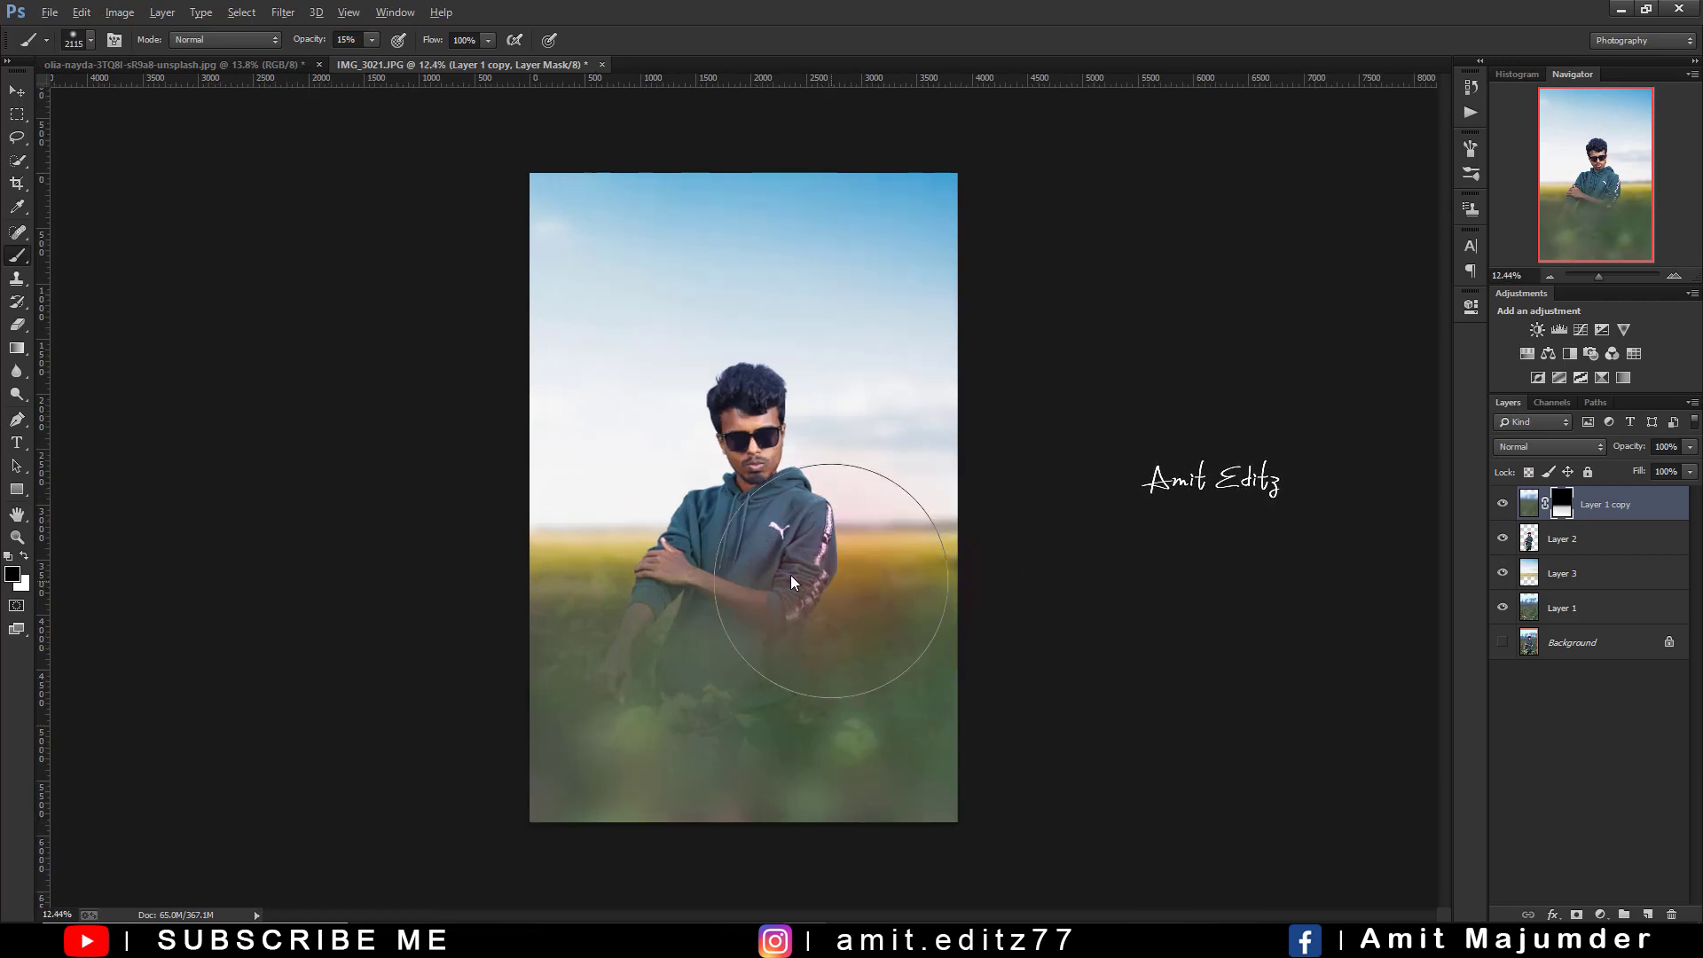
pyautogui.moveTo(632, 575); pyautogui.dragTo(610, 573)
pyautogui.moveTo(799, 629); pyautogui.dragTo(1088, 667)
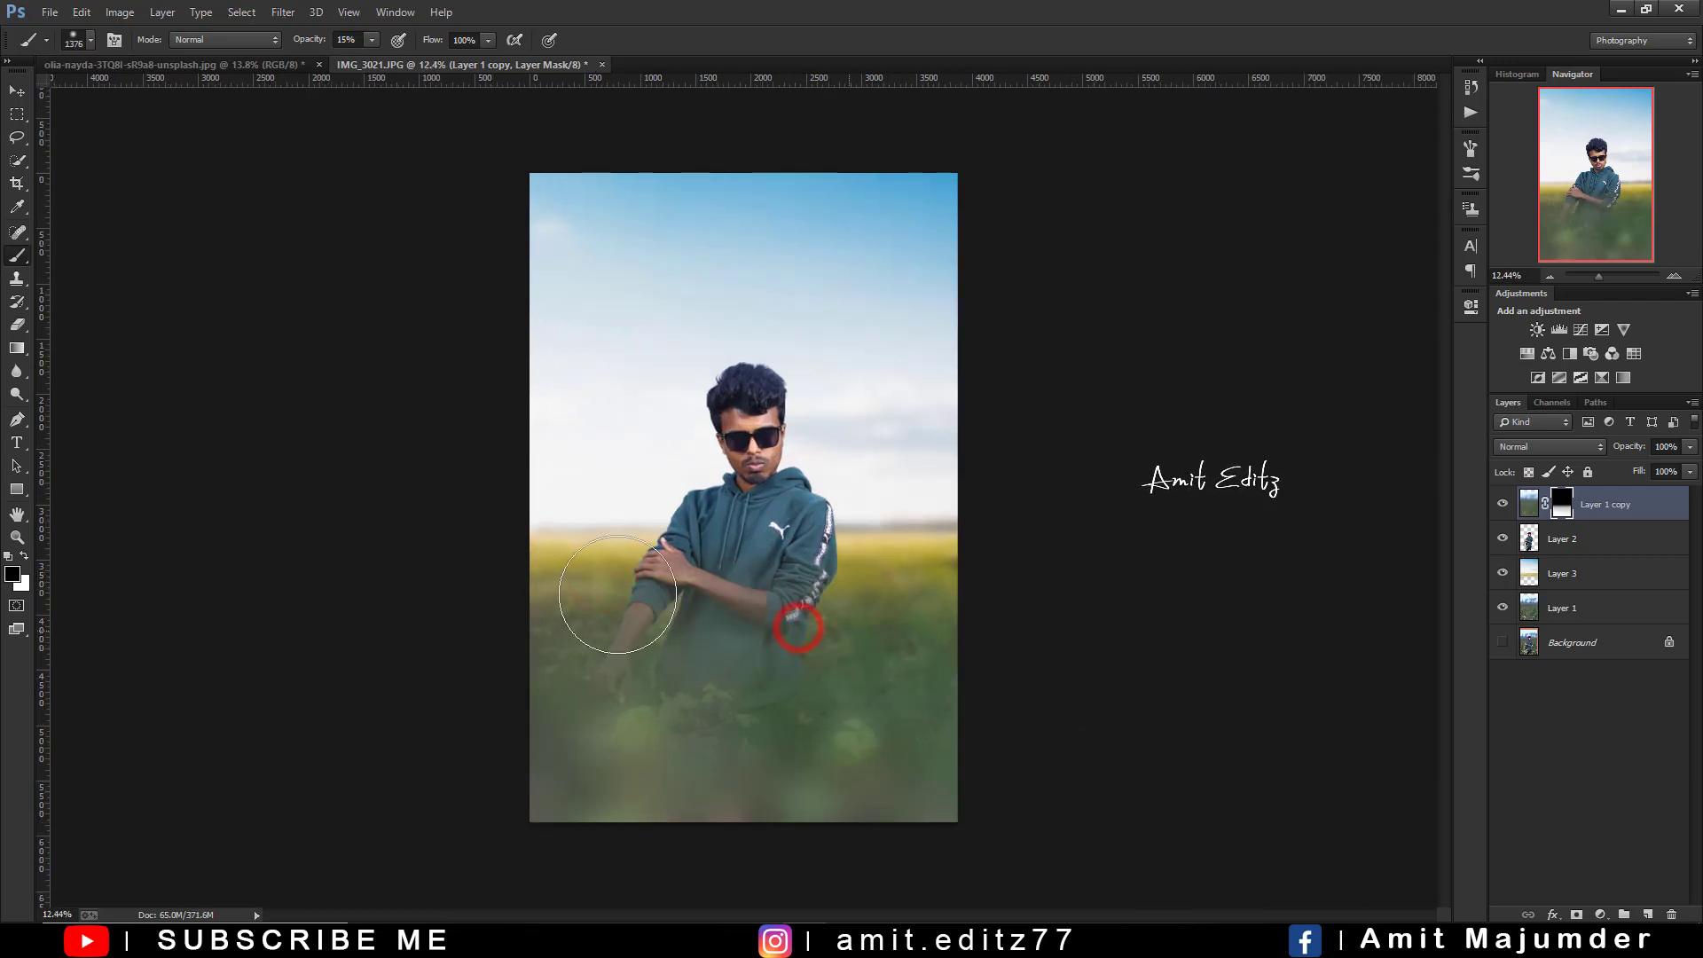
pyautogui.moveTo(871, 487)
pyautogui.mouseDown()
pyautogui.moveTo(867, 646)
pyautogui.moveTo(579, 594)
pyautogui.mouseUp()
pyautogui.click(597, 597)
pyautogui.click(570, 589)
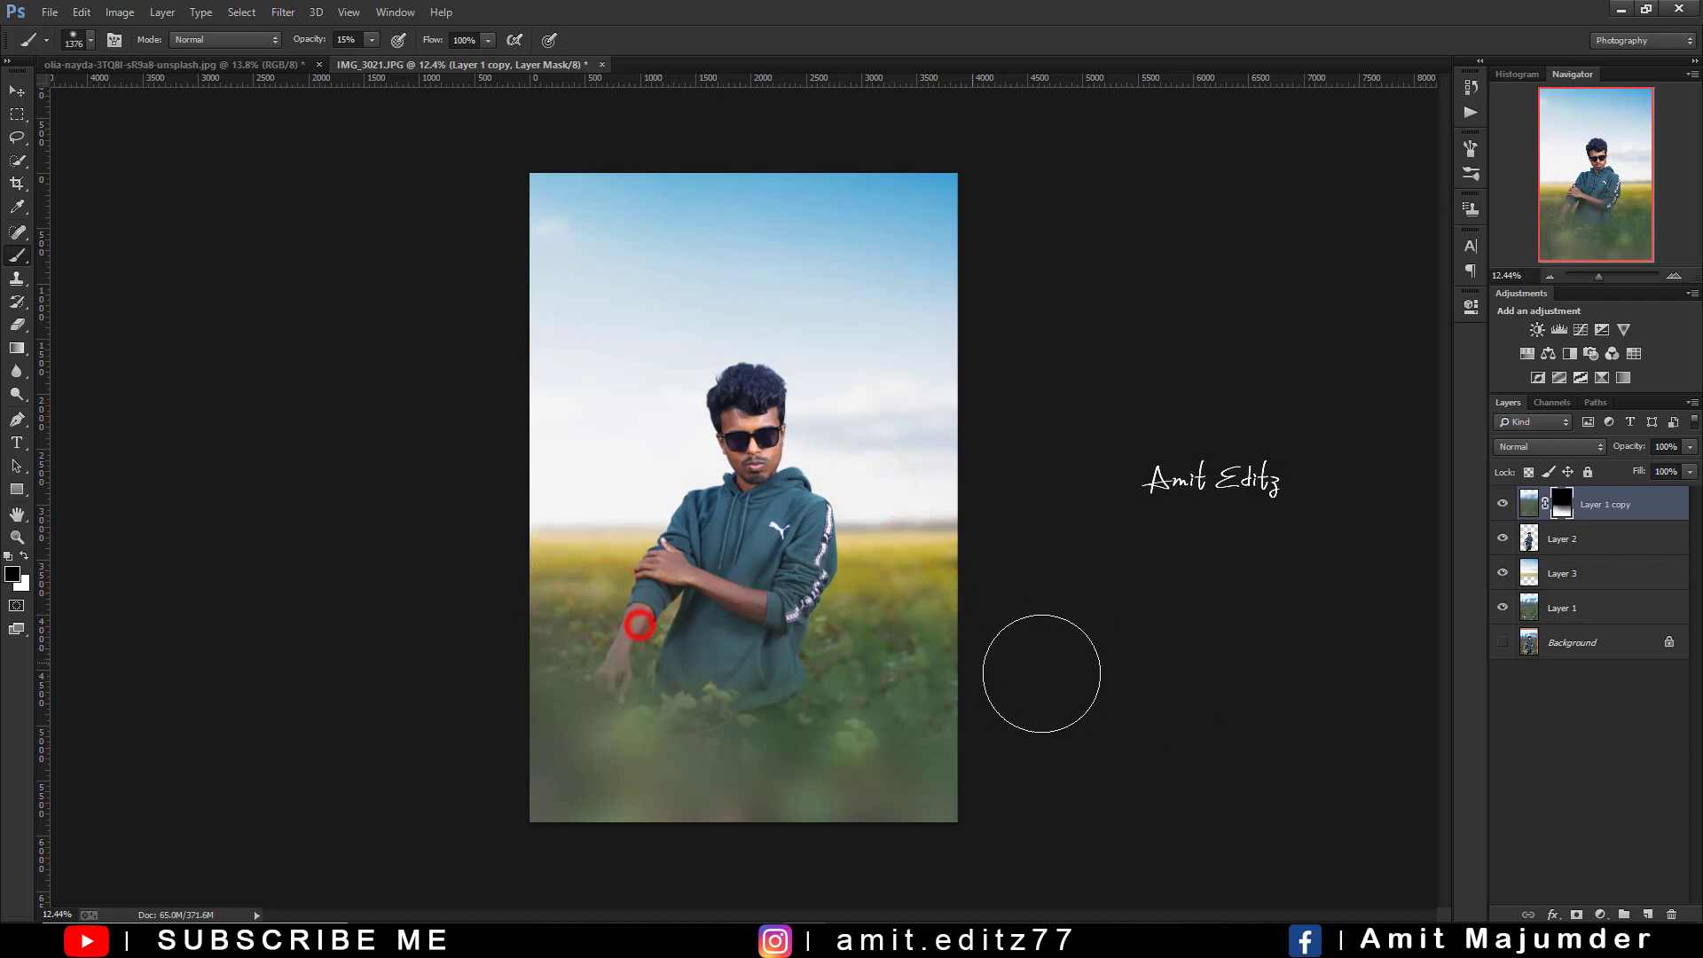
pyautogui.click(639, 621)
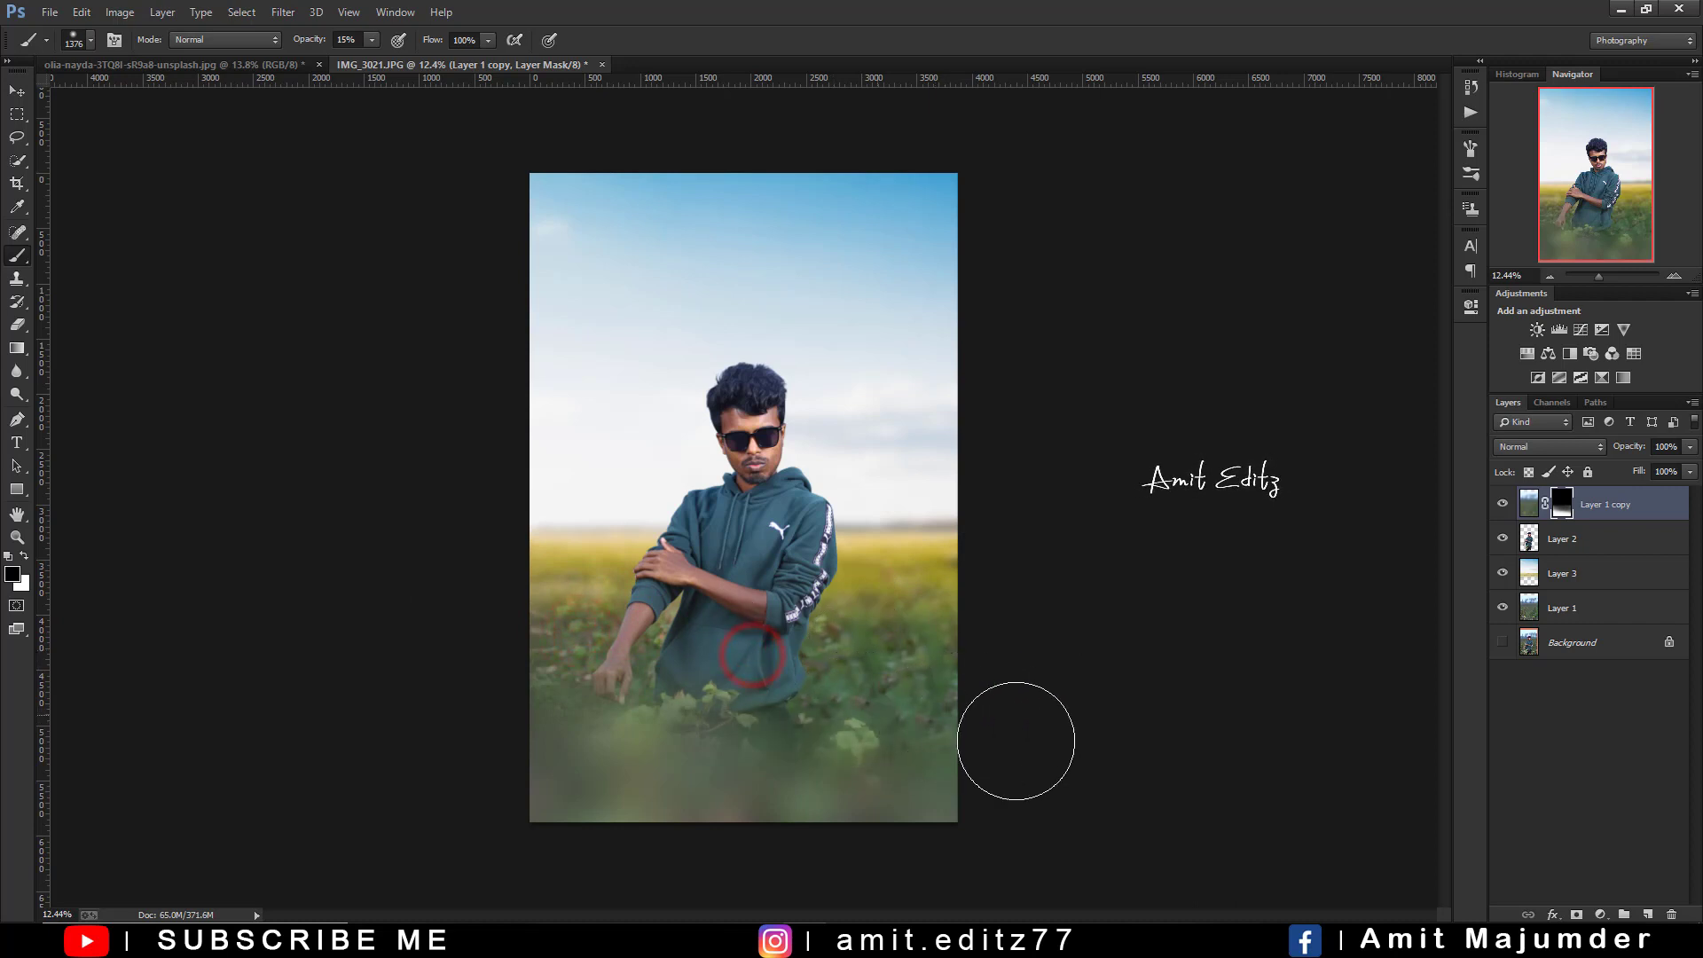
# Lightly unblur the left edge and lower foreground spots, then set the layer opacity to 86%
pyautogui.scroll(1, 612, 732)
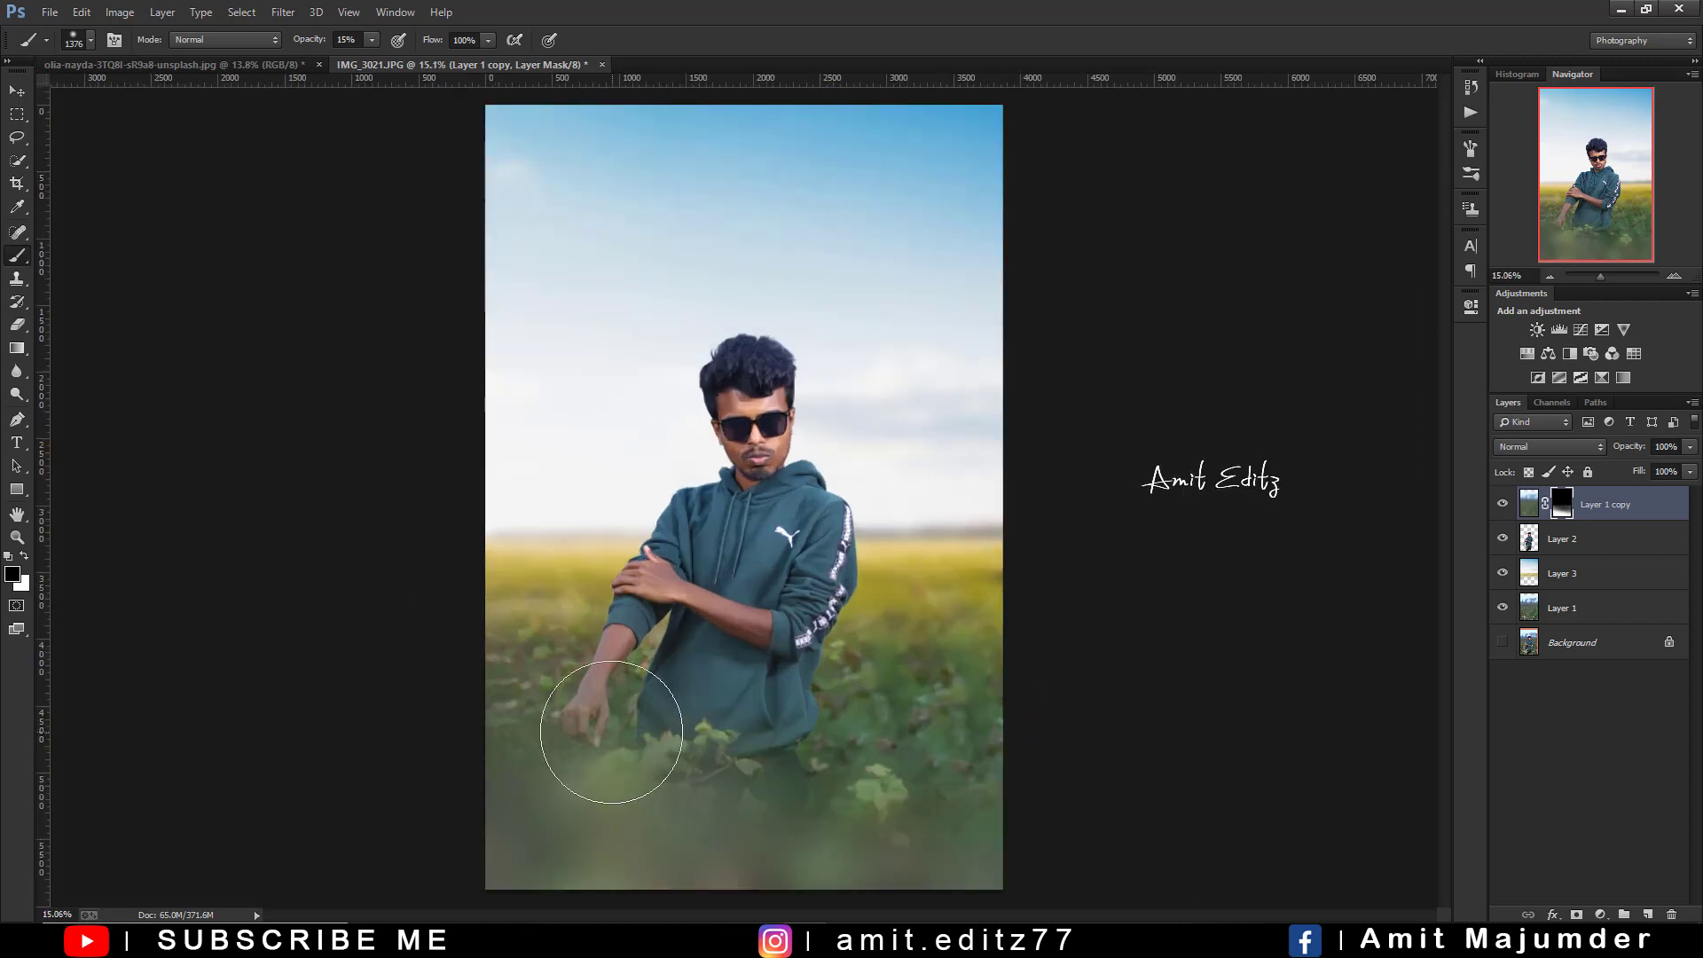
pyautogui.click(471, 696)
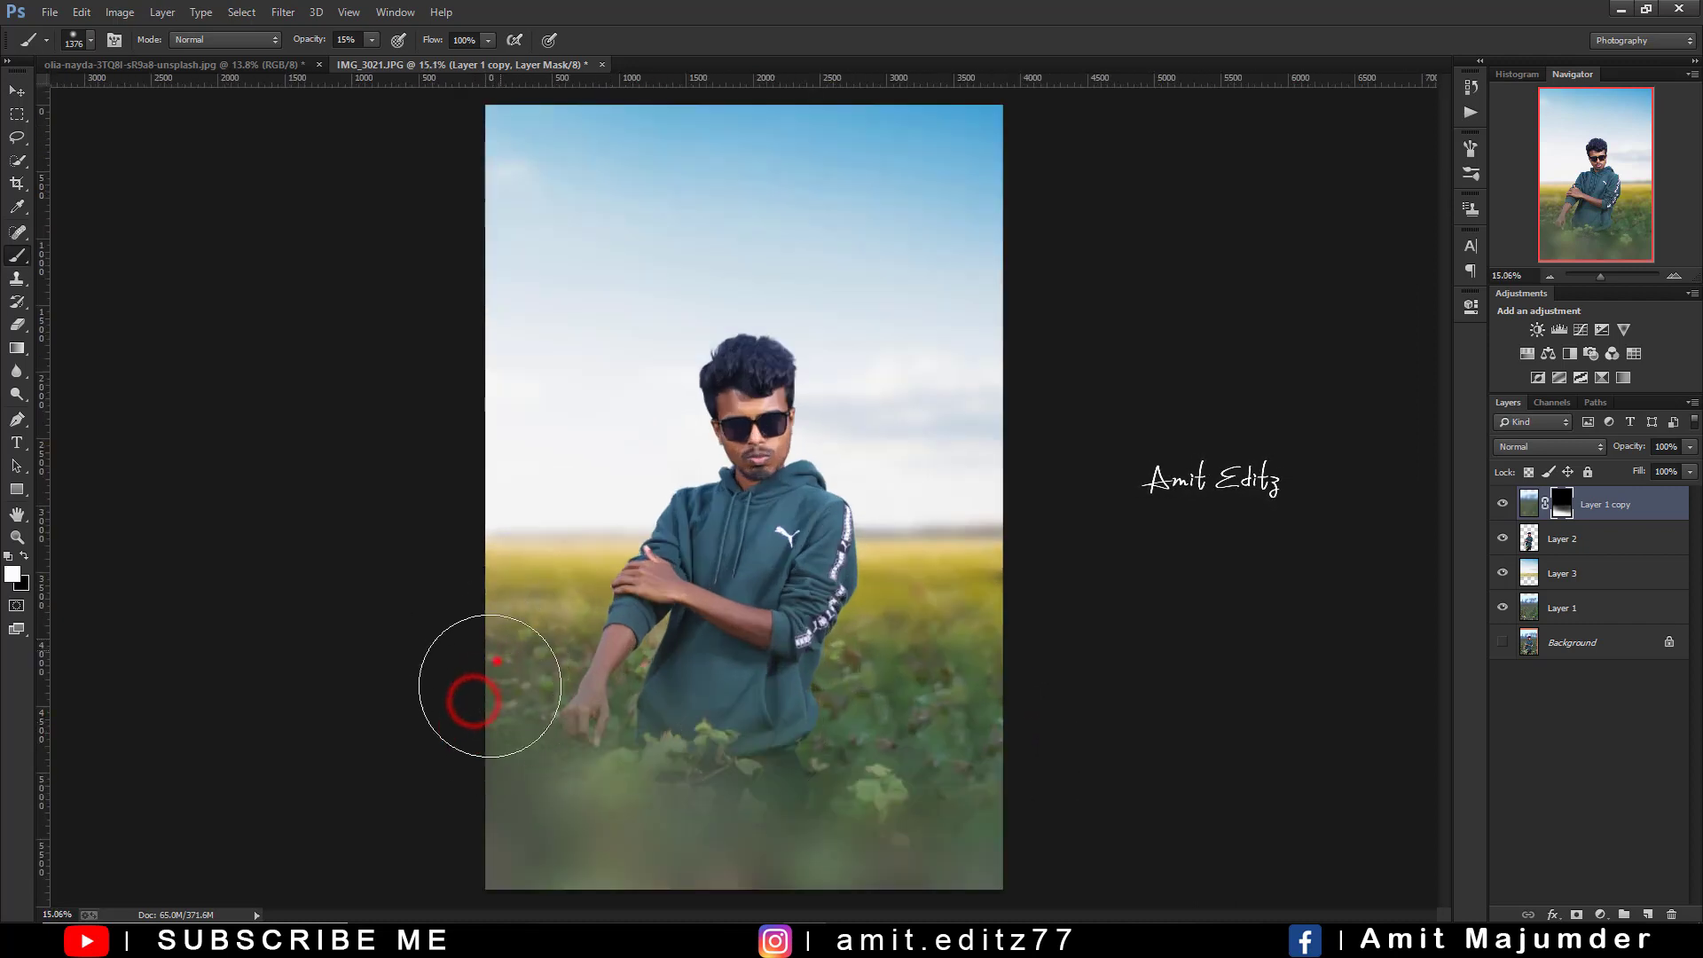
pyautogui.click(495, 664)
pyautogui.click(486, 600)
pyautogui.click(592, 743)
pyautogui.click(928, 821)
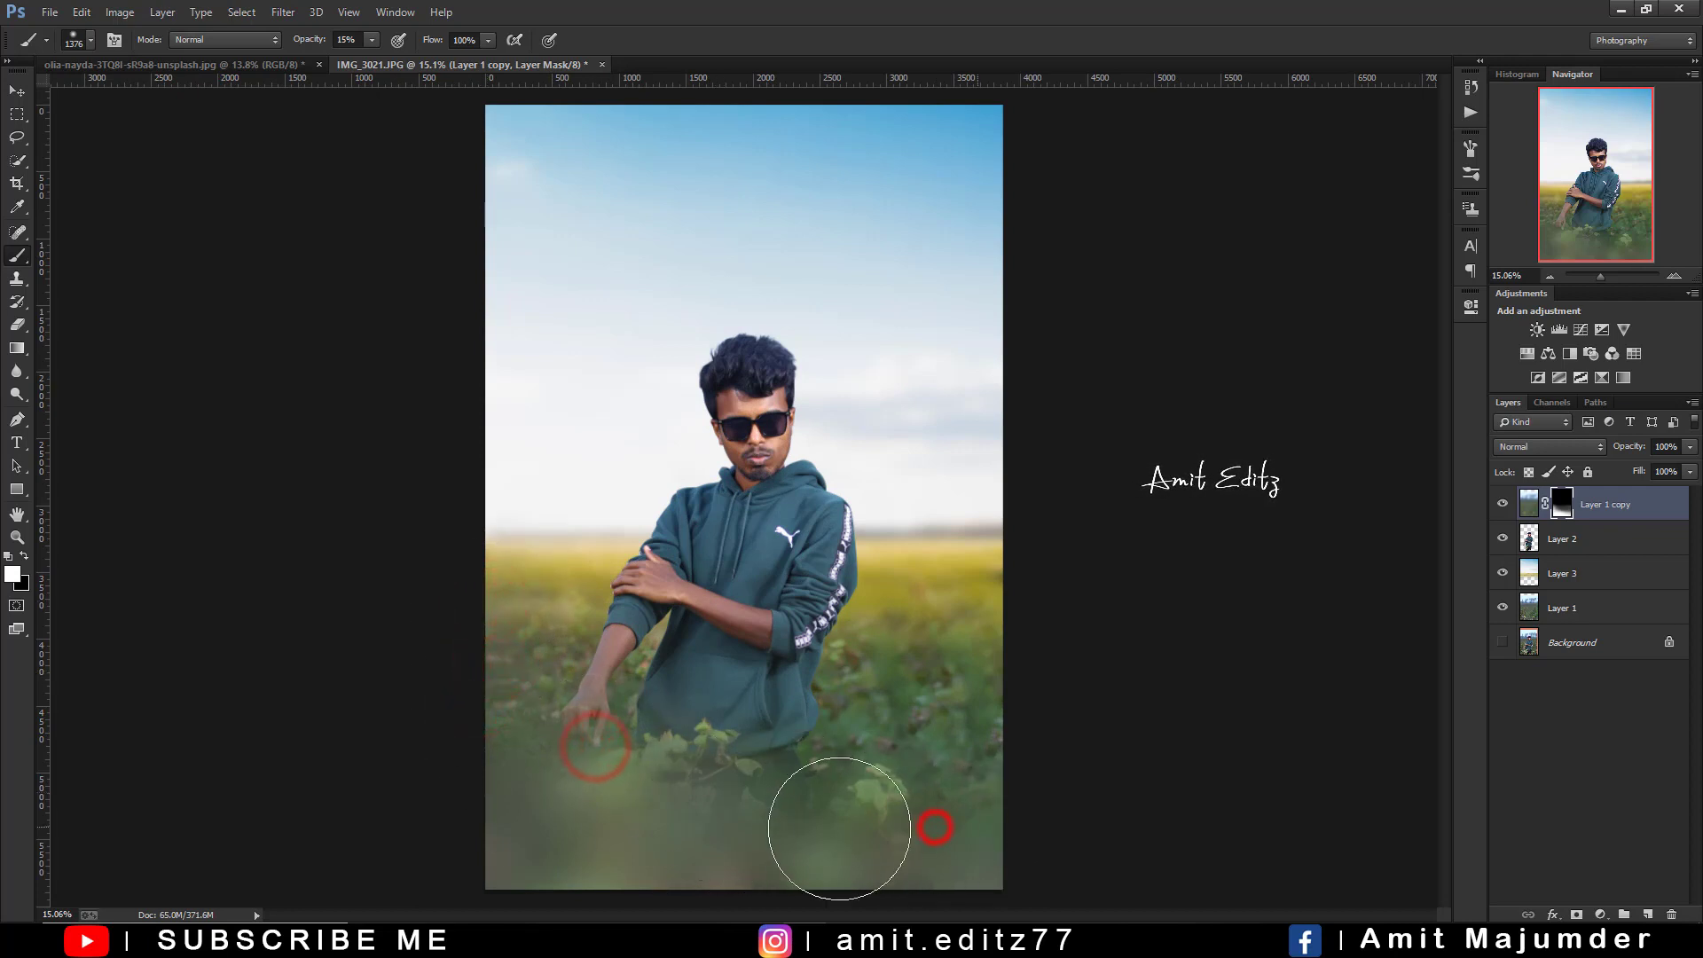
pyautogui.click(1034, 806)
pyautogui.click(780, 840)
pyautogui.scroll(-1, 887, 735)
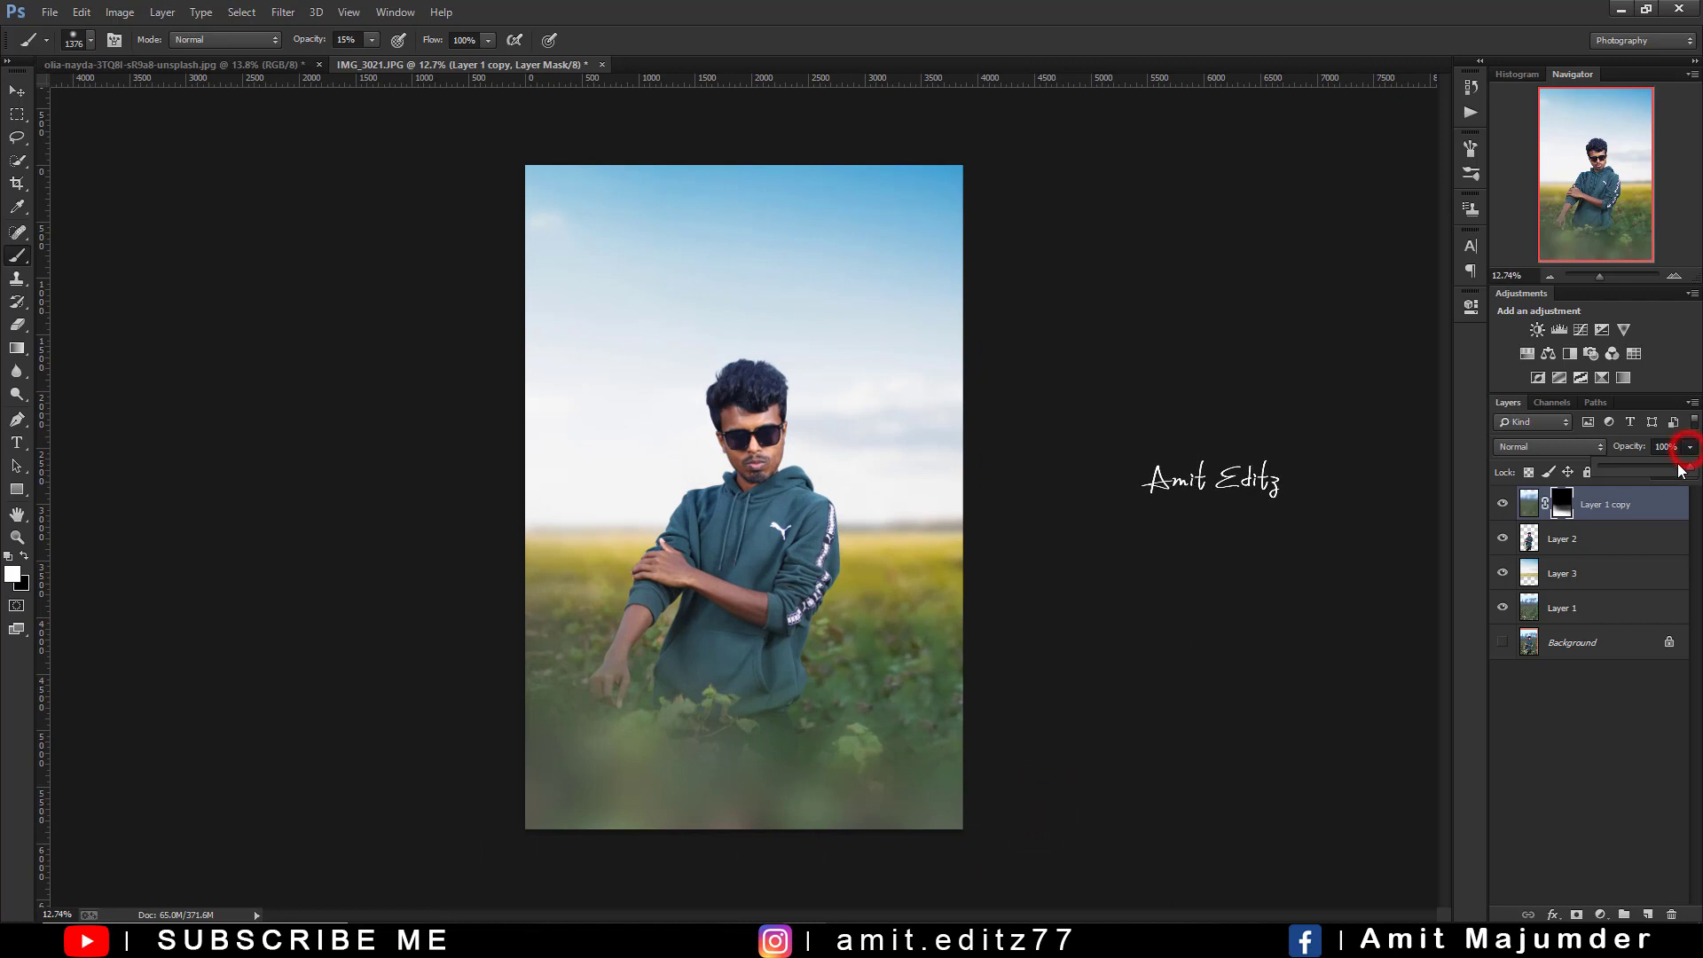
pyautogui.moveTo(1680, 471); pyautogui.dragTo(1680, 473)
# Select Layer 2, switch to the Smudge Tool and zoom in on the hair
pyautogui.click(1587, 545)
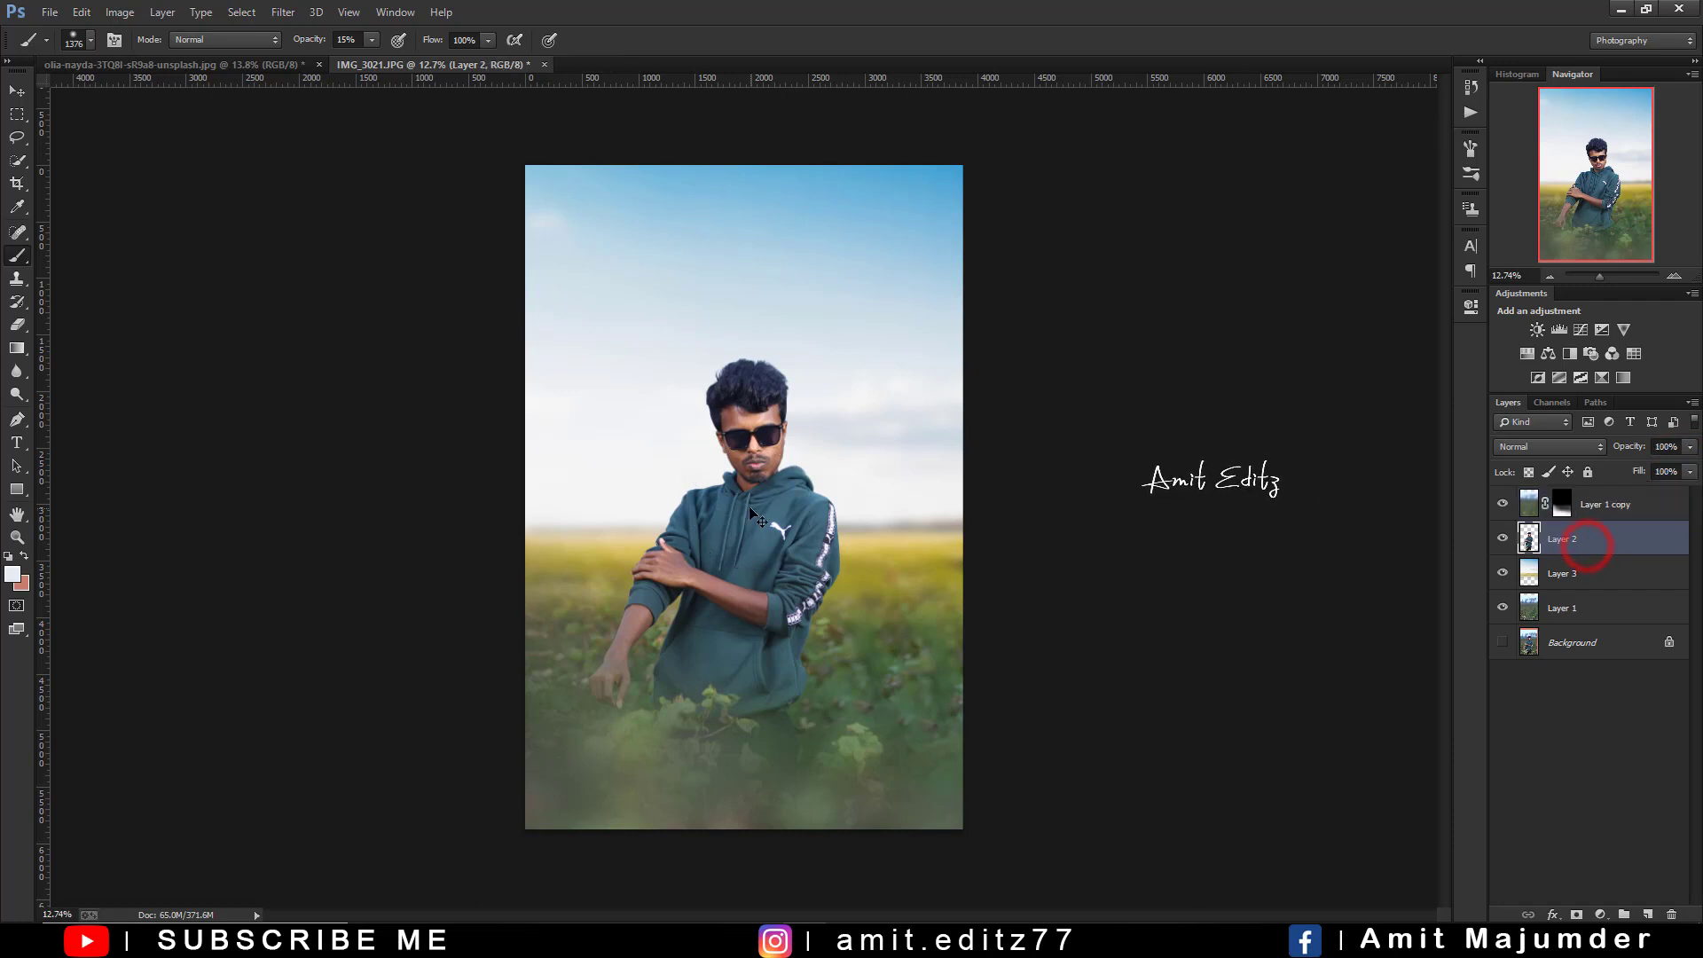
pyautogui.scroll(5, 746, 427)
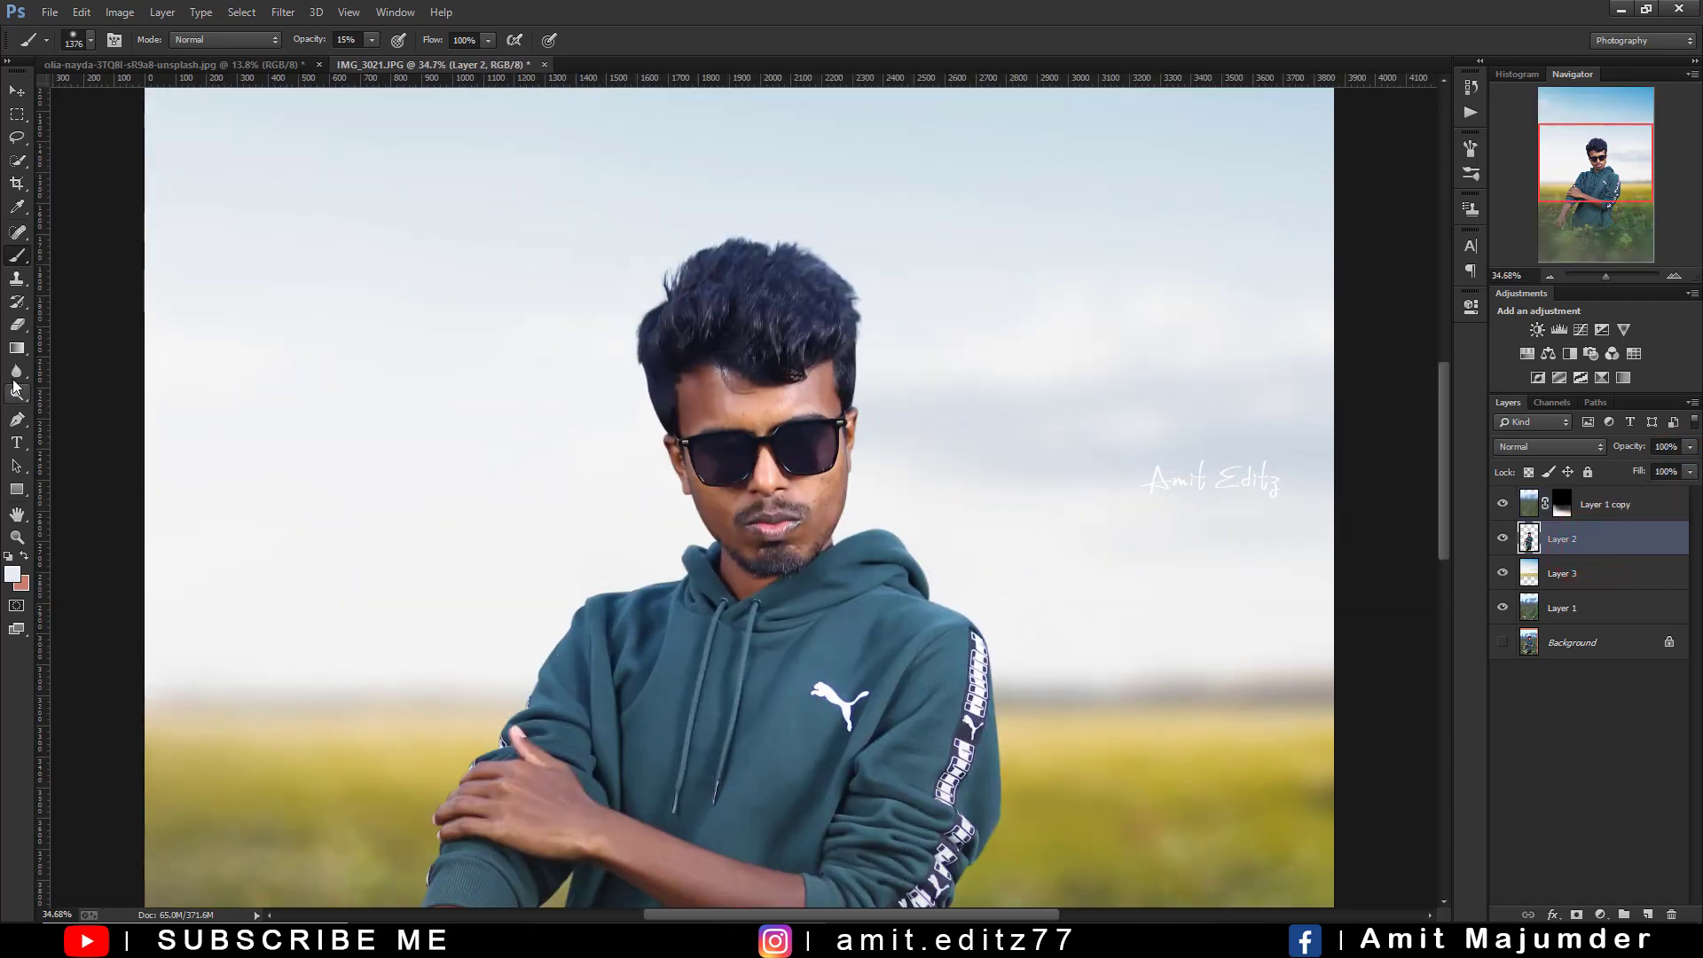
pyautogui.click(15, 378)
pyautogui.click(47, 404)
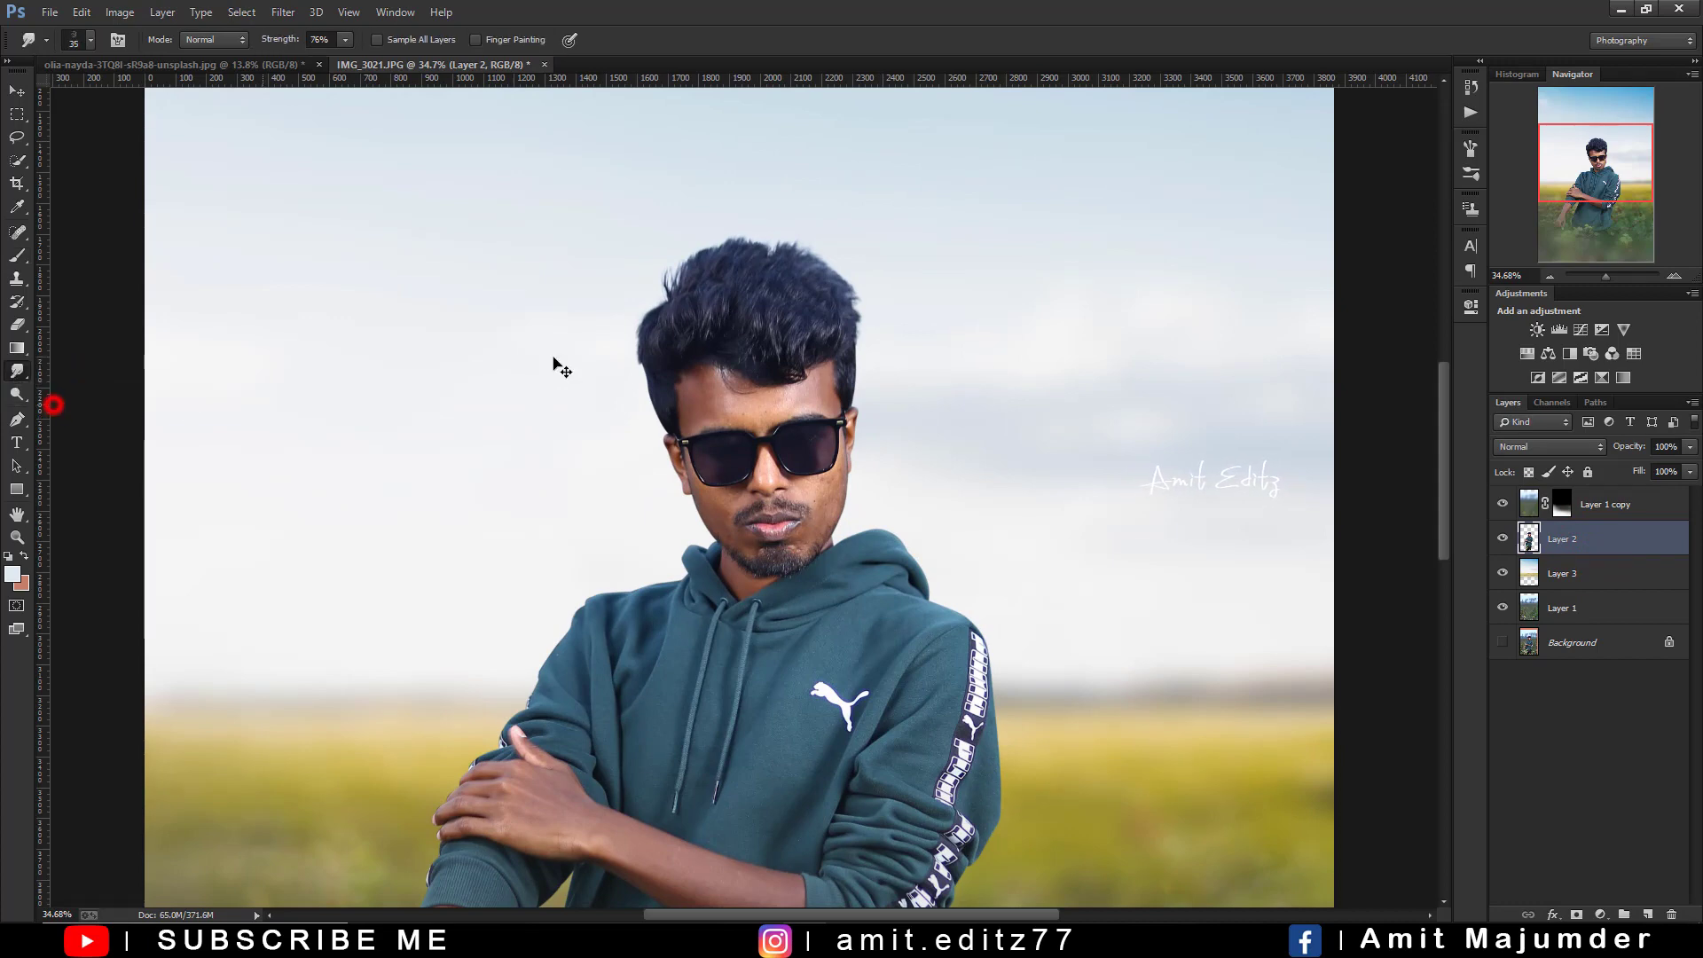
pyautogui.scroll(3, 744, 270)
pyautogui.scroll(2, 601, 561)
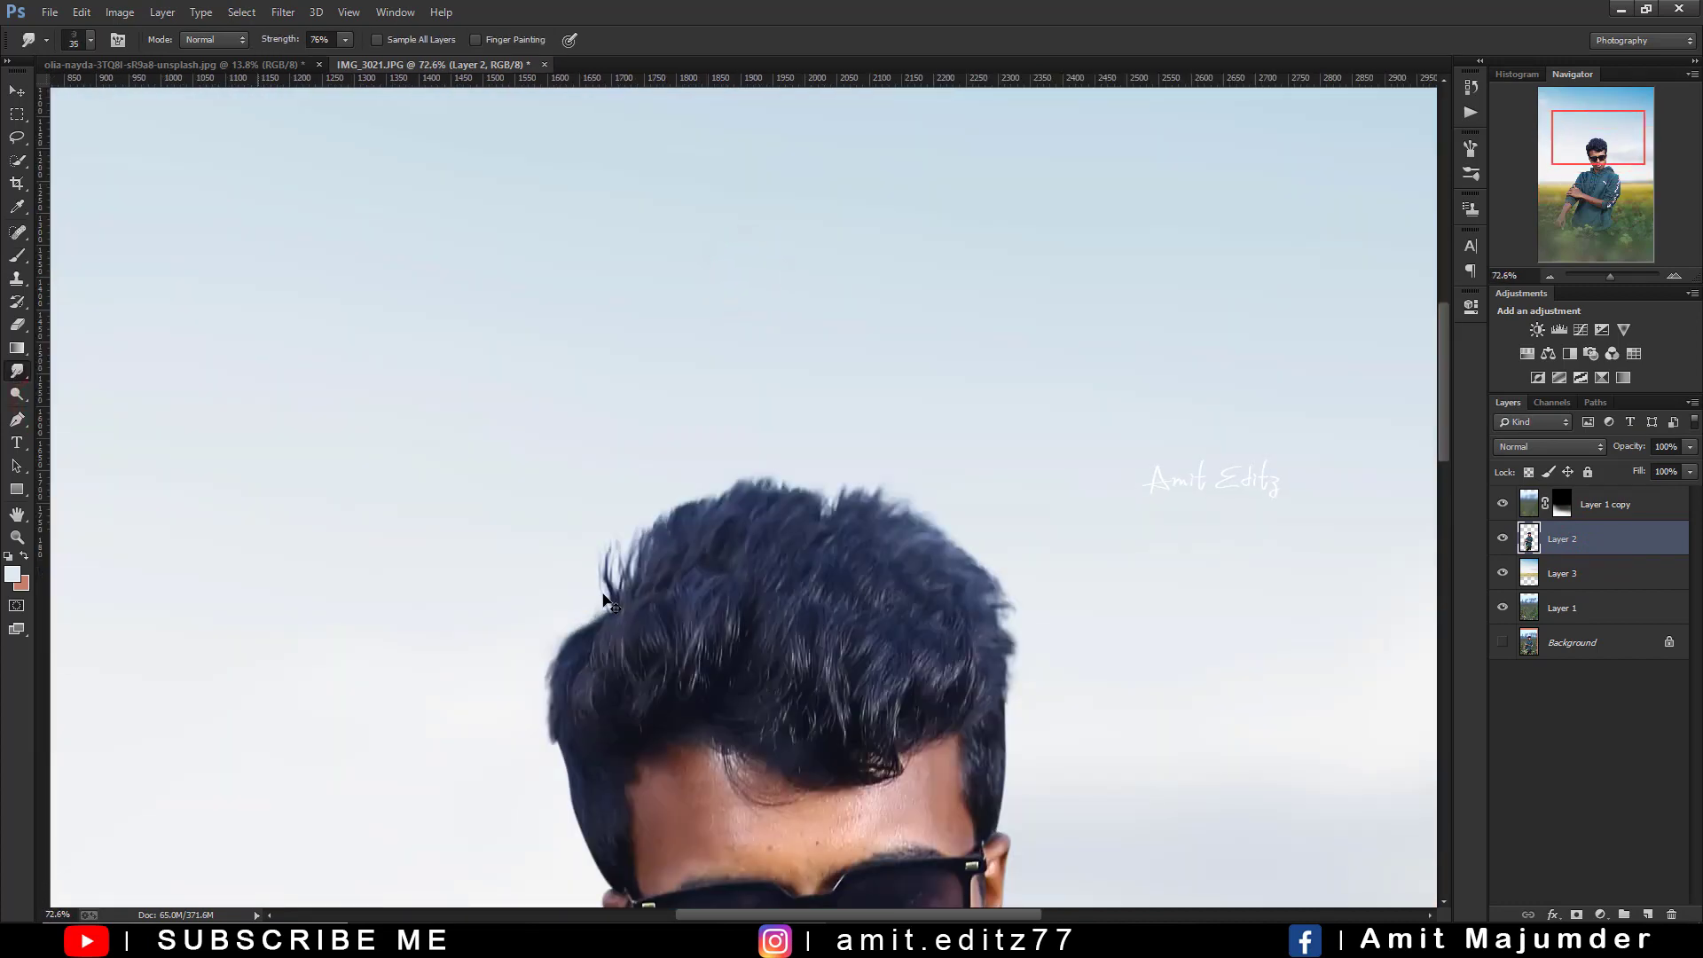
pyautogui.scroll(2, 610, 581)
pyautogui.scroll(1, 583, 644)
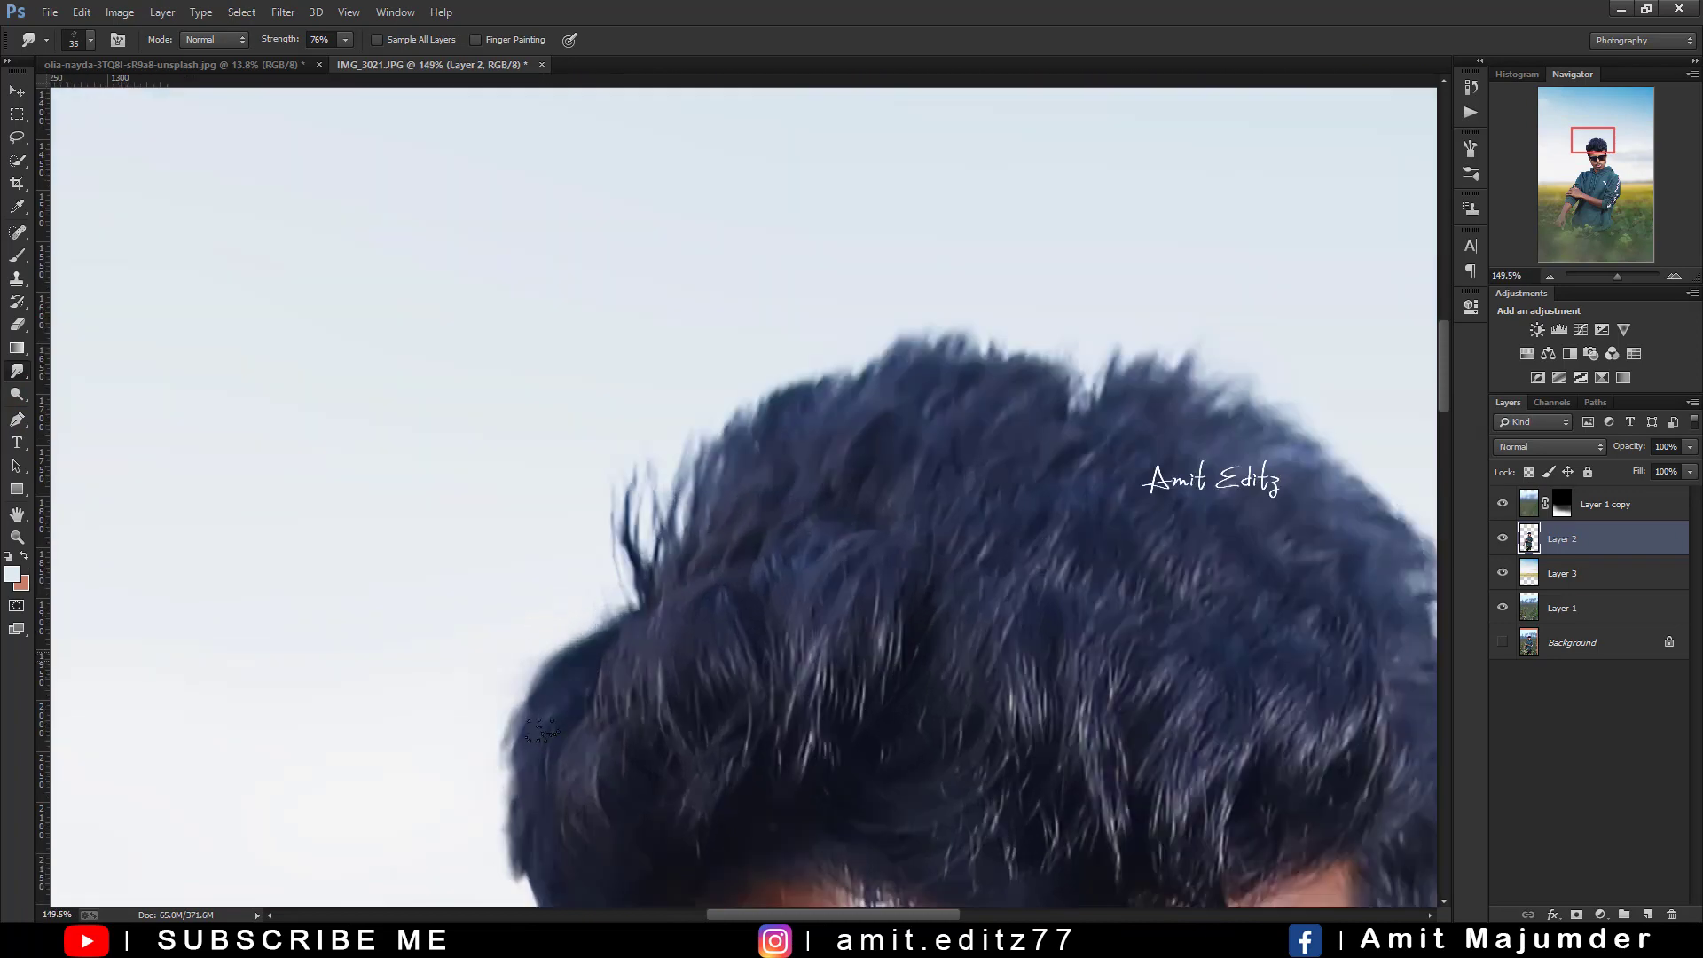
pyautogui.scroll(1, 510, 710)
# Smudge stray strands outward along the left, top and right hair edges at 44% strength
pyautogui.moveTo(544, 689)
pyautogui.mouseDown()
pyautogui.moveTo(527, 662)
pyautogui.moveTo(536, 533)
pyautogui.mouseUp()
pyautogui.moveTo(545, 634); pyautogui.dragTo(578, 705)
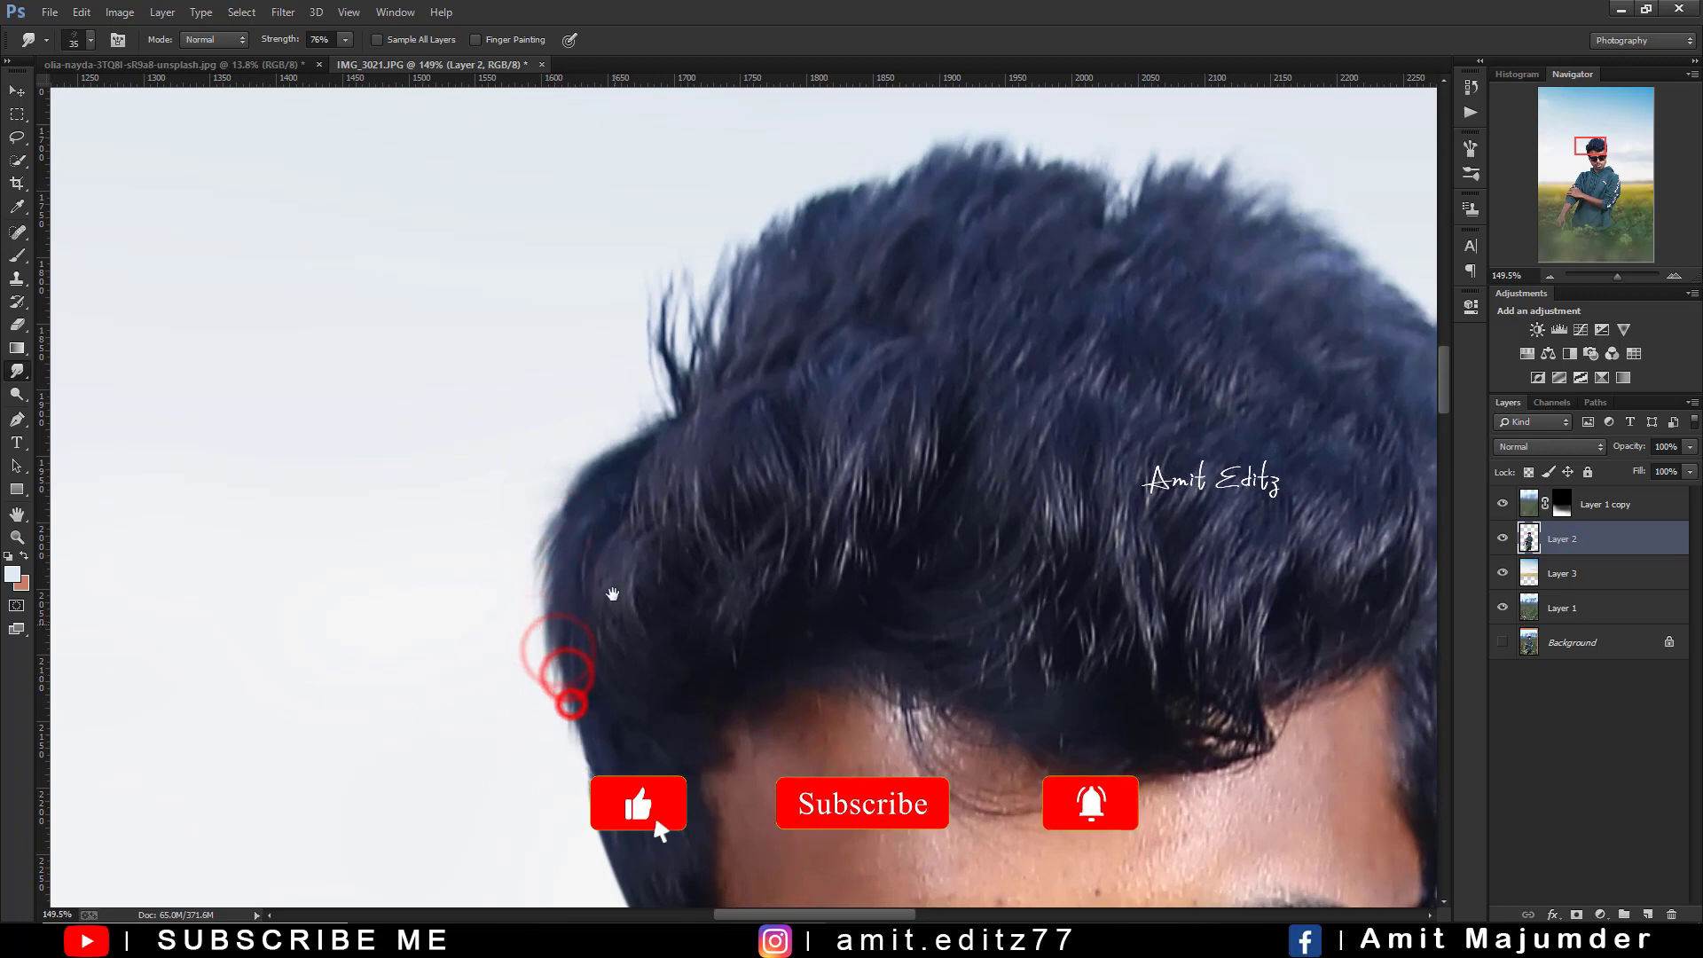
pyautogui.moveTo(568, 553); pyautogui.dragTo(575, 704)
pyautogui.moveTo(608, 586)
pyautogui.mouseDown()
pyautogui.moveTo(656, 581)
pyautogui.moveTo(590, 644)
pyautogui.mouseUp()
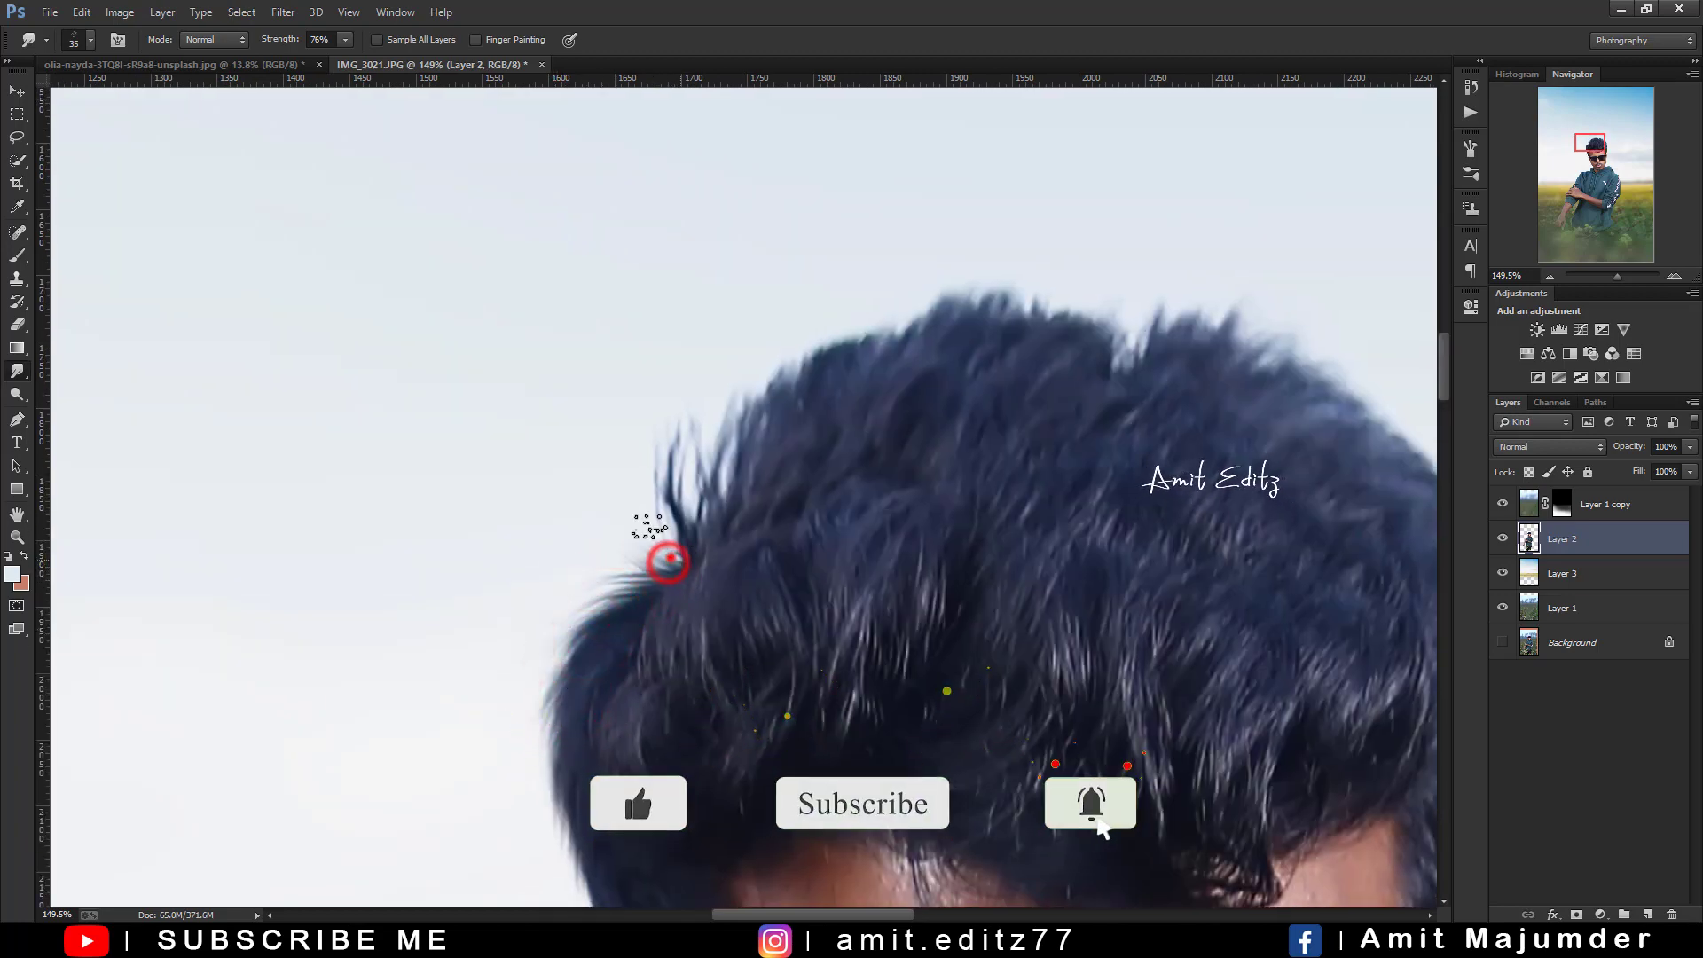
pyautogui.moveTo(668, 562)
pyautogui.mouseDown()
pyautogui.moveTo(658, 449)
pyautogui.moveTo(710, 456)
pyautogui.moveTo(734, 391)
pyautogui.moveTo(923, 339)
pyautogui.mouseUp()
pyautogui.moveTo(686, 450); pyautogui.dragTo(397, 592)
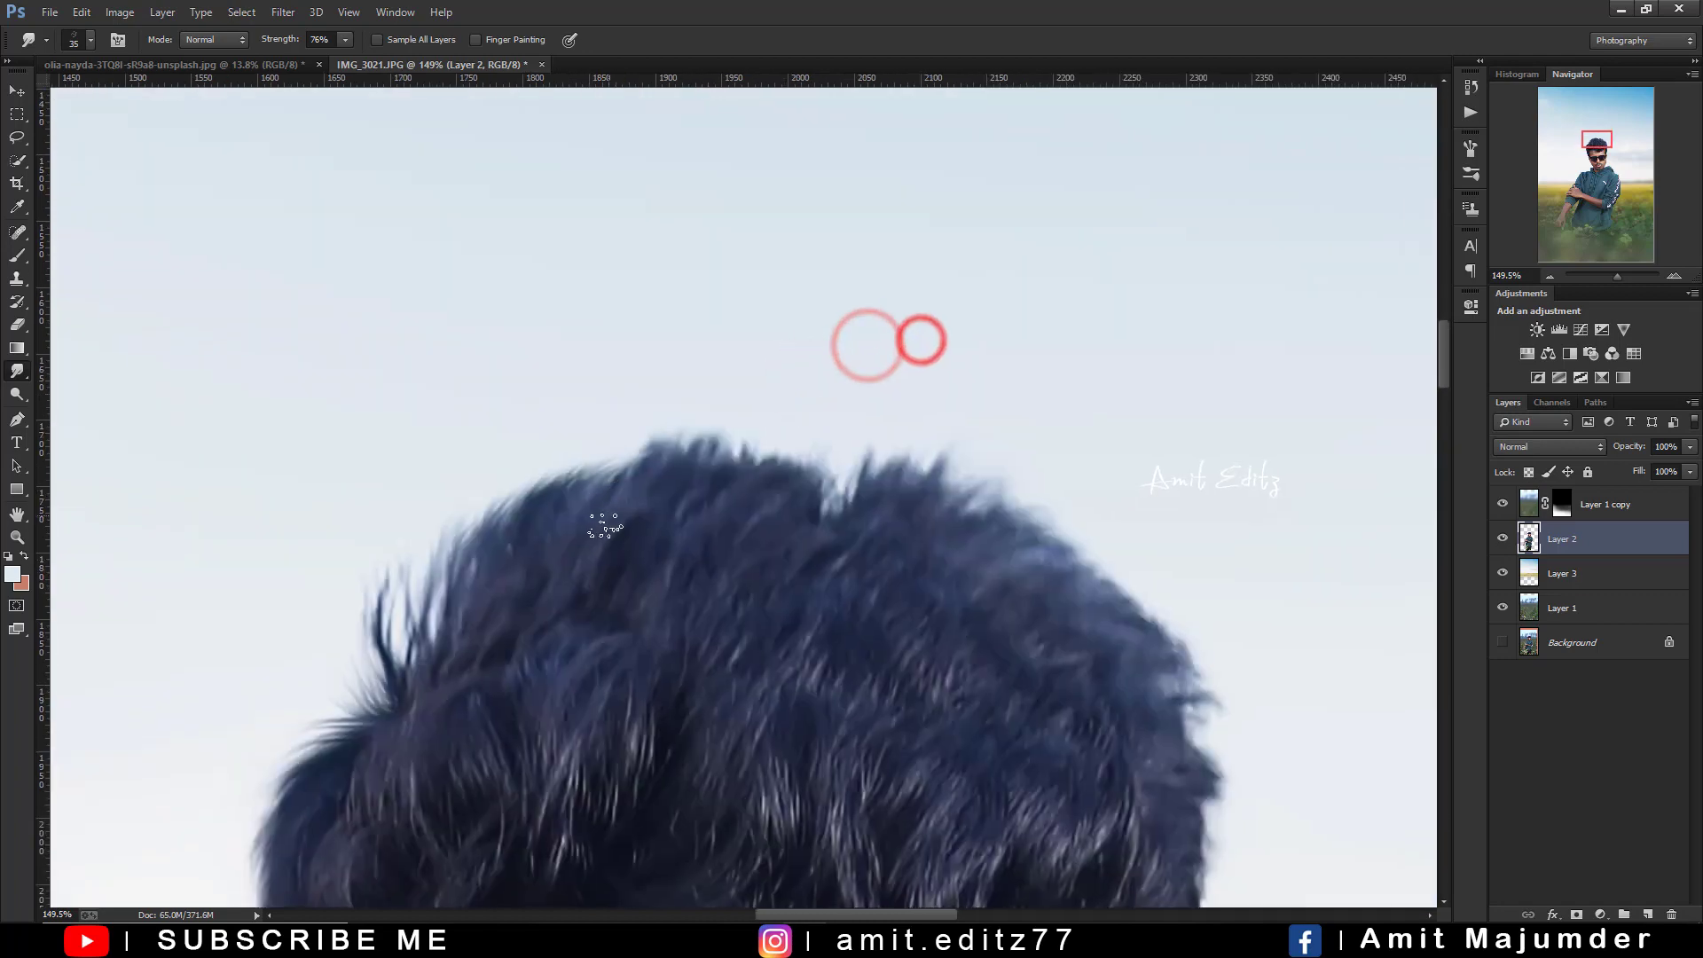
pyautogui.moveTo(590, 476); pyautogui.dragTo(675, 435)
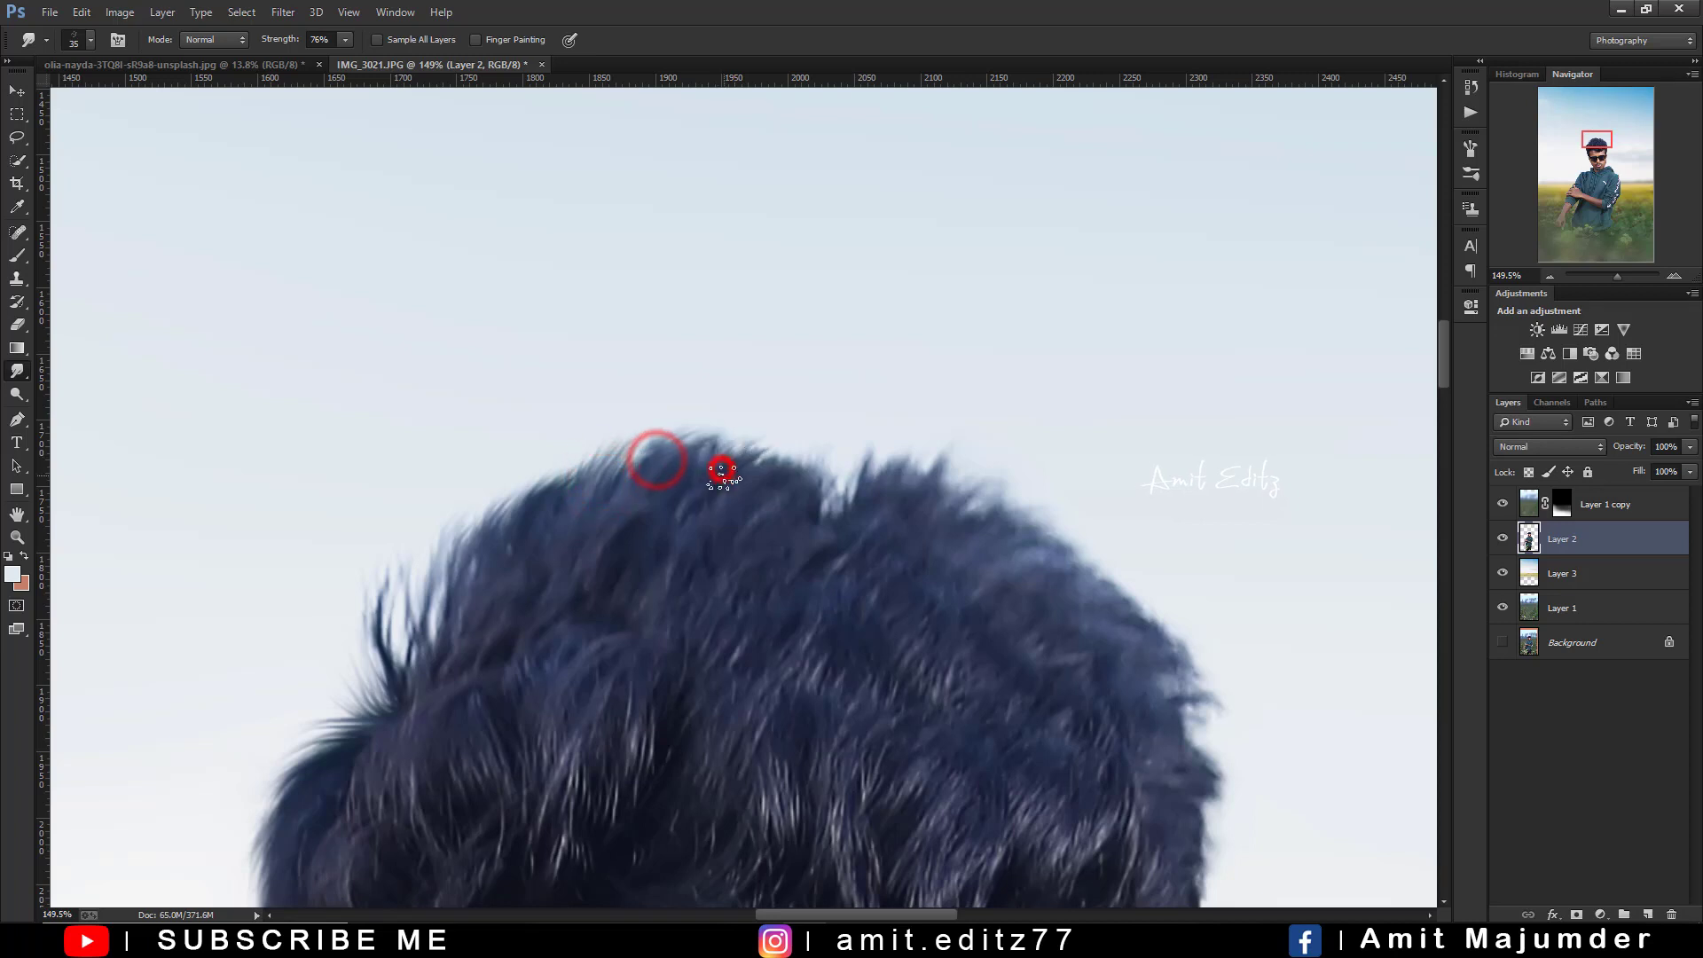
pyautogui.moveTo(733, 480)
pyautogui.mouseDown()
pyautogui.moveTo(838, 477)
pyautogui.moveTo(839, 499)
pyautogui.moveTo(723, 457)
pyautogui.mouseUp()
pyautogui.moveTo(894, 497); pyautogui.dragTo(679, 368)
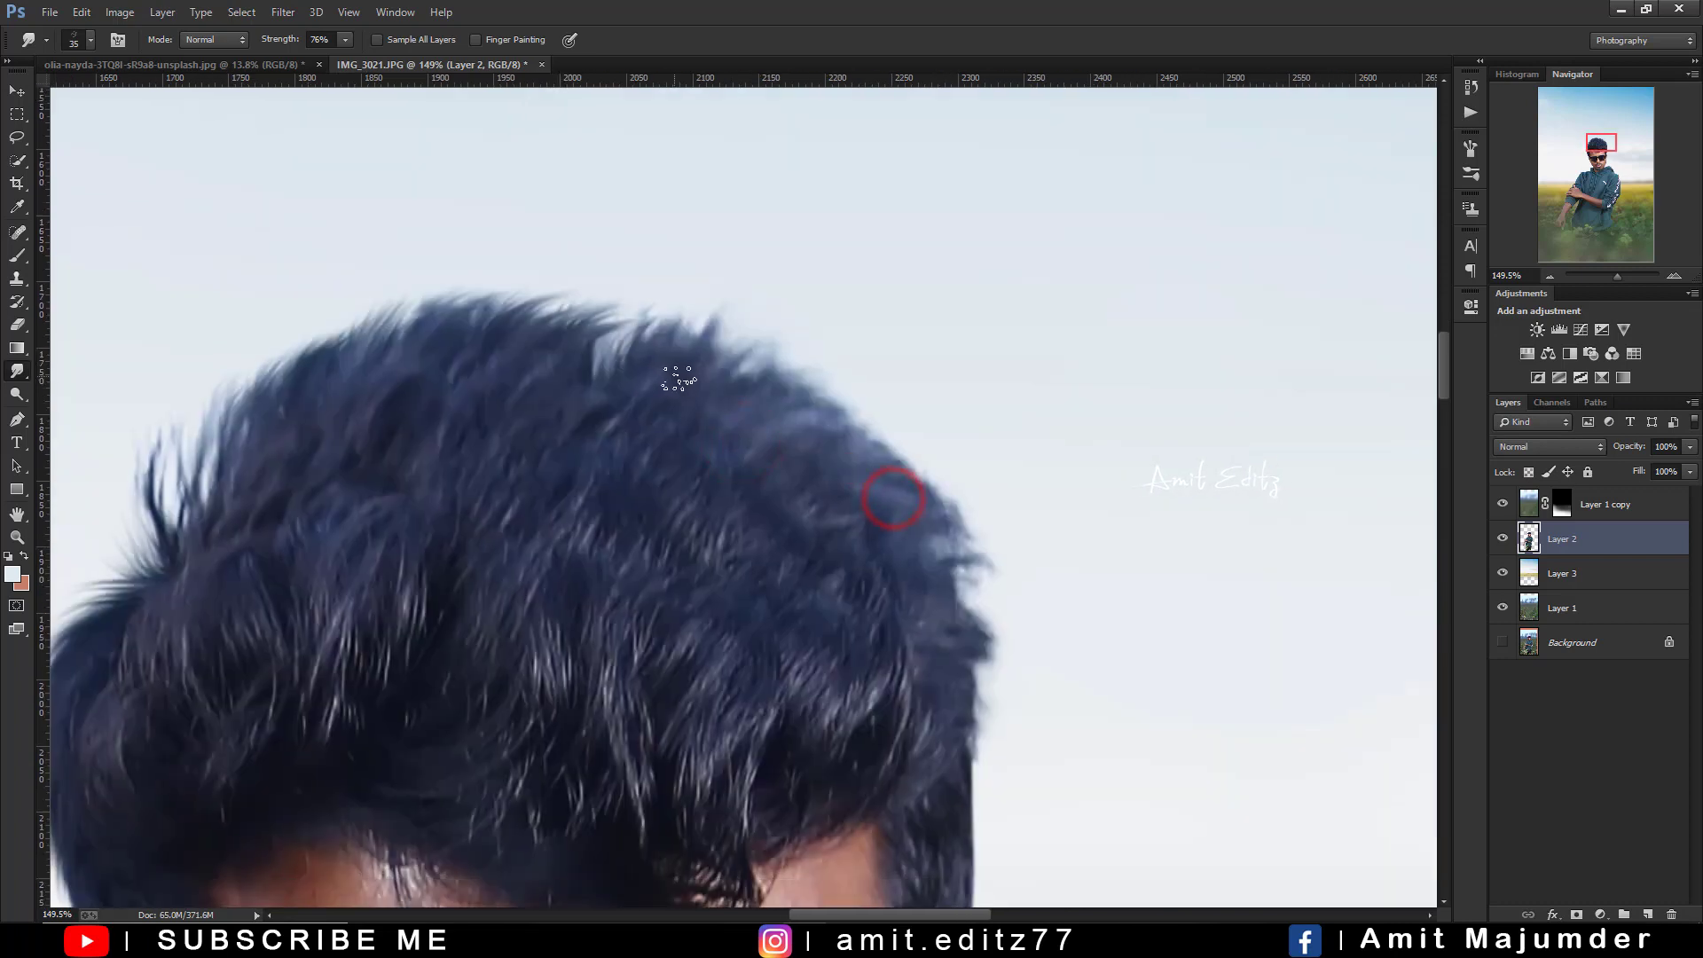
pyautogui.moveTo(829, 411)
pyautogui.mouseDown()
pyautogui.moveTo(901, 543)
pyautogui.moveTo(944, 573)
pyautogui.mouseUp()
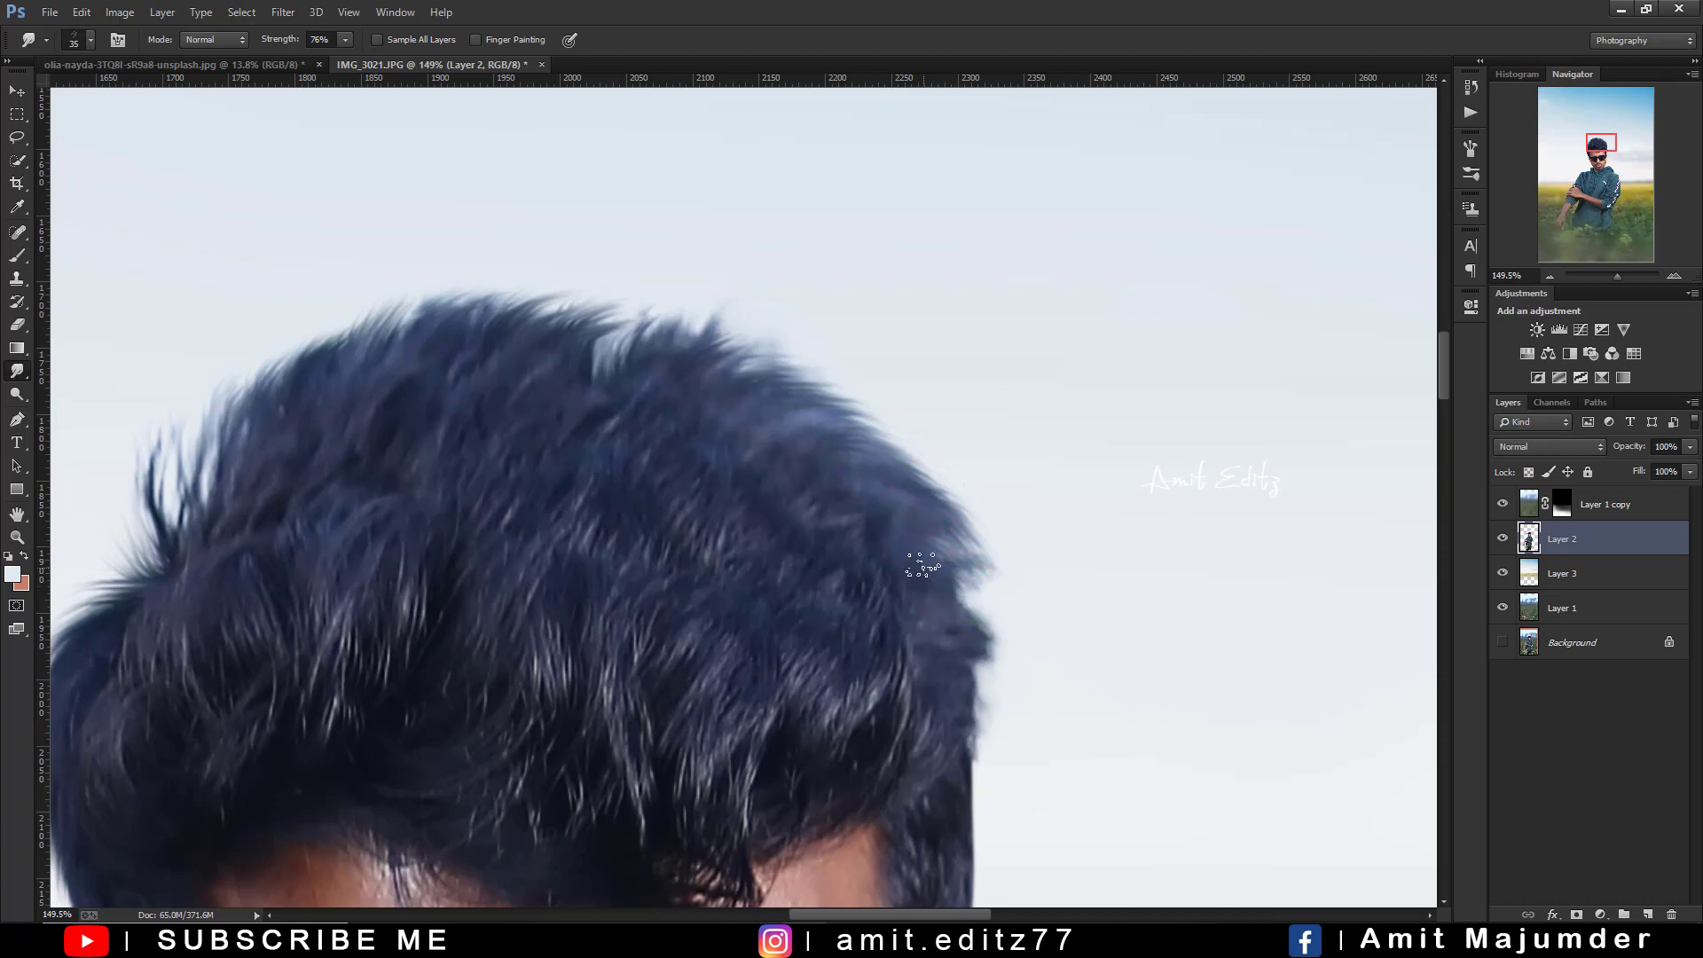
pyautogui.moveTo(934, 565); pyautogui.dragTo(965, 576)
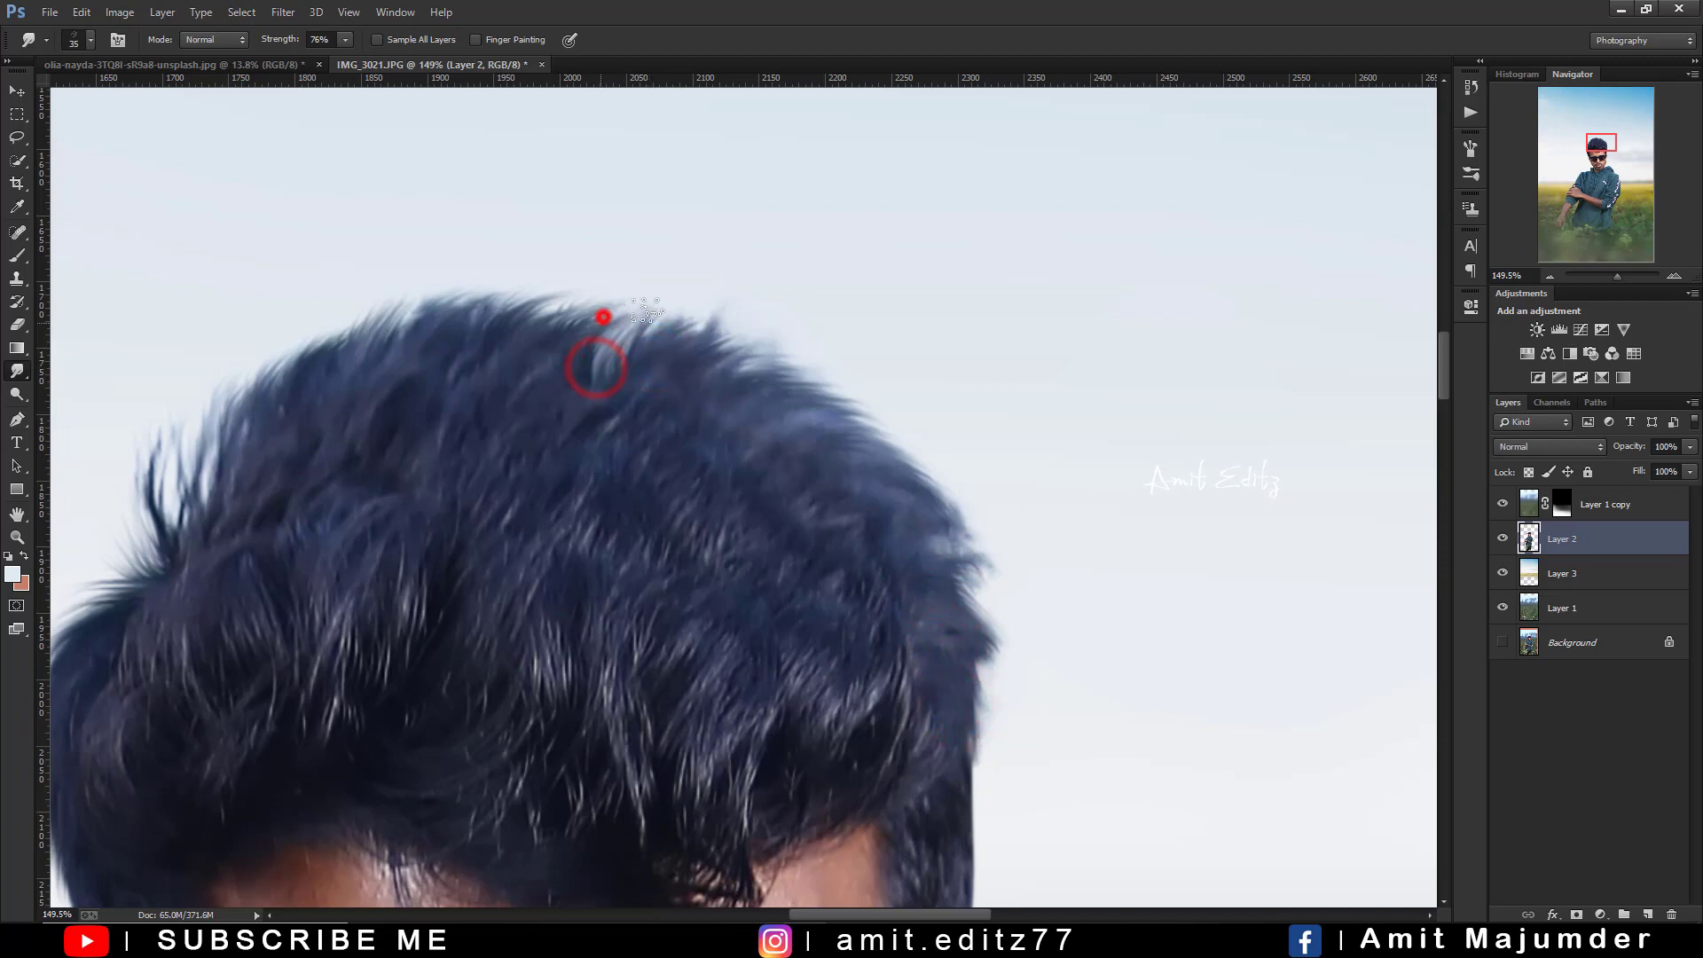
# Smudge the hair tips at the crown and along the top edge, then fit the photo on screen
pyautogui.scroll(-2, 691, 316)
pyautogui.scroll(-2, 701, 324)
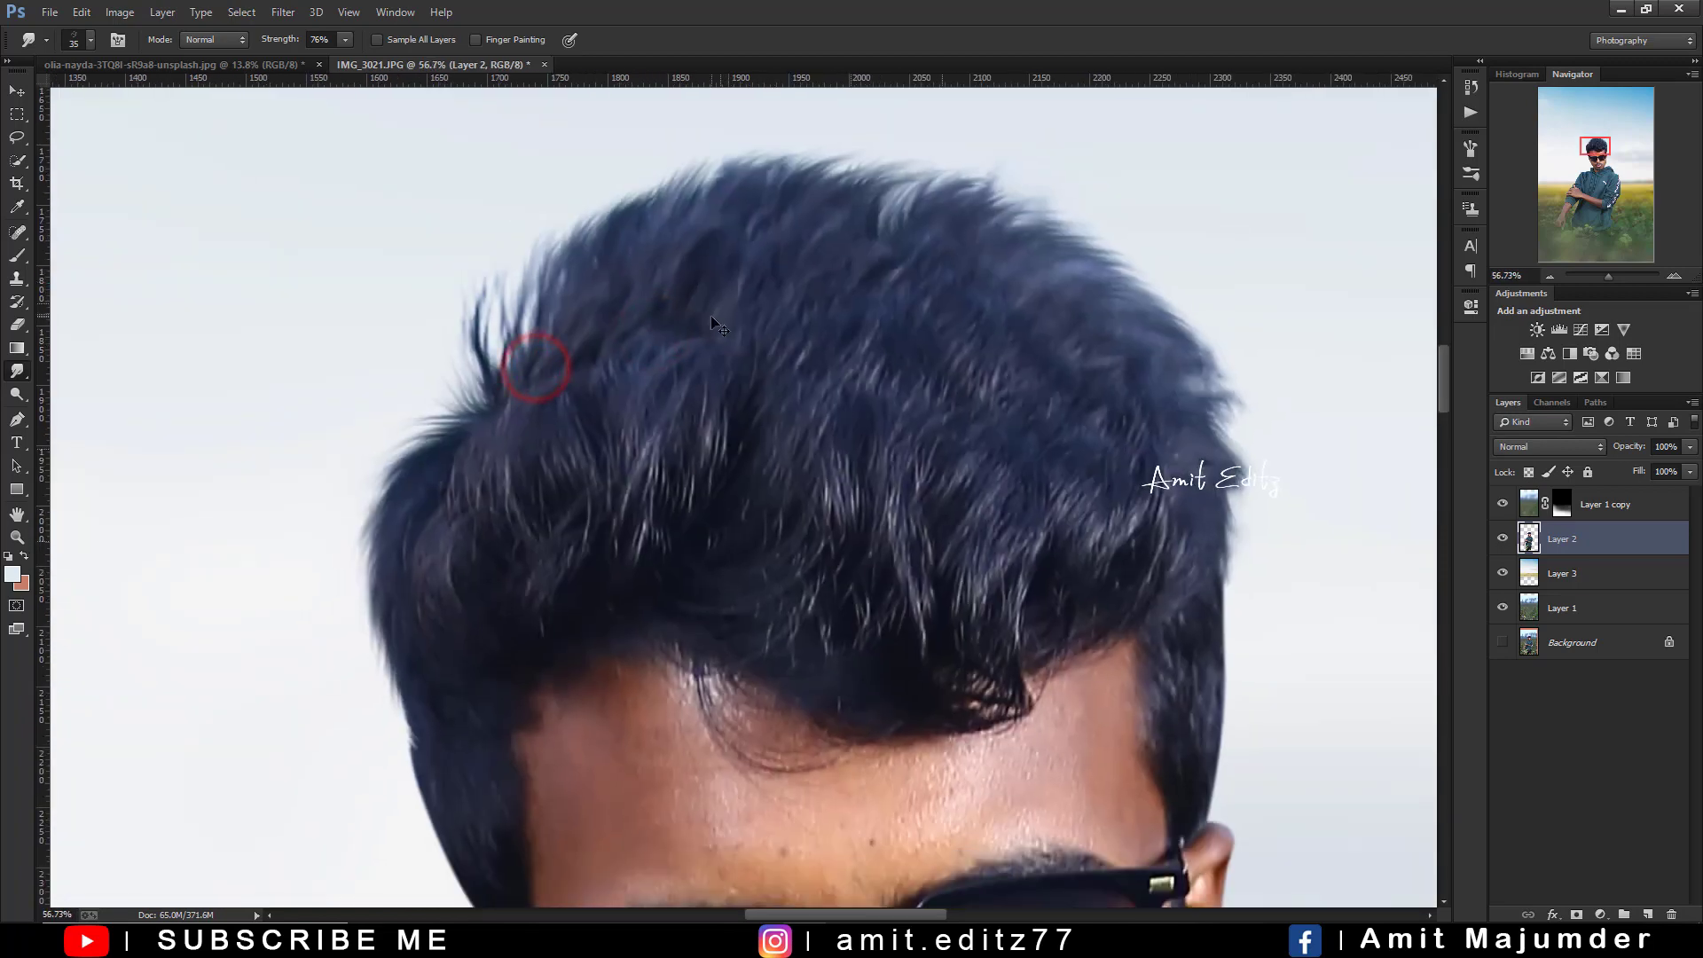
pyautogui.scroll(-1, 710, 329)
pyautogui.scroll(1, 711, 330)
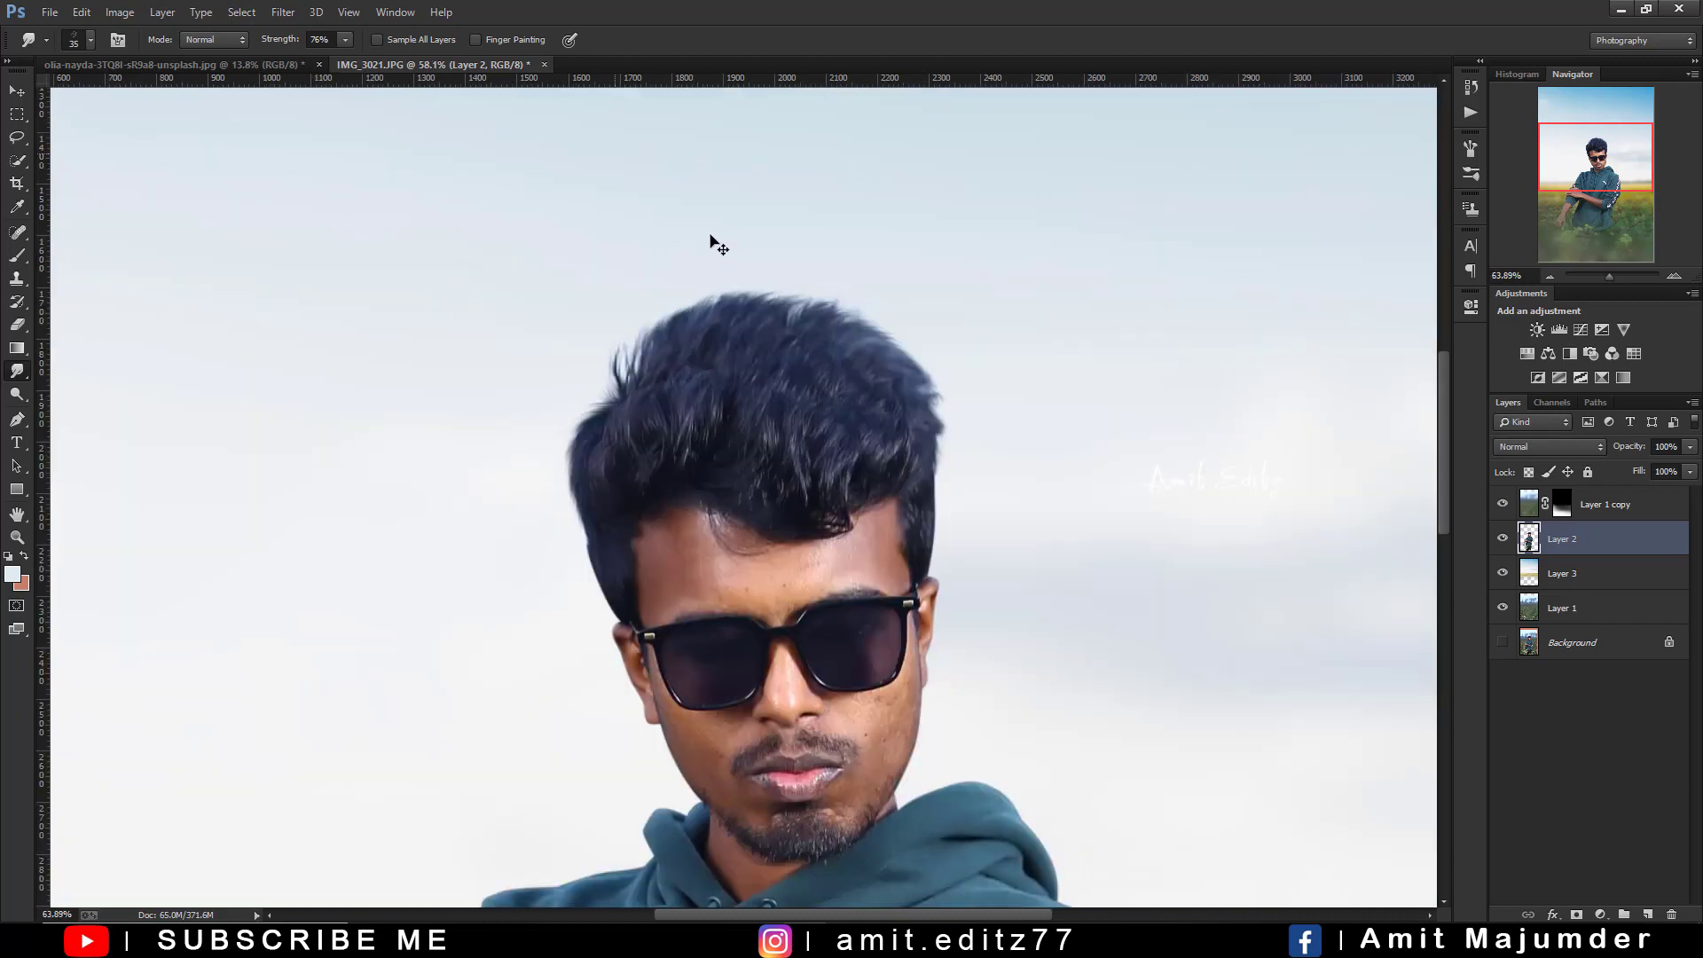
pyautogui.scroll(3, 728, 329)
pyautogui.scroll(1, 748, 325)
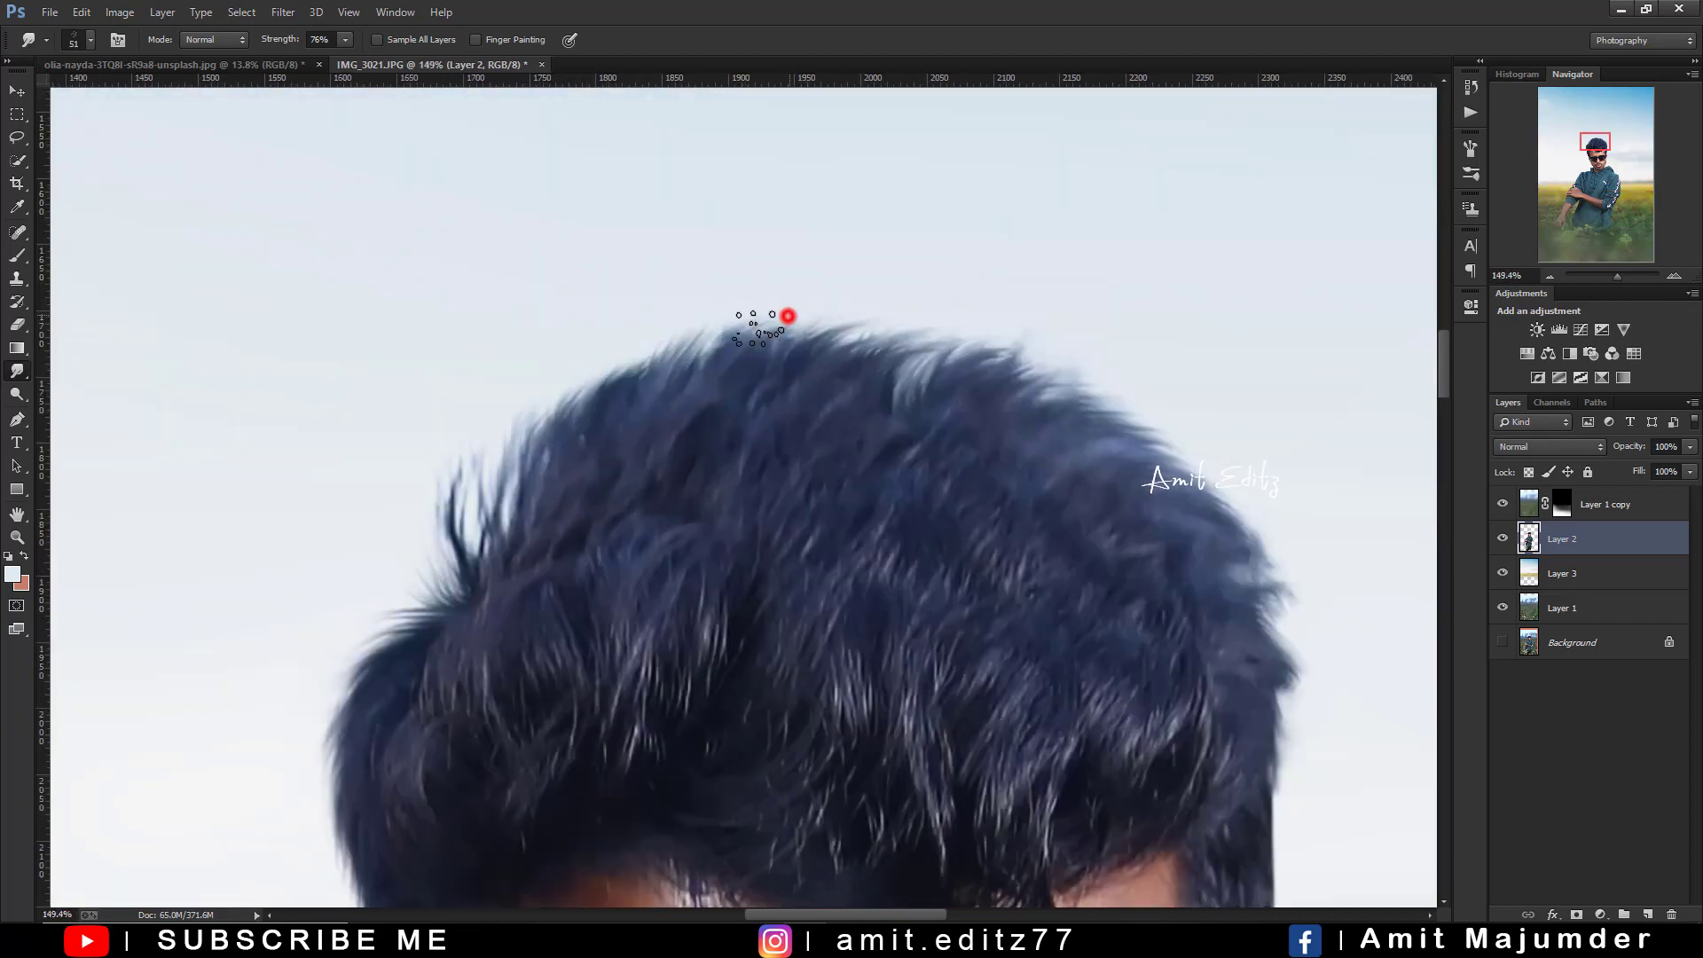
pyautogui.moveTo(788, 316)
pyautogui.mouseDown()
pyautogui.moveTo(749, 316)
pyautogui.moveTo(841, 304)
pyautogui.moveTo(742, 331)
pyautogui.mouseUp()
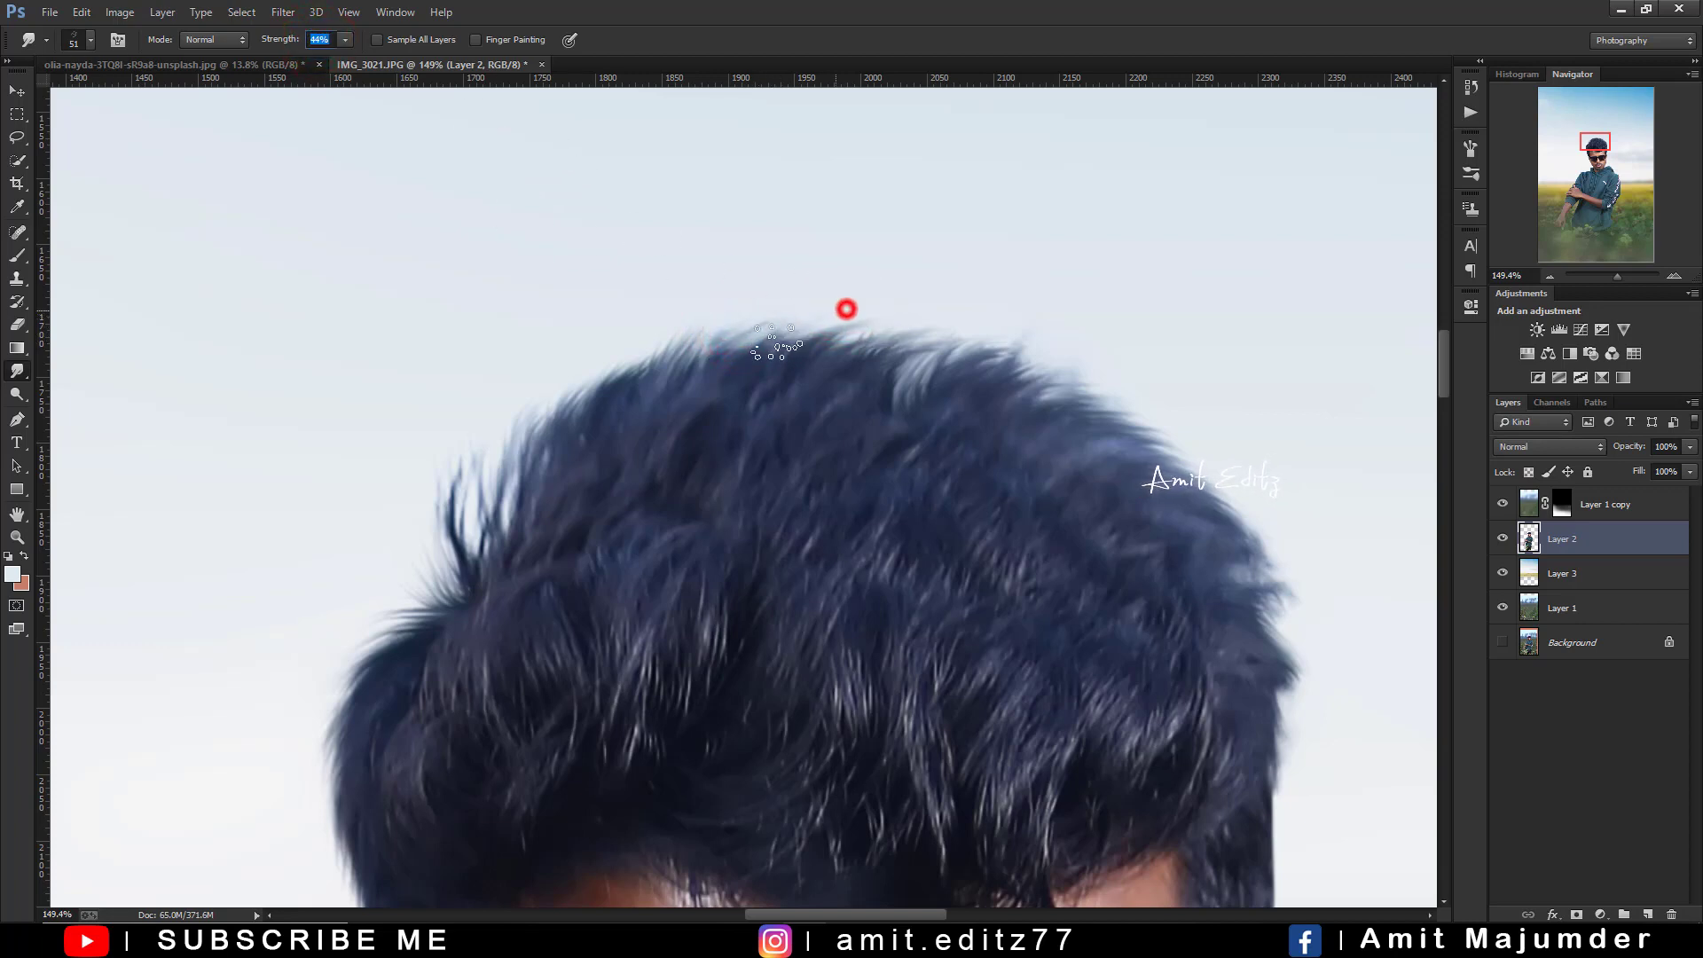
pyautogui.moveTo(757, 334); pyautogui.dragTo(612, 354)
pyautogui.moveTo(568, 414)
pyautogui.mouseDown()
pyautogui.moveTo(657, 346)
pyautogui.moveTo(590, 393)
pyautogui.moveTo(841, 345)
pyautogui.moveTo(697, 351)
pyautogui.moveTo(758, 350)
pyautogui.mouseUp()
pyautogui.moveTo(535, 467)
pyautogui.mouseDown()
pyautogui.moveTo(570, 399)
pyautogui.moveTo(744, 326)
pyautogui.mouseUp()
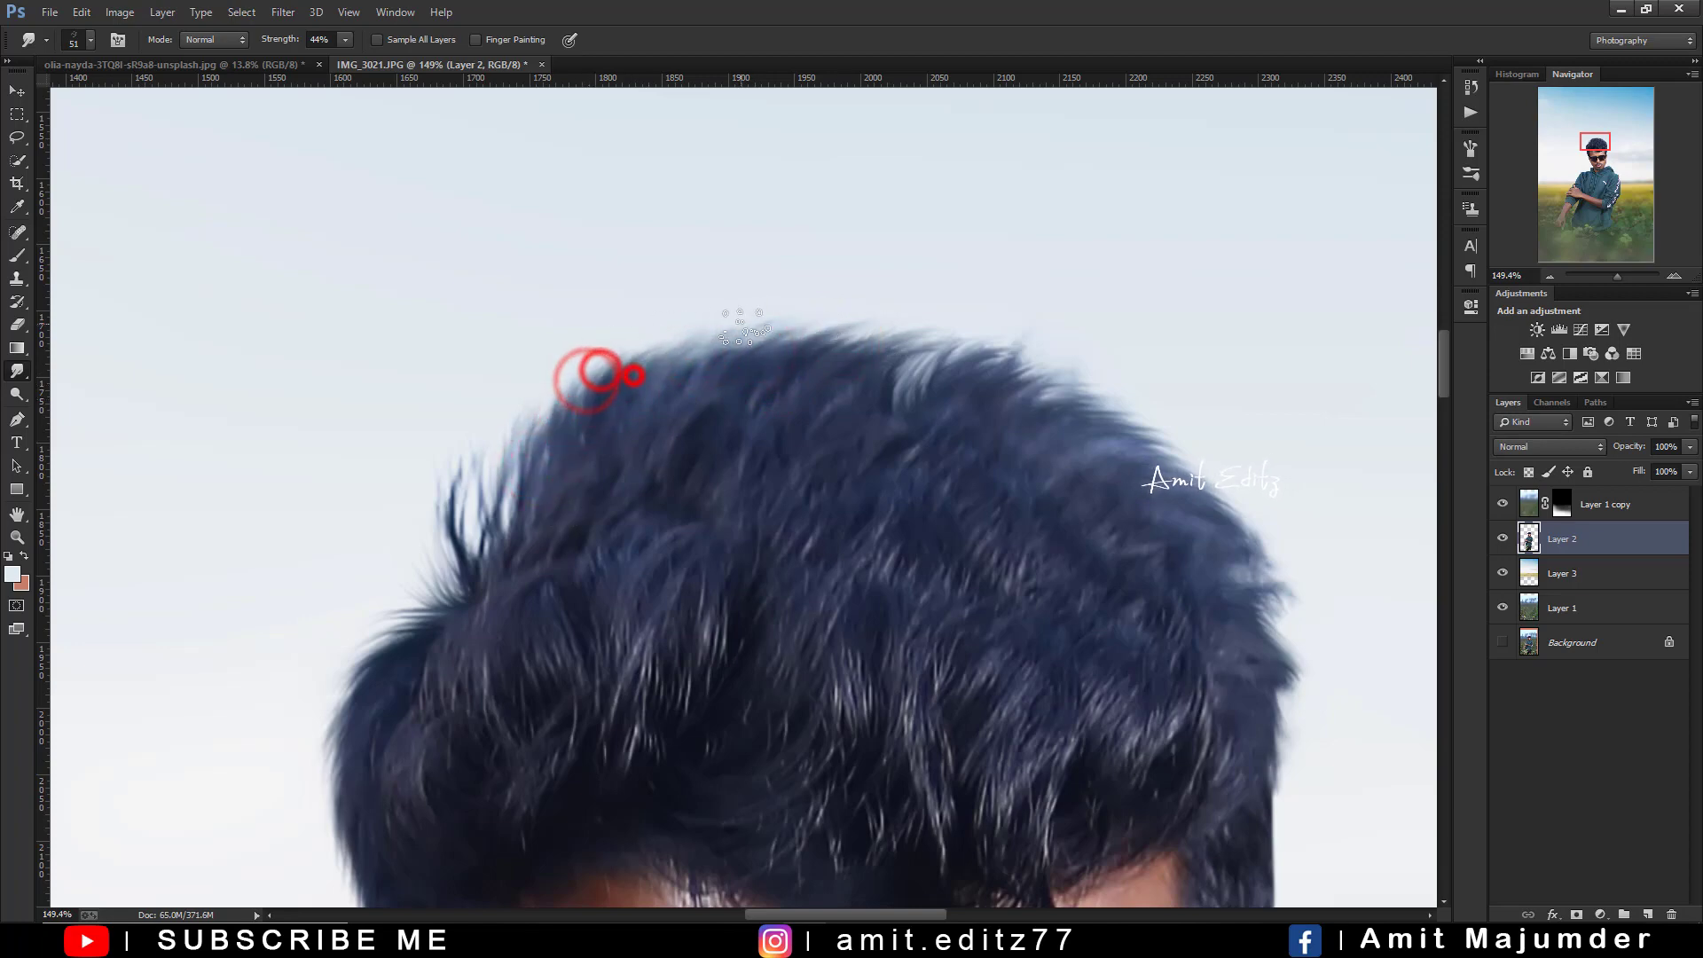
pyautogui.hotkey('ctrl', '0')
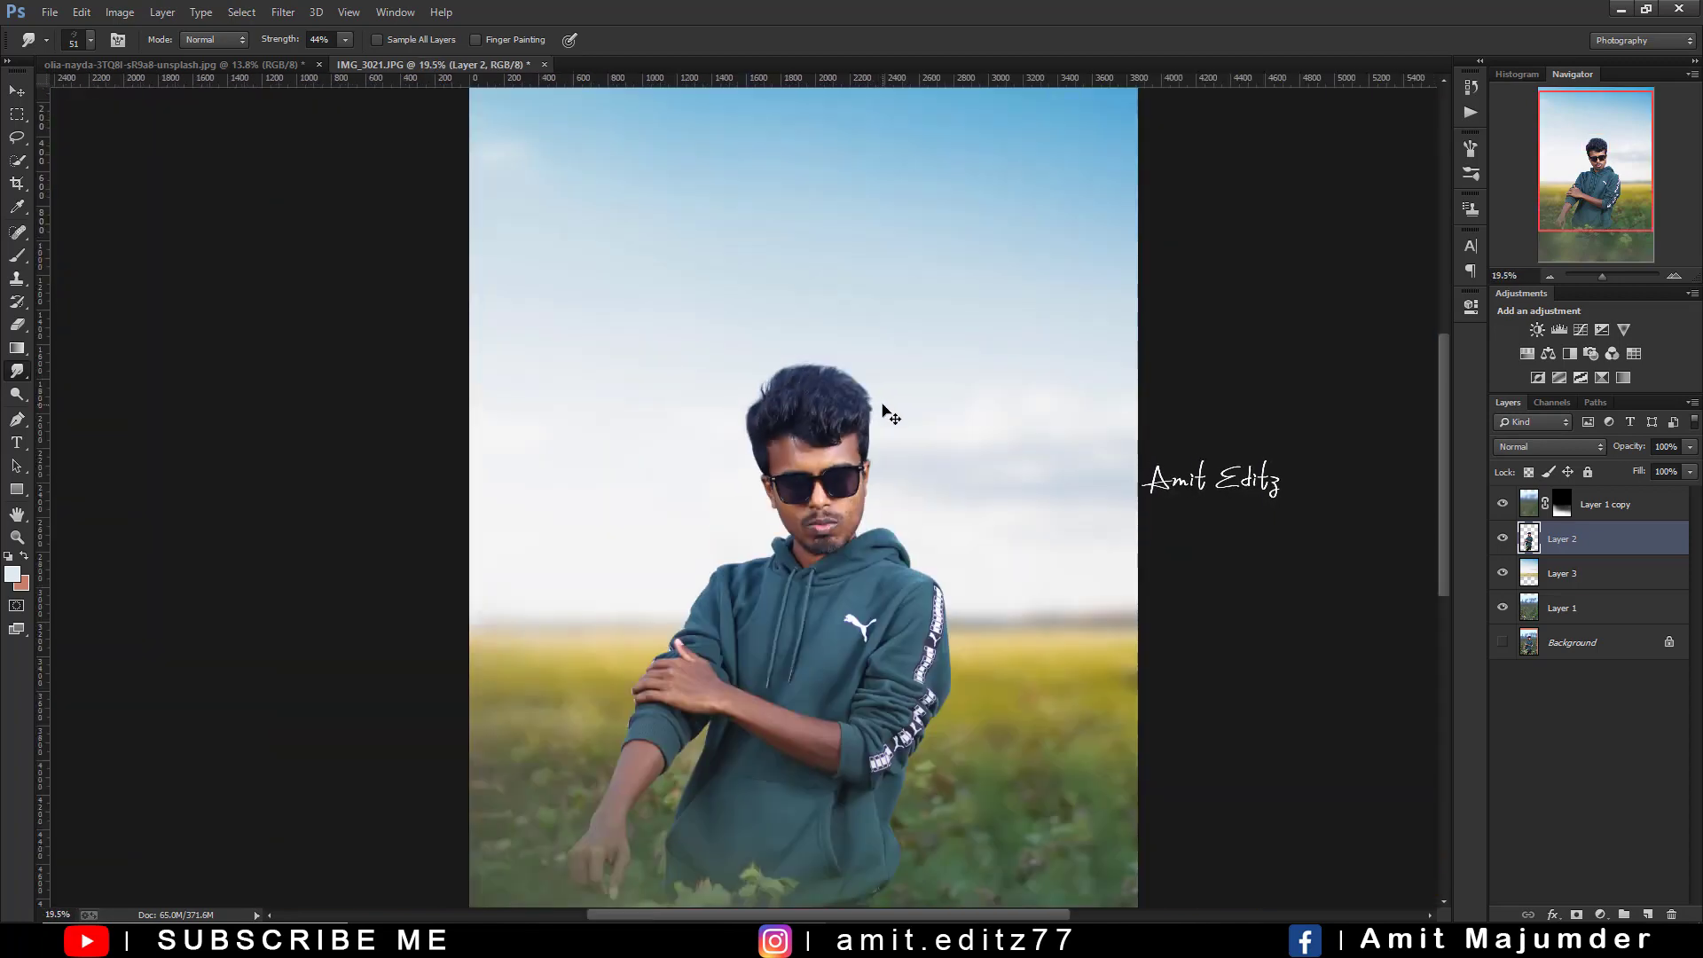
# Zoom out to see the whole photo and switch to the Mixer Brush
pyautogui.hotkey('ctrl', '-')
pyautogui.scroll(3, 814, 248)
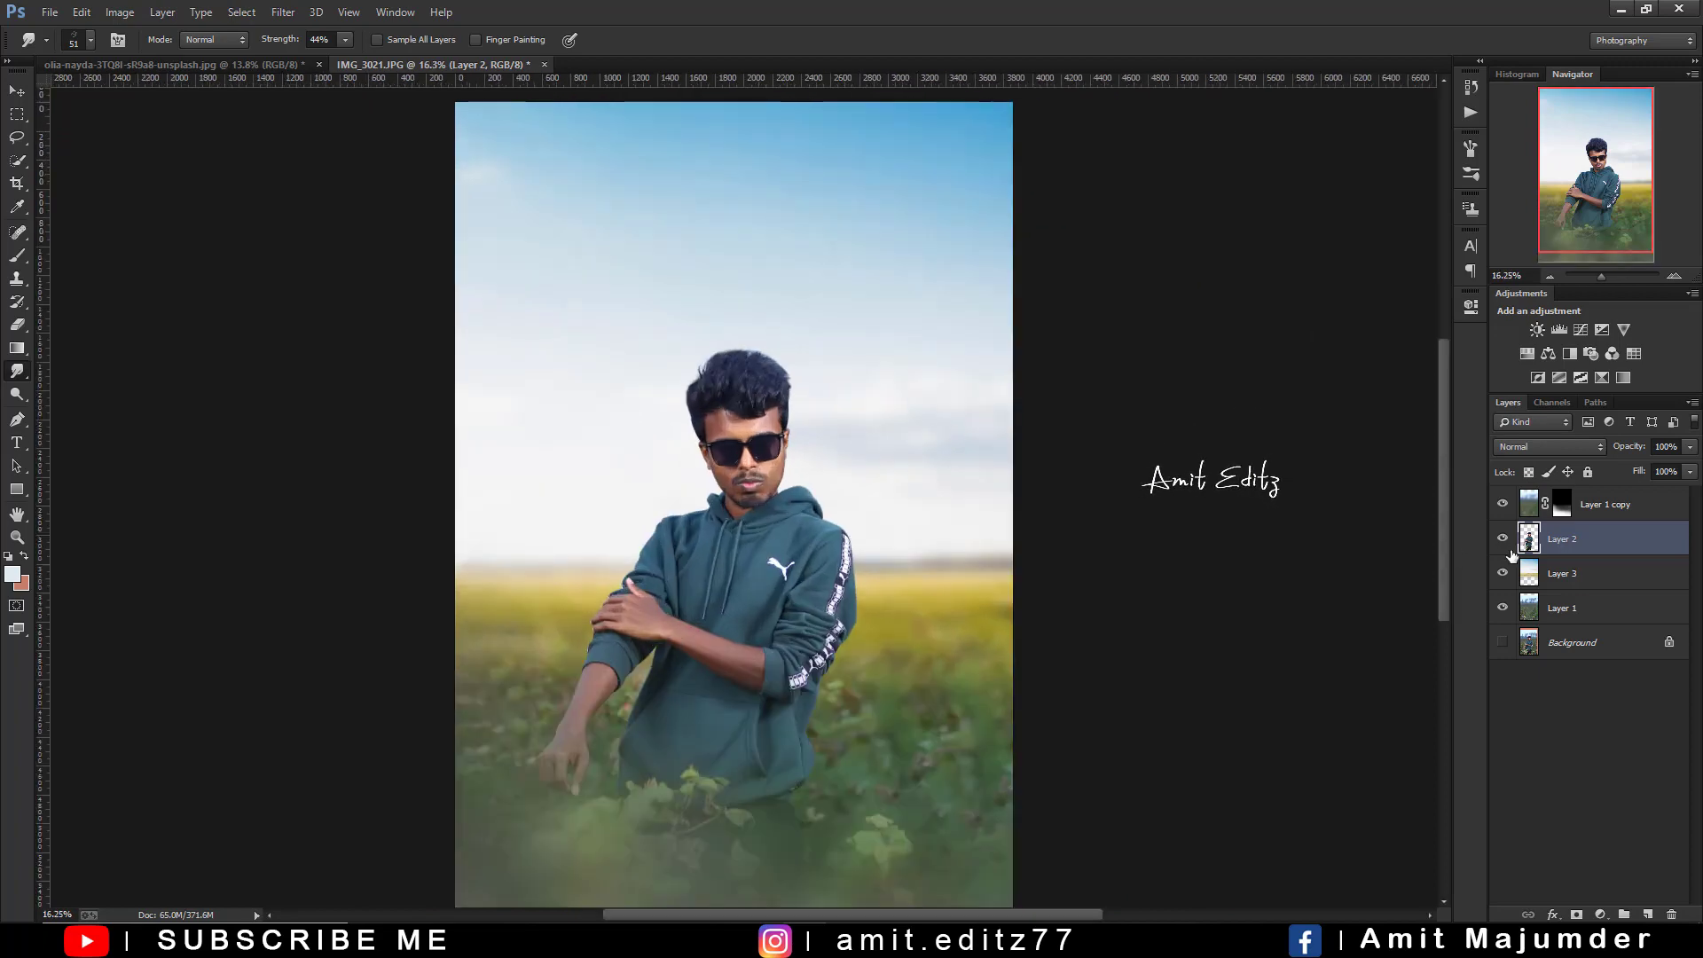
pyautogui.scroll(3, 773, 404)
pyautogui.scroll(2, 799, 408)
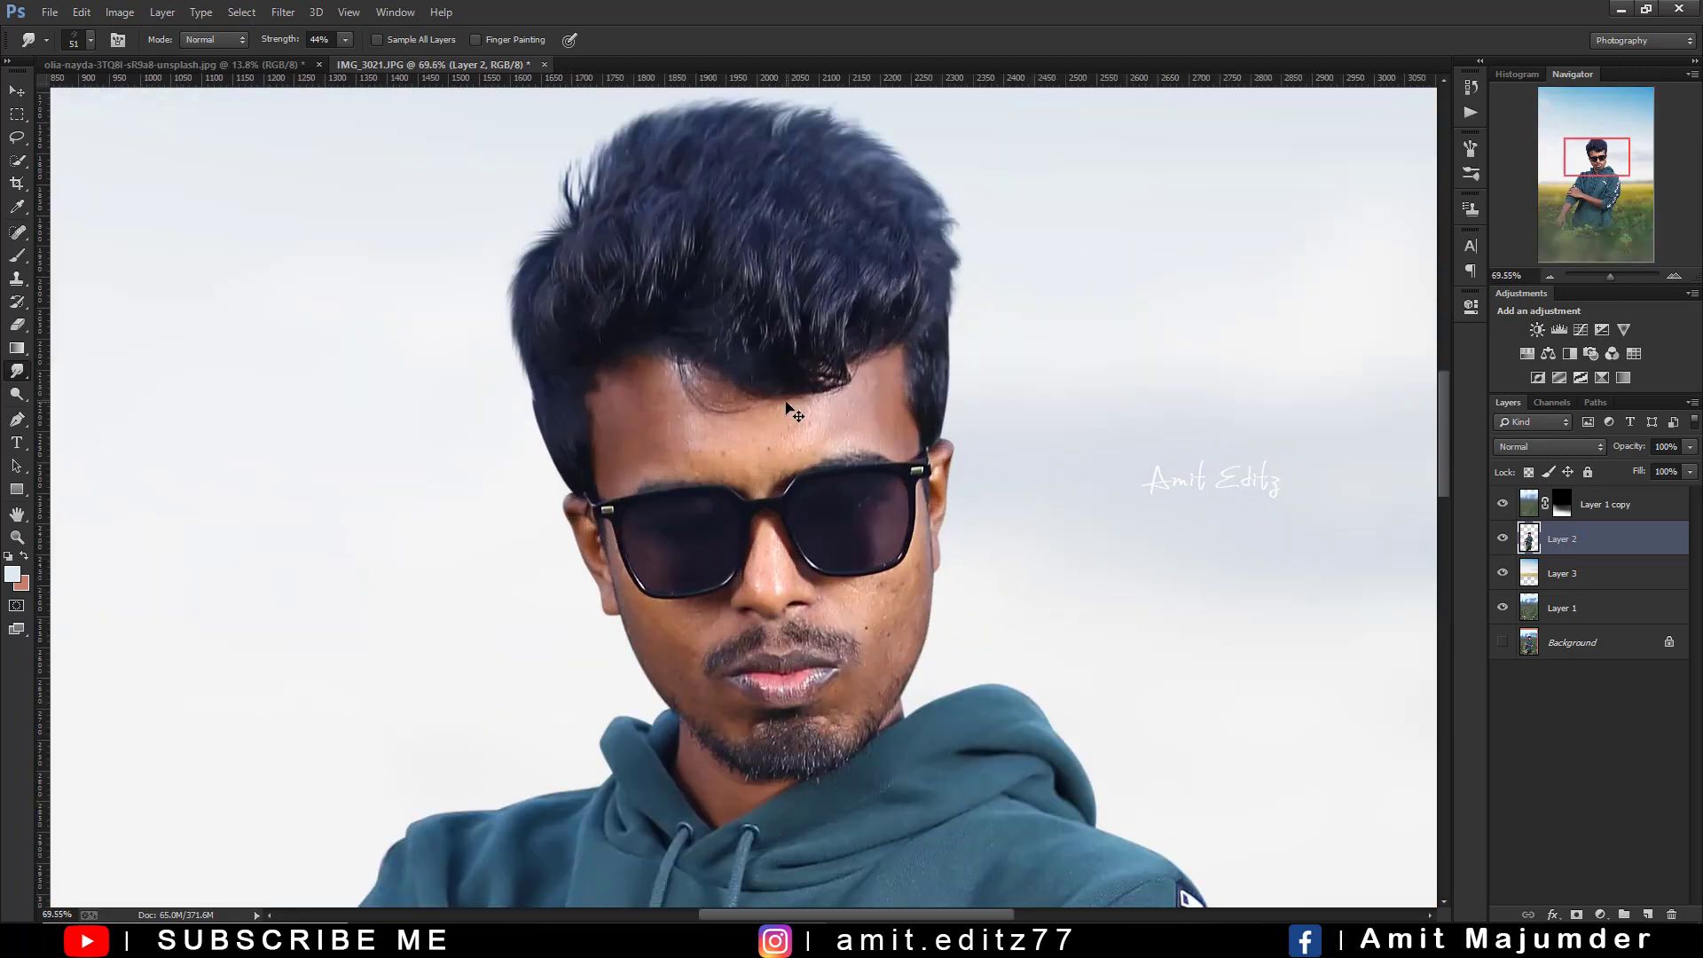
pyautogui.rightClick(7, 267)
pyautogui.click(62, 306)
pyautogui.scroll(3, 763, 439)
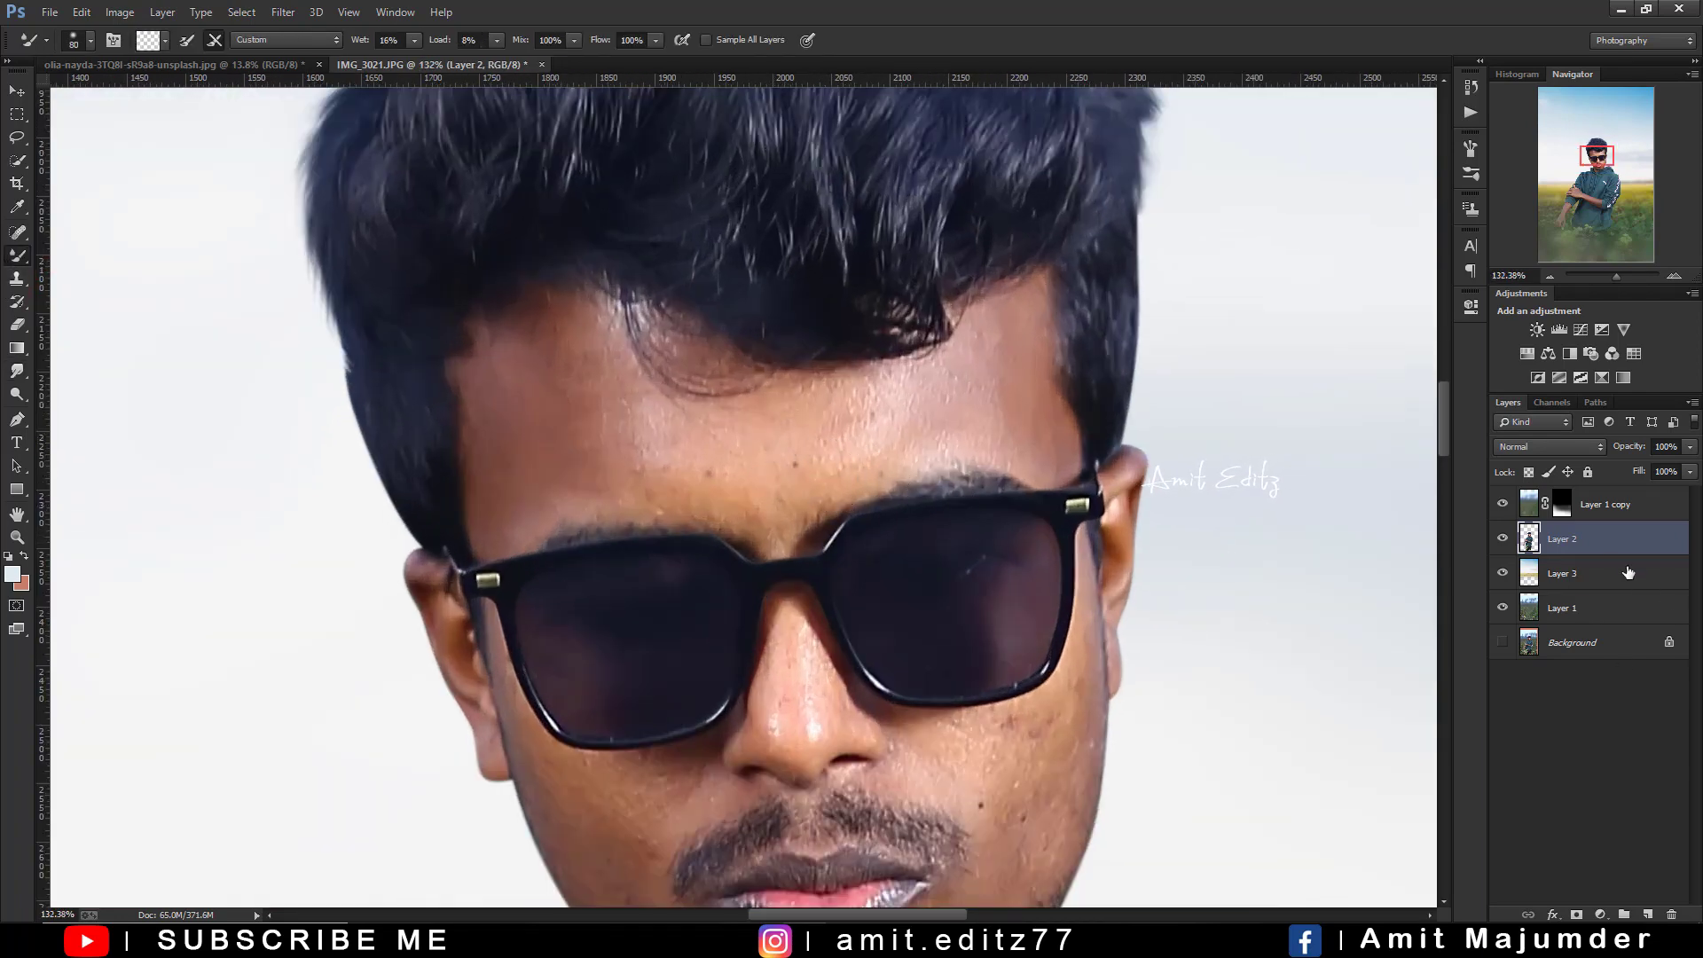
# Blend the forehead, between-brow and nose skin with a size 70 Mixer Brush
pyautogui.click(828, 426)
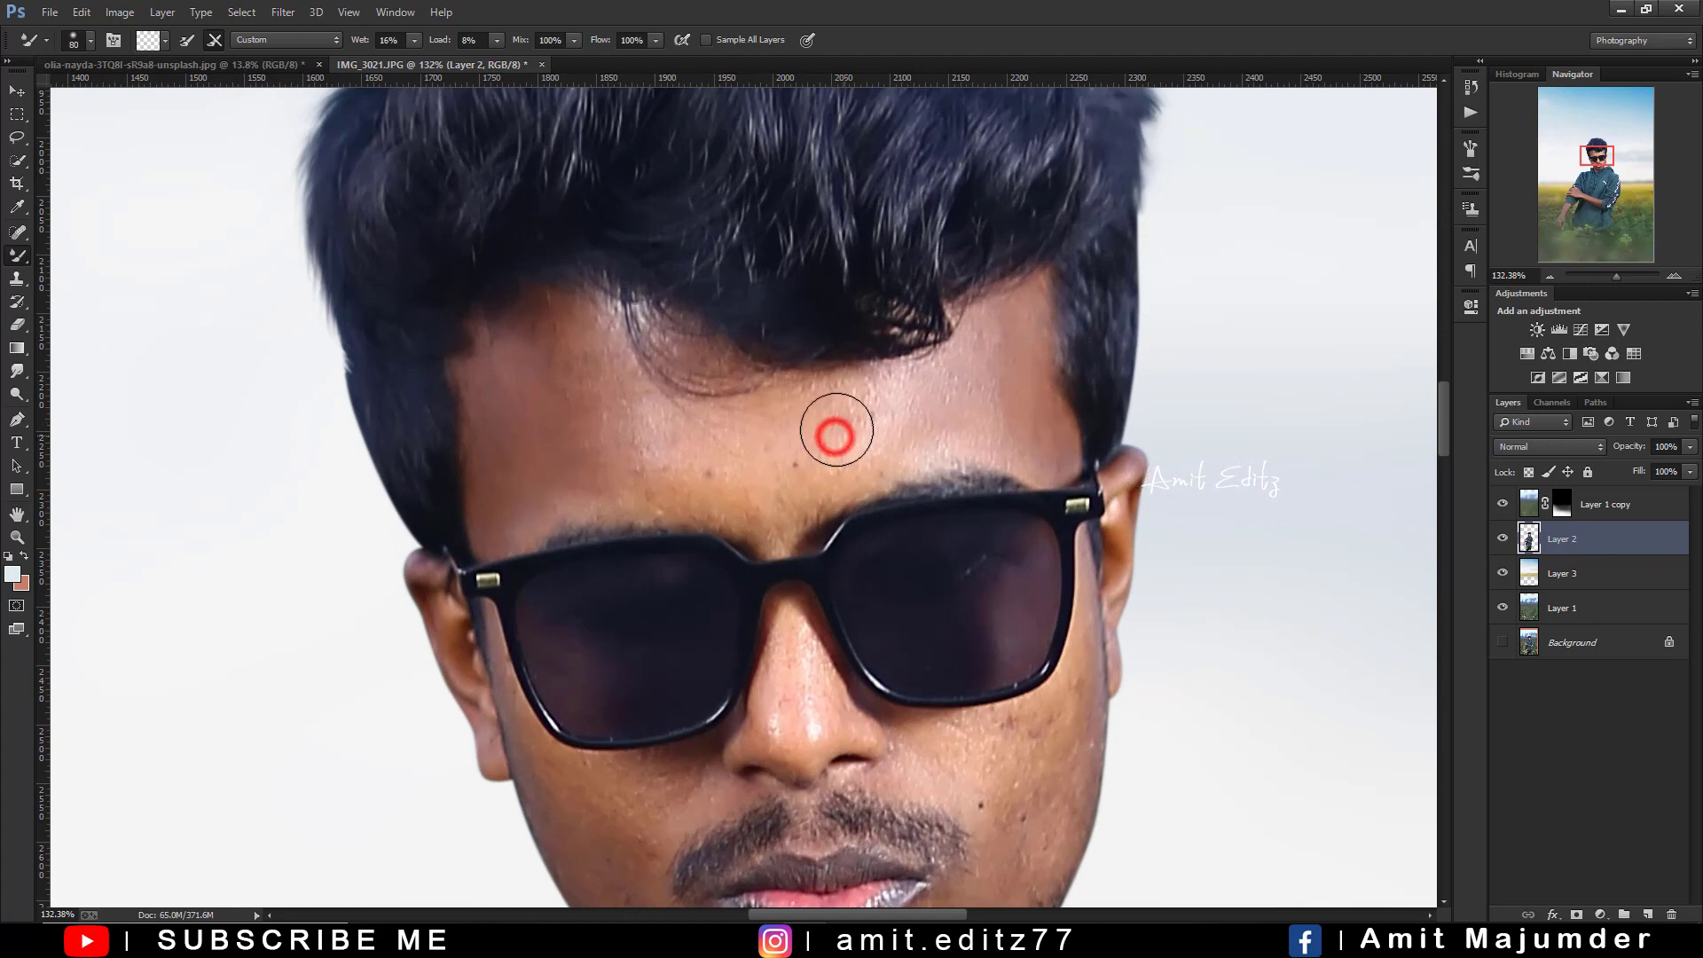
pyautogui.click(834, 436)
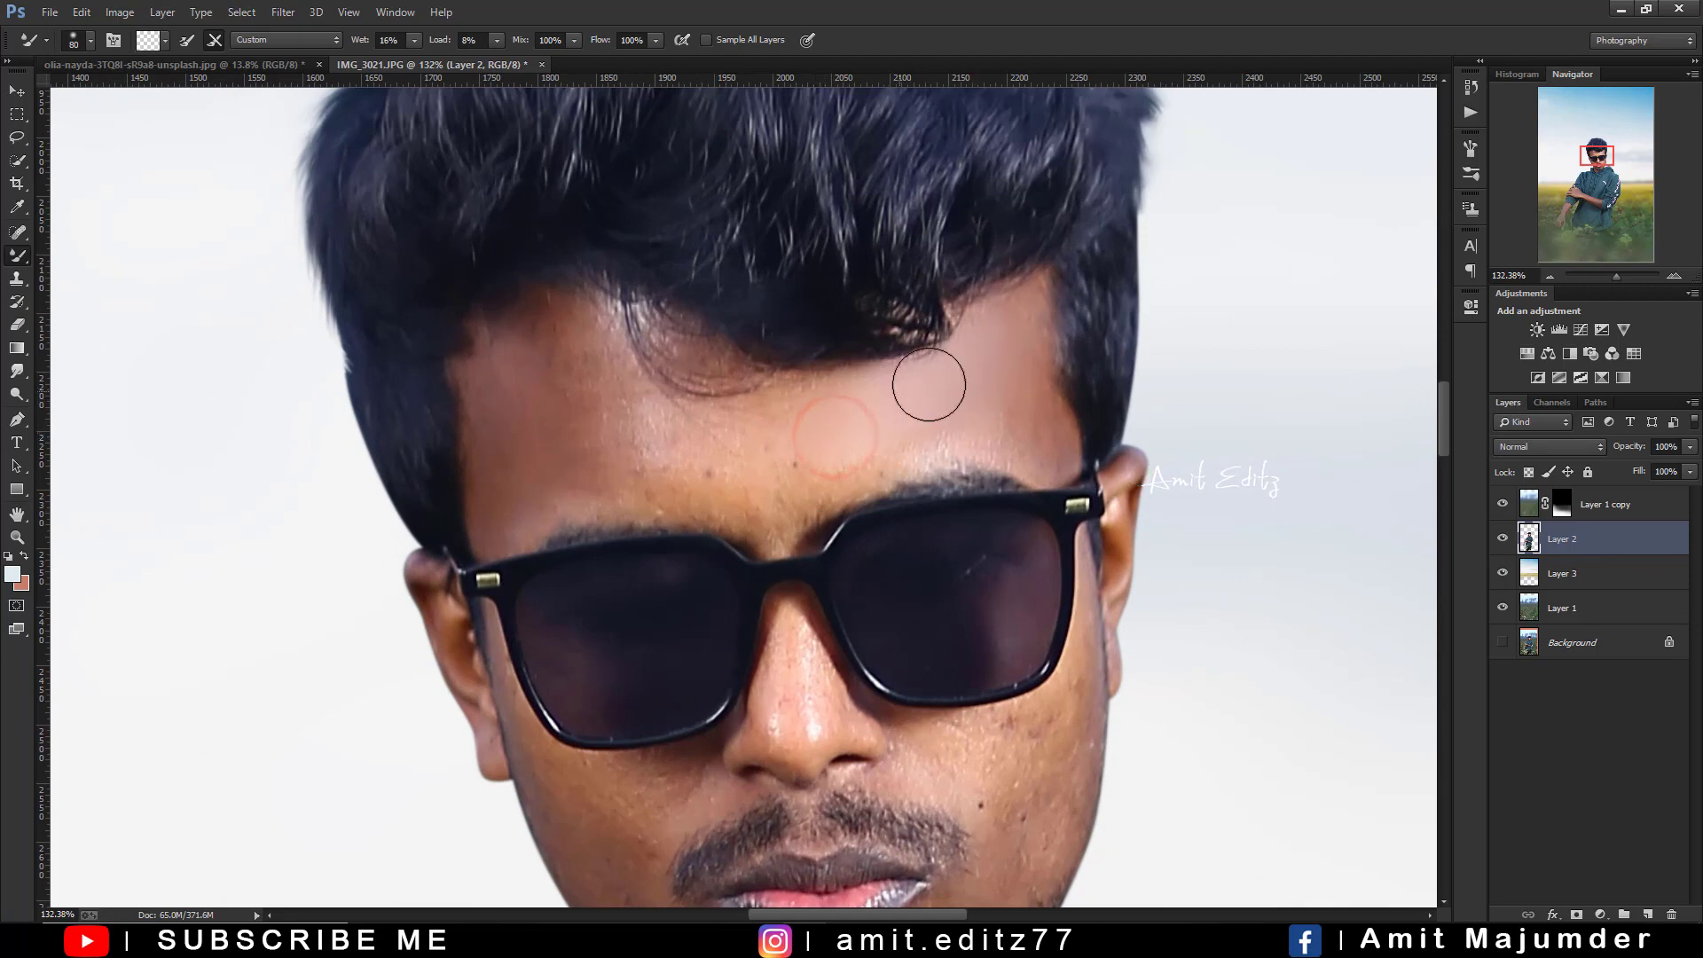
pyautogui.press(']')
pyautogui.press(']')
pyautogui.click(923, 452)
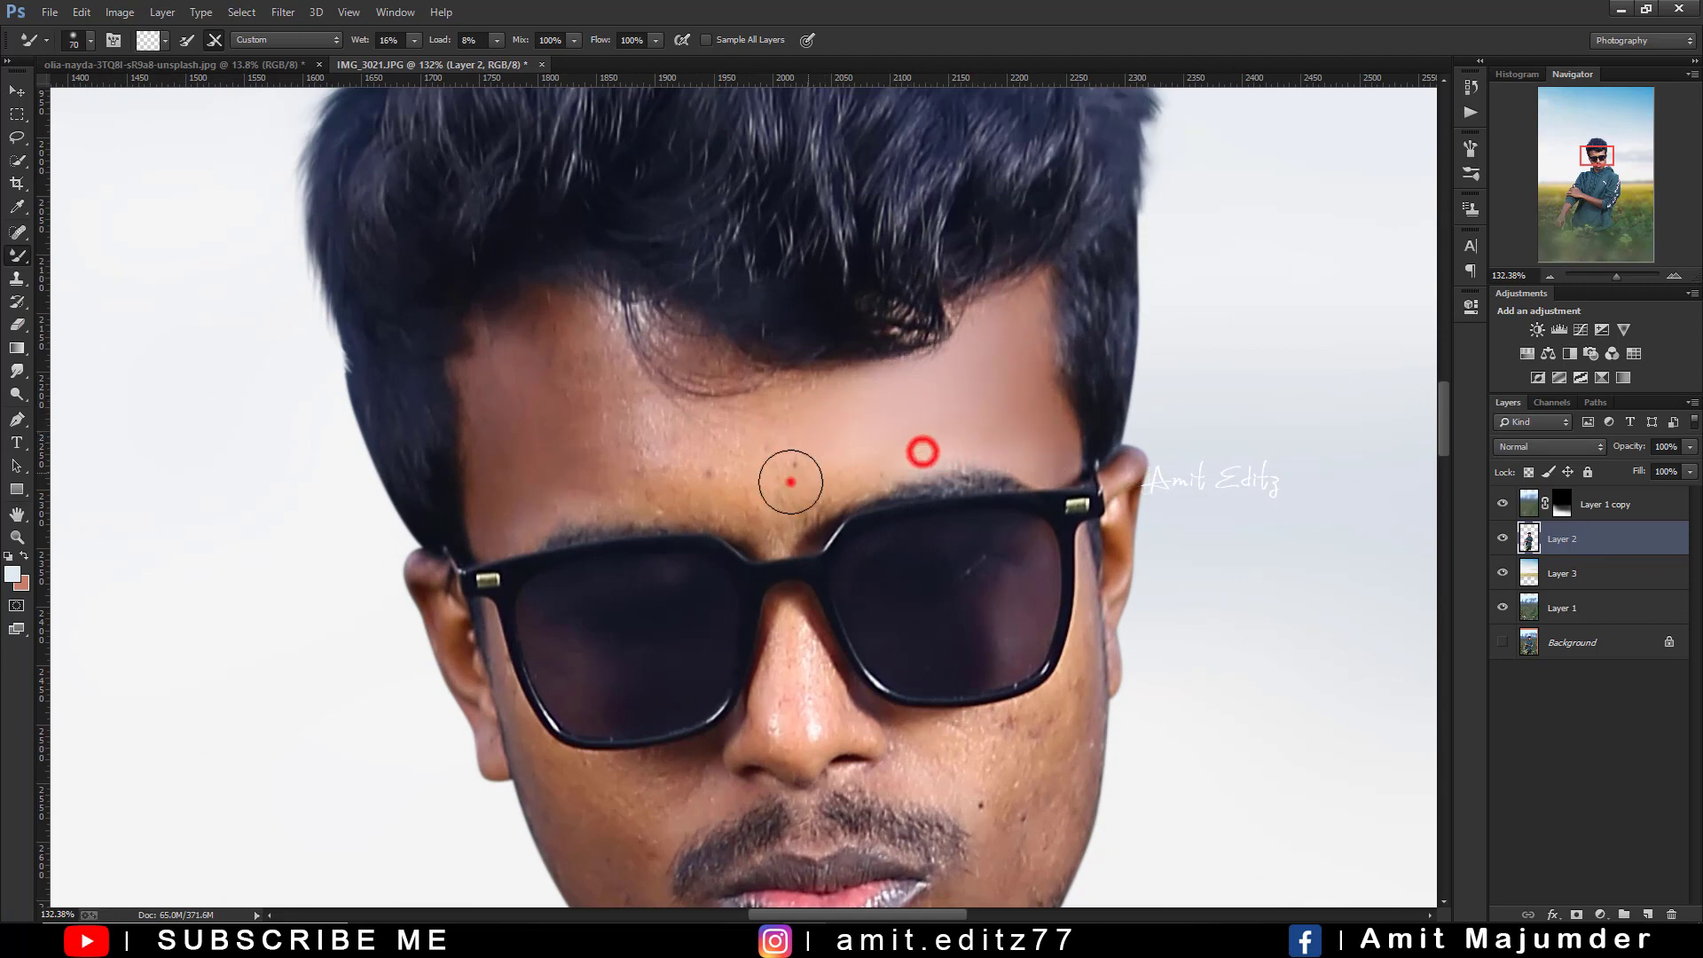
pyautogui.click(790, 484)
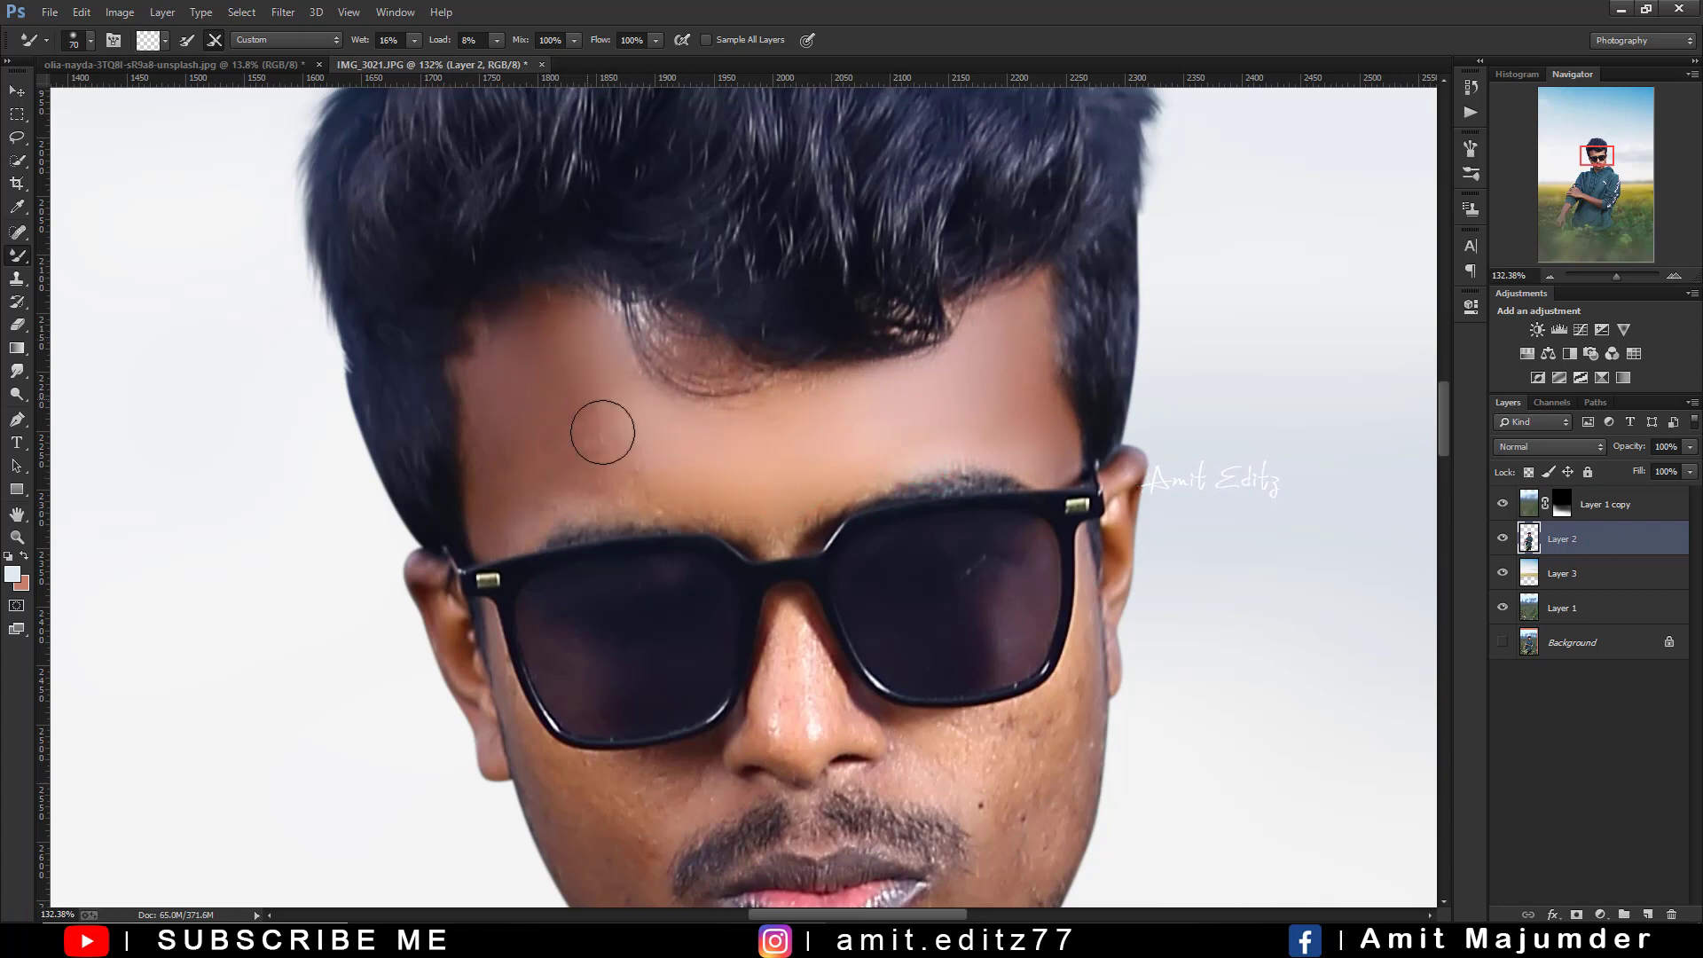
pyautogui.click(794, 639)
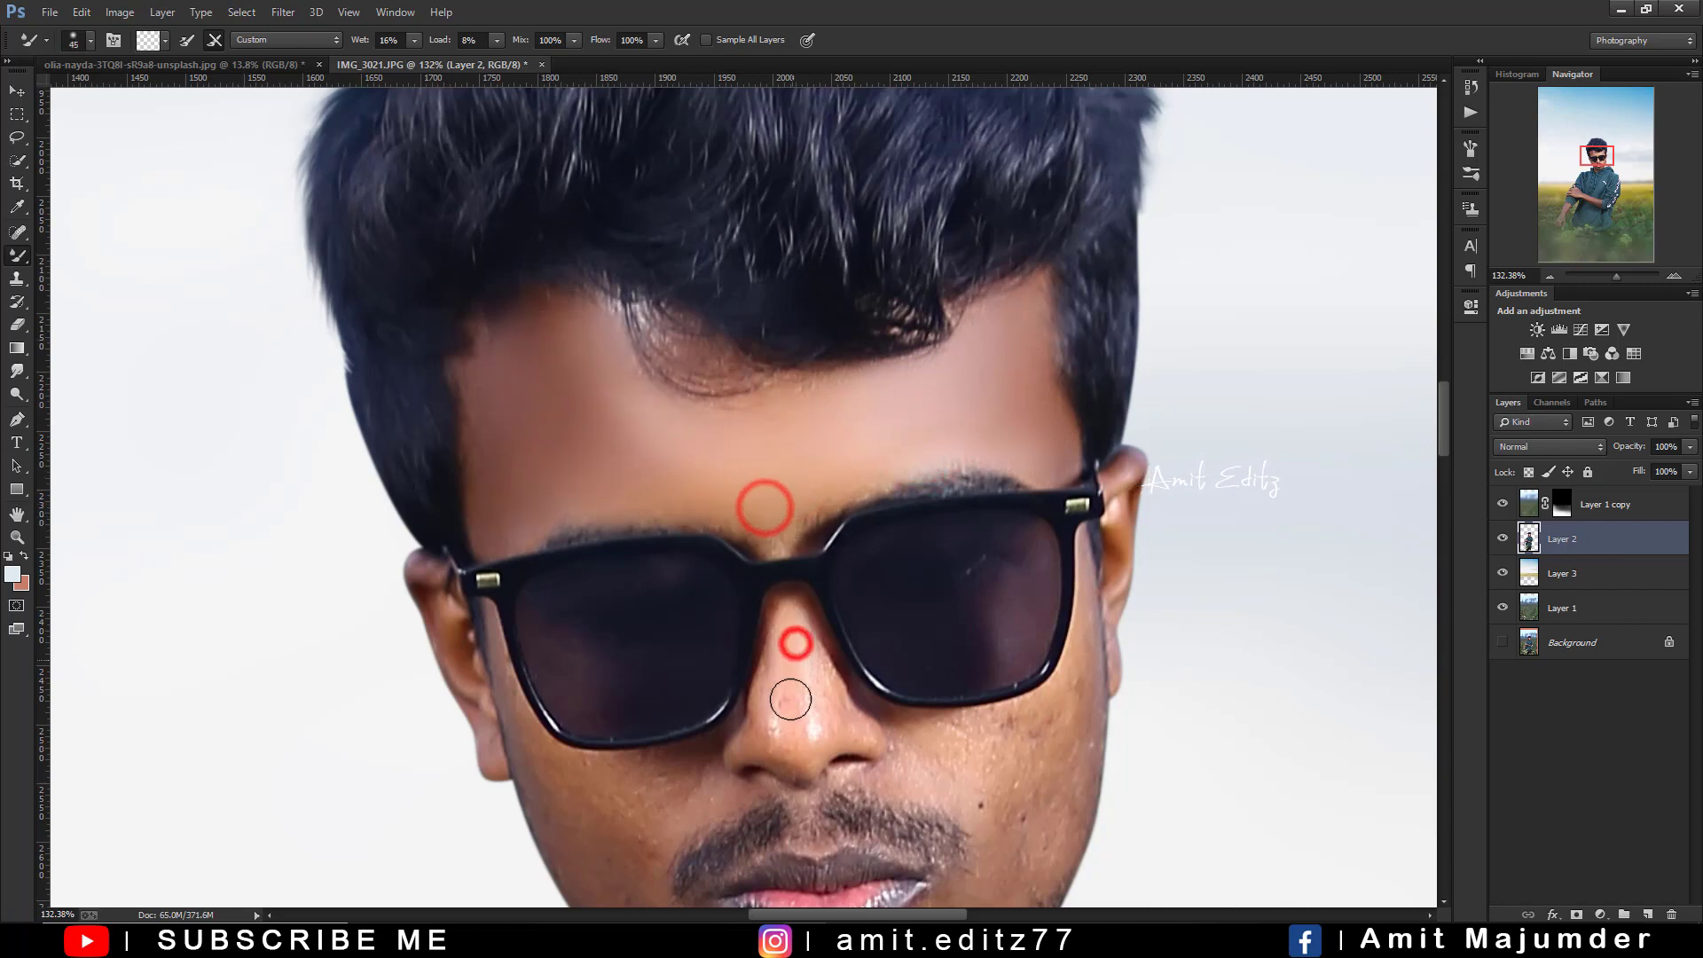
pyautogui.click(817, 722)
pyautogui.click(779, 677)
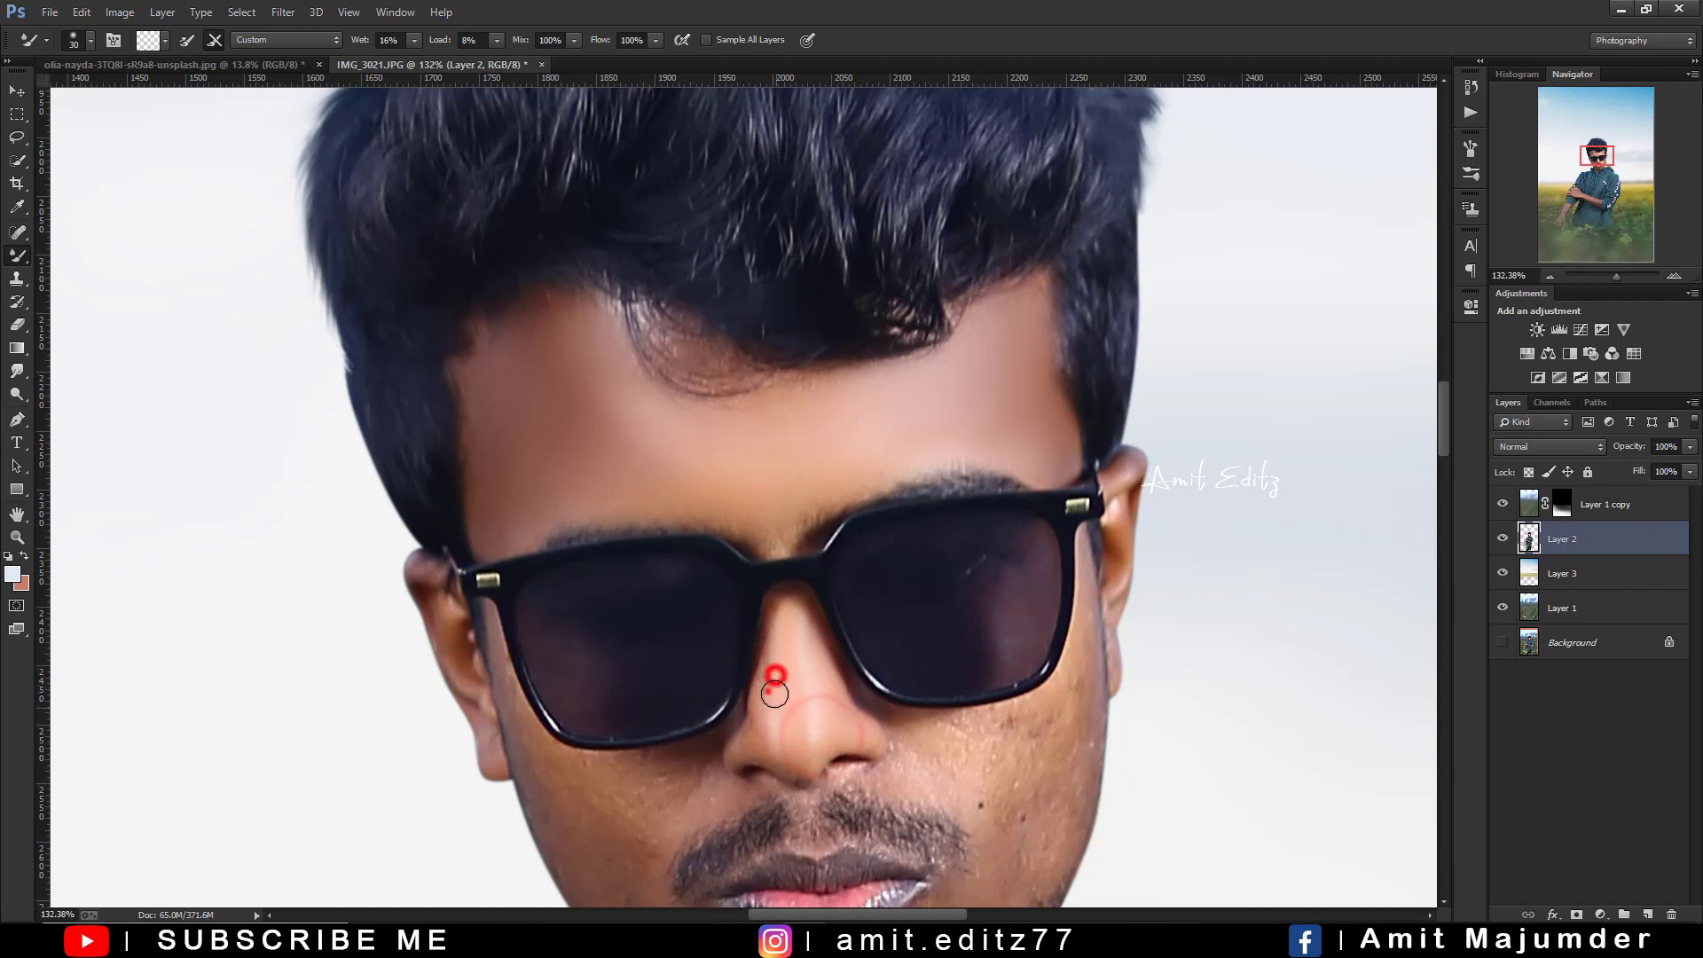
pyautogui.click(798, 772)
# Smooth the skin around the nose and on the cheek below the glasses
pyautogui.moveTo(774, 534); pyautogui.dragTo(693, 409)
pyautogui.click(654, 380)
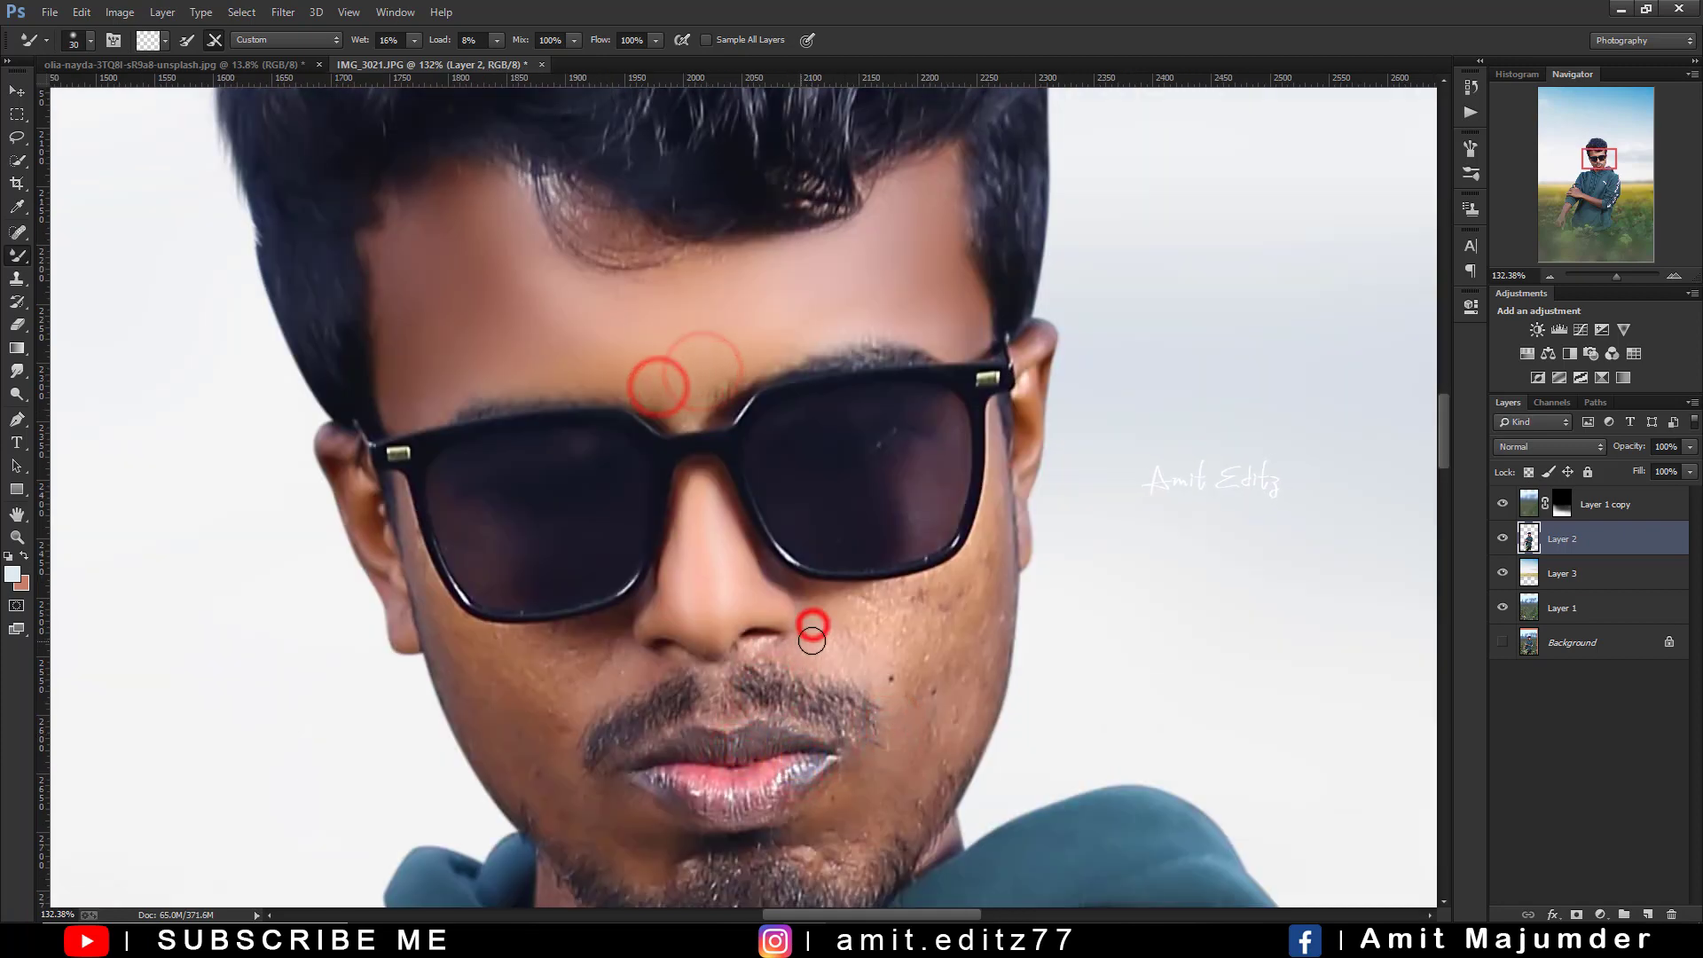
pyautogui.moveTo(808, 630); pyautogui.dragTo(898, 617)
pyautogui.click(913, 689)
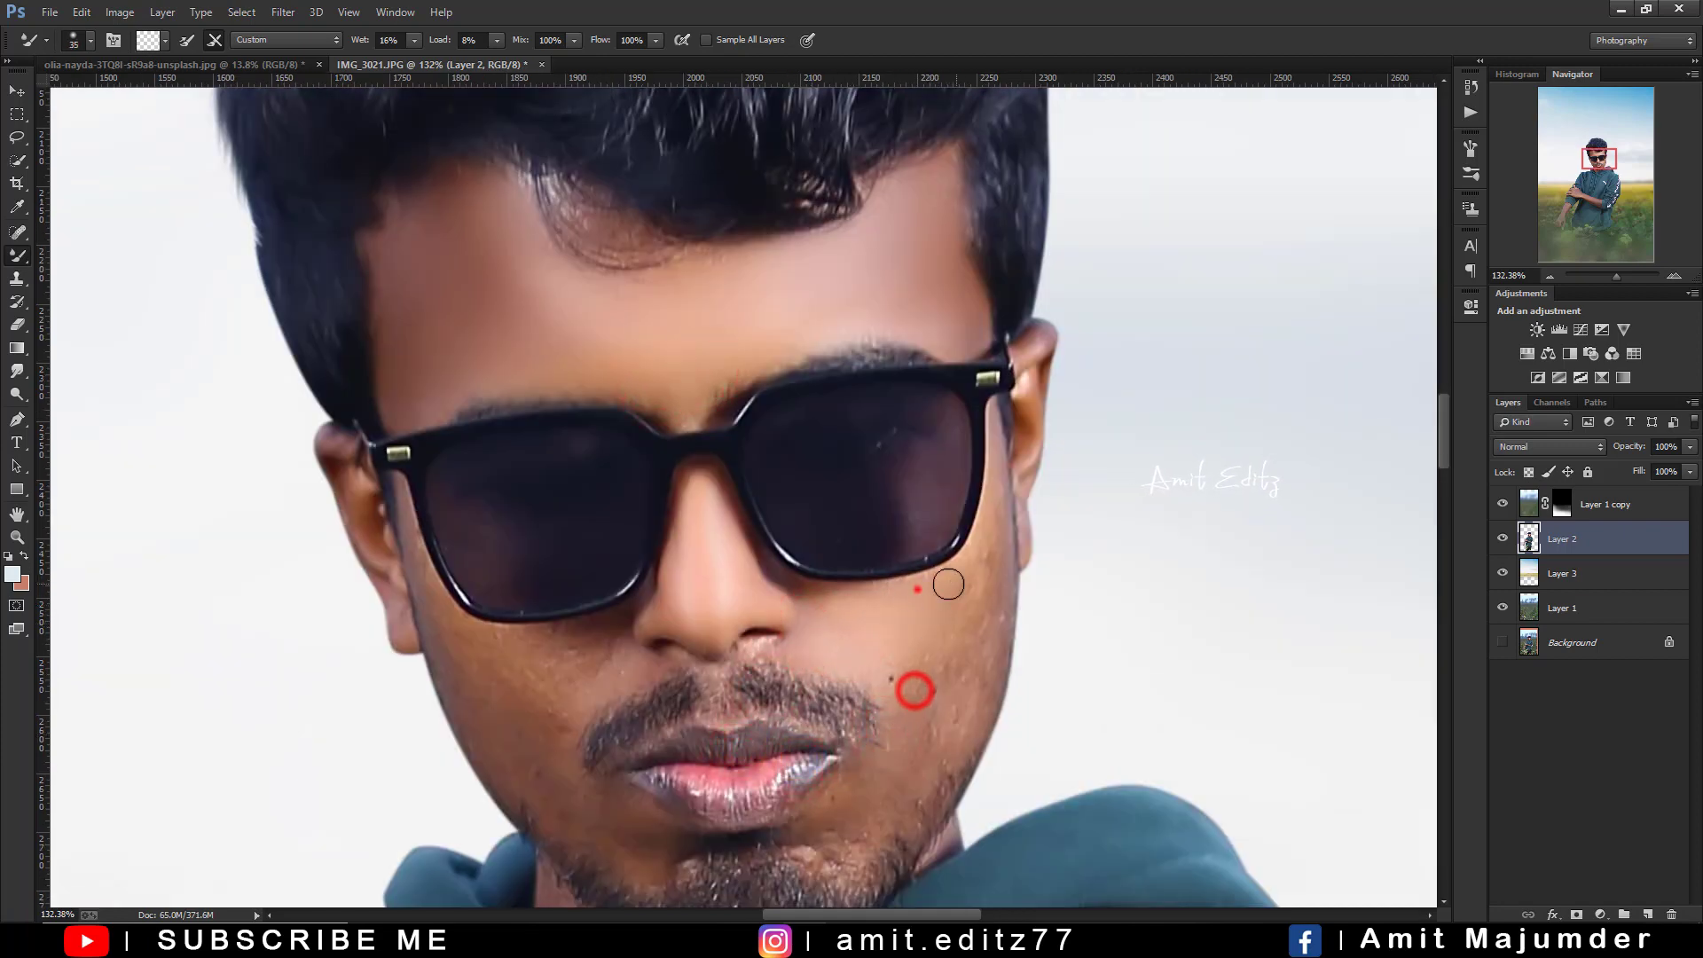
pyautogui.click(917, 589)
pyautogui.press('[')
pyautogui.press('[')
pyautogui.press('[')
pyautogui.click(990, 556)
pyautogui.click(950, 628)
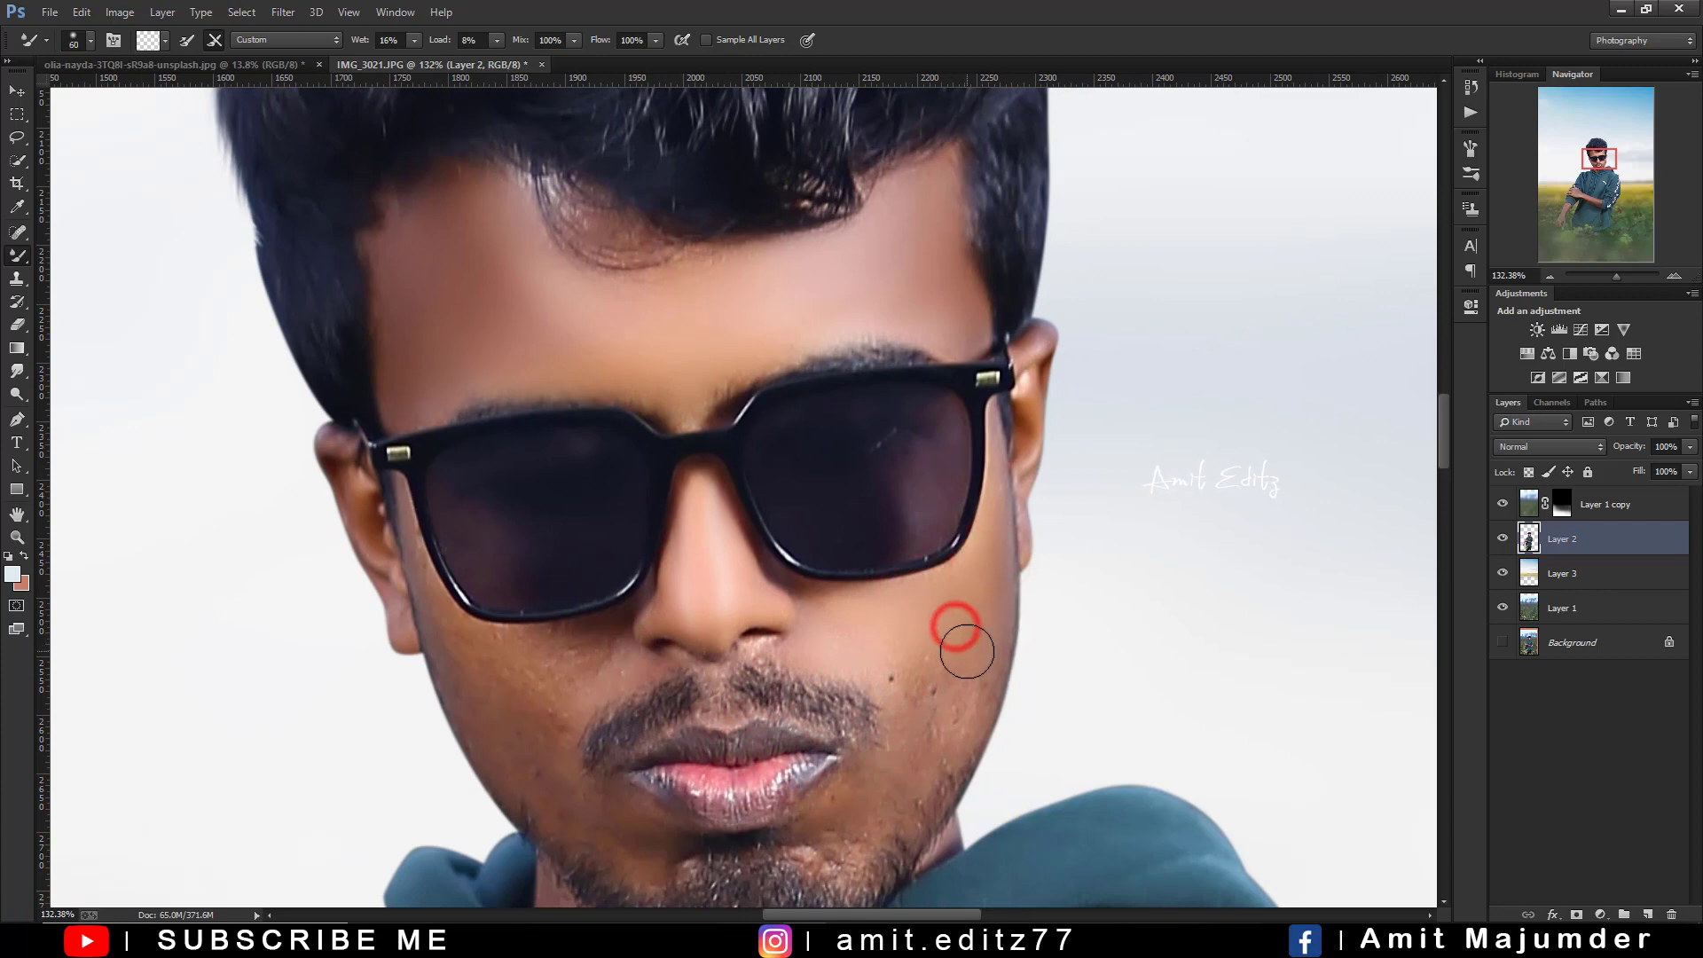
pyautogui.click(939, 657)
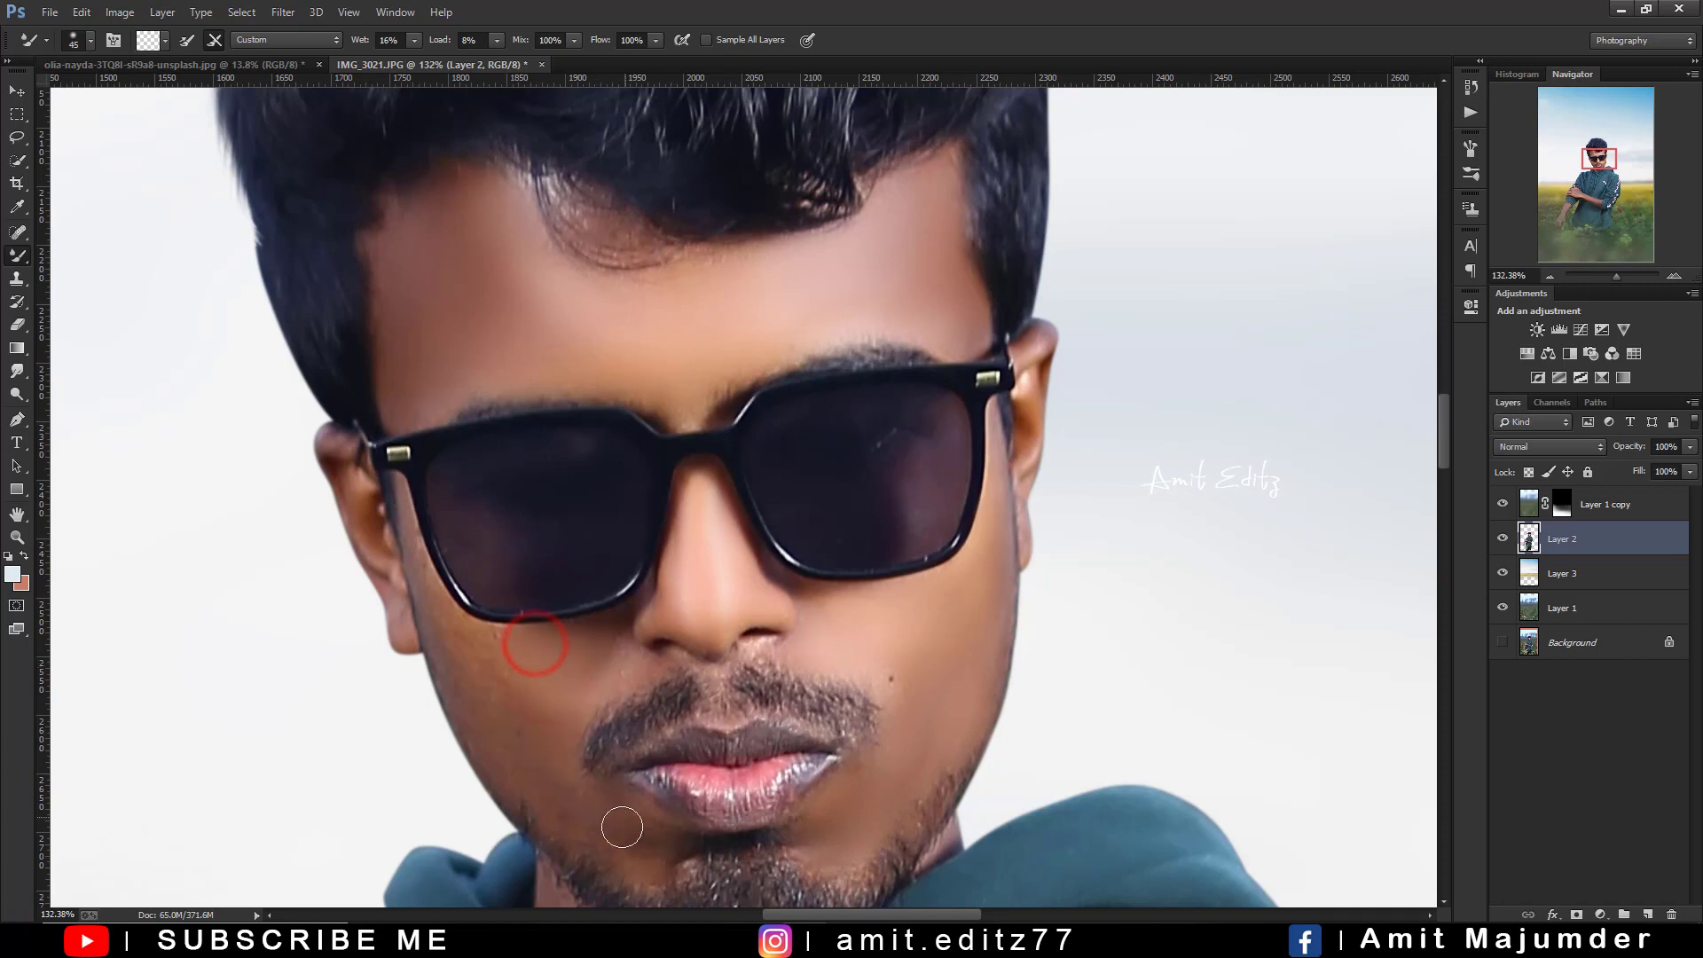
# Smooth the left cheek, under the nose, the lips and the back of the hand
pyautogui.press(']')
pyautogui.press(']')
pyautogui.click(453, 658)
pyautogui.press('[')
pyautogui.click(756, 657)
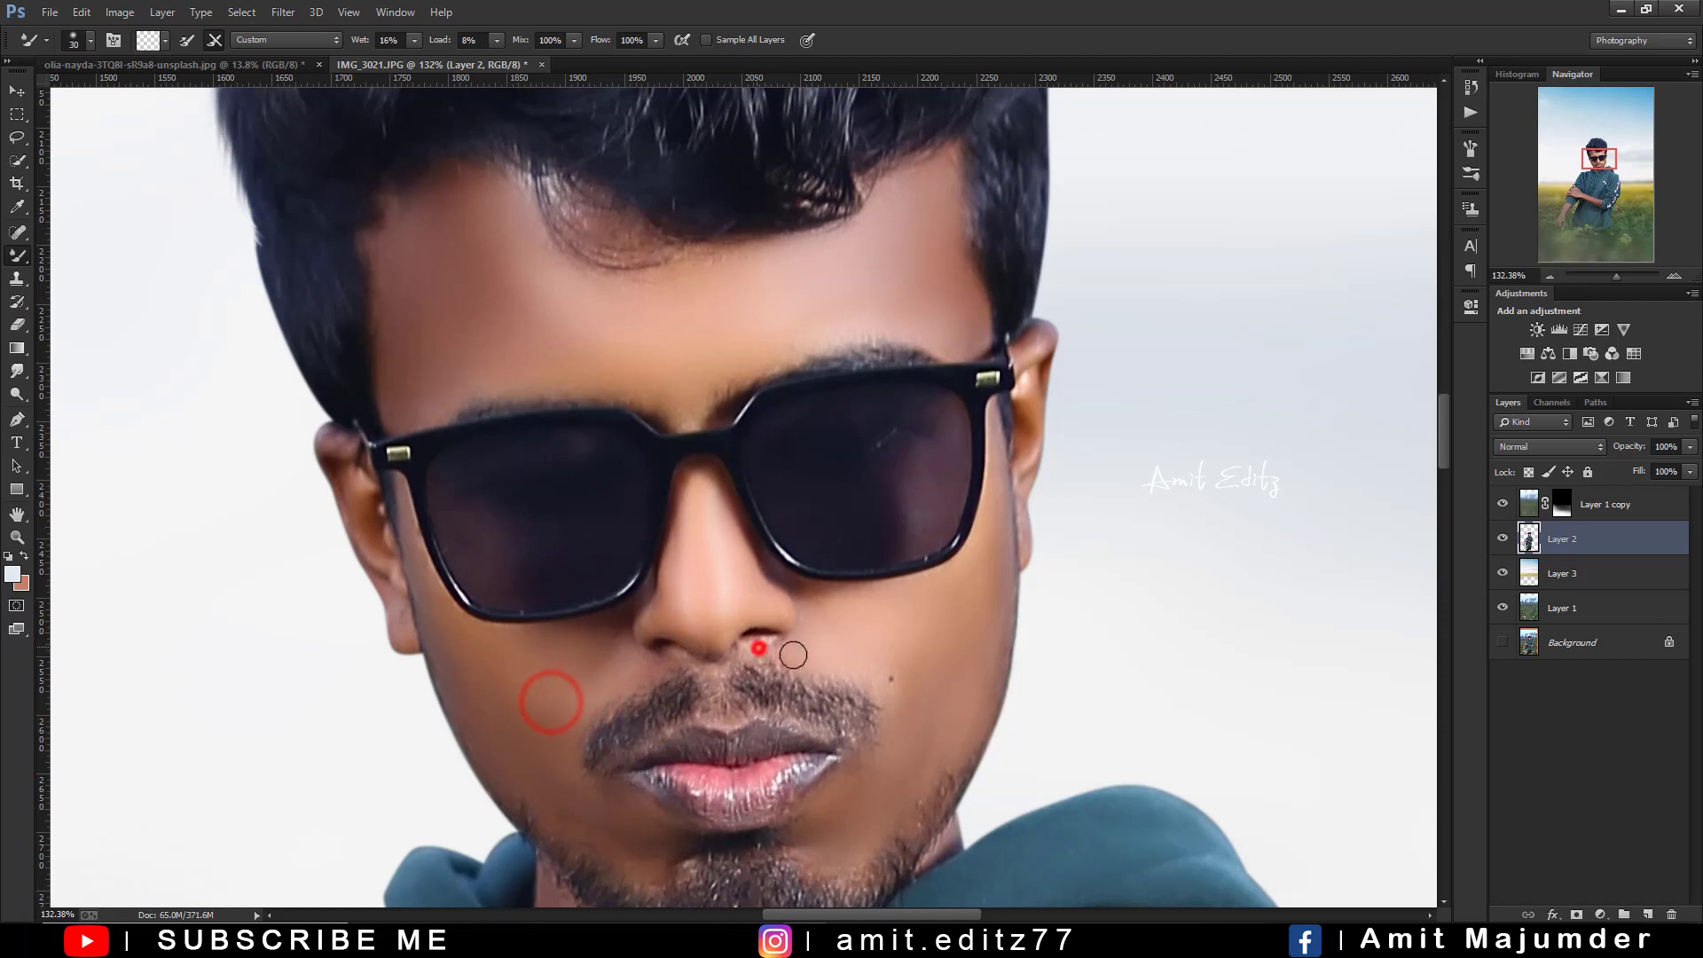
pyautogui.moveTo(710, 803); pyautogui.dragTo(777, 792)
pyautogui.press(']')
pyautogui.press(']')
pyautogui.press(']')
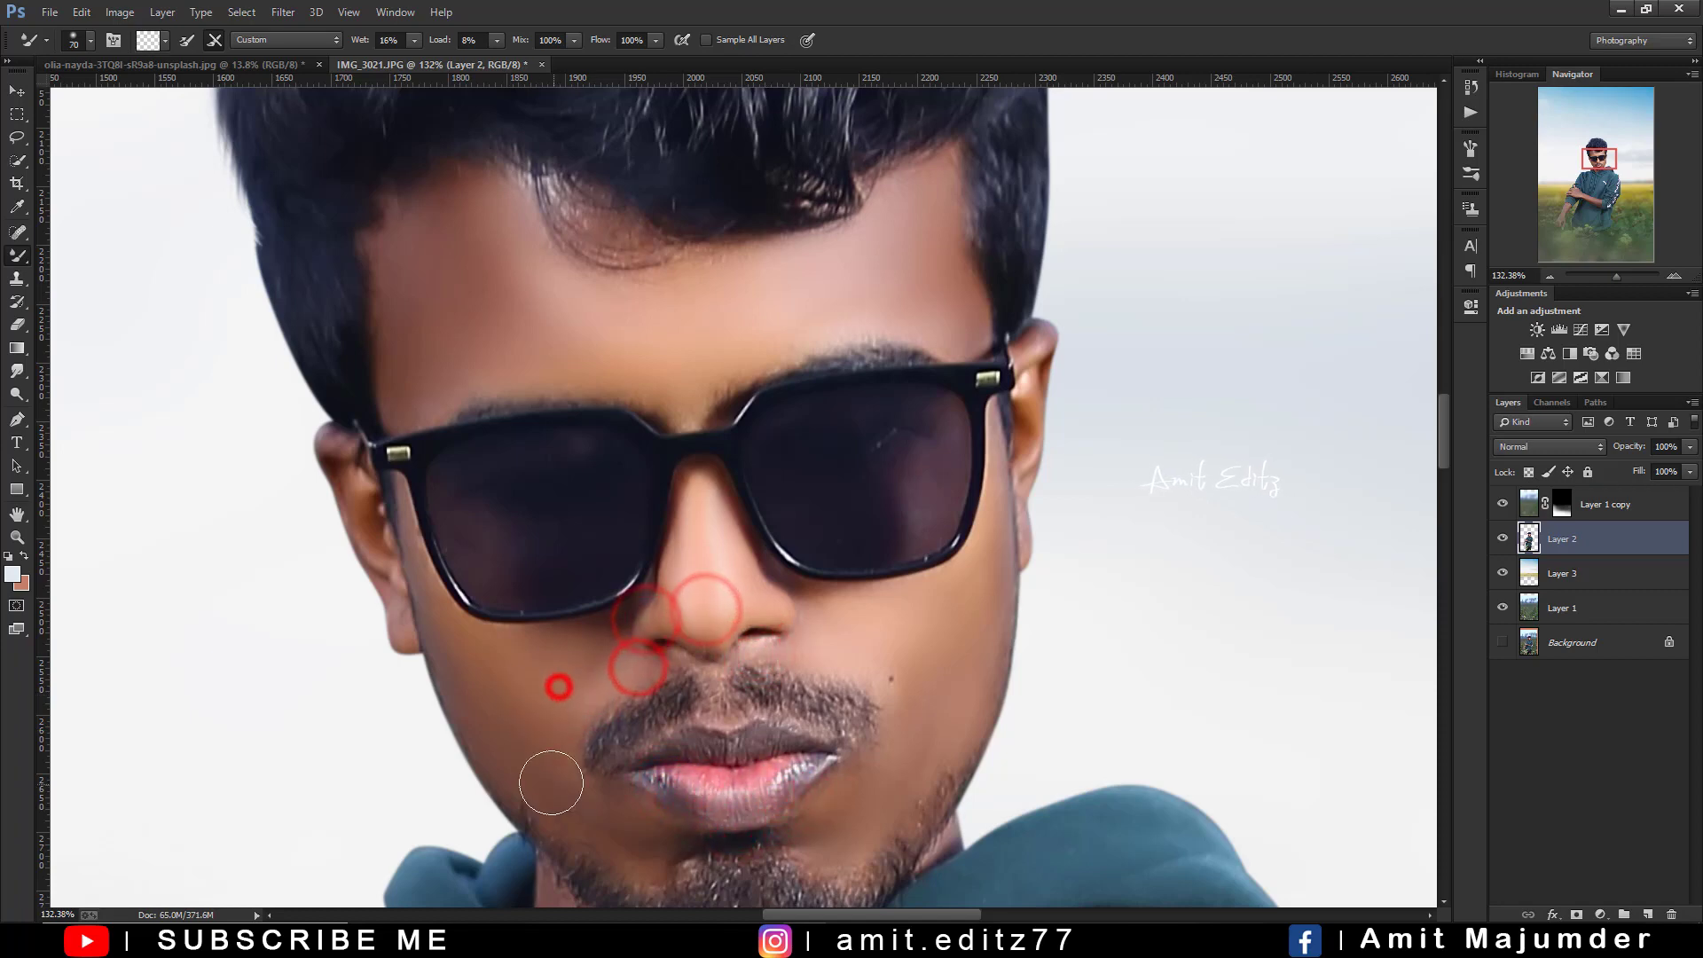
pyautogui.scroll(-2, 621, 621)
pyautogui.scroll(-5, 763, 338)
pyautogui.scroll(-3, 763, 338)
pyautogui.click(609, 695)
# Dab the Mixer Brush over the back of the hand, enlarging it to 90
pyautogui.click(453, 418)
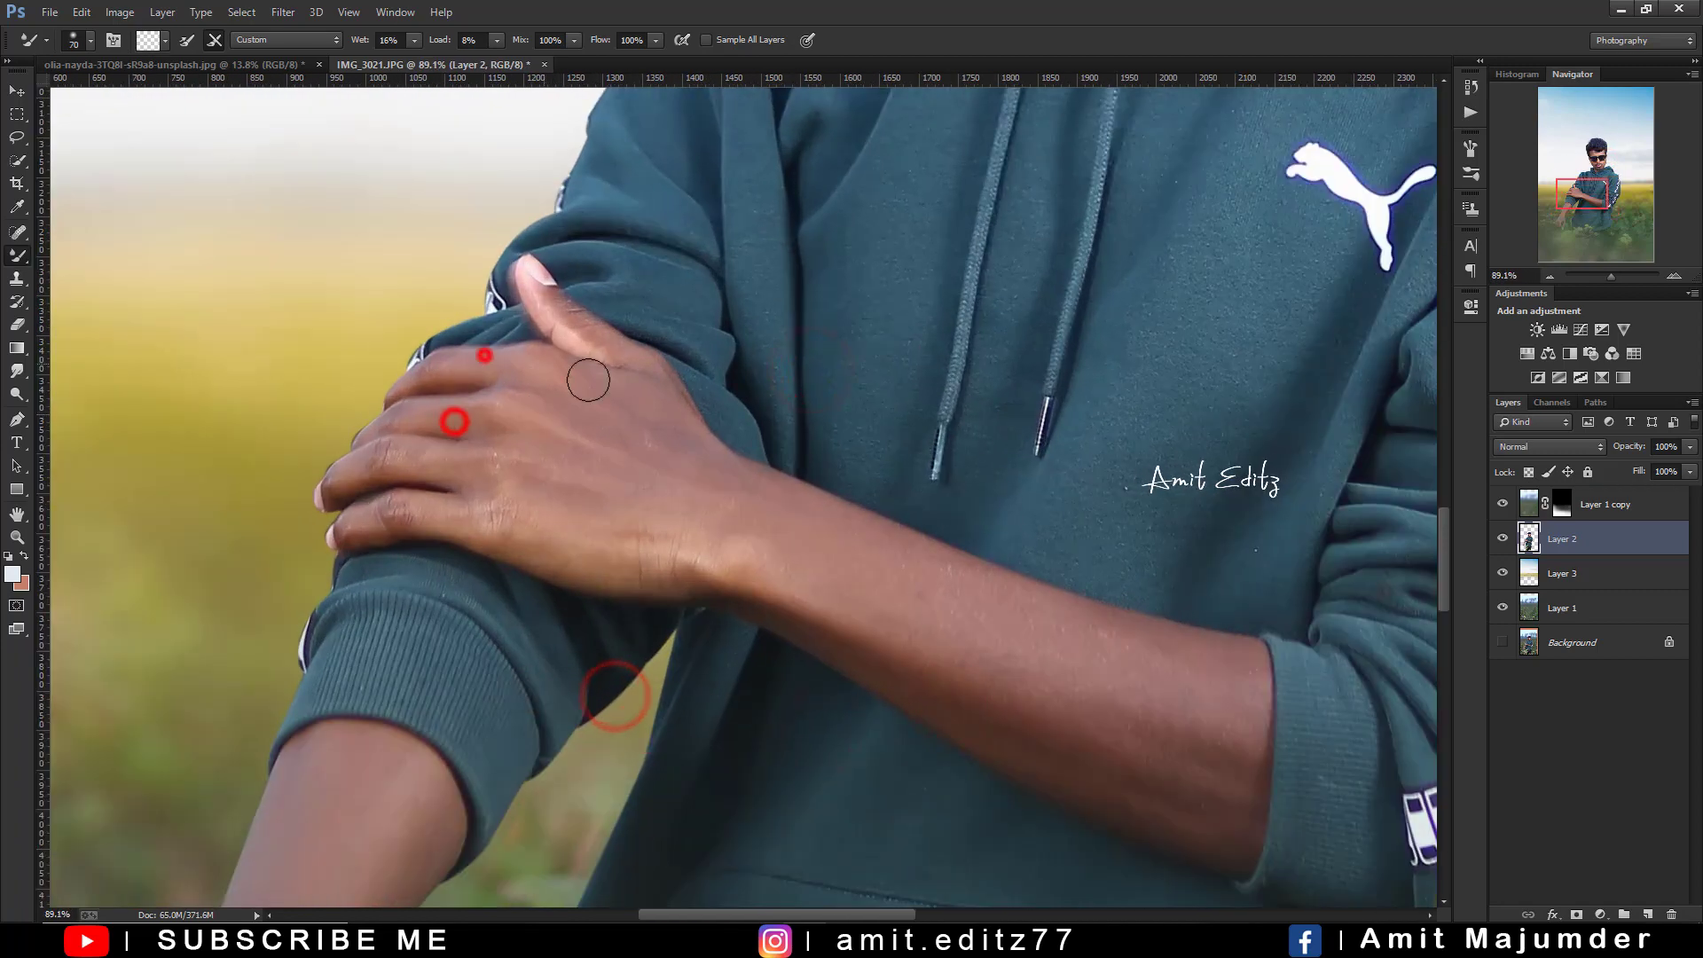
pyautogui.click(633, 367)
pyautogui.click(507, 454)
pyautogui.click(627, 472)
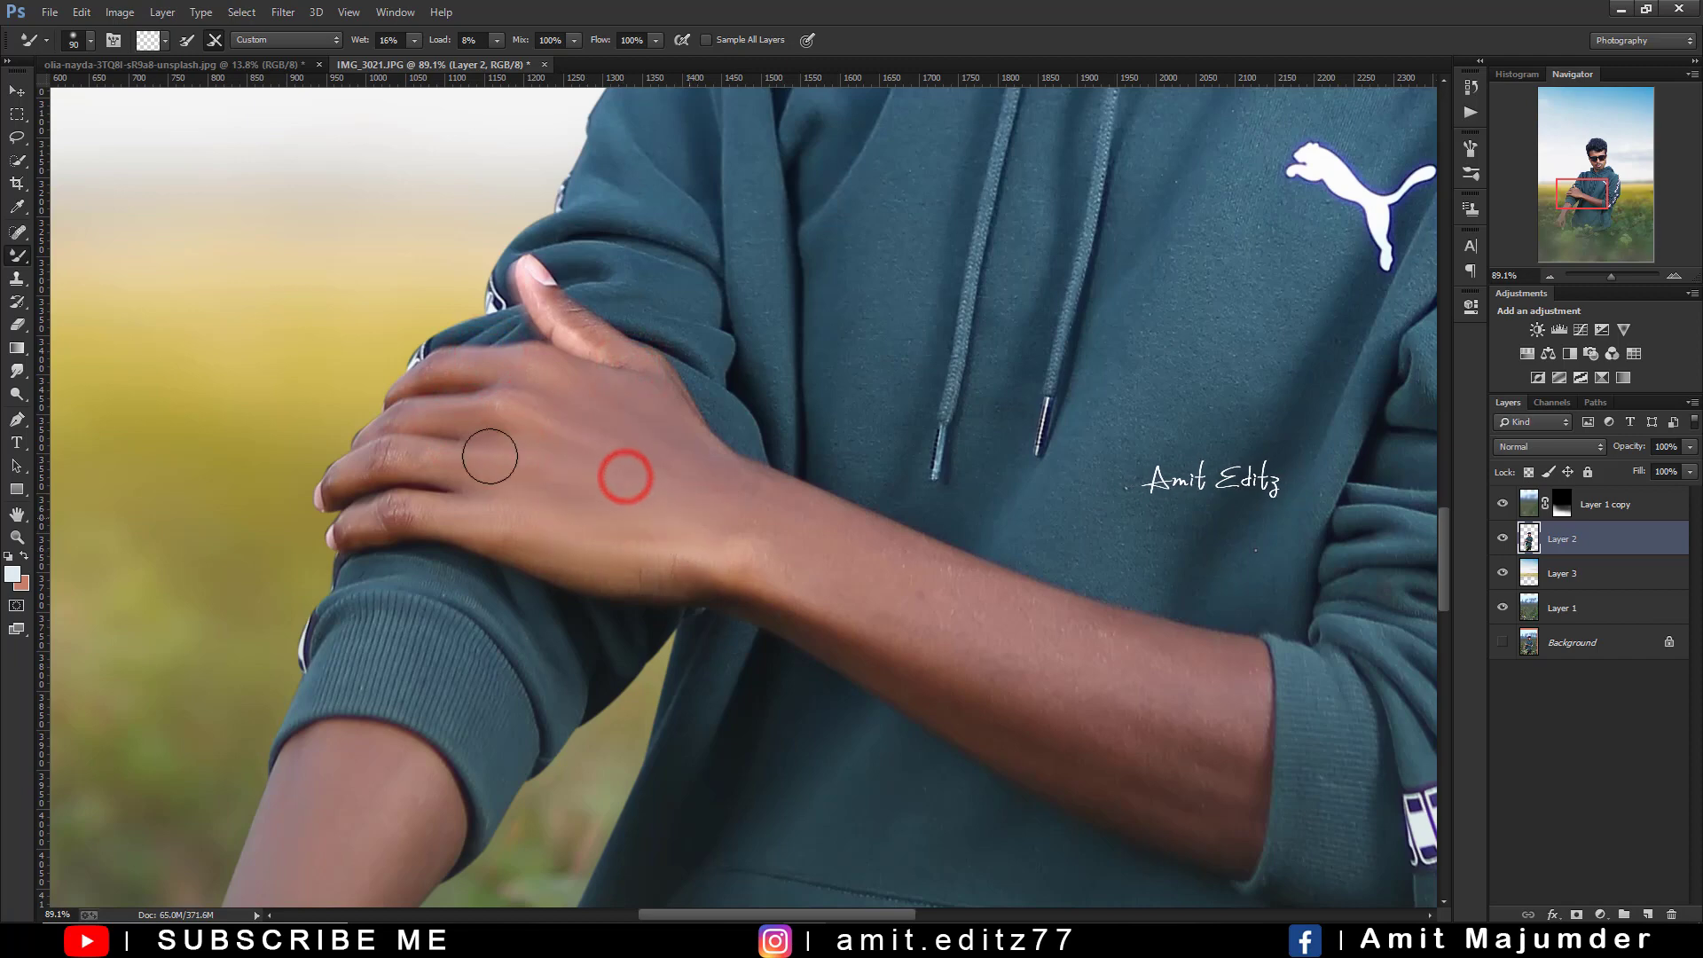
pyautogui.press(']')
pyautogui.press(']')
# Pan along the arm and smooth the forearm and upper arm skin
pyautogui.moveTo(918, 616); pyautogui.dragTo(711, 544)
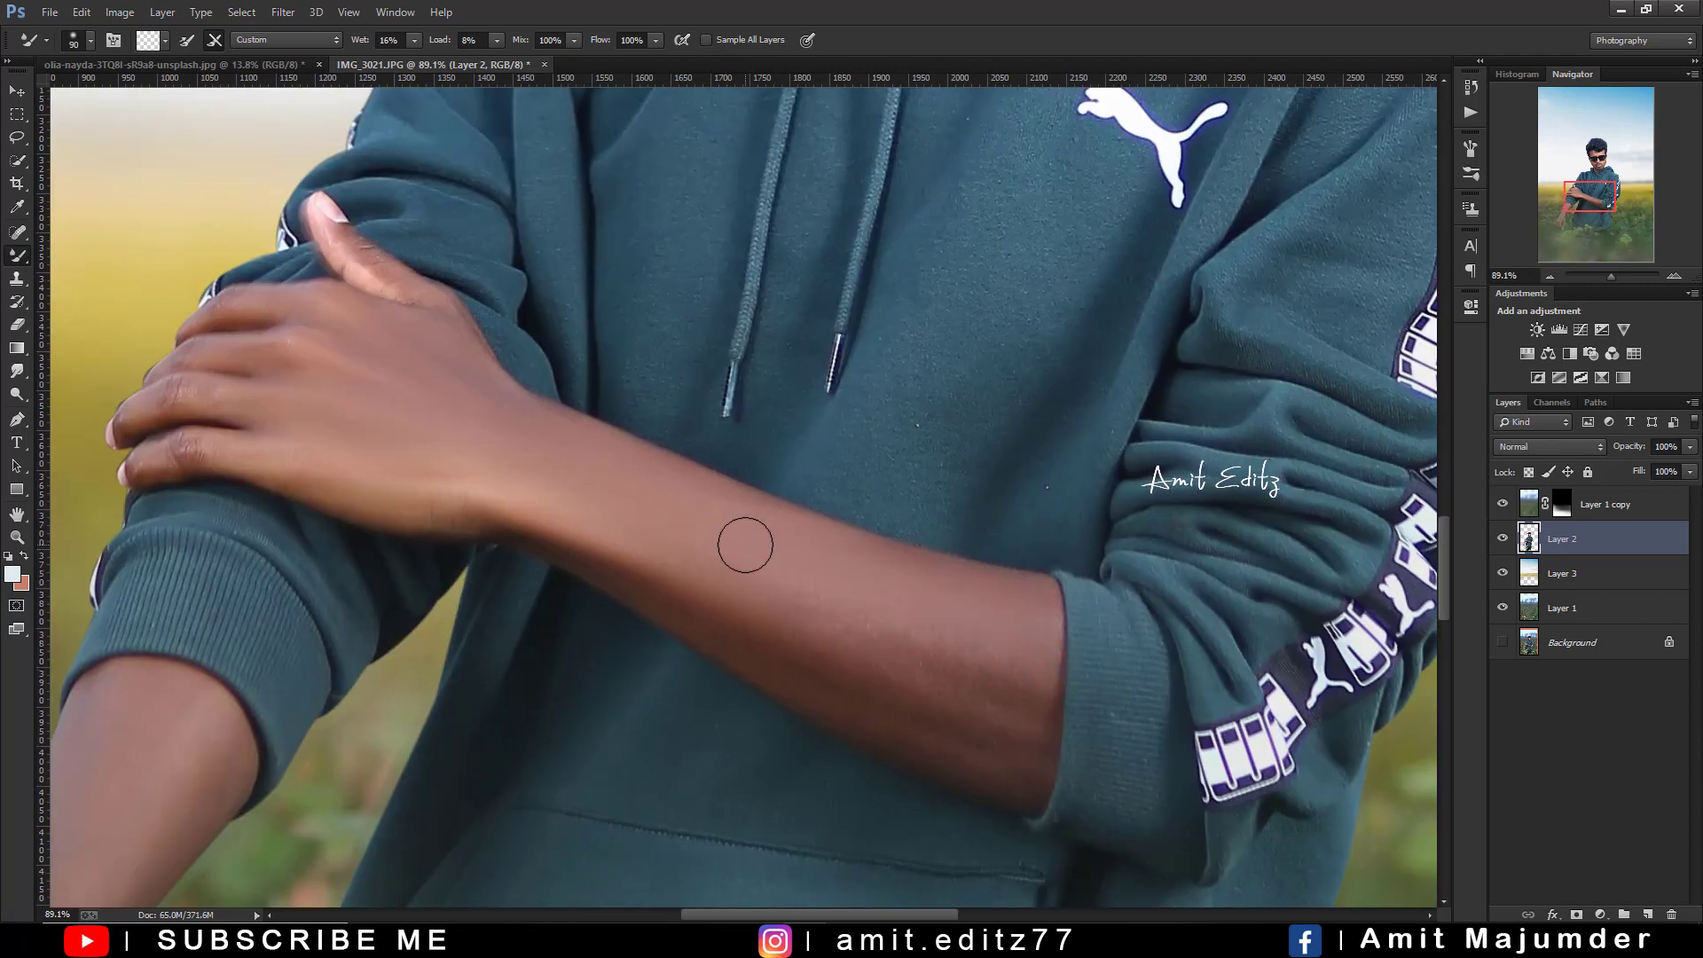
pyautogui.moveTo(1002, 657); pyautogui.dragTo(872, 681)
pyautogui.press(']')
pyautogui.press(']')
pyautogui.moveTo(414, 550); pyautogui.dragTo(887, 324)
pyautogui.moveTo(597, 532)
pyautogui.mouseDown()
pyautogui.moveTo(601, 472)
pyautogui.moveTo(661, 578)
pyautogui.mouseUp()
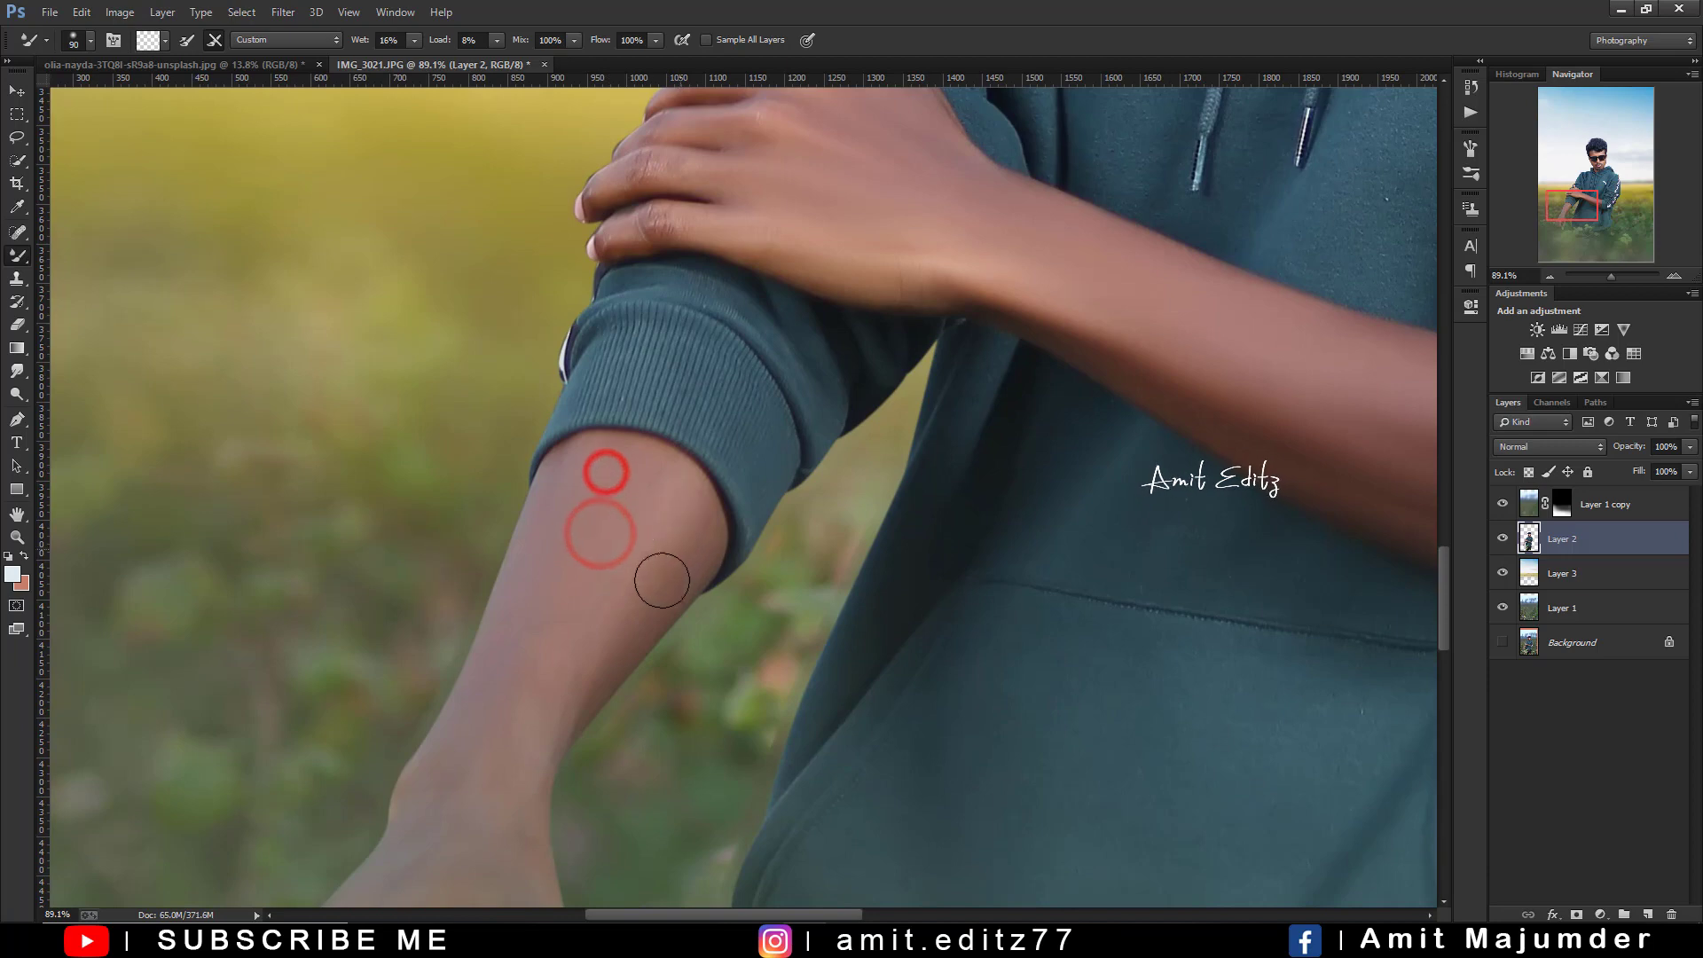
pyautogui.moveTo(556, 597); pyautogui.dragTo(539, 651)
pyautogui.scroll(-3, 631, 483)
pyautogui.scroll(6, 563, 544)
pyautogui.hscroll(4, 562, 544)
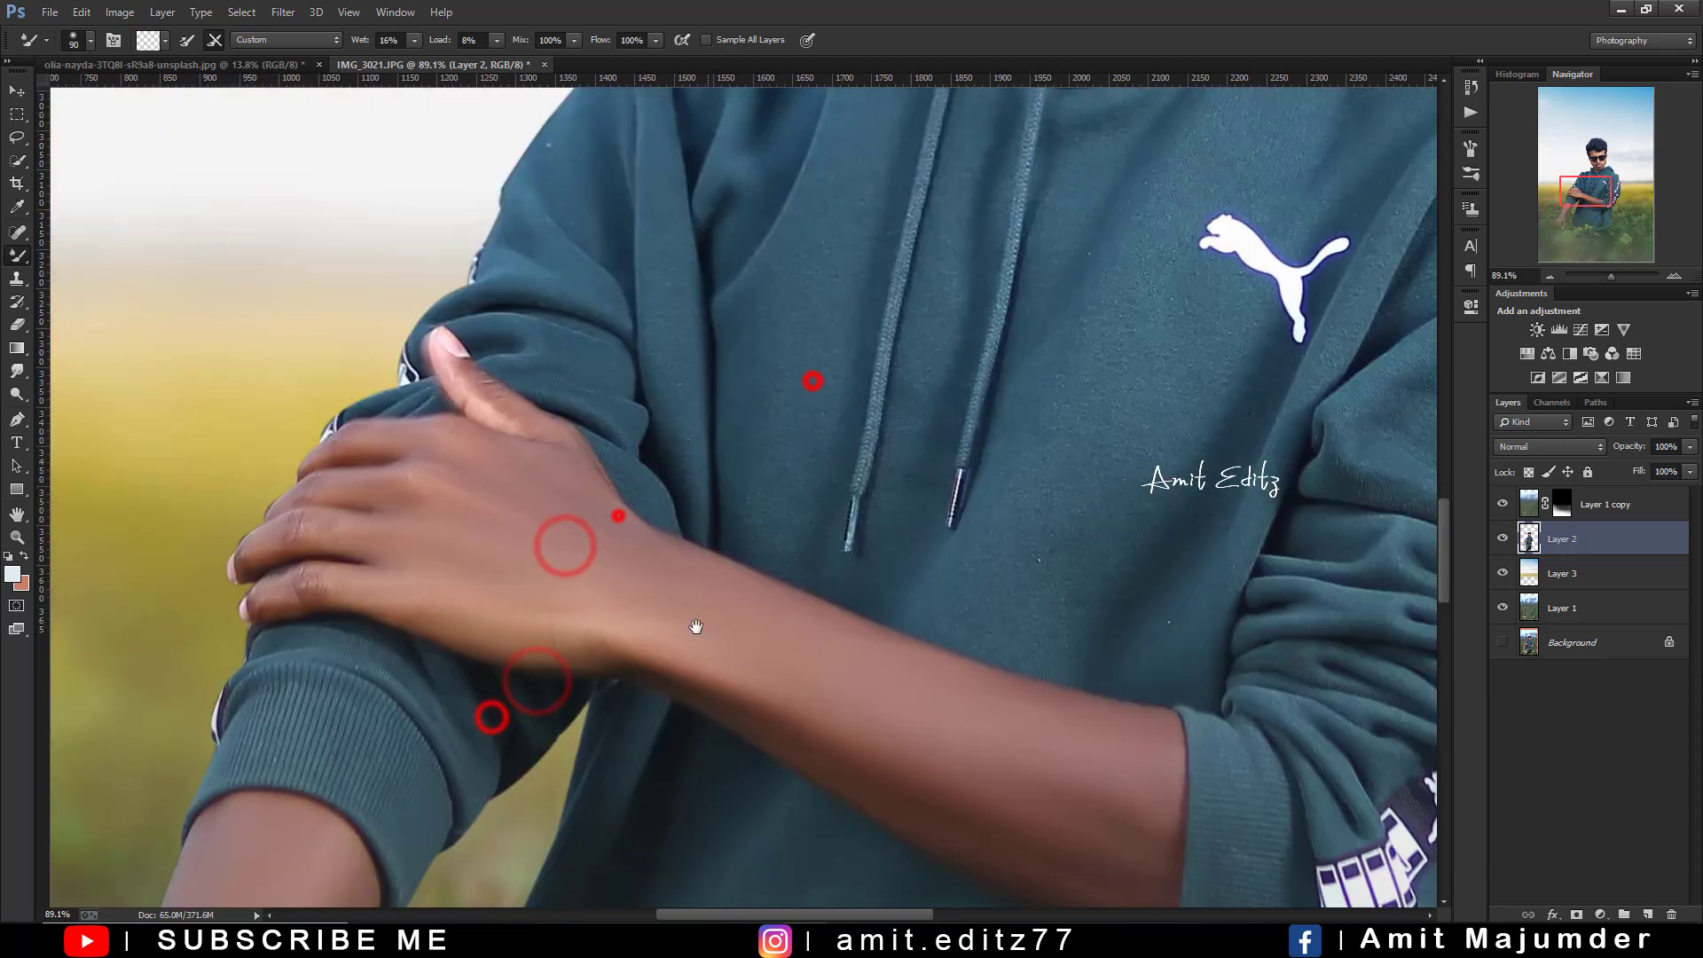
# Smooth the knuckles, back of the hand, forearm and wrist, switching brush sizes 60 and 90
pyautogui.moveTo(312, 526); pyautogui.dragTo(331, 578)
pyautogui.press('[')
pyautogui.press('[')
pyautogui.press('[')
pyautogui.moveTo(430, 487); pyautogui.dragTo(381, 437)
pyautogui.moveTo(487, 404); pyautogui.dragTo(544, 442)
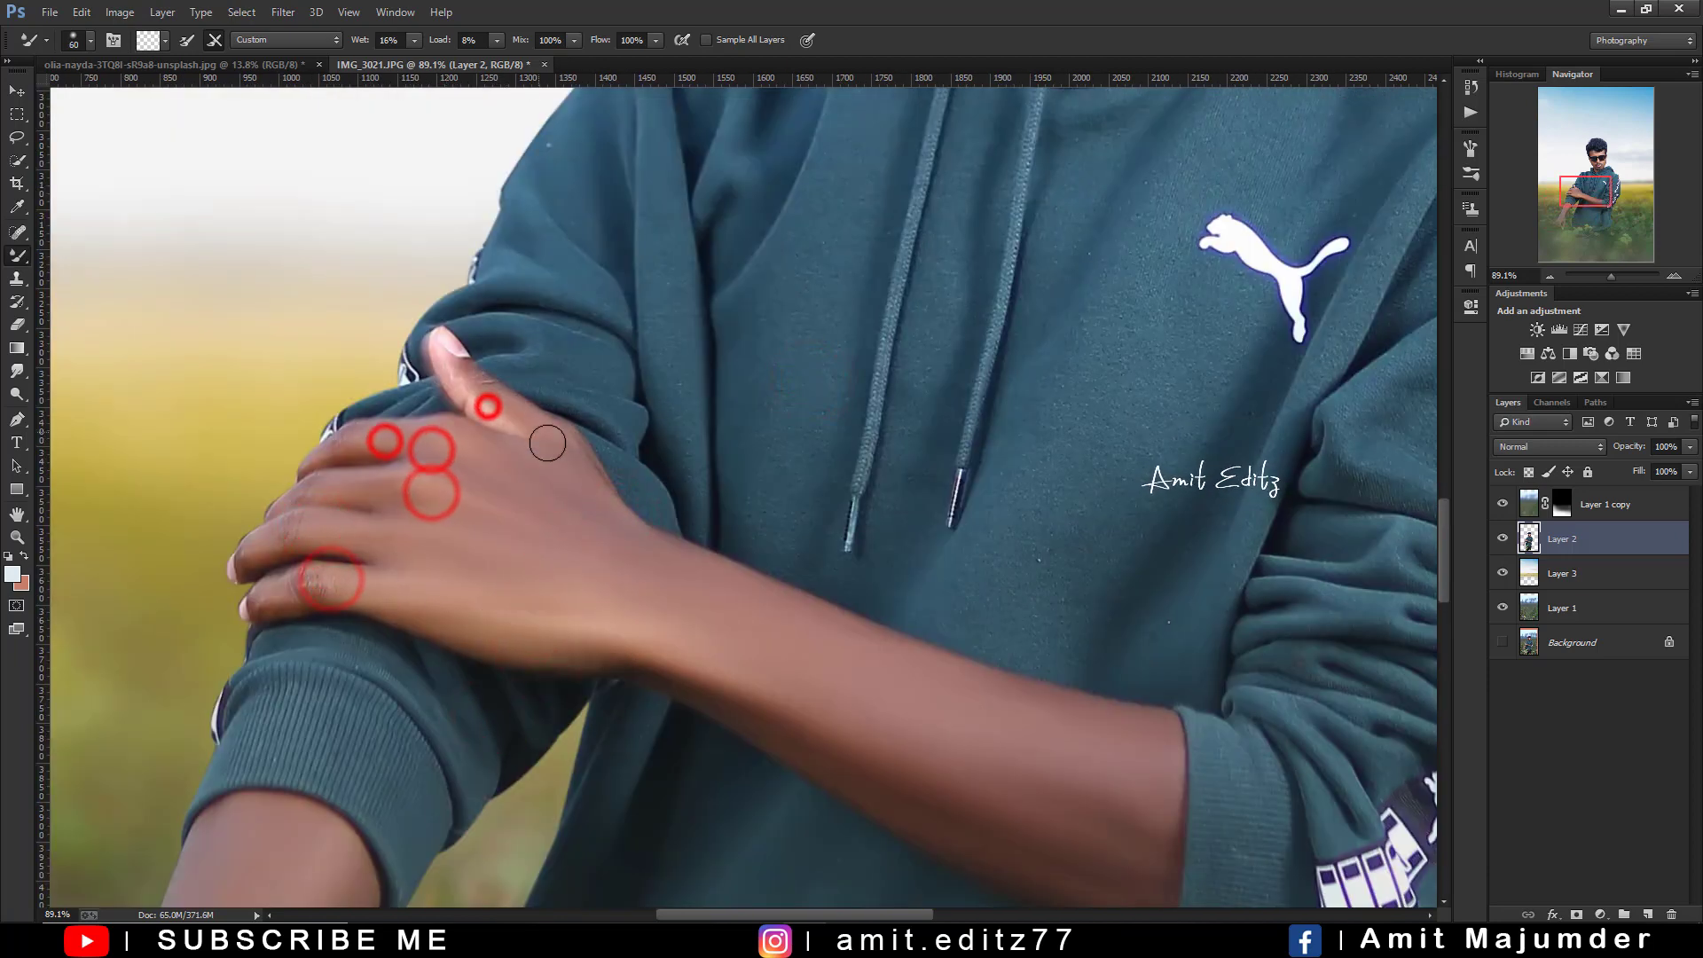
pyautogui.moveTo(793, 634); pyautogui.dragTo(666, 448)
pyautogui.press(']')
pyautogui.press(']')
pyautogui.press(']')
pyautogui.moveTo(790, 529); pyautogui.dragTo(913, 505)
pyautogui.moveTo(799, 471)
pyautogui.mouseDown()
pyautogui.moveTo(1007, 551)
pyautogui.moveTo(991, 643)
pyautogui.mouseUp()
# Soften the fingertips with a size 70 brush, then zoom out
pyautogui.moveTo(320, 411); pyautogui.dragTo(697, 479)
pyautogui.press('[')
pyautogui.press('[')
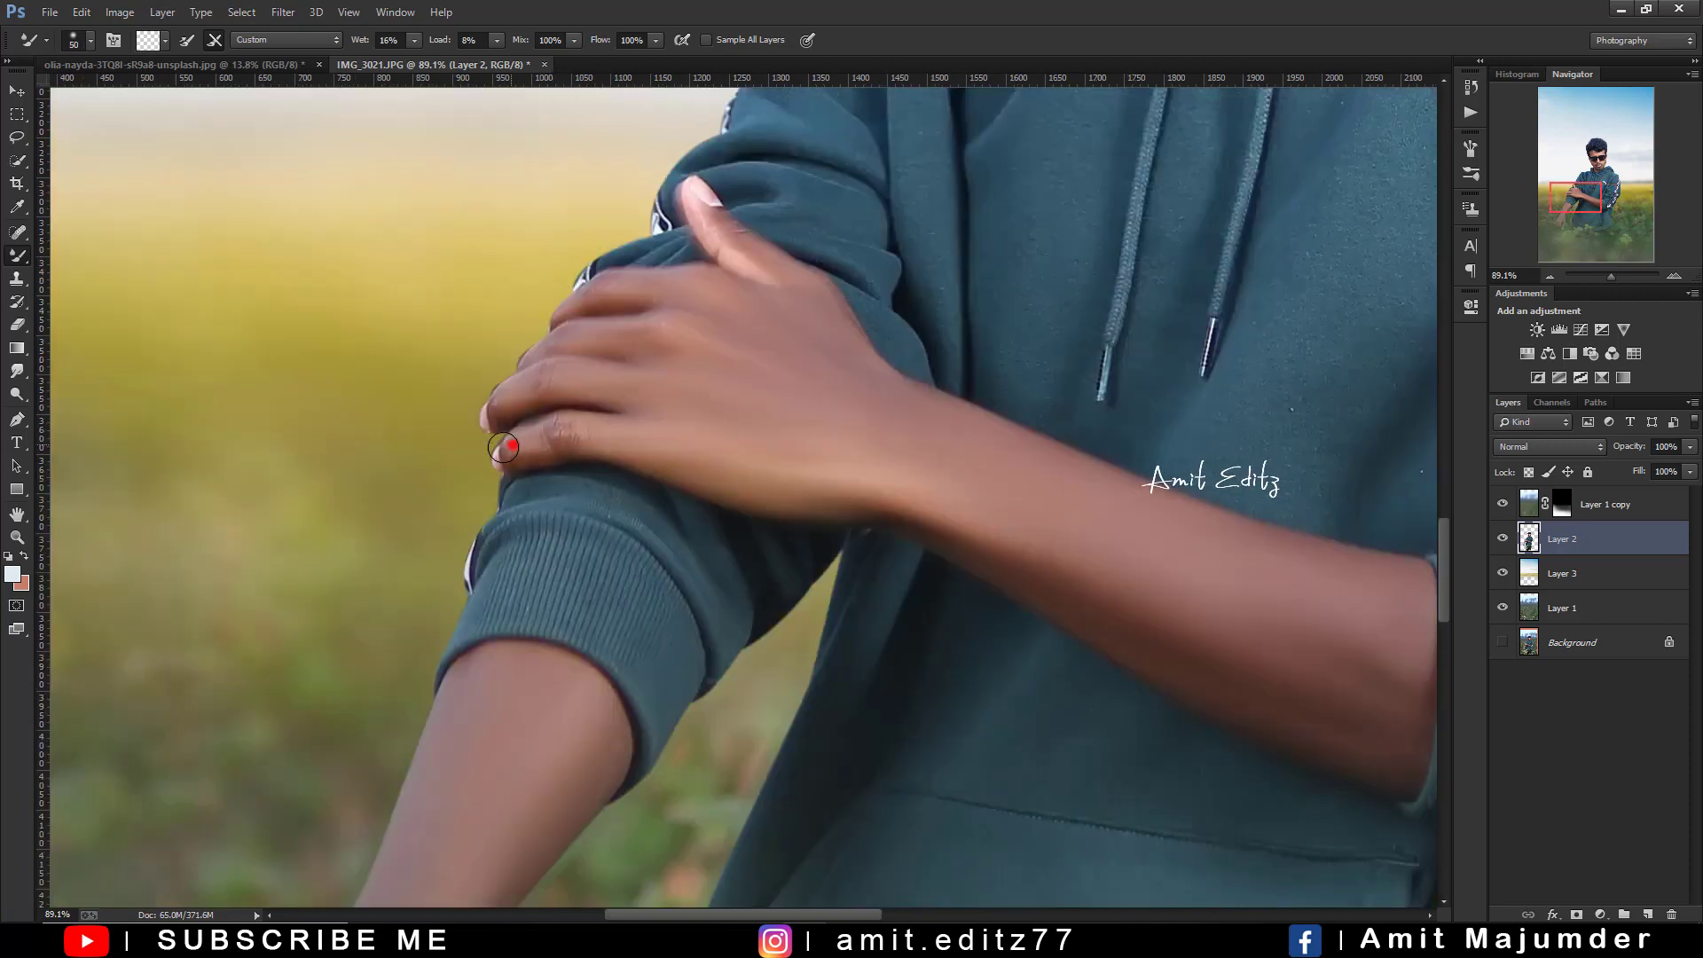
pyautogui.moveTo(503, 448); pyautogui.dragTo(577, 449)
pyautogui.moveTo(559, 384); pyautogui.dragTo(561, 390)
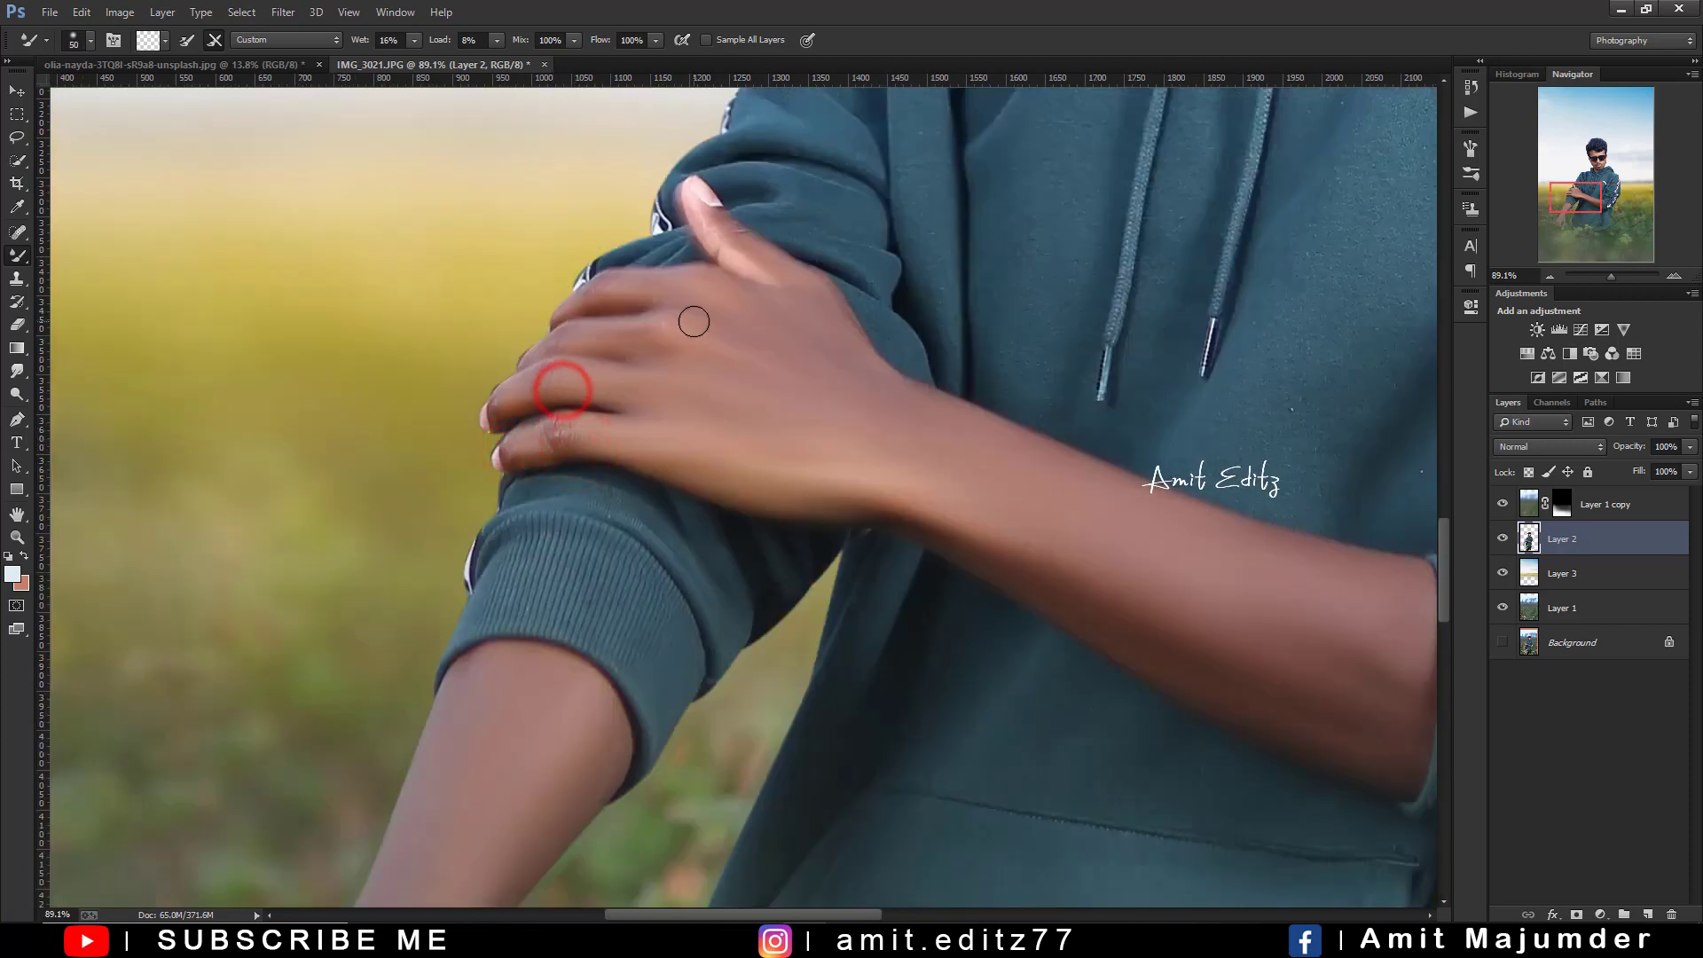
pyautogui.scroll(-4, 694, 322)
pyautogui.scroll(-2, 709, 337)
pyautogui.scroll(-1, 721, 347)
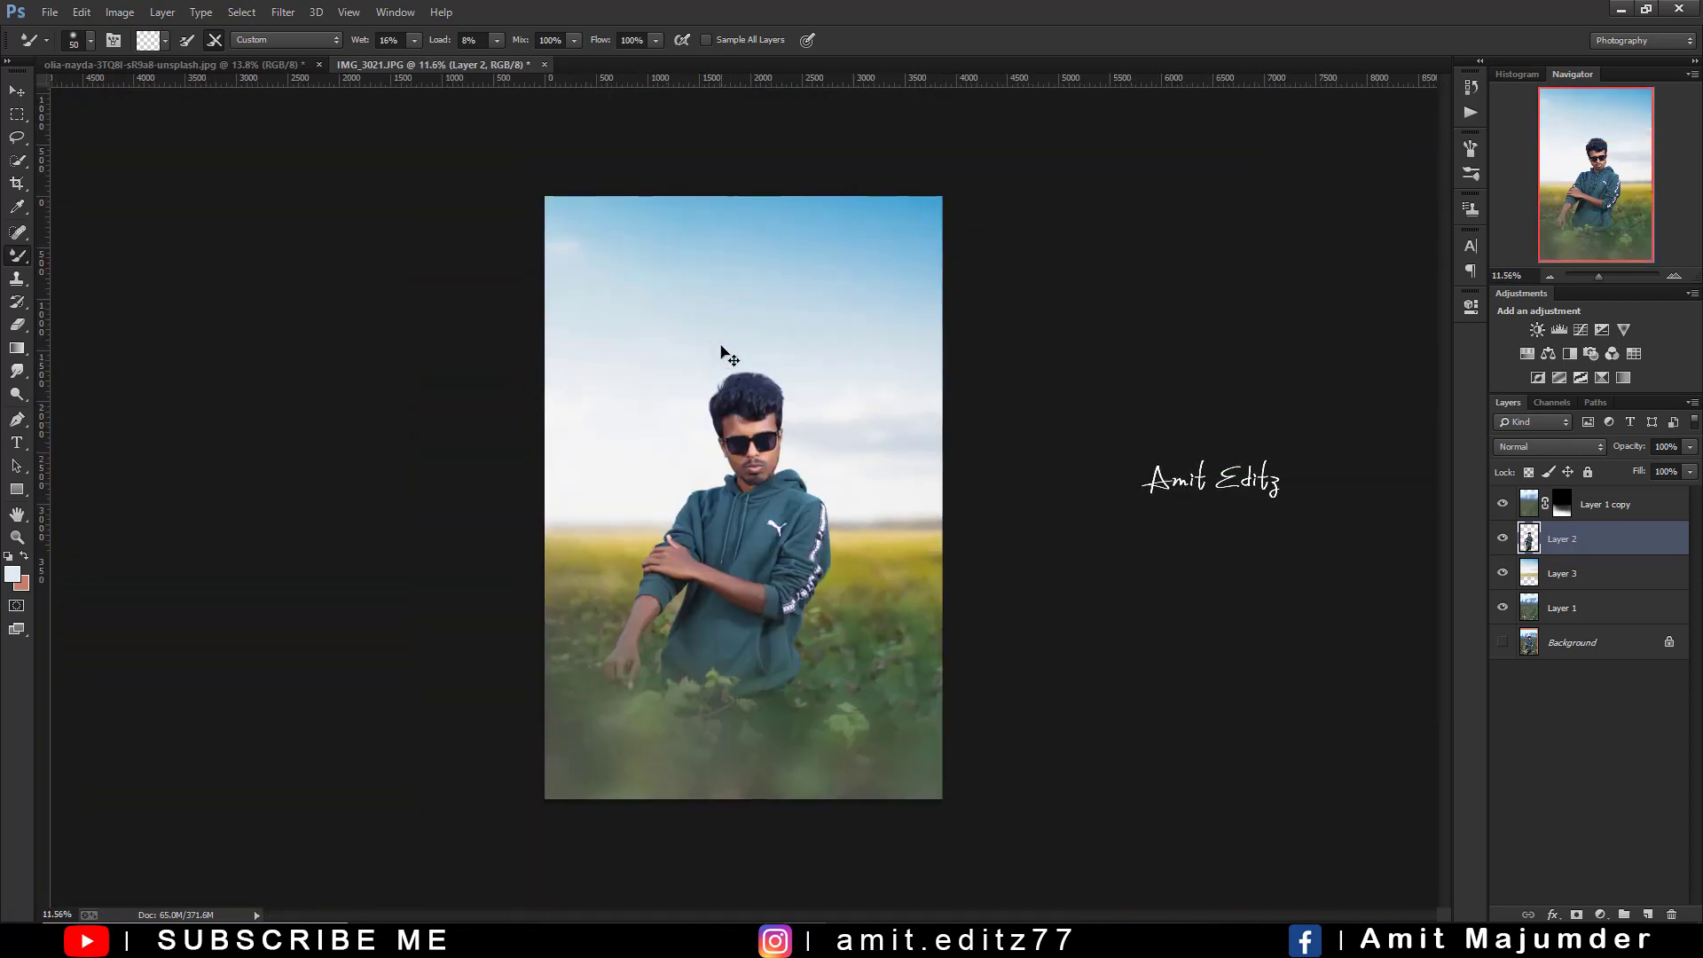
# Camera Raw grade Layer 2 with Shadows -17, Blacks +29 and Oranges saturation -21
pyautogui.scroll(1, 721, 347)
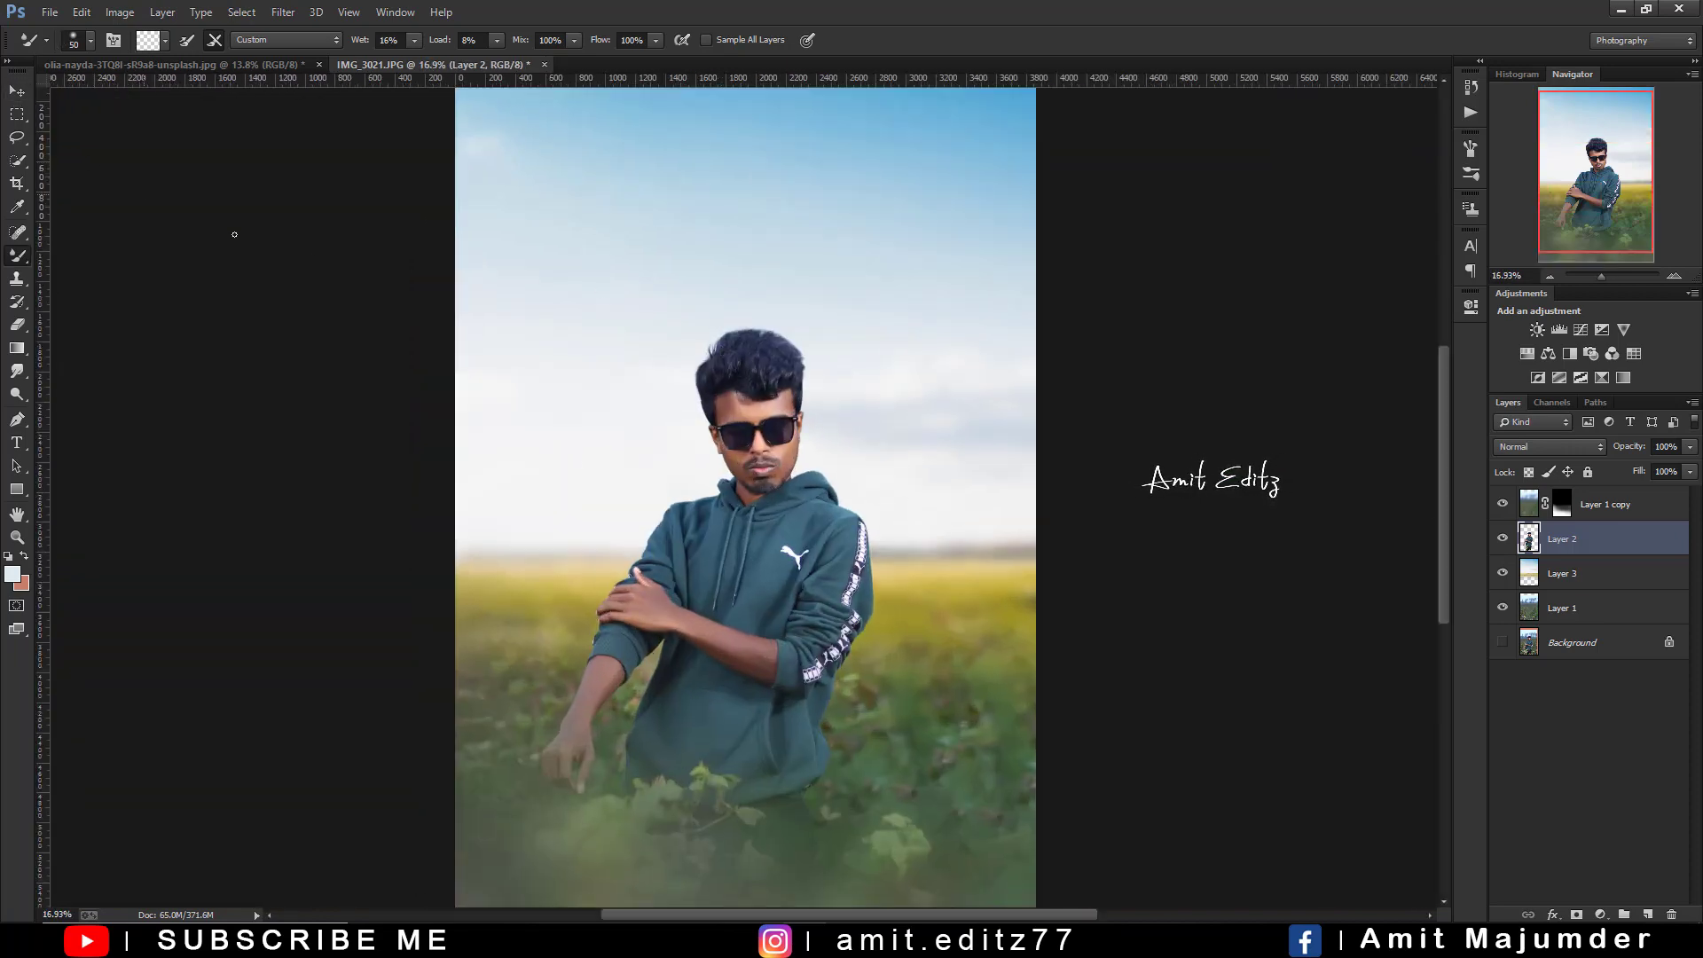
pyautogui.click(277, 14)
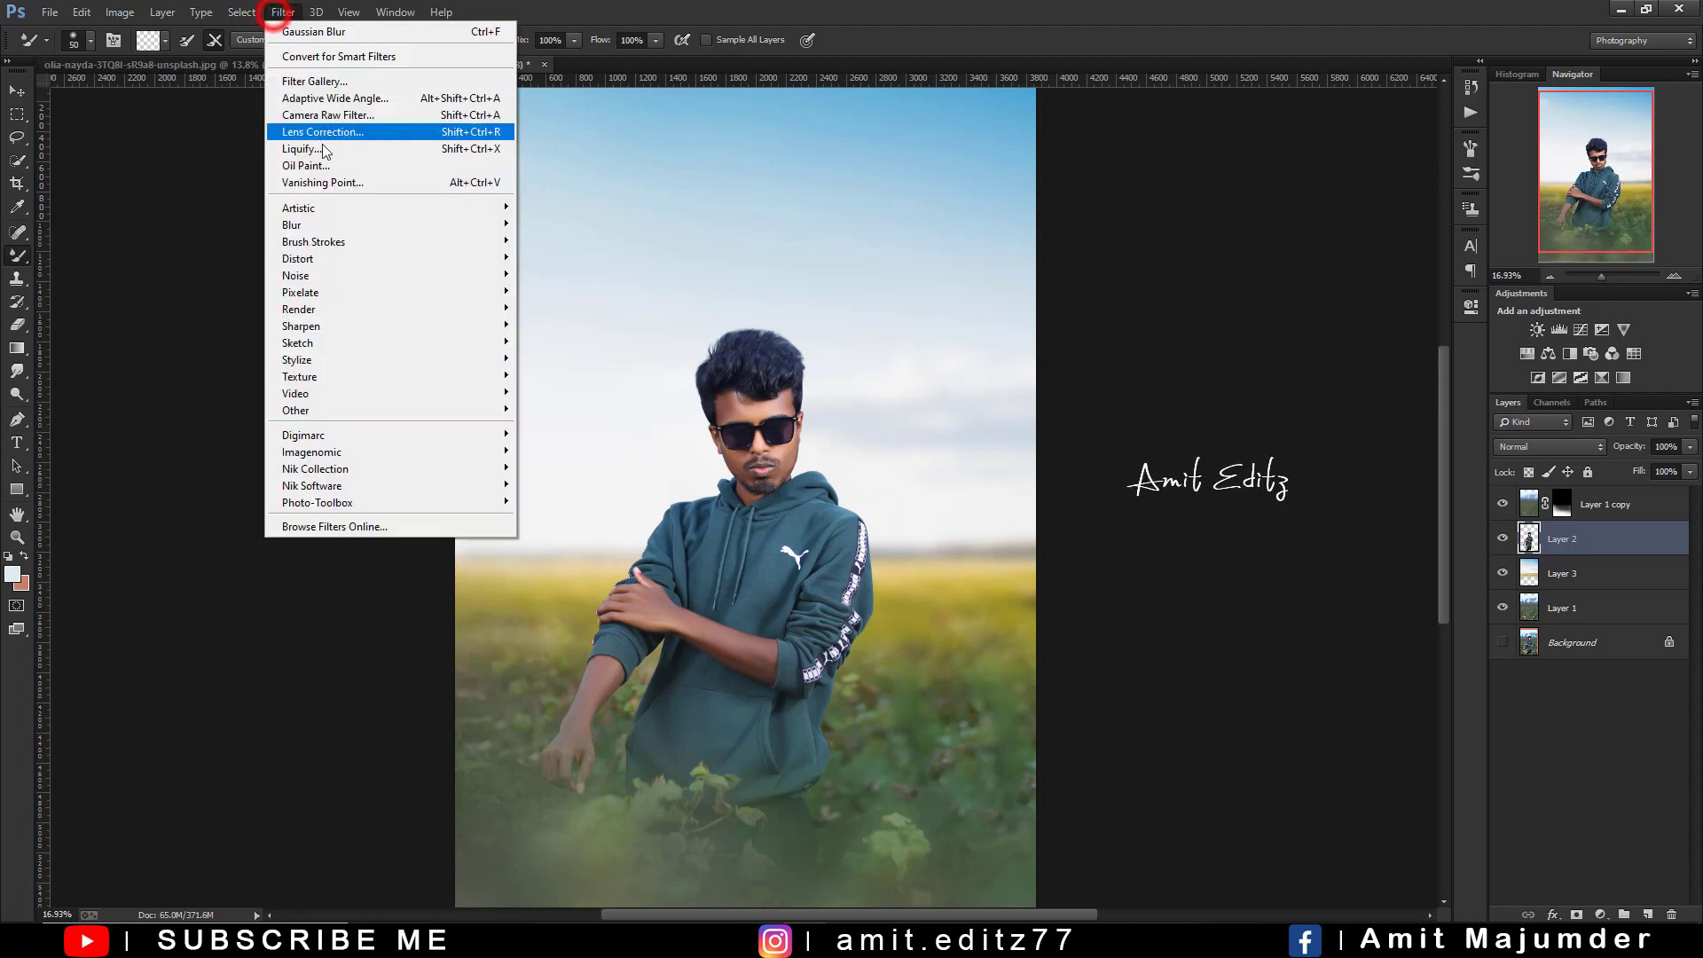
pyautogui.click(385, 114)
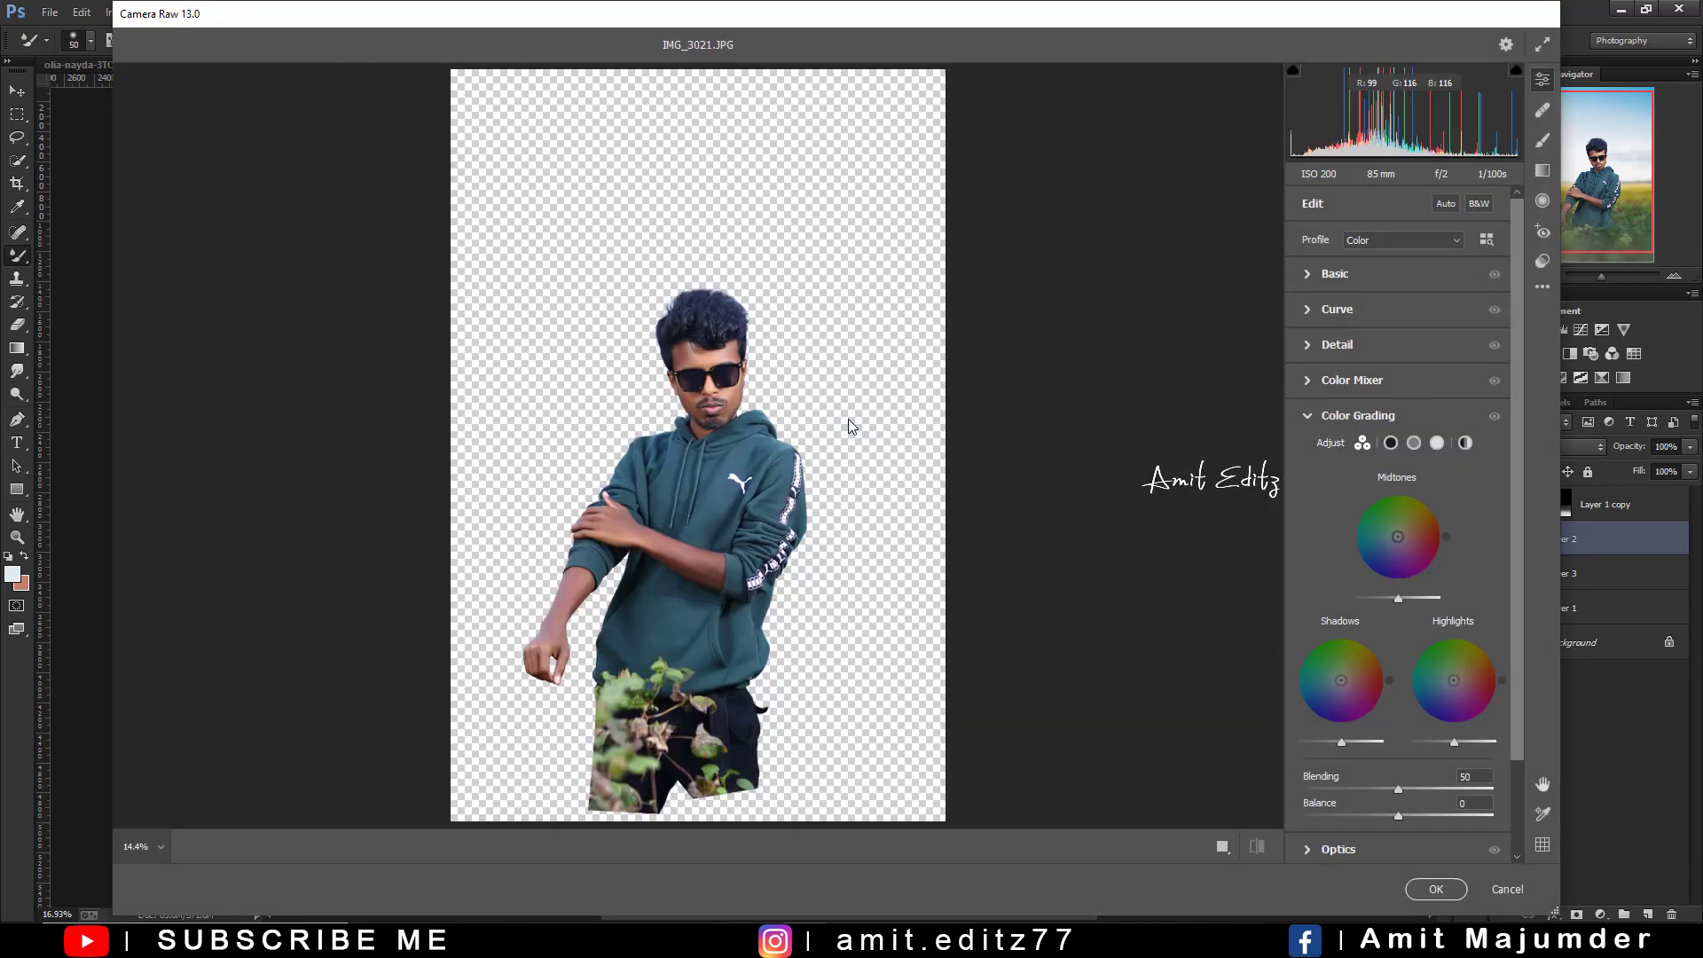
pyautogui.click(1335, 273)
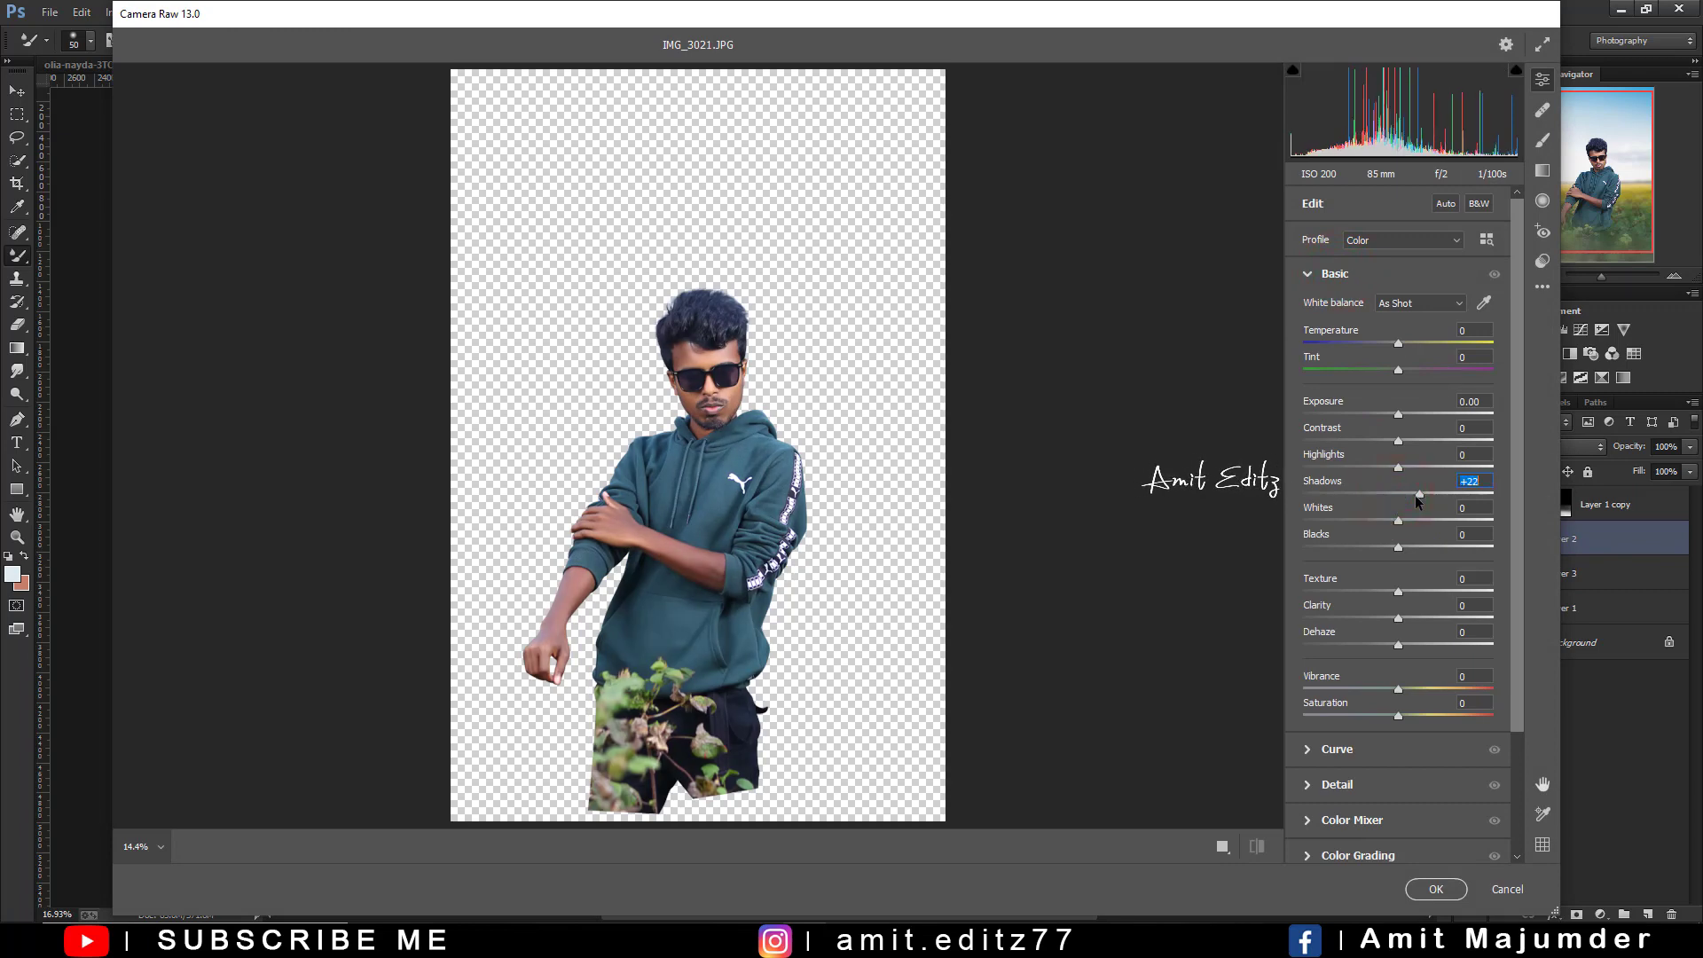
pyautogui.moveTo(1386, 504)
pyautogui.mouseDown()
pyautogui.moveTo(1280, 504)
pyautogui.moveTo(1428, 553)
pyautogui.mouseUp()
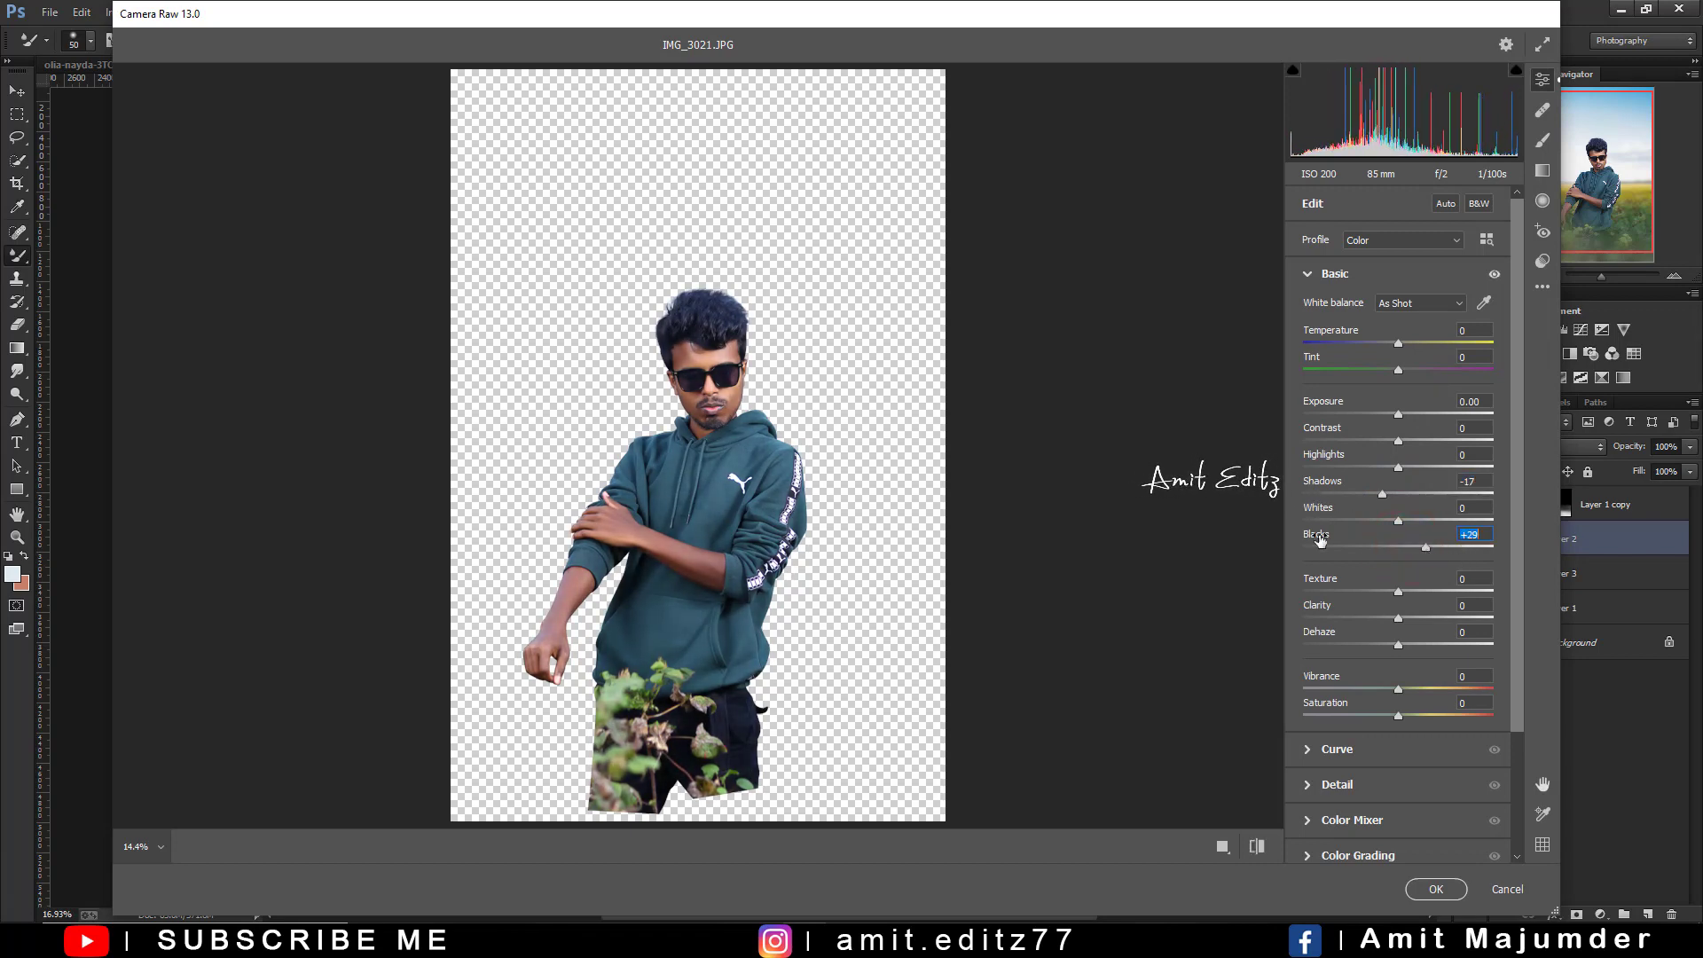
pyautogui.click(1375, 822)
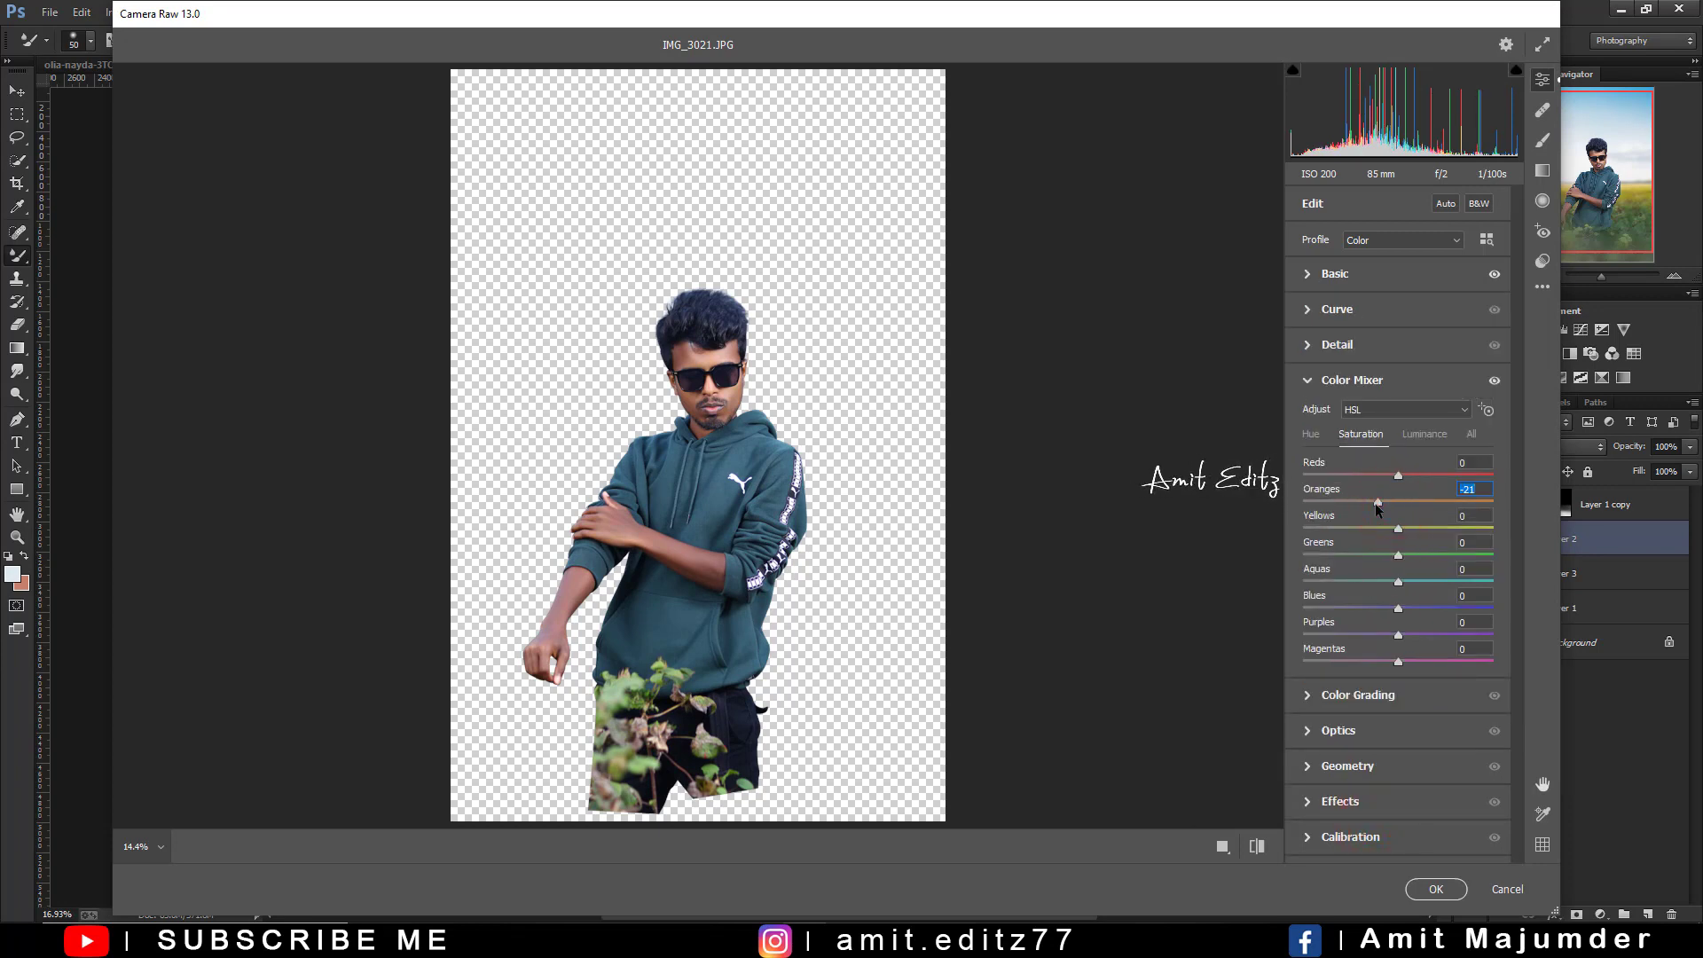
pyautogui.click(1431, 890)
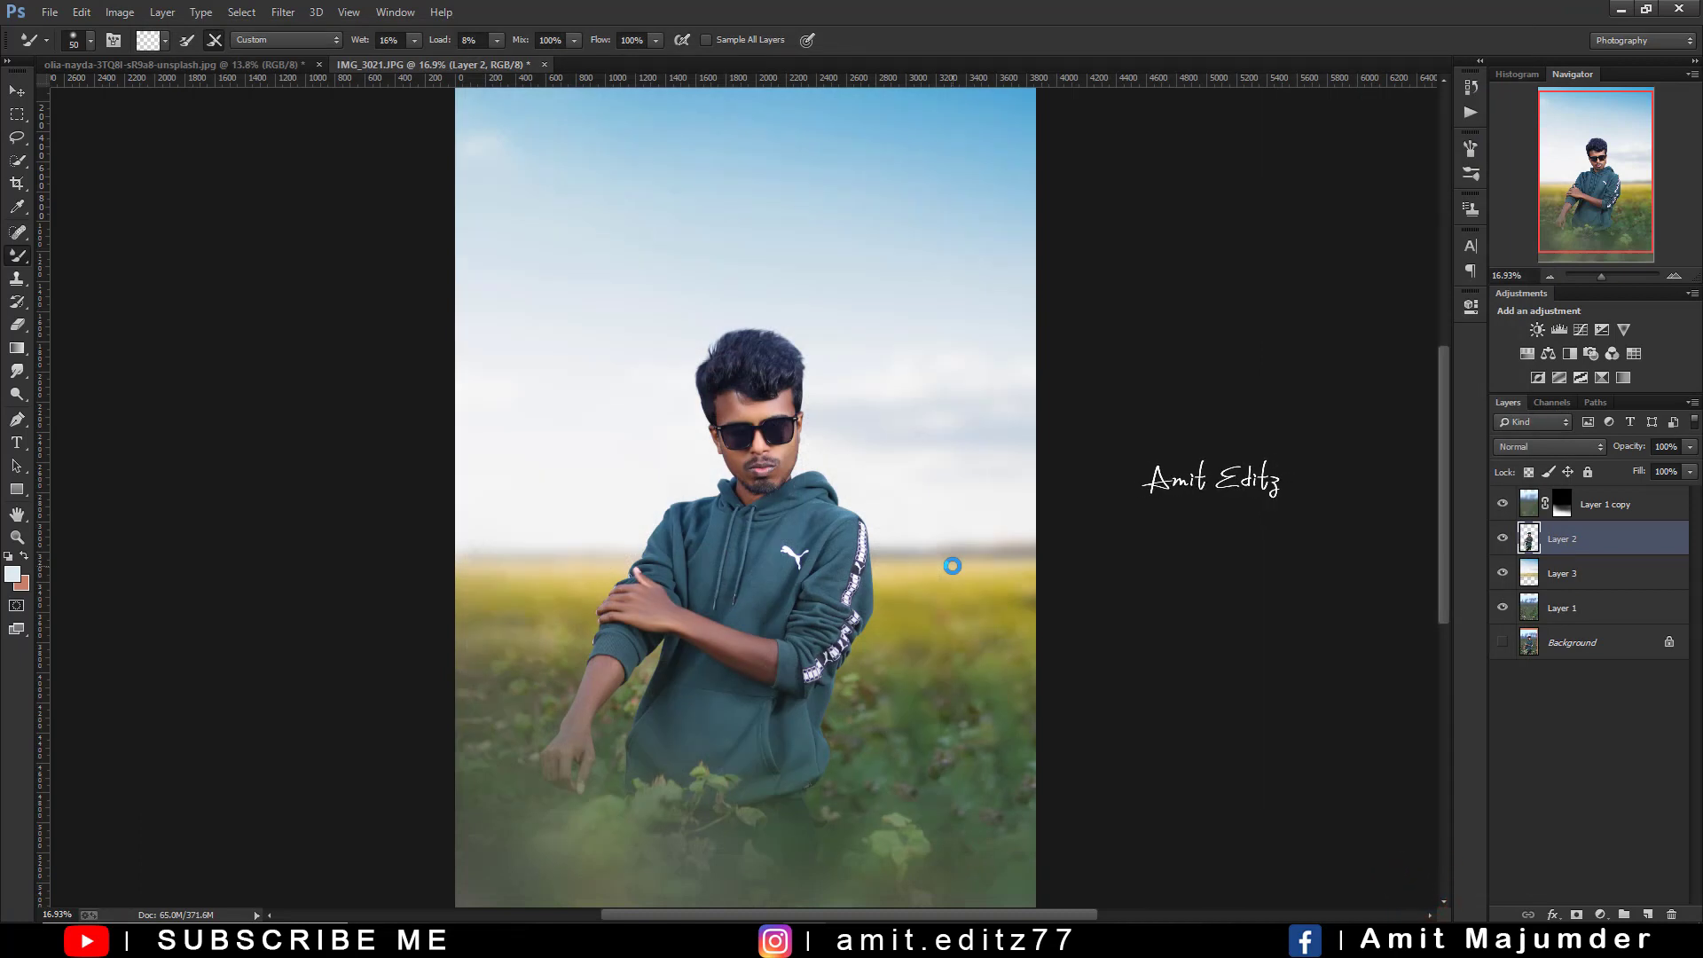
# Give Layer 3 a Camera Raw grade: Contrast -33, Highlights -63, Whites -21, Blacks -35
pyautogui.click(1597, 587)
pyautogui.hotkey('ctrl', '-')
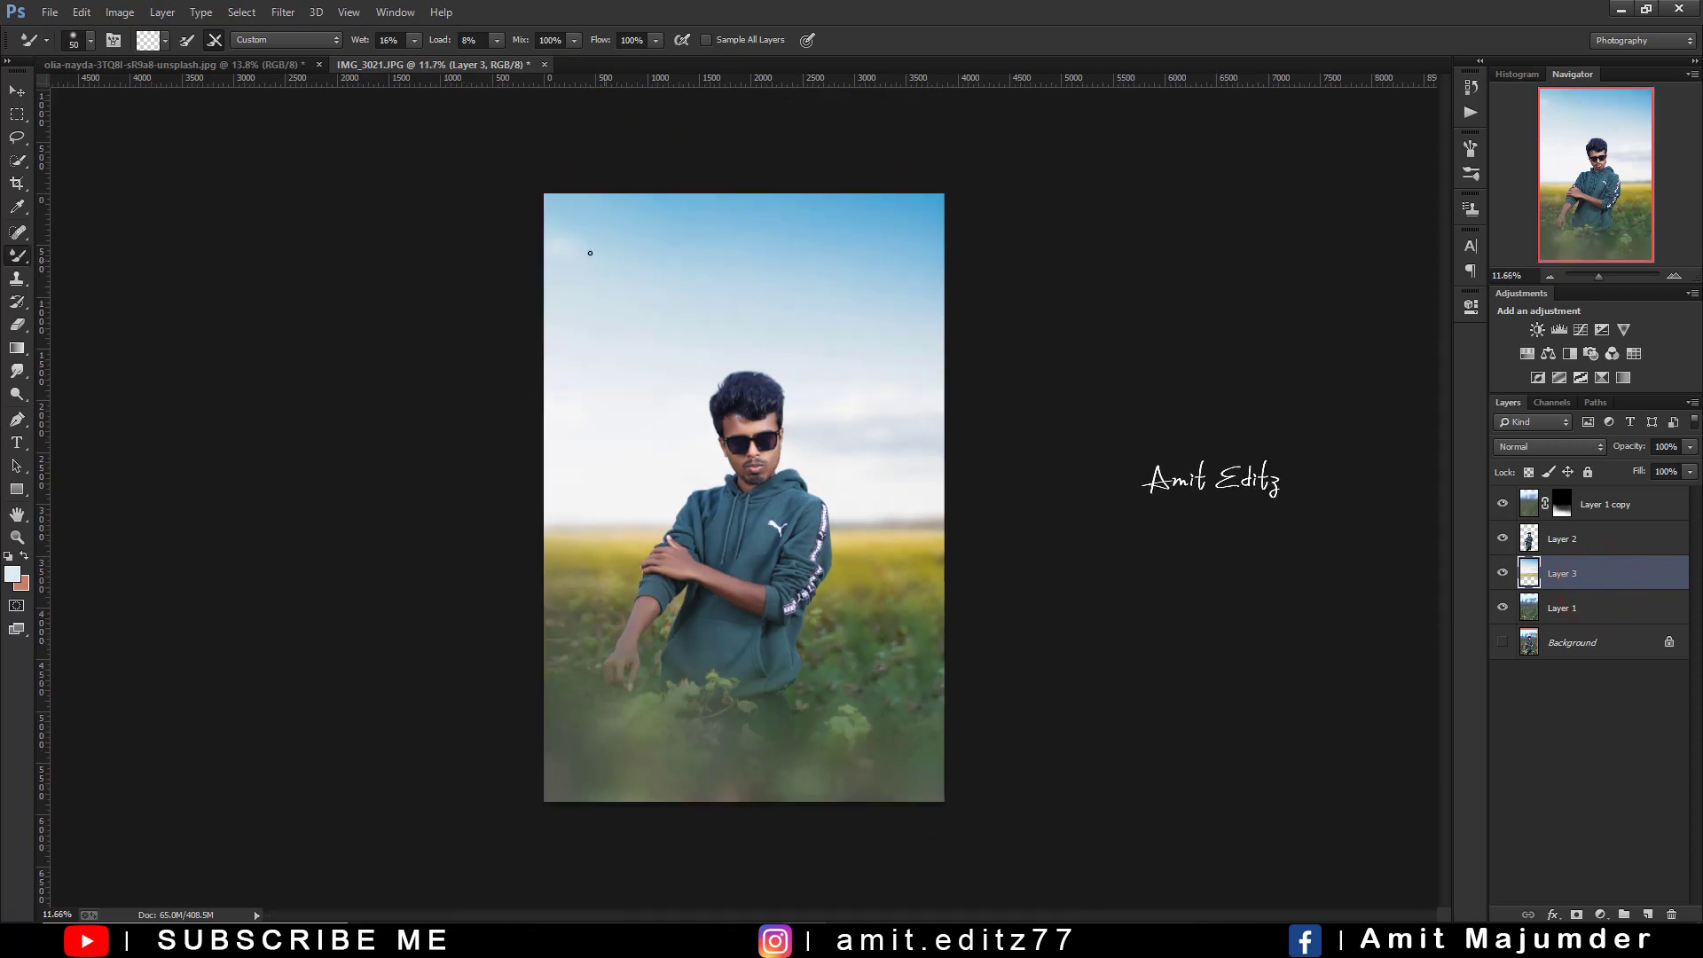
pyautogui.click(283, 12)
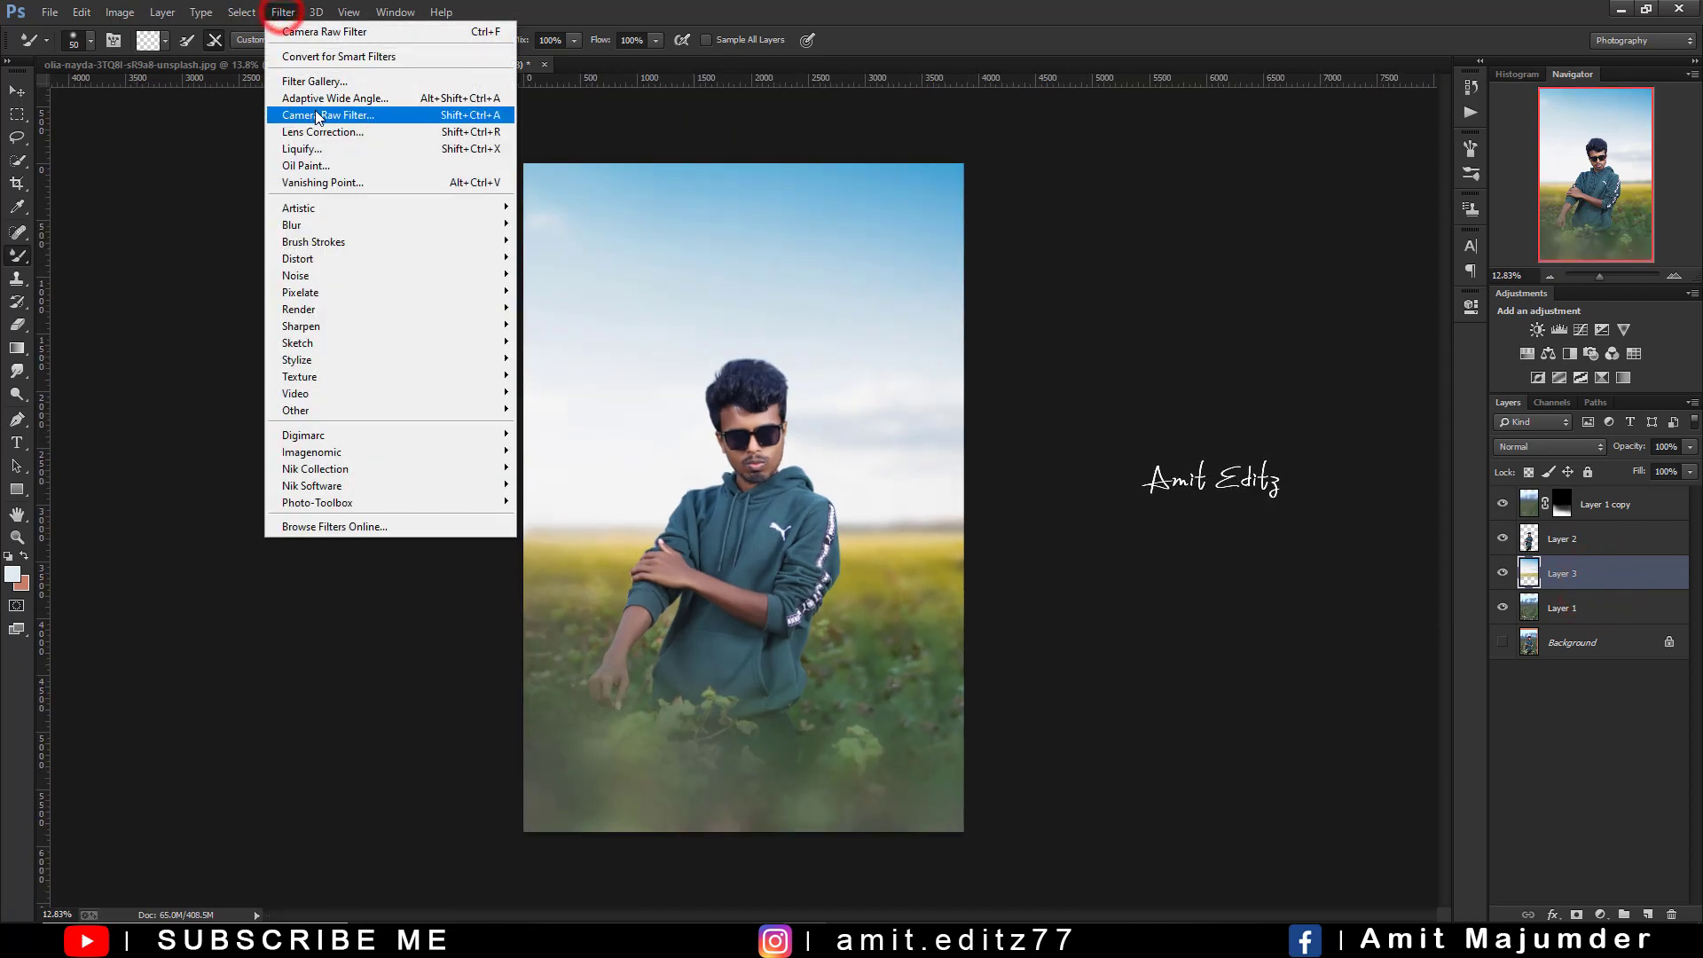
pyautogui.click(317, 111)
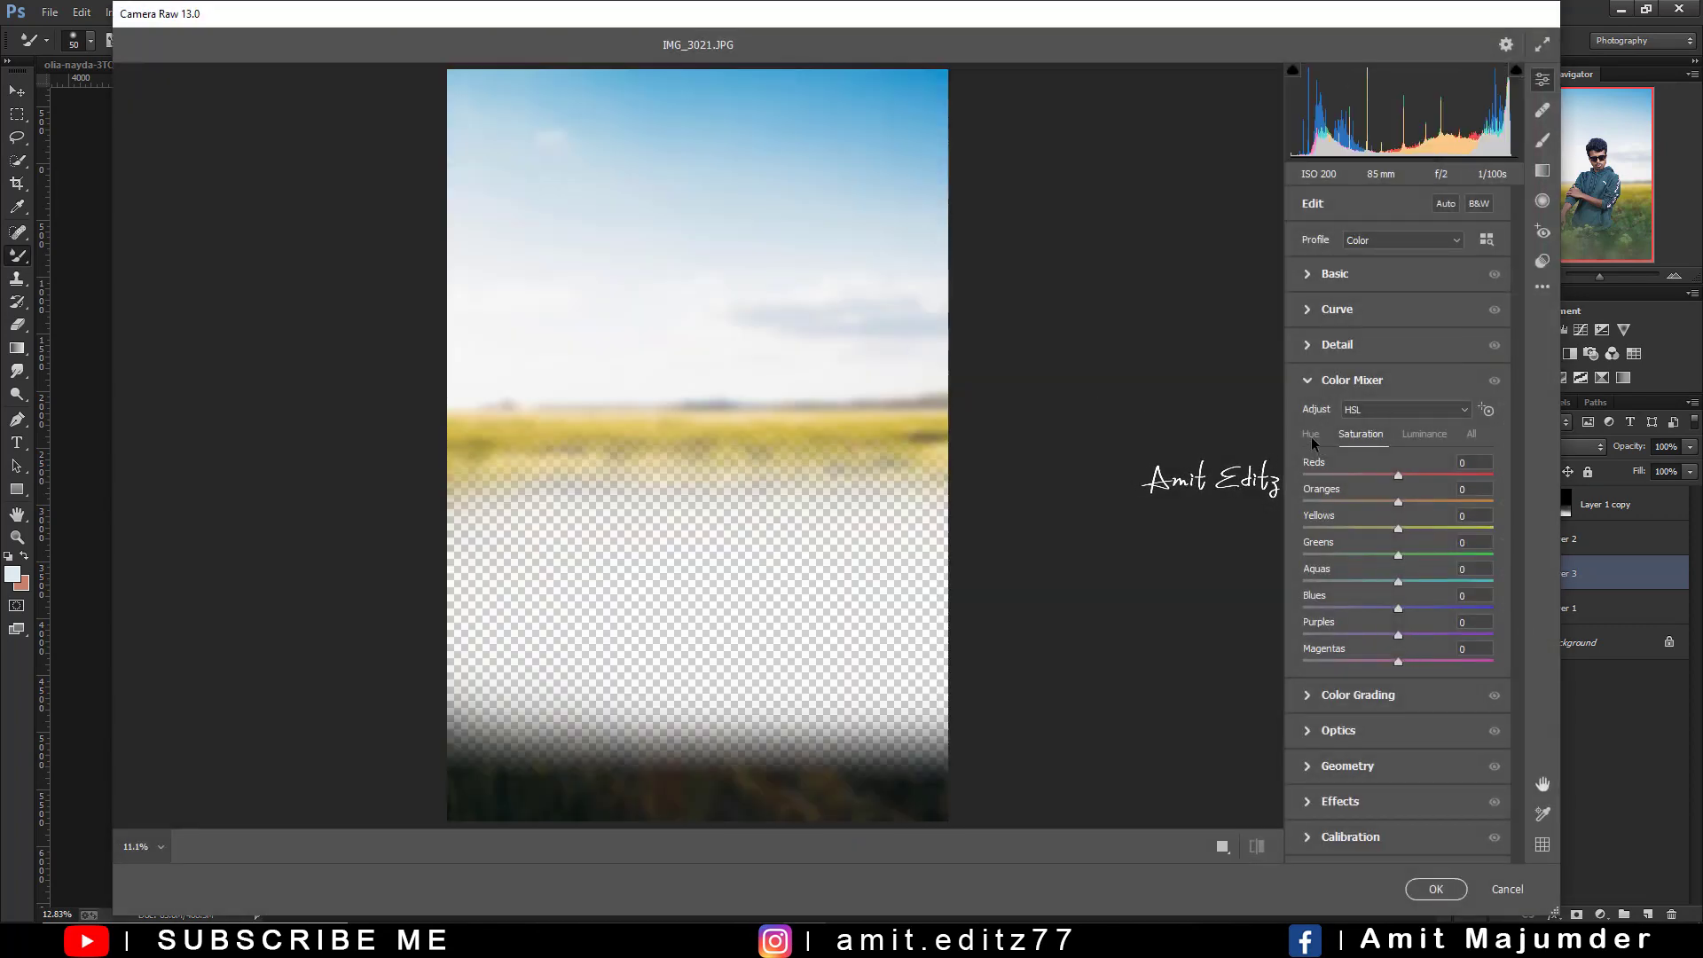
pyautogui.click(1331, 273)
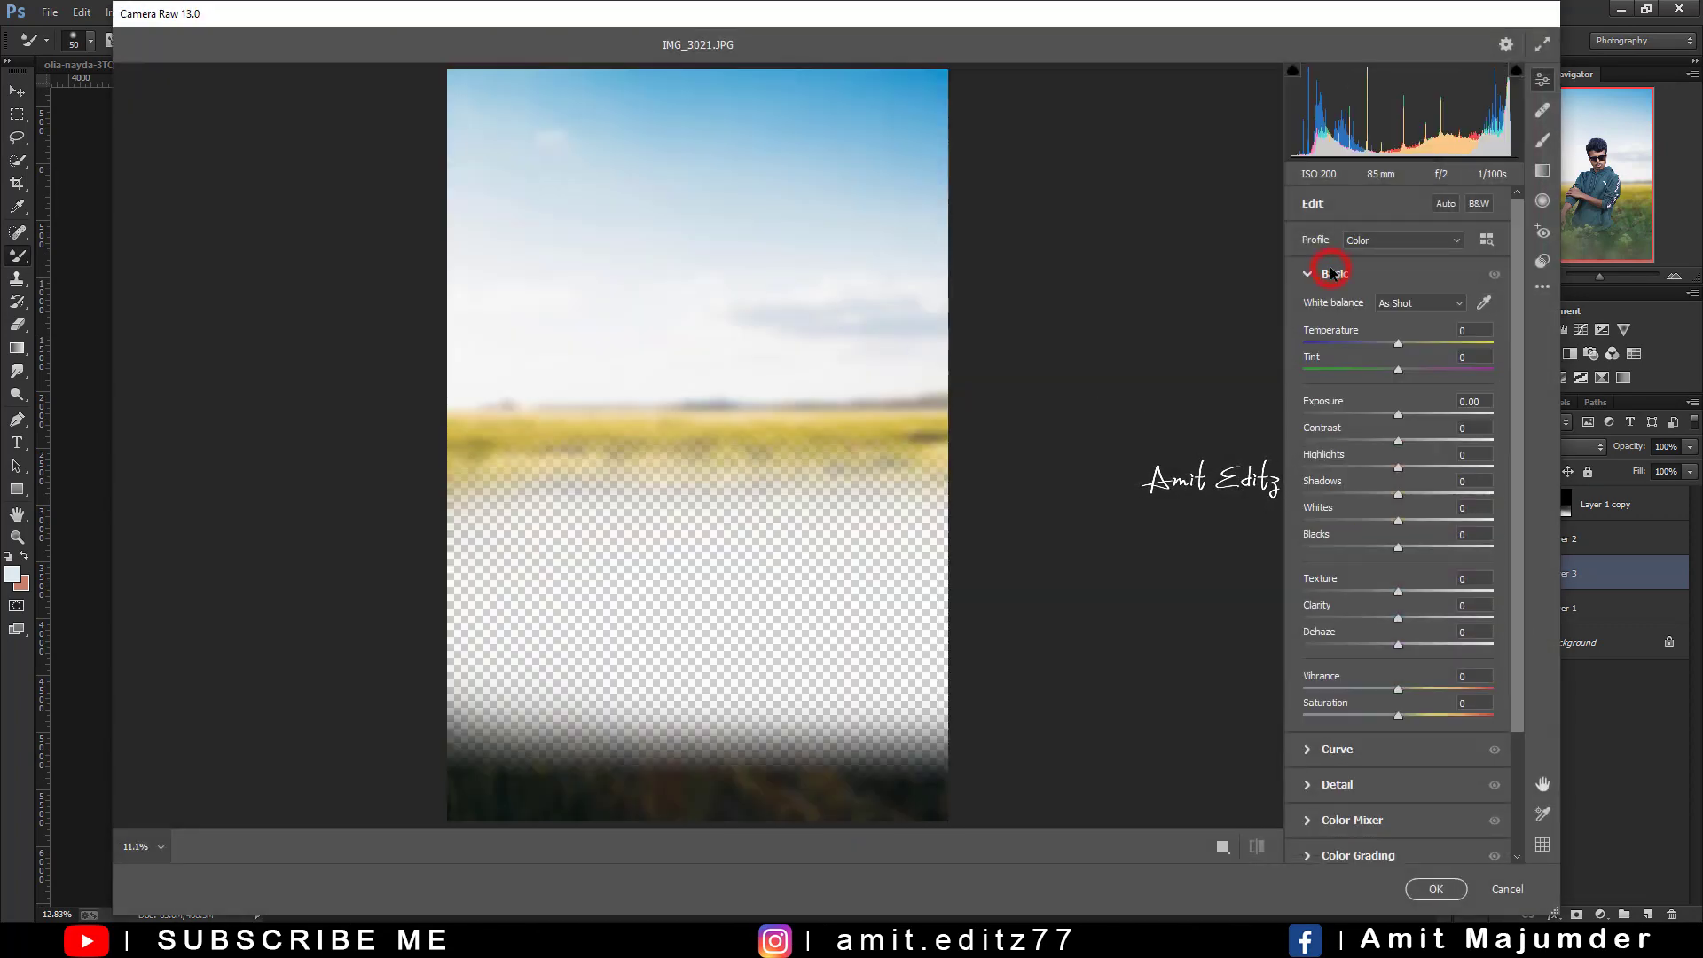
pyautogui.moveTo(1399, 440); pyautogui.dragTo(1367, 439)
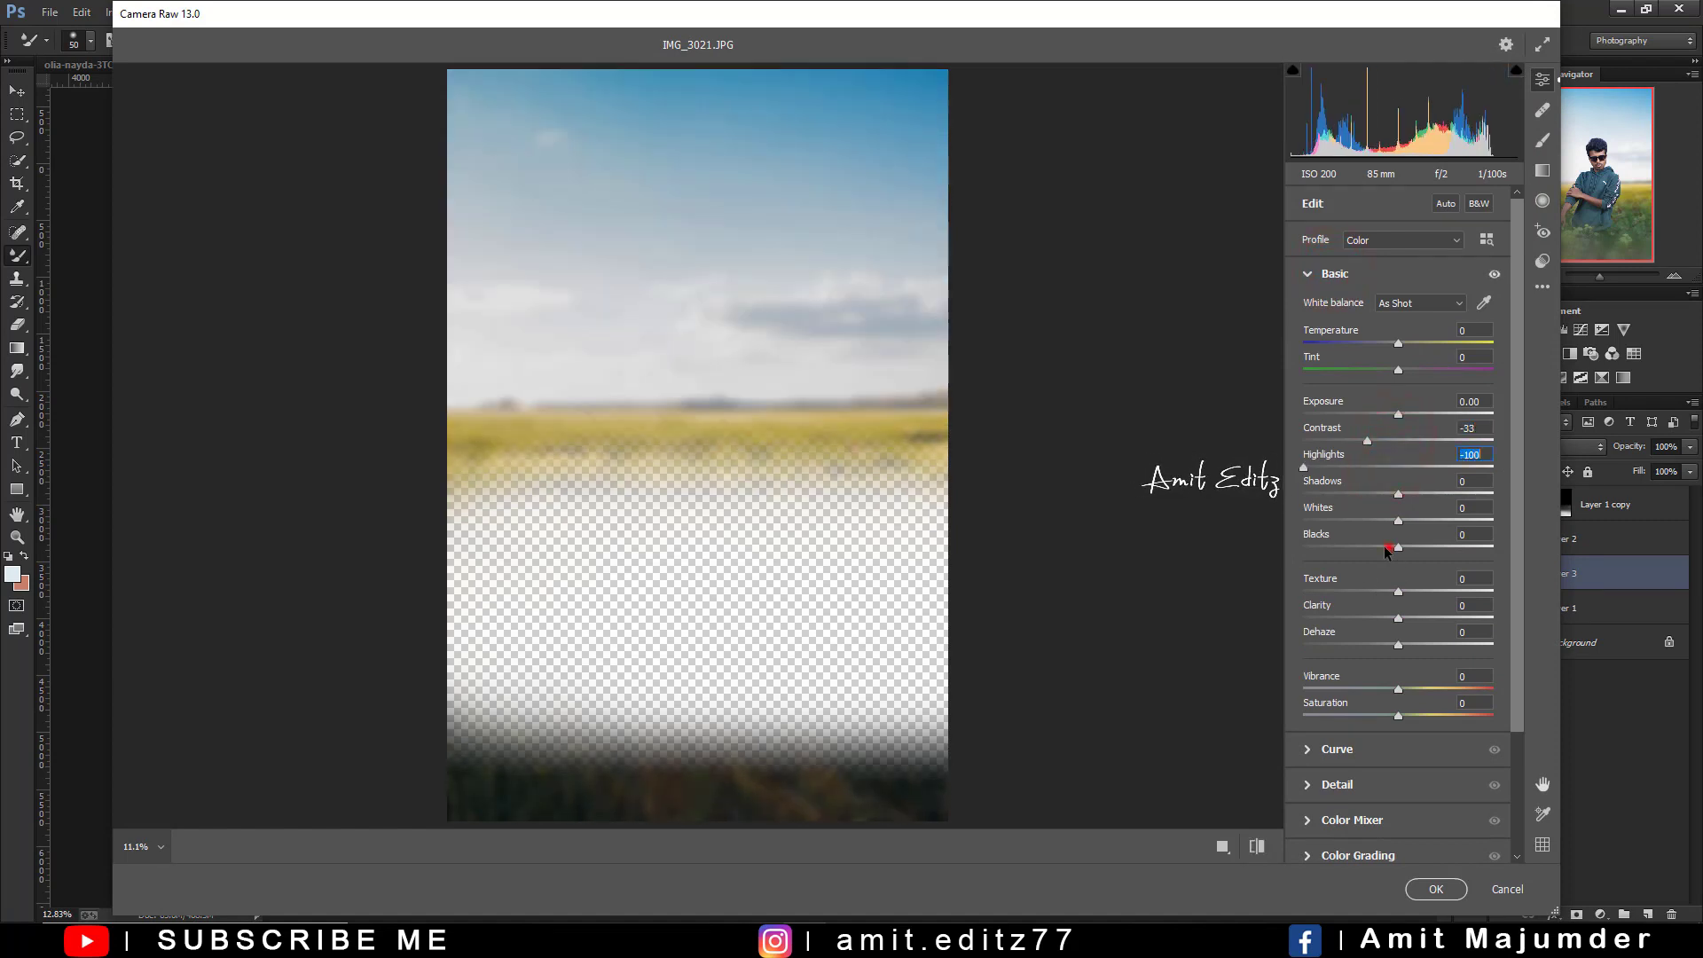
pyautogui.moveTo(1389, 547)
pyautogui.mouseDown()
pyautogui.moveTo(1329, 548)
pyautogui.moveTo(1365, 547)
pyautogui.mouseUp()
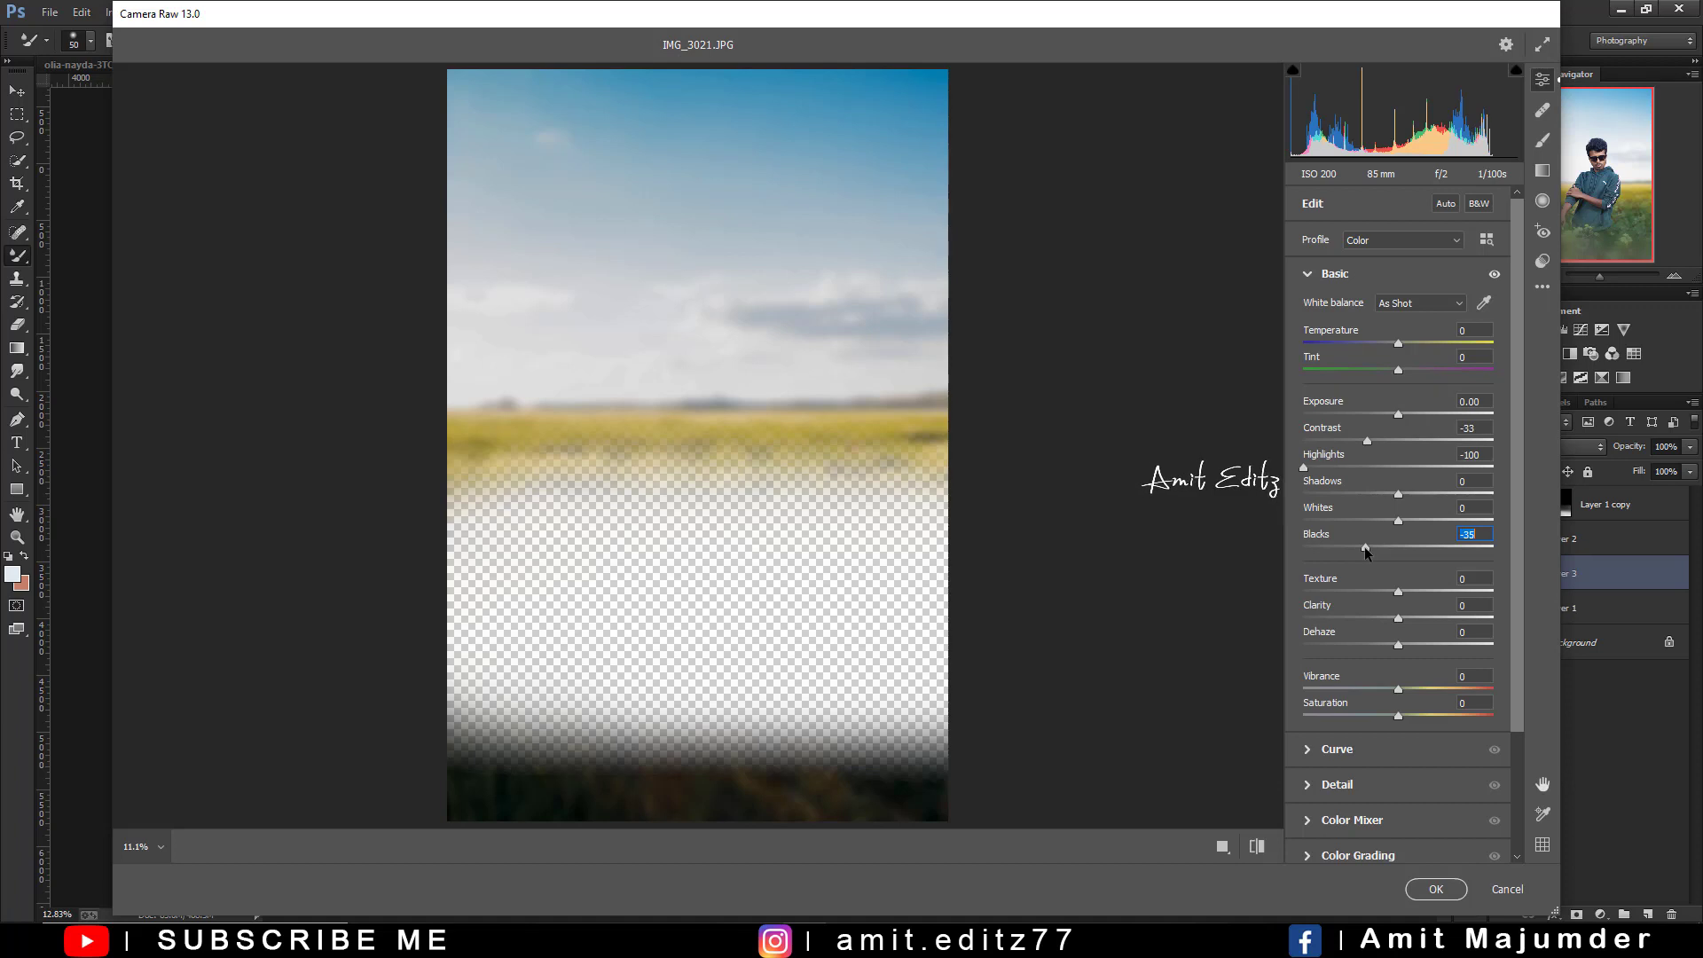
pyautogui.moveTo(1318, 469); pyautogui.dragTo(1339, 467)
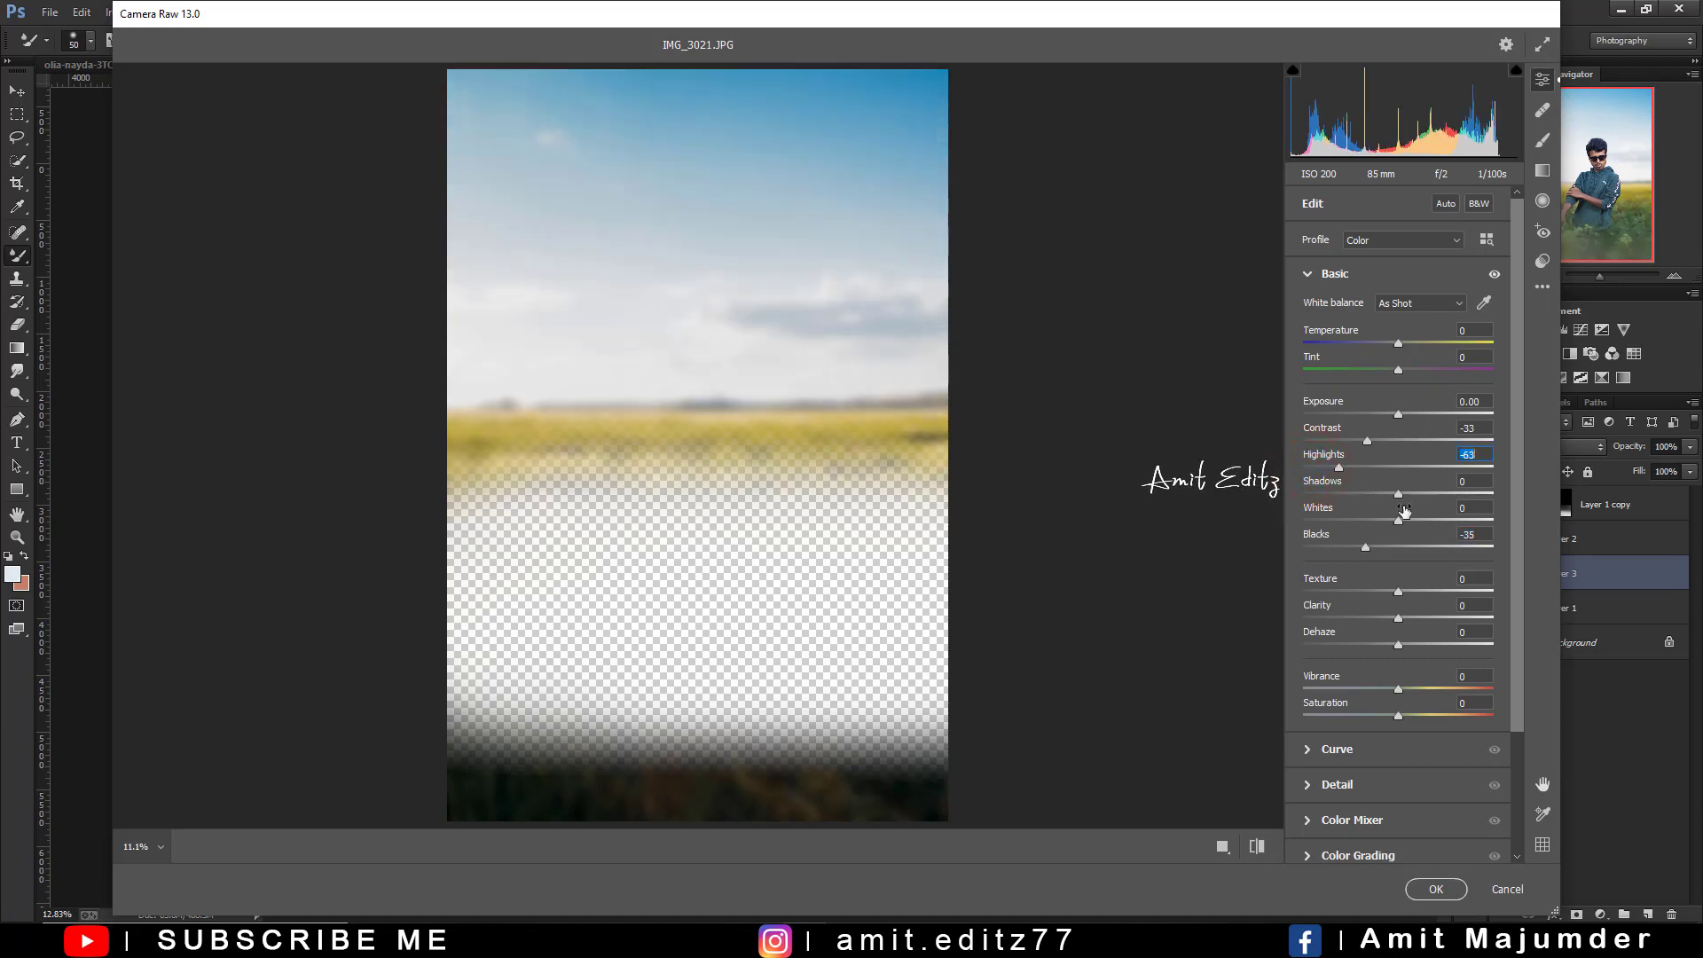
pyautogui.moveTo(1398, 520)
pyautogui.mouseDown()
pyautogui.moveTo(1330, 516)
pyautogui.moveTo(1374, 507)
pyautogui.moveTo(1369, 494)
pyautogui.mouseUp()
pyautogui.click(1433, 889)
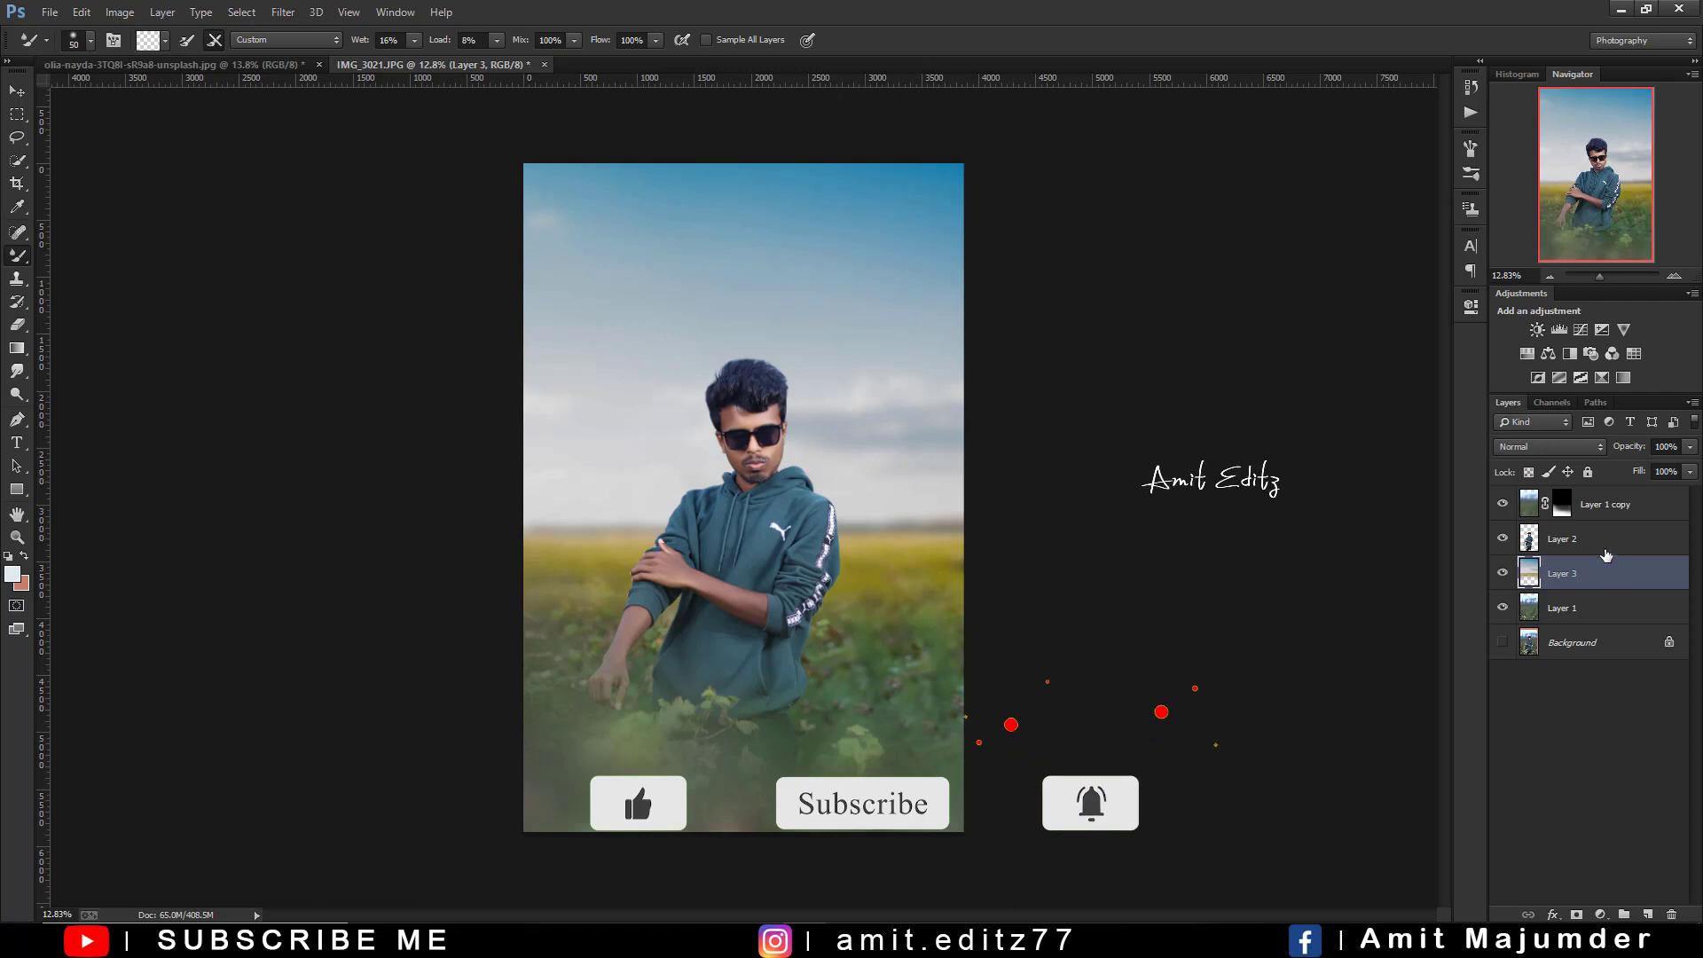
# Add a strong Exposure adjustment clipped to Layer 2, with its mask inverted to black
pyautogui.click(1601, 542)
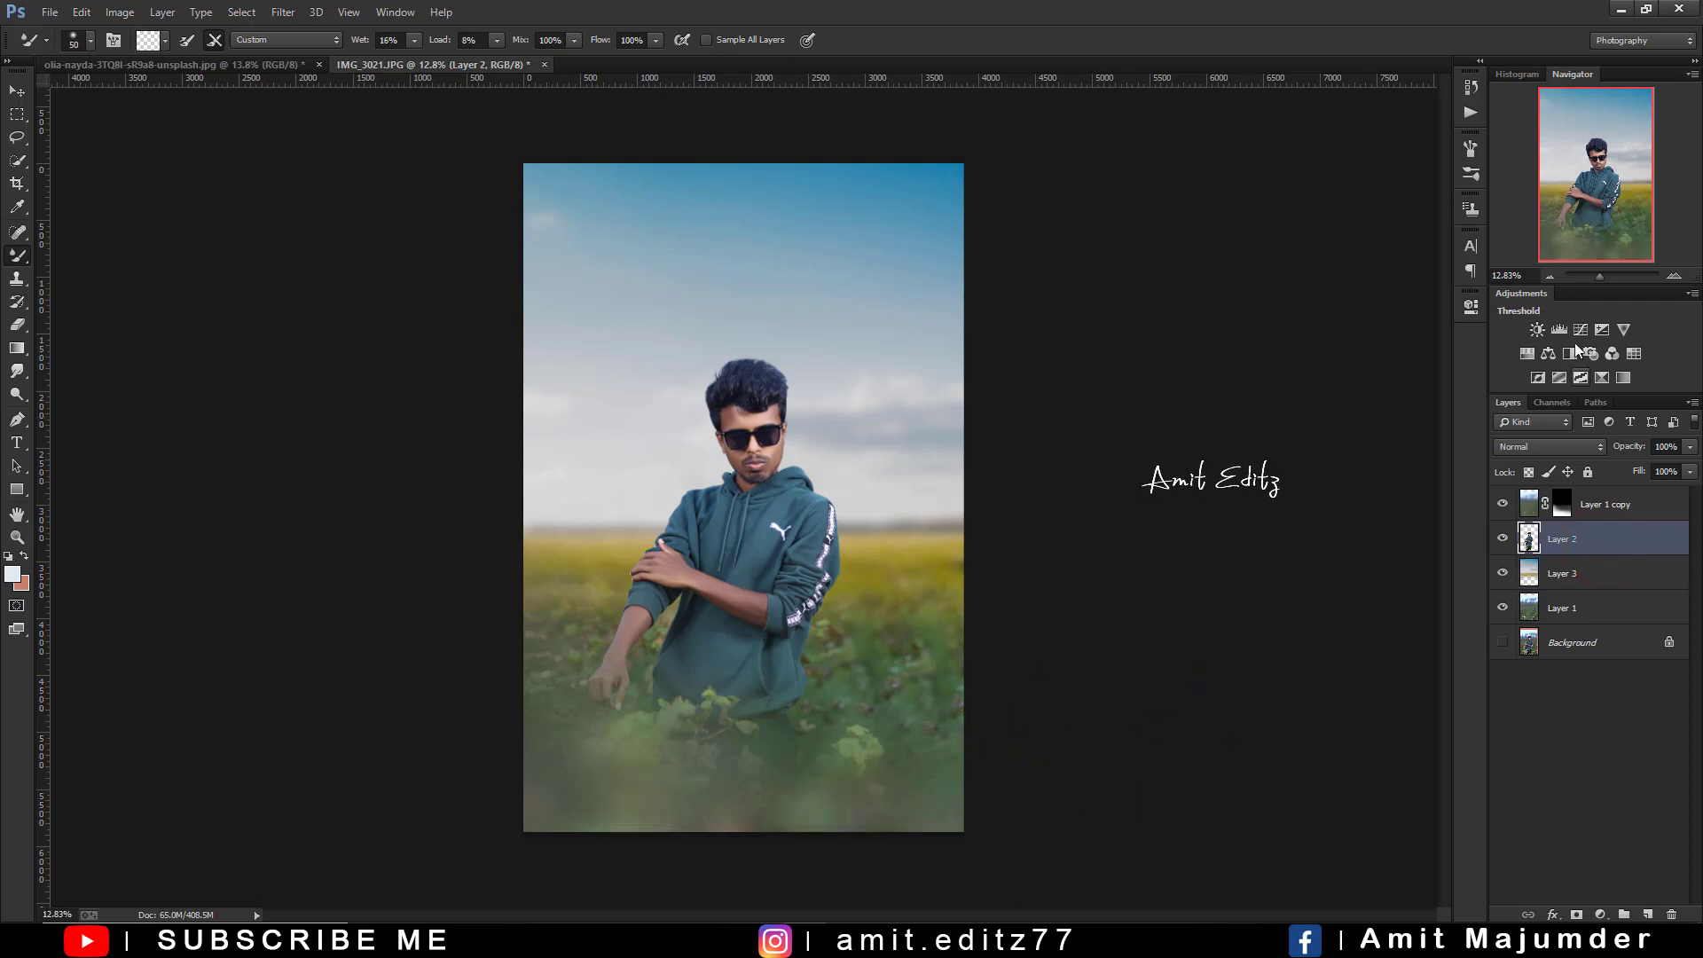
pyautogui.click(1602, 329)
pyautogui.moveTo(1349, 395); pyautogui.dragTo(1407, 417)
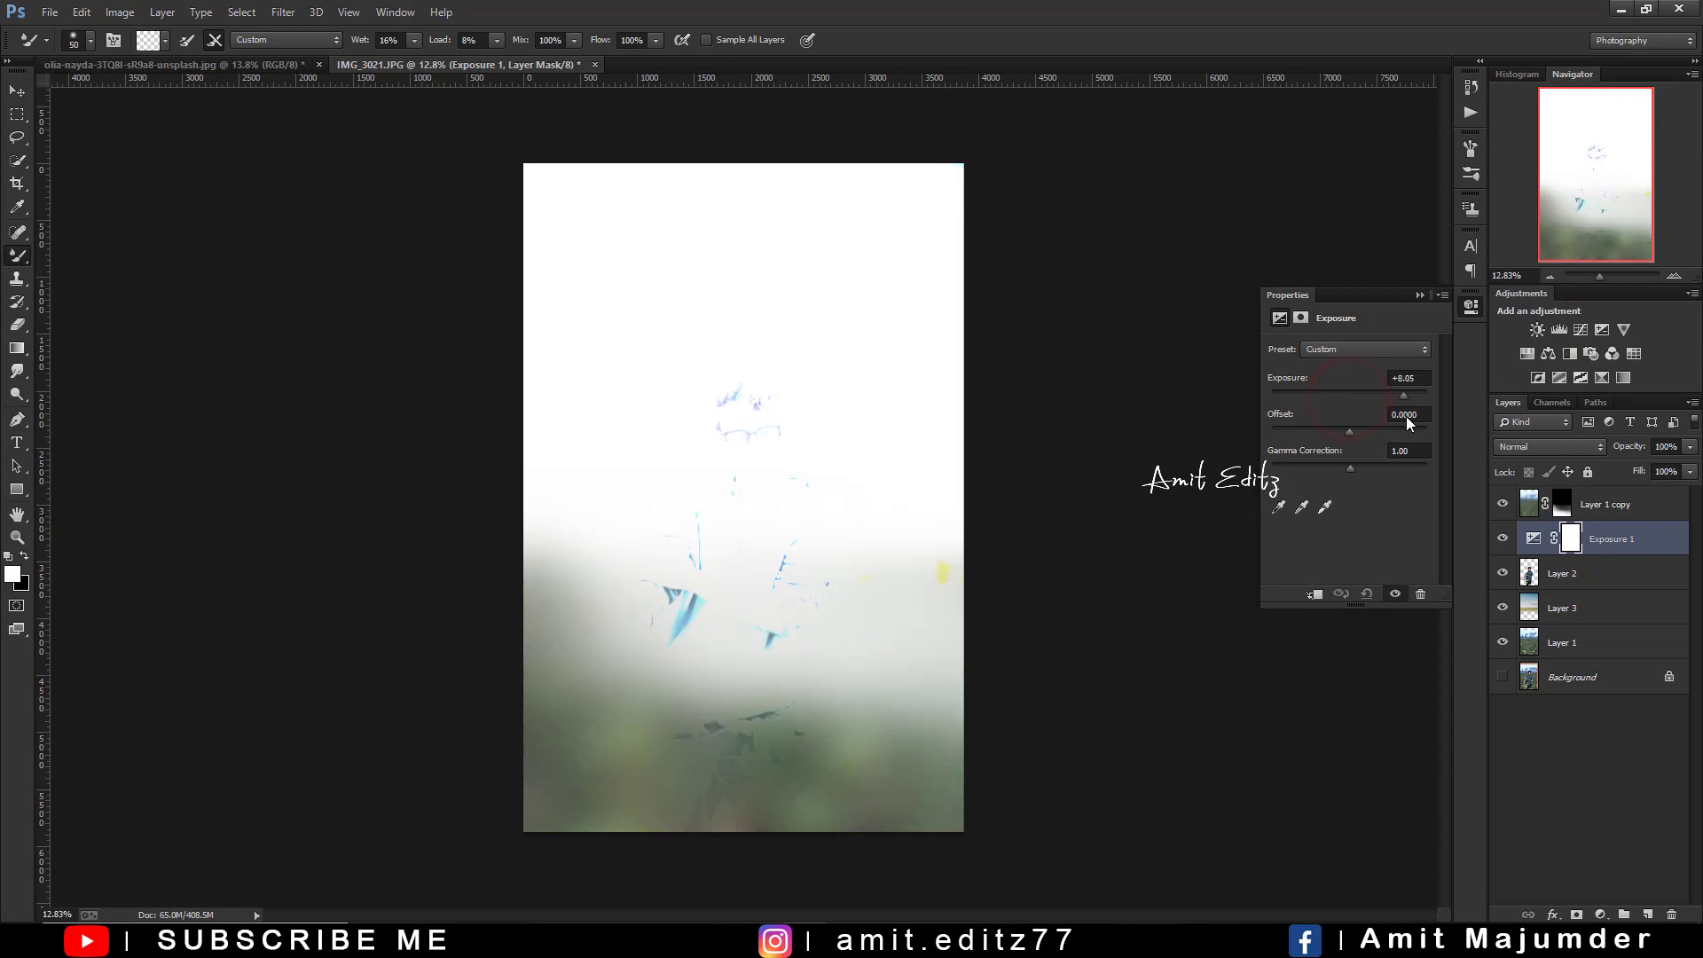
pyautogui.click(1310, 594)
pyautogui.click(1419, 294)
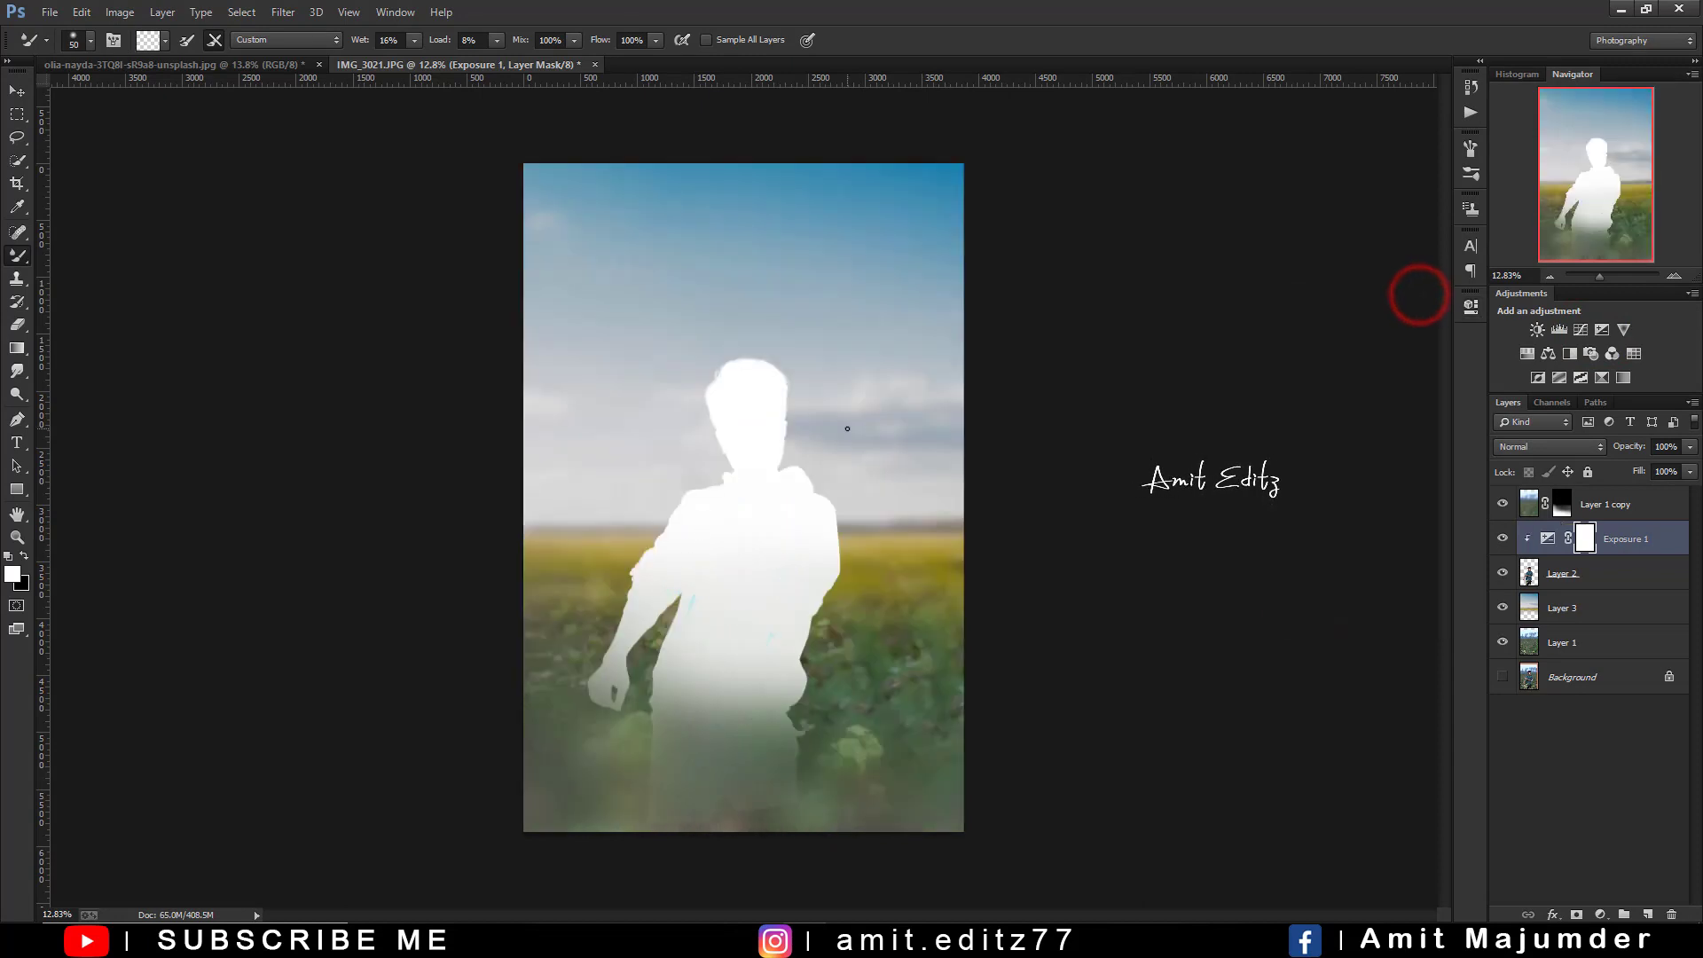
pyautogui.hotkey('ctrl', 'i')
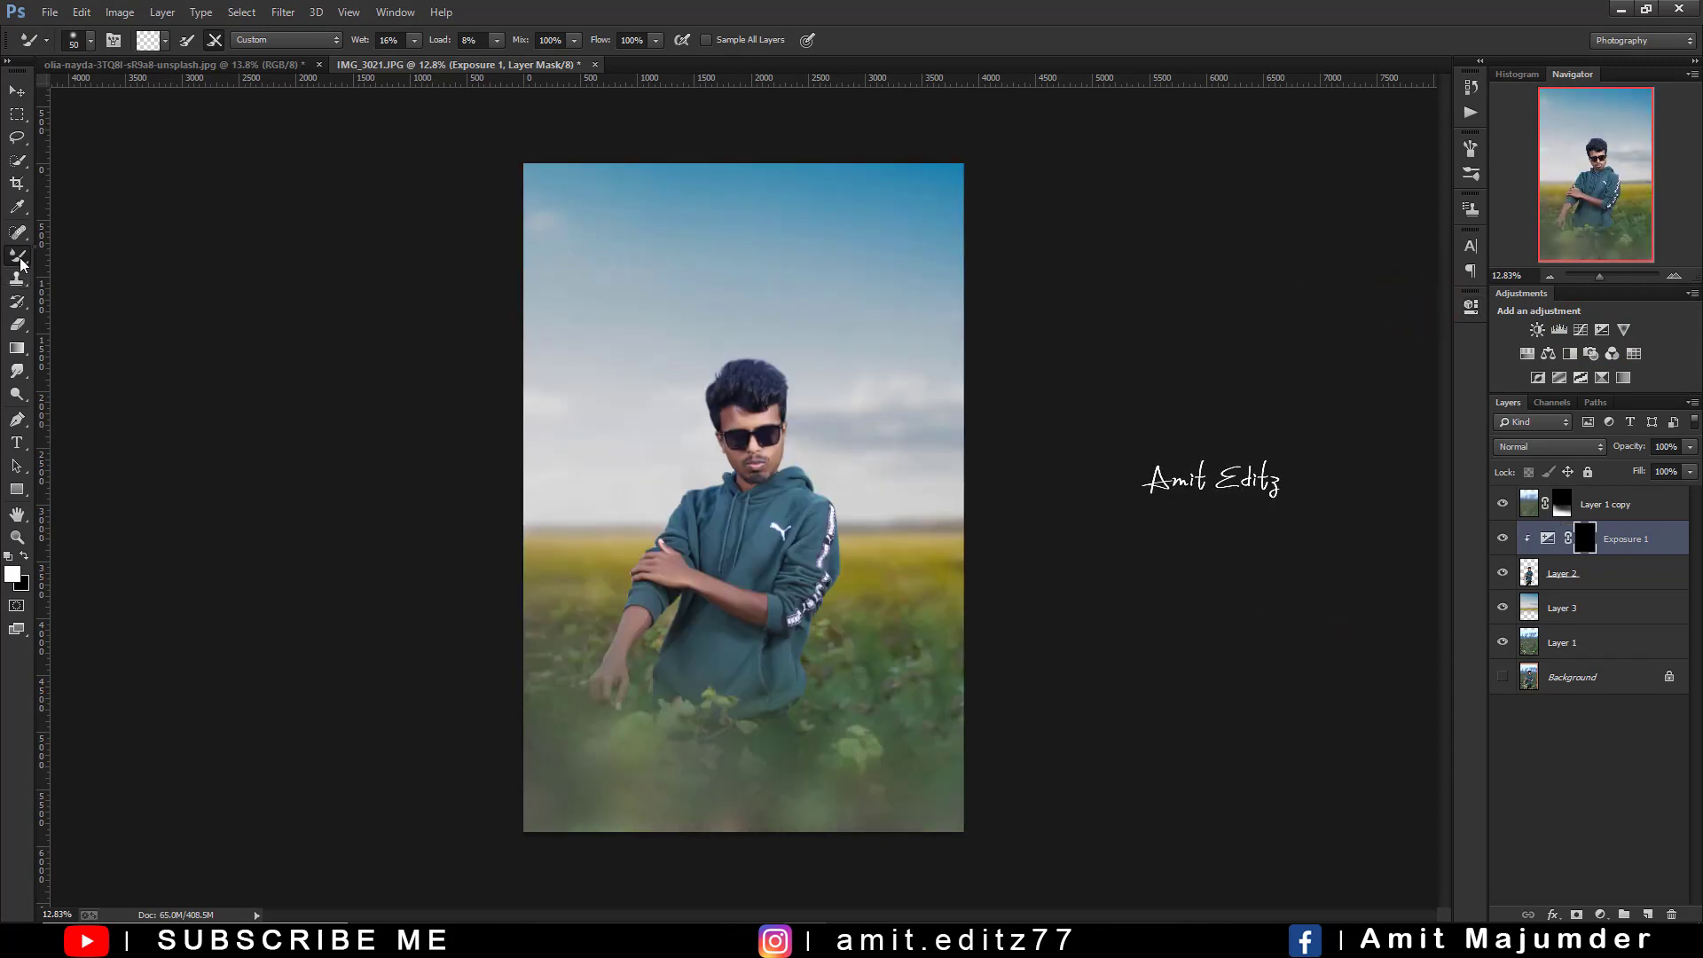
pyautogui.rightClick(21, 263)
# With an 84 px soft white brush, paint glow along the hood's top edge and the jawline
pyautogui.click(89, 255)
pyautogui.scroll(6, 95, 255)
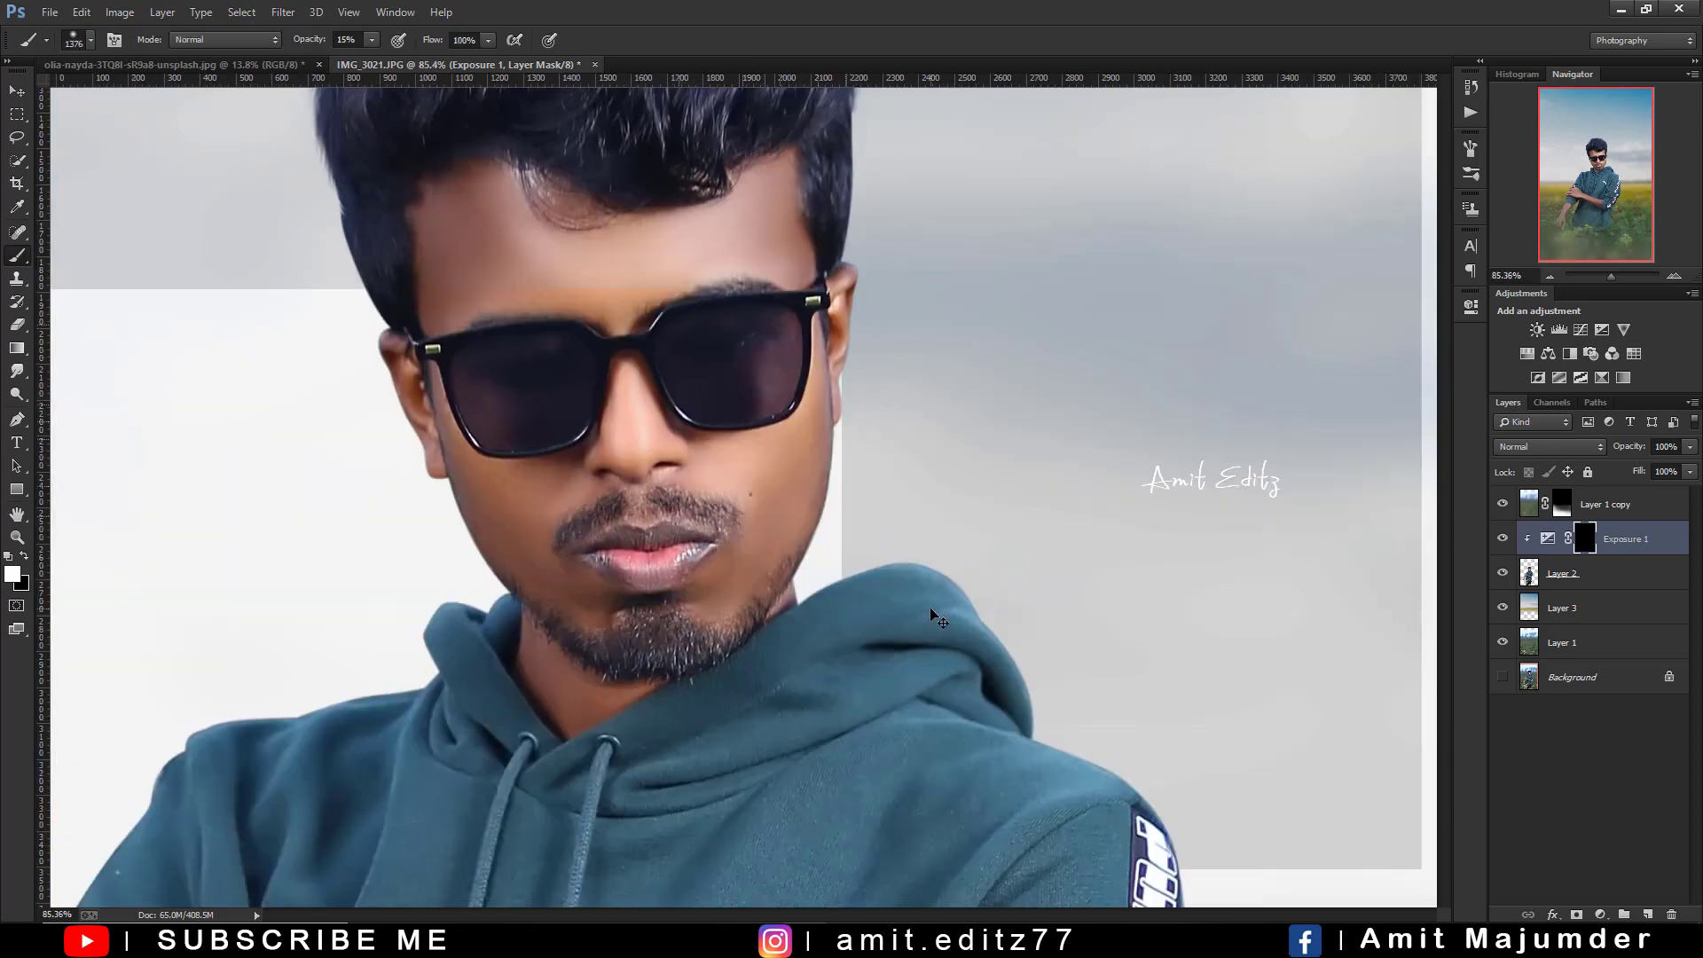
pyautogui.scroll(2, 887, 561)
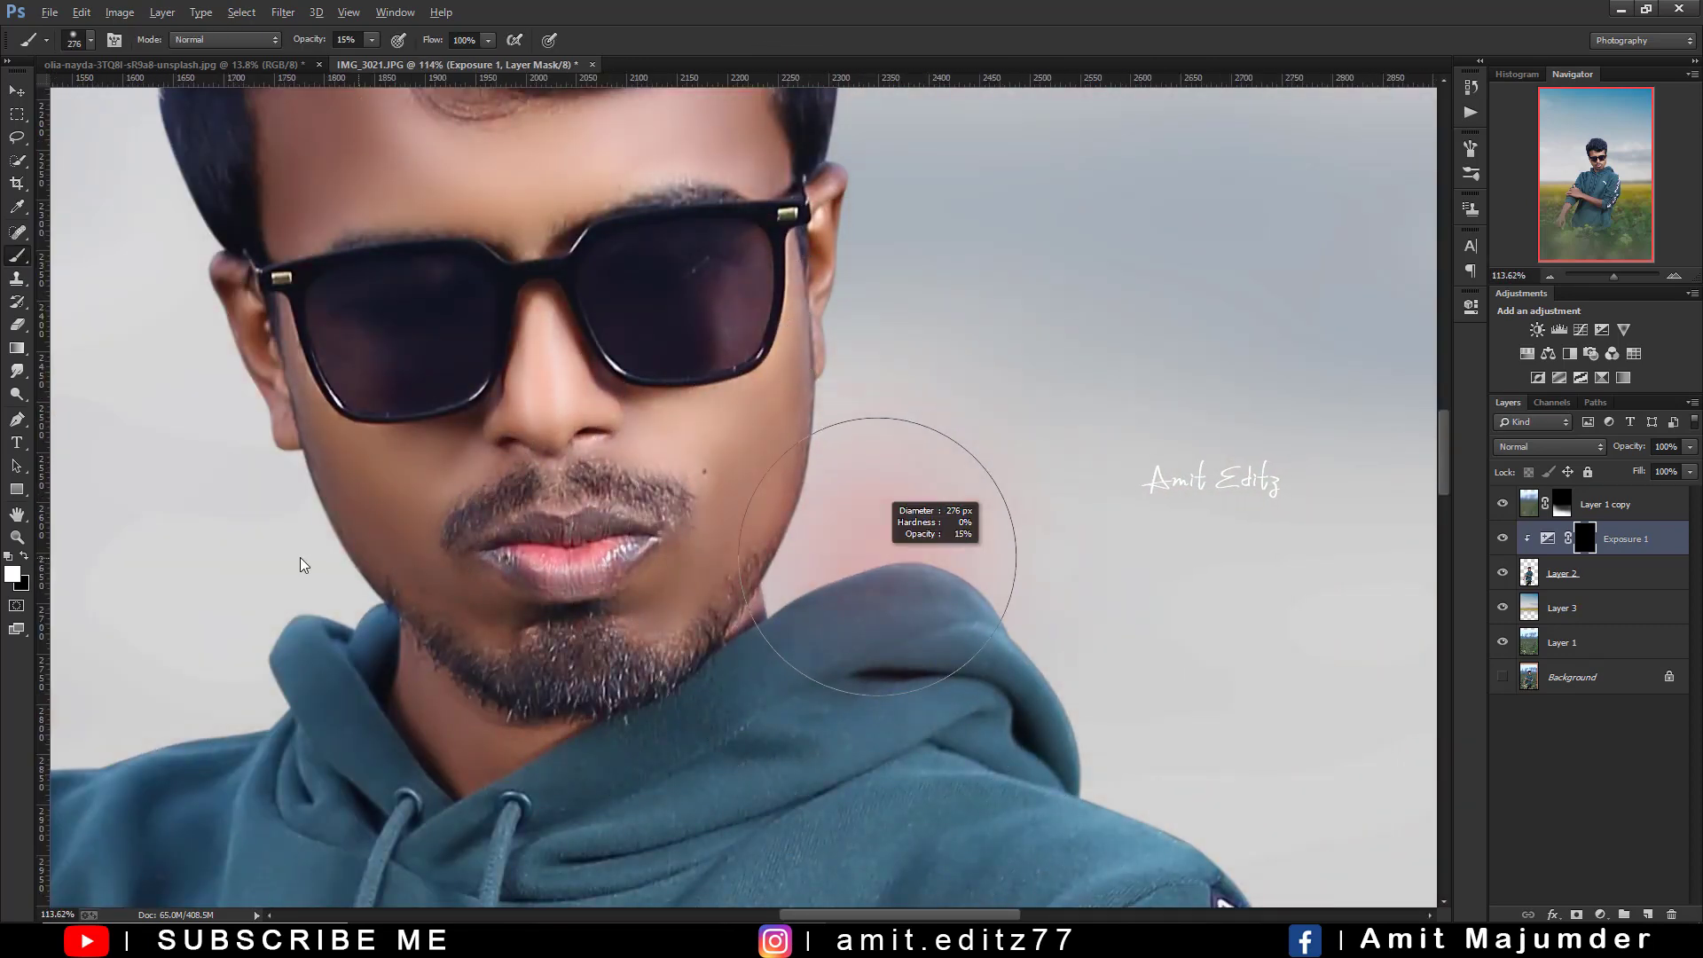
pyautogui.moveTo(304, 565); pyautogui.dragTo(197, 557)
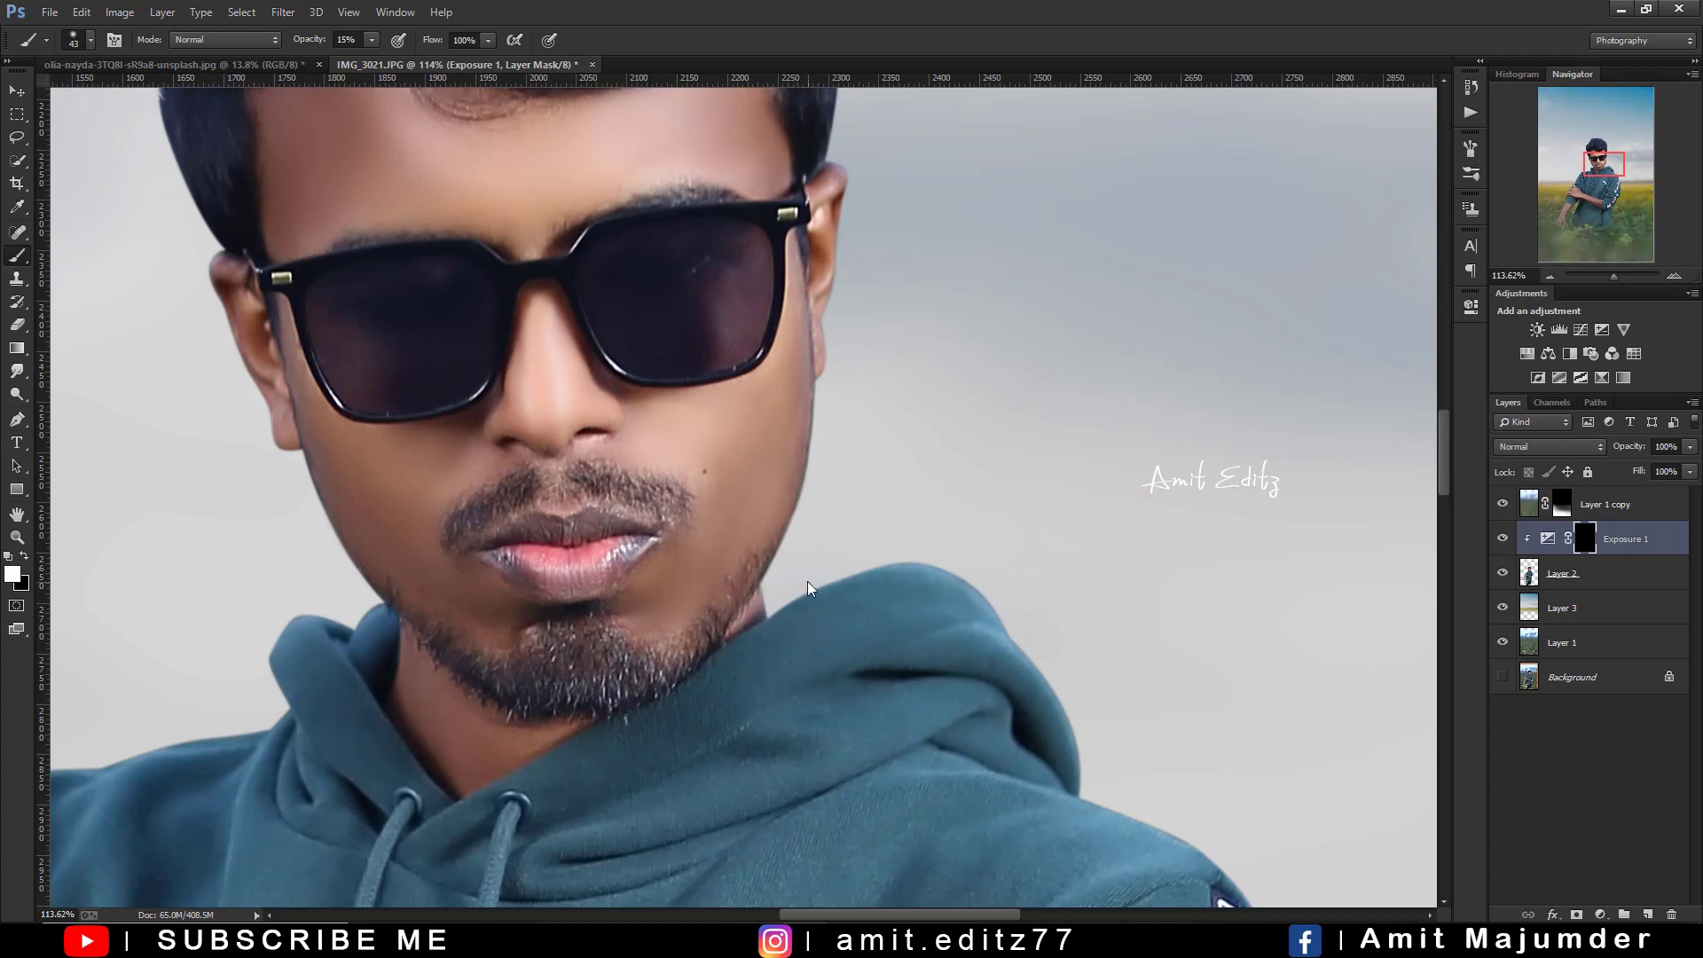
pyautogui.scroll(2, 800, 582)
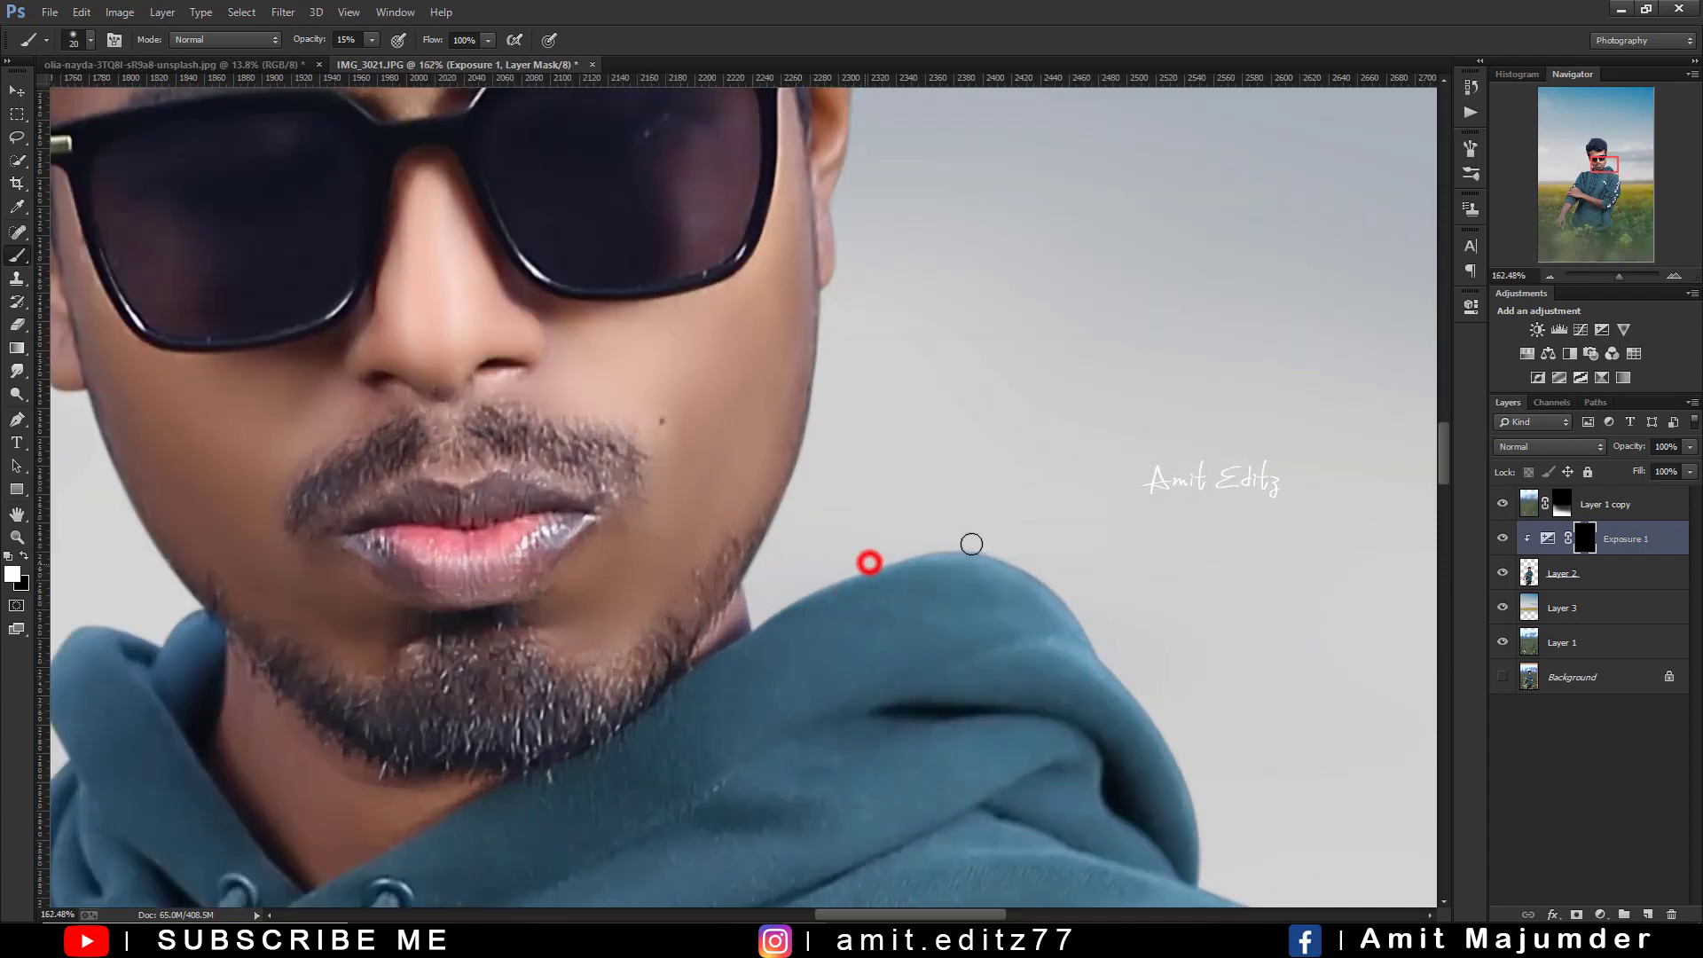
pyautogui.moveTo(855, 563); pyautogui.dragTo(973, 547)
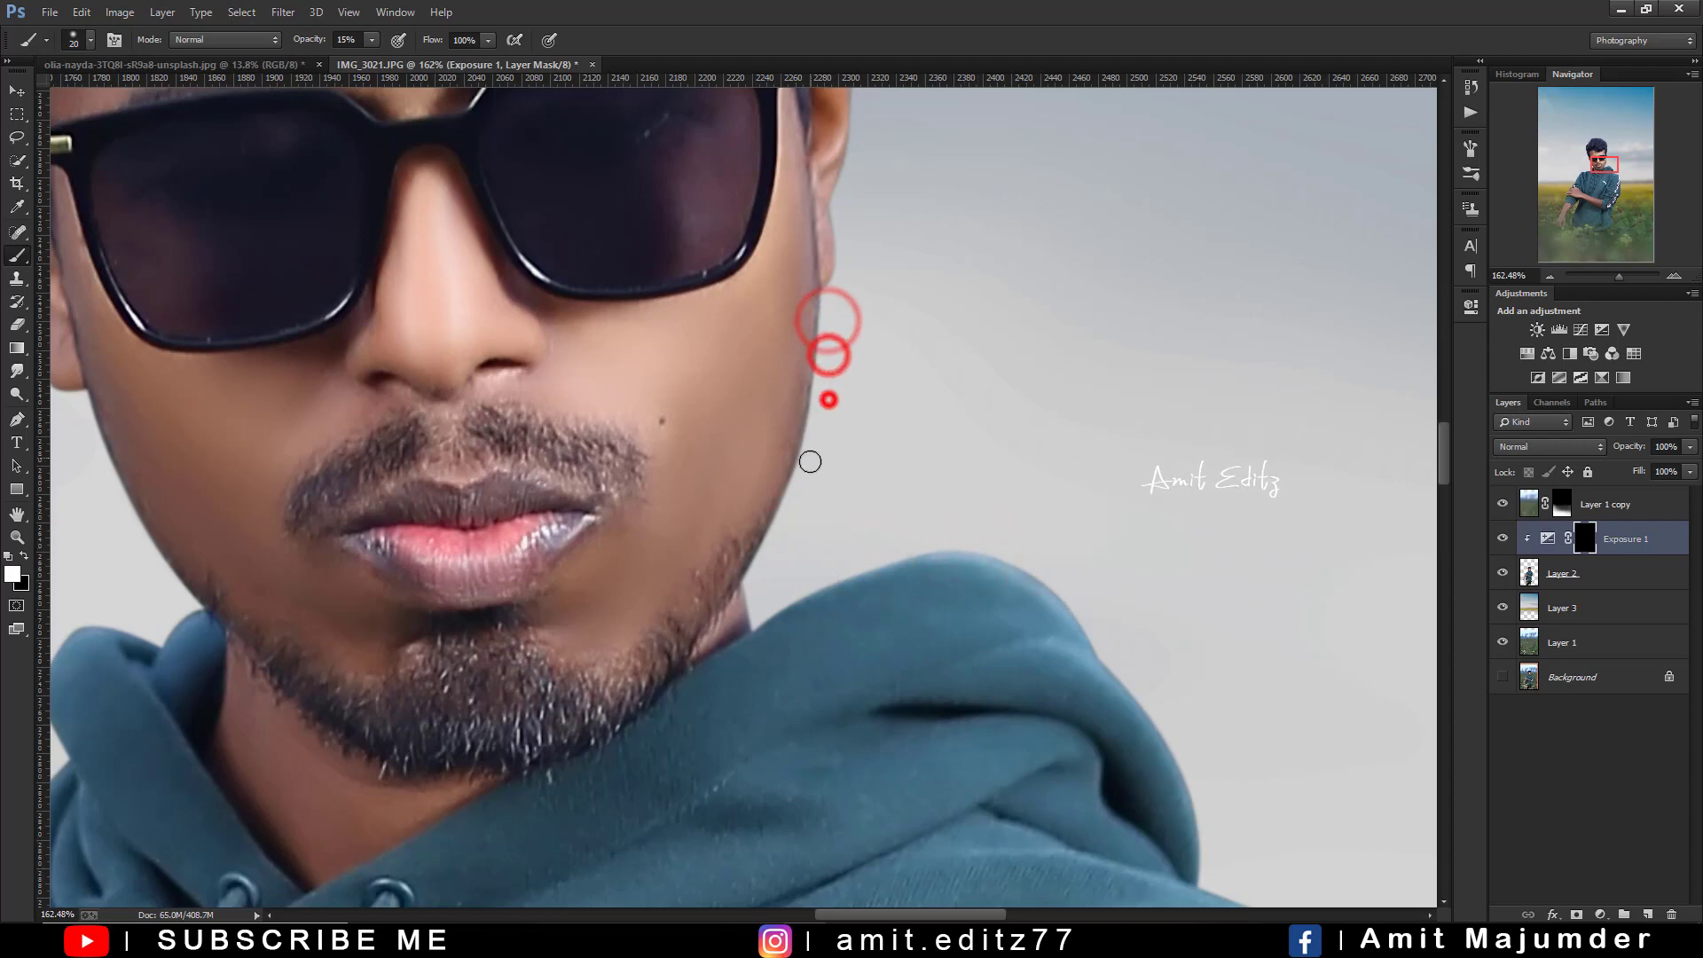
pyautogui.moveTo(825, 375); pyautogui.dragTo(759, 568)
pyautogui.moveTo(833, 521)
pyautogui.mouseDown()
pyautogui.moveTo(677, 464)
pyautogui.moveTo(887, 510)
pyautogui.mouseUp()
pyautogui.click(942, 593)
pyautogui.moveTo(982, 628); pyautogui.dragTo(750, 295)
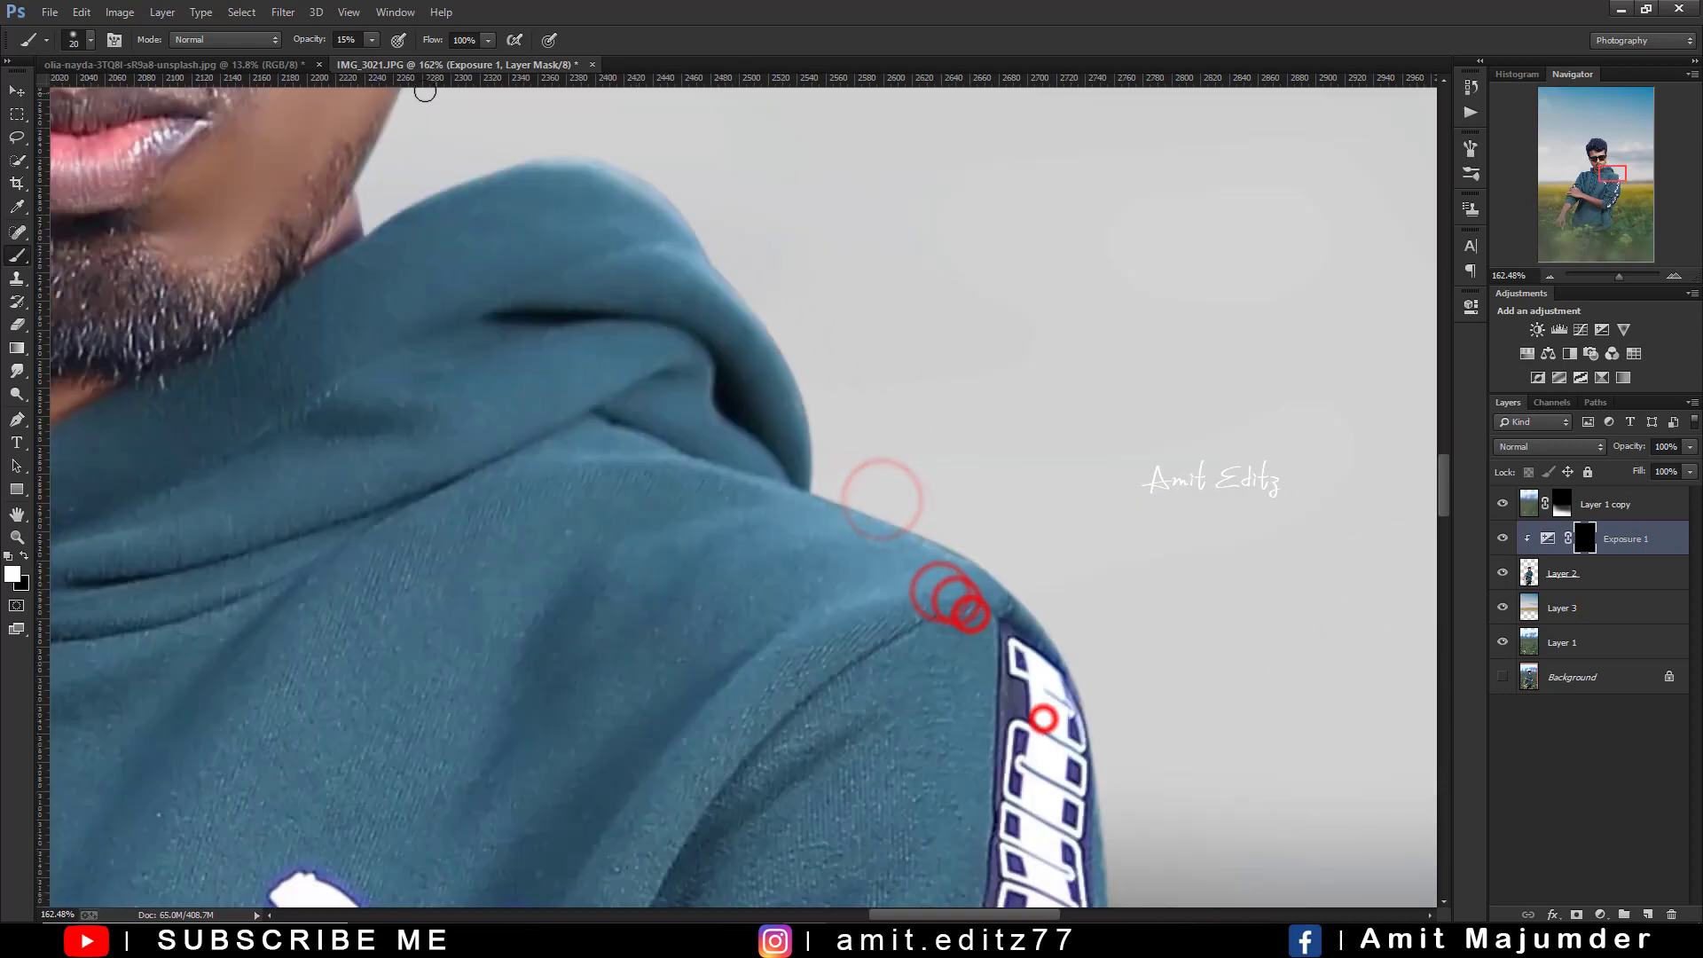
# At 56% brush opacity, dab glow down the hood edge to the shoulder beside the sleeve stripe
pyautogui.click(346, 39)
pyautogui.write('56')
pyautogui.click(668, 188)
pyautogui.click(702, 228)
pyautogui.click(764, 309)
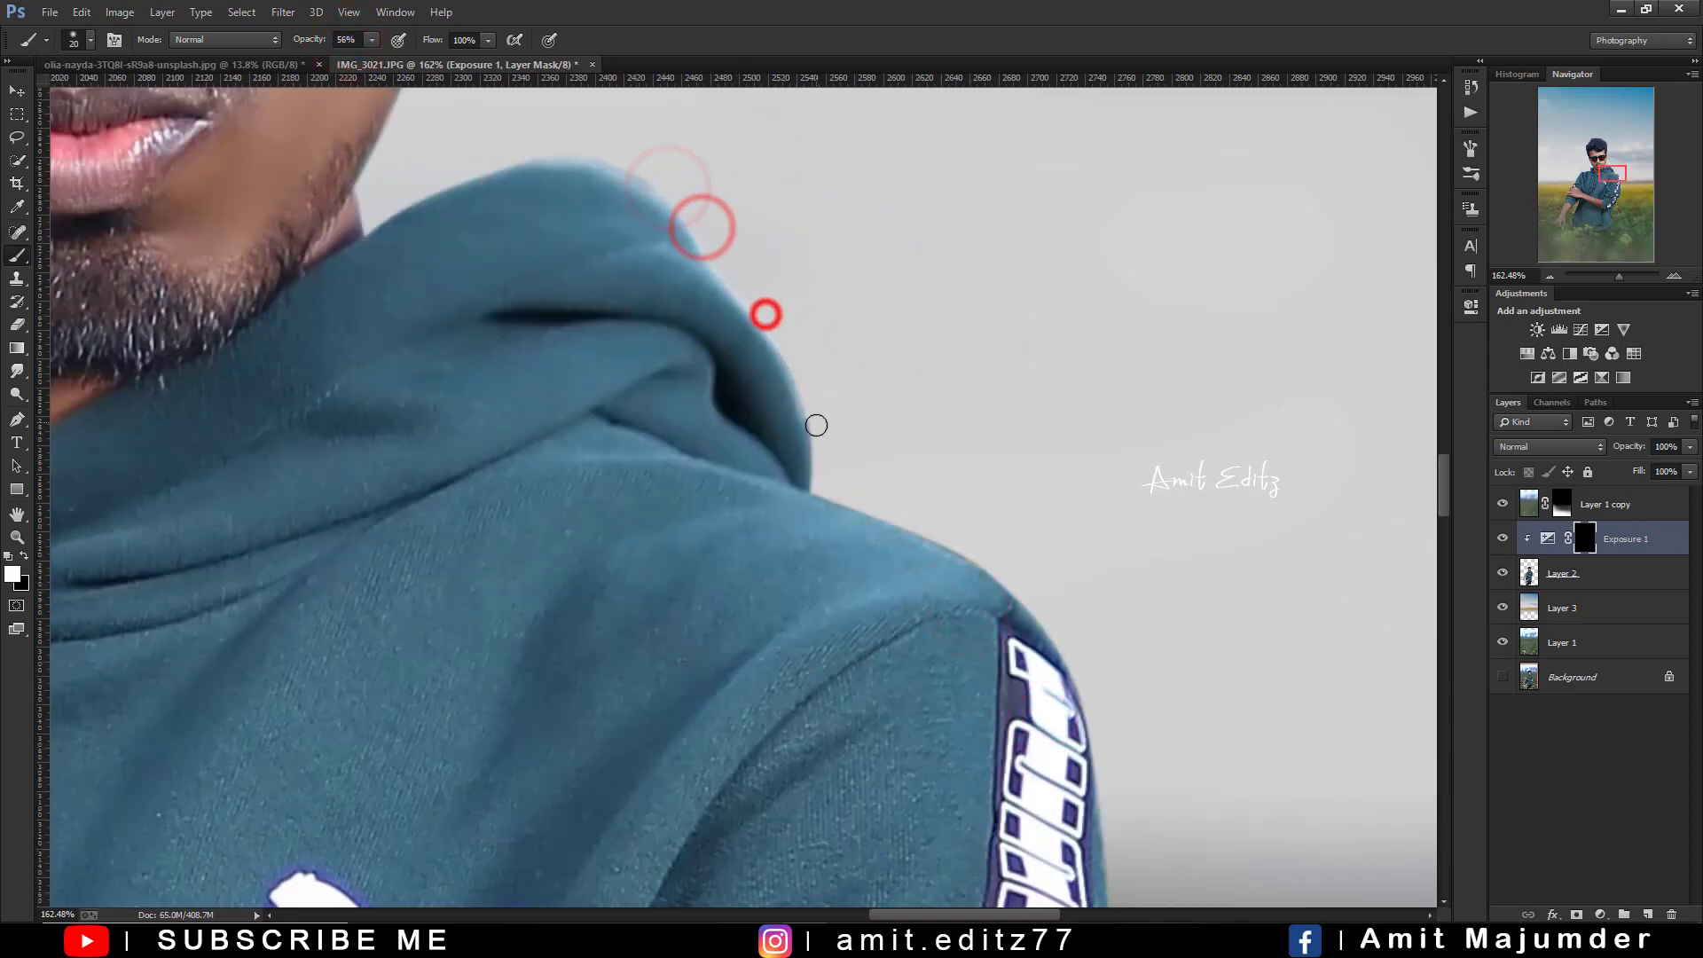
pyautogui.click(821, 484)
pyautogui.click(927, 537)
pyautogui.click(990, 570)
pyautogui.moveTo(1080, 658); pyautogui.dragTo(894, 399)
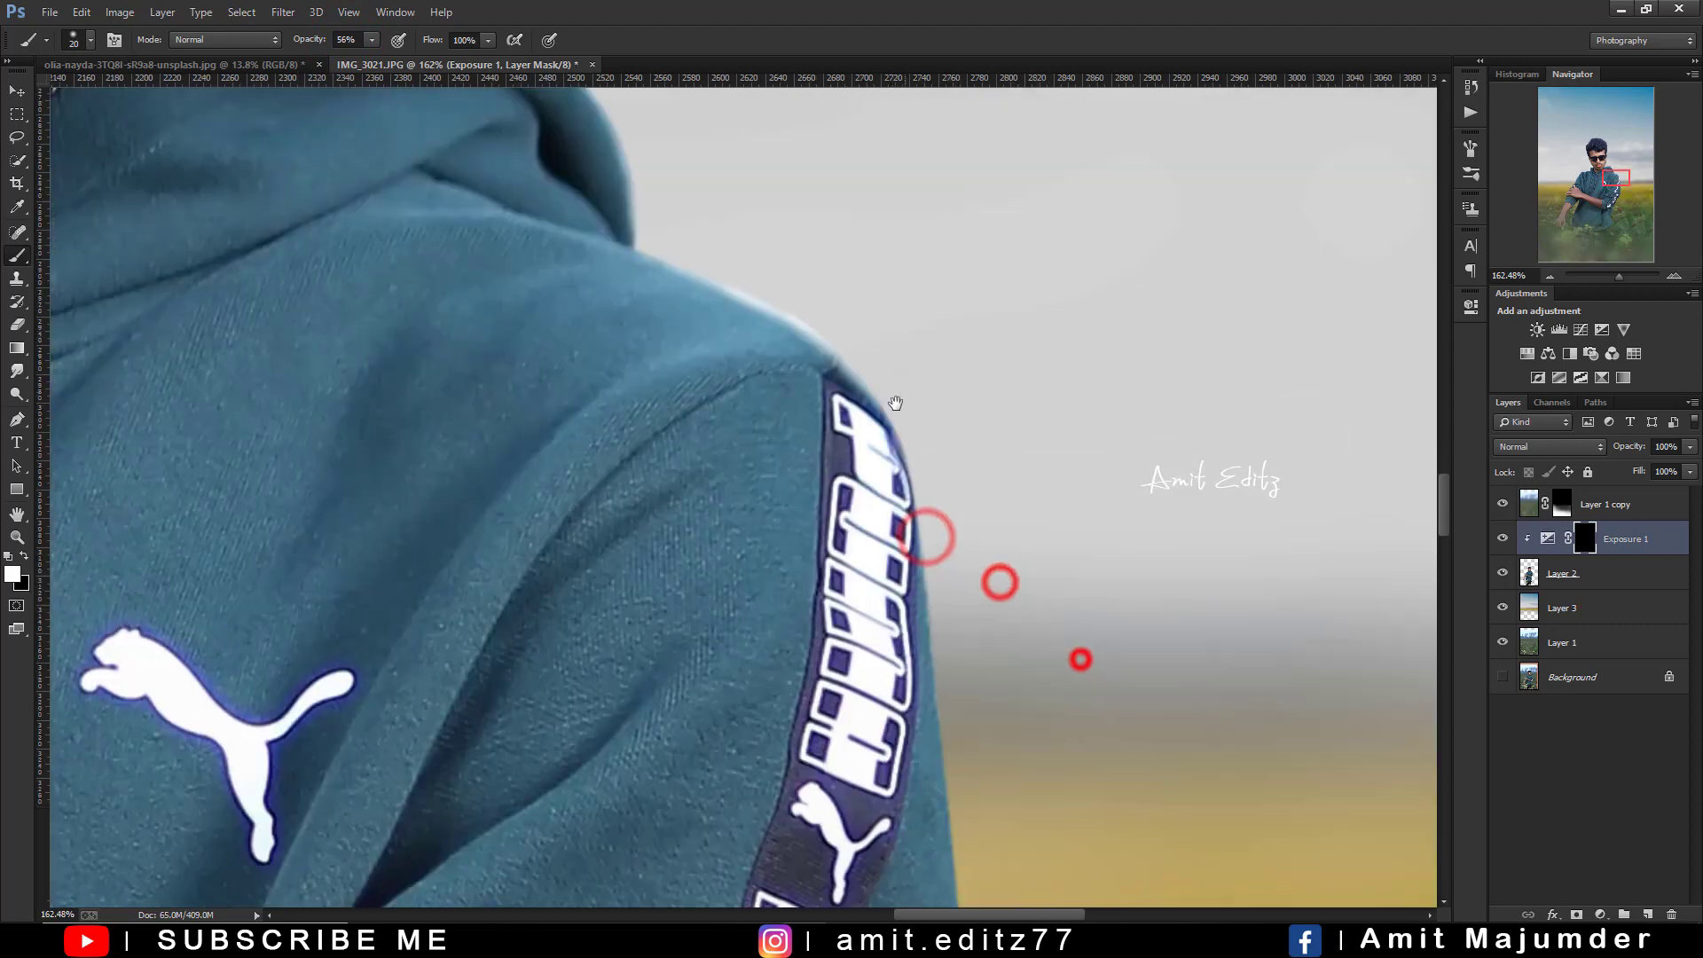
pyautogui.click(892, 401)
pyautogui.click(917, 448)
pyautogui.moveTo(947, 676); pyautogui.dragTo(919, 545)
# Add more glow along the hood and shoulder edge and the hood's top edge
pyautogui.scroll(-2, 918, 545)
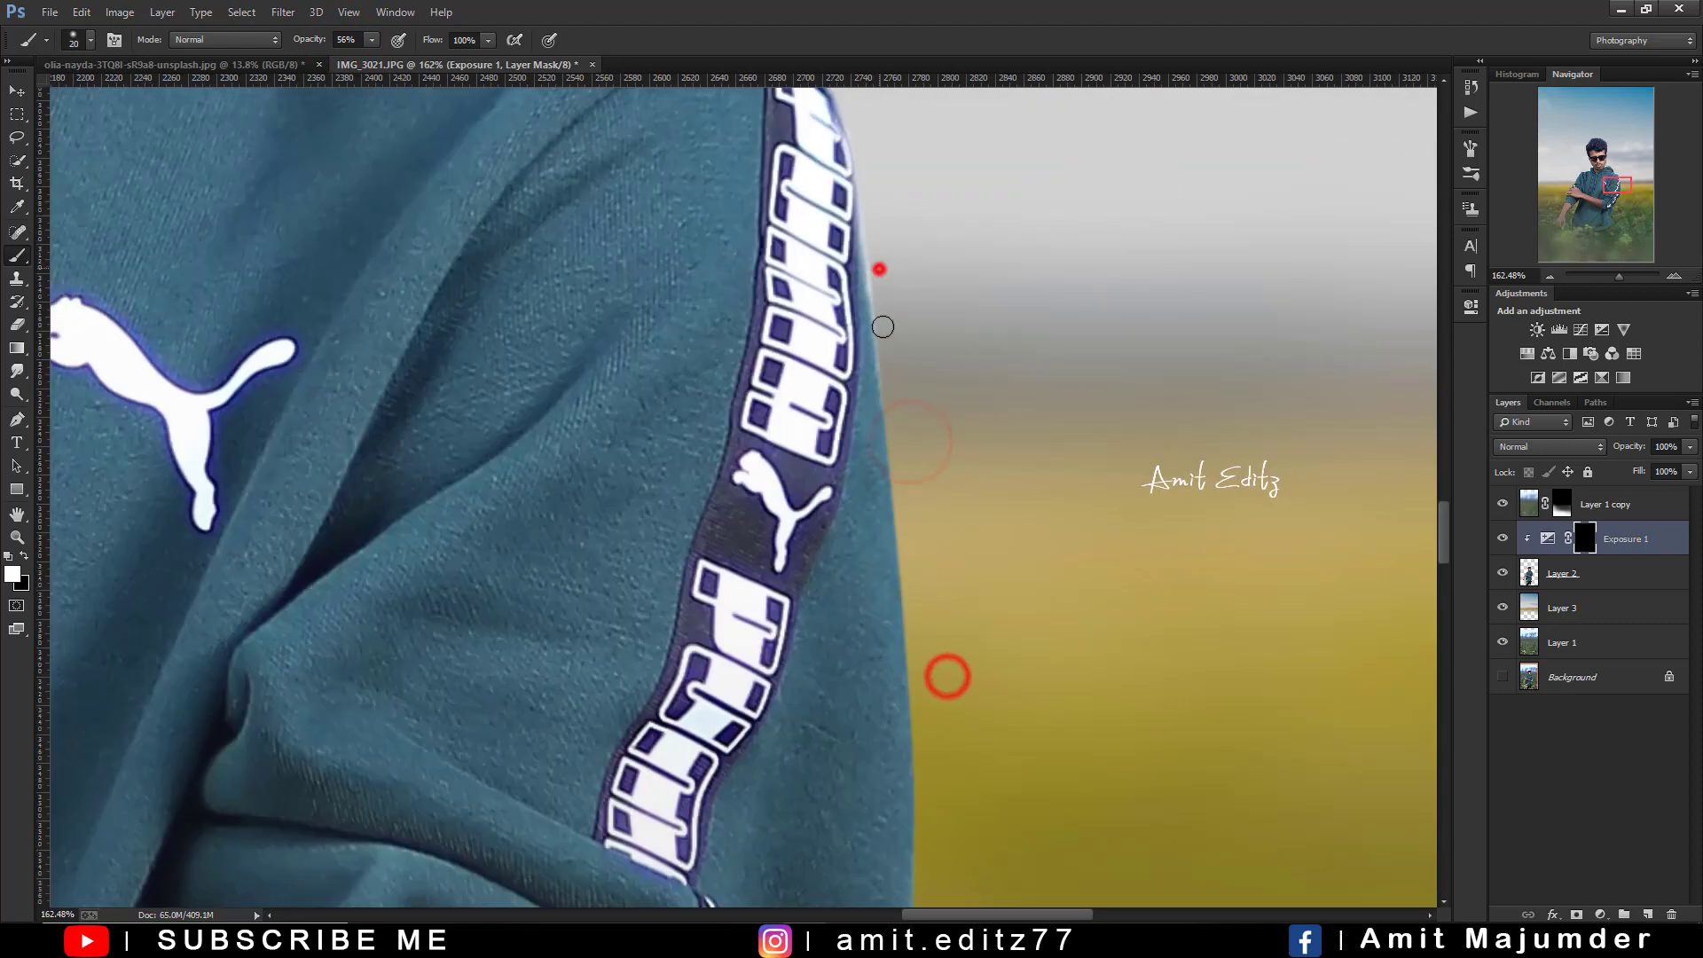
pyautogui.scroll(-3, 878, 266)
pyautogui.scroll(4, 809, 350)
pyautogui.click(817, 380)
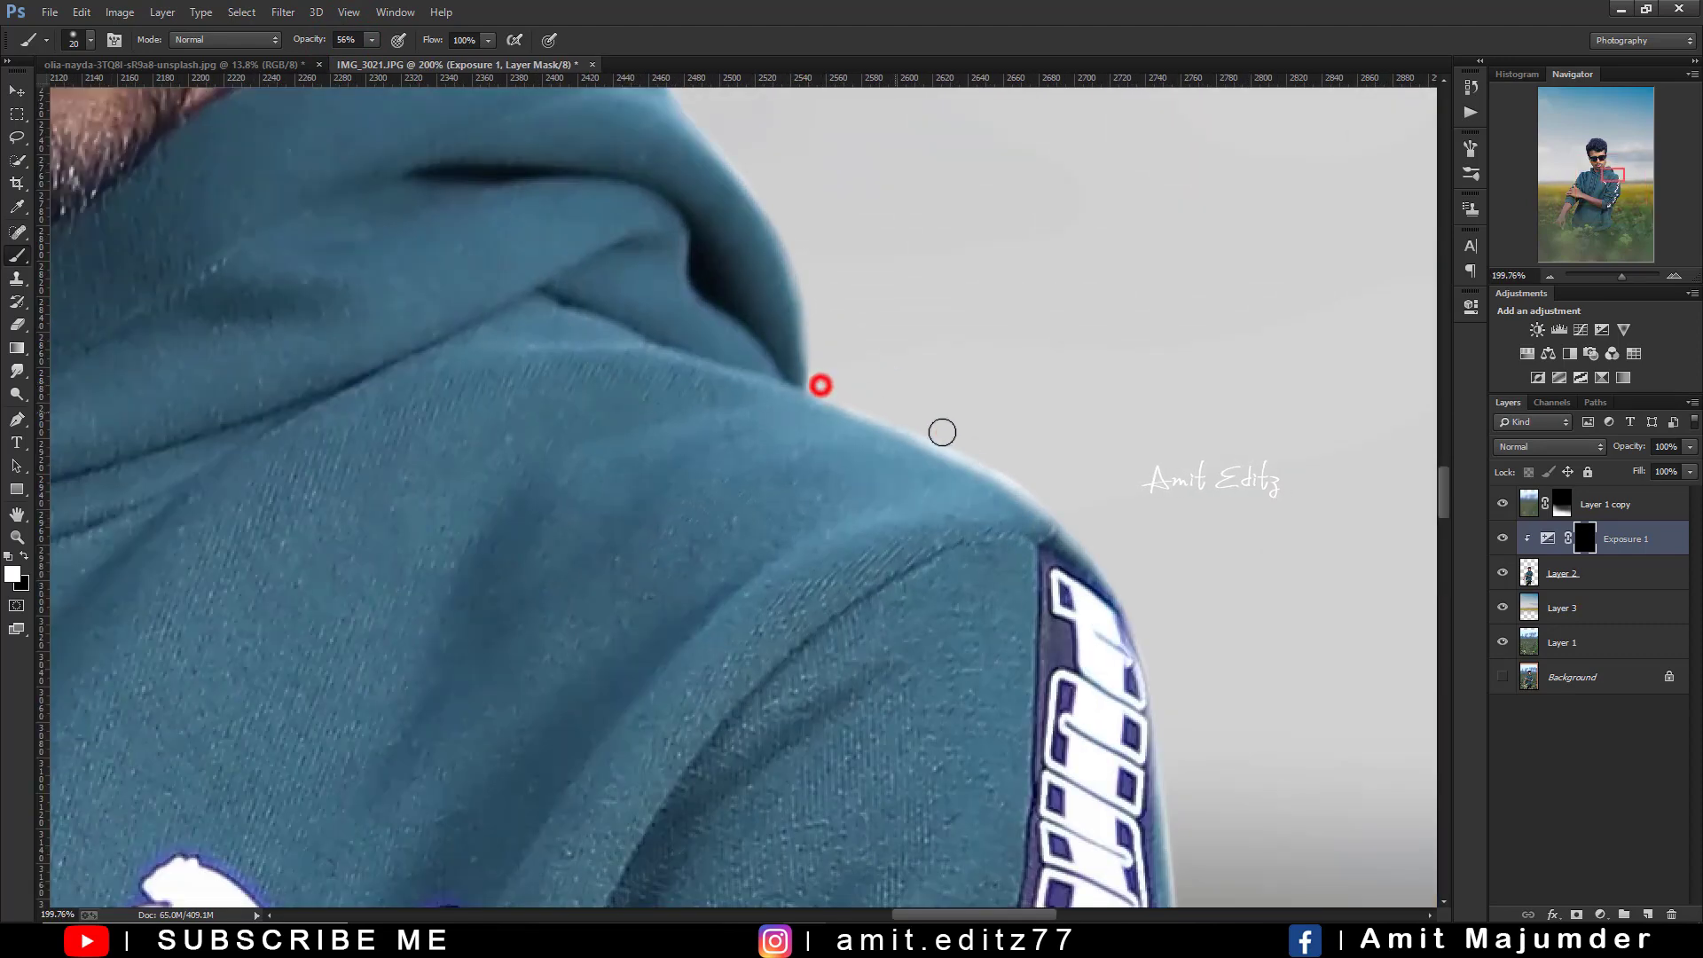
pyautogui.click(943, 430)
pyautogui.click(795, 239)
pyautogui.scroll(4, 741, 162)
pyautogui.hscroll(-3, 740, 163)
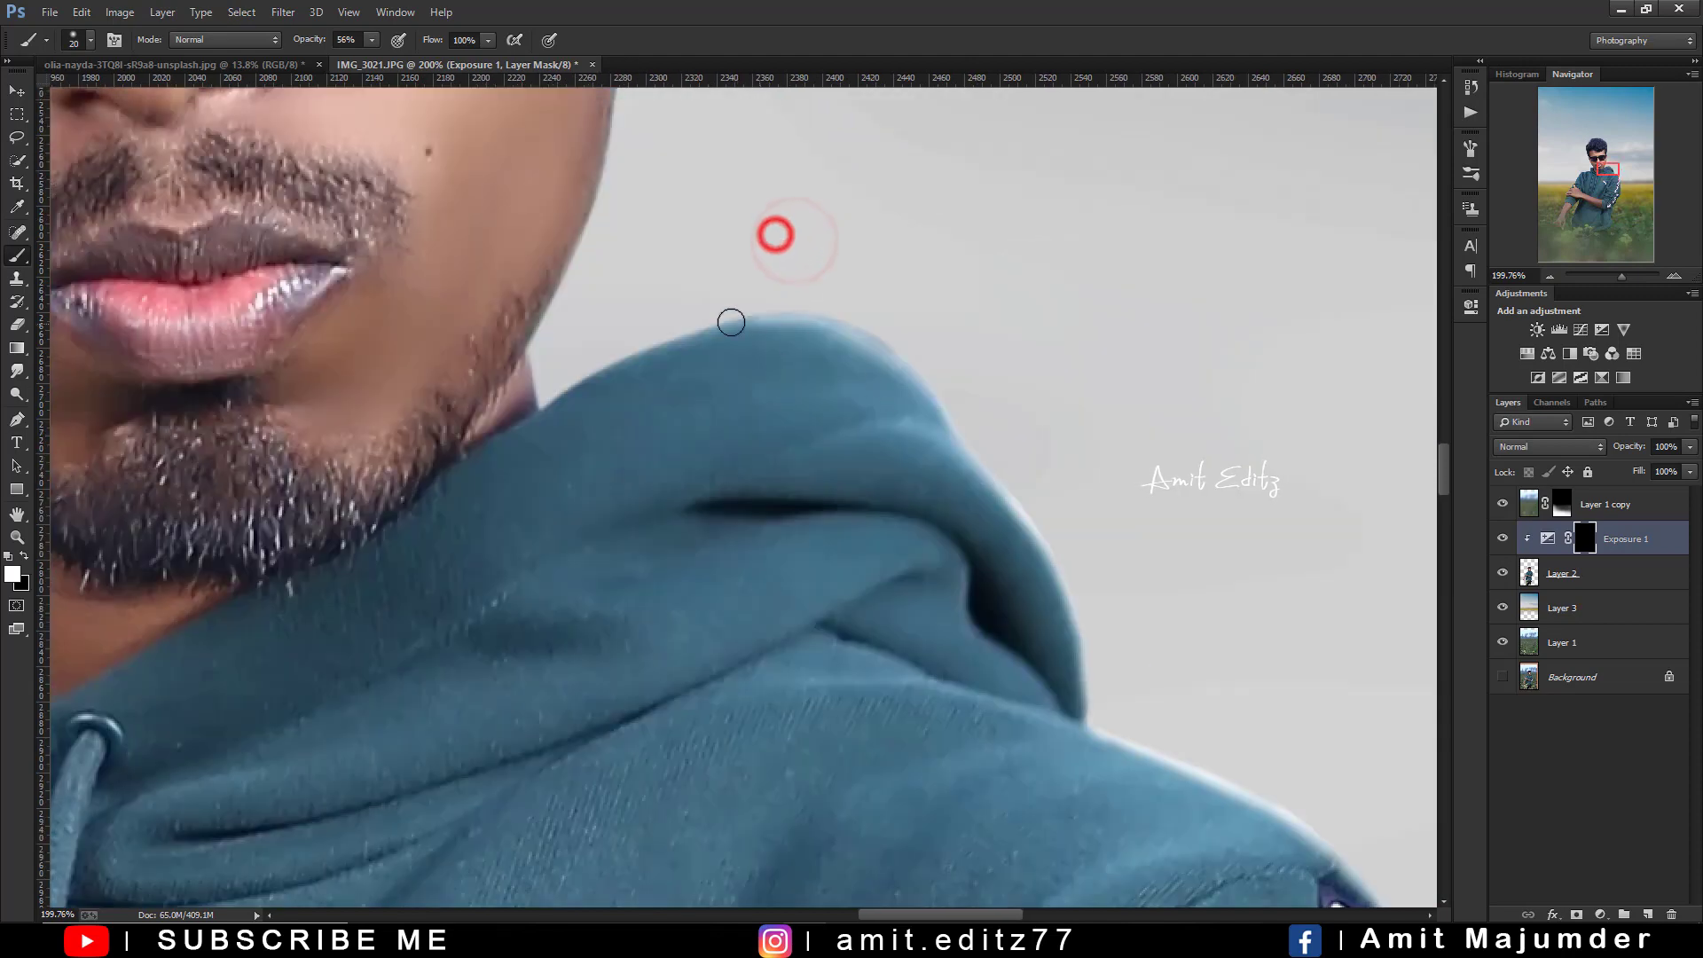
pyautogui.click(563, 381)
pyautogui.click(642, 345)
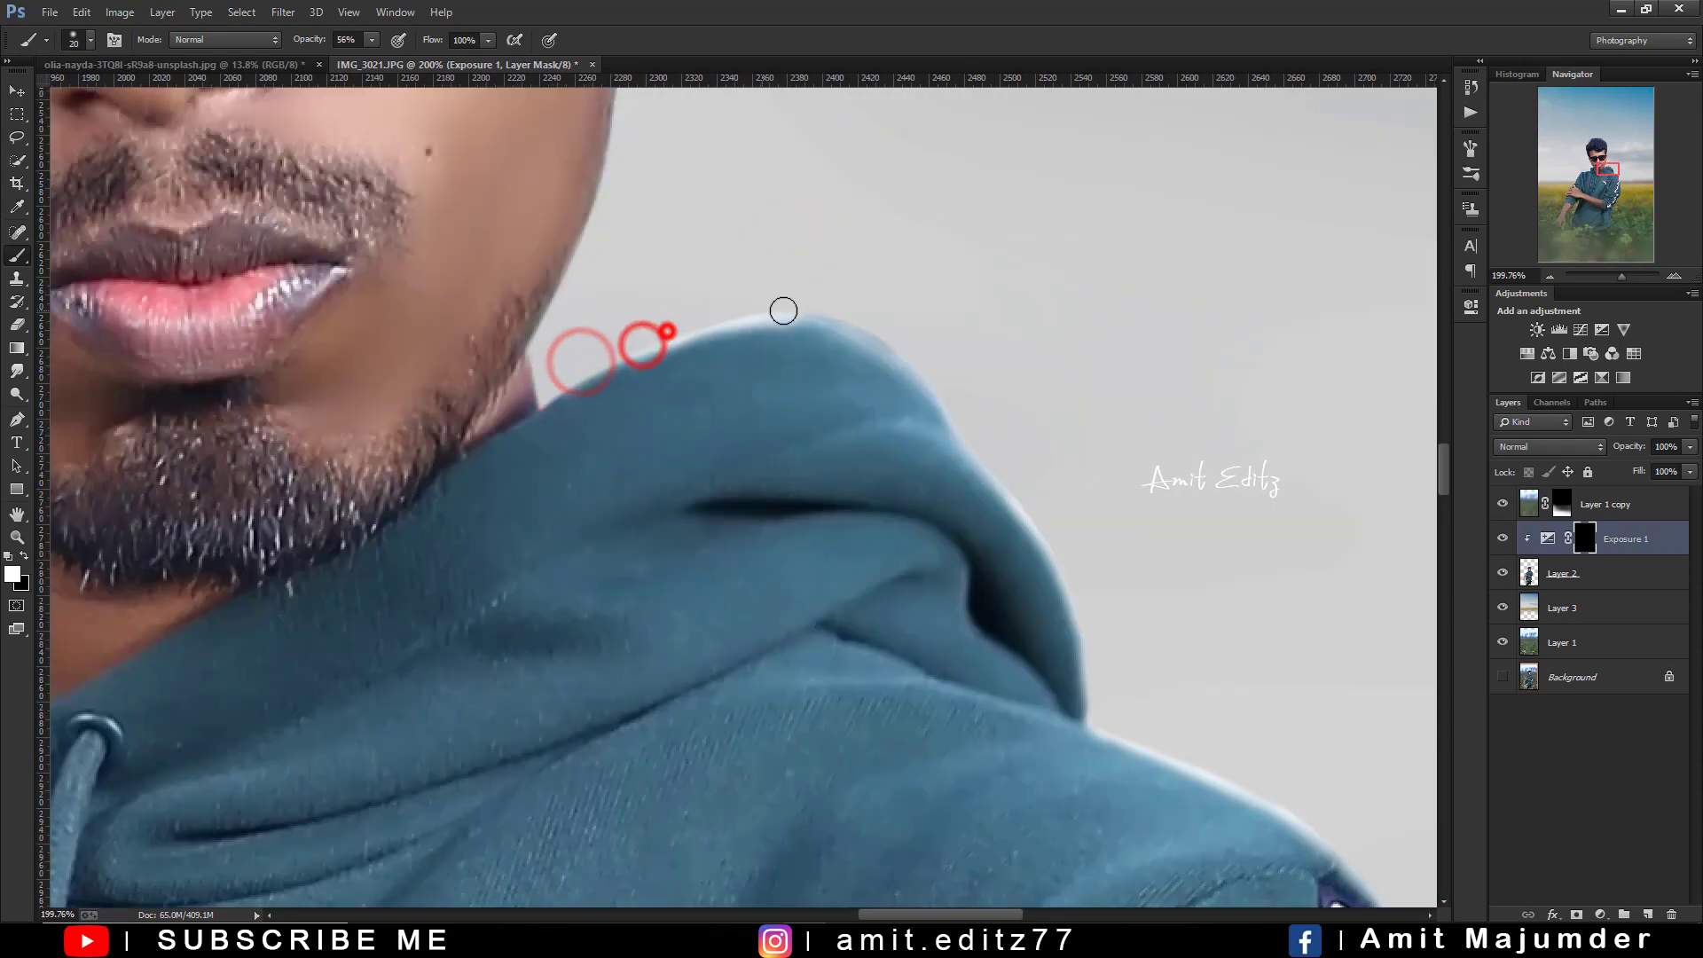
pyautogui.scroll(-3, 735, 304)
pyautogui.scroll(3, 745, 379)
# Paint black to remove excess glow on the hood collar, then re-add white glow there
pyautogui.press('x')
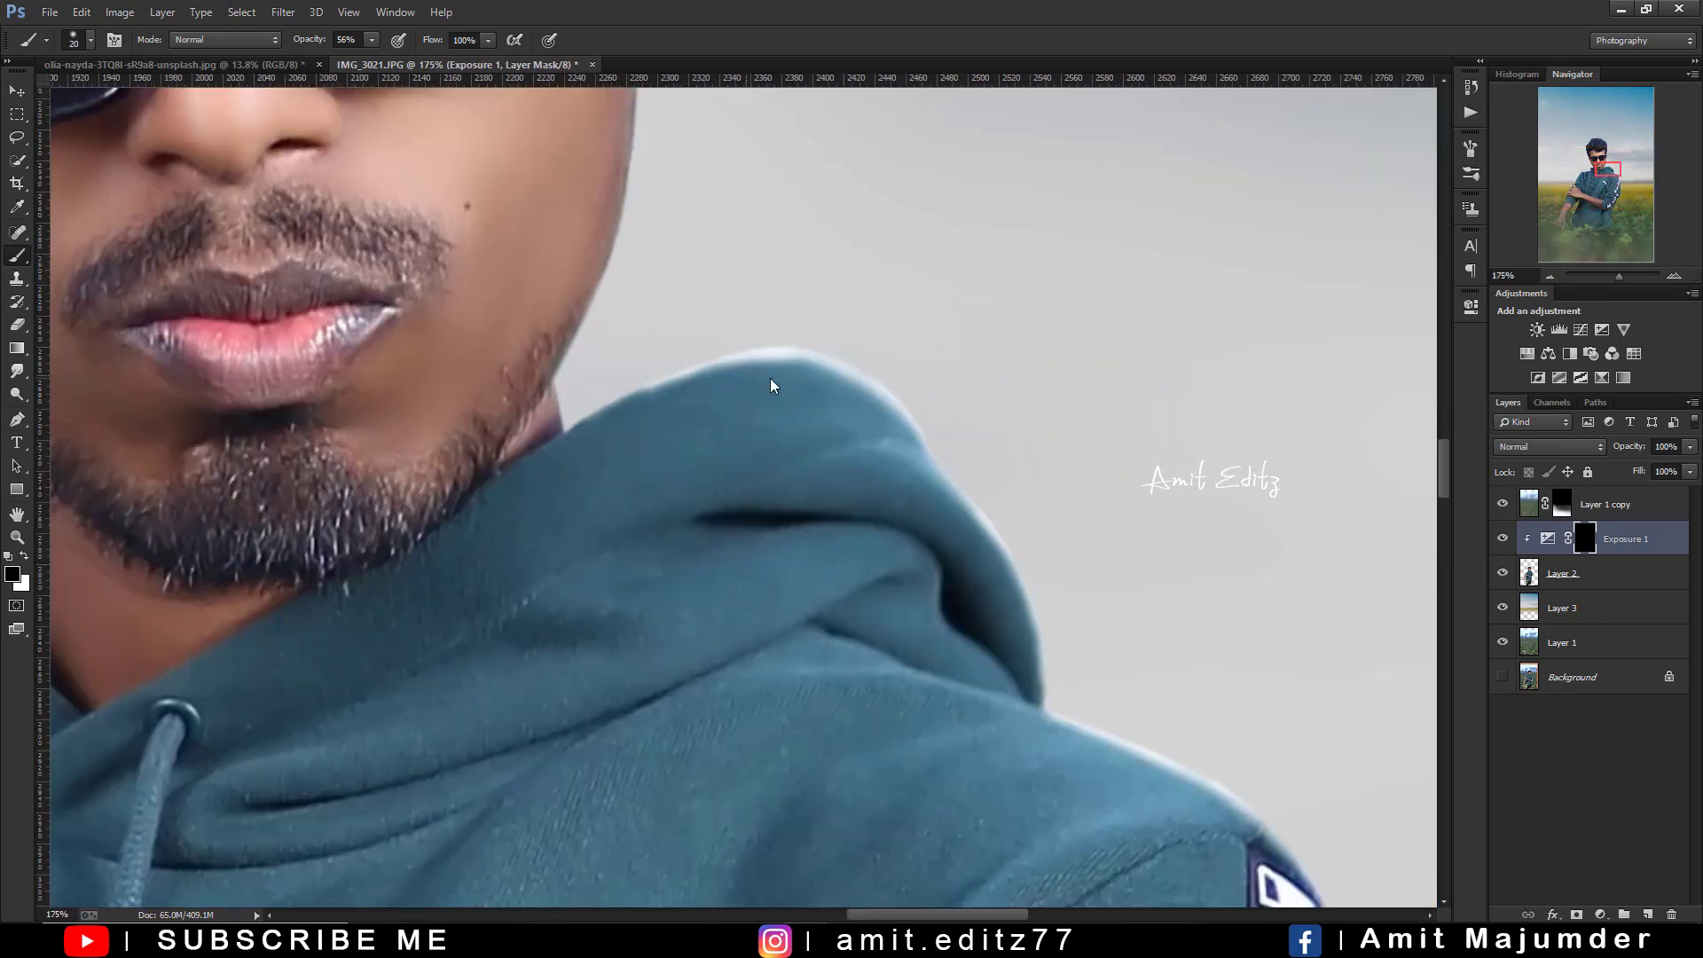
pyautogui.click(789, 394)
pyautogui.press('x')
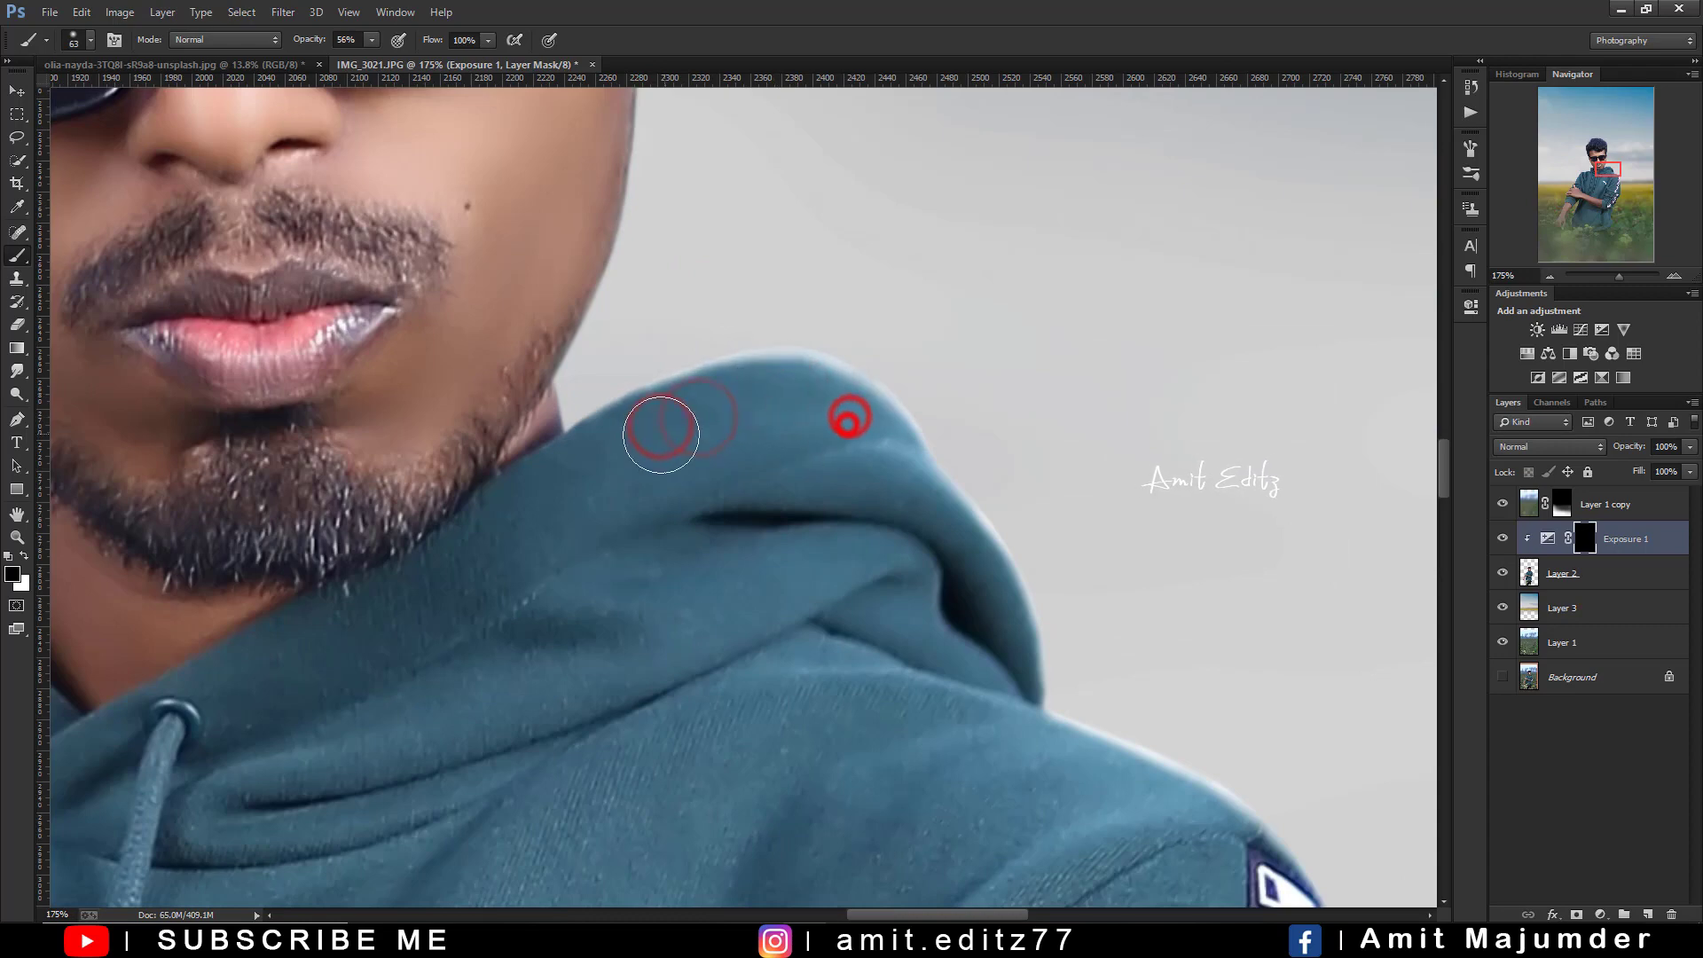
pyautogui.click(848, 421)
pyautogui.scroll(-3, 675, 416)
pyautogui.scroll(5, 621, 483)
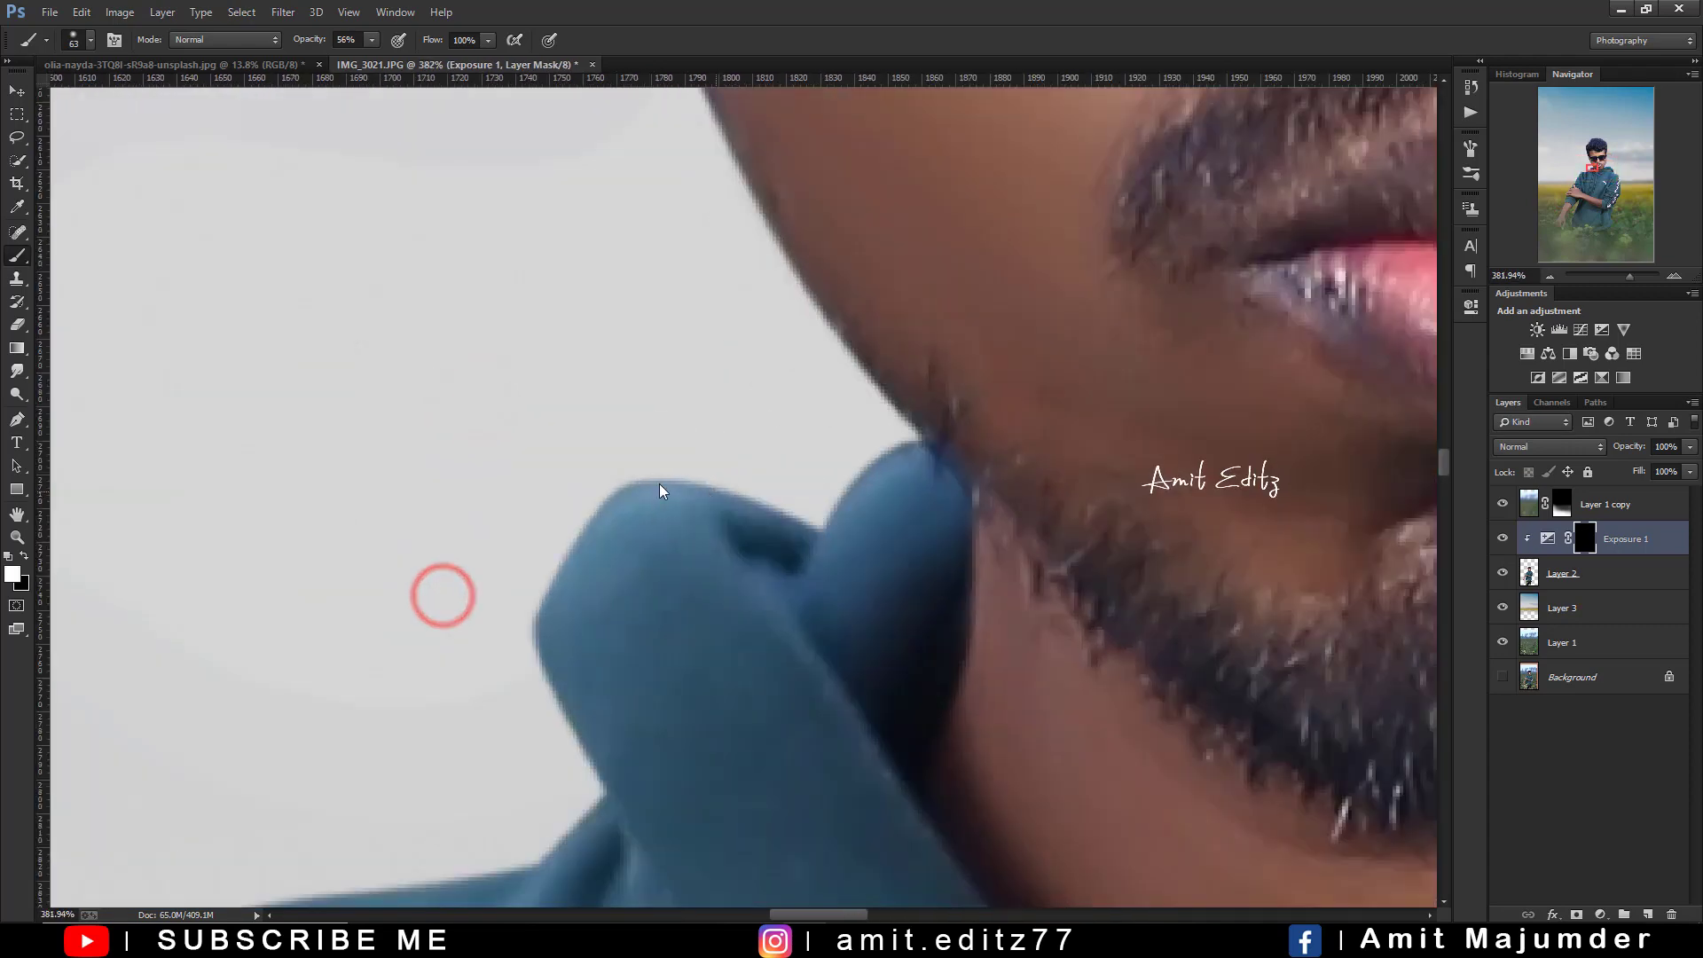
# With a slightly larger brush, paint glow along the hood edge by the chin and the neck
pyautogui.press(']')
pyautogui.press(']')
pyautogui.press(']')
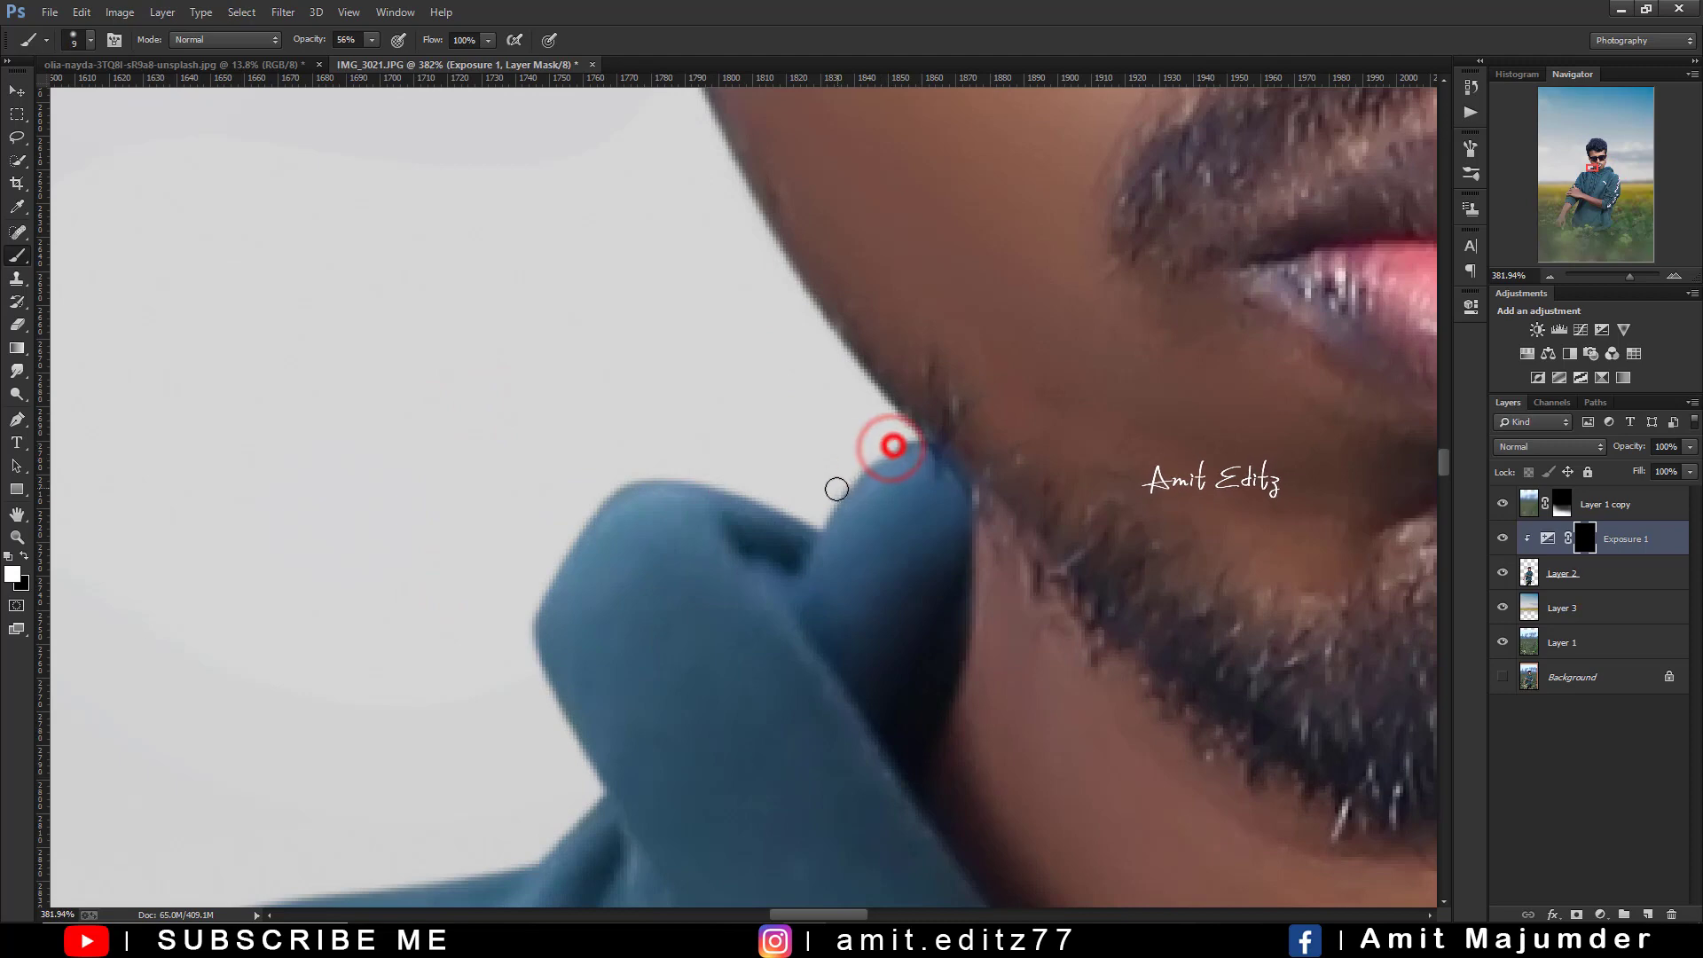
pyautogui.click(811, 515)
pyautogui.click(667, 467)
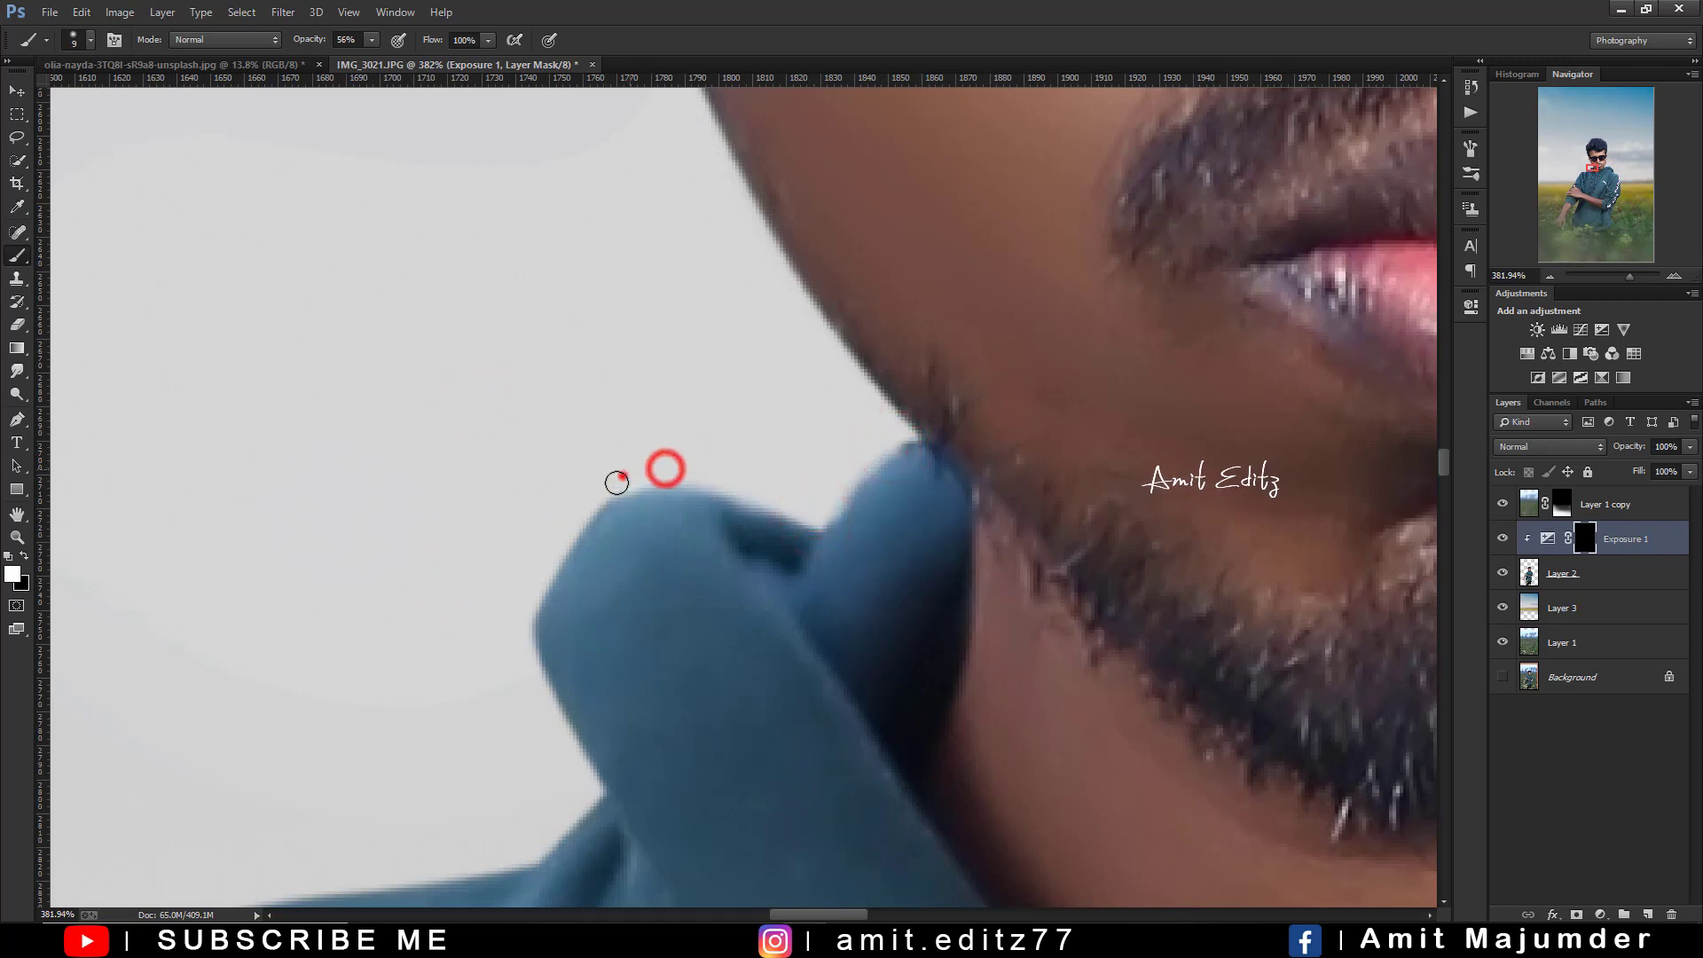
pyautogui.click(619, 477)
pyautogui.moveTo(518, 673); pyautogui.dragTo(612, 382)
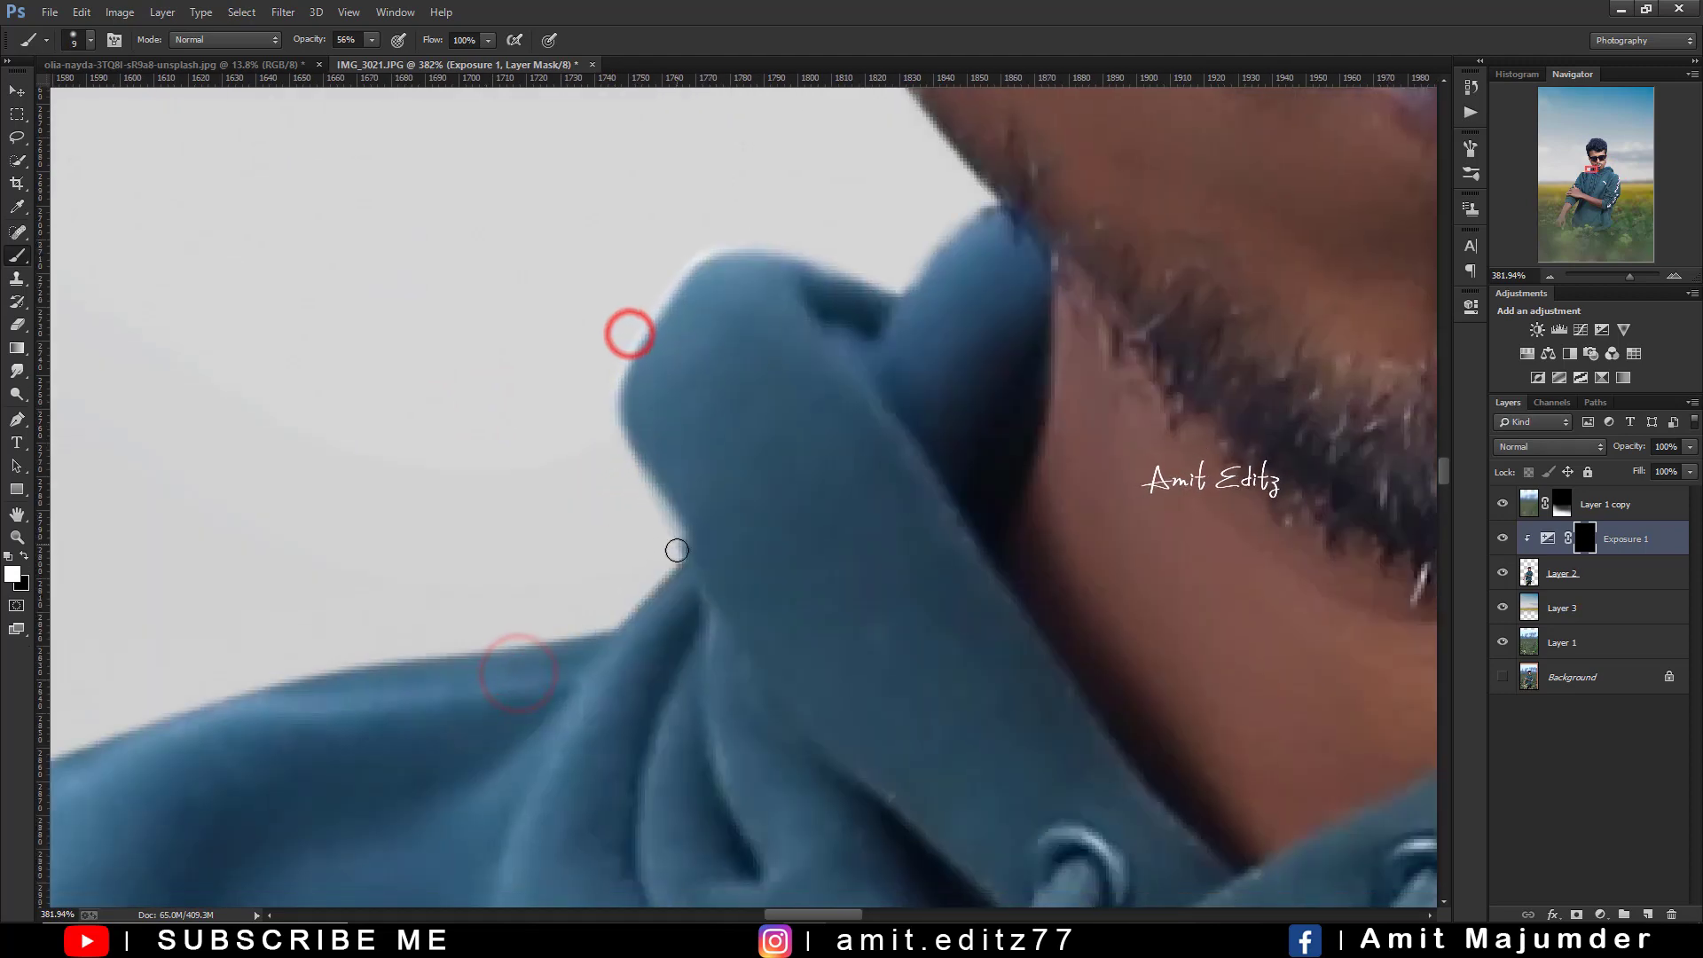
pyautogui.click(671, 569)
pyautogui.moveTo(552, 603)
pyautogui.mouseDown()
pyautogui.moveTo(985, 416)
pyautogui.moveTo(479, 535)
pyautogui.mouseUp()
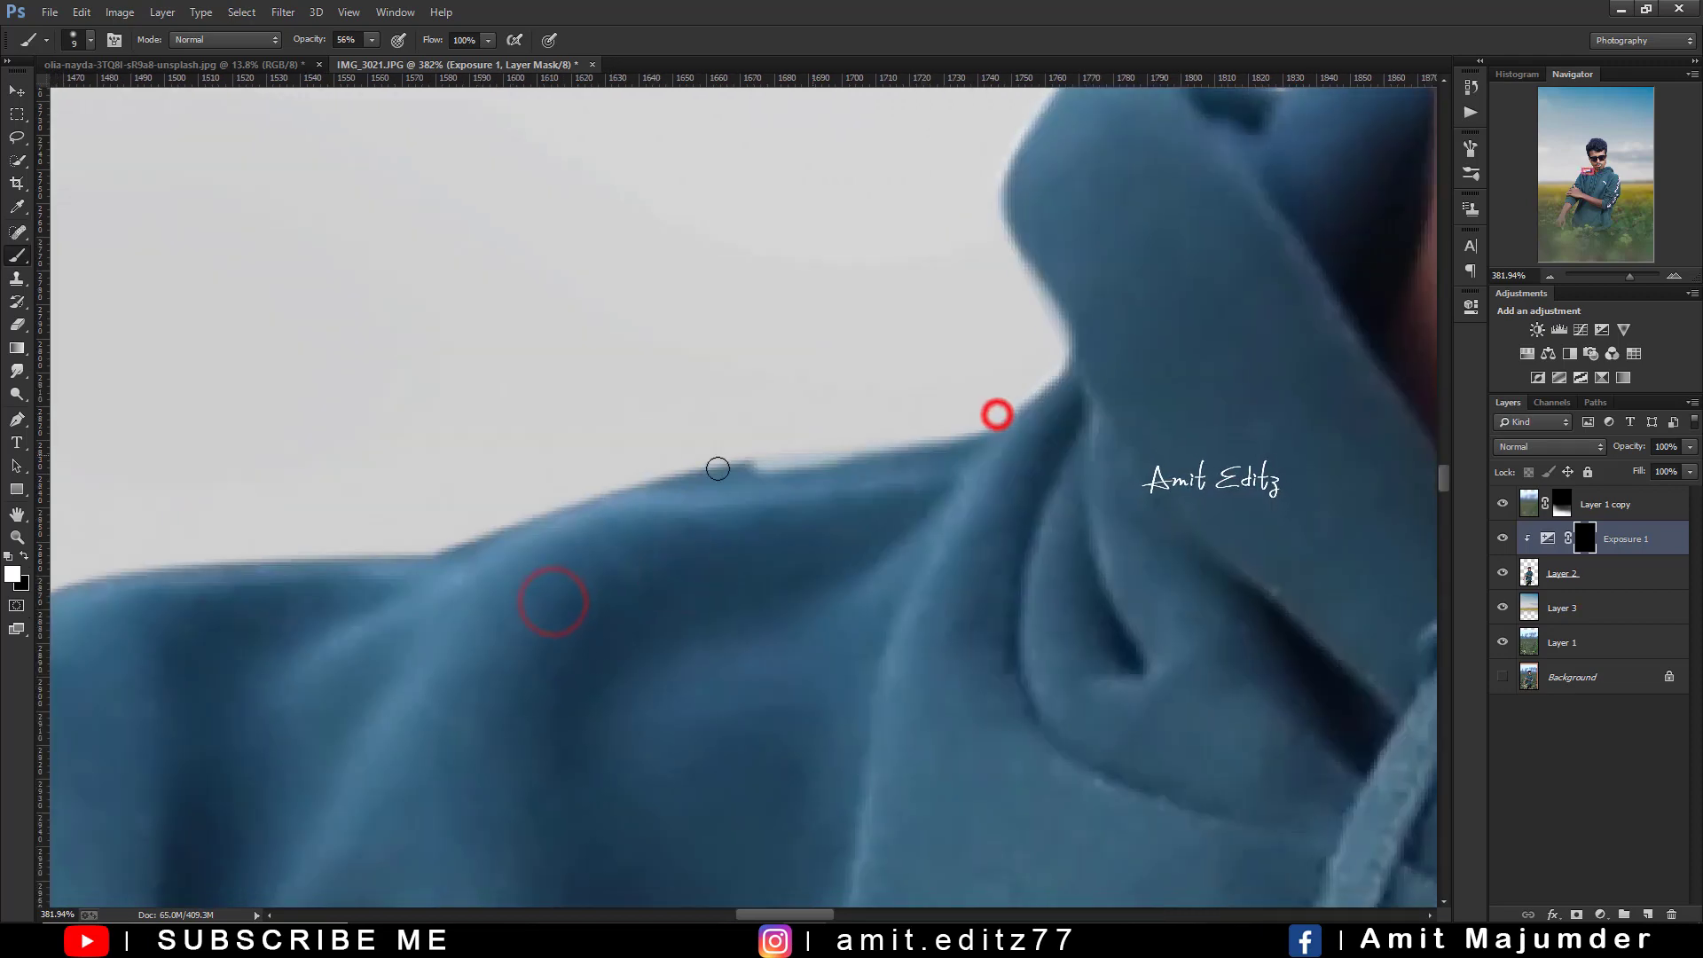
pyautogui.moveTo(559, 456); pyautogui.dragTo(683, 410)
pyautogui.moveTo(1010, 394)
pyautogui.mouseDown()
pyautogui.moveTo(468, 498)
pyautogui.moveTo(1179, 395)
pyautogui.moveTo(1356, 254)
pyautogui.mouseUp()
# At 74% brush opacity, paint glow along the length of the hood edge
pyautogui.click(346, 40)
pyautogui.write('74')
pyautogui.click(1033, 426)
pyautogui.moveTo(683, 499)
pyautogui.mouseDown()
pyautogui.moveTo(746, 331)
pyautogui.moveTo(516, 591)
pyautogui.mouseUp()
pyautogui.moveTo(608, 456)
pyautogui.mouseDown()
pyautogui.moveTo(514, 608)
pyautogui.moveTo(640, 477)
pyautogui.moveTo(638, 408)
pyautogui.moveTo(567, 453)
pyautogui.moveTo(418, 669)
pyautogui.moveTo(601, 377)
pyautogui.mouseUp()
pyautogui.moveTo(715, 213)
pyautogui.mouseDown()
pyautogui.moveTo(629, 356)
pyautogui.moveTo(418, 604)
pyautogui.mouseUp()
pyautogui.moveTo(707, 183)
pyautogui.mouseDown()
pyautogui.moveTo(532, 415)
pyautogui.moveTo(565, 375)
pyautogui.moveTo(426, 647)
pyautogui.mouseUp()
pyautogui.moveTo(544, 379); pyautogui.dragTo(479, 505)
pyautogui.moveTo(515, 311); pyautogui.dragTo(438, 510)
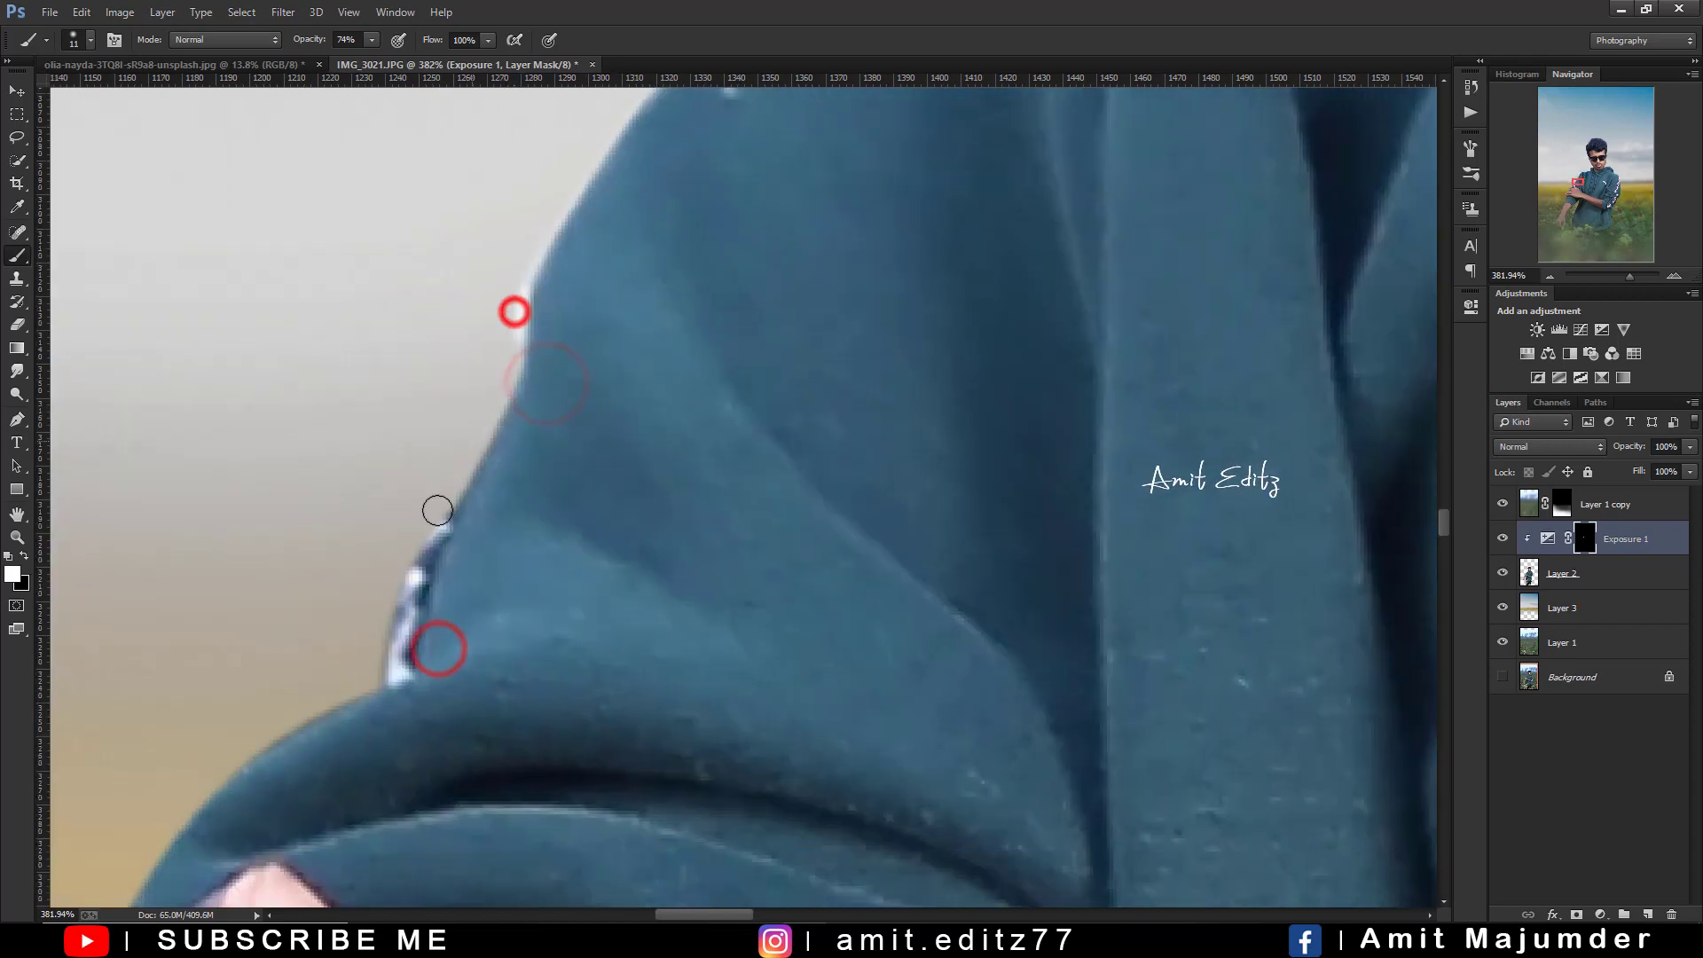
# Reframe on the man and dab glow along the hood edge near the neck
pyautogui.hotkey('ctrl', '0')
pyautogui.hotkey('ctrl', '+')
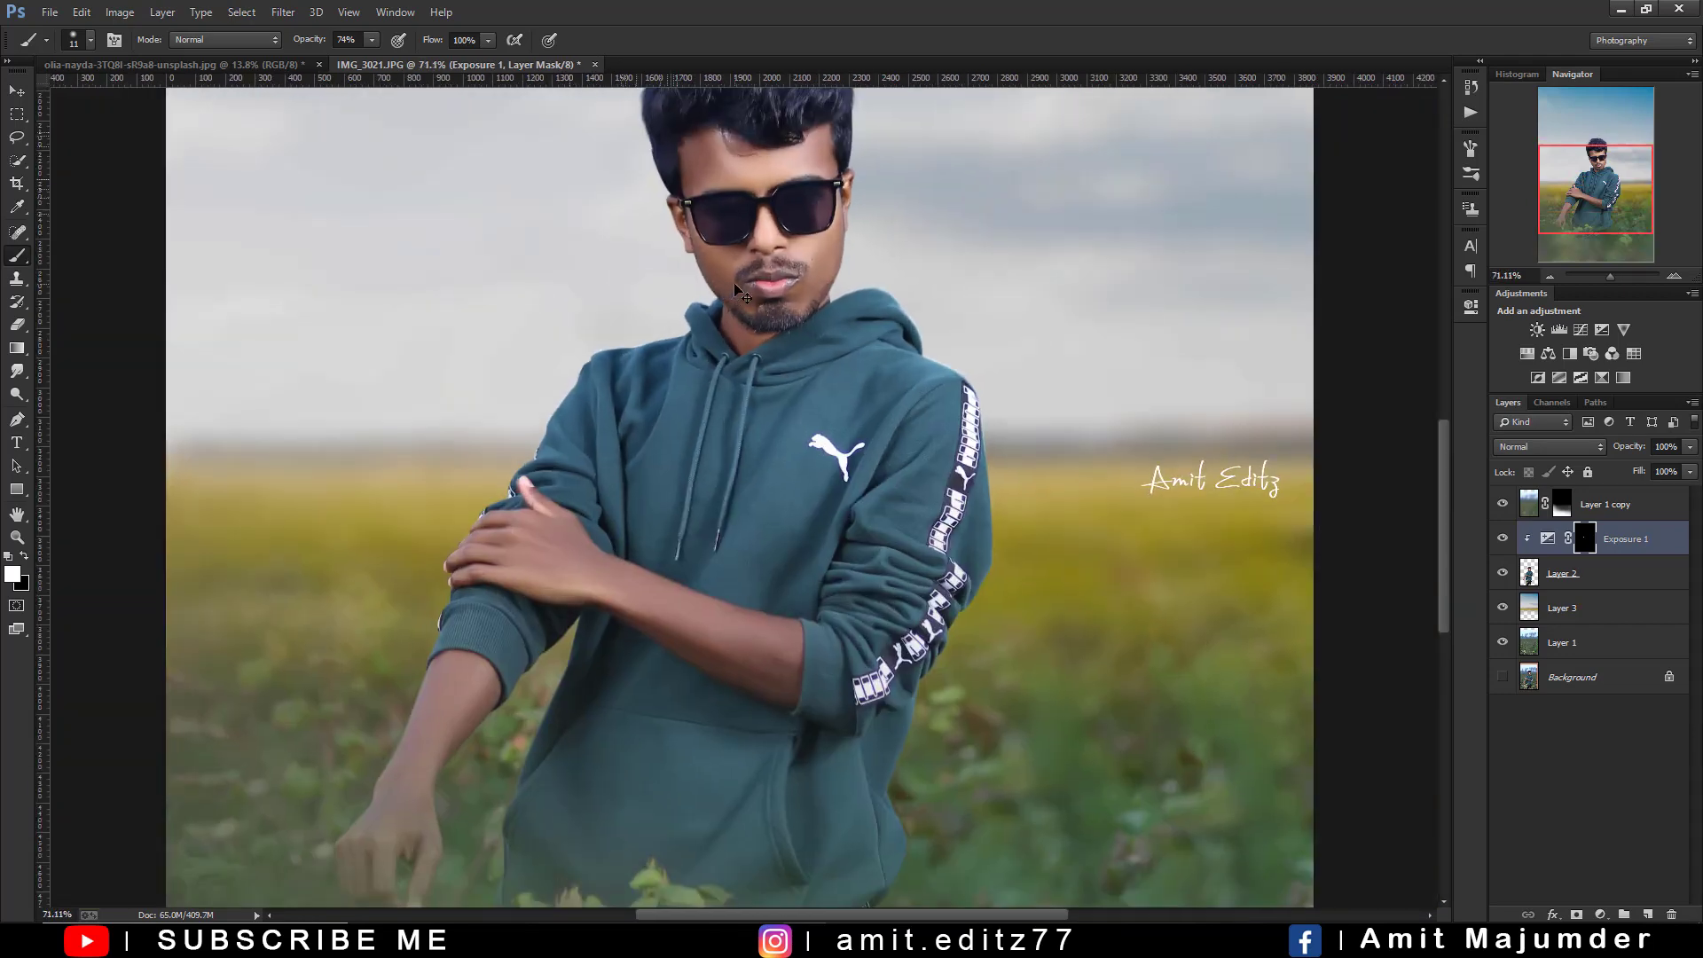
pyautogui.scroll(3, 739, 291)
pyautogui.scroll(2, 511, 394)
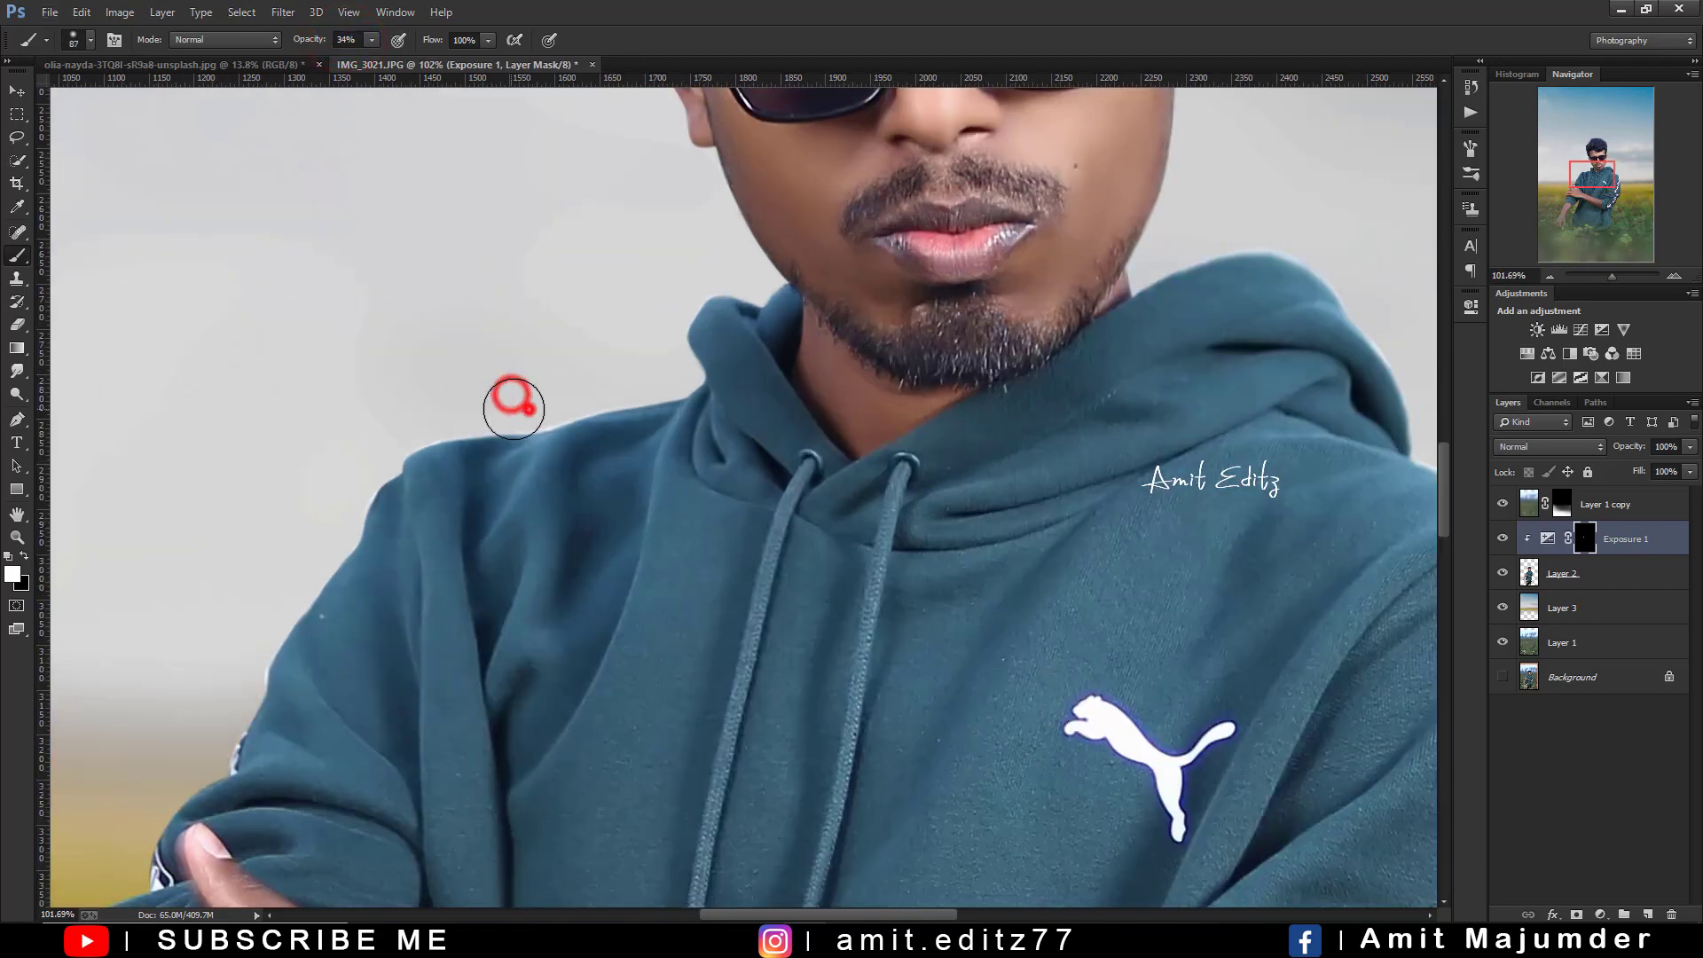
pyautogui.click(476, 411)
pyautogui.click(643, 384)
pyautogui.click(694, 371)
pyautogui.click(677, 314)
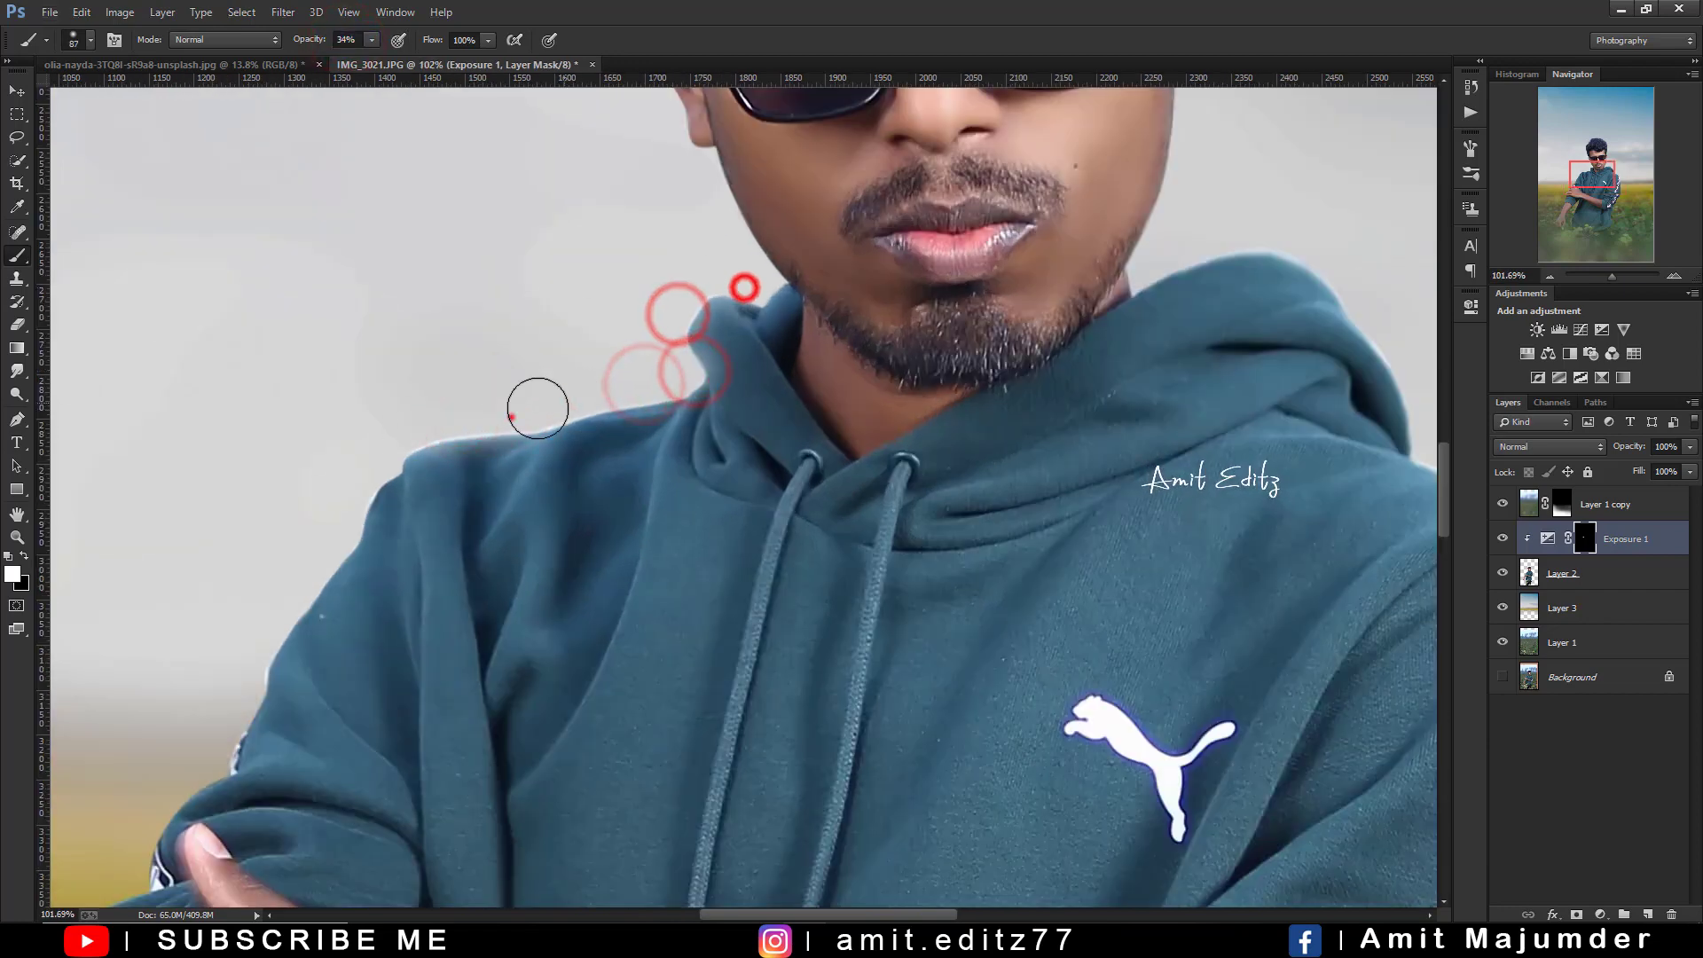
pyautogui.scroll(-1, 568, 293)
# Dab glow down the hood's left and right edges to finish the rim light
pyautogui.click(574, 216)
pyautogui.click(506, 308)
pyautogui.click(438, 451)
pyautogui.click(401, 527)
pyautogui.click(281, 612)
pyautogui.scroll(-1, 1093, 317)
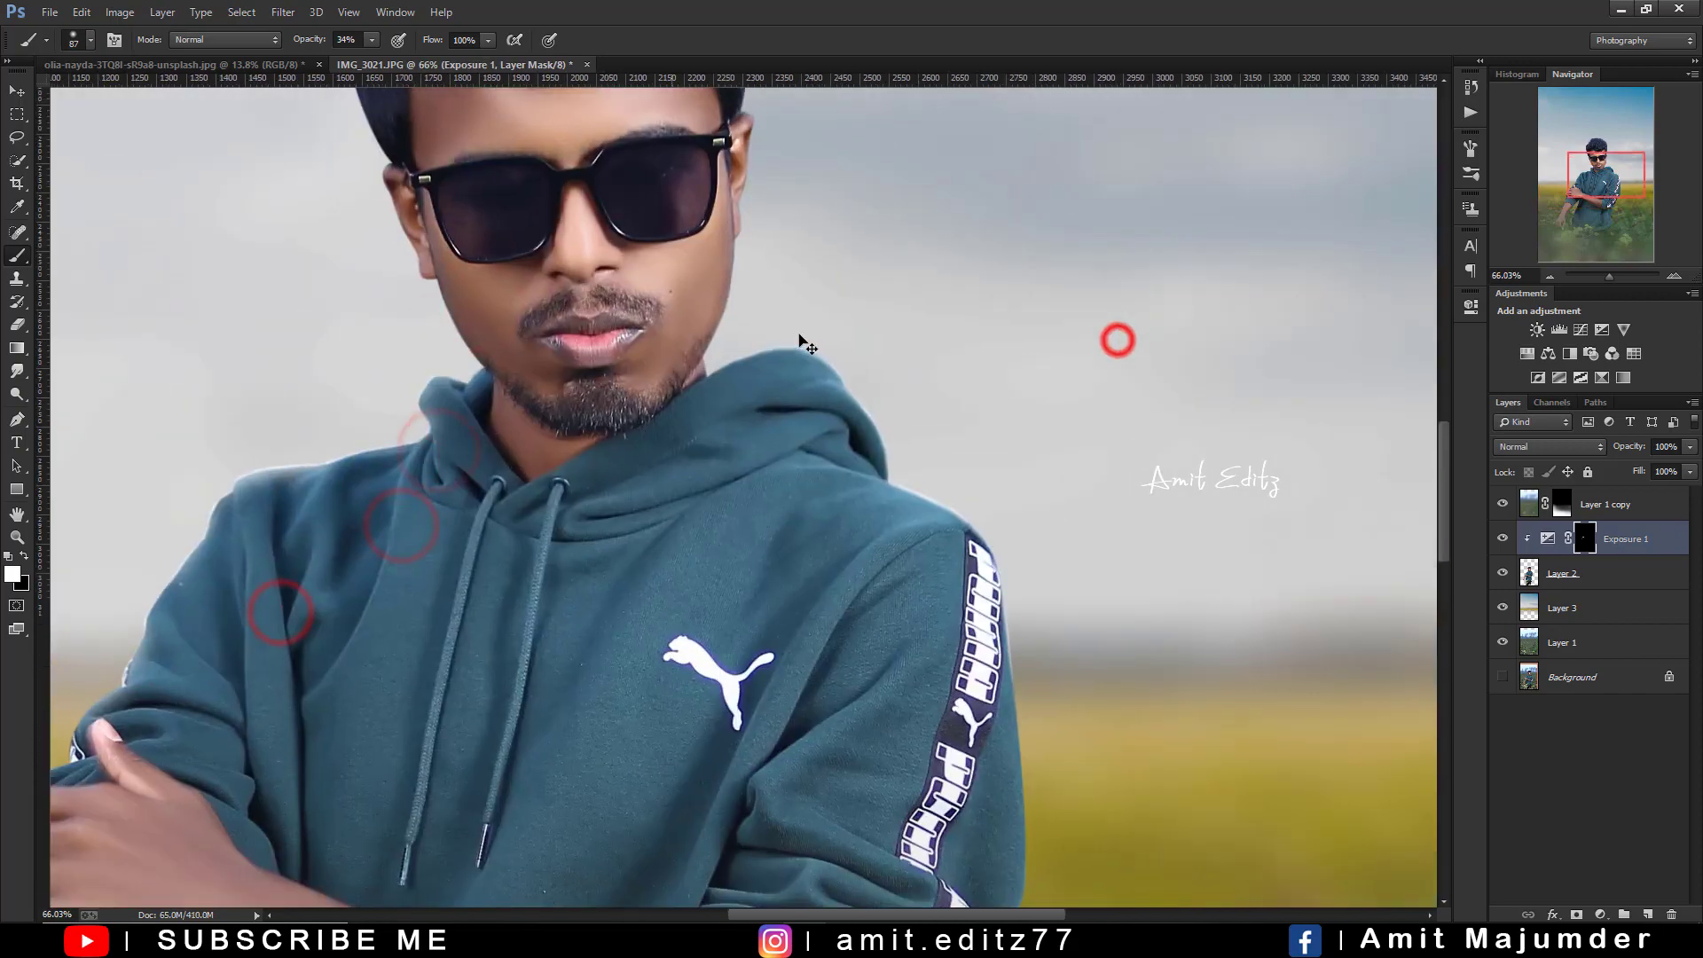
pyautogui.click(853, 344)
pyautogui.click(892, 393)
pyautogui.click(927, 462)
pyautogui.click(971, 532)
pyautogui.click(1078, 614)
pyautogui.click(692, 372)
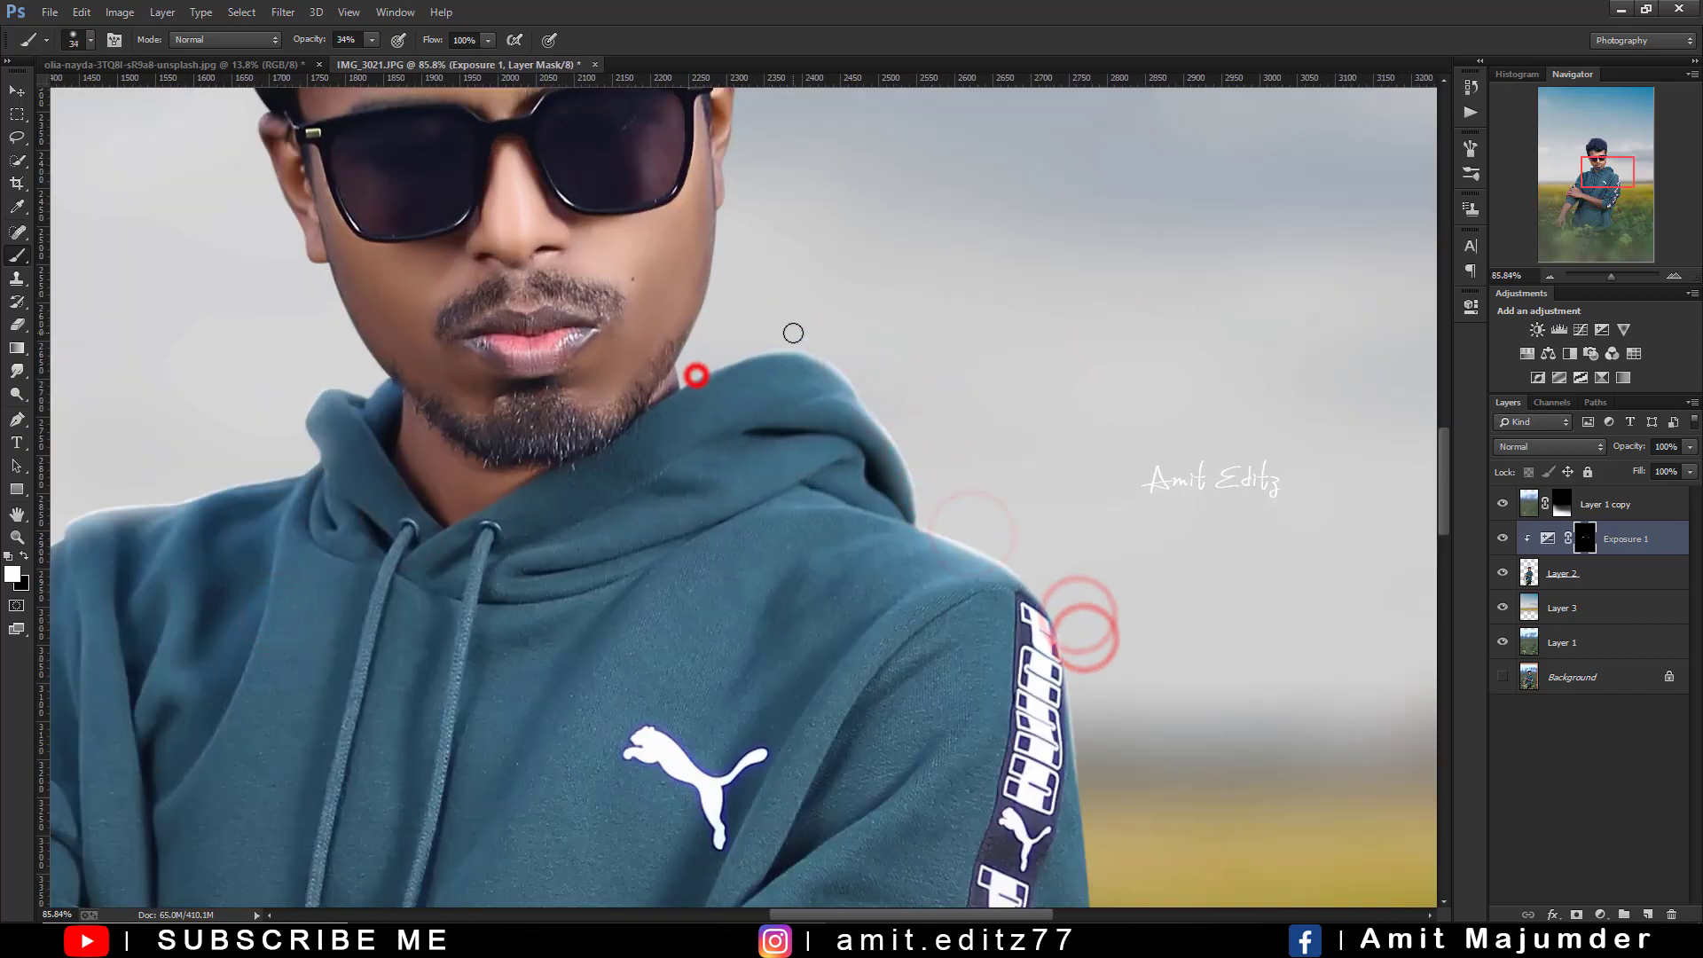
pyautogui.click(757, 350)
# Stamp all visible layers into Layer 4 and duplicate it
pyautogui.hotkey('ctrl', '0')
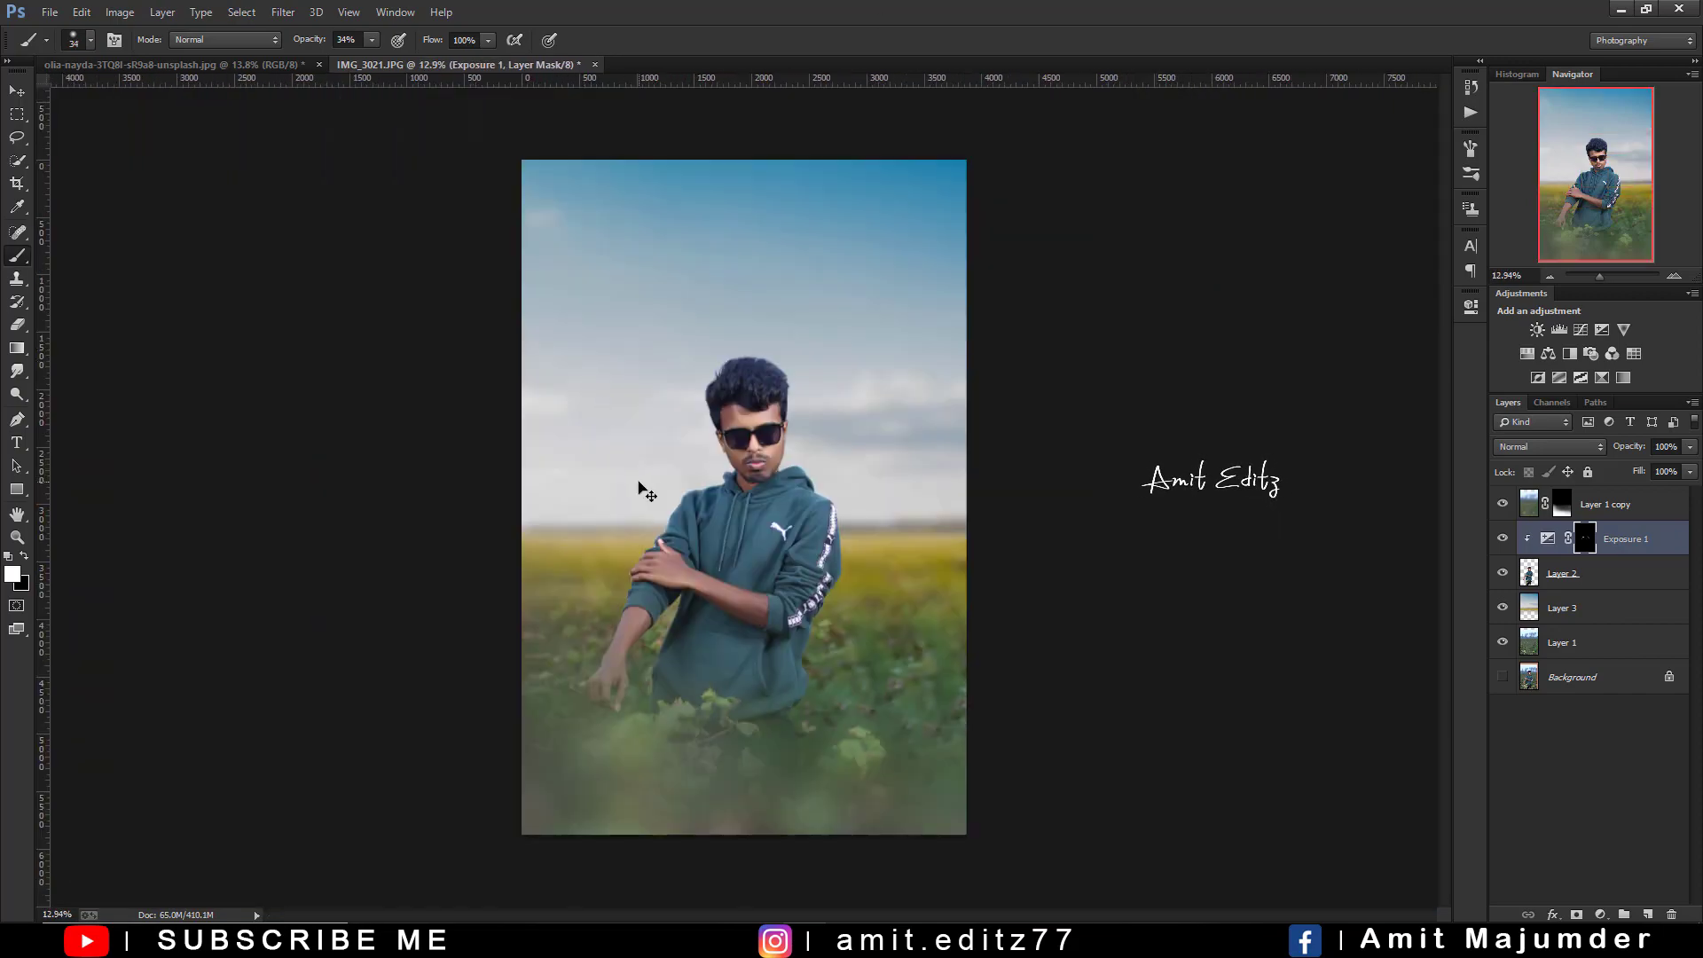
pyautogui.click(1644, 507)
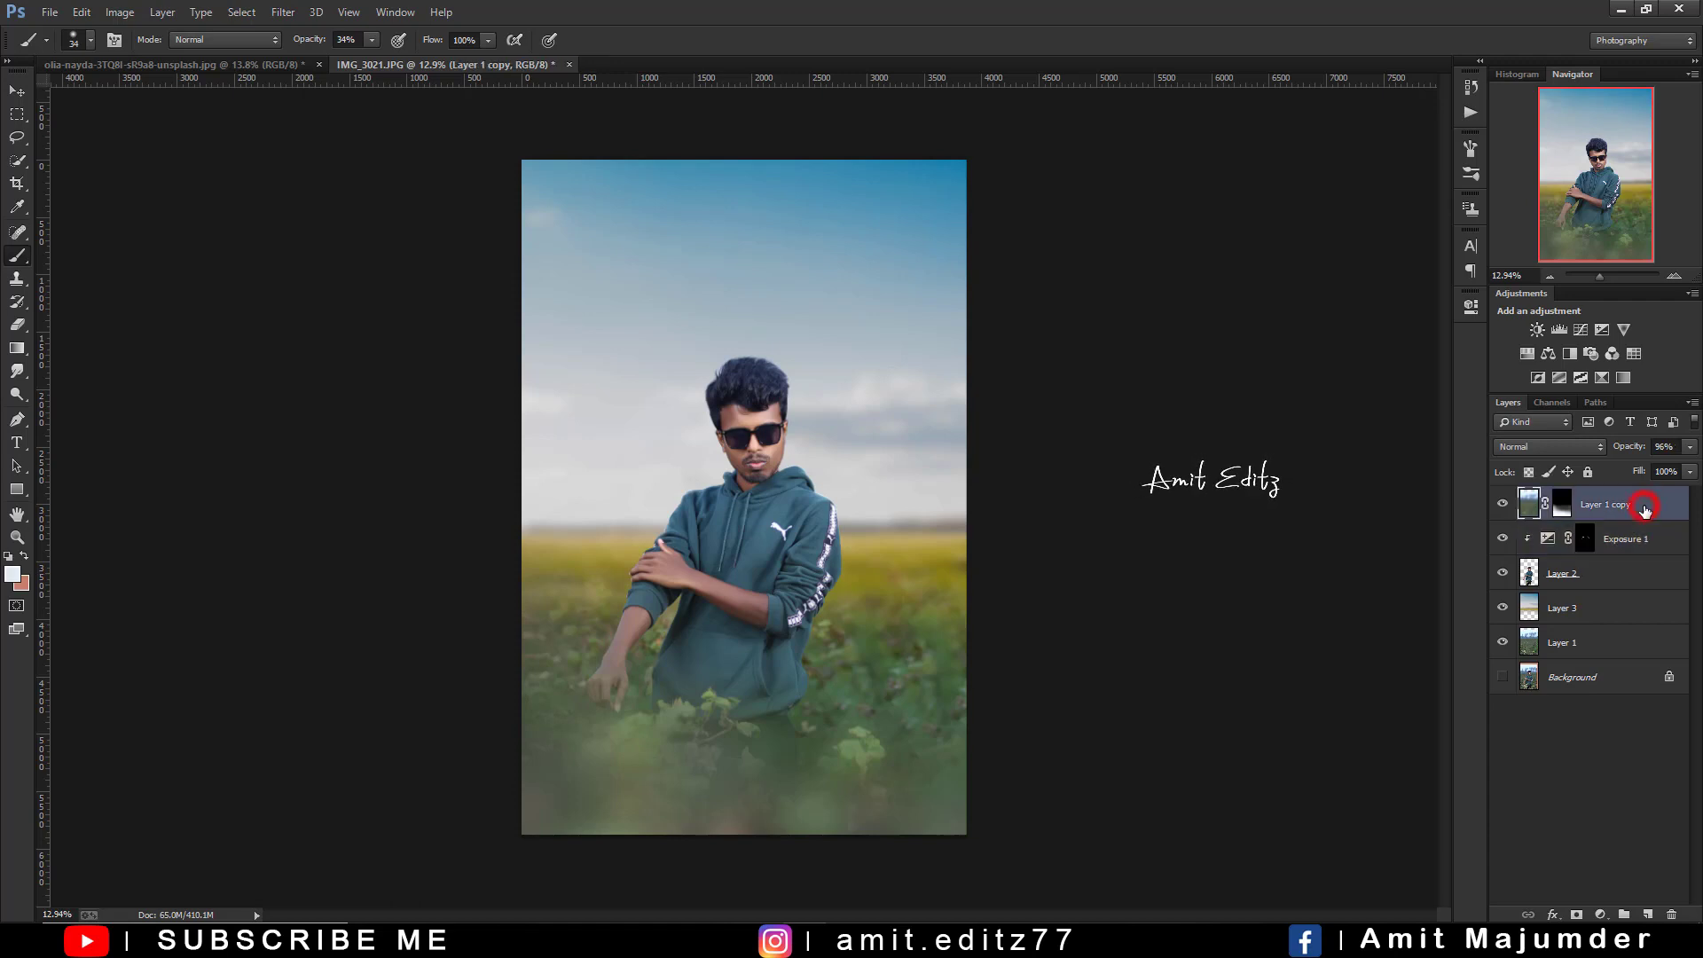
pyautogui.hotkey('ctrl', 'alt', 'shift', 'e')
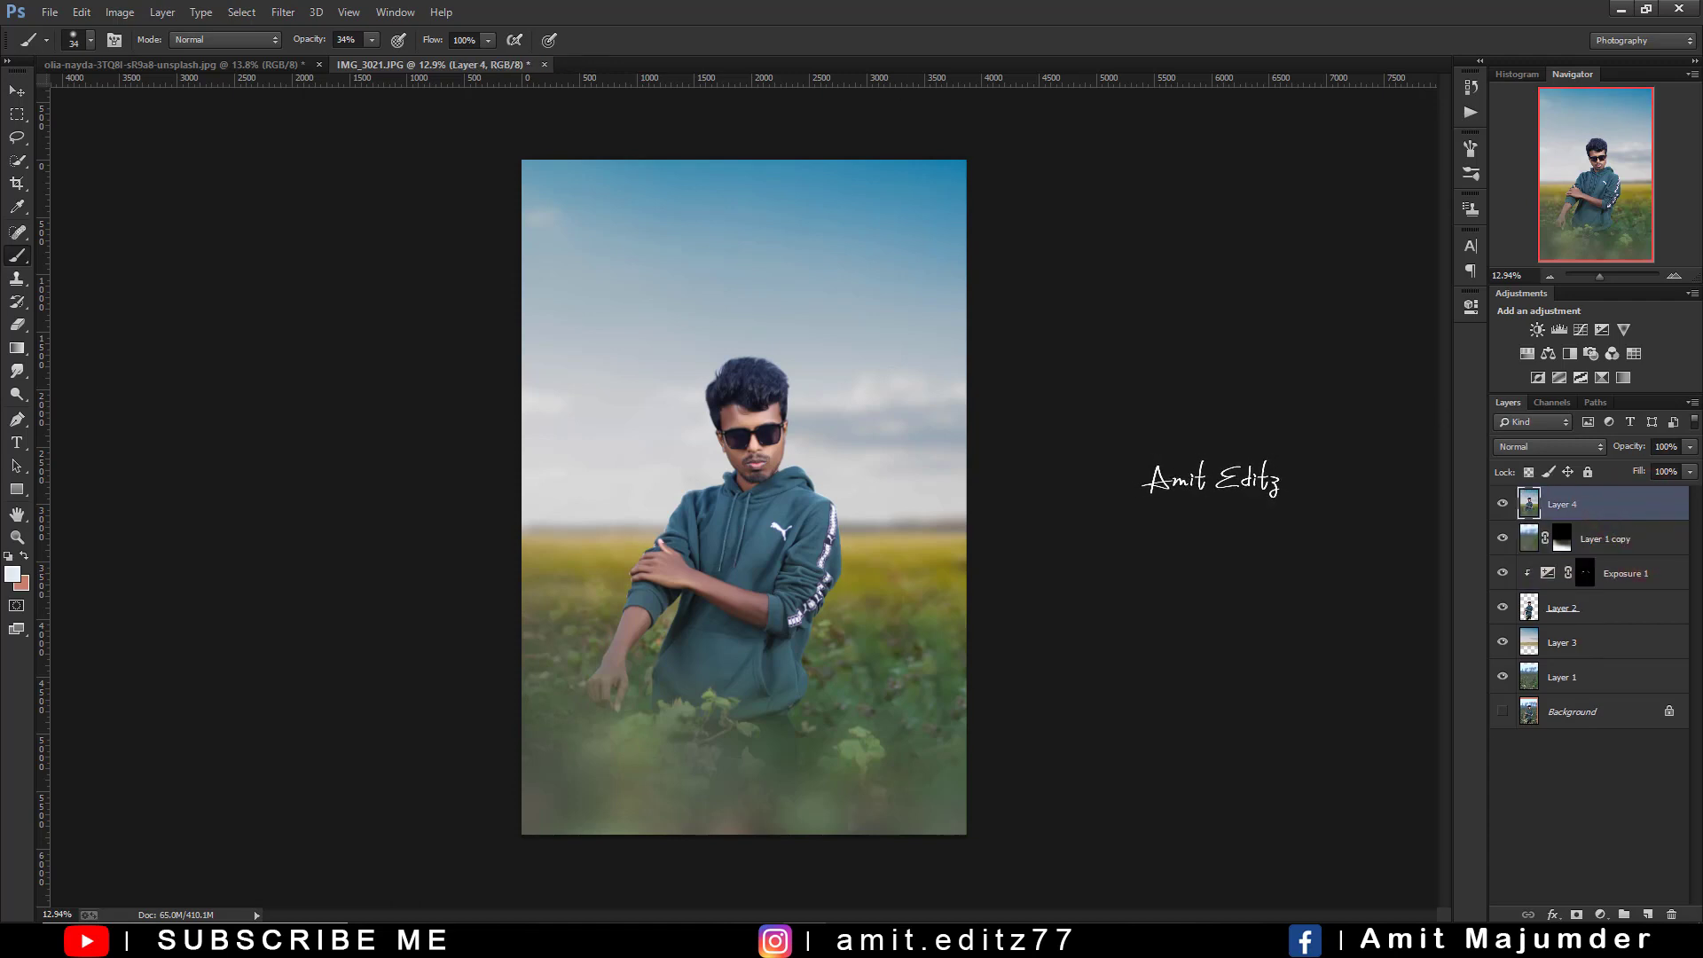
pyautogui.click(16, 184)
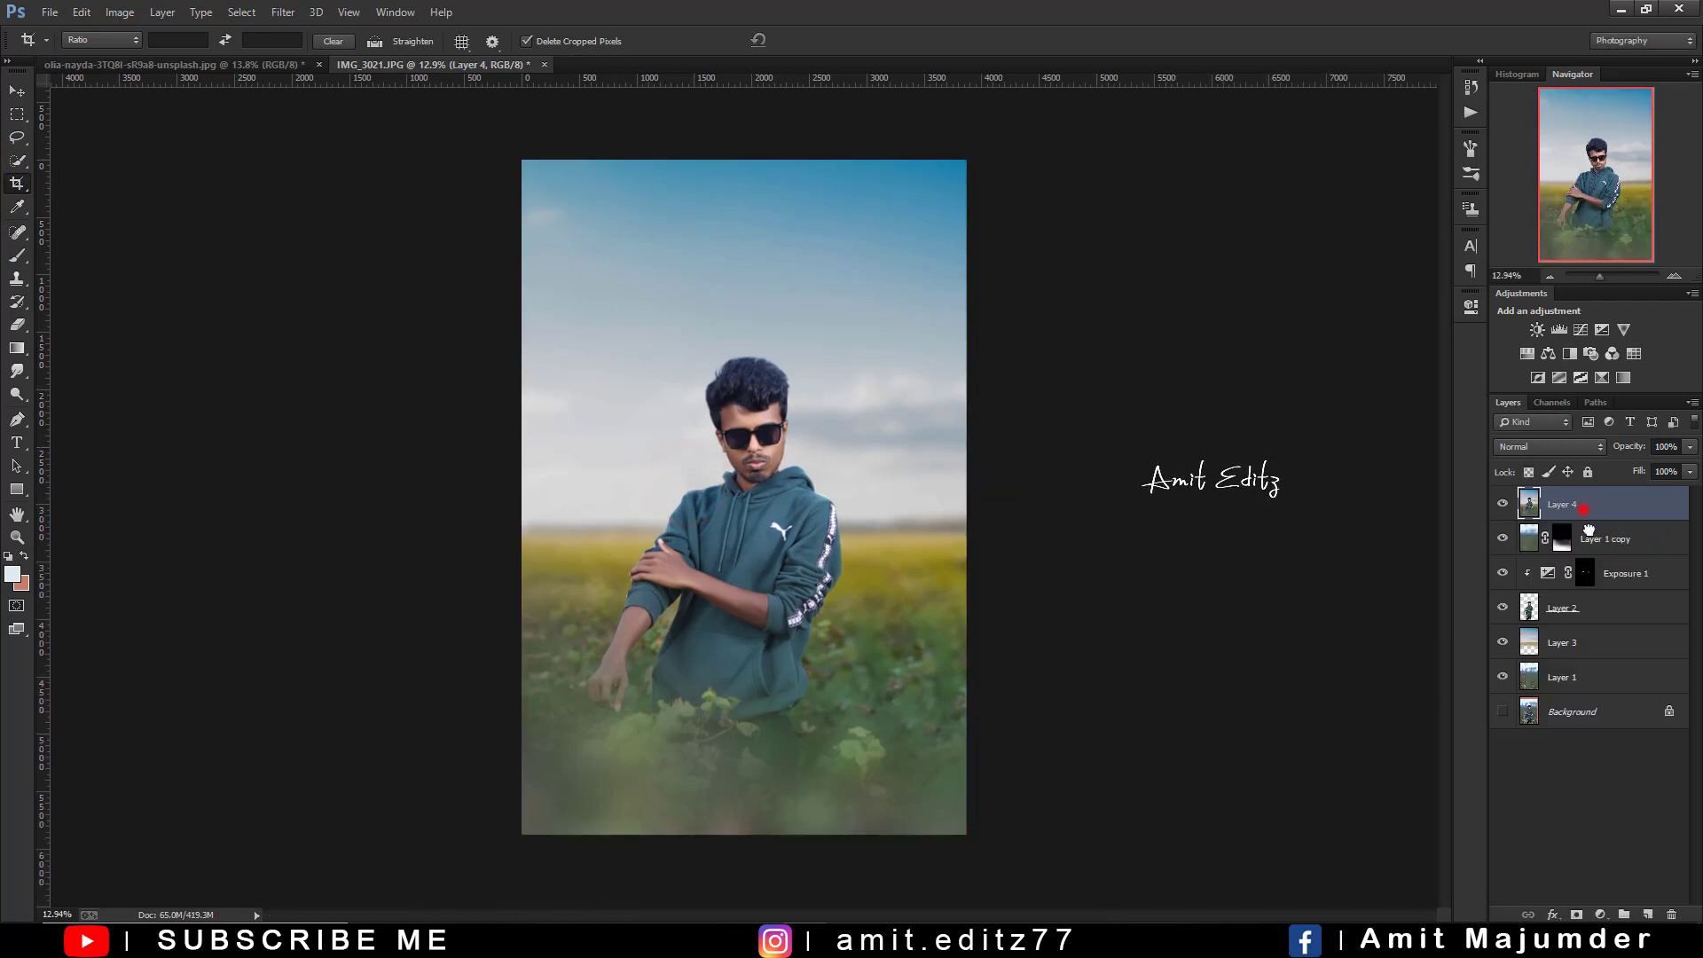
pyautogui.moveTo(1604, 504); pyautogui.dragTo(1651, 914)
# Add Selective Color: Yellows Cyan +100, Magenta -57; Greens Cyan +75
pyautogui.click(1600, 914)
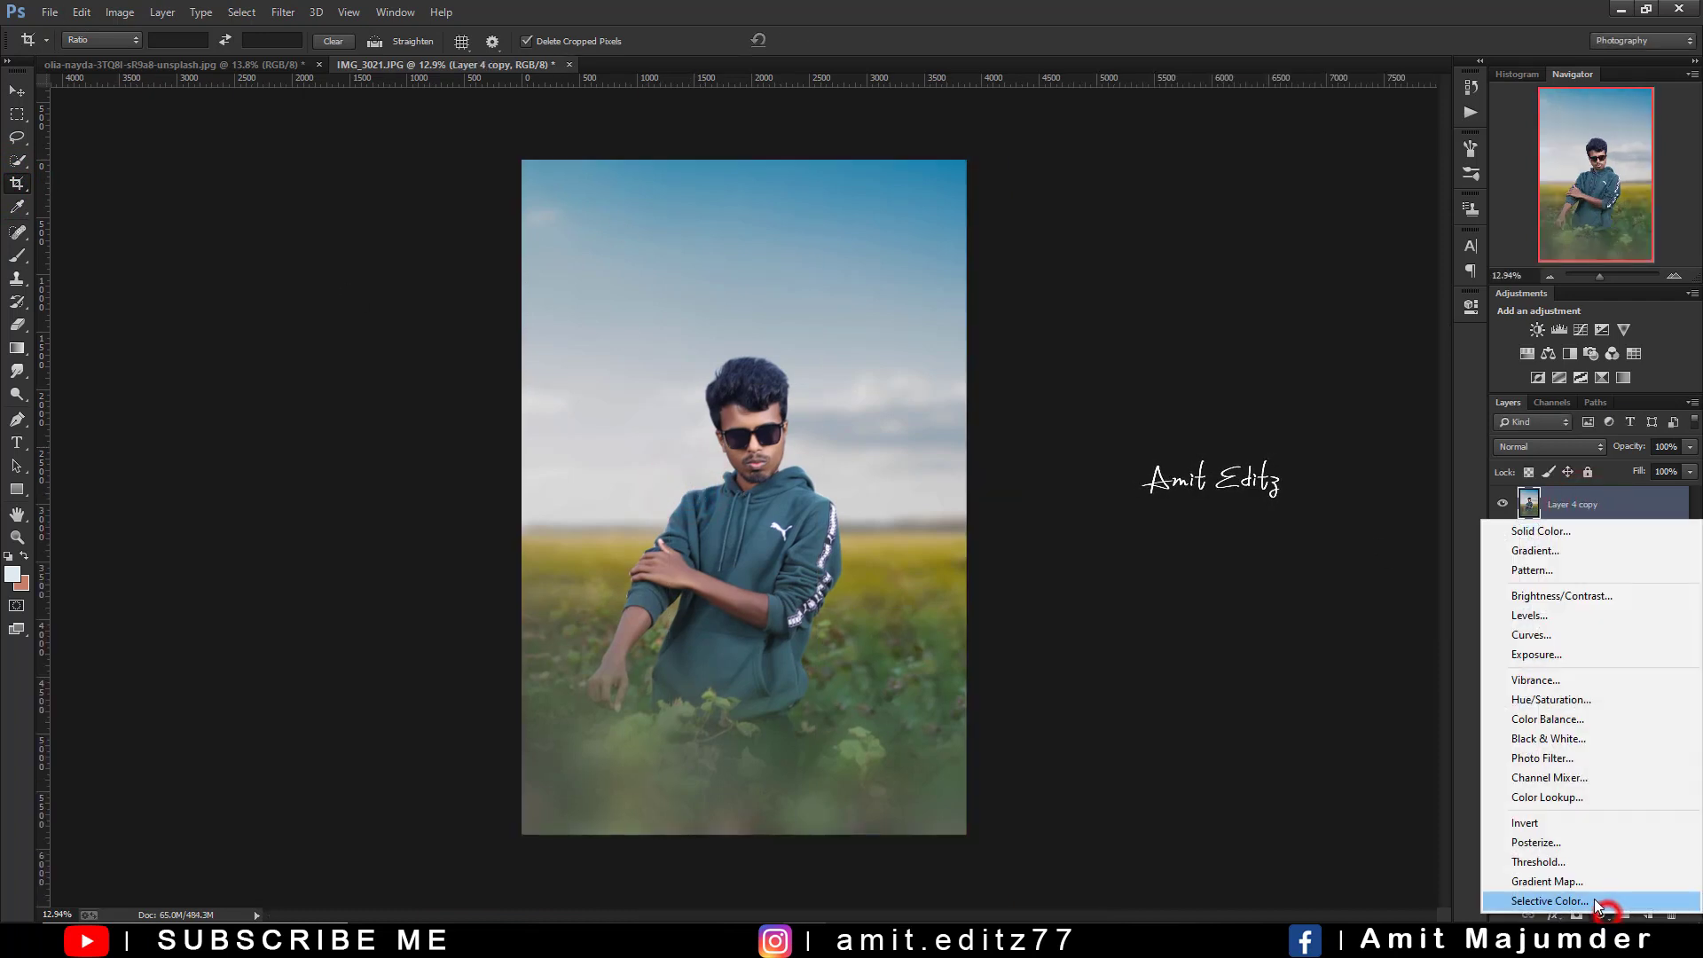
pyautogui.moveTo(1349, 412); pyautogui.dragTo(1427, 412)
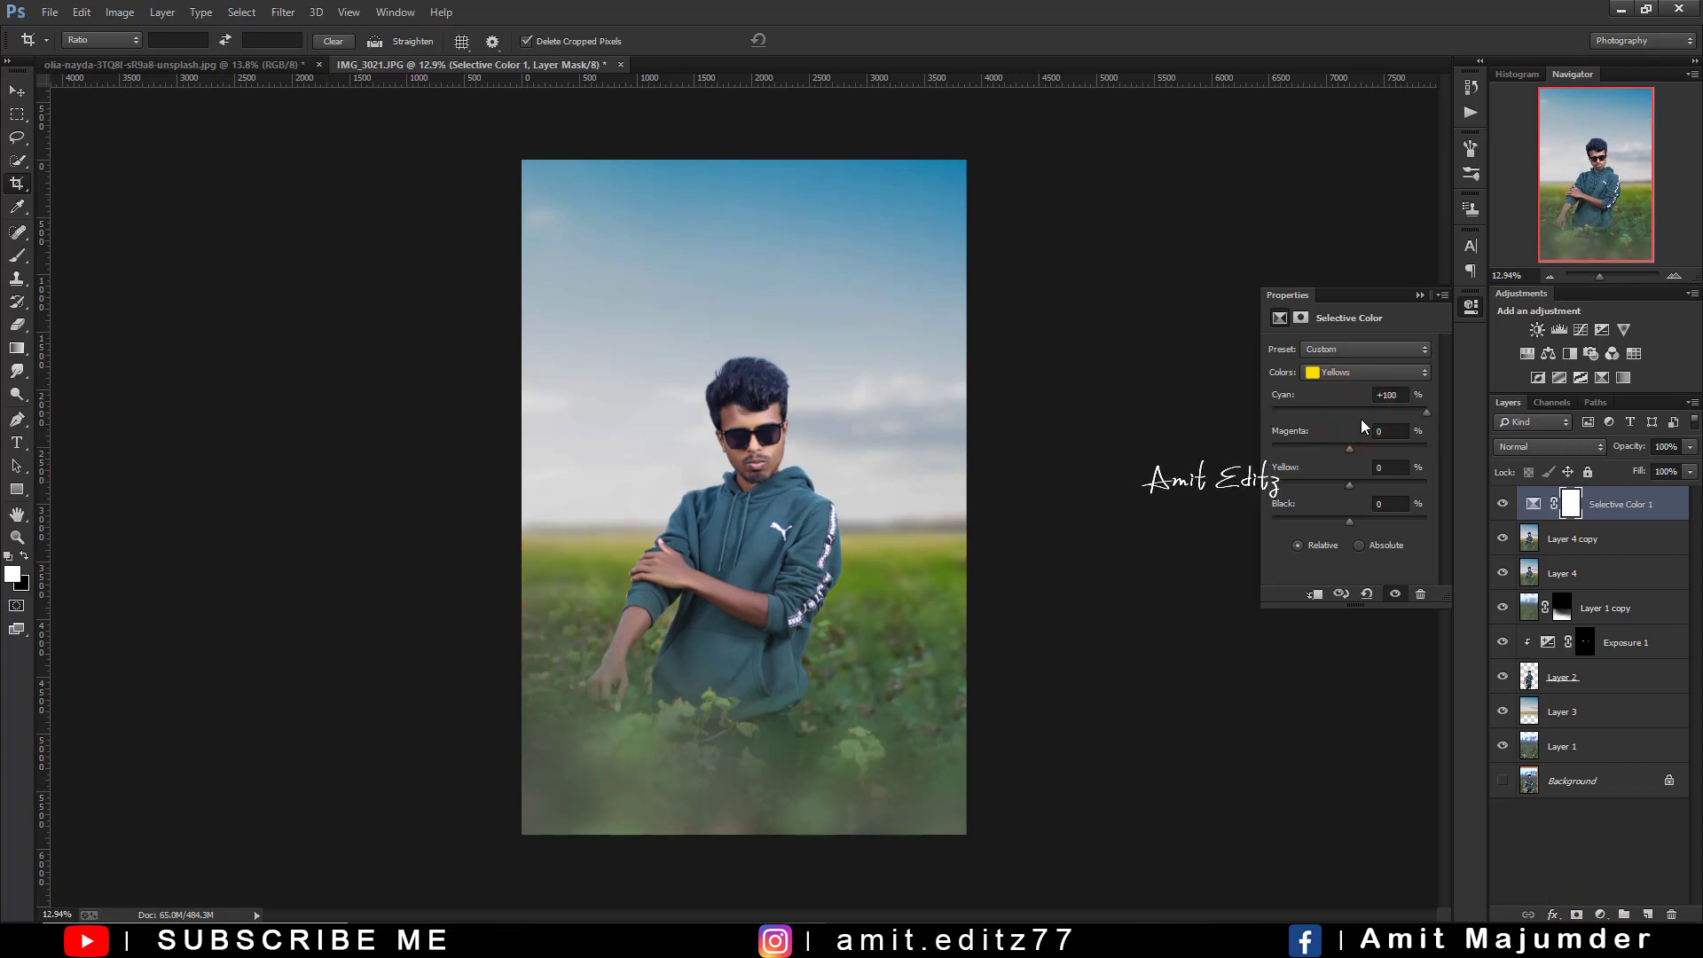
pyautogui.moveTo(1350, 448)
pyautogui.mouseDown()
pyautogui.moveTo(1306, 449)
pyautogui.moveTo(1335, 470)
pyautogui.moveTo(1306, 479)
pyautogui.moveTo(1380, 521)
pyautogui.moveTo(1360, 518)
pyautogui.mouseUp()
pyautogui.click(1341, 372)
pyautogui.click(1341, 419)
pyautogui.moveTo(1380, 412)
pyautogui.mouseDown()
pyautogui.moveTo(1407, 413)
pyautogui.moveTo(1316, 485)
pyautogui.moveTo(1409, 485)
pyautogui.moveTo(1320, 531)
pyautogui.mouseUp()
# Merge Selective Color 1 down into Layer 4 copy
pyautogui.click(1419, 296)
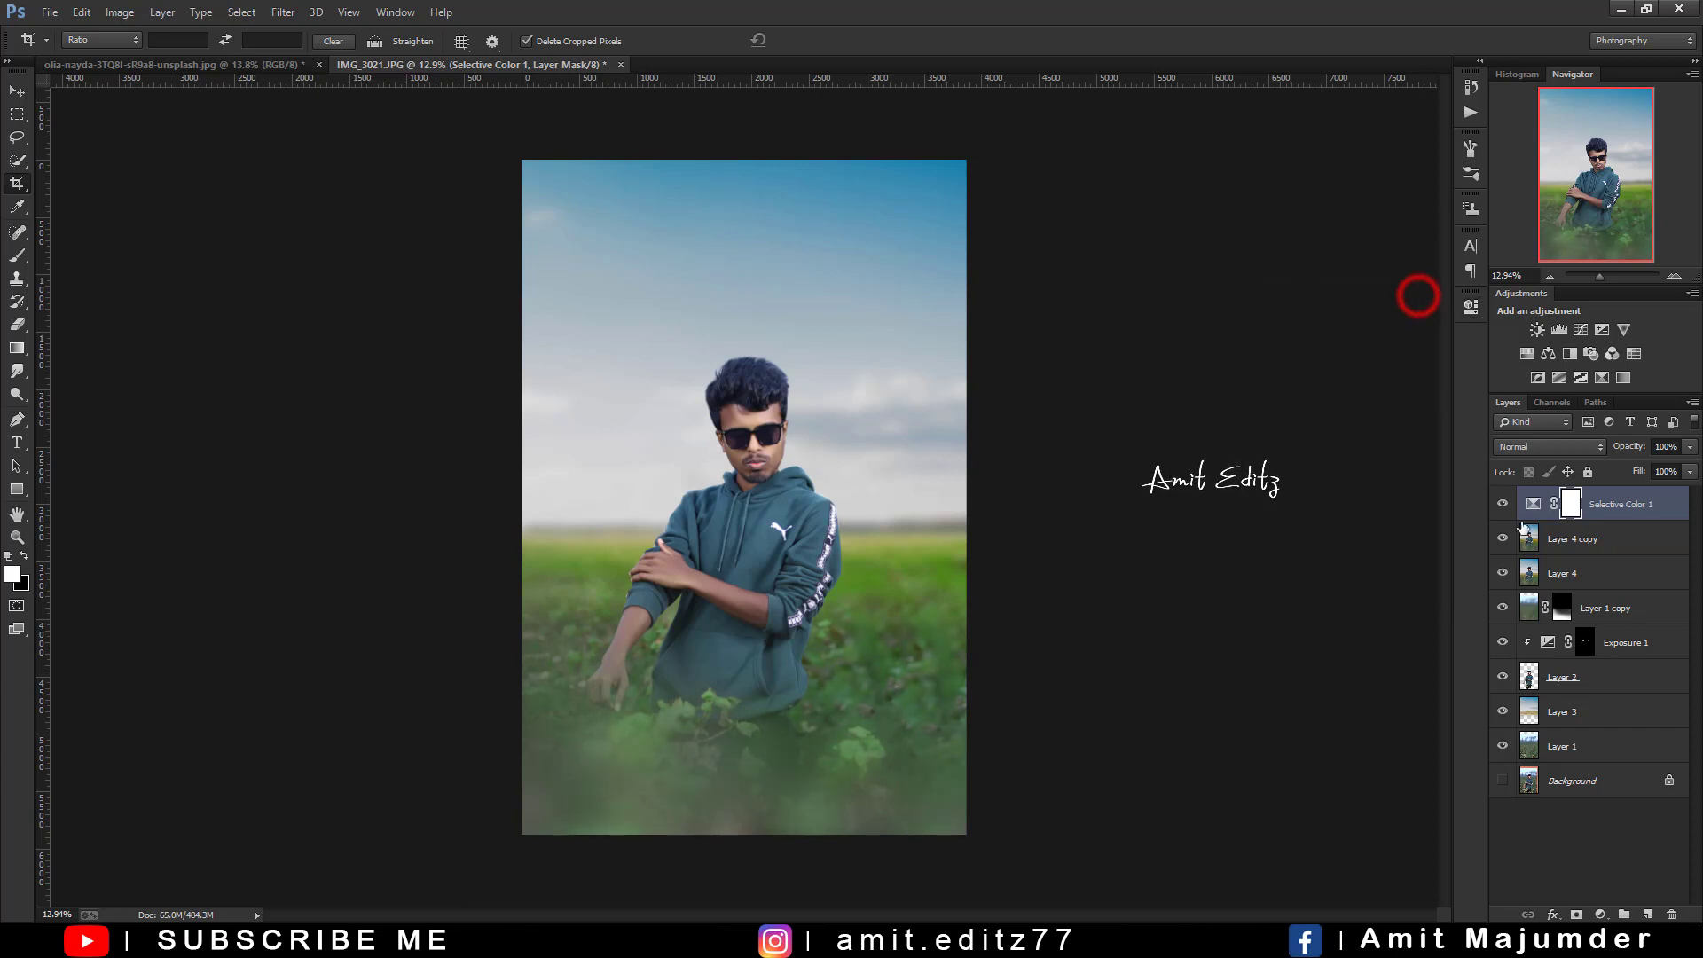
pyautogui.keyDown('ctrl'); pyautogui.click(1575, 539); pyautogui.keyUp('ctrl')
pyautogui.rightClick(1589, 542)
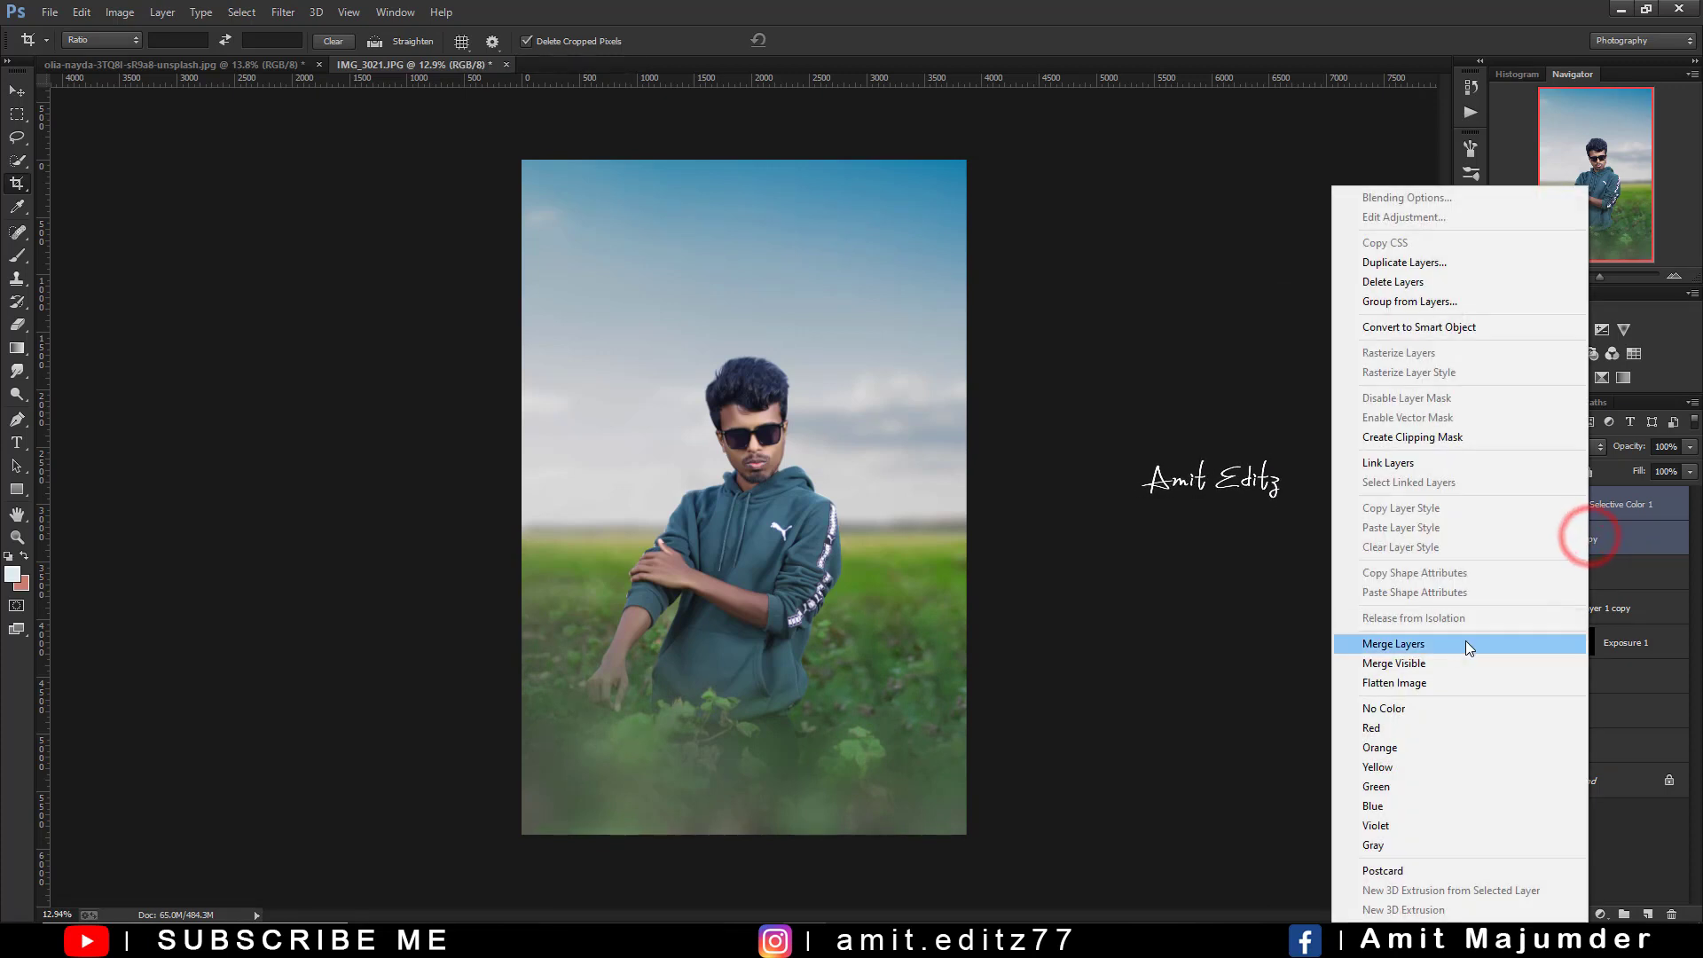
pyautogui.click(1455, 646)
# In the Camera Raw filter, shift the Greens hue to +56 in the Color Mixer
pyautogui.click(283, 12)
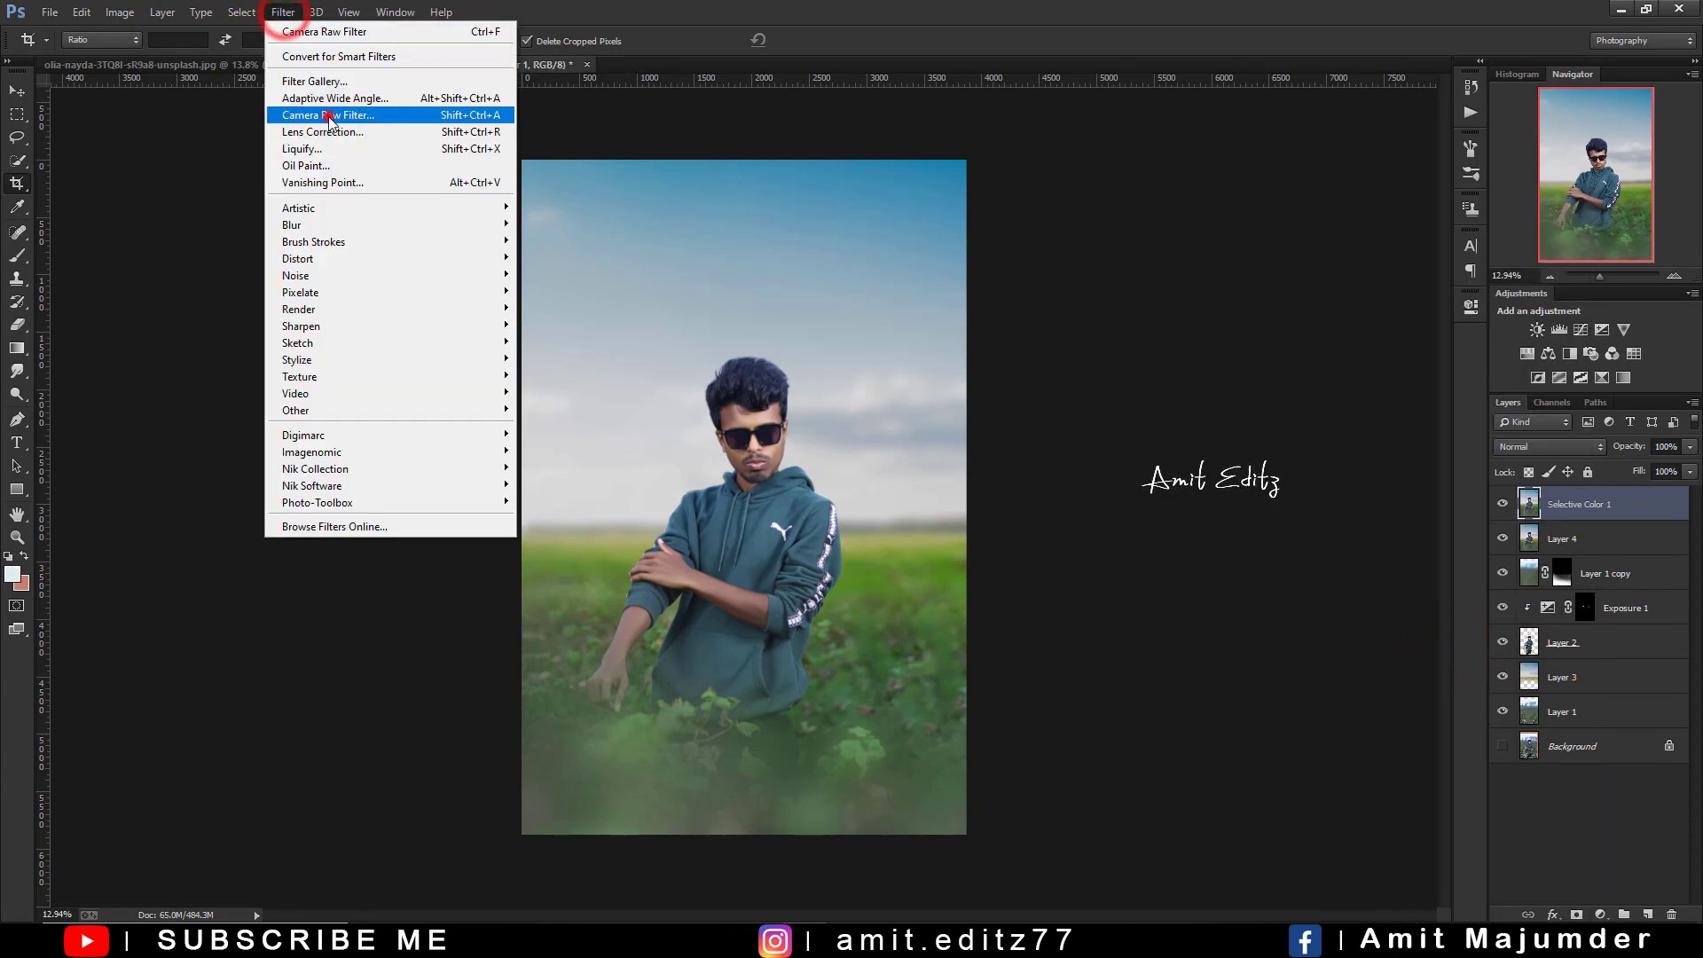
pyautogui.click(326, 110)
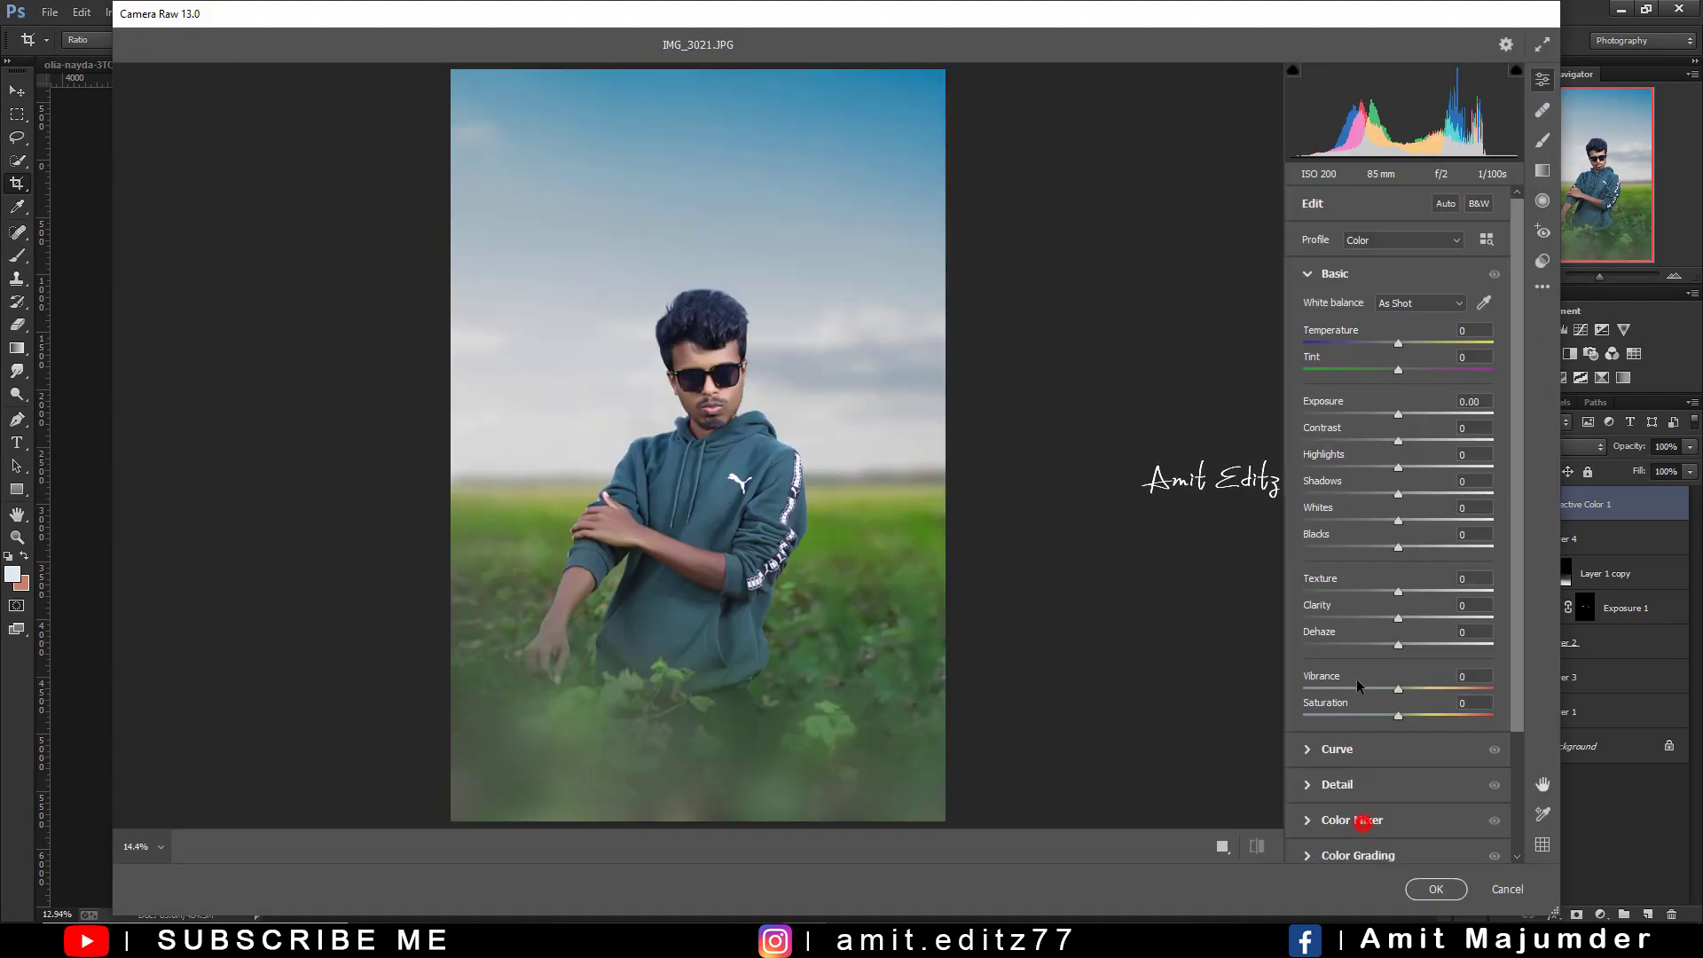
pyautogui.click(1364, 821)
pyautogui.click(1310, 435)
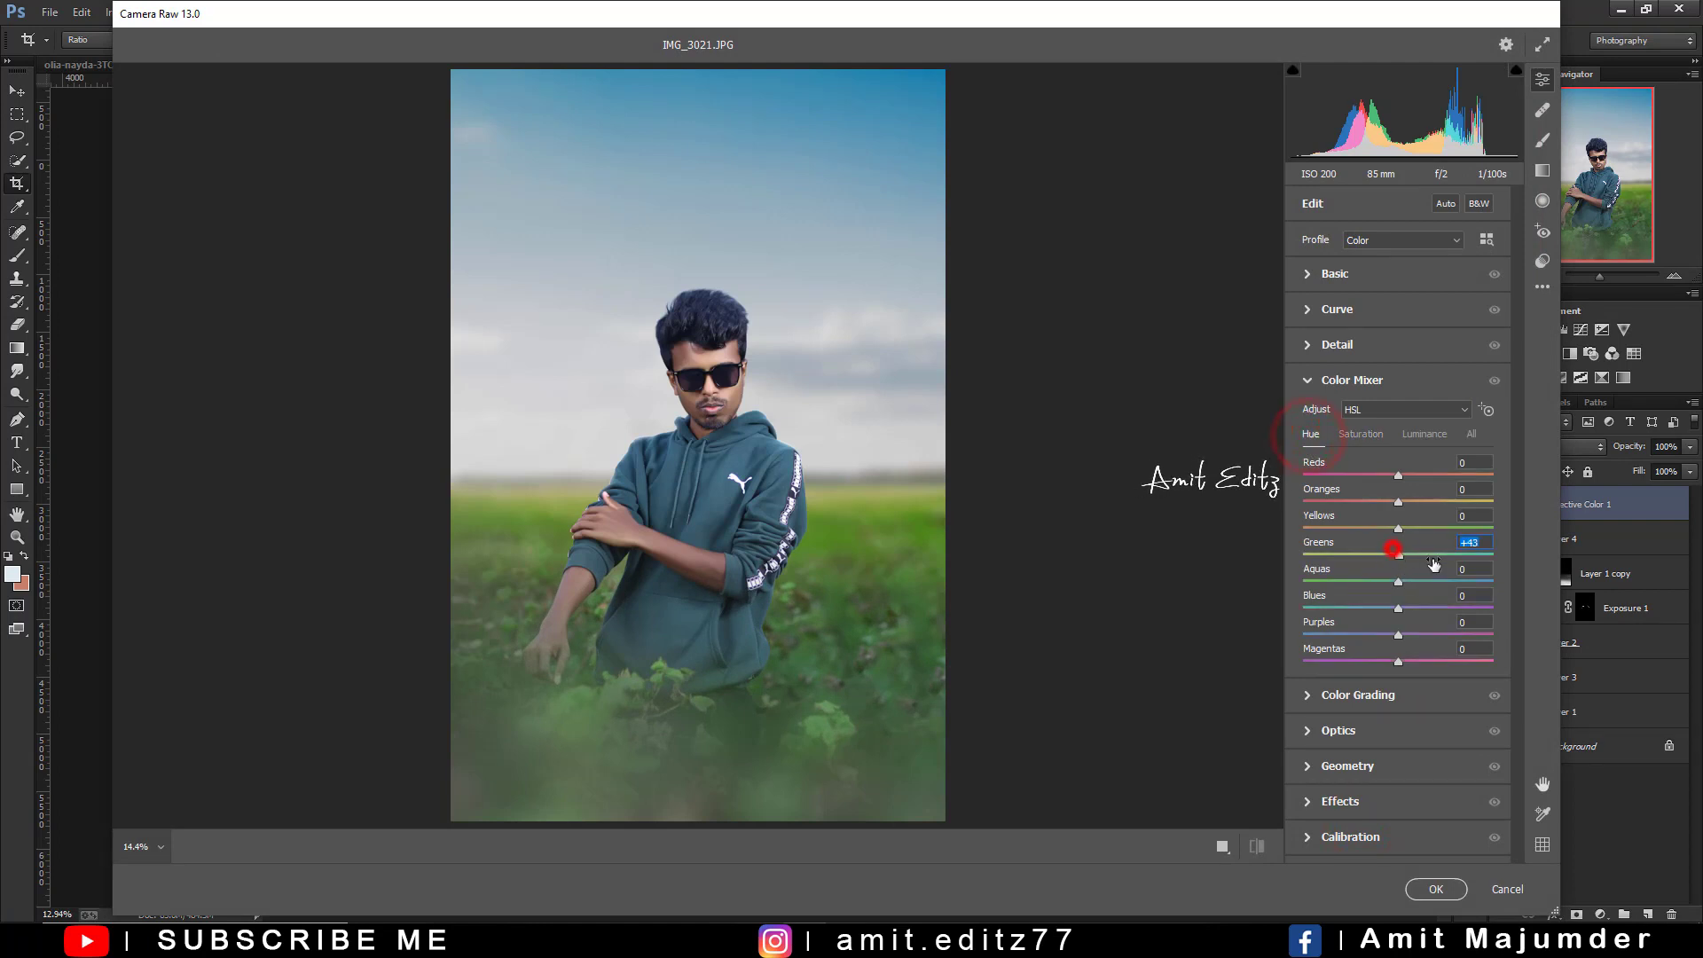
pyautogui.moveTo(1435, 554)
pyautogui.mouseDown()
pyautogui.moveTo(1451, 553)
pyautogui.moveTo(1324, 554)
pyautogui.mouseUp()
# Strongly desaturate the Greens and lower their luminance to -24
pyautogui.click(1359, 435)
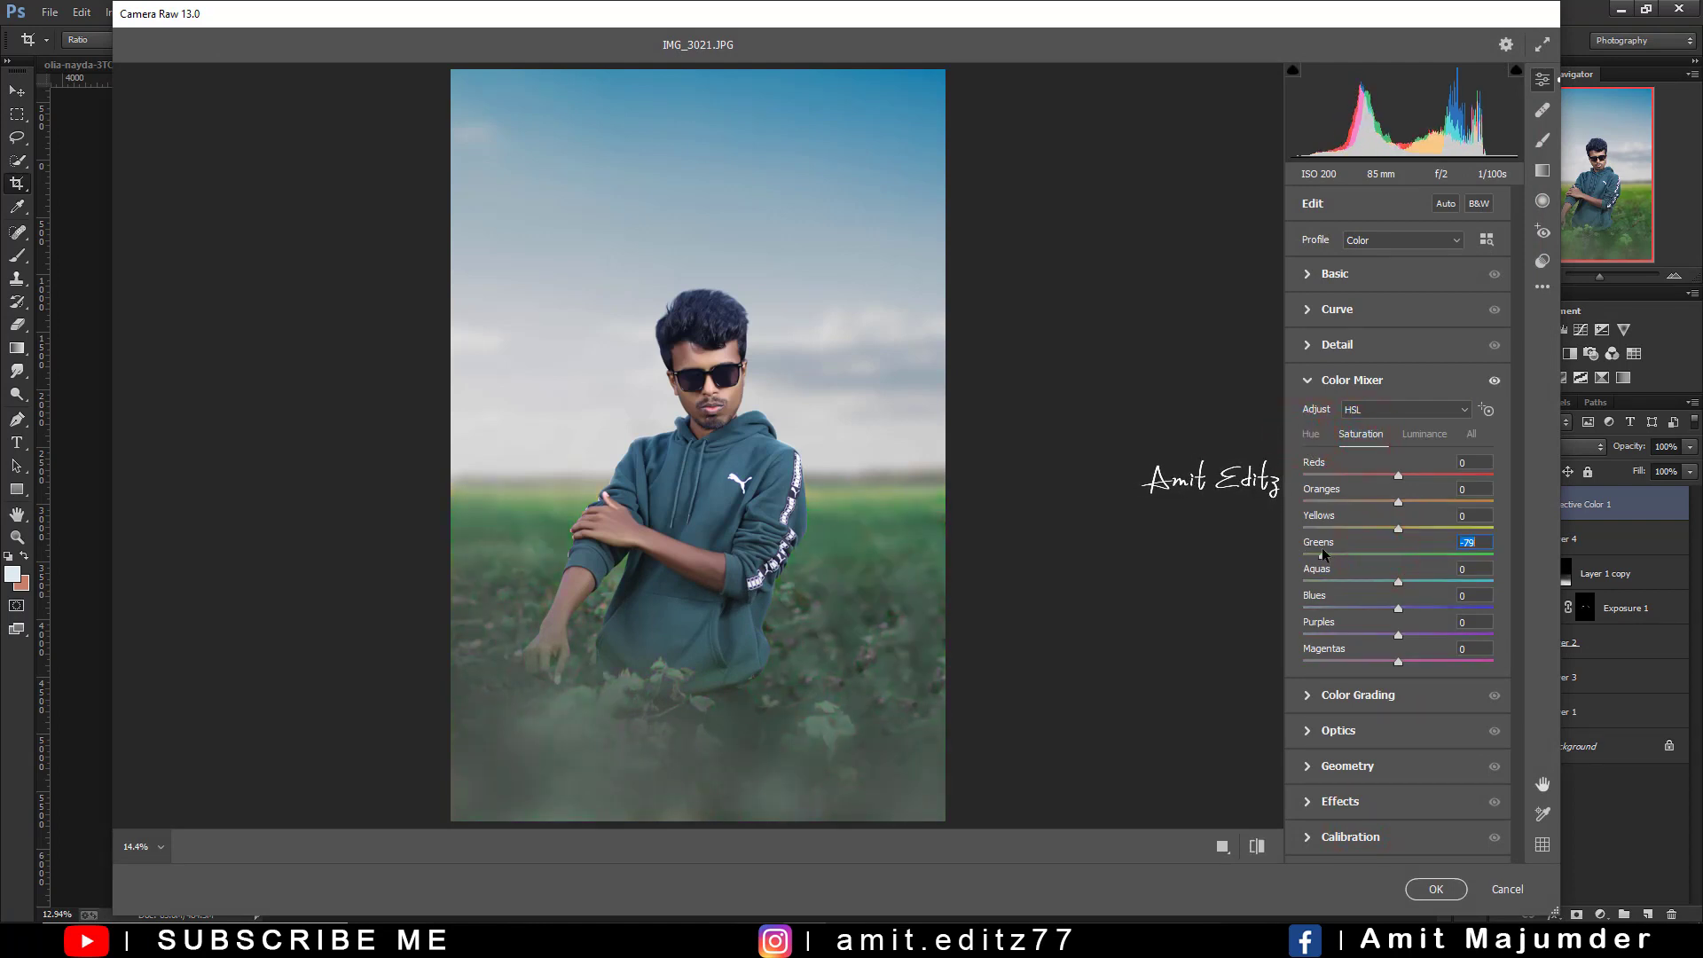
pyautogui.click(1314, 435)
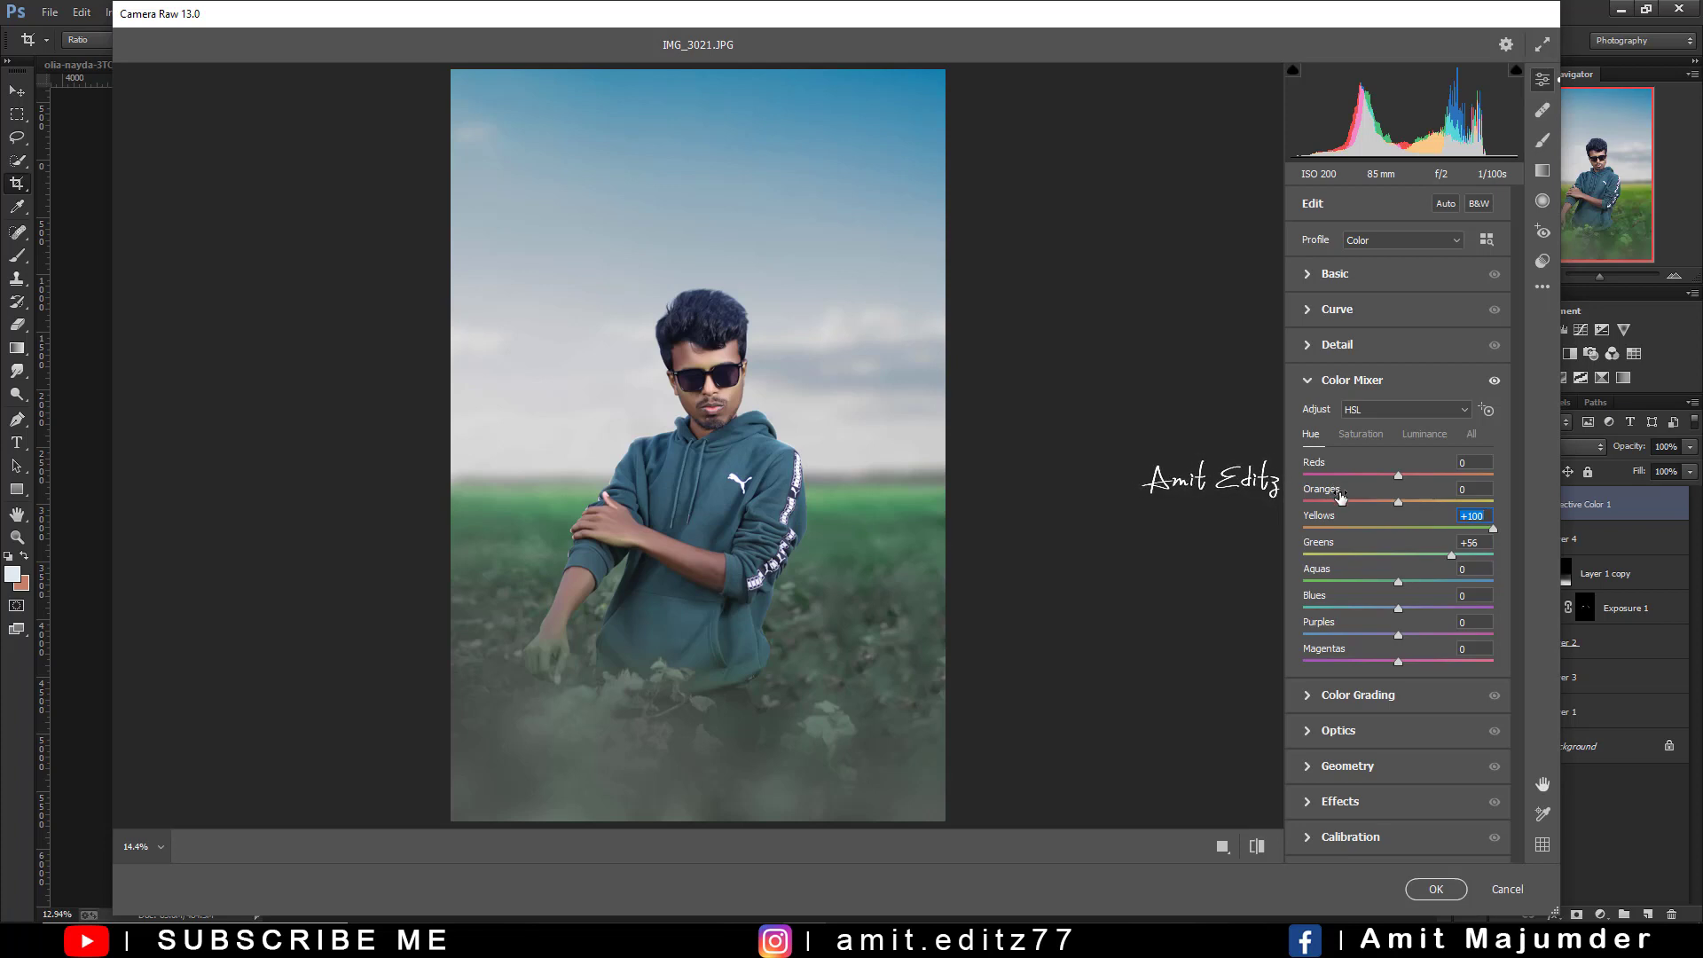
pyautogui.click(1369, 435)
pyautogui.moveTo(1398, 554); pyautogui.dragTo(1390, 544)
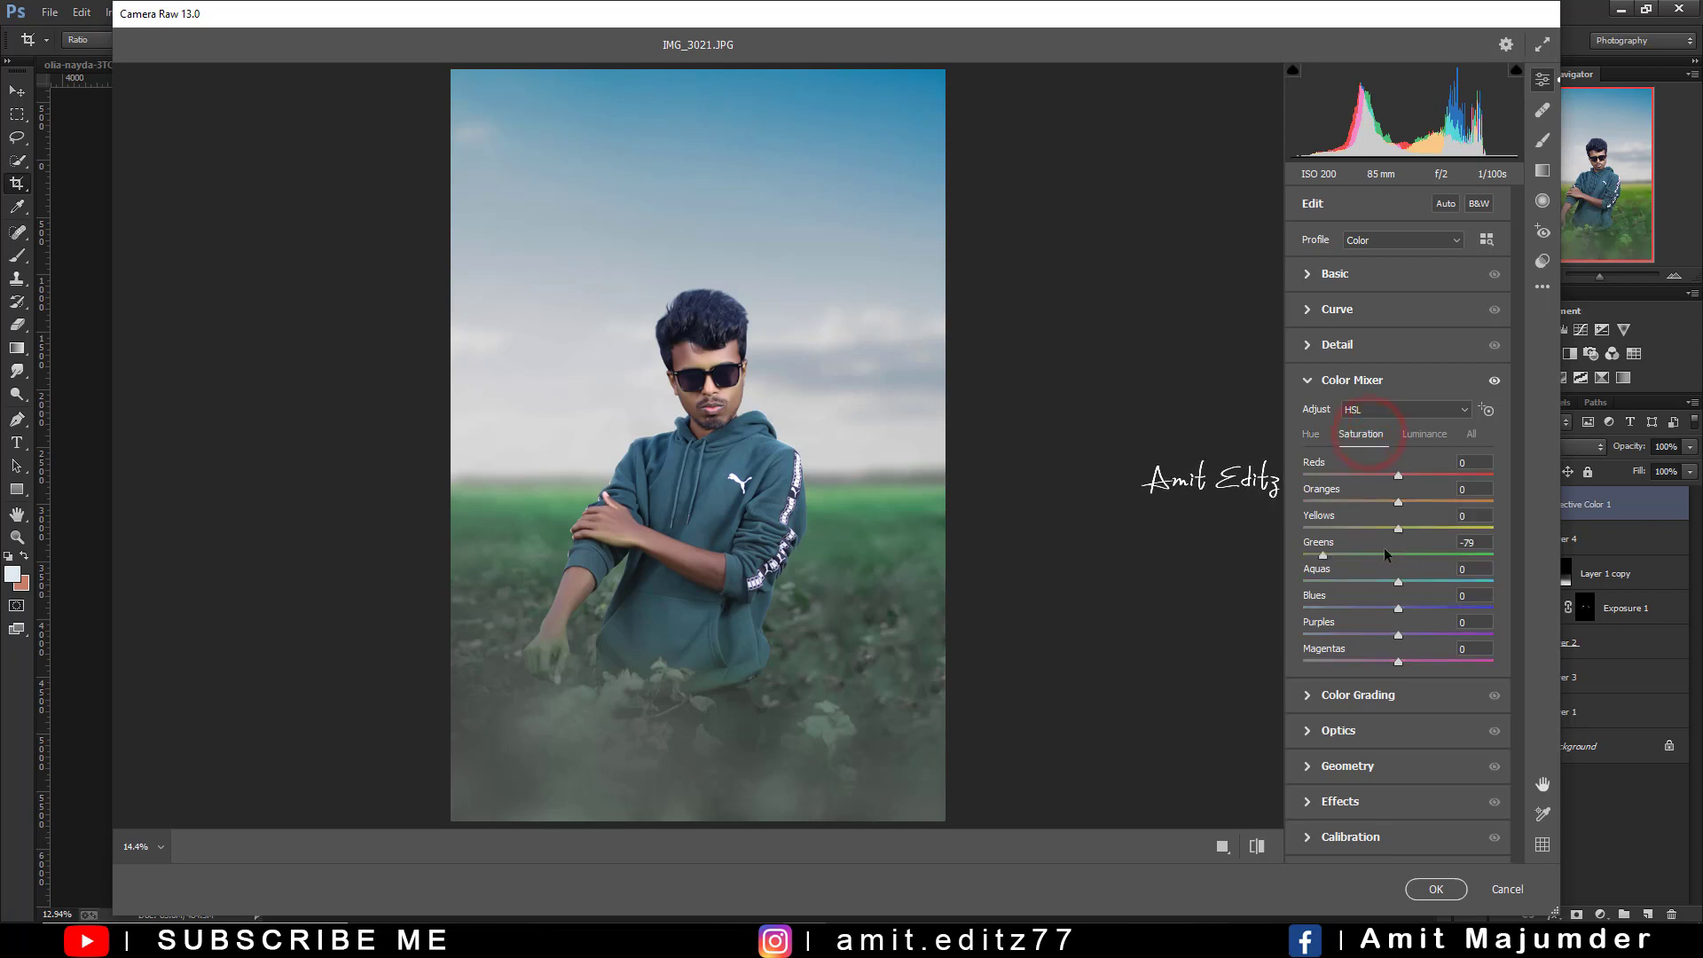
pyautogui.click(1422, 435)
pyautogui.moveTo(1398, 555); pyautogui.dragTo(1377, 555)
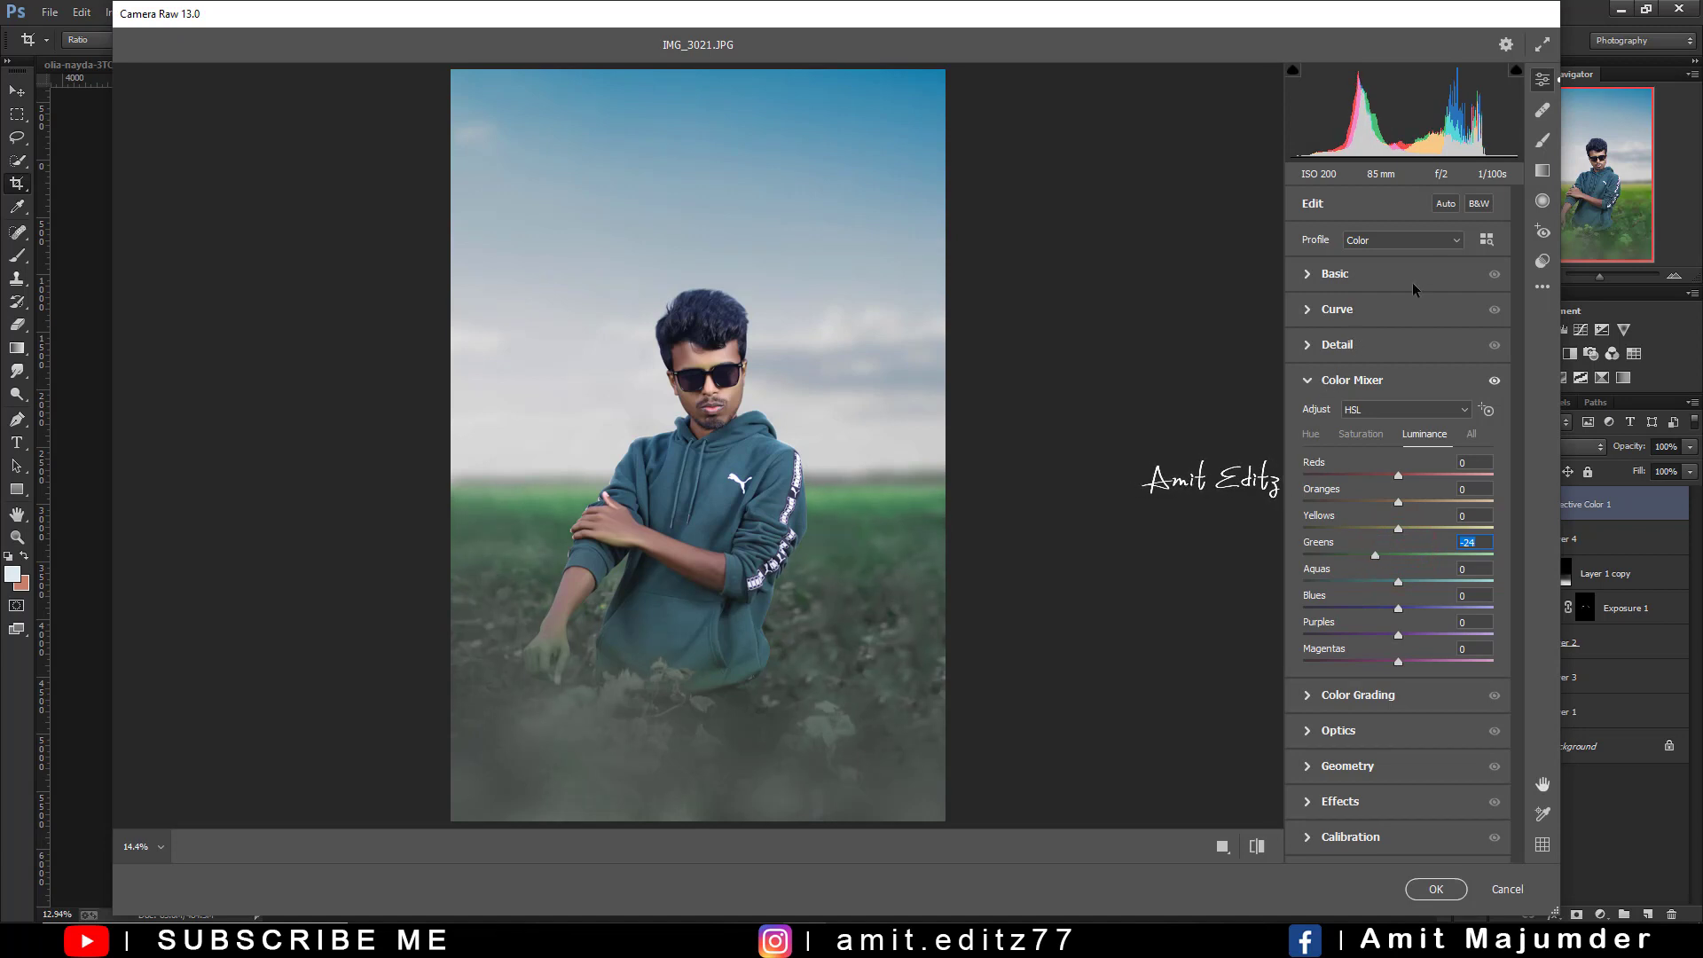
pyautogui.click(1543, 171)
# Draw graduated darkening filters up from the lower-left and lower-right corners
pyautogui.moveTo(411, 782)
pyautogui.mouseDown()
pyautogui.moveTo(623, 562)
pyautogui.moveTo(579, 588)
pyautogui.mouseUp()
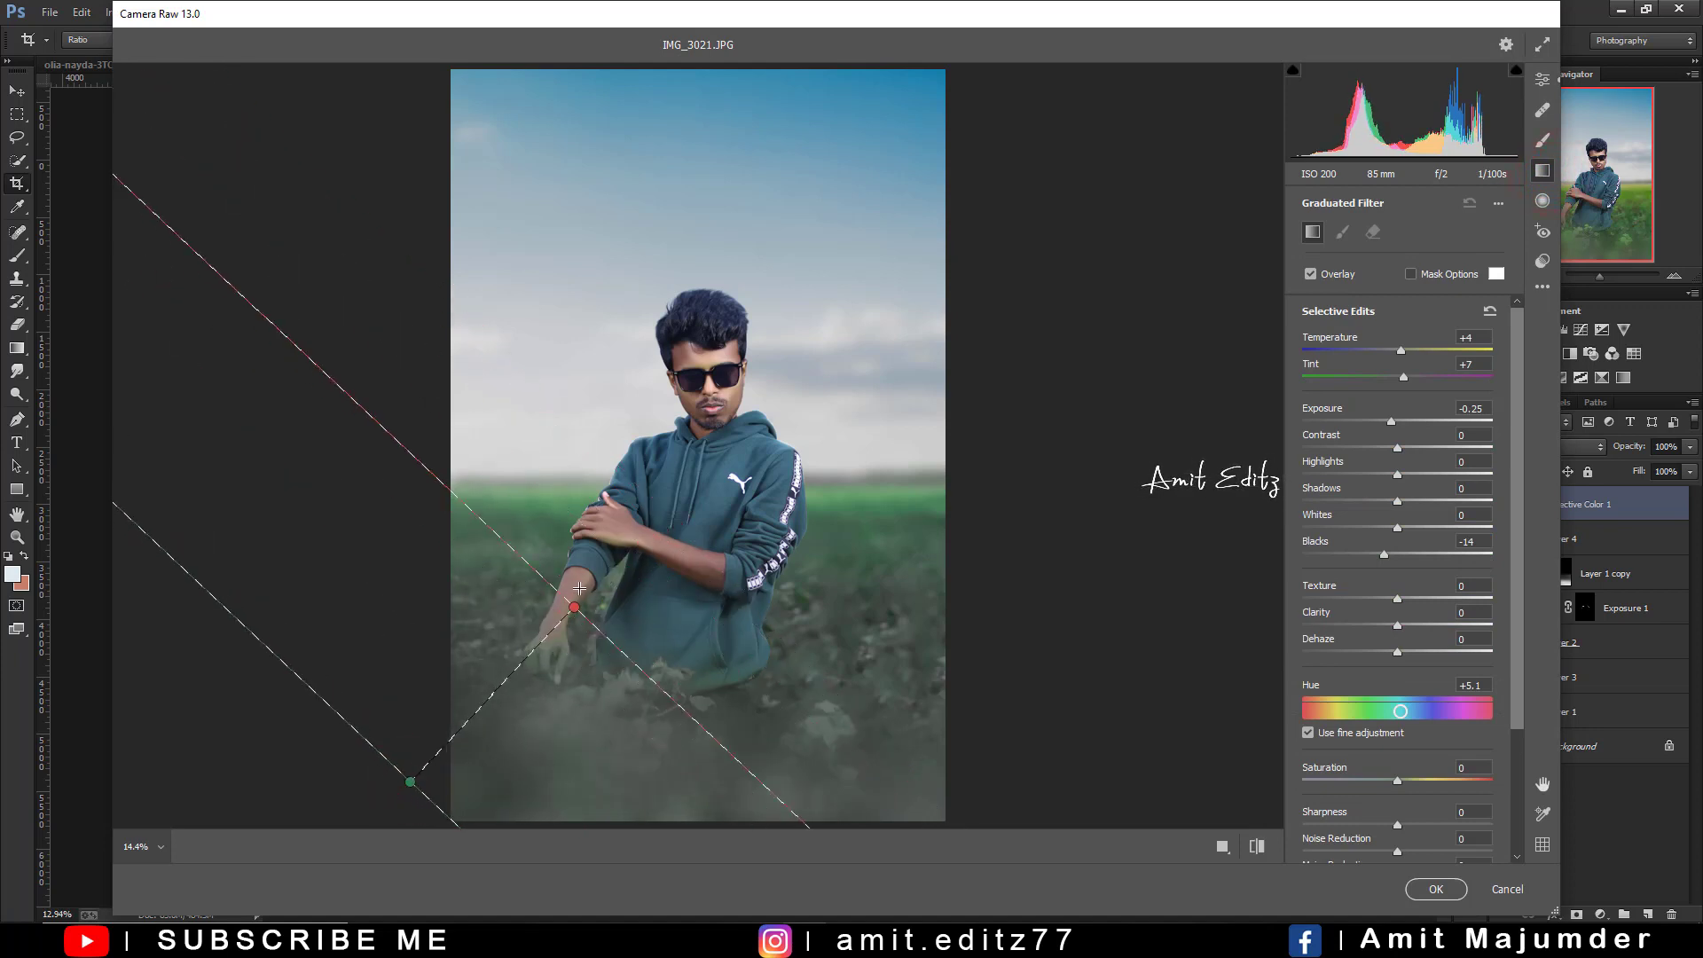
pyautogui.moveTo(401, 800); pyautogui.dragTo(601, 504)
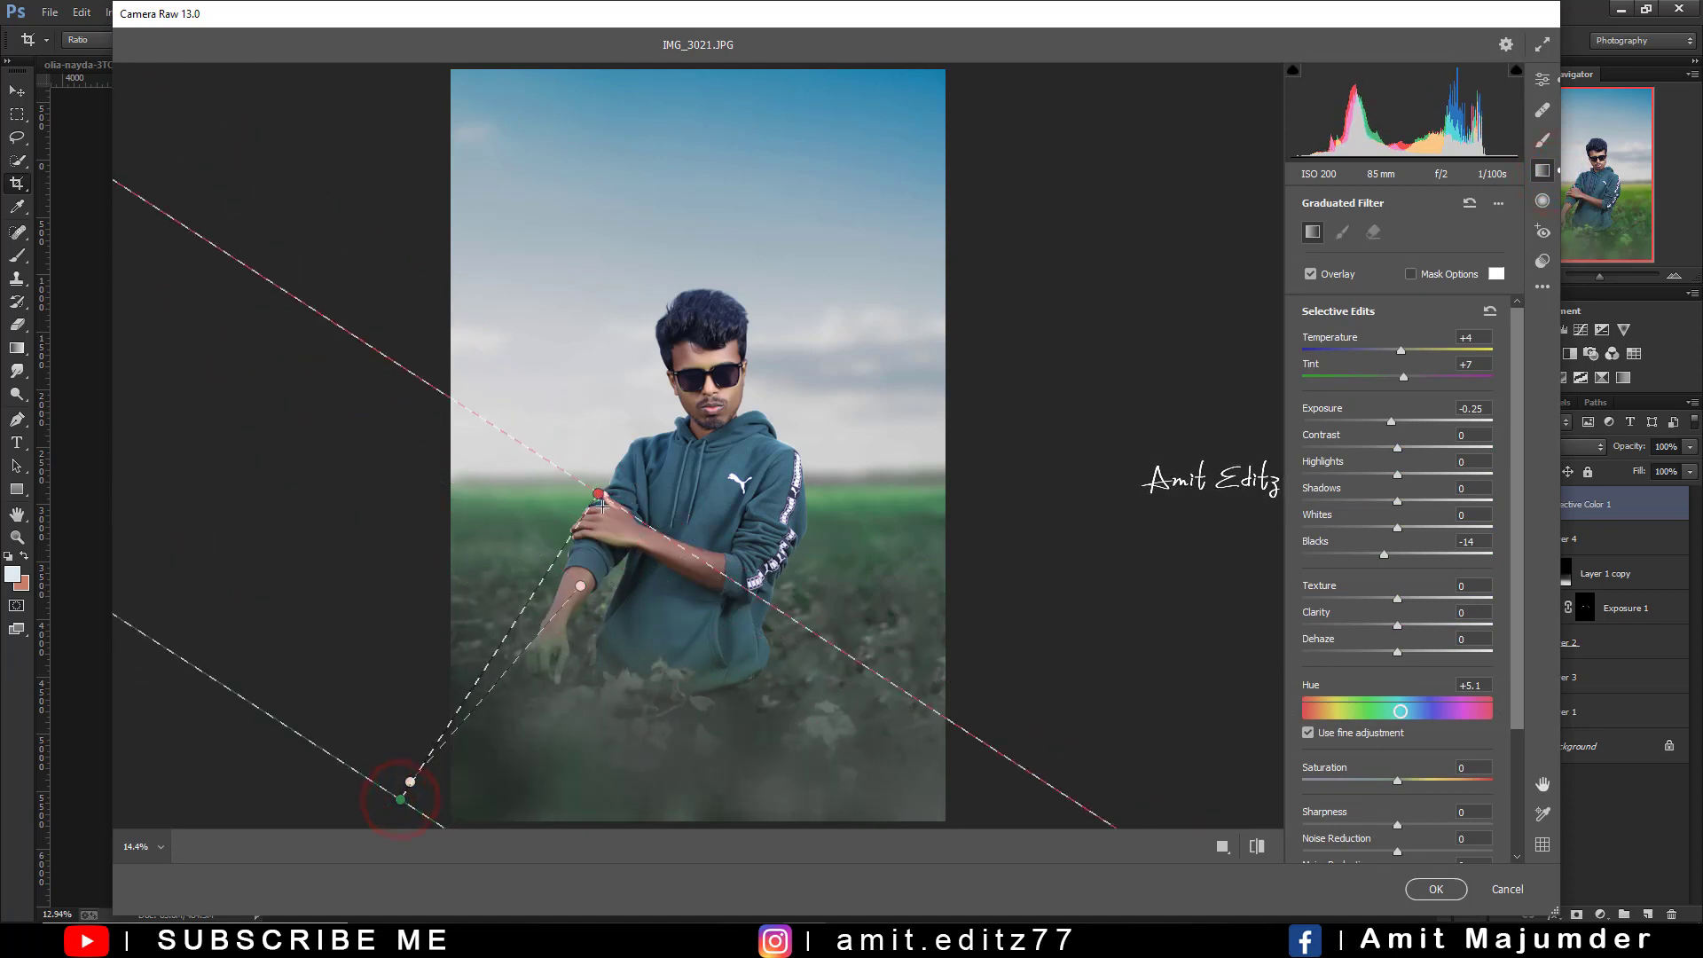
pyautogui.moveTo(972, 801)
pyautogui.mouseDown()
pyautogui.moveTo(617, 459)
pyautogui.moveTo(861, 559)
pyautogui.mouseUp()
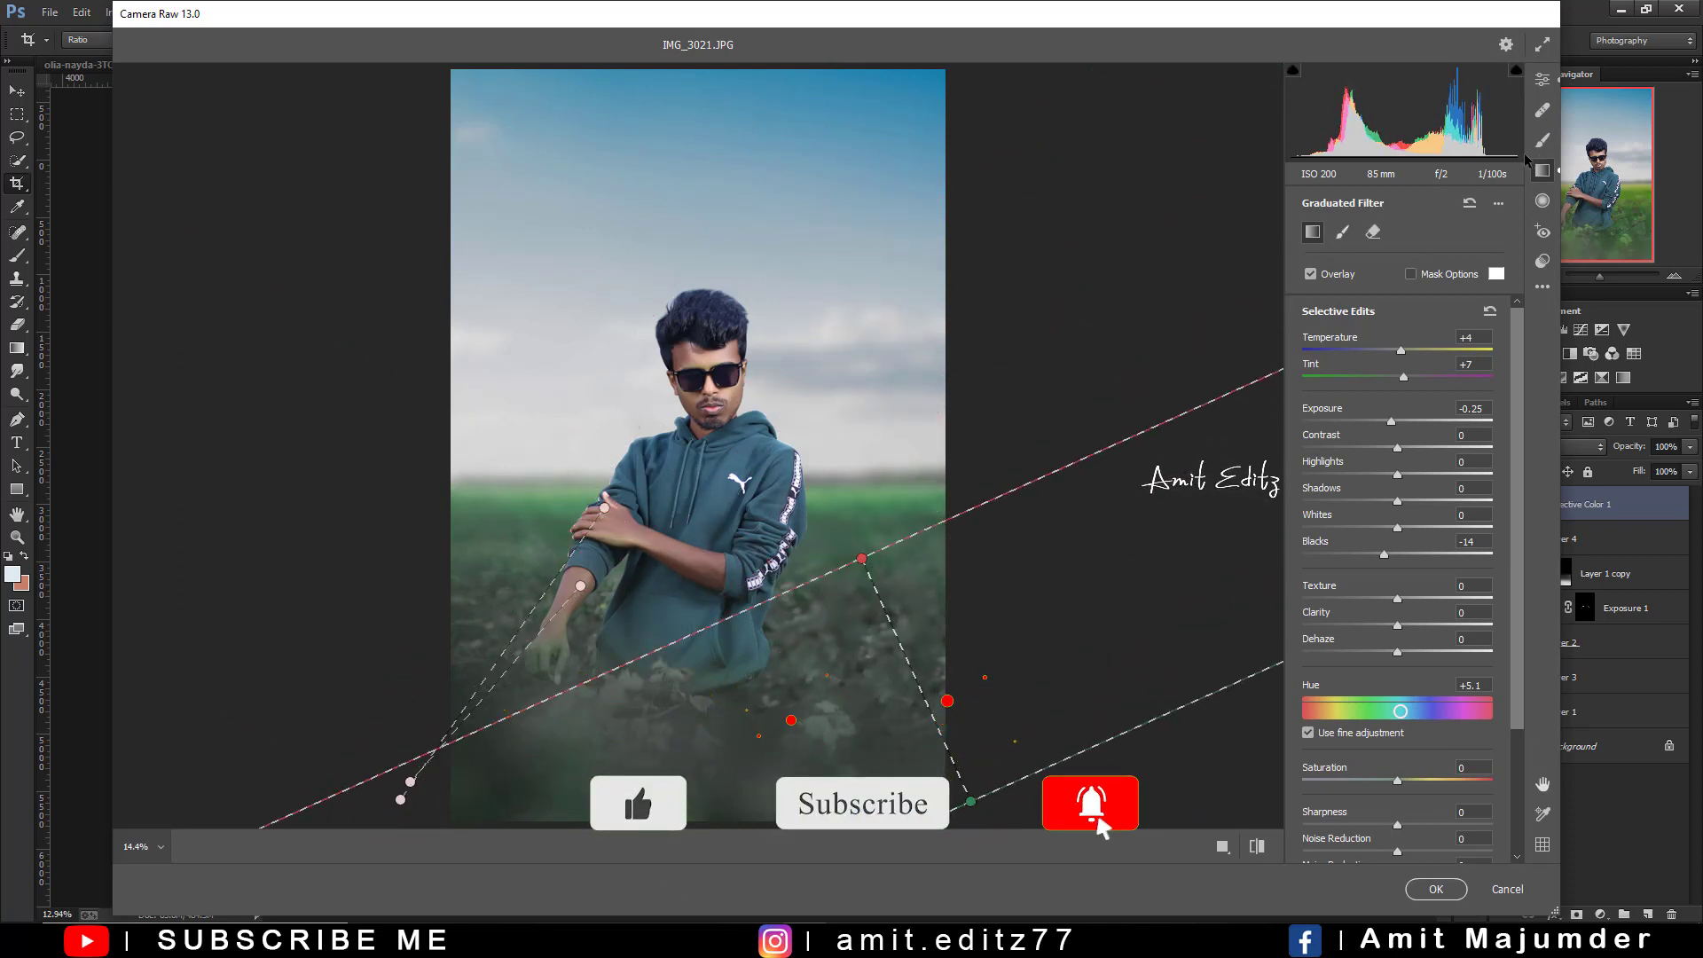
# Back in Edit's Basic panel, reset Temperature and Tint to 0
pyautogui.click(1543, 79)
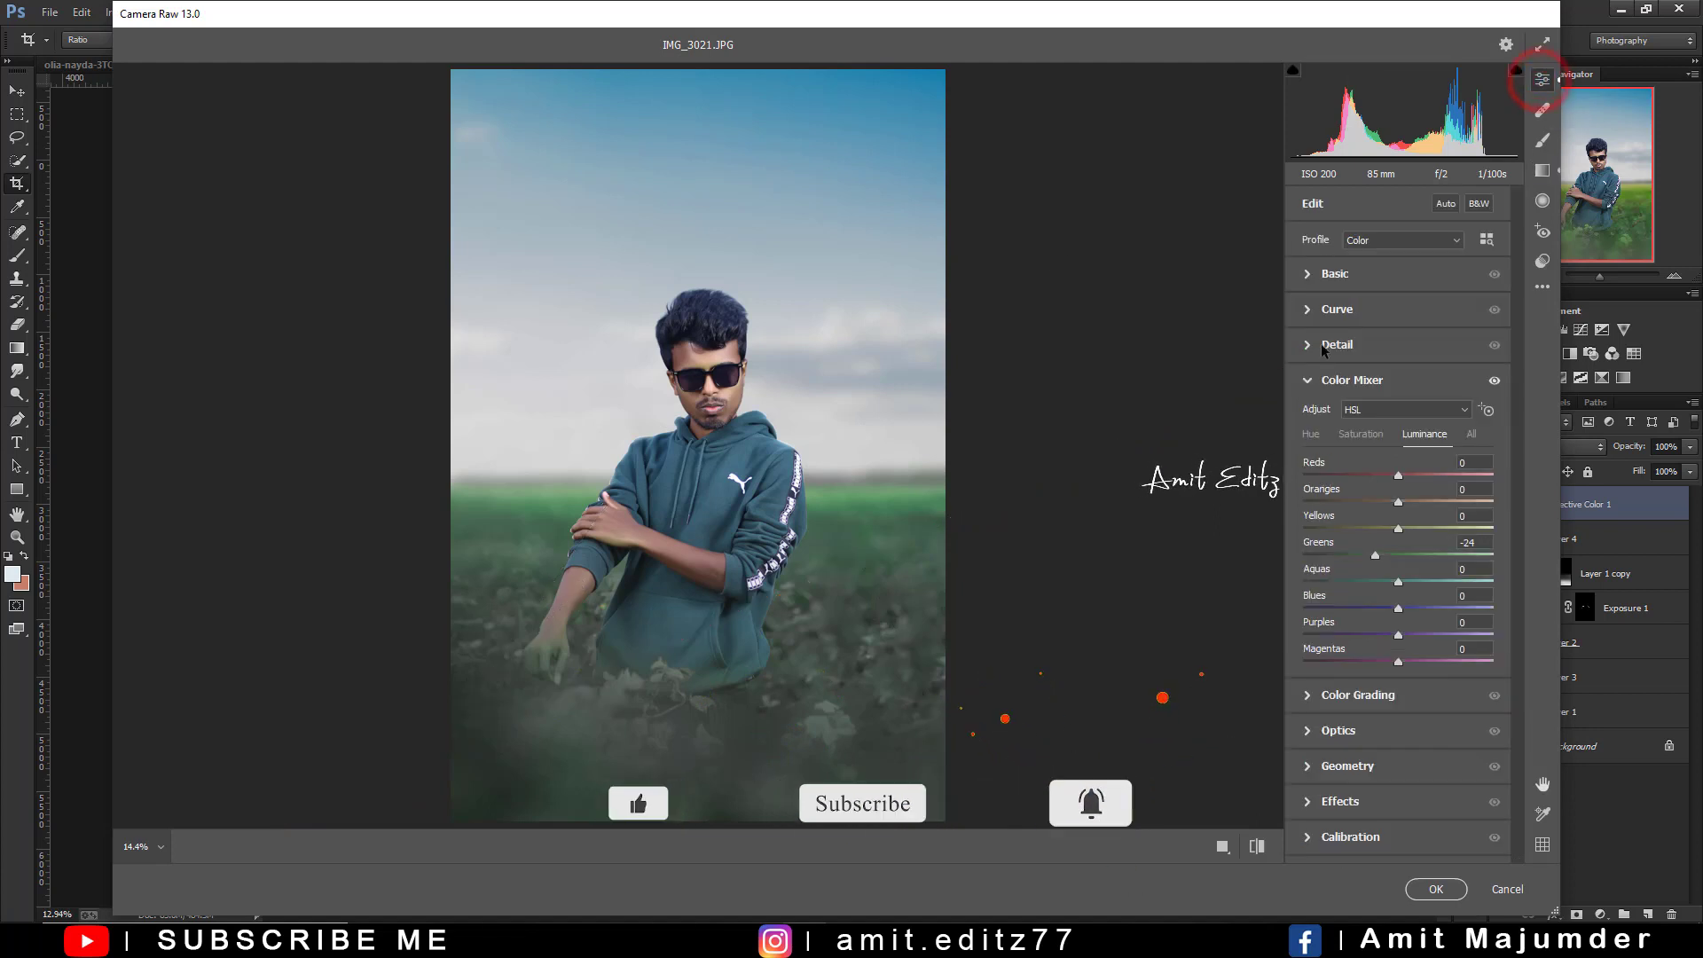
pyautogui.click(1342, 273)
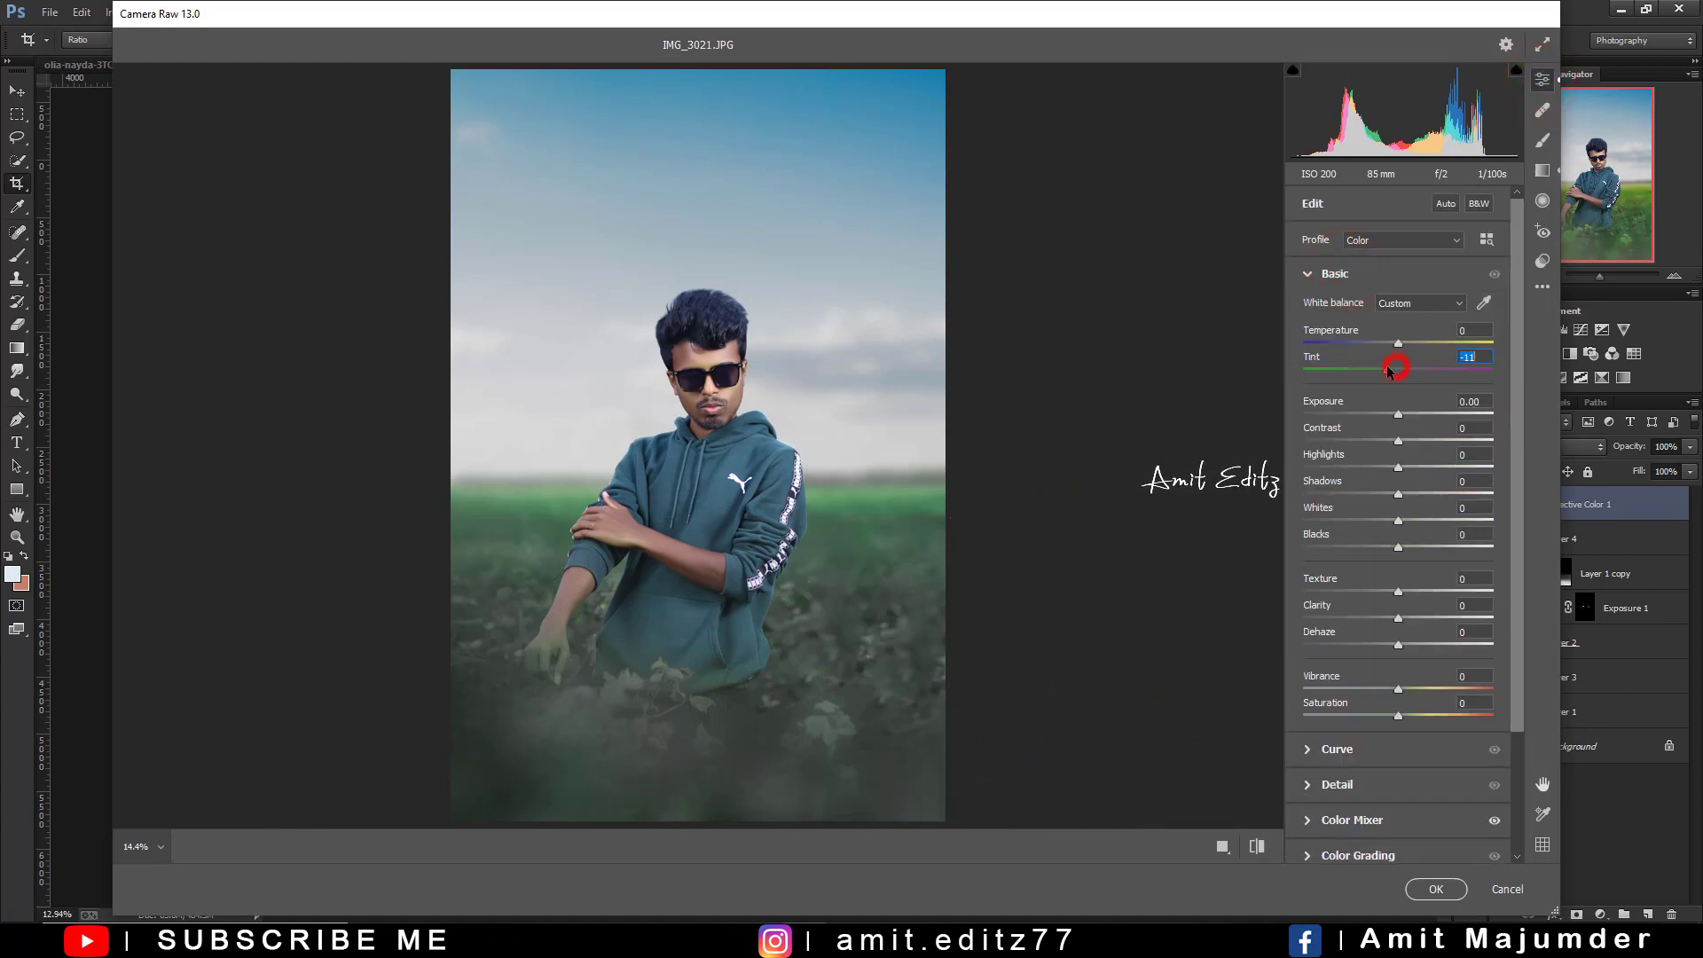
pyautogui.moveTo(1390, 371)
pyautogui.mouseDown()
pyautogui.moveTo(1411, 368)
pyautogui.moveTo(1394, 348)
pyautogui.mouseUp()
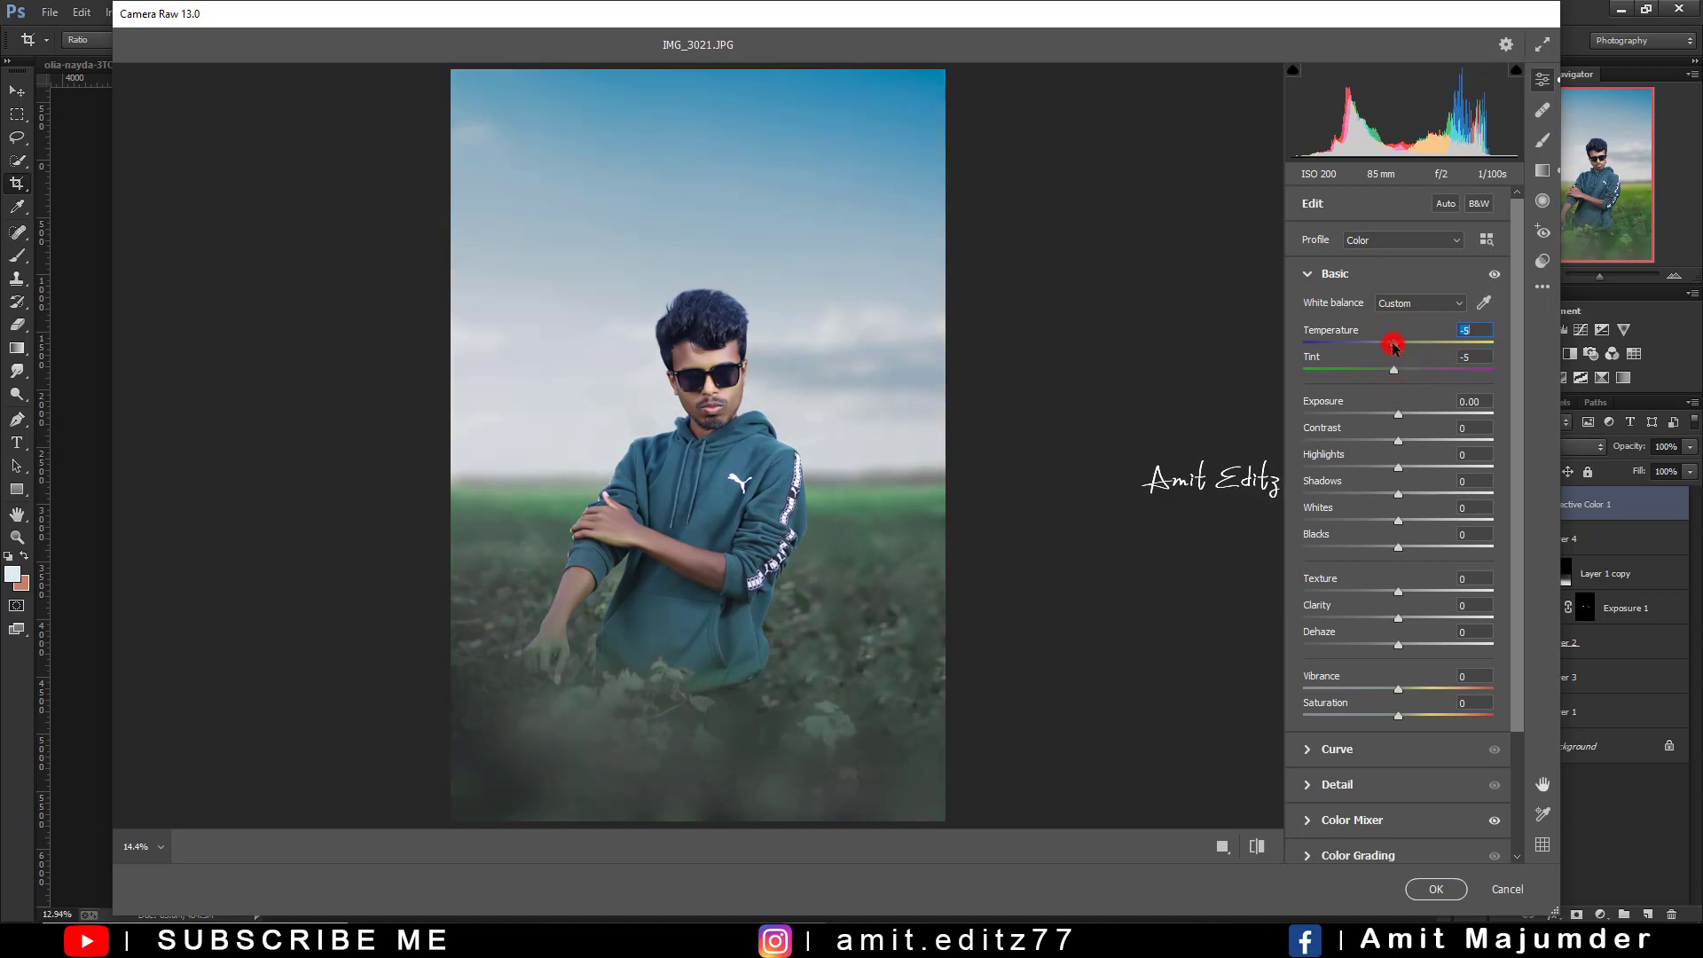
pyautogui.doubleClick(1393, 348)
pyautogui.scroll(-2, 1375, 726)
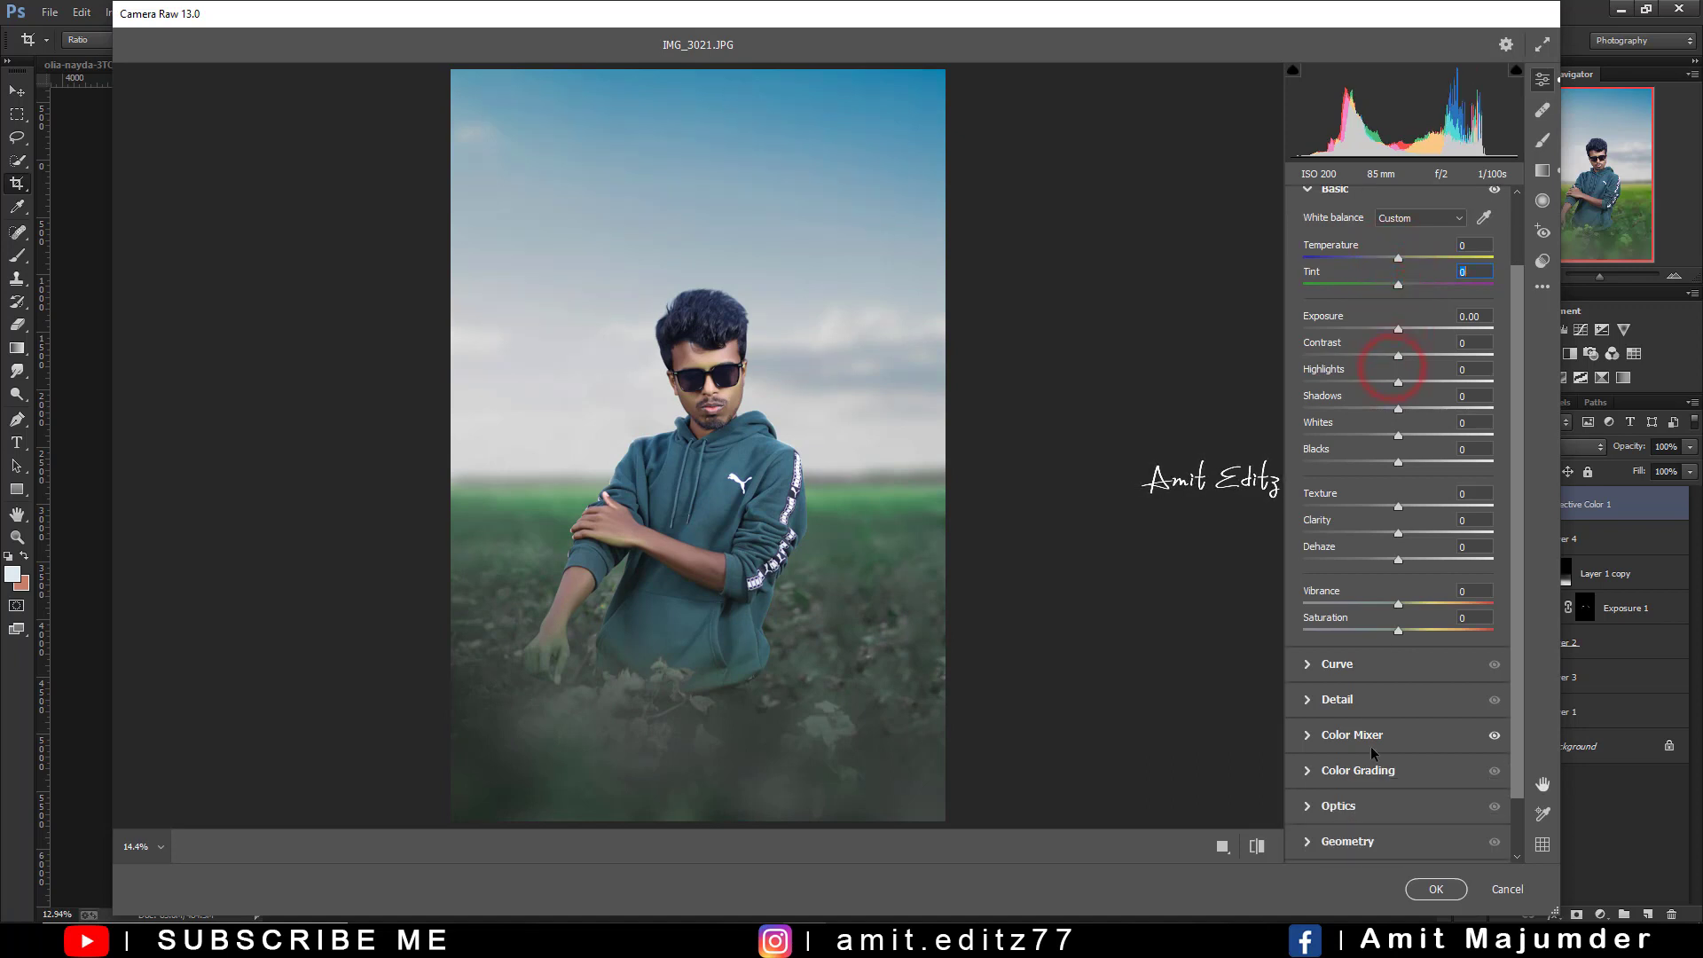
pyautogui.click(1373, 763)
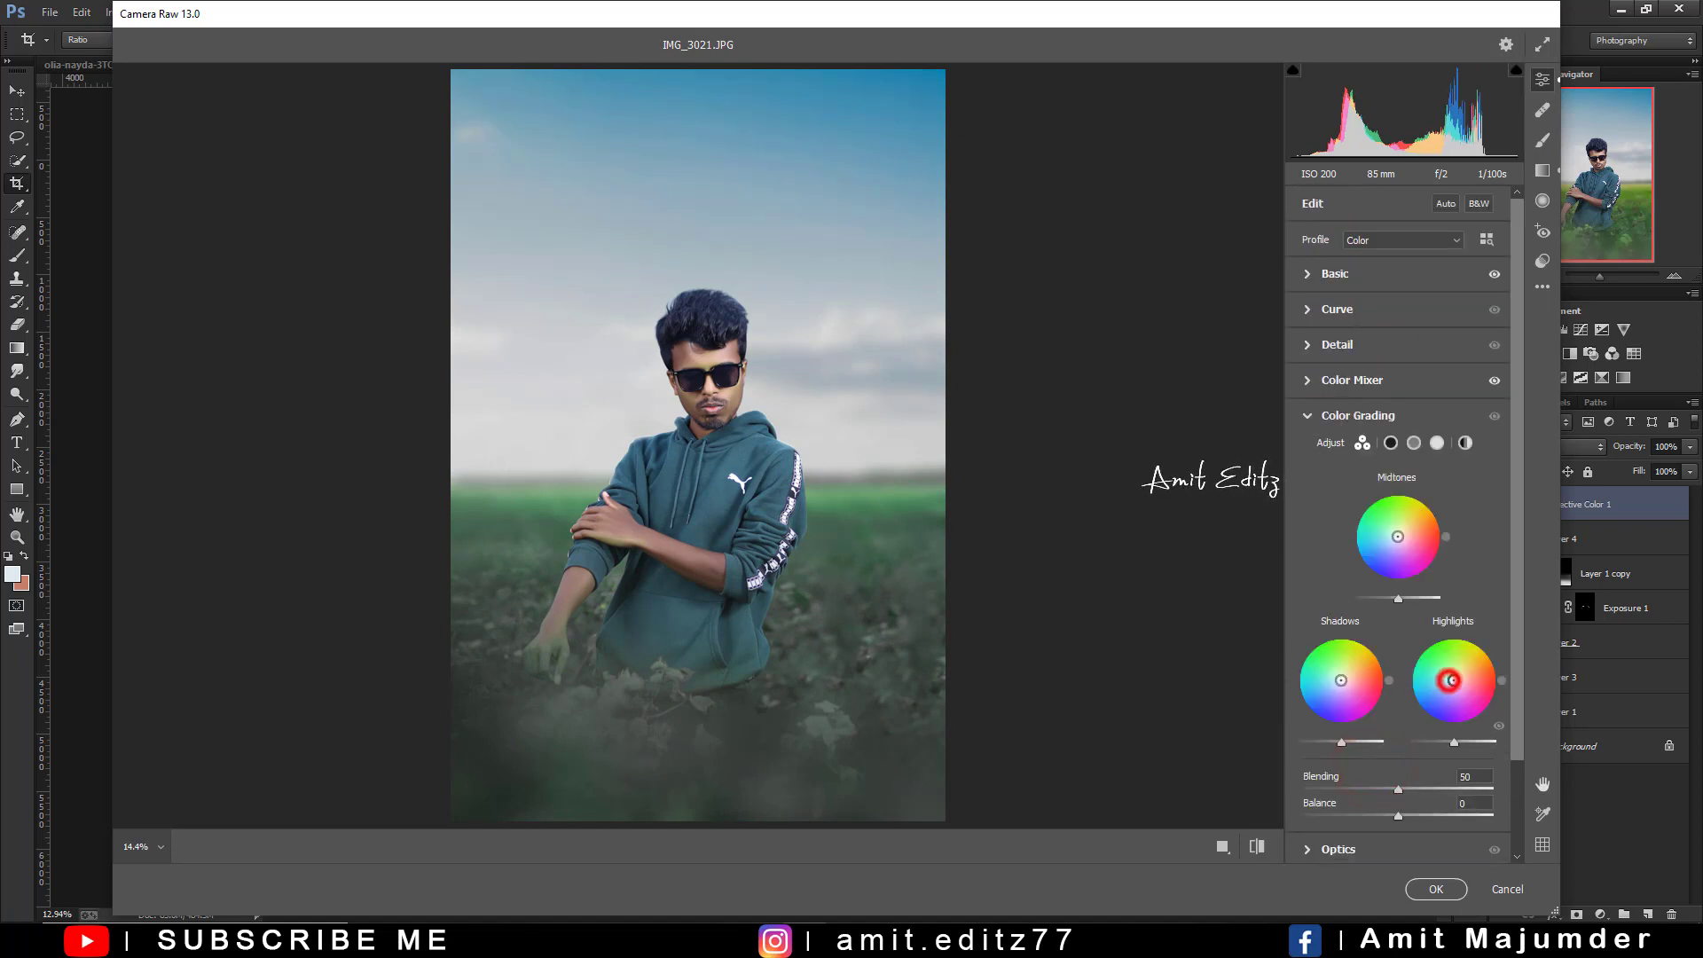
# Tint highlights warm orange (Hue 38, Saturation 41) and shadows cyan (Hue 180)
pyautogui.moveTo(1450, 680); pyautogui.dragTo(1466, 668)
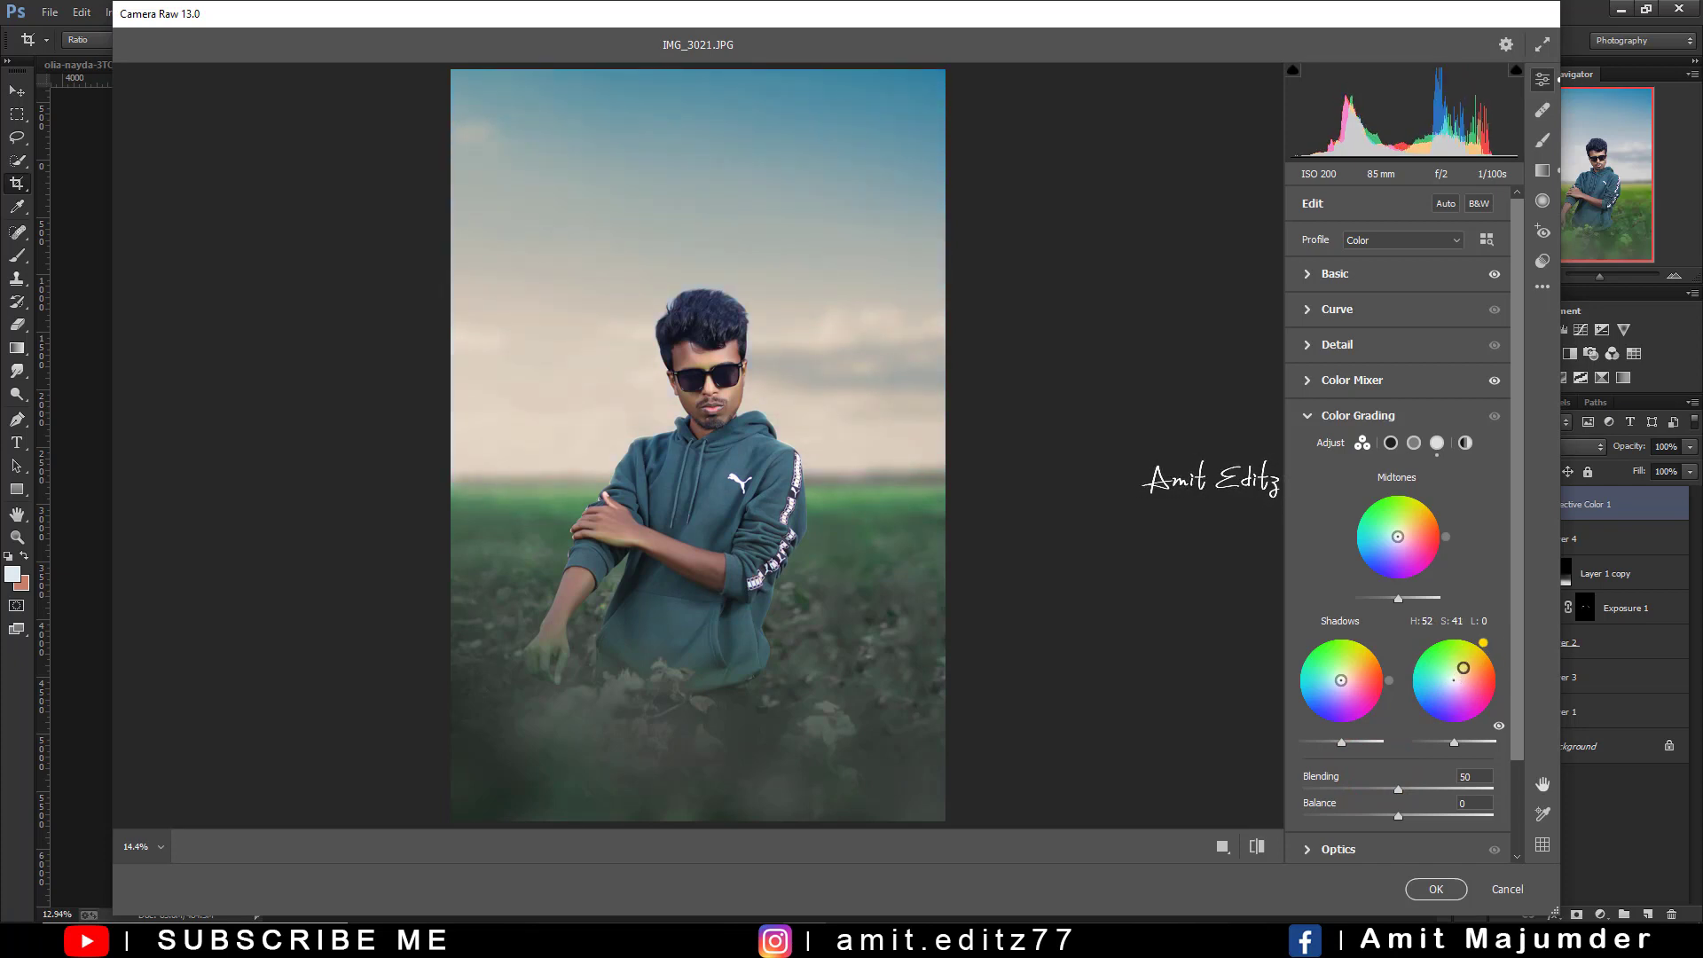
pyautogui.moveTo(1464, 668); pyautogui.dragTo(1466, 671)
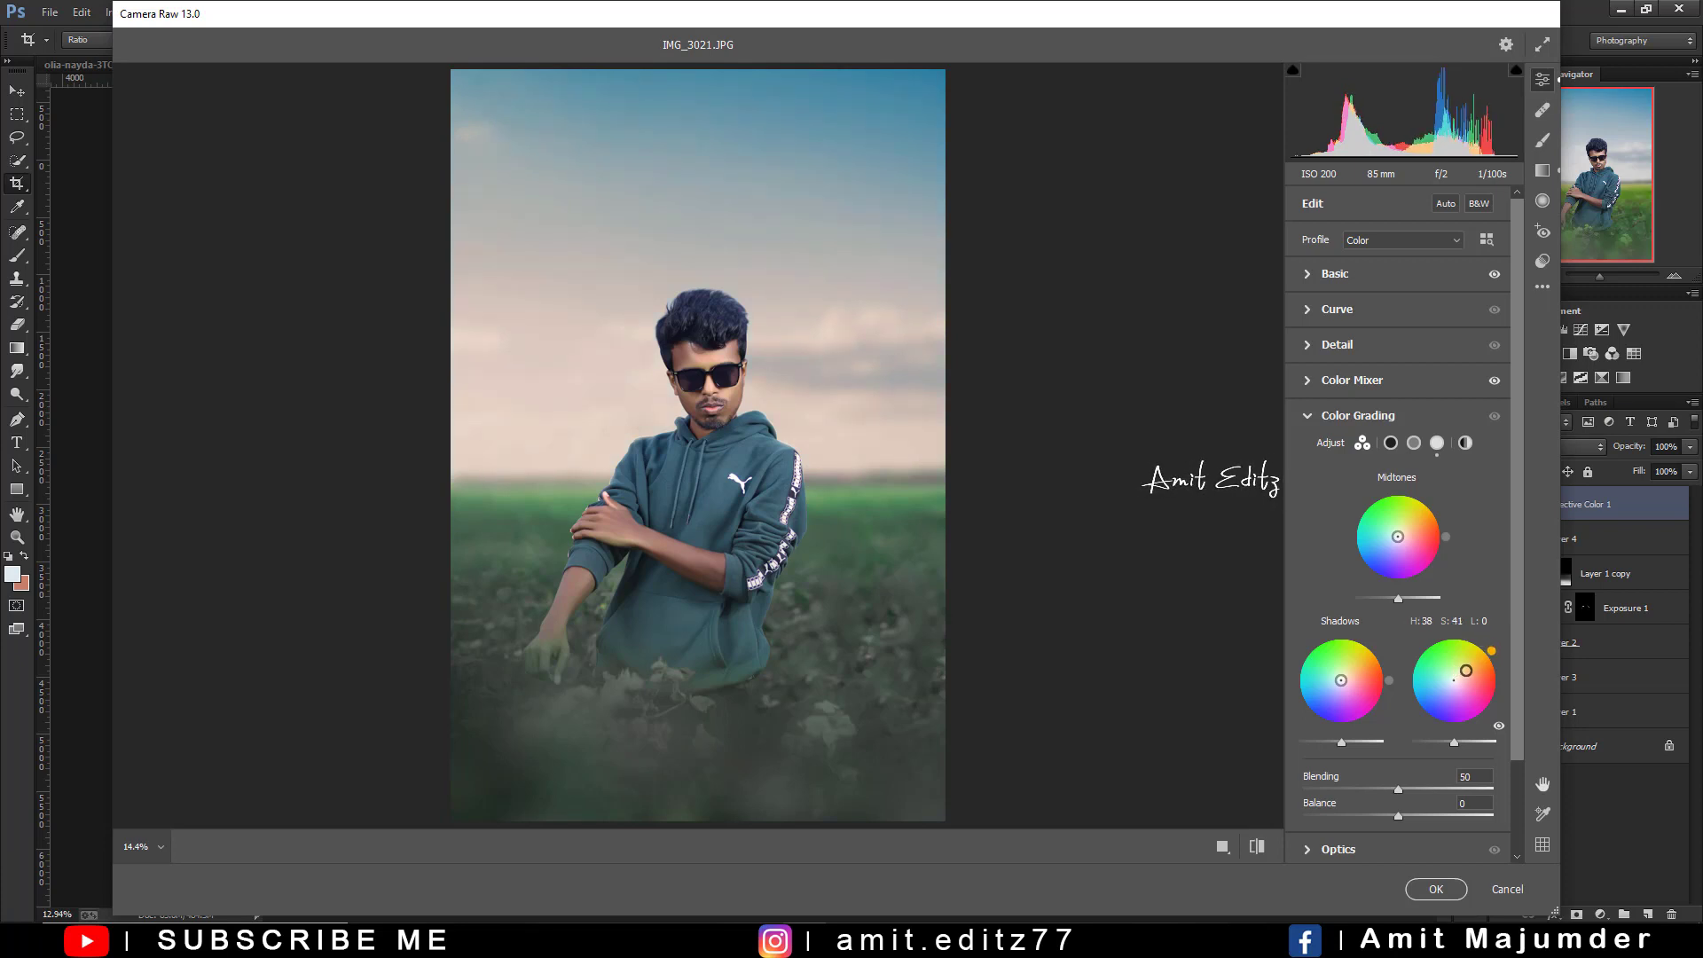
pyautogui.moveTo(1337, 683); pyautogui.dragTo(1339, 680)
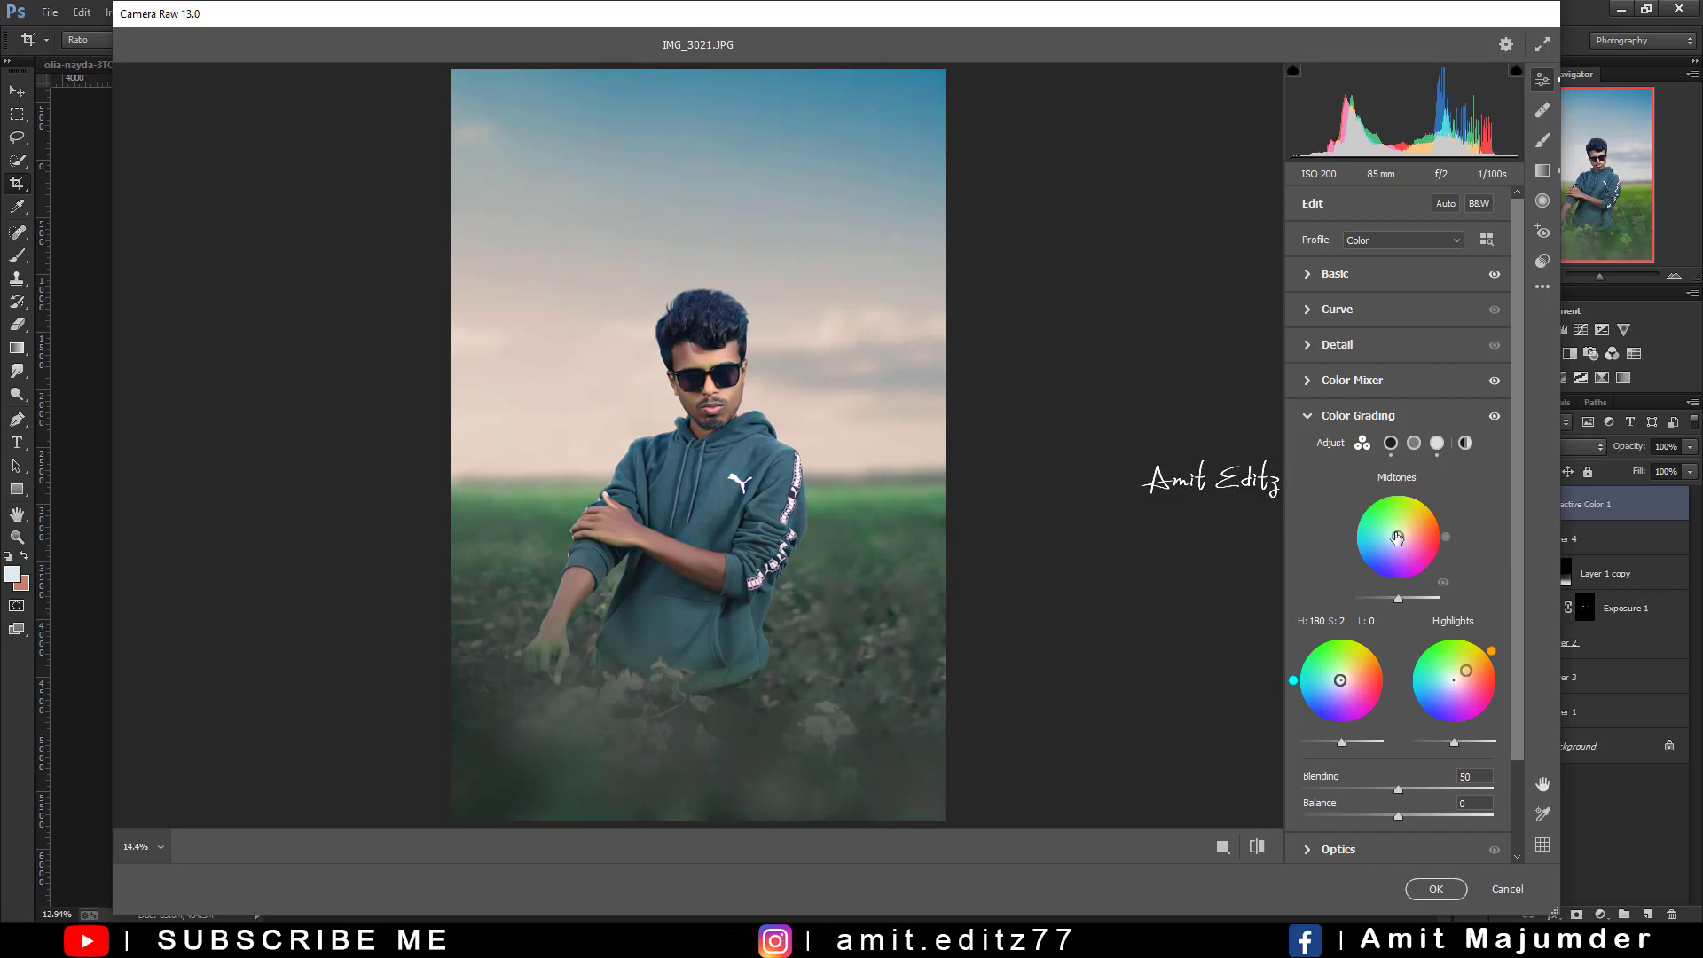
# Tint the Camera Raw midtones wheel to teal and add a slight edge vignette
pyautogui.moveTo(1396, 536); pyautogui.dragTo(1394, 527)
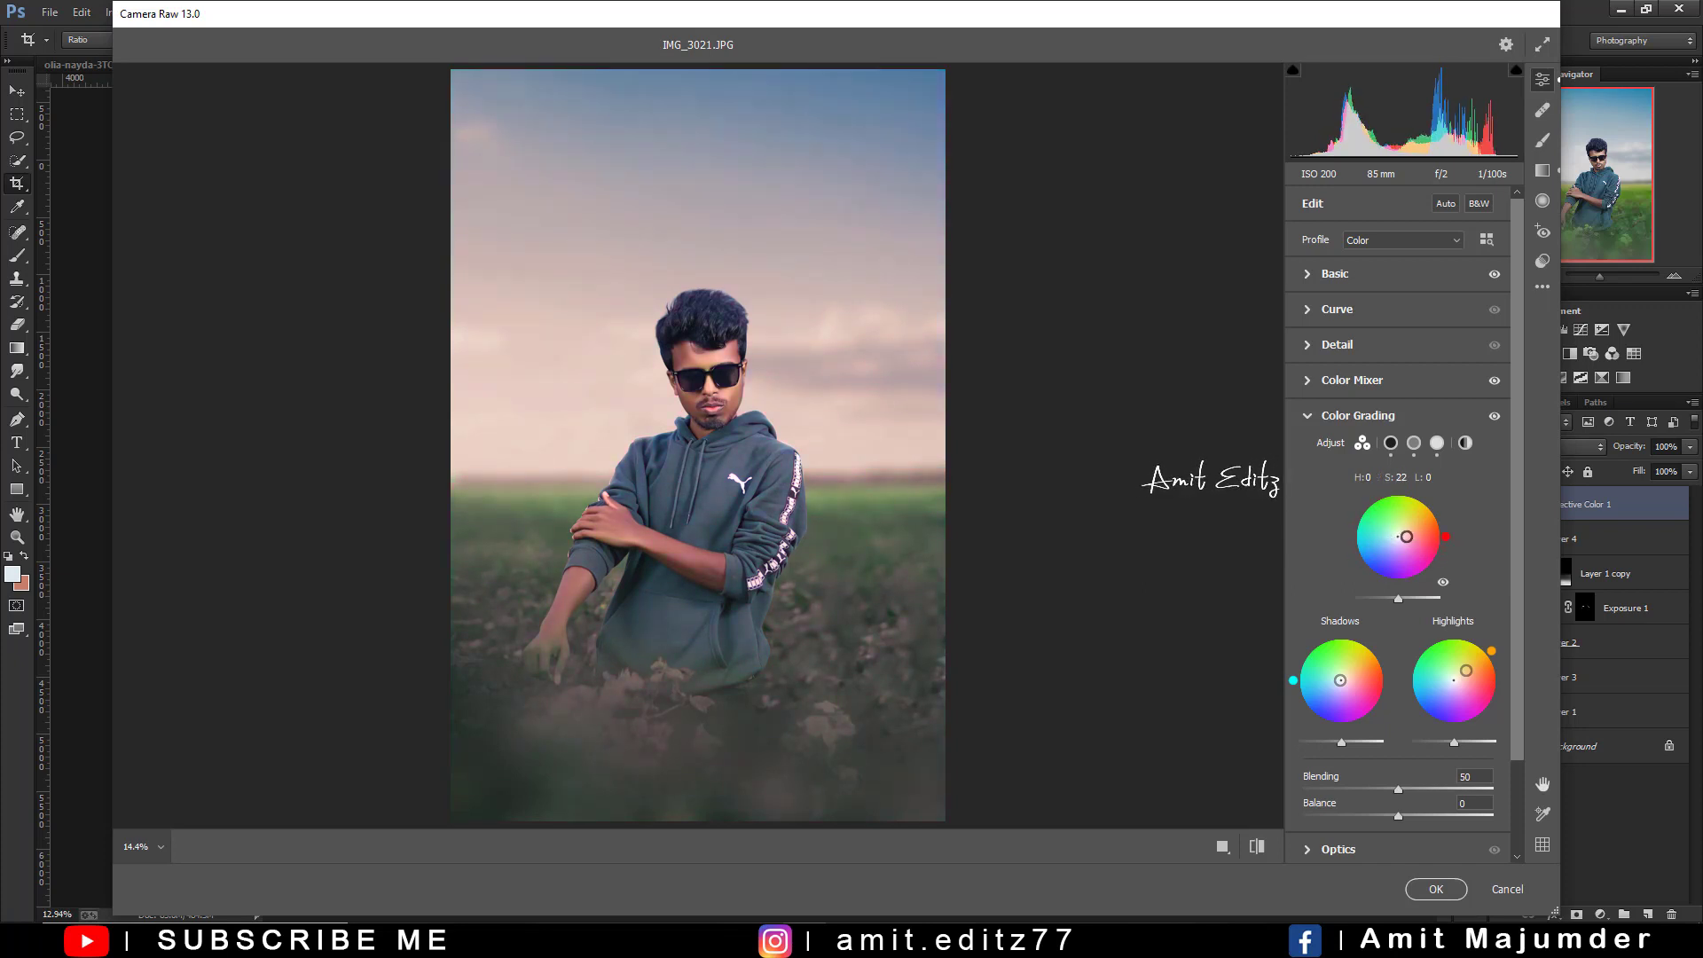
pyautogui.moveTo(1396, 525); pyautogui.dragTo(1399, 538)
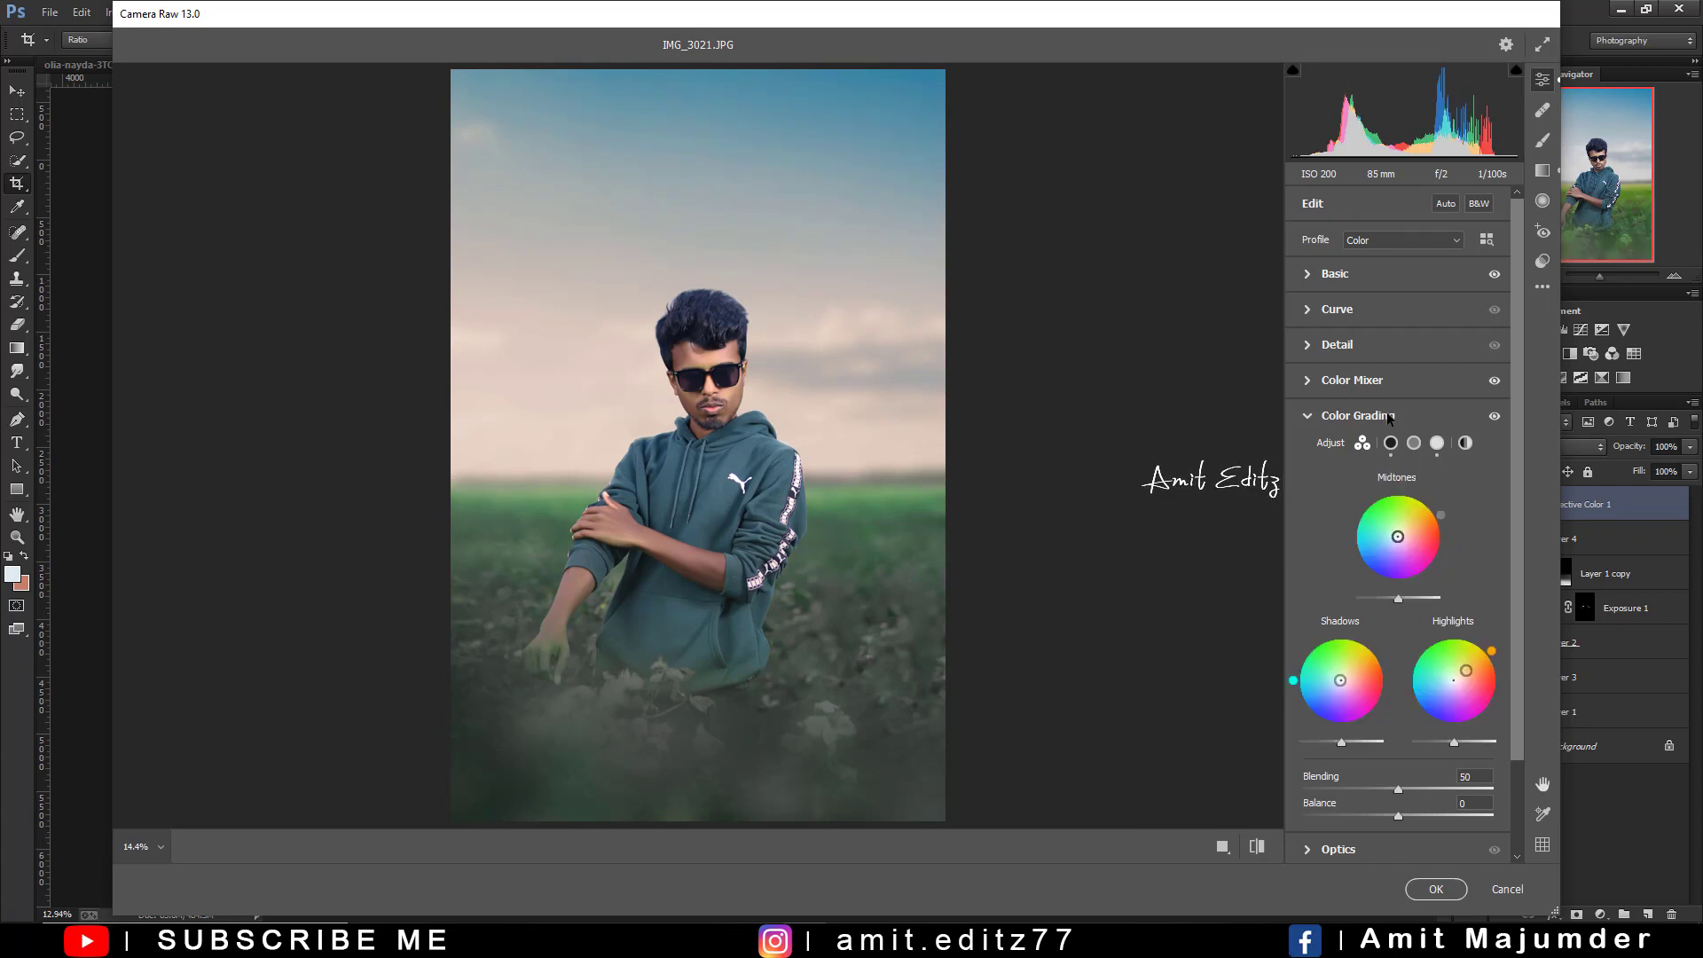
pyautogui.click(1351, 343)
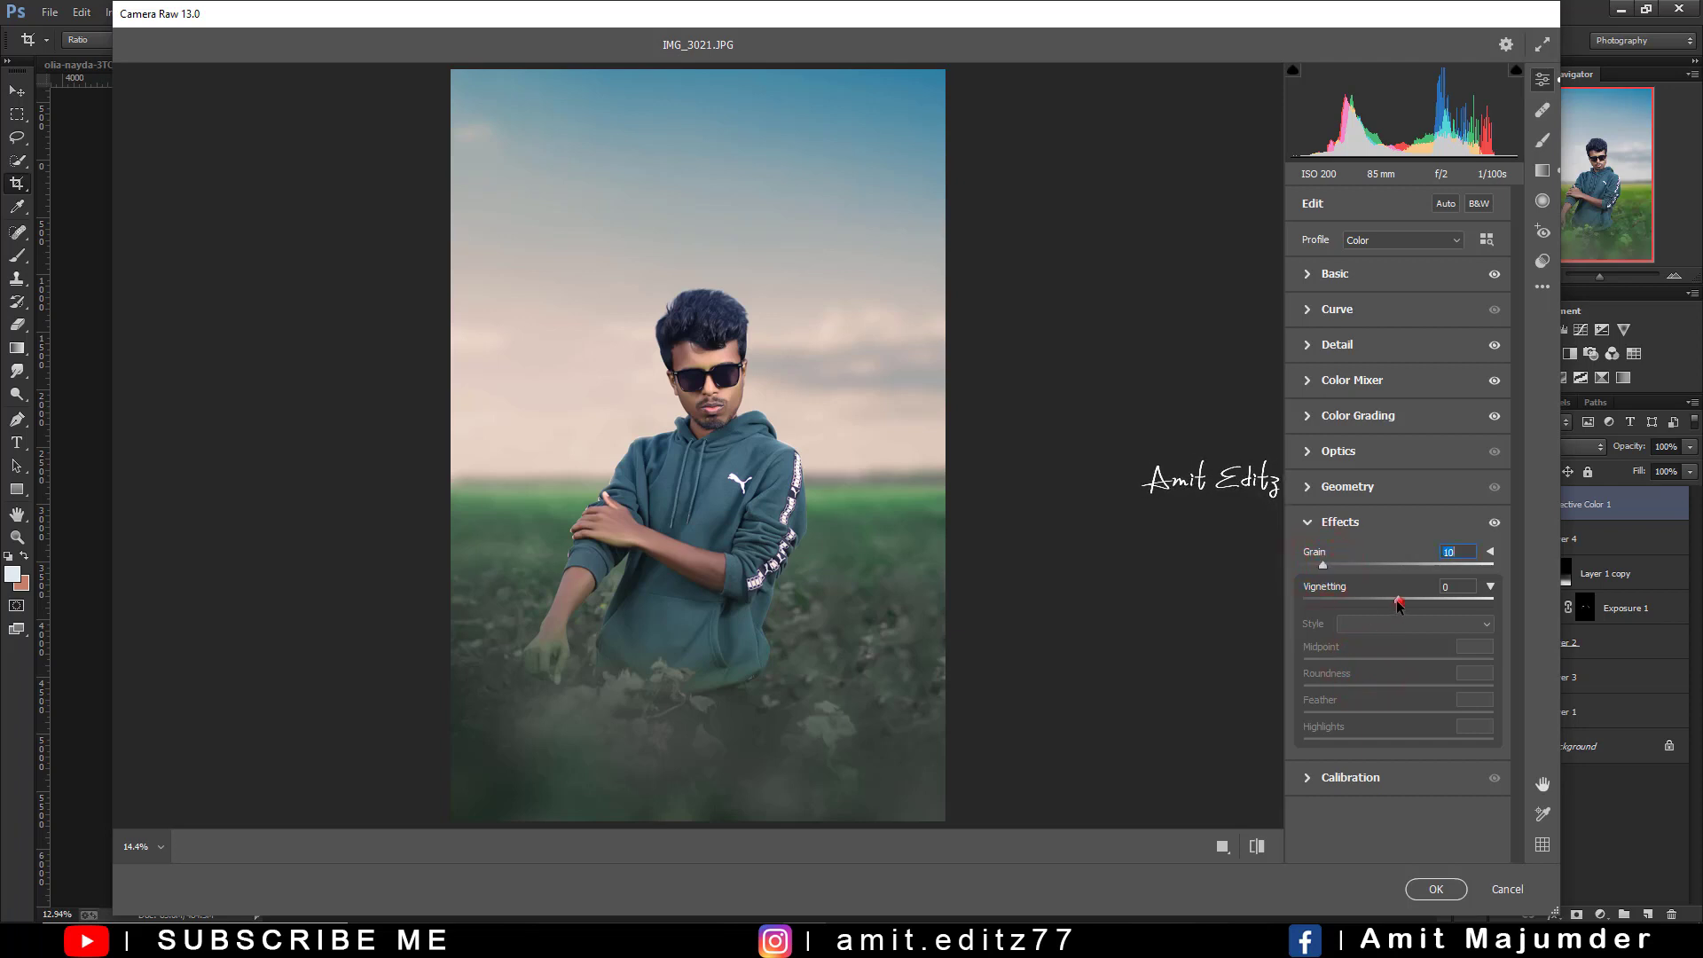
pyautogui.moveTo(1392, 605)
pyautogui.mouseDown()
pyautogui.moveTo(1375, 598)
pyautogui.moveTo(1392, 602)
pyautogui.mouseUp()
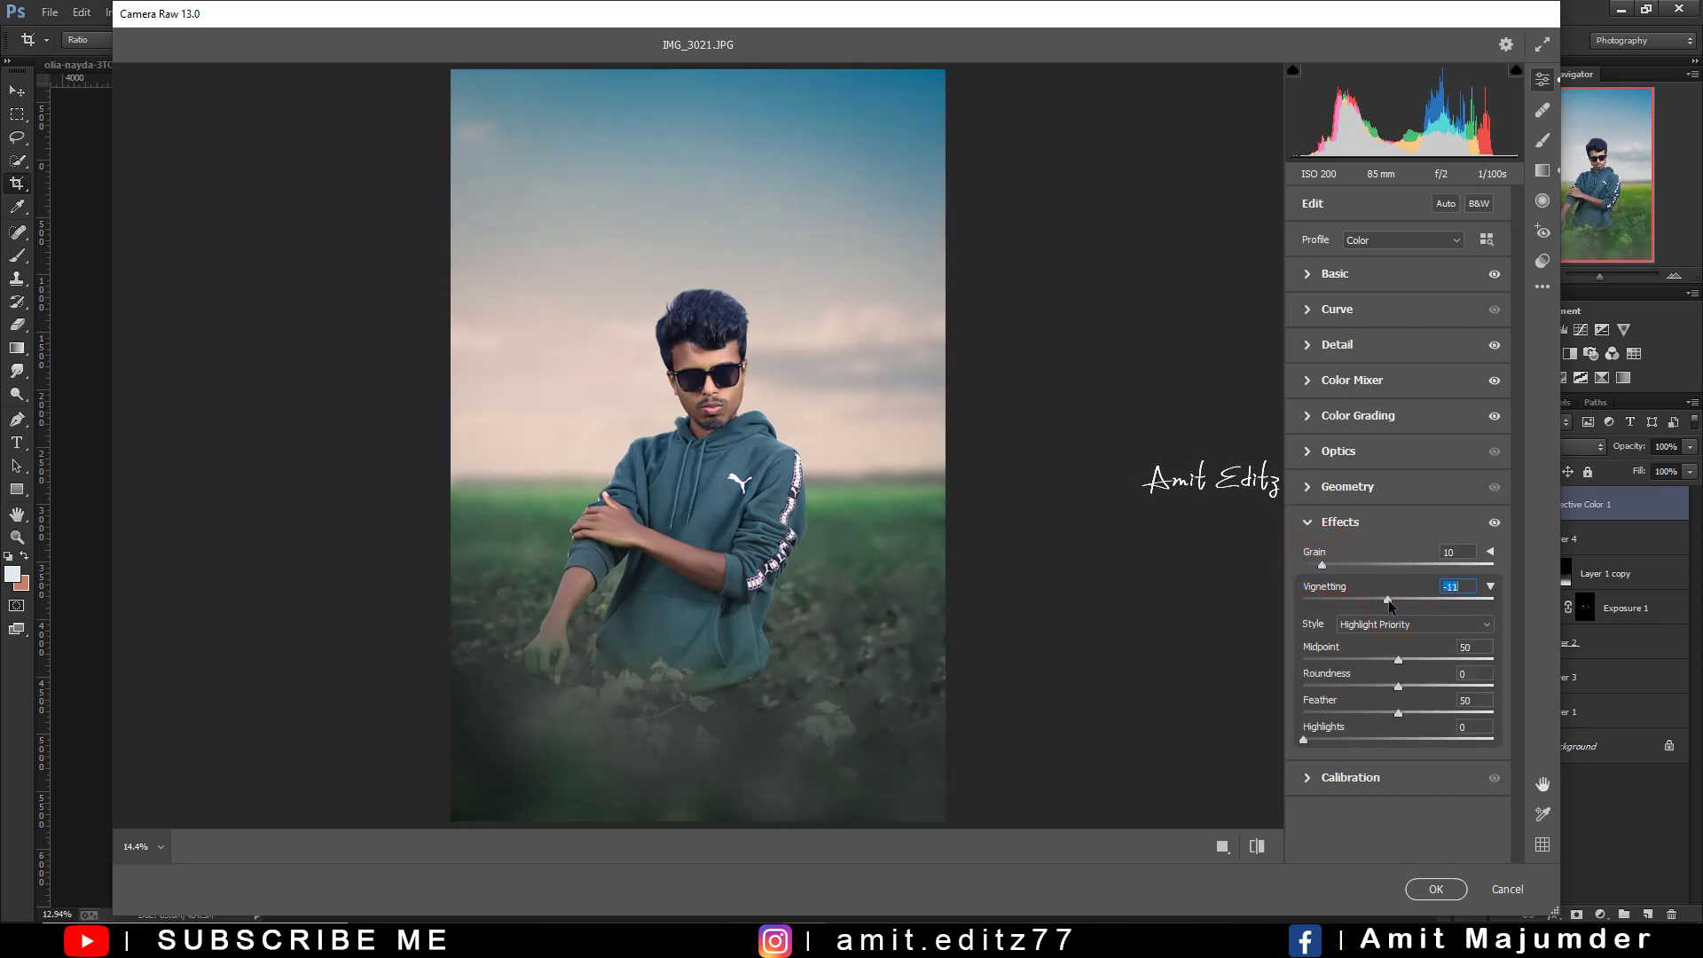
# Shift the blue, green and red primaries (Red hue −25, saturation −14) and apply Camera Raw
pyautogui.click(1363, 778)
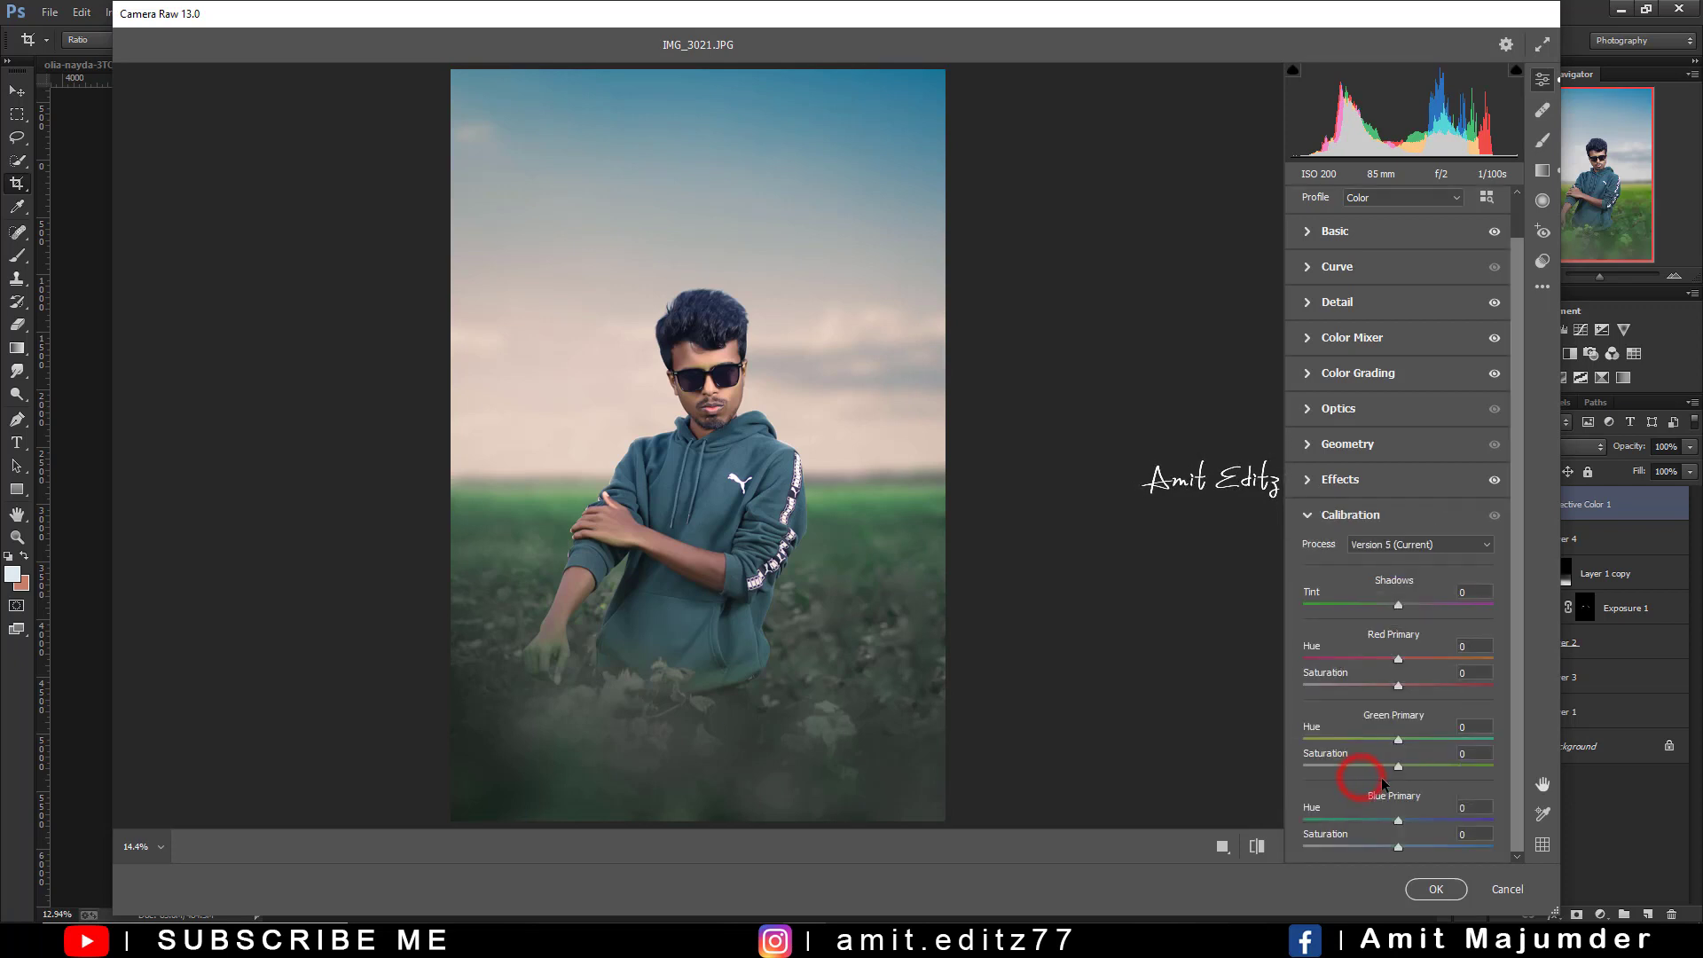
pyautogui.moveTo(1396, 816)
pyautogui.mouseDown()
pyautogui.moveTo(1306, 816)
pyautogui.moveTo(1394, 825)
pyautogui.mouseUp()
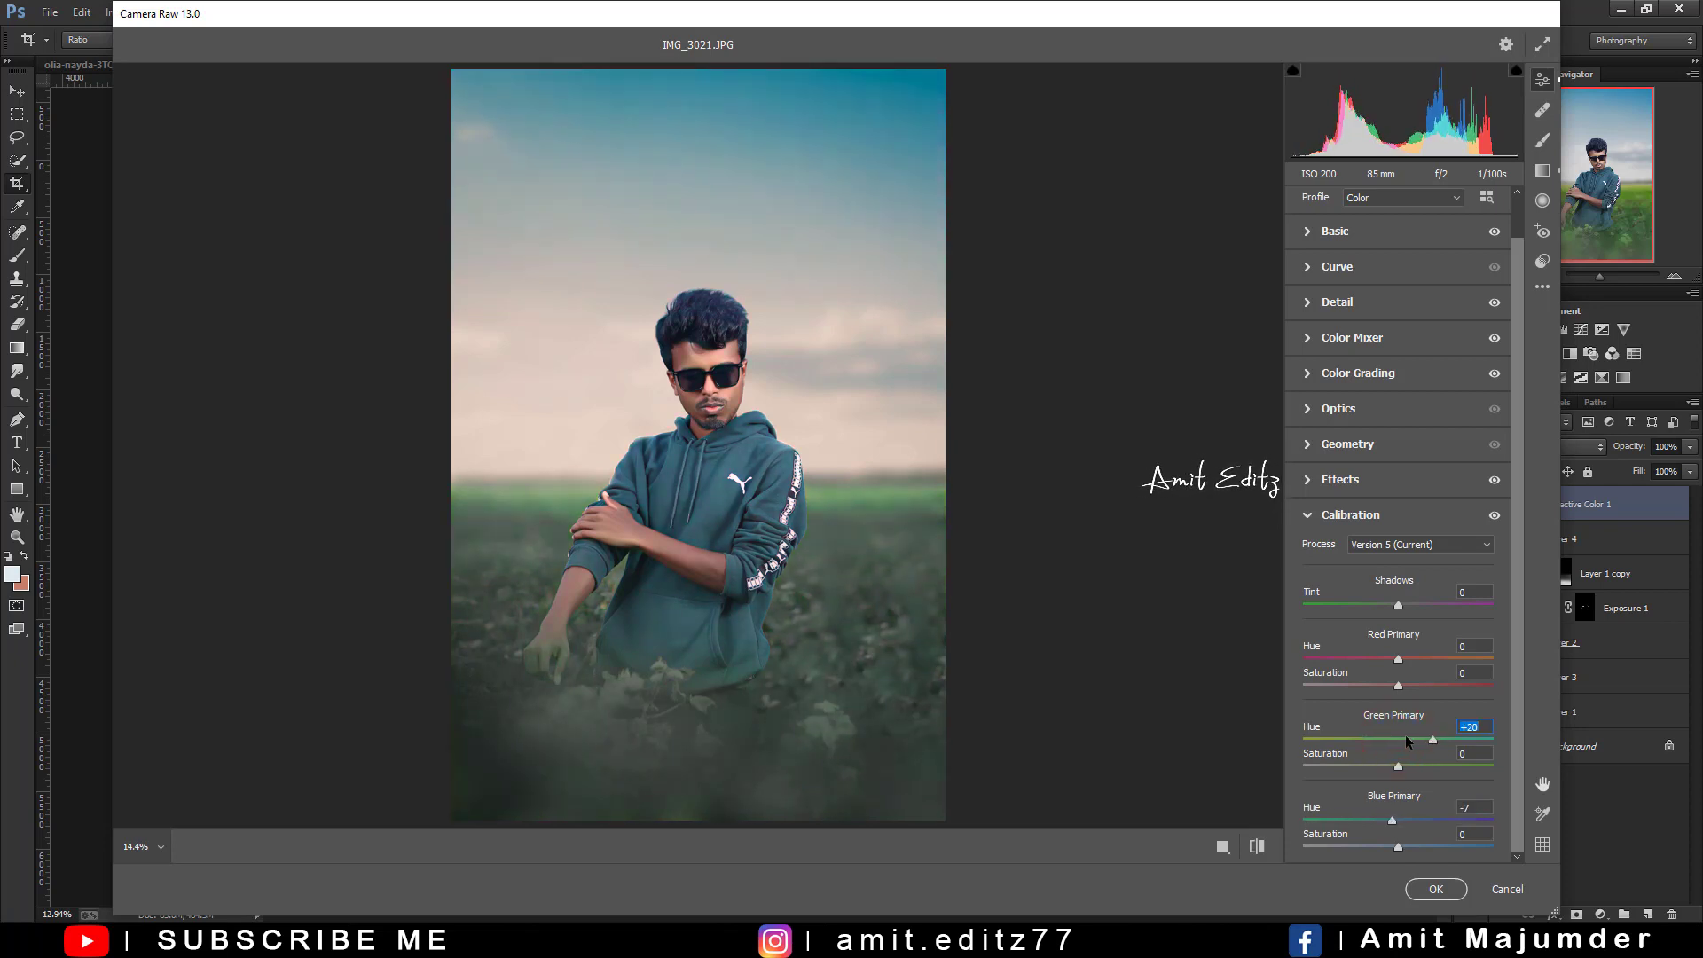
pyautogui.moveTo(1430, 736)
pyautogui.mouseDown()
pyautogui.moveTo(1375, 739)
pyautogui.moveTo(1391, 749)
pyautogui.mouseUp()
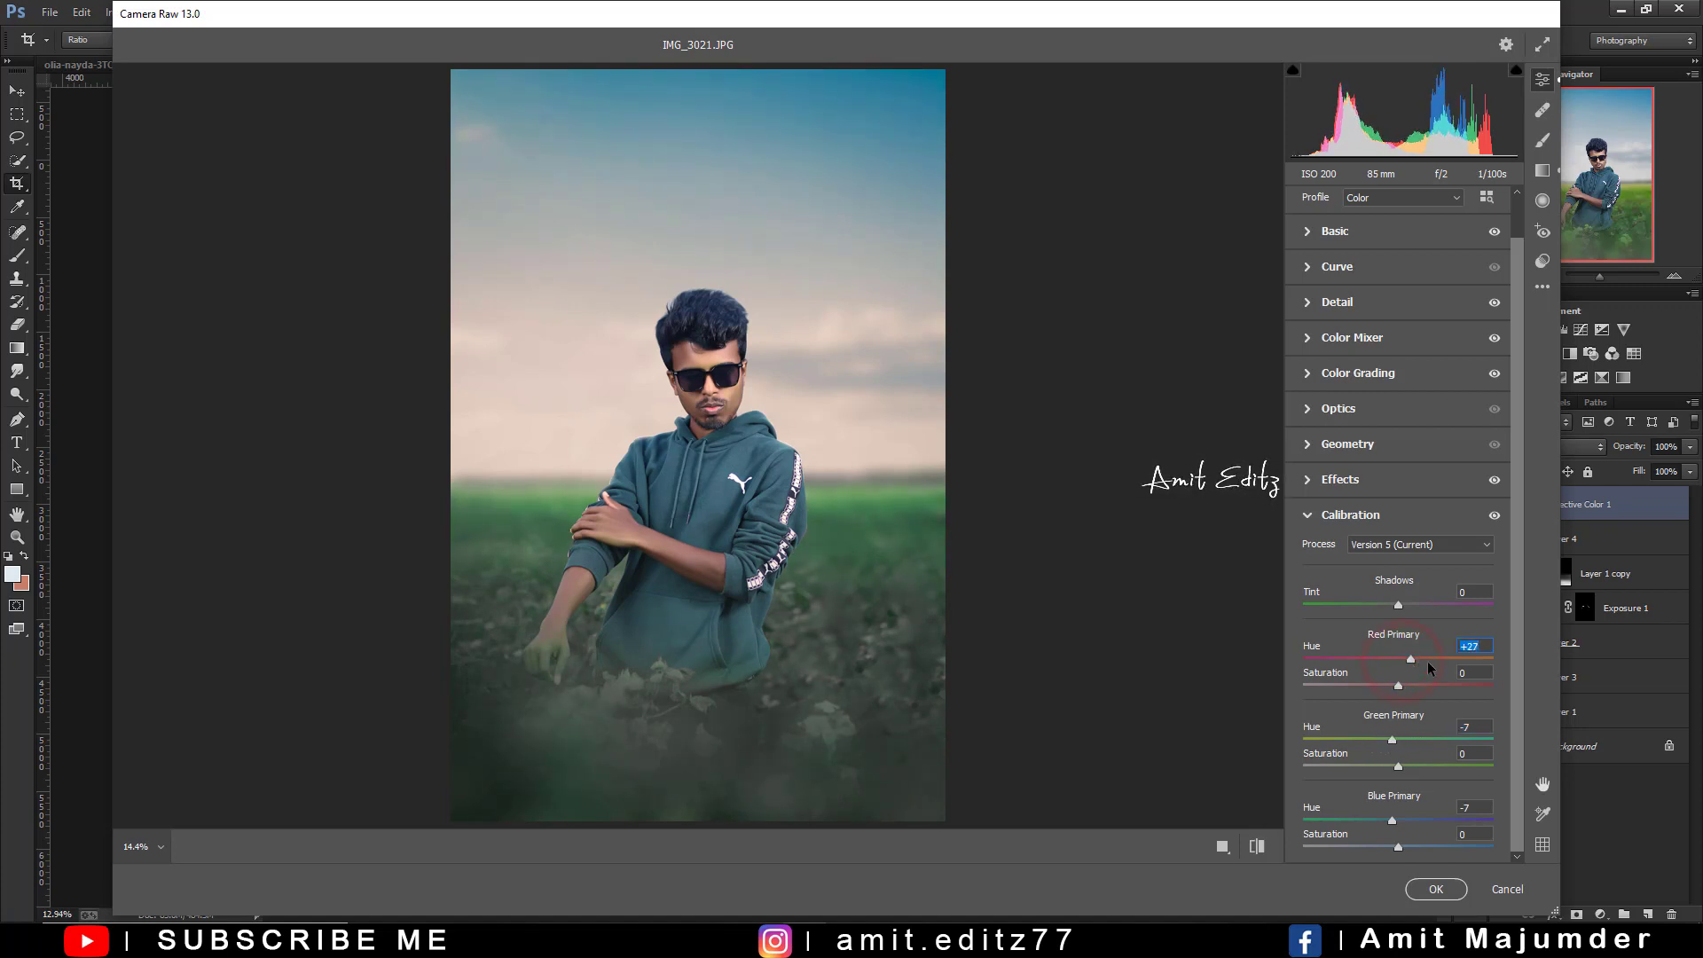
pyautogui.moveTo(1429, 662); pyautogui.dragTo(1349, 672)
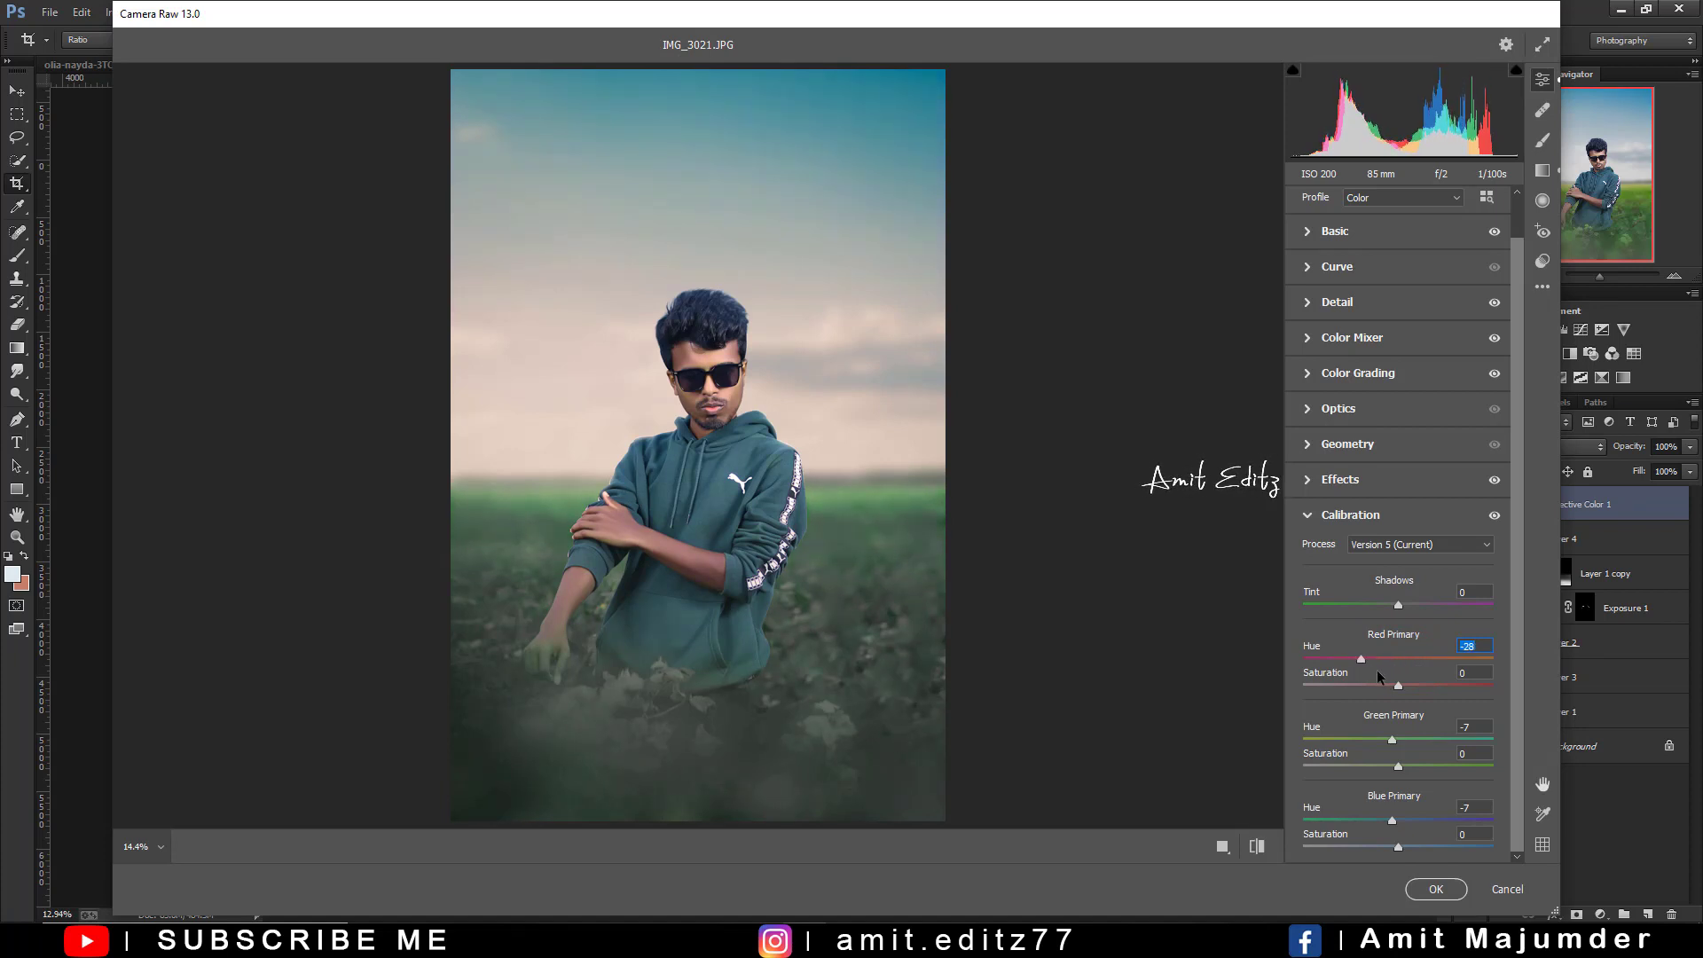
pyautogui.moveTo(1397, 686)
pyautogui.mouseDown()
pyautogui.moveTo(1424, 687)
pyautogui.moveTo(1351, 685)
pyautogui.moveTo(1385, 686)
pyautogui.mouseUp()
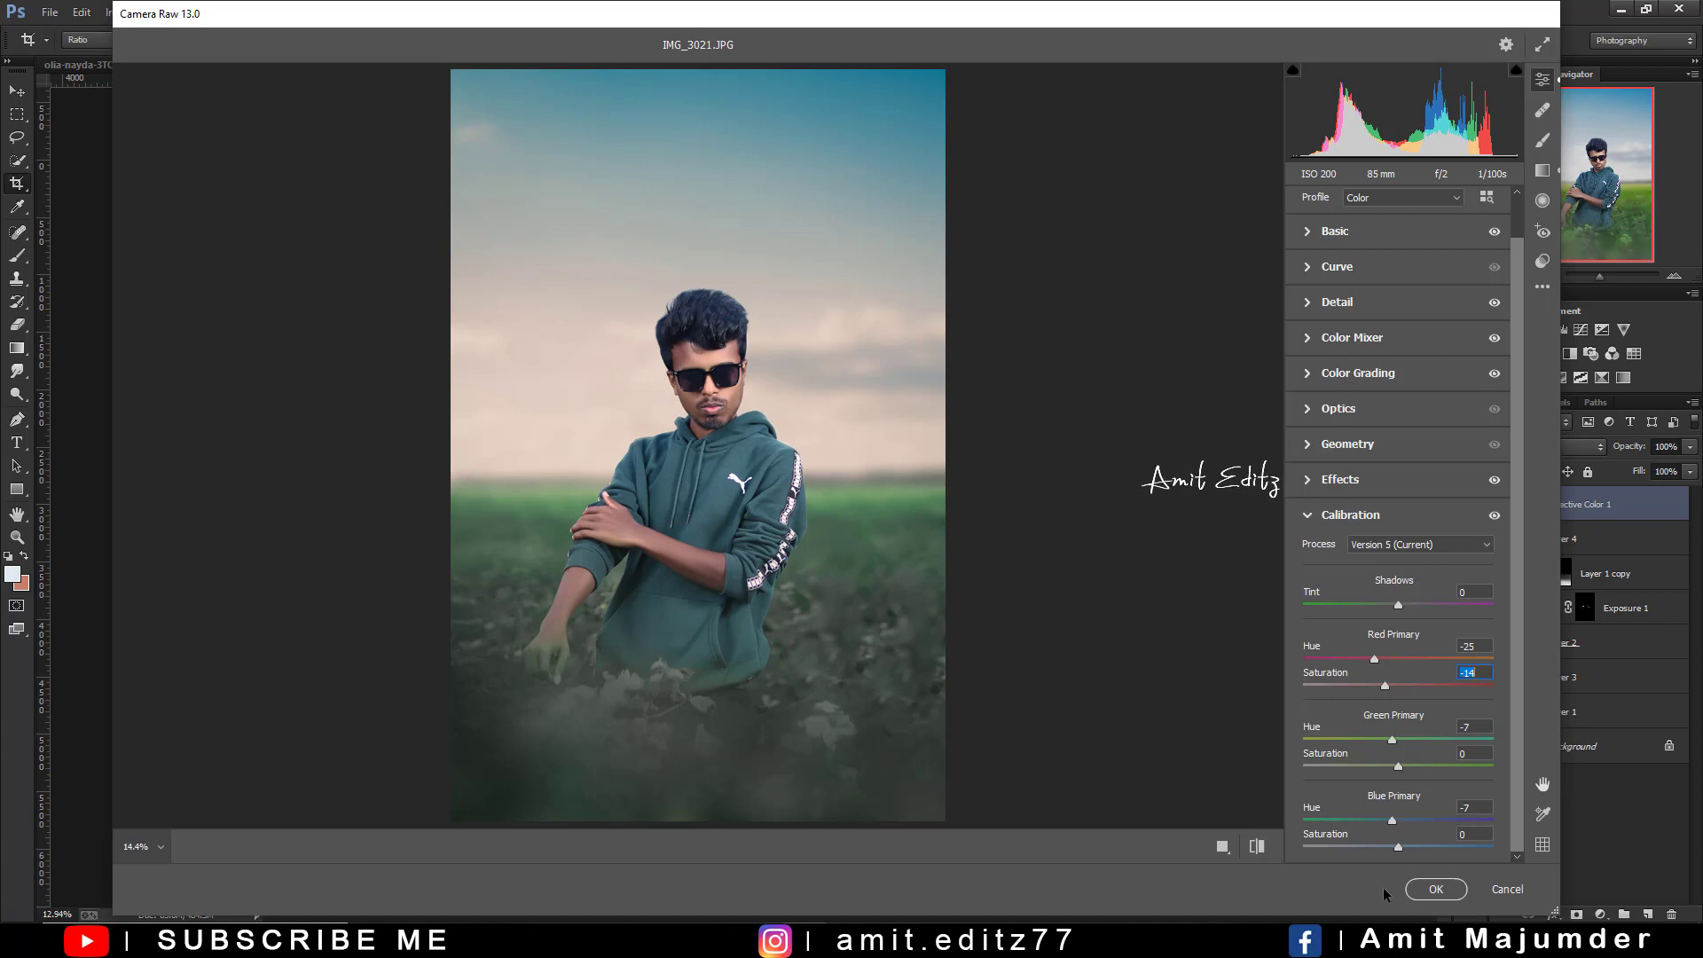
pyautogui.click(1414, 892)
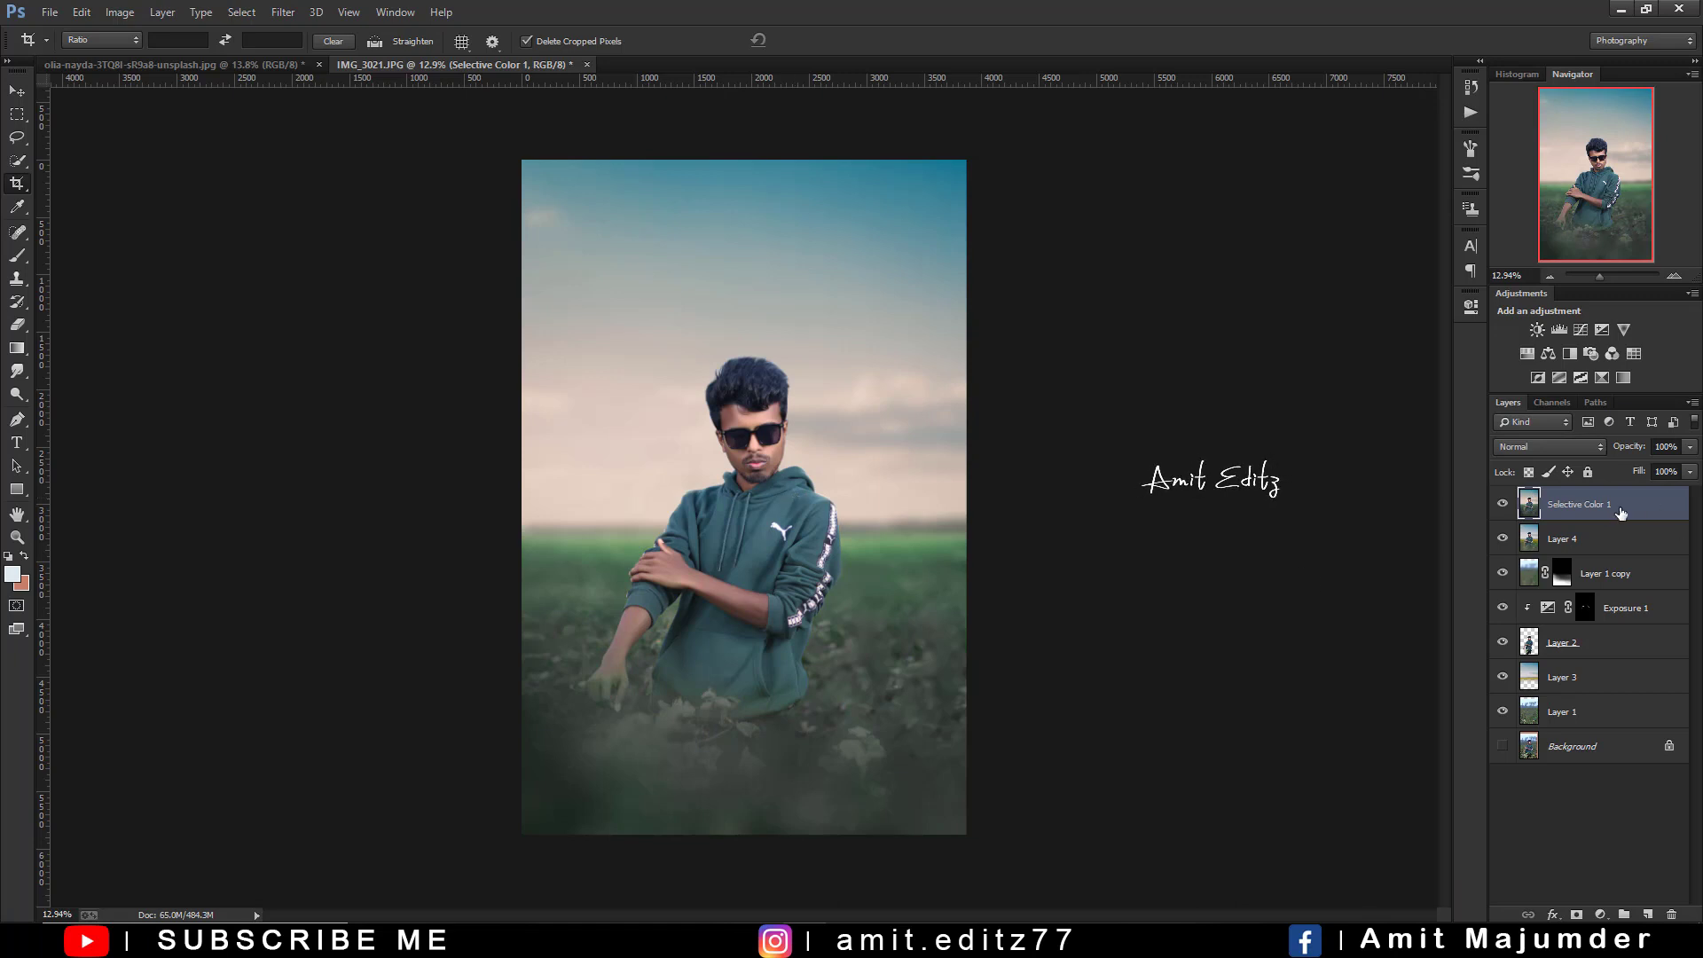
# Duplicate Selective Color 1 and add a Color Balance layer with slightly reduced red in the highlights
pyautogui.moveTo(1612, 505); pyautogui.dragTo(1648, 915)
pyautogui.click(1601, 915)
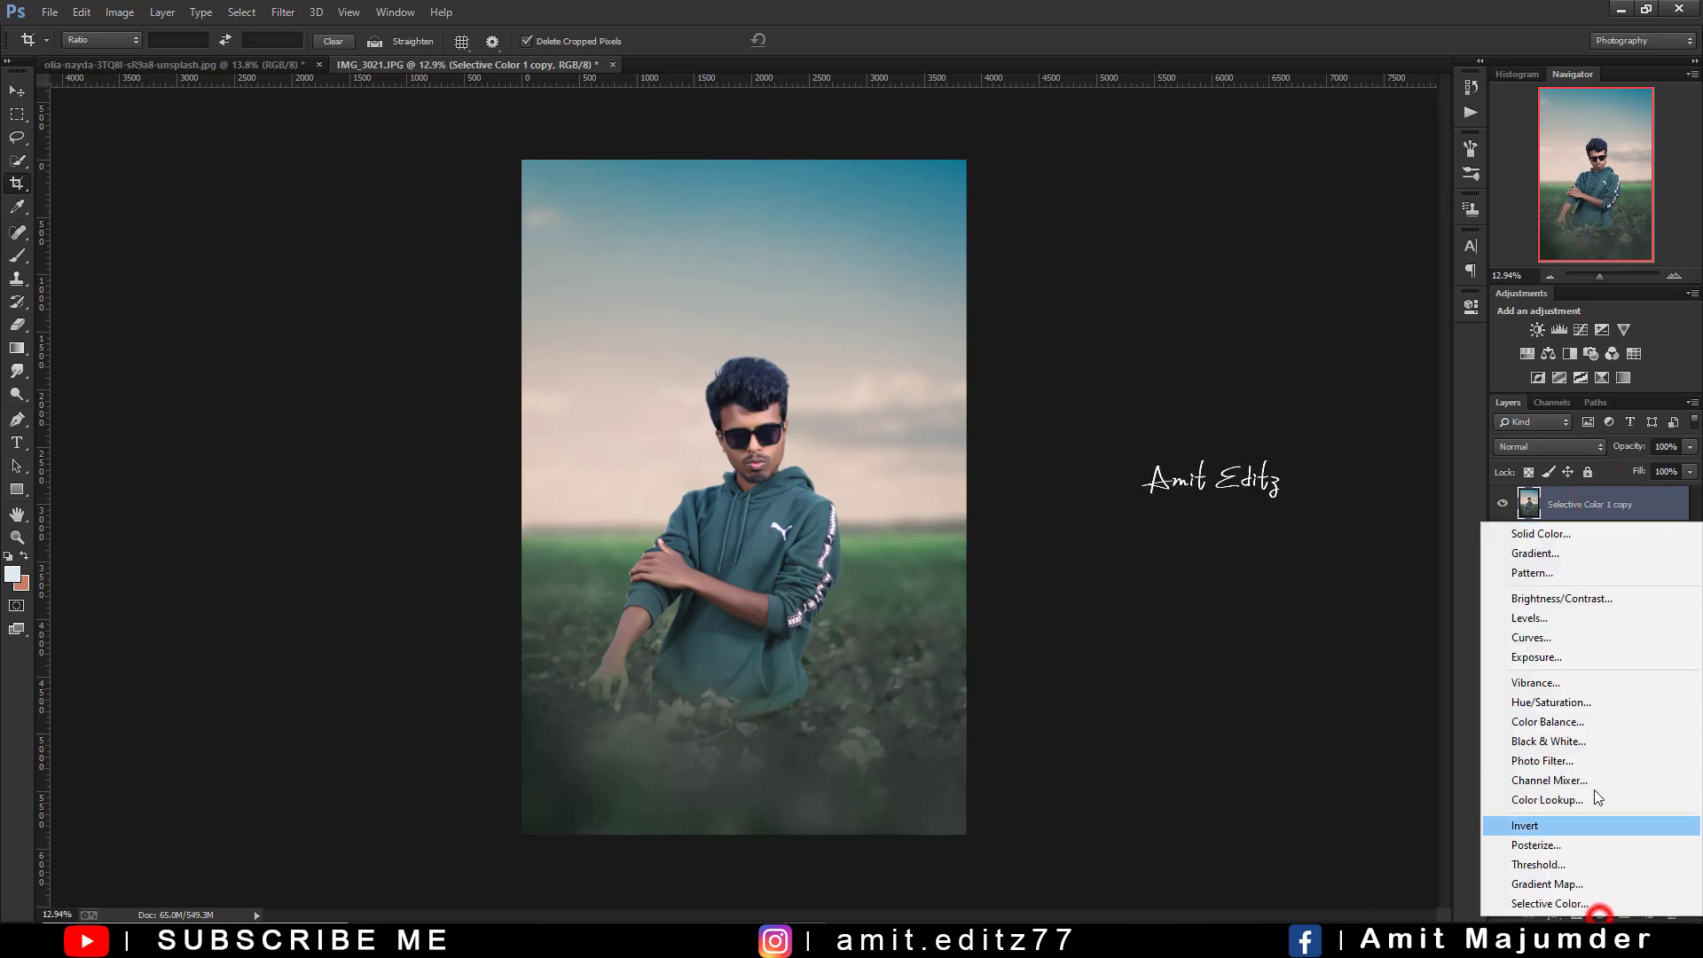
pyautogui.click(1578, 722)
pyautogui.click(1350, 349)
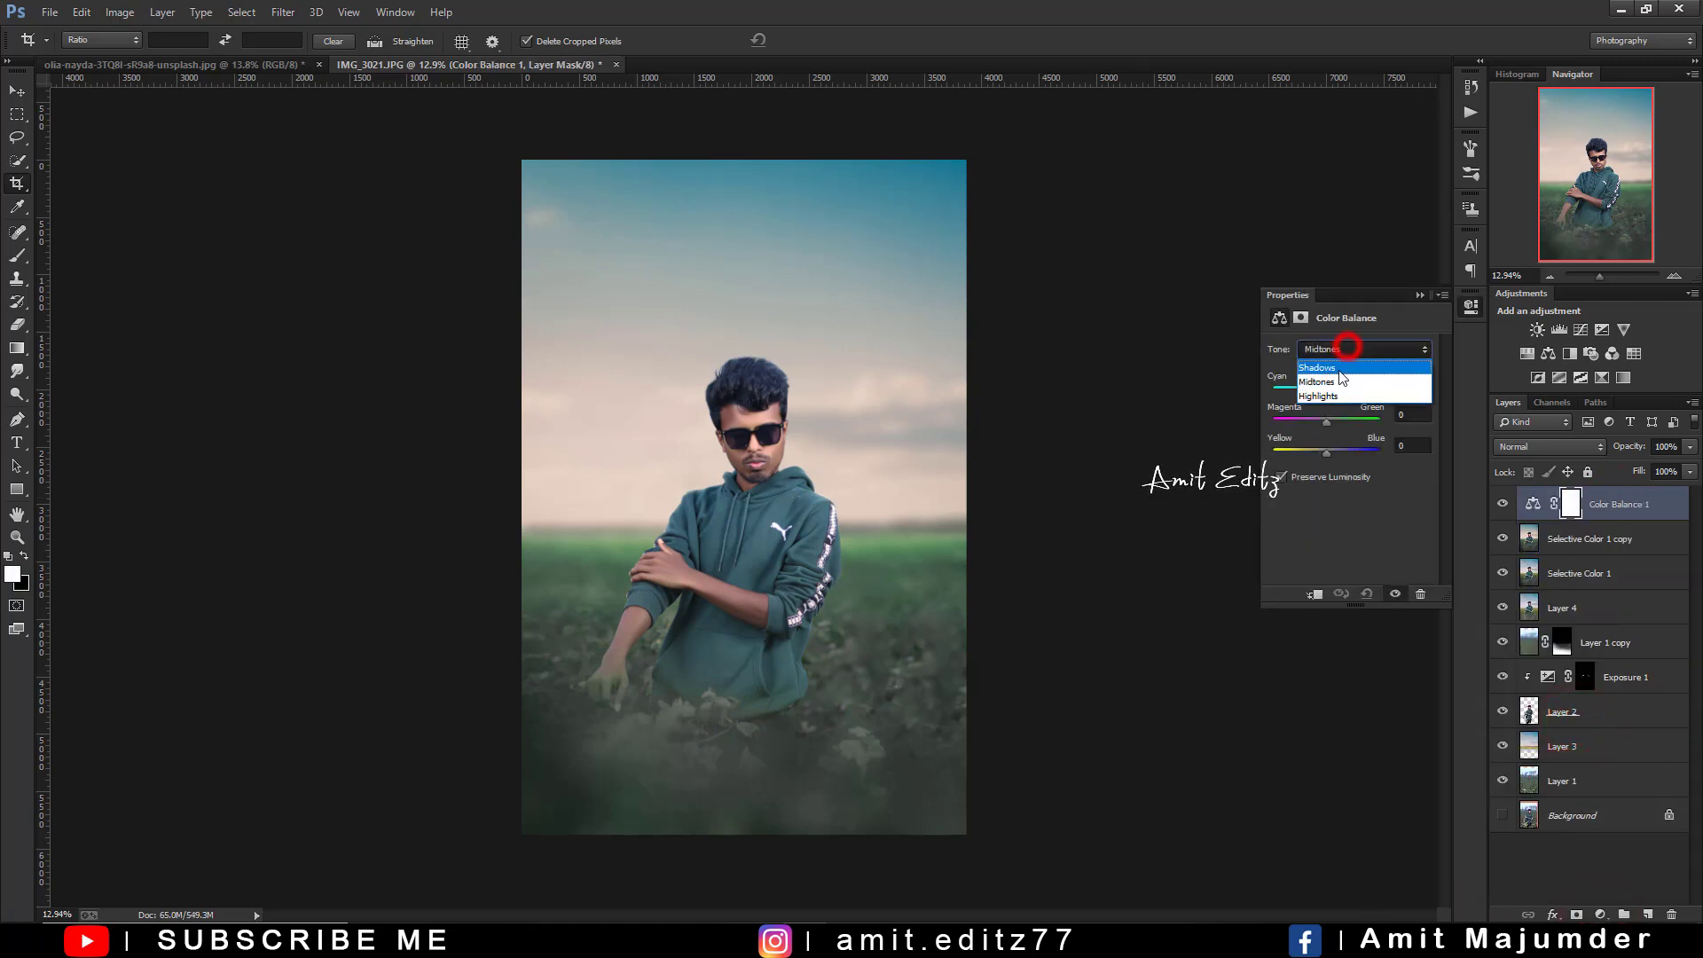
pyautogui.click(1334, 397)
pyautogui.moveTo(1326, 454); pyautogui.dragTo(1335, 391)
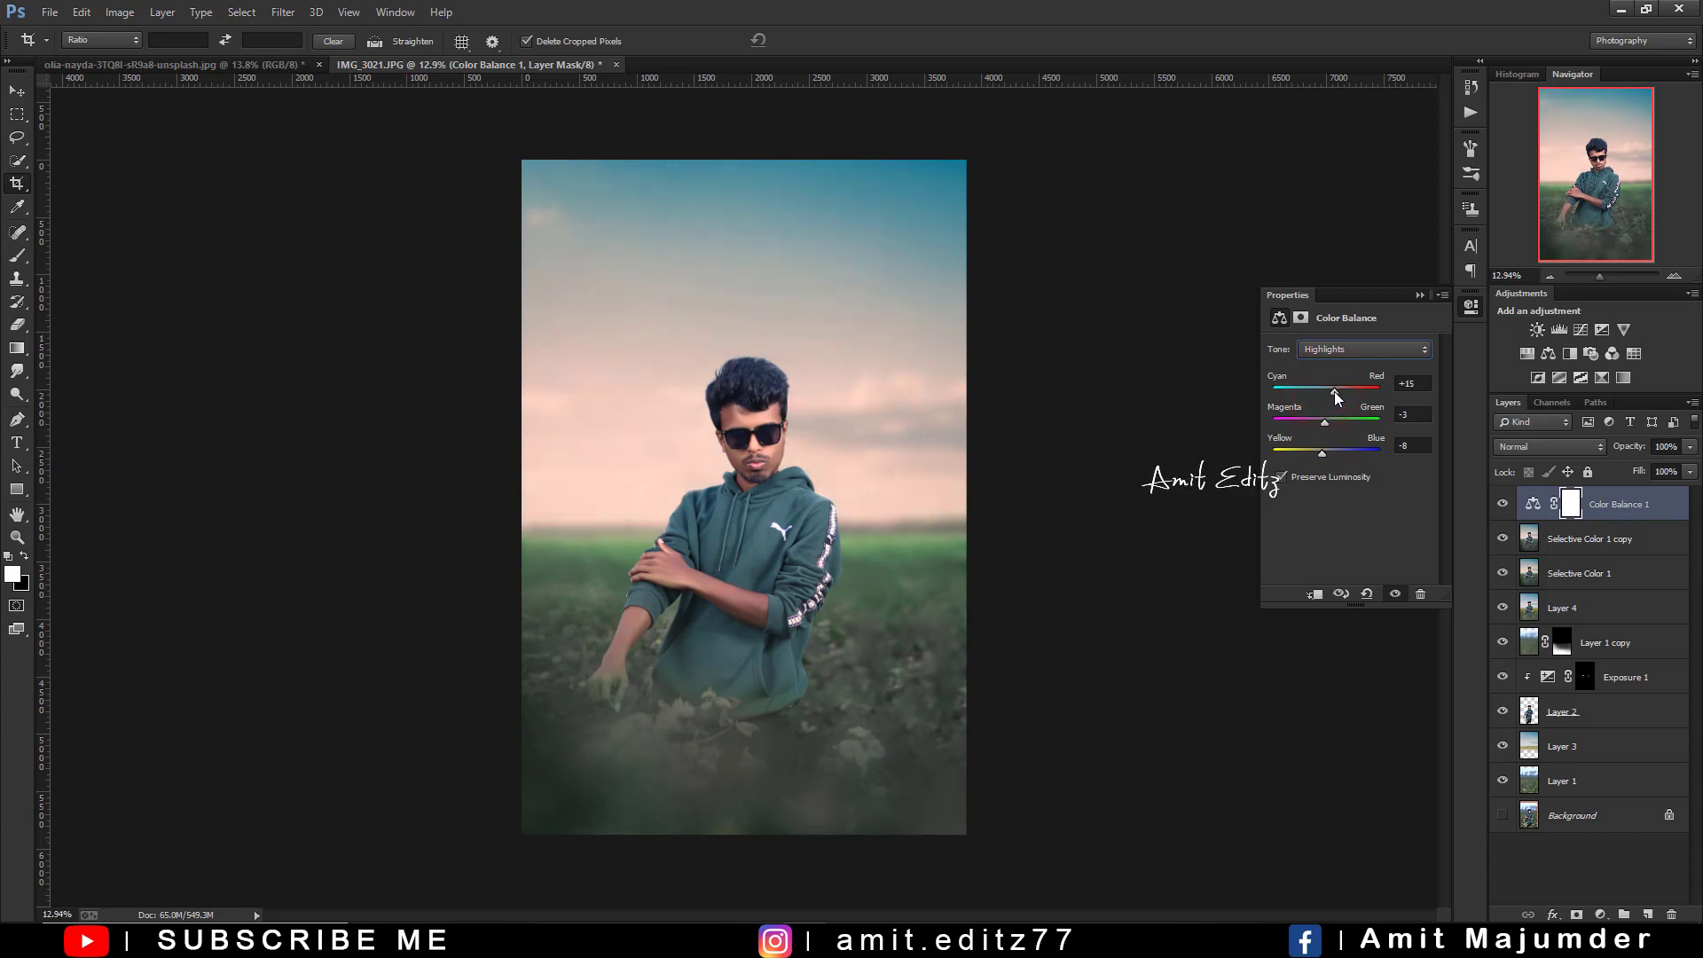
pyautogui.moveTo(1334, 391); pyautogui.dragTo(1327, 393)
# Nudge shadows toward yellow and green and set midtones Cyan/Red −2, Magenta/Green −8
pyautogui.click(1327, 350)
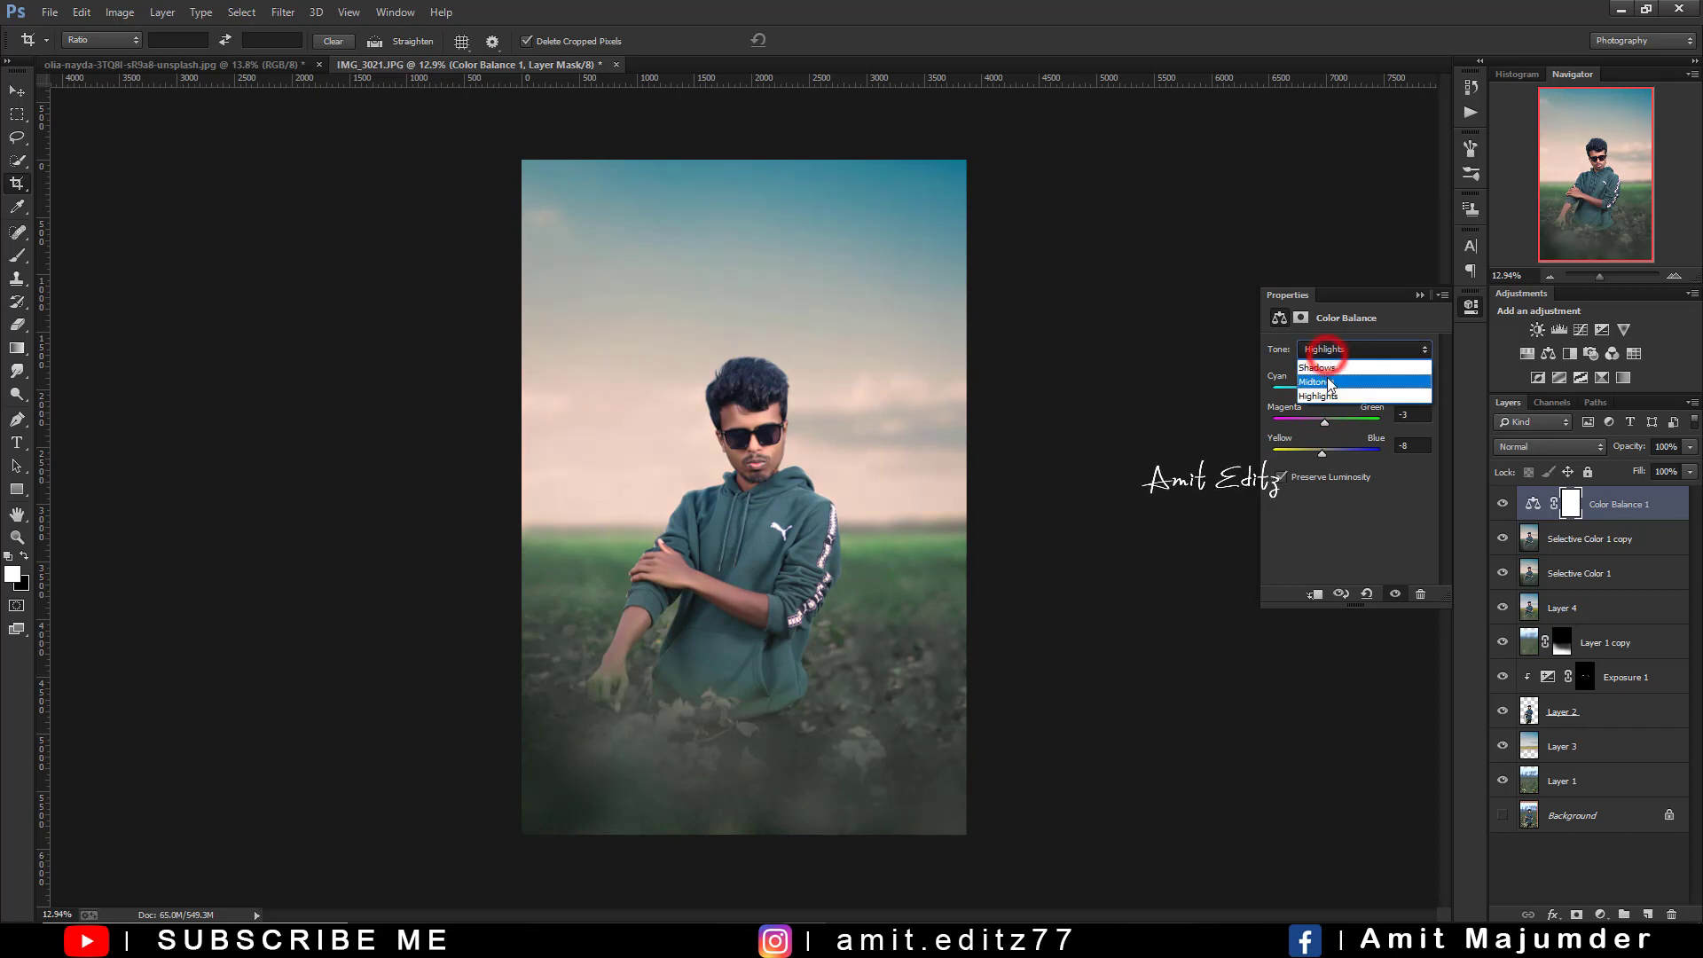
pyautogui.moveTo(1327, 450); pyautogui.dragTo(1322, 391)
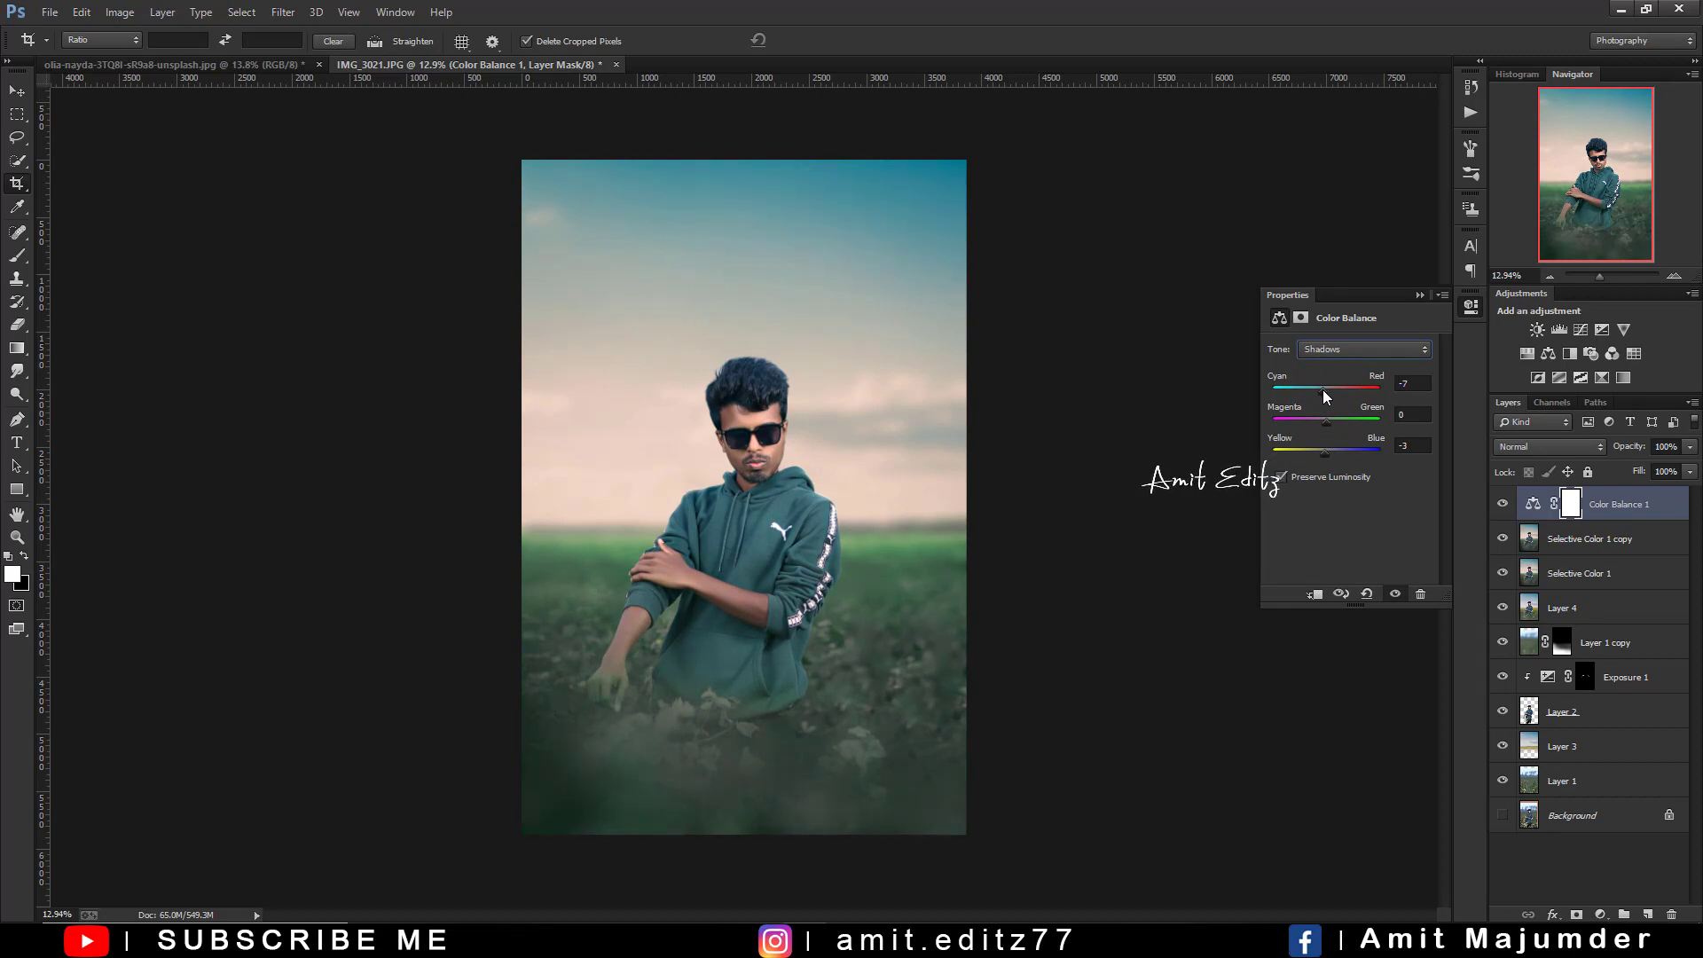
pyautogui.moveTo(1331, 420); pyautogui.dragTo(1331, 390)
pyautogui.click(1322, 349)
pyautogui.moveTo(1331, 397); pyautogui.dragTo(1321, 417)
pyautogui.click(1419, 294)
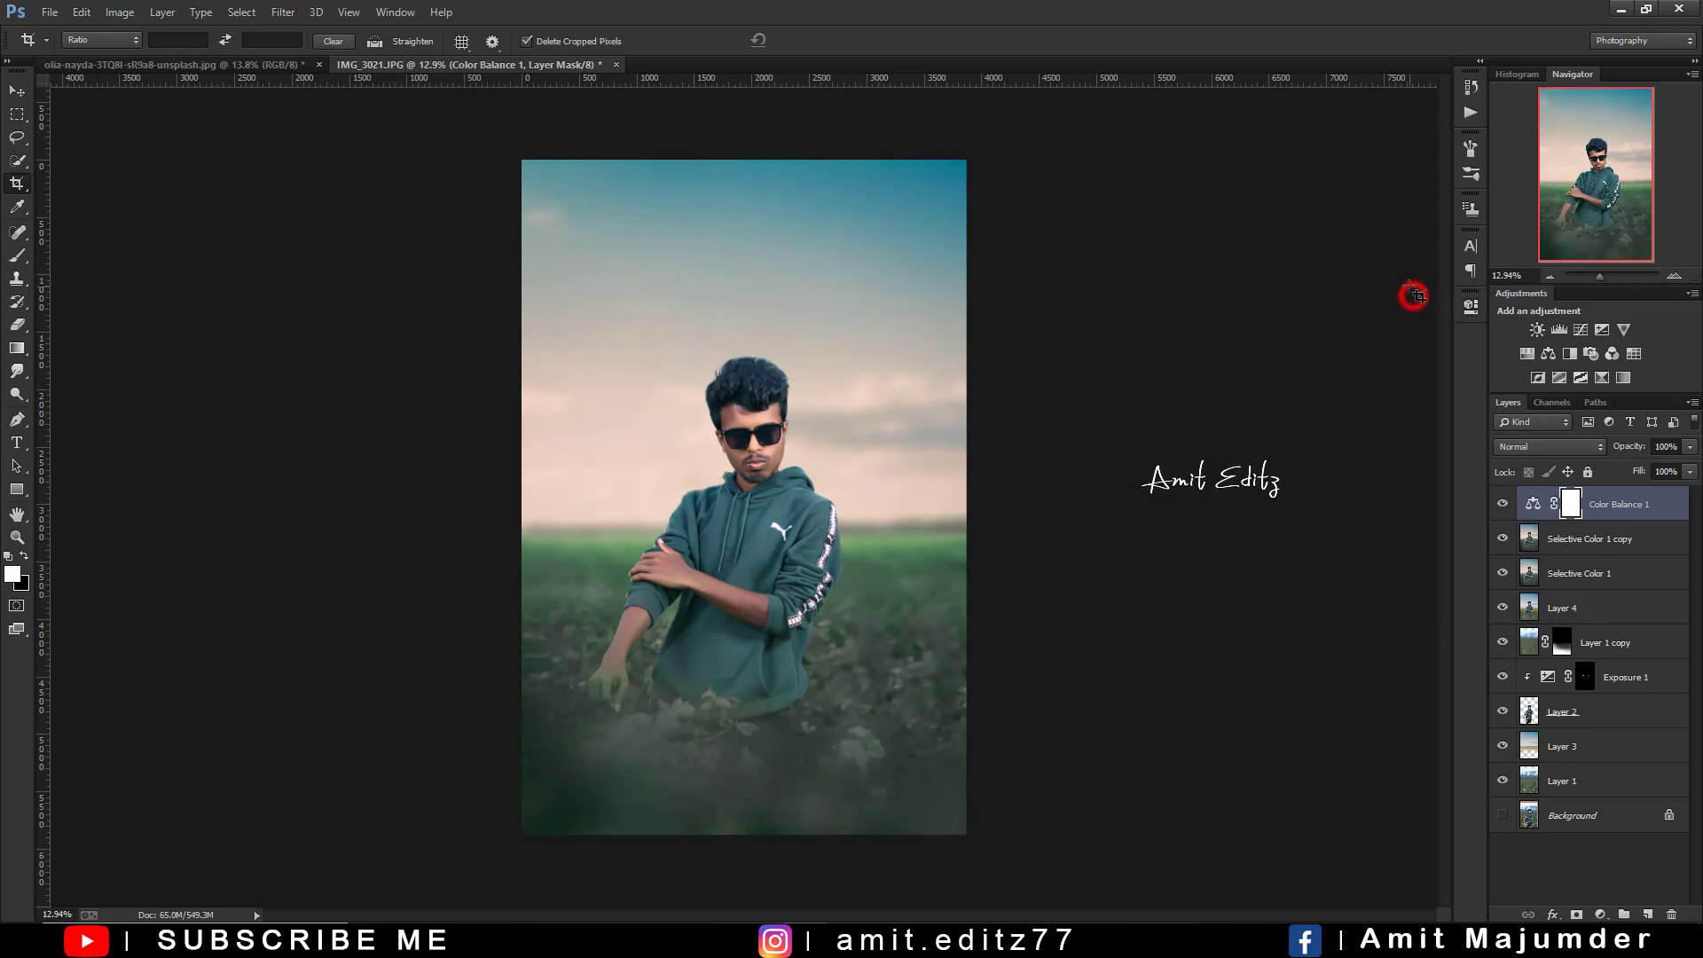
pyautogui.keyDown('shift'); pyautogui.click(1637, 545); pyautogui.keyUp('shift')
# Delete the three Selective Color and Color Balance adjustment layers
pyautogui.keyDown('shift'); pyautogui.click(1627, 575); pyautogui.keyUp('shift')
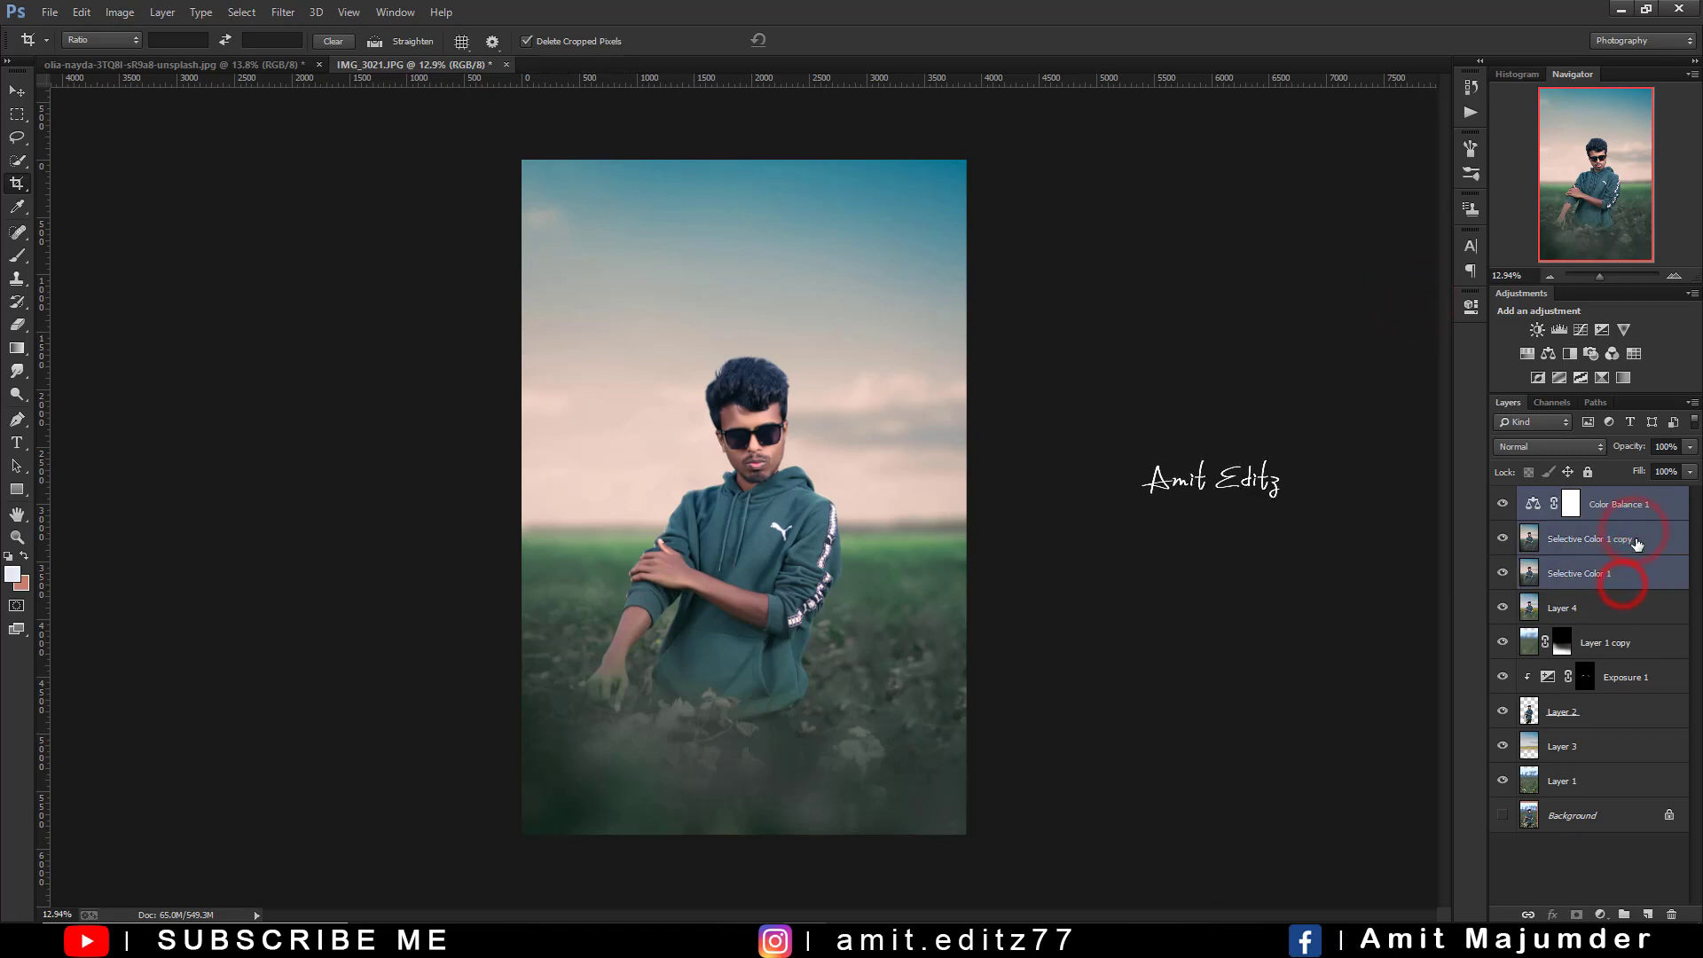
pyautogui.moveTo(1627, 575); pyautogui.dragTo(1673, 914)
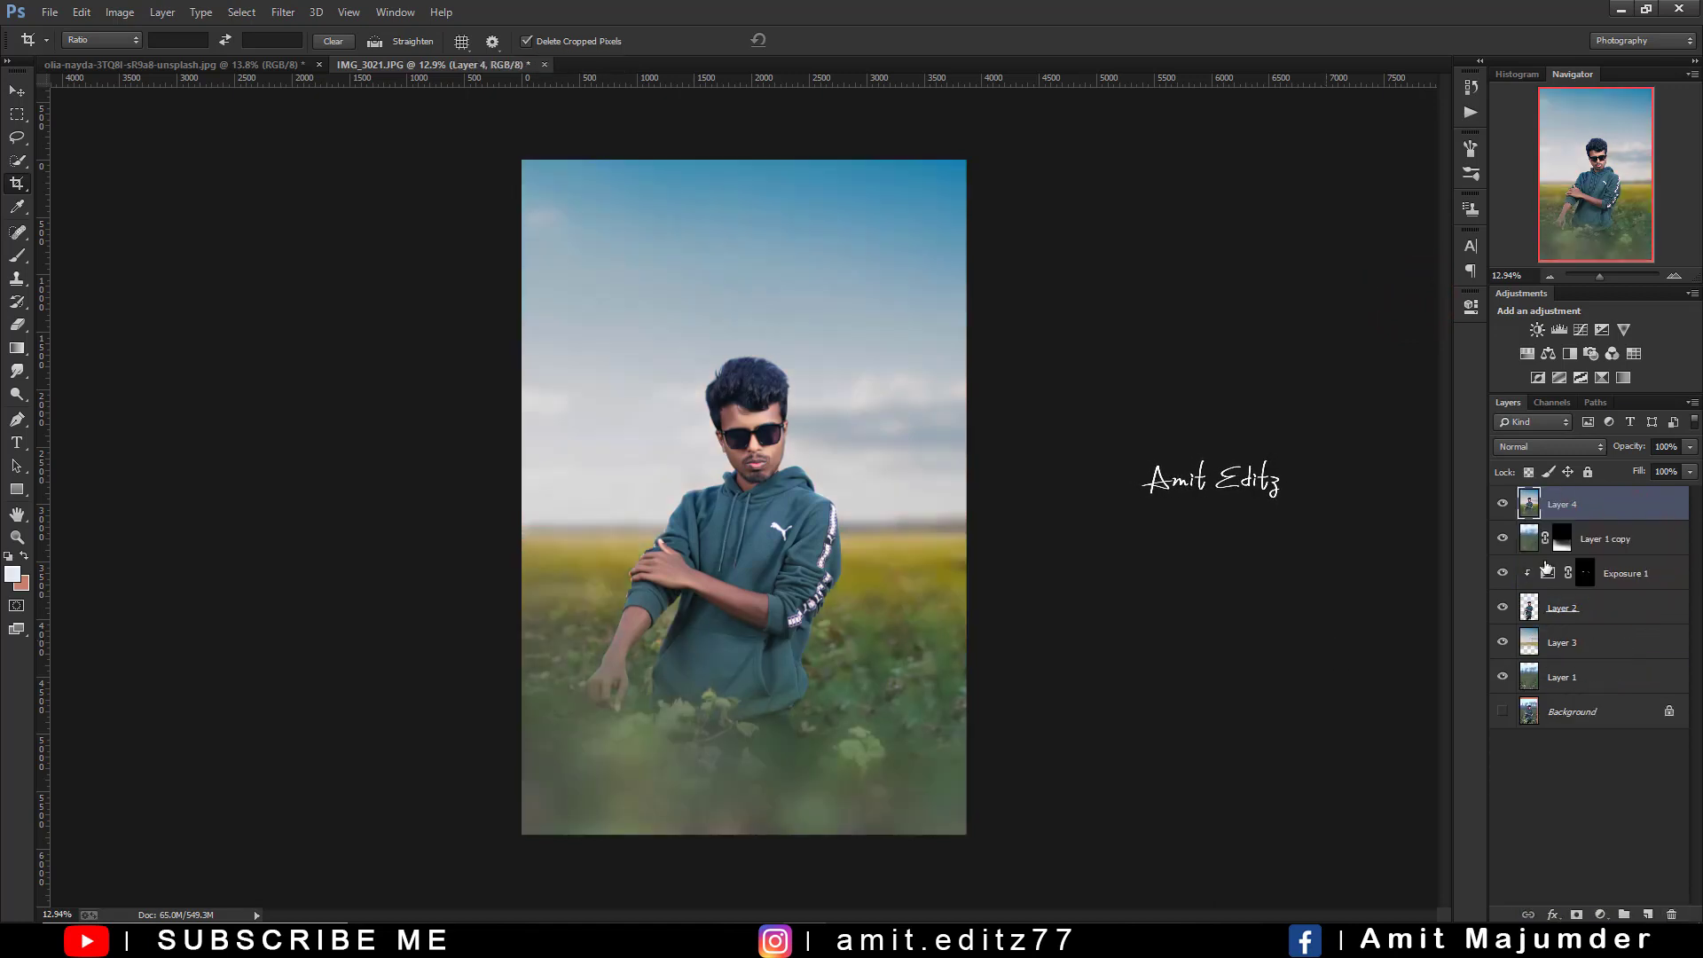
pyautogui.click(1601, 915)
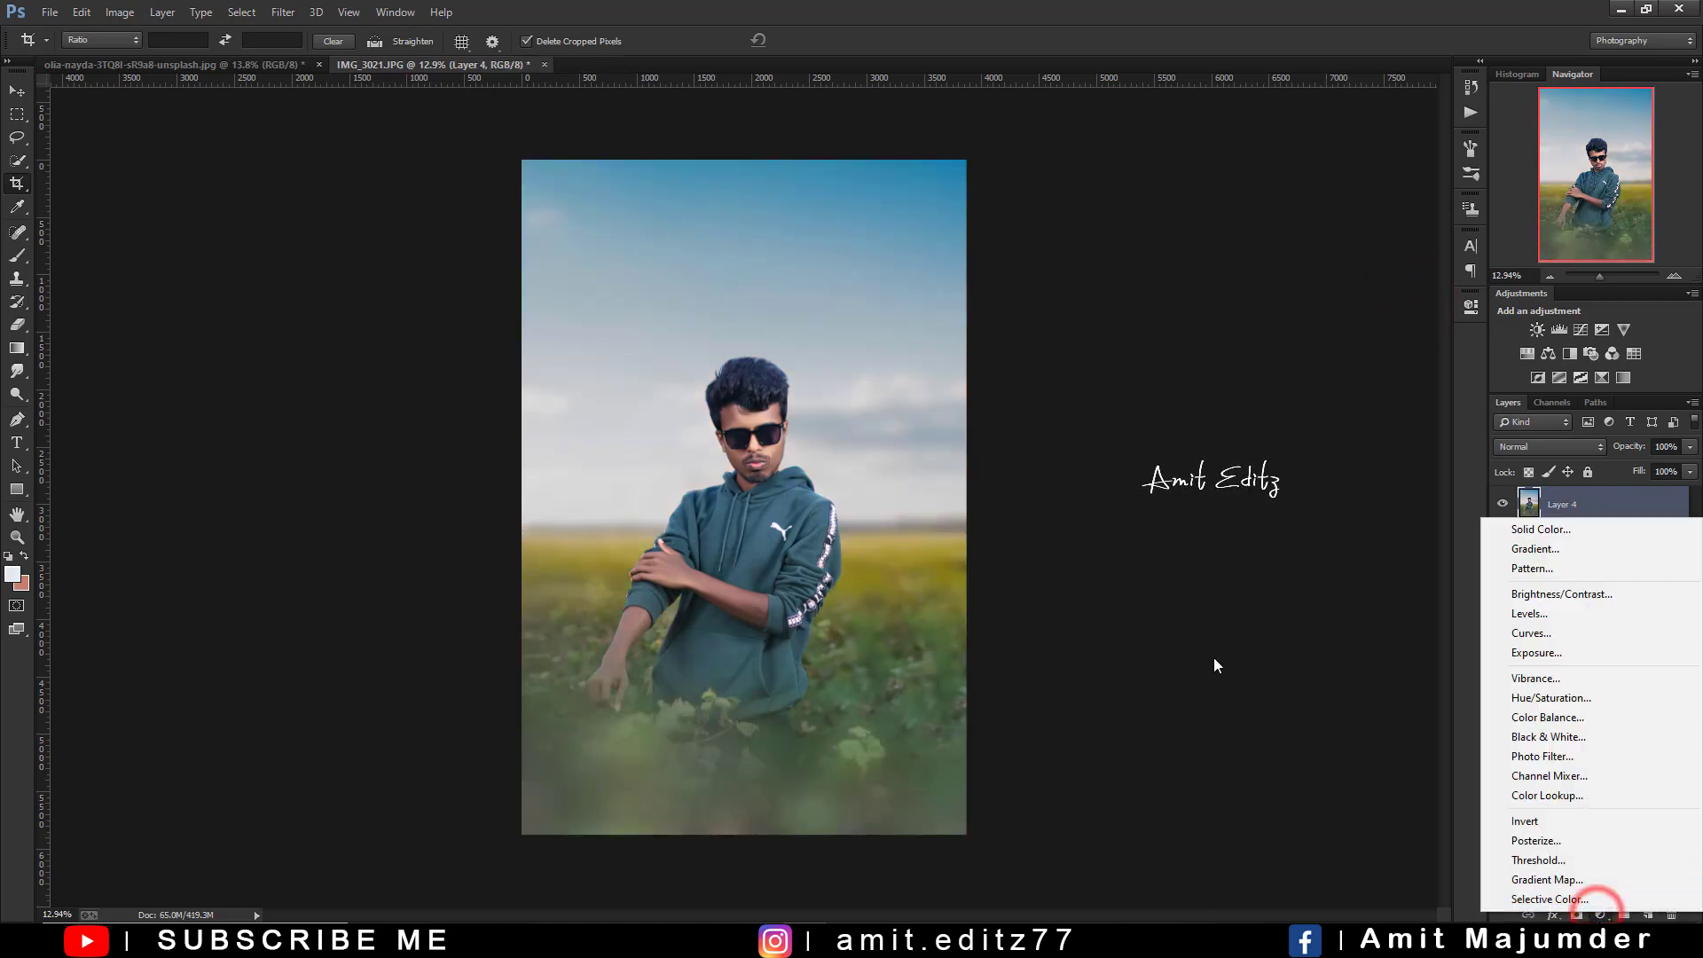
pyautogui.click(1202, 612)
# In Camera Raw on Layer 4, shift the Greens and Yellows hues and desaturate the yellow field
pyautogui.click(288, 12)
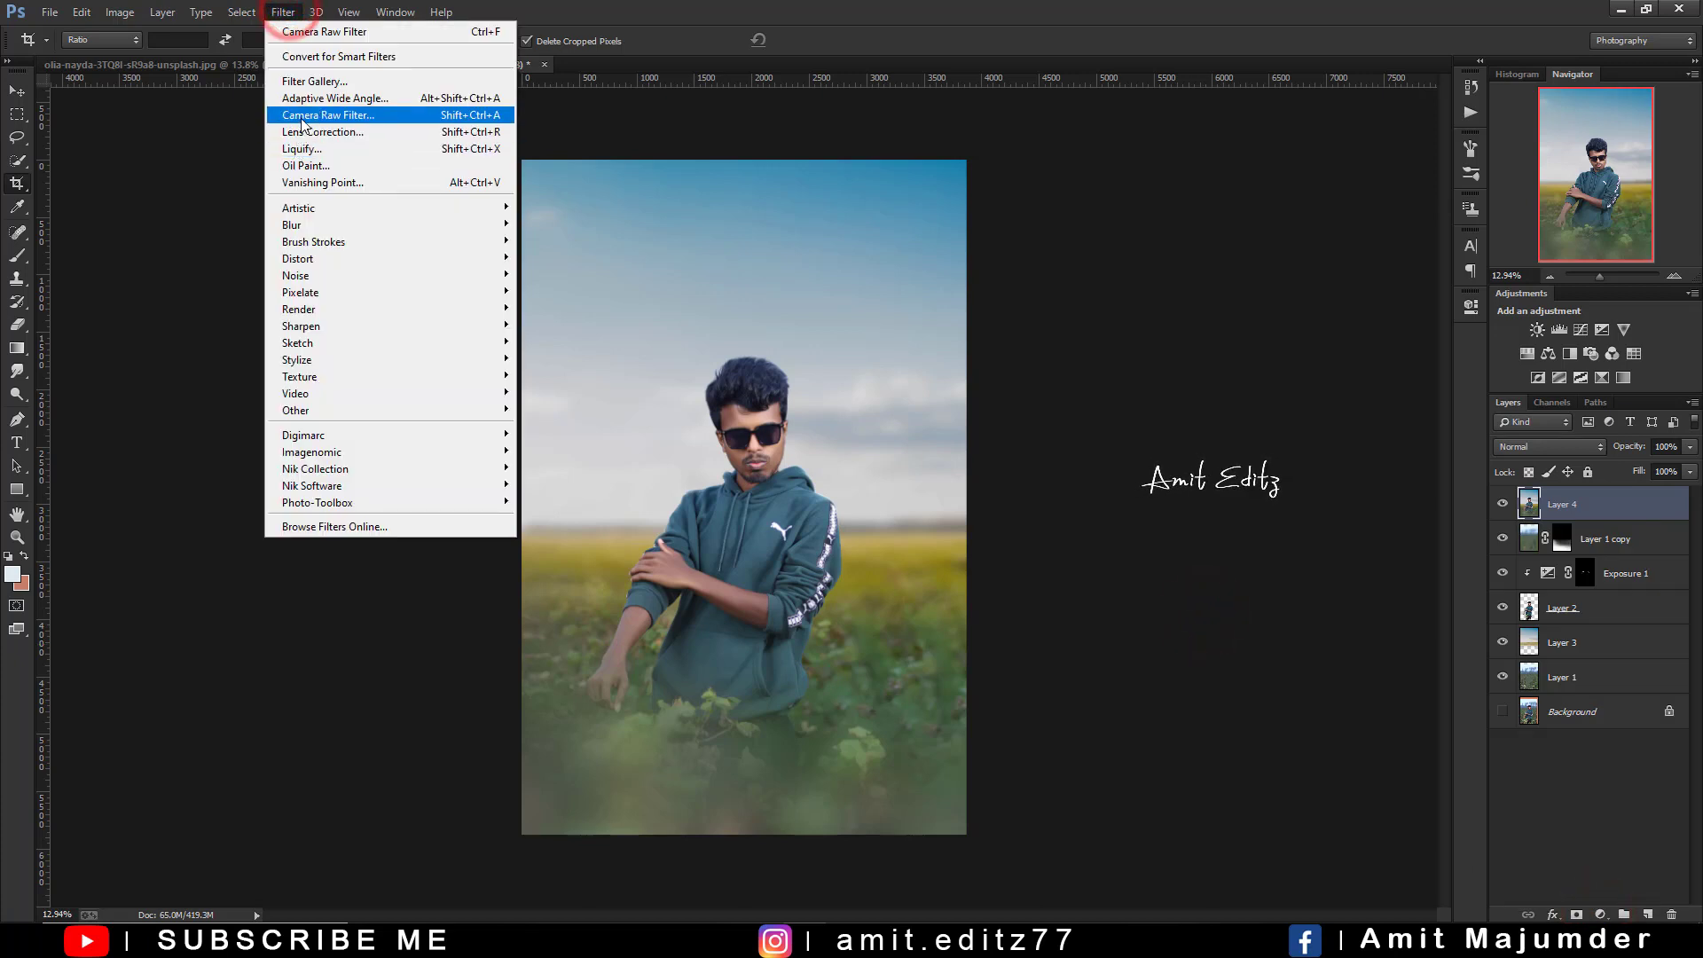
pyautogui.click(296, 113)
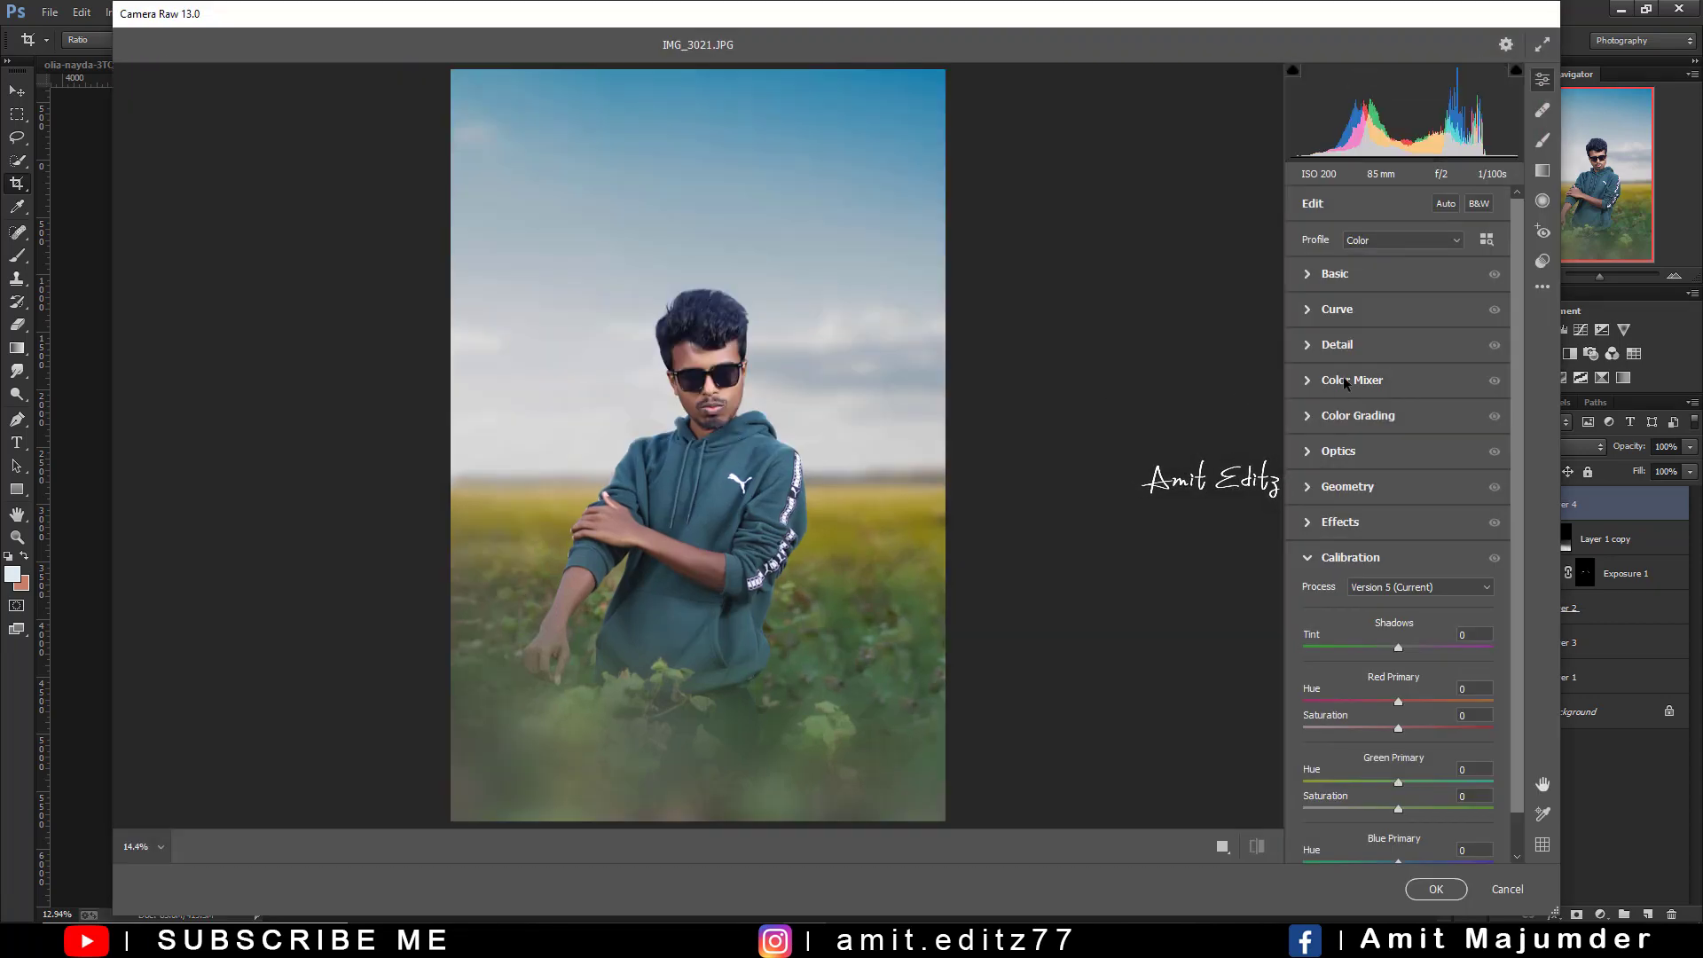
pyautogui.click(1344, 380)
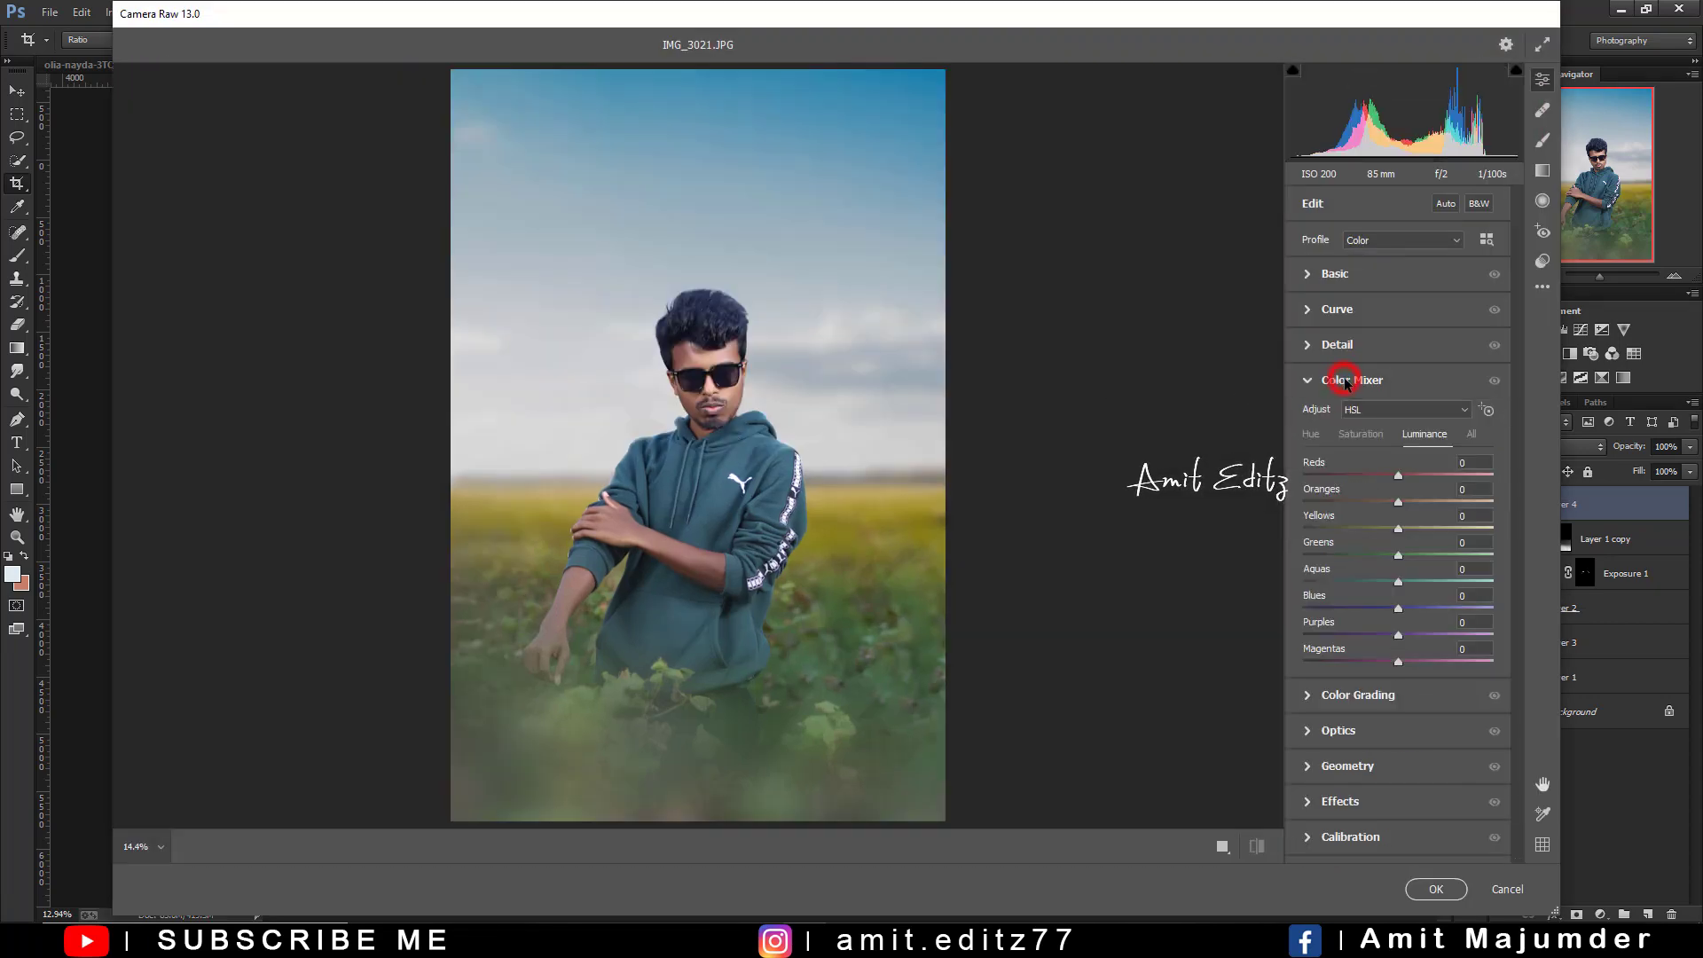
pyautogui.click(1311, 435)
pyautogui.moveTo(1393, 554); pyautogui.dragTo(1294, 555)
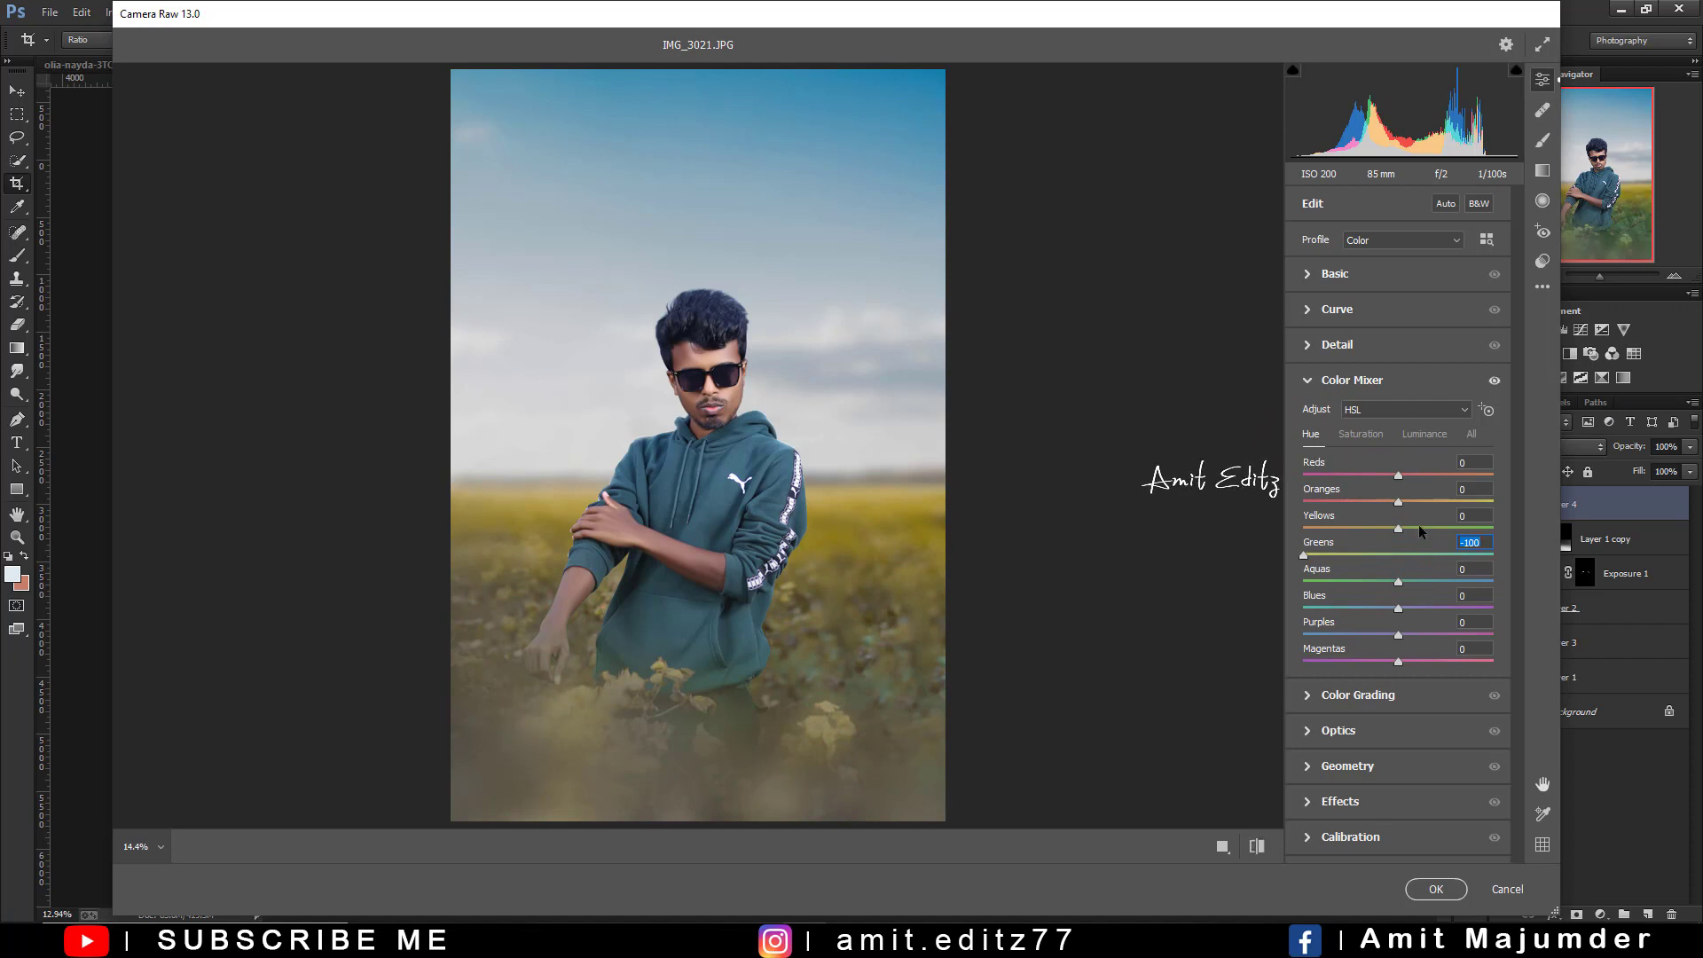
pyautogui.moveTo(1399, 528)
pyautogui.mouseDown()
pyautogui.moveTo(1366, 527)
pyautogui.moveTo(1409, 532)
pyautogui.mouseUp()
pyautogui.click(1361, 434)
pyautogui.moveTo(1399, 529)
pyautogui.mouseDown()
pyautogui.moveTo(1348, 530)
pyautogui.moveTo(1337, 555)
pyautogui.moveTo(1359, 557)
pyautogui.mouseUp()
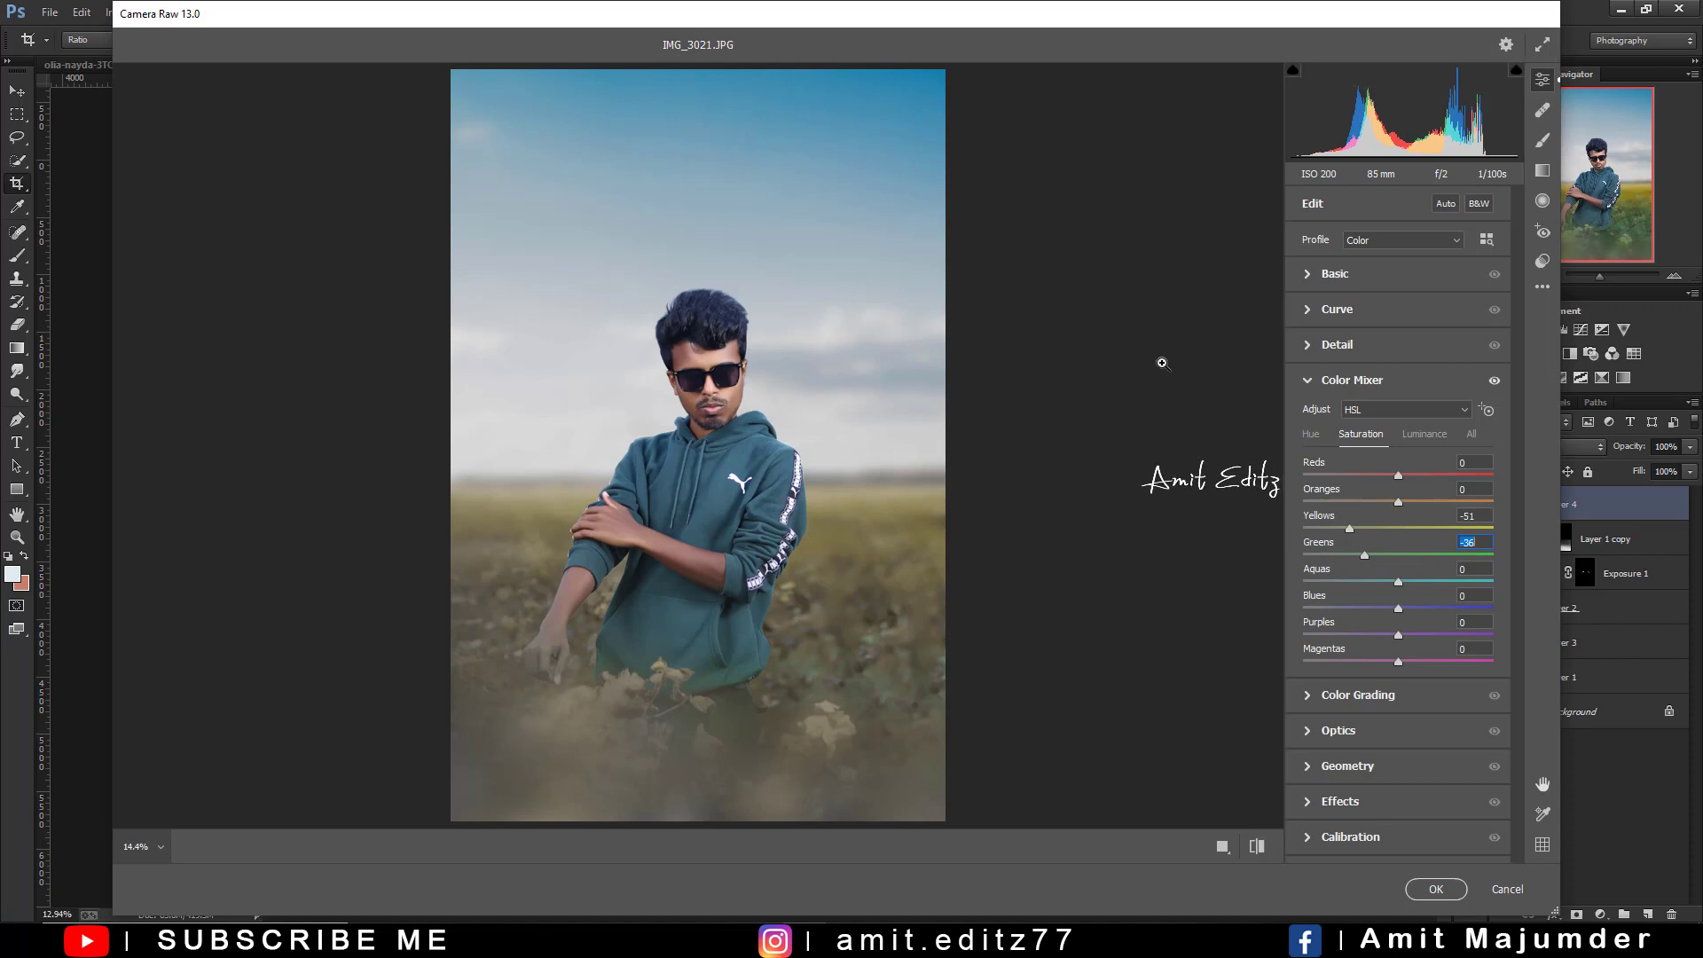
# Rework hues to Greens +28, keeping Yellows/Greens saturation −51/−36, and apply the filter
pyautogui.click(1312, 434)
pyautogui.moveTo(1323, 551); pyautogui.dragTo(1424, 561)
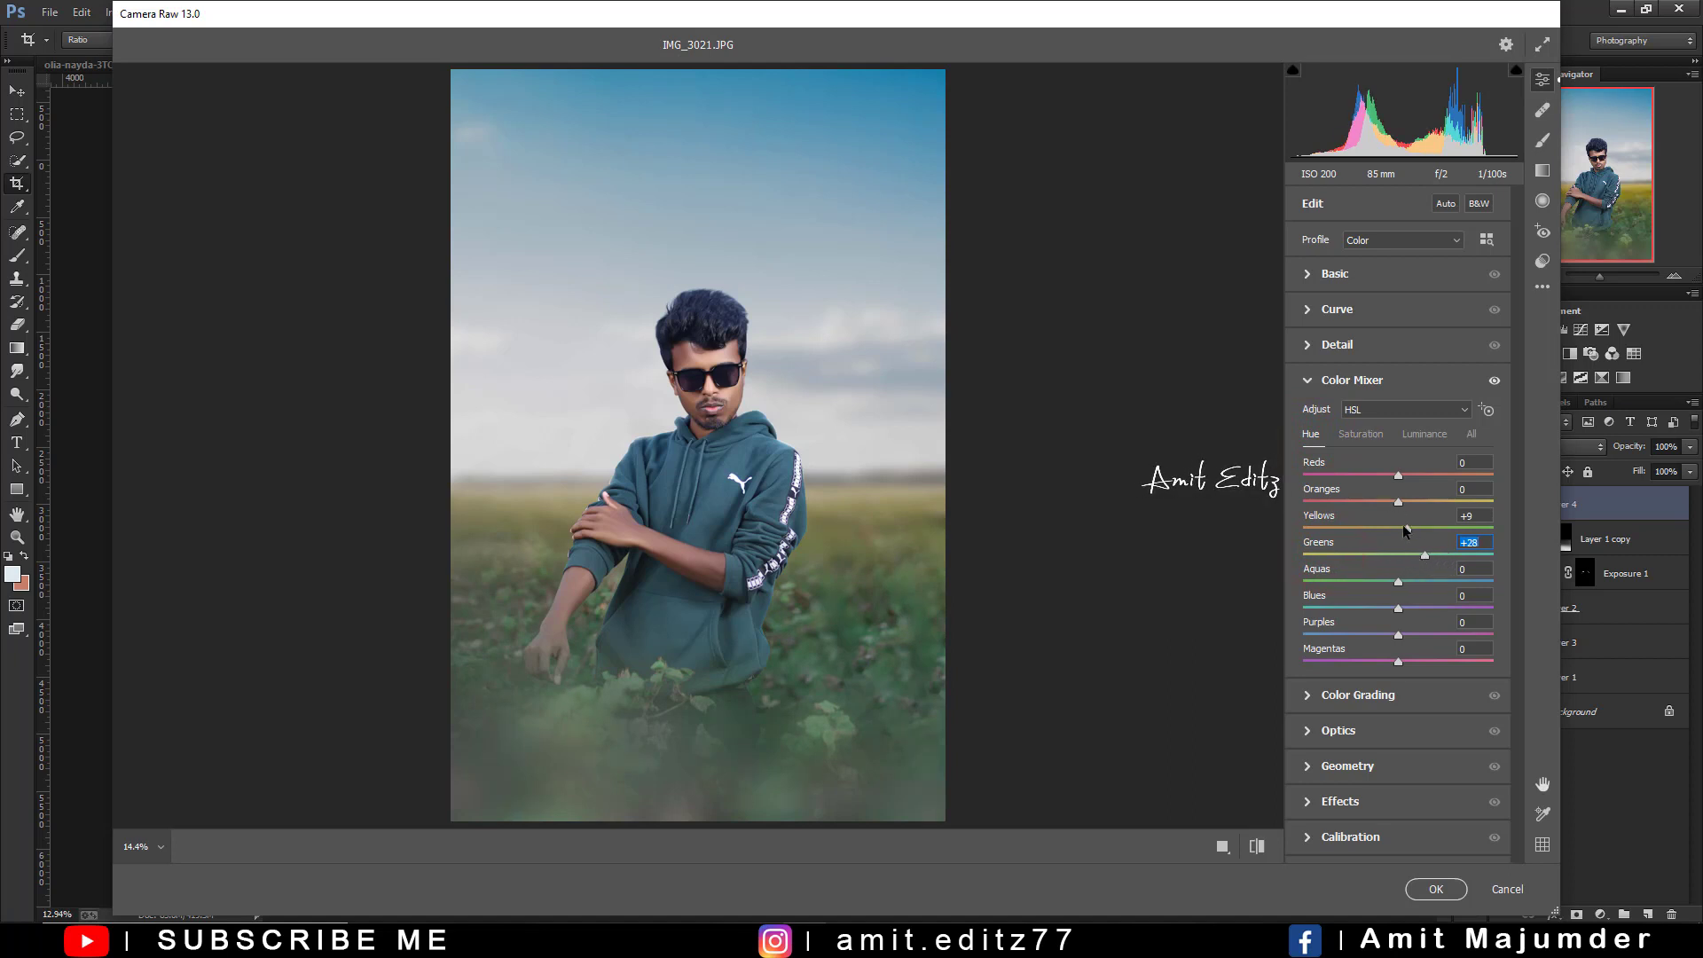
pyautogui.moveTo(1408, 528); pyautogui.dragTo(1444, 527)
pyautogui.click(1363, 433)
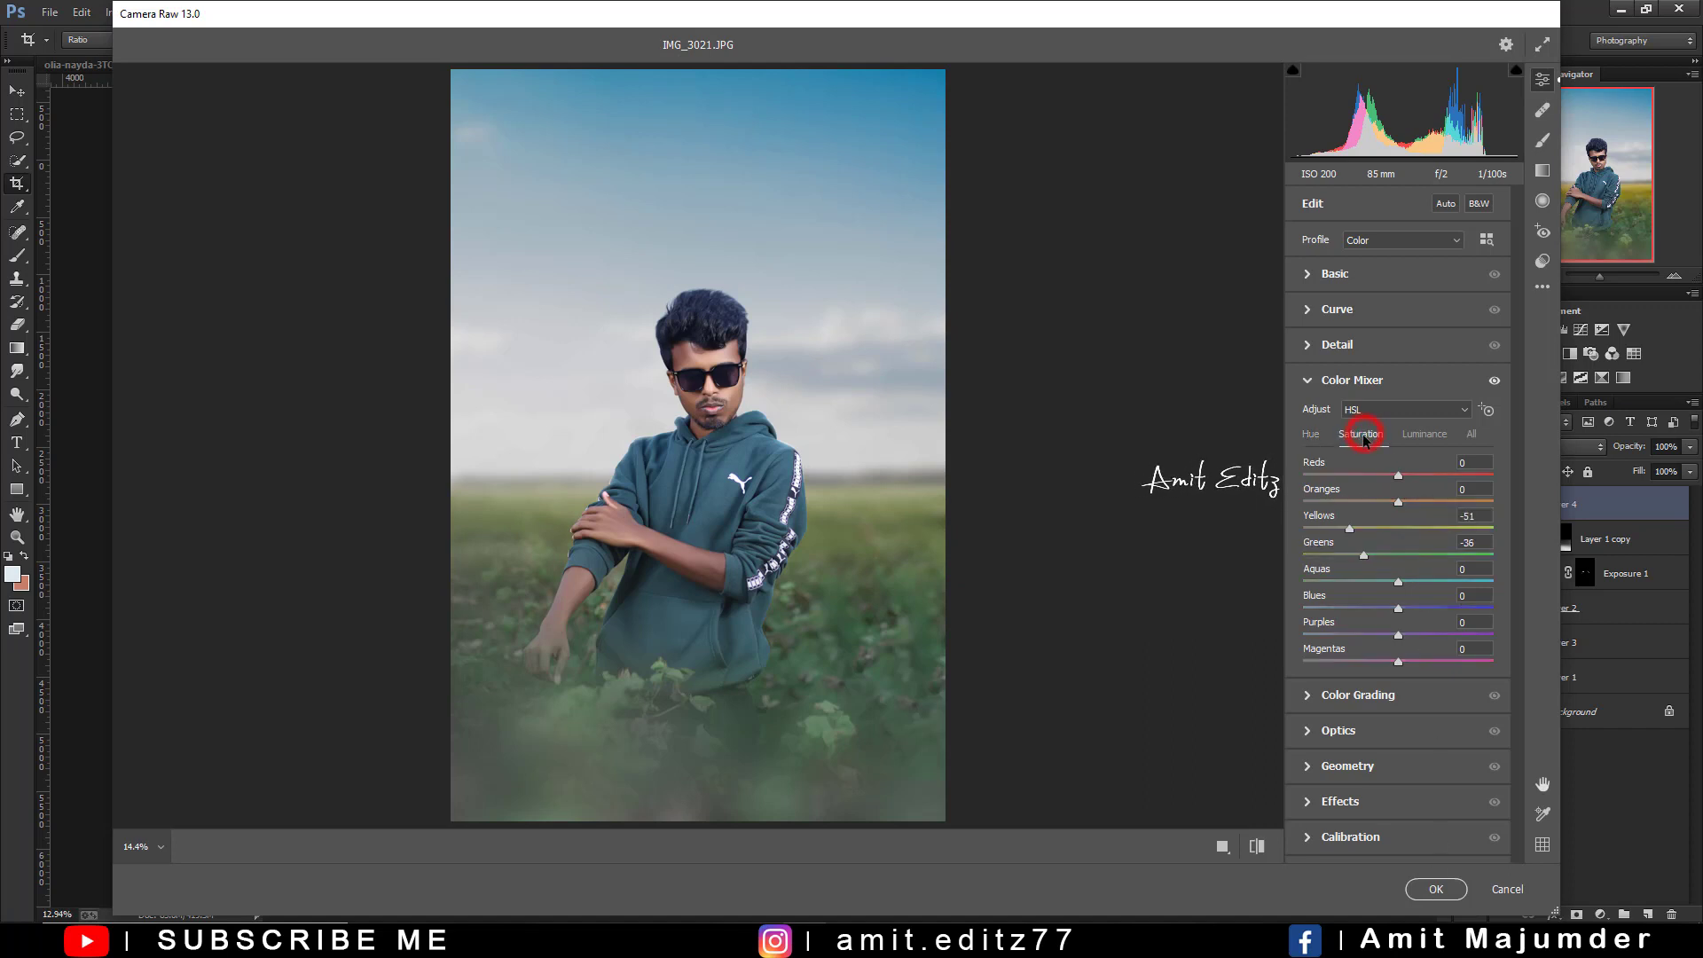
pyautogui.click(1436, 888)
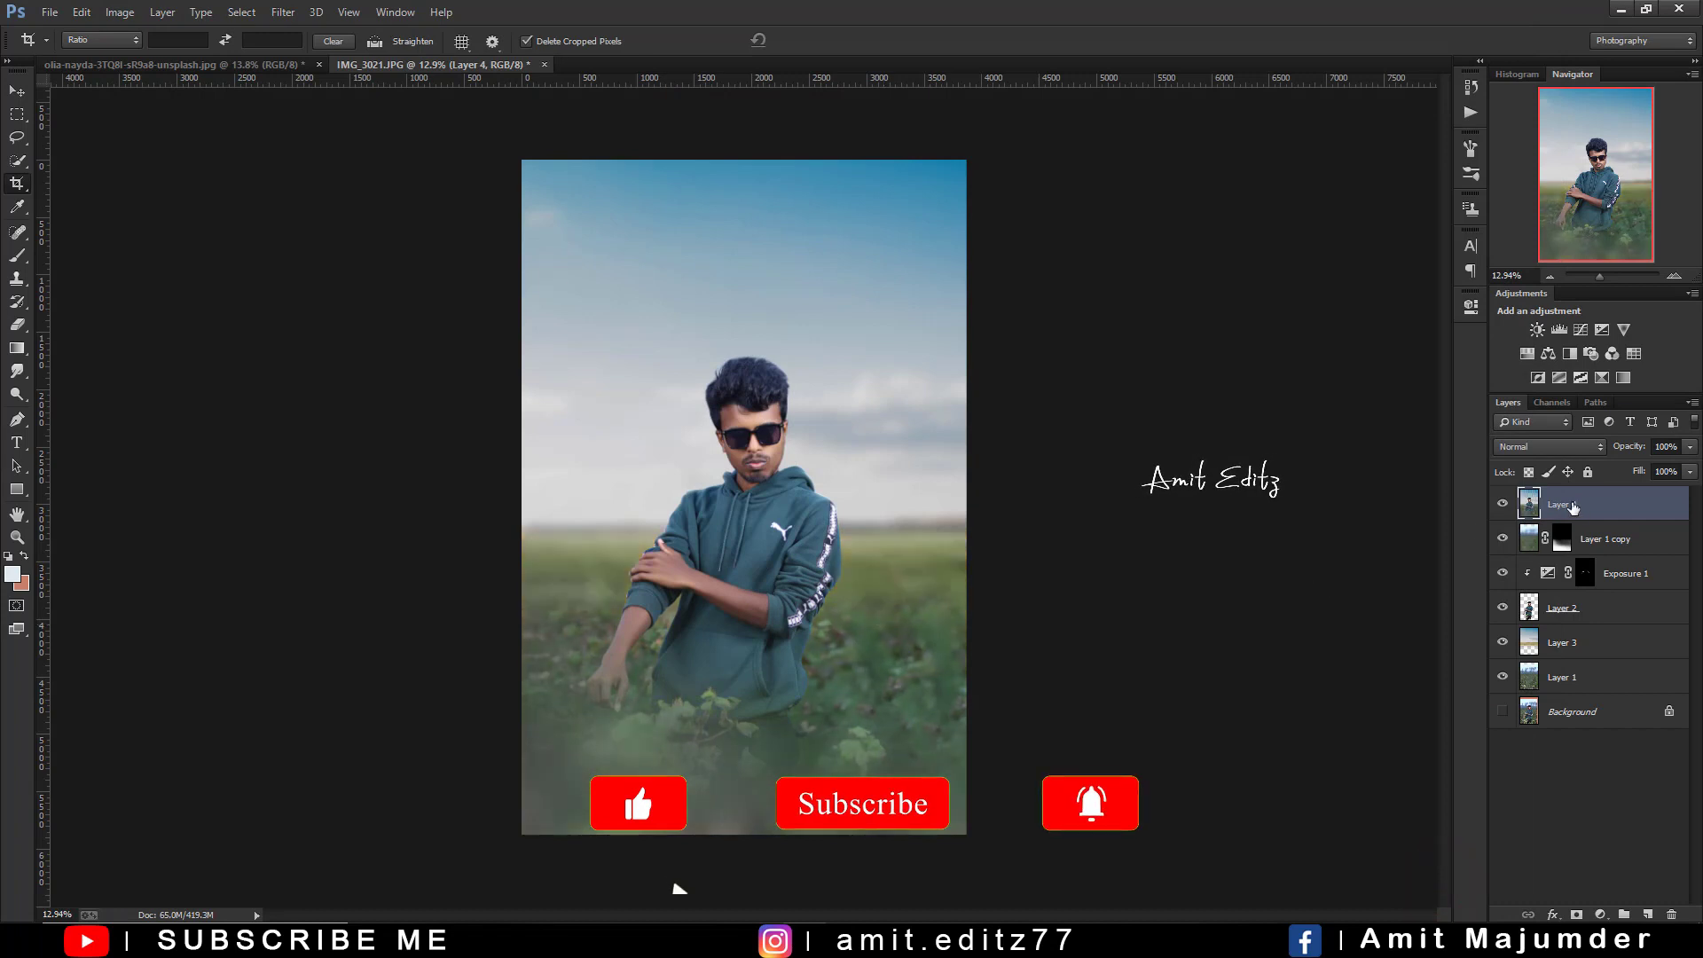
# Duplicate Layer 4 and shift the copy's Camera Raw Greens hue to +69
pyautogui.moveTo(1600, 504); pyautogui.dragTo(1626, 907)
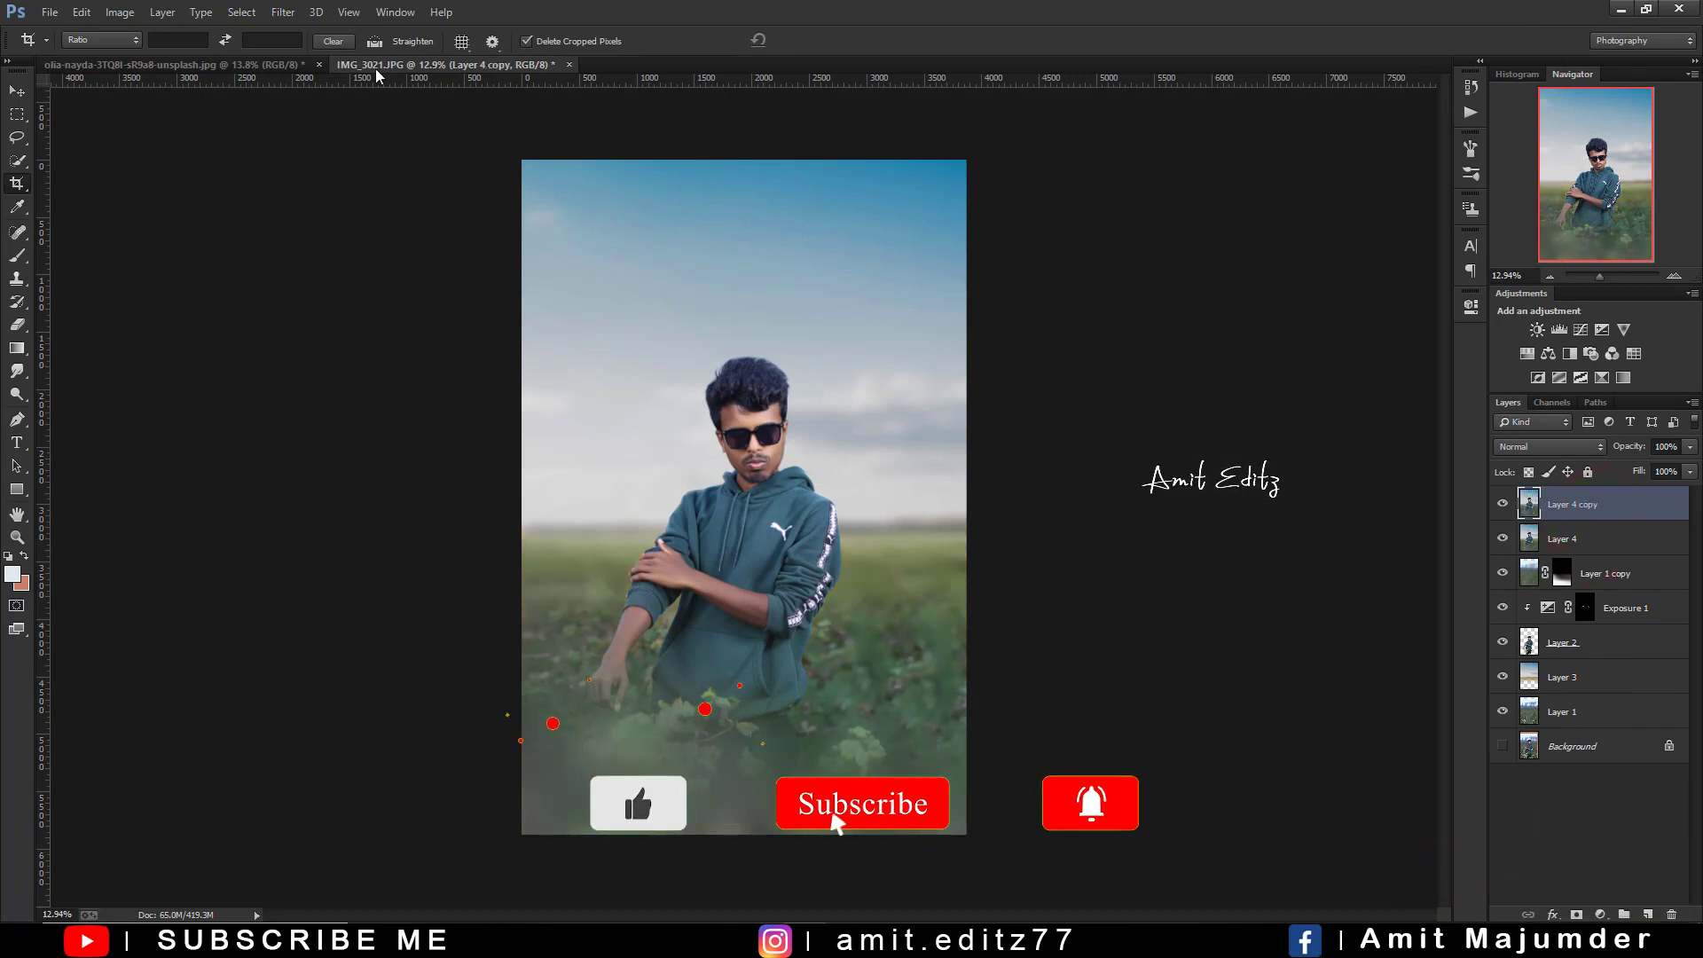
pyautogui.click(280, 12)
pyautogui.click(319, 116)
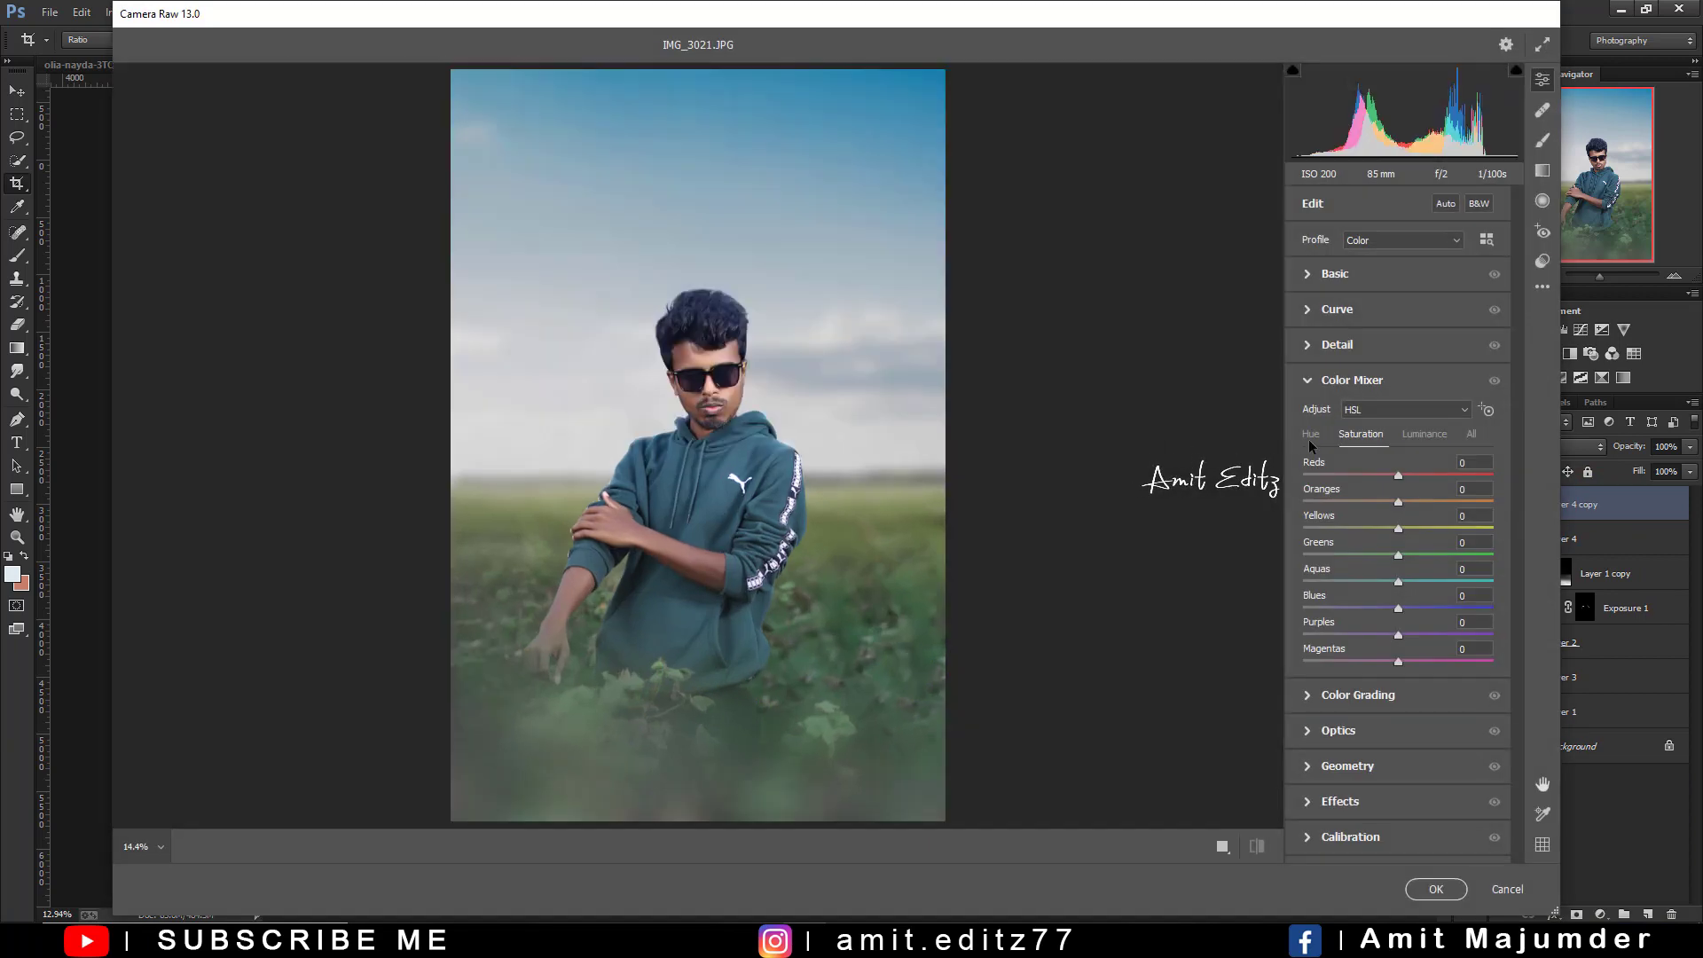
pyautogui.click(1311, 435)
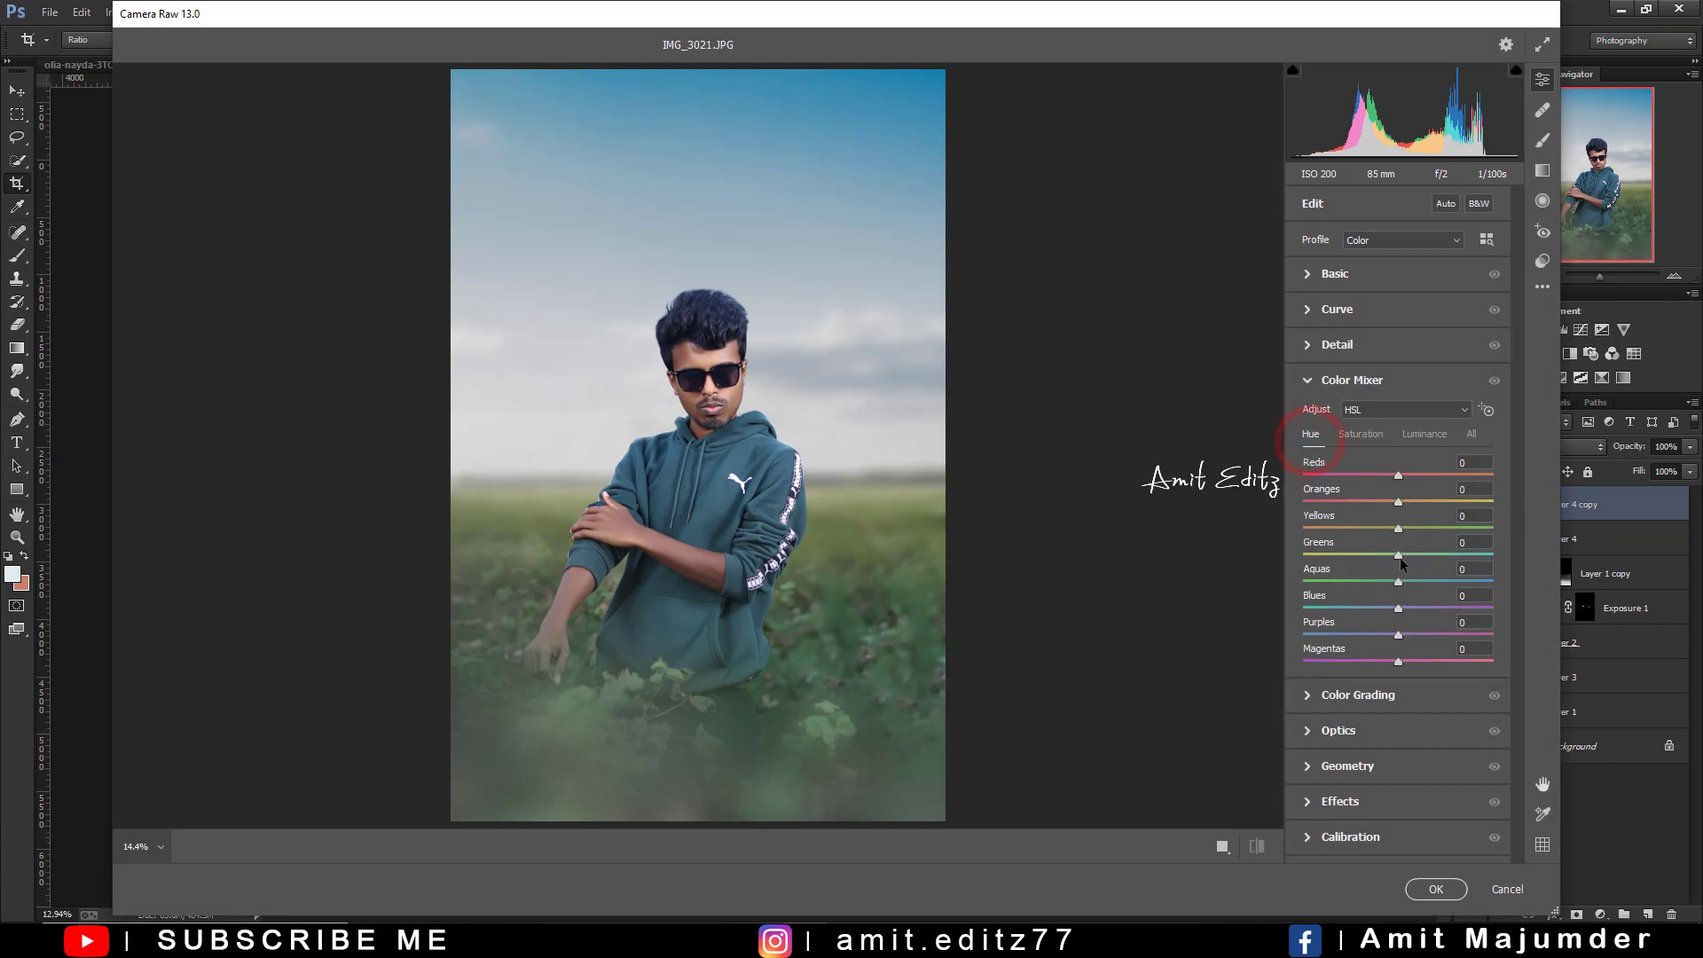
pyautogui.moveTo(1398, 554); pyautogui.dragTo(1459, 553)
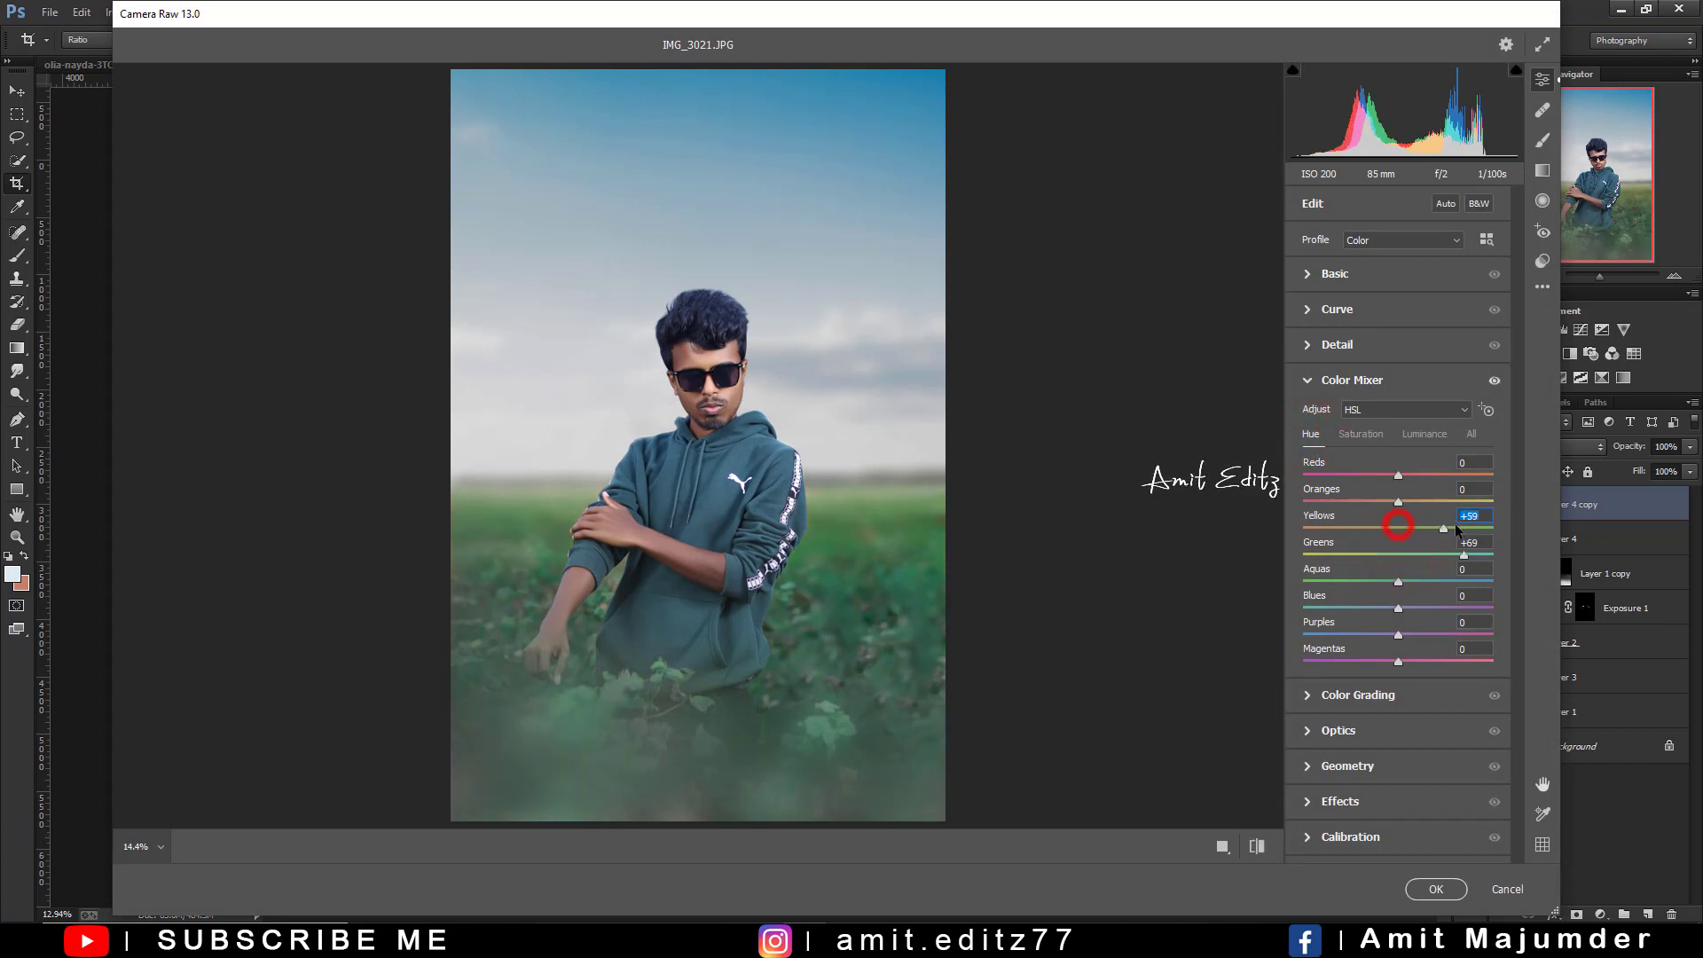
# Lower Greens saturation to −16, apply, and duplicate Layer 4 copy into Layer 4 copy 2
pyautogui.click(1360, 433)
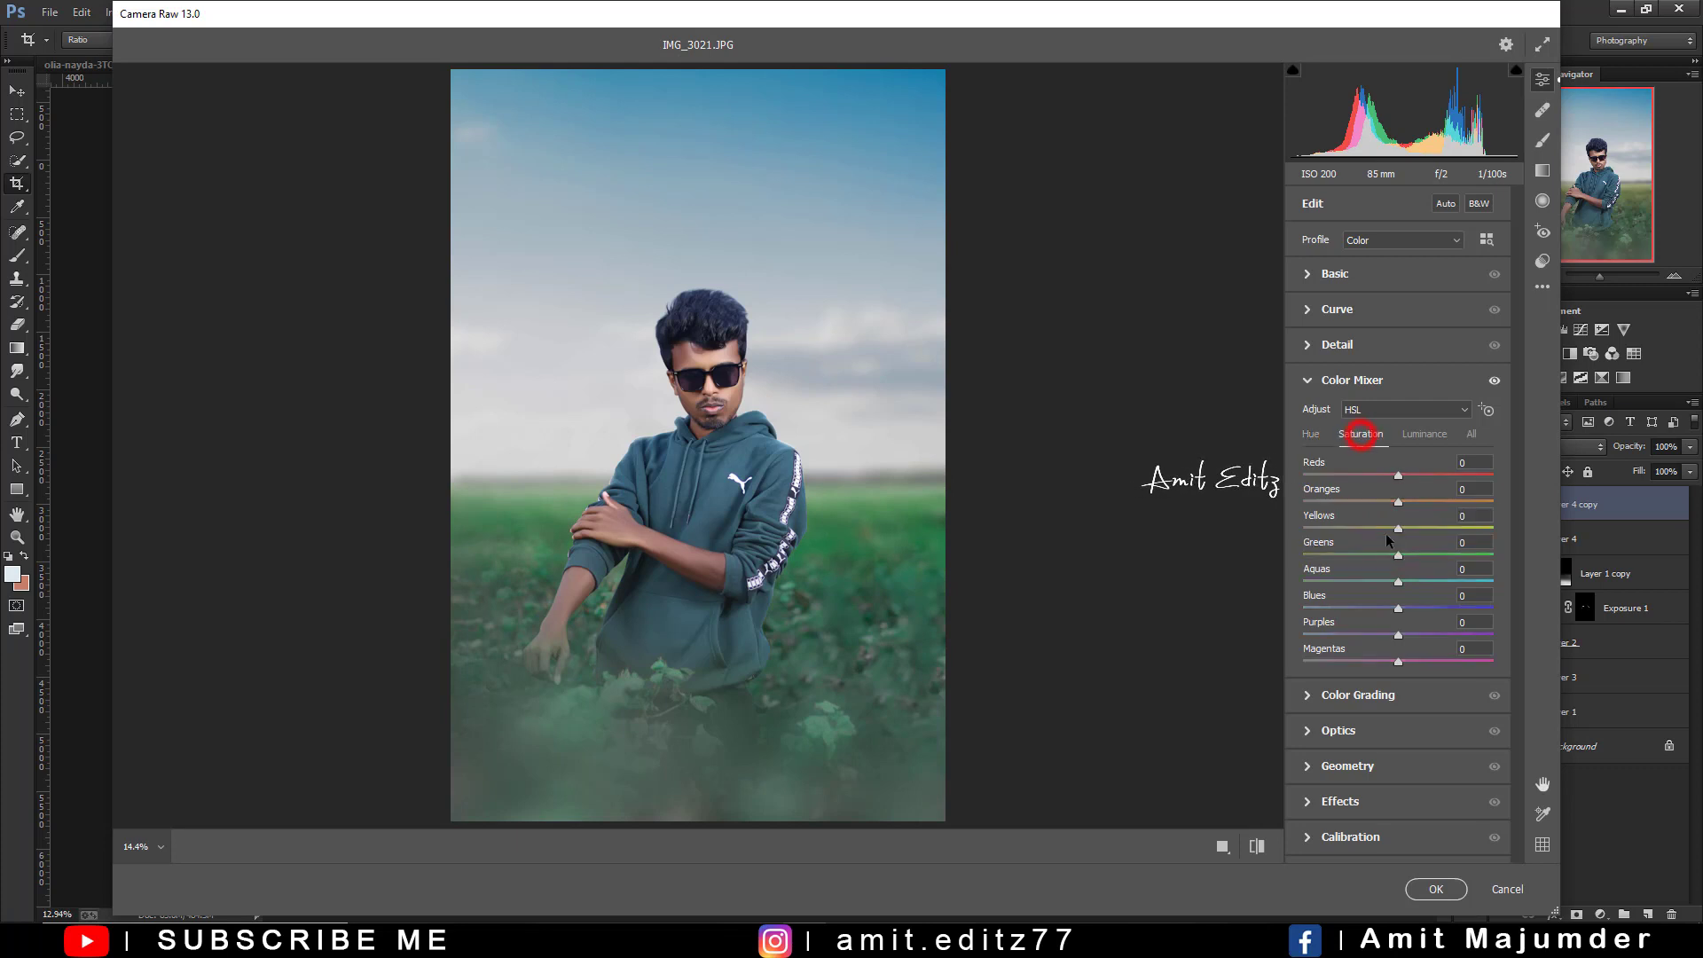
pyautogui.moveTo(1399, 555); pyautogui.dragTo(1383, 553)
pyautogui.click(1430, 893)
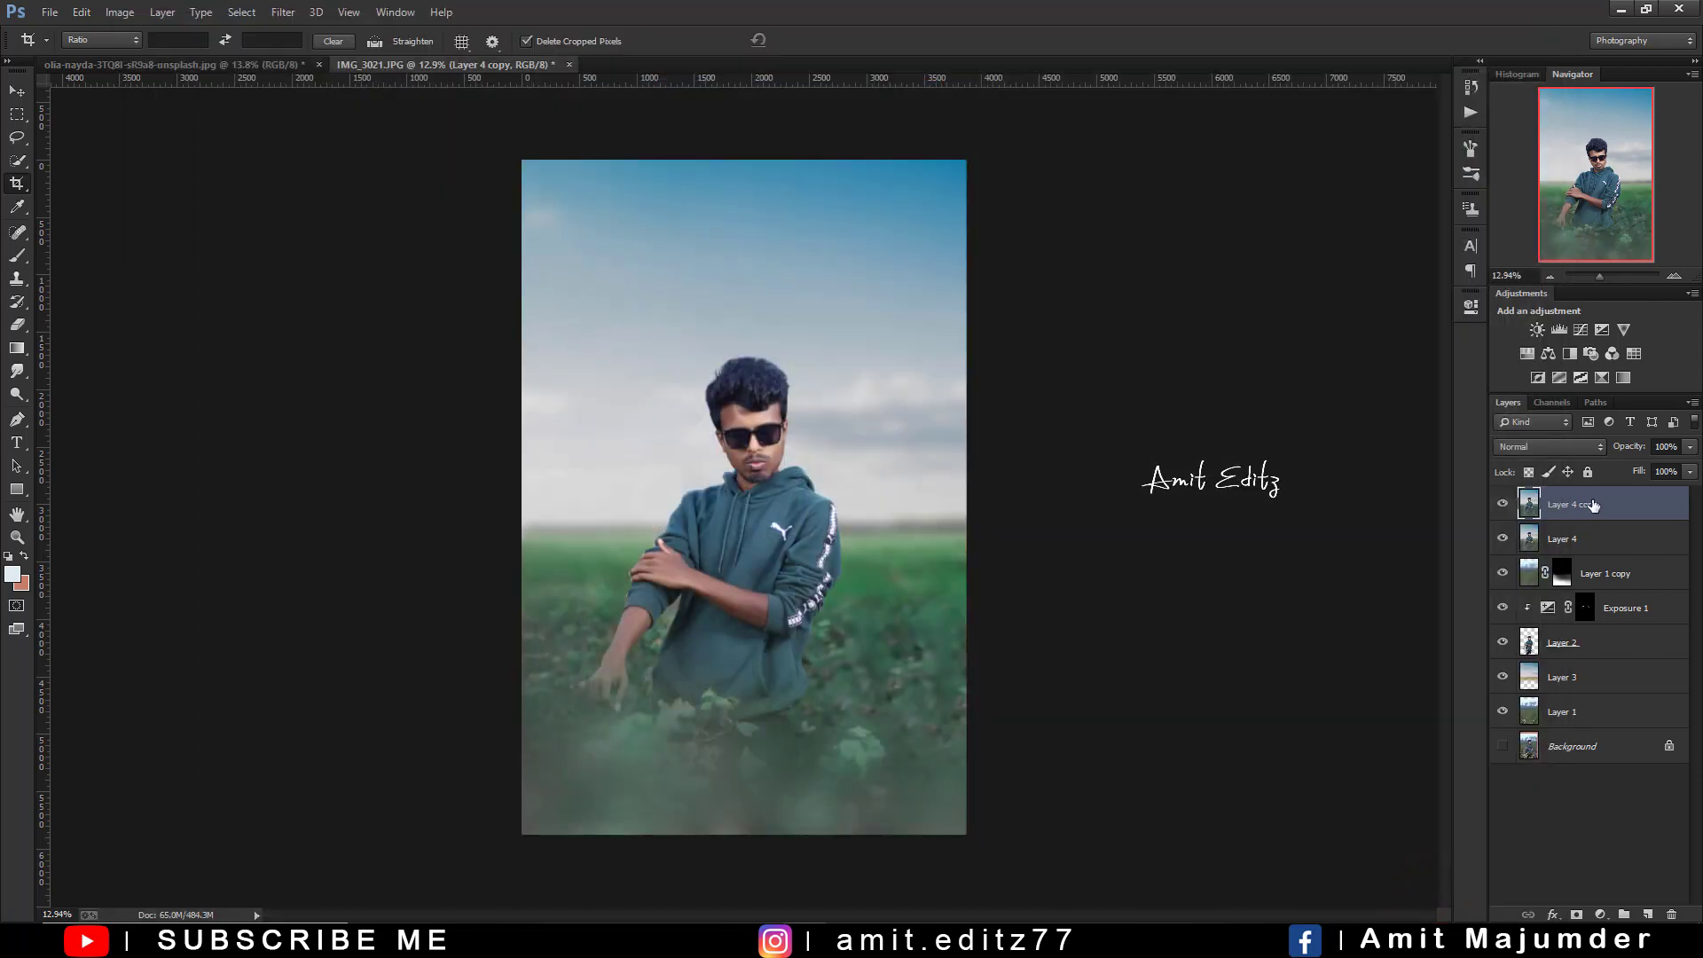
pyautogui.moveTo(1594, 504); pyautogui.dragTo(1648, 910)
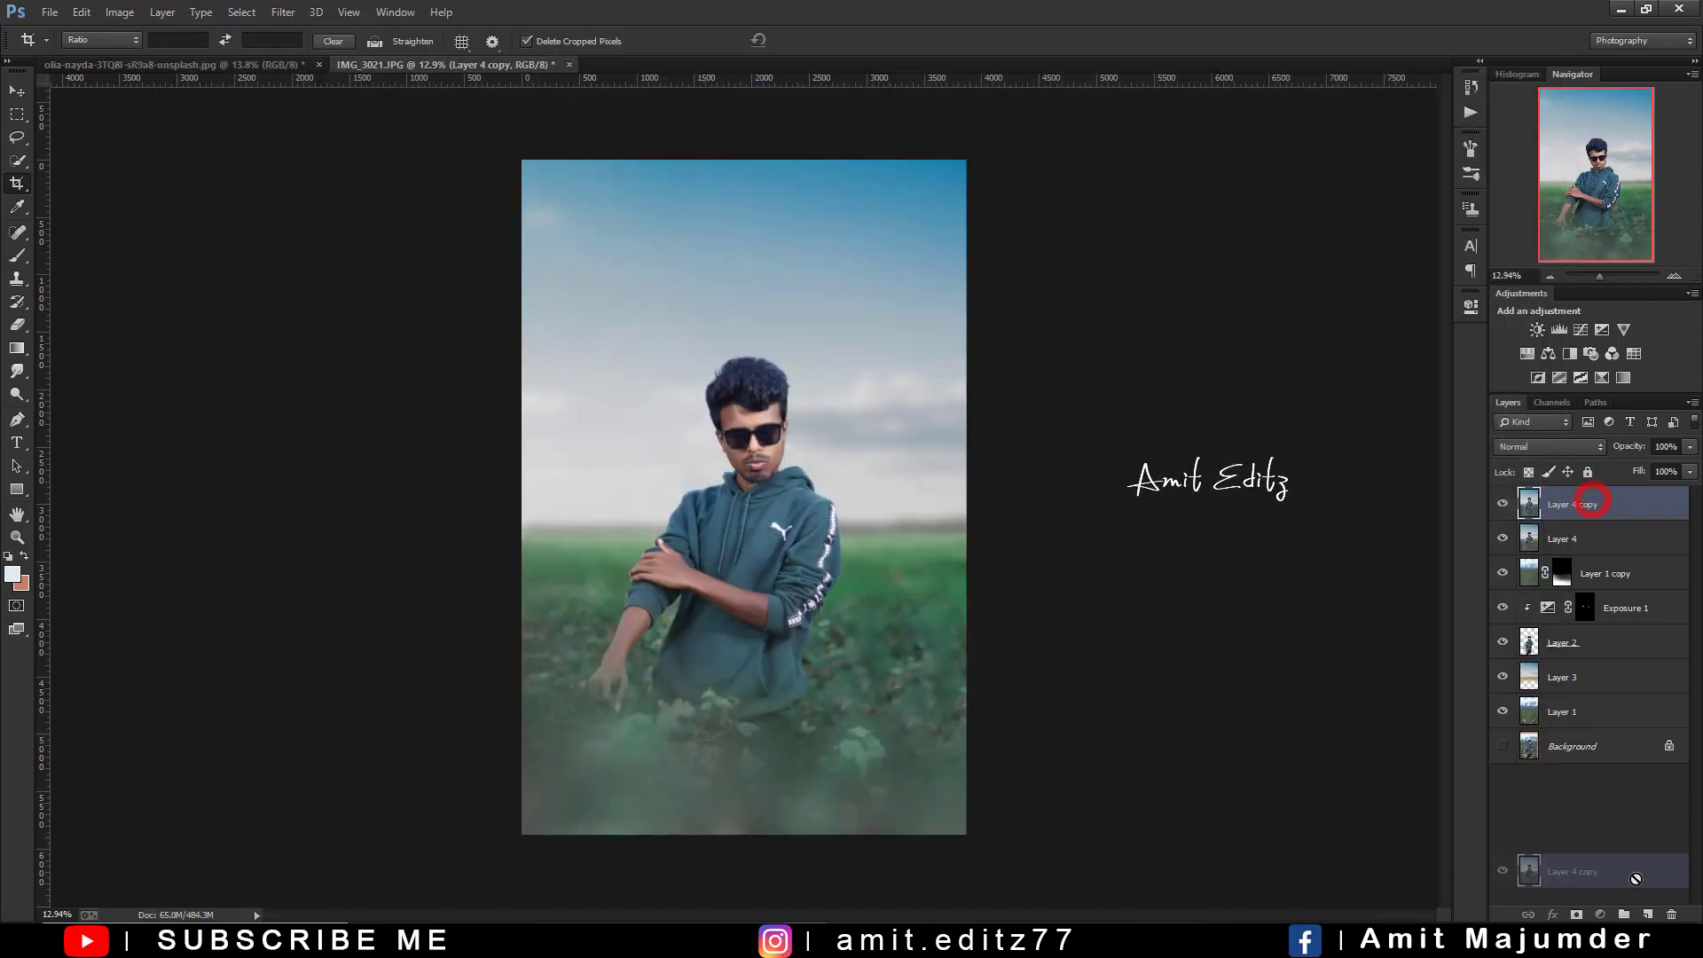
# Open Camera Raw on Layer 4 copy 2, pushing green hues toward teal and yellows toward green
pyautogui.click(283, 12)
pyautogui.click(303, 105)
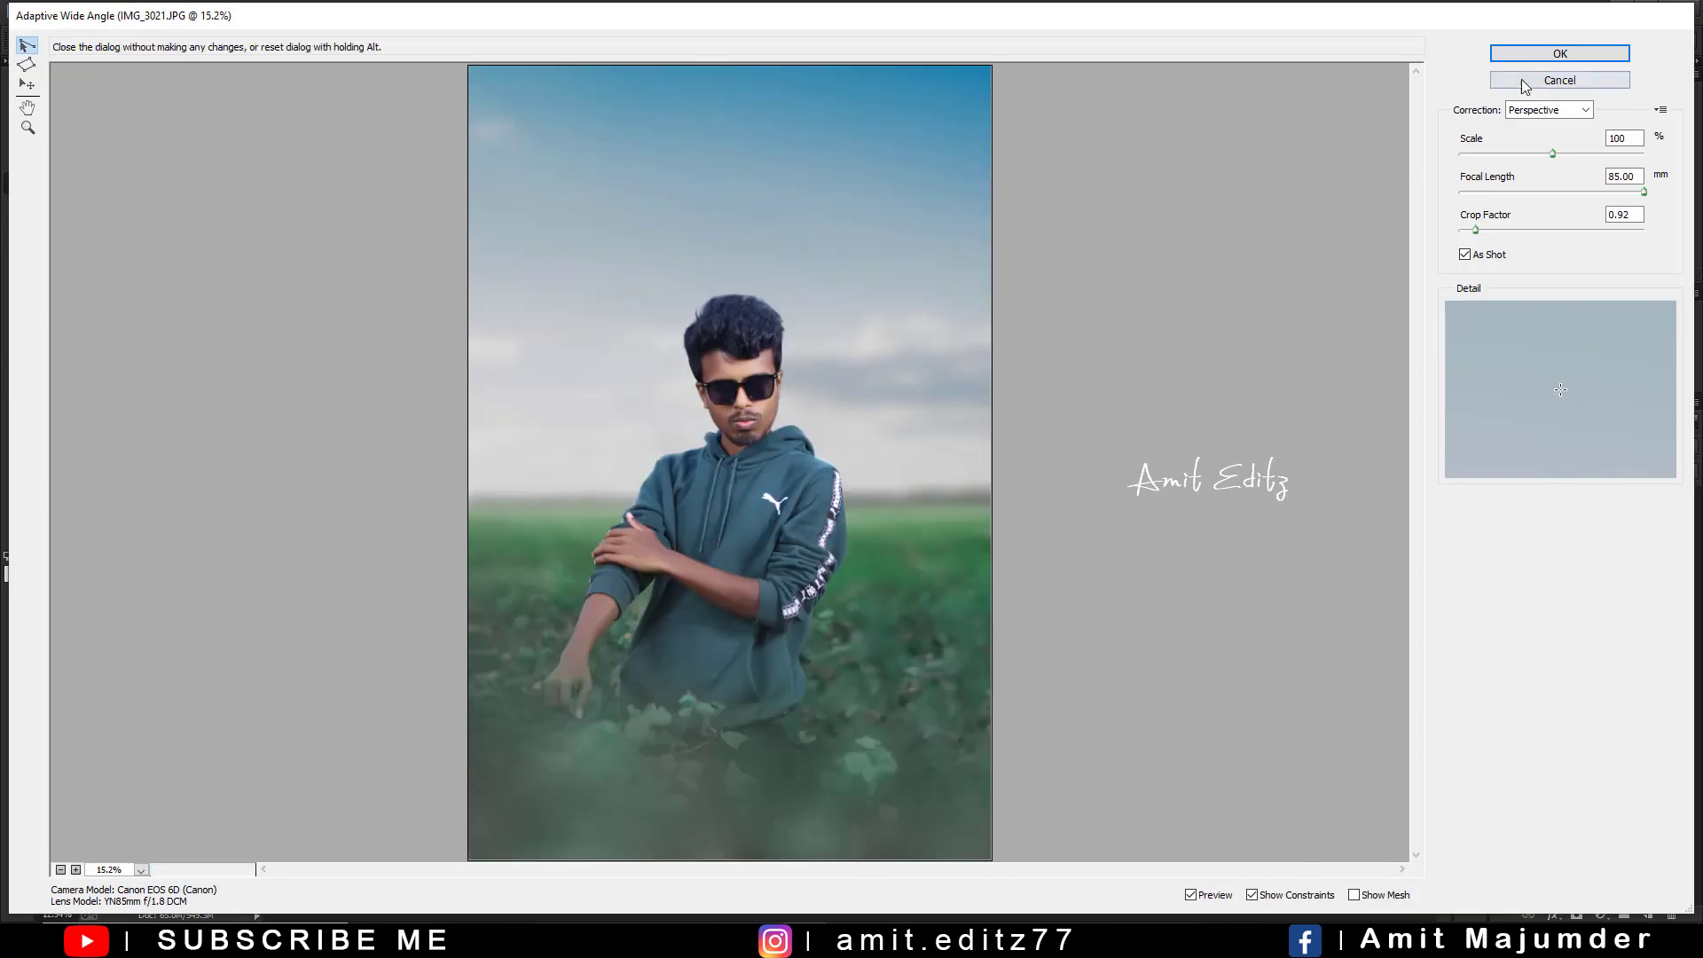
pyautogui.click(1522, 80)
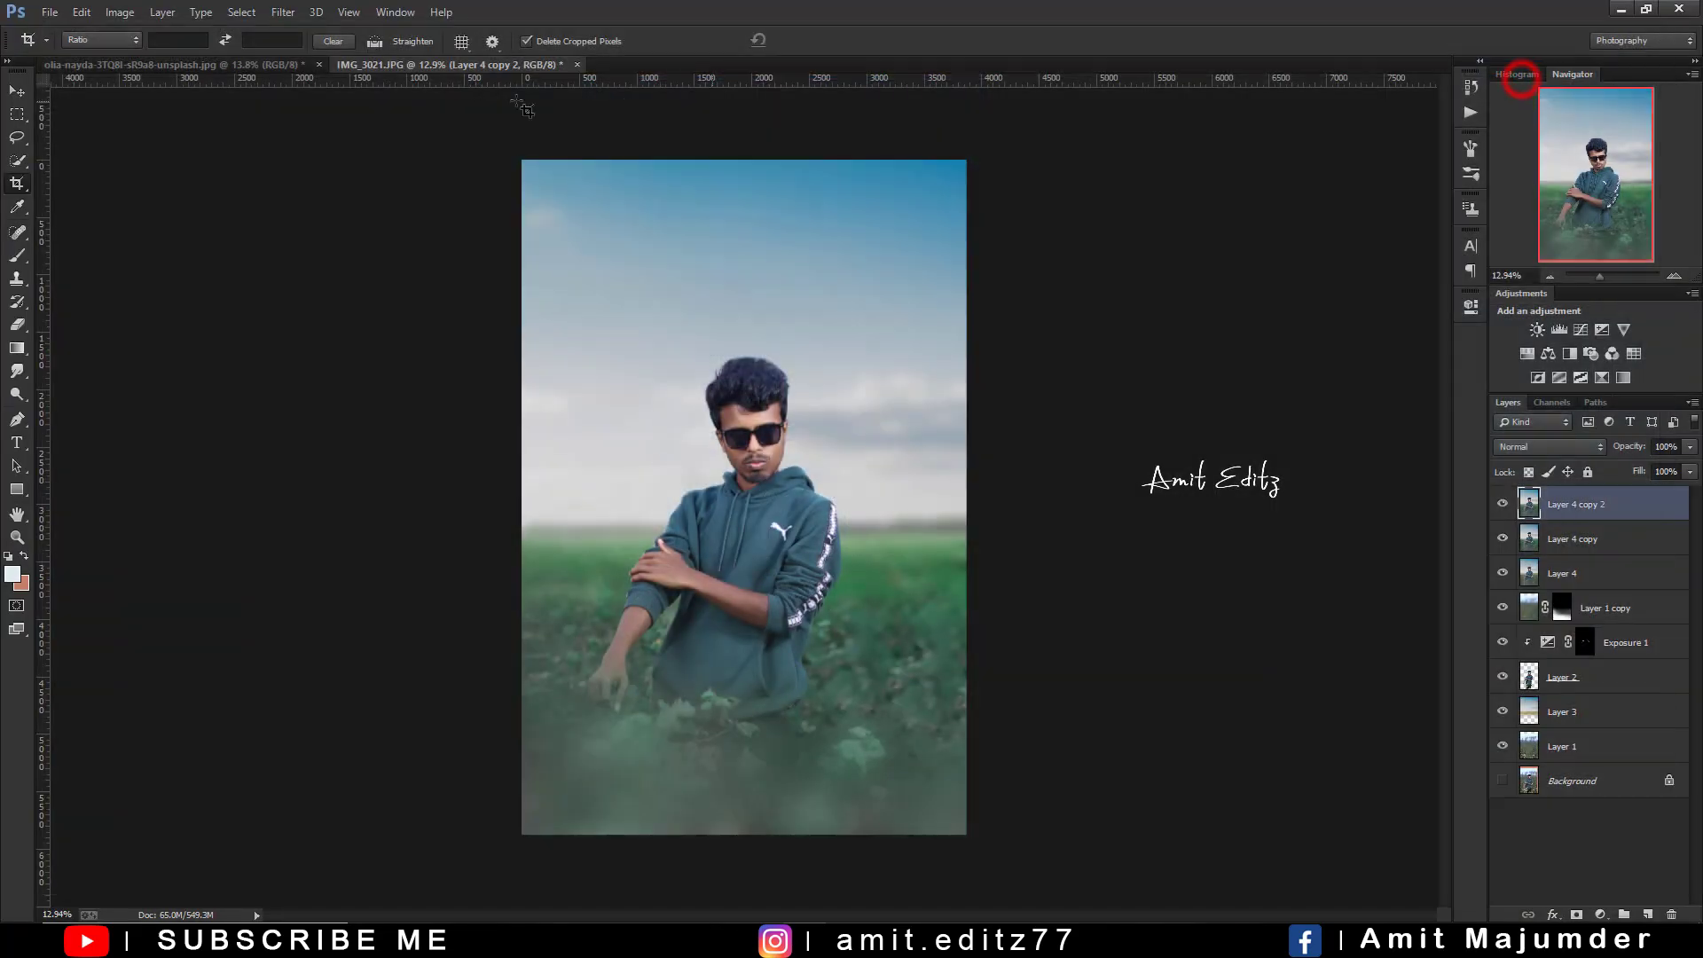
pyautogui.click(283, 12)
pyautogui.click(308, 114)
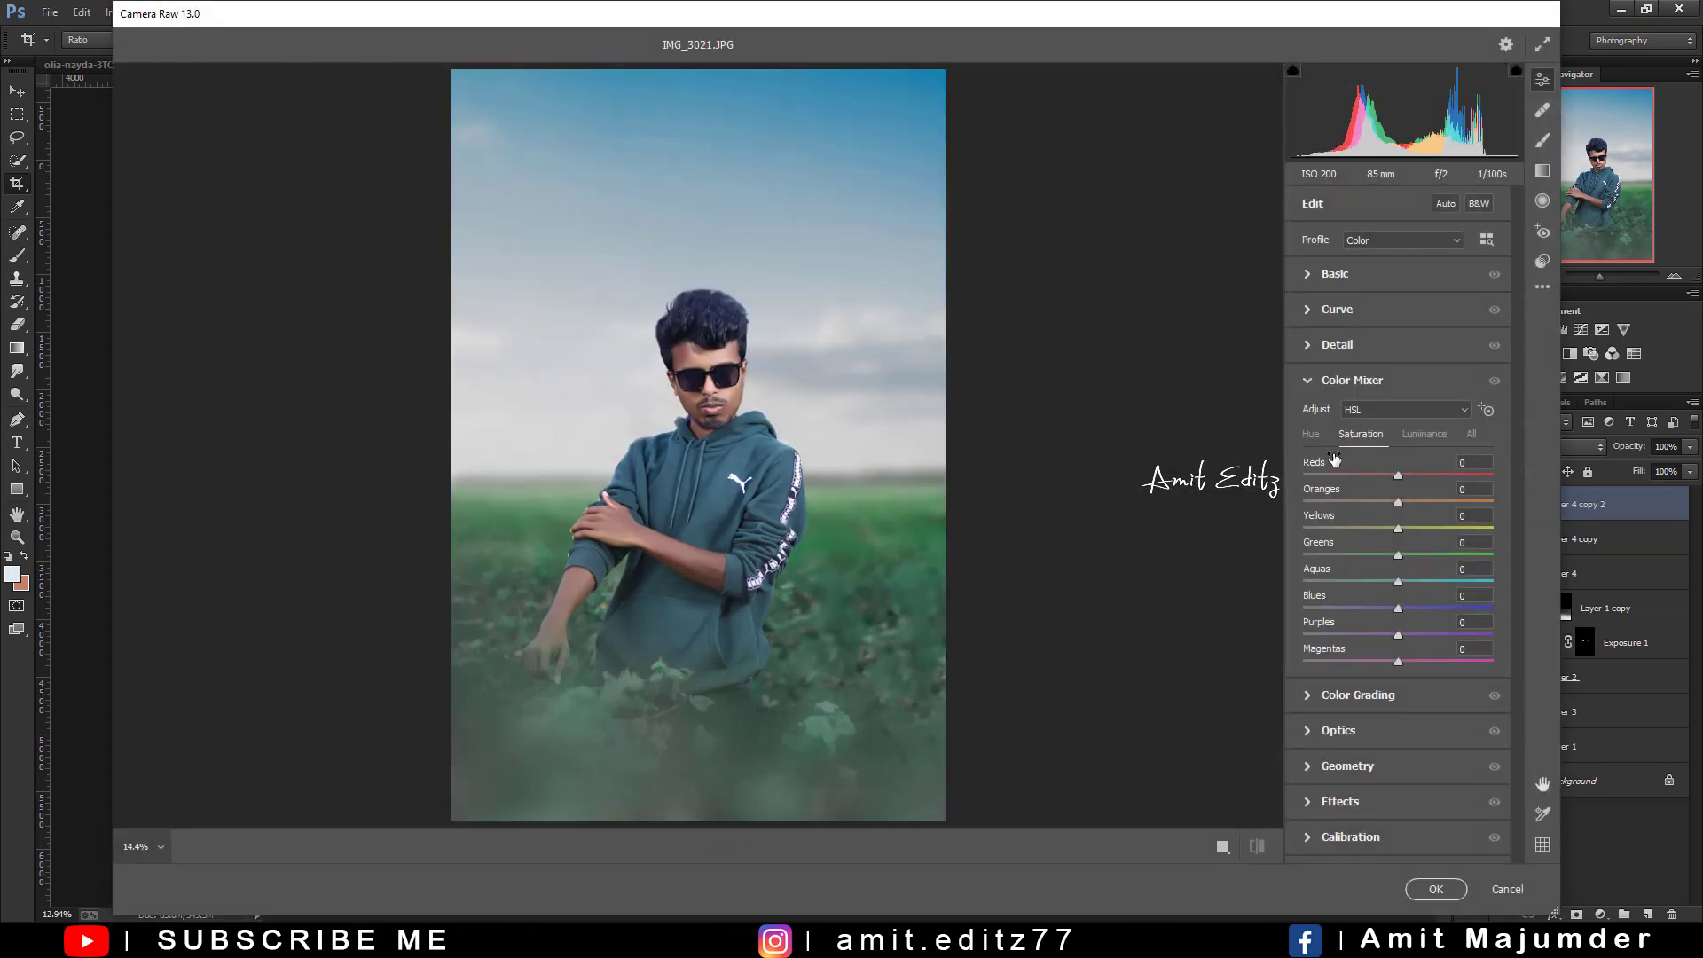
pyautogui.click(1312, 434)
pyautogui.moveTo(1398, 555); pyautogui.dragTo(1473, 553)
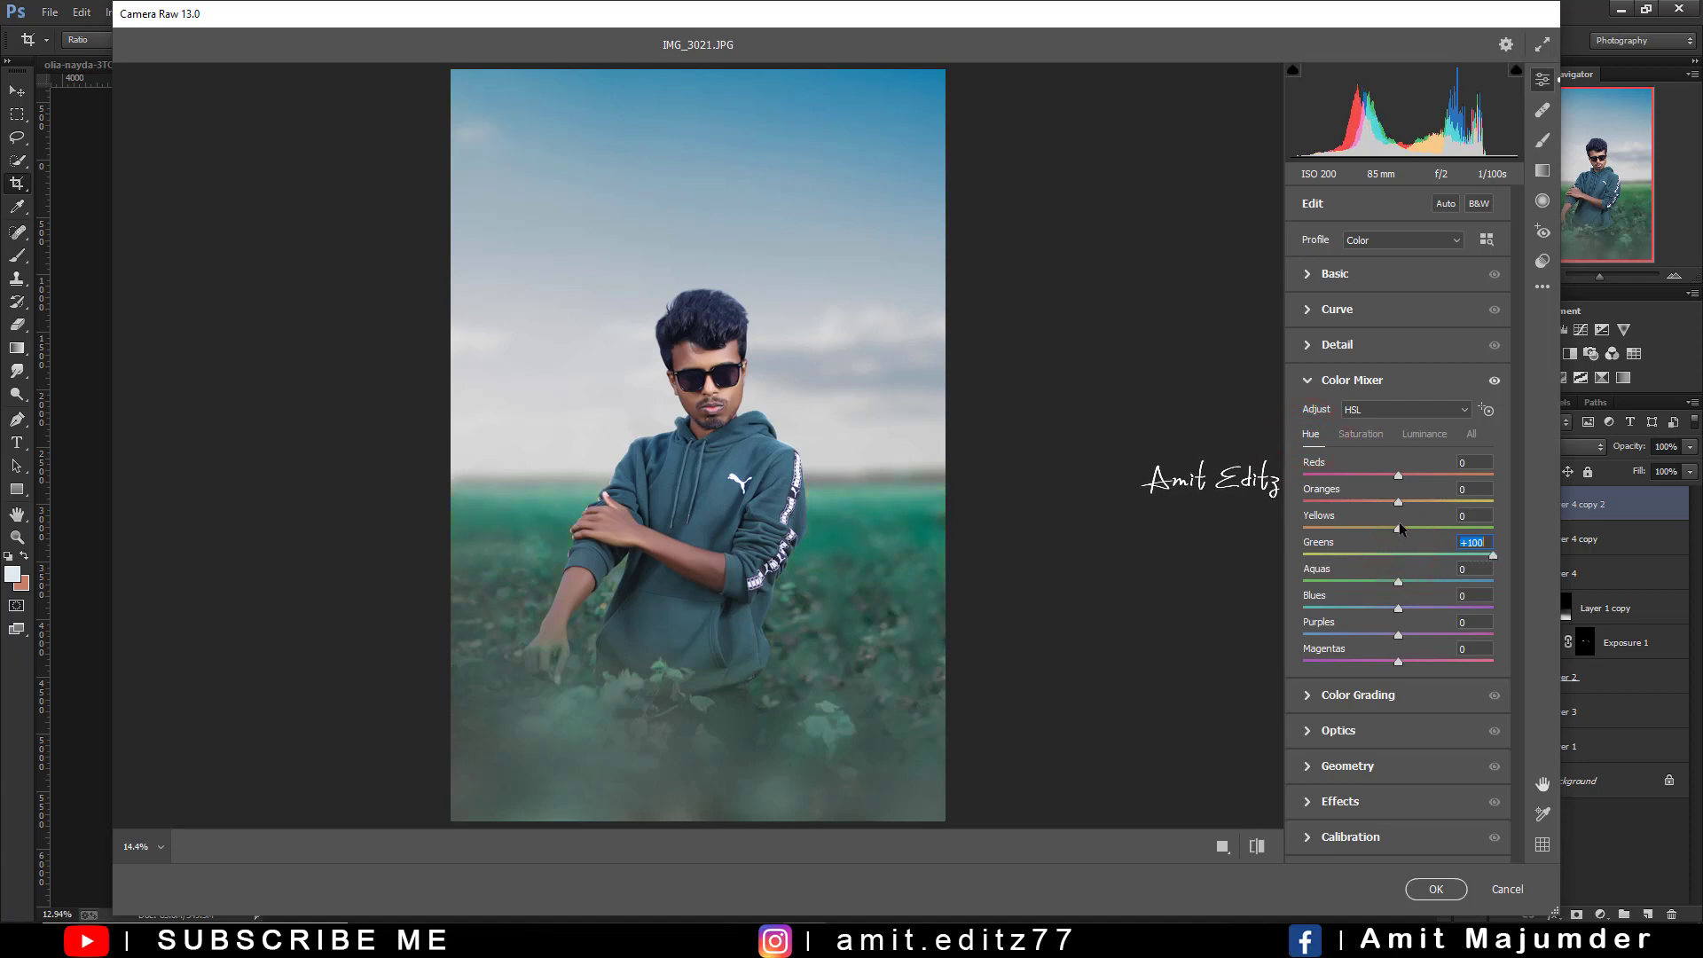
pyautogui.moveTo(1398, 529)
pyautogui.mouseDown()
pyautogui.moveTo(1493, 529)
pyautogui.moveTo(1332, 550)
pyautogui.mouseUp()
# Mute Greens saturation to −68, darken Greens luminance to −21, and add a slight vignette
pyautogui.click(1361, 436)
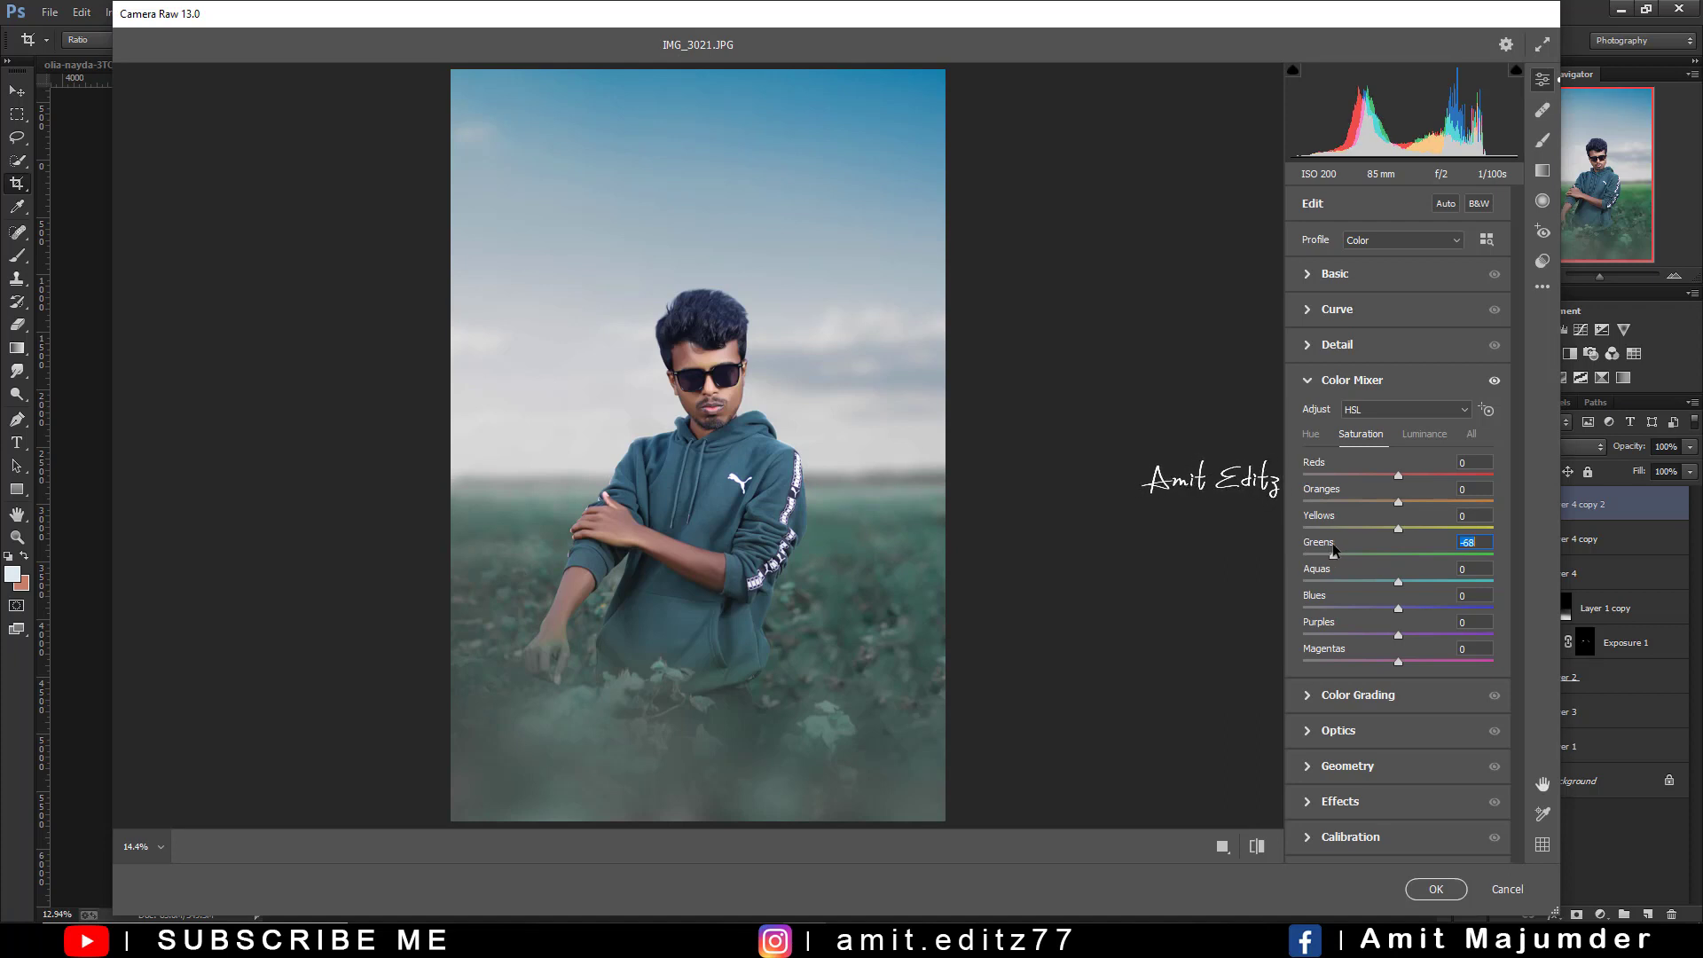
pyautogui.click(1422, 434)
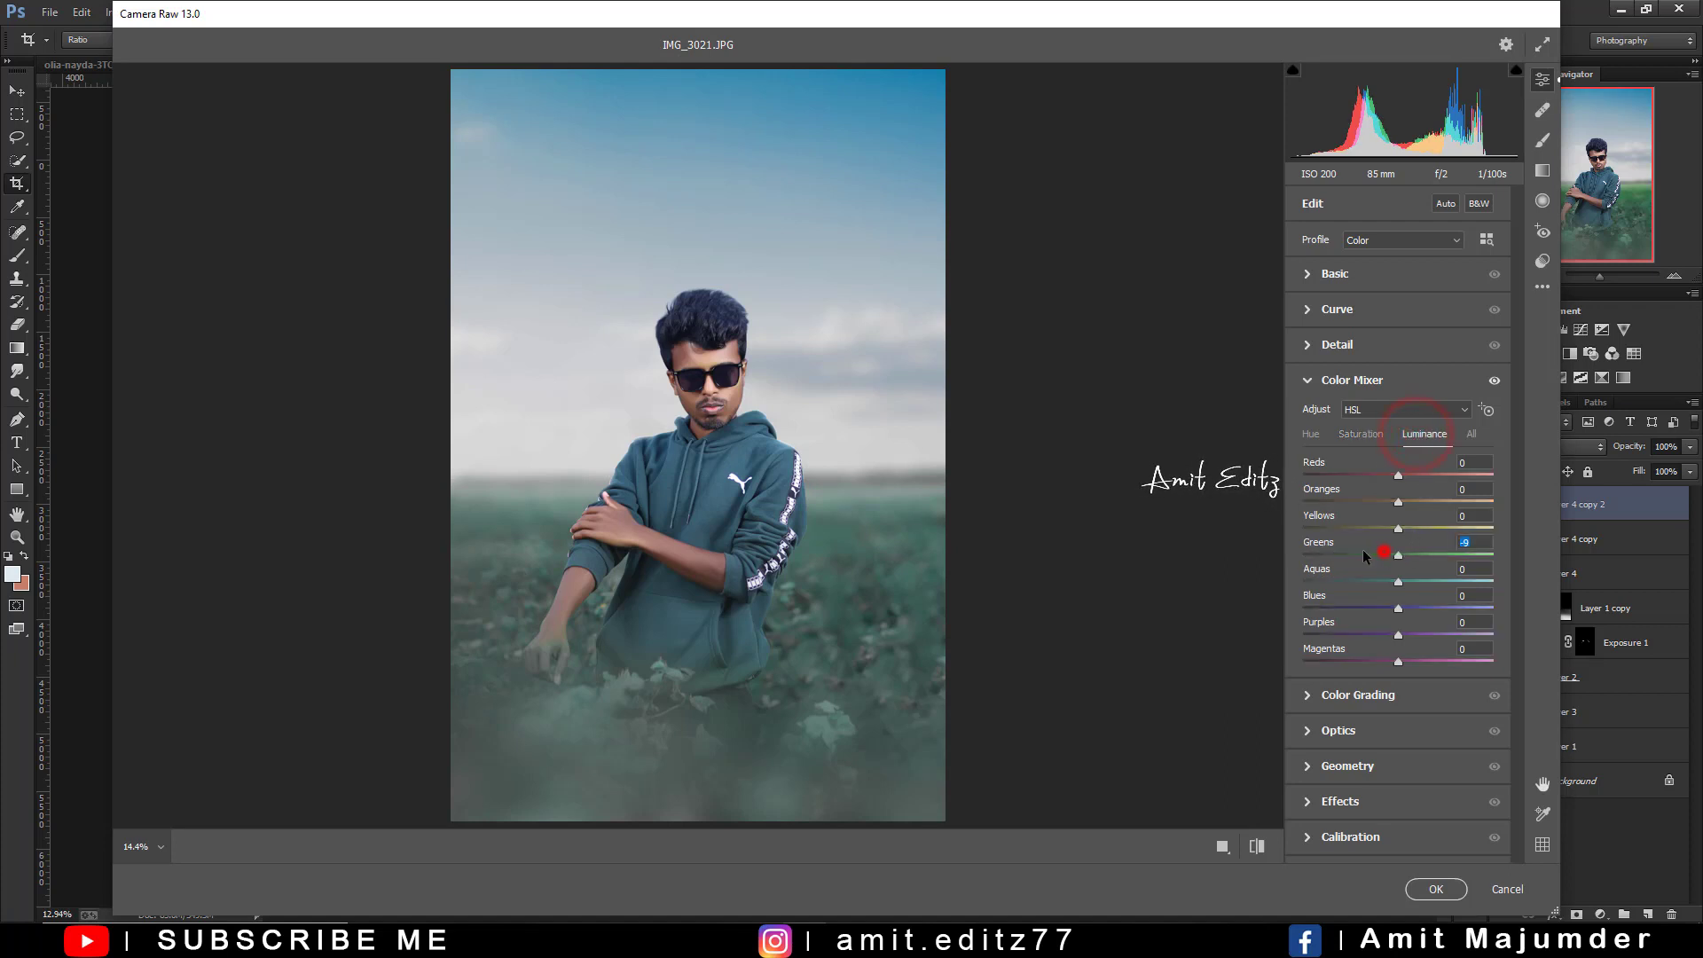
pyautogui.moveTo(1364, 554); pyautogui.dragTo(1375, 555)
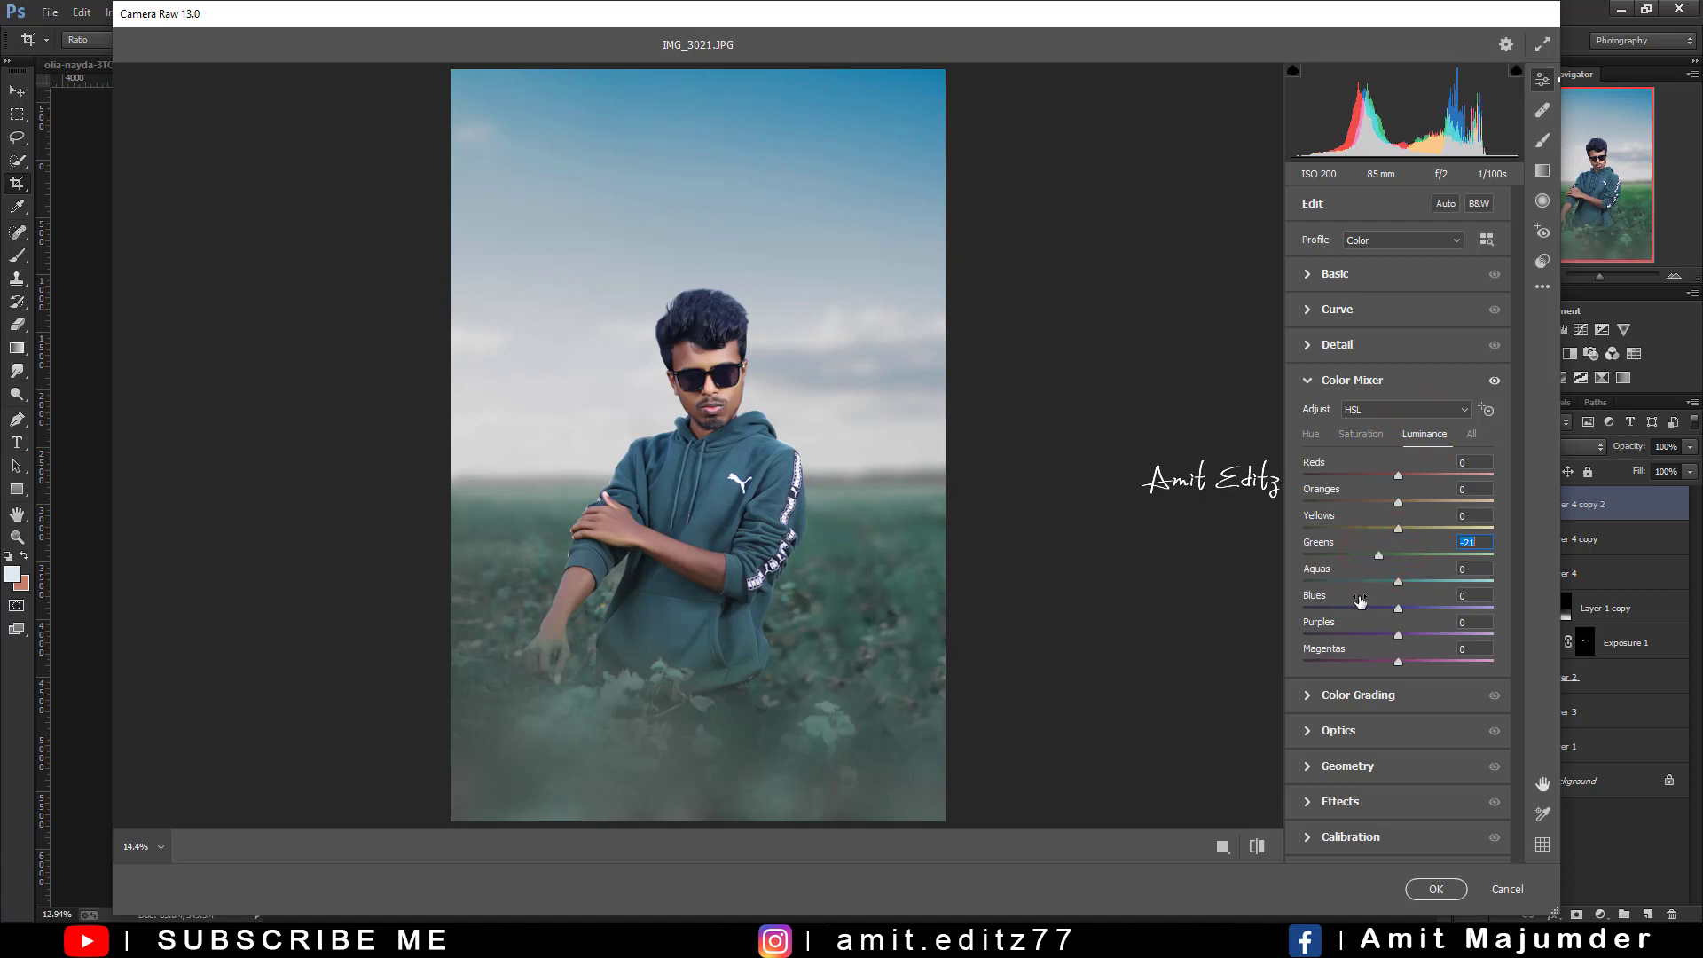
pyautogui.click(1366, 801)
pyautogui.moveTo(1398, 599); pyautogui.dragTo(1377, 598)
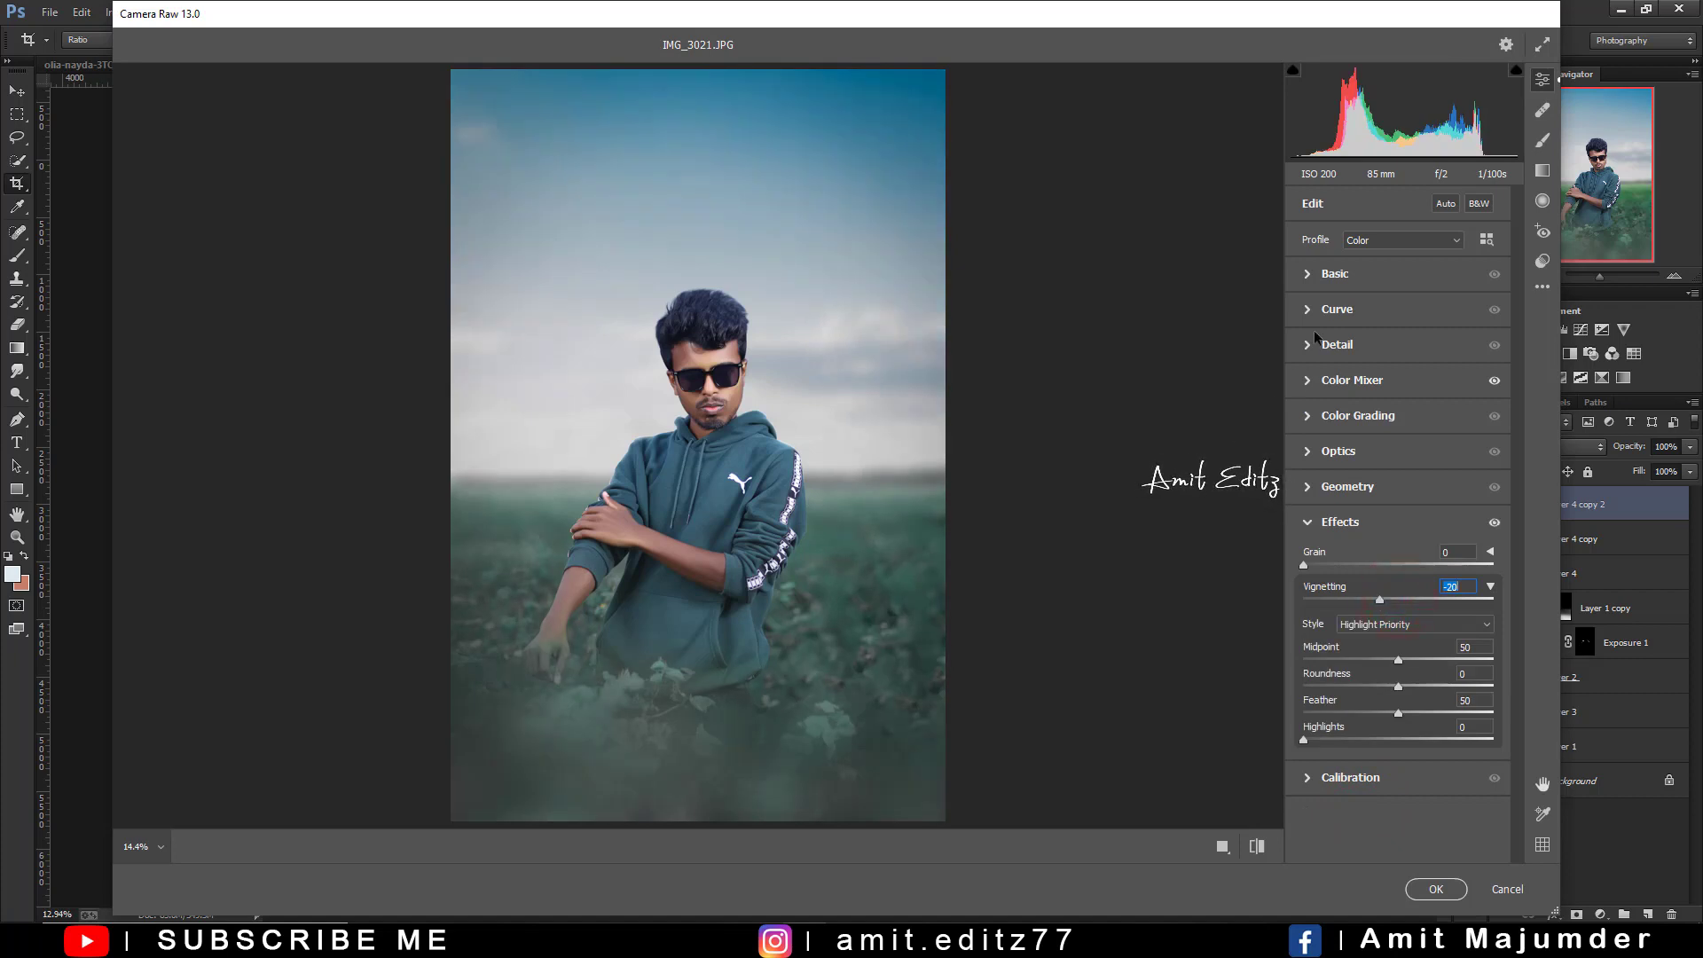
# Lift the black point of the Blue channel tone curve
pyautogui.click(1337, 309)
pyautogui.click(1435, 338)
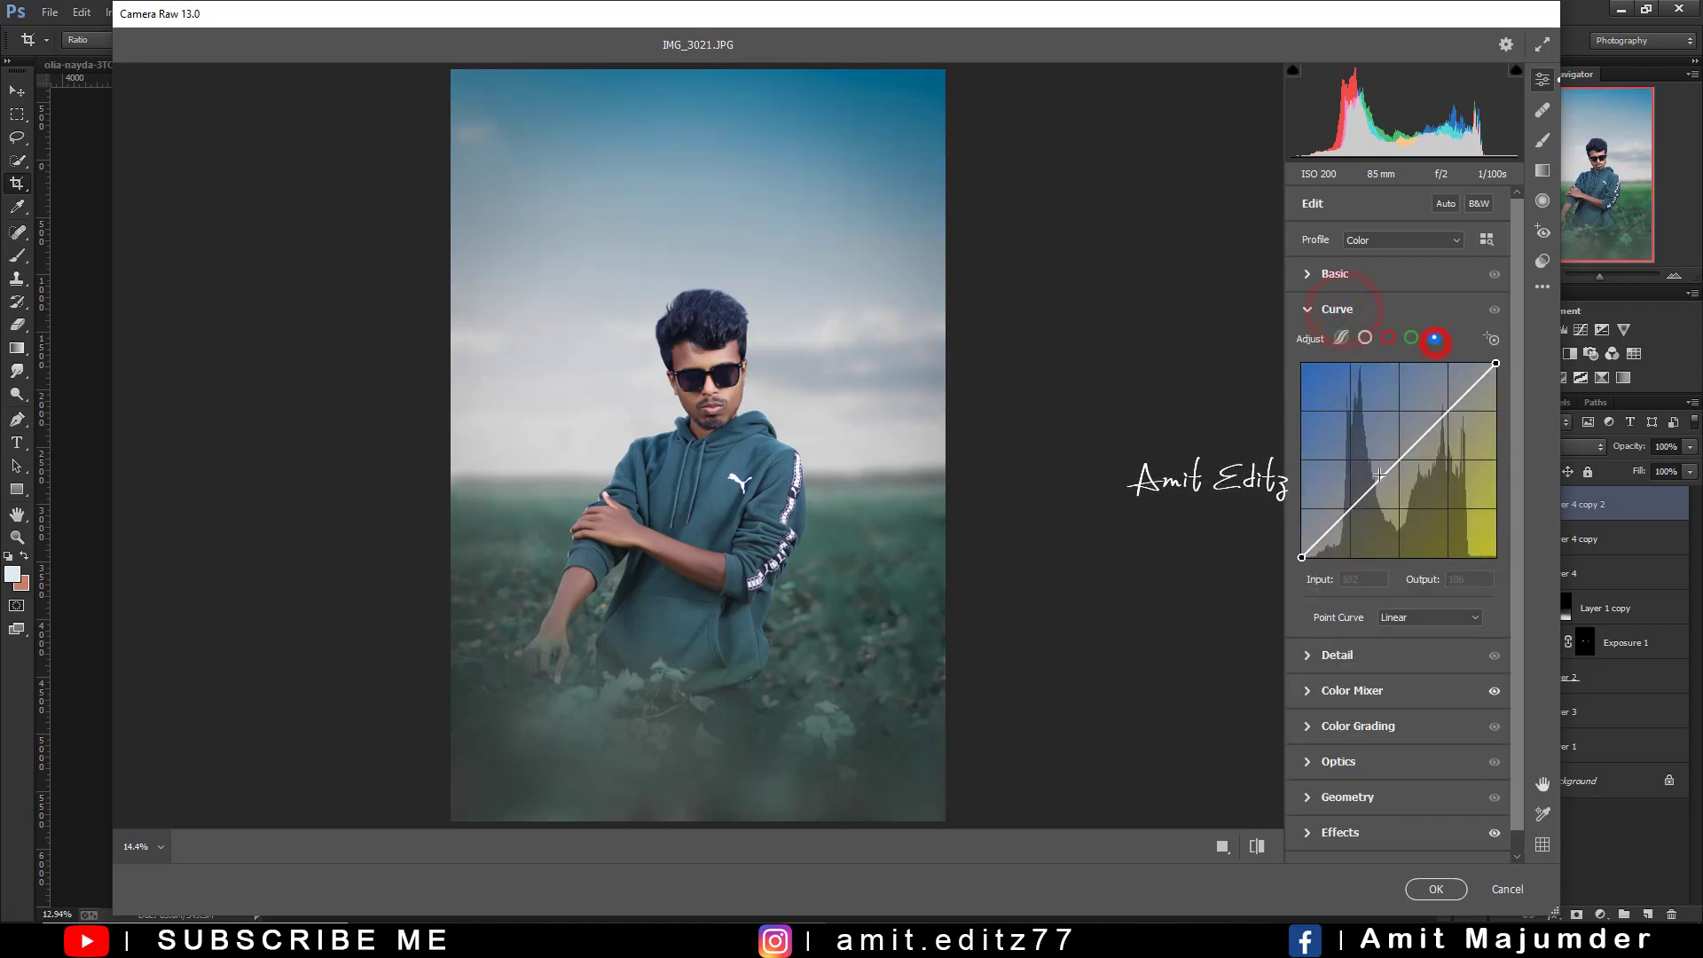
pyautogui.click(1351, 509)
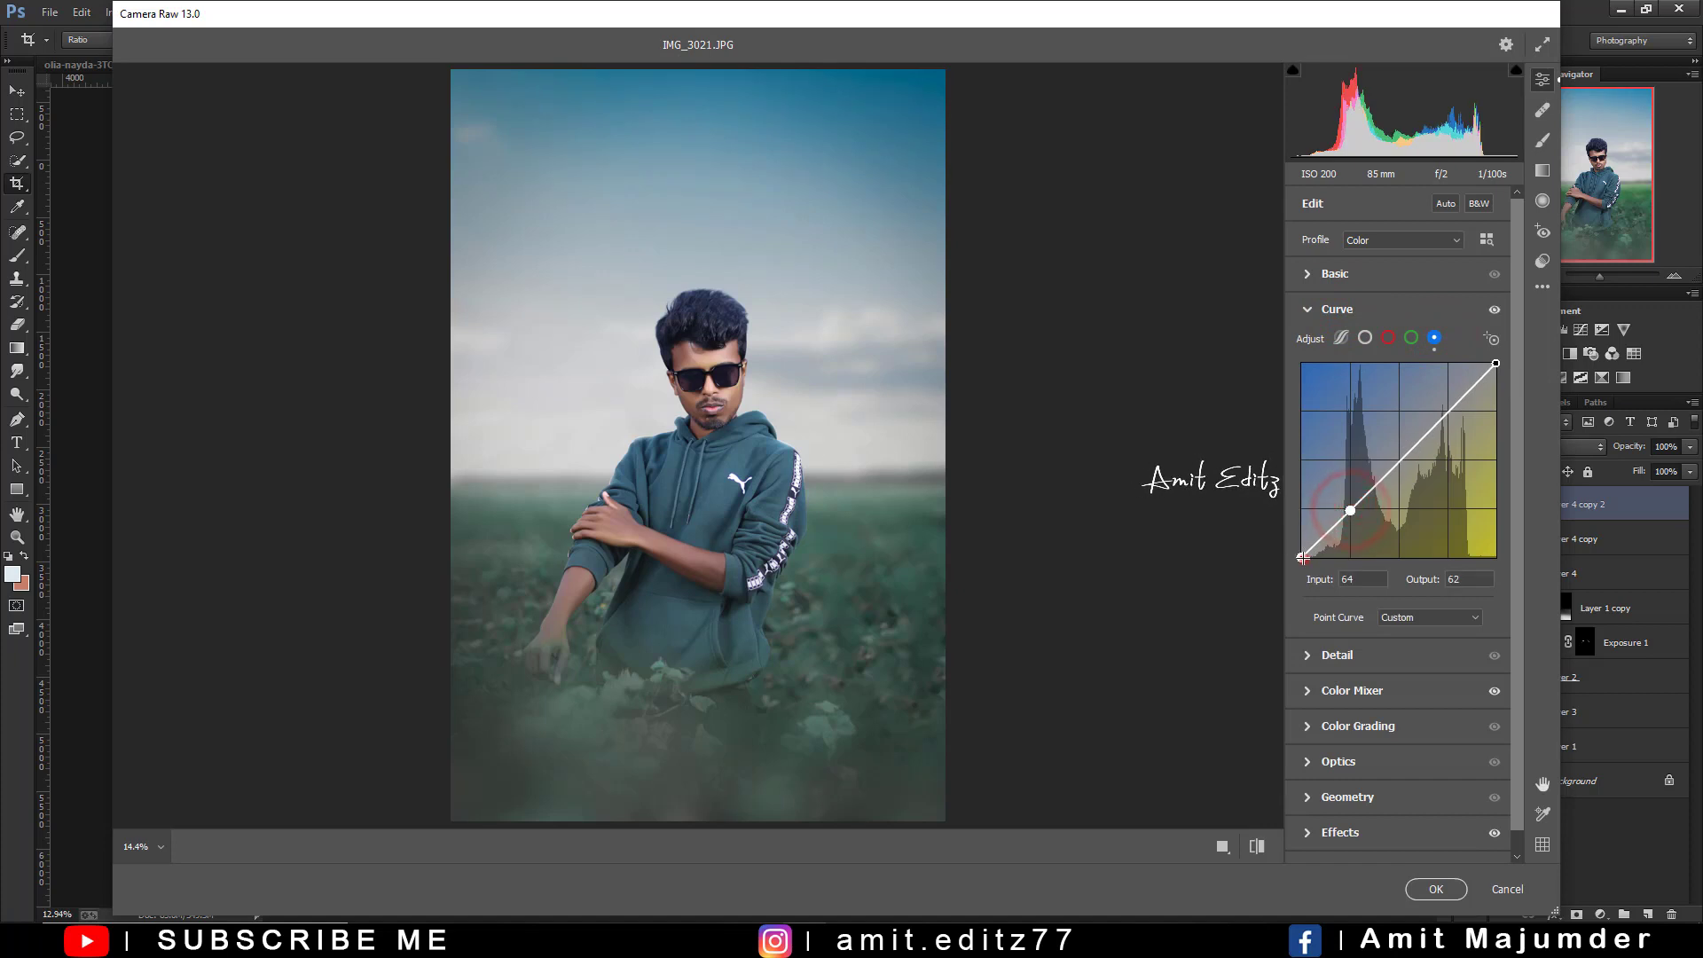
pyautogui.moveTo(1301, 557); pyautogui.dragTo(1304, 546)
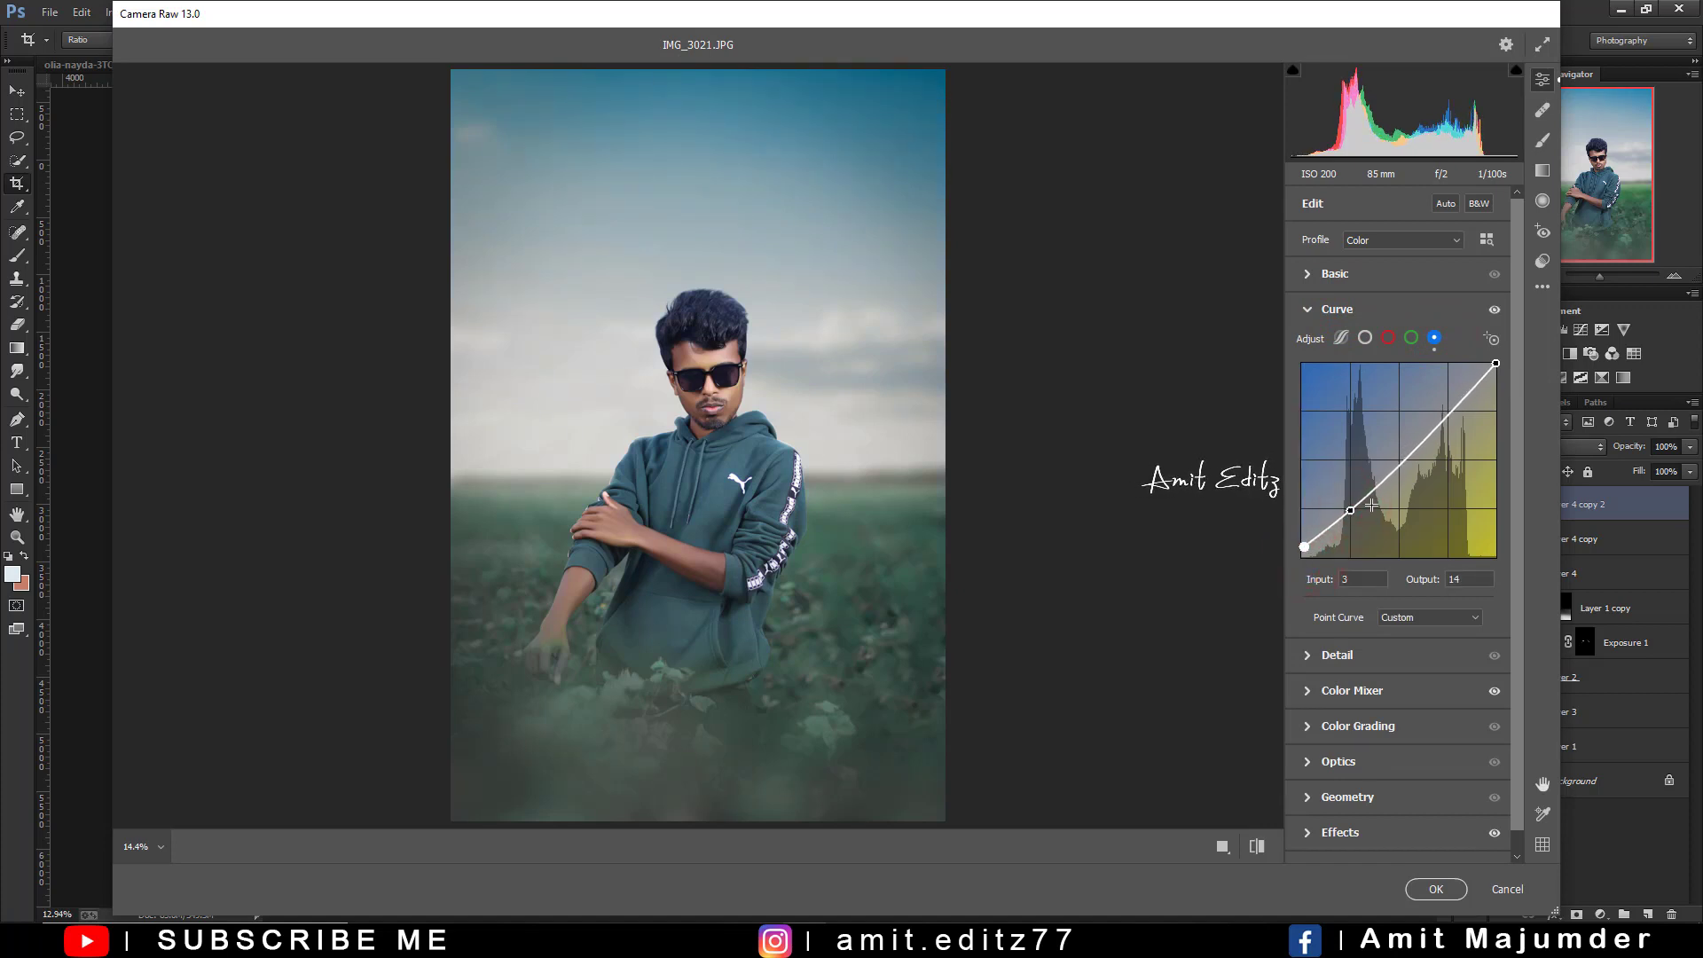
pyautogui.click(1350, 509)
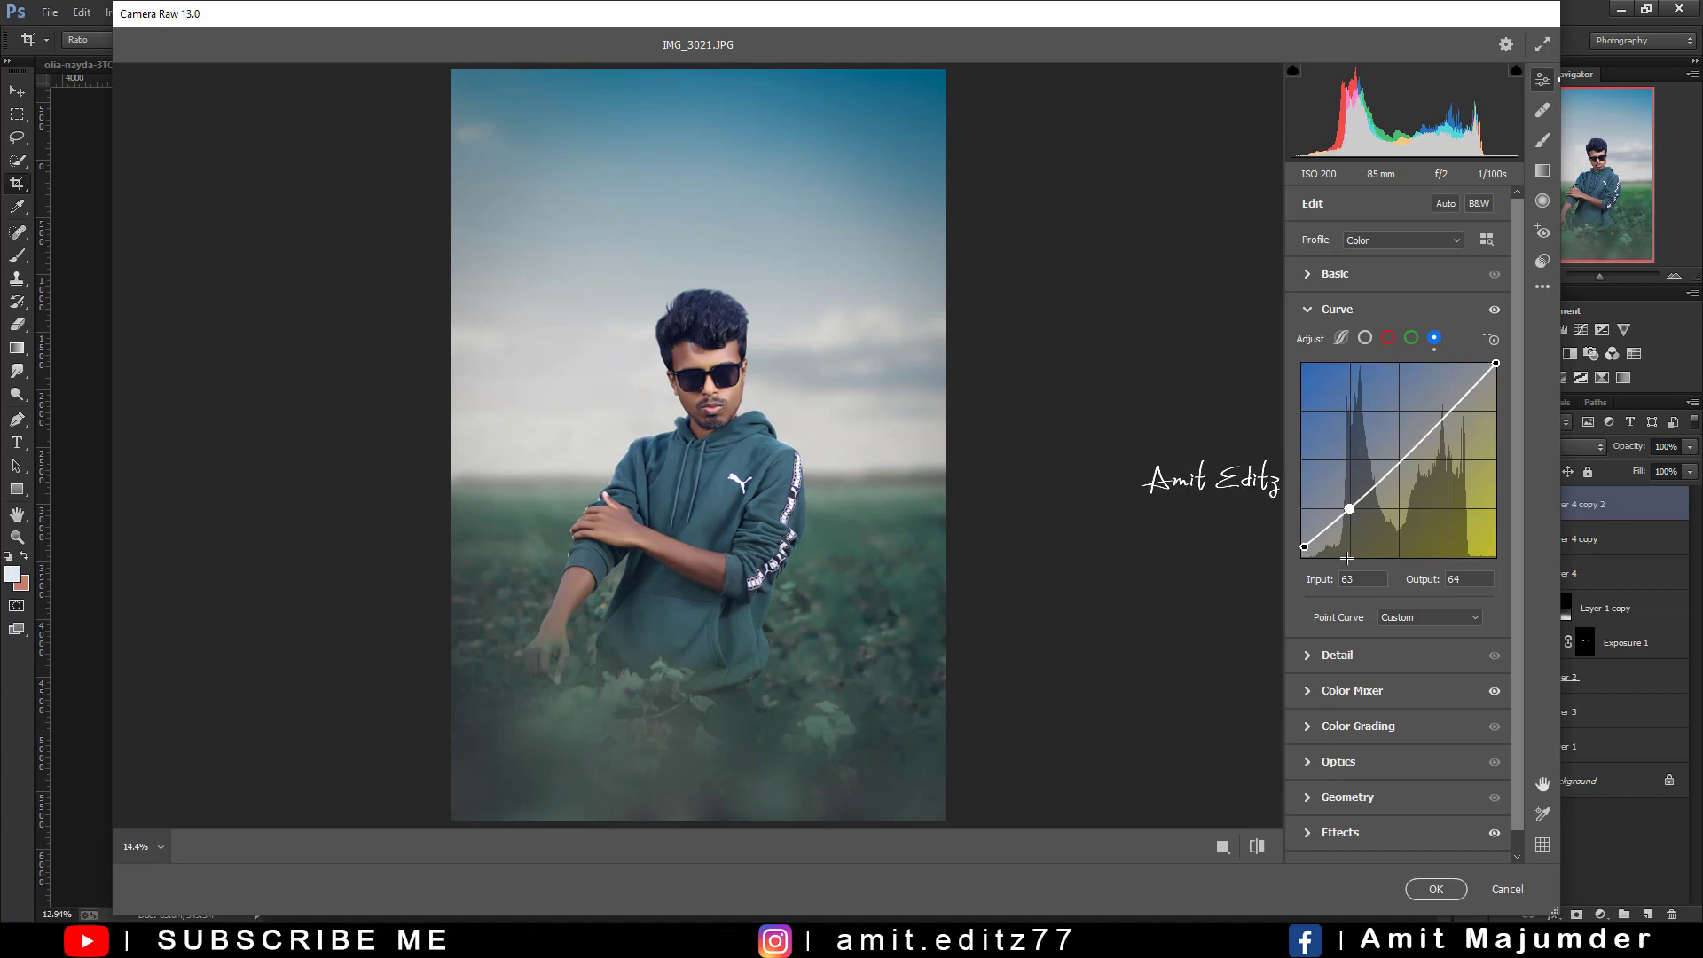
# Set Oranges luminance to +15 and mute the oranges' saturation
pyautogui.click(1349, 690)
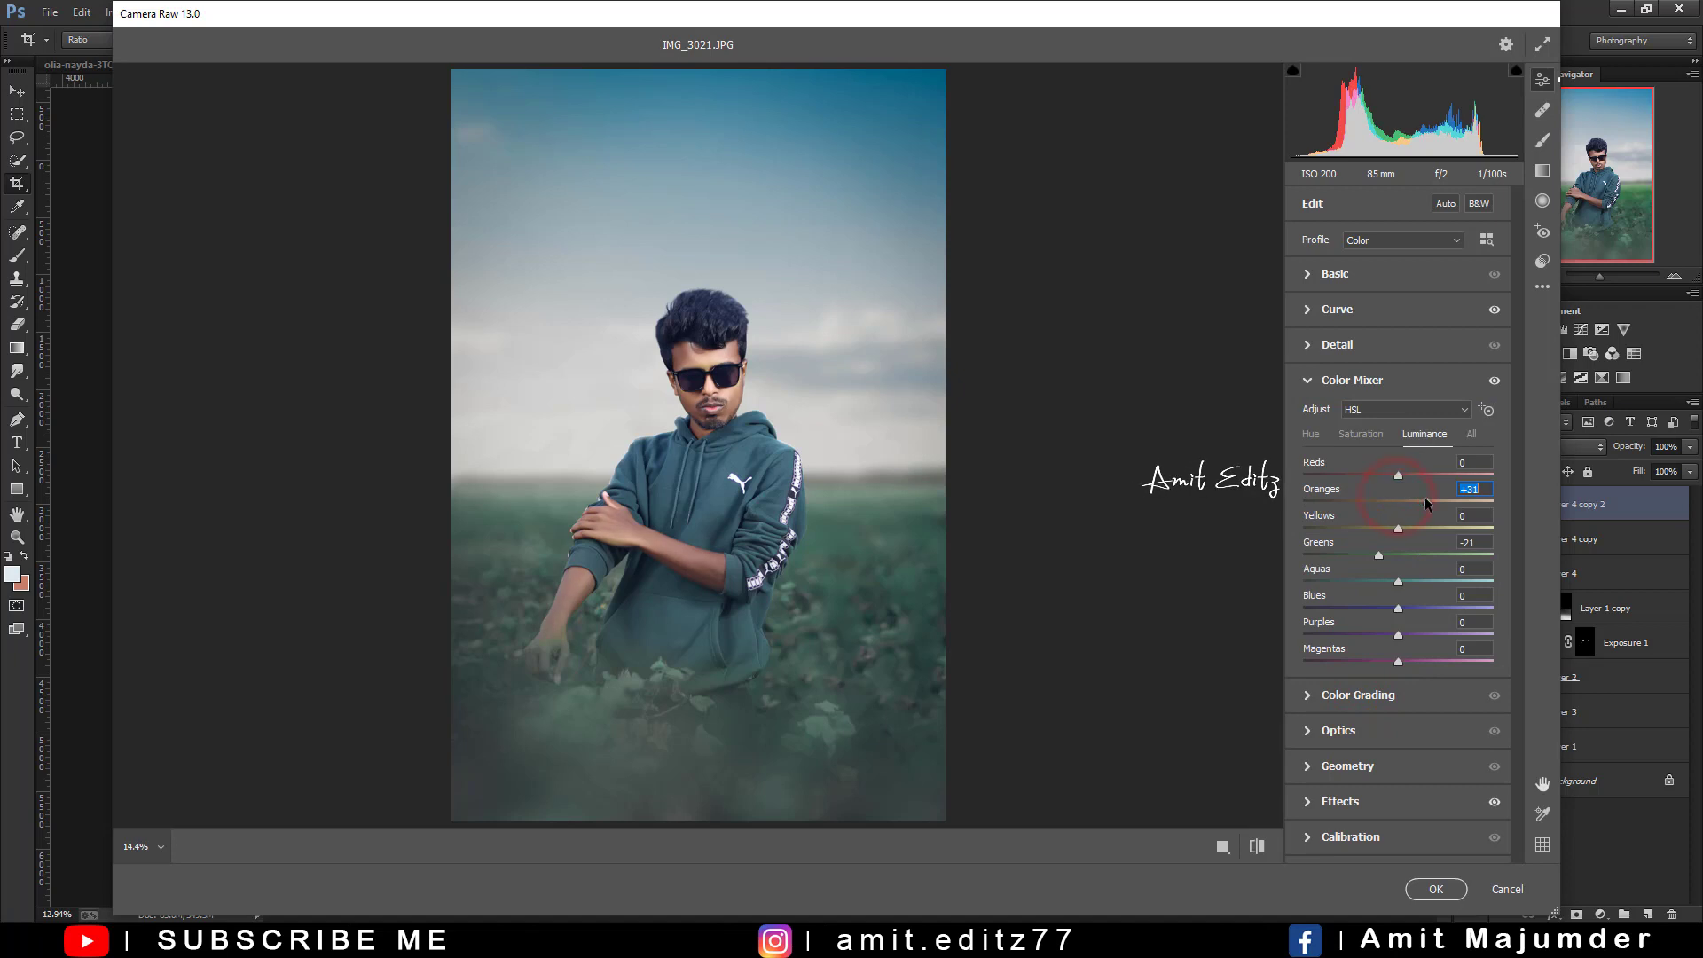
pyautogui.moveTo(1424, 498)
pyautogui.mouseDown()
pyautogui.moveTo(1381, 502)
pyautogui.moveTo(1390, 512)
pyautogui.mouseUp()
pyautogui.click(1360, 434)
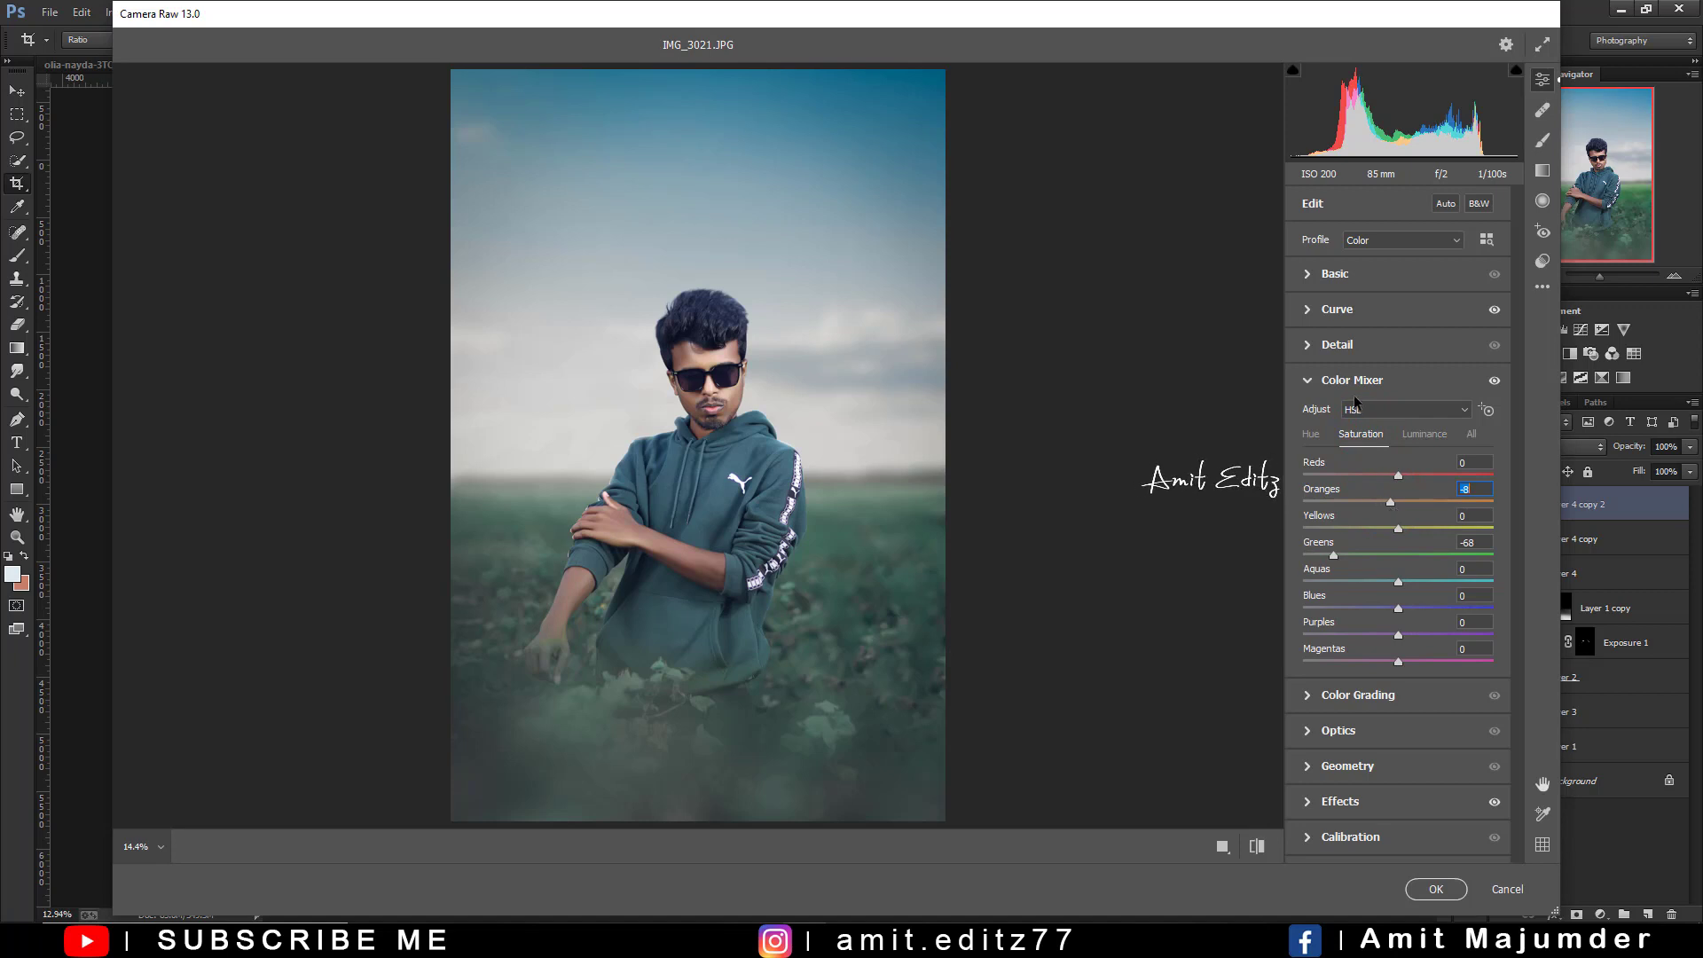
pyautogui.click(1350, 275)
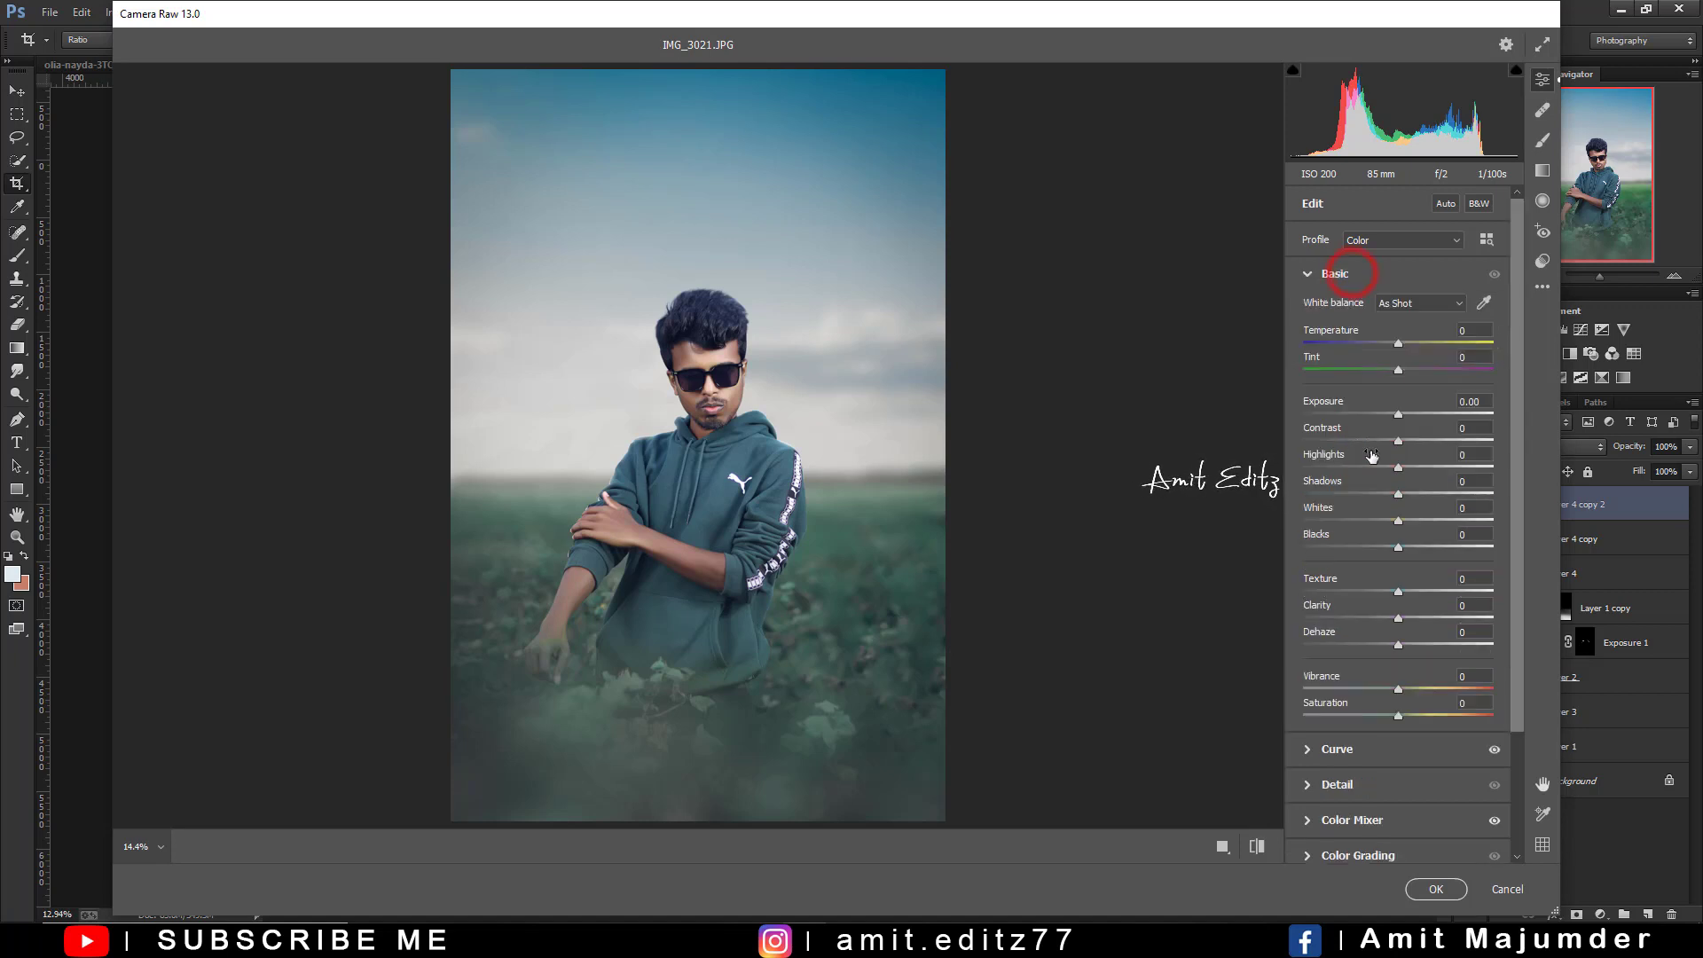
# Set Highlights −21, Blacks −8, Dehaze +2, and add Sharpening of 19
pyautogui.moveTo(1361, 462)
pyautogui.mouseDown()
pyautogui.moveTo(1343, 462)
pyautogui.moveTo(1390, 450)
pyautogui.moveTo(1342, 441)
pyautogui.moveTo(1390, 441)
pyautogui.mouseUp()
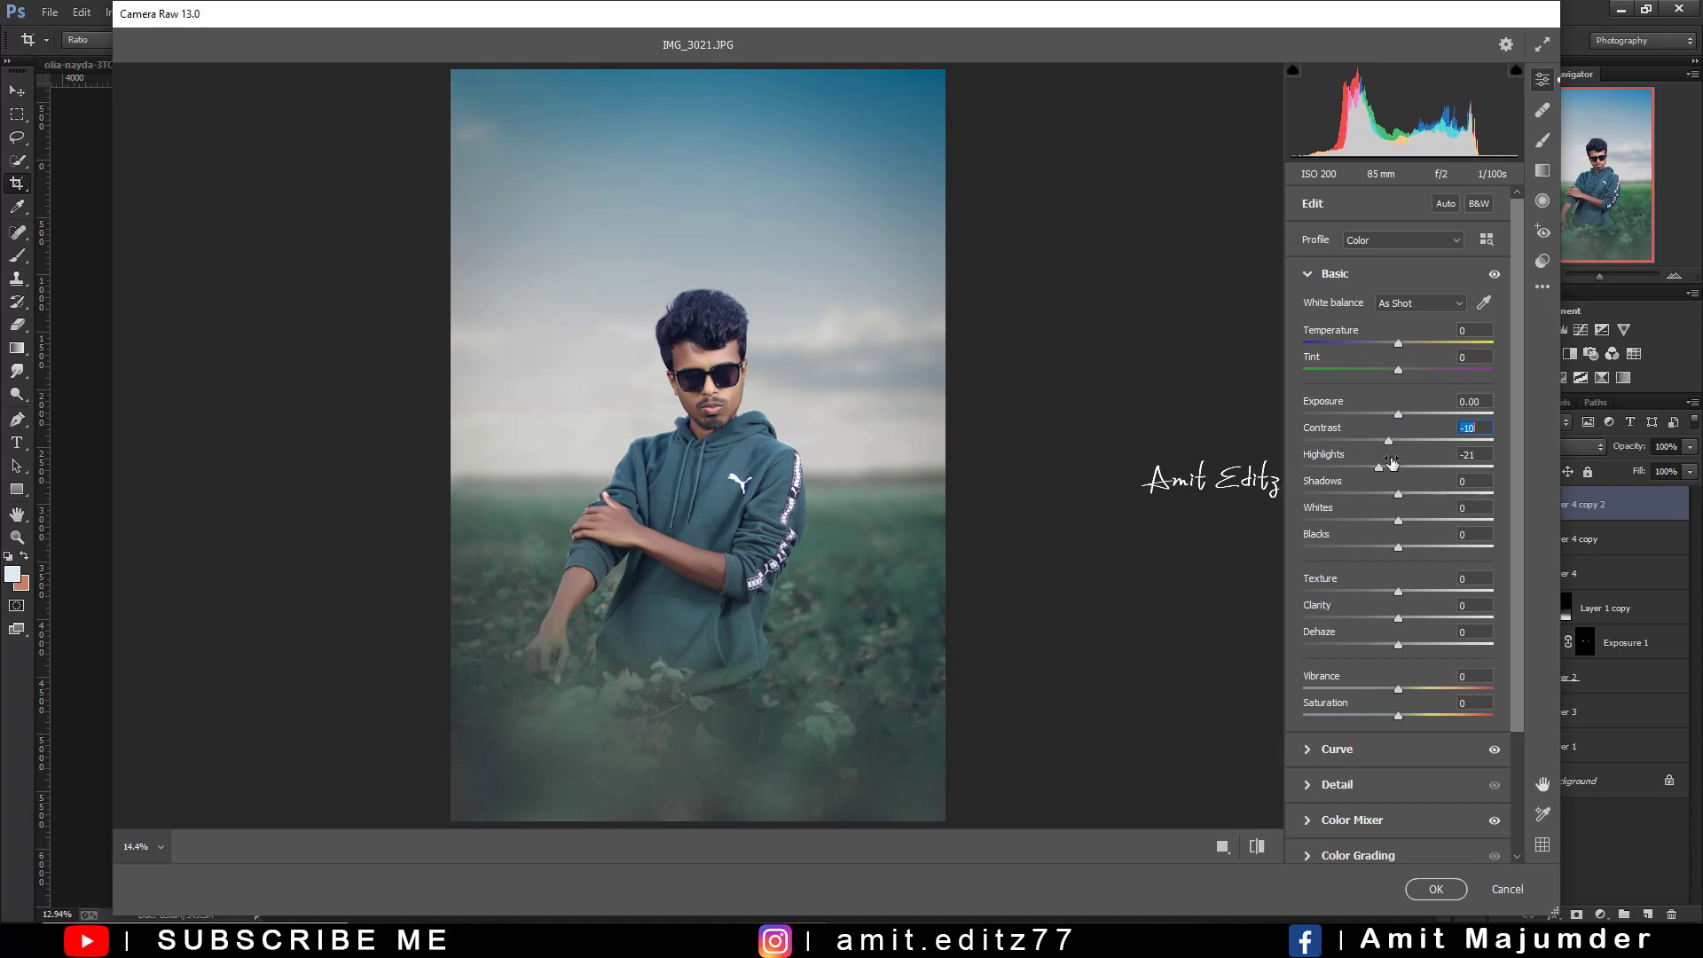
pyautogui.moveTo(1399, 546)
pyautogui.mouseDown()
pyautogui.moveTo(1359, 540)
pyautogui.moveTo(1437, 520)
pyautogui.moveTo(1404, 521)
pyautogui.mouseUp()
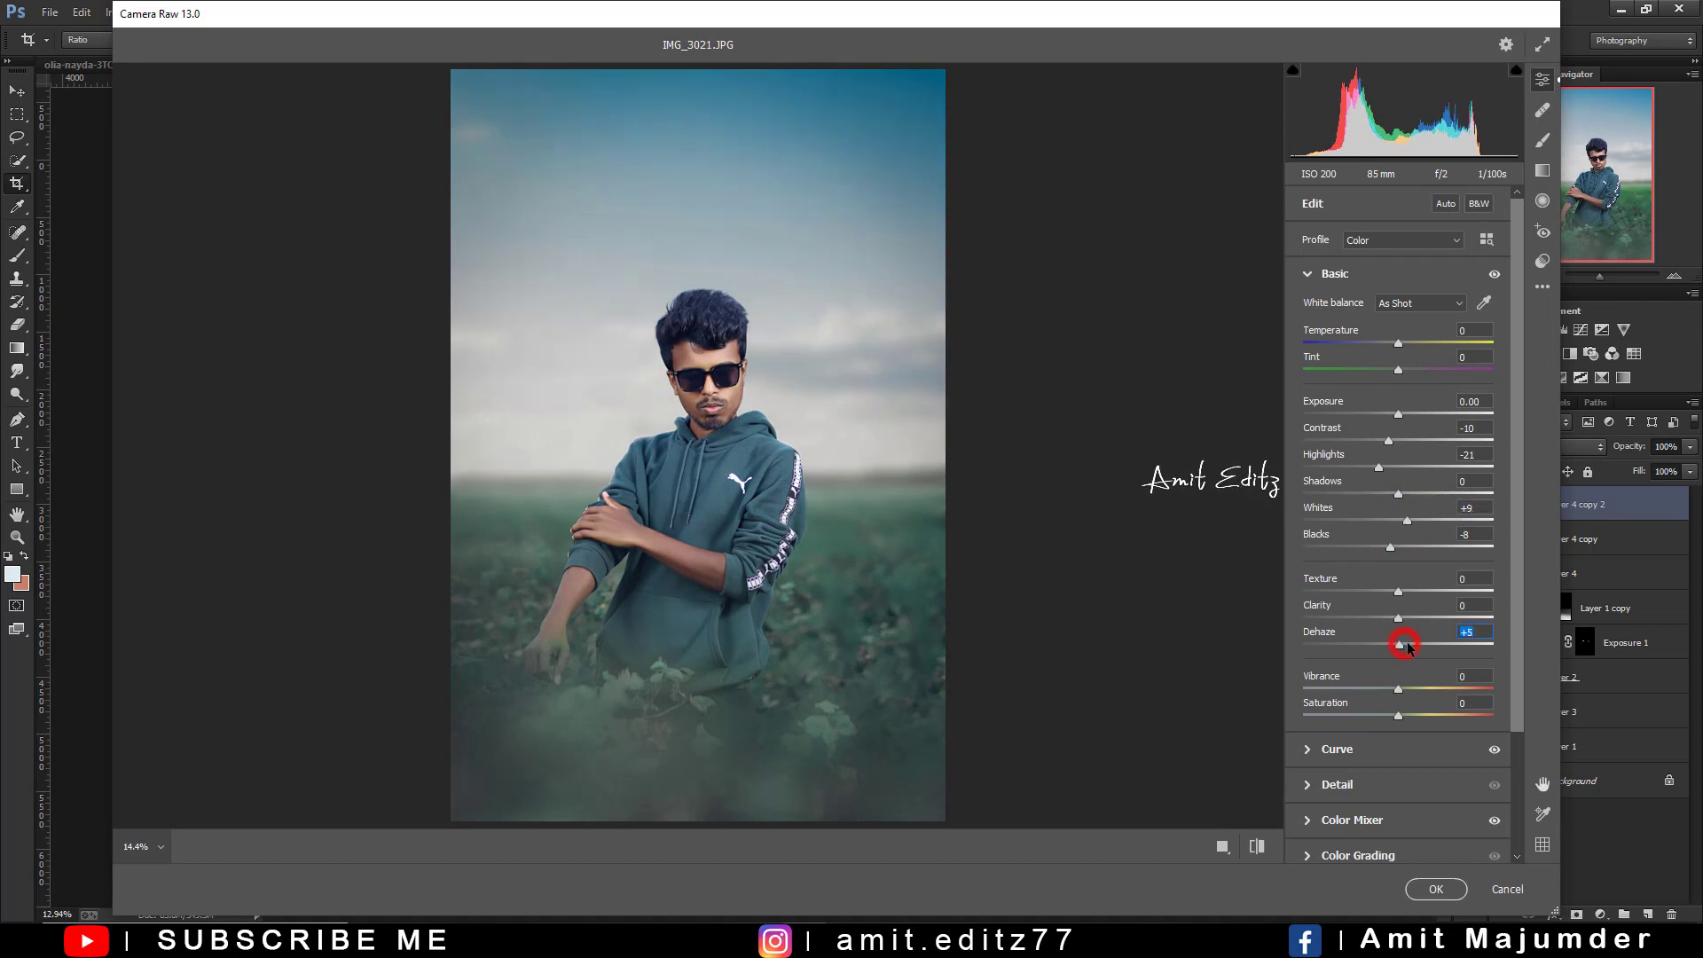
pyautogui.moveTo(1408, 646)
pyautogui.mouseDown()
pyautogui.moveTo(1371, 619)
pyautogui.moveTo(1398, 646)
pyautogui.mouseUp()
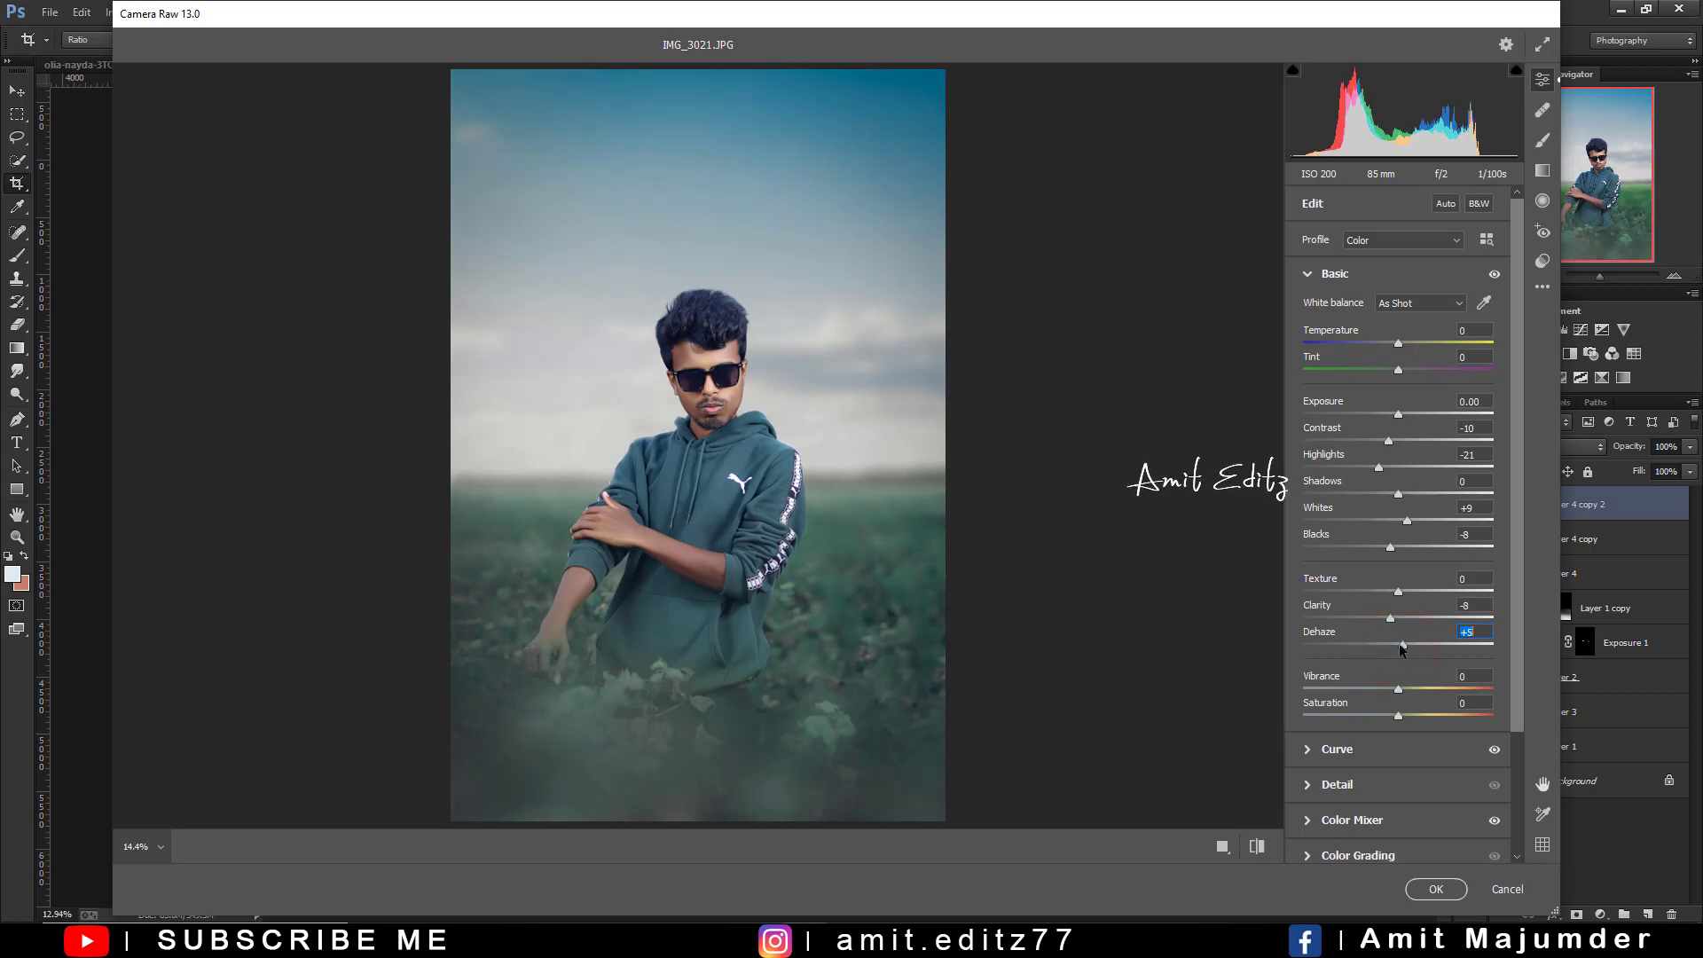
pyautogui.click(1344, 784)
pyautogui.click(1327, 387)
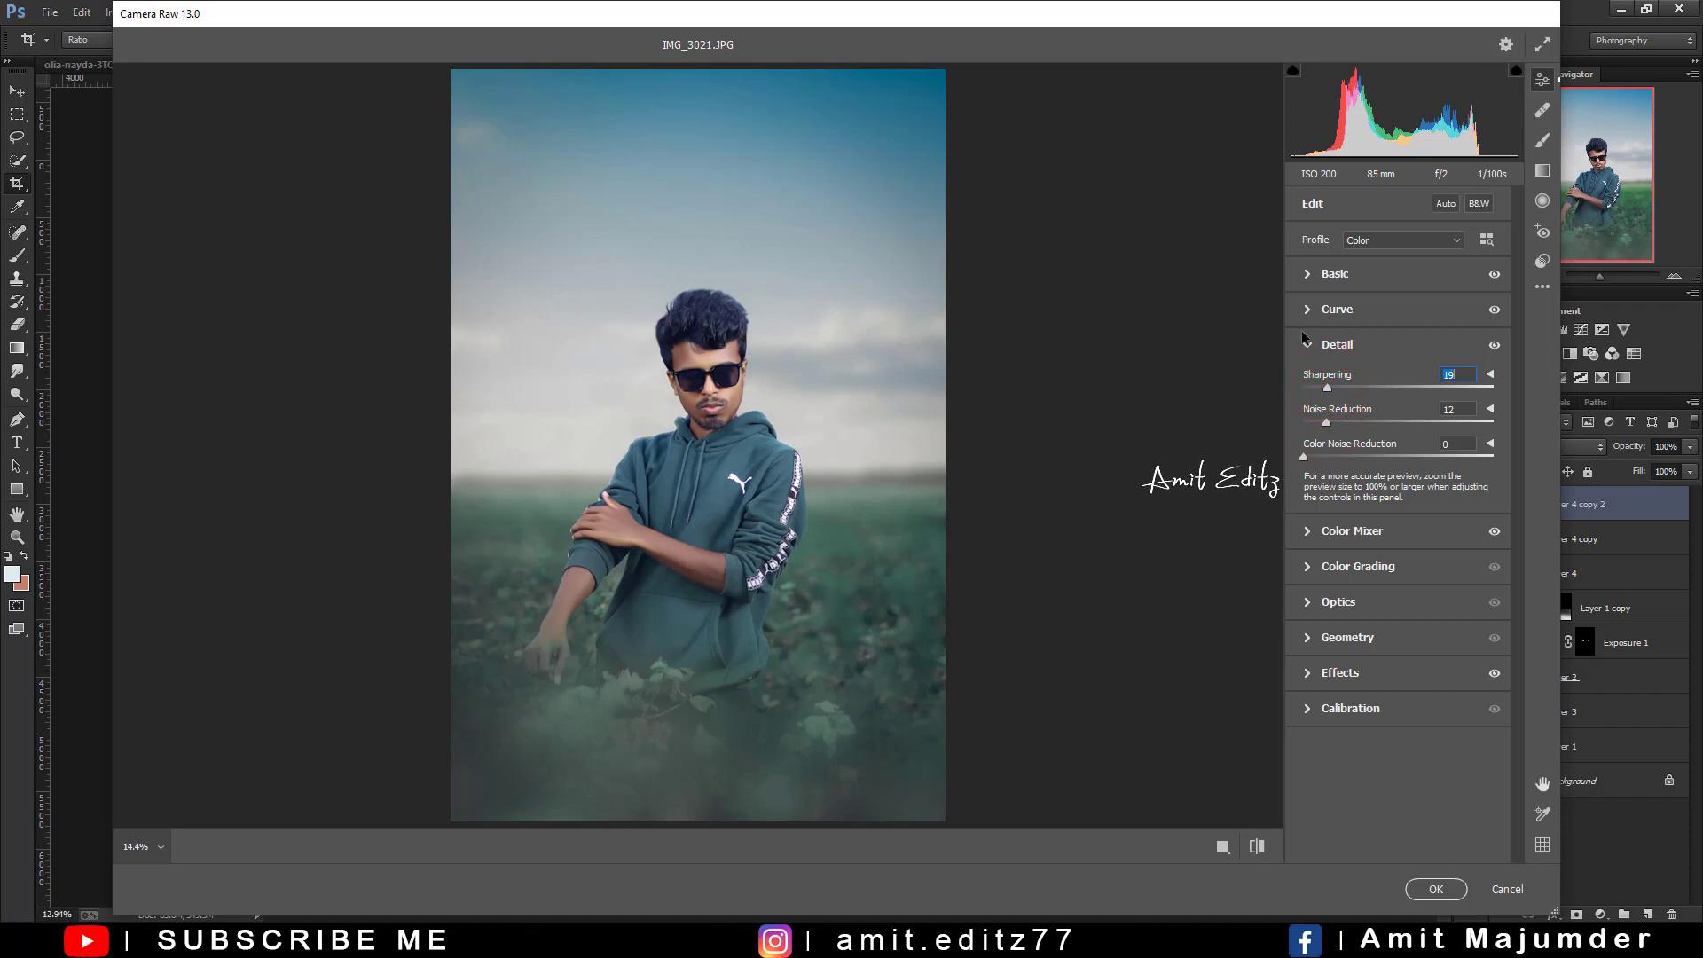
# Draw angled graduated filters from bottom-left and bottom-right at Exposure −0.55 over the lower field
pyautogui.click(1543, 170)
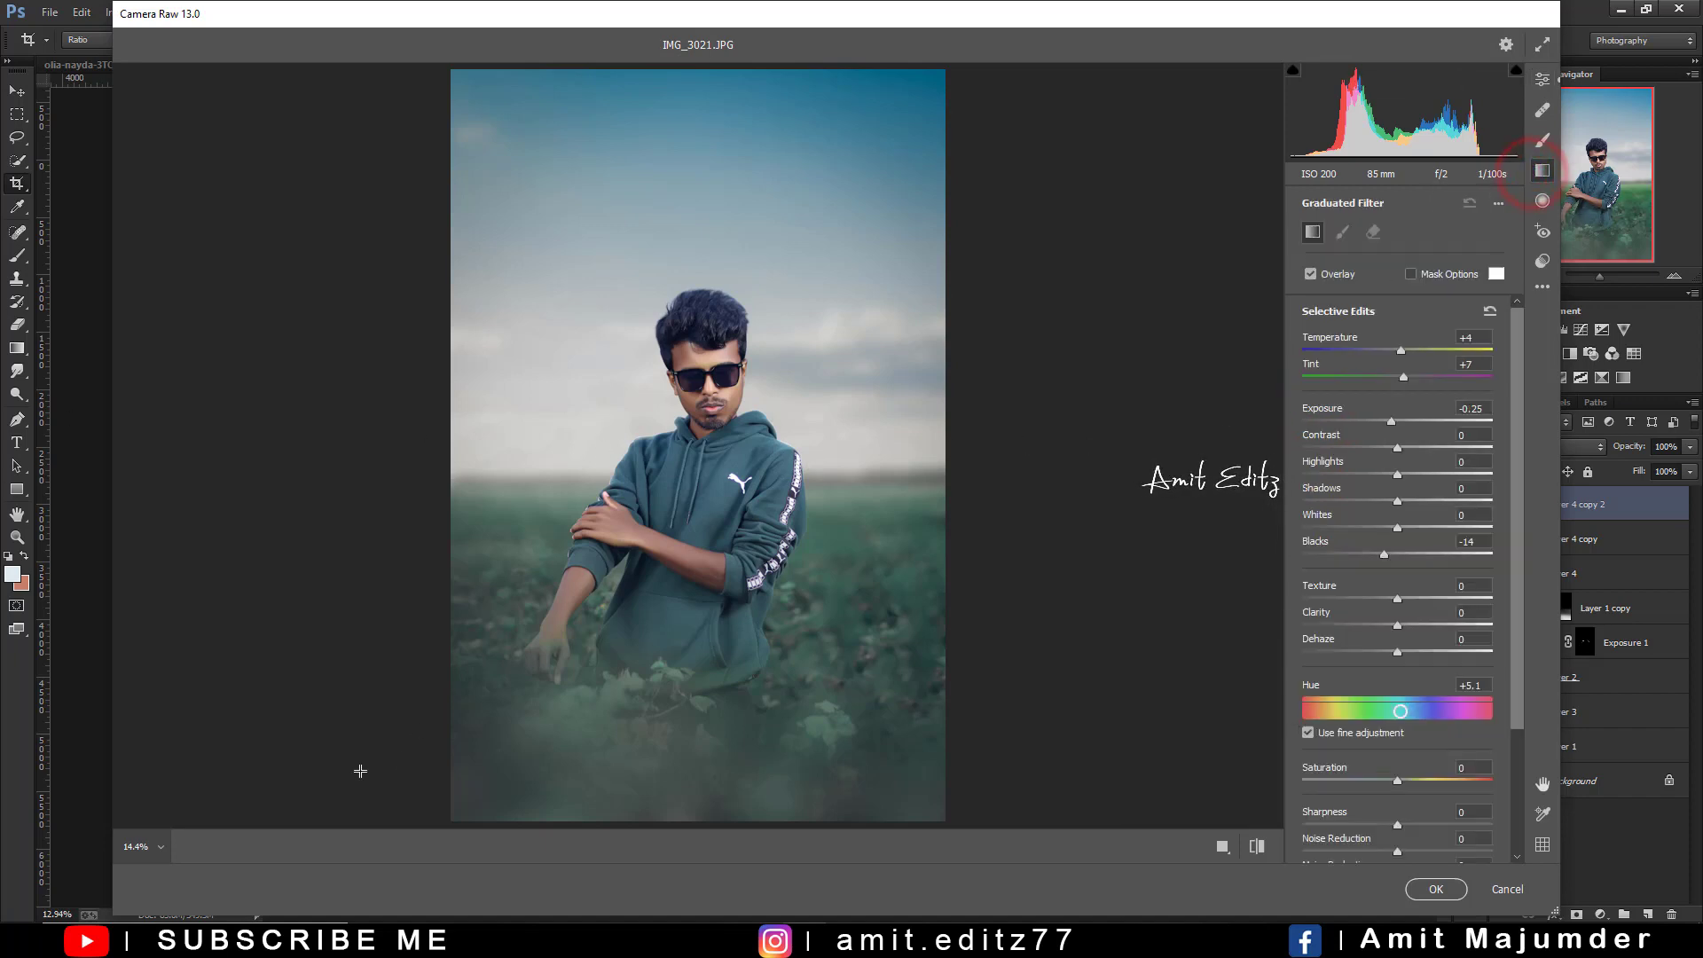
pyautogui.moveTo(374, 765); pyautogui.dragTo(619, 579)
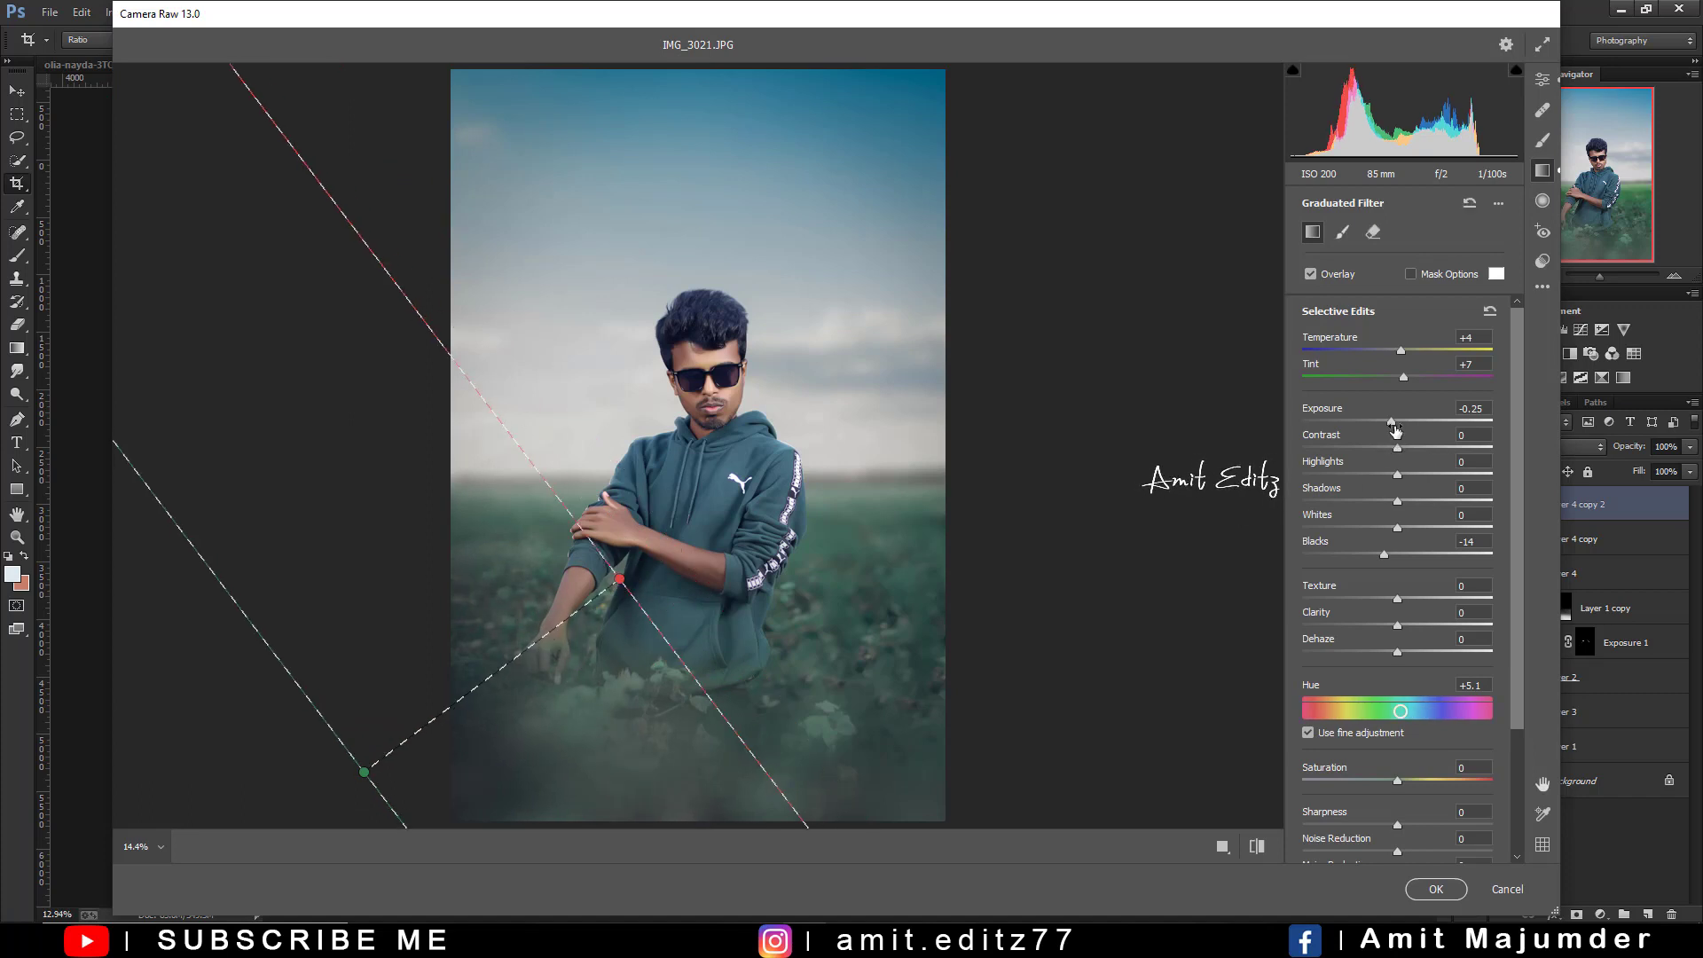
pyautogui.moveTo(1393, 423); pyautogui.dragTo(1376, 423)
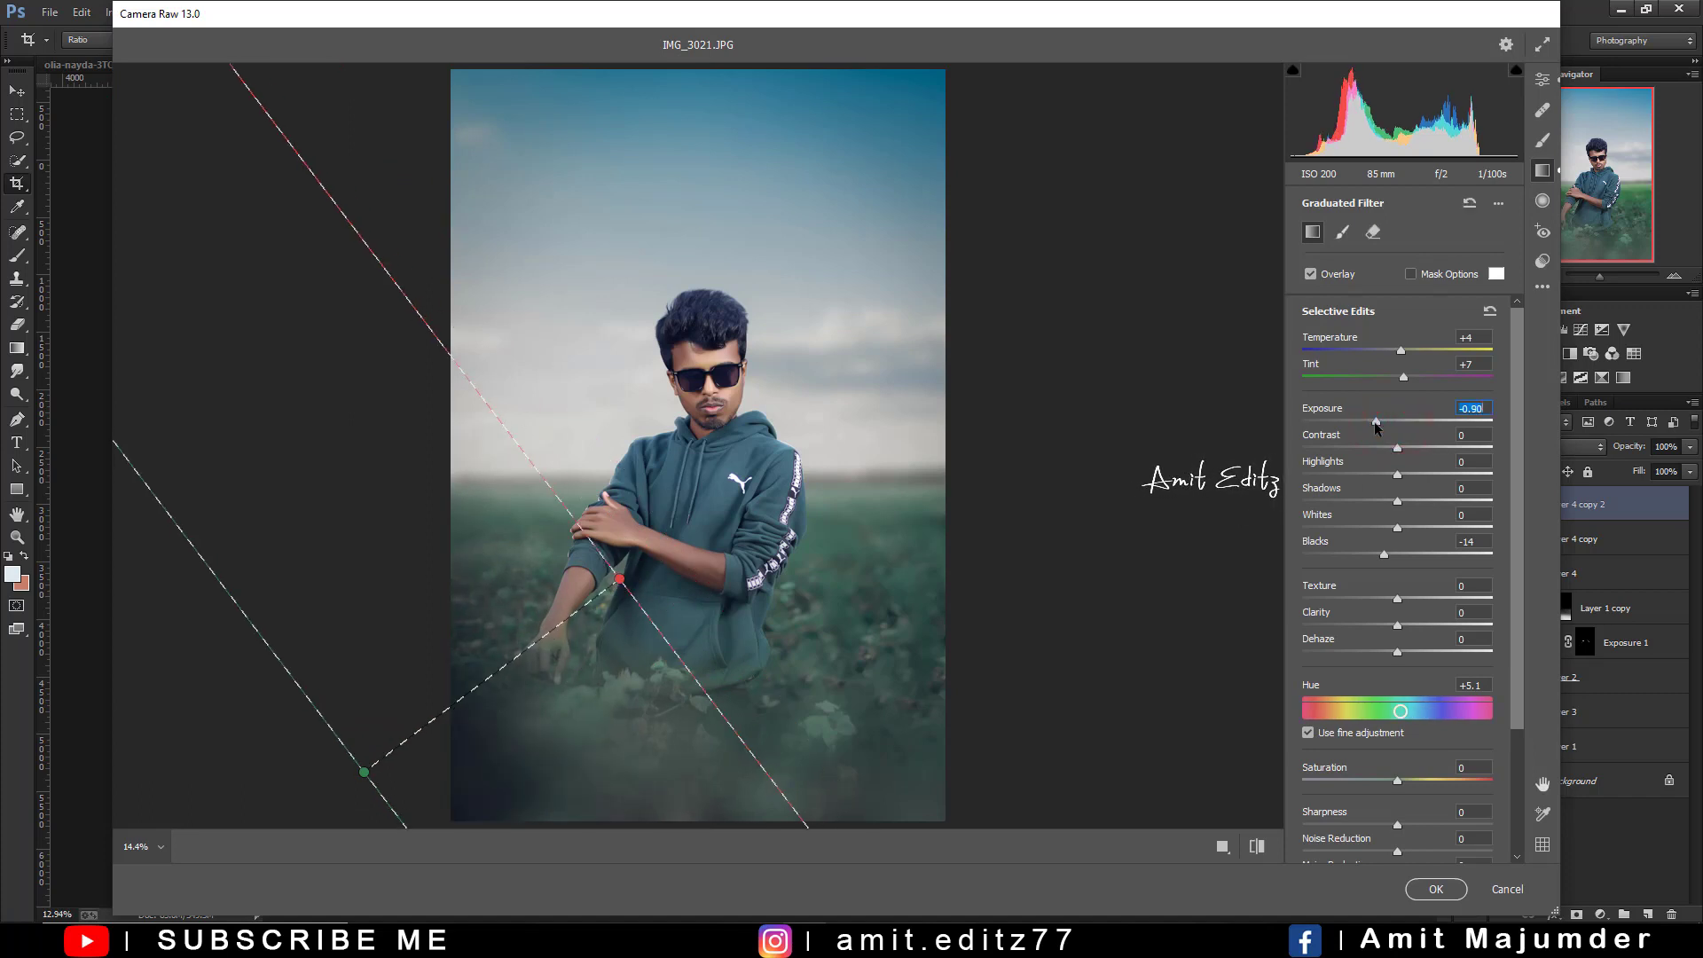
pyautogui.moveTo(1376, 423); pyautogui.dragTo(1385, 423)
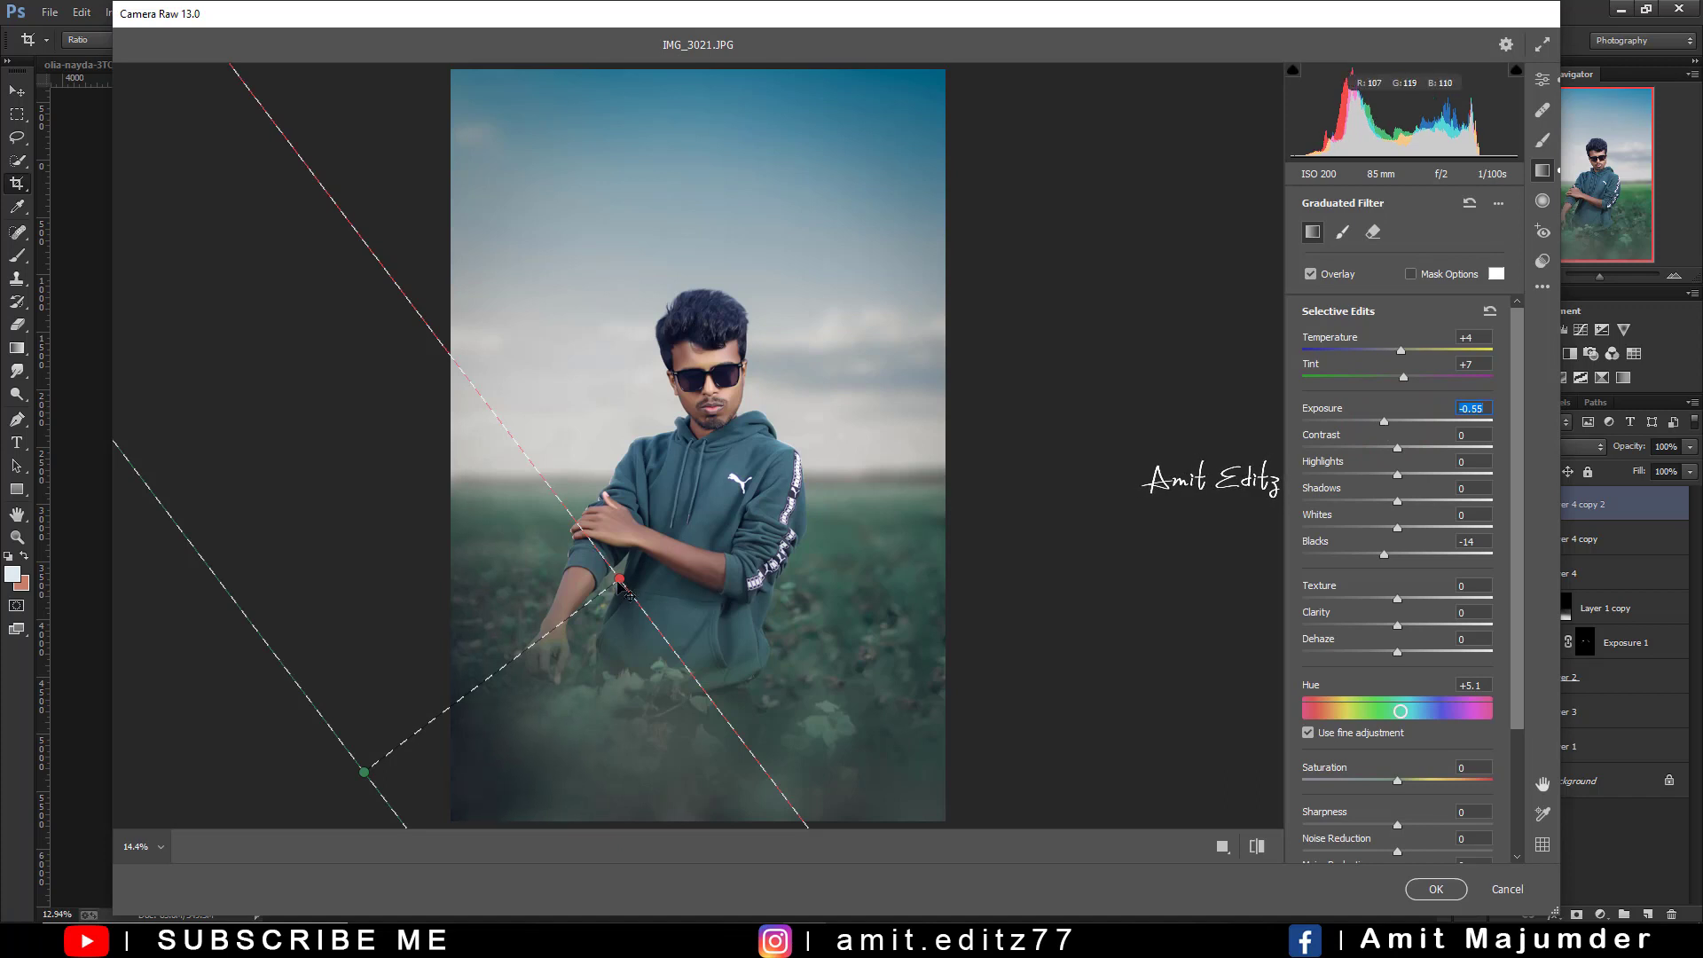
pyautogui.moveTo(619, 581); pyautogui.dragTo(559, 460)
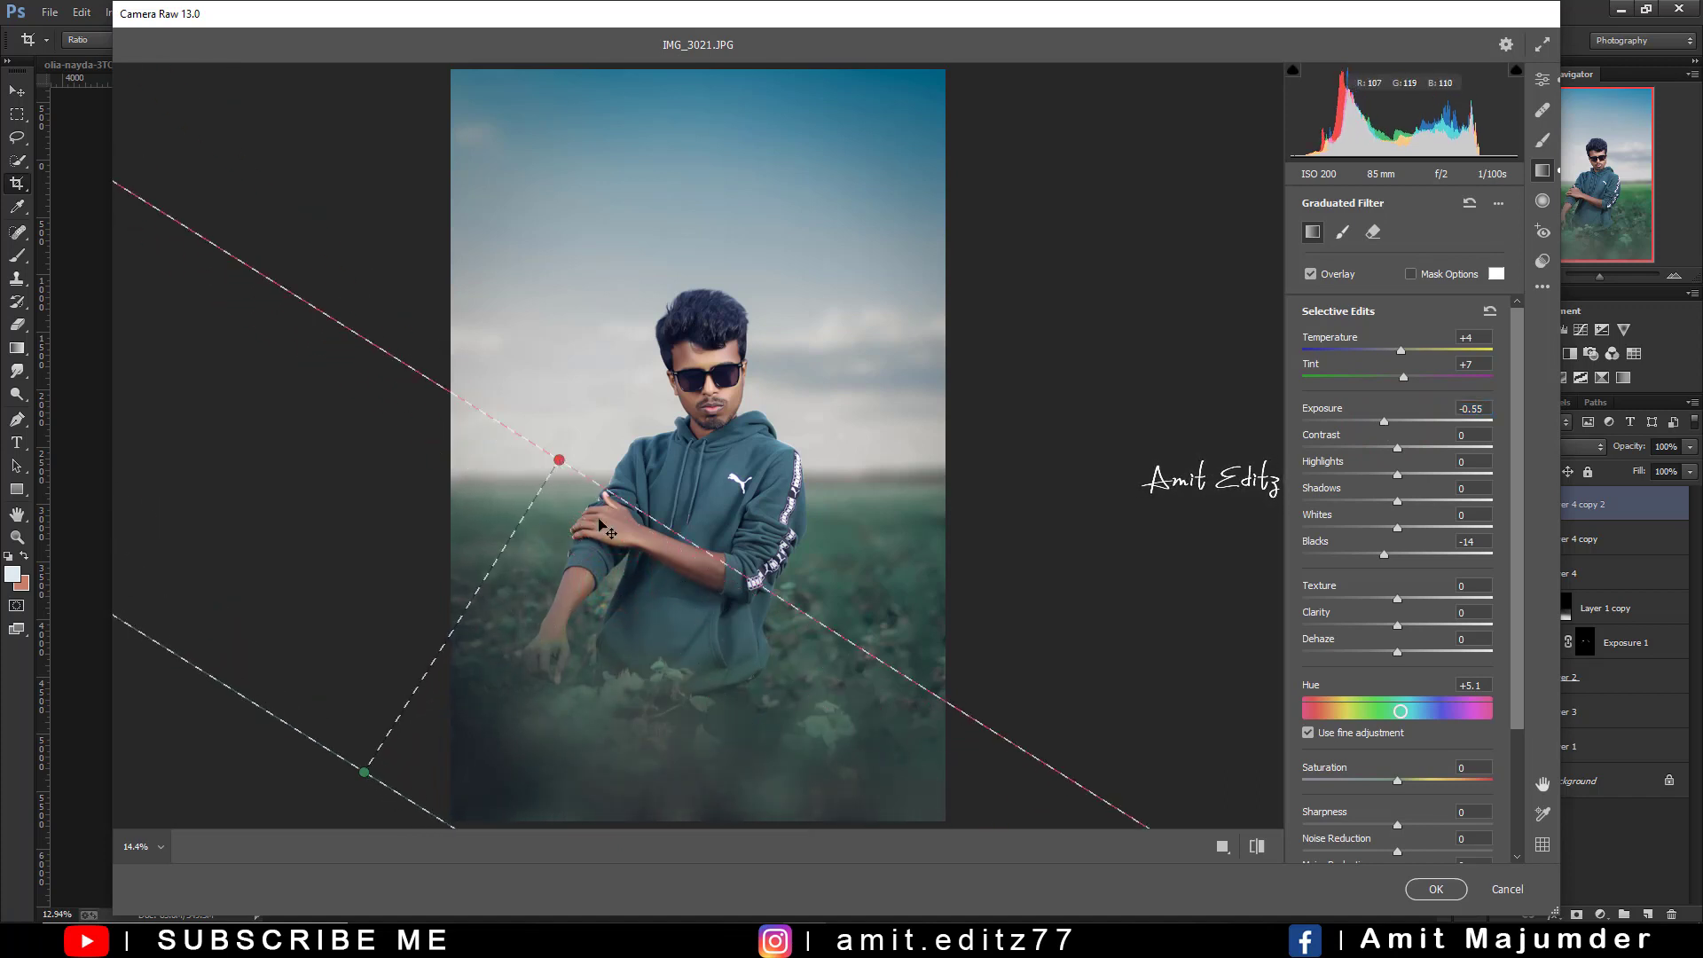
pyautogui.moveTo(988, 797)
pyautogui.mouseDown()
pyautogui.moveTo(729, 429)
pyautogui.moveTo(816, 449)
pyautogui.moveTo(803, 468)
pyautogui.mouseUp()
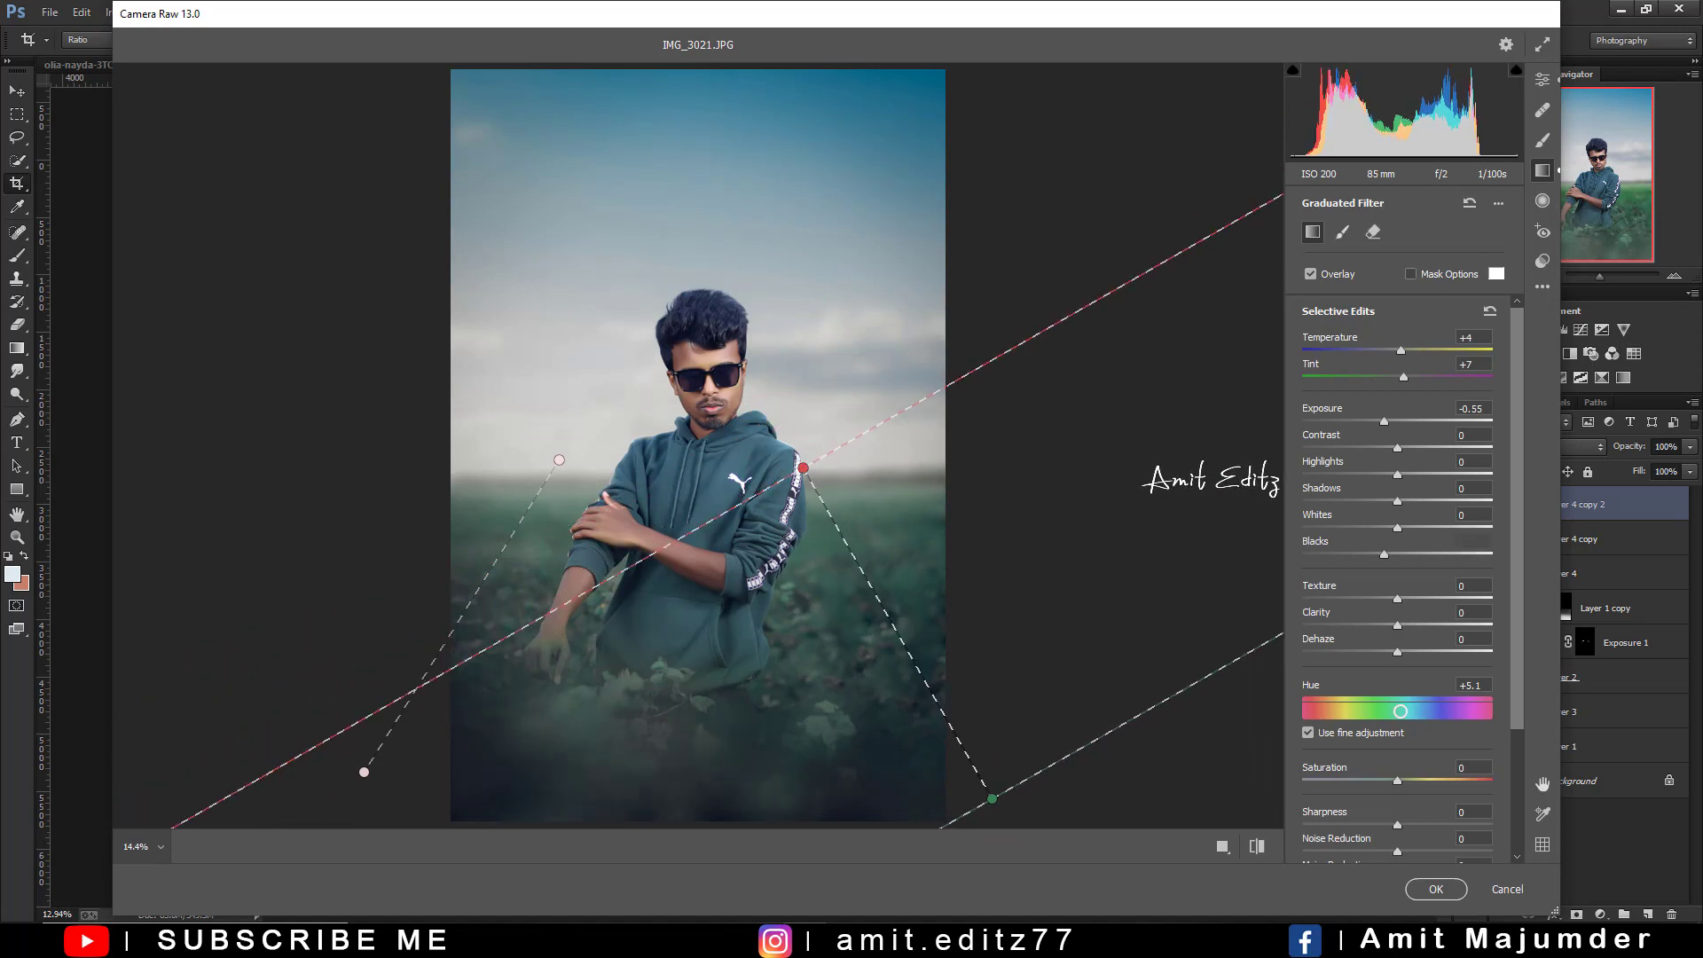
pyautogui.click(1543, 79)
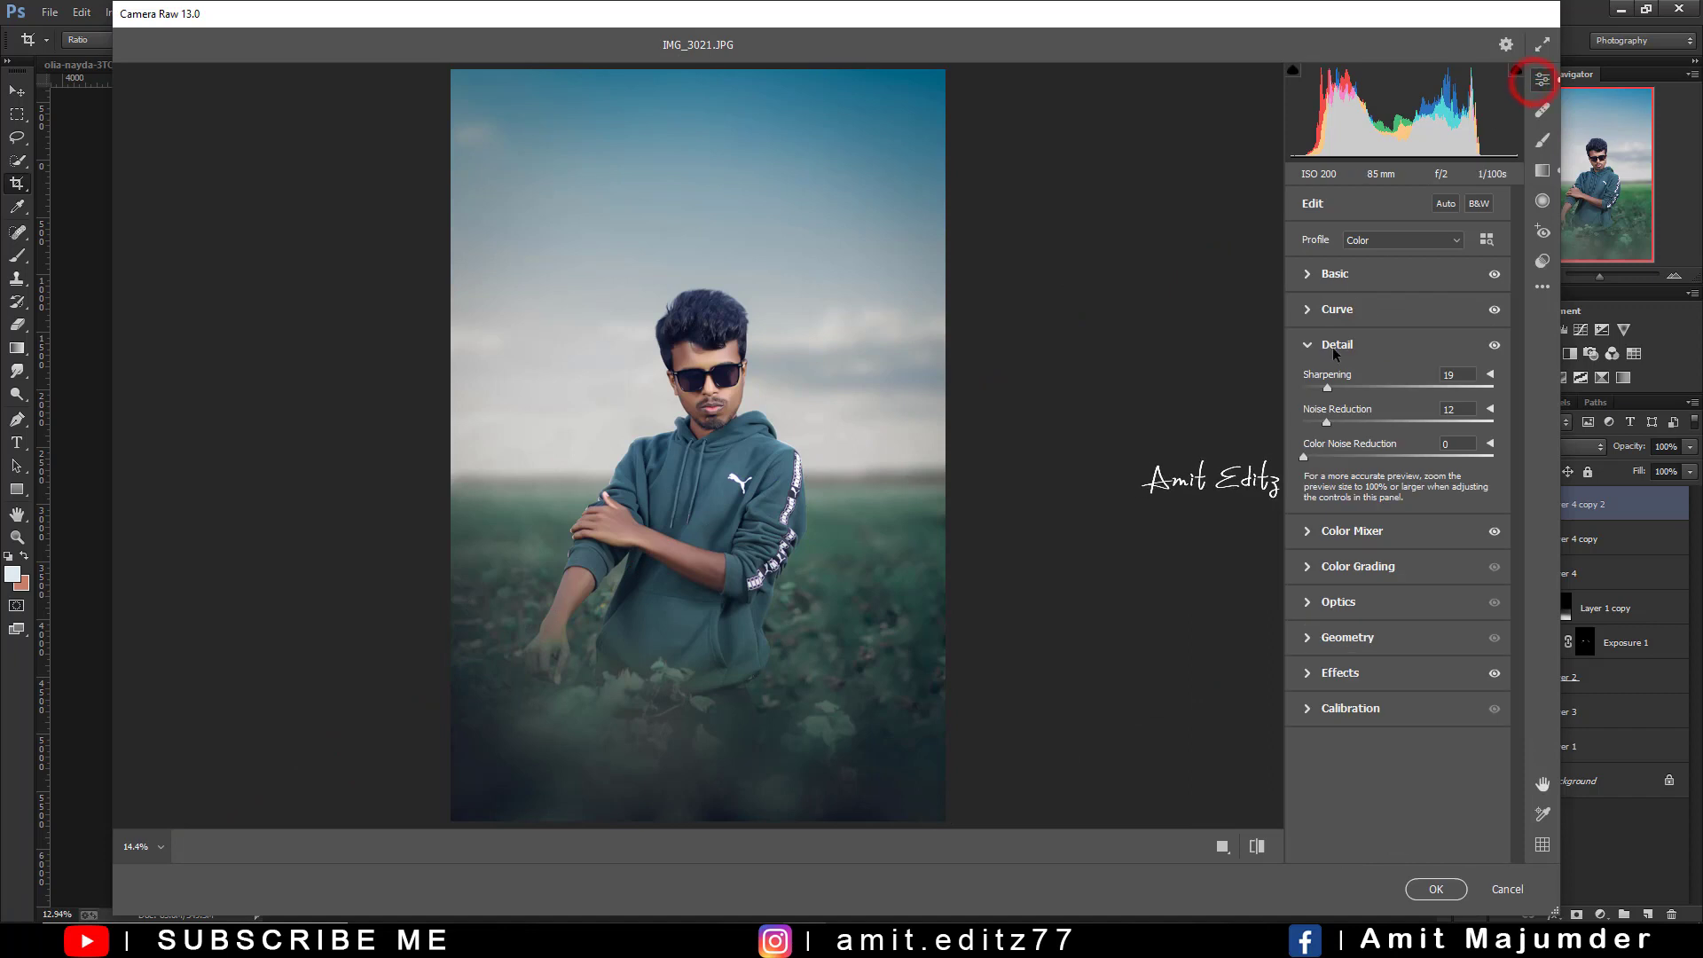
# Shift the Blues hue to −23 in the Color Mixer
pyautogui.click(1358, 531)
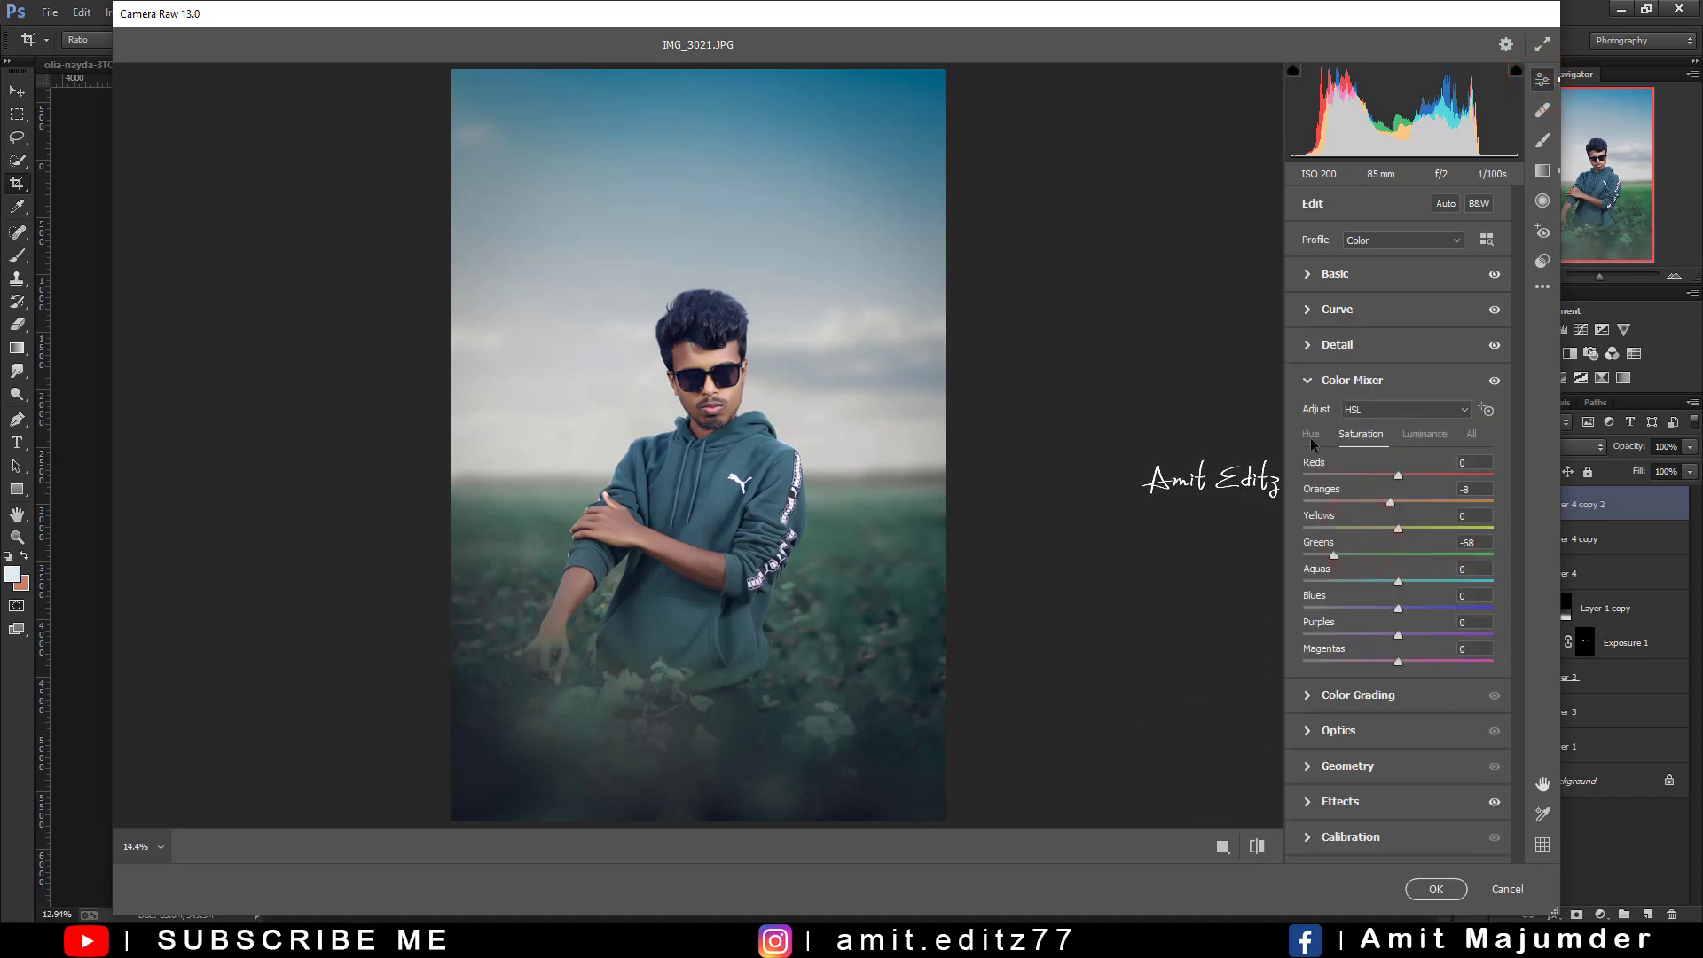
pyautogui.click(1312, 434)
pyautogui.moveTo(1398, 608); pyautogui.dragTo(1376, 606)
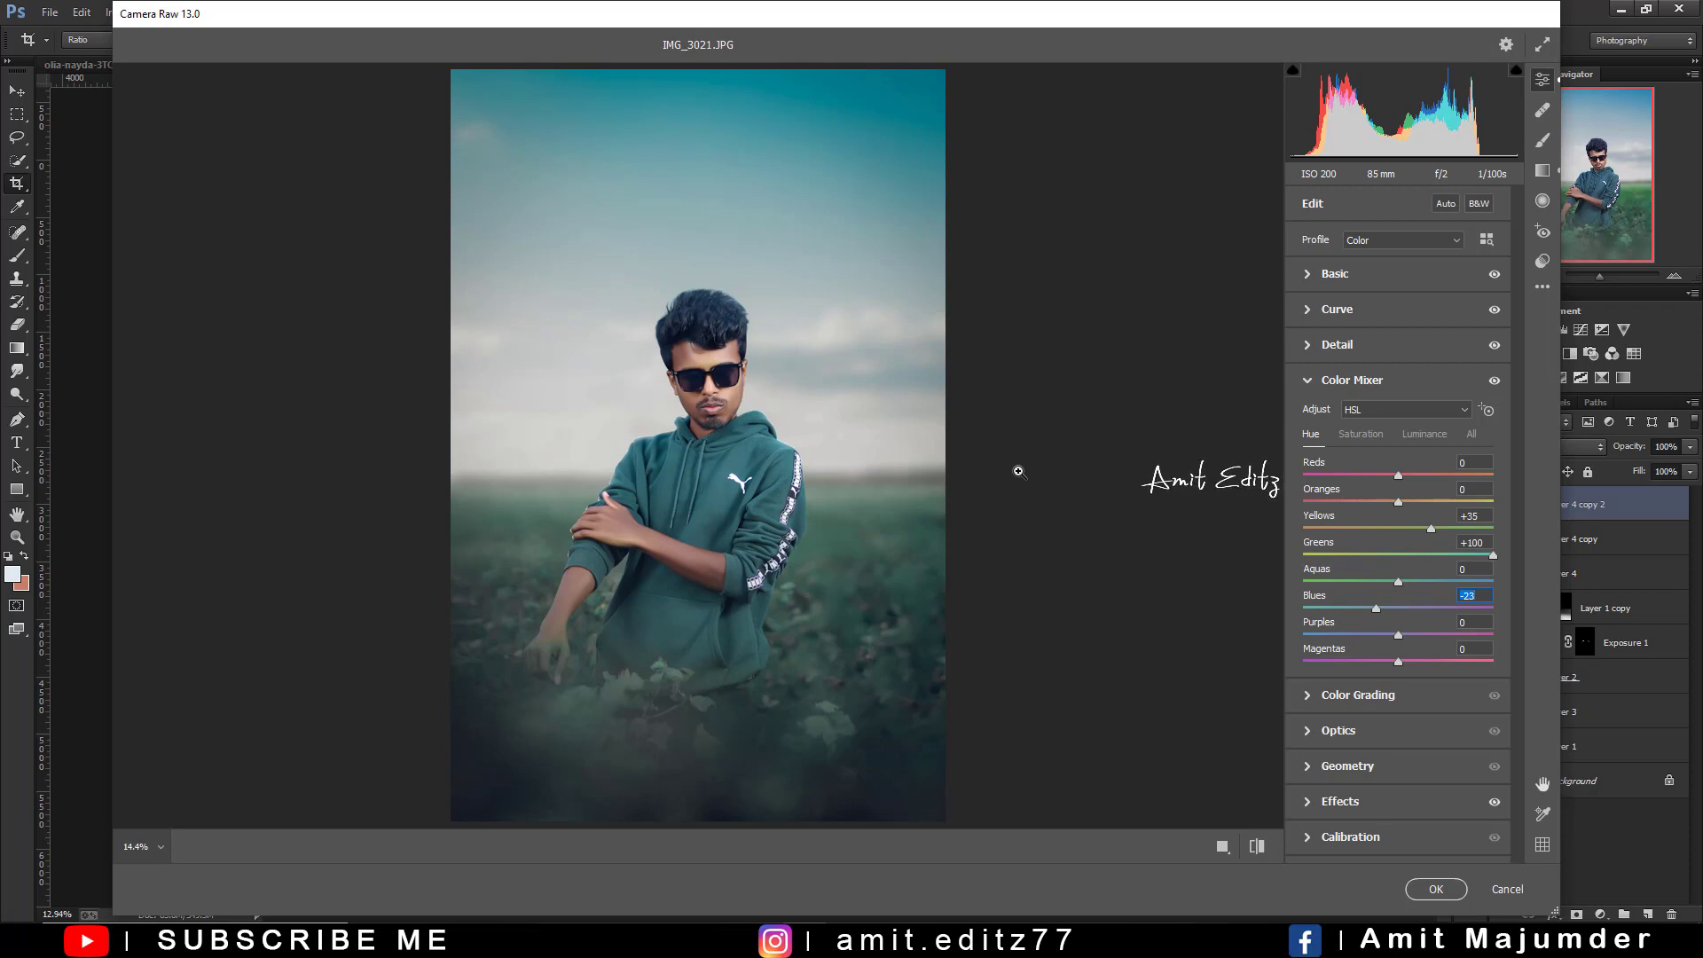
# Lift the RGB curve's black point to fade shadows, then use parametric curve mode
pyautogui.click(1348, 307)
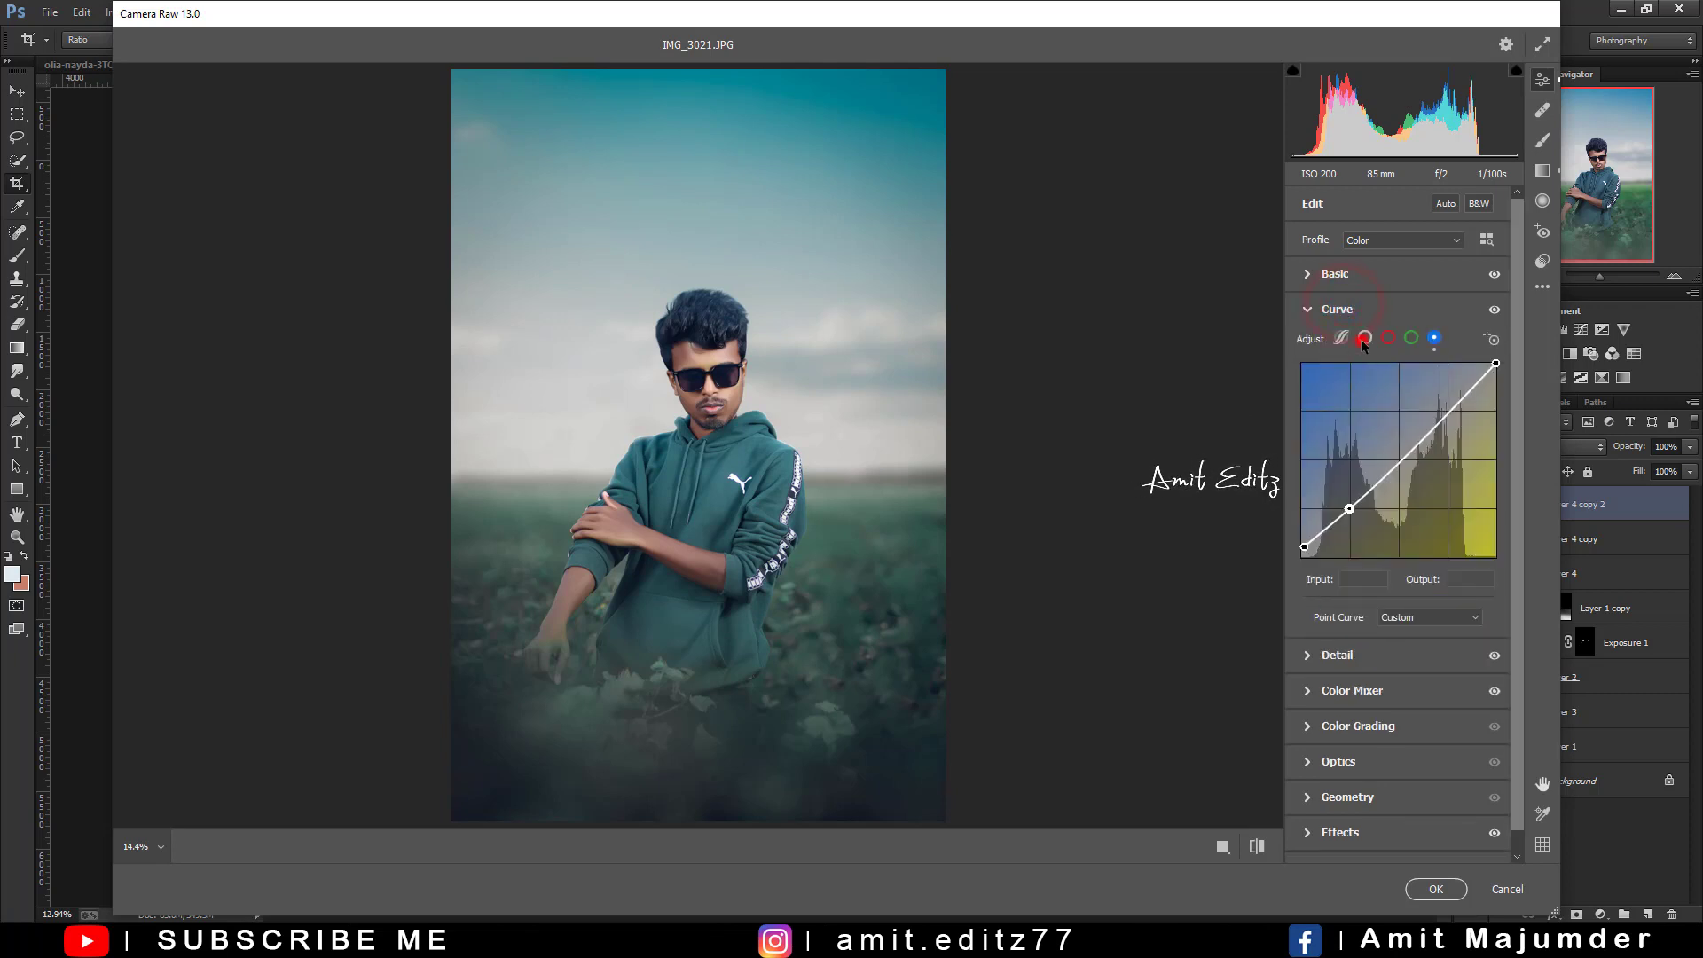
pyautogui.click(1364, 341)
pyautogui.click(1352, 508)
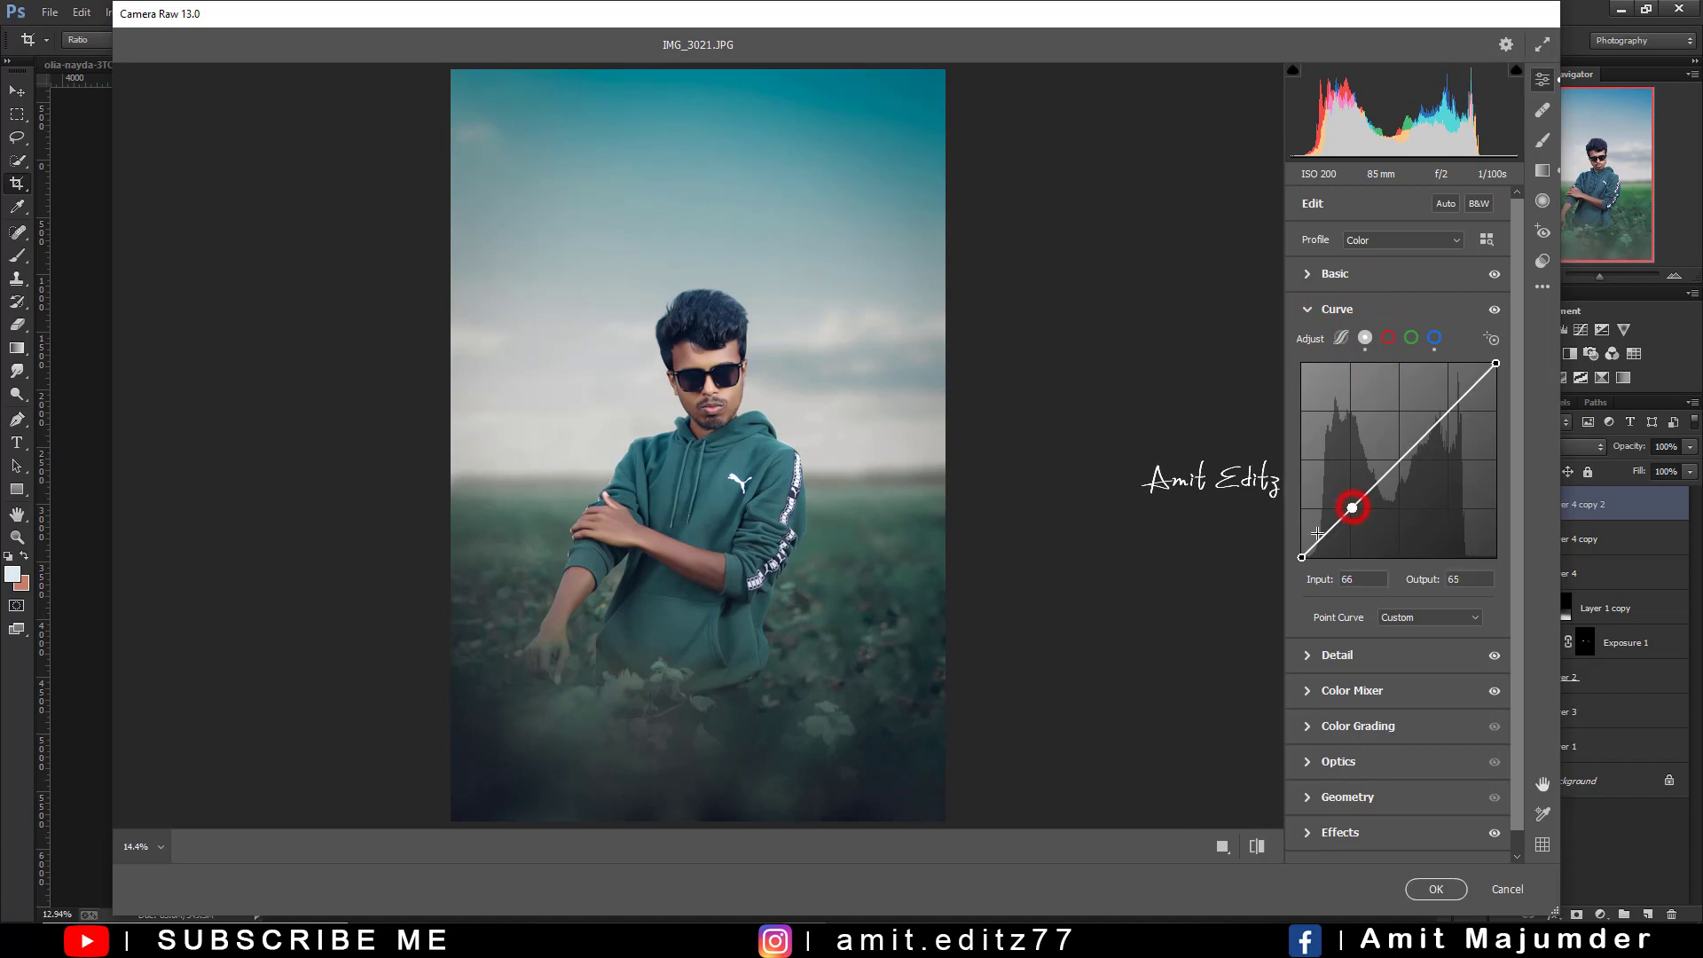
pyautogui.moveTo(1301, 558); pyautogui.dragTo(1310, 547)
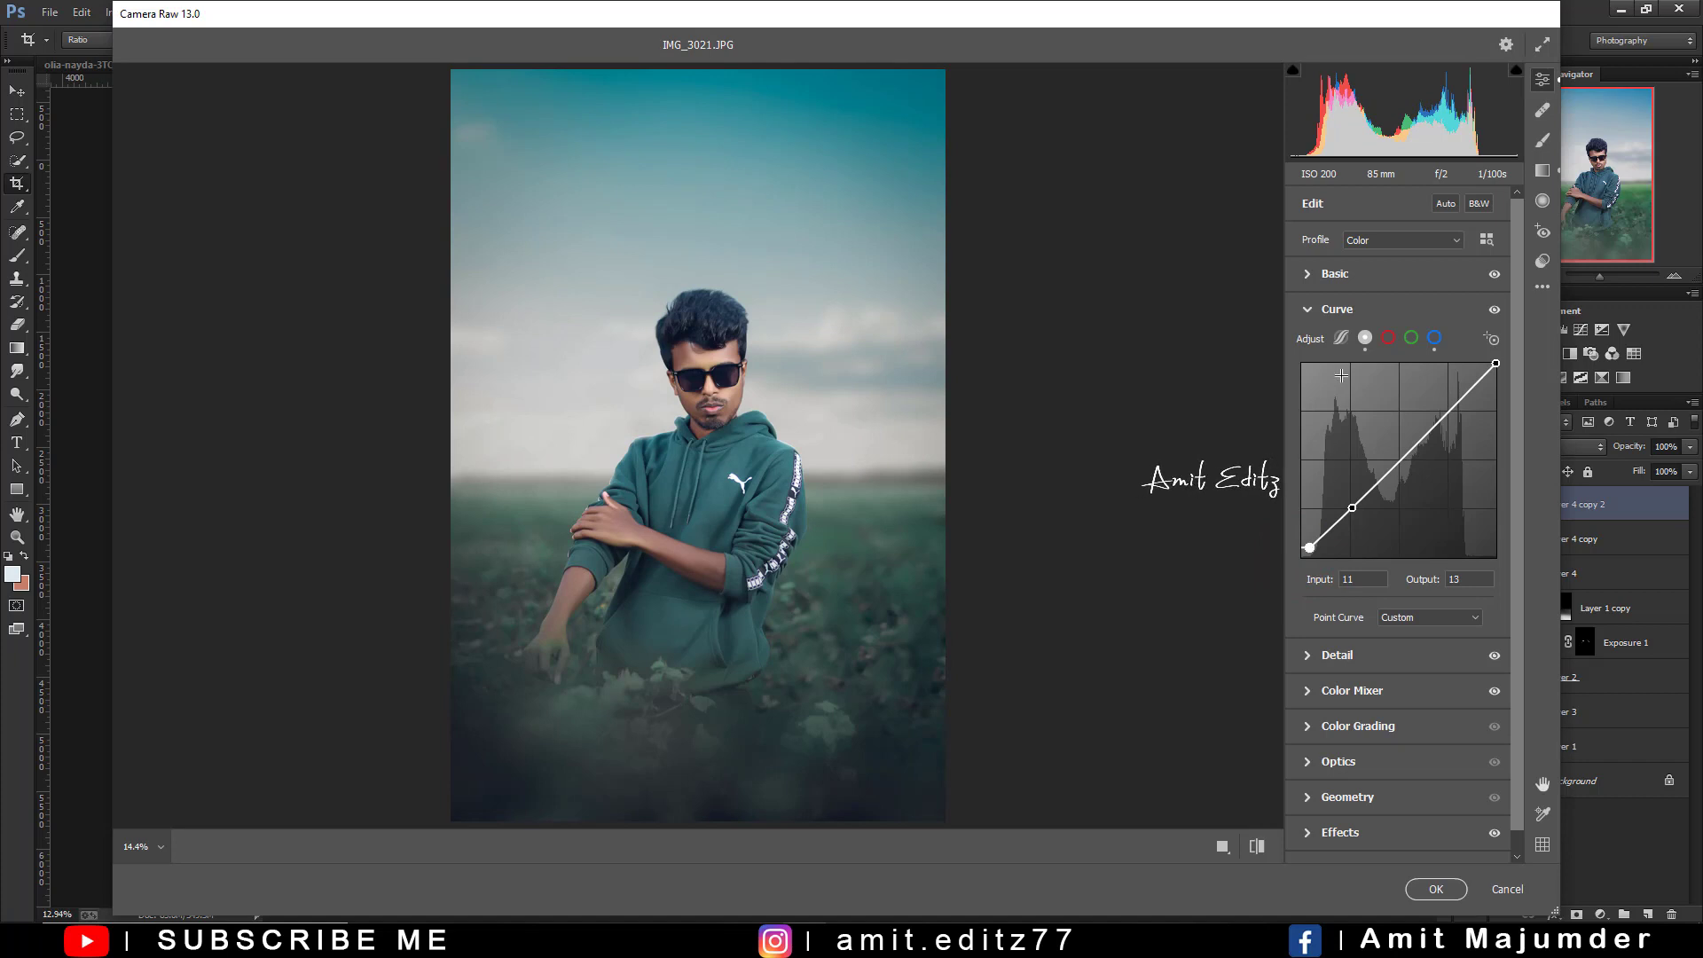
pyautogui.click(1340, 338)
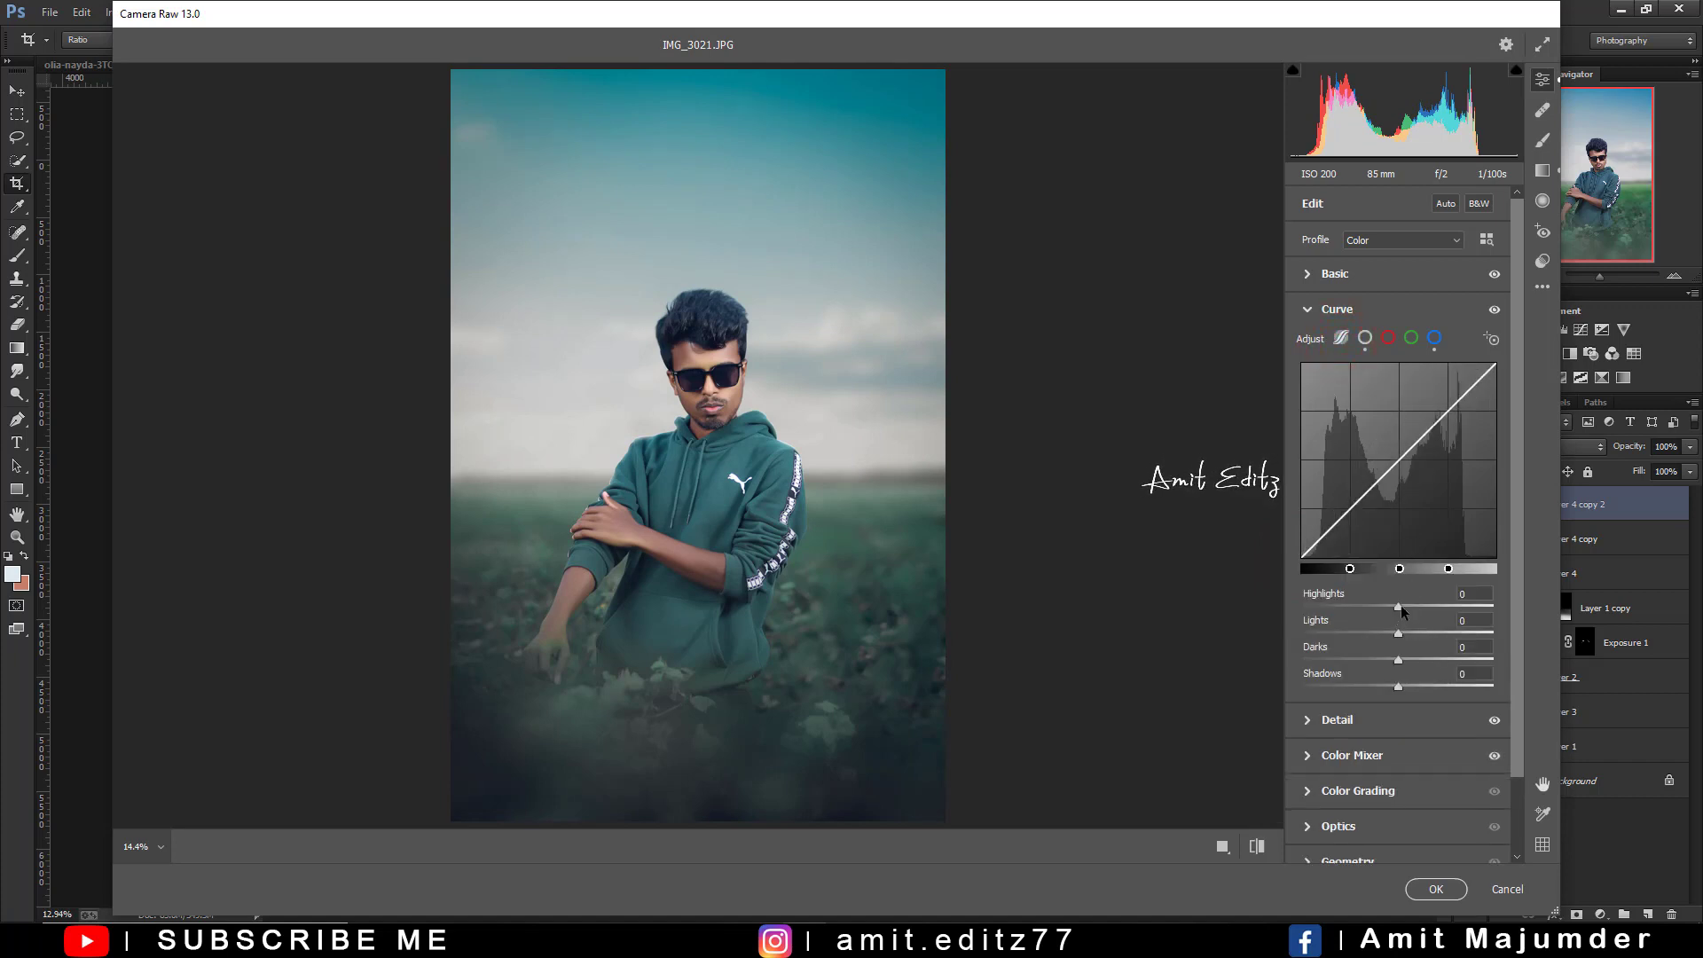
# Drag parametric sliders to Highlights +11, Lights −9, Darks −4 and slightly negative Shadows
pyautogui.moveTo(1381, 603)
pyautogui.mouseDown()
pyautogui.moveTo(1341, 600)
pyautogui.moveTo(1451, 596)
pyautogui.mouseUp()
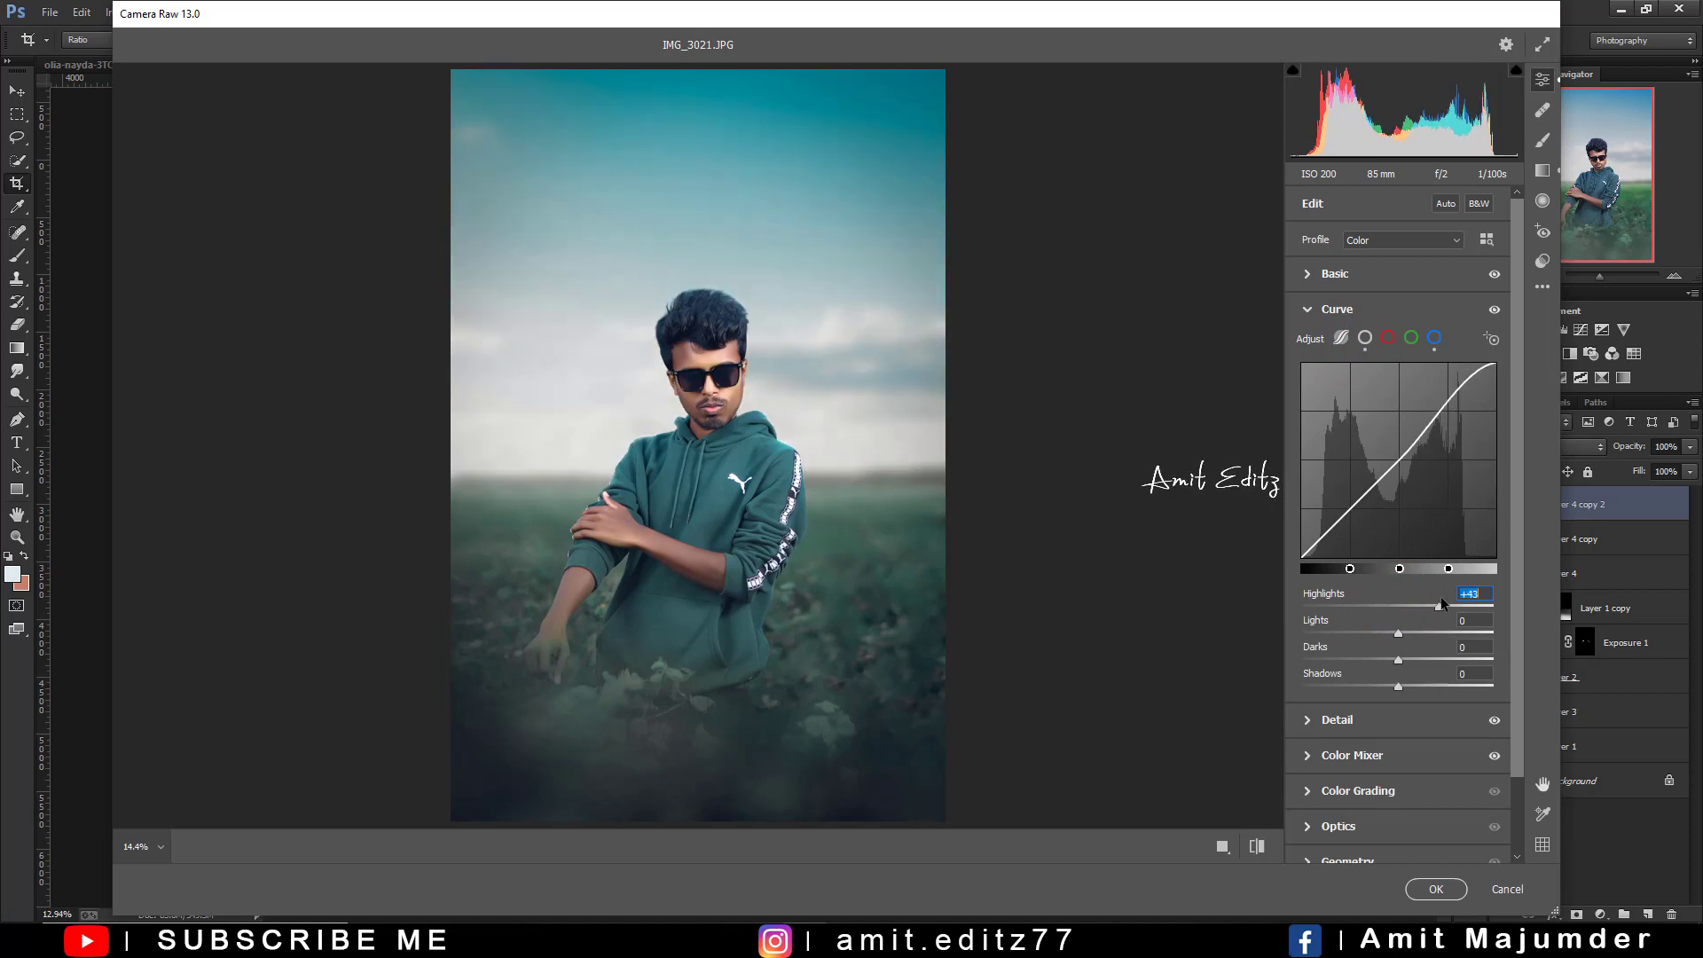
pyautogui.moveTo(1454, 601); pyautogui.dragTo(1365, 635)
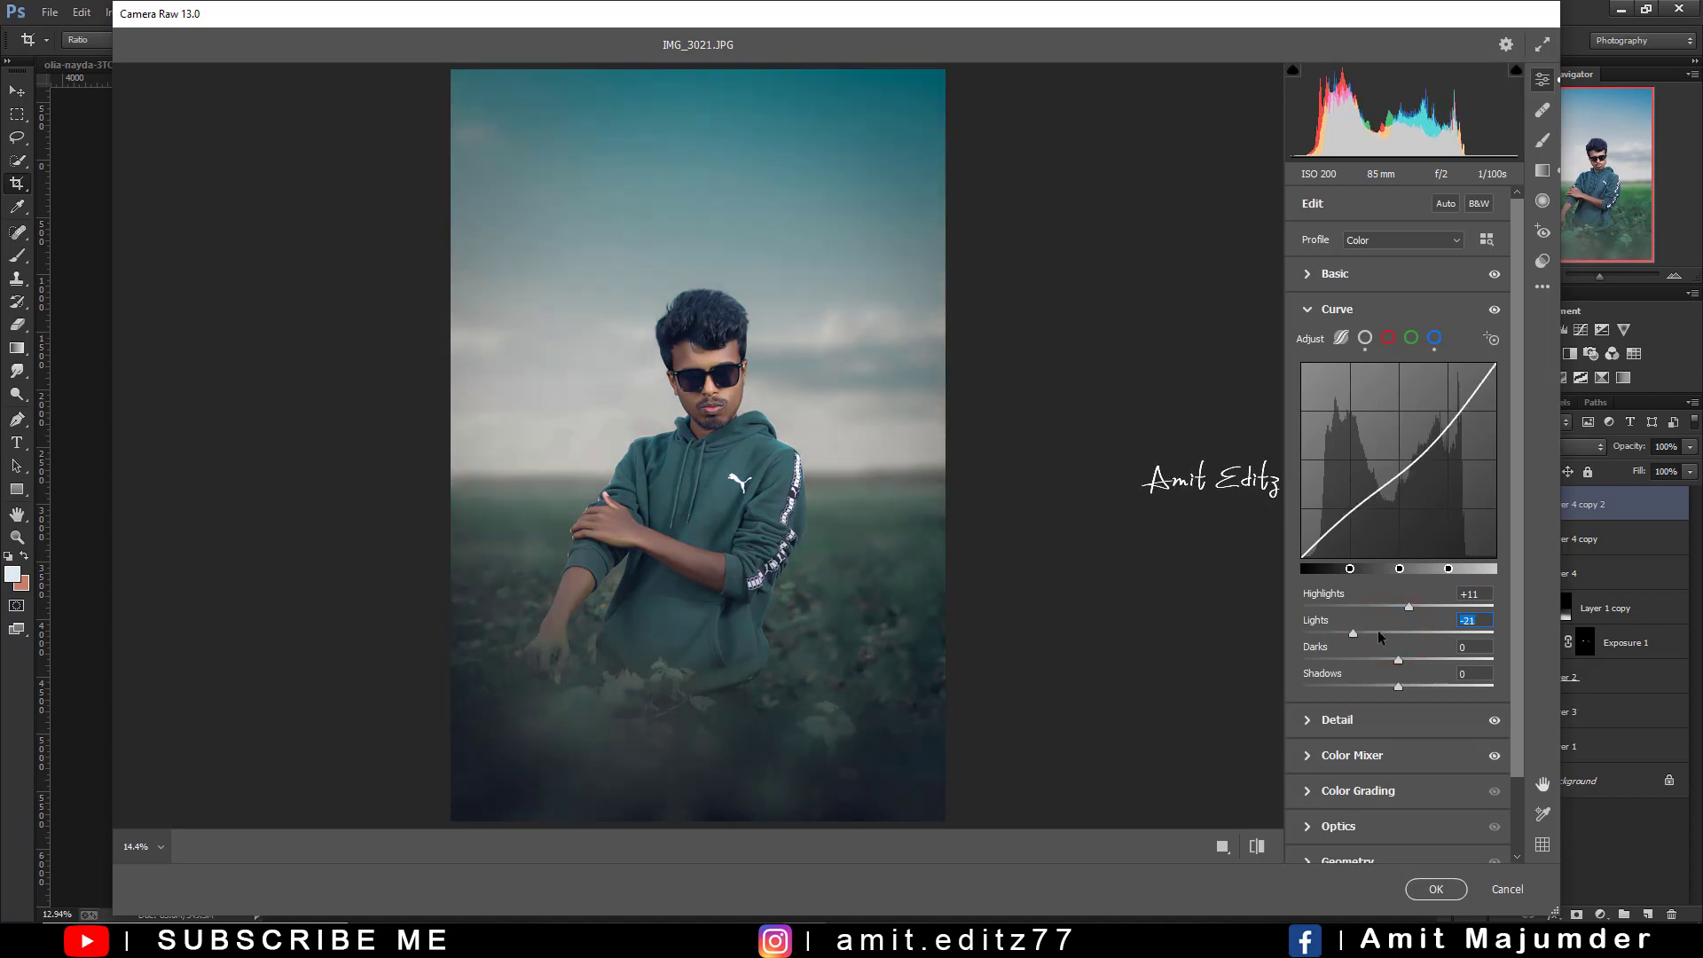
pyautogui.moveTo(1366, 636); pyautogui.dragTo(1390, 638)
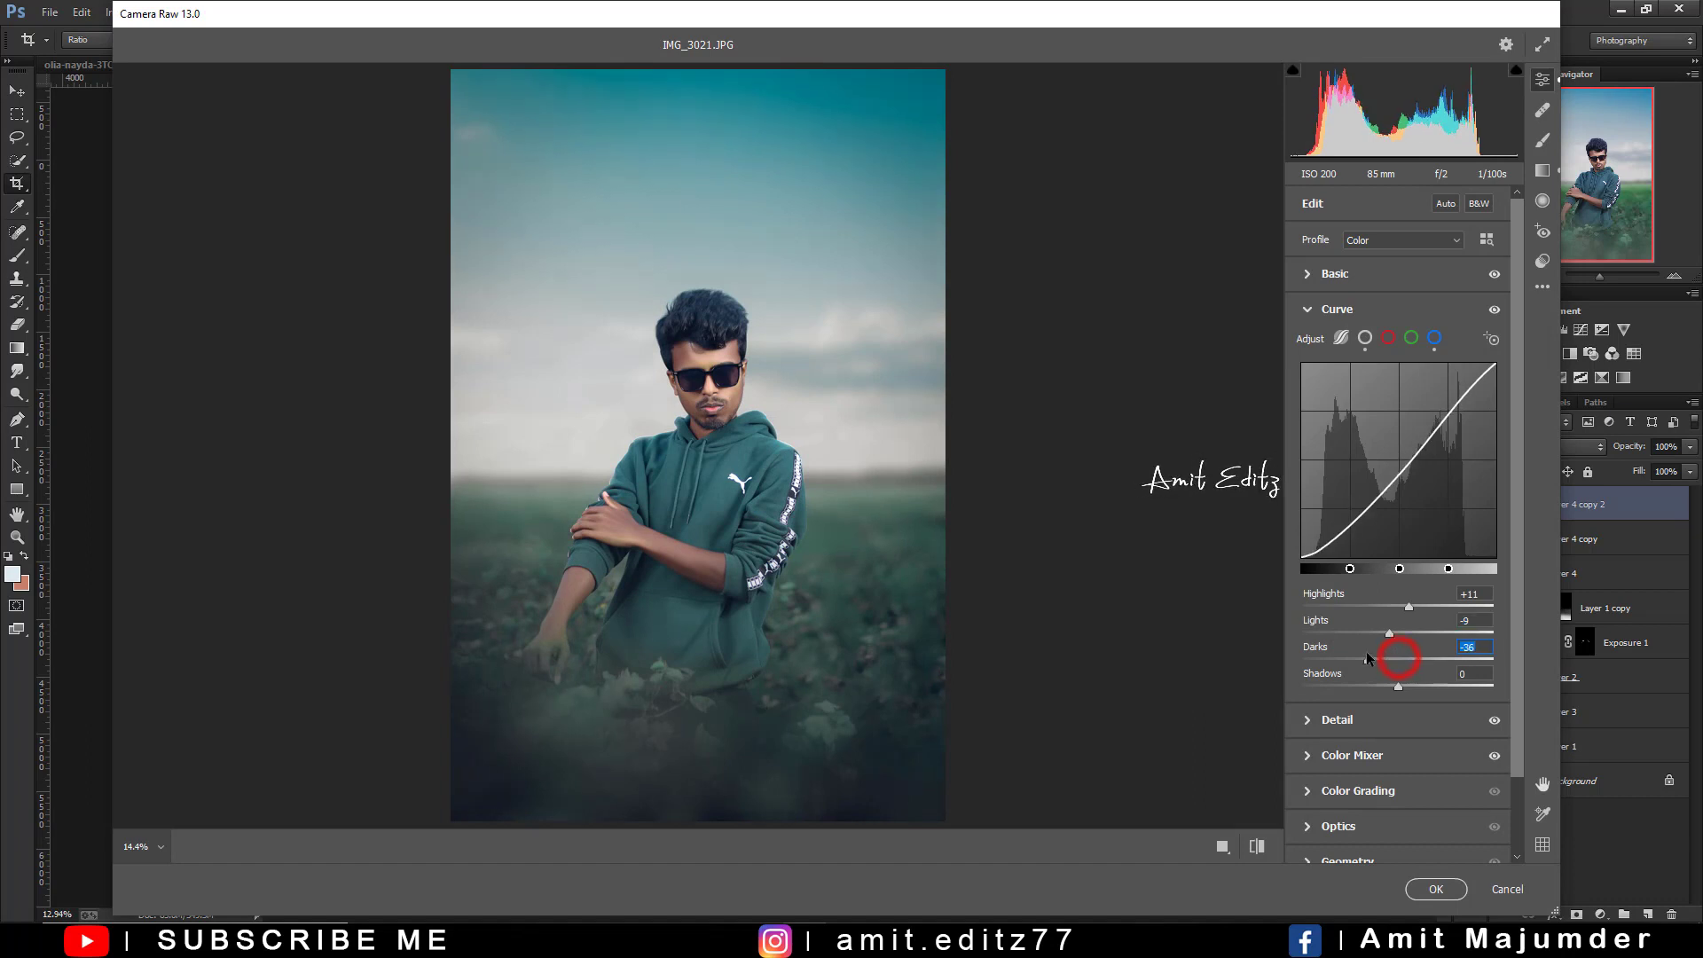
pyautogui.moveTo(1396, 659)
pyautogui.mouseDown()
pyautogui.moveTo(1323, 651)
pyautogui.moveTo(1380, 660)
pyautogui.mouseUp()
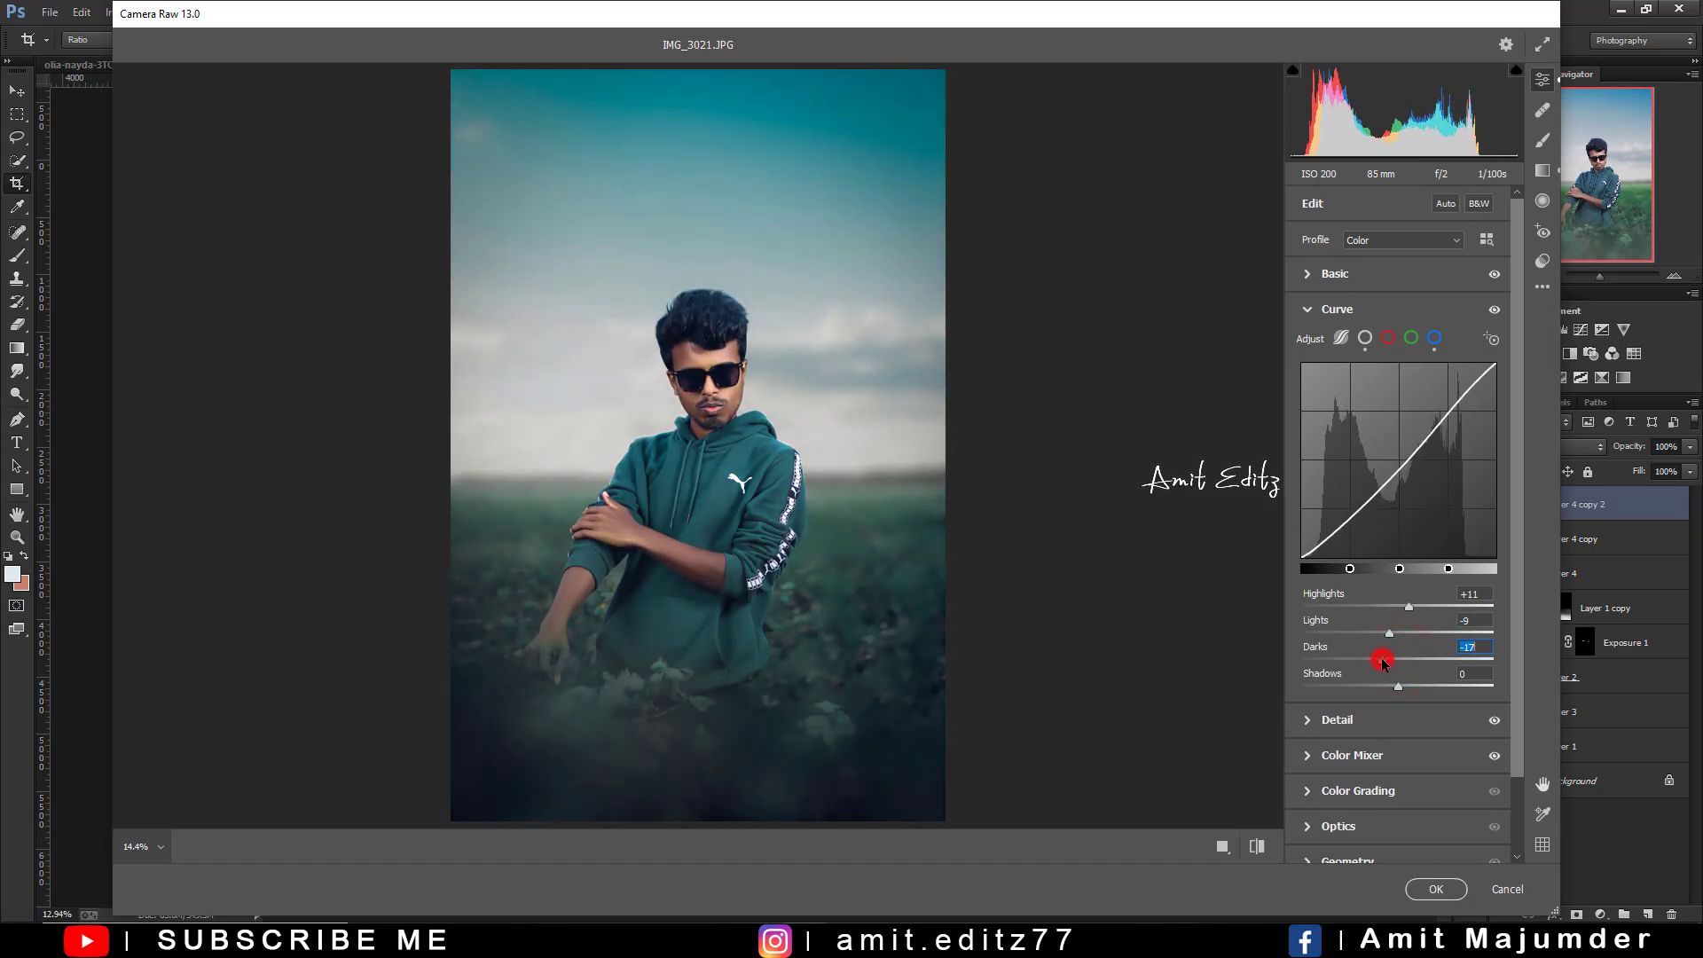
pyautogui.doubleClick(1382, 660)
pyautogui.moveTo(1396, 660)
pyautogui.mouseDown()
pyautogui.moveTo(1377, 685)
pyautogui.moveTo(1440, 684)
pyautogui.moveTo(1366, 687)
pyautogui.moveTo(1384, 691)
pyautogui.mouseUp()
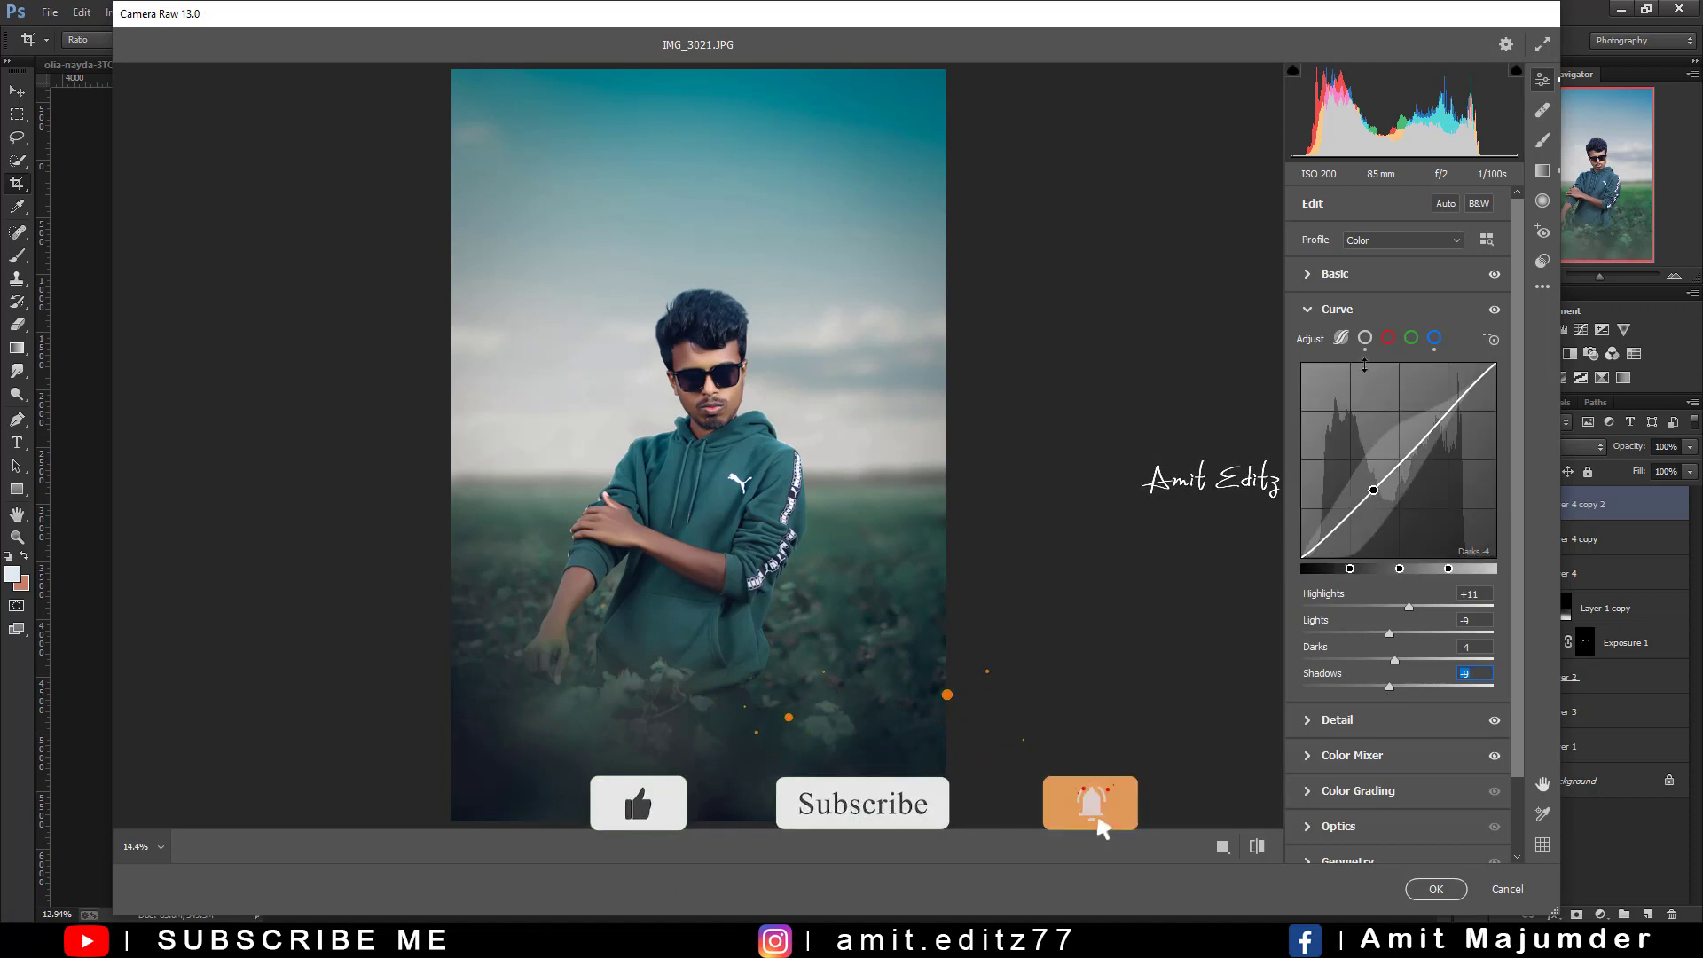
# Grade the highlights warm with Color Grading Hue 49 and Saturation 14
pyautogui.click(1376, 789)
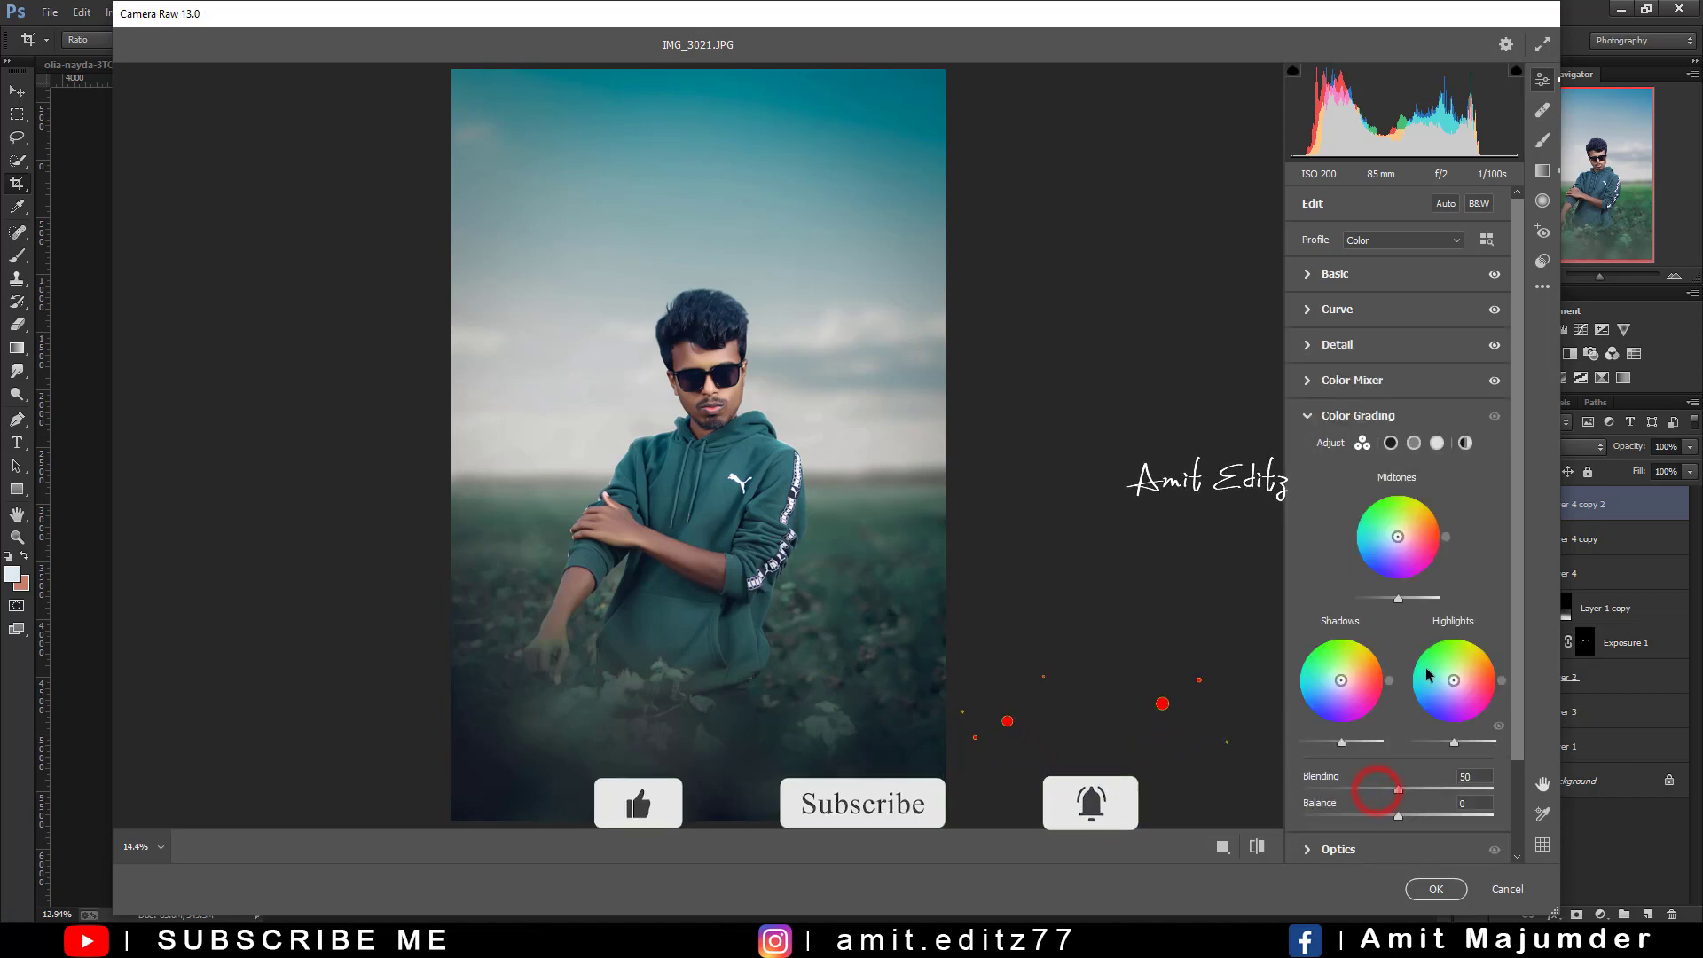
pyautogui.click(1448, 626)
pyautogui.moveTo(1305, 690)
pyautogui.mouseDown()
pyautogui.moveTo(1328, 690)
pyautogui.moveTo(1320, 717)
pyautogui.mouseUp()
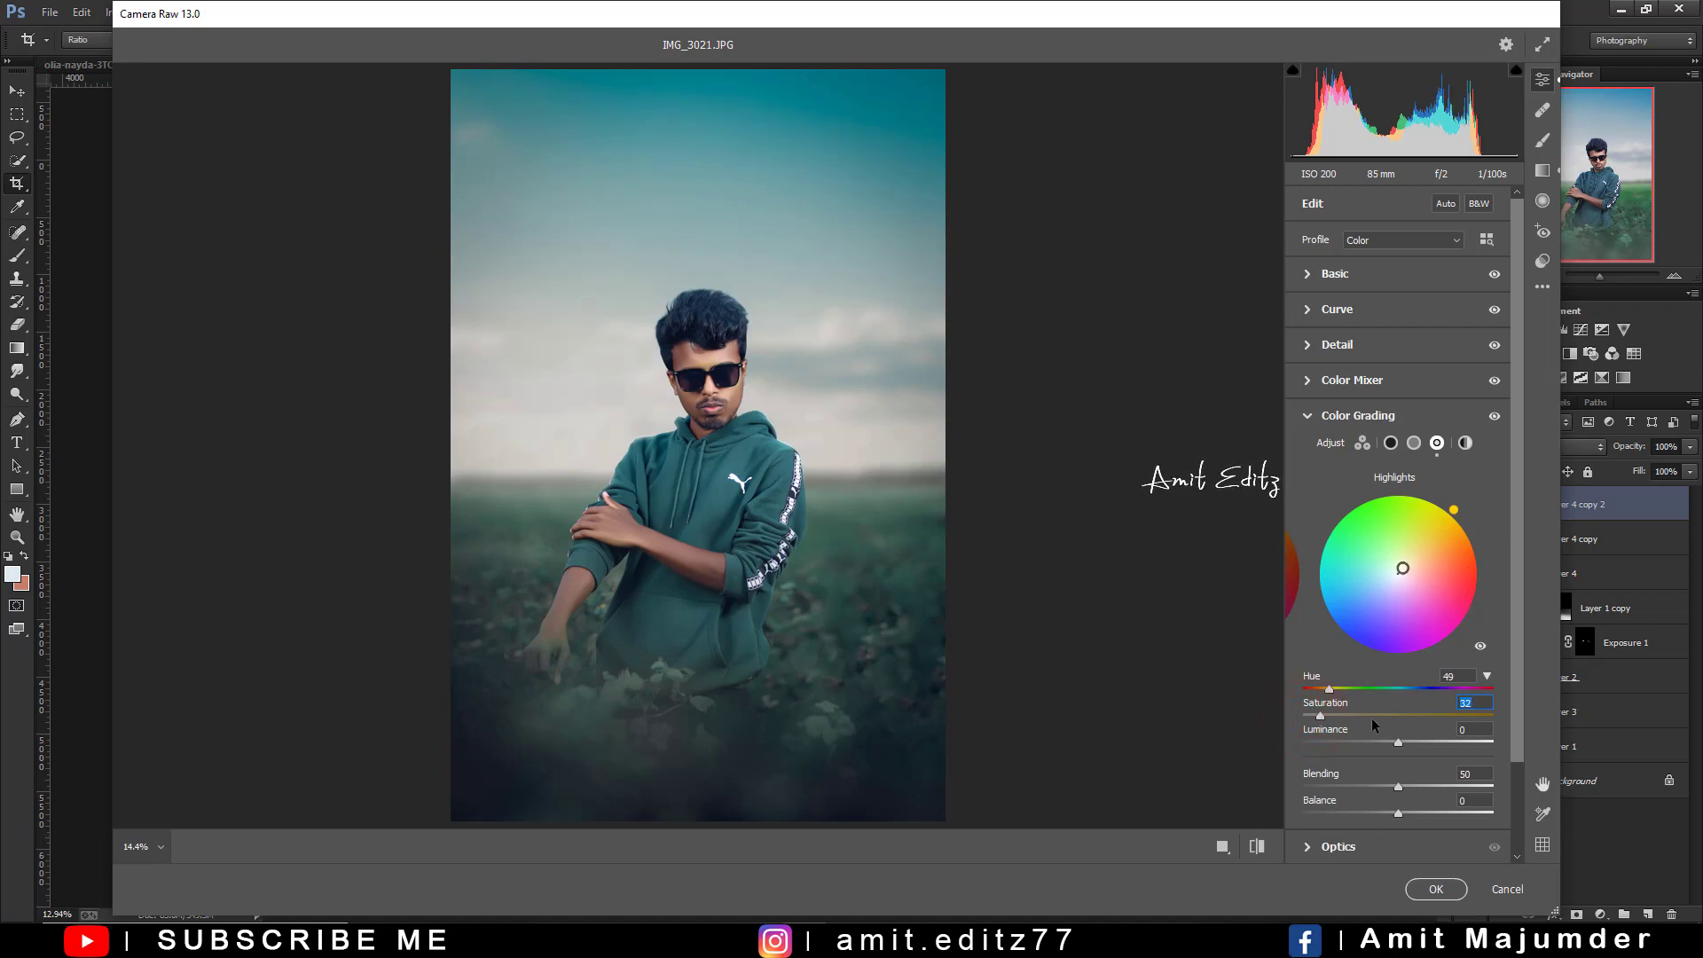
pyautogui.moveTo(1374, 725)
pyautogui.mouseDown()
pyautogui.moveTo(1307, 723)
pyautogui.moveTo(1330, 726)
pyautogui.mouseUp()
# Expand the Effects and Calibration sections below Color Grading
pyautogui.scroll(-2, 1359, 805)
pyautogui.click(1346, 810)
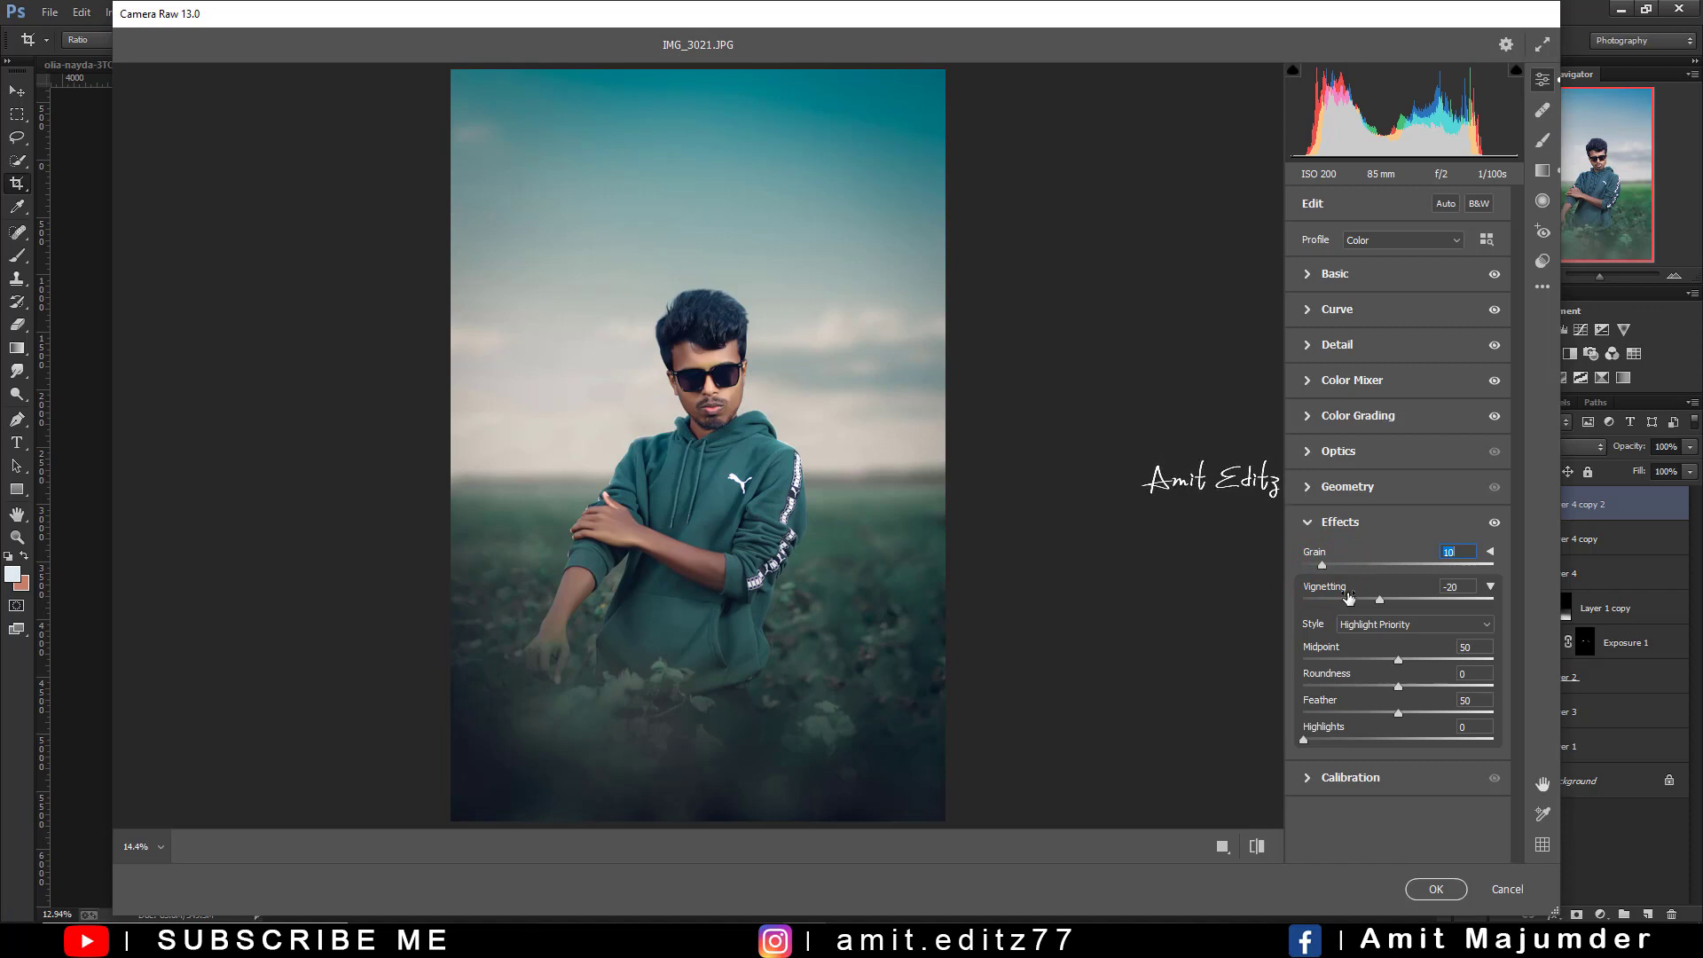
pyautogui.click(1359, 782)
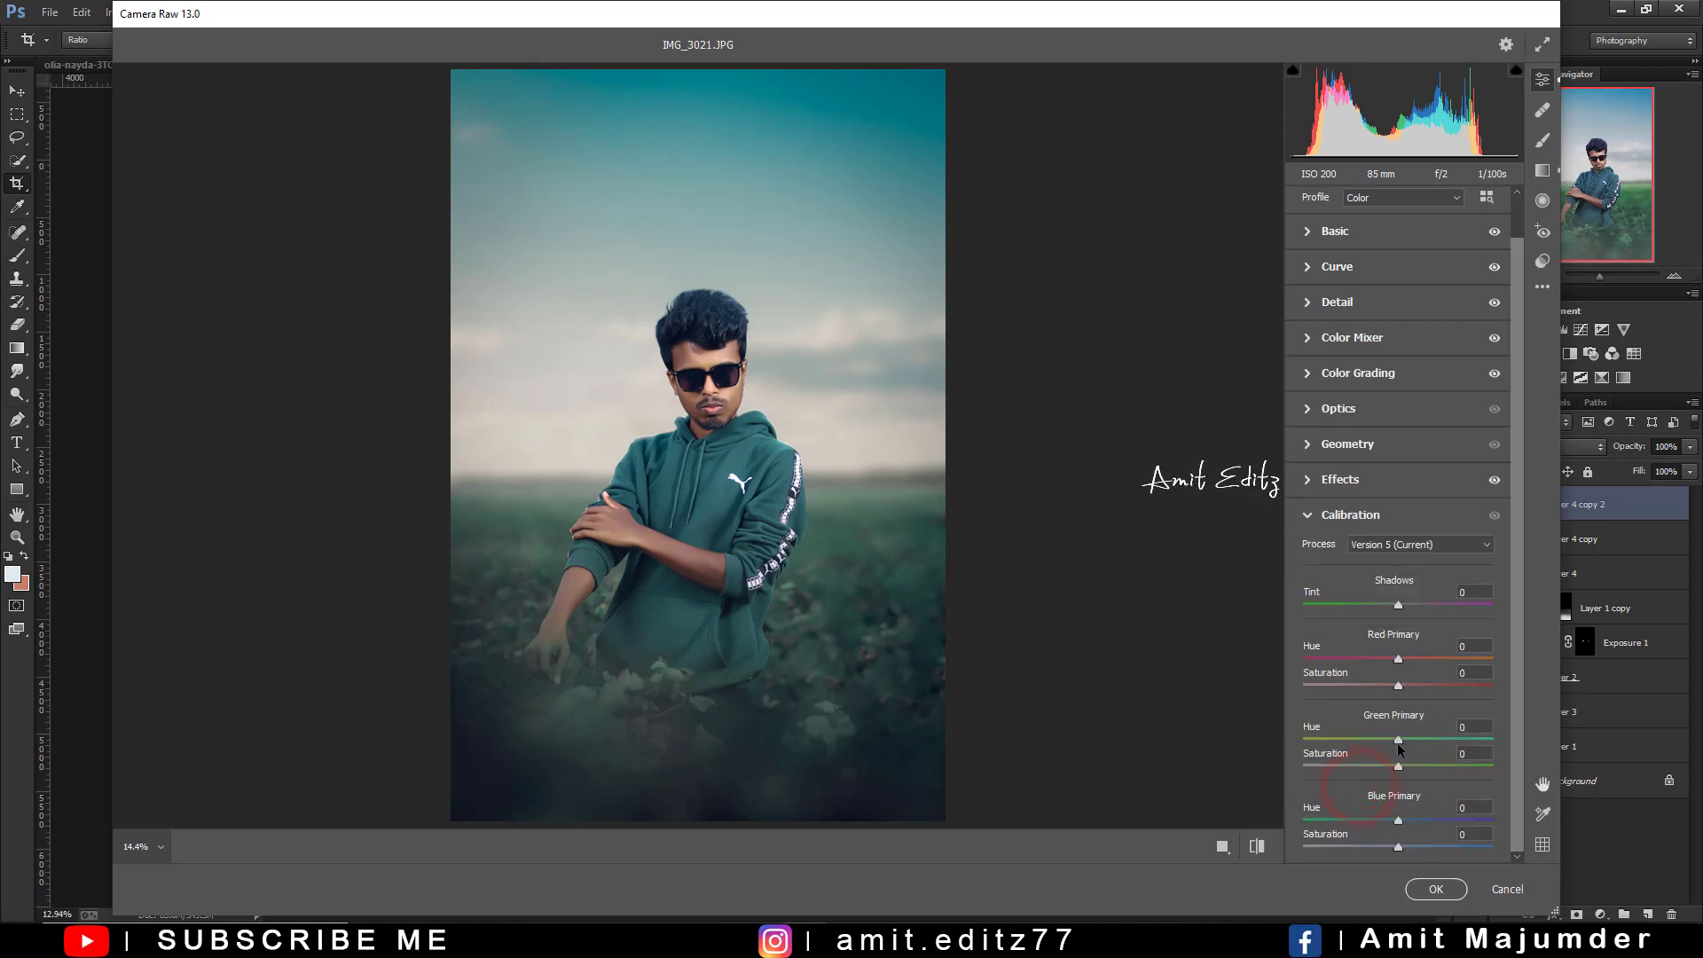
# Set the Calibration Green Primary hue to +7
pyautogui.moveTo(1413, 738); pyautogui.dragTo(1394, 755)
pyautogui.click(1363, 750)
pyautogui.click(1415, 759)
pyautogui.moveTo(1407, 760); pyautogui.dragTo(1403, 760)
# Desaturate the Oranges in the Color Mixer saturation sliders
pyautogui.click(1366, 335)
pyautogui.click(1357, 434)
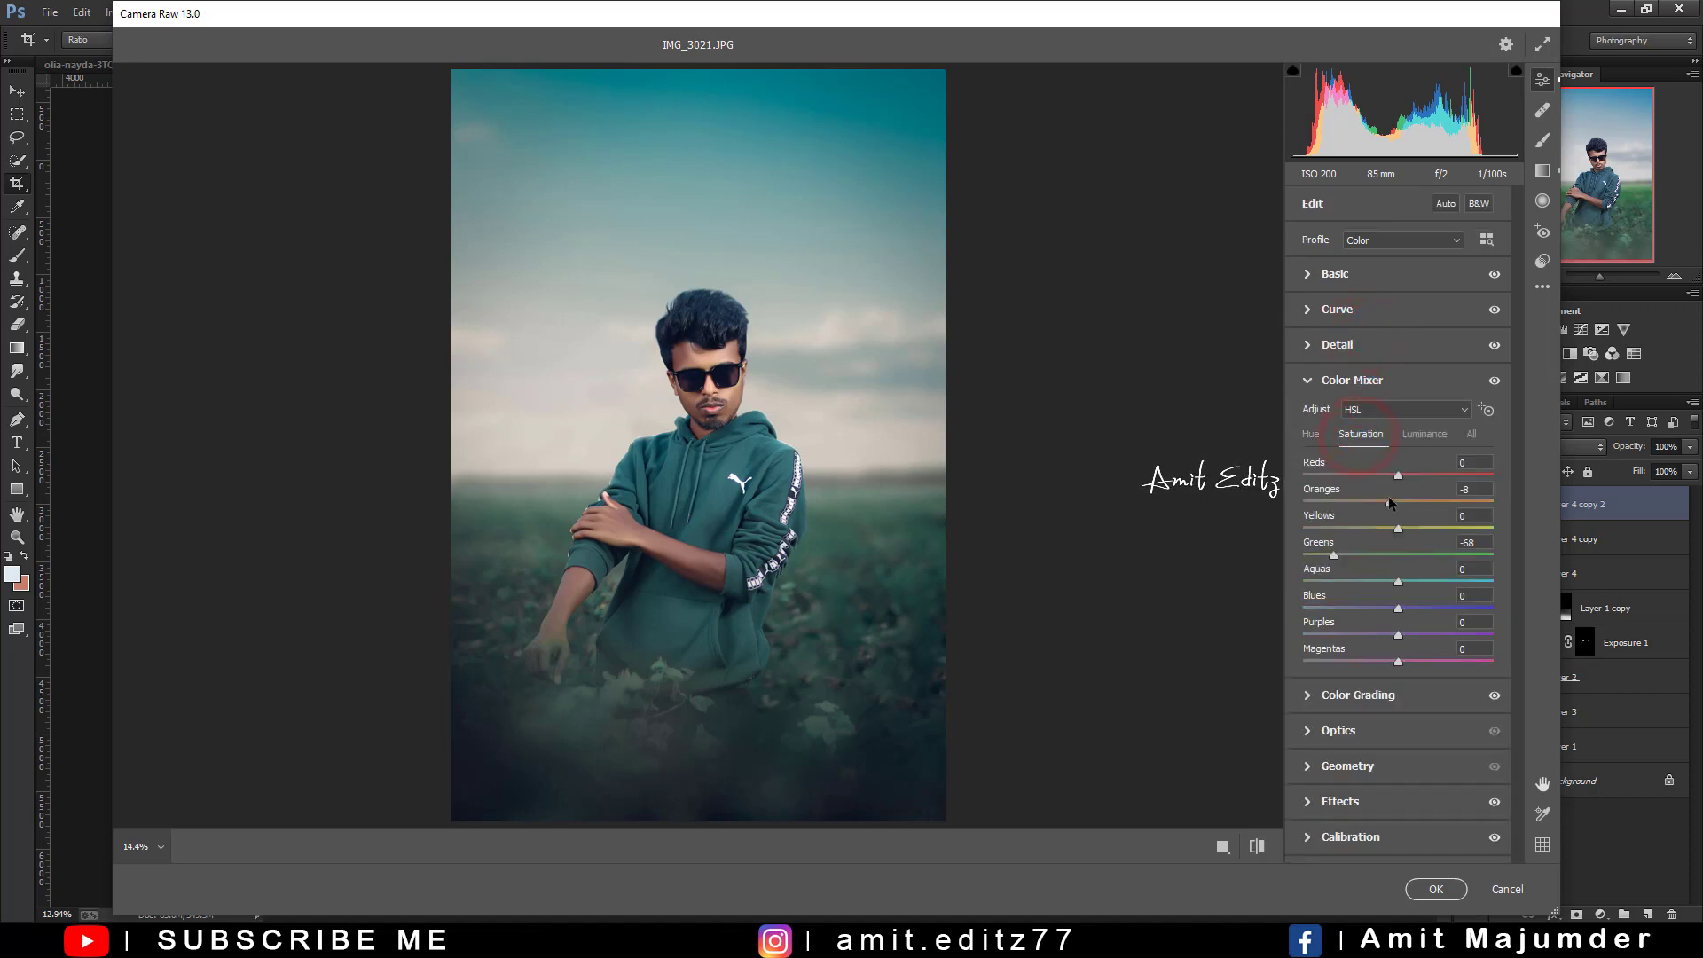
pyautogui.moveTo(1388, 496); pyautogui.dragTo(1382, 499)
# Keep Red Primary hue at 0, set Blue Primary hue to -7, and apply the Camera Raw grade
pyautogui.click(1354, 834)
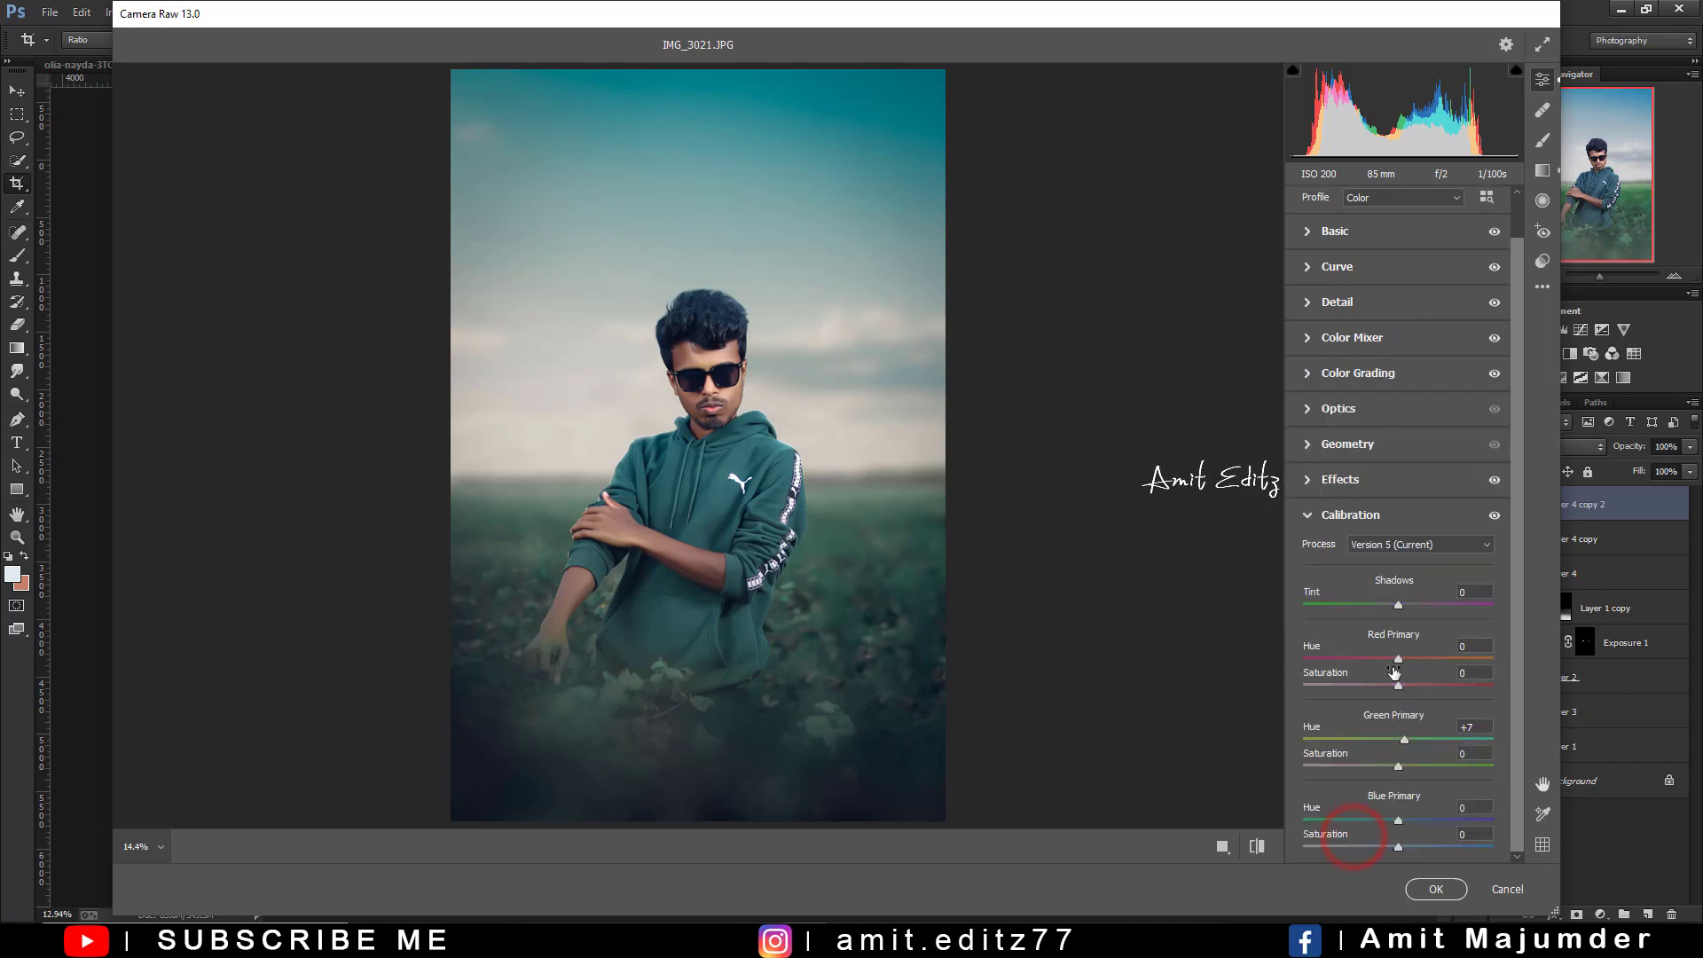
pyautogui.moveTo(1398, 658)
pyautogui.mouseDown()
pyautogui.moveTo(1416, 659)
pyautogui.moveTo(1379, 660)
pyautogui.mouseUp()
pyautogui.doubleClick(1377, 656)
pyautogui.moveTo(1398, 821); pyautogui.dragTo(1397, 822)
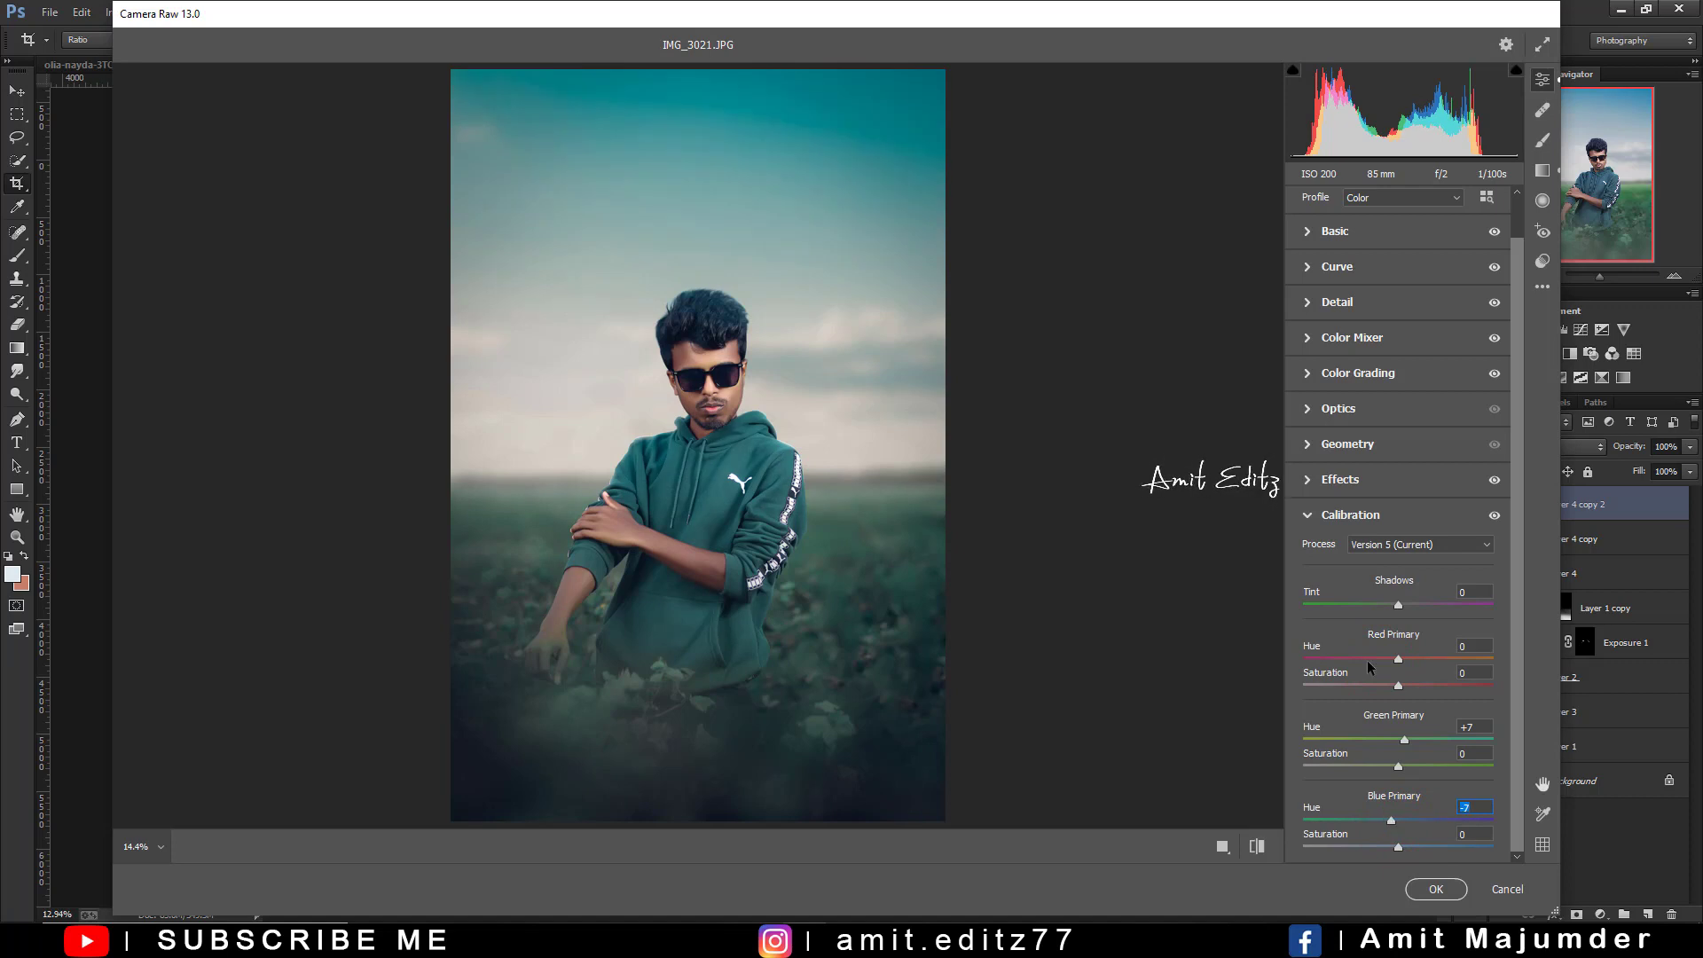
pyautogui.click(1370, 337)
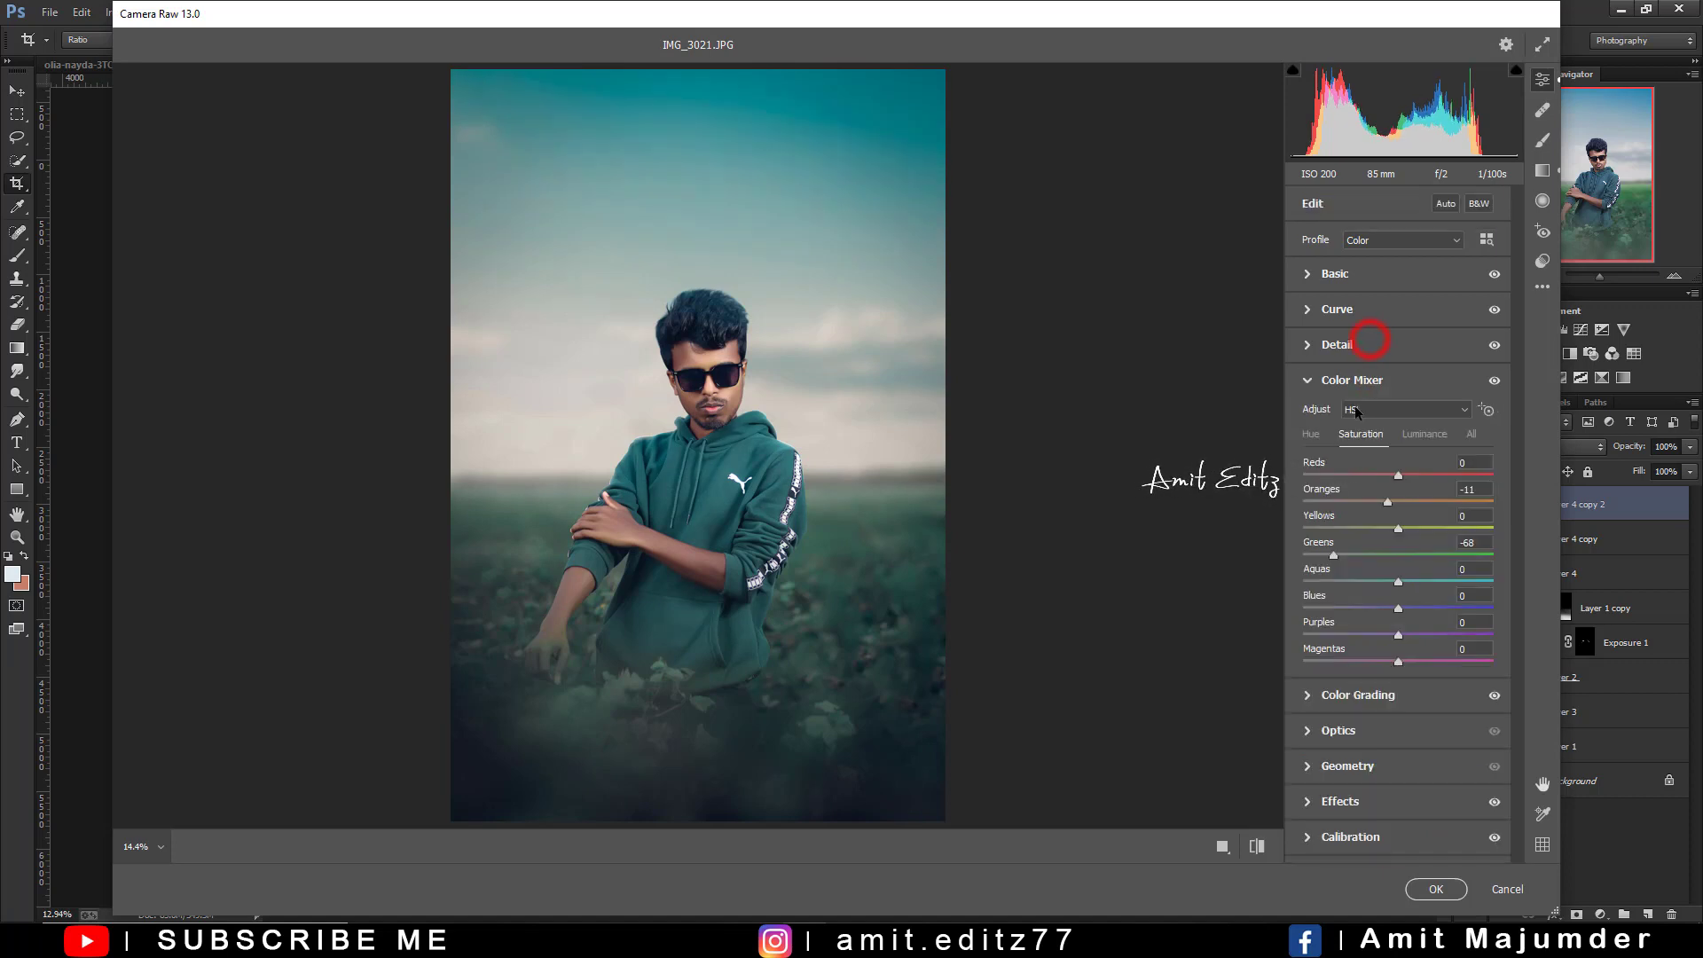
pyautogui.click(1311, 434)
pyautogui.click(1434, 888)
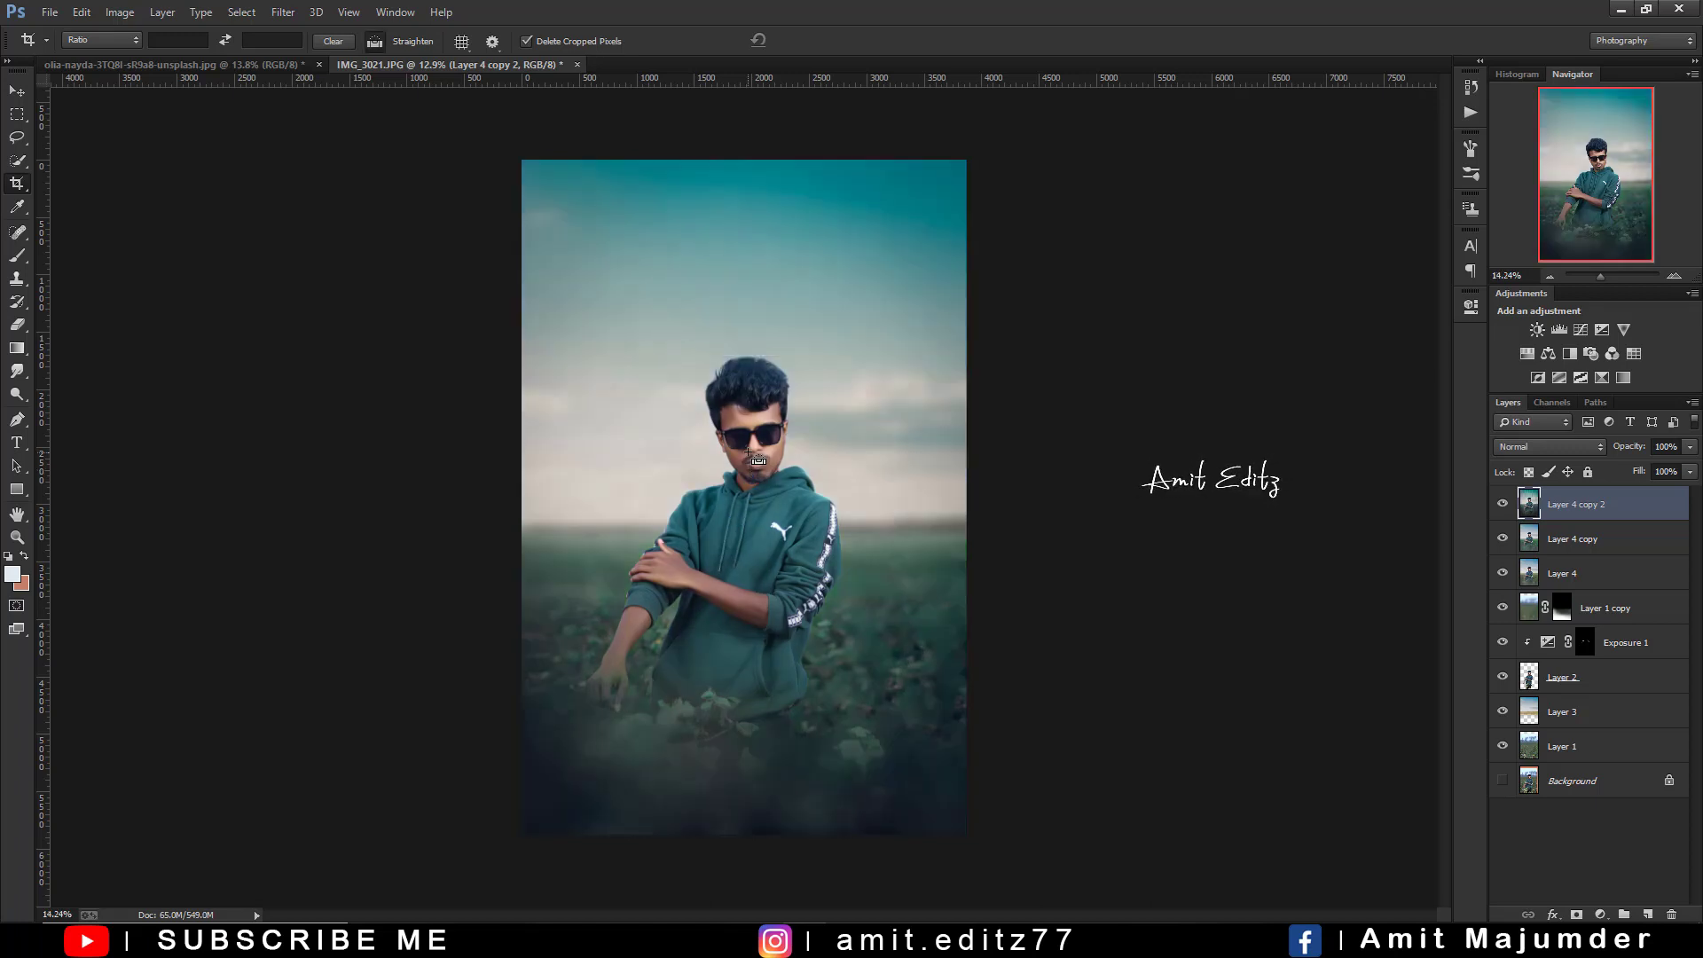
# Duplicate the top layer
pyautogui.scroll(5, 748, 470)
pyautogui.scroll(-2, 796, 430)
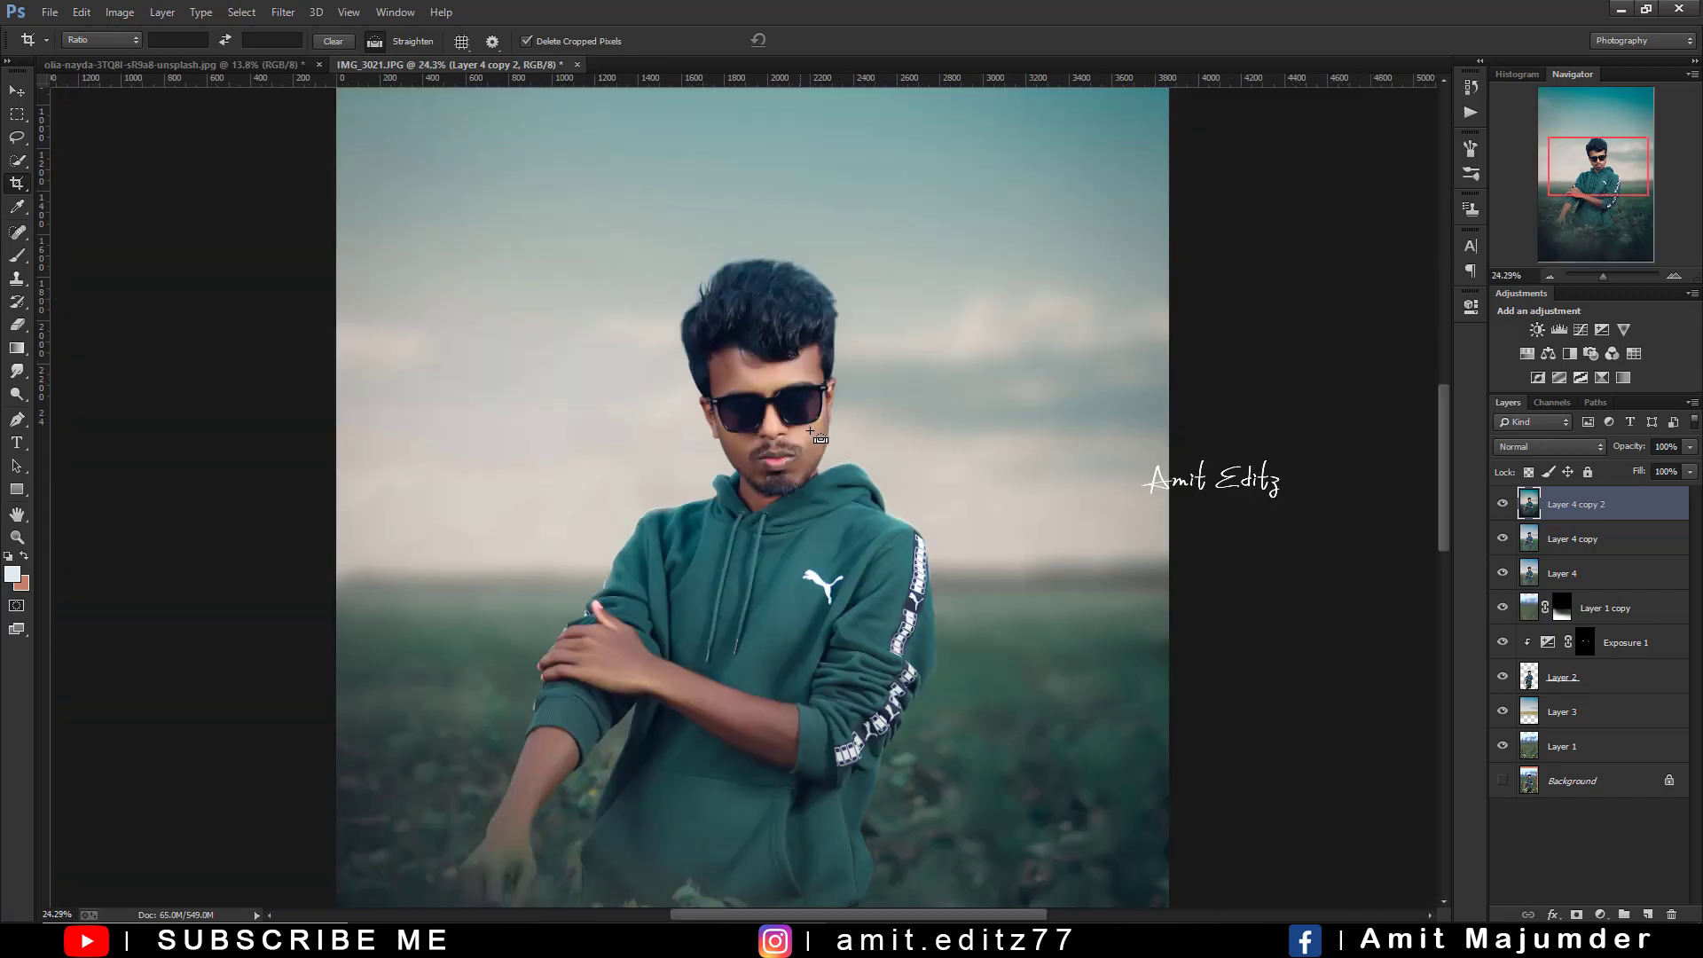
pyautogui.scroll(-2, 797, 431)
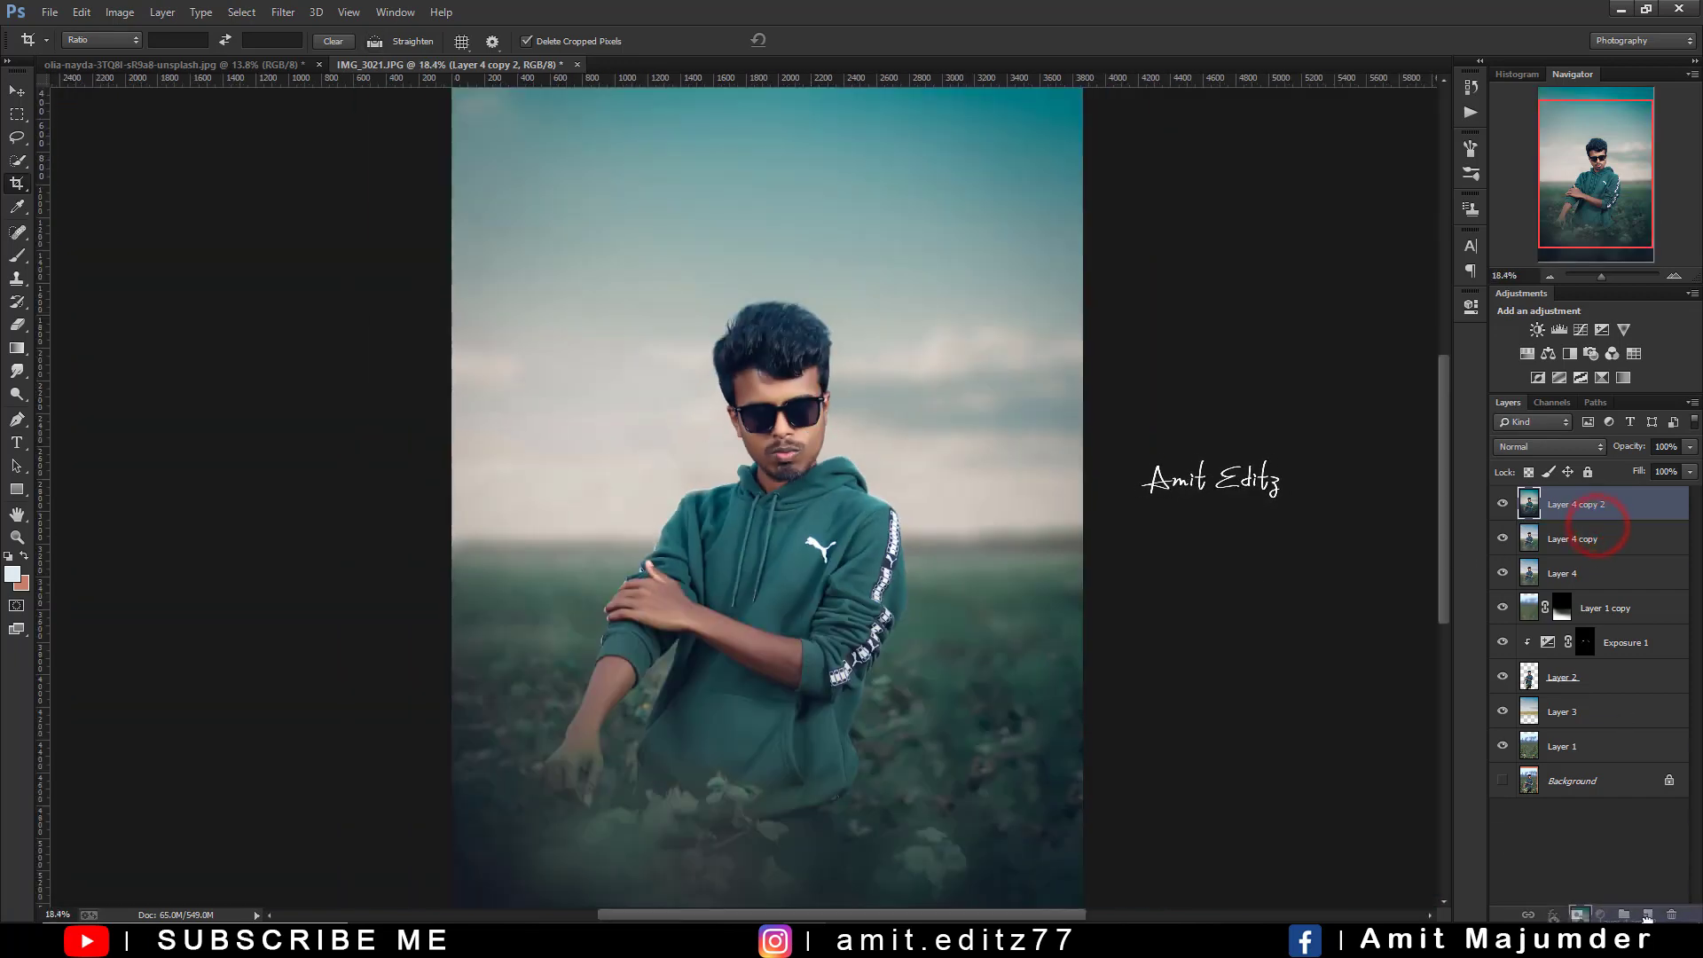
pyautogui.moveTo(1597, 518); pyautogui.dragTo(1649, 915)
# Apply a Camera Raw hue shift of Greens -100 and Yellows -16 to the copy
pyautogui.click(283, 11)
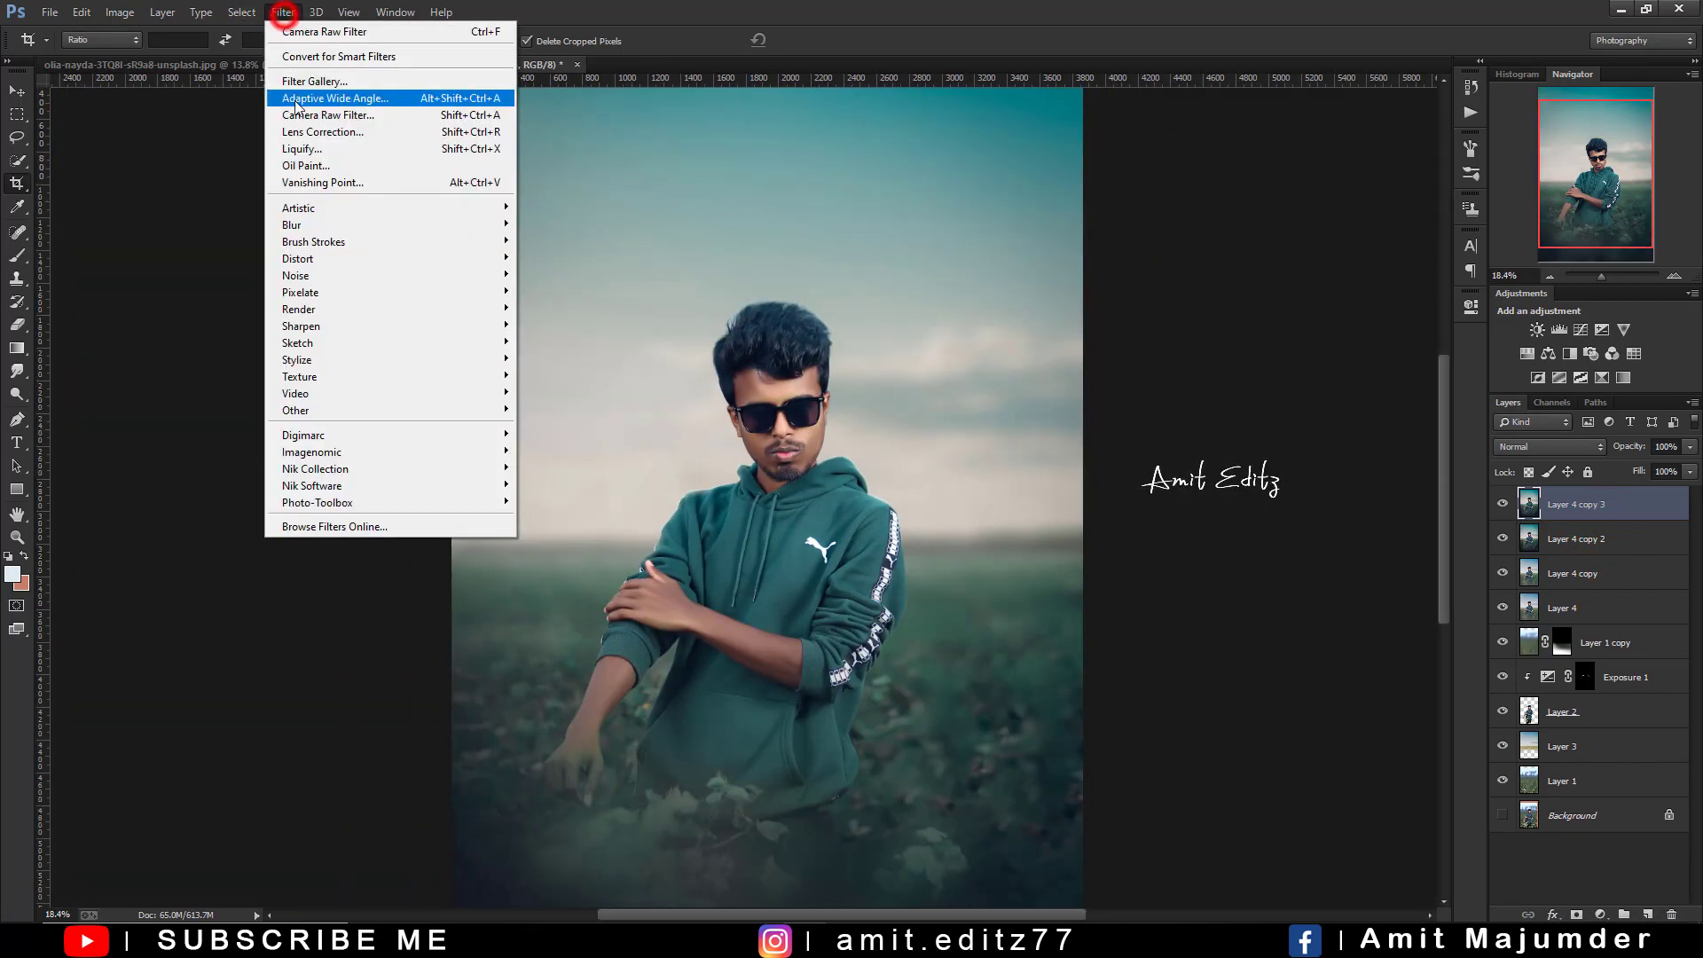
pyautogui.click(303, 110)
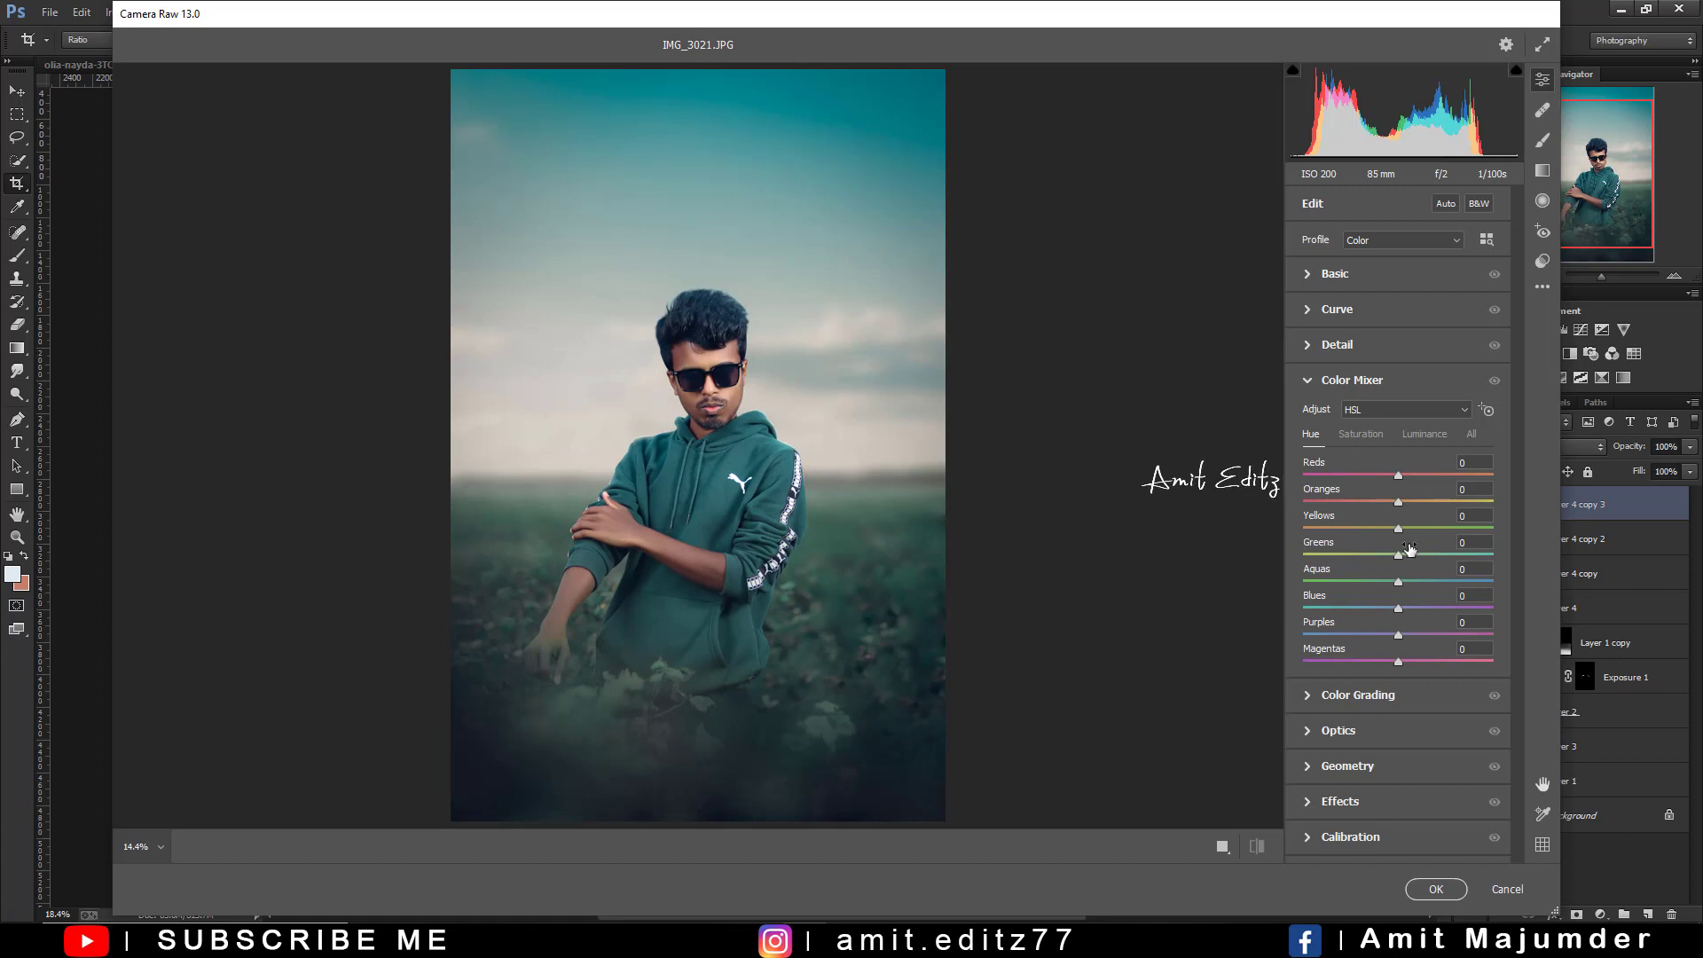
pyautogui.moveTo(1316, 555); pyautogui.dragTo(1288, 554)
pyautogui.moveTo(1399, 528)
pyautogui.mouseDown()
pyautogui.moveTo(1357, 529)
pyautogui.moveTo(1392, 539)
pyautogui.moveTo(1376, 542)
pyautogui.mouseUp()
pyautogui.moveTo(1371, 537); pyautogui.dragTo(1385, 538)
pyautogui.click(1436, 889)
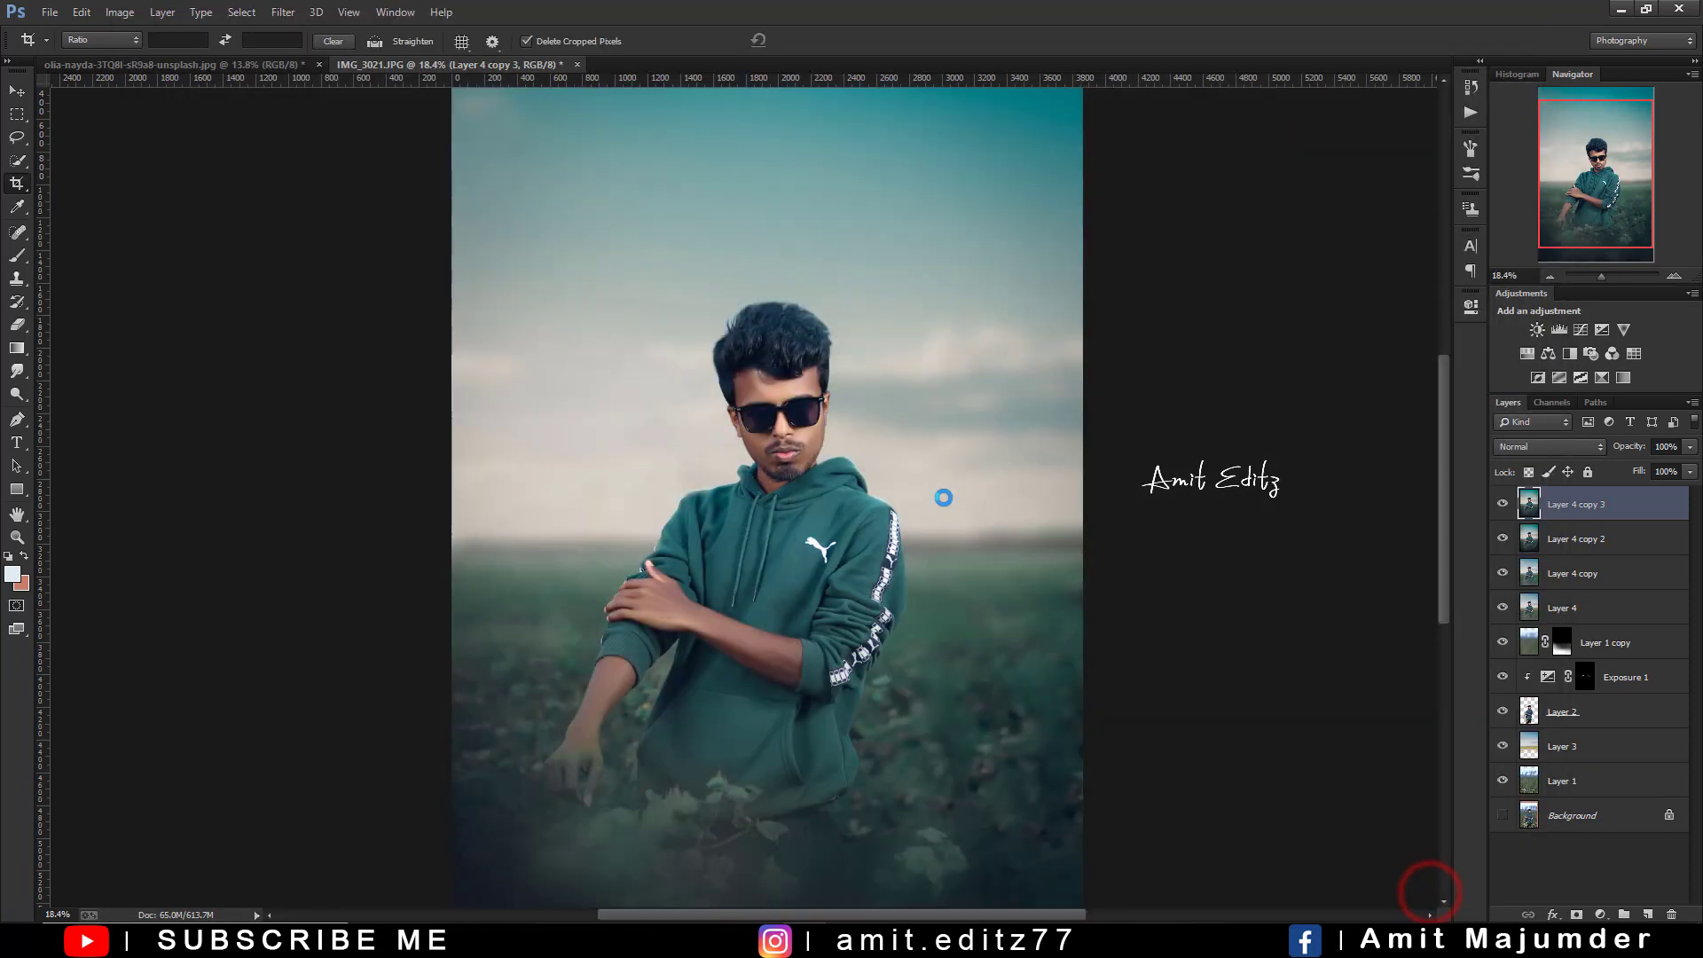
# Duplicate the Camera Raw-edited layer again
pyautogui.scroll(-3, 701, 462)
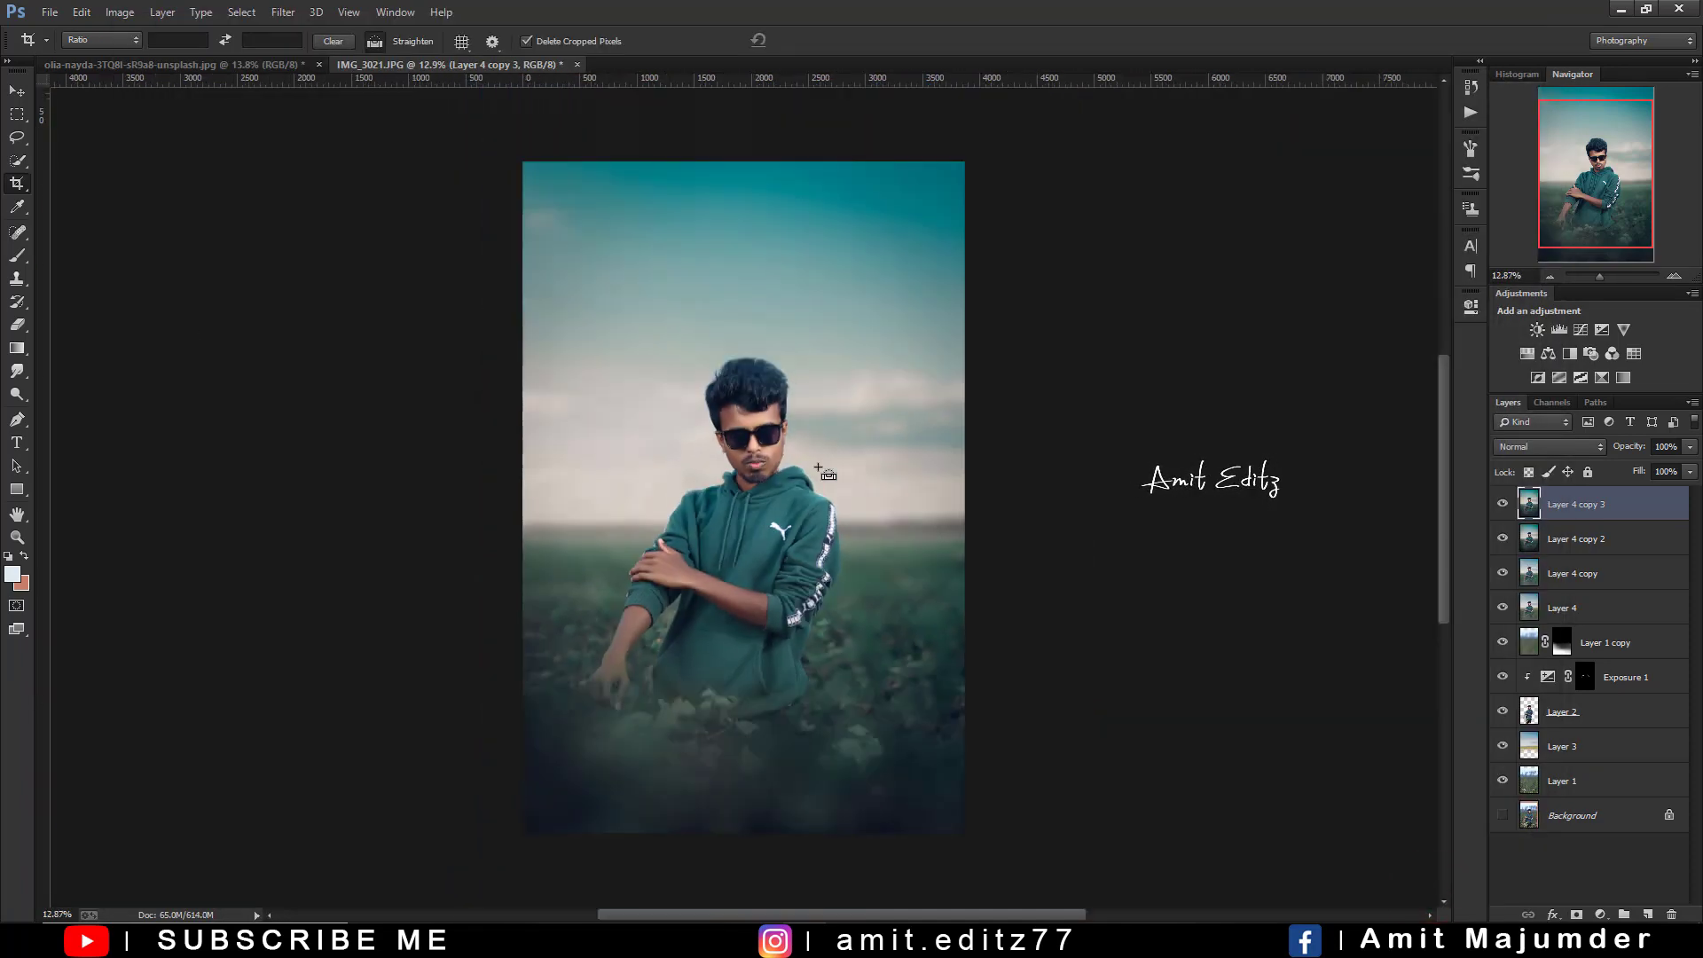
pyautogui.scroll(2, 1440, 536)
pyautogui.moveTo(1597, 504); pyautogui.dragTo(1622, 914)
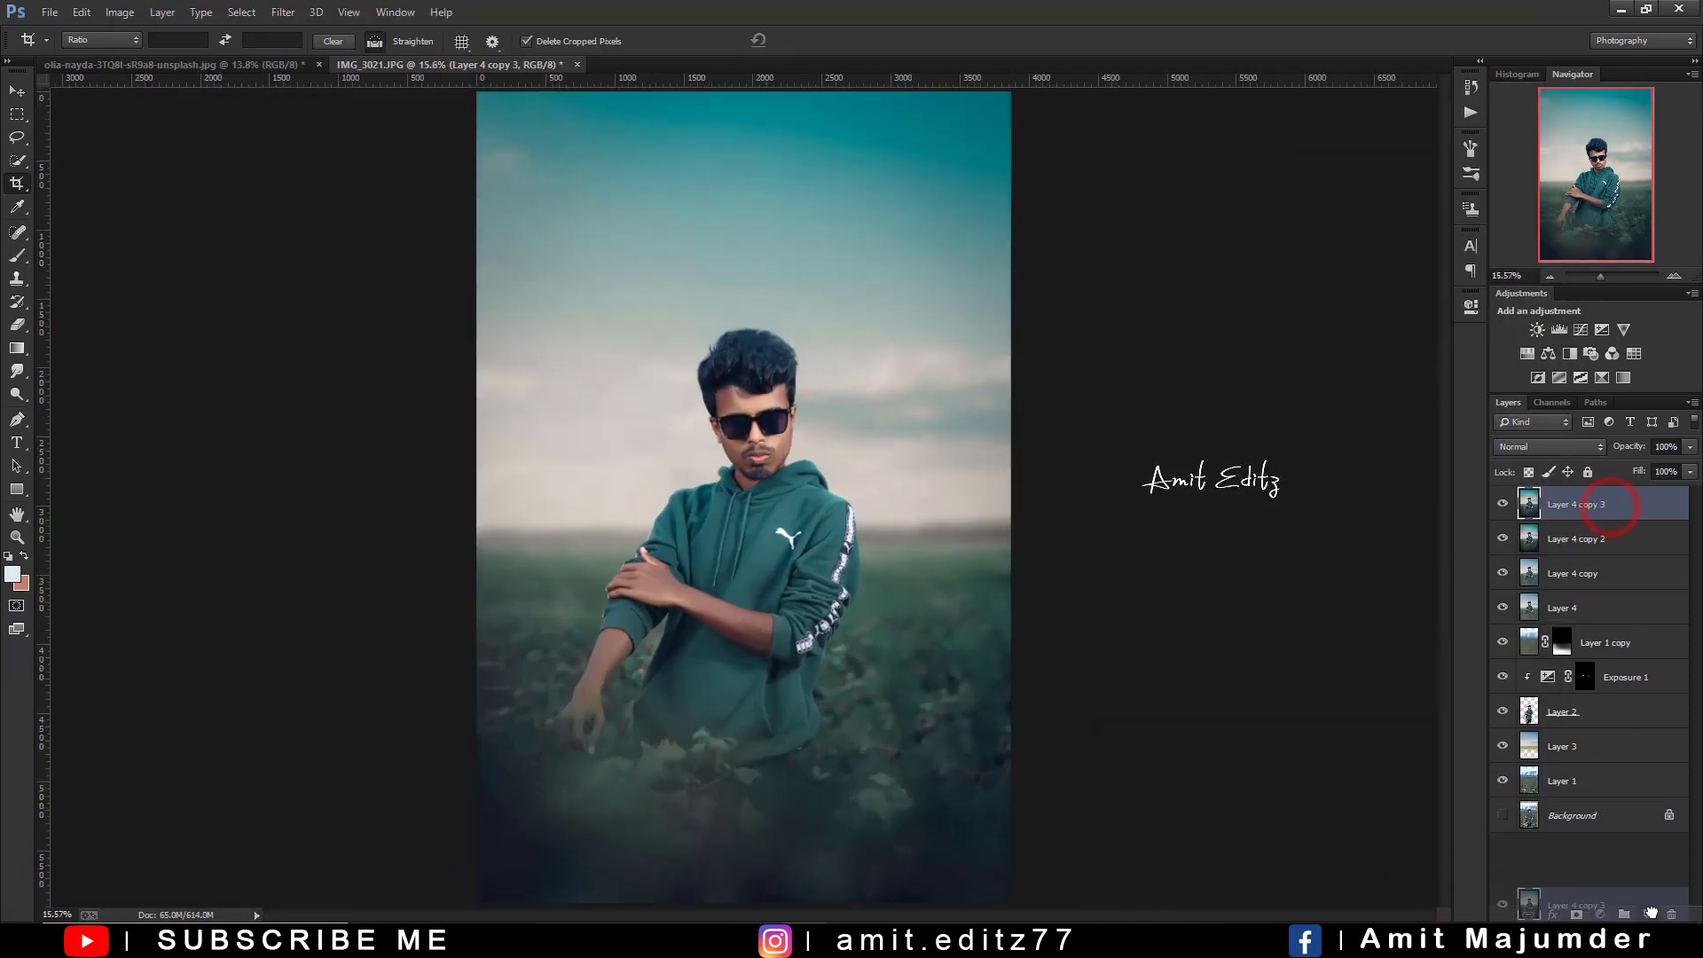
# Add a Color Balance layer with Highlights Cyan/Red +18 and Yellow/Blue -5
pyautogui.click(1601, 915)
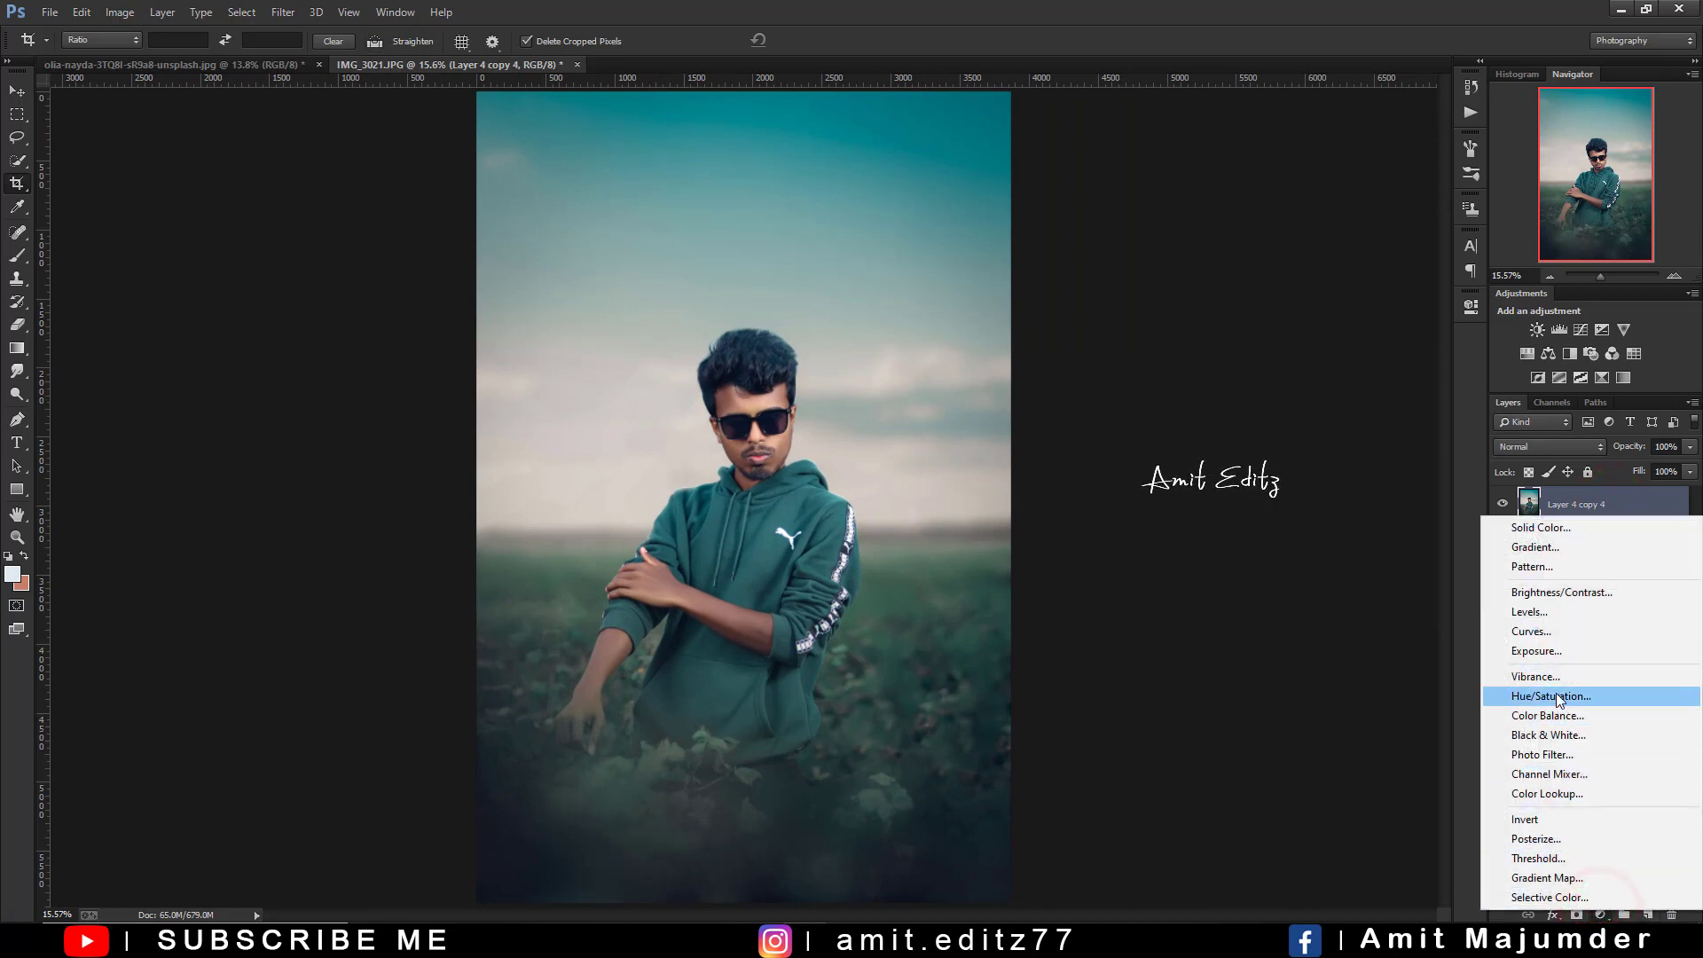
pyautogui.click(1548, 715)
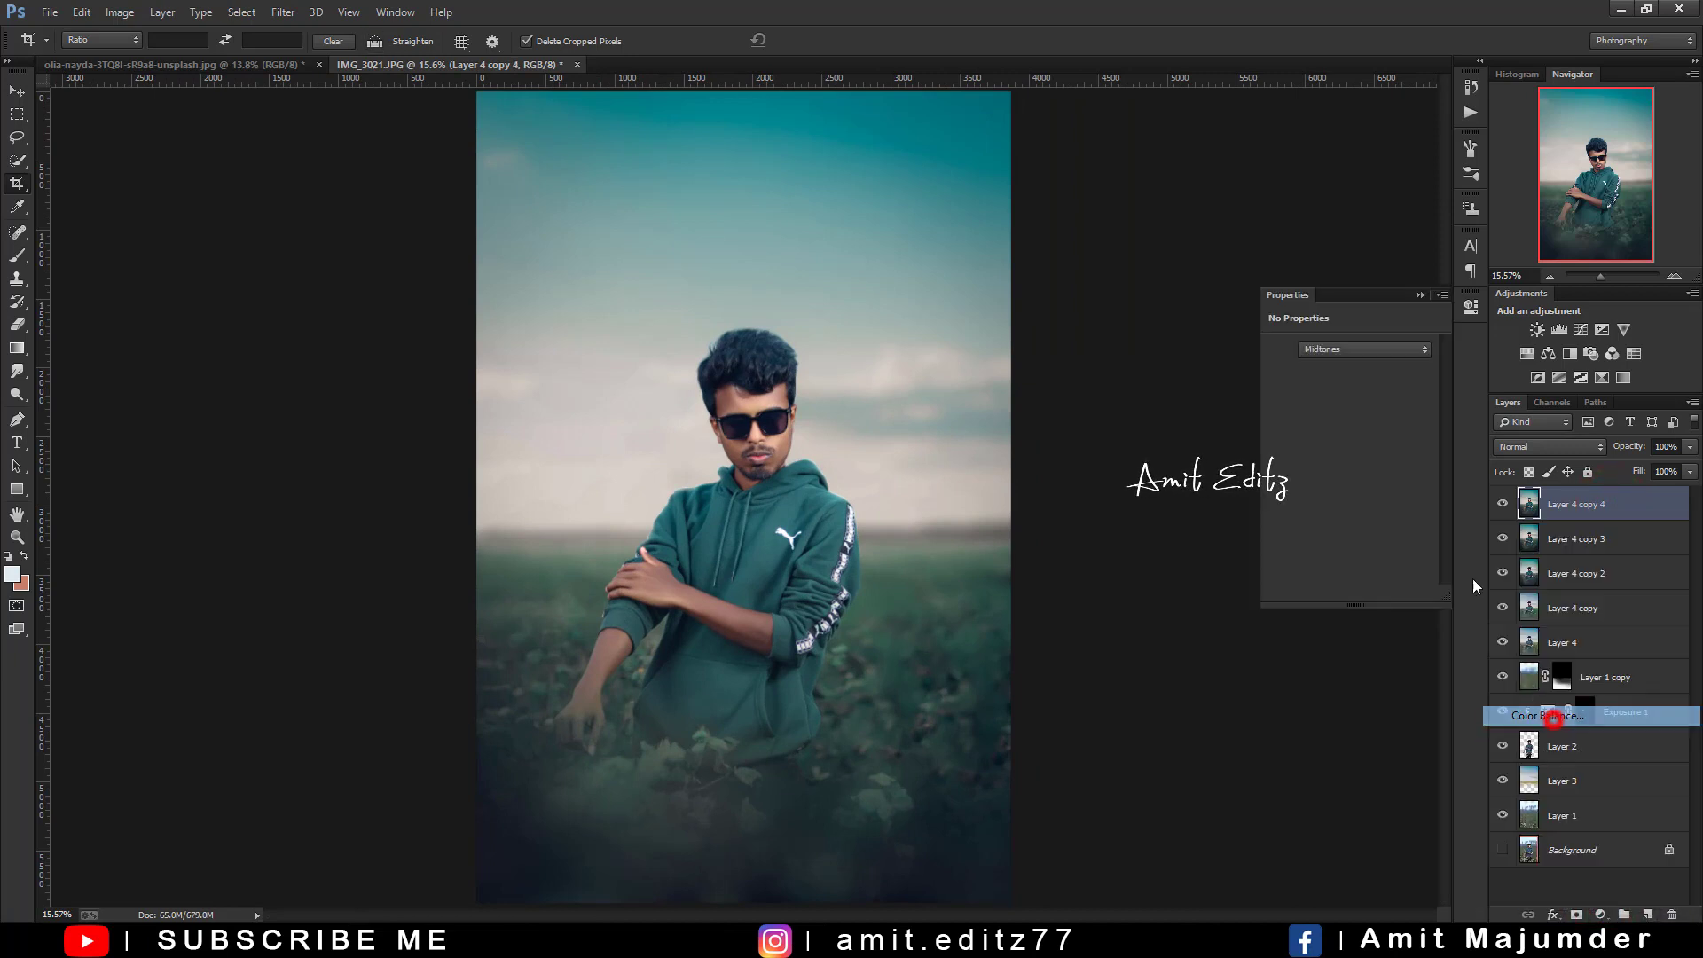
pyautogui.click(1330, 351)
pyautogui.click(1322, 389)
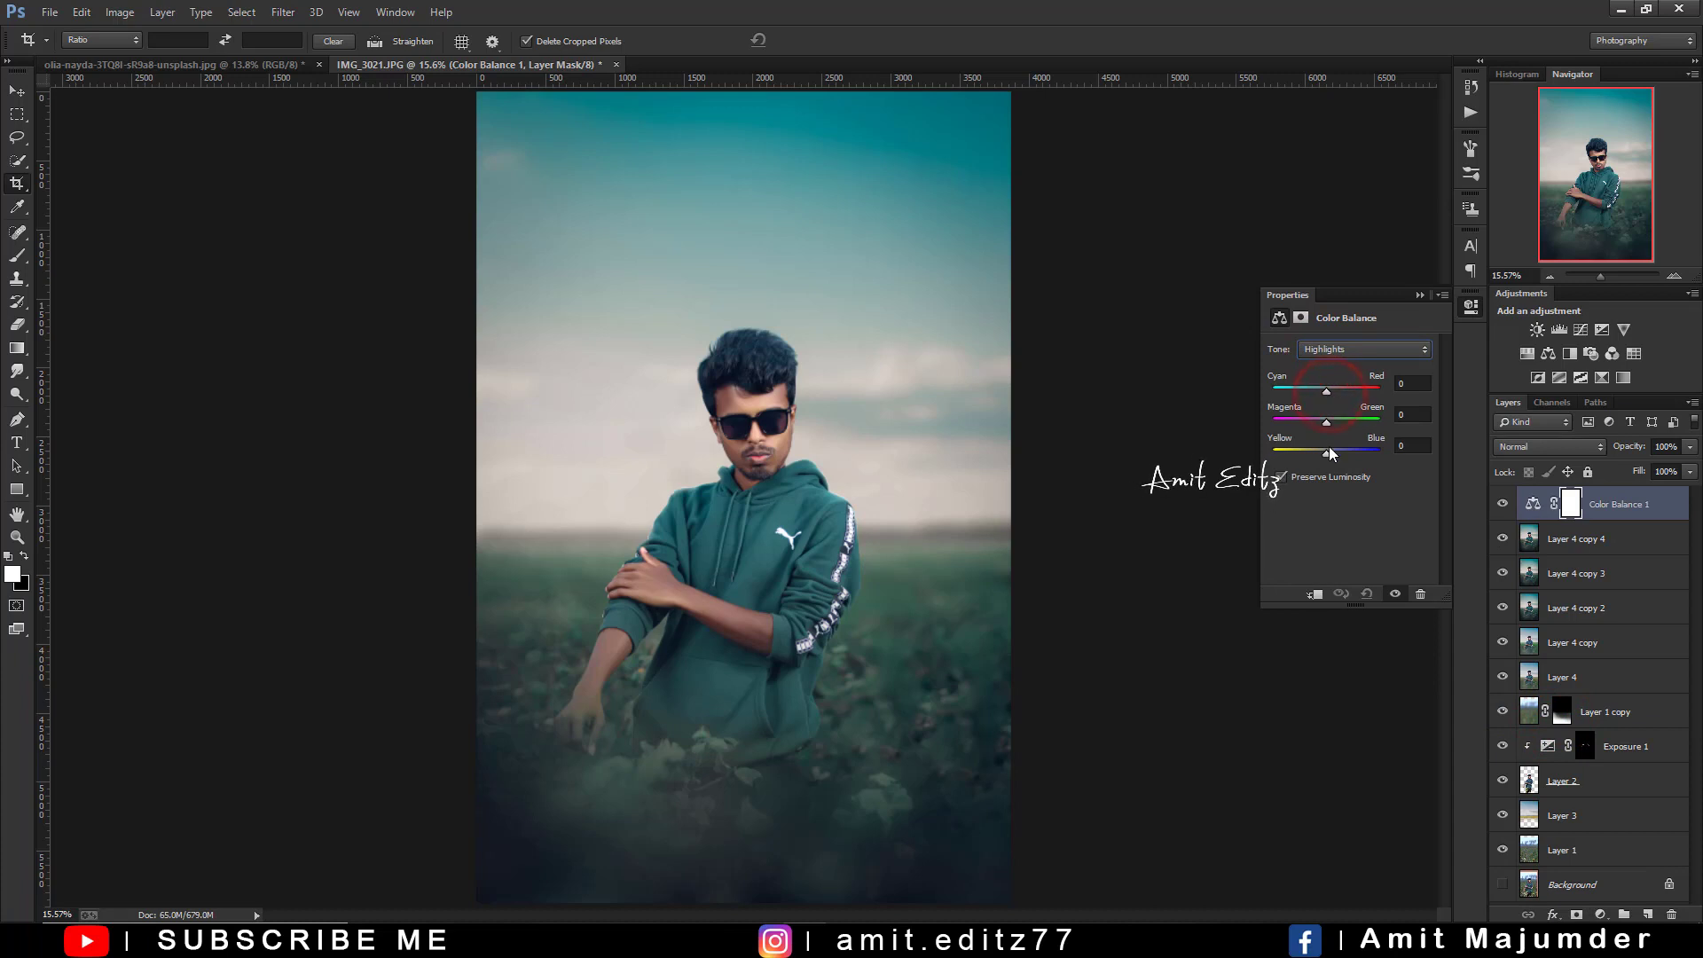
pyautogui.moveTo(1327, 451); pyautogui.dragTo(1322, 451)
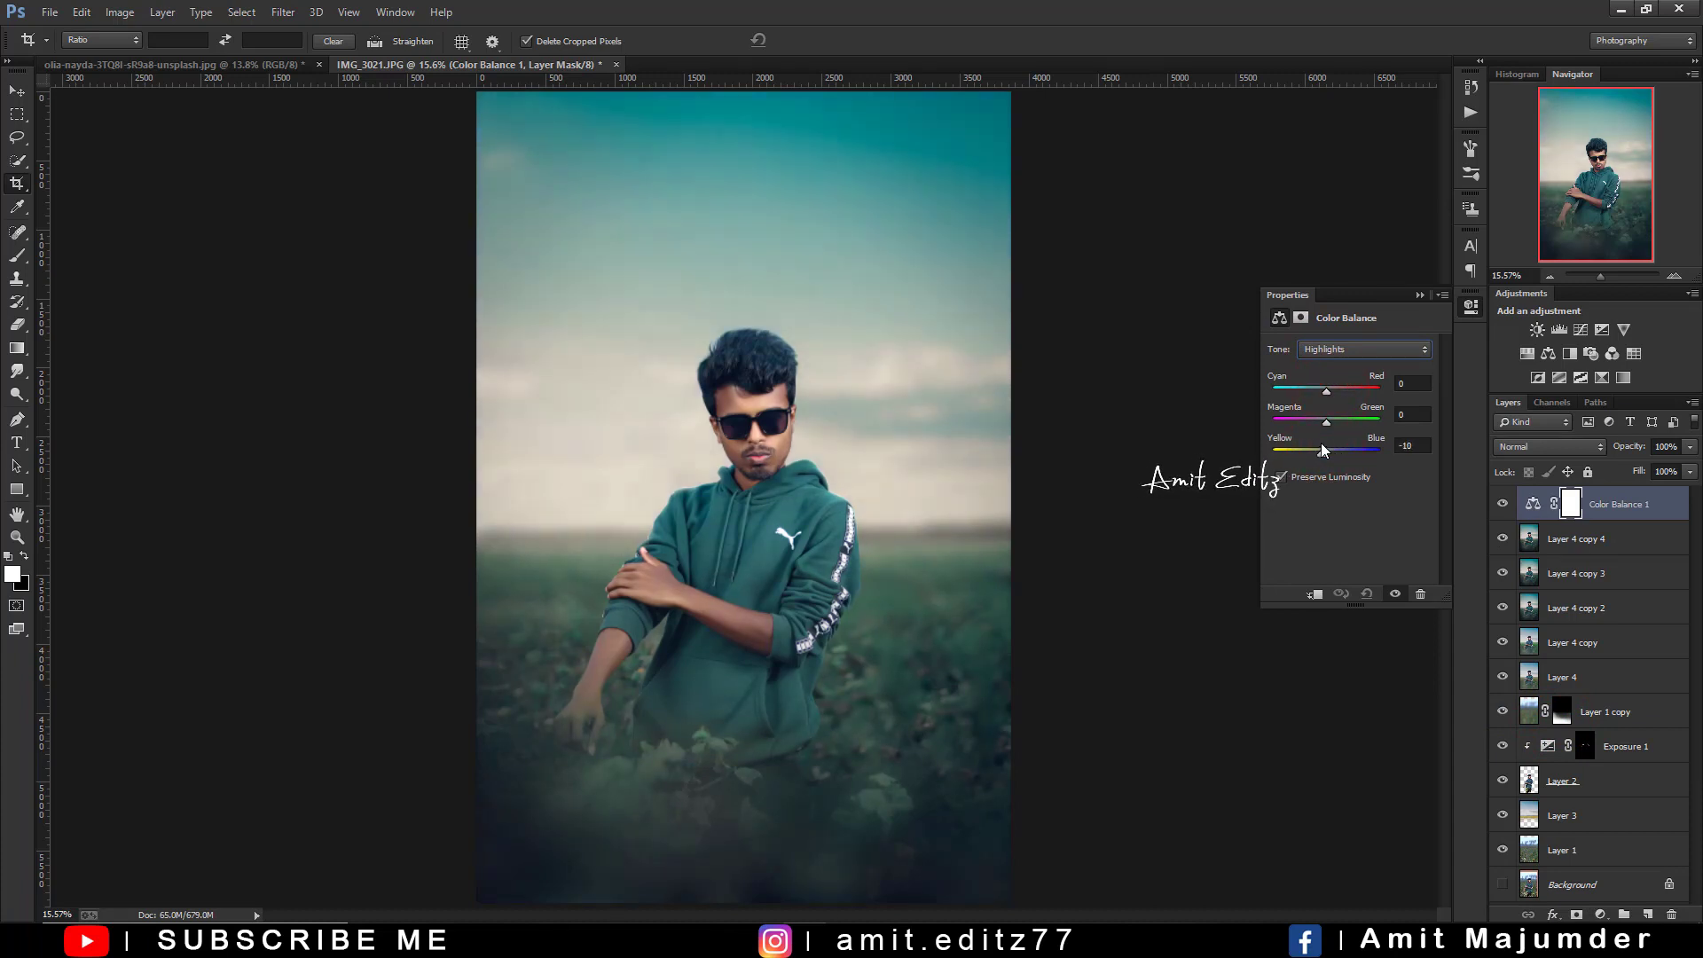
pyautogui.moveTo(1322, 450); pyautogui.dragTo(1326, 450)
pyautogui.moveTo(1326, 390); pyautogui.dragTo(1326, 391)
# Keep the Color Balance Shadows at 0/0/0
pyautogui.click(1334, 350)
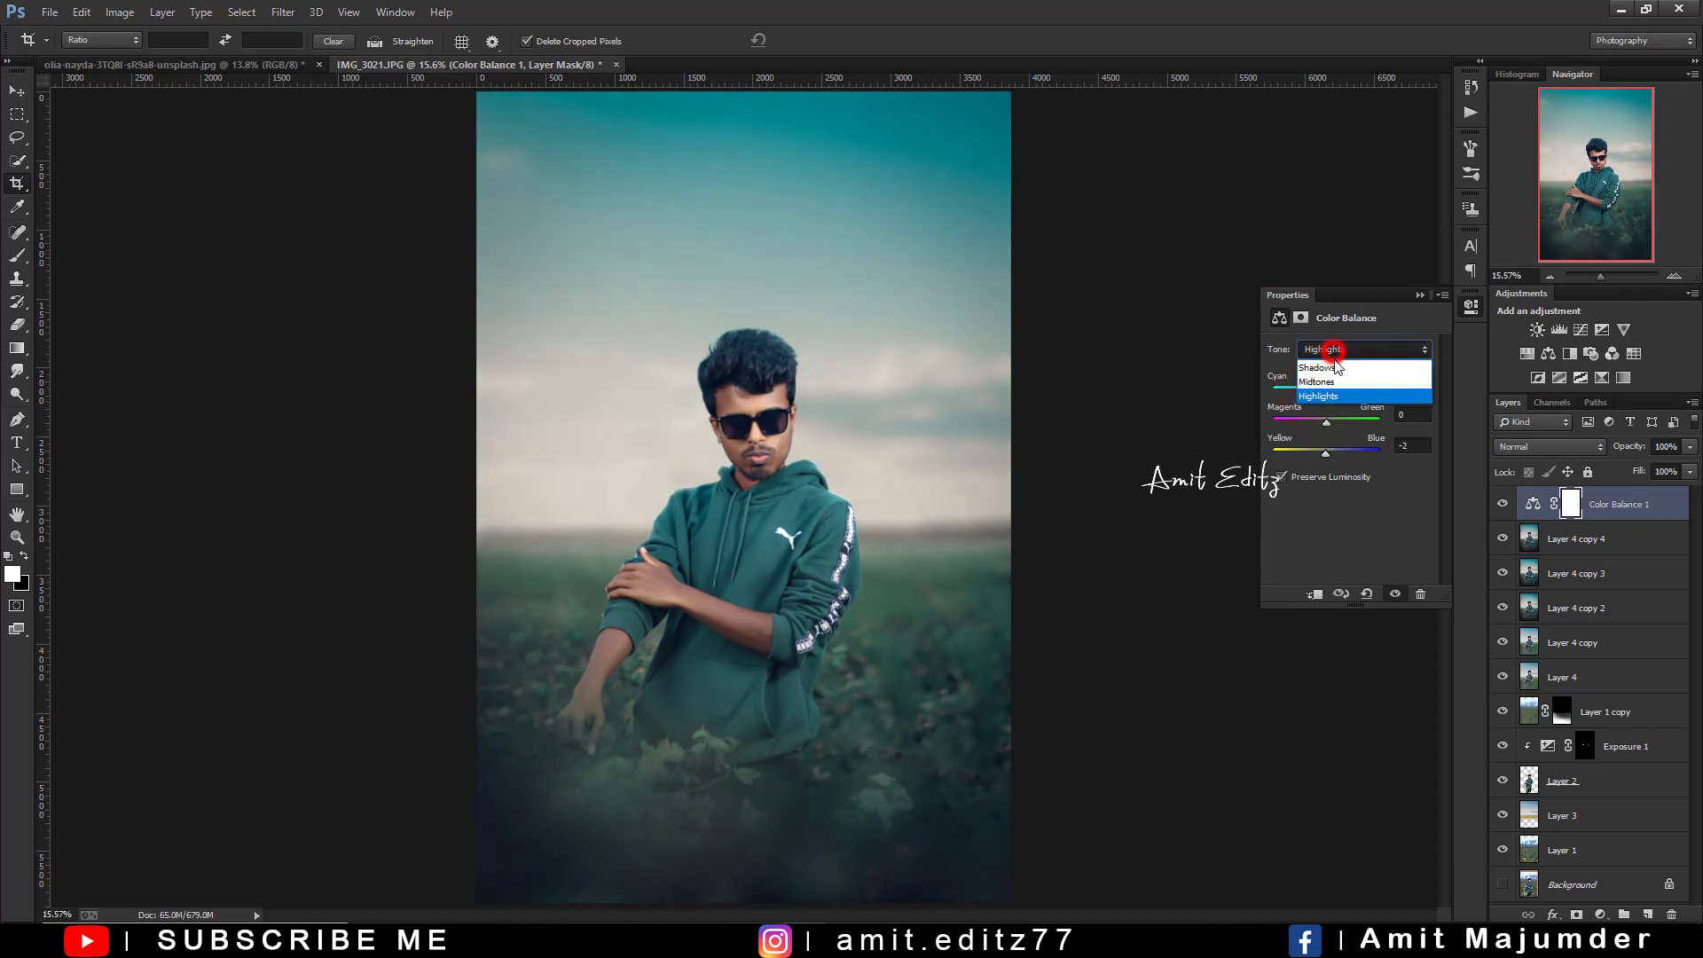
pyautogui.moveTo(1327, 391); pyautogui.dragTo(1330, 390)
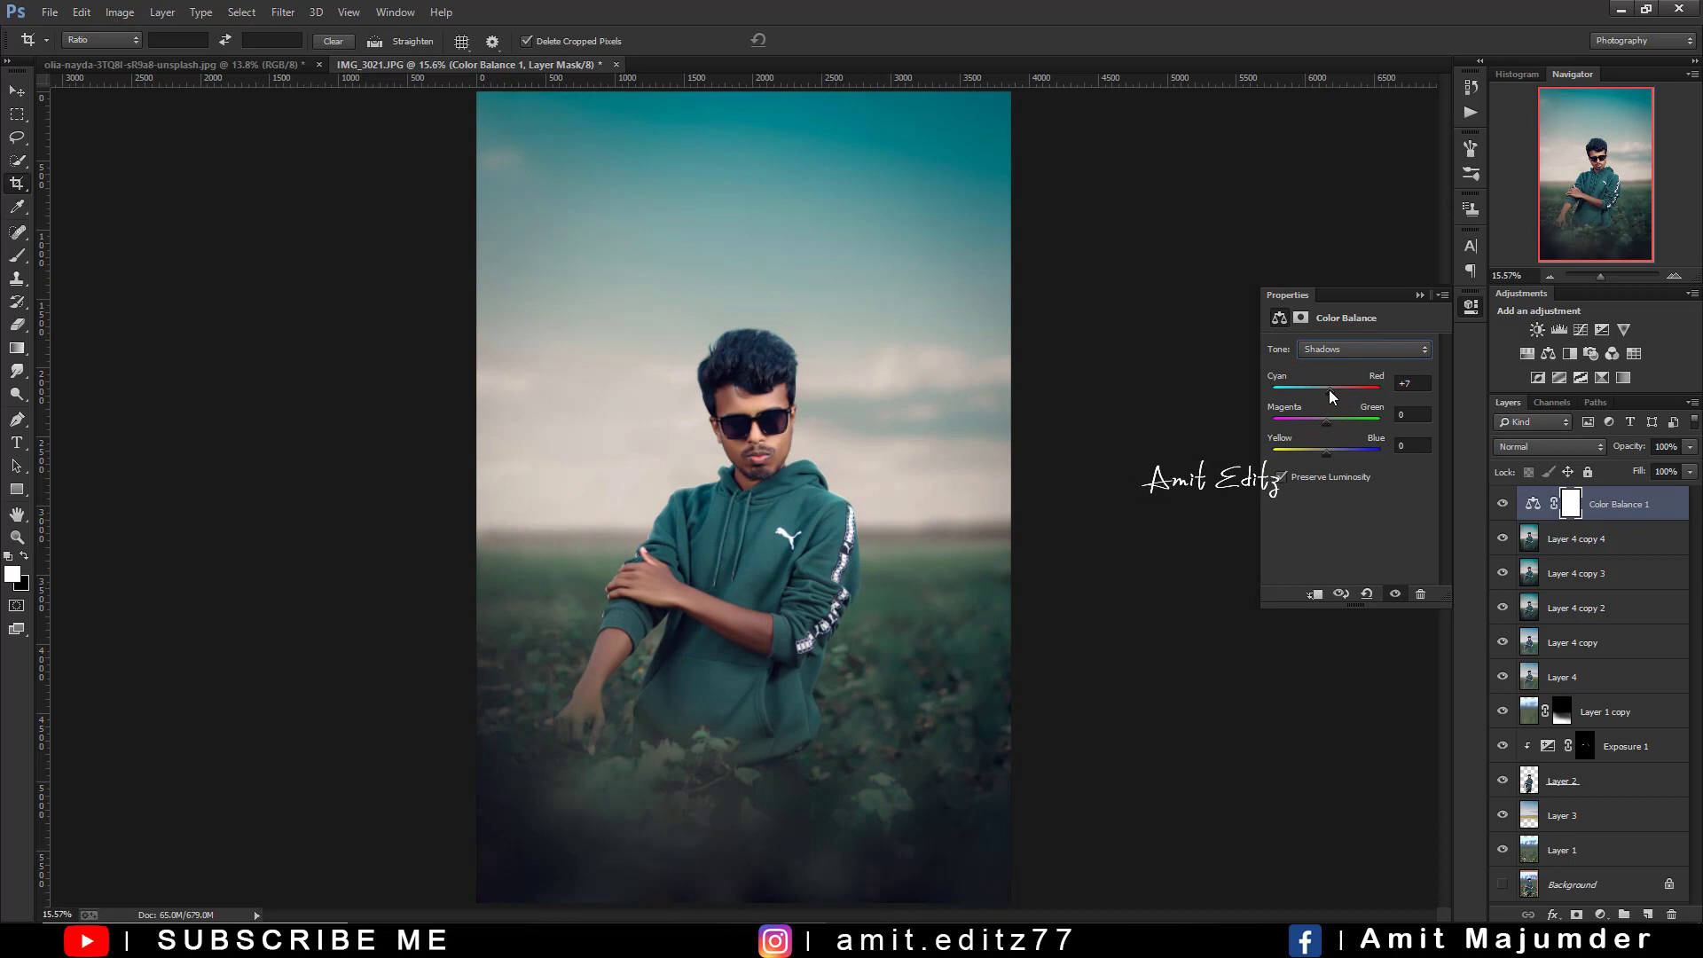
pyautogui.moveTo(1331, 391); pyautogui.dragTo(1327, 389)
pyautogui.click(1328, 391)
pyautogui.moveTo(1329, 420); pyautogui.dragTo(1321, 420)
pyautogui.click(1413, 415)
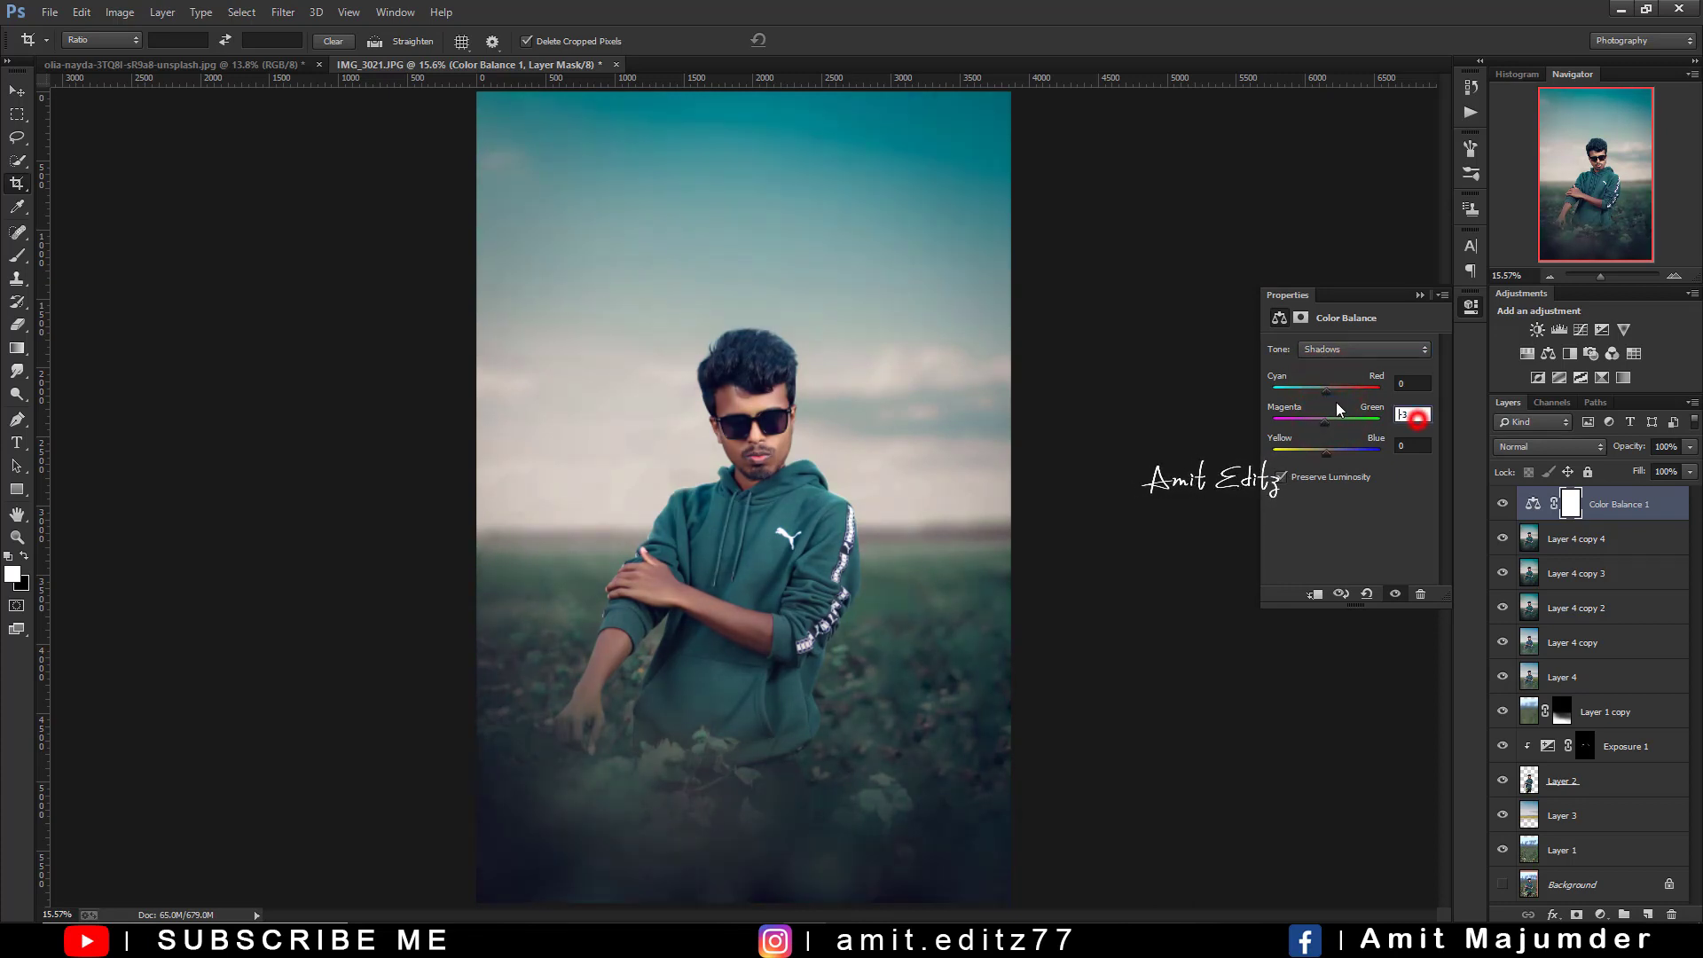
pyautogui.write('0-3')
pyautogui.moveTo(1329, 452); pyautogui.dragTo(1322, 451)
pyautogui.press('BackSpace')
pyautogui.press('BackSpace')
pyautogui.click(1412, 446)
pyautogui.write('0')
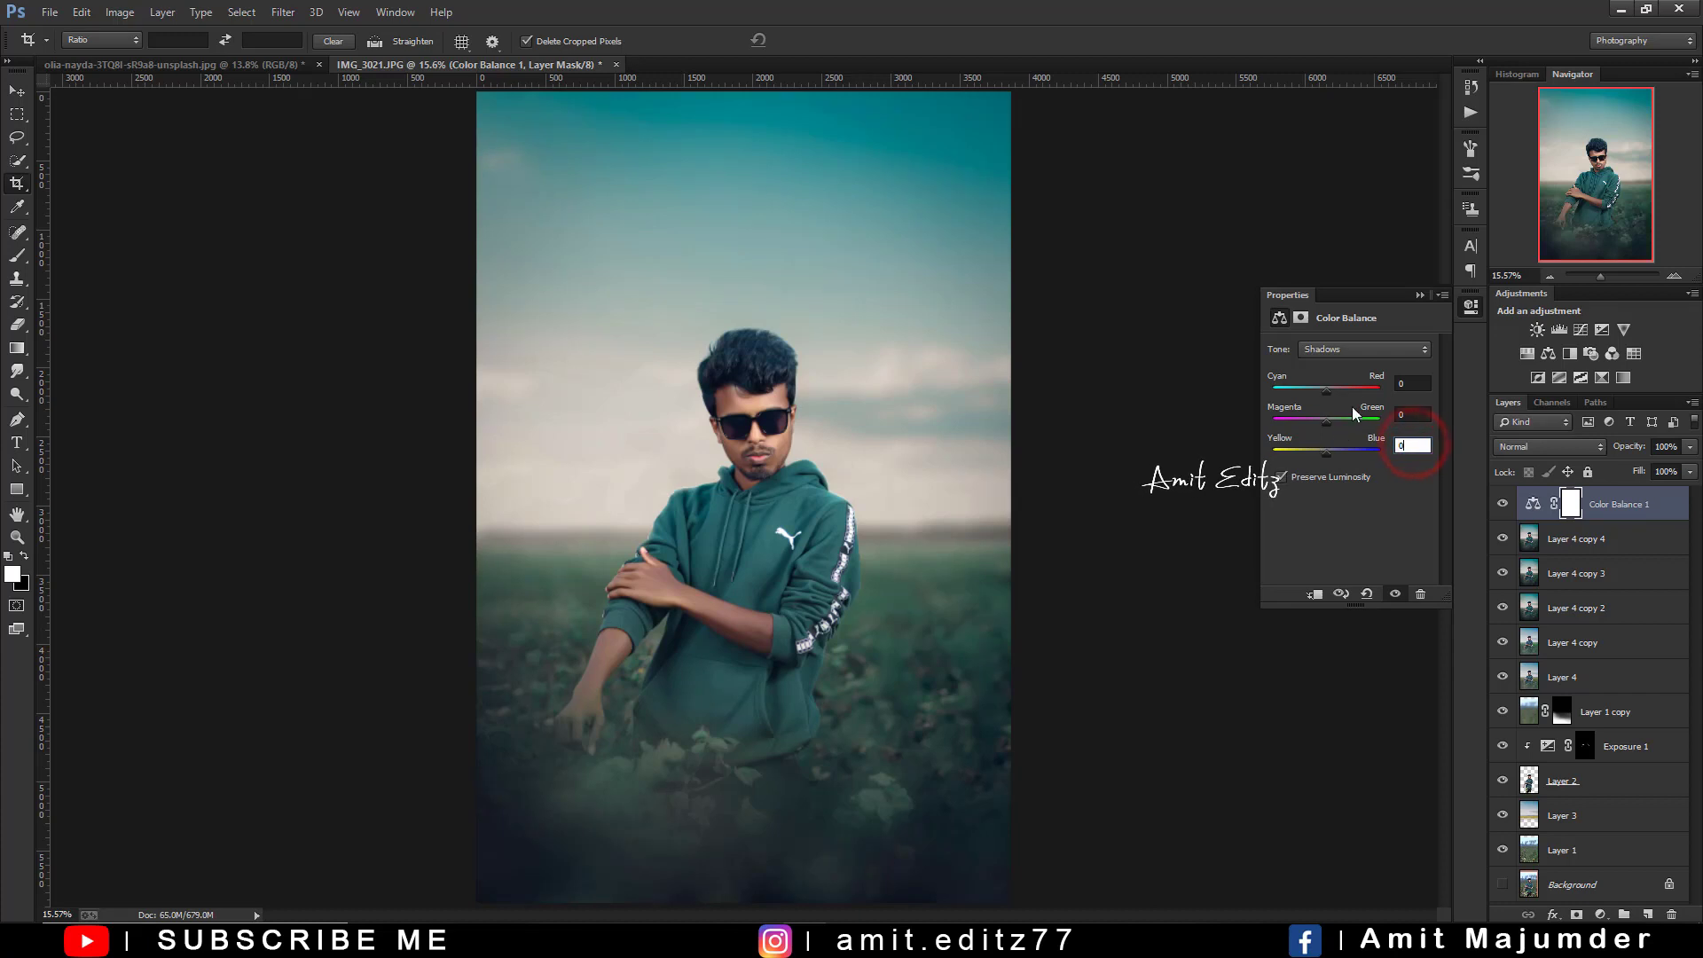
pyautogui.click(1421, 294)
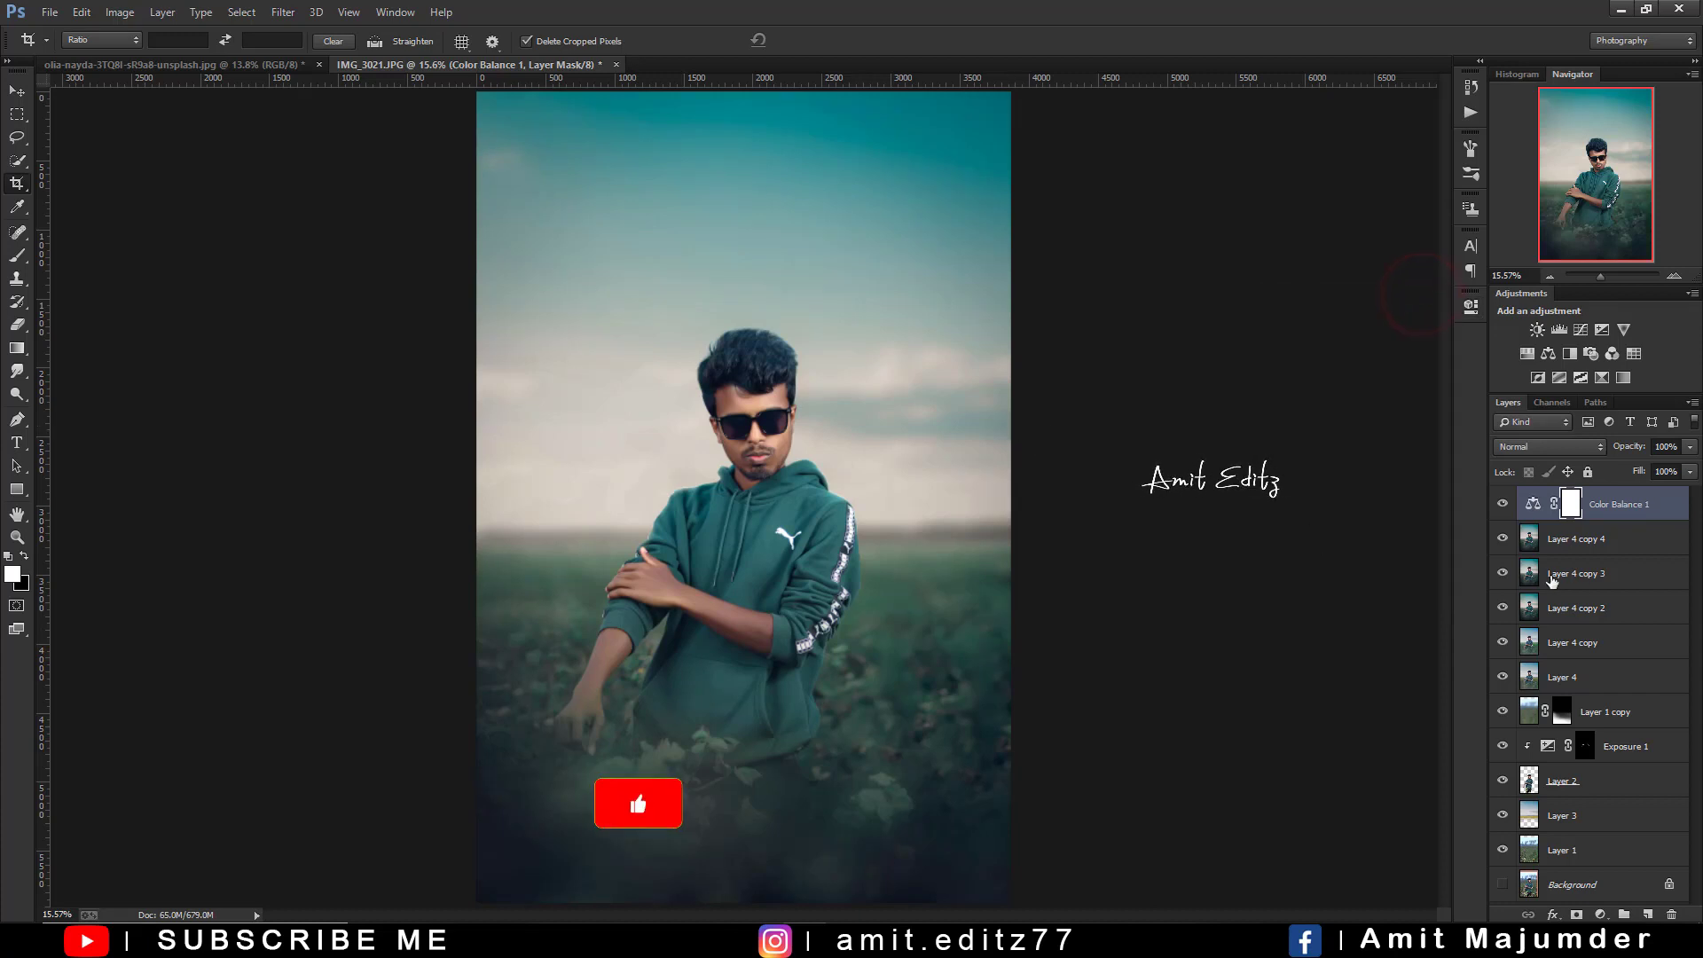
# Add a Selective Color layer with small Blacks shifts: Cyan +1, Magenta +2, Yellow -2
pyautogui.click(1601, 915)
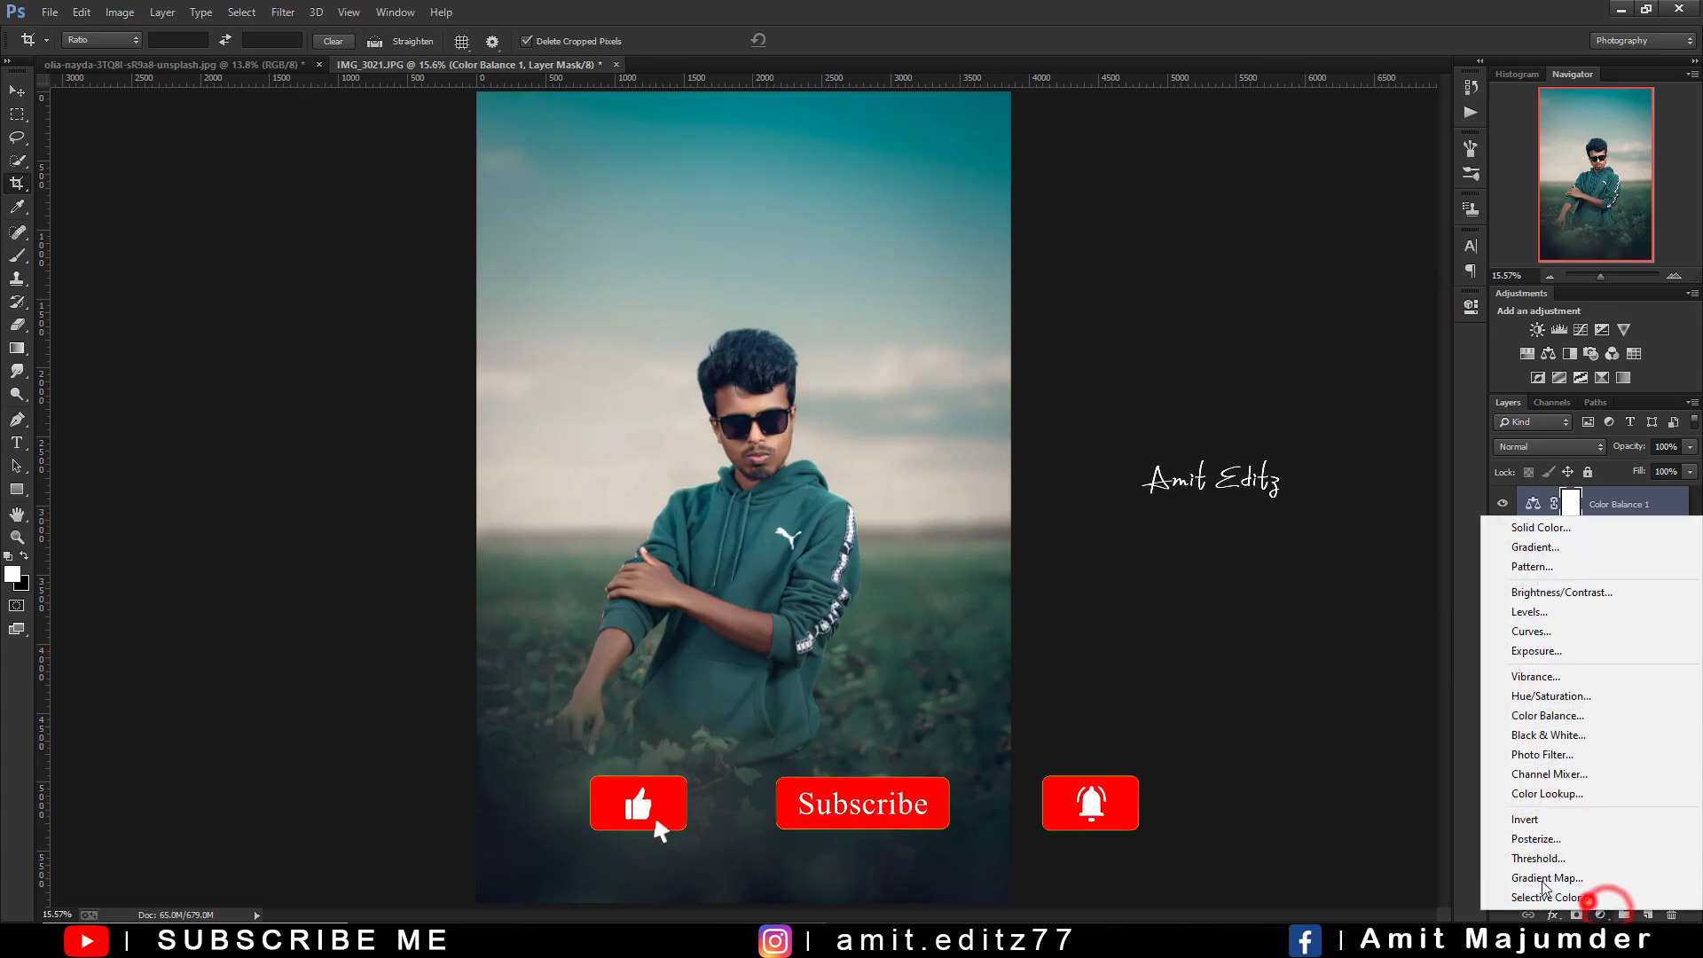
pyautogui.click(1588, 898)
pyautogui.click(1348, 372)
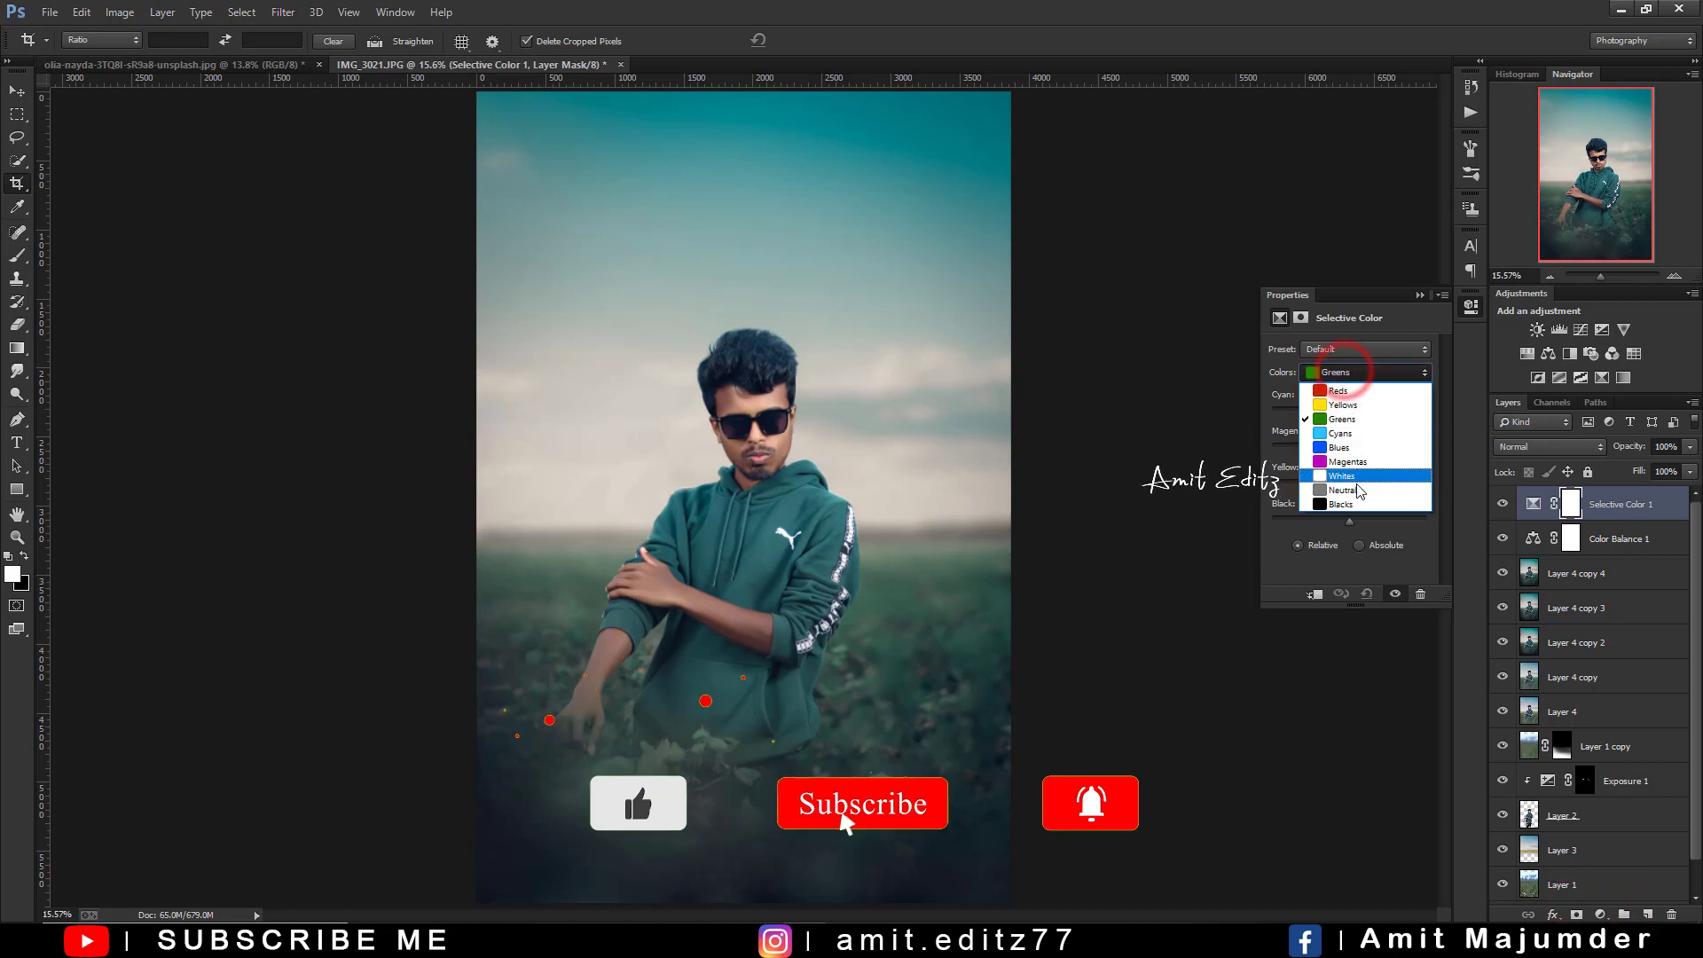
pyautogui.click(1353, 506)
pyautogui.moveTo(1349, 412); pyautogui.dragTo(1348, 514)
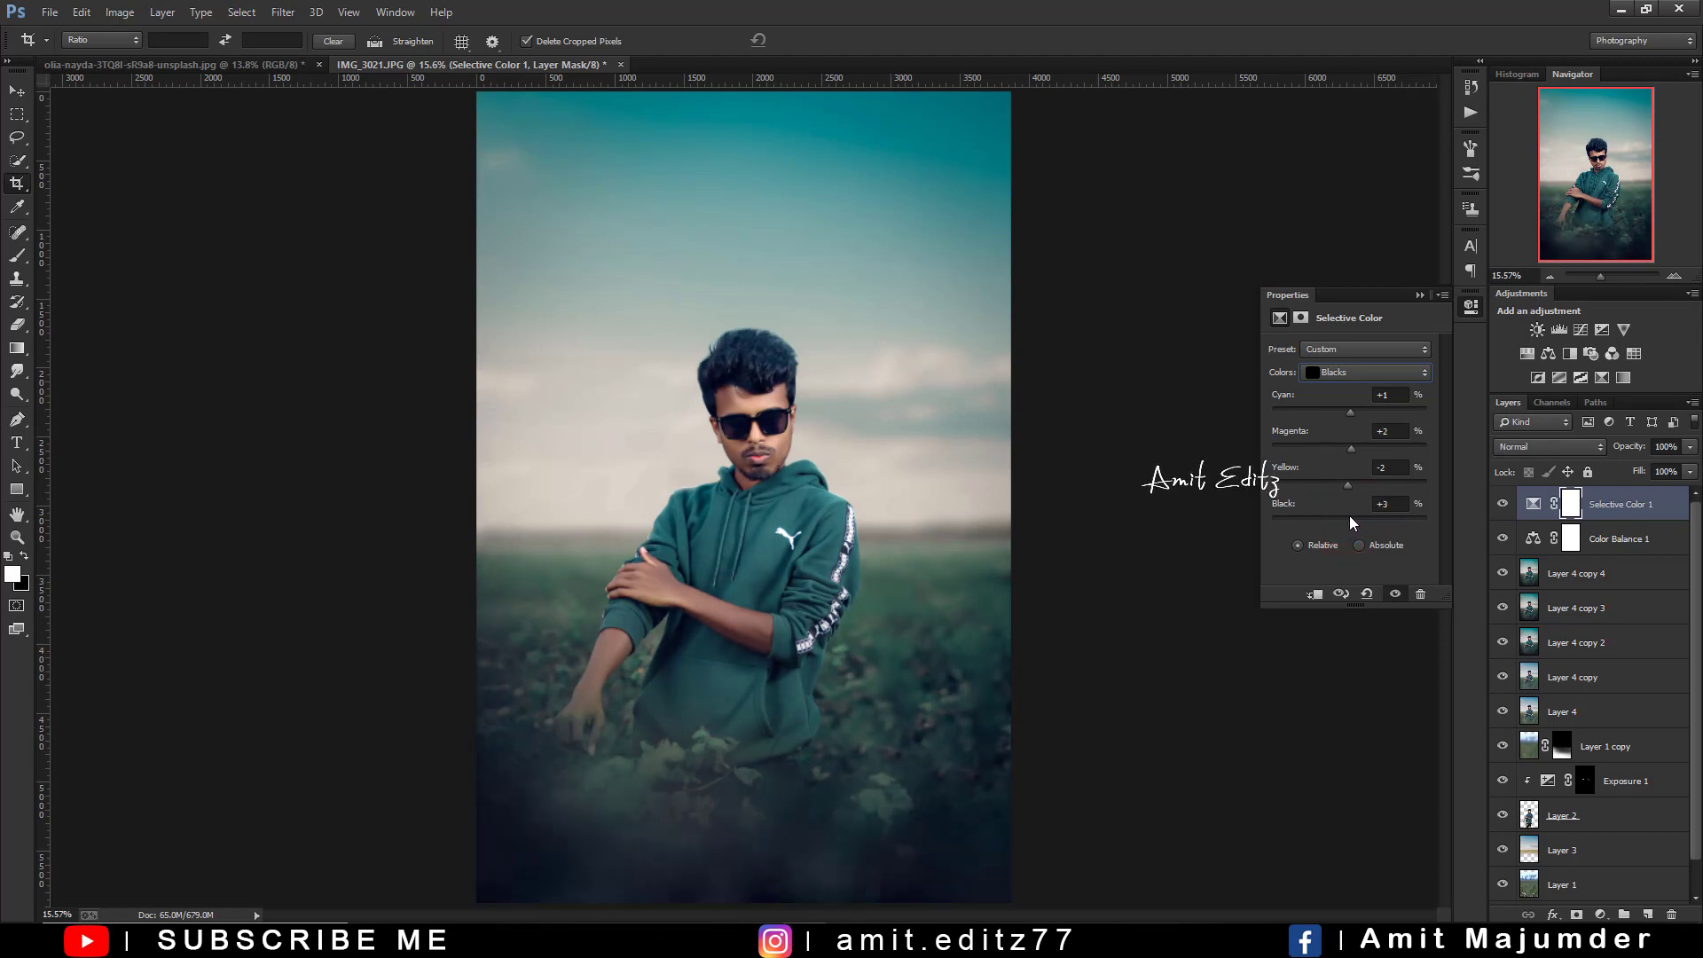
pyautogui.click(1420, 296)
pyautogui.scroll(-3, 743, 496)
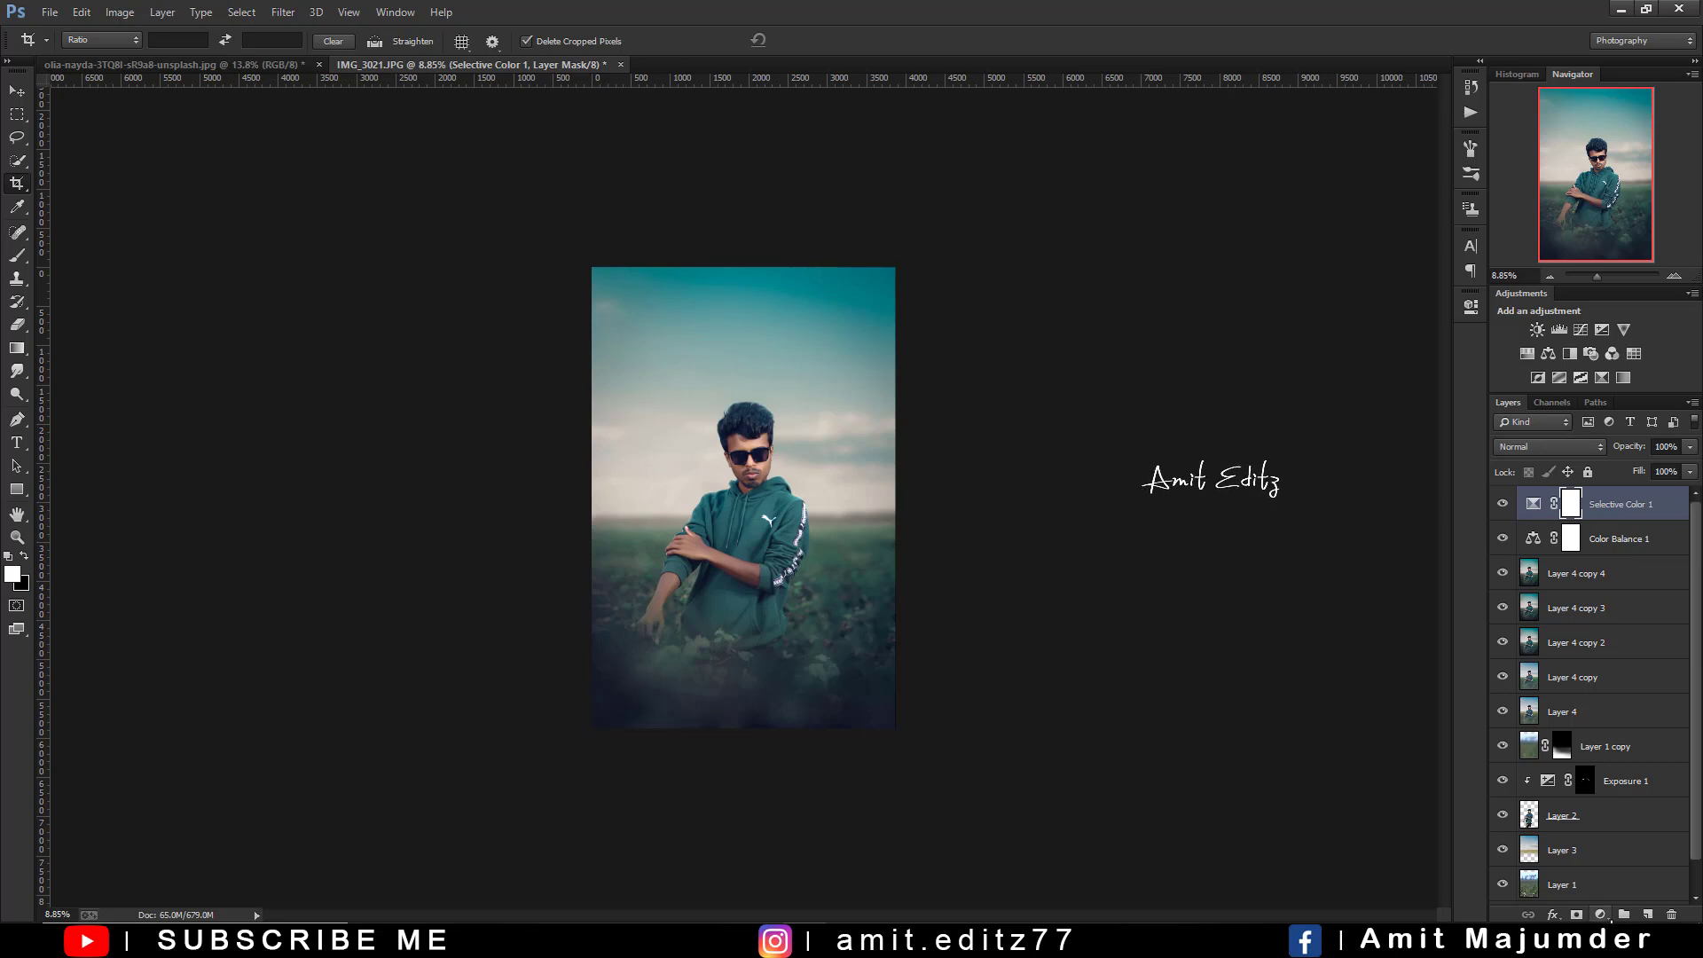
# Add a second Selective Color layer with Whites at Cyan +2, Magenta -5, Yellow +20
pyautogui.click(1601, 915)
pyautogui.click(1594, 900)
pyautogui.click(1367, 371)
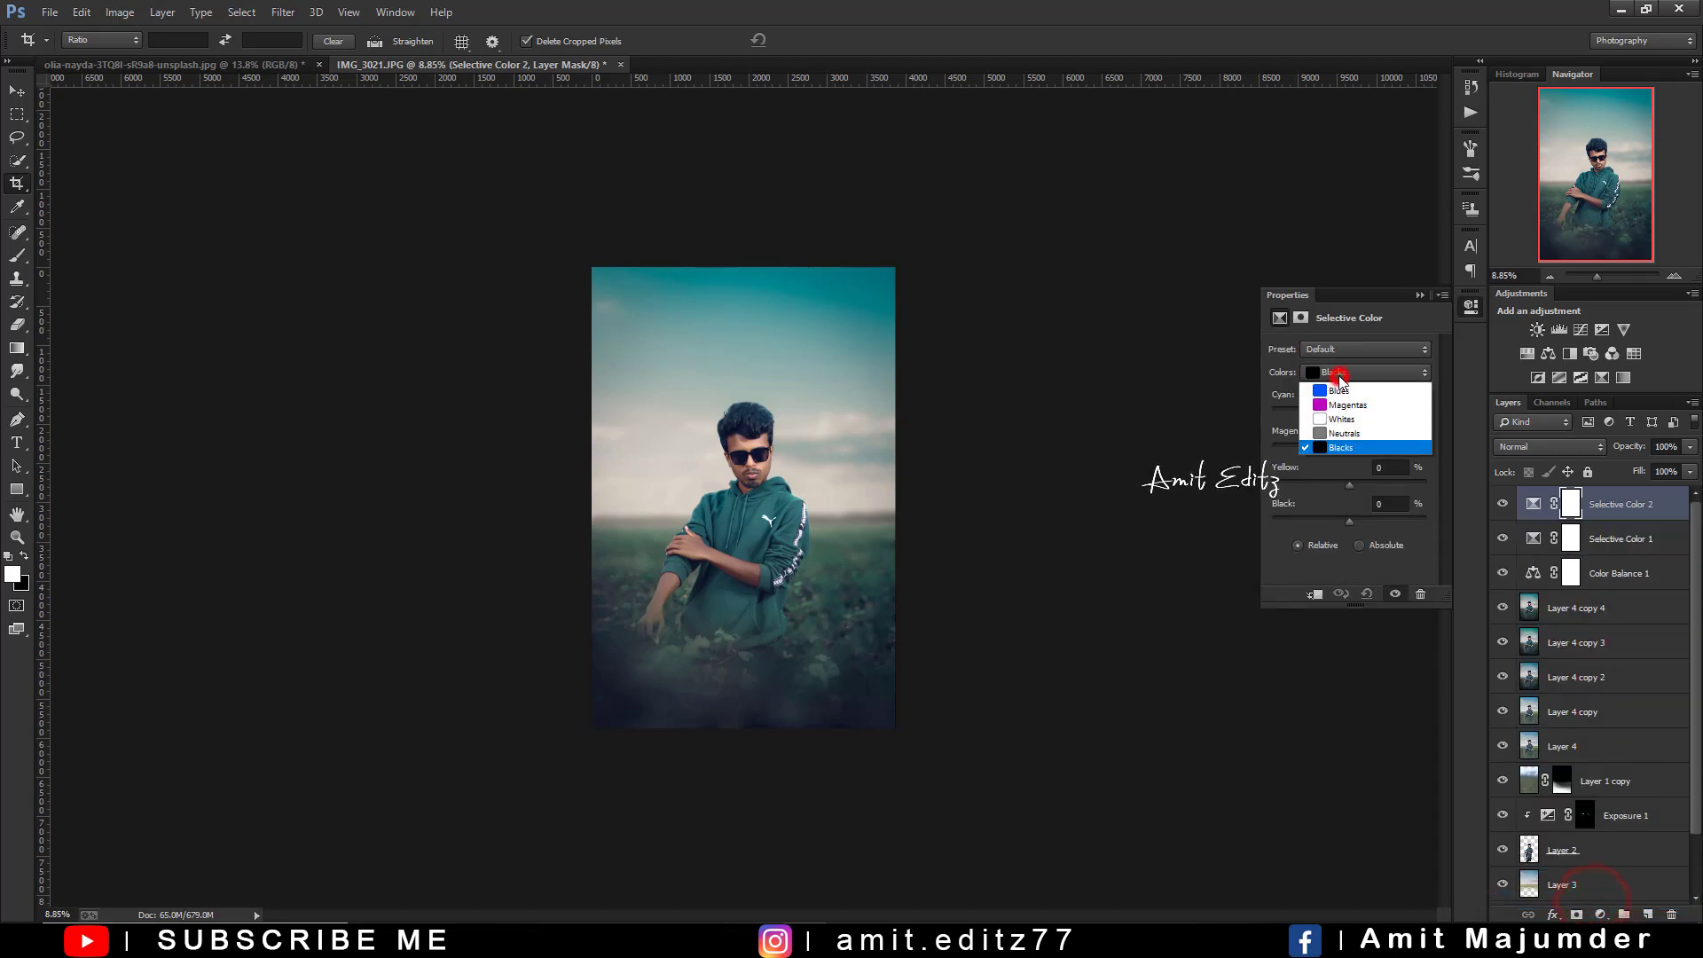
pyautogui.click(1352, 477)
pyautogui.moveTo(1349, 412)
pyautogui.mouseDown()
pyautogui.moveTo(1397, 414)
pyautogui.moveTo(1347, 413)
pyautogui.moveTo(1332, 446)
pyautogui.moveTo(1366, 479)
pyautogui.mouseUp()
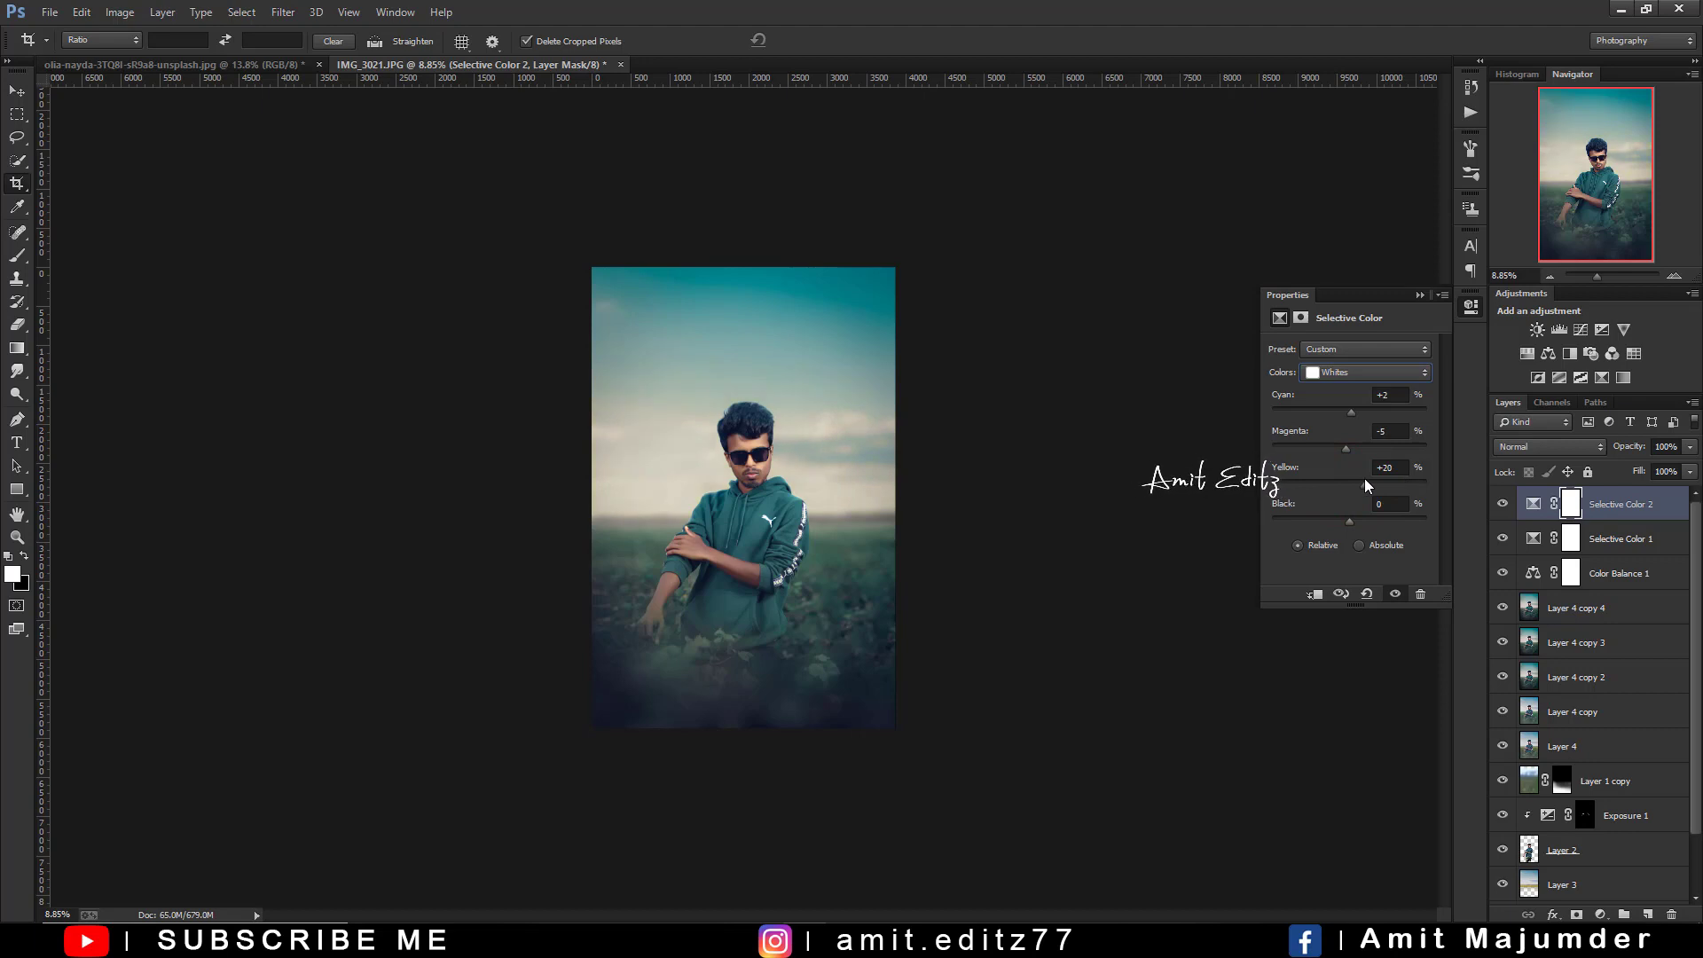
pyautogui.moveTo(1365, 481)
pyautogui.mouseDown()
pyautogui.moveTo(1350, 481)
pyautogui.moveTo(1370, 517)
pyautogui.moveTo(1346, 509)
pyautogui.mouseUp()
pyautogui.click(1421, 296)
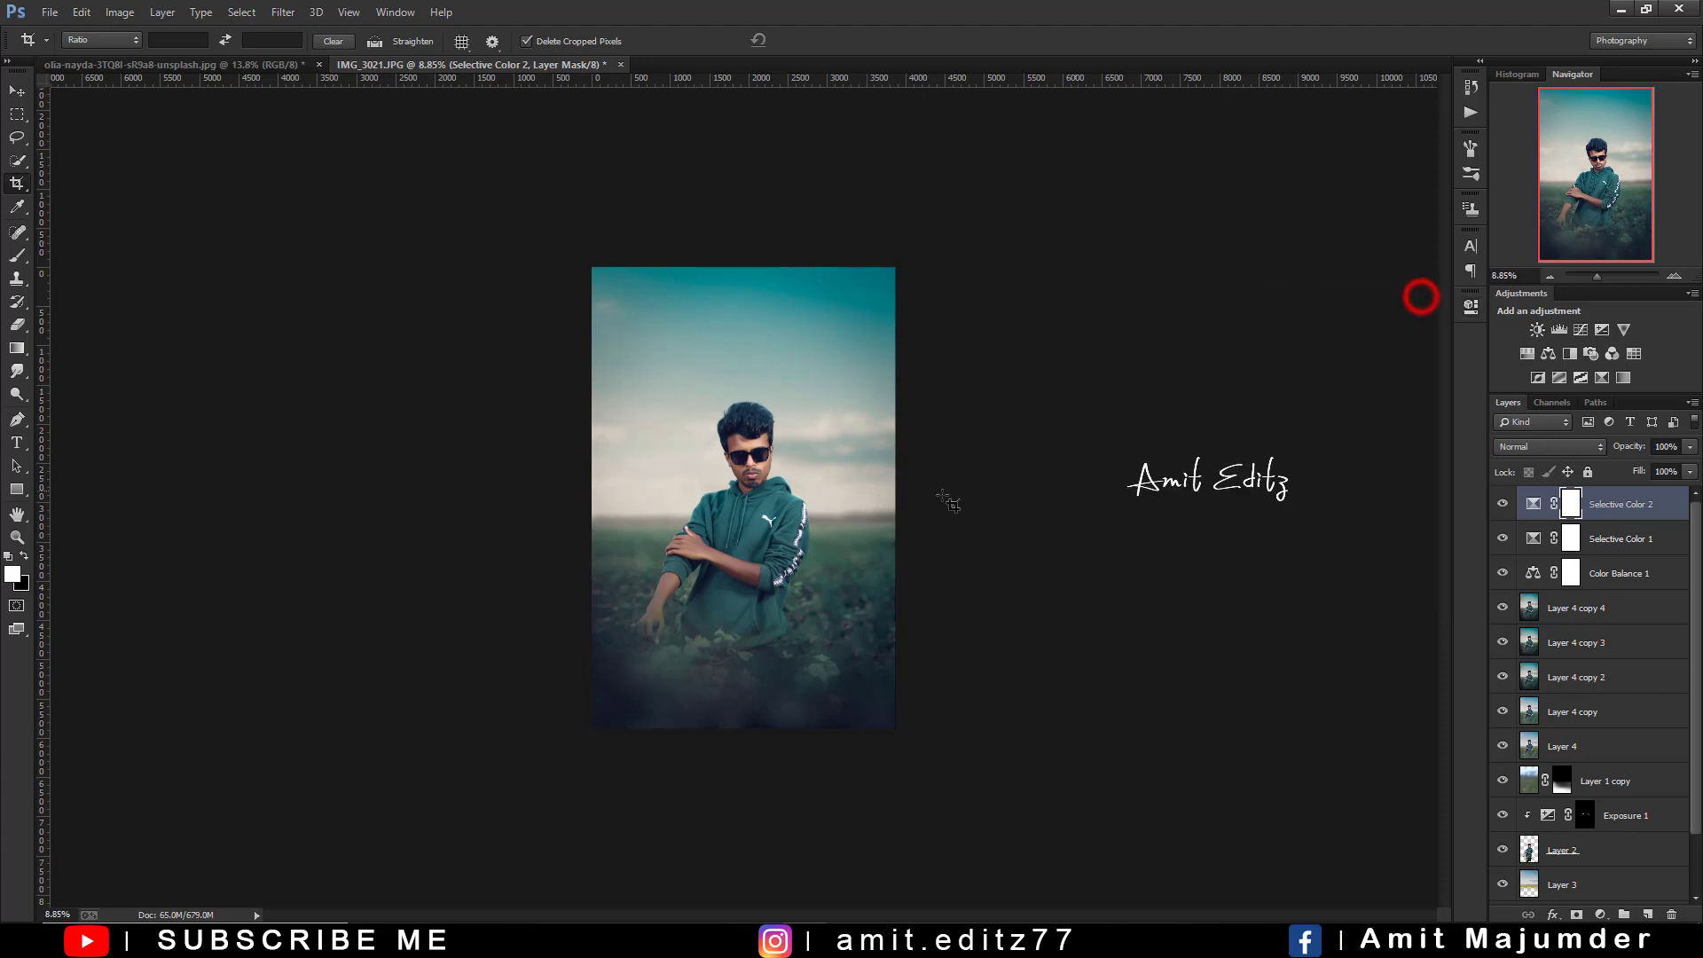
pyautogui.keyDown('shift'); pyautogui.click(1641, 541); pyautogui.keyUp('shift')
# Merge Selective Color 1, Color Balance 1 and Layer 4 copy 4 into Selective Color 2
pyautogui.keyDown('shift'); pyautogui.click(1632, 575); pyautogui.keyUp('shift')
pyautogui.keyDown('shift'); pyautogui.click(1611, 610); pyautogui.keyUp('shift')
pyautogui.rightClick(1597, 611)
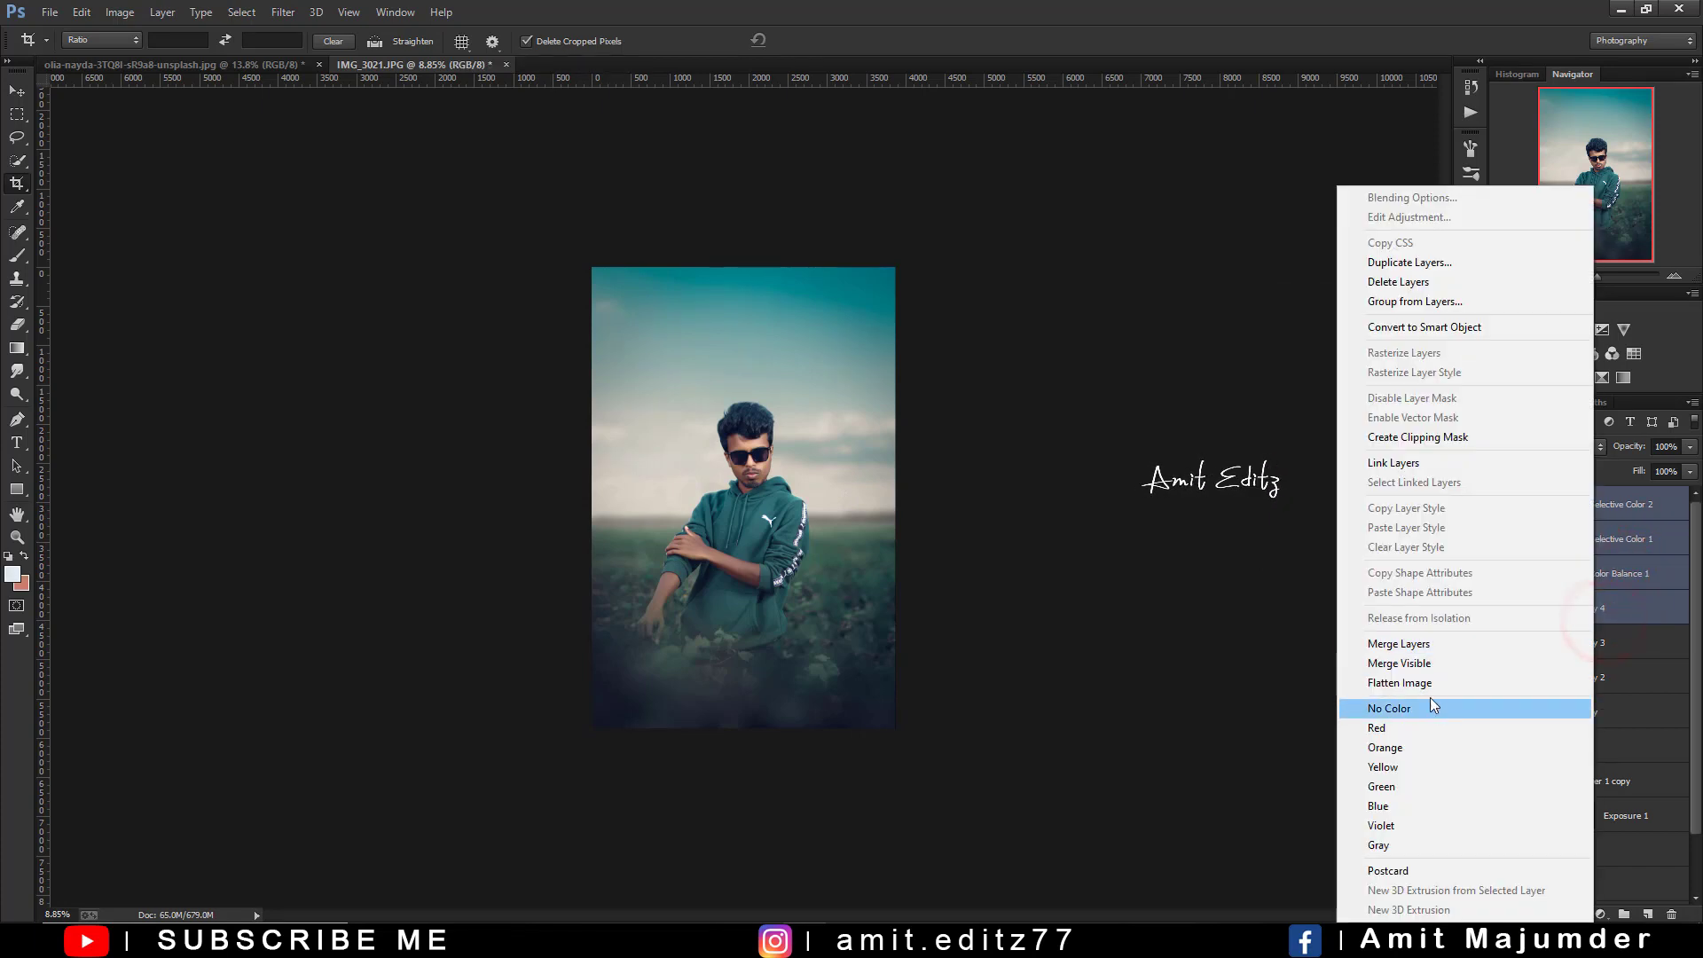
pyautogui.click(1435, 644)
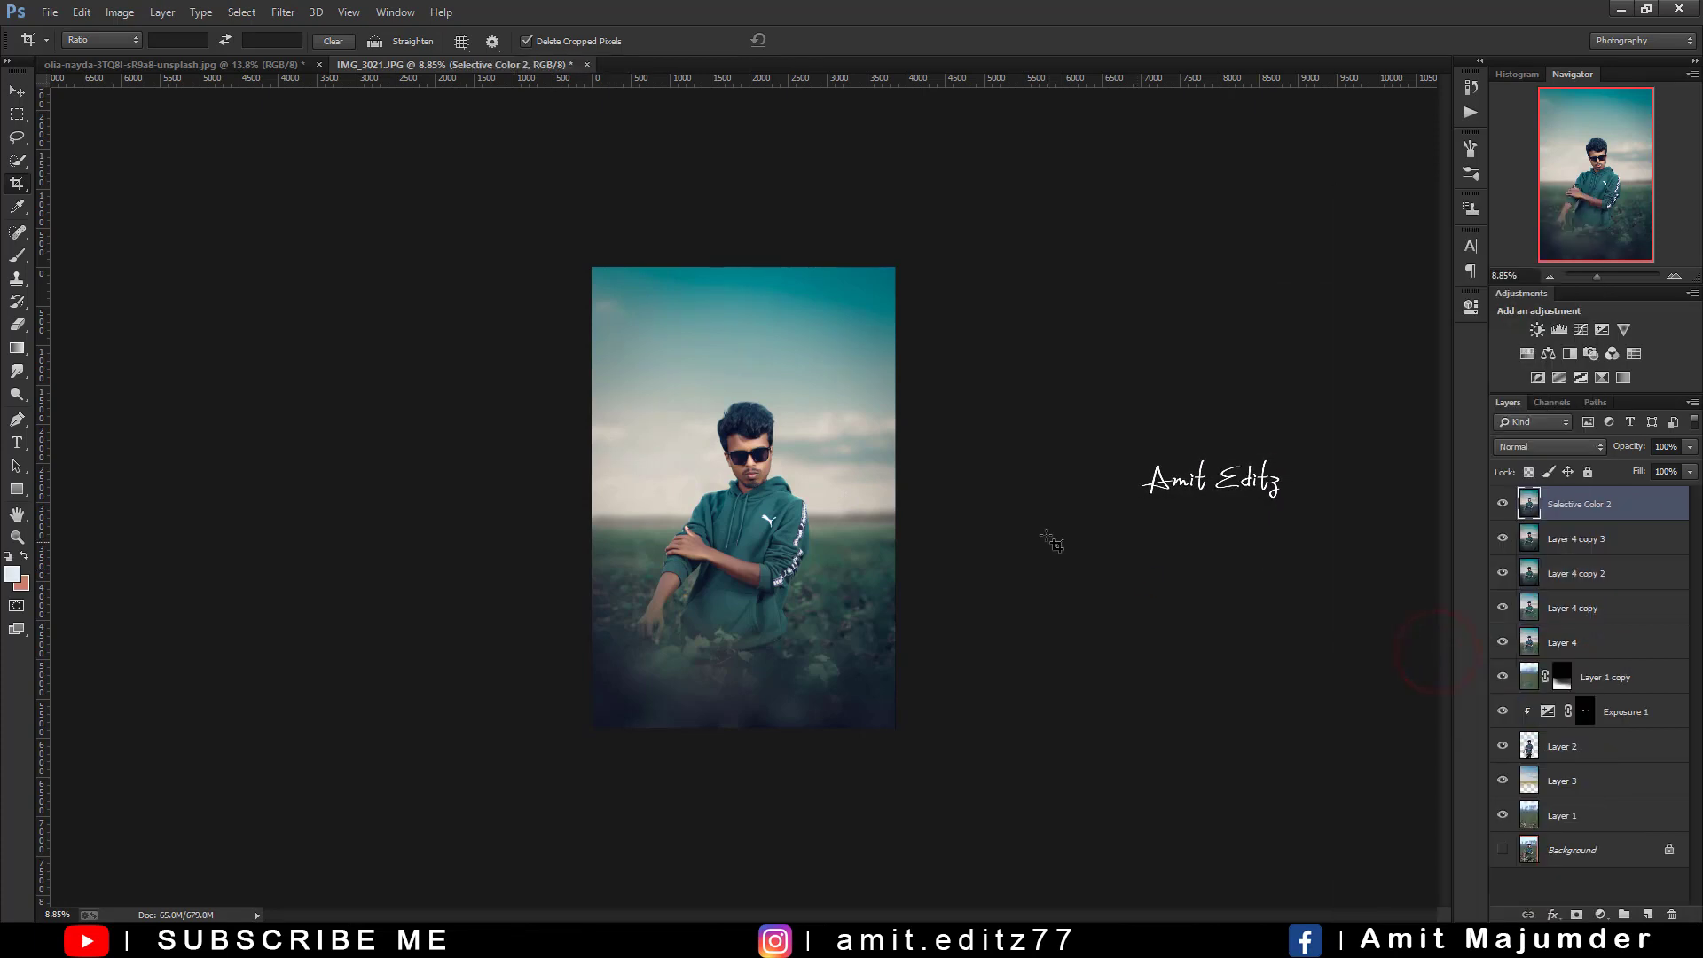
pyautogui.scroll(2, 914, 487)
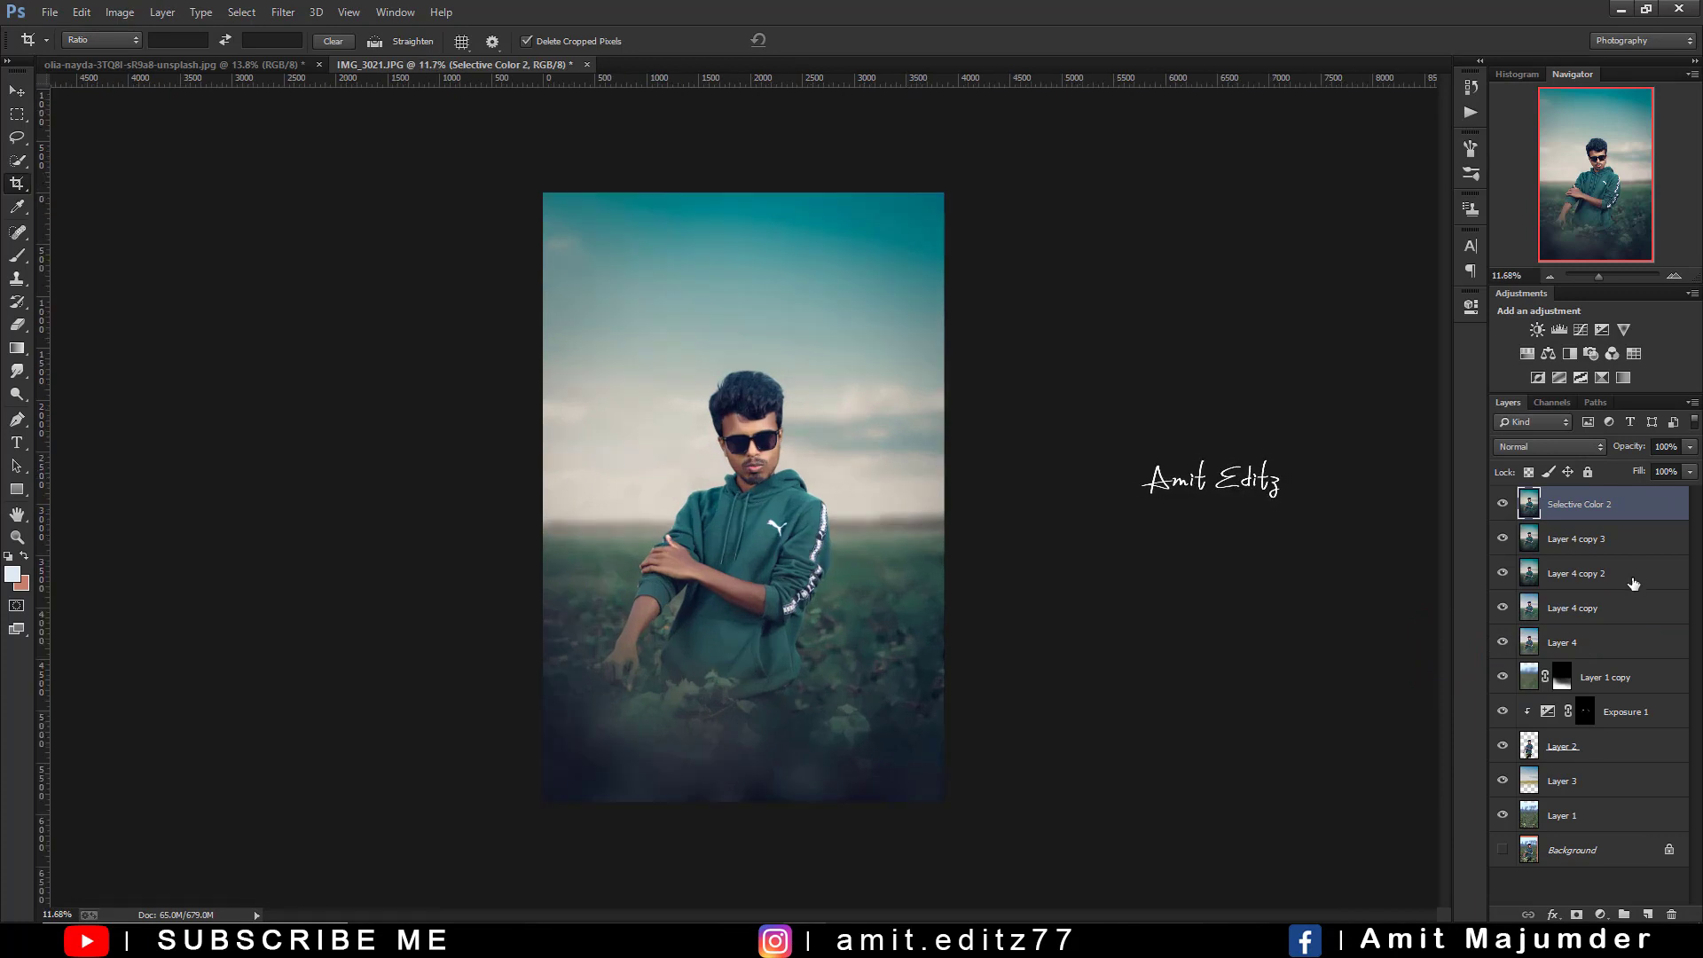
pyautogui.click(1647, 914)
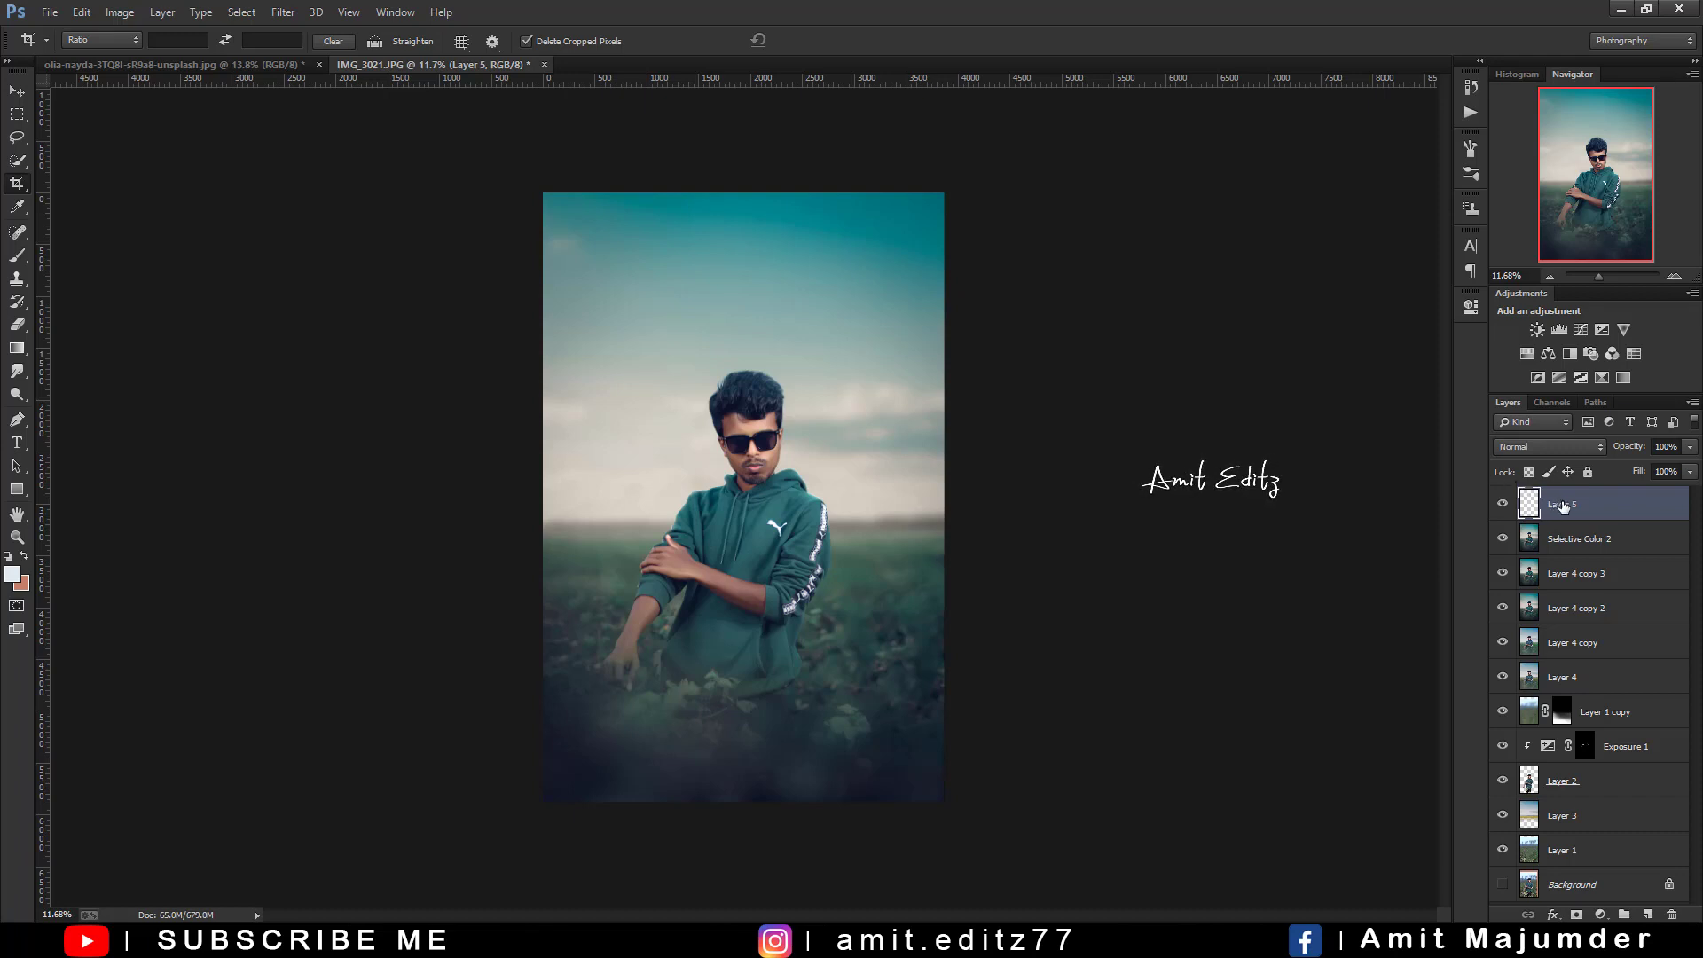
pyautogui.moveTo(1563, 506); pyautogui.dragTo(1671, 915)
# Duplicate the merged layer, Gaussian-blur it at radius 168.9, and hide it with a black mask
pyautogui.hotkey('ctrl', 'j')
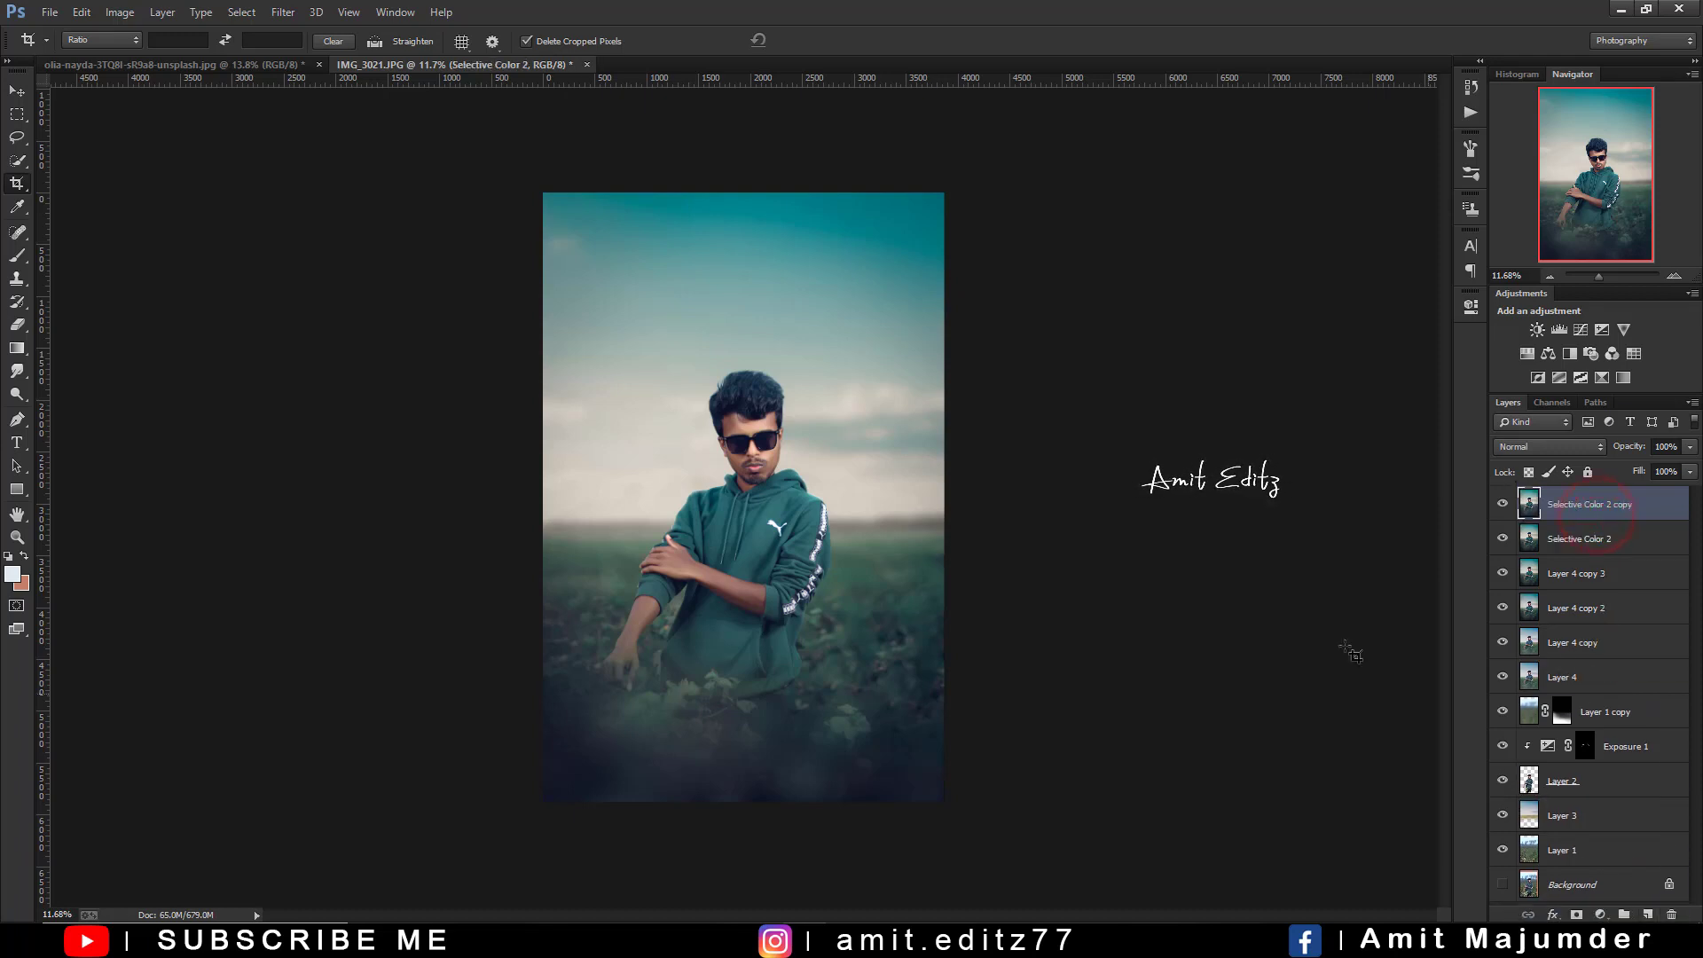
pyautogui.click(283, 11)
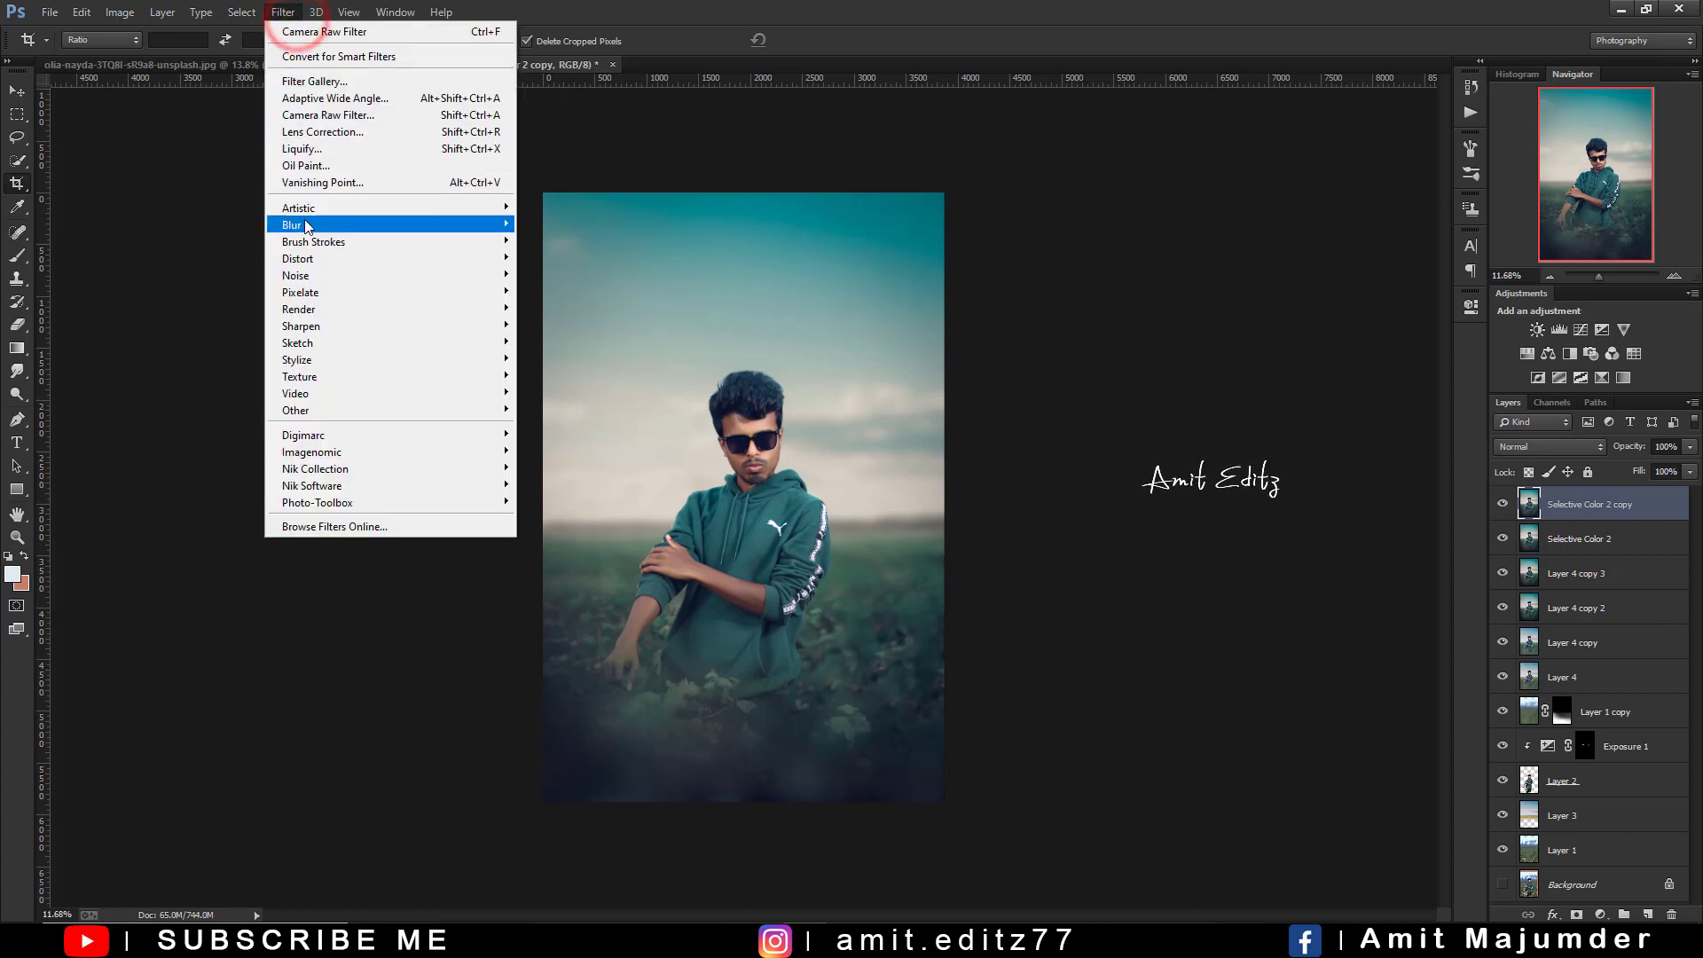
pyautogui.click(567, 347)
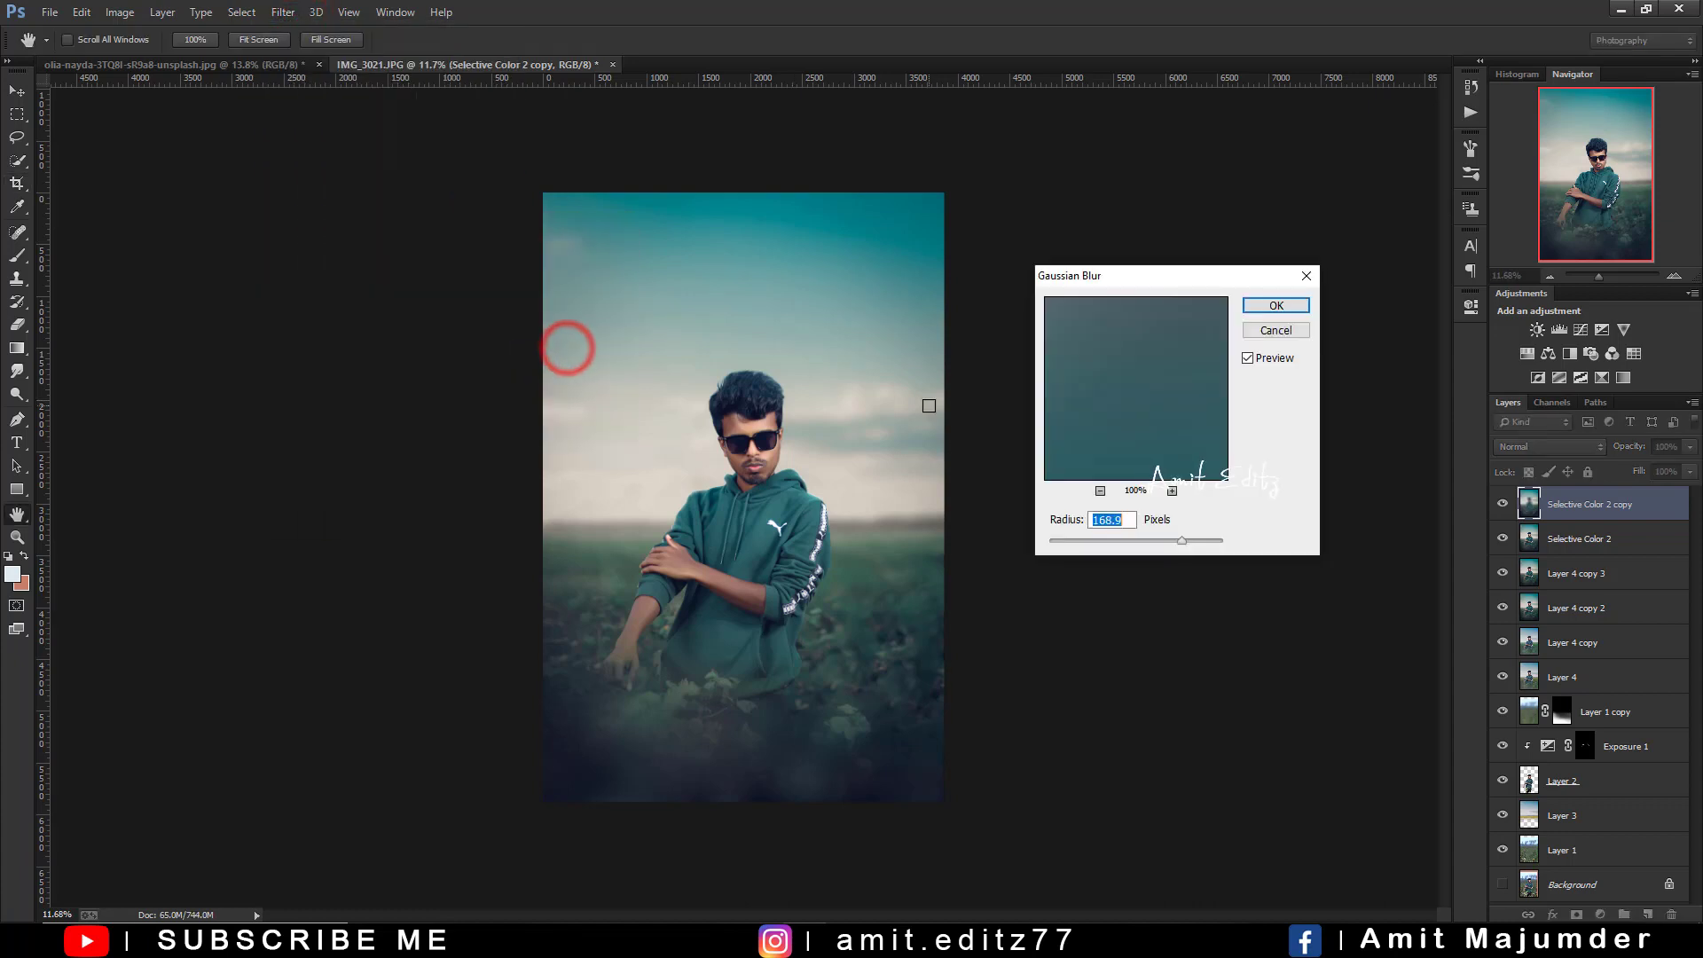
pyautogui.click(1273, 306)
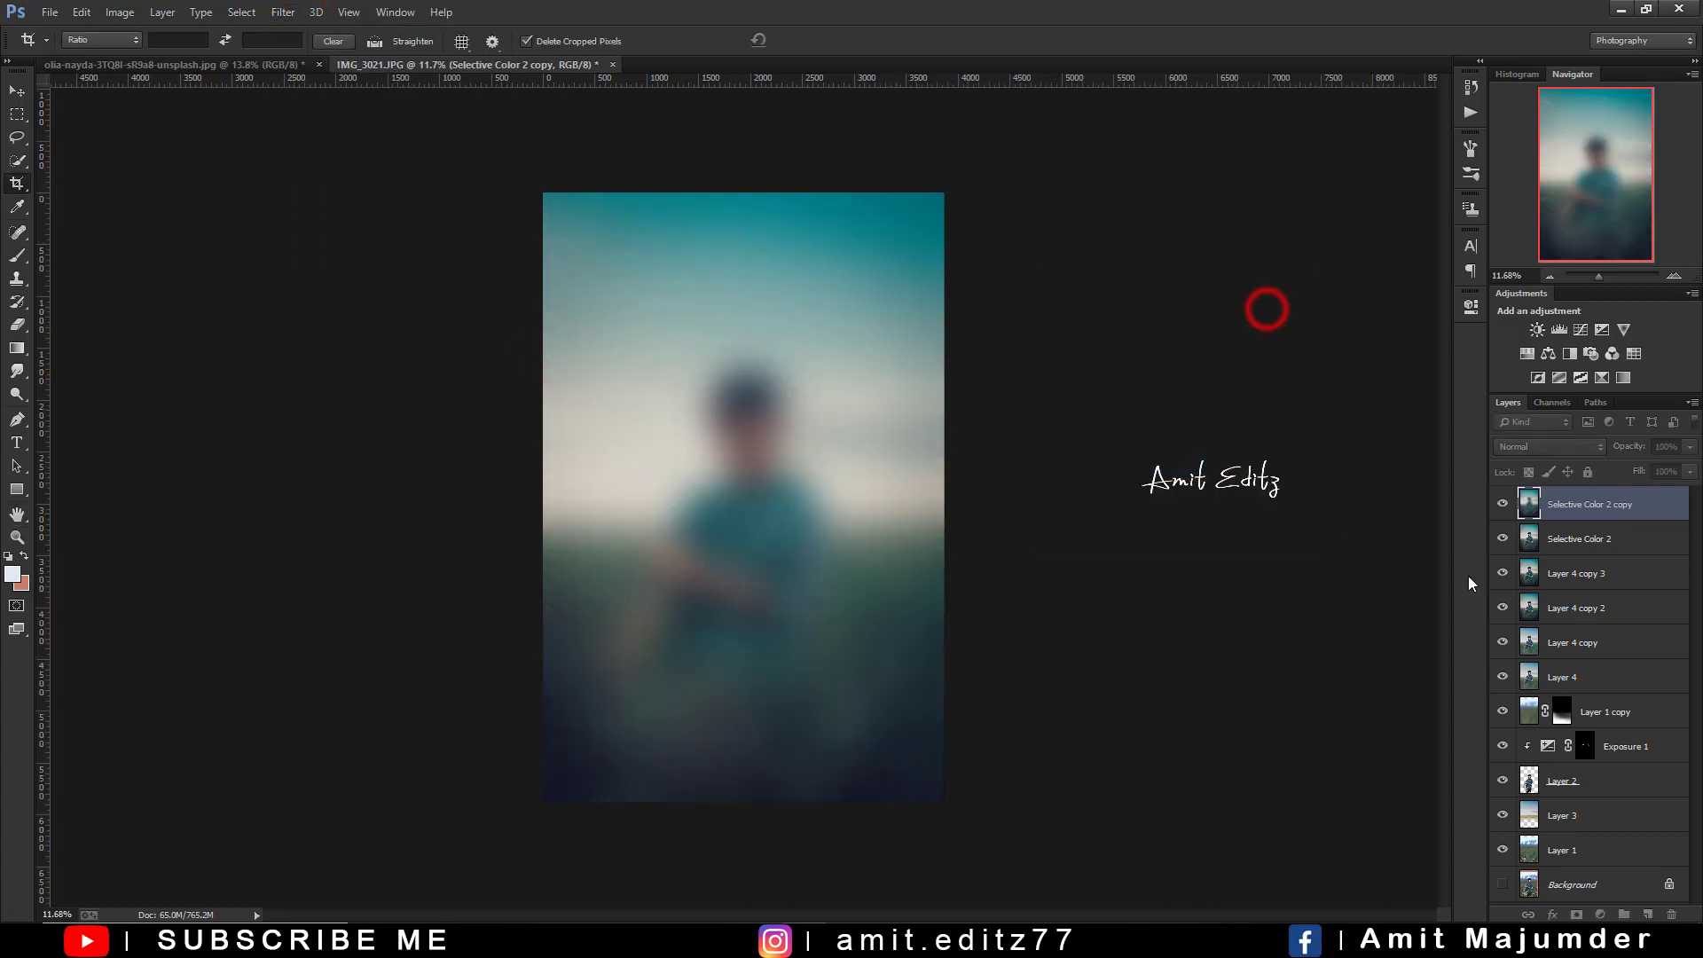
pyautogui.click(1576, 914)
pyautogui.hotkey('ctrl', 'i')
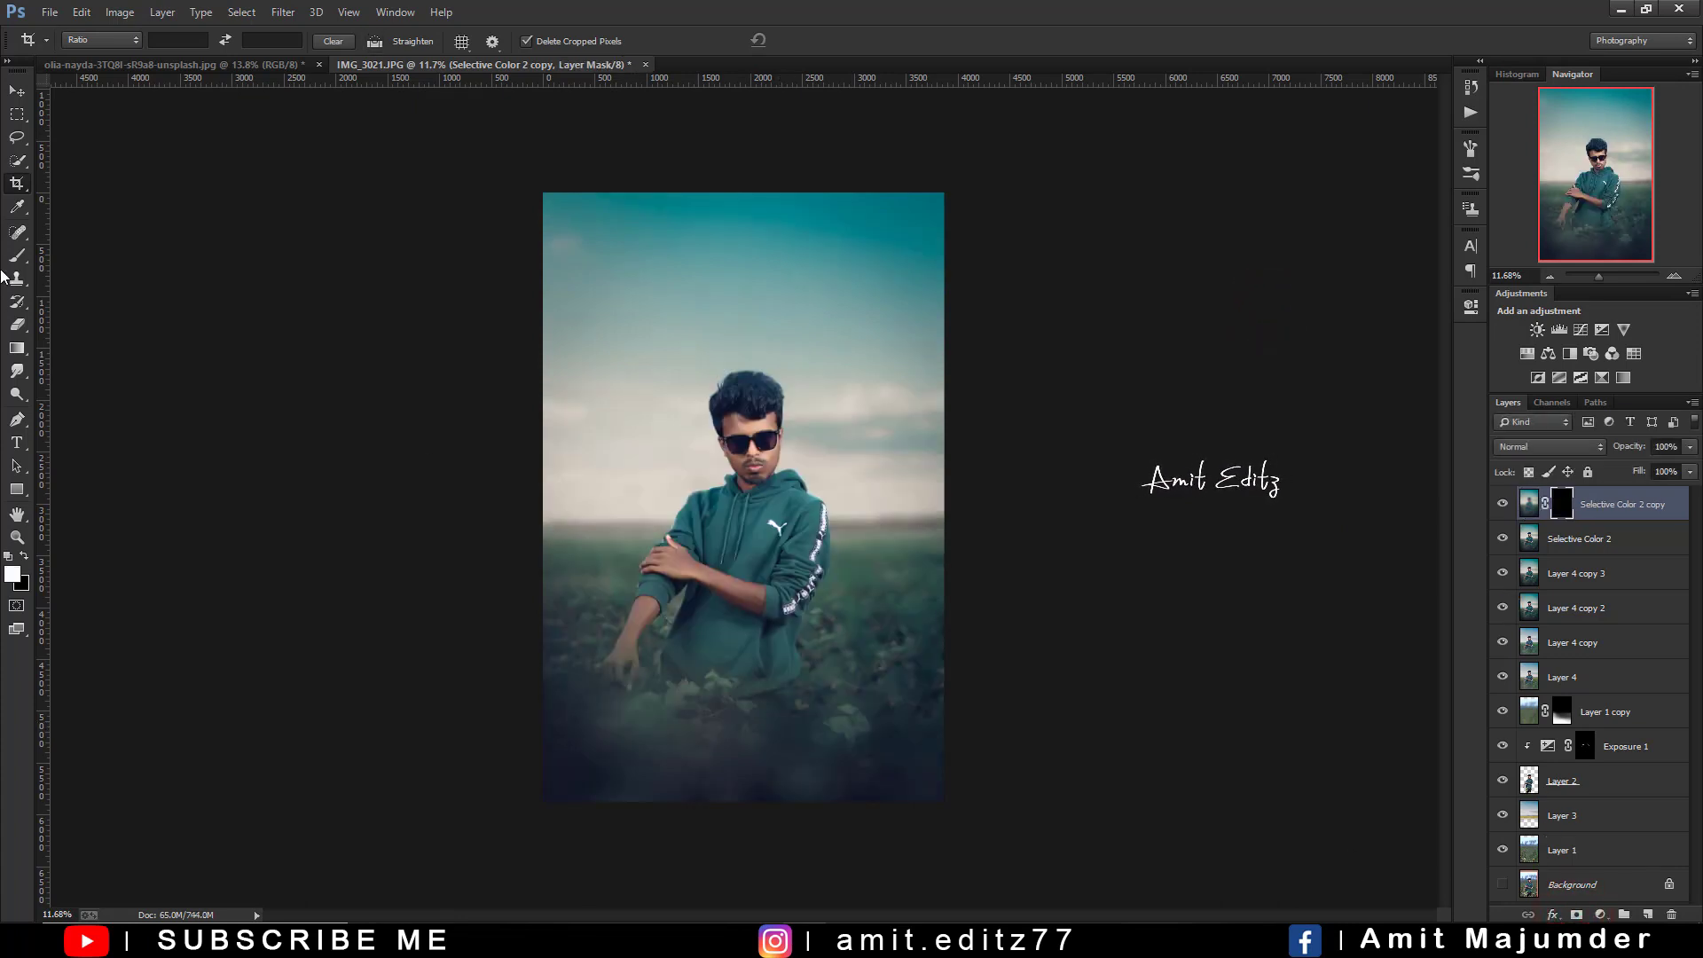
# Set up a soft brush at 16% opacity
pyautogui.press('b')
pyautogui.scroll(3, 791, 455)
pyautogui.rightClick(791, 455)
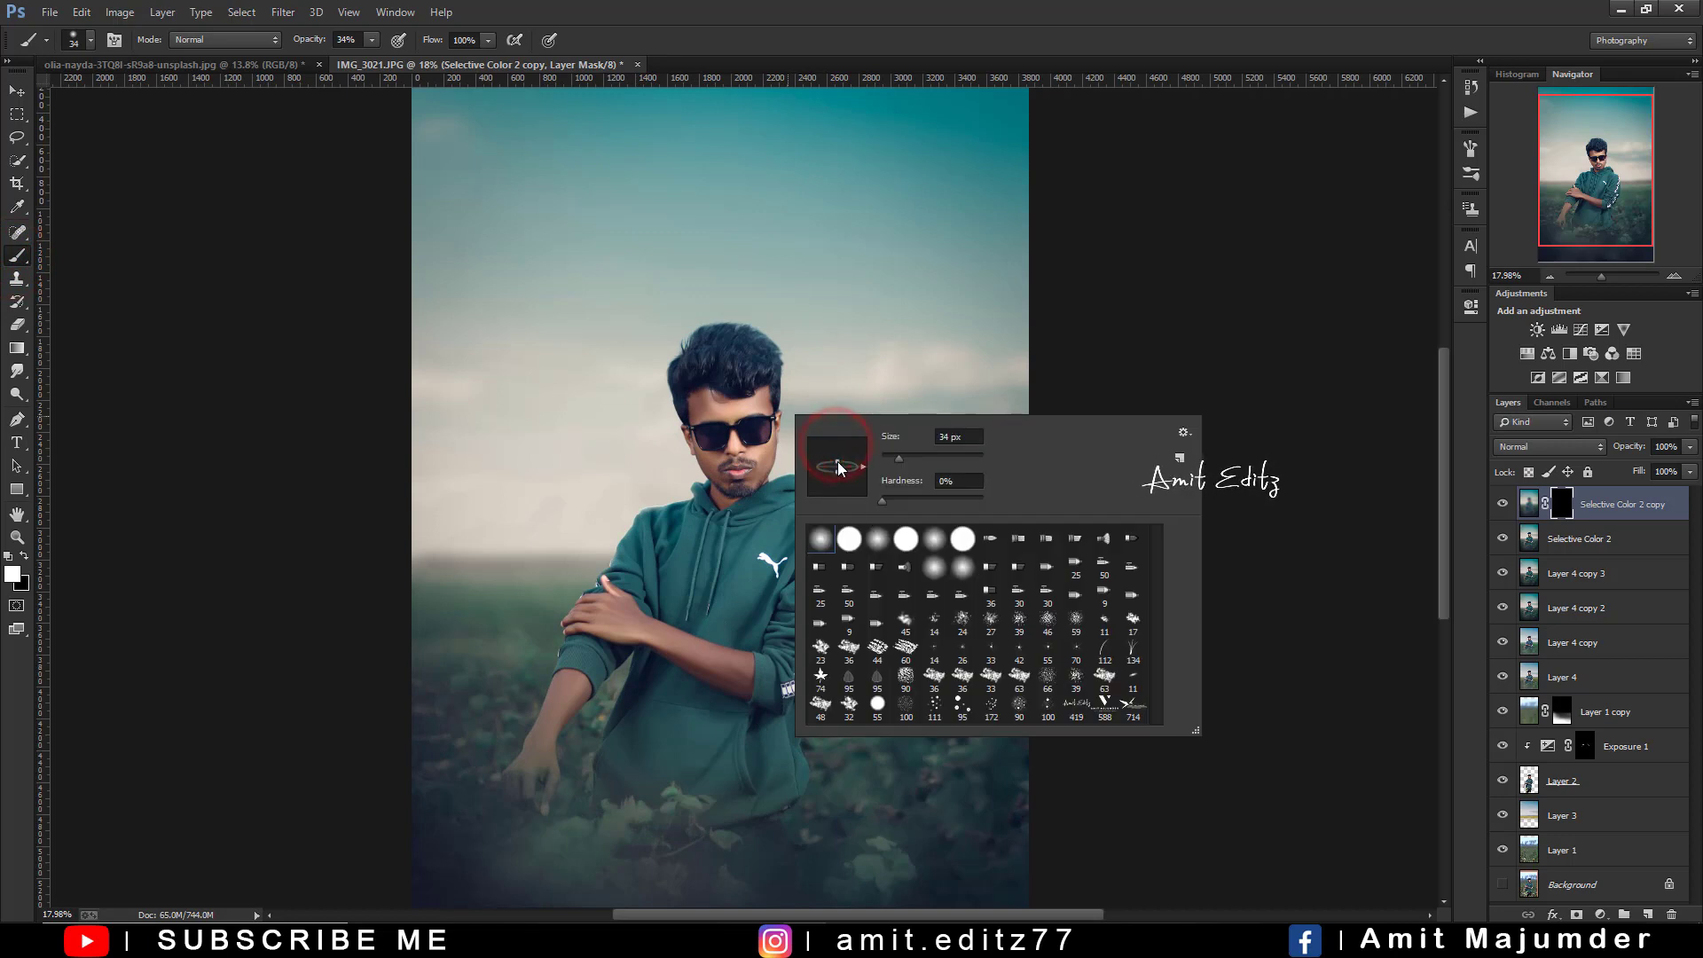
pyautogui.click(346, 40)
pyautogui.write('16')
pyautogui.press('Return')
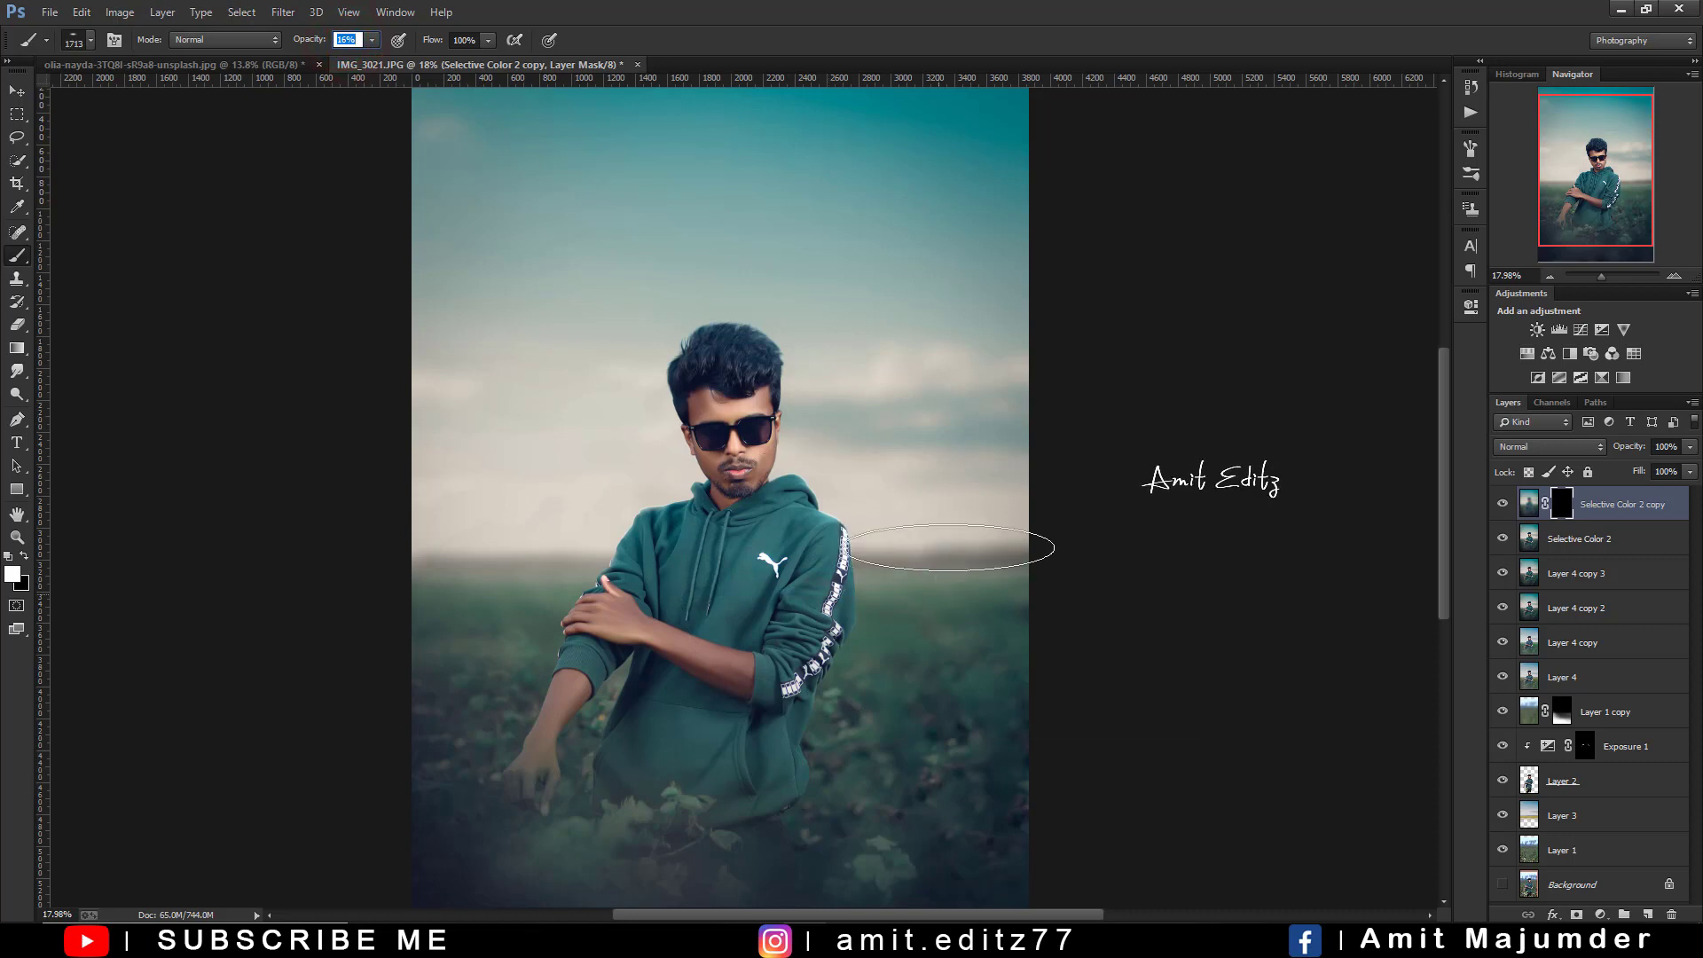
# Paint the blur into the sky, left background and along the shoulder edge
pyautogui.scroll(2, 925, 544)
pyautogui.moveTo(864, 527)
pyautogui.mouseDown()
pyautogui.moveTo(910, 547)
pyautogui.moveTo(862, 501)
pyautogui.mouseUp()
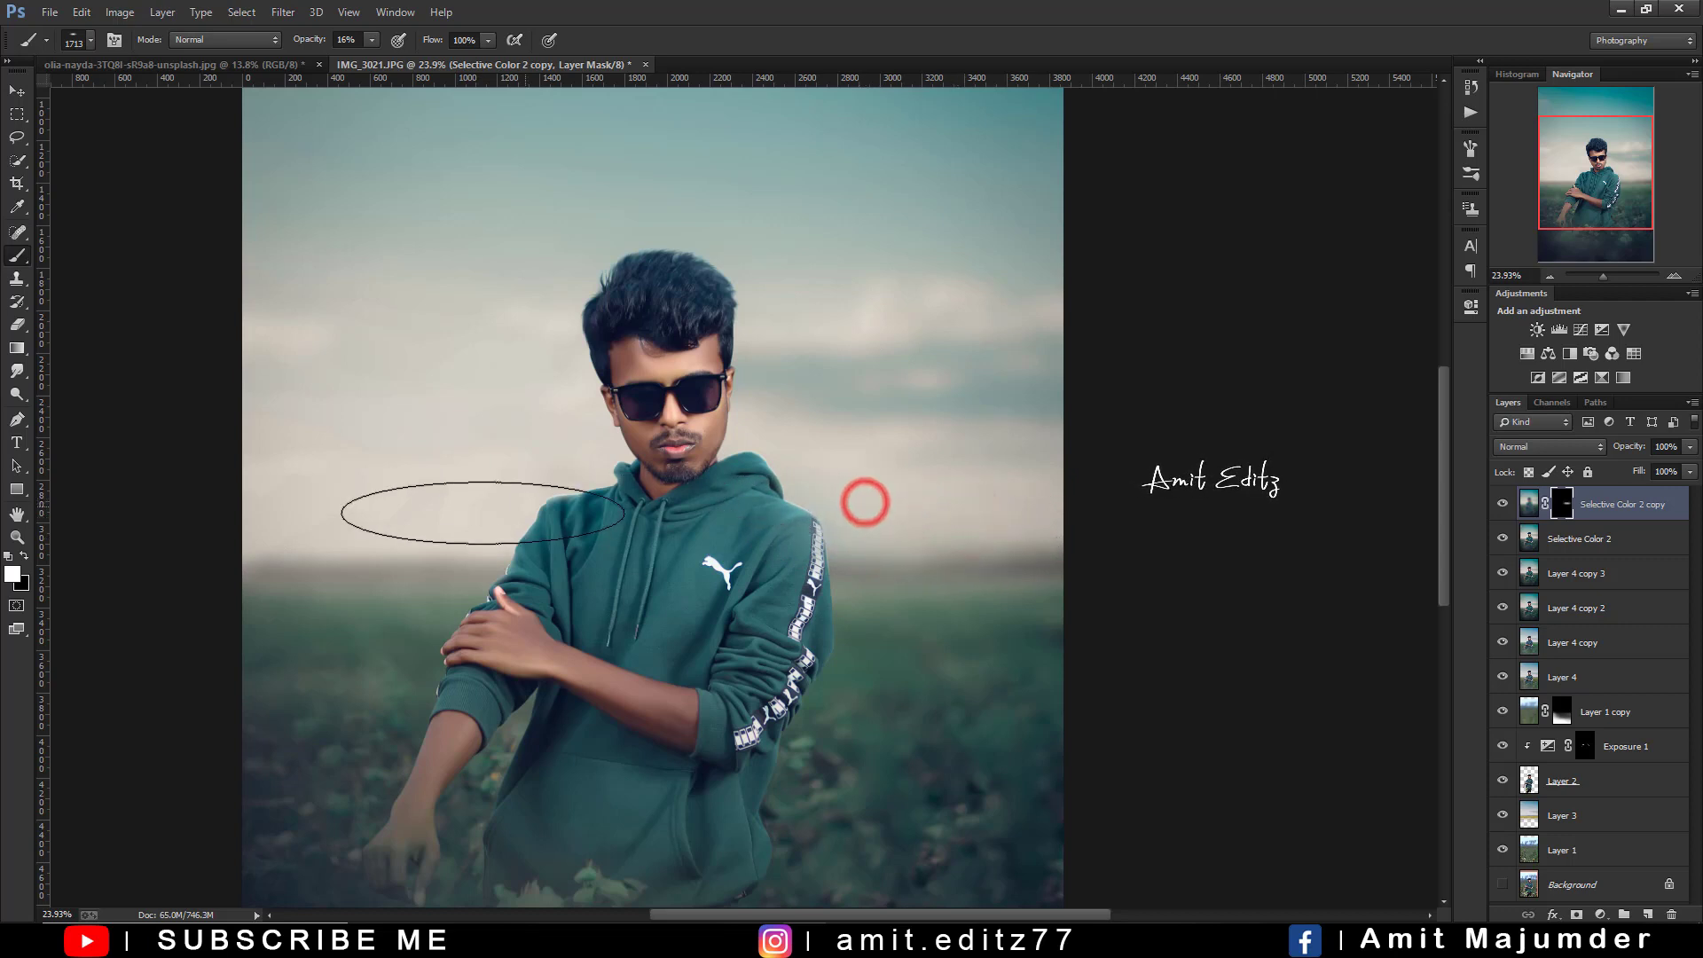
pyautogui.moveTo(865, 504)
pyautogui.mouseDown()
pyautogui.moveTo(423, 579)
pyautogui.moveTo(429, 546)
pyautogui.mouseUp()
pyautogui.scroll(-3, 381, 768)
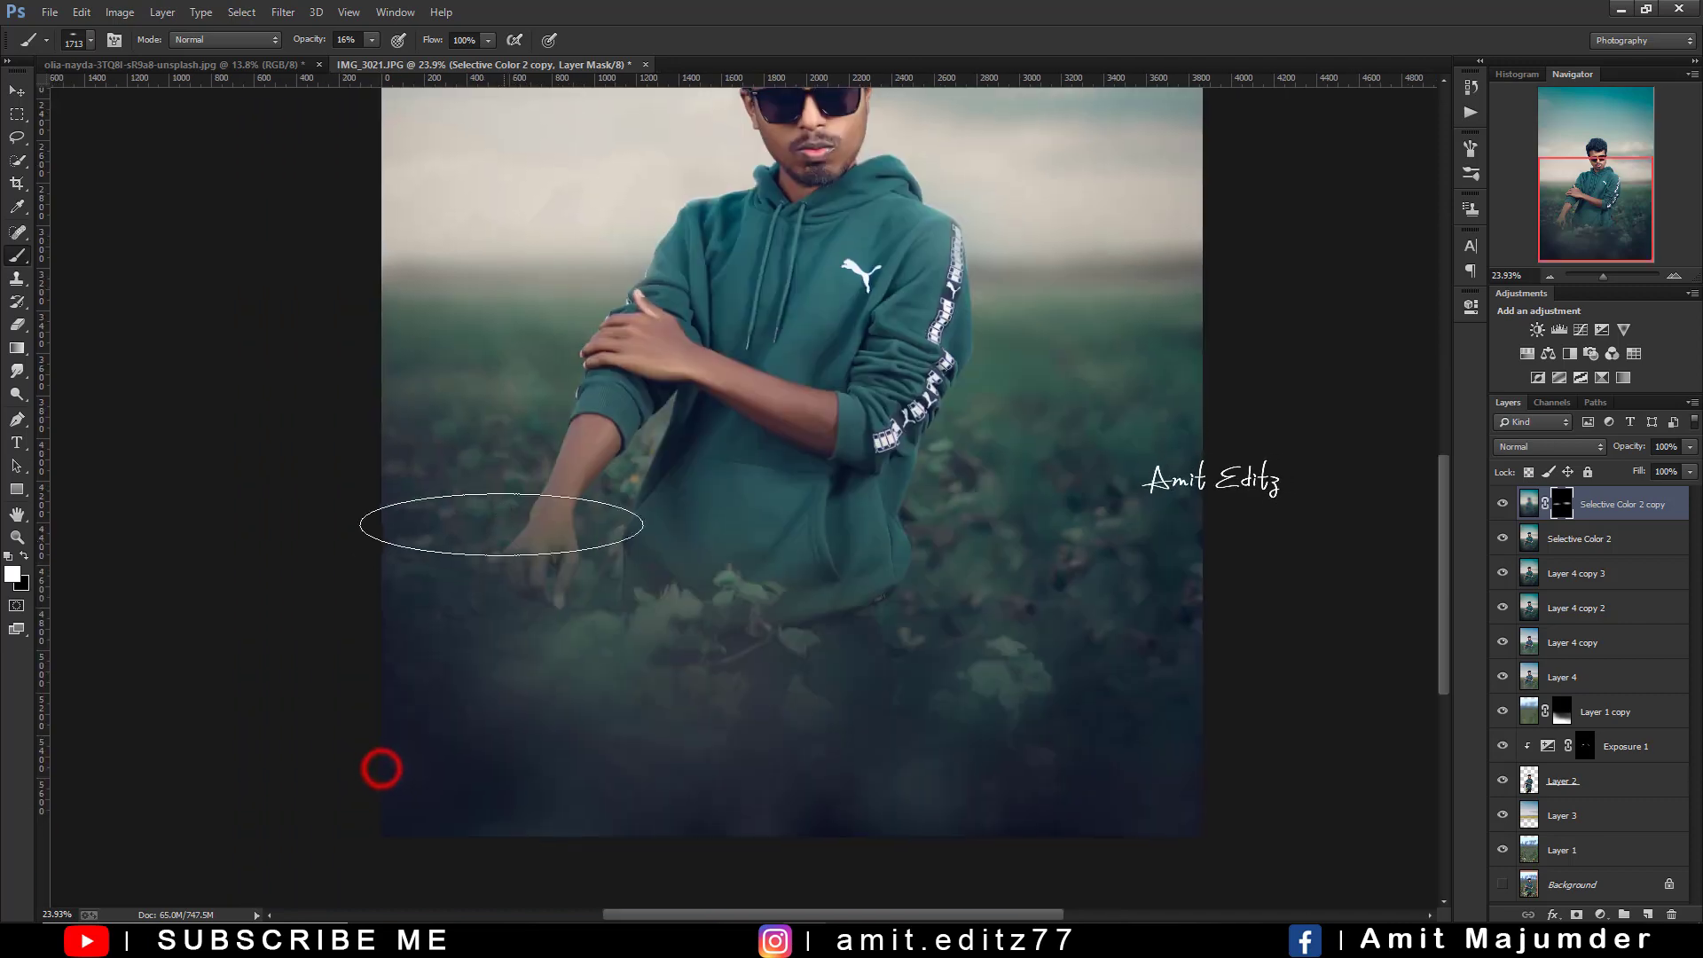
pyautogui.scroll(4, 678, 282)
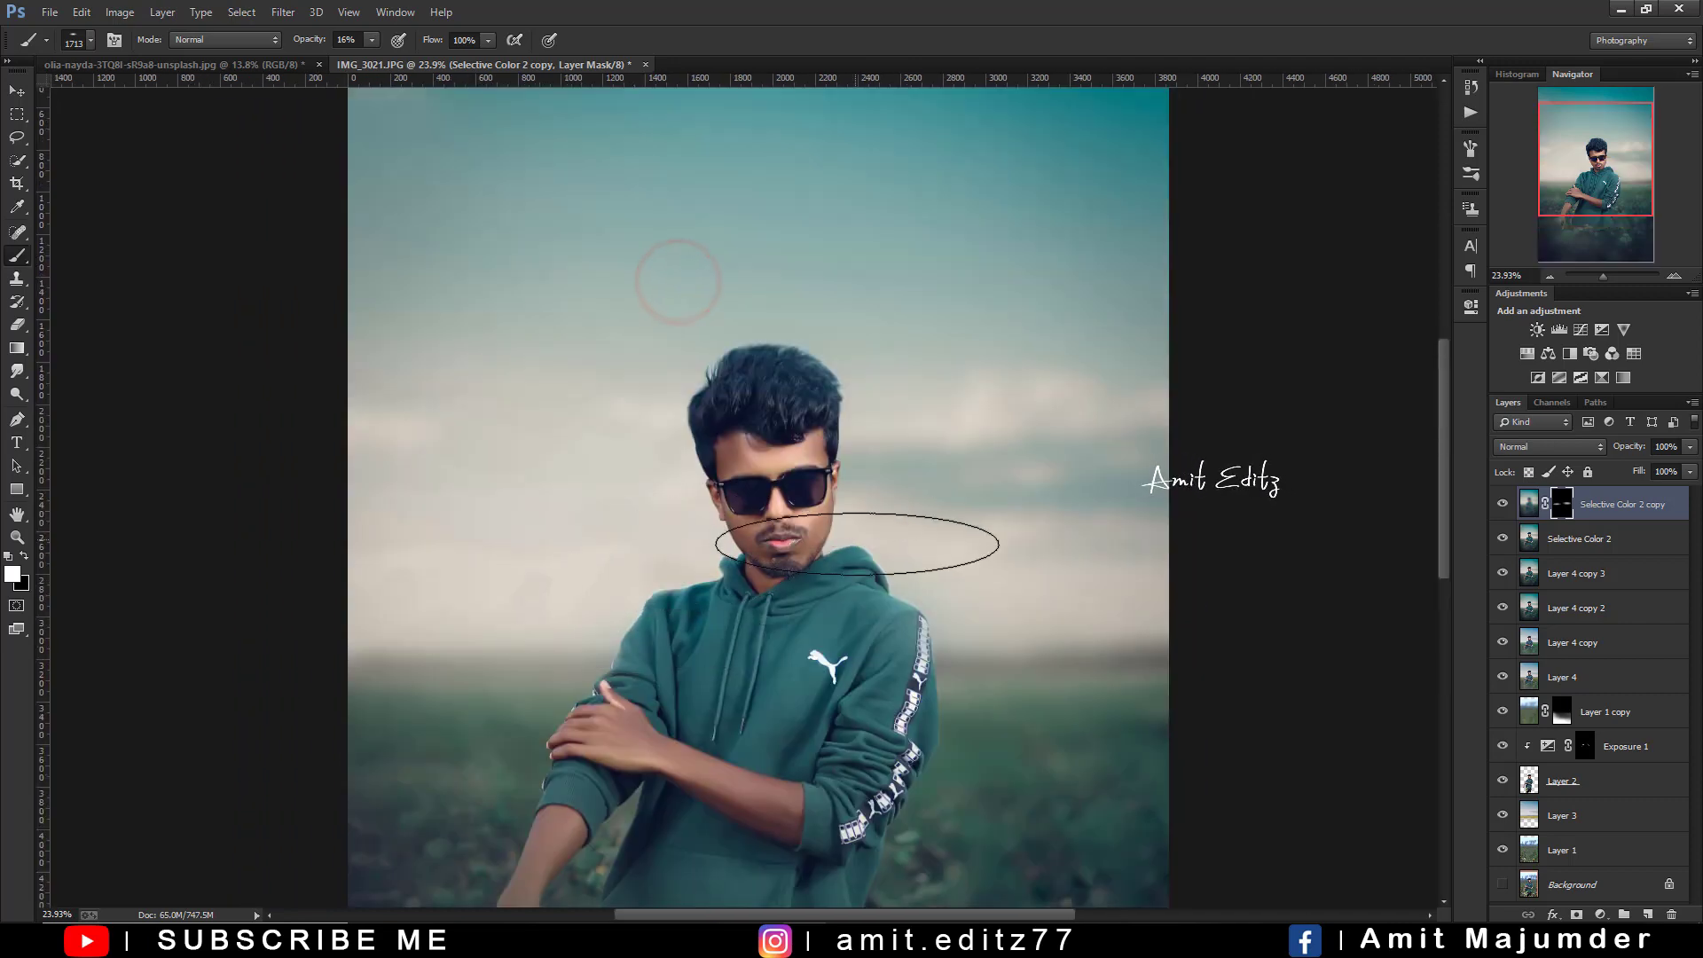
pyautogui.scroll(2, 780, 537)
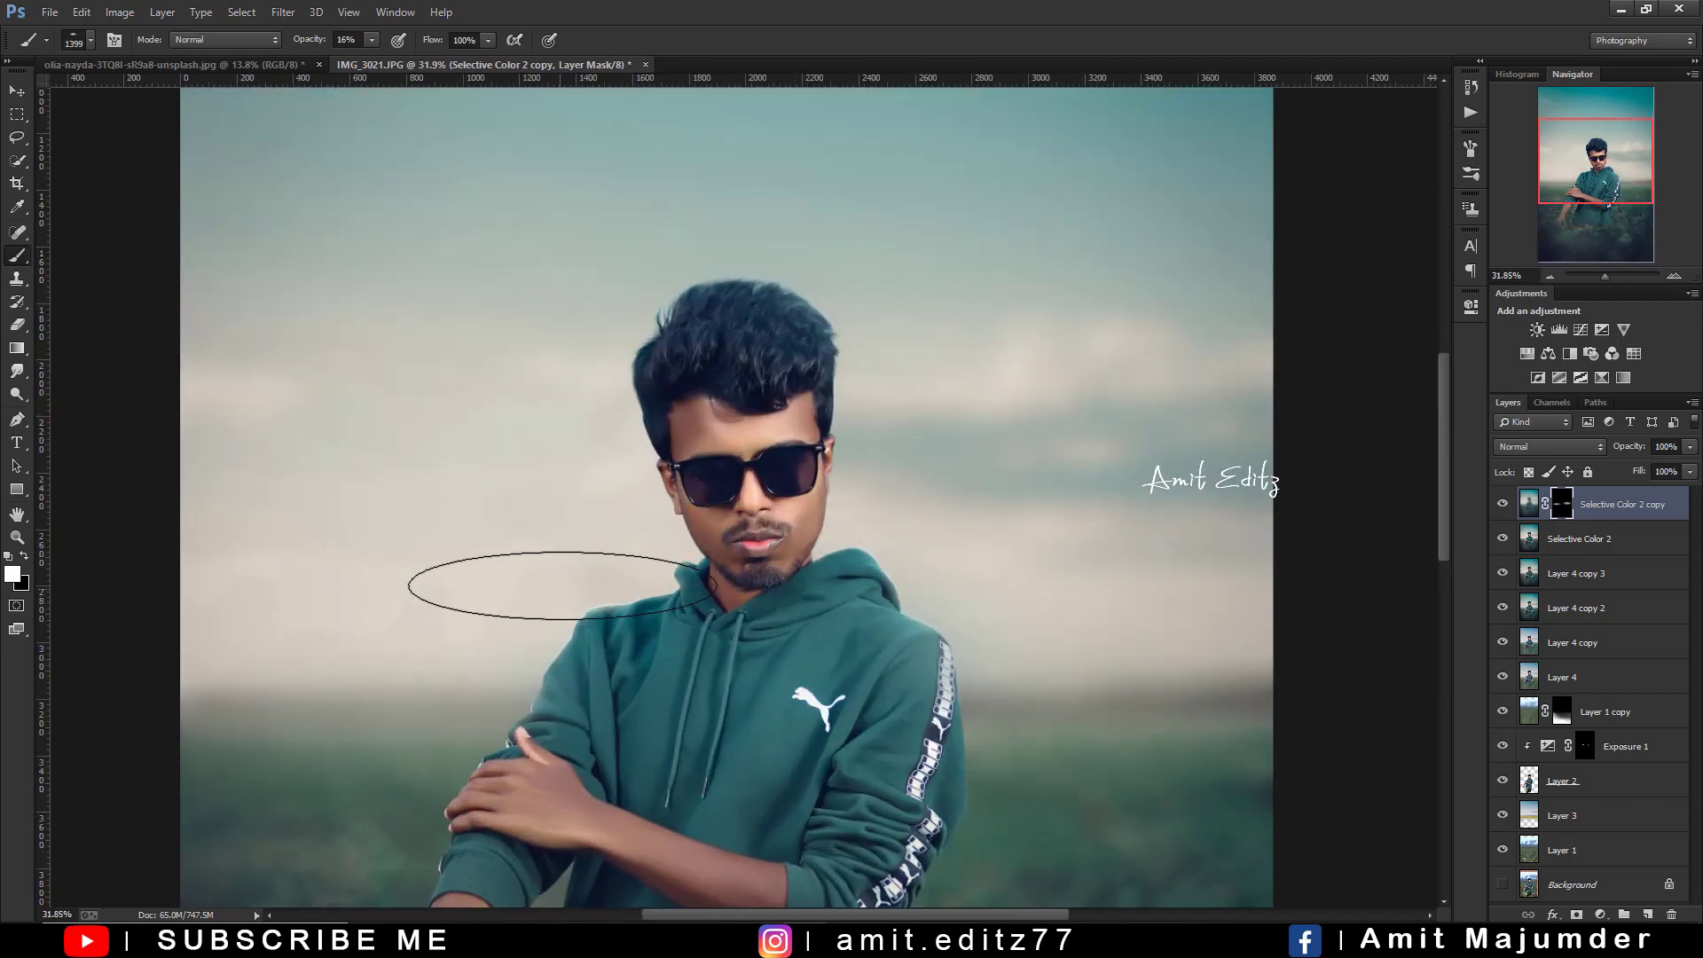
pyautogui.click(614, 577)
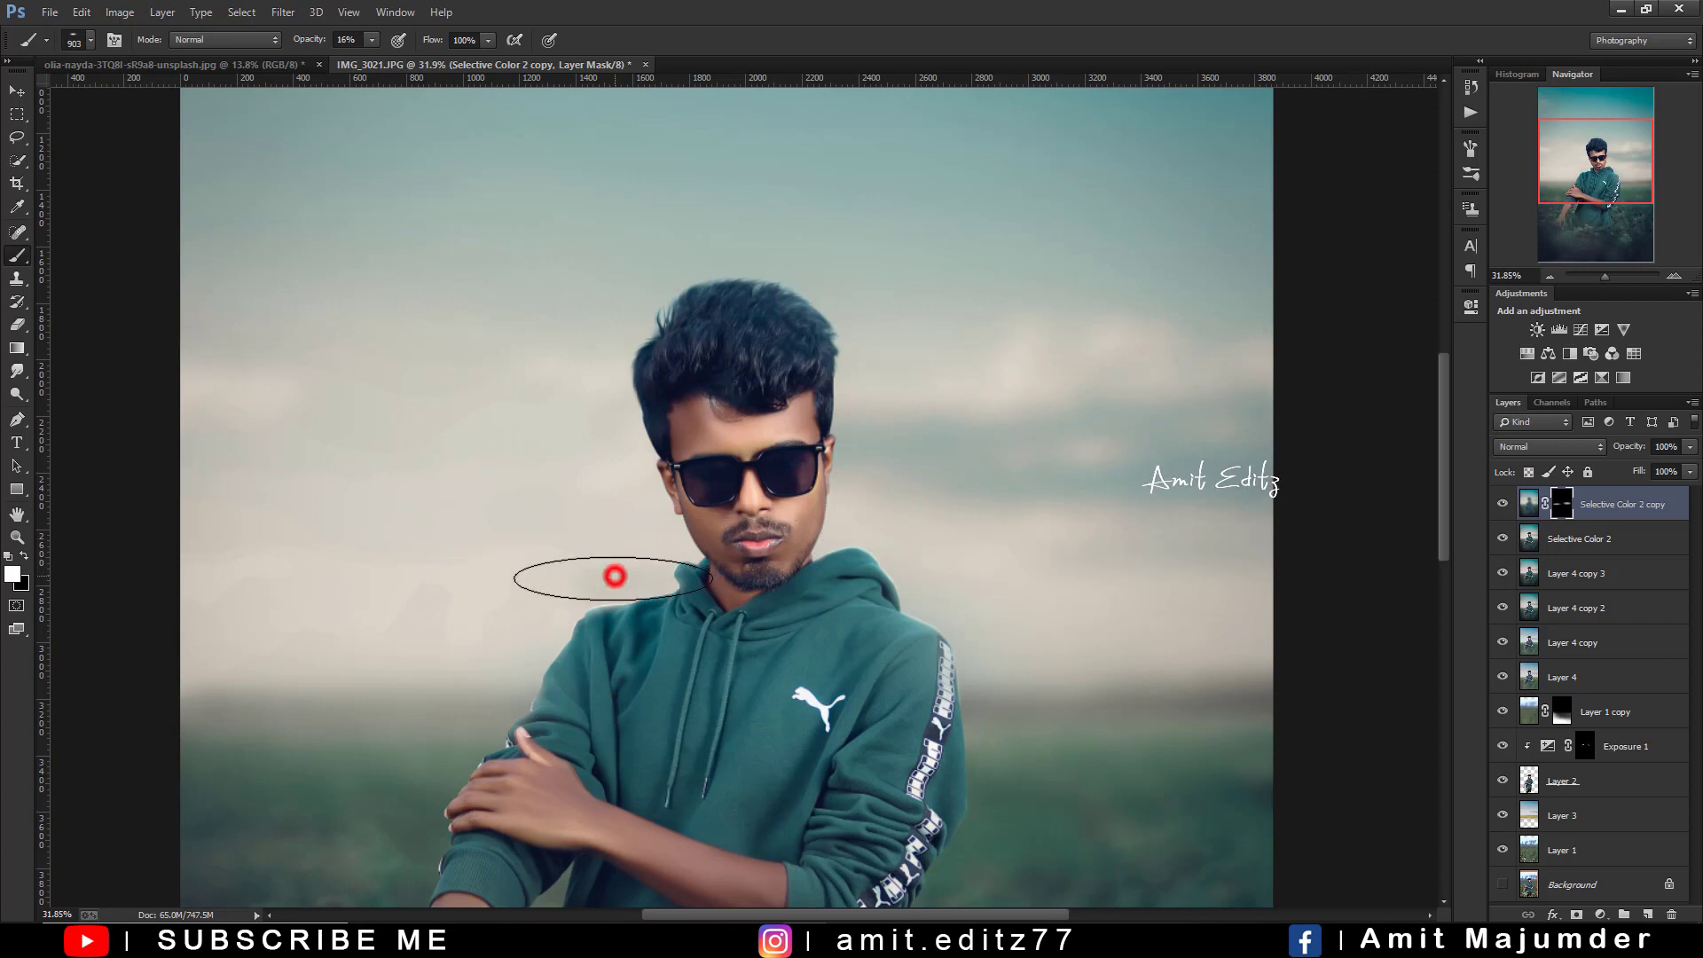
pyautogui.moveTo(542, 579); pyautogui.dragTo(608, 588)
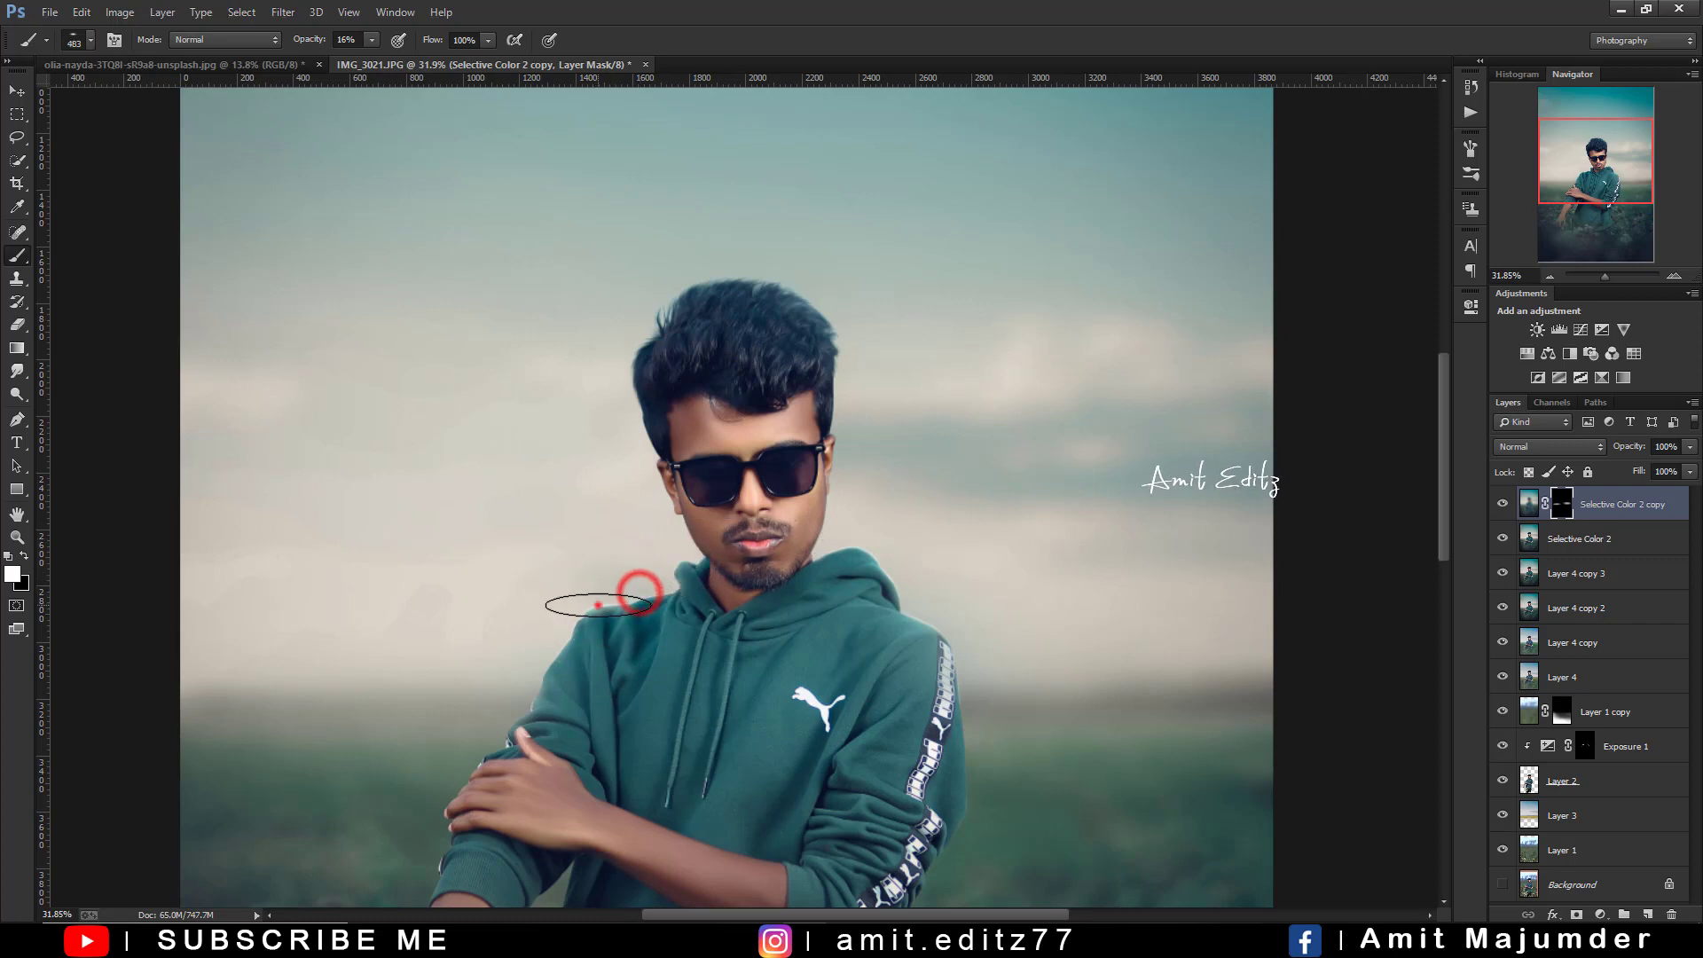
pyautogui.click(597, 599)
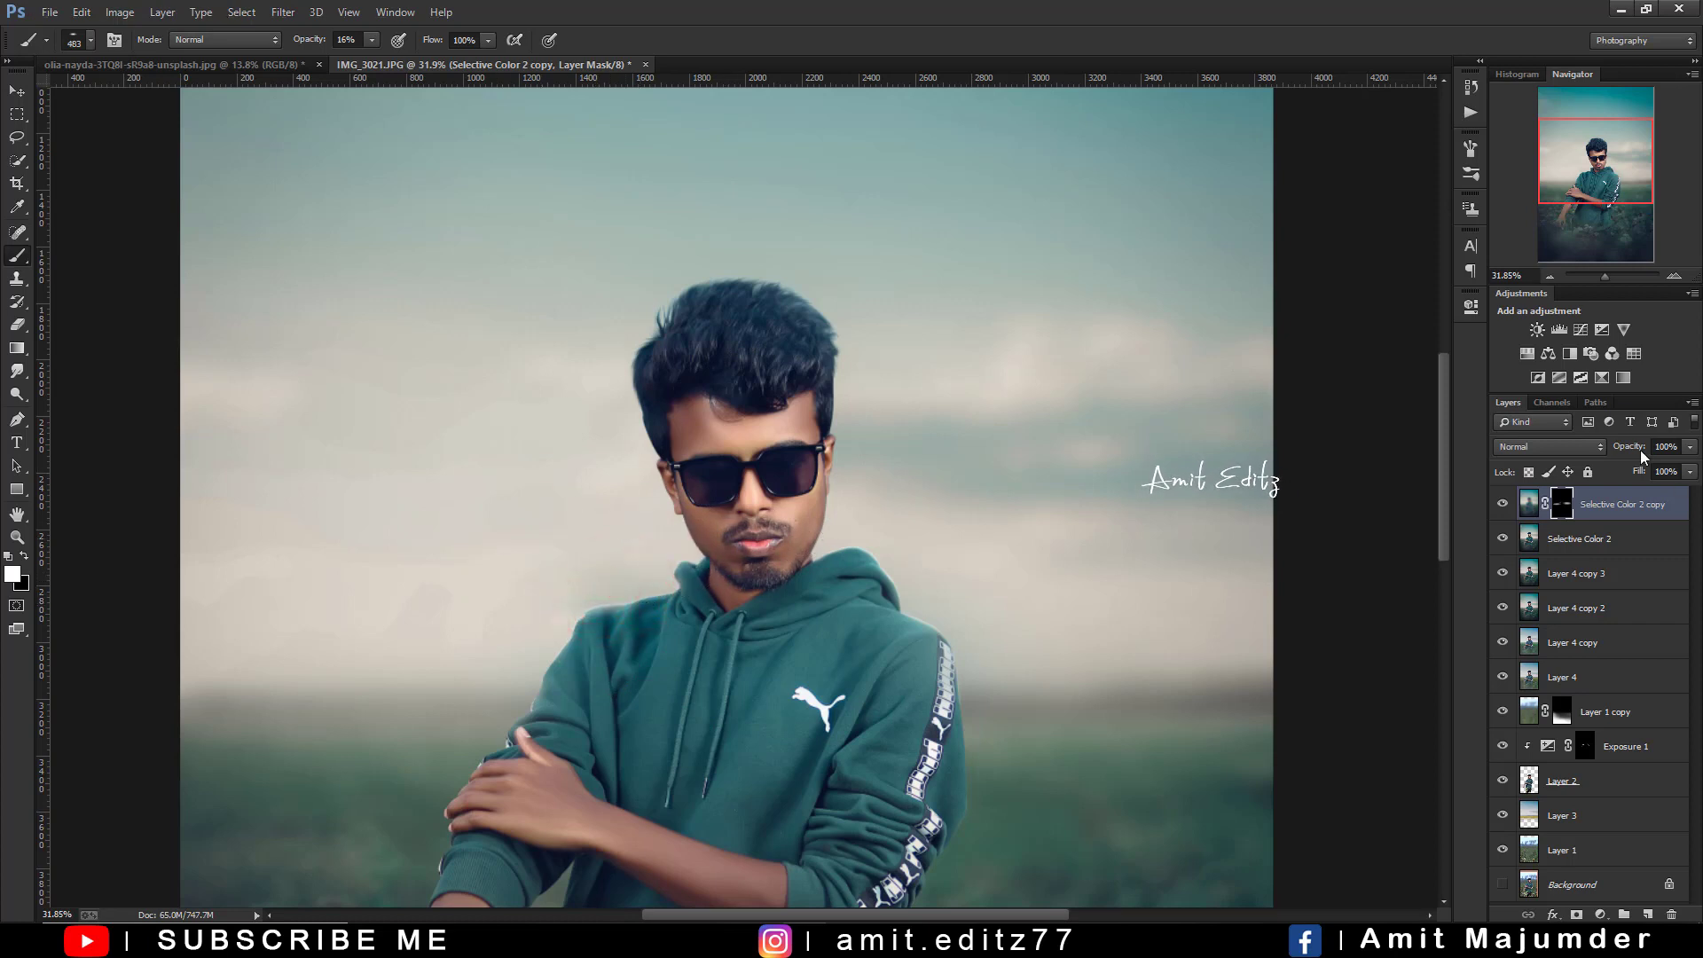
# Set the blurred copy to Screen blend mode after trying Lighten and Color Dodge; enlarge brush to ~1482
pyautogui.click(1543, 446)
pyautogui.click(1530, 592)
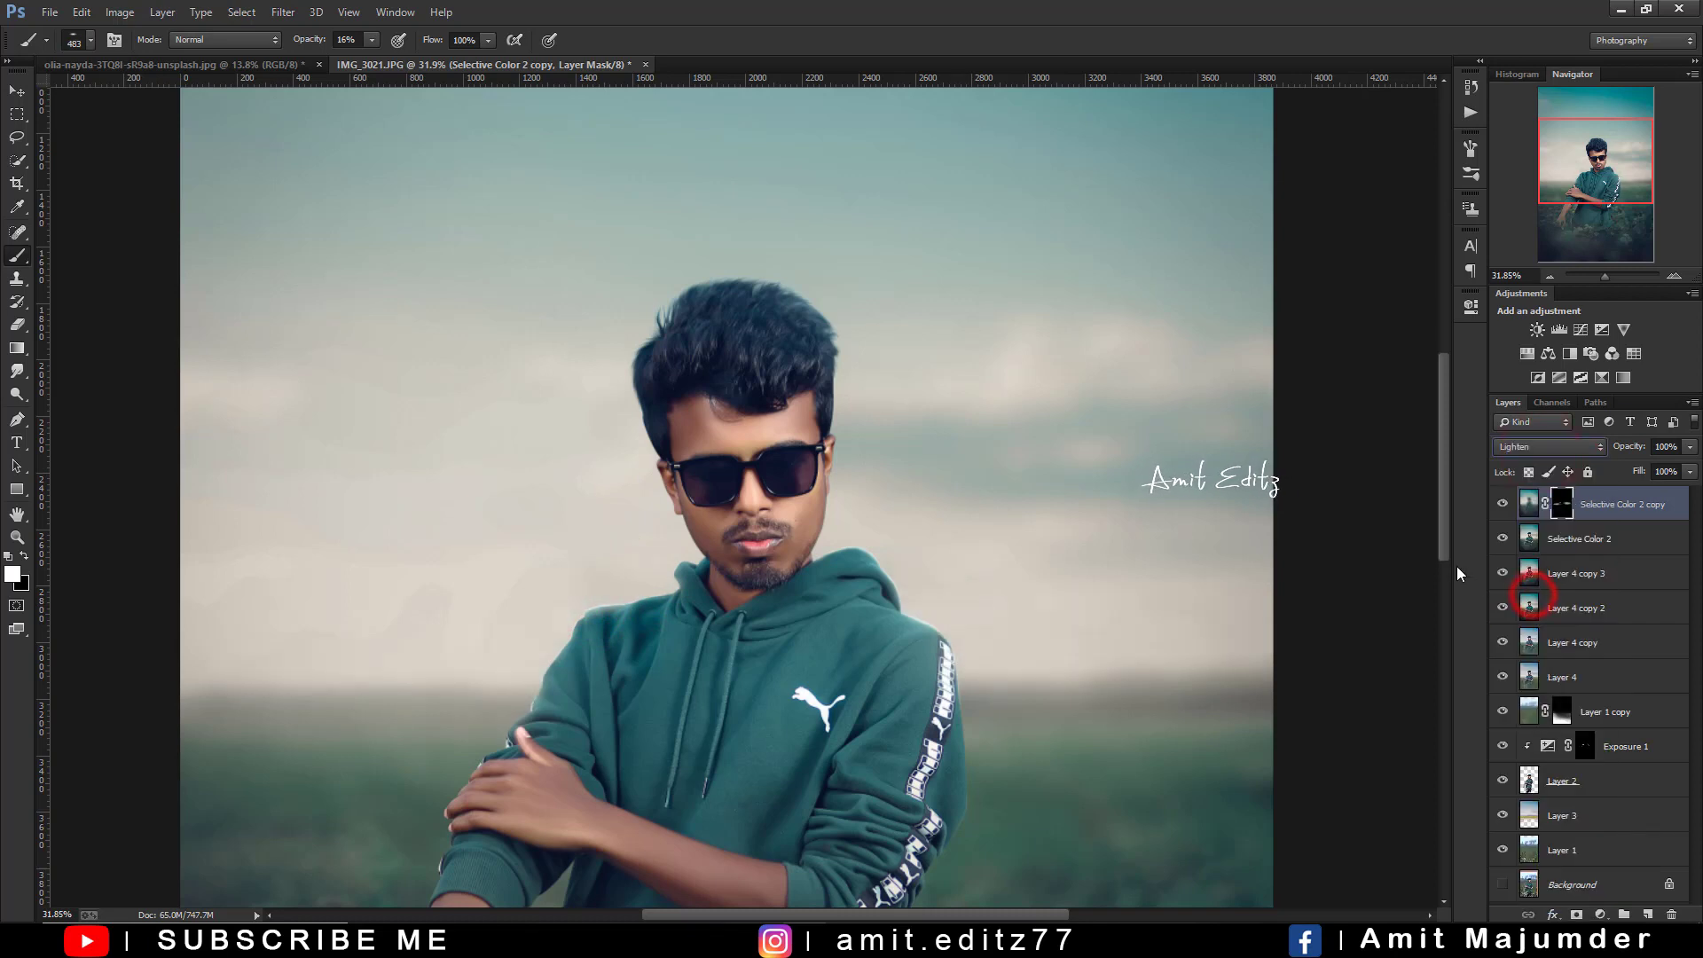
pyautogui.press('Down')
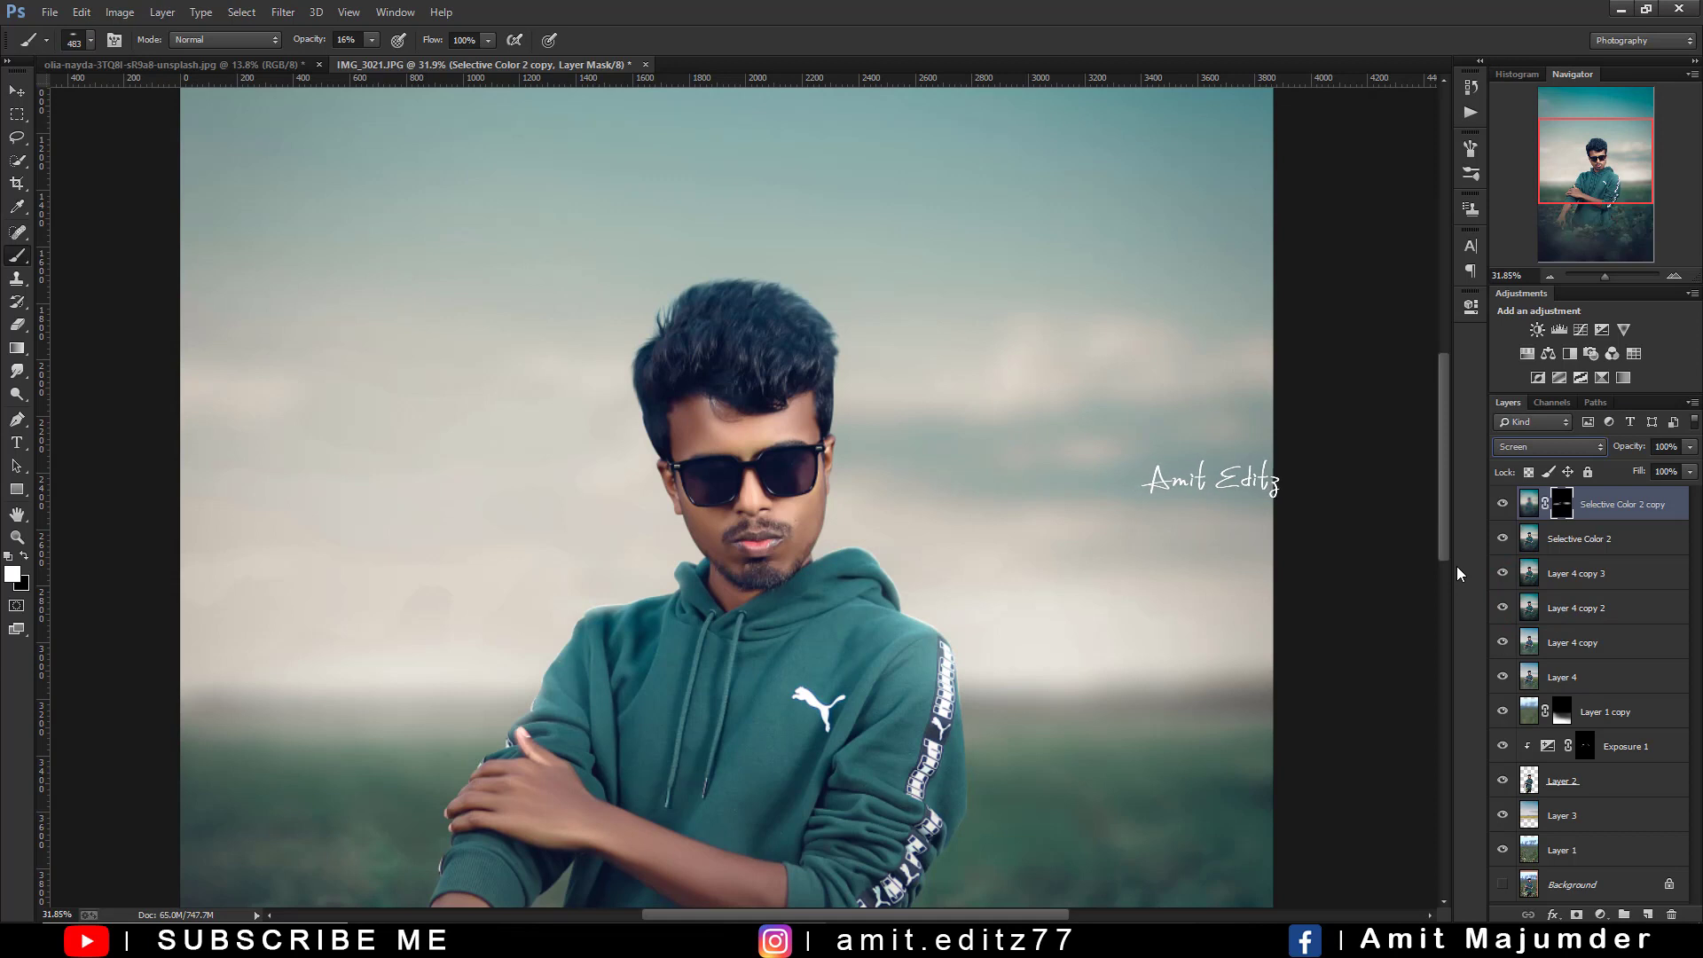
pyautogui.press('Down')
pyautogui.press('Down')
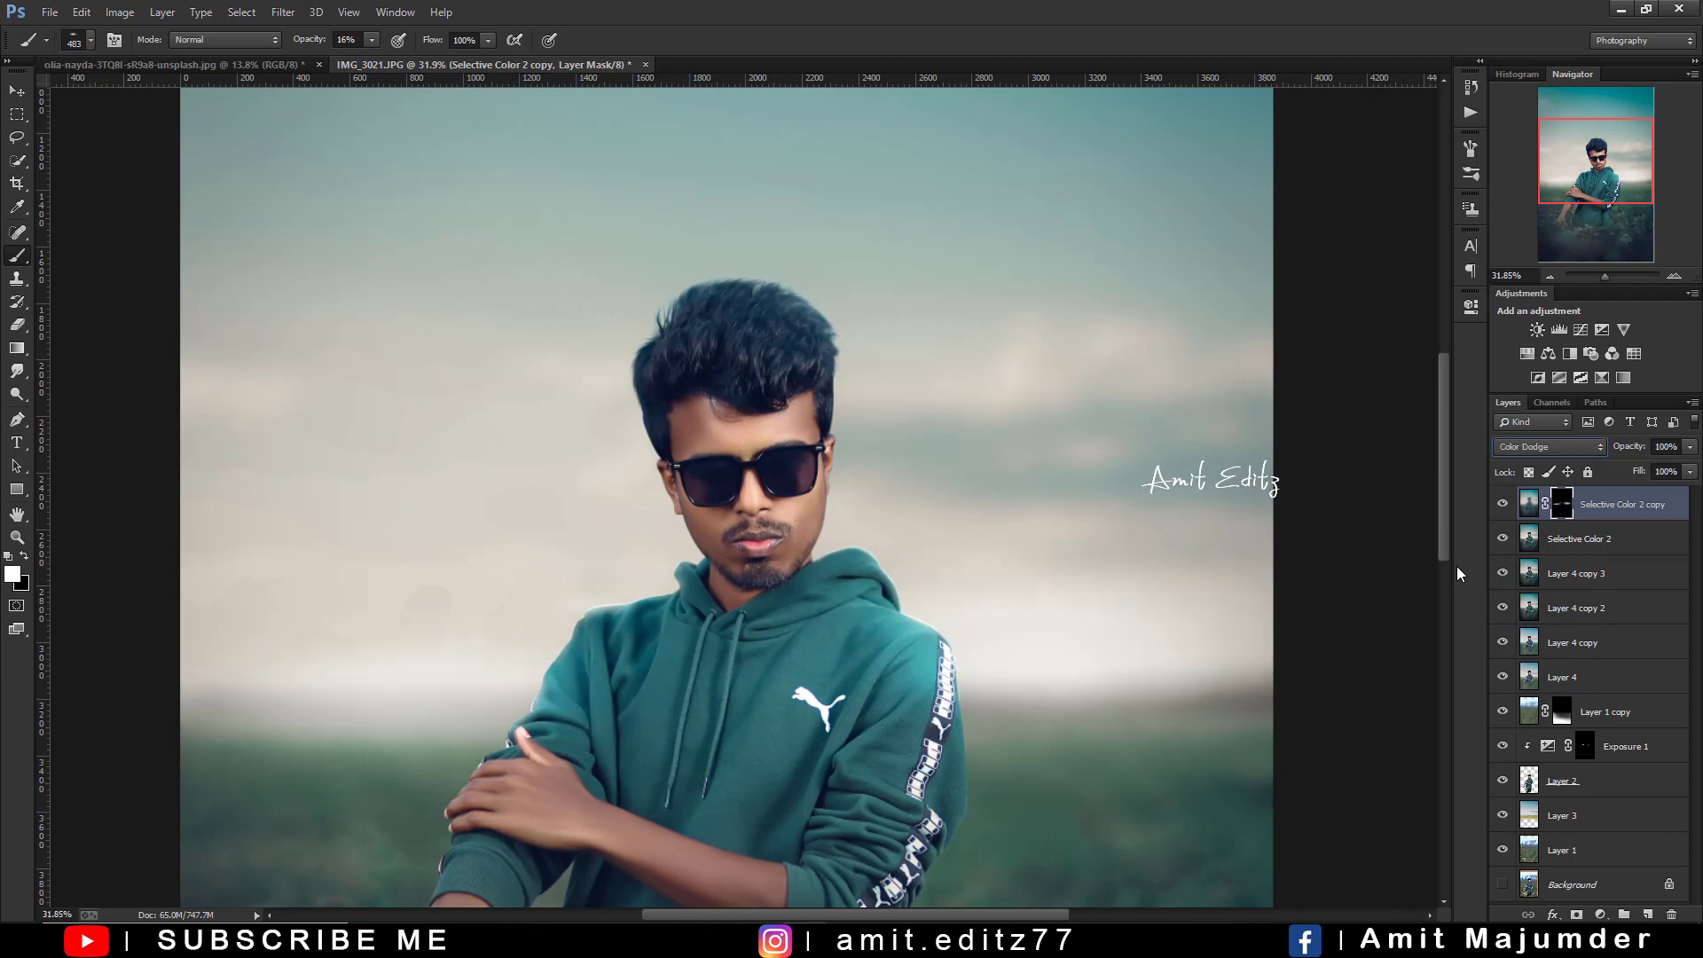
pyautogui.press('Up')
pyautogui.press('Up')
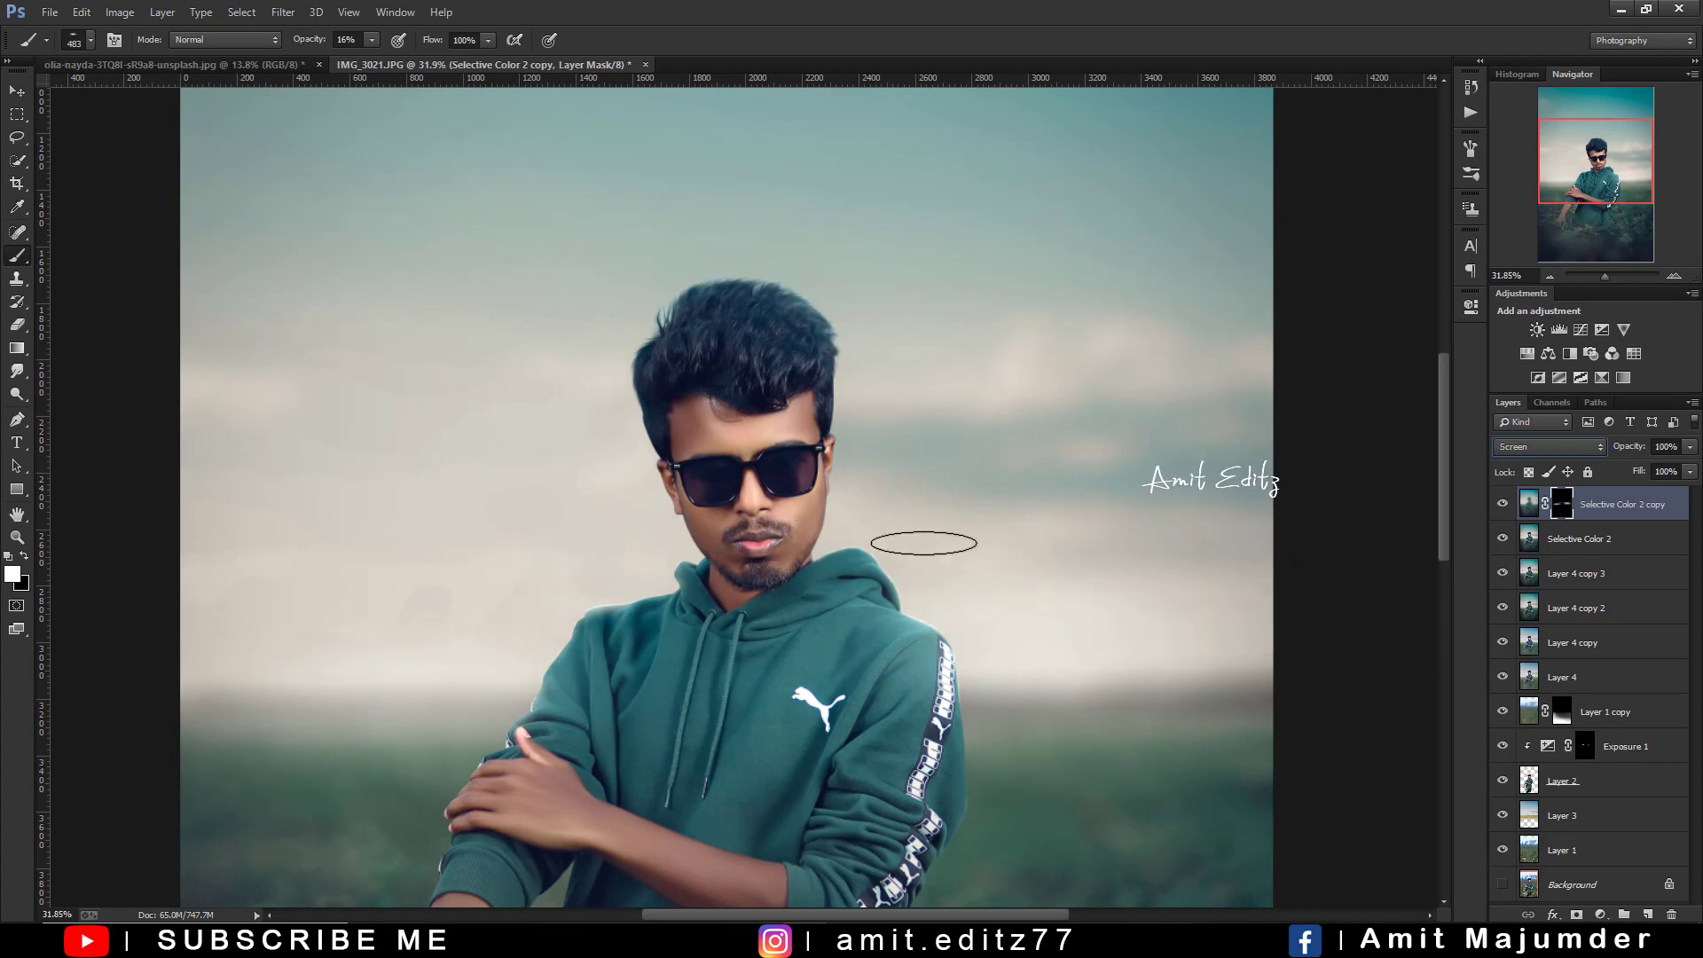
pyautogui.scroll(-3, 848, 545)
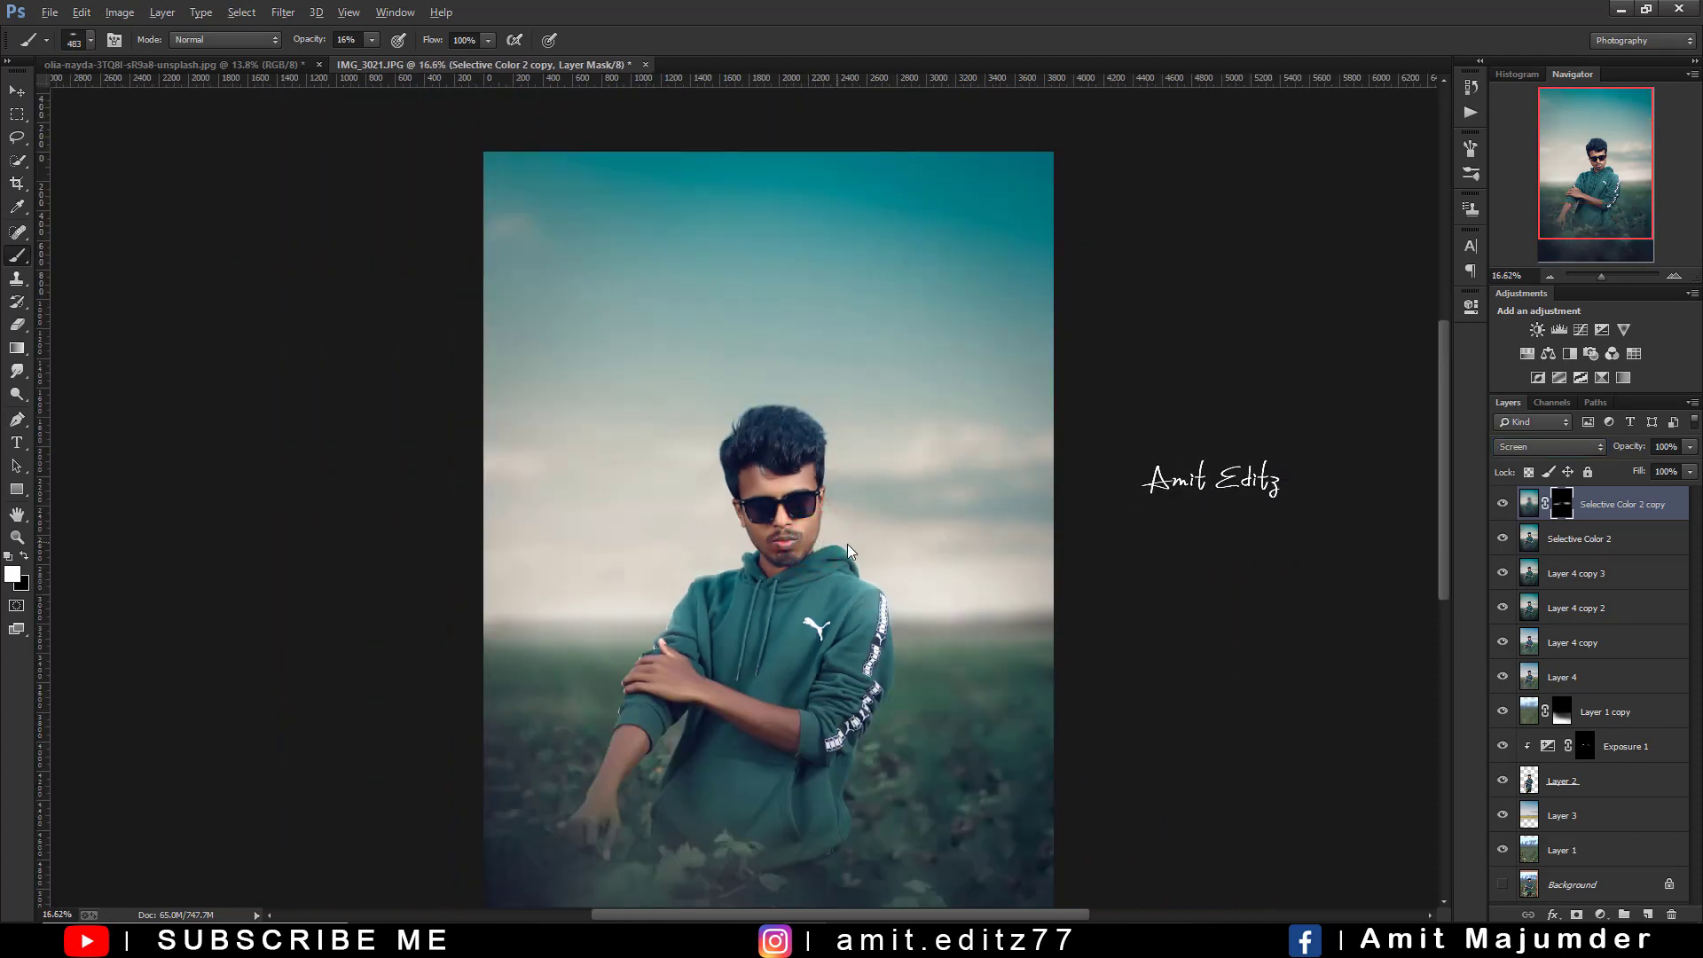
pyautogui.moveTo(848, 544); pyautogui.dragTo(912, 555)
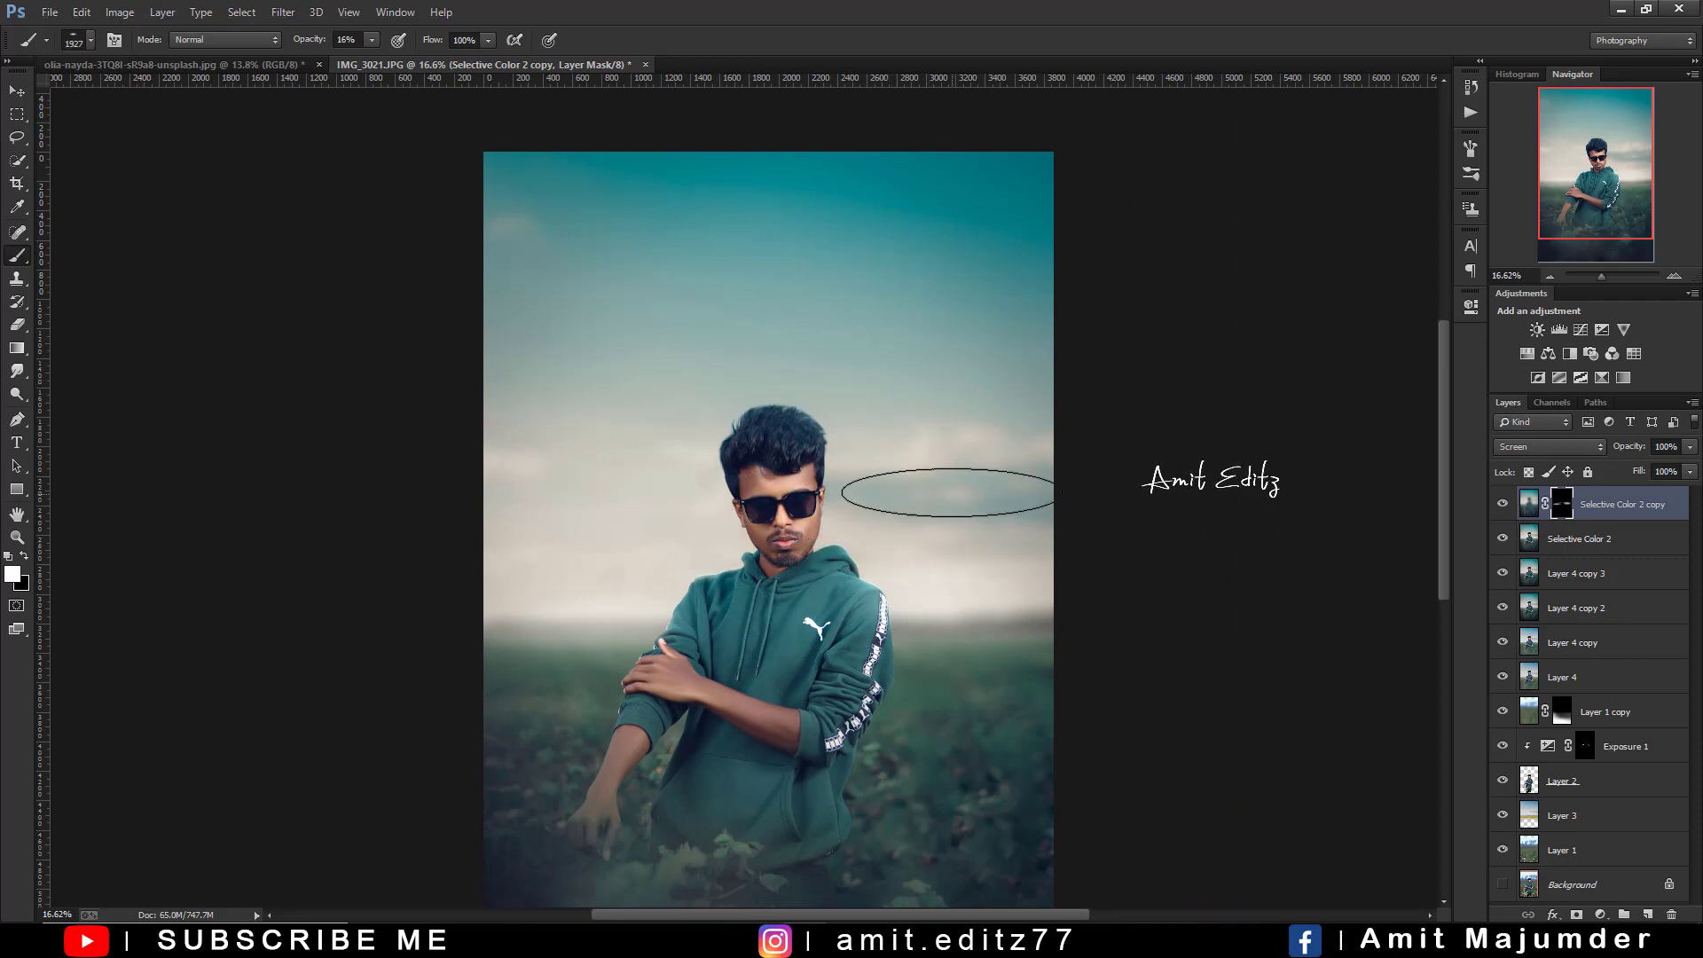
# Dab haze into the right sky and lighten the horizon on both sides
pyautogui.click(962, 454)
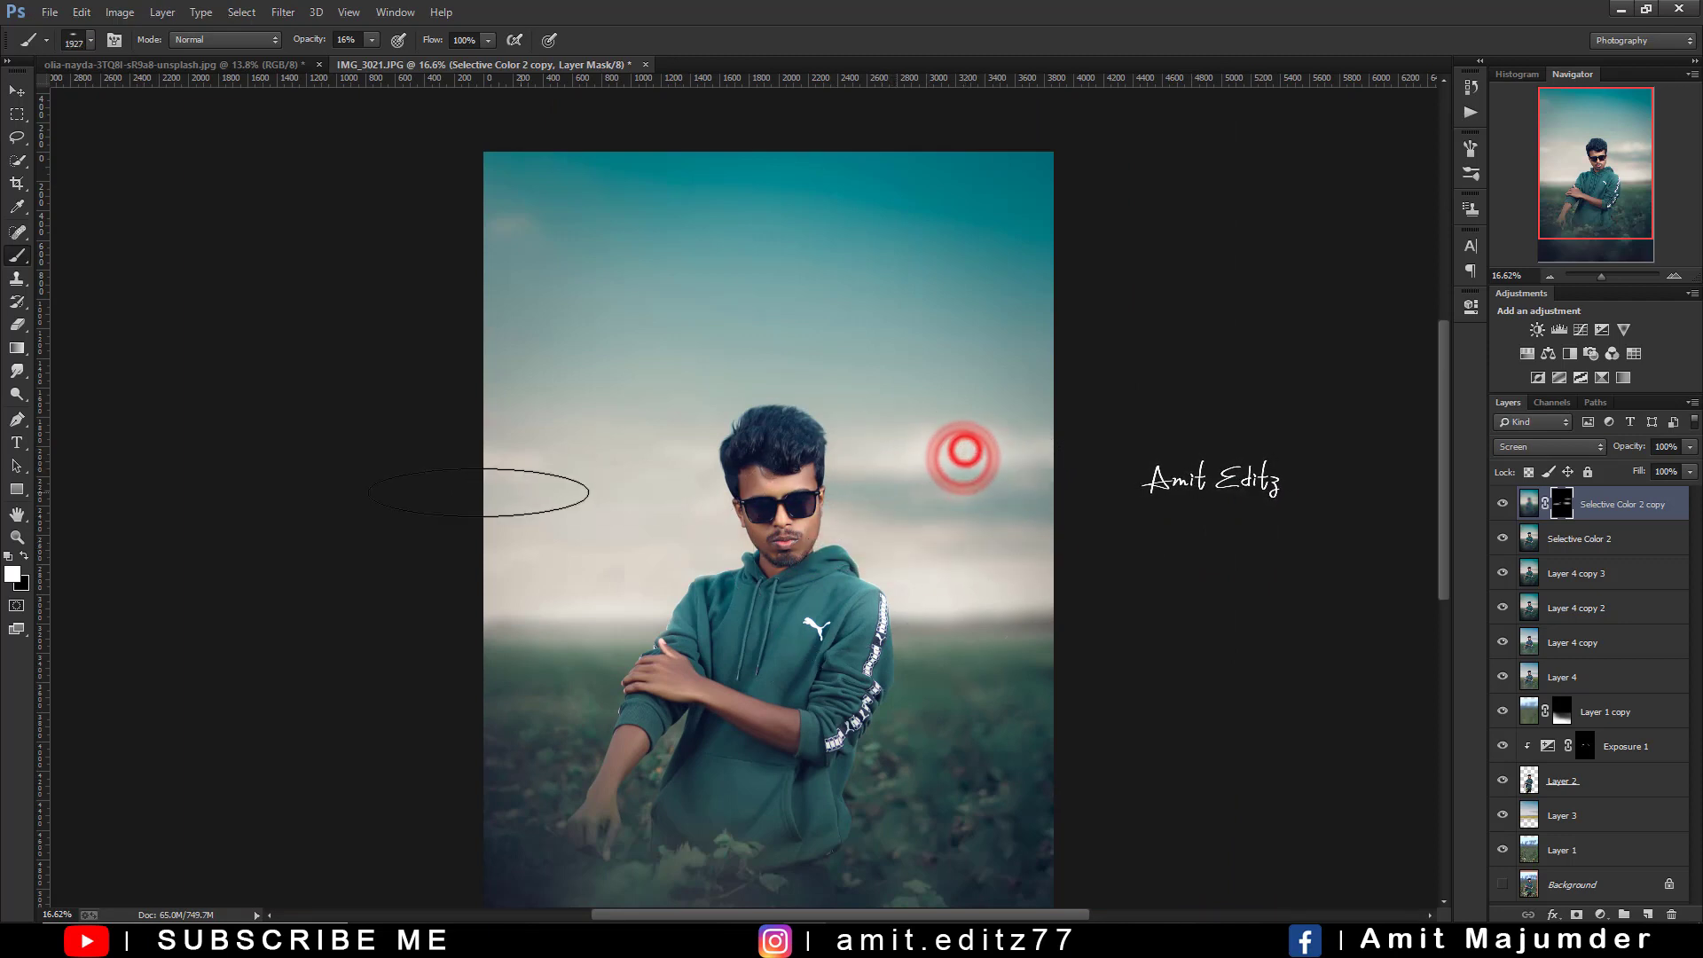
pyautogui.click(574, 453)
pyautogui.click(655, 570)
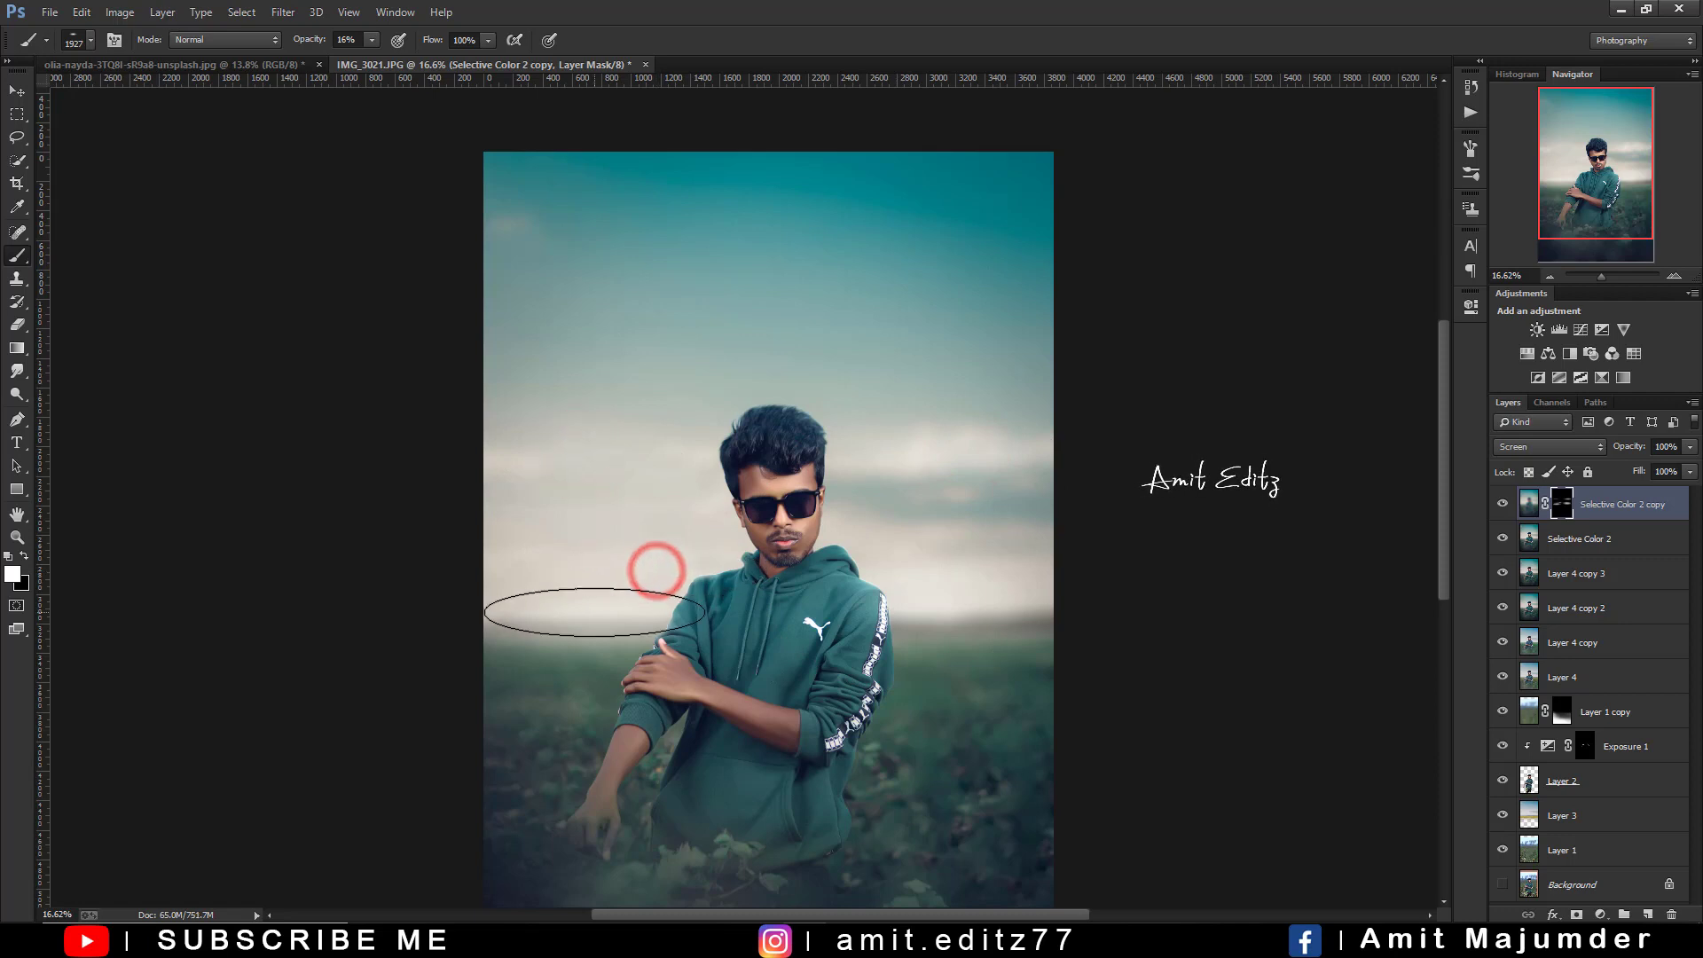
pyautogui.click(594, 612)
pyautogui.click(551, 667)
pyautogui.click(557, 630)
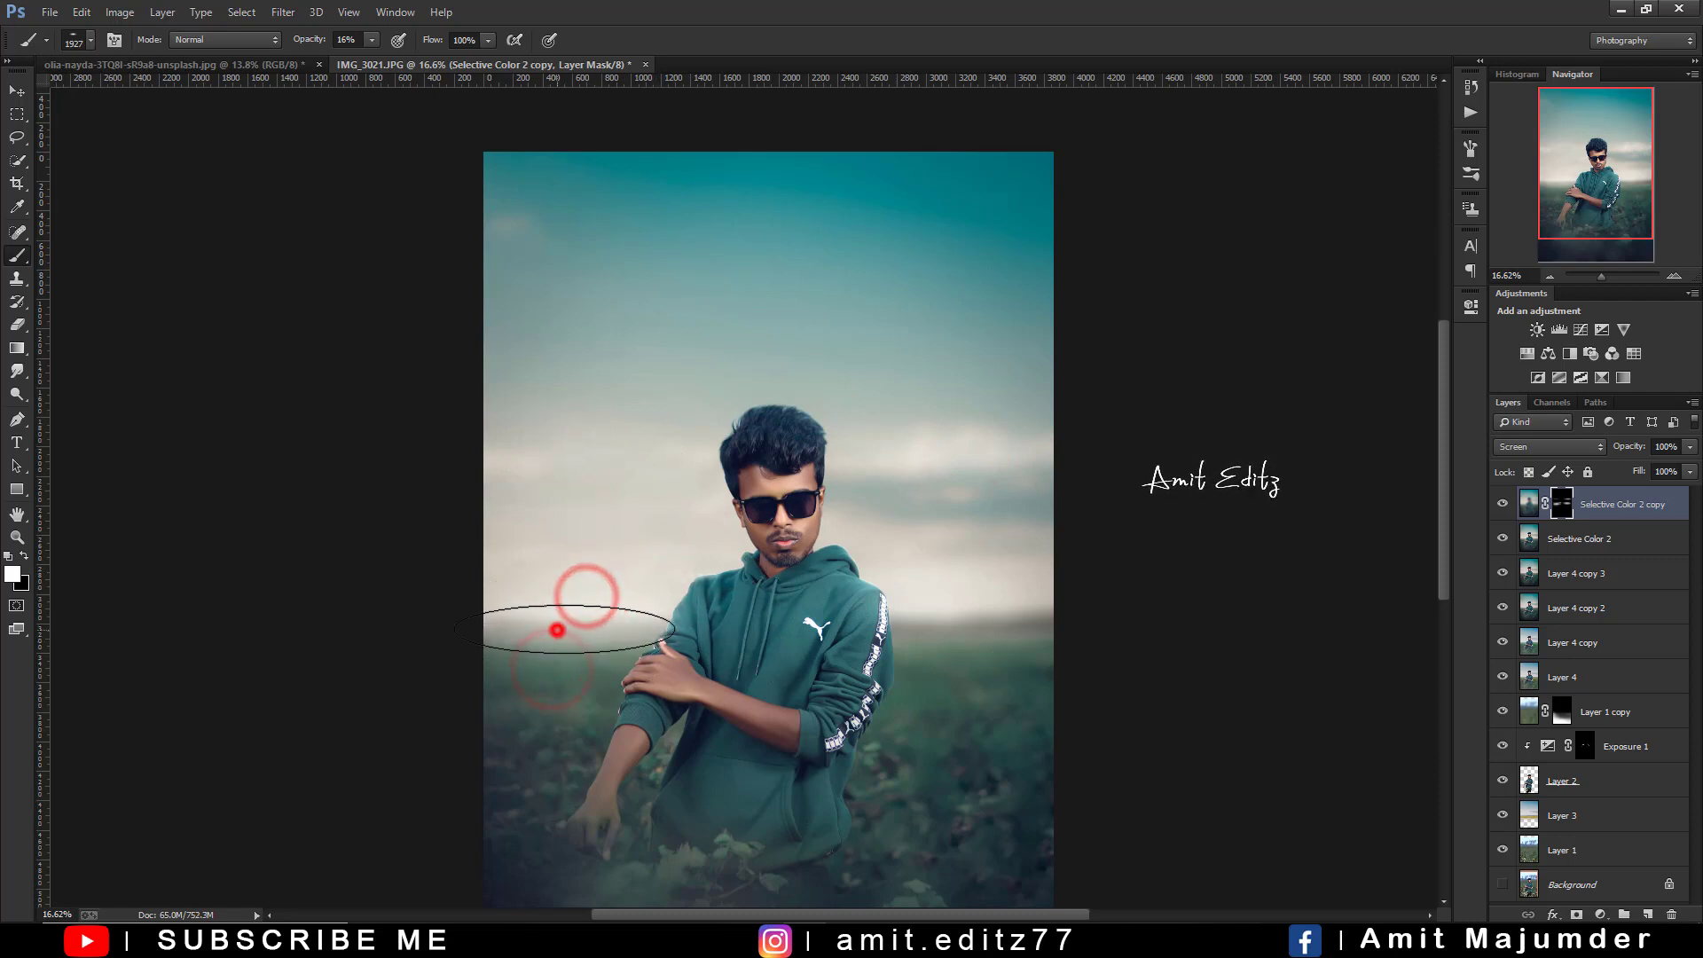
pyautogui.click(944, 623)
pyautogui.click(939, 597)
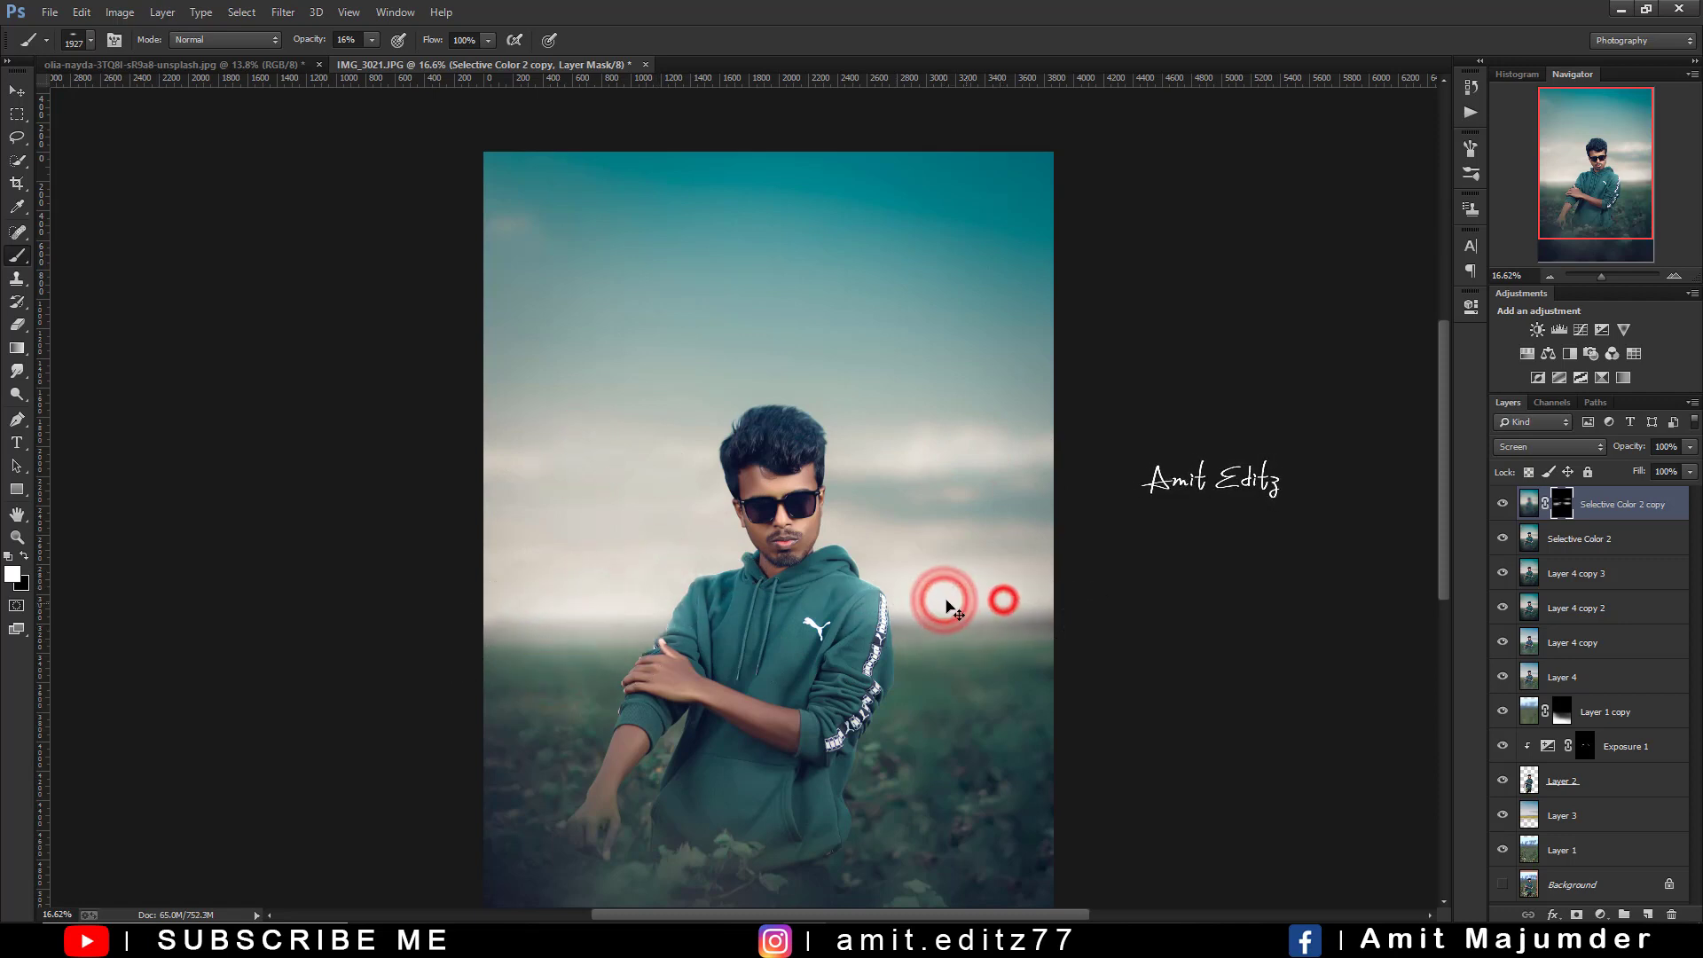
# Enlarge the brush to about 2846 px and paint soft haze over the lower field
pyautogui.scroll(-2, 948, 606)
pyautogui.scroll(1, 940, 605)
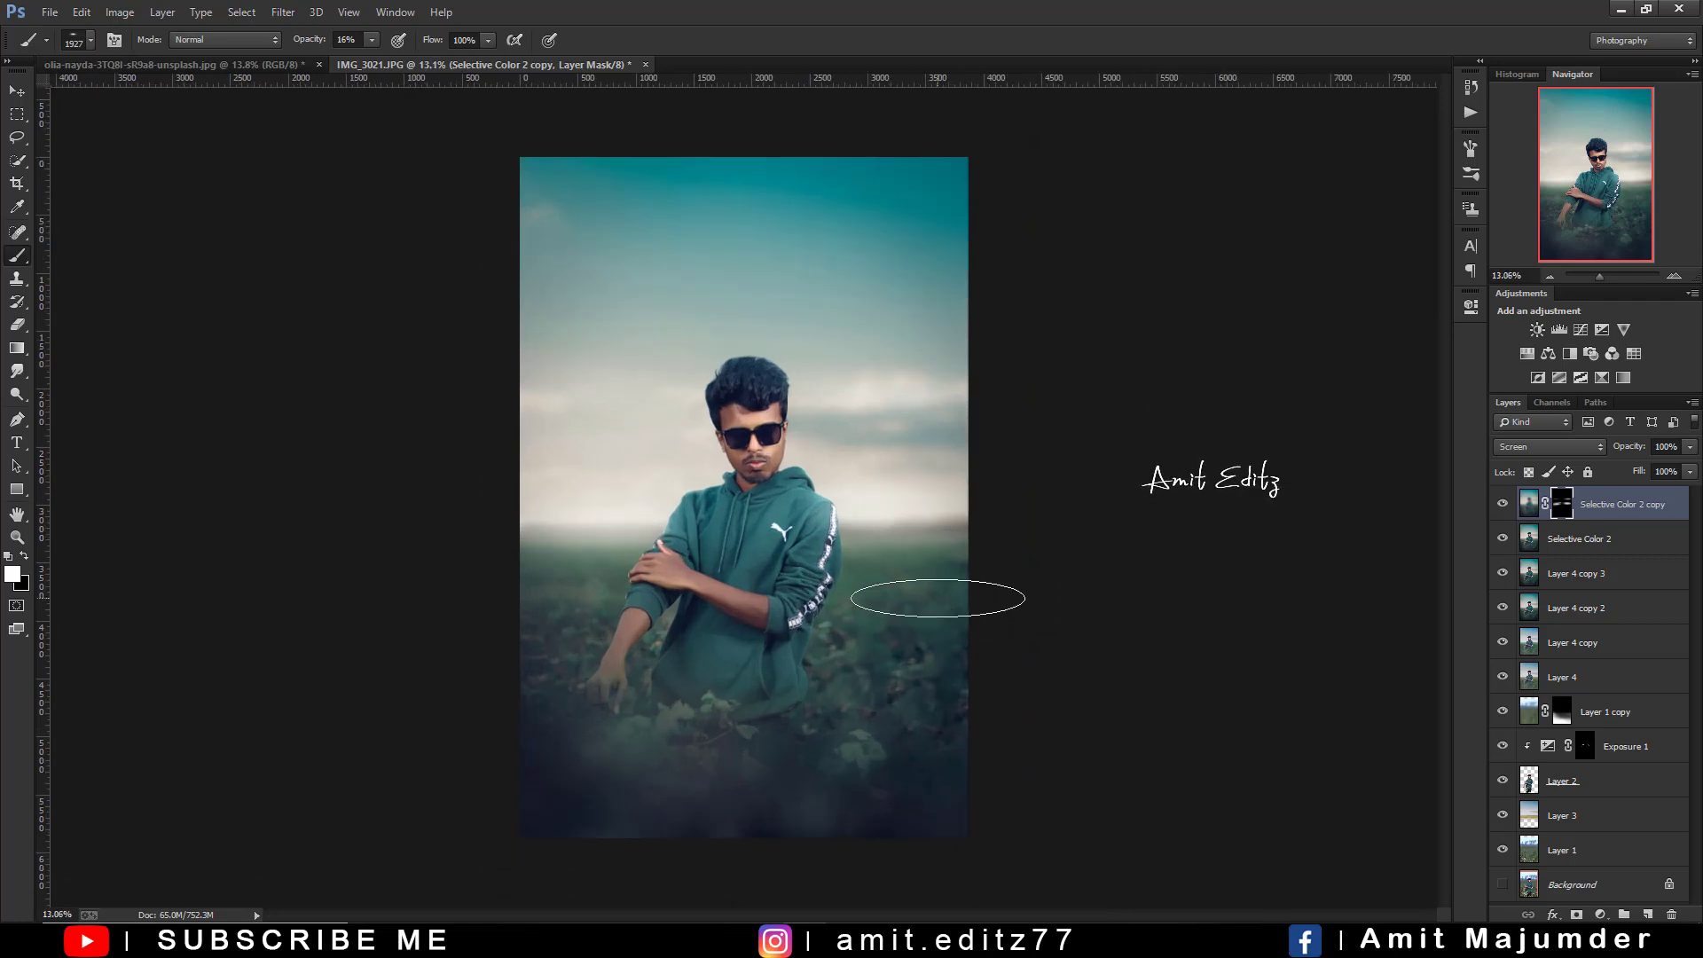
pyautogui.moveTo(856, 711); pyautogui.dragTo(908, 716)
pyautogui.click(877, 705)
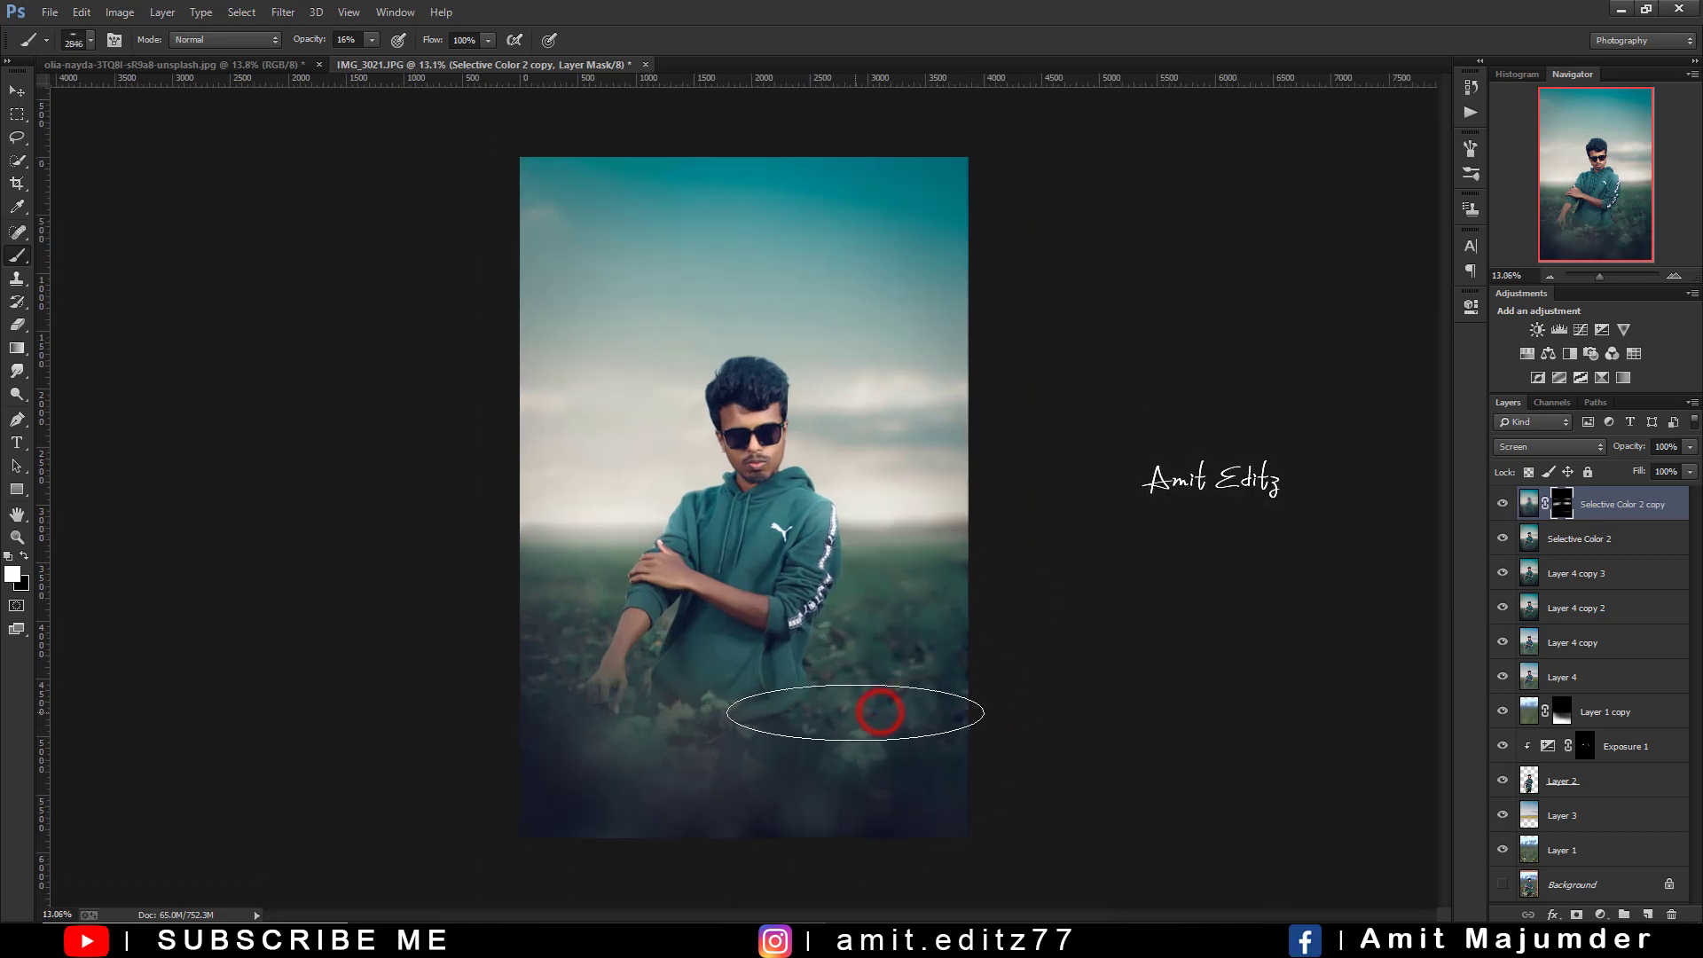
pyautogui.click(588, 723)
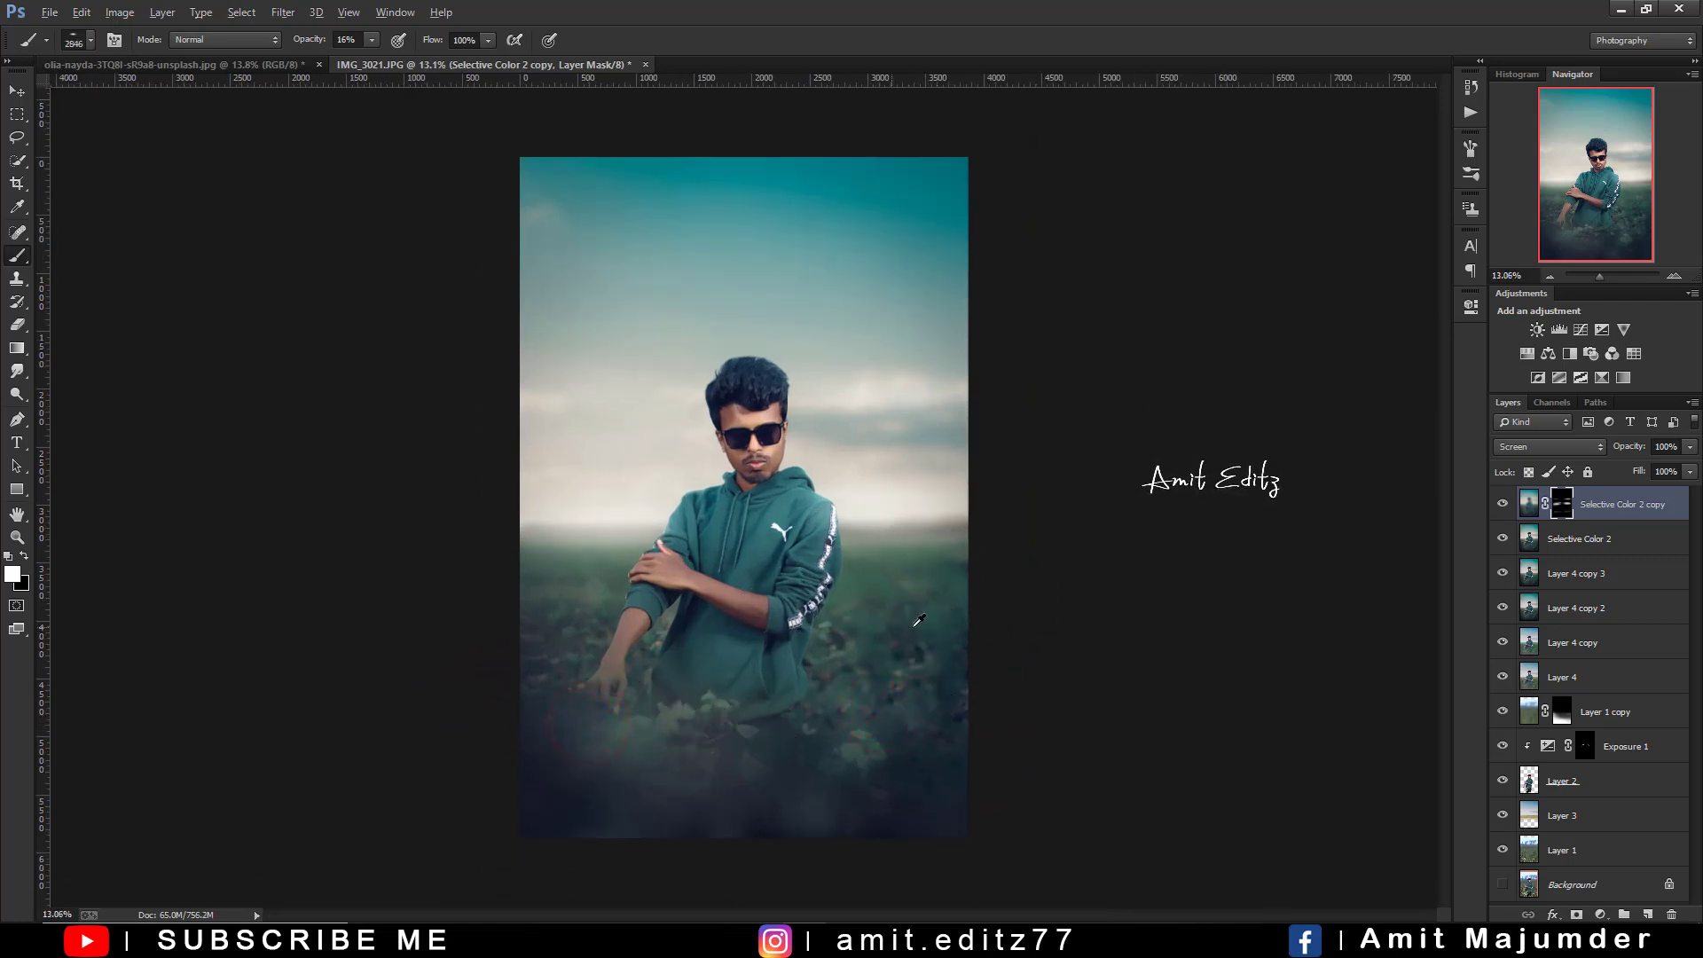
# Resize the brush to about 1789 px and fade both field edges
pyautogui.moveTo(896, 635)
pyautogui.mouseDown()
pyautogui.moveTo(934, 633)
pyautogui.moveTo(770, 616)
pyautogui.mouseUp()
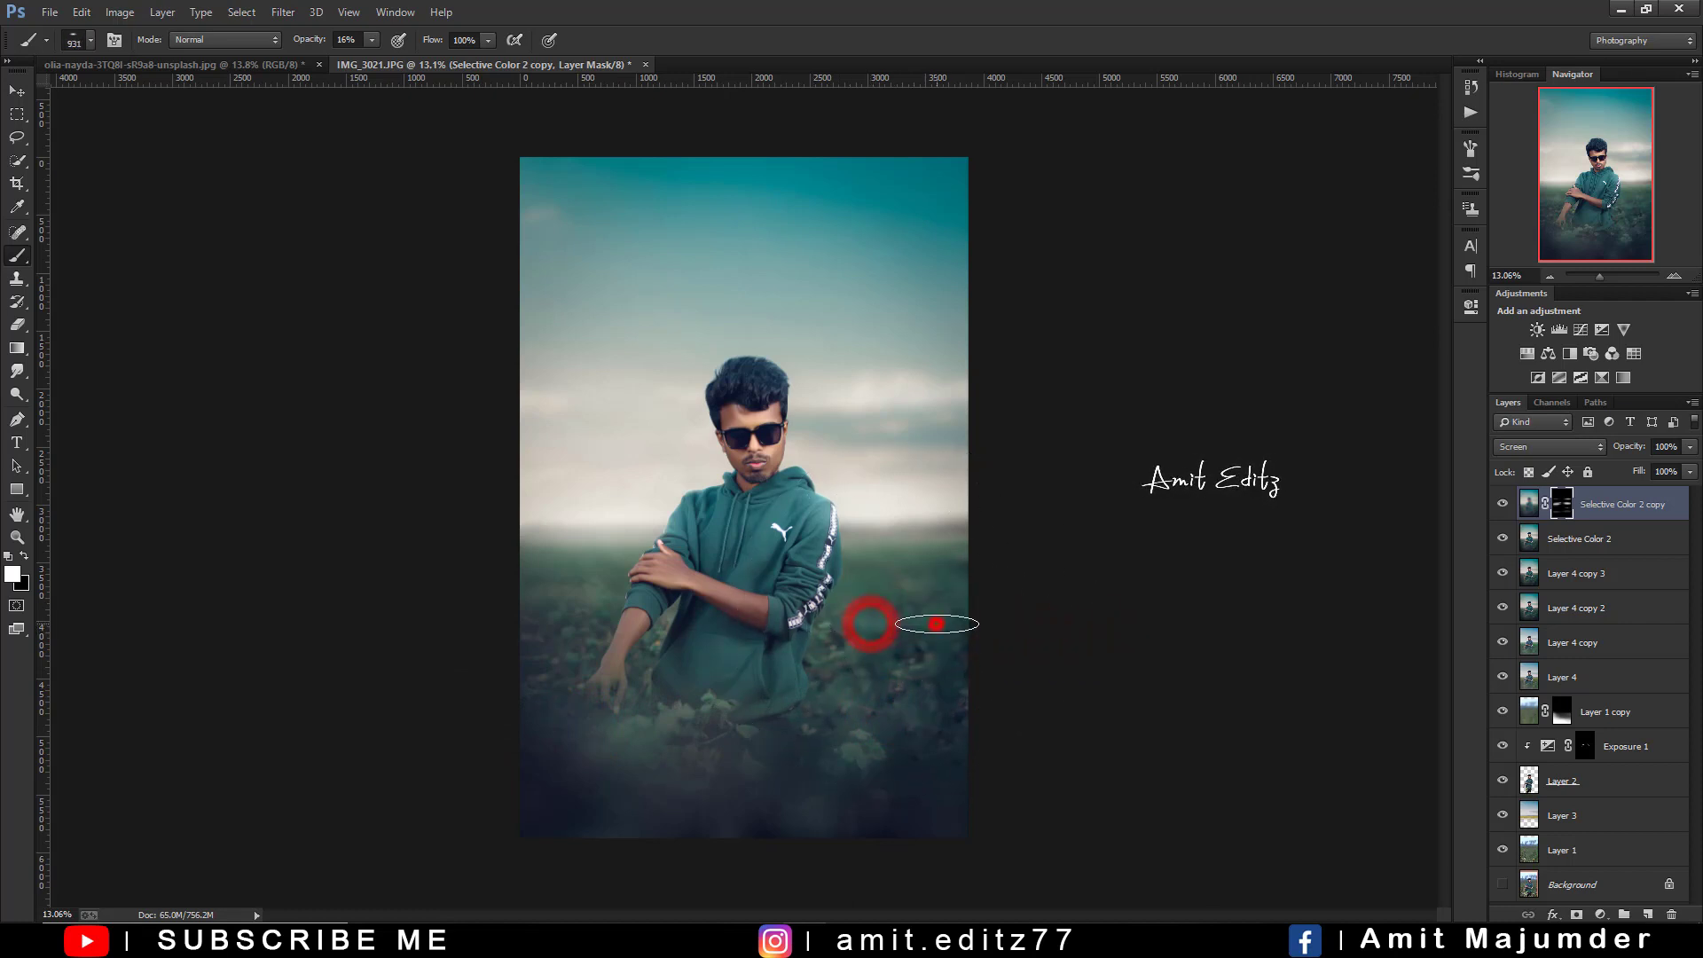
pyautogui.moveTo(974, 632); pyautogui.dragTo(922, 640)
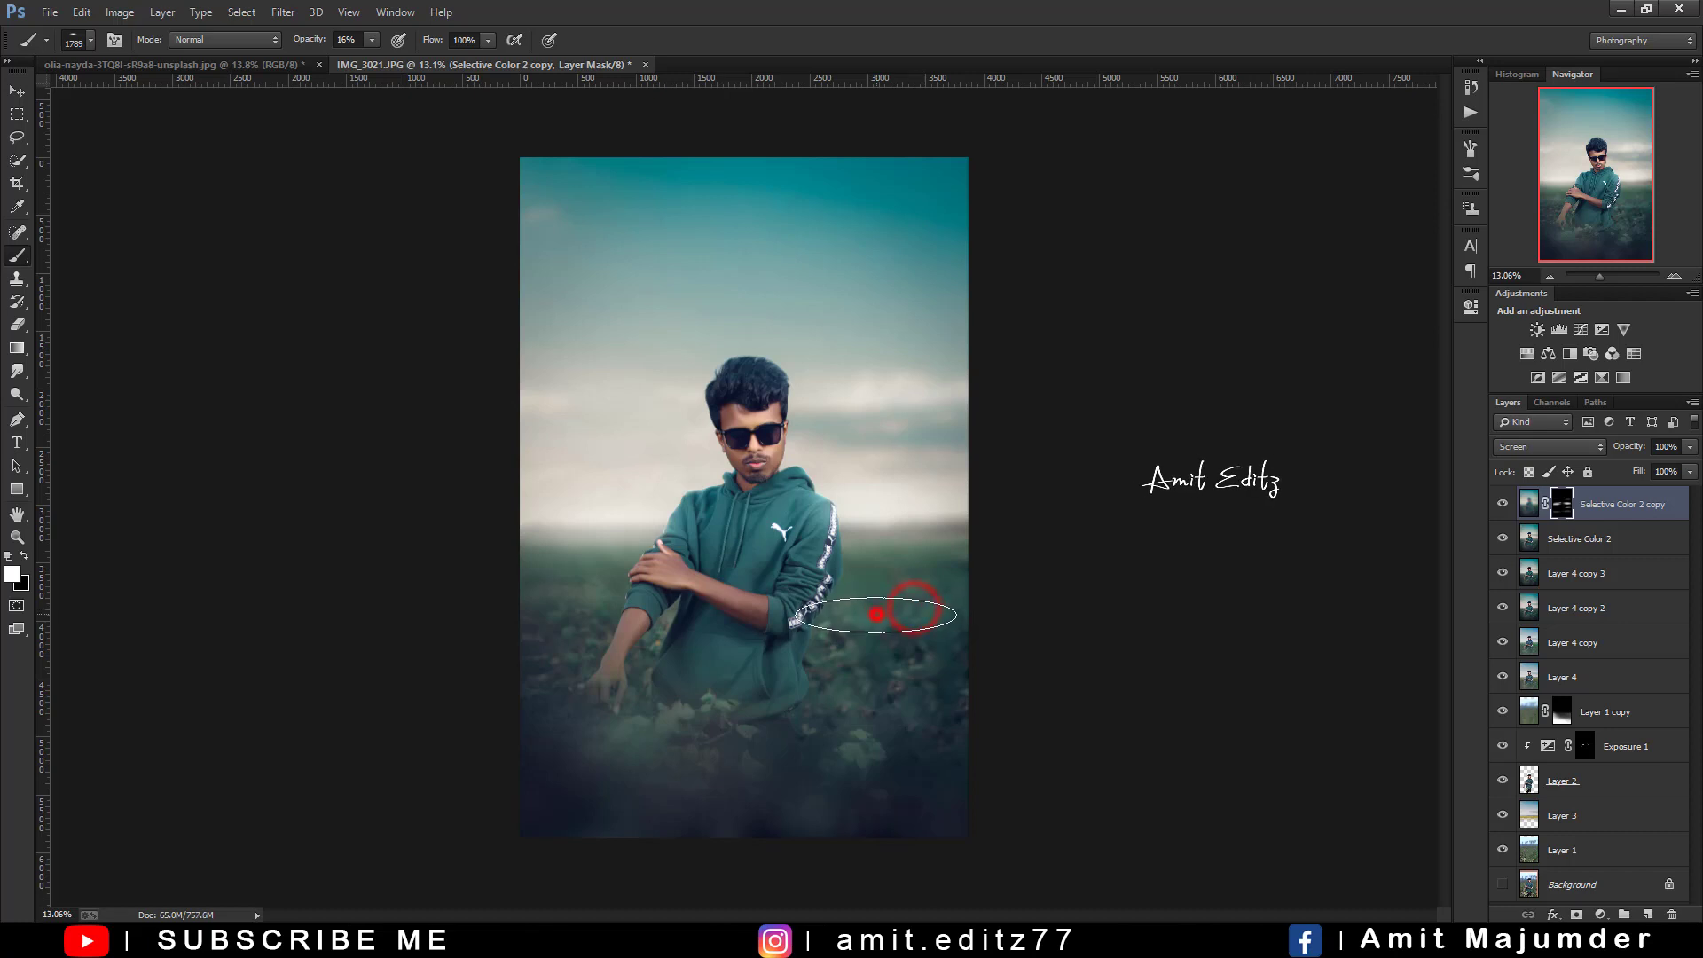
pyautogui.click(544, 587)
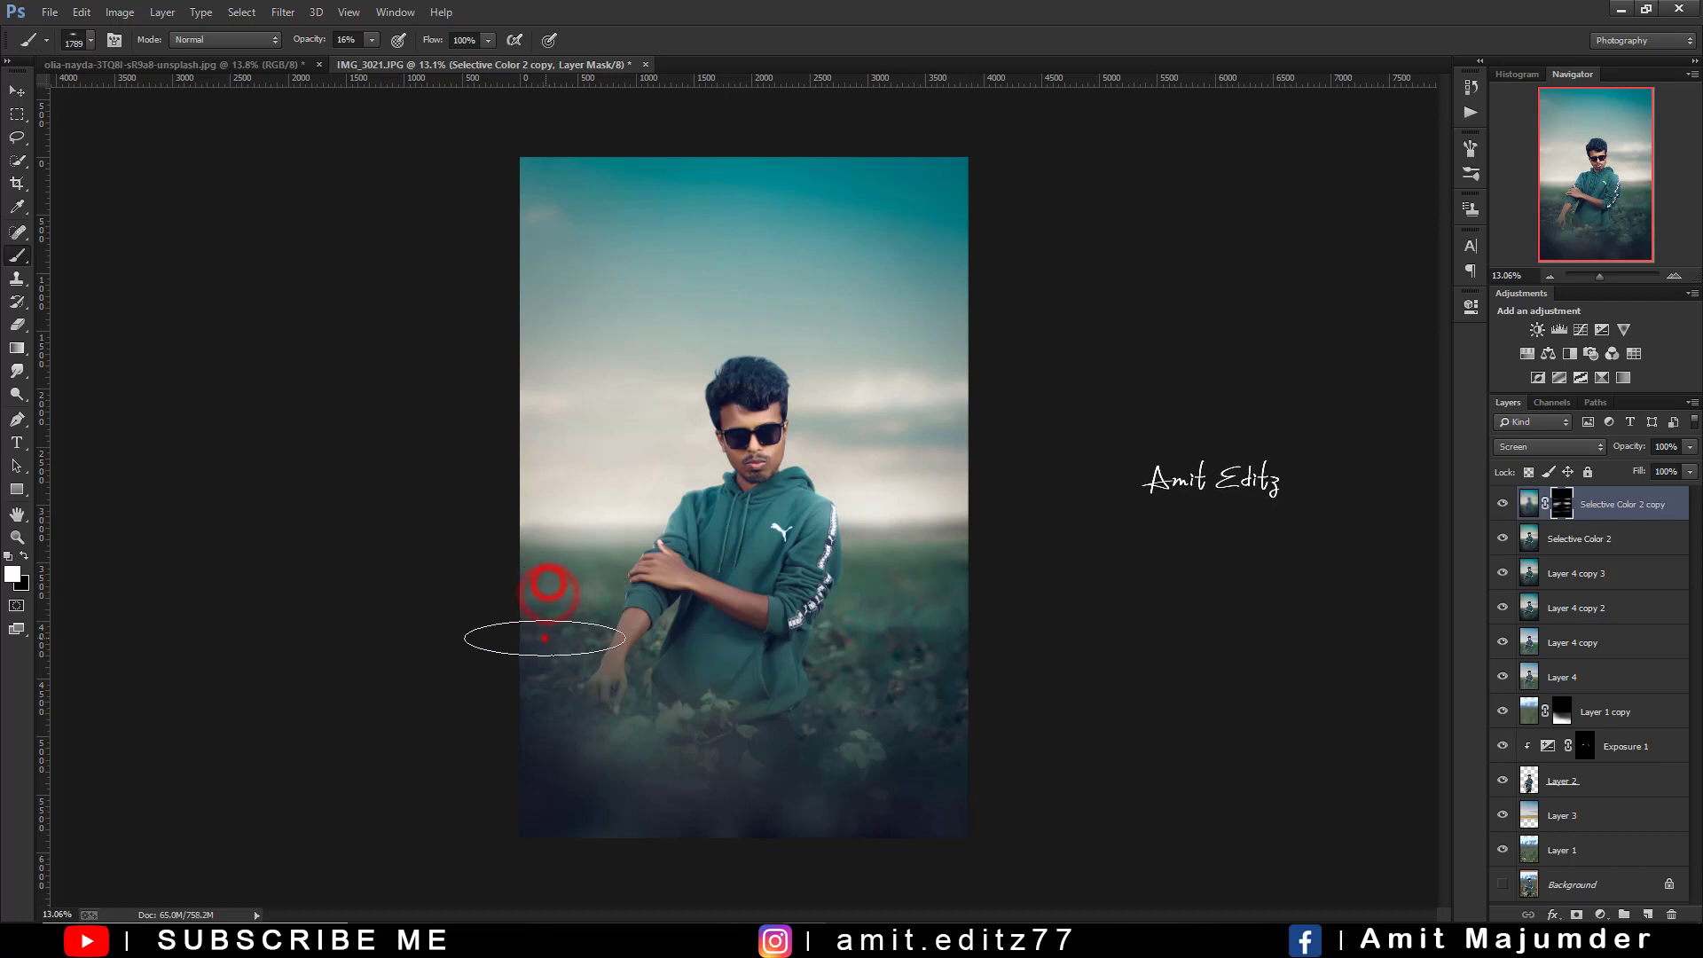
pyautogui.click(543, 639)
pyautogui.click(924, 571)
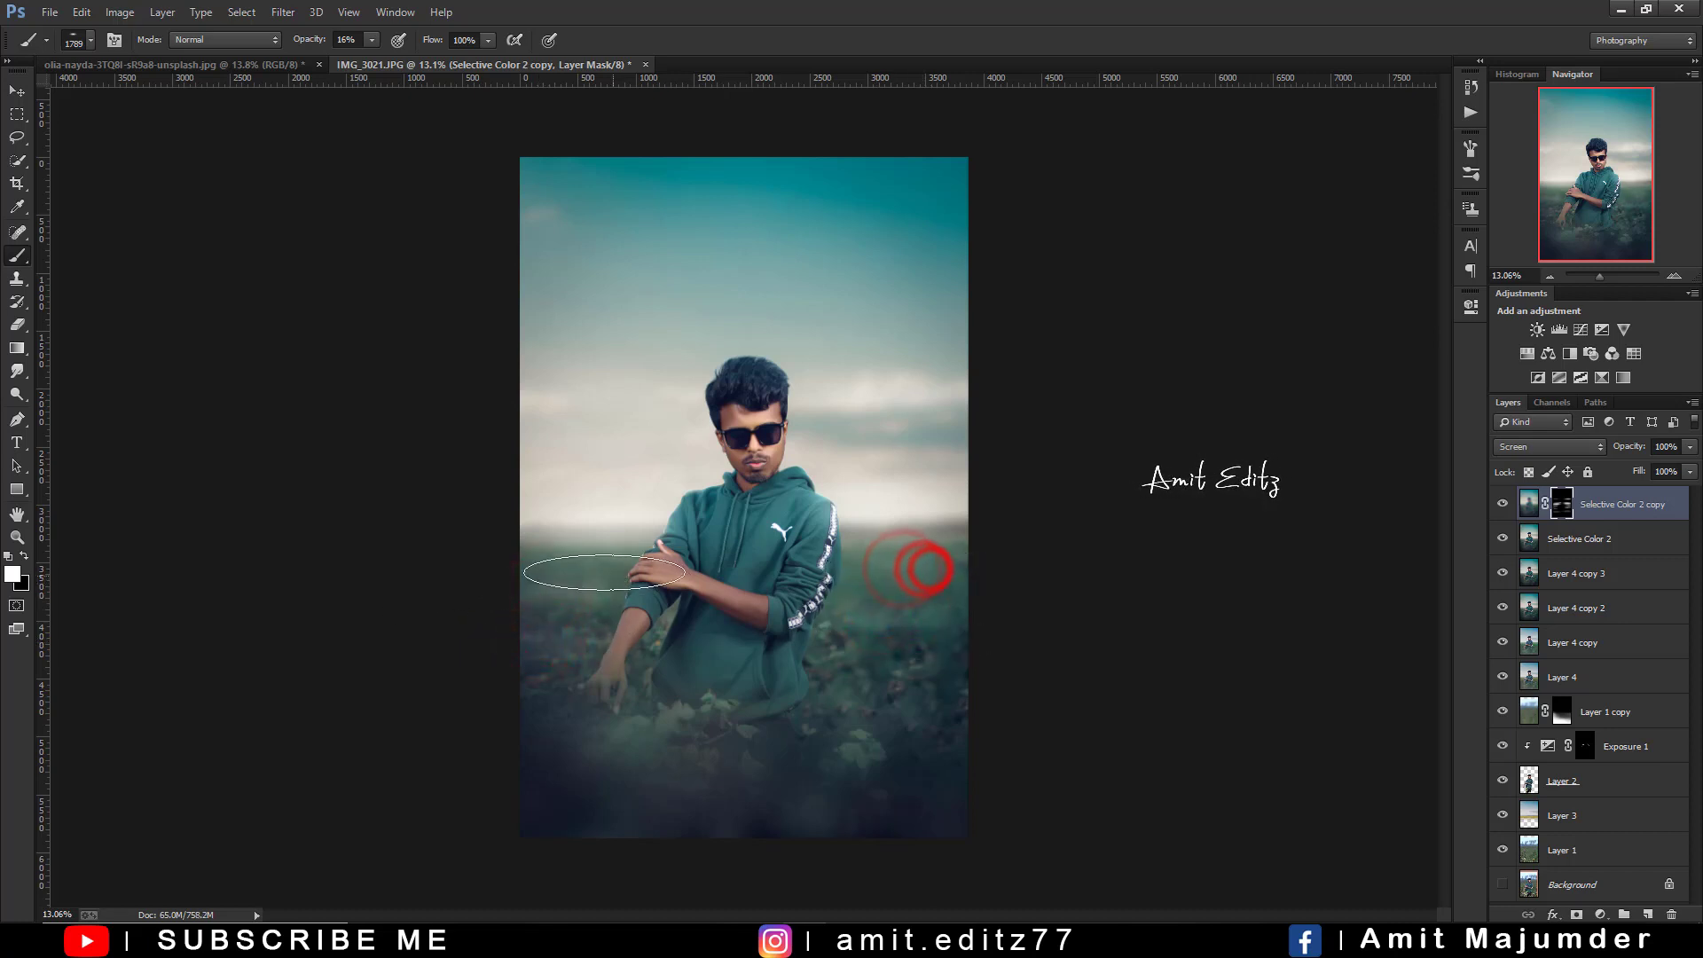
pyautogui.click(559, 568)
pyautogui.click(532, 633)
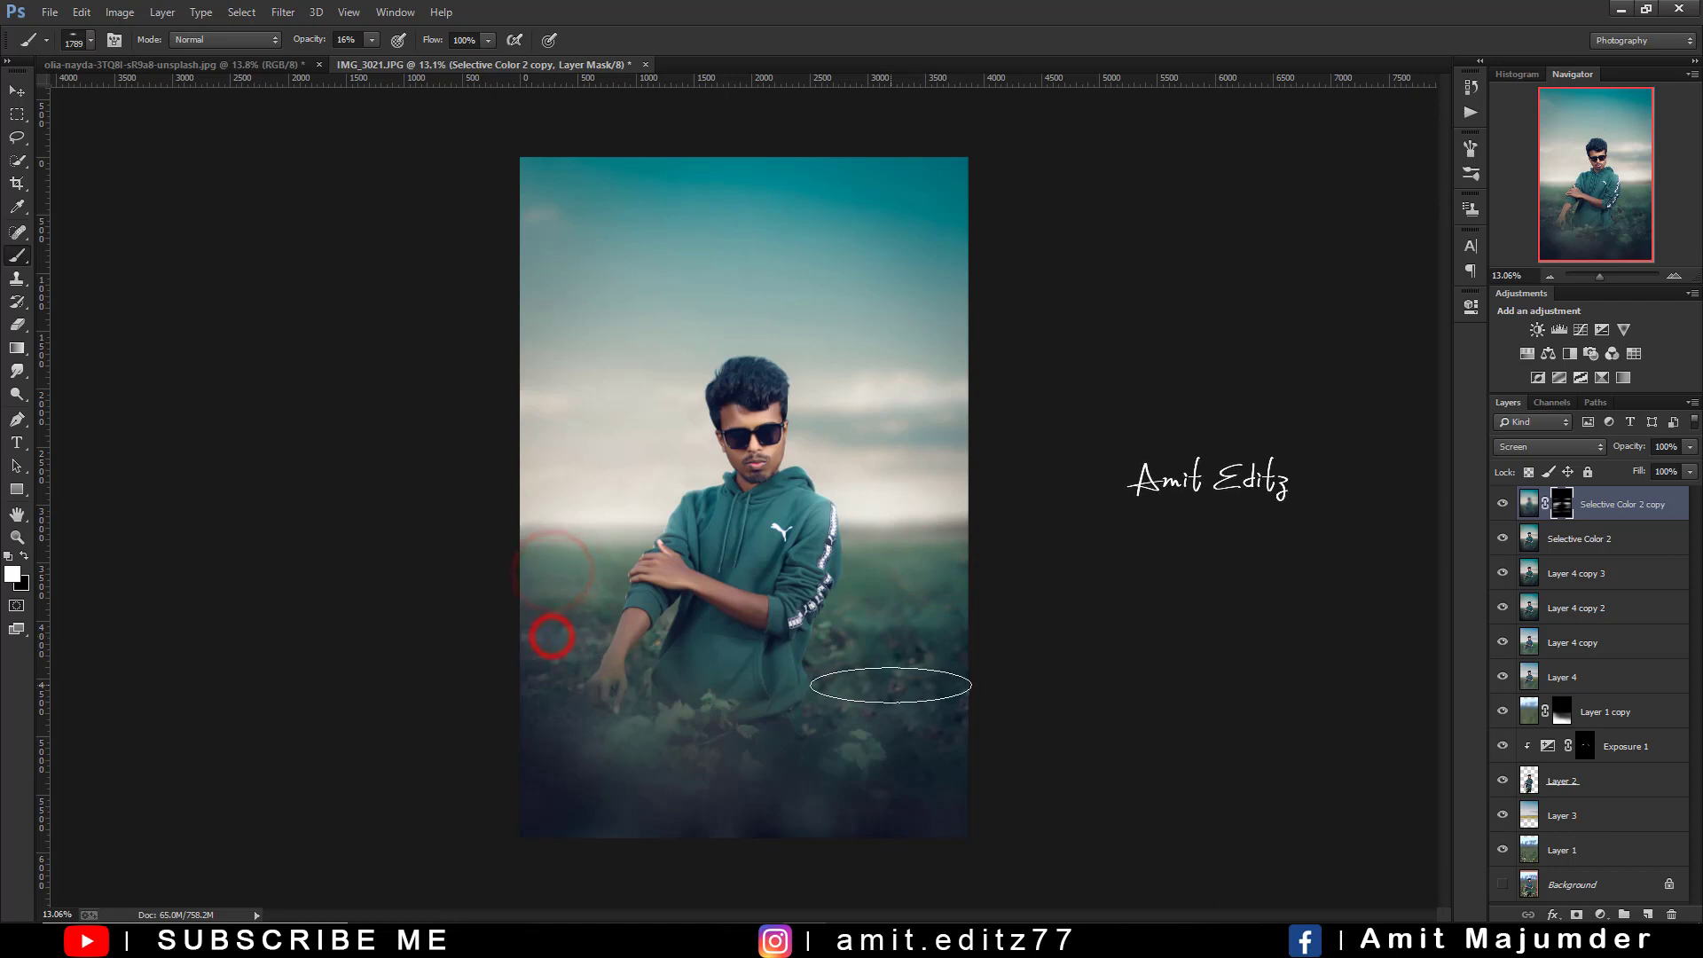
# Paint haze into the lower right field and inspect the result
pyautogui.click(874, 679)
pyautogui.click(910, 732)
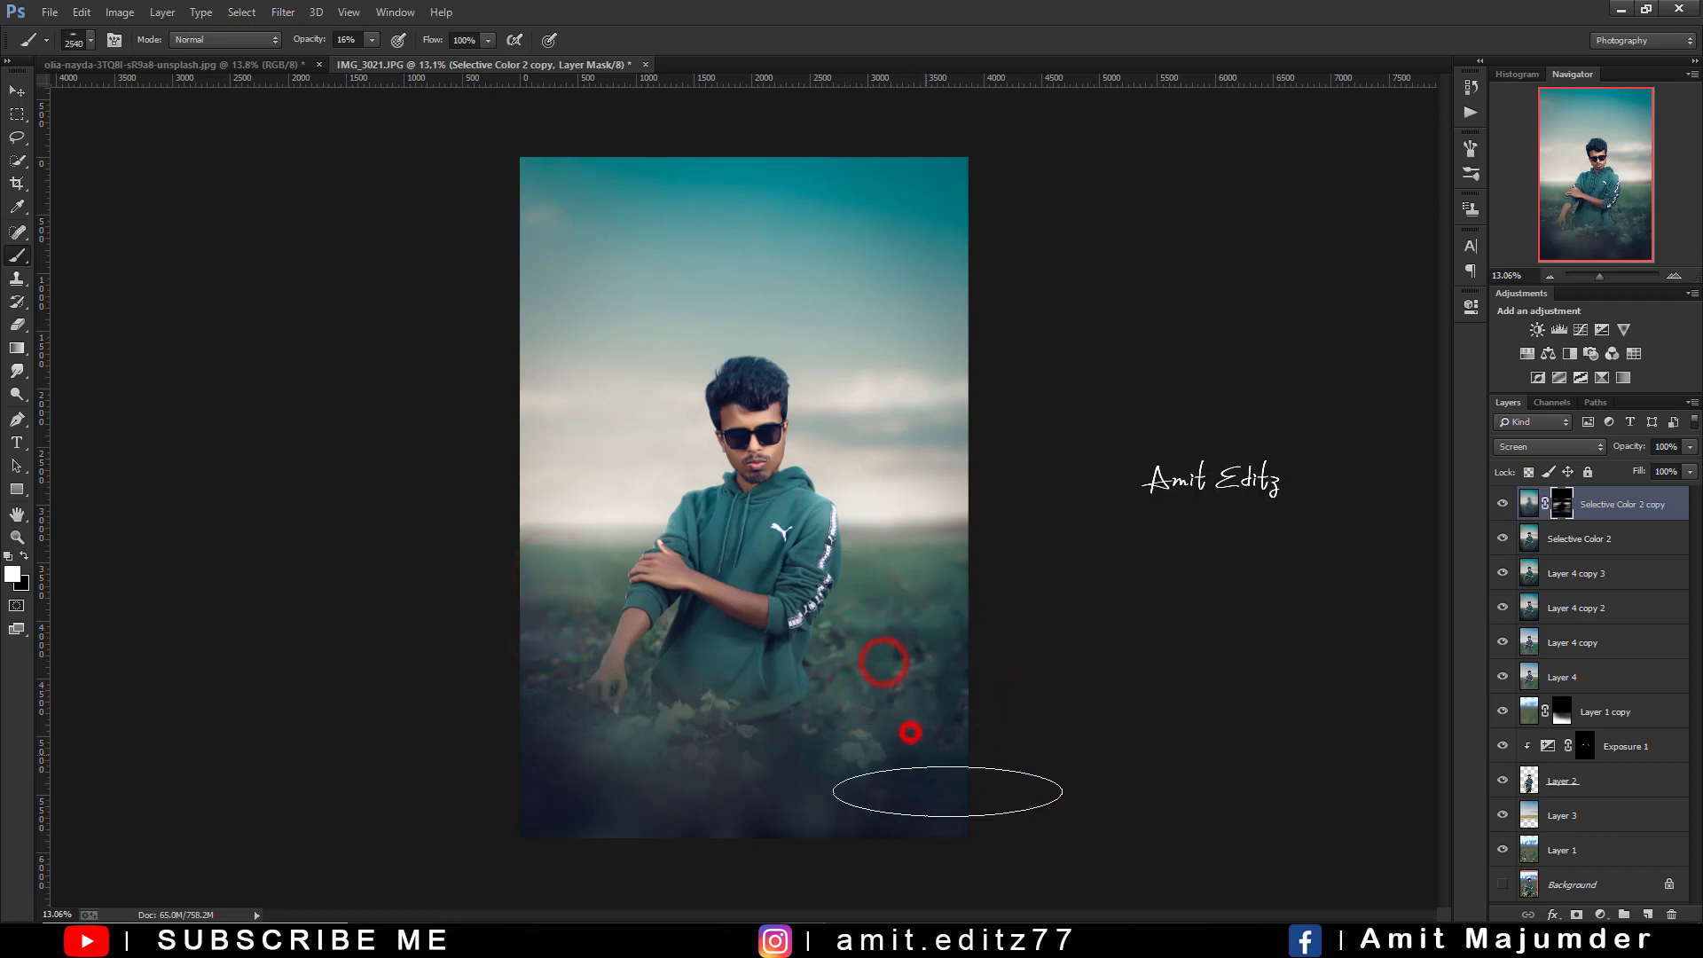
pyautogui.scroll(-1, 923, 677)
pyautogui.scroll(-5, 923, 677)
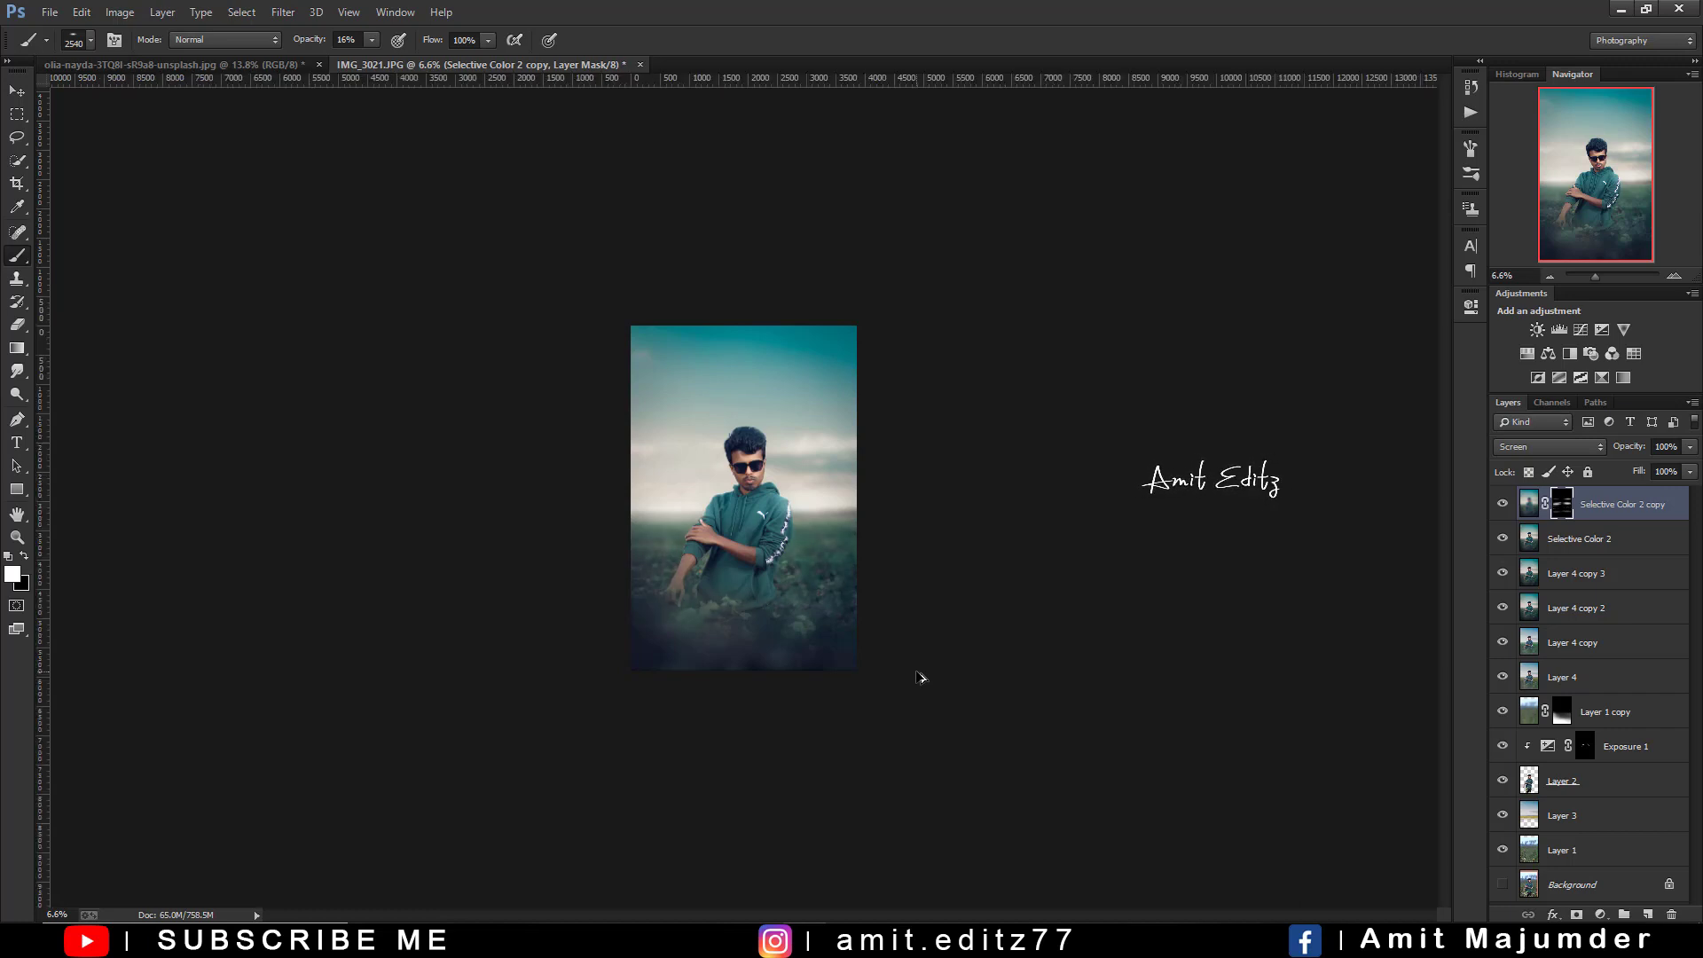
pyautogui.scroll(5, 920, 677)
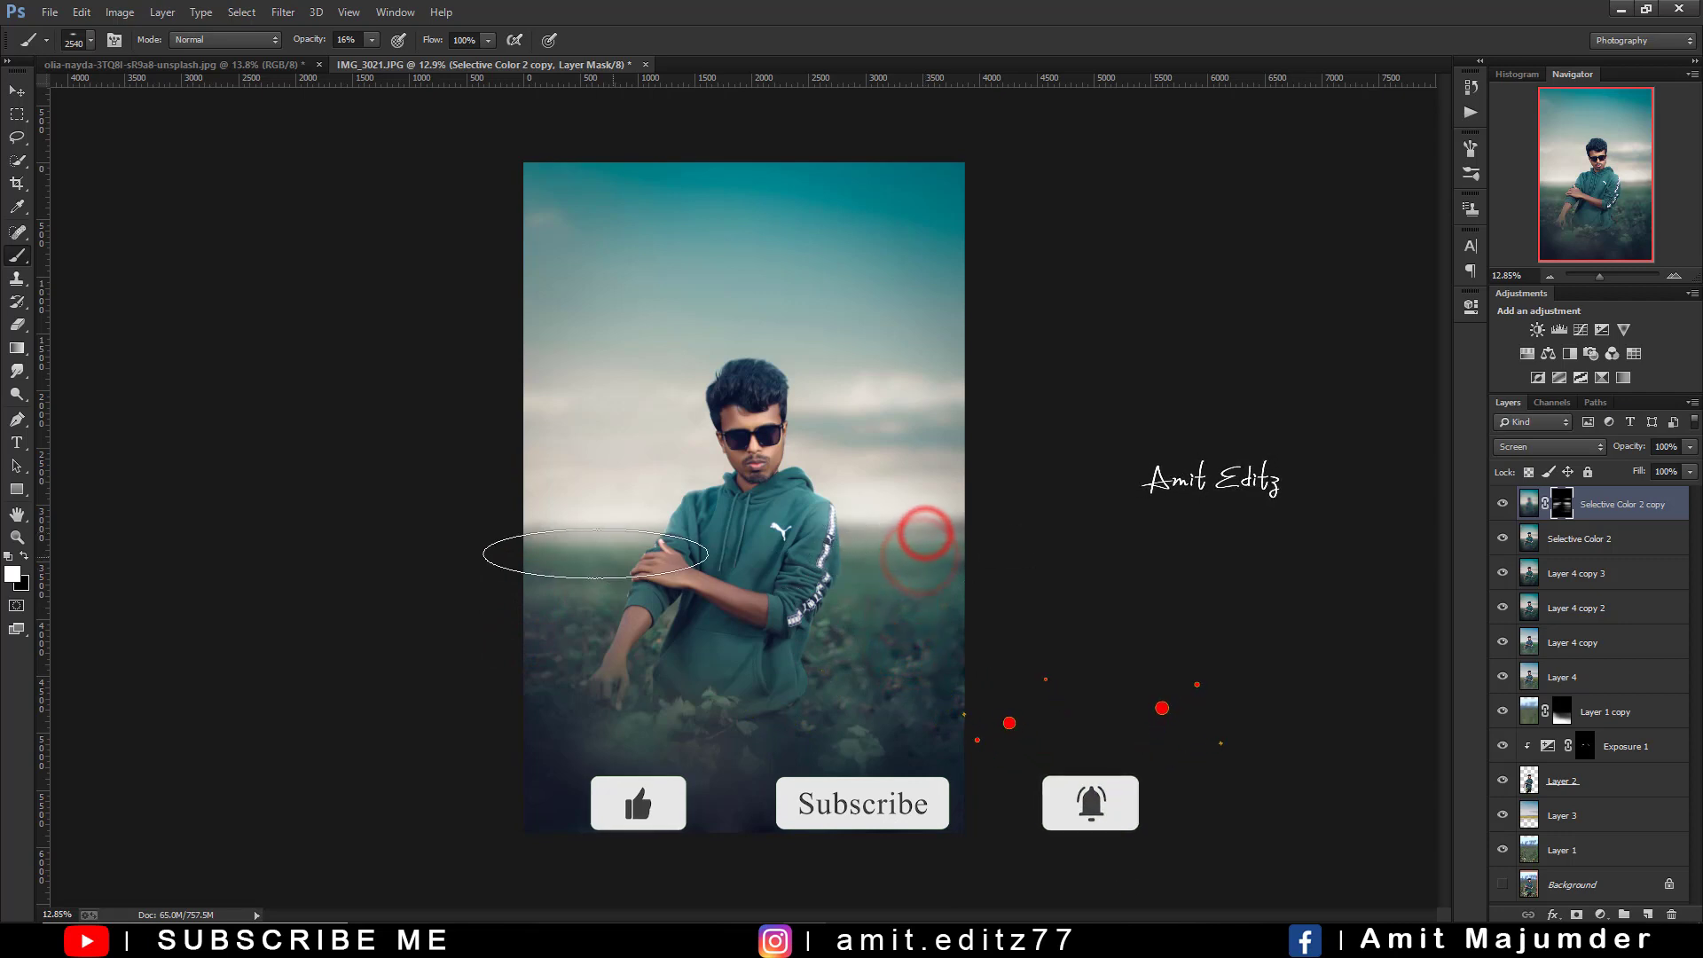
pyautogui.scroll(-2, 626, 532)
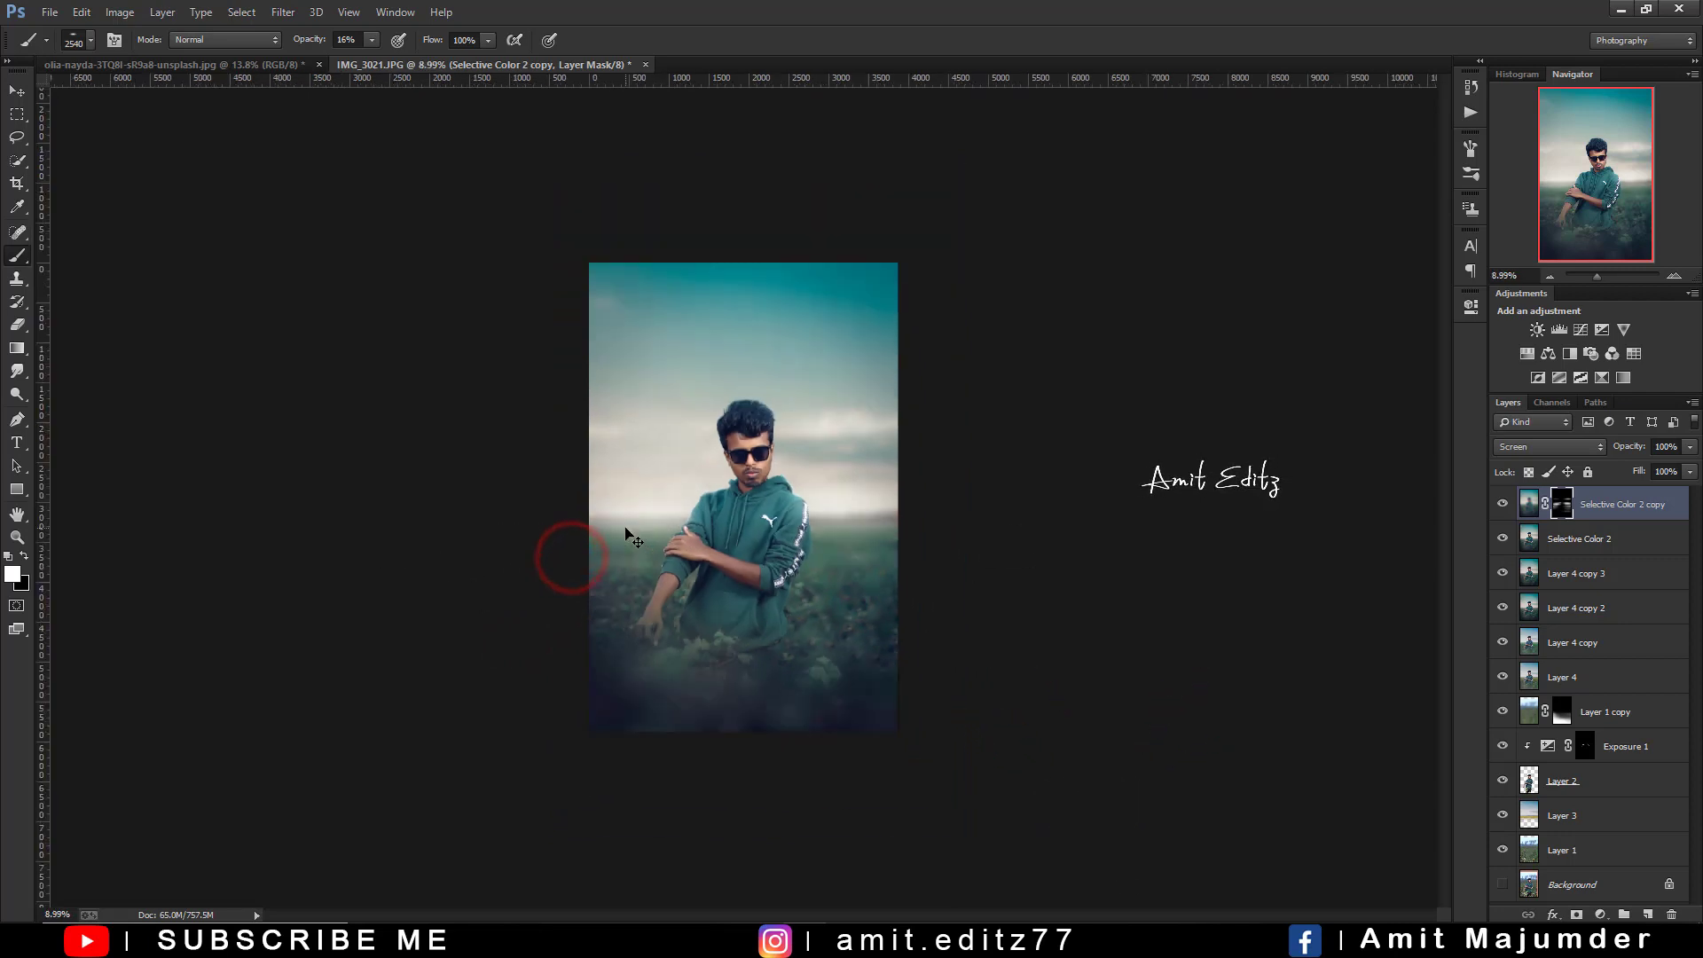
pyautogui.scroll(1, 626, 532)
pyautogui.scroll(1, 510, 581)
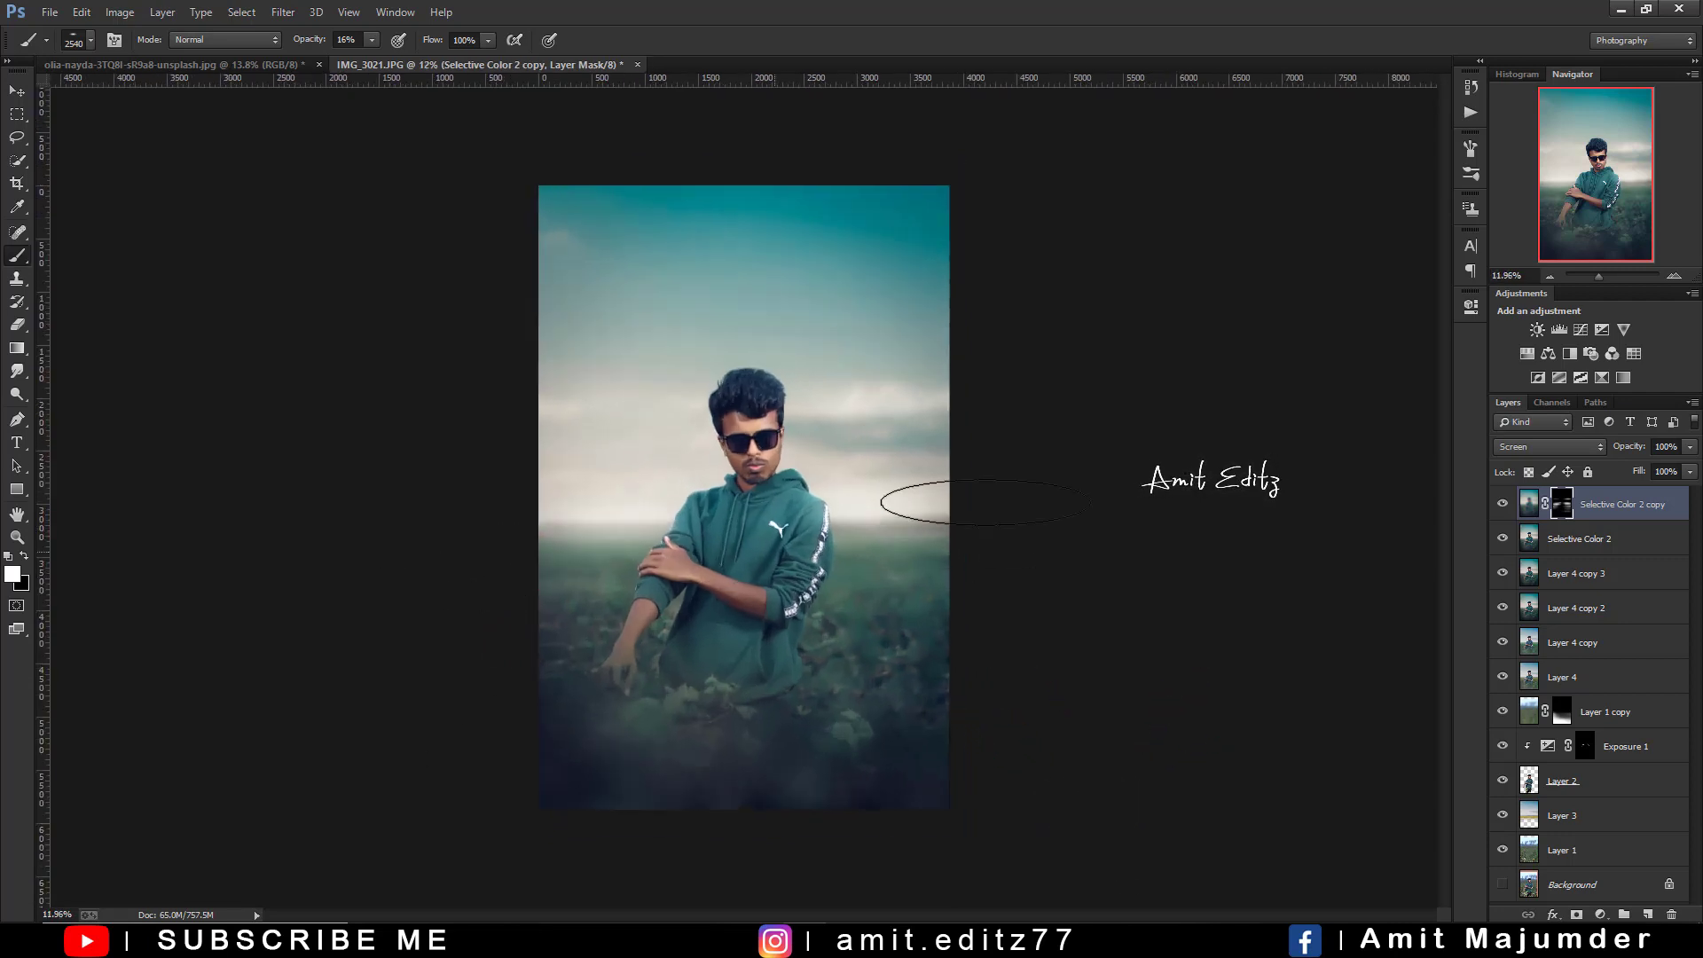
# Merge Selective Color 2 and its blurred copy into one Normal-mode layer
pyautogui.rightClick(1588, 544)
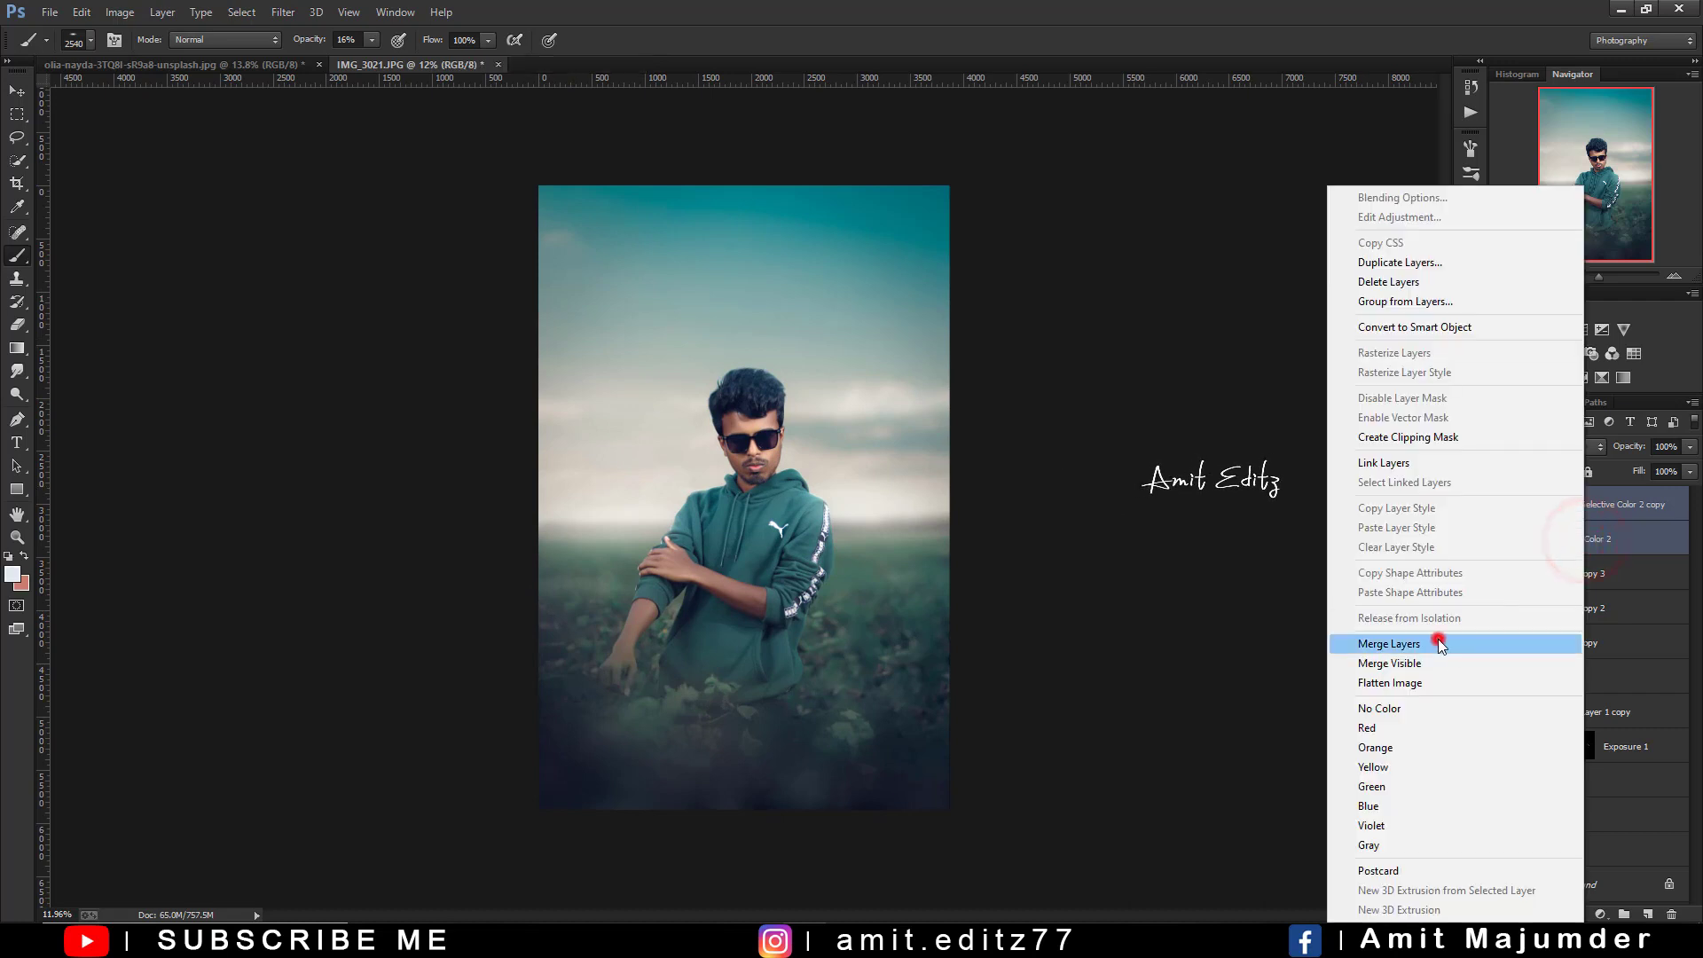
pyautogui.click(1381, 642)
pyautogui.scroll(1, 825, 513)
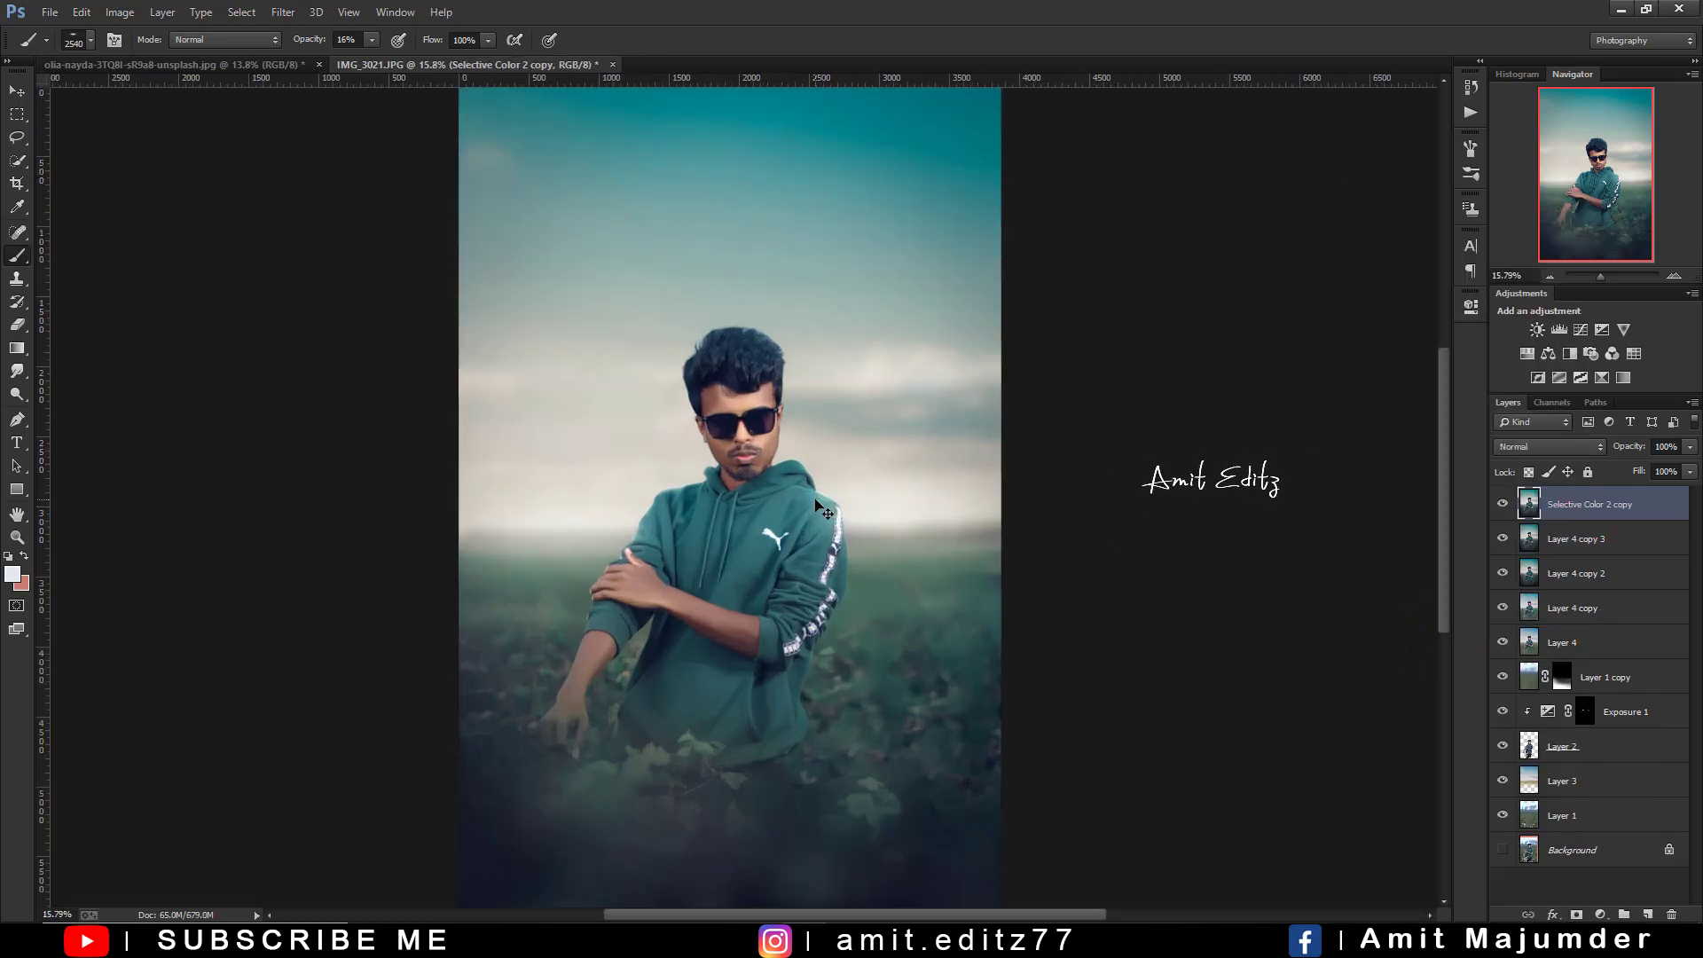
pyautogui.scroll(1, 695, 426)
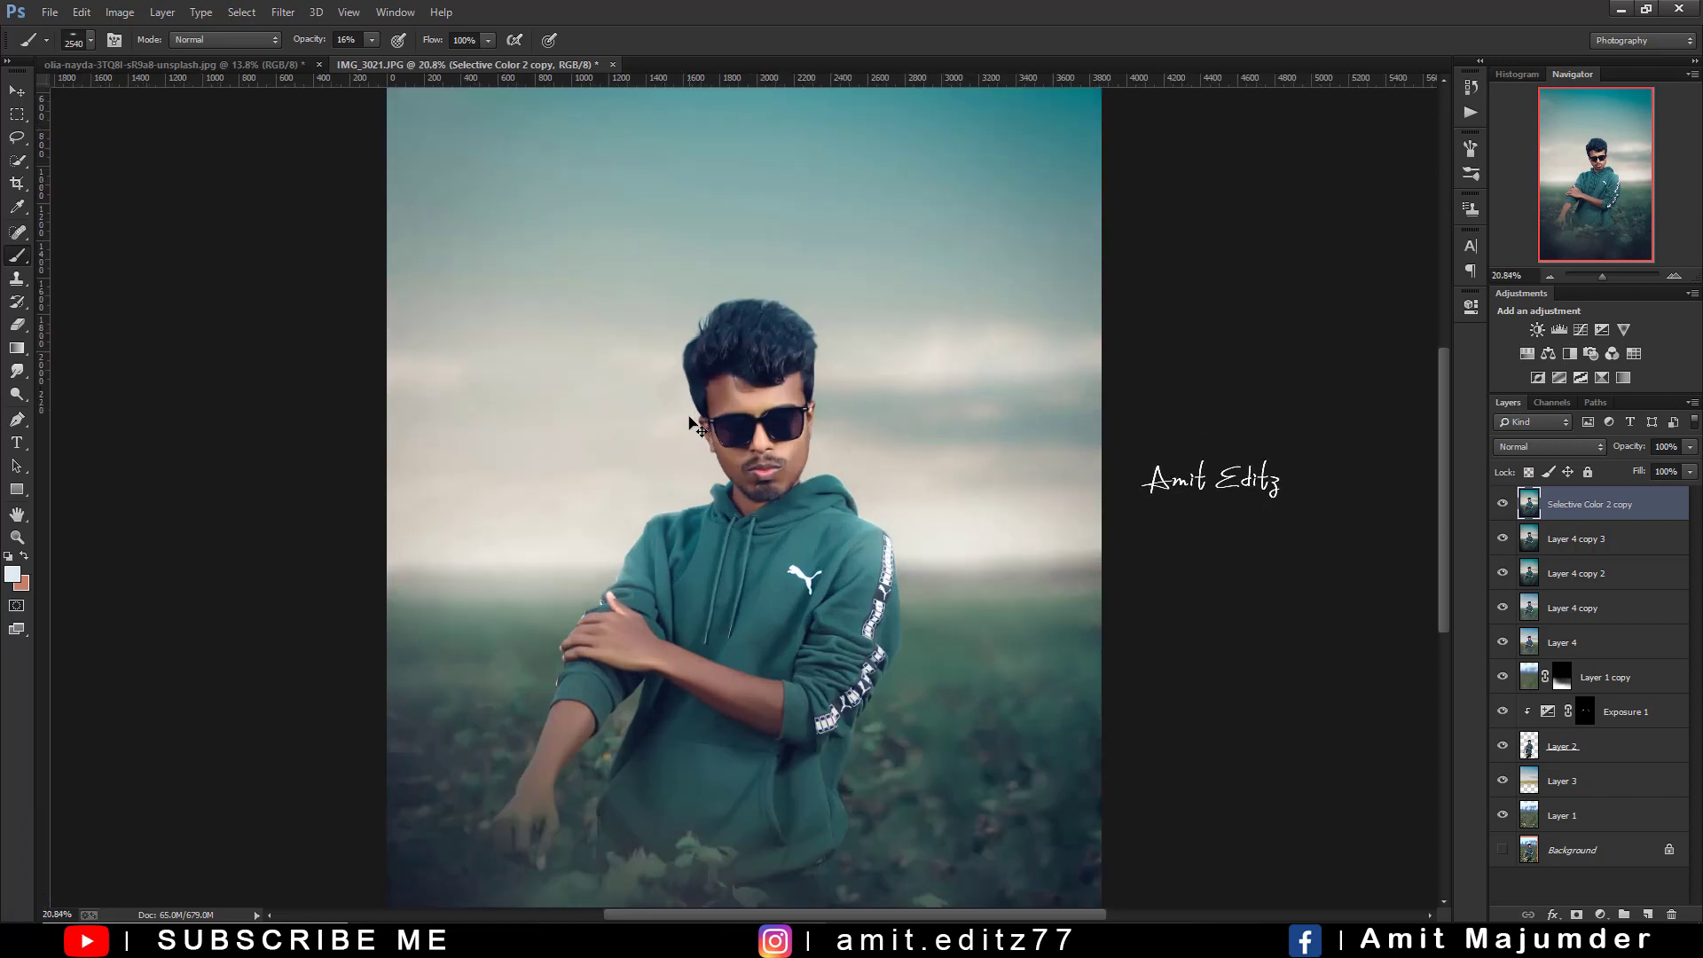
pyautogui.scroll(-1, 695, 426)
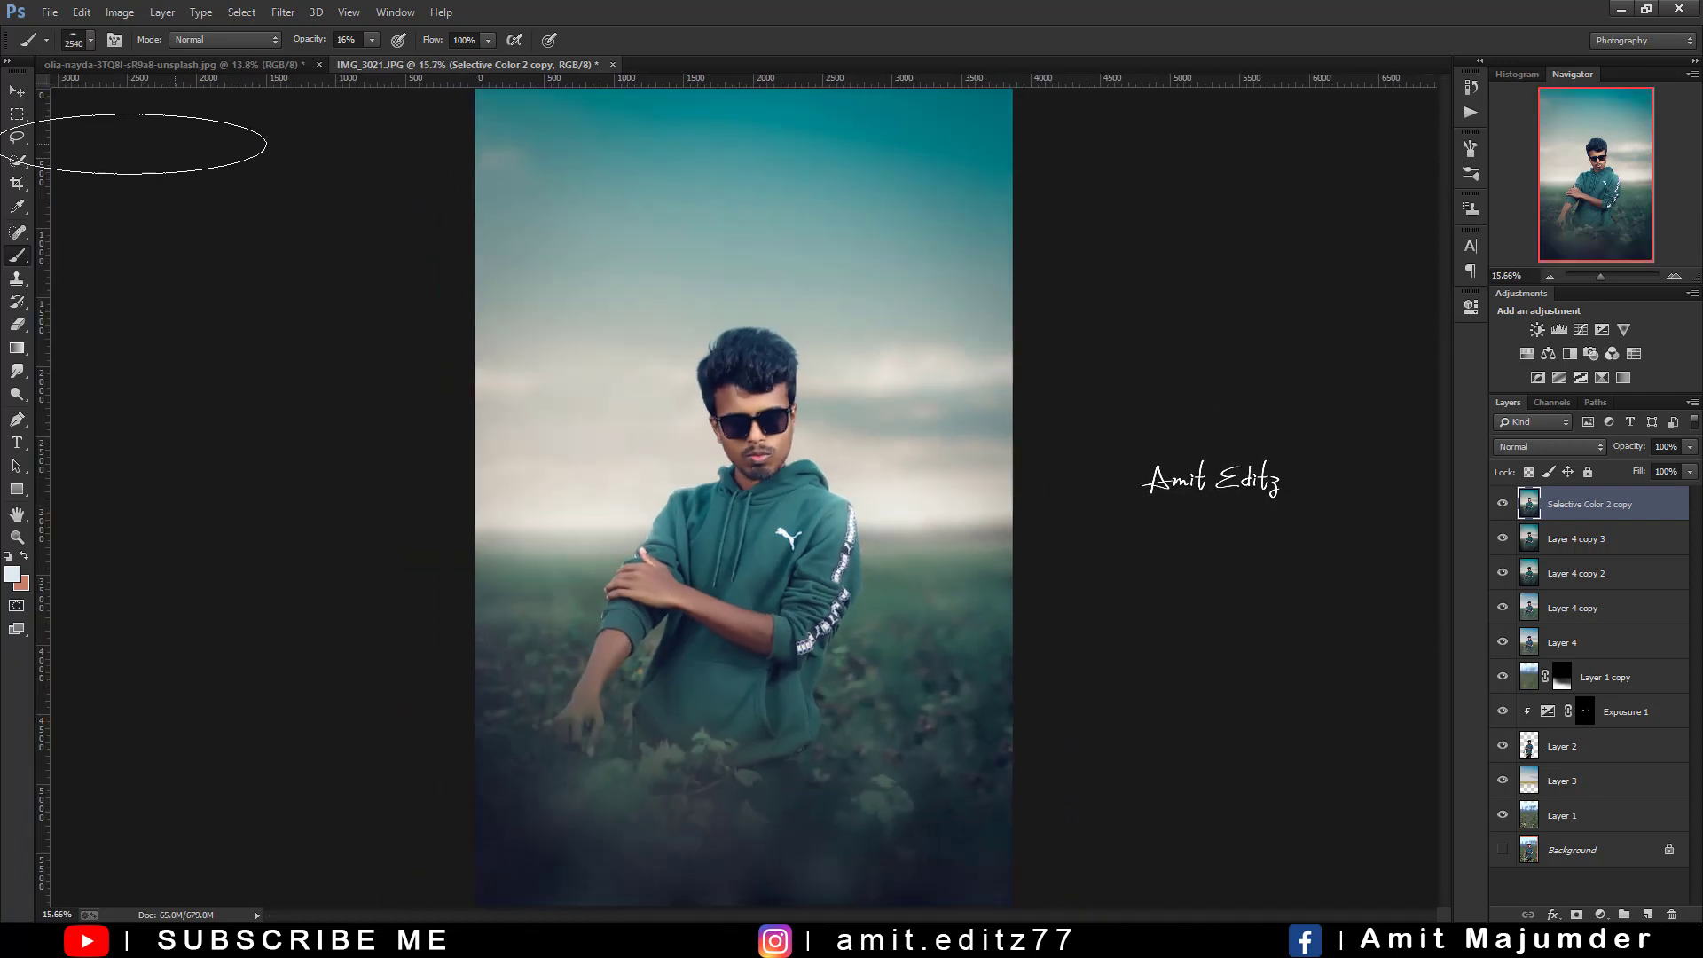
# Quick-select the man's face, neck, forearm and both hands, refining the edge at the elbow
pyautogui.click(17, 161)
pyautogui.scroll(1, 809, 323)
pyautogui.scroll(1, 848, 462)
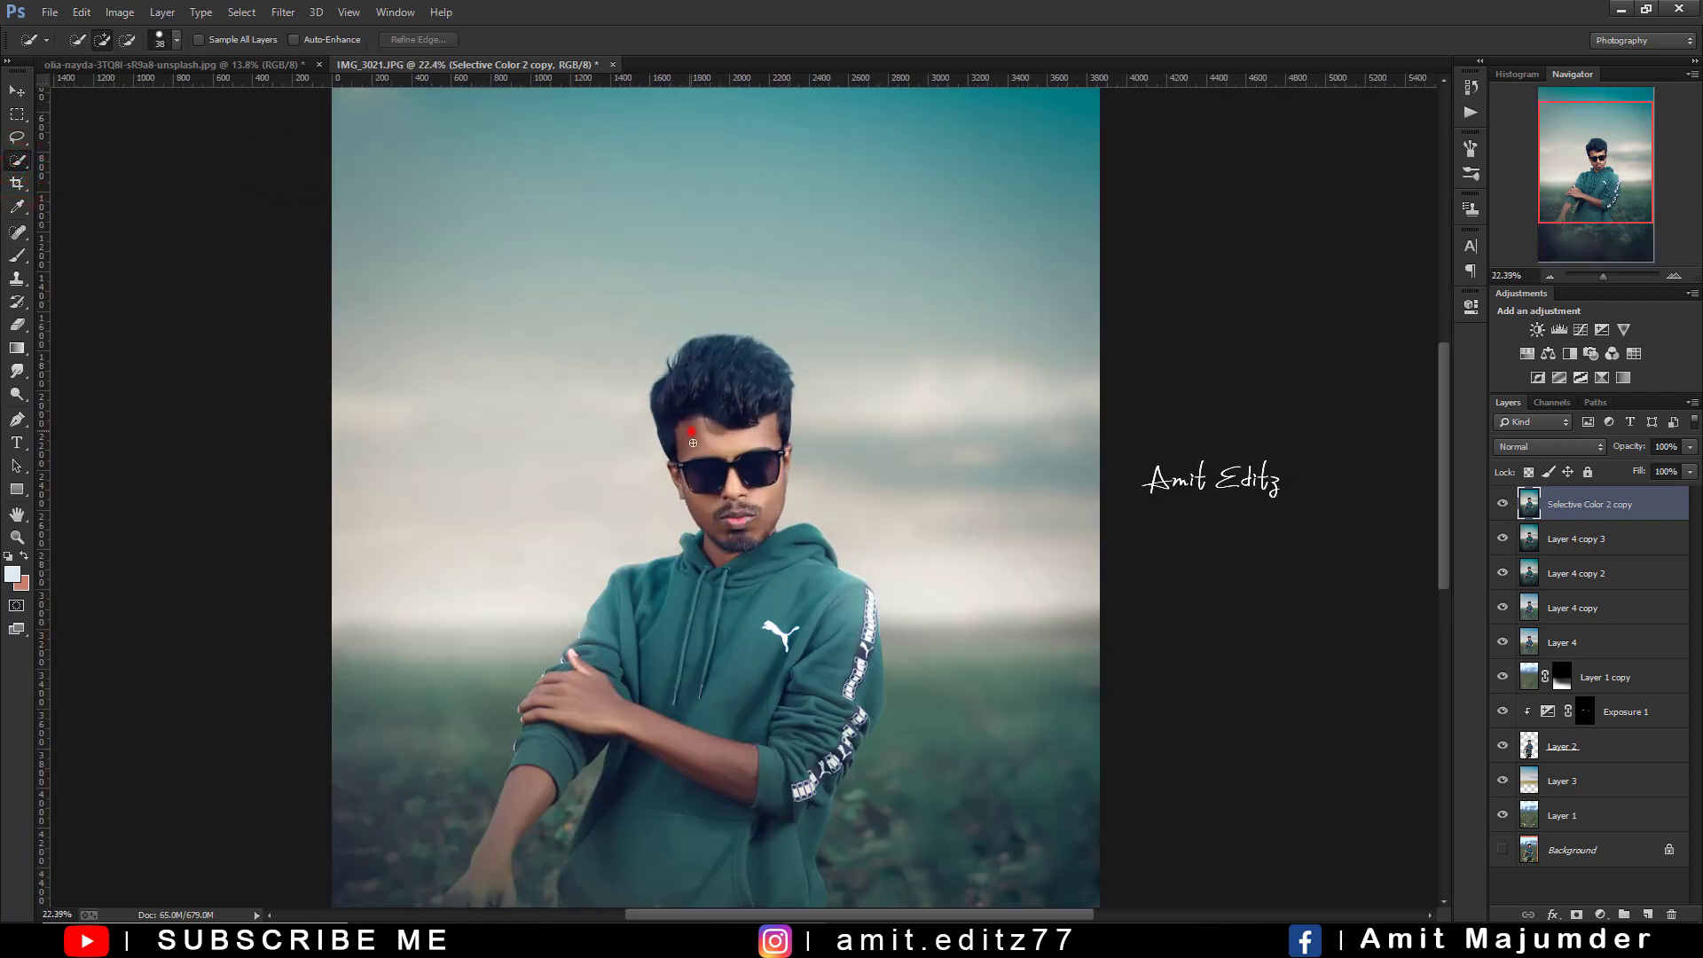
pyautogui.moveTo(693, 443); pyautogui.dragTo(727, 551)
pyautogui.moveTo(681, 610); pyautogui.dragTo(755, 420)
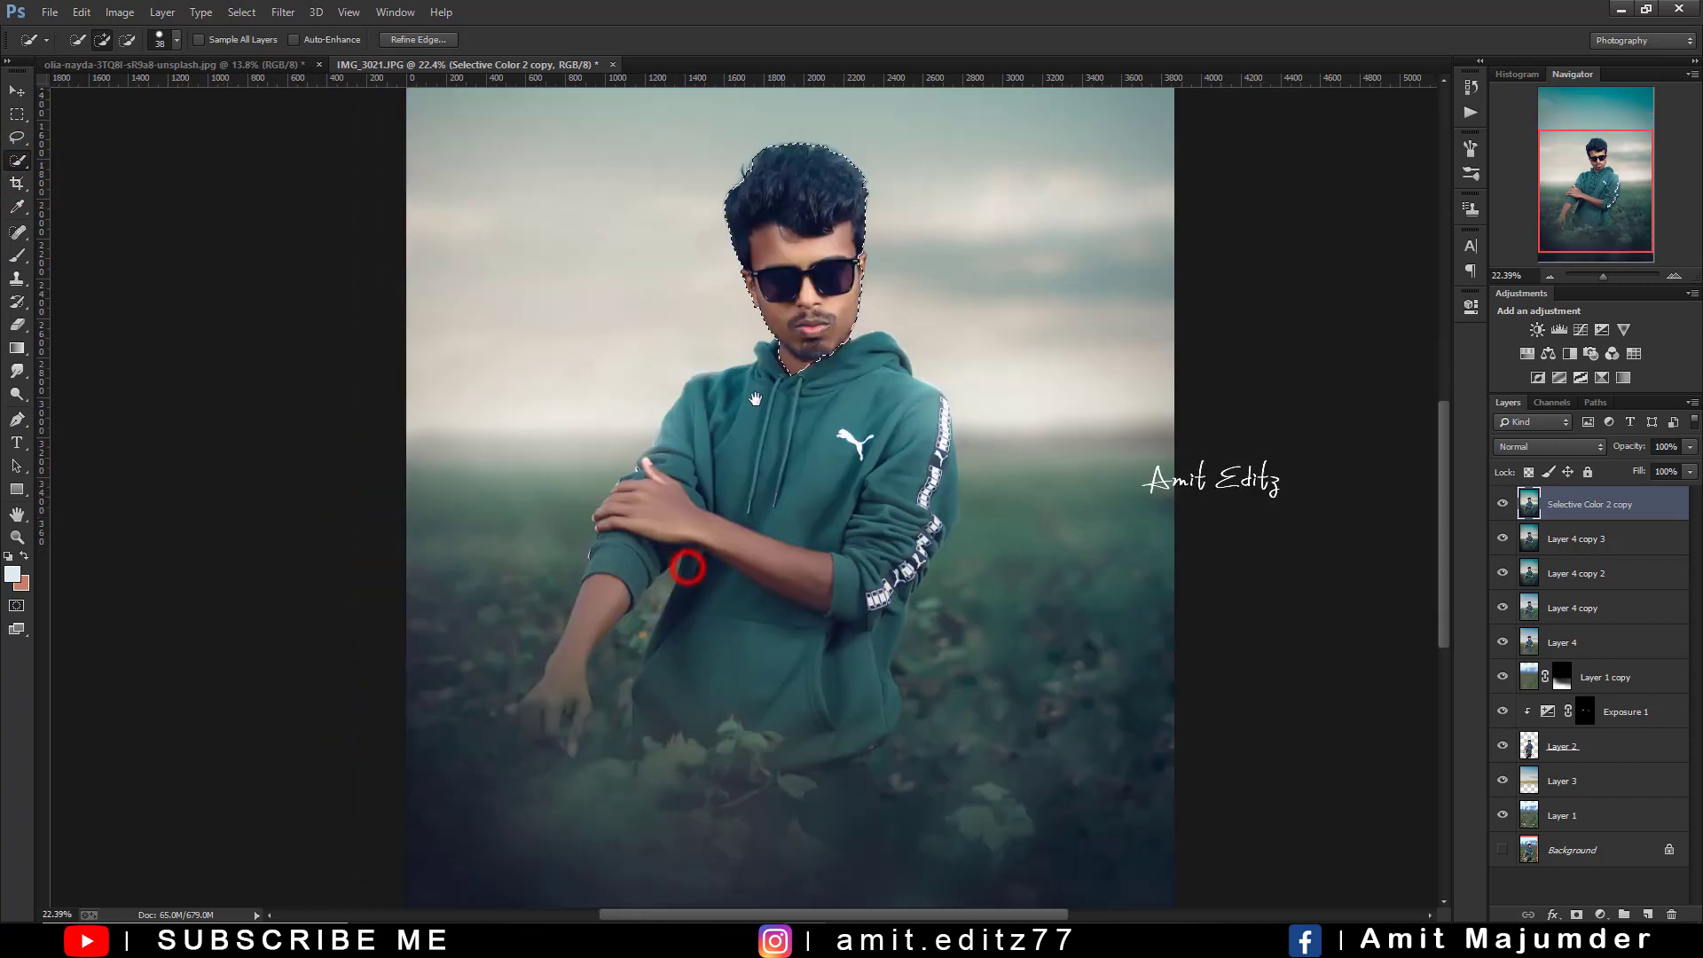
pyautogui.moveTo(688, 564); pyautogui.dragTo(657, 497)
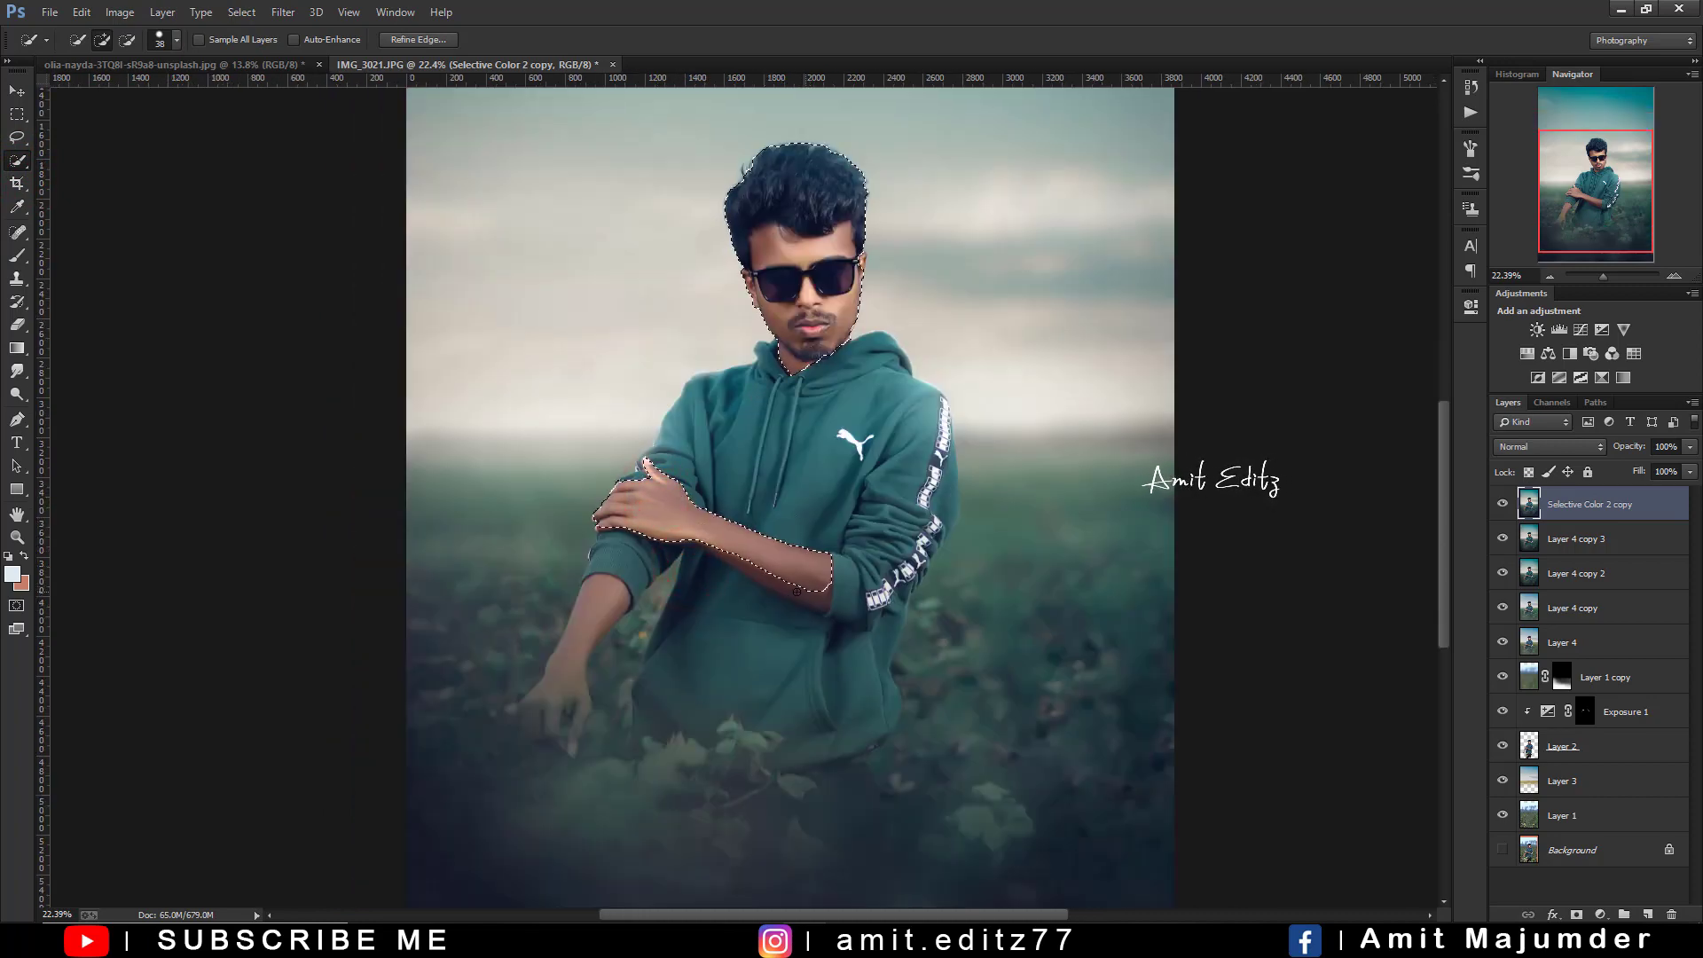
pyautogui.moveTo(598, 589)
pyautogui.mouseDown()
pyautogui.moveTo(542, 717)
pyautogui.moveTo(559, 748)
pyautogui.moveTo(578, 719)
pyautogui.mouseUp()
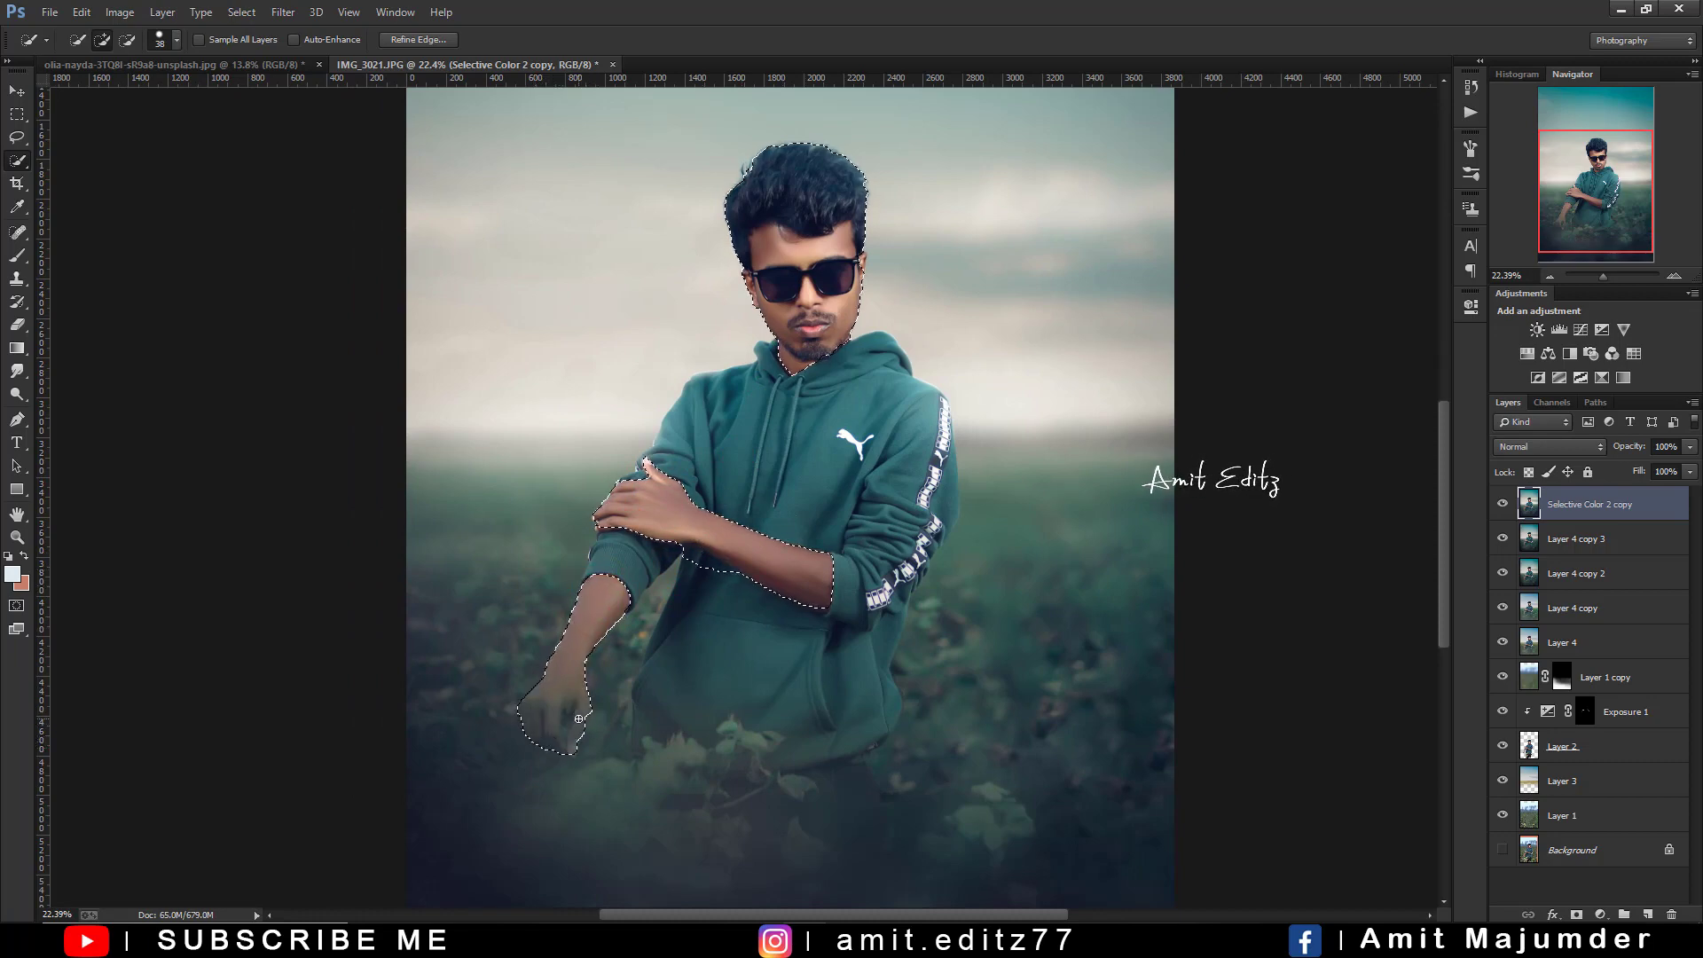
pyautogui.click(597, 530)
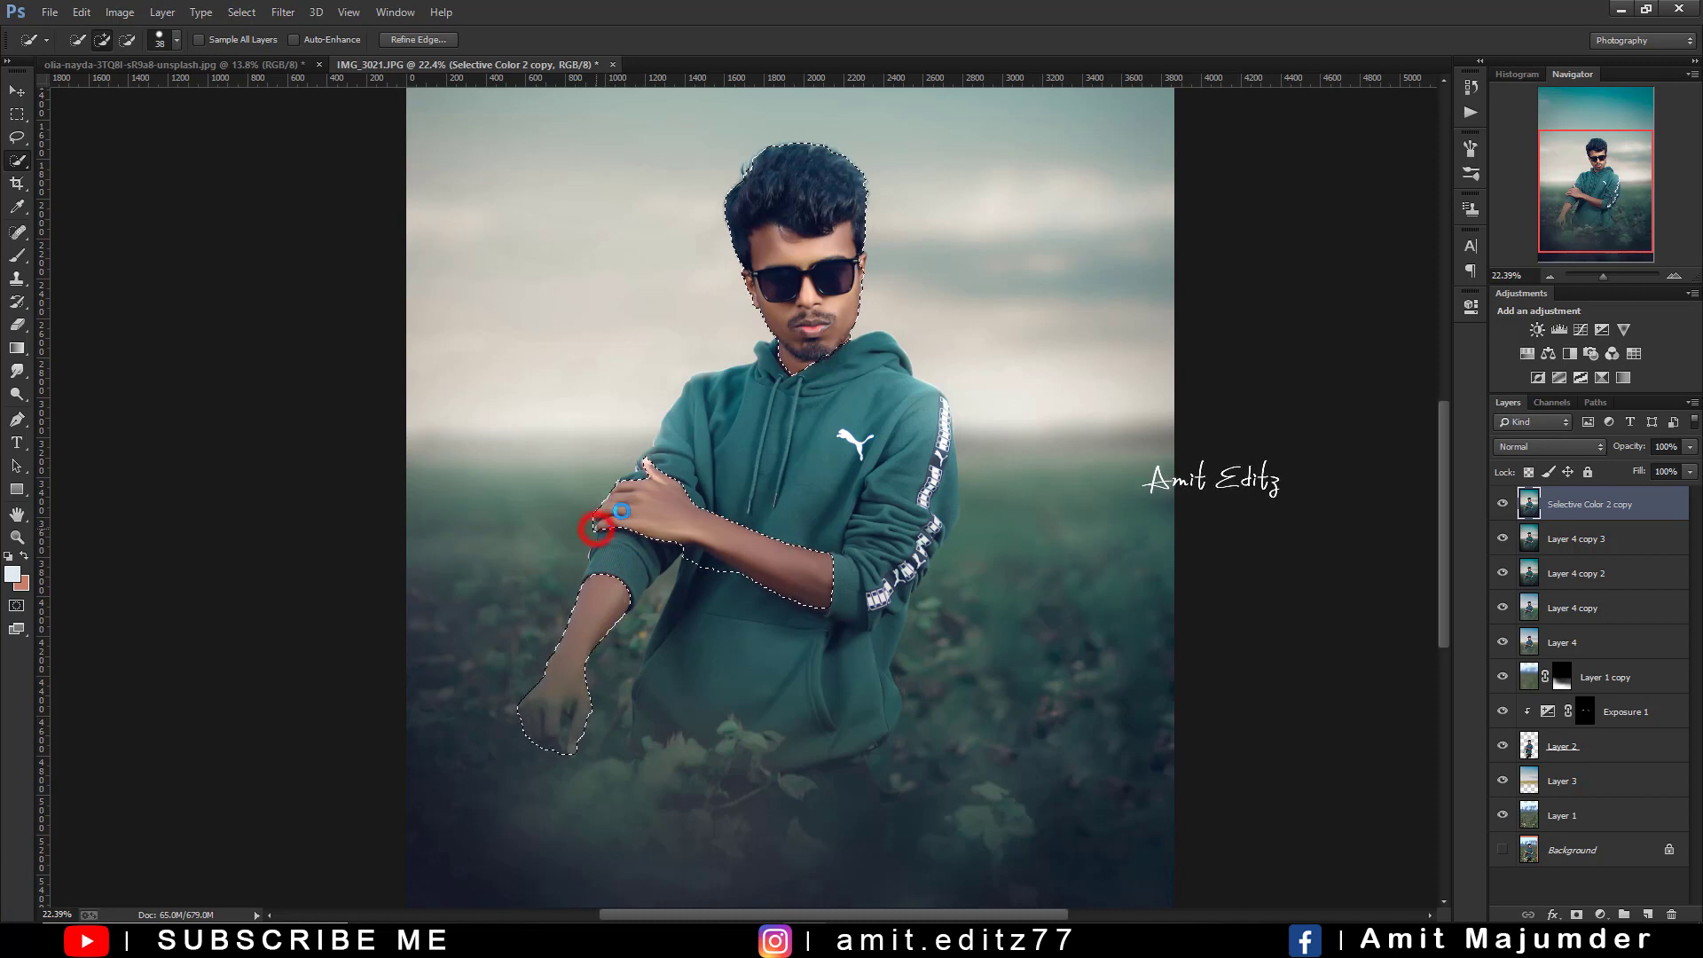
pyautogui.click(644, 462)
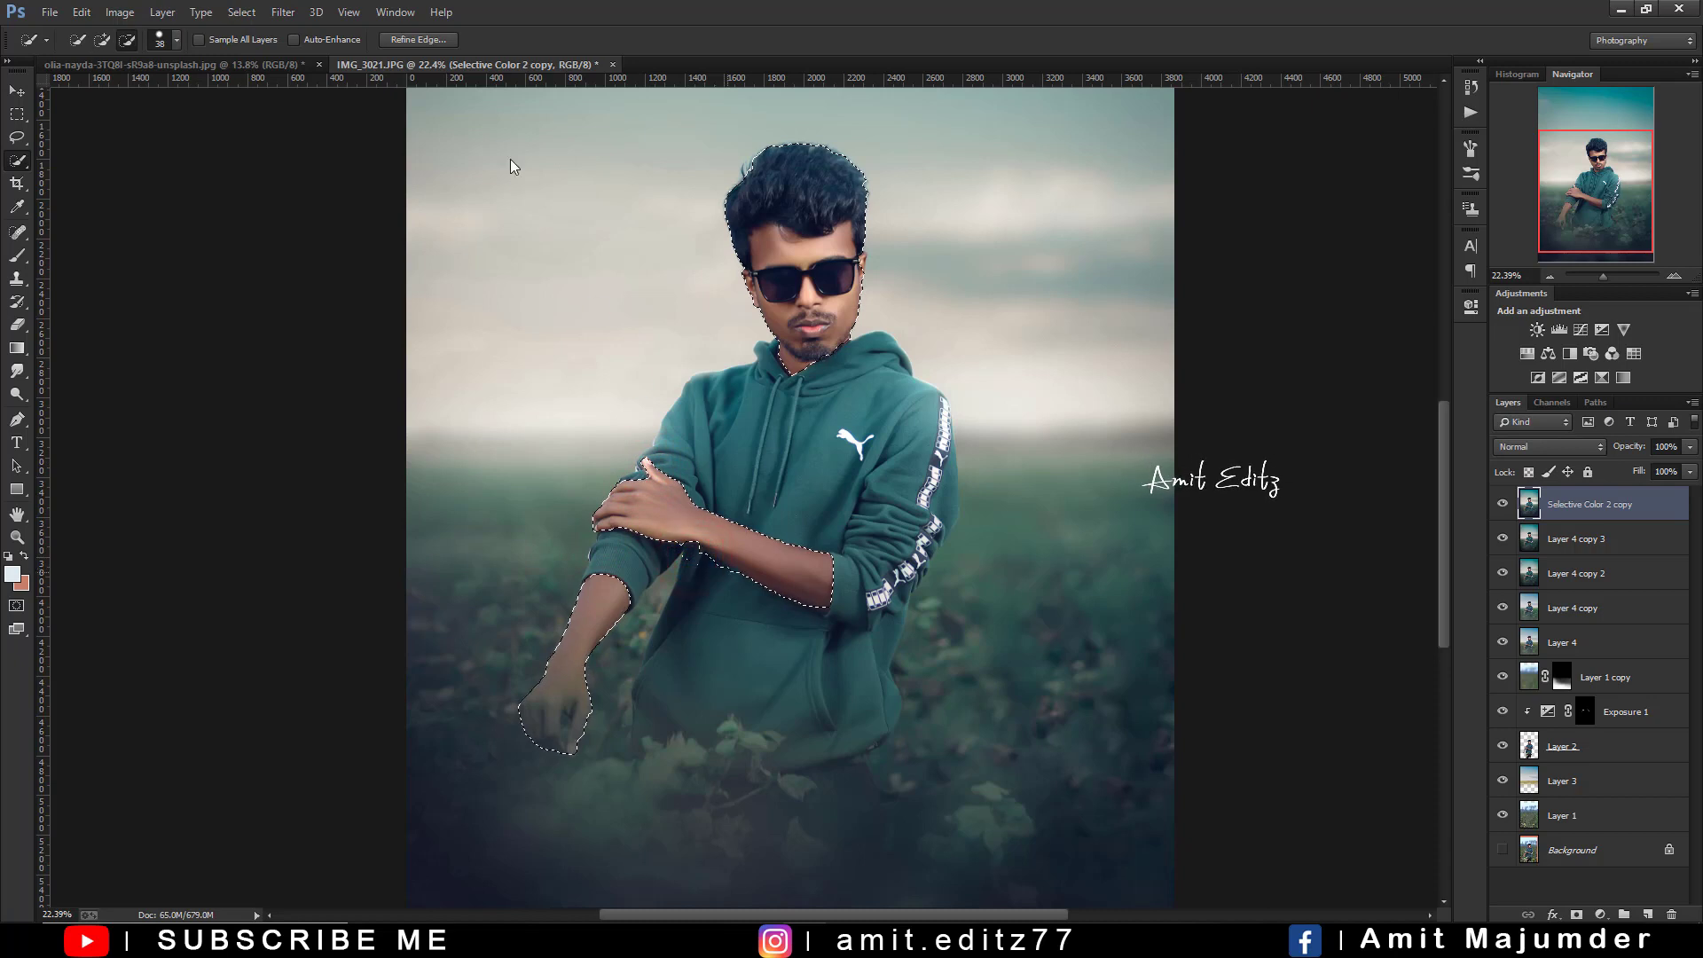
pyautogui.press('alt')
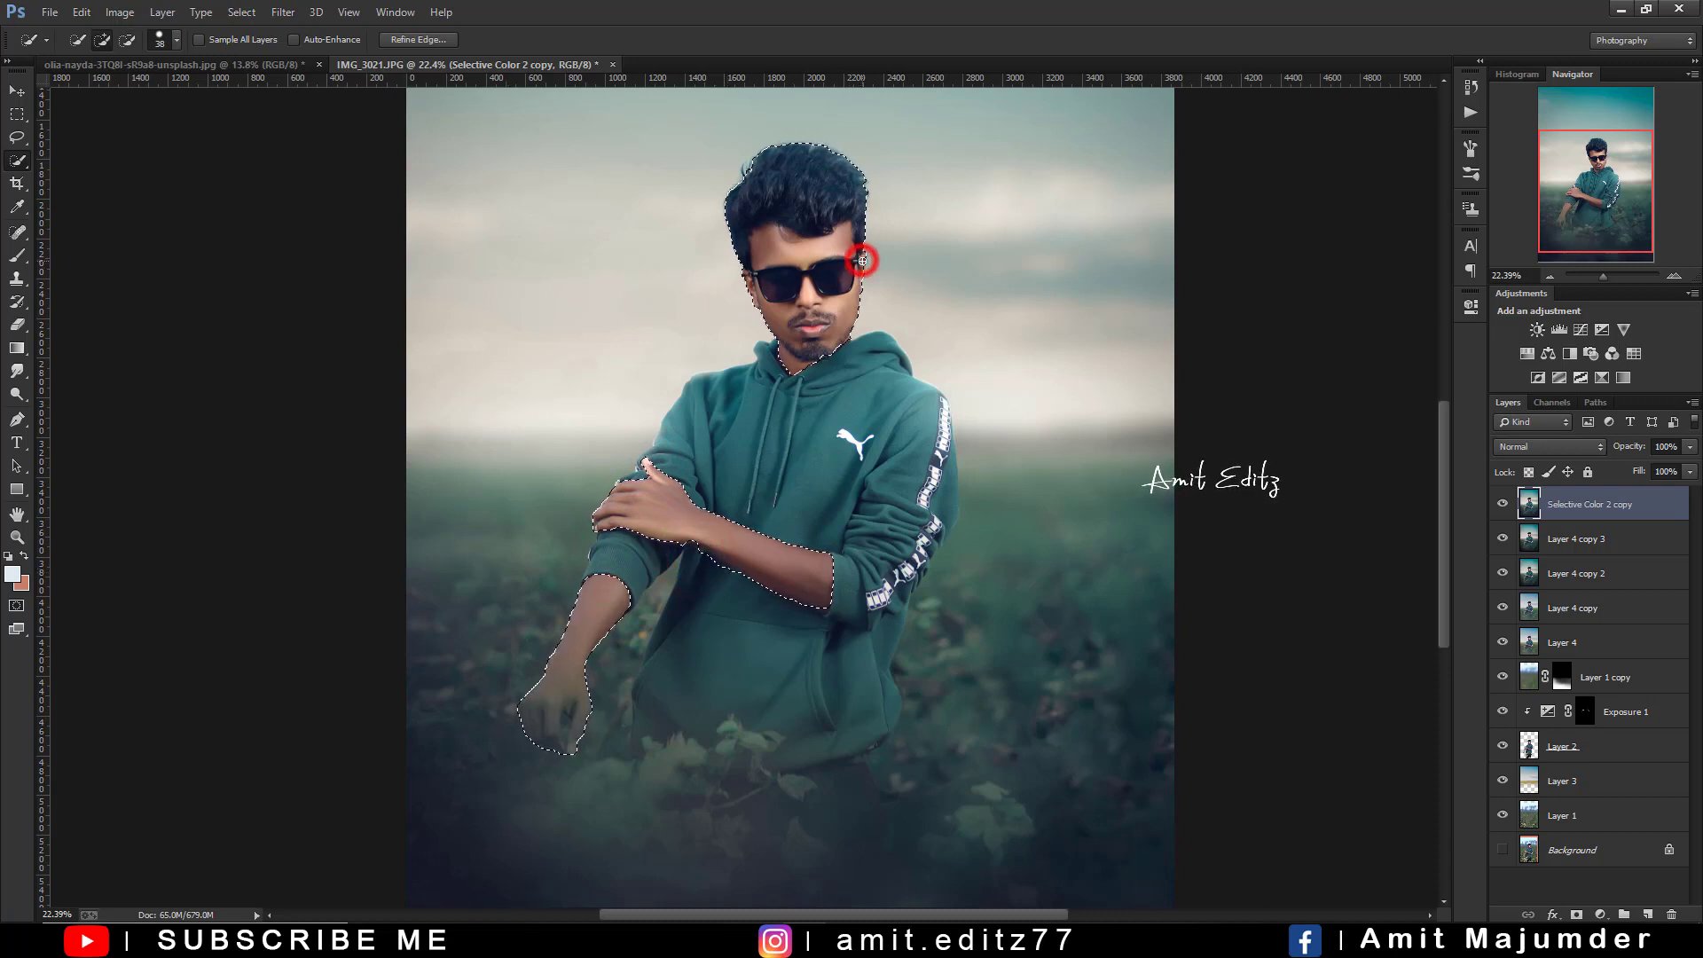
# In Camera Raw's Color Mixer, shift Greens and Yellows hue and brighten Oranges luminance
pyautogui.click(282, 12)
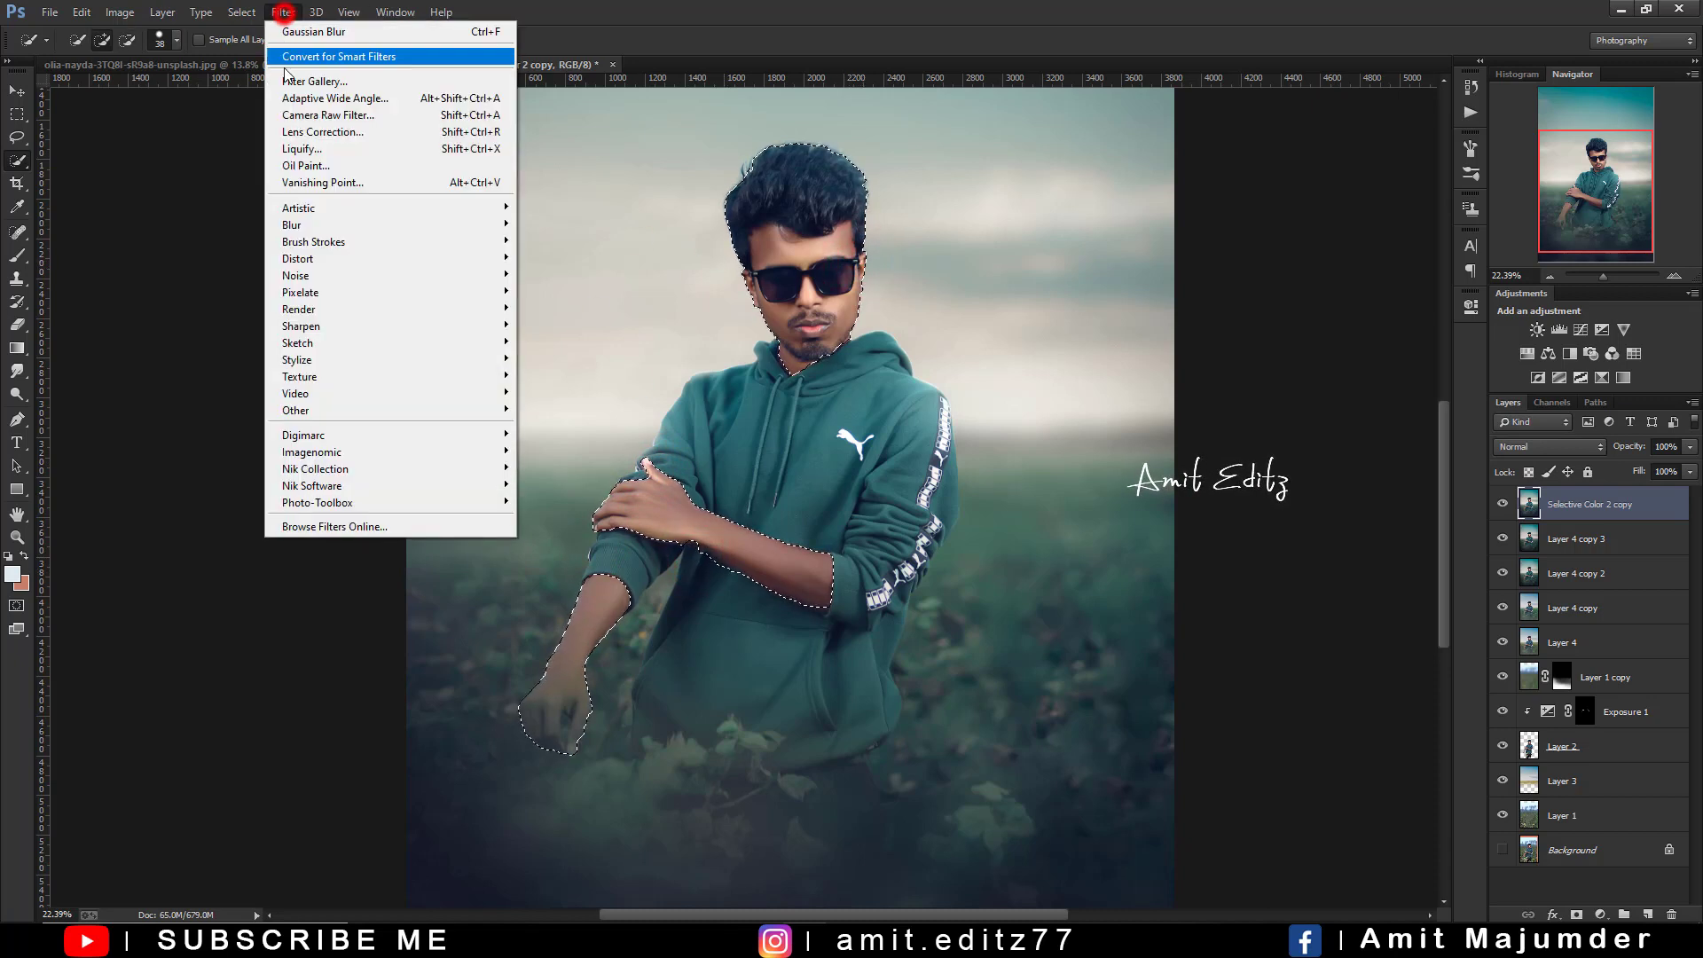
pyautogui.click(302, 114)
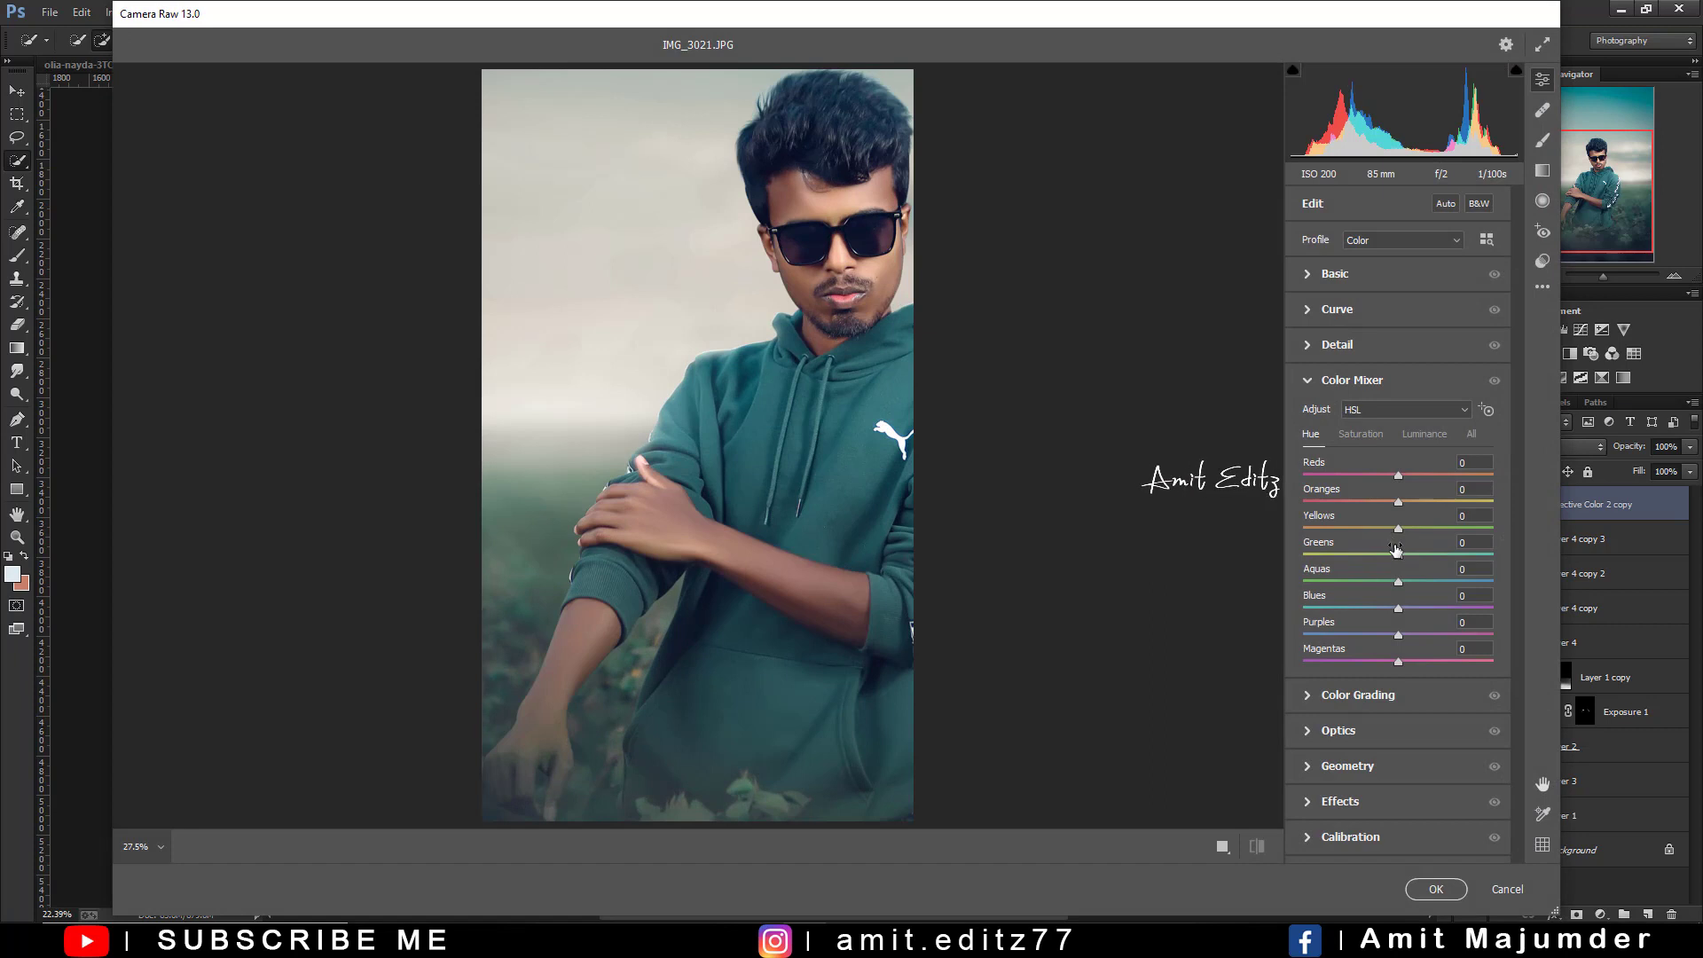
pyautogui.moveTo(1397, 552)
pyautogui.mouseDown()
pyautogui.moveTo(1311, 554)
pyautogui.moveTo(1342, 530)
pyautogui.mouseUp()
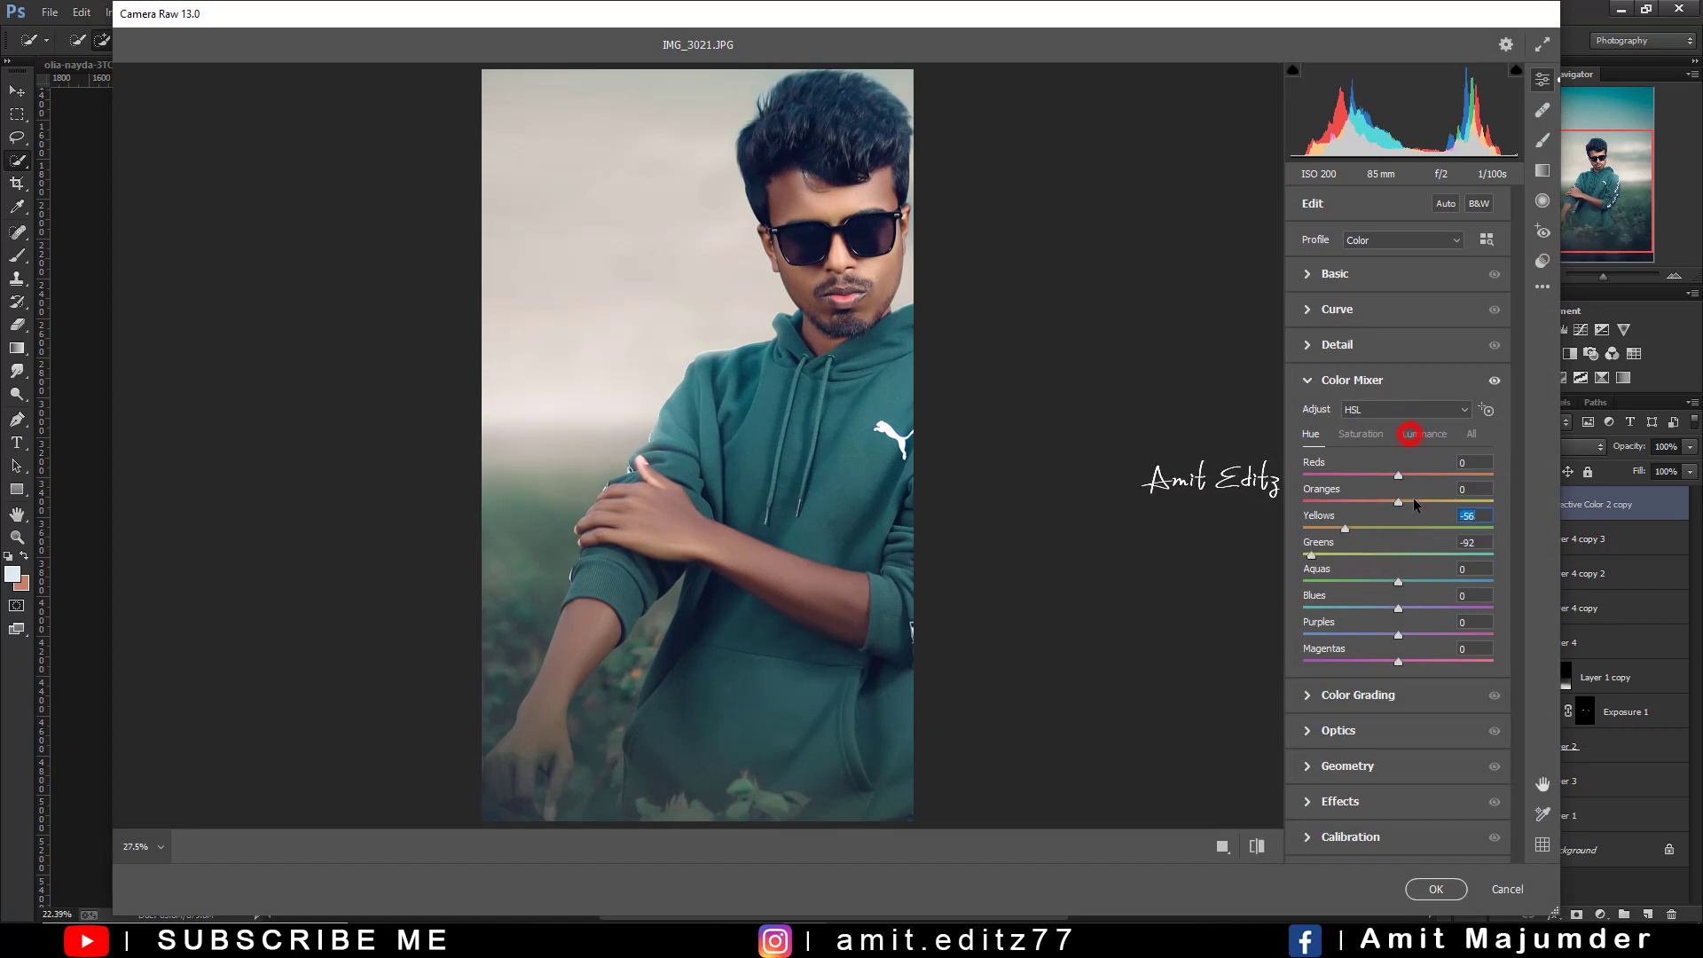
pyautogui.click(1410, 434)
pyautogui.moveTo(1398, 502); pyautogui.dragTo(1417, 505)
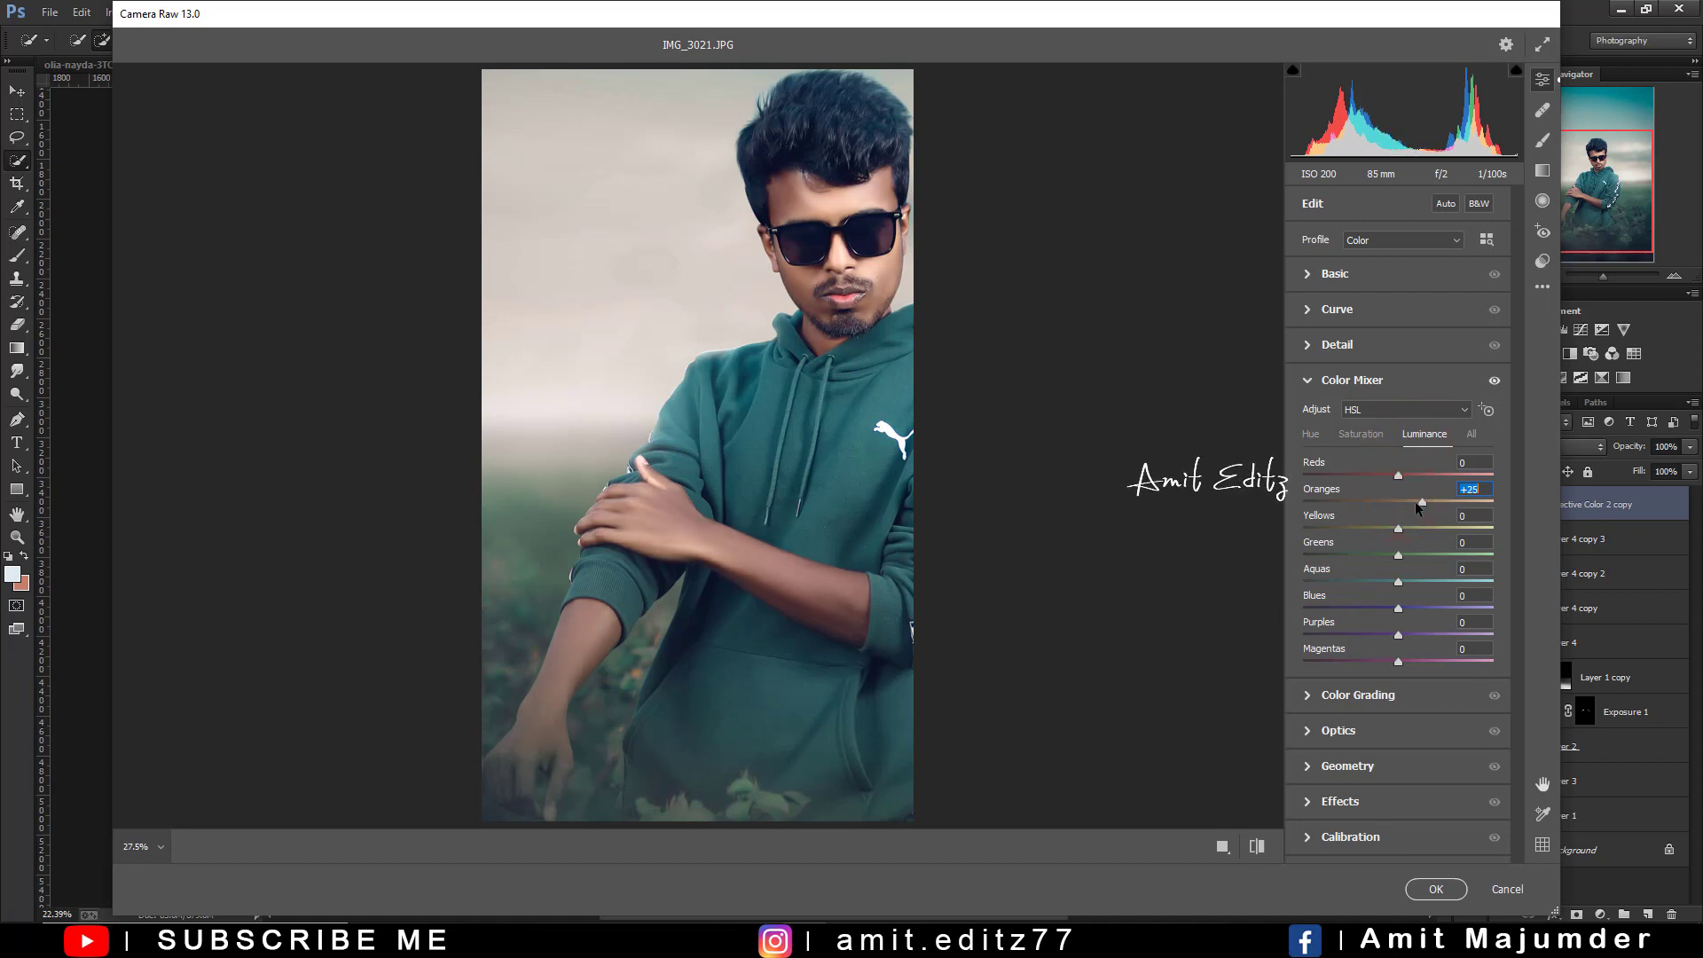
pyautogui.click(1361, 434)
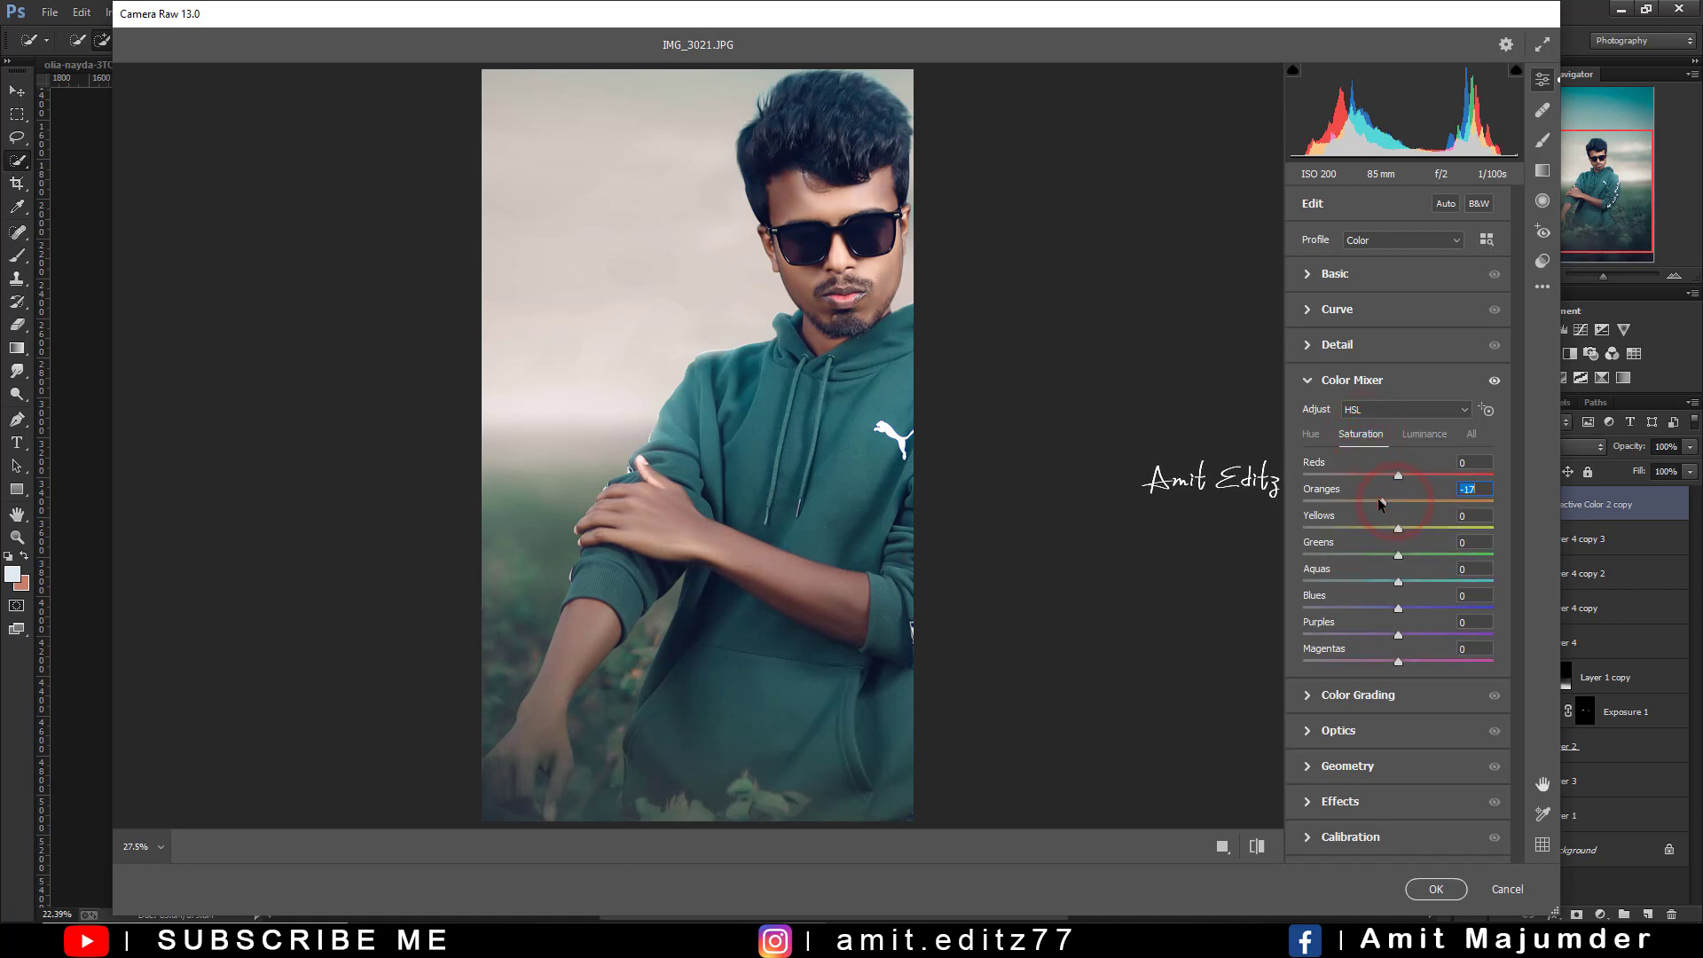
# Lower Highlights to -30 and apply the Camera Raw skin edit
pyautogui.click(1335, 274)
pyautogui.moveTo(1380, 468)
pyautogui.mouseDown()
pyautogui.moveTo(1342, 463)
pyautogui.moveTo(1369, 468)
pyautogui.mouseUp()
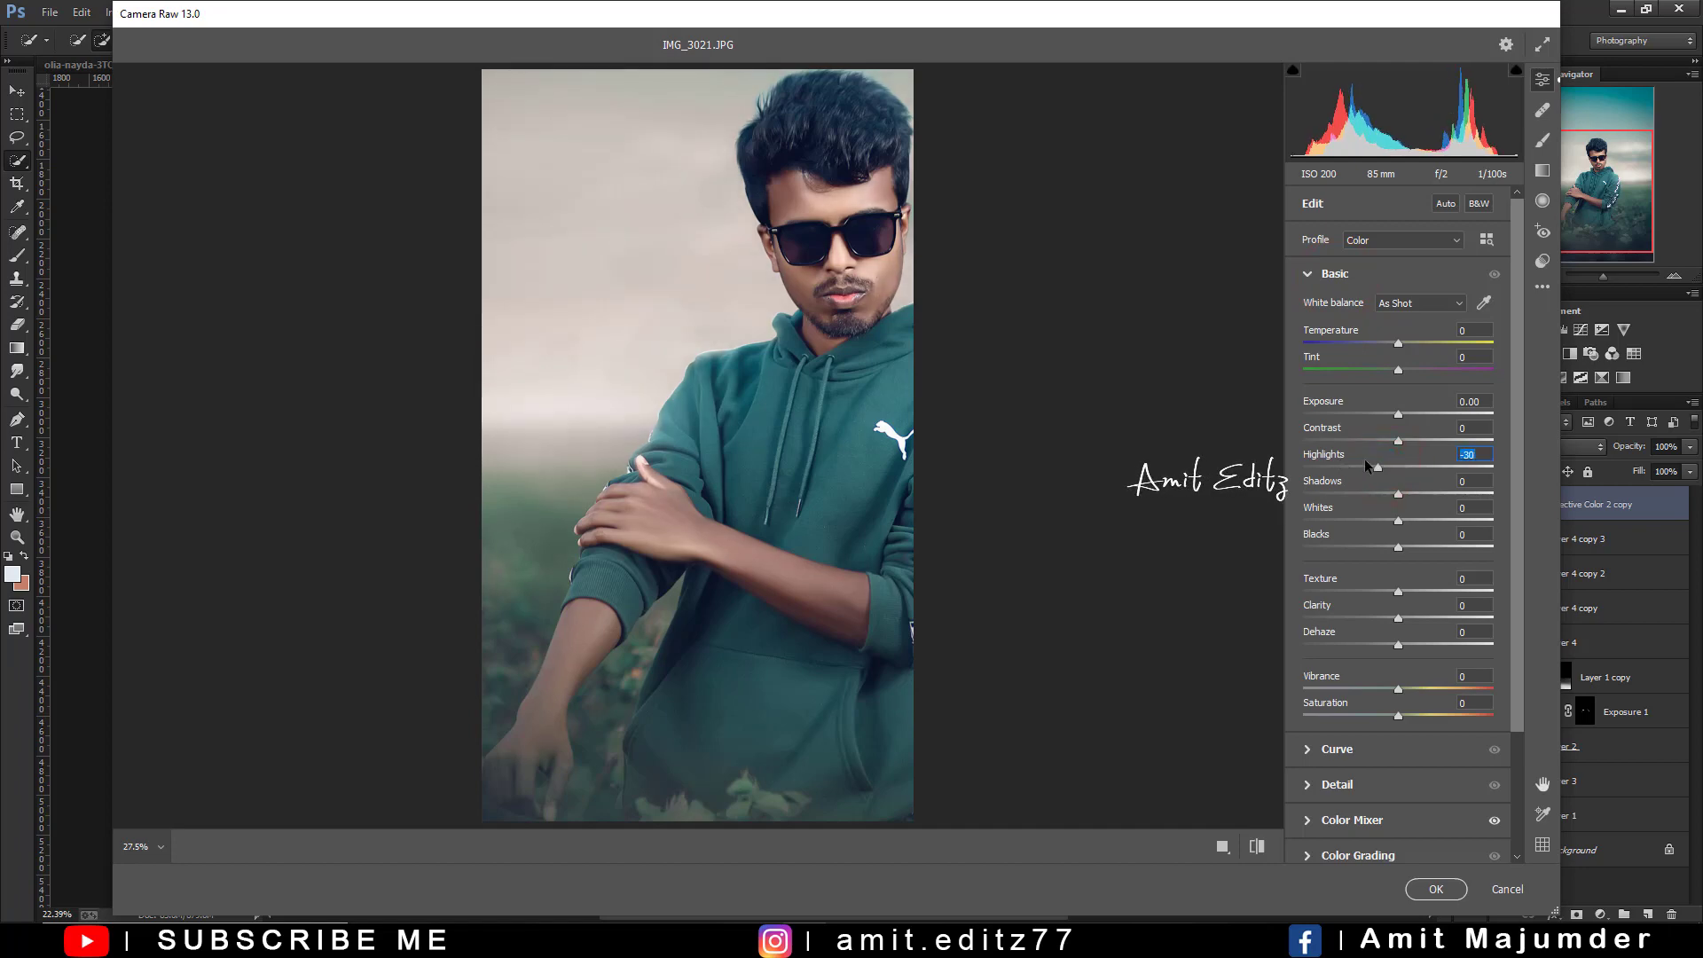
pyautogui.click(1430, 886)
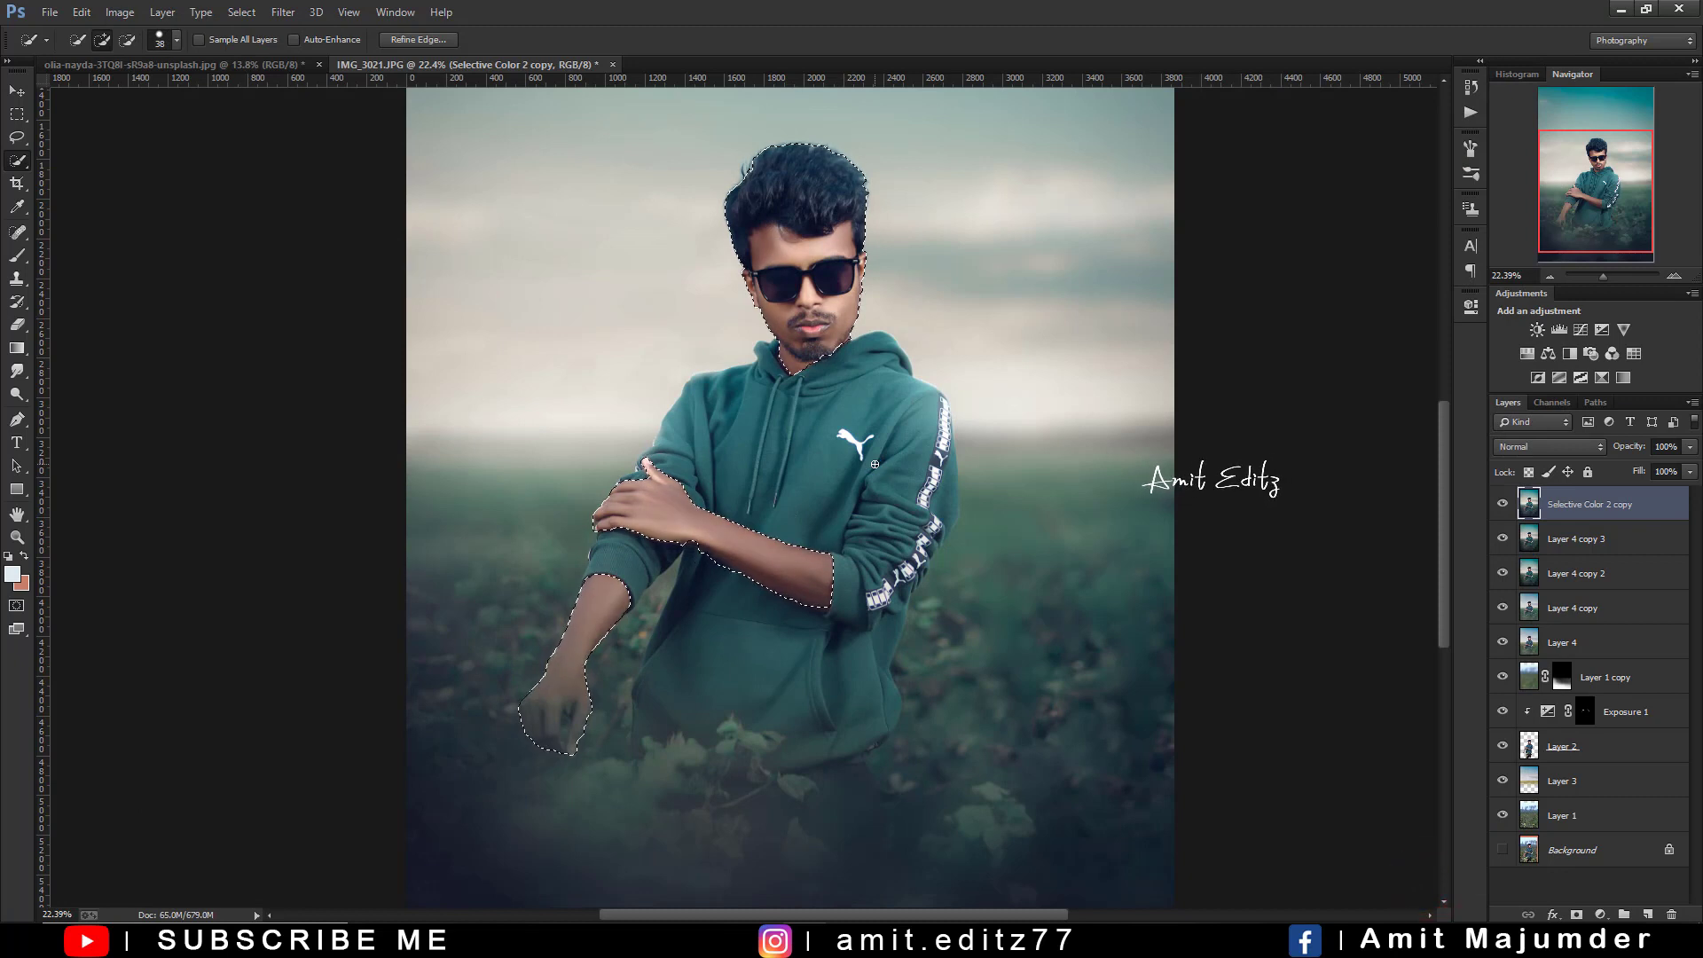
# Deselect the skin and zoom out to review the Camera Raw result
pyautogui.hotkey('ctrl', 'd')
pyautogui.scroll(-3, 905, 388)
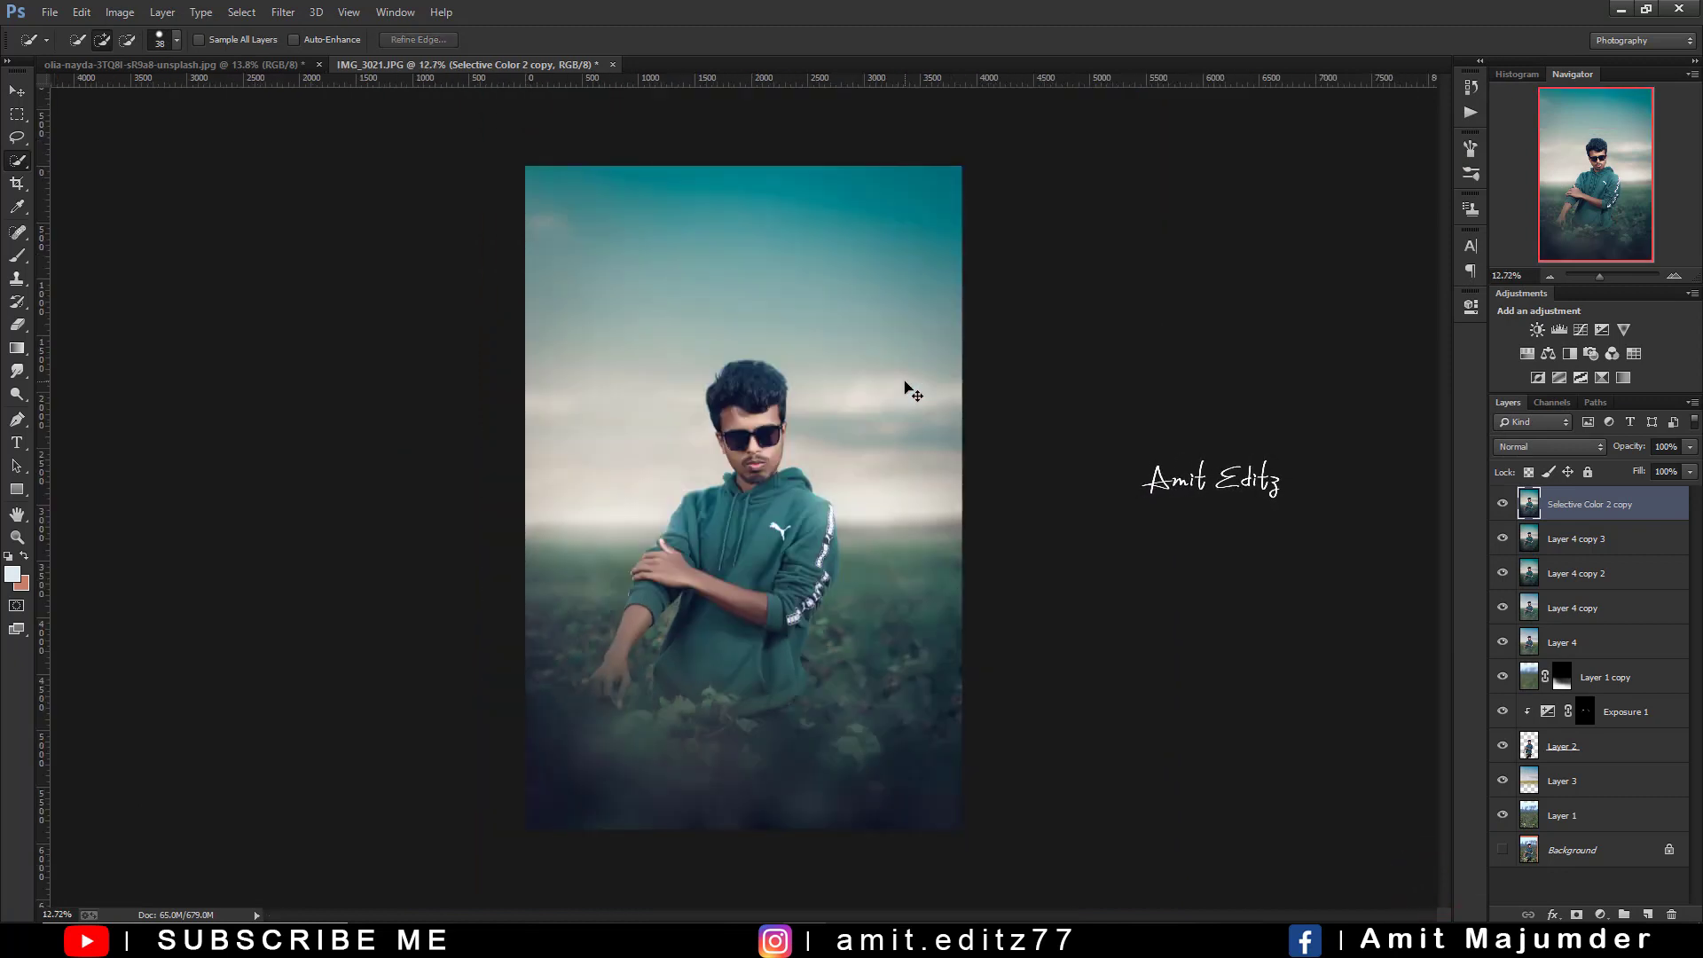
pyautogui.scroll(-1, 905, 388)
pyautogui.scroll(-1, 905, 388)
pyautogui.scroll(1, 905, 388)
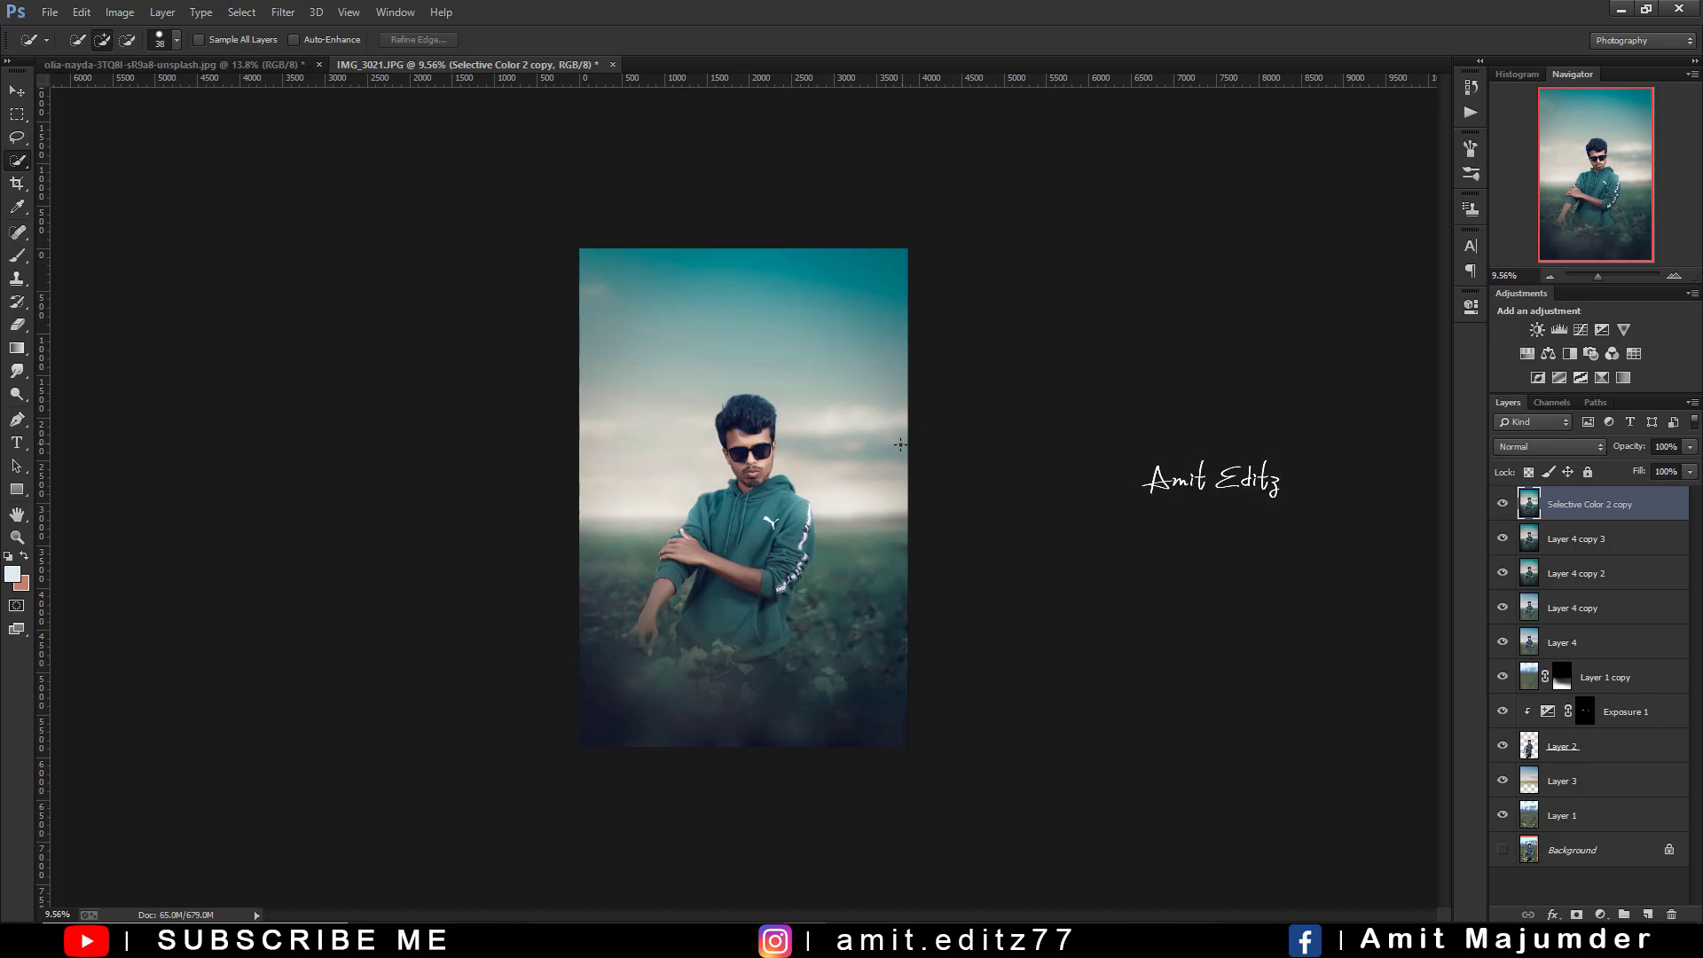
pyautogui.scroll(1, 901, 444)
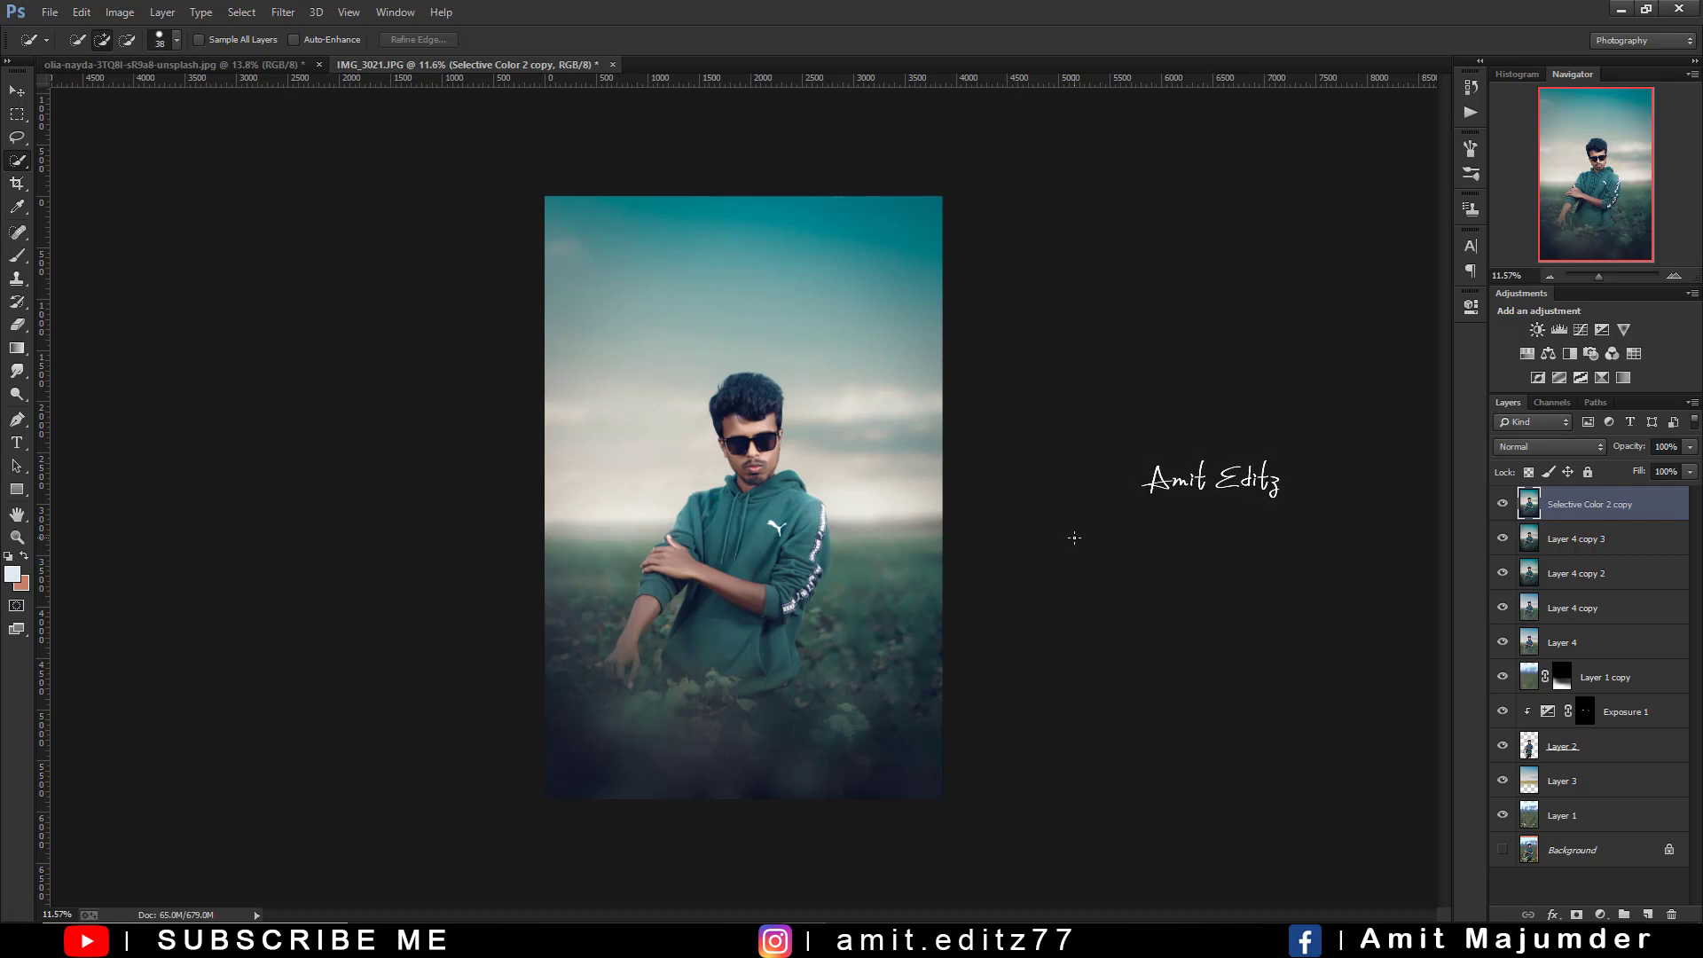
pyautogui.scroll(-1, 956, 548)
pyautogui.scroll(2, 956, 548)
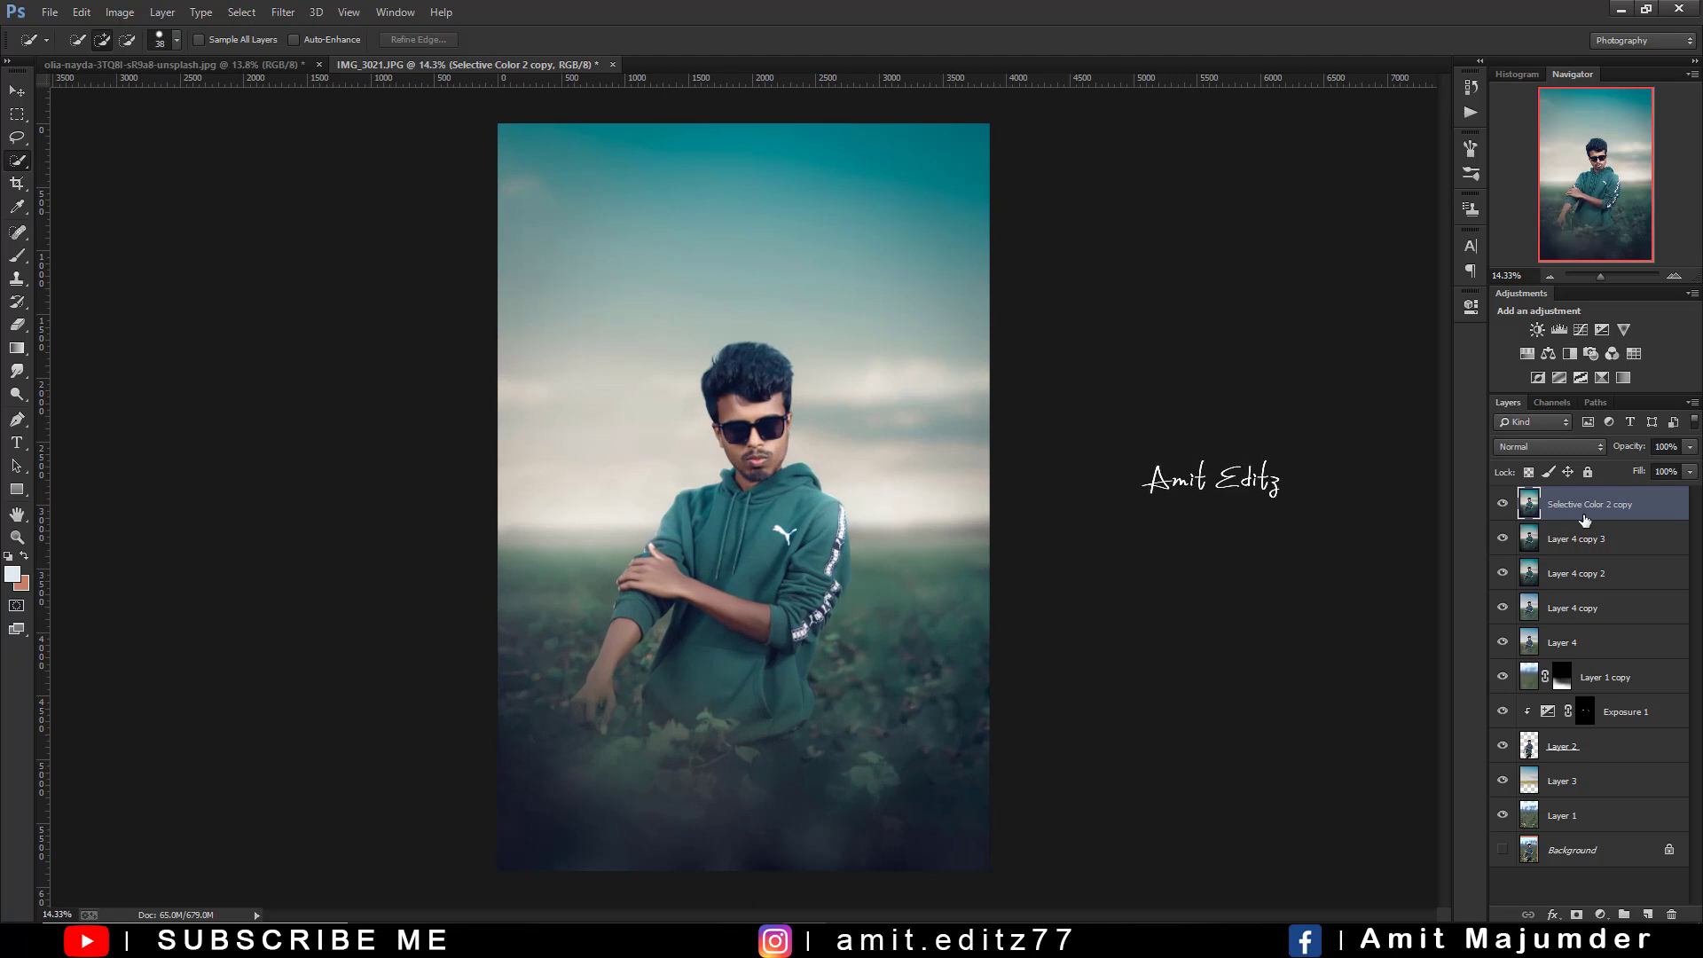
# Stamp visible layers into Layer 5, choose the Dodge tool and duplicate the layer
pyautogui.hotkey('ctrl', 'shift', 'alt', 'e')
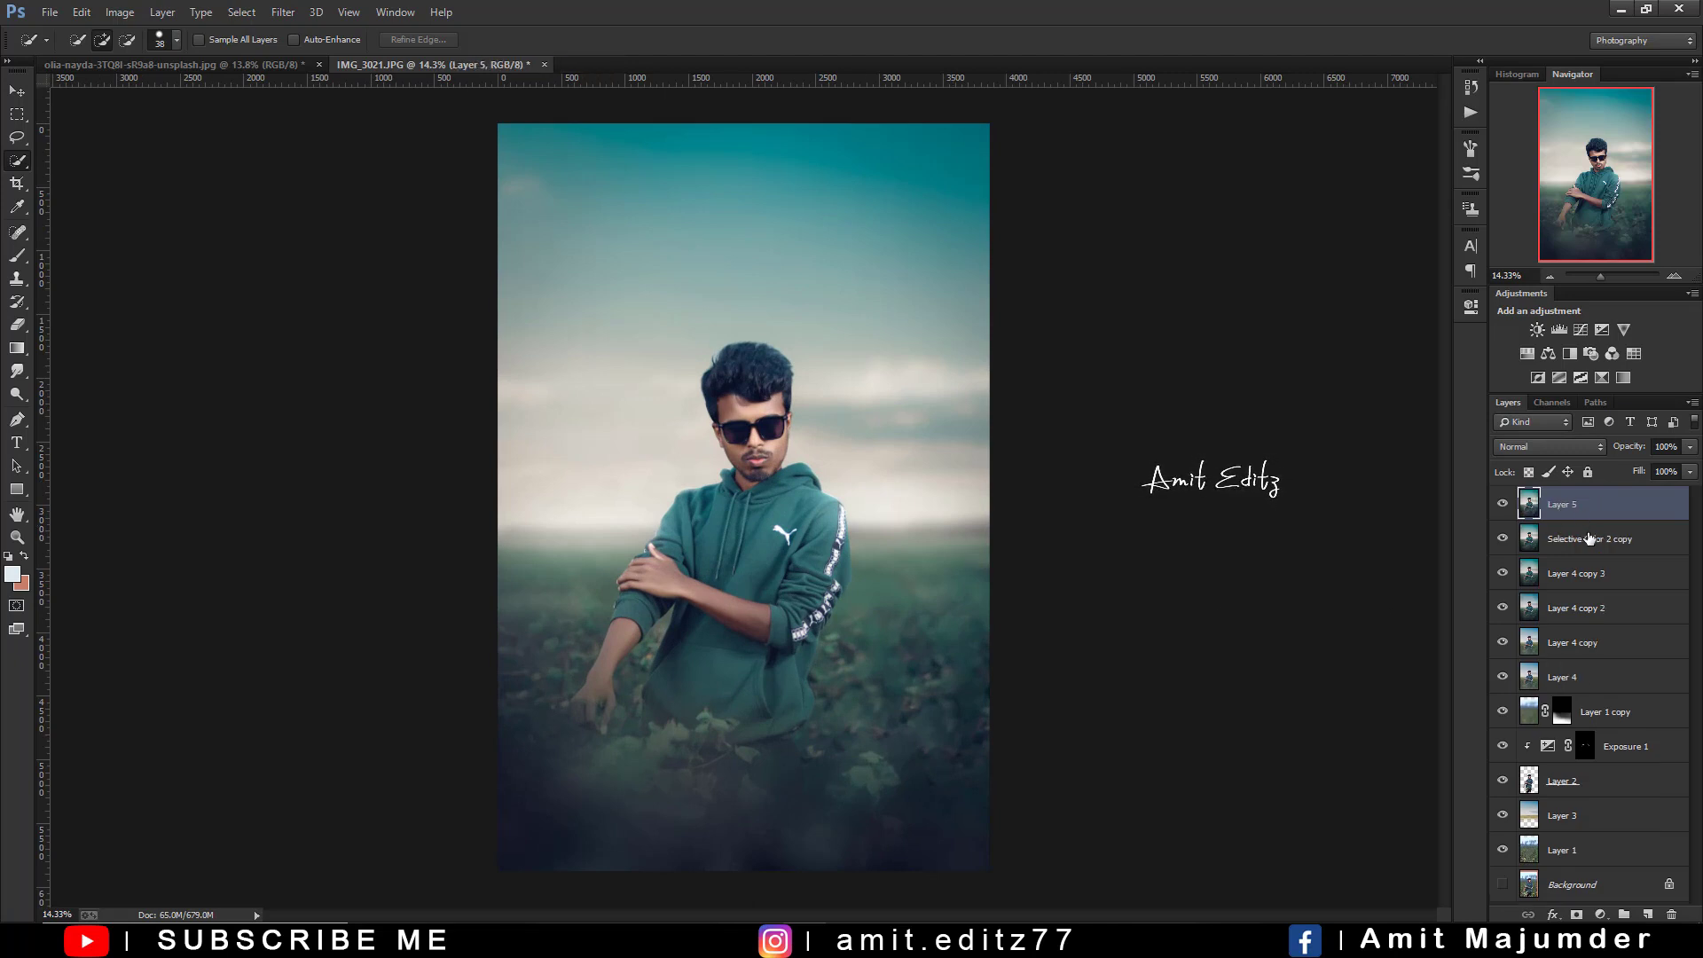
pyautogui.click(17, 395)
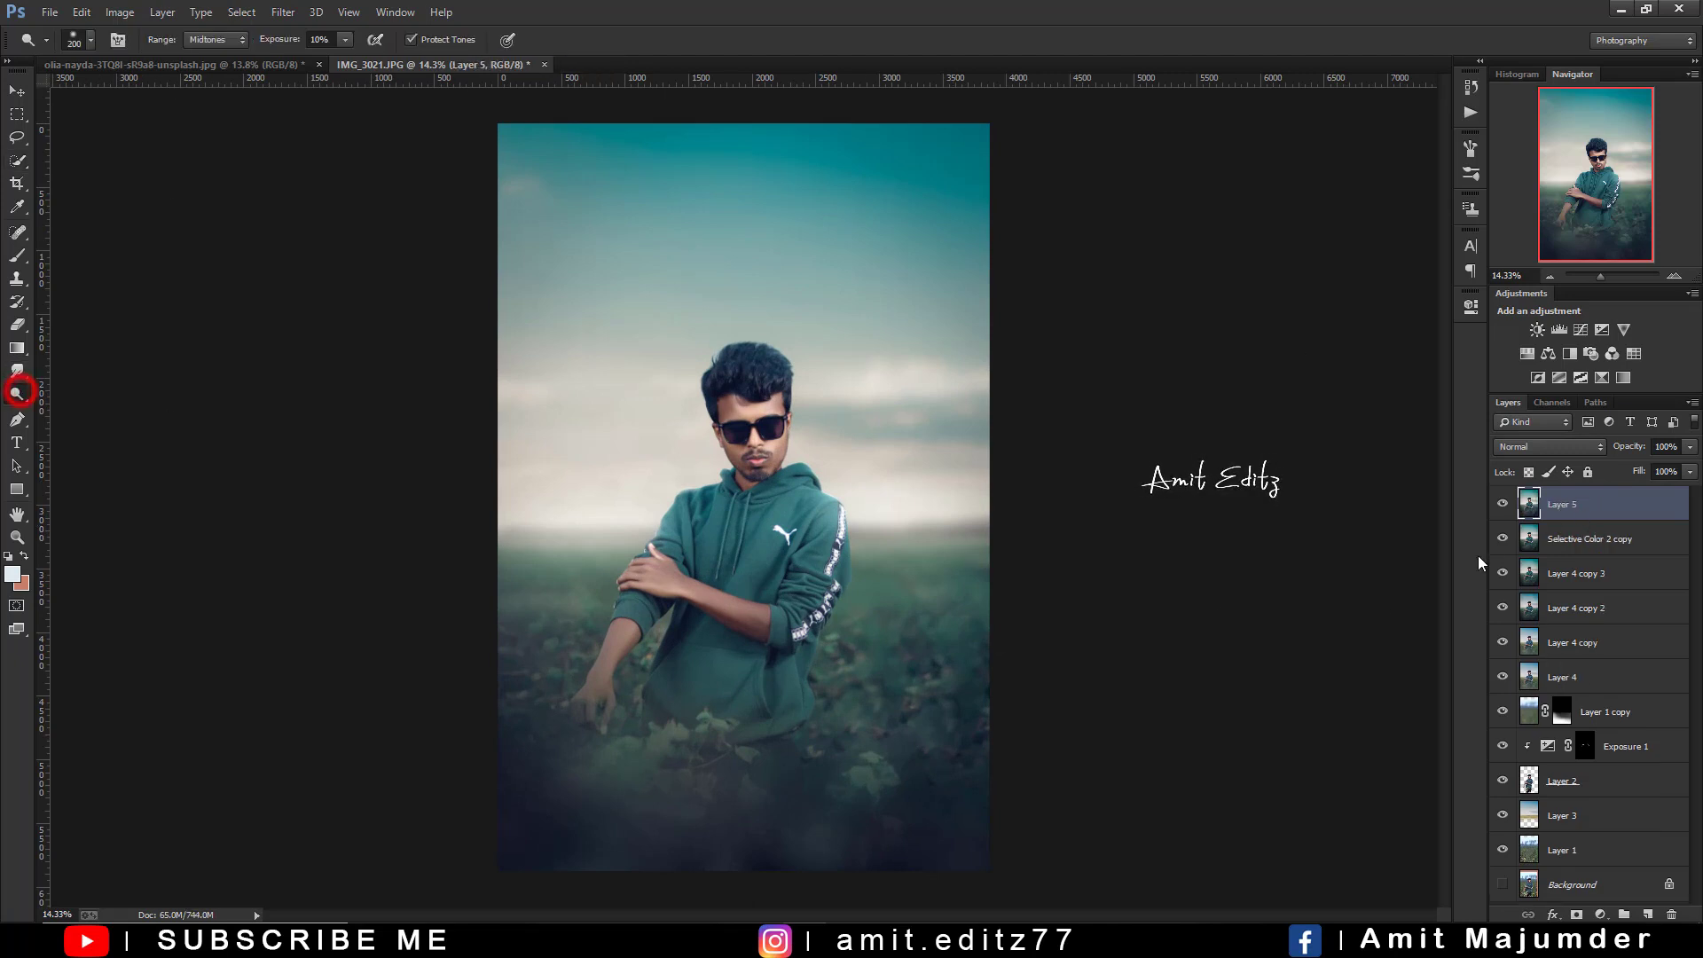
pyautogui.moveTo(1597, 515); pyautogui.dragTo(1648, 914)
pyautogui.scroll(2, 643, 596)
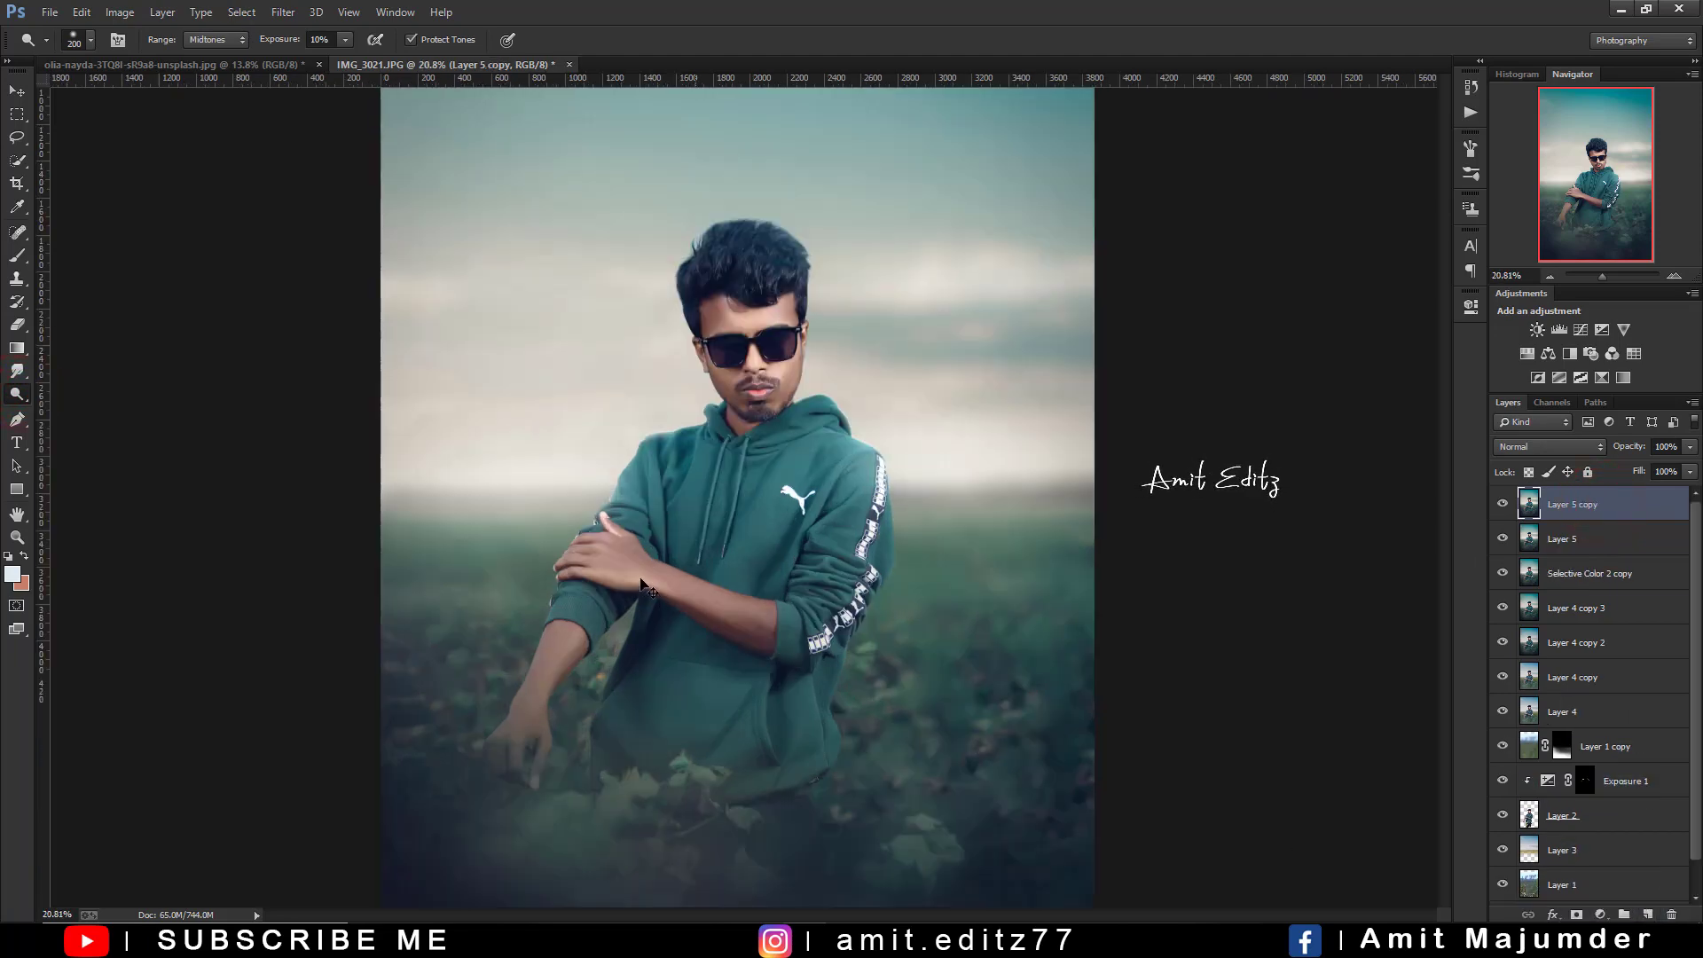
pyautogui.scroll(1, 643, 596)
pyautogui.scroll(2, 643, 595)
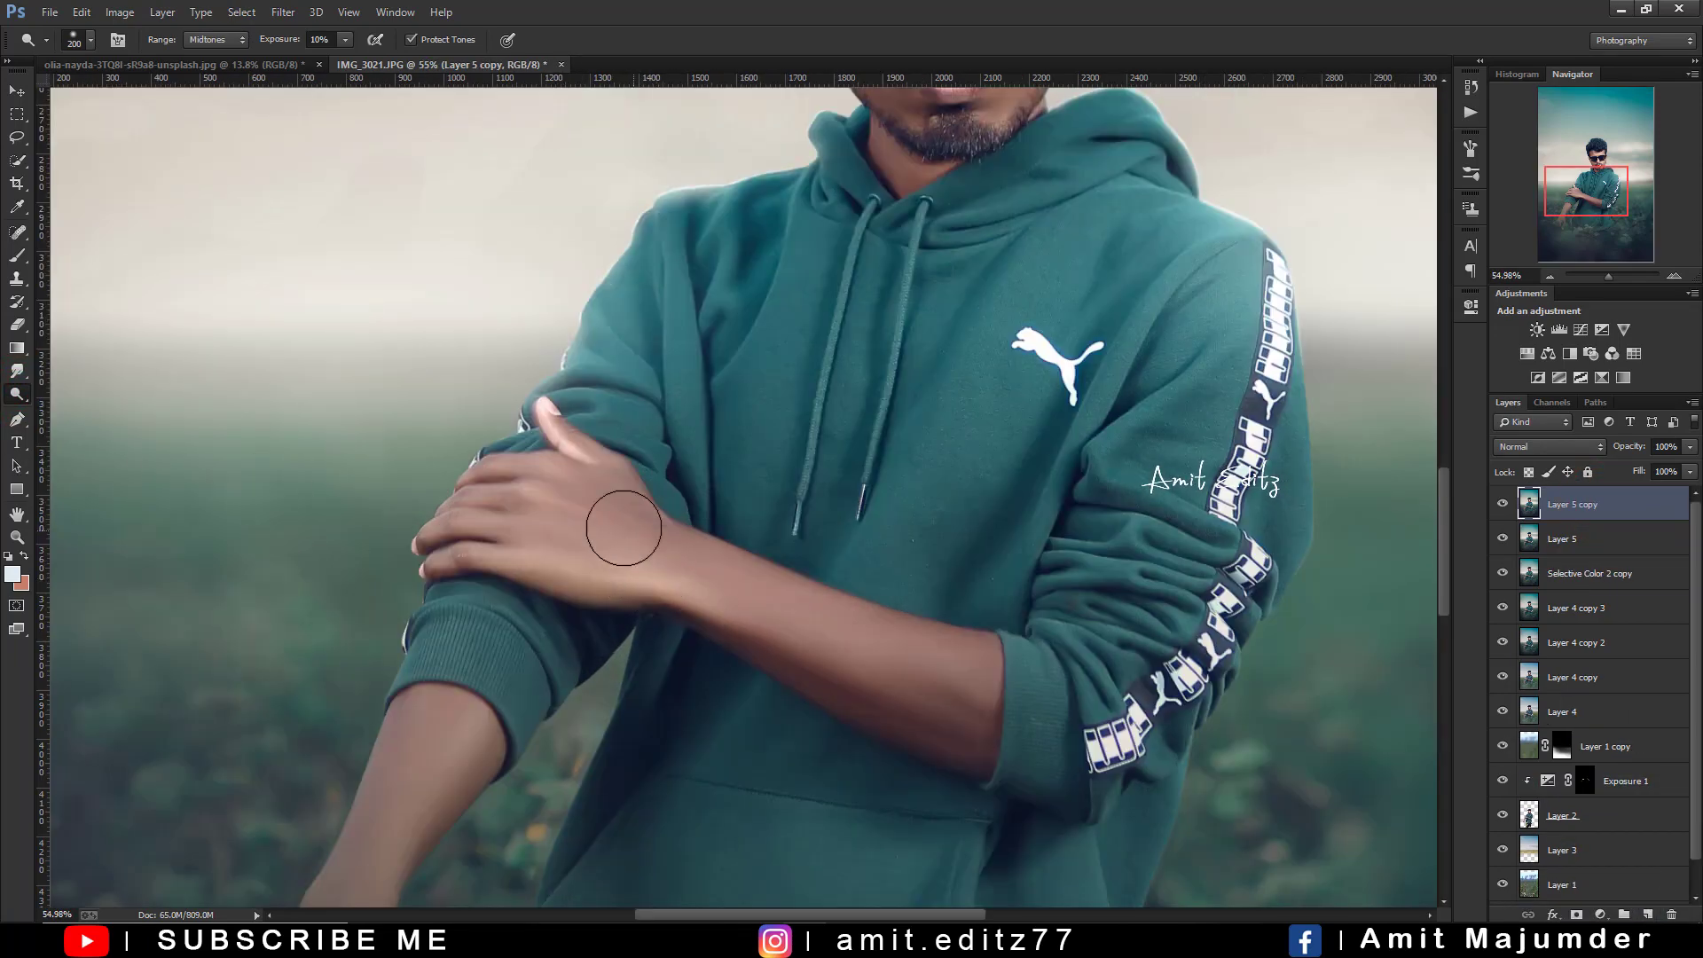
# Dodge the forearm, hand and sleeve cuff at 10% midtone exposure
pyautogui.moveTo(734, 597)
pyautogui.mouseDown()
pyautogui.moveTo(890, 647)
pyautogui.moveTo(563, 488)
pyautogui.moveTo(943, 677)
pyautogui.moveTo(728, 612)
pyautogui.mouseUp()
pyautogui.scroll(-3, 729, 612)
pyautogui.hscroll(-2, 728, 612)
pyautogui.moveTo(529, 658); pyautogui.dragTo(618, 647)
pyautogui.moveTo(696, 411)
pyautogui.mouseDown()
pyautogui.moveTo(487, 810)
pyautogui.moveTo(589, 571)
pyautogui.mouseUp()
pyautogui.scroll(3, 767, 403)
pyautogui.hscroll(2, 768, 403)
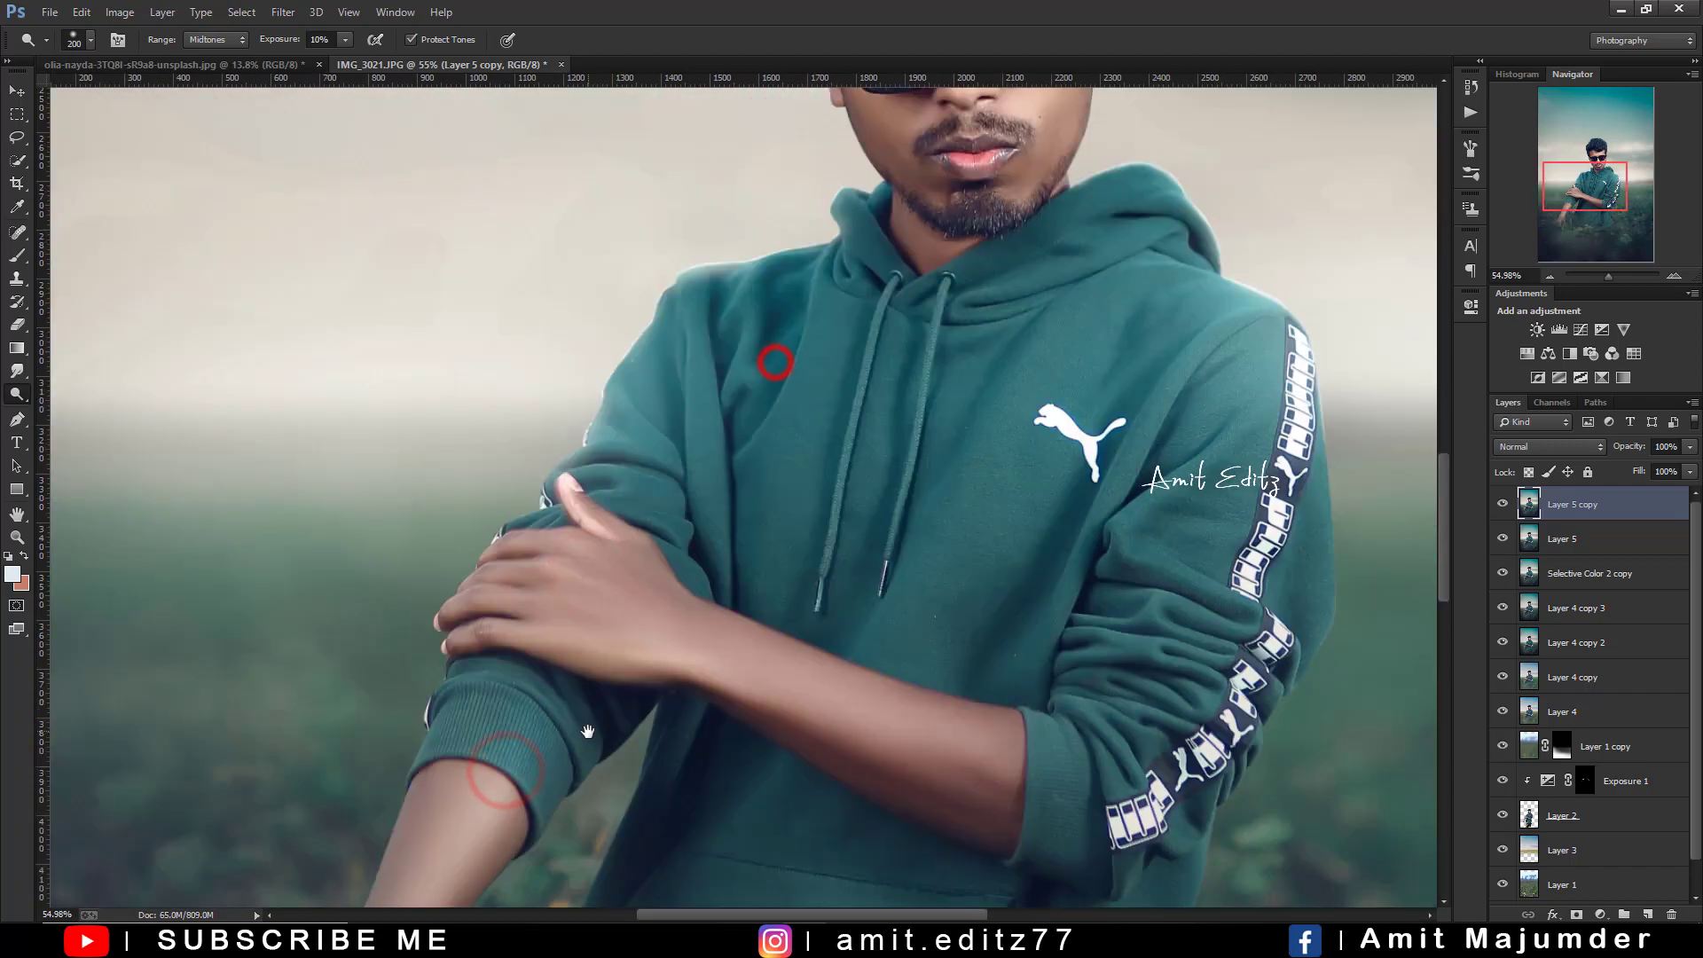
# Resize the dodge brush and lighten the hoodie, sleeve cuff and hood
pyautogui.keyDown('alt'); pyautogui.rightClick(767, 404); pyautogui.keyUp('alt')
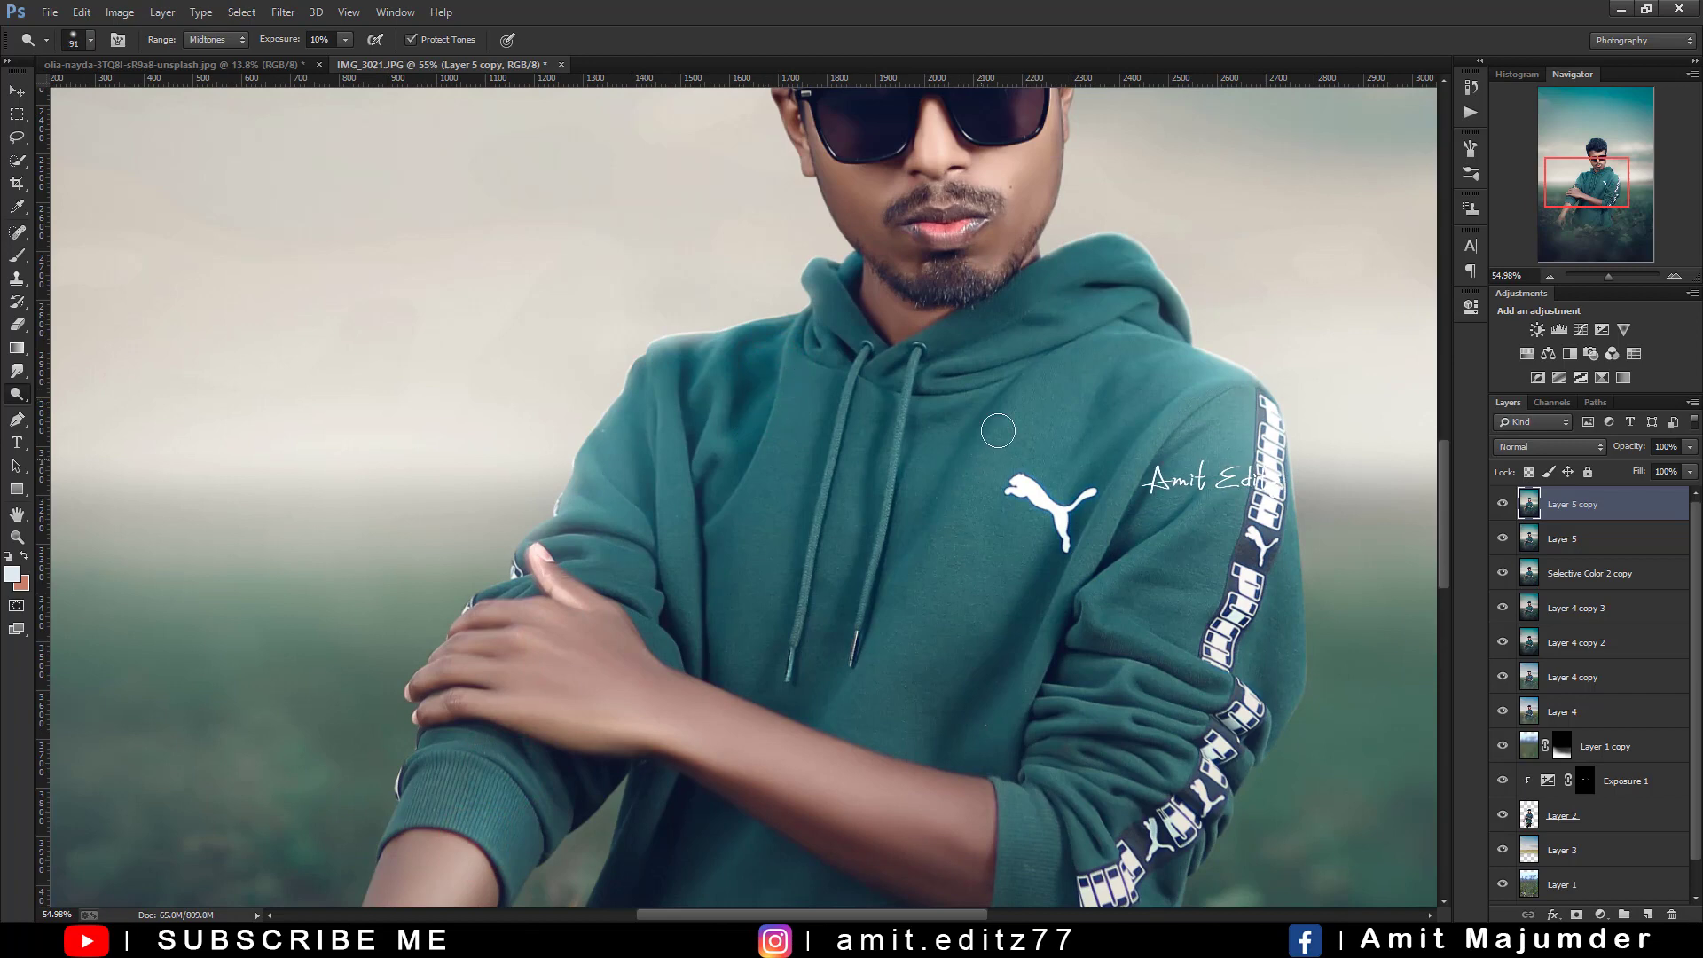
pyautogui.moveTo(852, 677); pyautogui.dragTo(1045, 344)
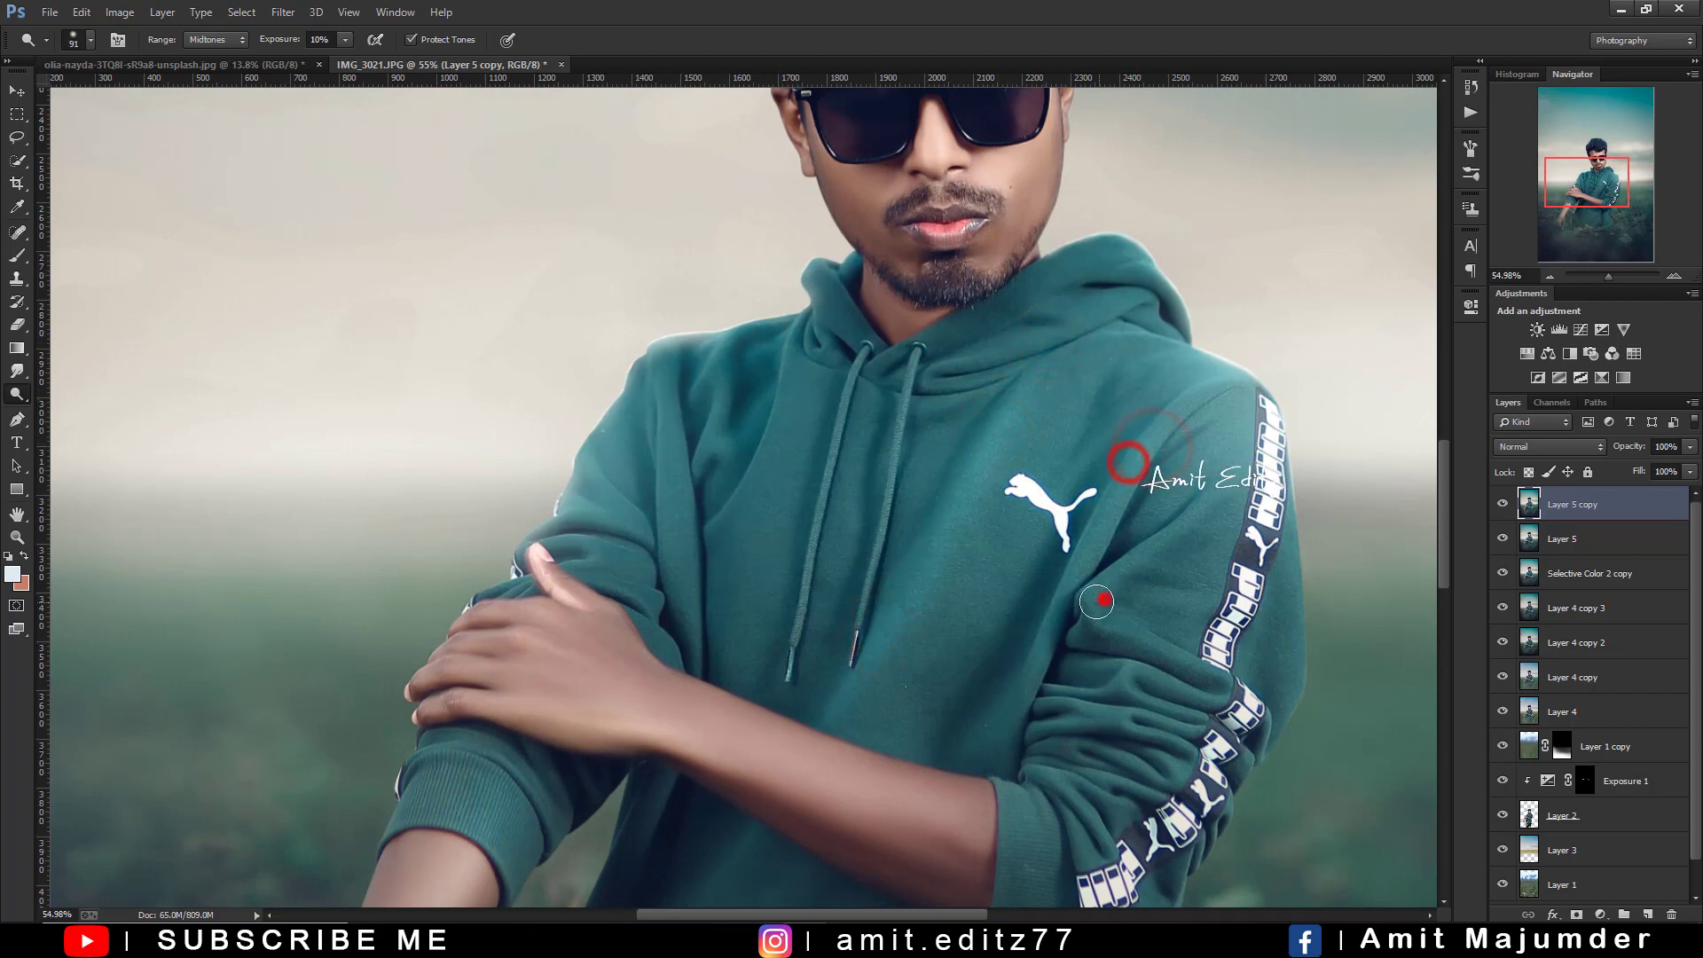
pyautogui.moveTo(1067, 681); pyautogui.dragTo(996, 411)
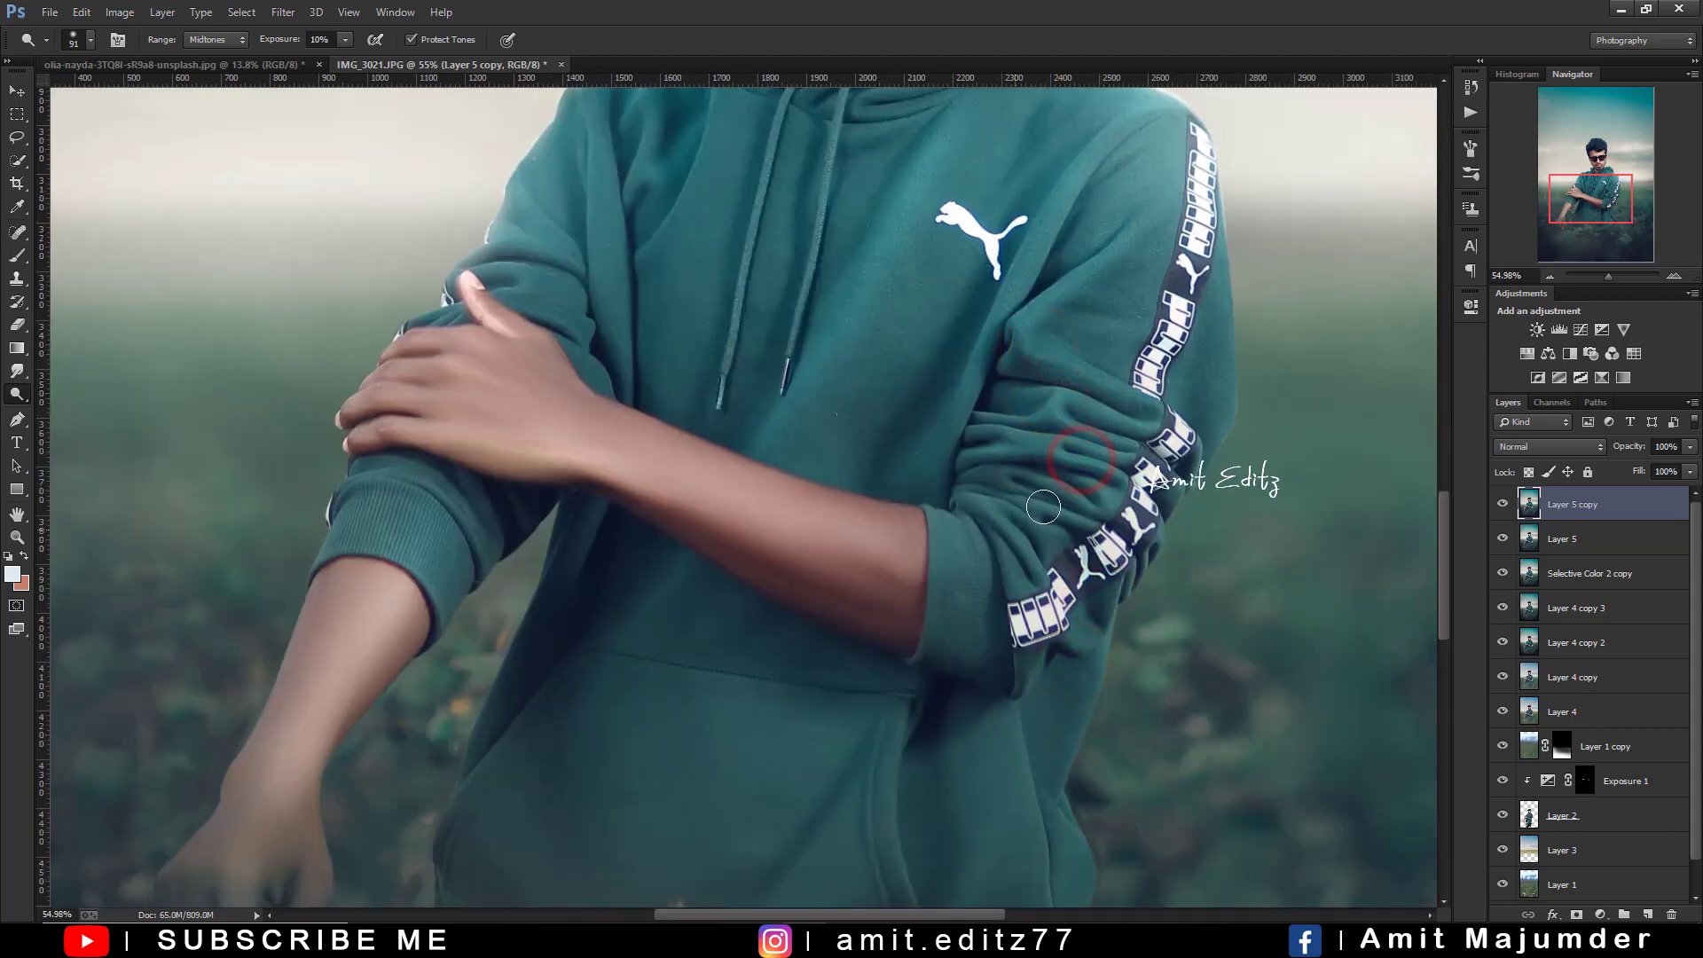
pyautogui.moveTo(952, 561); pyautogui.dragTo(1062, 557)
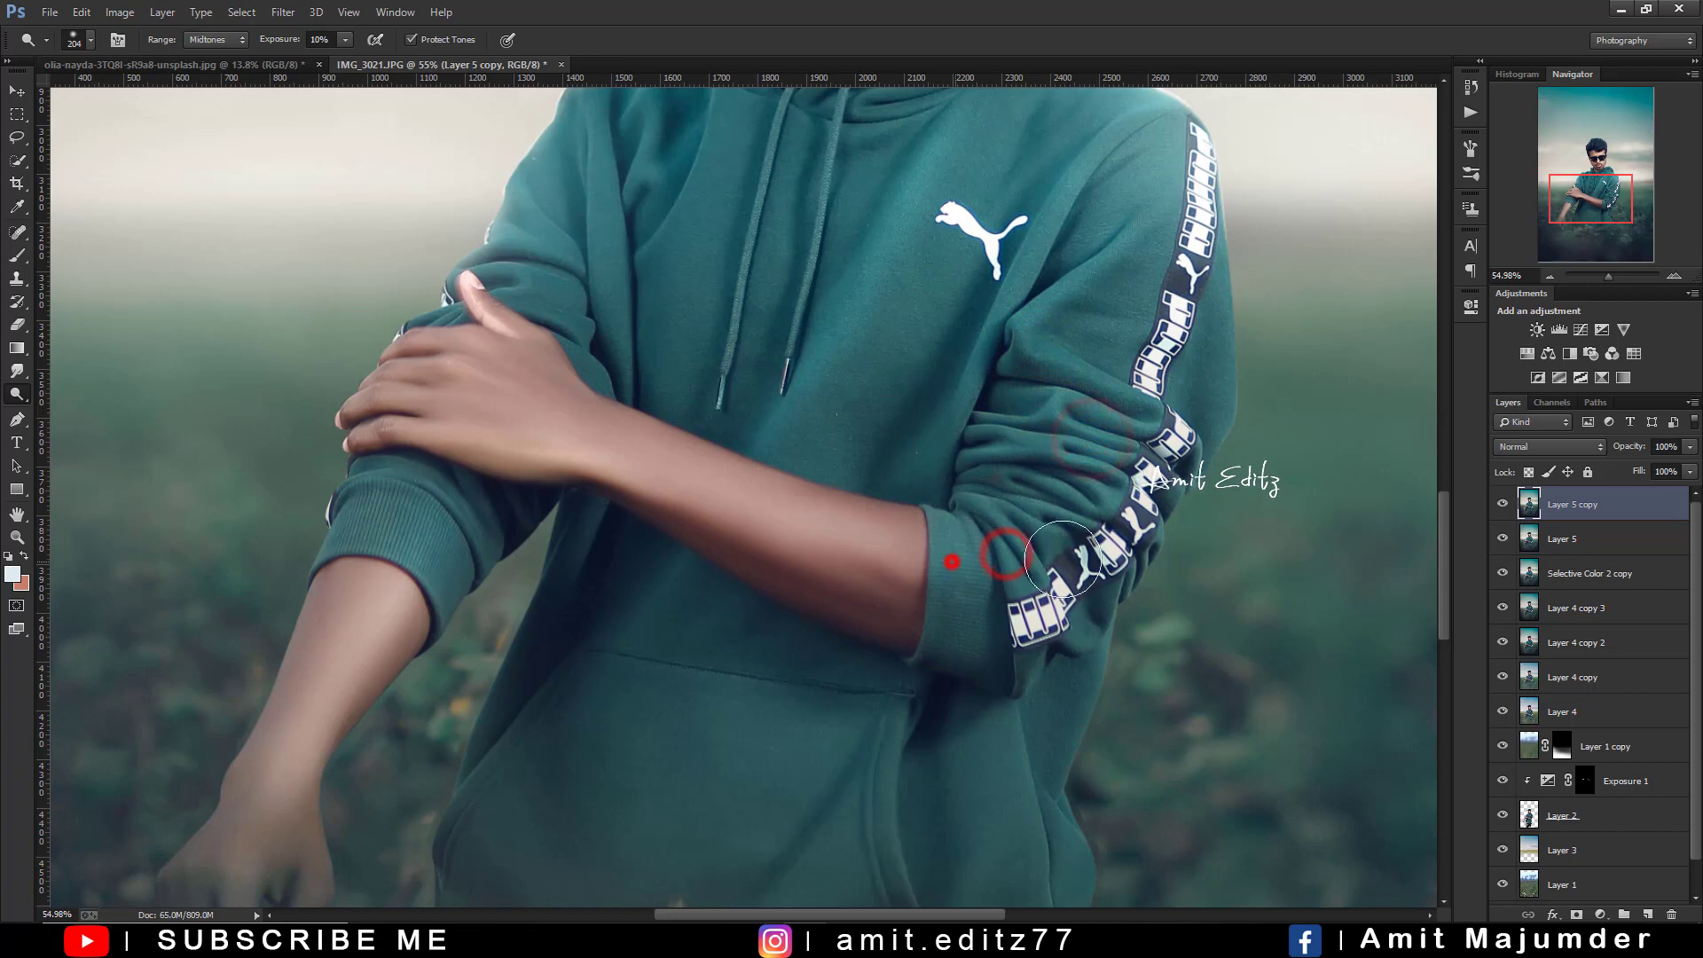
pyautogui.moveTo(1137, 191); pyautogui.dragTo(1153, 502)
pyautogui.moveTo(1053, 302); pyautogui.dragTo(1016, 338)
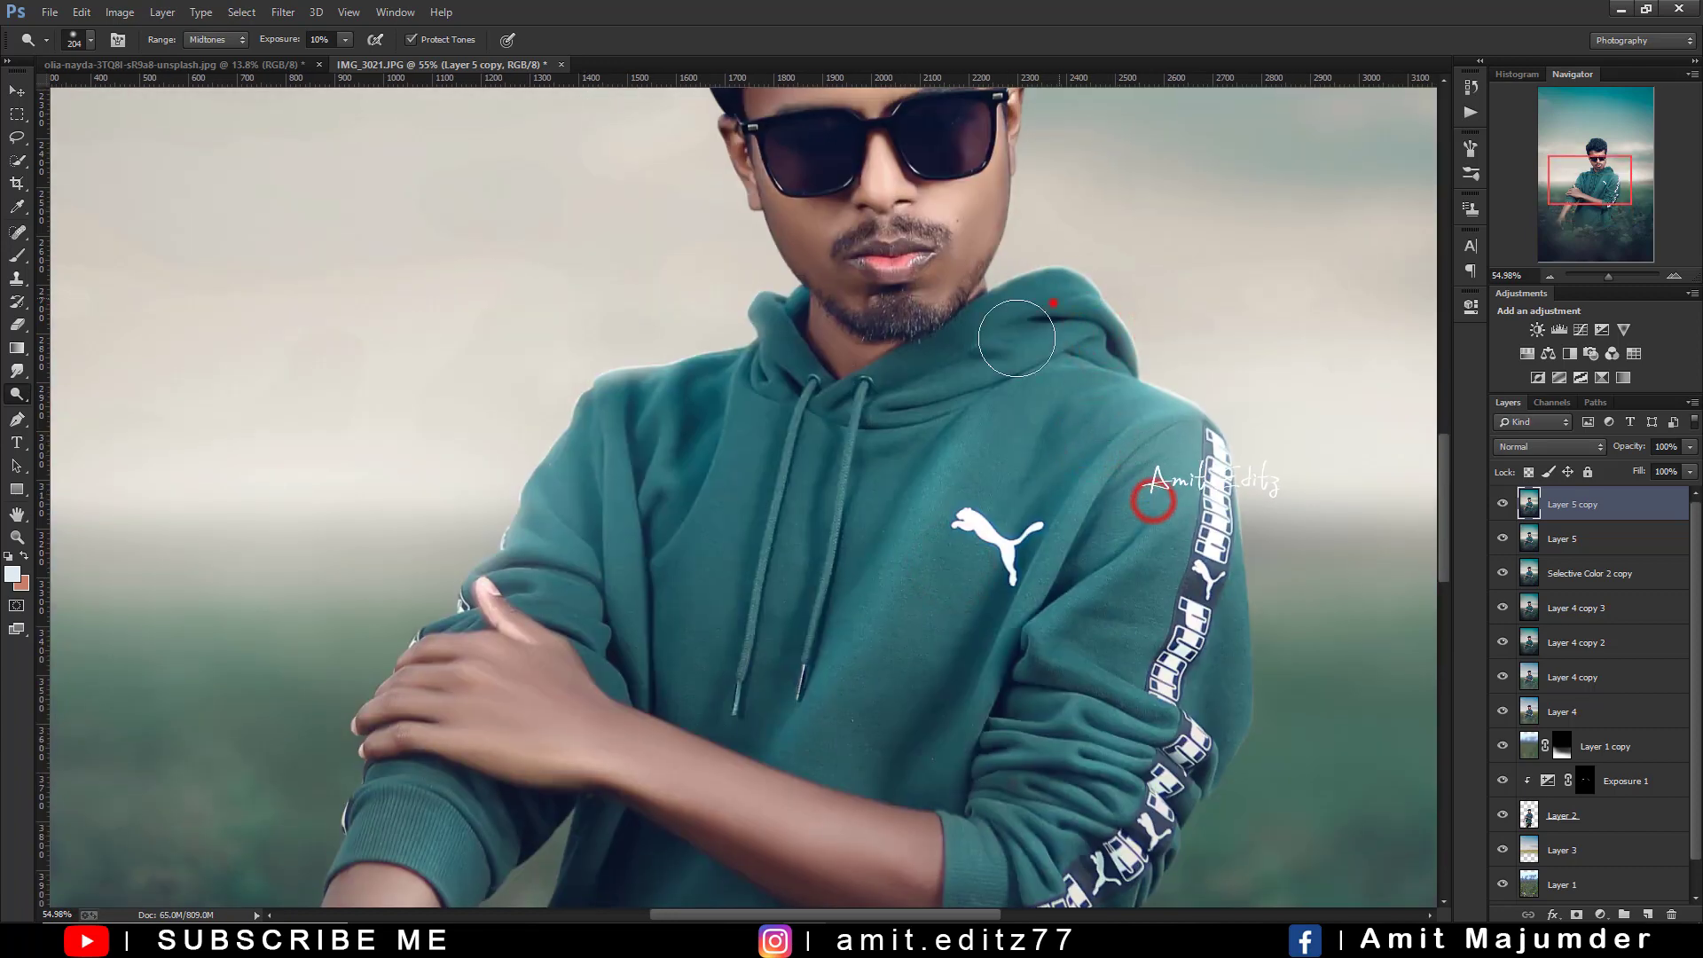
# With a brush of about 116, dodge the forearm and hand again
pyautogui.moveTo(635, 501)
pyautogui.mouseDown()
pyautogui.moveTo(618, 506)
pyautogui.moveTo(683, 426)
pyautogui.mouseUp()
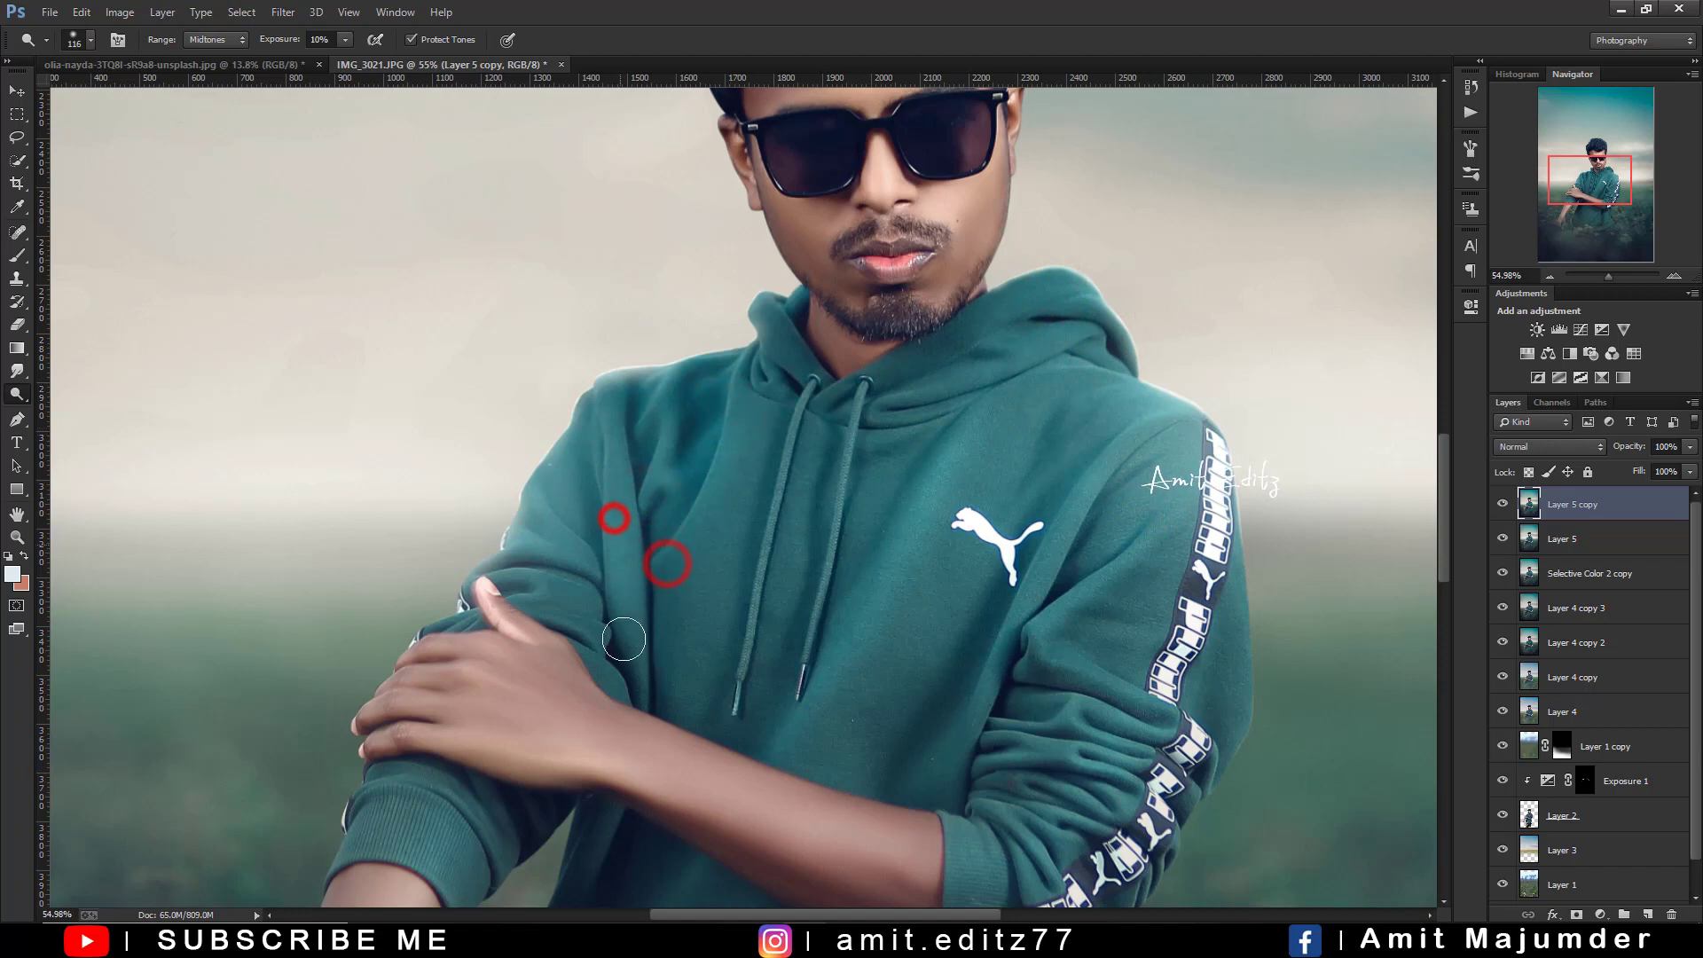
pyautogui.moveTo(573, 581); pyautogui.dragTo(554, 599)
pyautogui.moveTo(425, 772)
pyautogui.mouseDown()
pyautogui.moveTo(598, 443)
pyautogui.moveTo(612, 573)
pyautogui.mouseUp()
pyautogui.moveTo(593, 499)
pyautogui.mouseDown()
pyautogui.moveTo(699, 533)
pyautogui.moveTo(656, 710)
pyautogui.mouseUp()
# Lighten the hoodie front around the drawstrings and pocket
pyautogui.moveTo(853, 445); pyautogui.dragTo(900, 545)
pyautogui.moveTo(903, 704); pyautogui.dragTo(970, 449)
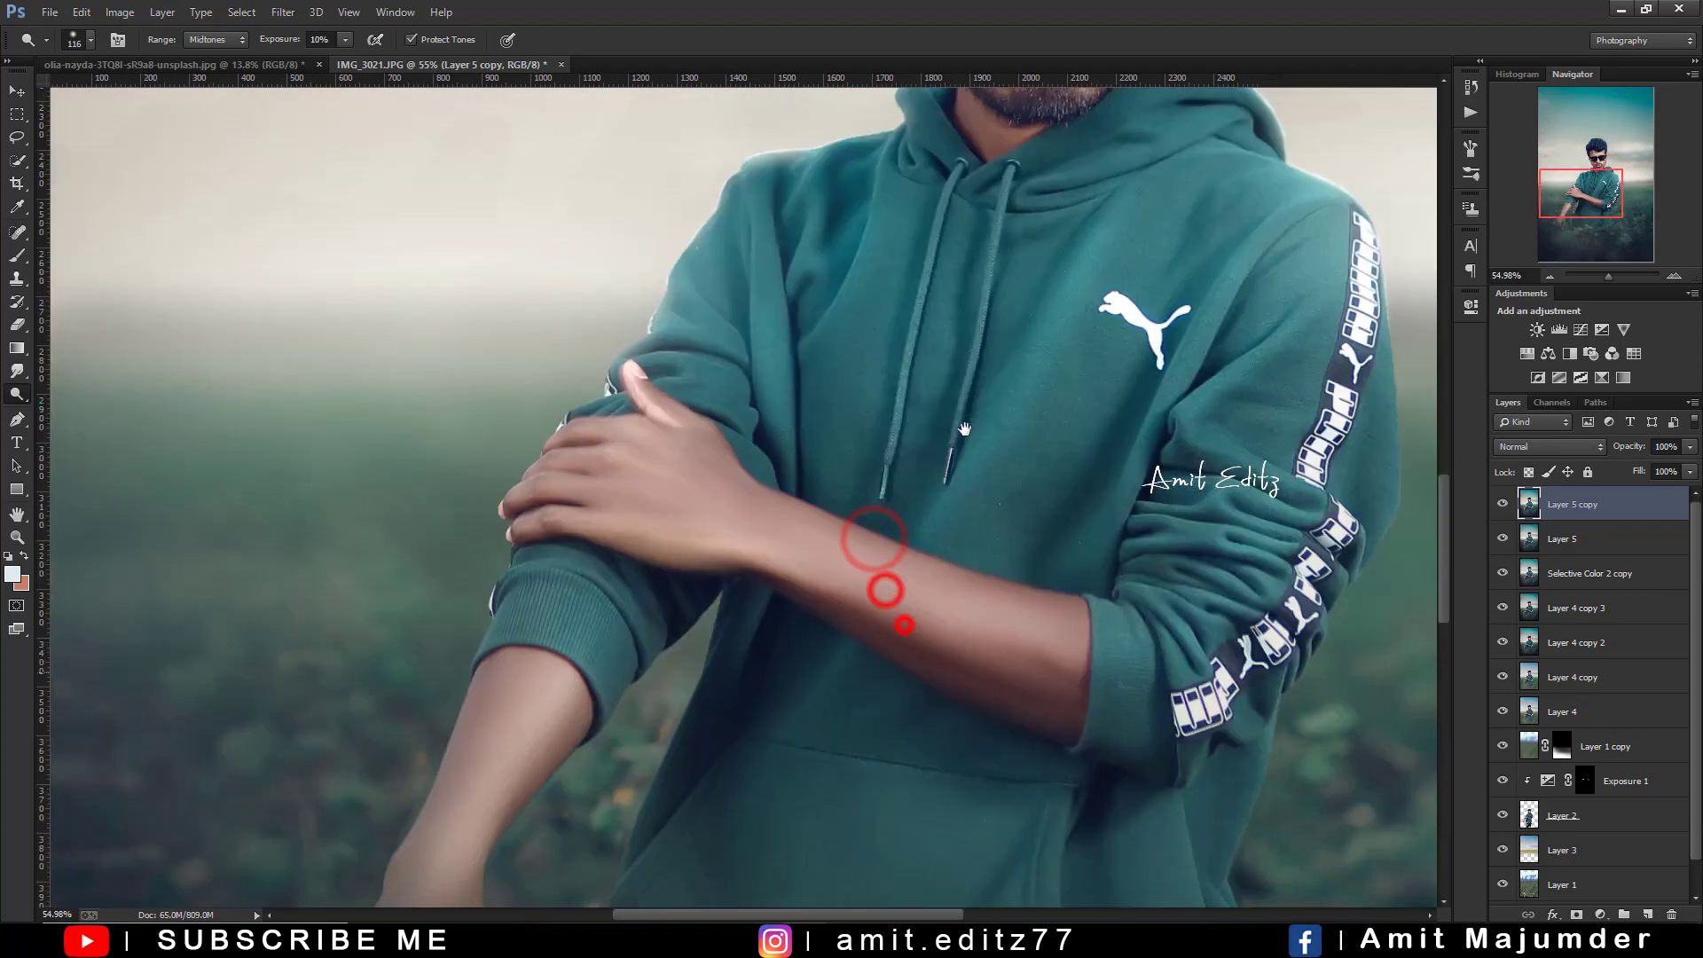
pyautogui.click(1196, 311)
pyautogui.moveTo(781, 746); pyautogui.dragTo(853, 432)
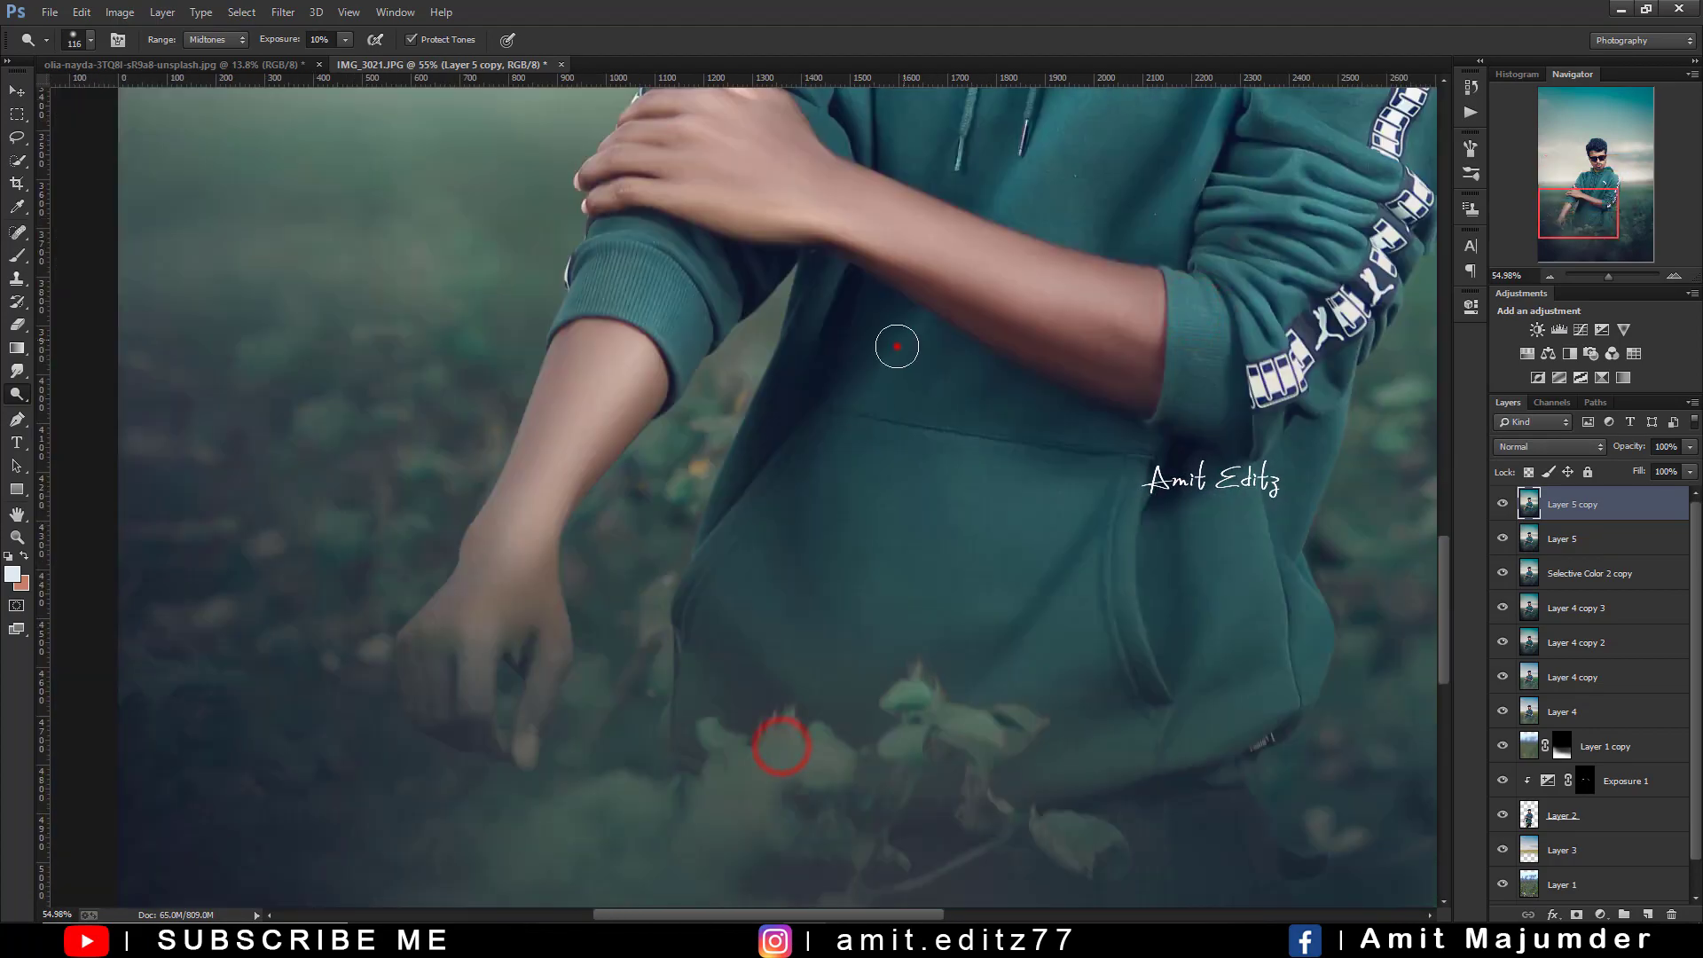
pyautogui.click(883, 366)
pyautogui.scroll(-1, 928, 522)
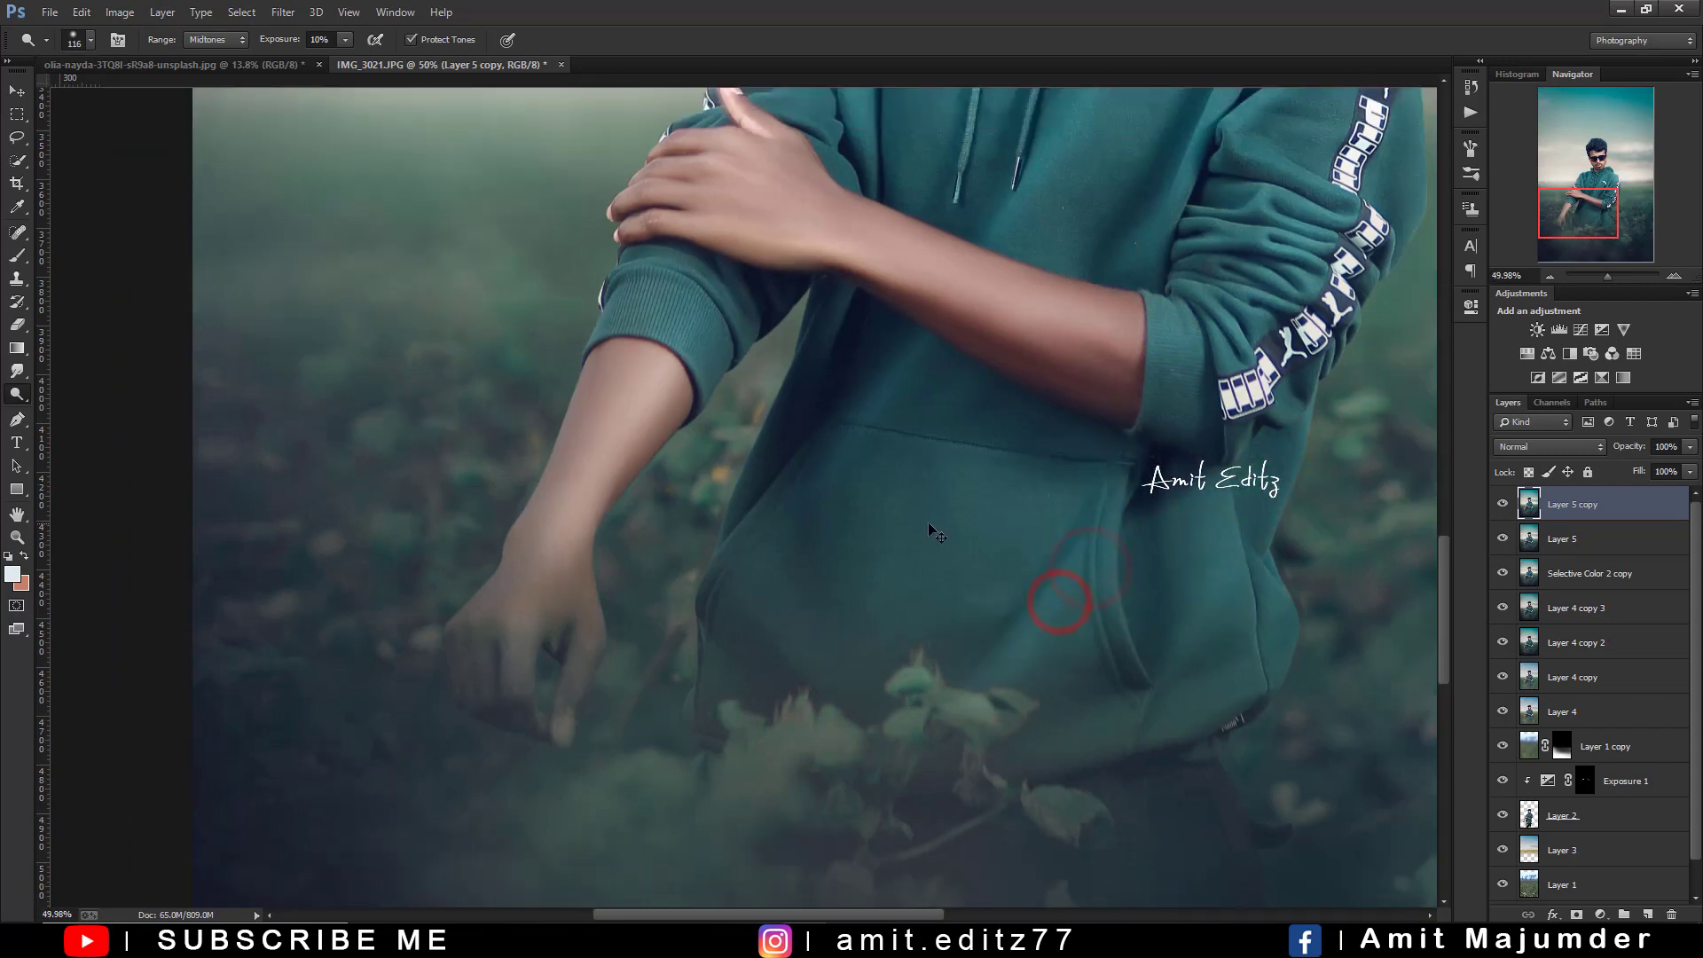
pyautogui.scroll(-2, 928, 521)
pyautogui.scroll(1, 1020, 525)
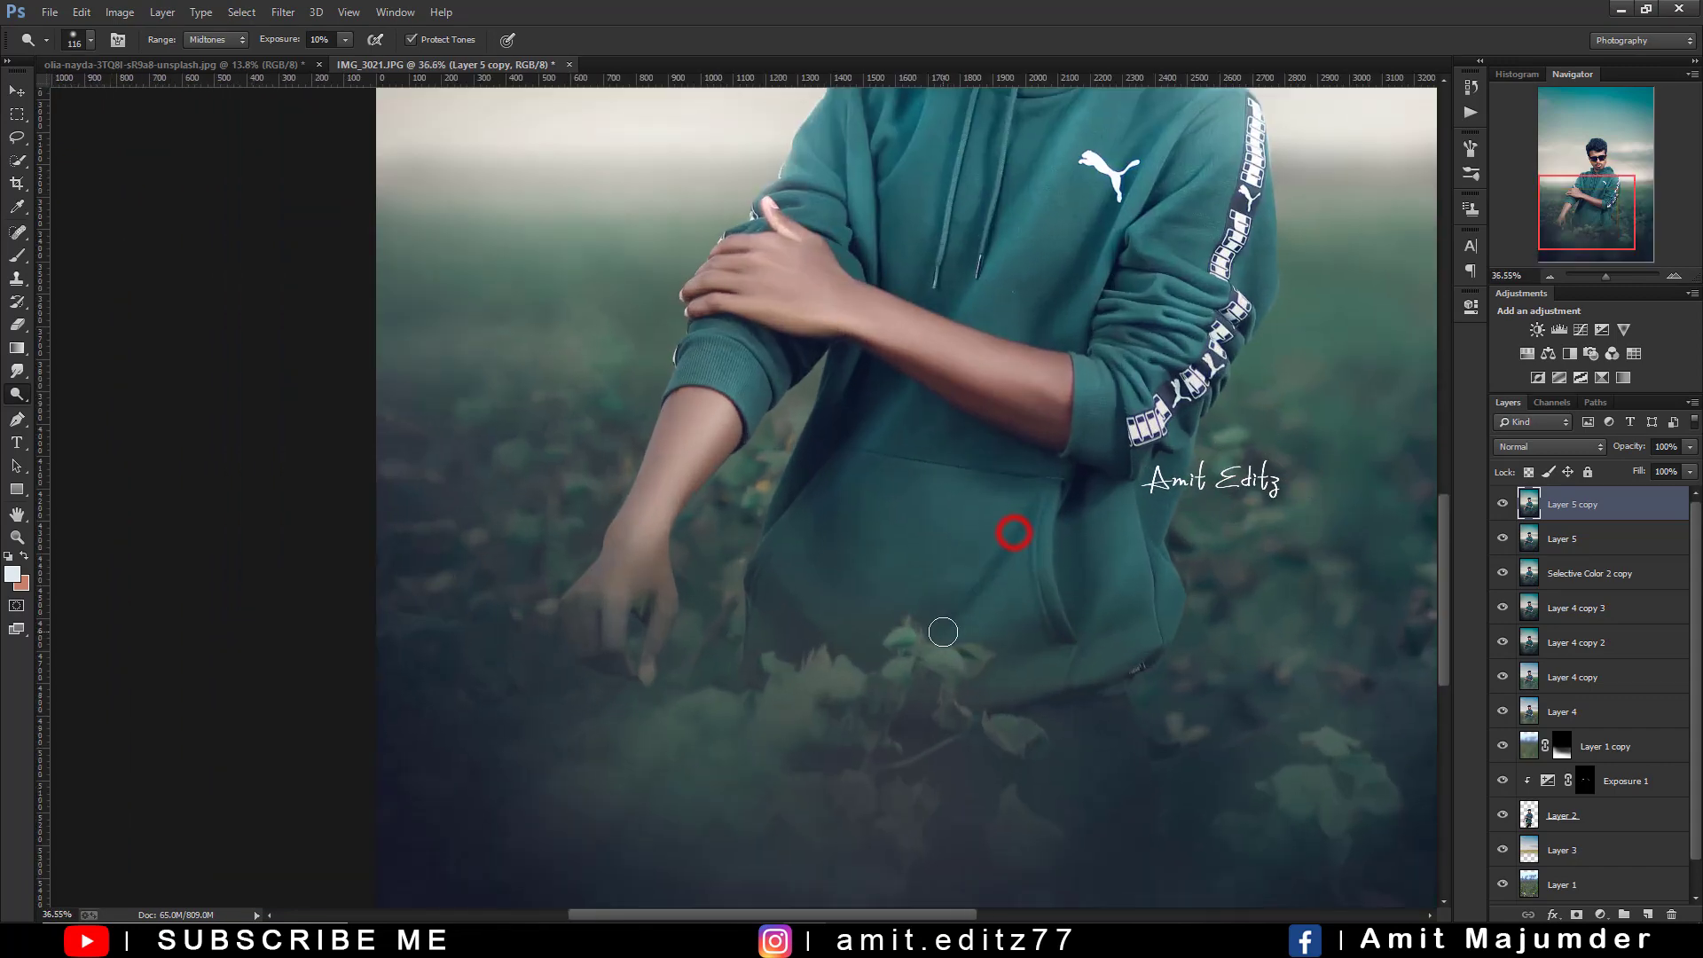
pyautogui.moveTo(768, 566); pyautogui.dragTo(742, 352)
pyautogui.scroll(-1, 870, 516)
pyautogui.scroll(-2, 870, 516)
pyautogui.scroll(-1, 869, 516)
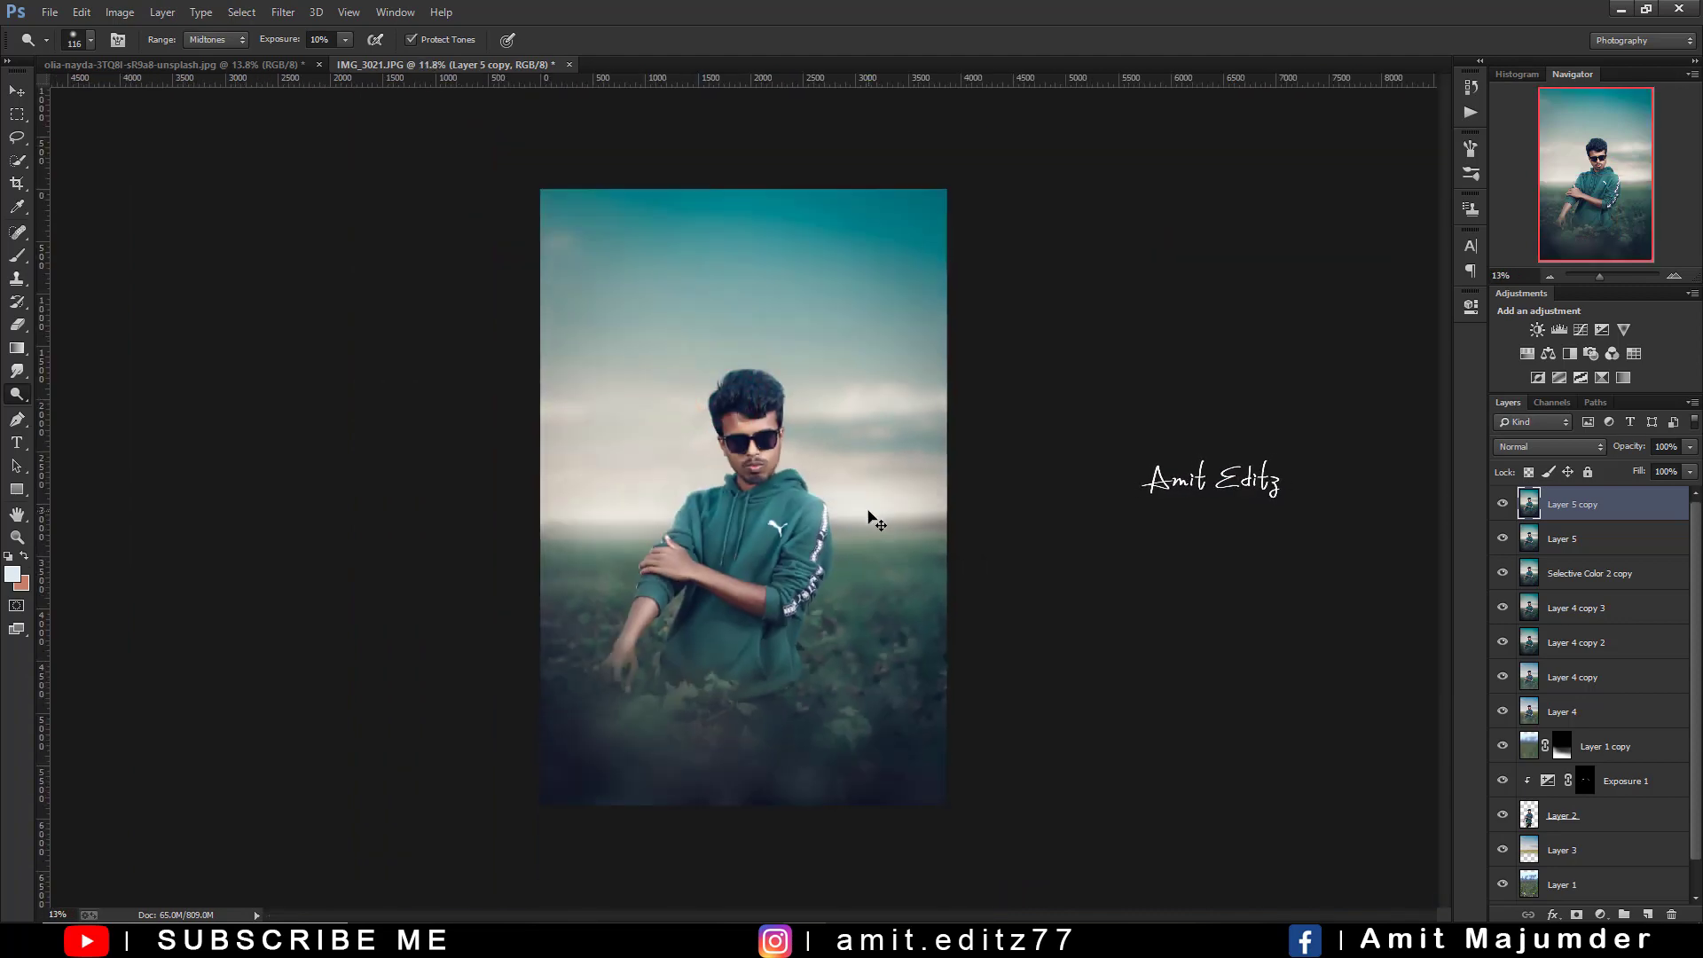
pyautogui.scroll(1, 870, 516)
pyautogui.scroll(-1, 603, 500)
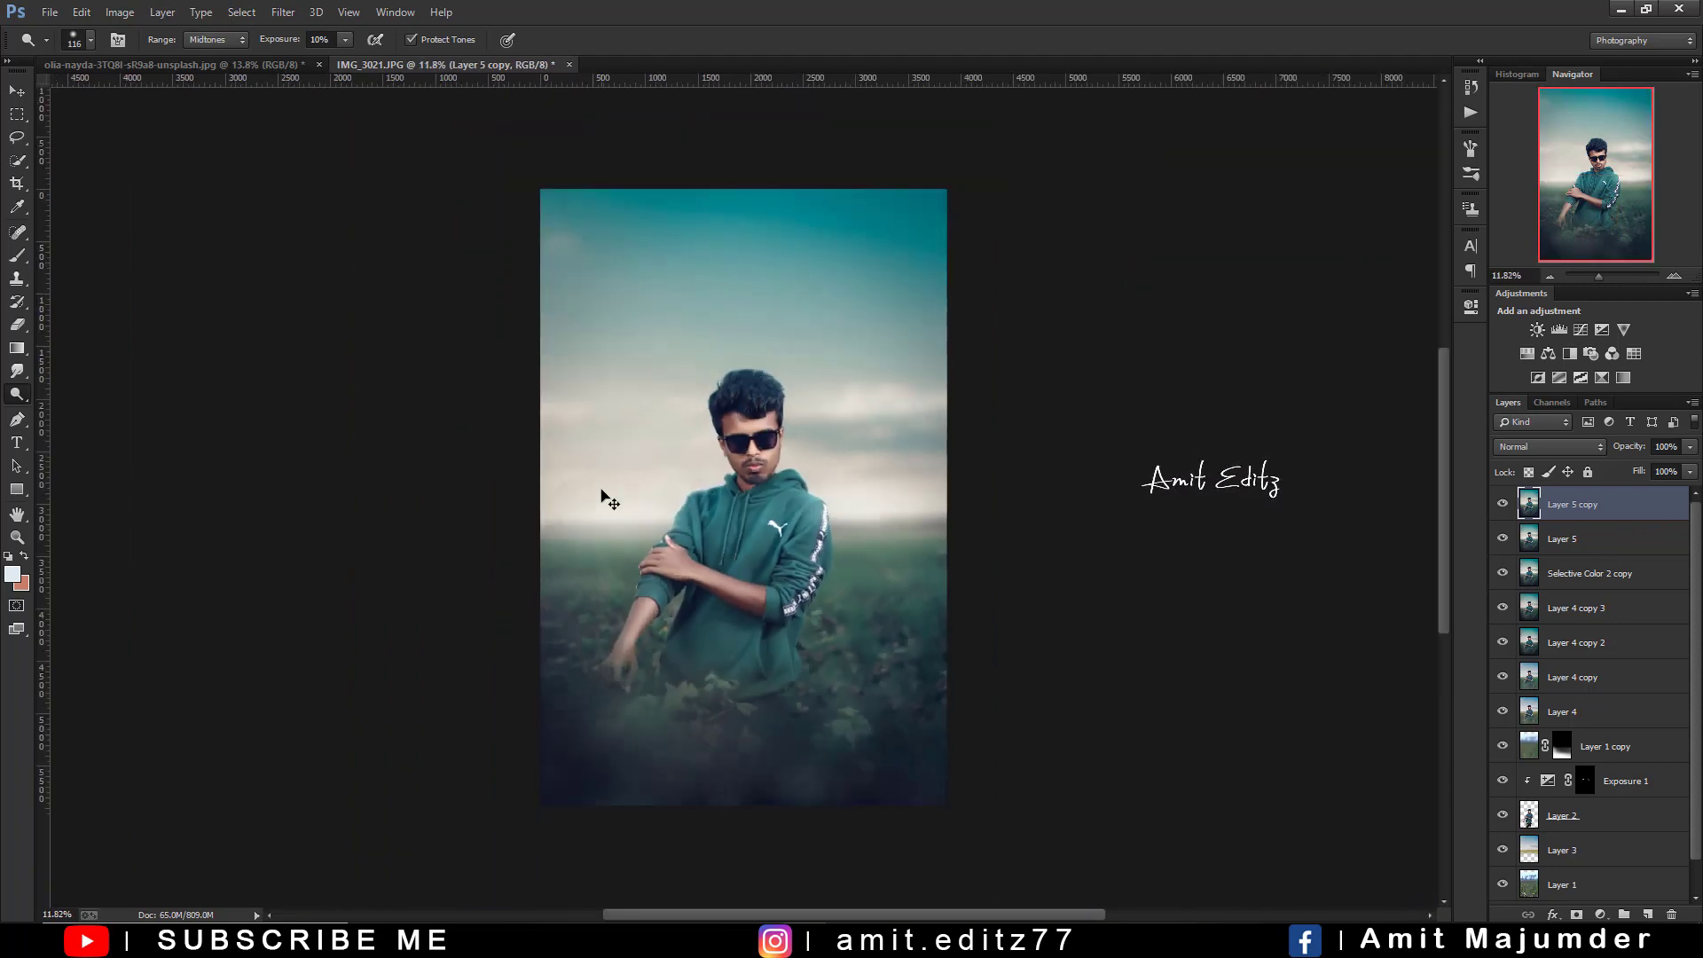
pyautogui.scroll(1, 603, 499)
pyautogui.scroll(2, 674, 479)
pyautogui.scroll(1, 779, 452)
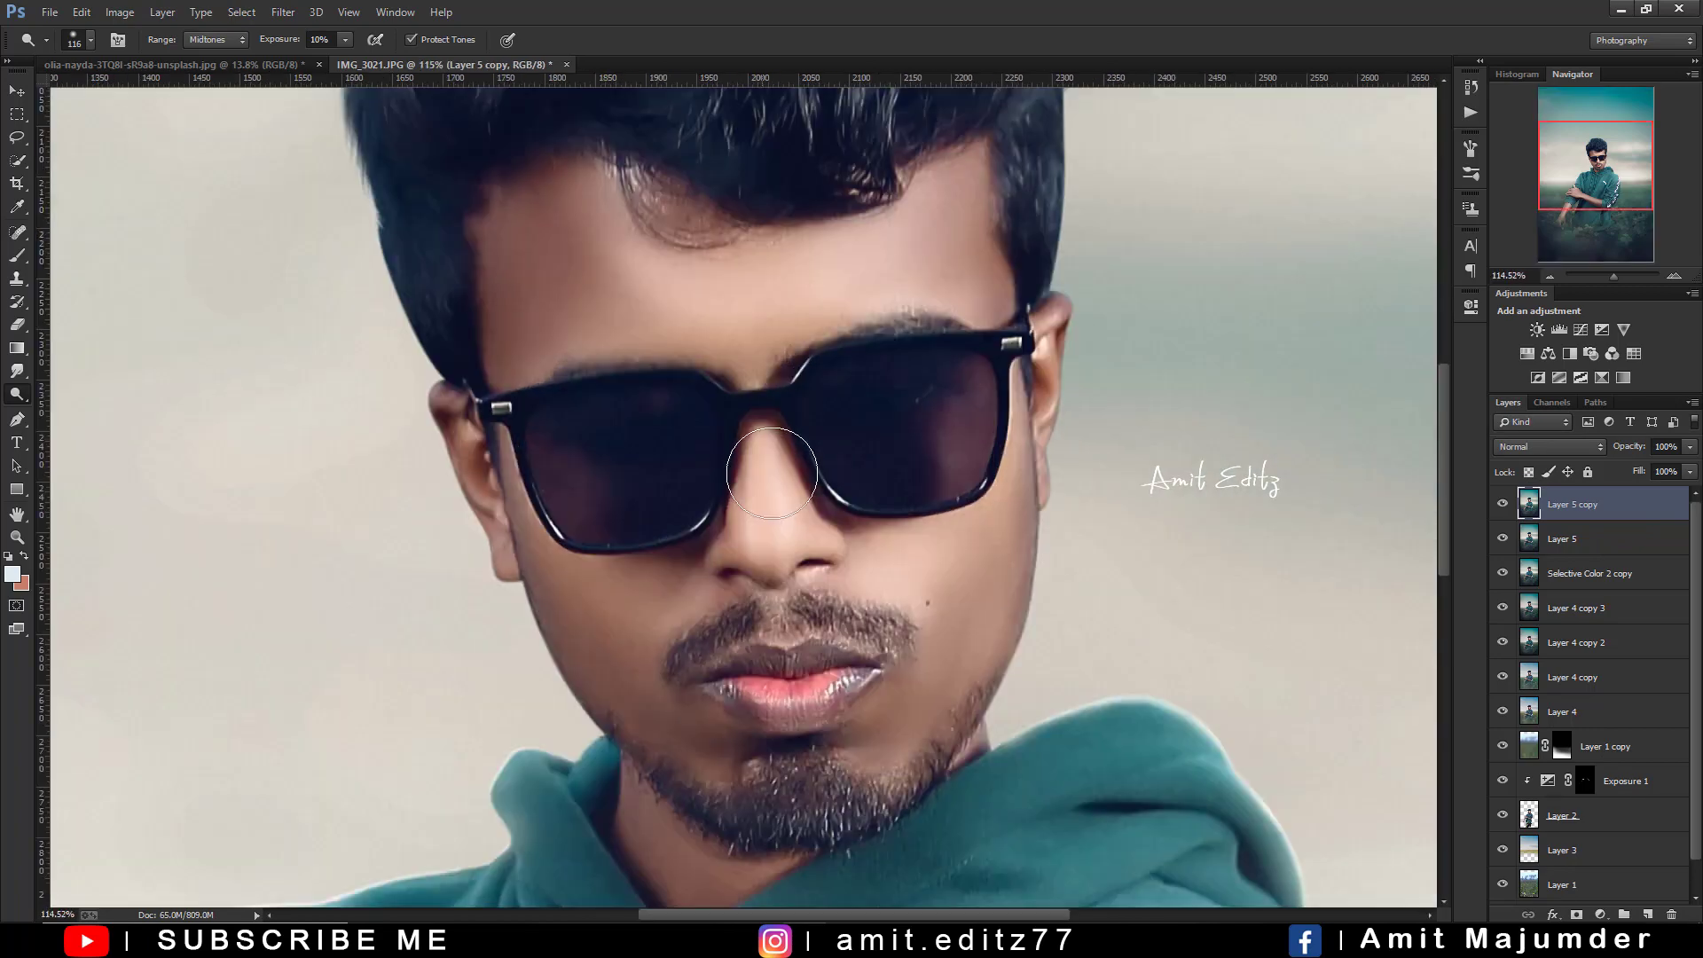
pyautogui.scroll(2, 779, 452)
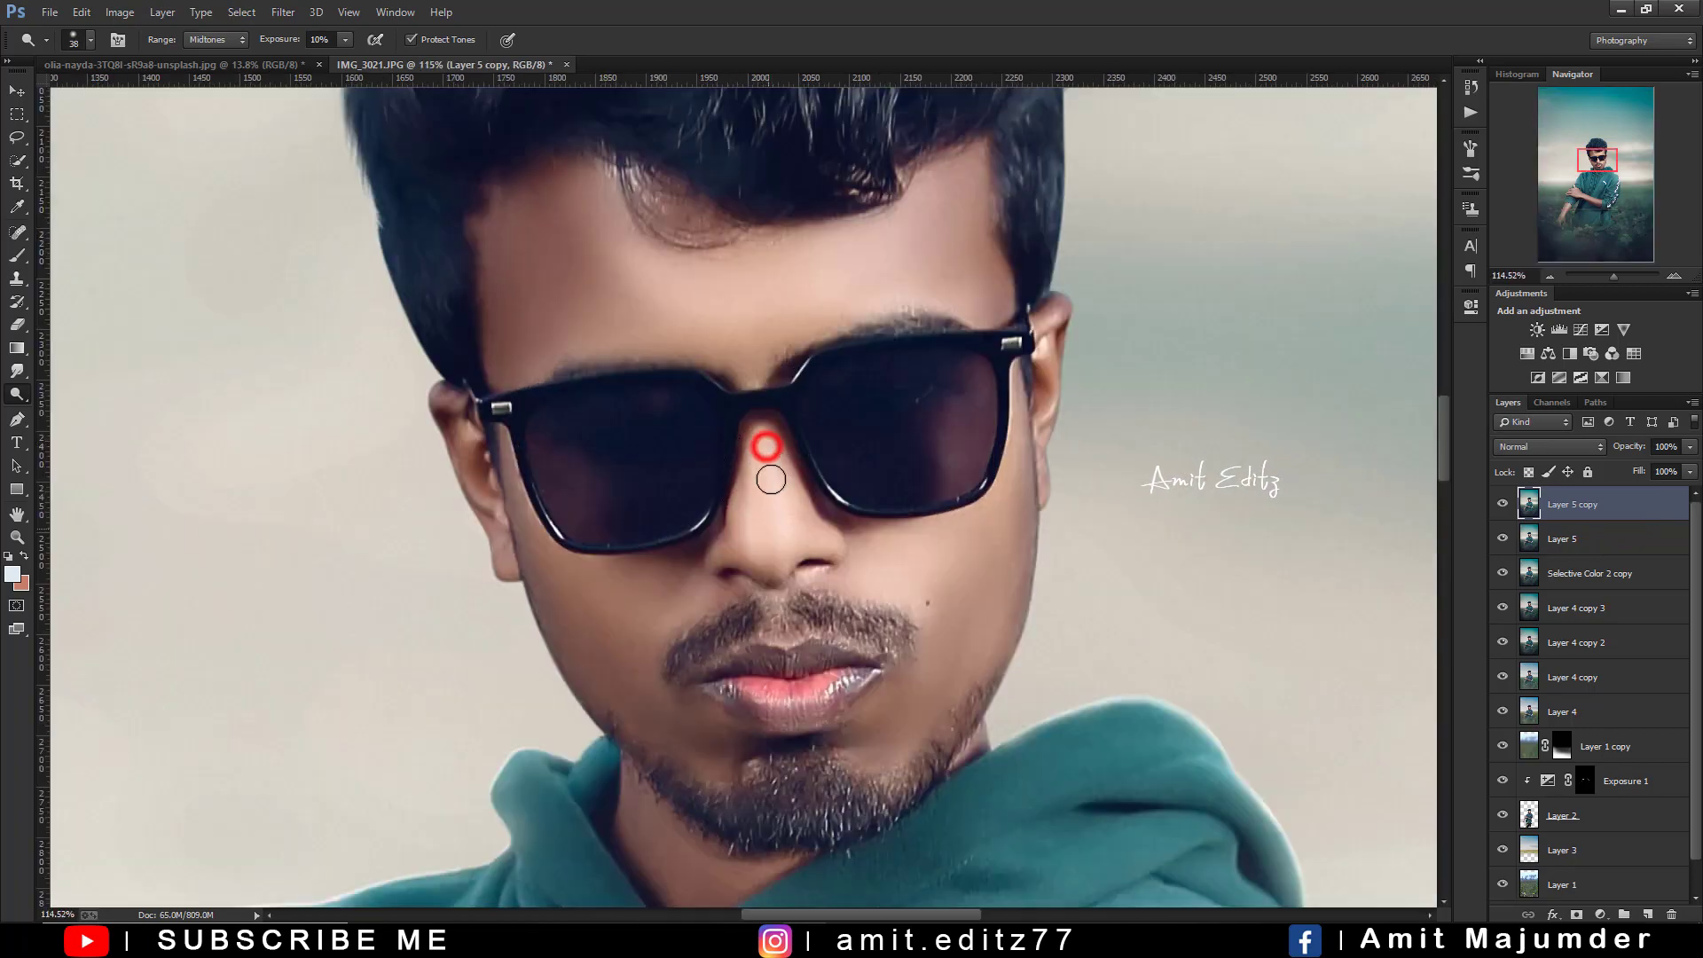
pyautogui.moveTo(771, 479)
pyautogui.mouseDown()
pyautogui.moveTo(772, 541)
pyautogui.moveTo(781, 497)
pyautogui.mouseUp()
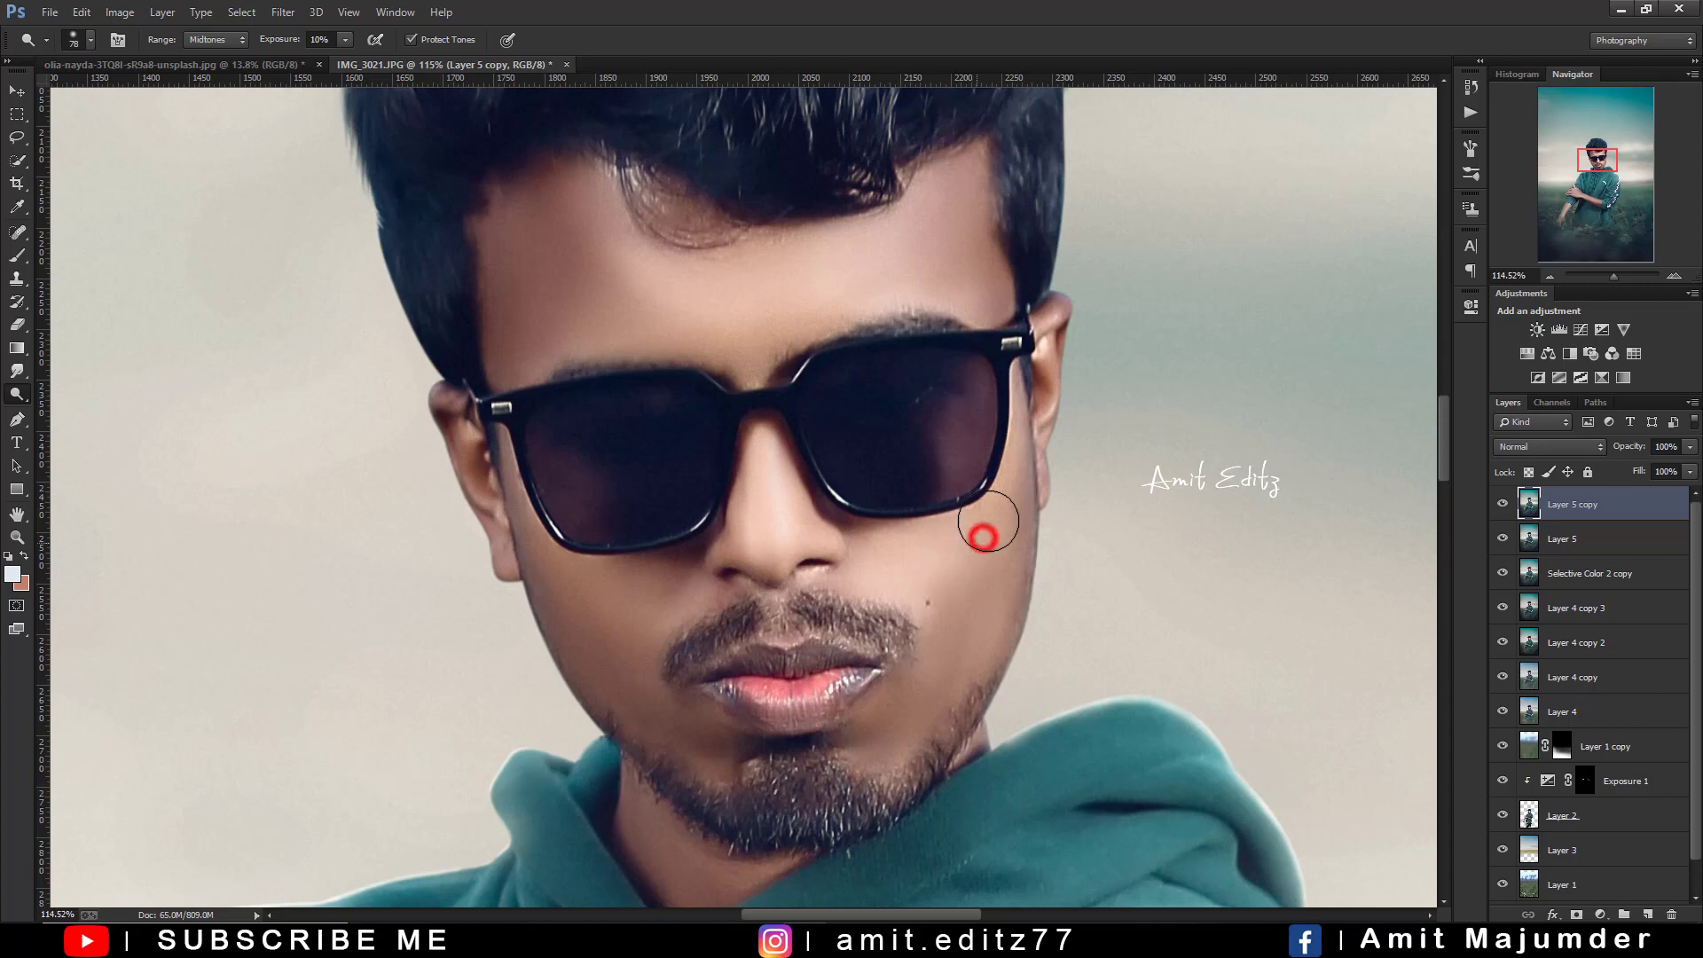
pyautogui.moveTo(635, 603); pyautogui.dragTo(659, 630)
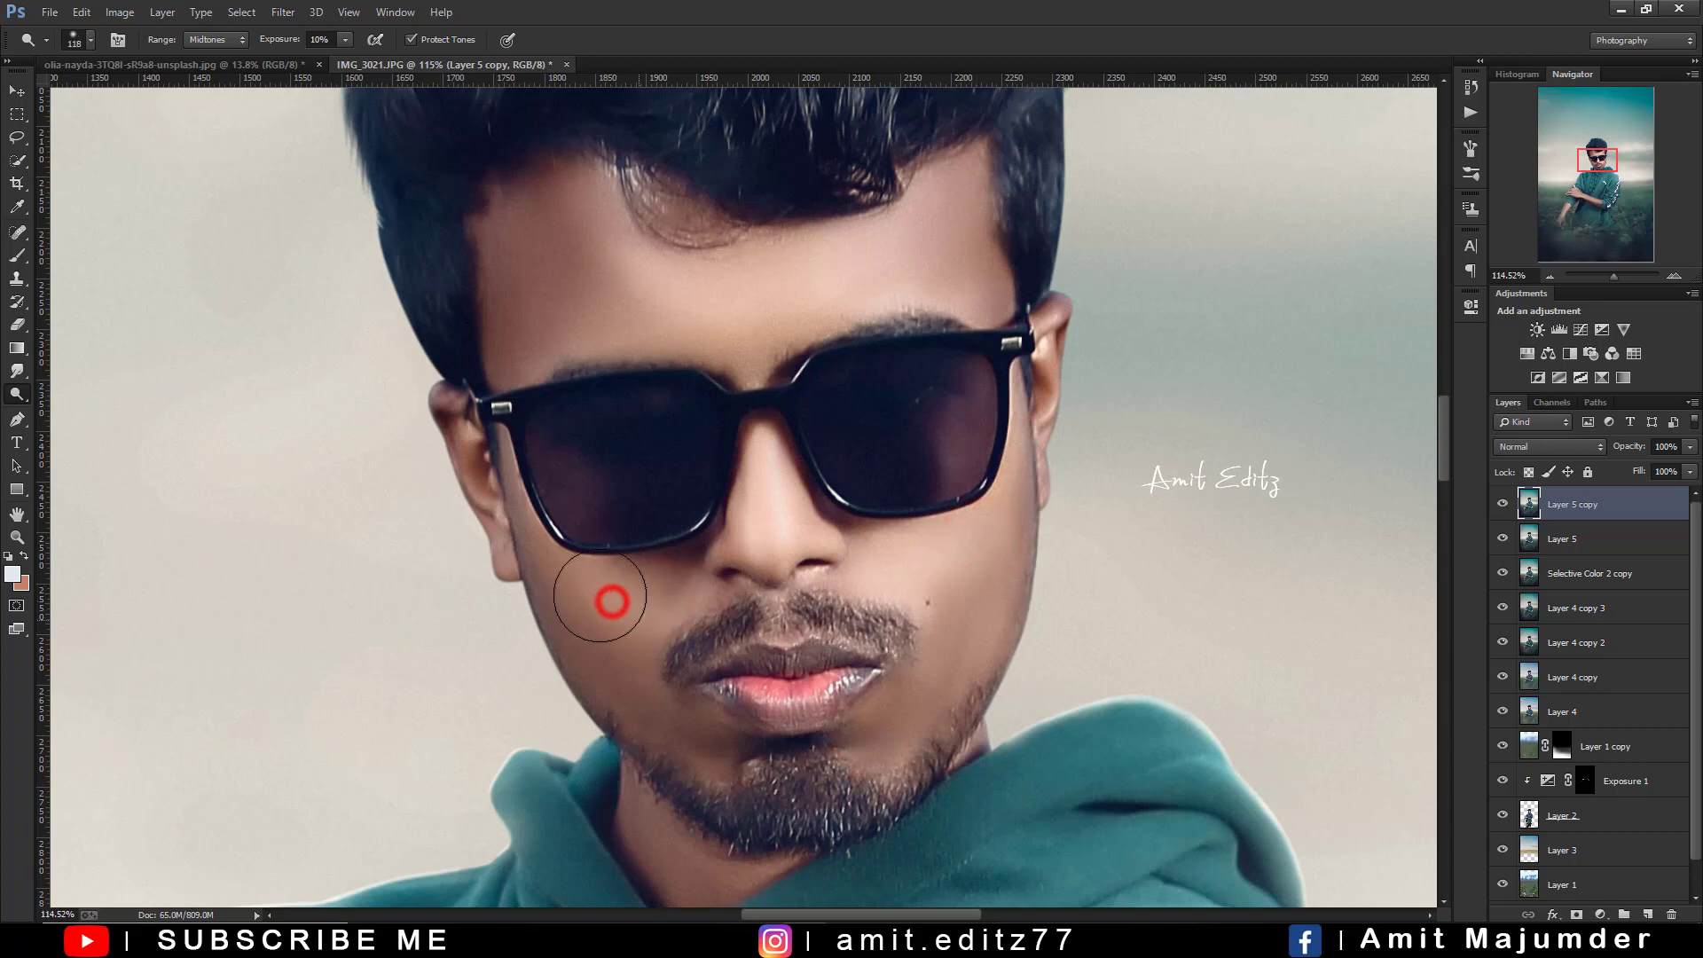
pyautogui.moveTo(590, 563); pyautogui.dragTo(639, 639)
pyautogui.moveTo(714, 761); pyautogui.dragTo(770, 760)
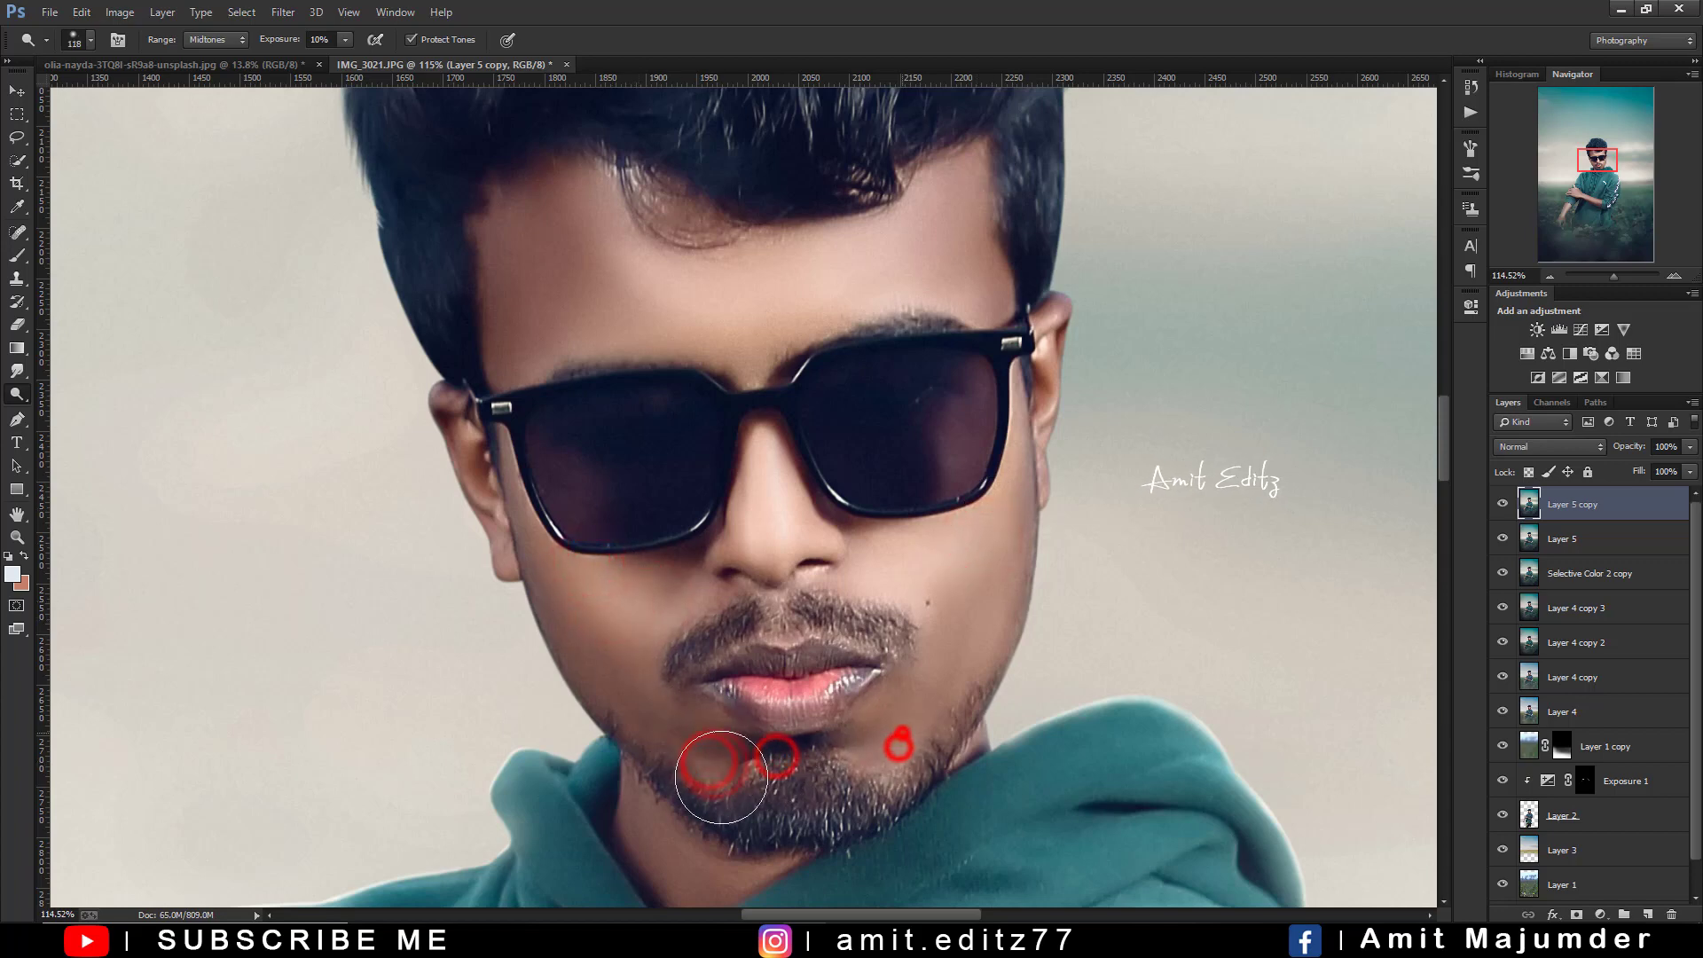
pyautogui.moveTo(894, 742); pyautogui.dragTo(692, 763)
pyautogui.scroll(-3, 710, 577)
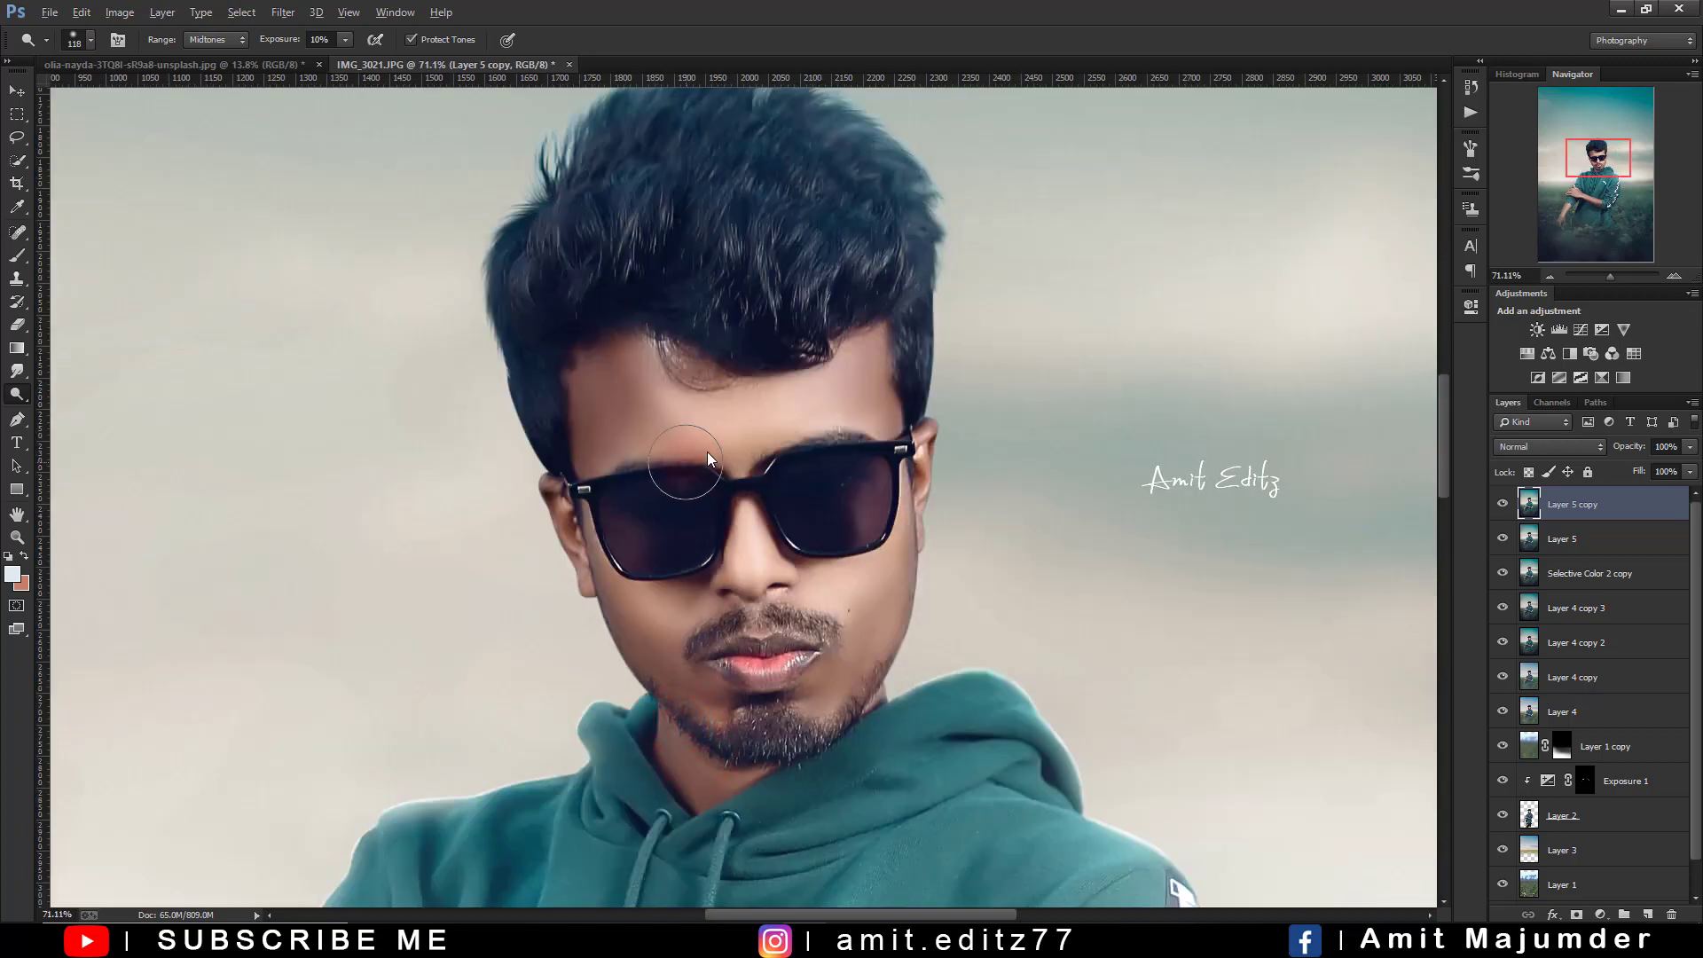
pyautogui.moveTo(654, 399); pyautogui.dragTo(674, 404)
pyautogui.scroll(-3, 650, 406)
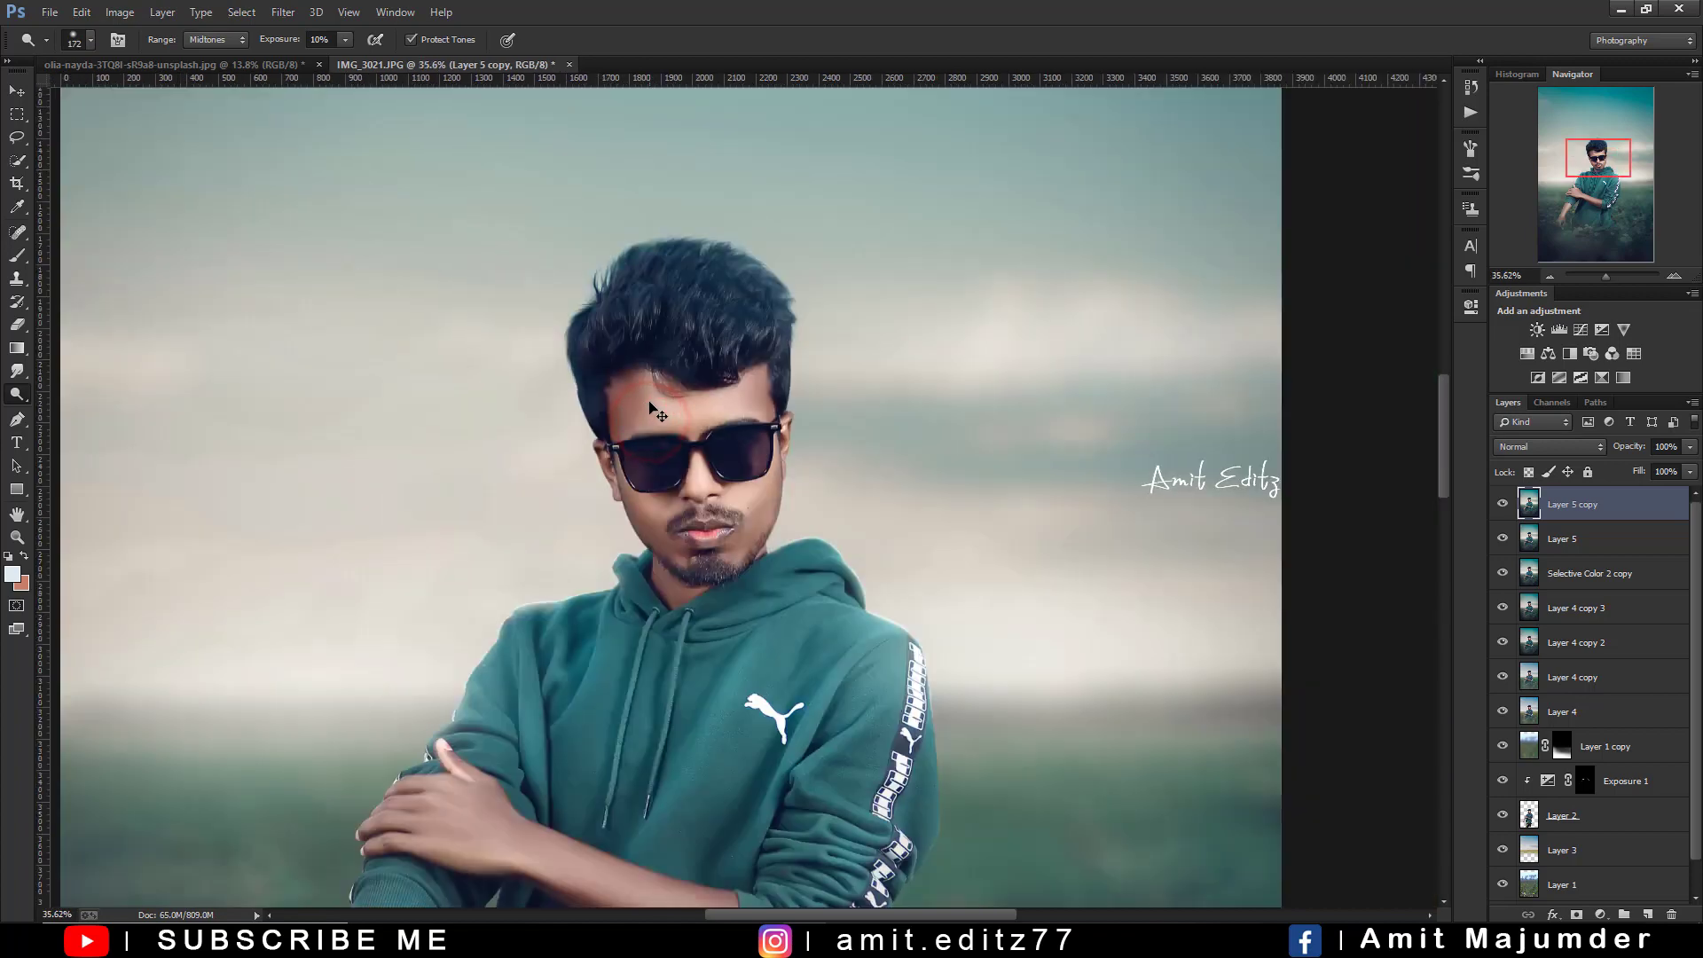
pyautogui.scroll(-3, 652, 408)
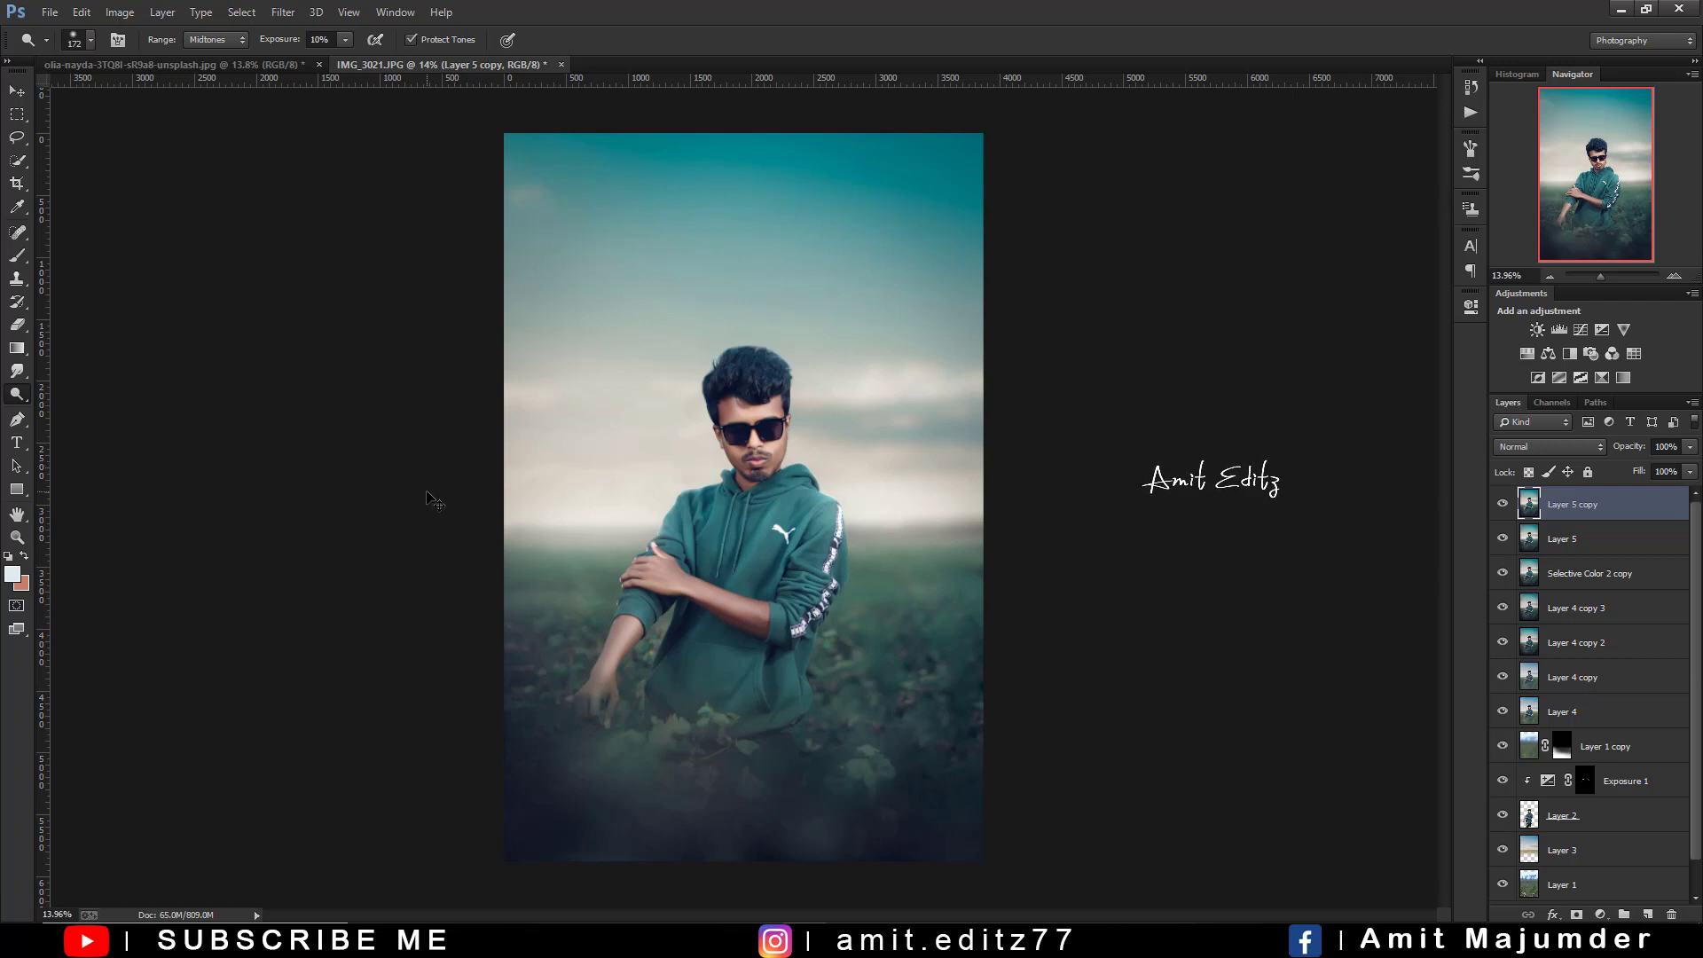
pyautogui.scroll(-2, 434, 500)
pyautogui.scroll(1, 597, 479)
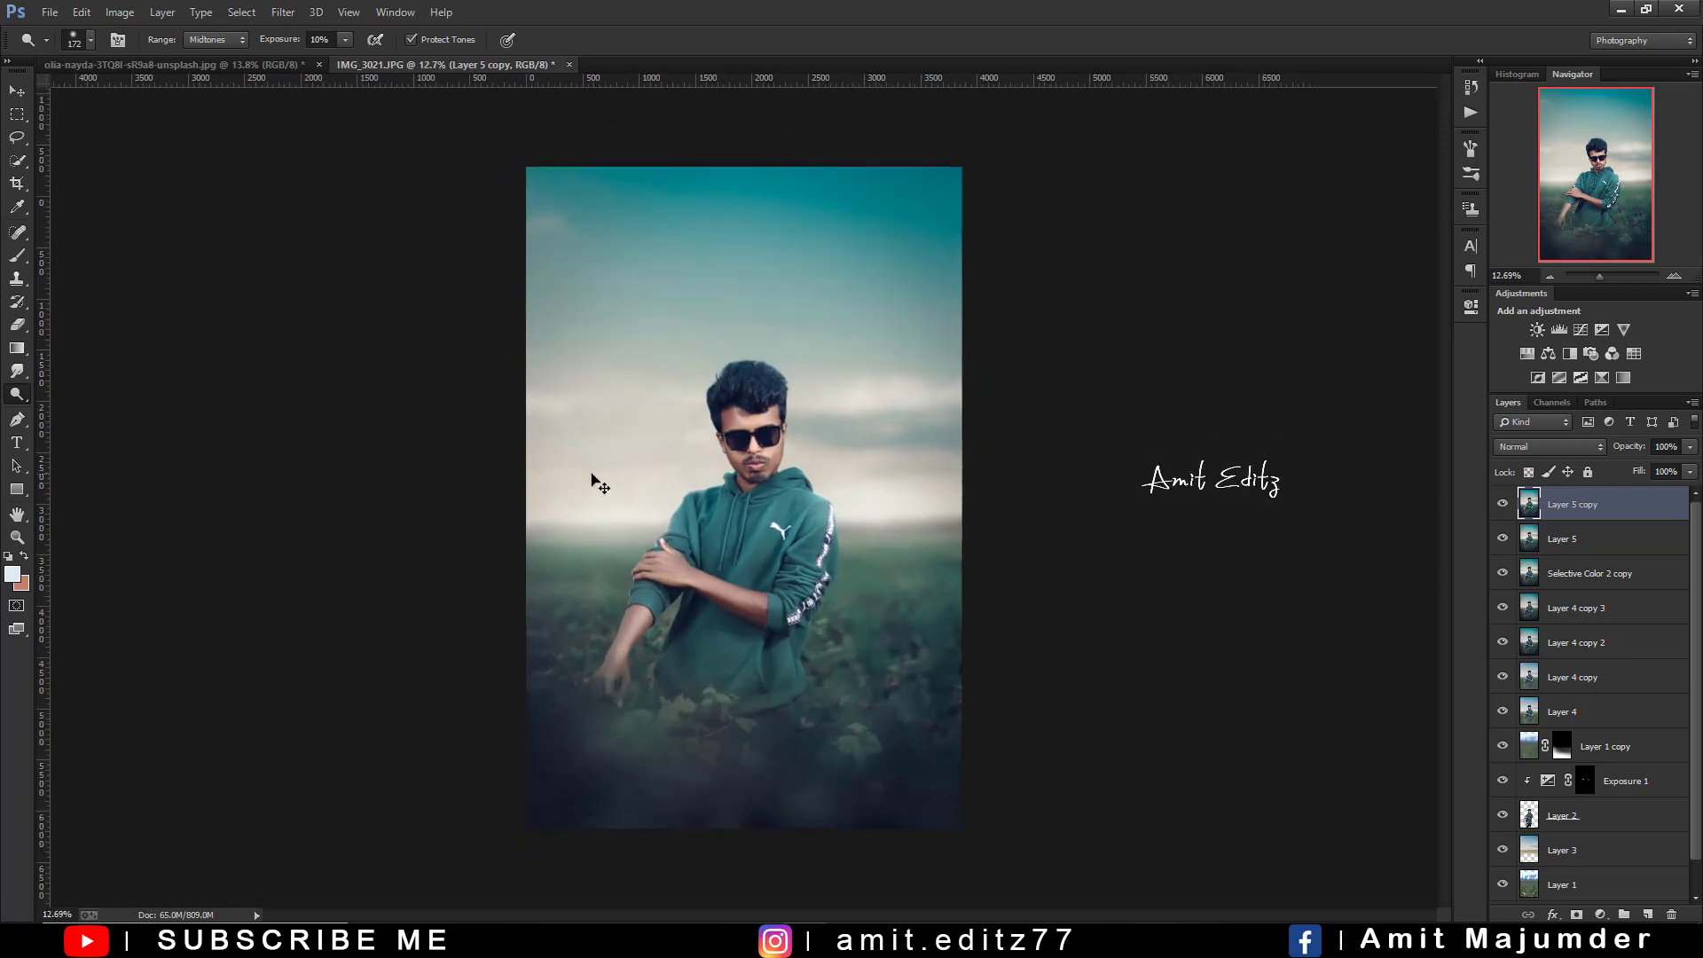
pyautogui.scroll(-1, 701, 424)
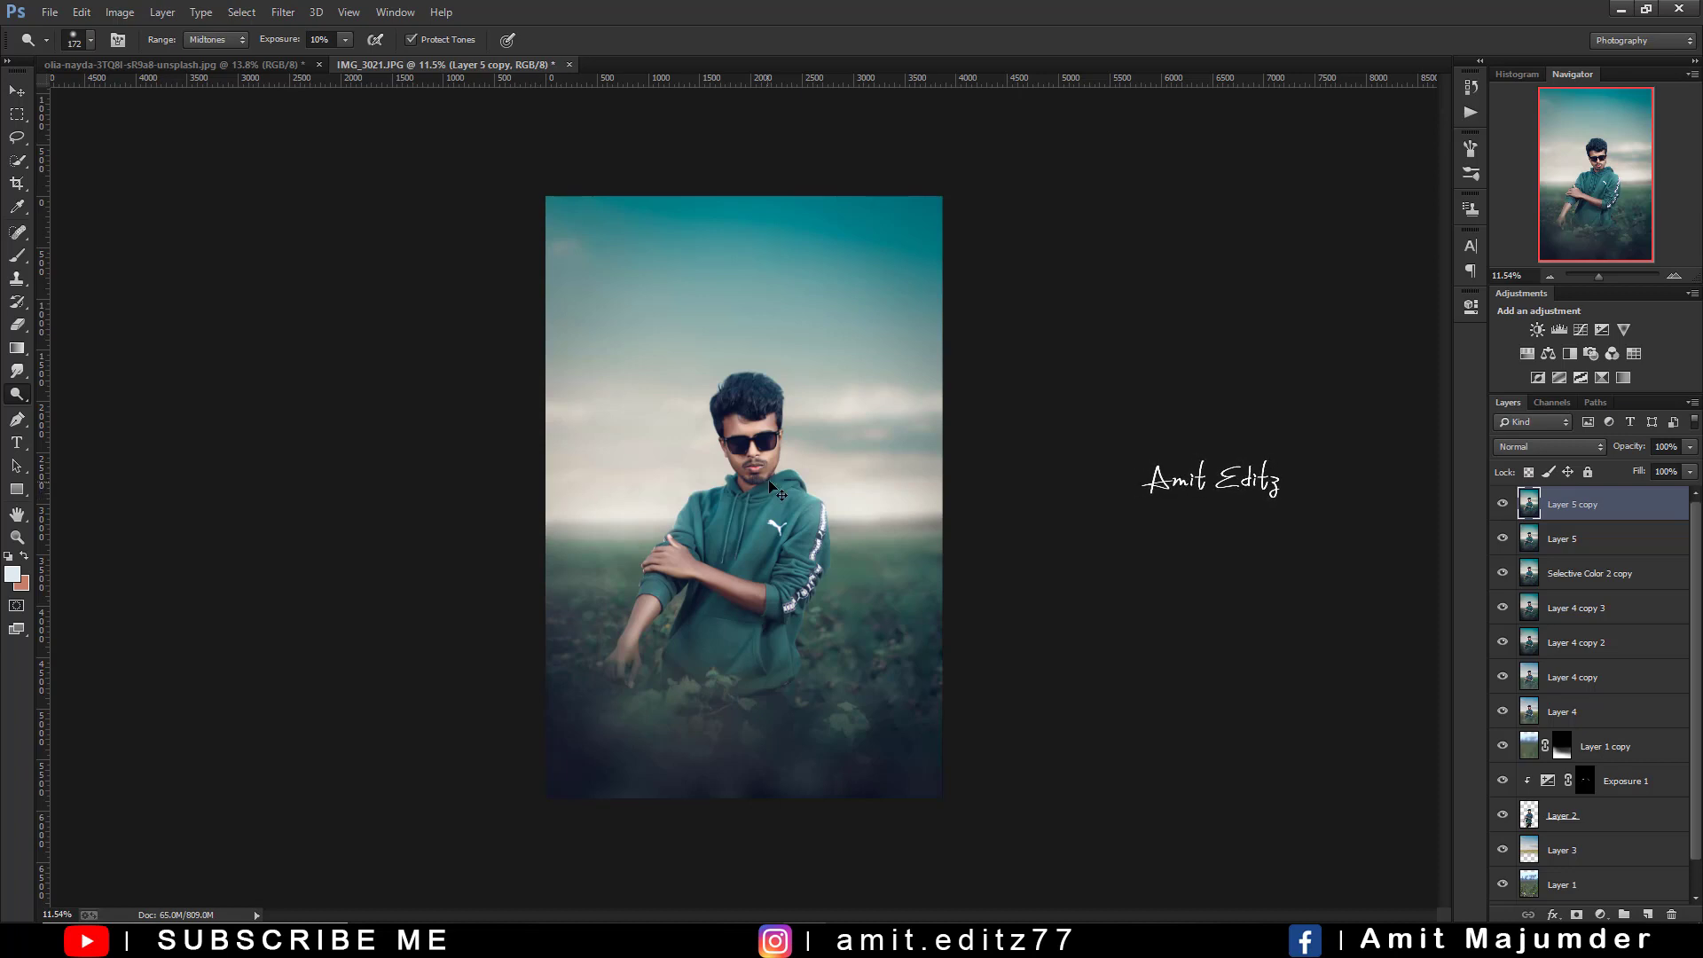
pyautogui.scroll(1, 626, 501)
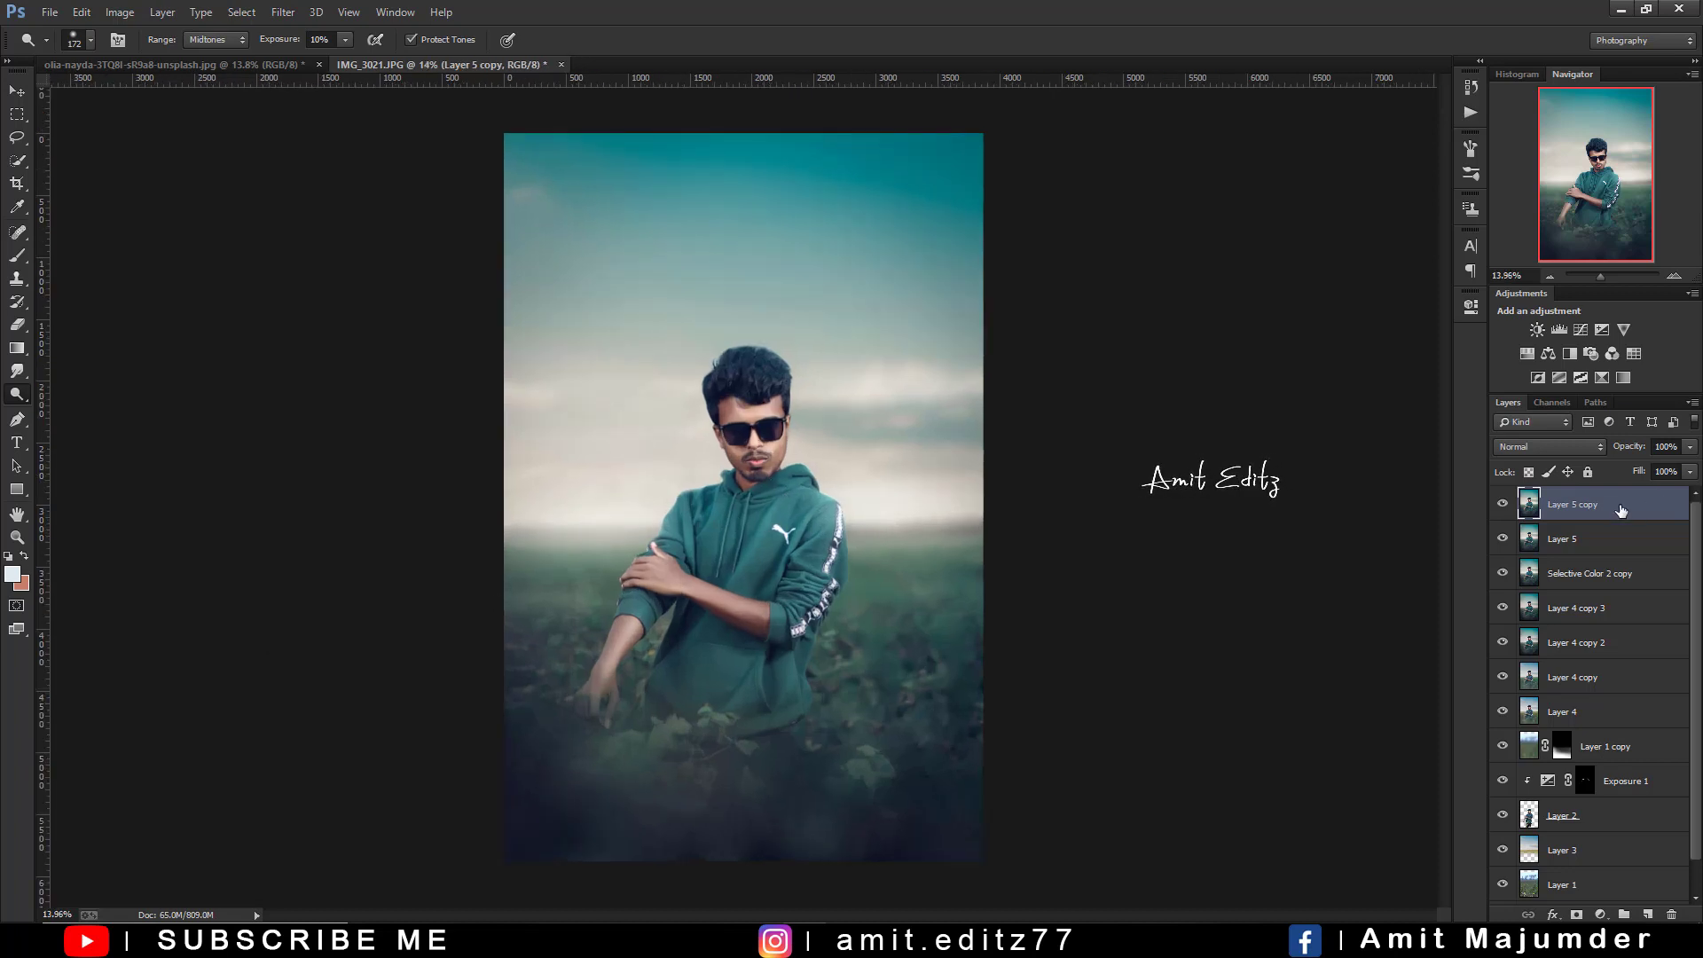
# Duplicate Layer 5 copy and run the Camera Raw filter on the new copy
pyautogui.hotkey('ctrl', 'j')
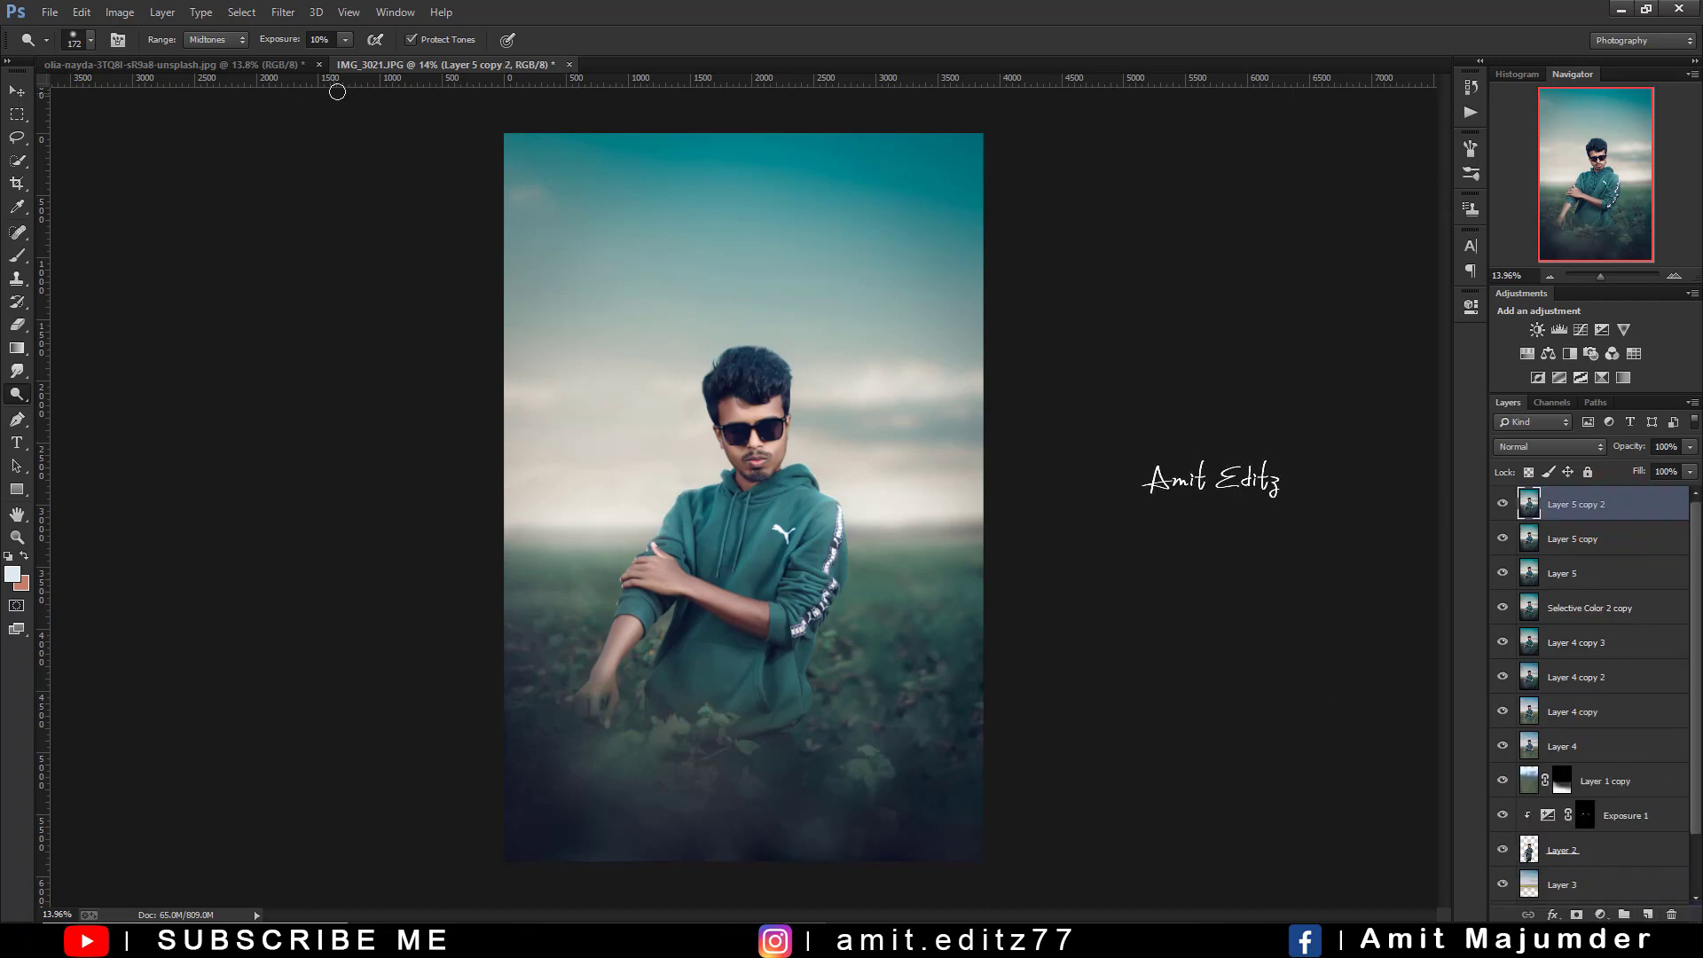
pyautogui.click(283, 12)
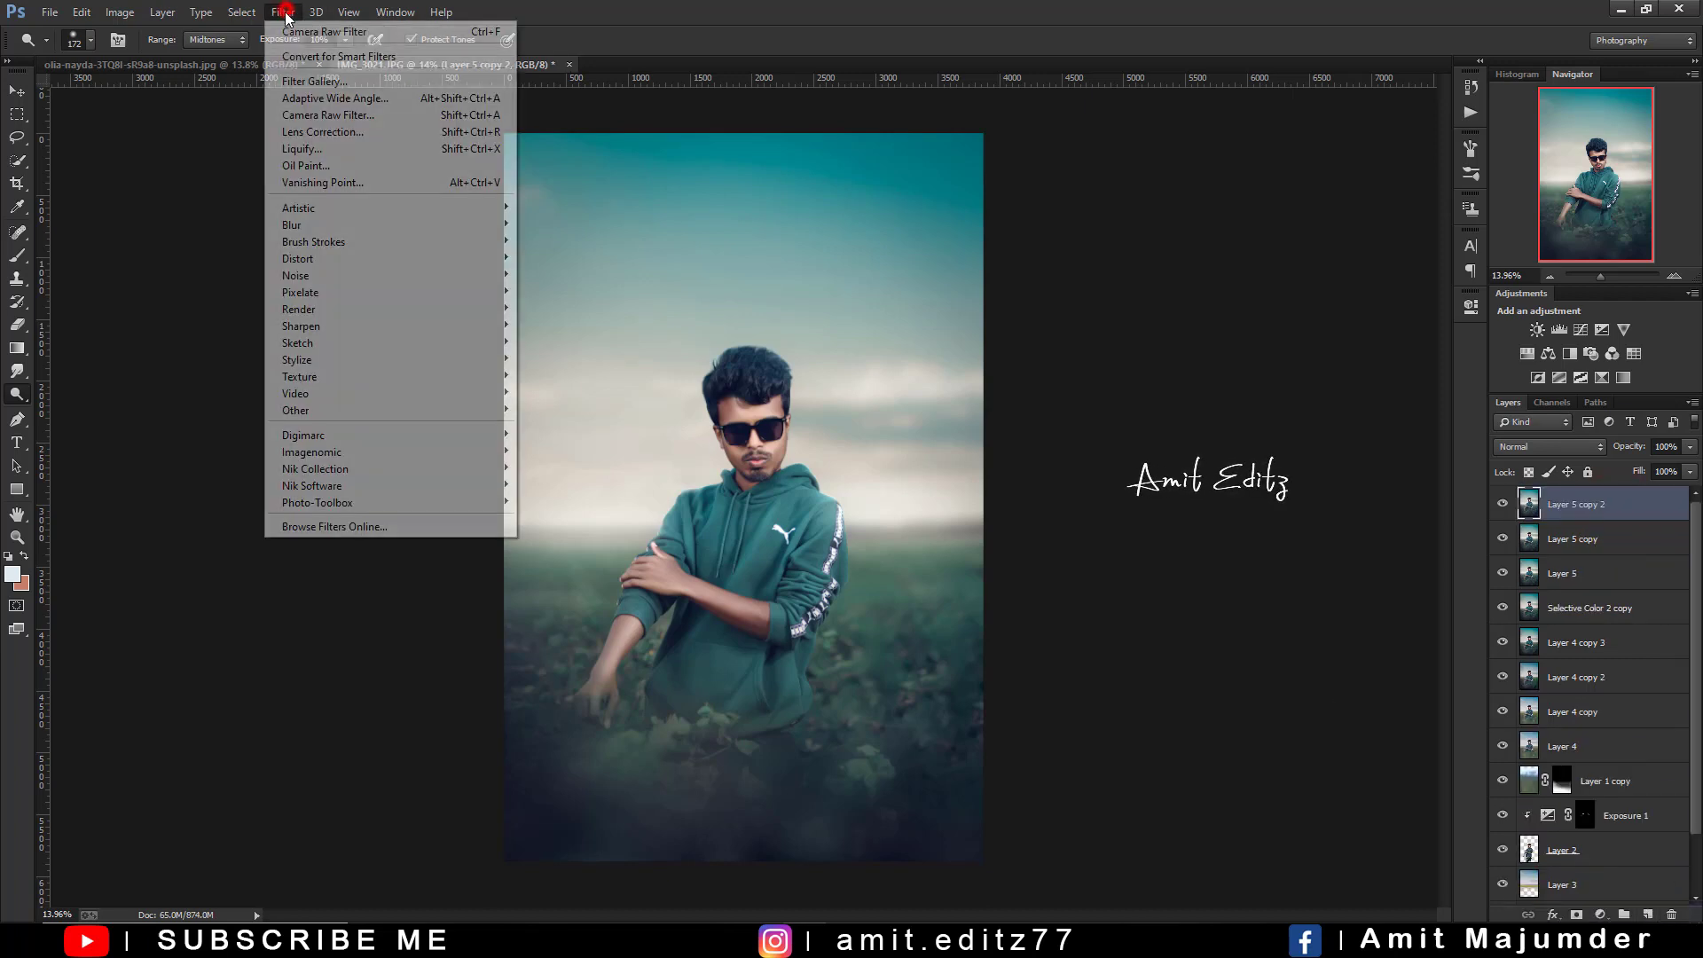
pyautogui.click(307, 114)
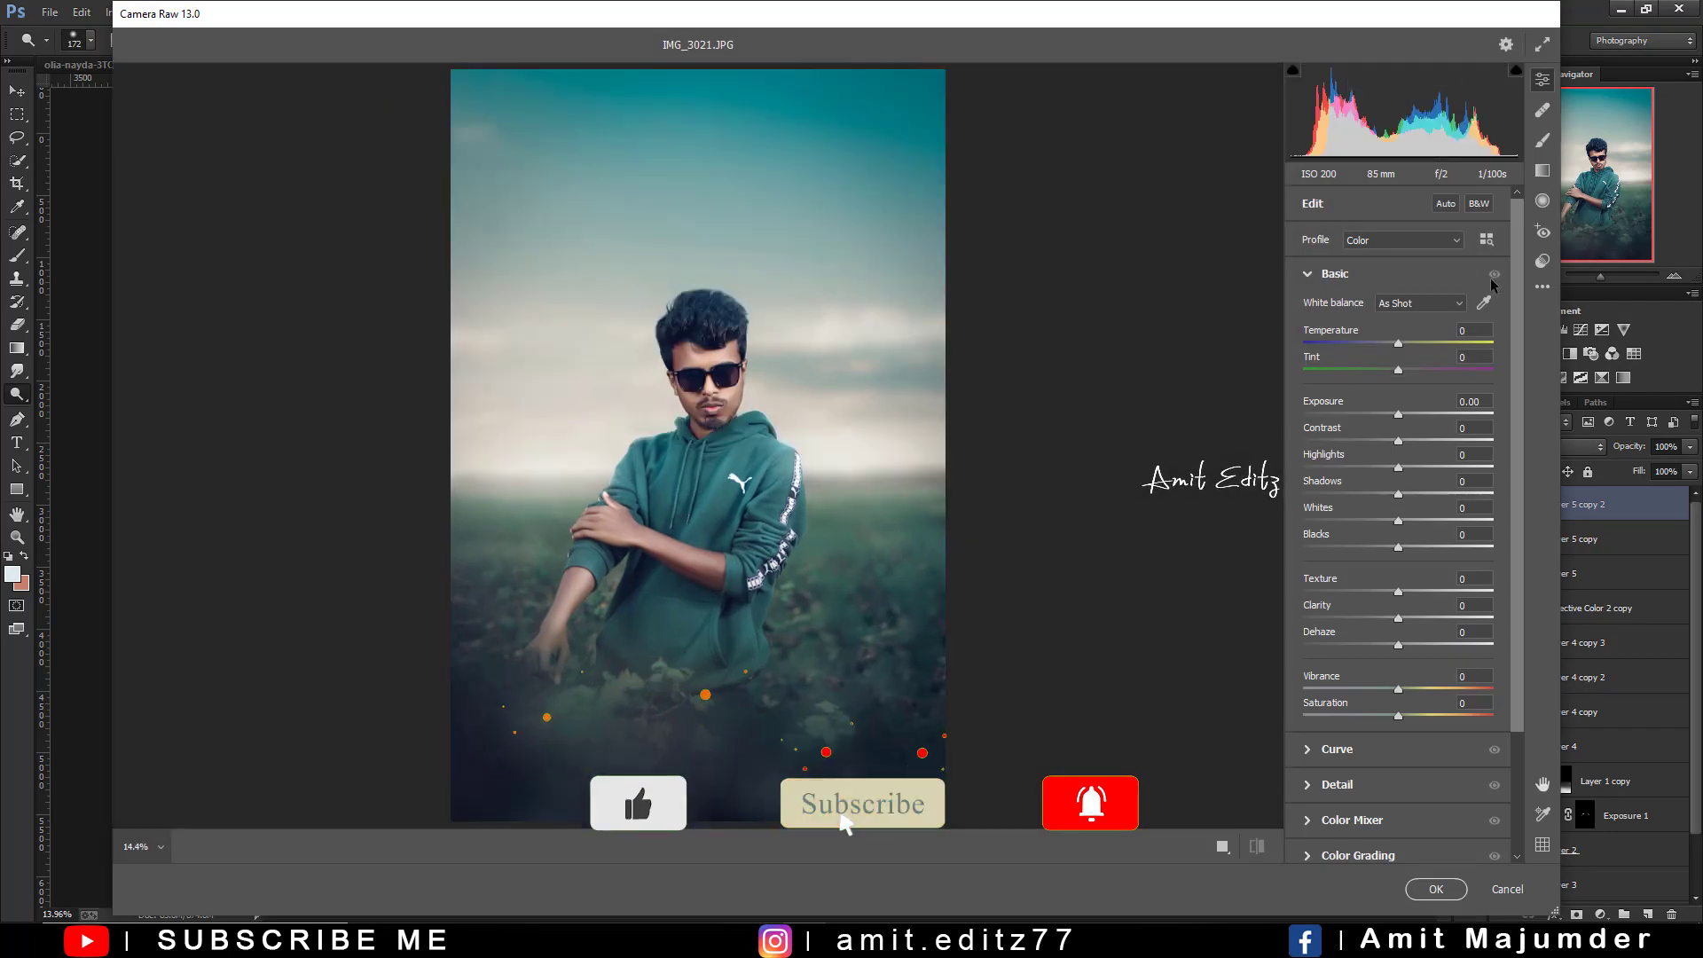
# Switch Camera Raw's tool panel to the Radial Filter settings
pyautogui.click(1542, 261)
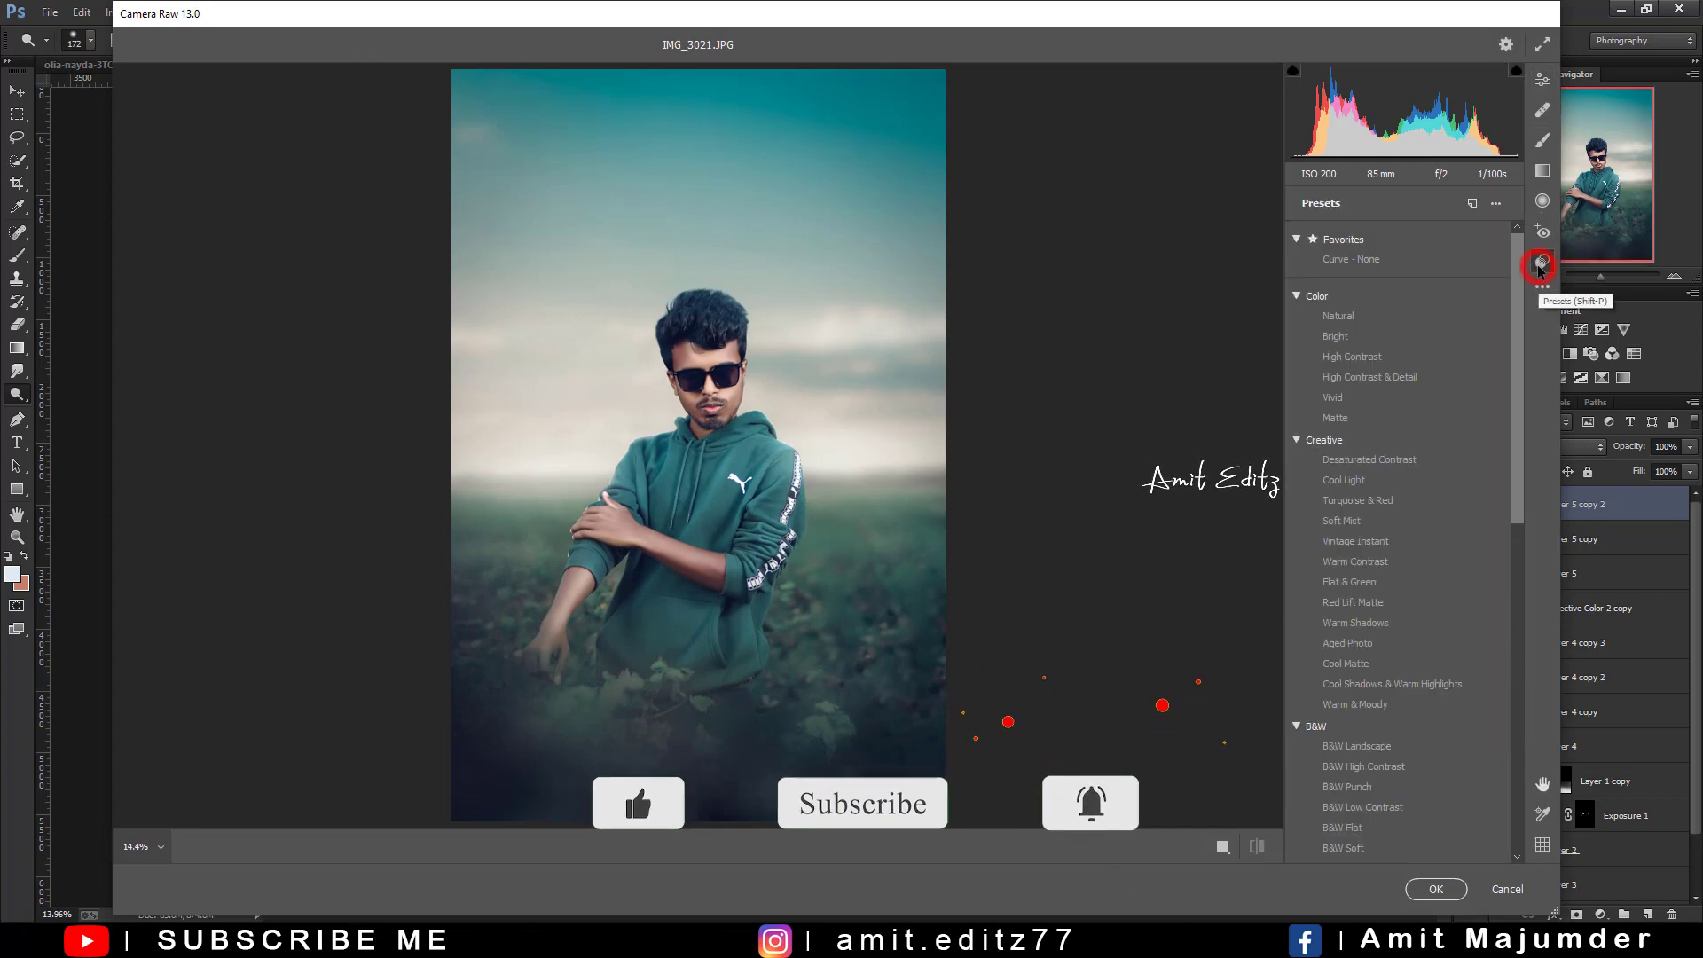
pyautogui.click(1543, 110)
pyautogui.click(1543, 142)
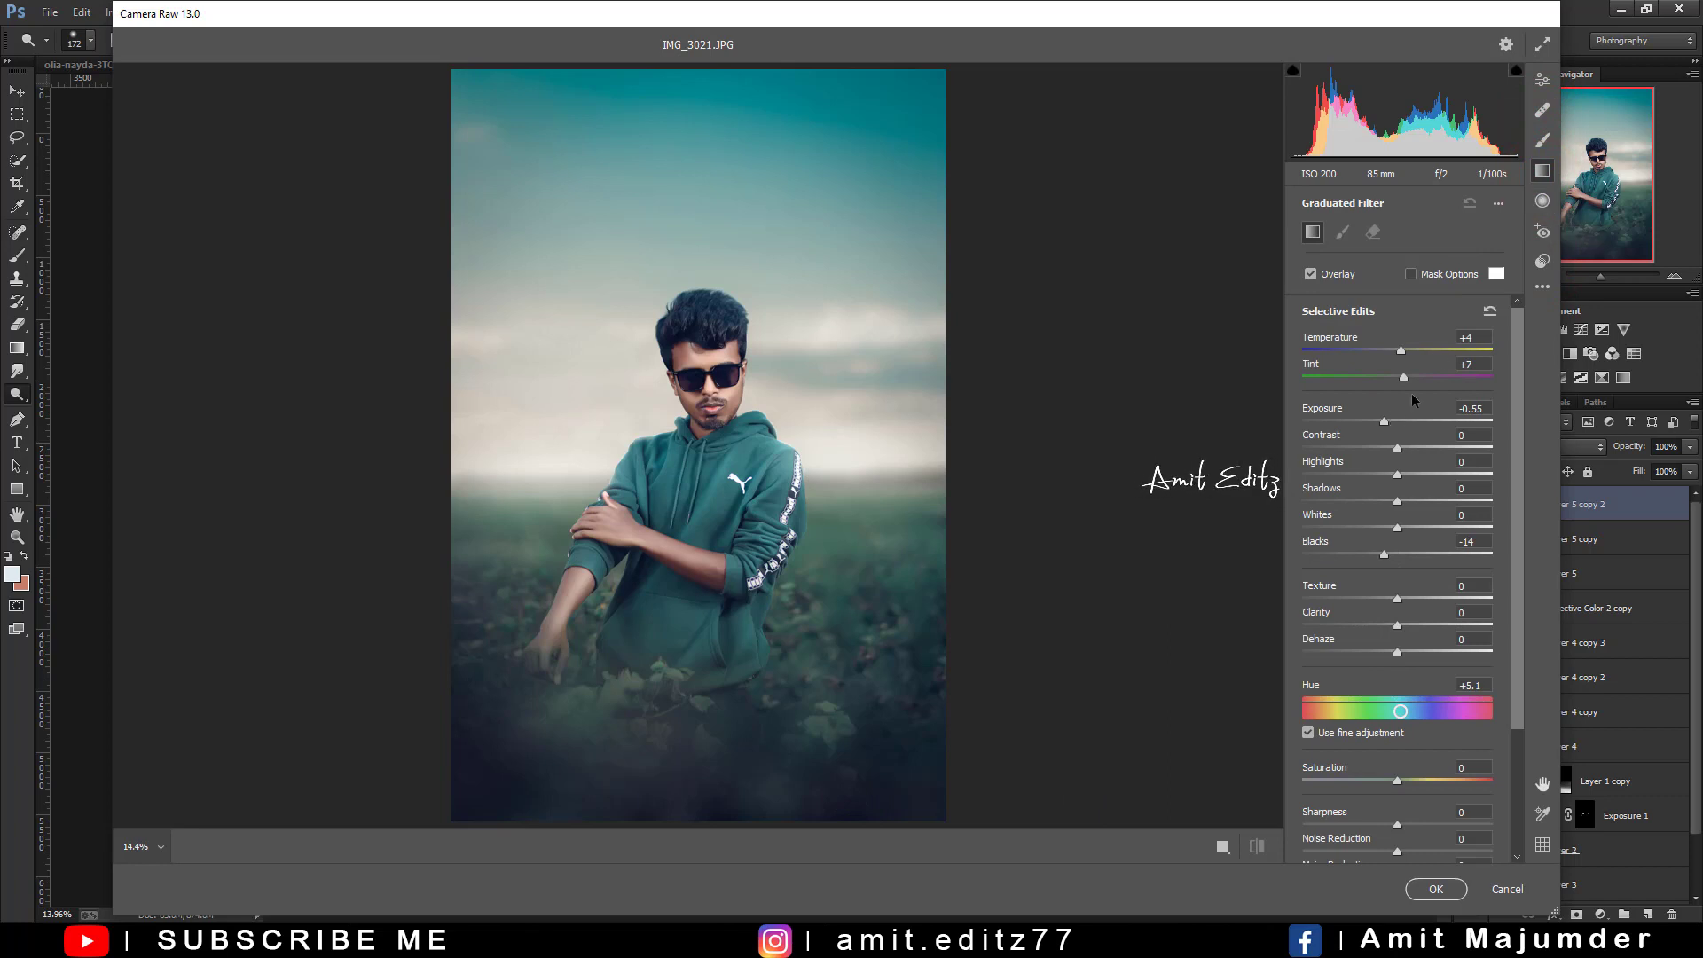
pyautogui.click(1543, 201)
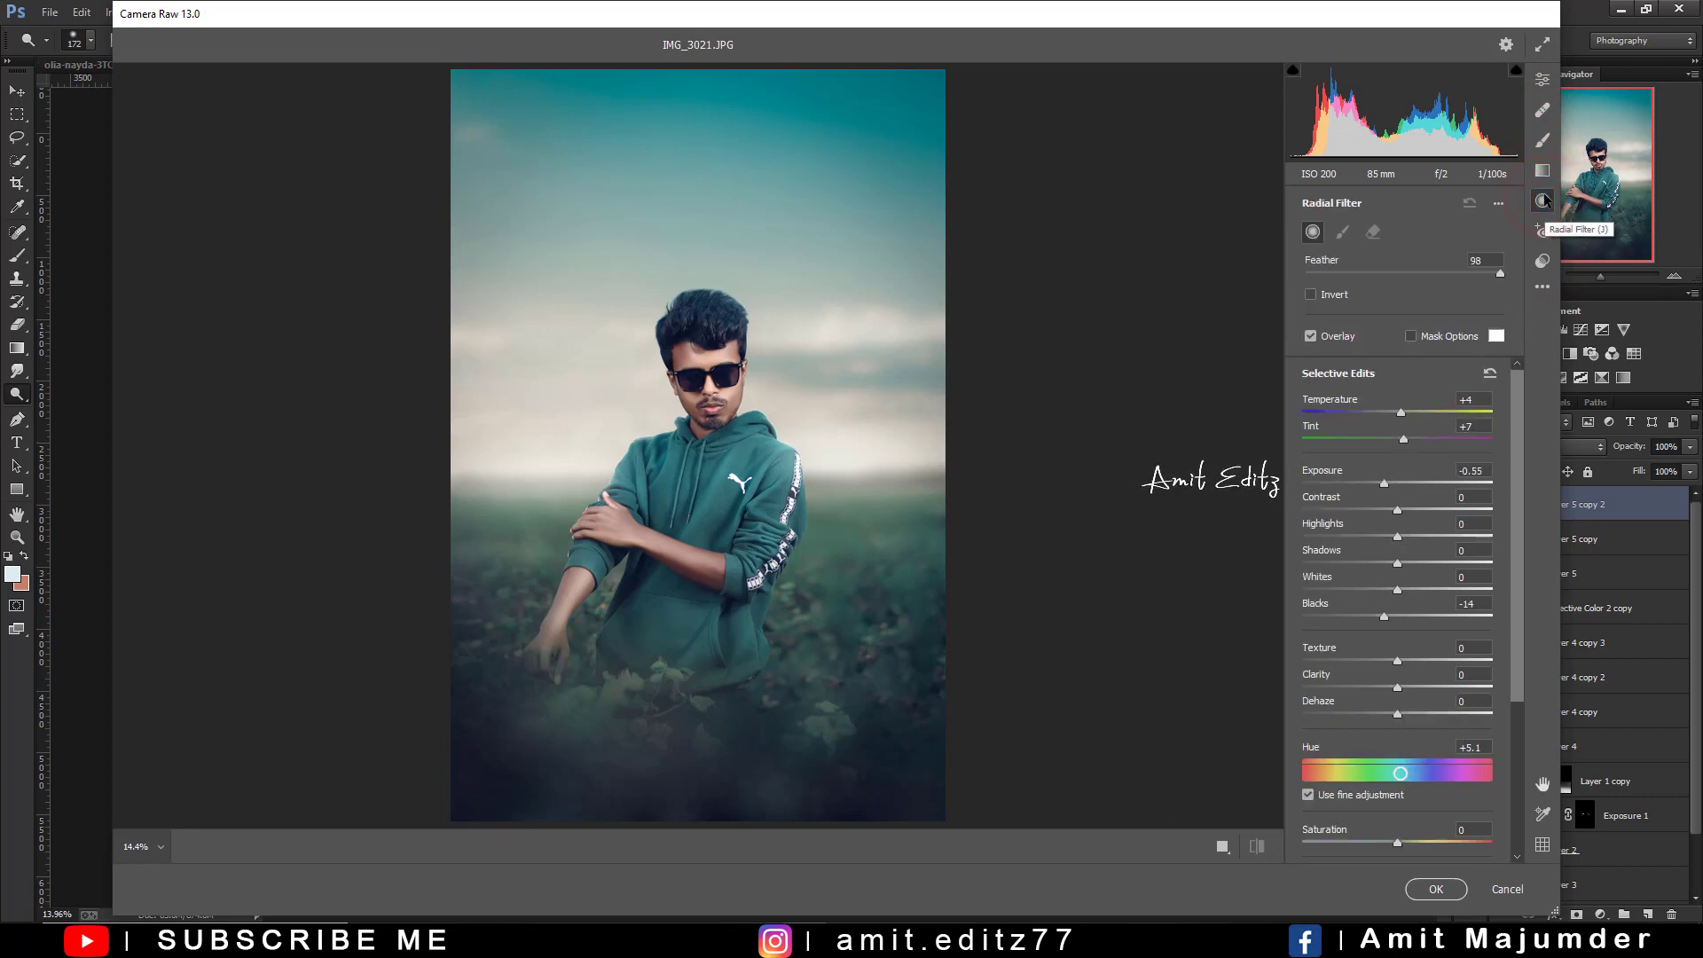
# Draw a radial filter in the sky with Exposure +1.00, Contrast -100, Highlights -36
pyautogui.click(1345, 236)
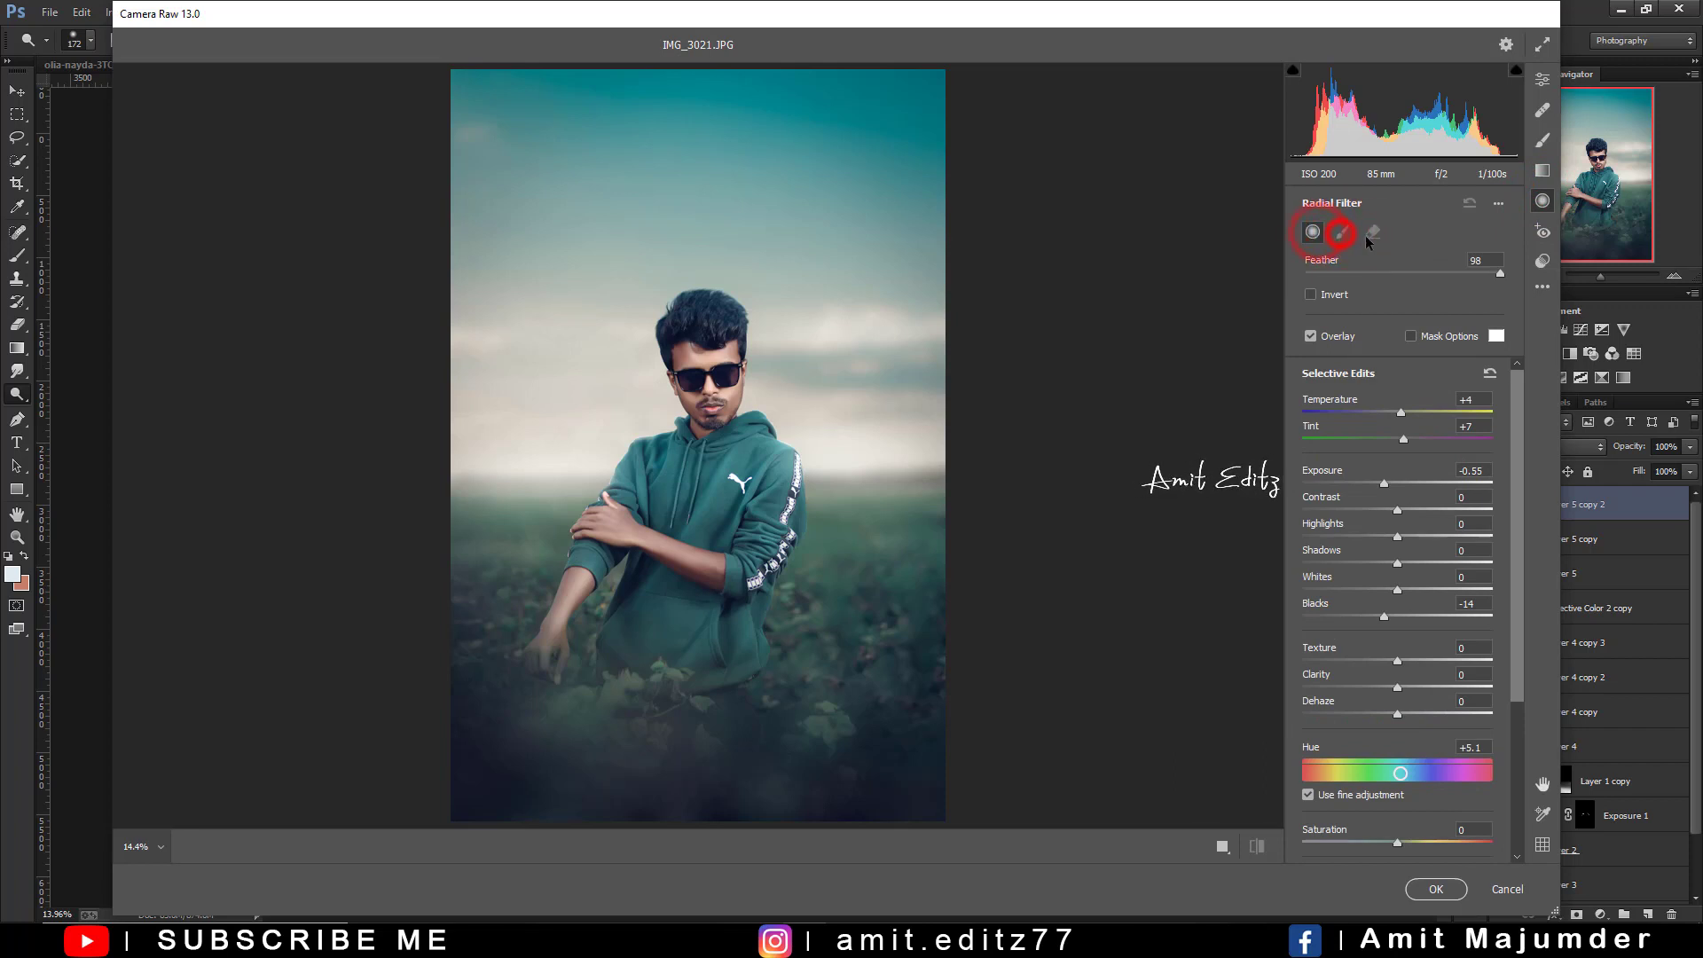
pyautogui.moveTo(1384, 483)
pyautogui.mouseDown()
pyautogui.moveTo(1403, 484)
pyautogui.moveTo(1346, 493)
pyautogui.mouseUp()
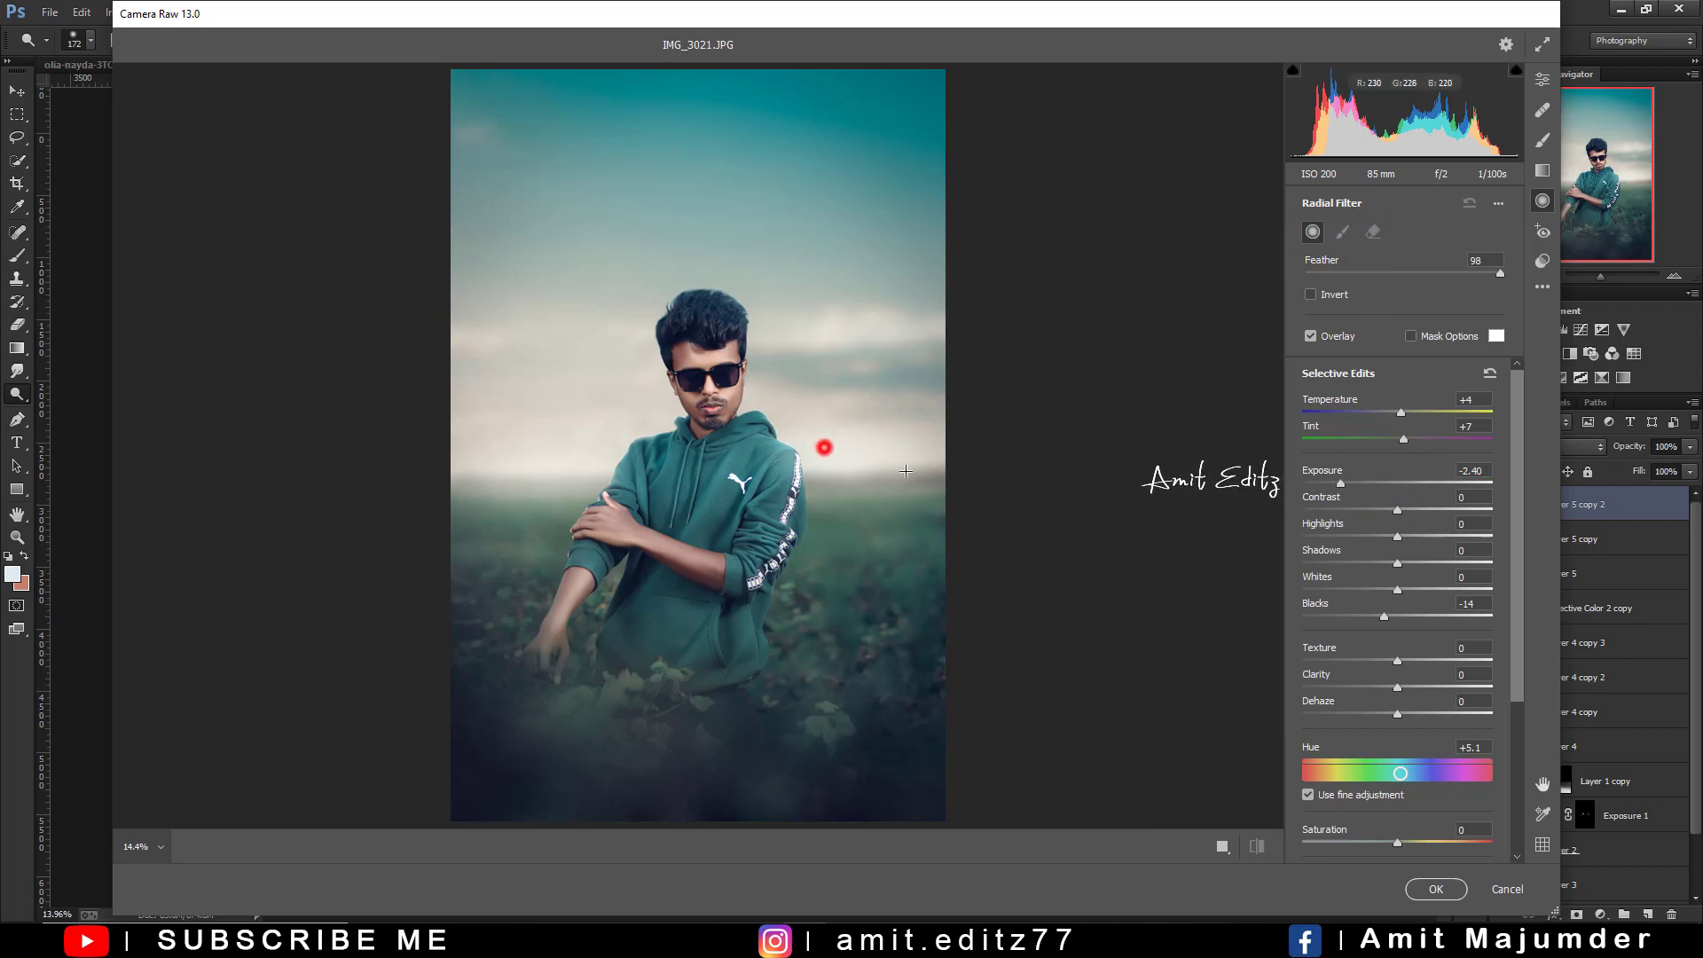
pyautogui.moveTo(822, 446); pyautogui.dragTo(939, 477)
pyautogui.moveTo(859, 433); pyautogui.dragTo(948, 435)
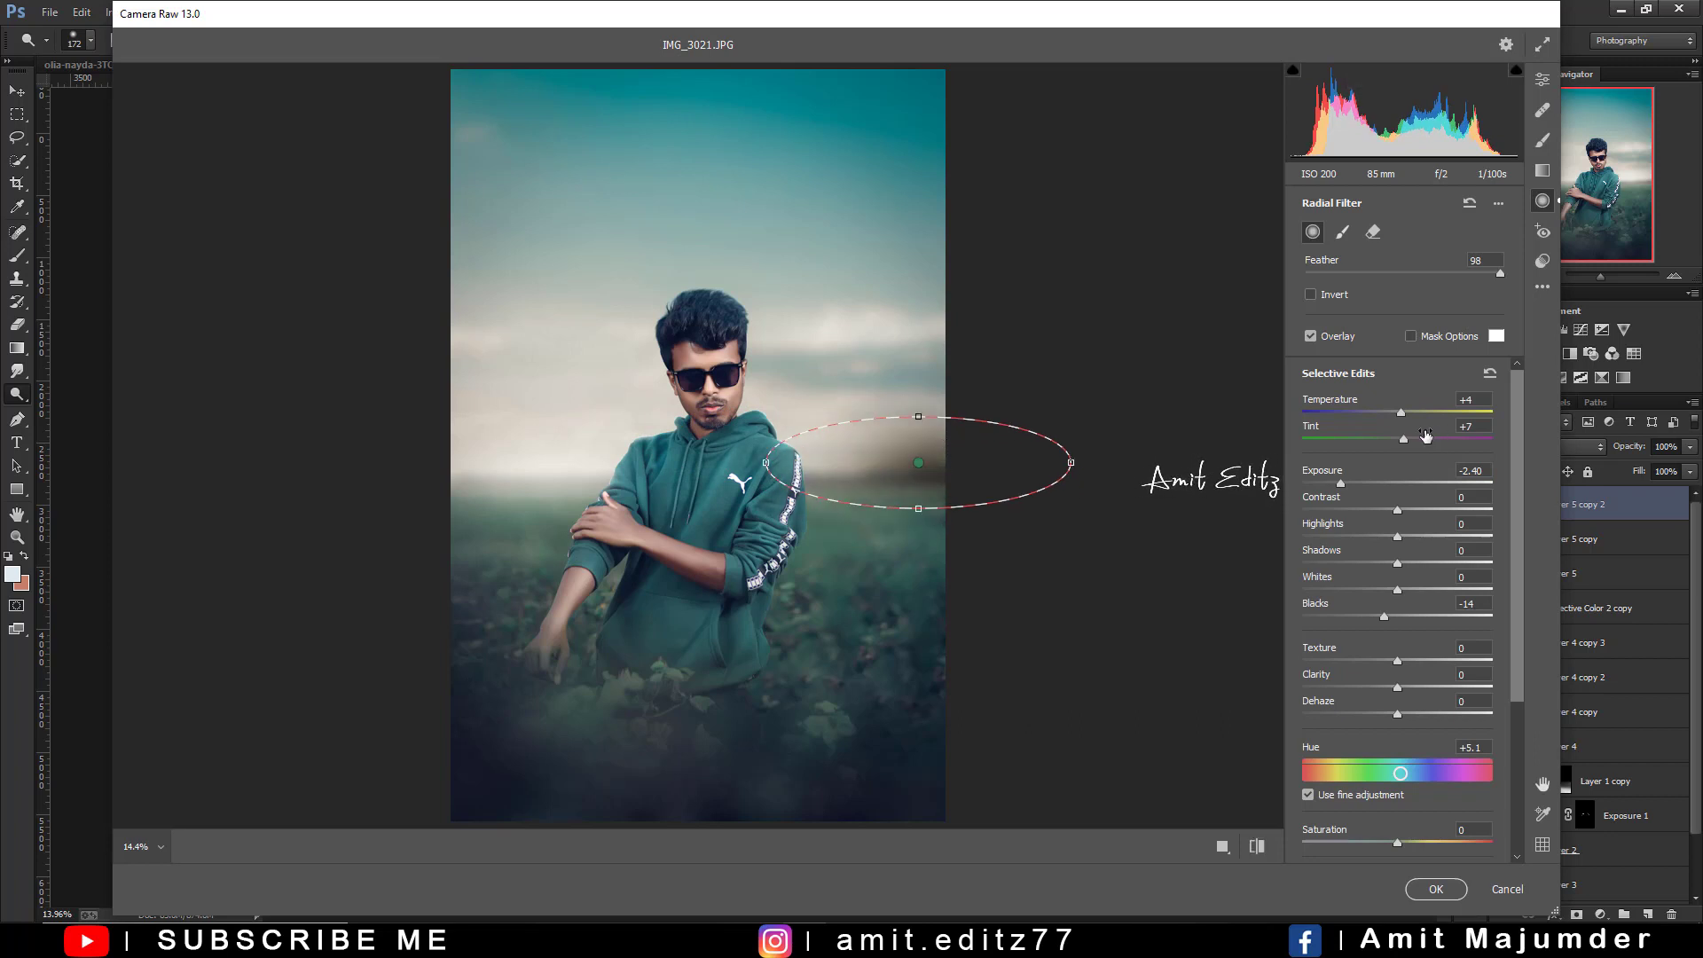
pyautogui.moveTo(1341, 482)
pyautogui.mouseDown()
pyautogui.moveTo(1423, 486)
pyautogui.moveTo(1331, 510)
pyautogui.mouseUp()
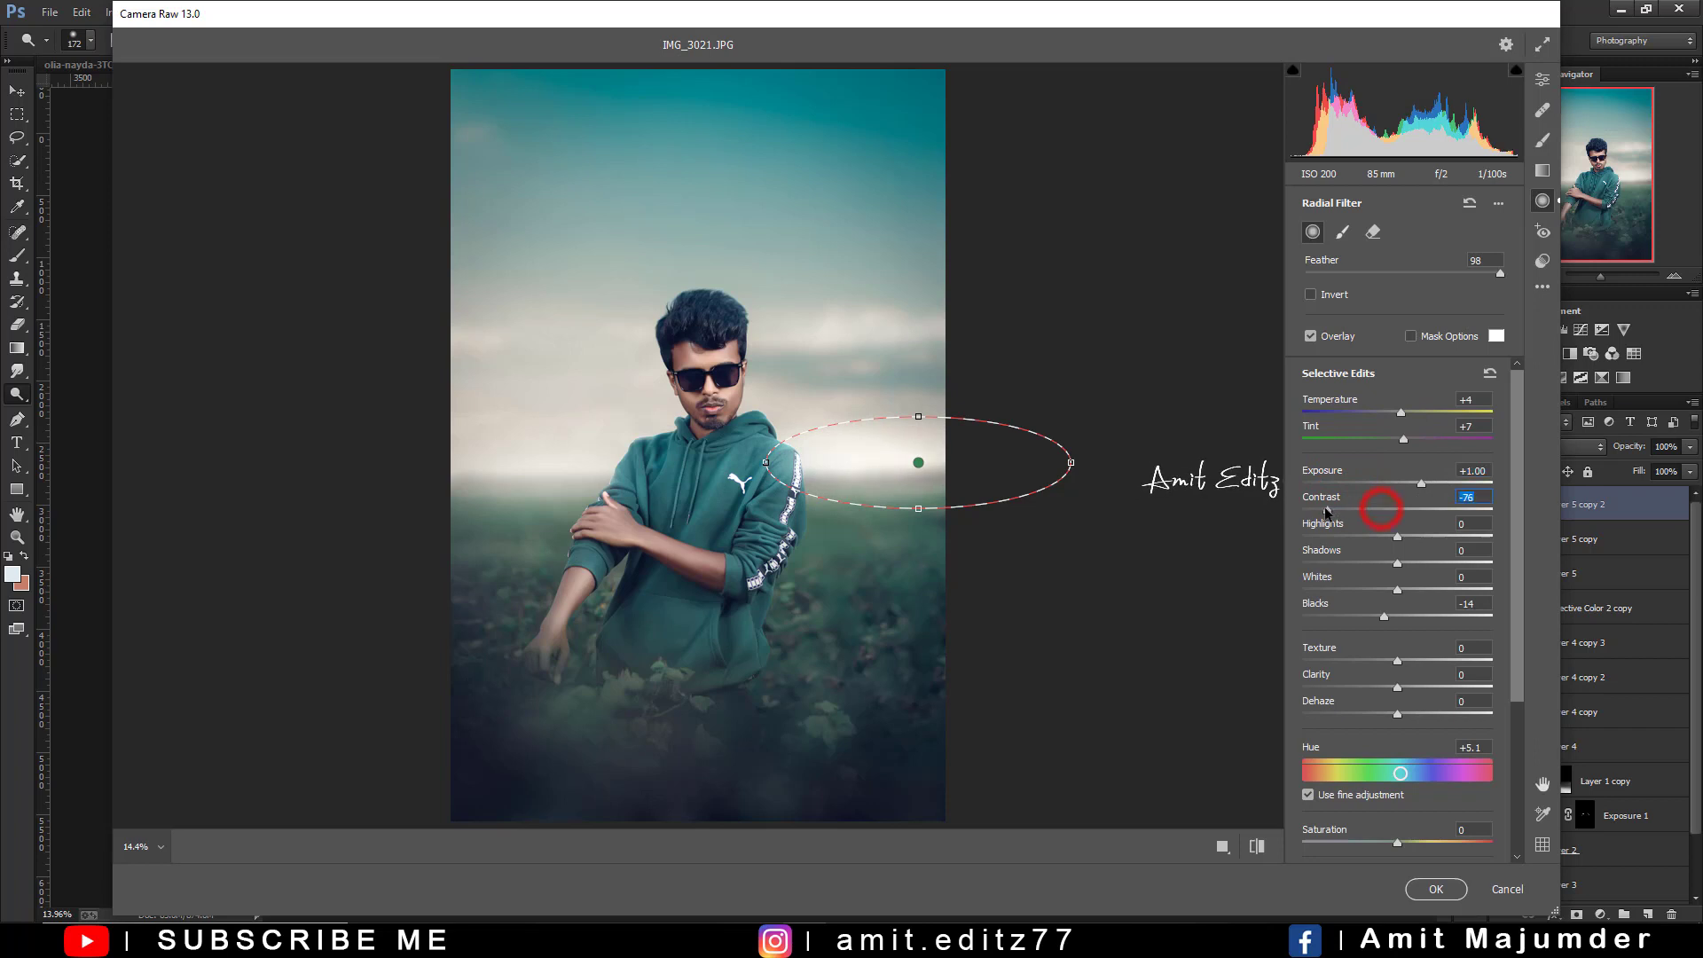
pyautogui.moveTo(1445, 512); pyautogui.dragTo(1231, 511)
pyautogui.moveTo(1387, 525); pyautogui.dragTo(1324, 532)
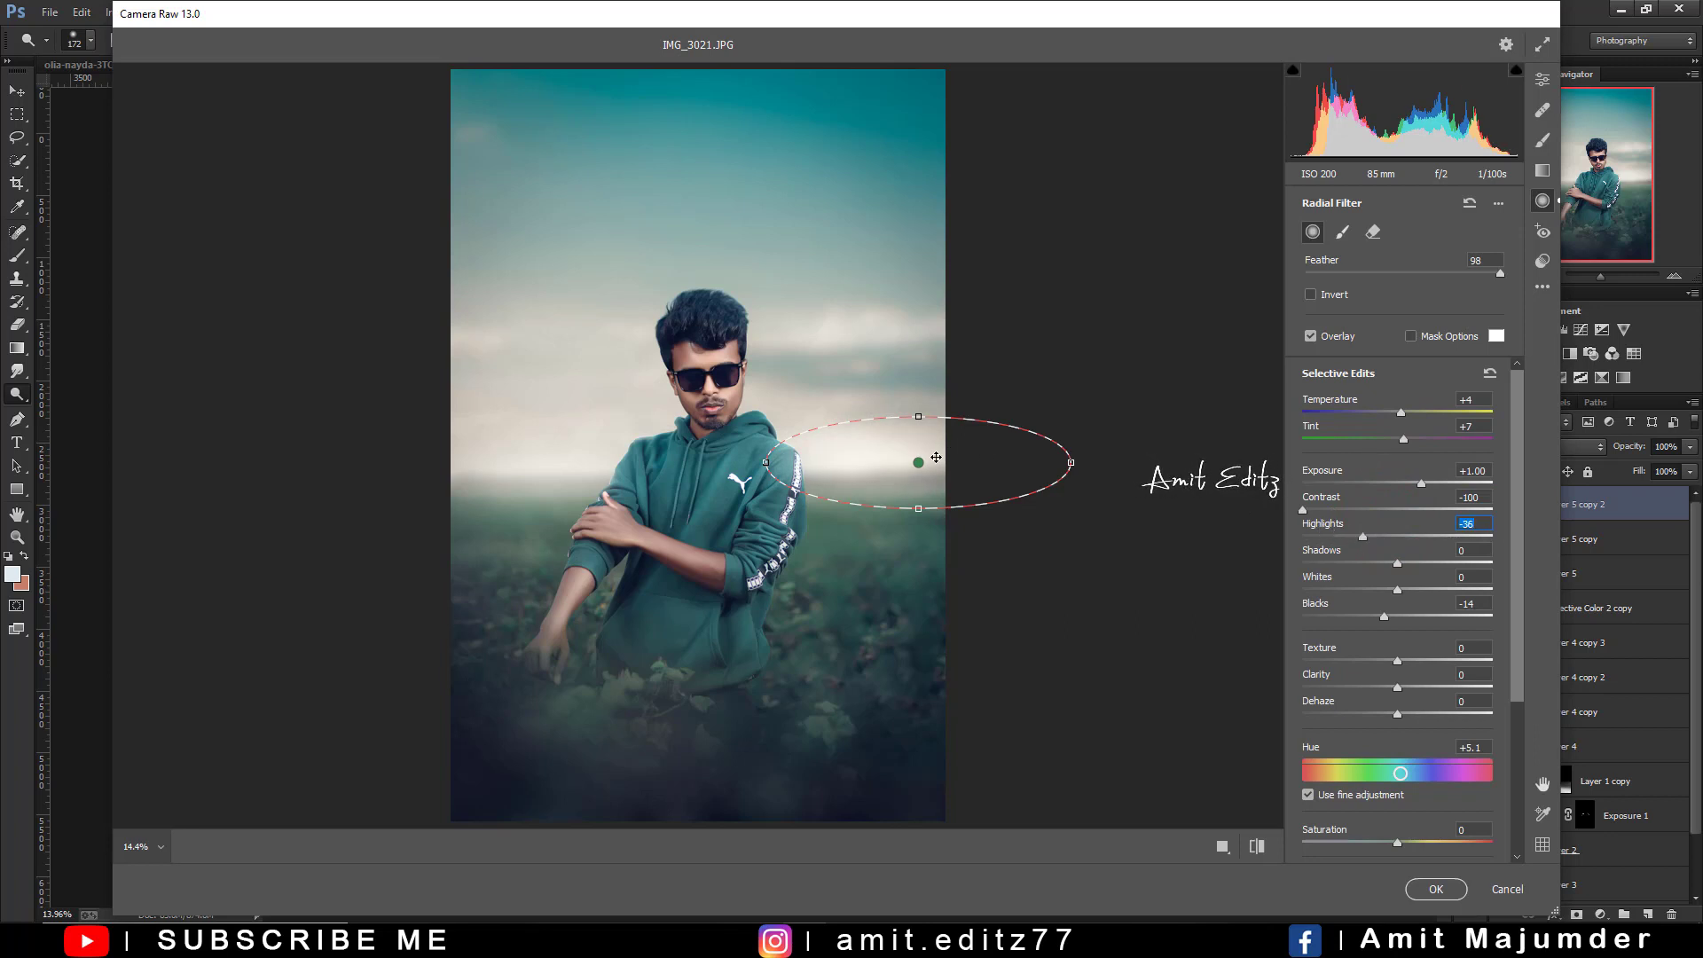
# Move the radial glow left of the man, narrow and flatten it, then apply
pyautogui.moveTo(936, 457)
pyautogui.mouseDown()
pyautogui.moveTo(442, 446)
pyautogui.moveTo(494, 481)
pyautogui.mouseUp()
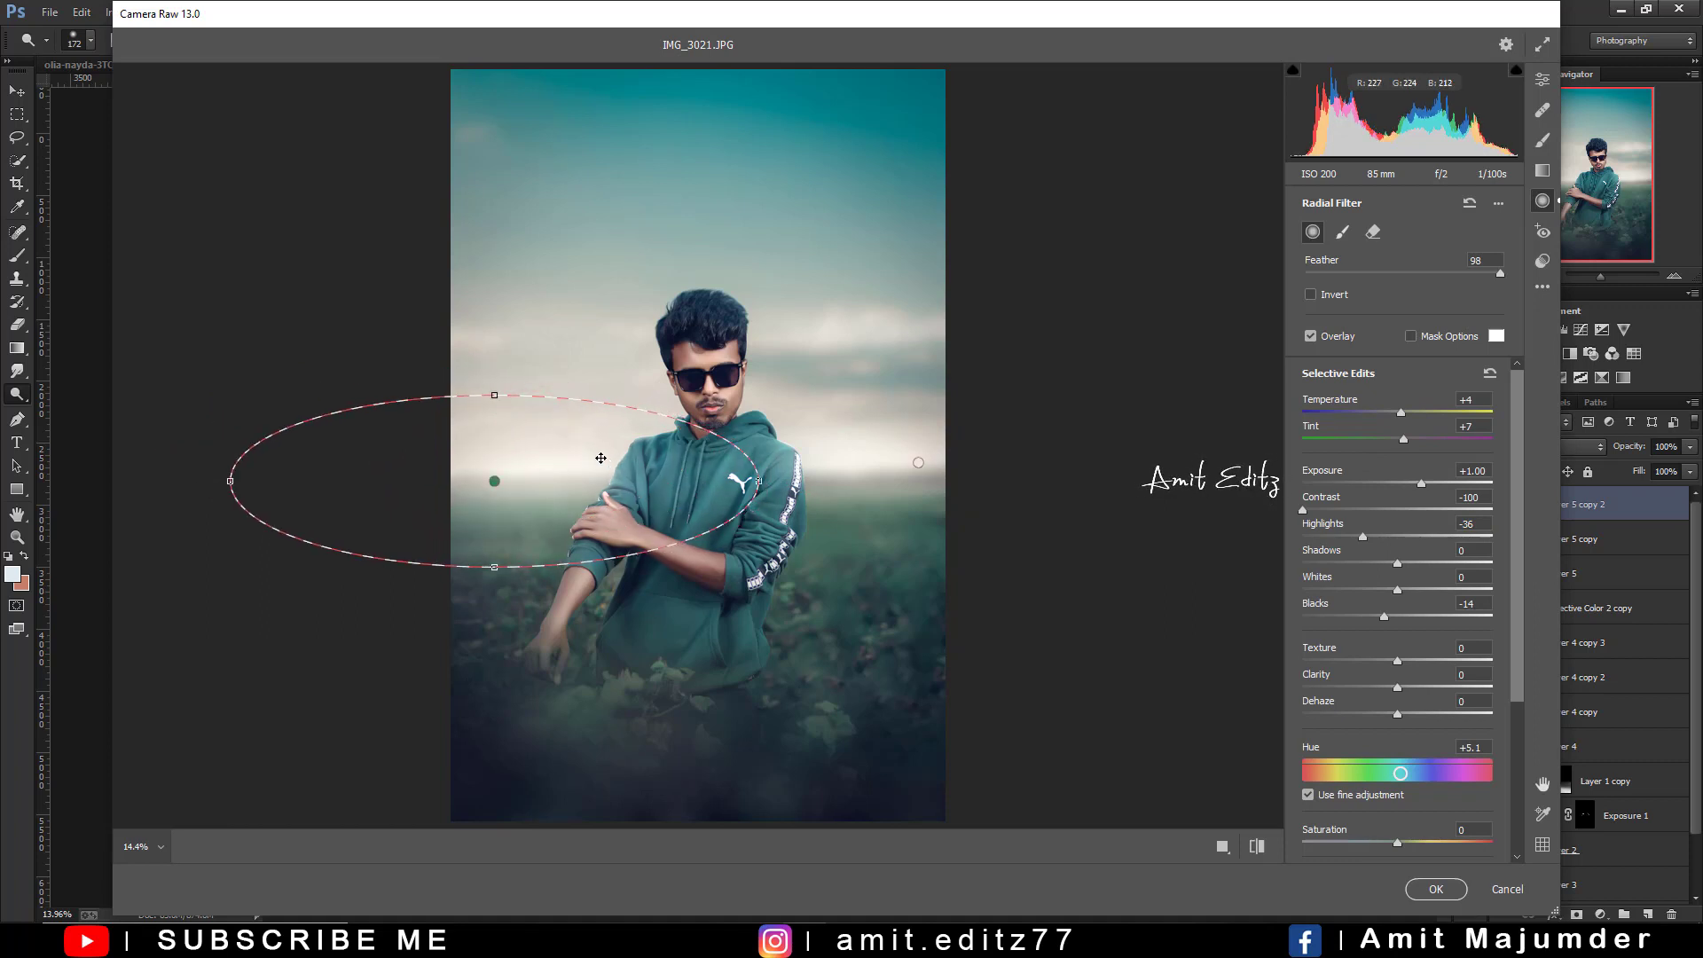
pyautogui.moveTo(760, 481); pyautogui.dragTo(677, 481)
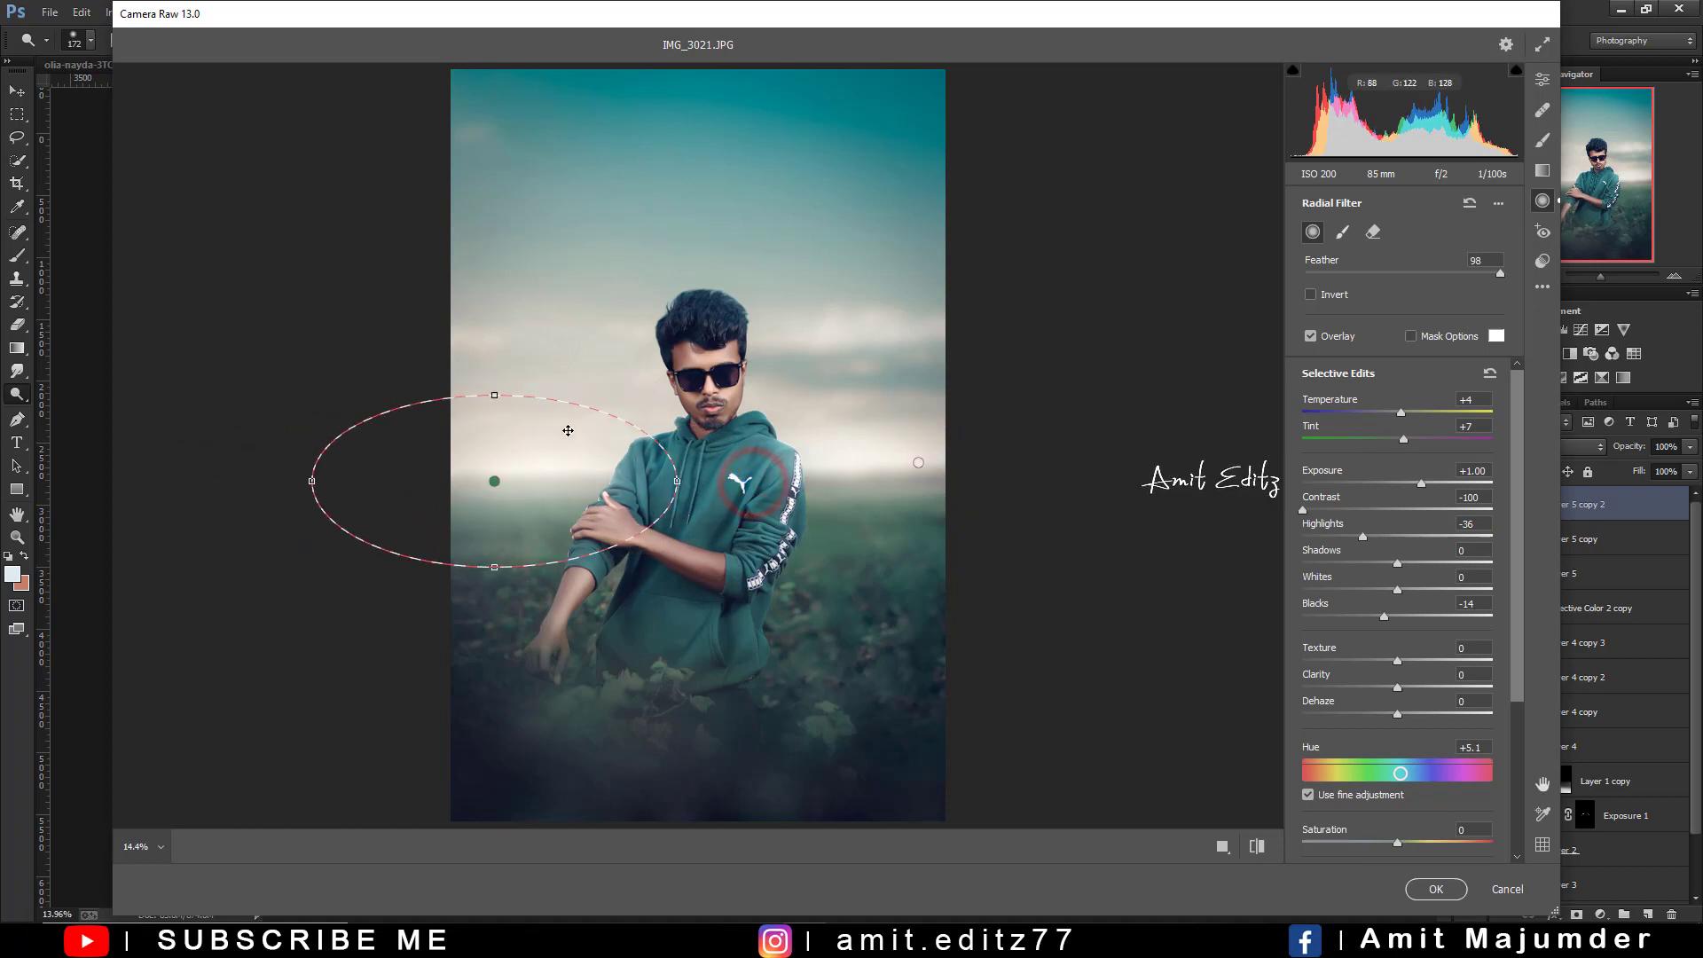
pyautogui.moveTo(498, 394)
pyautogui.mouseDown()
pyautogui.moveTo(497, 429)
pyautogui.moveTo(528, 447)
pyautogui.mouseUp()
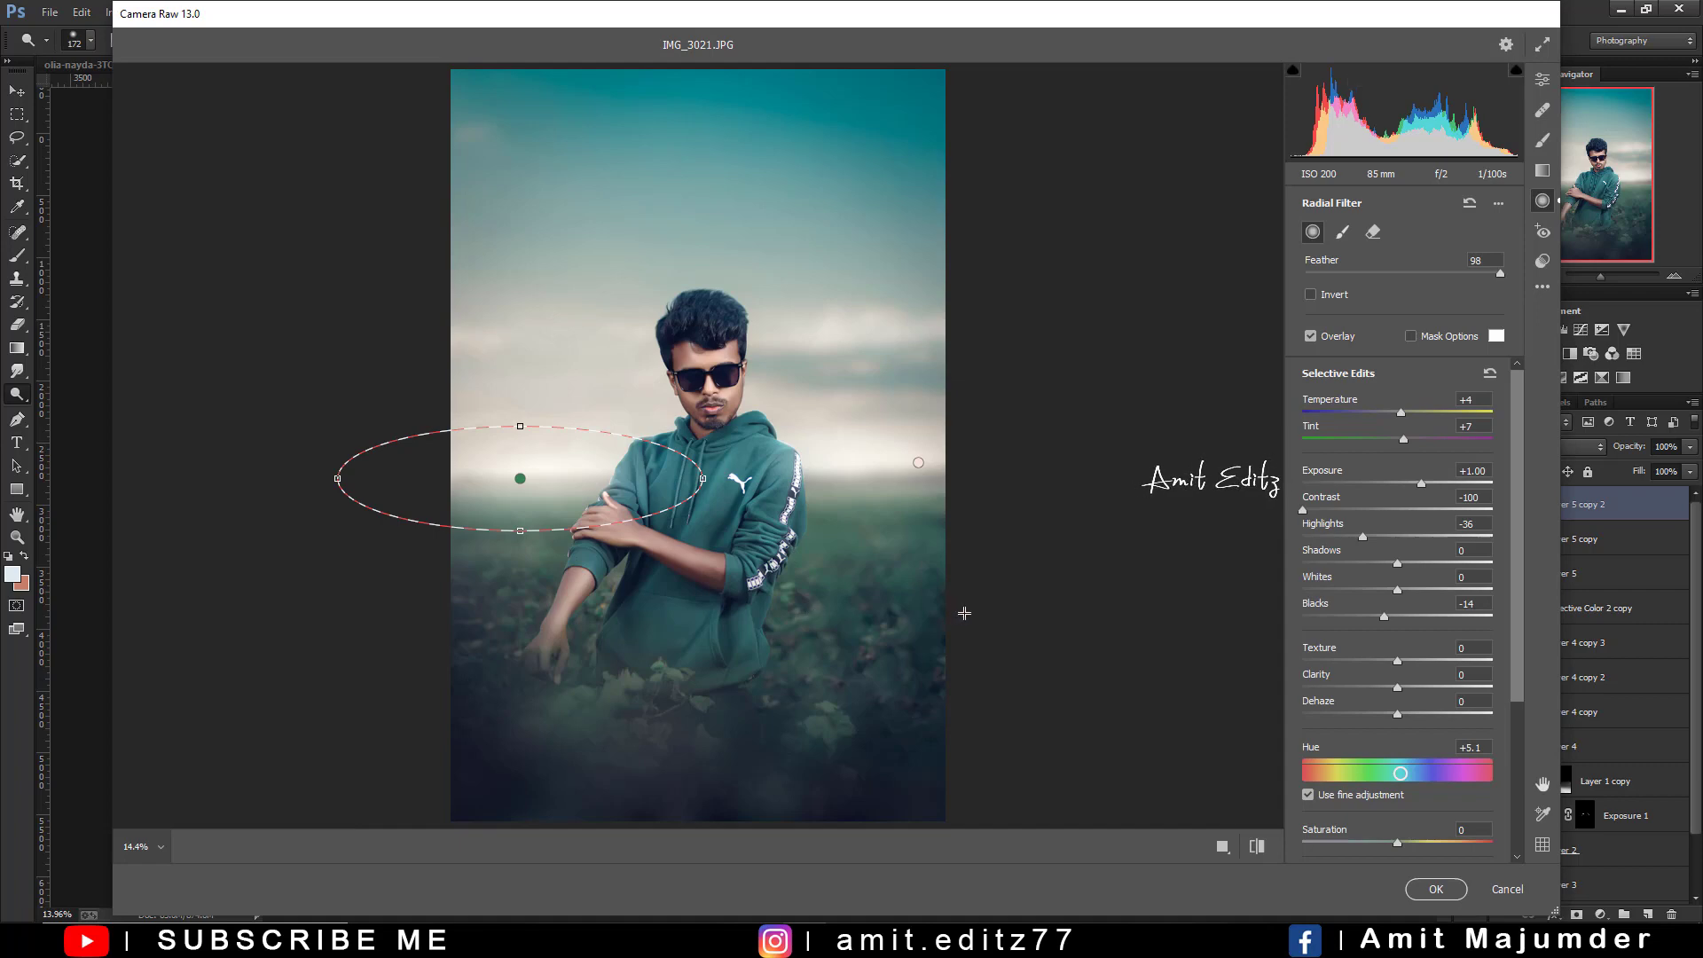
pyautogui.click(1446, 887)
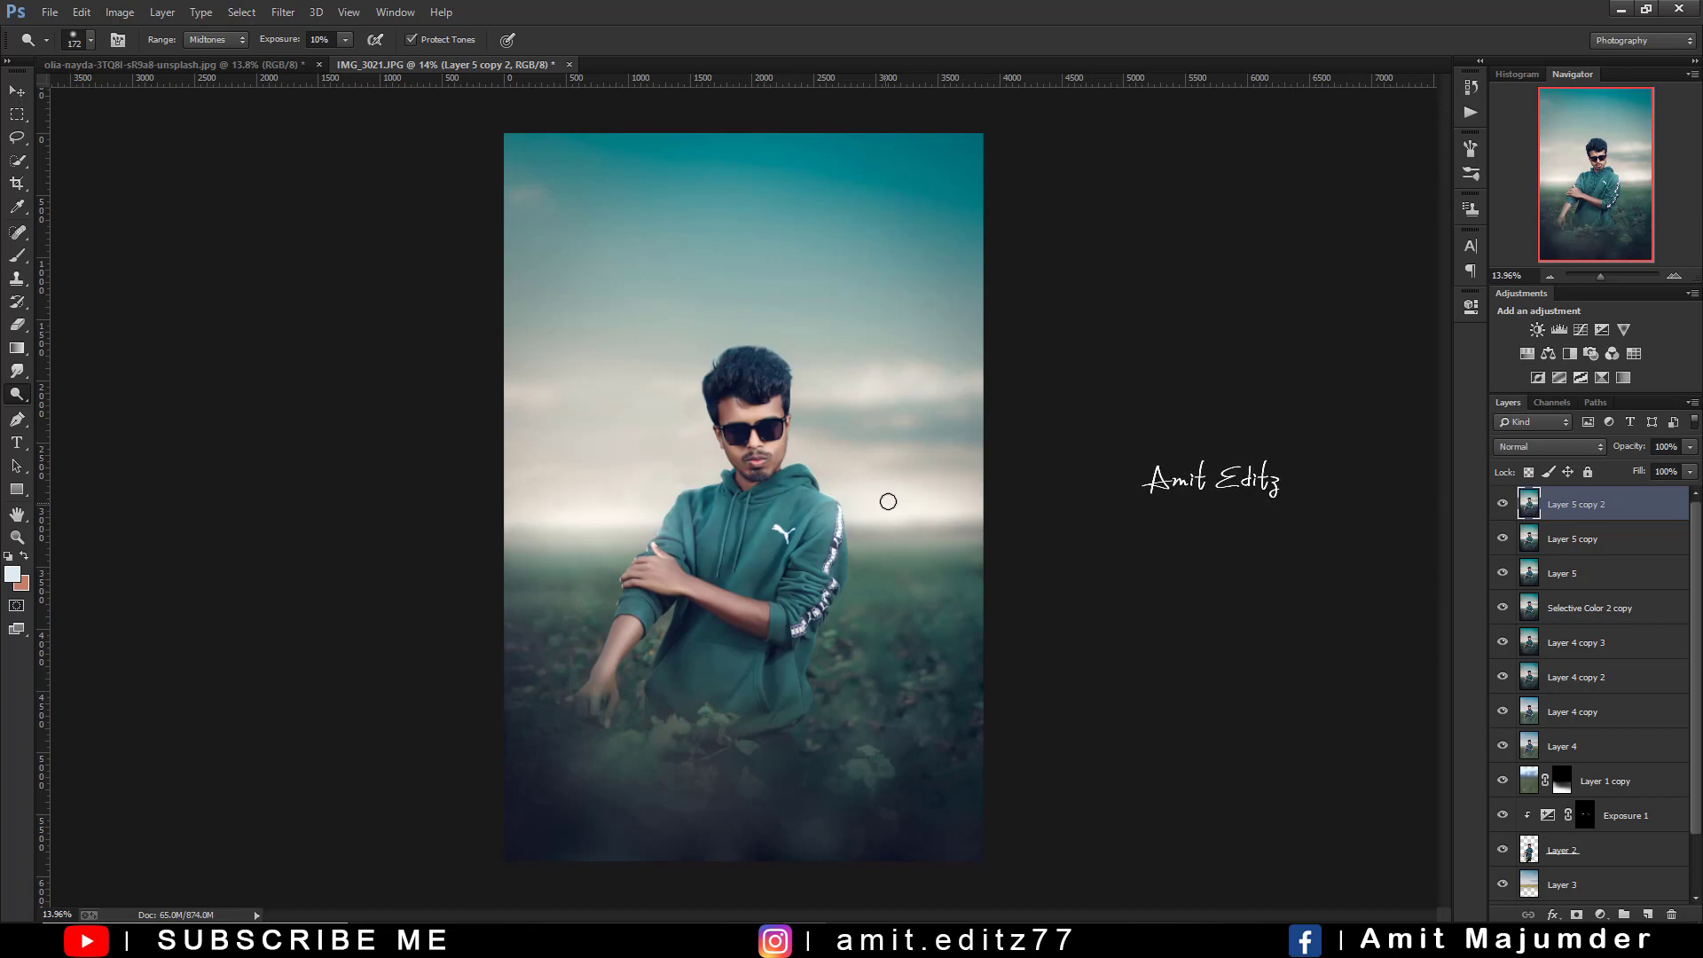
pyautogui.scroll(-3, 944, 485)
pyautogui.scroll(-2, 944, 485)
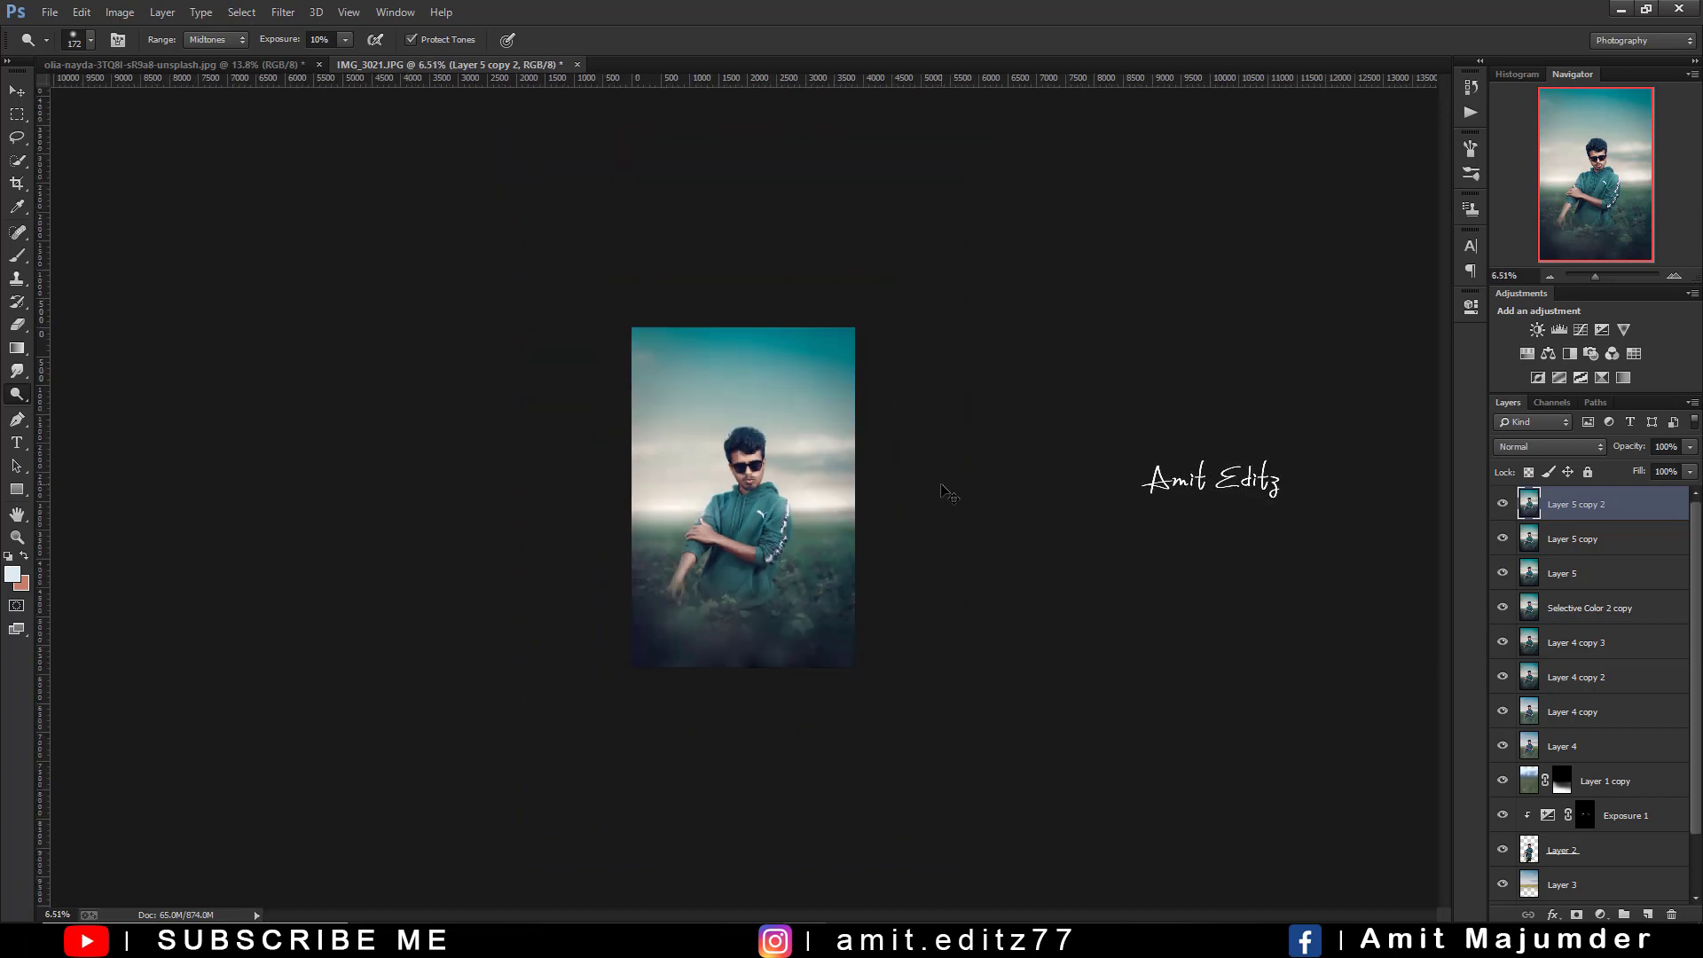
pyautogui.scroll(2, 943, 489)
pyautogui.scroll(2, 942, 489)
# Dodge the skin on the man's forearm to lighten it
pyautogui.scroll(3, 764, 615)
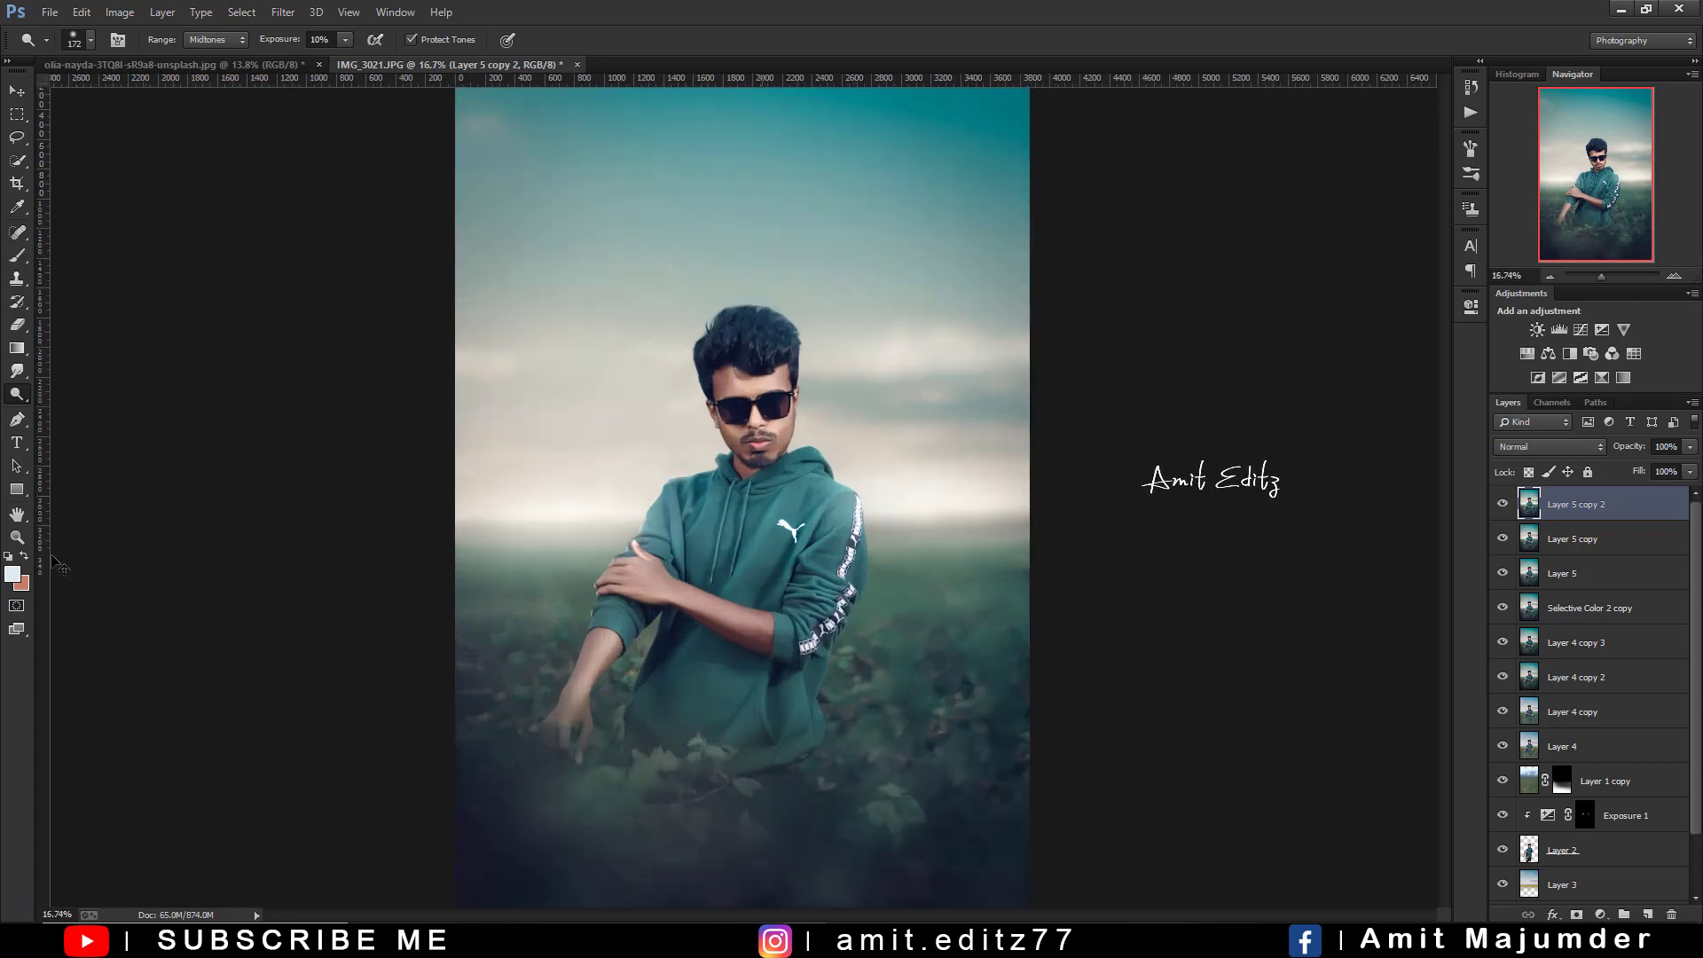
pyautogui.moveTo(760, 646); pyautogui.dragTo(799, 632)
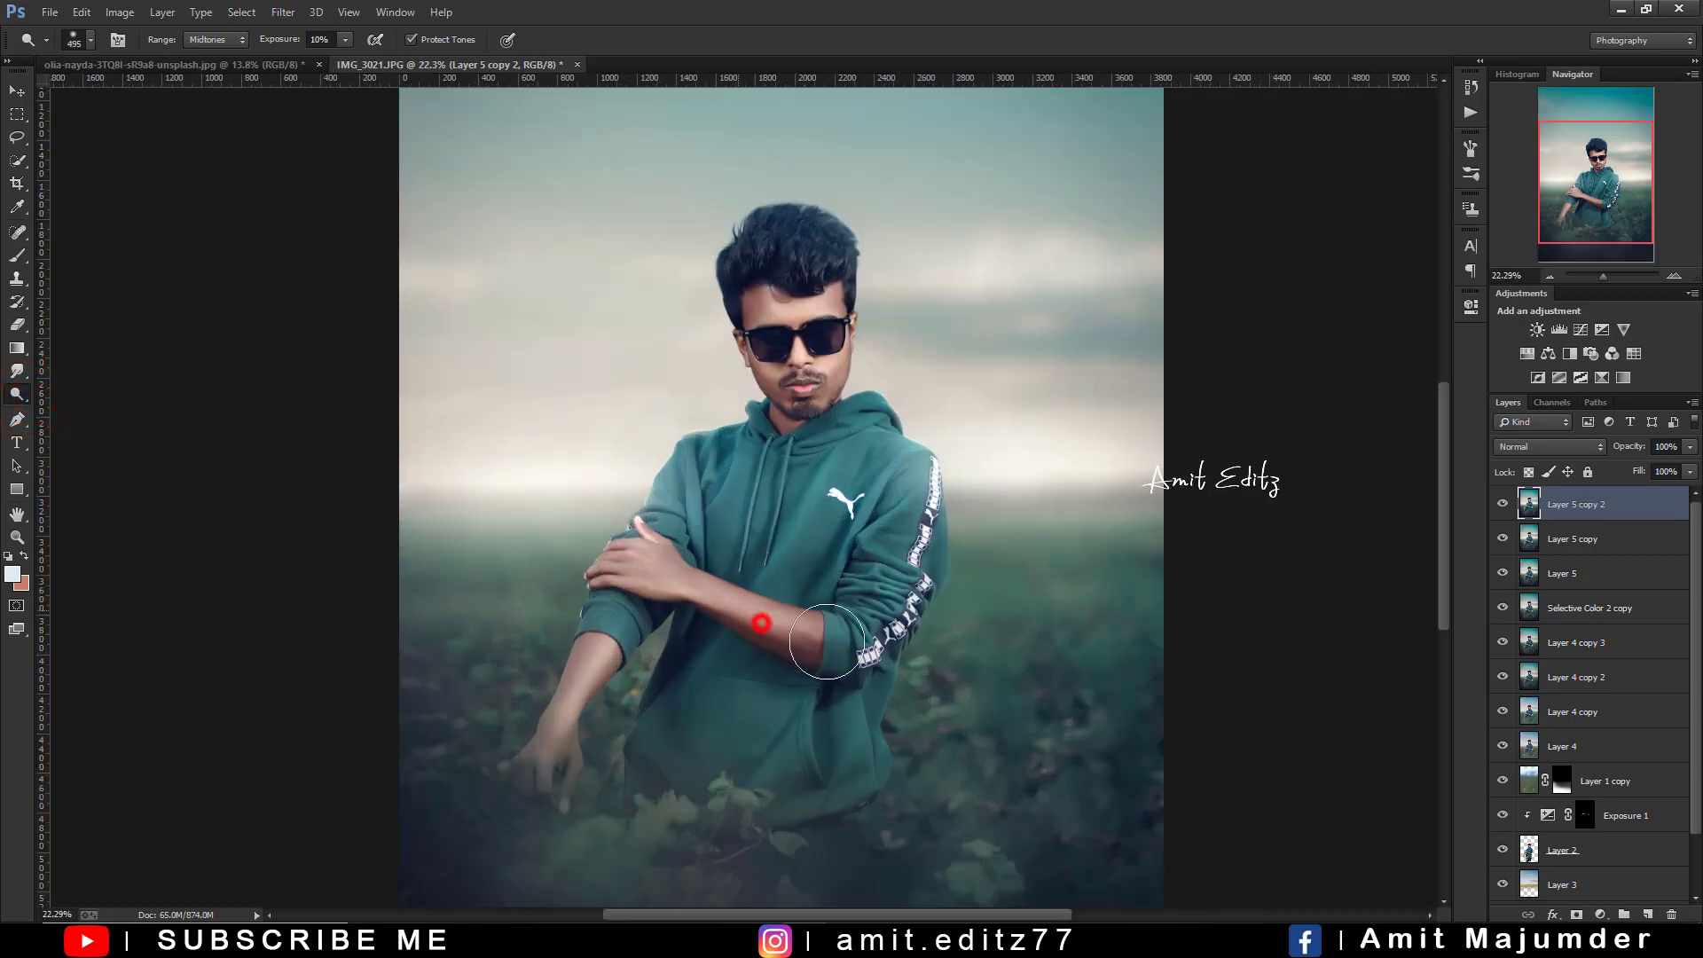
pyautogui.scroll(-1, 676, 591)
pyautogui.scroll(-2, 676, 591)
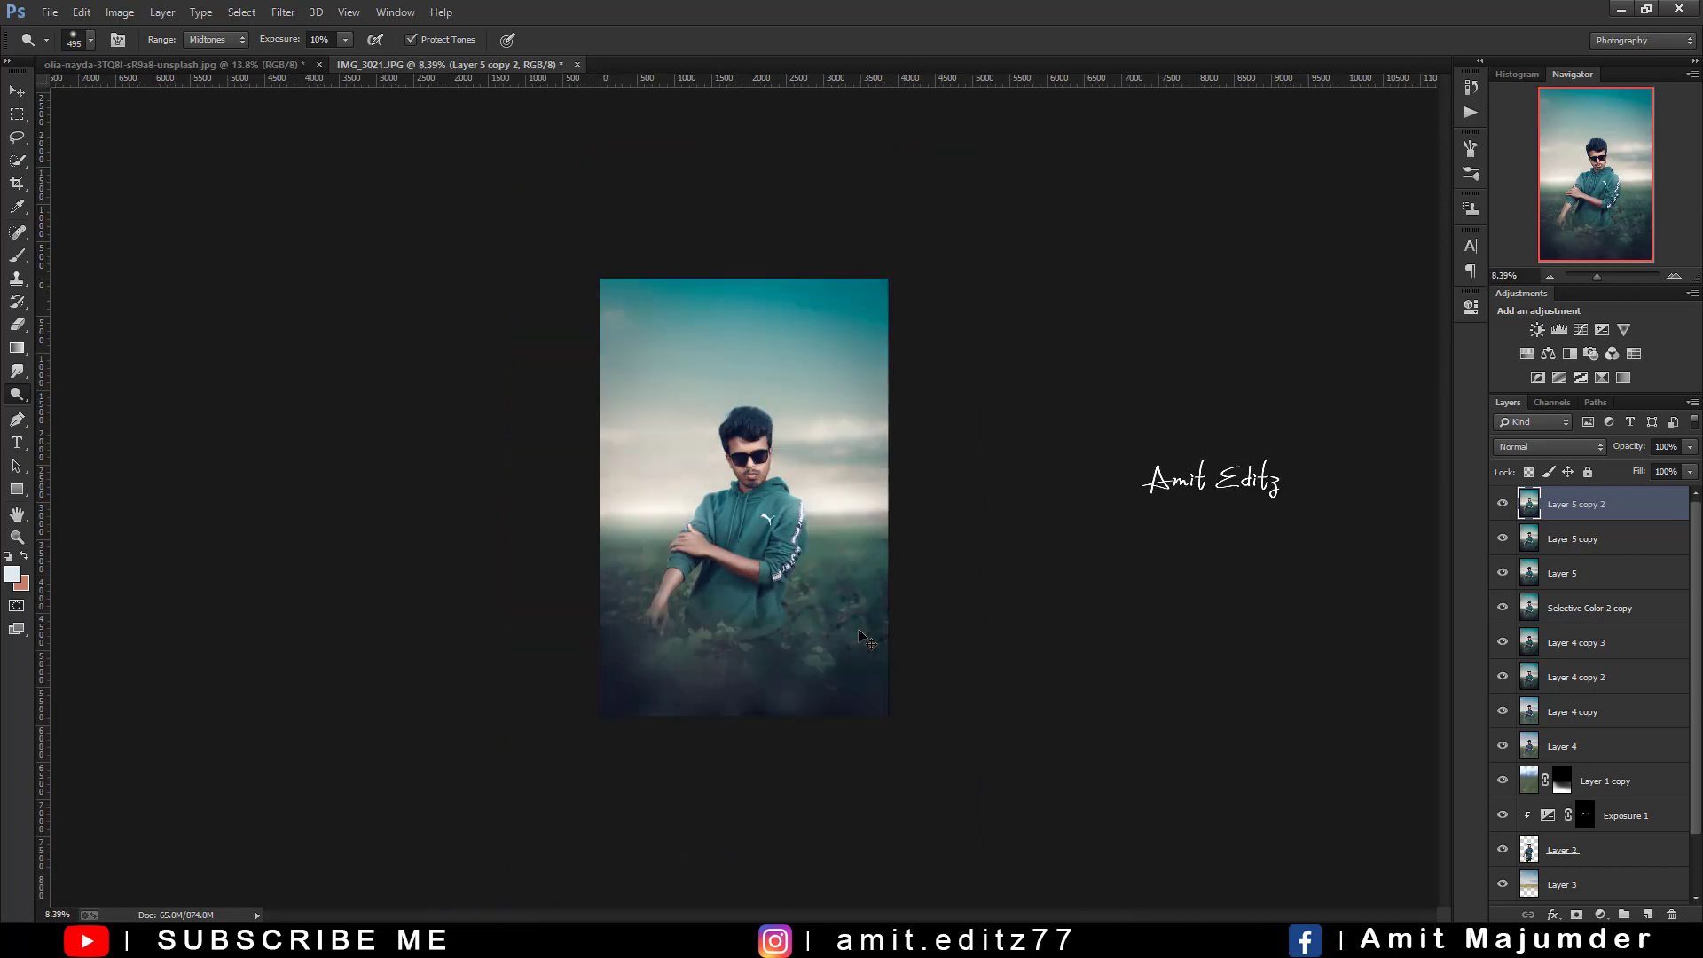
pyautogui.scroll(1, 858, 630)
pyautogui.scroll(1, 805, 652)
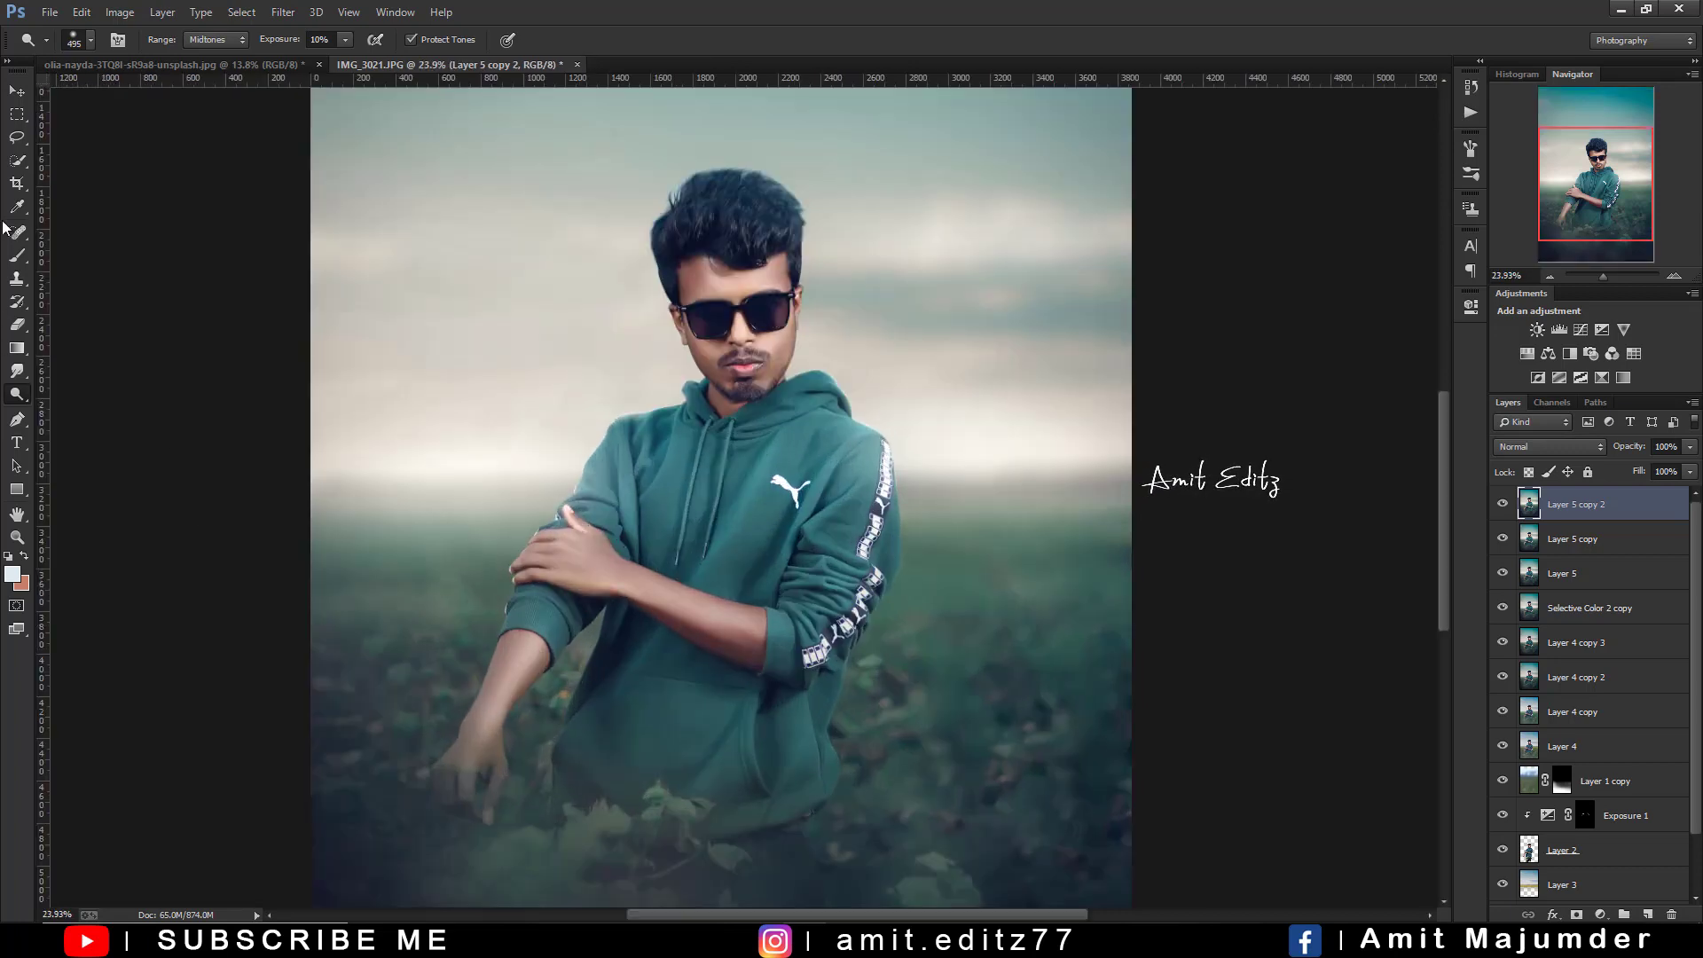
# Quick-select the forearm and add a Selective Color adjustment to it
pyautogui.click(17, 159)
pyautogui.moveTo(647, 587)
pyautogui.mouseDown()
pyautogui.moveTo(739, 629)
pyautogui.moveTo(690, 629)
pyautogui.mouseUp()
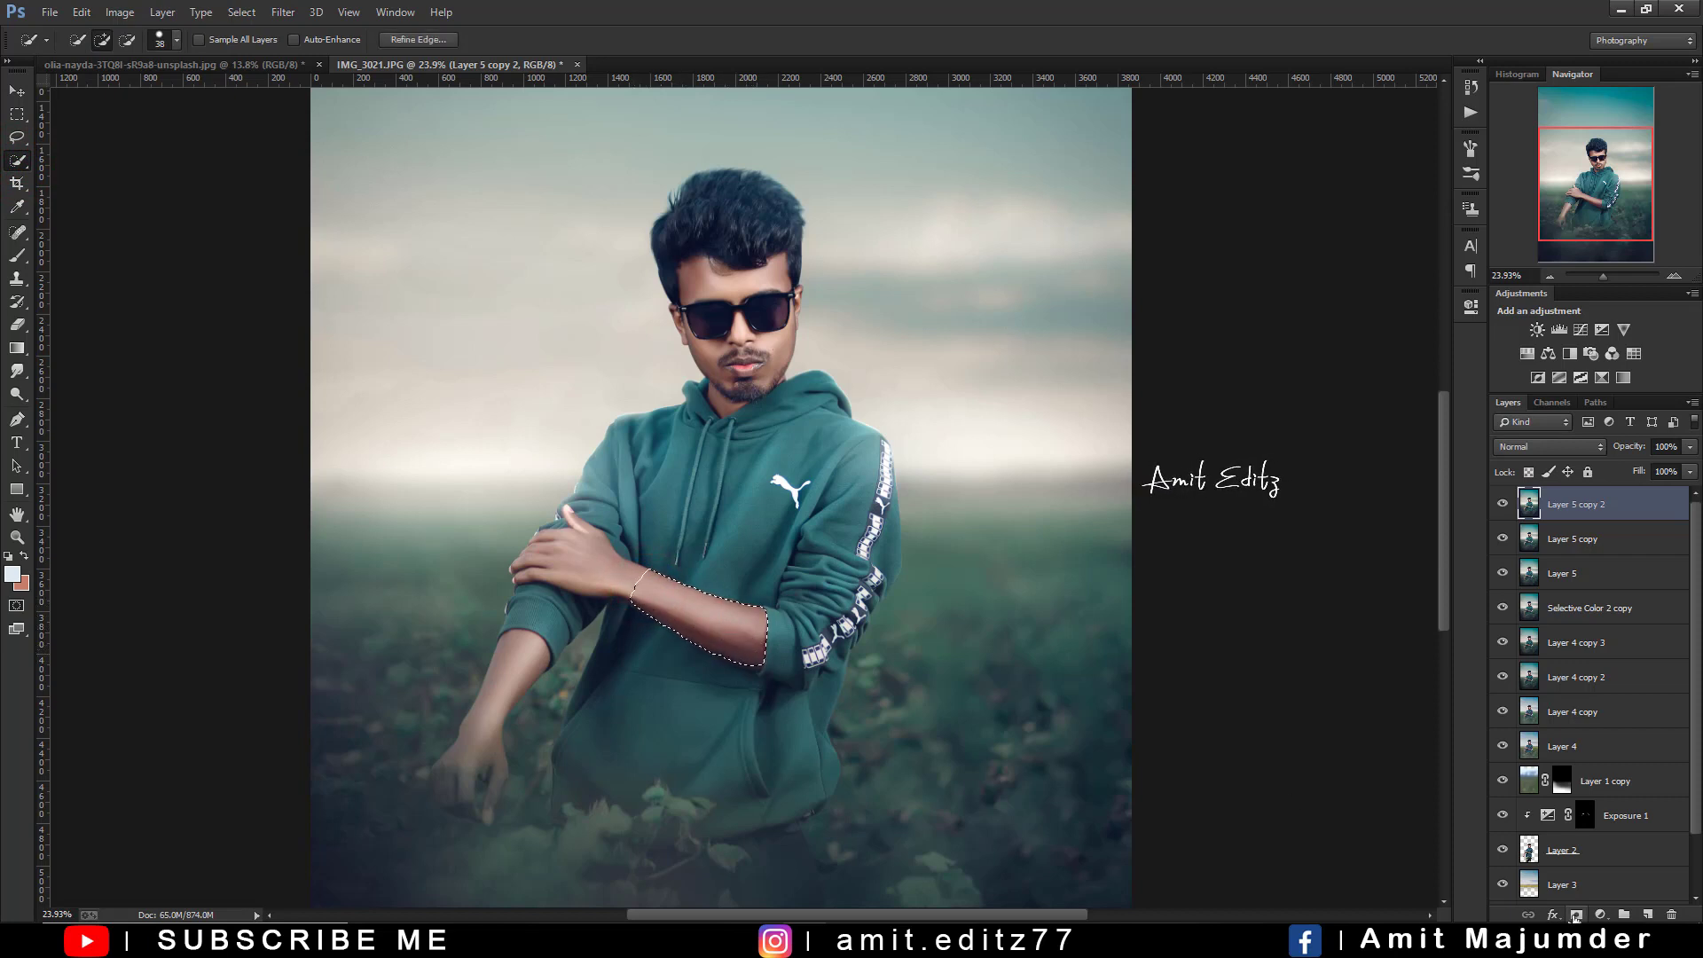
pyautogui.click(1600, 915)
pyautogui.click(1539, 887)
# Adjust the Reds' Cyan and set Magenta -11 and Black -18 in Selective Color
pyautogui.click(1342, 373)
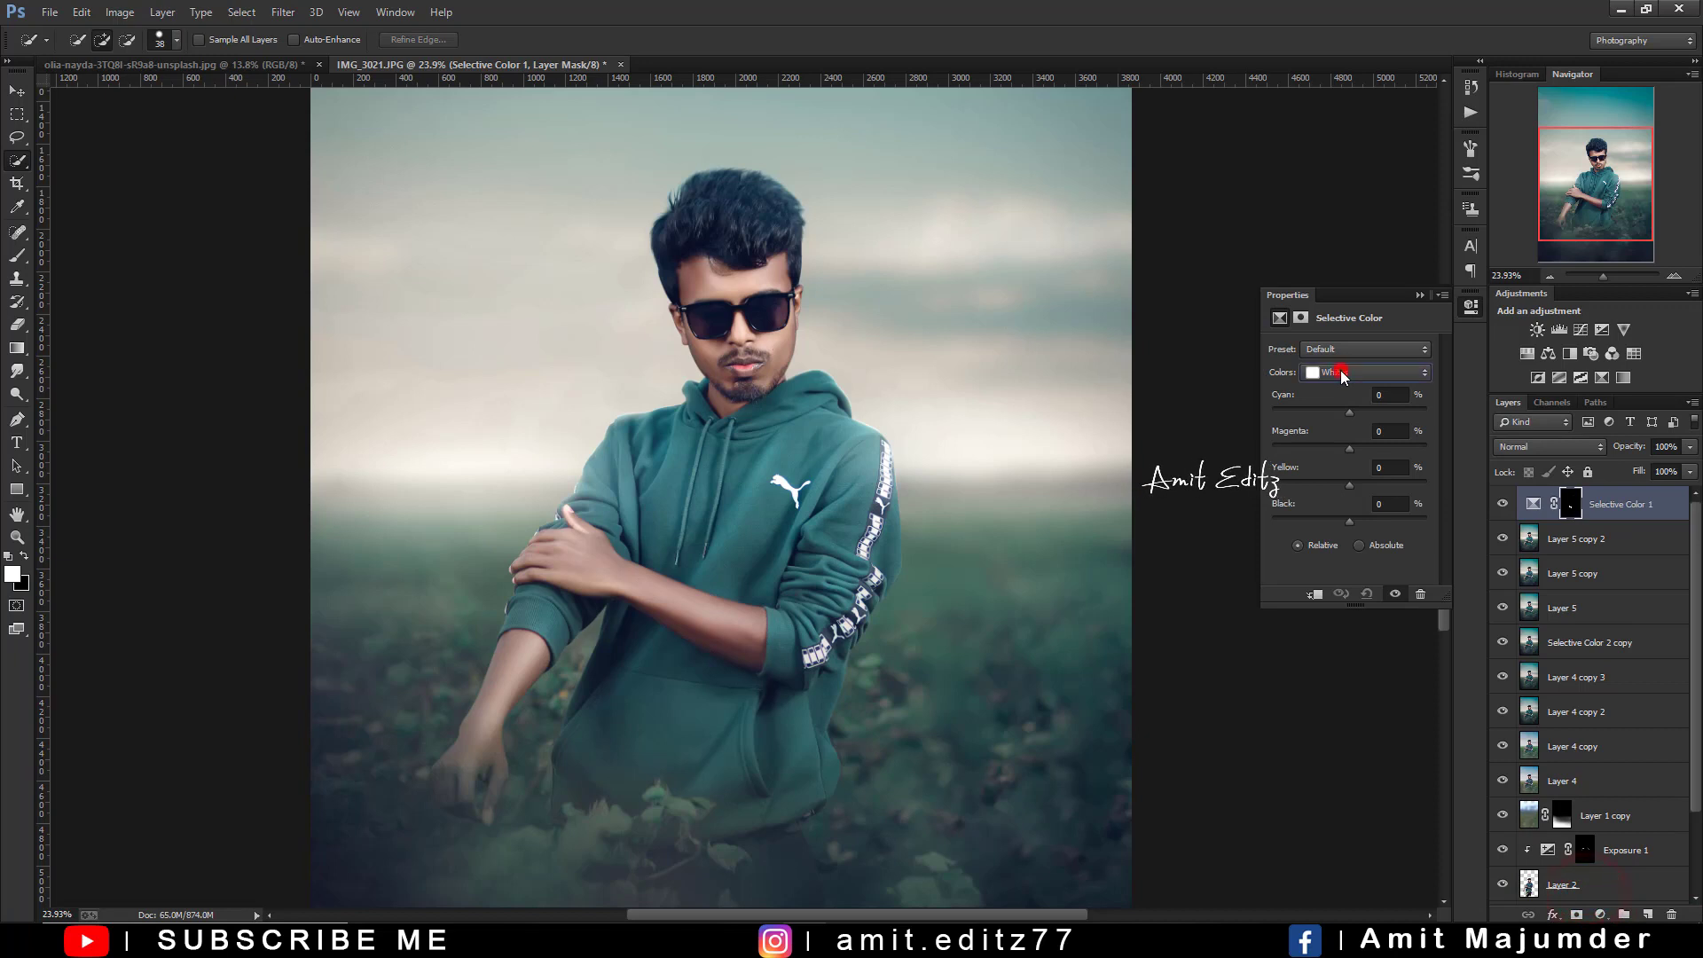
pyautogui.click(1324, 383)
pyautogui.moveTo(1349, 411)
pyautogui.mouseDown()
pyautogui.moveTo(1331, 416)
pyautogui.moveTo(1388, 430)
pyautogui.mouseUp()
pyautogui.moveTo(1349, 521); pyautogui.dragTo(1331, 523)
pyautogui.moveTo(1332, 520); pyautogui.dragTo(1335, 520)
pyautogui.moveTo(1365, 449); pyautogui.dragTo(1340, 451)
pyautogui.moveTo(1339, 451); pyautogui.dragTo(1342, 451)
pyautogui.click(1420, 294)
pyautogui.scroll(-5, 763, 355)
# Merge the Selective Color 1 adjustment down into the layer below
pyautogui.keyDown('ctrl'); pyautogui.click(1588, 538); pyautogui.keyUp('ctrl')
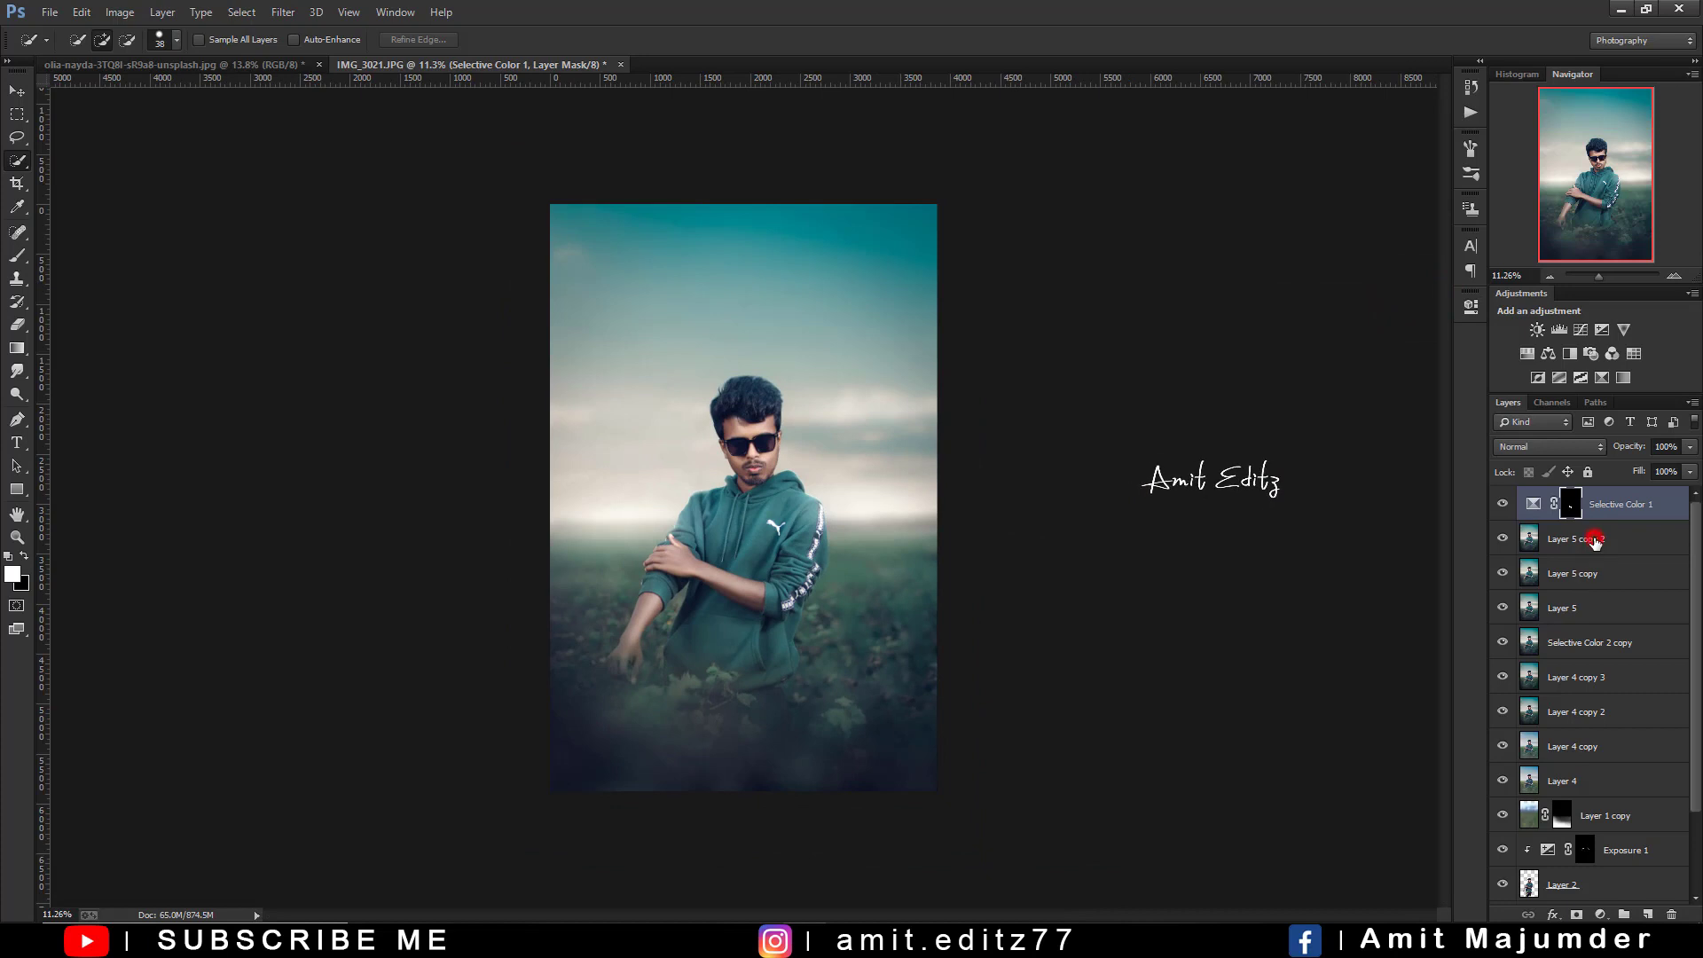
pyautogui.rightClick(1588, 538)
pyautogui.click(1405, 643)
pyautogui.scroll(-1, 827, 557)
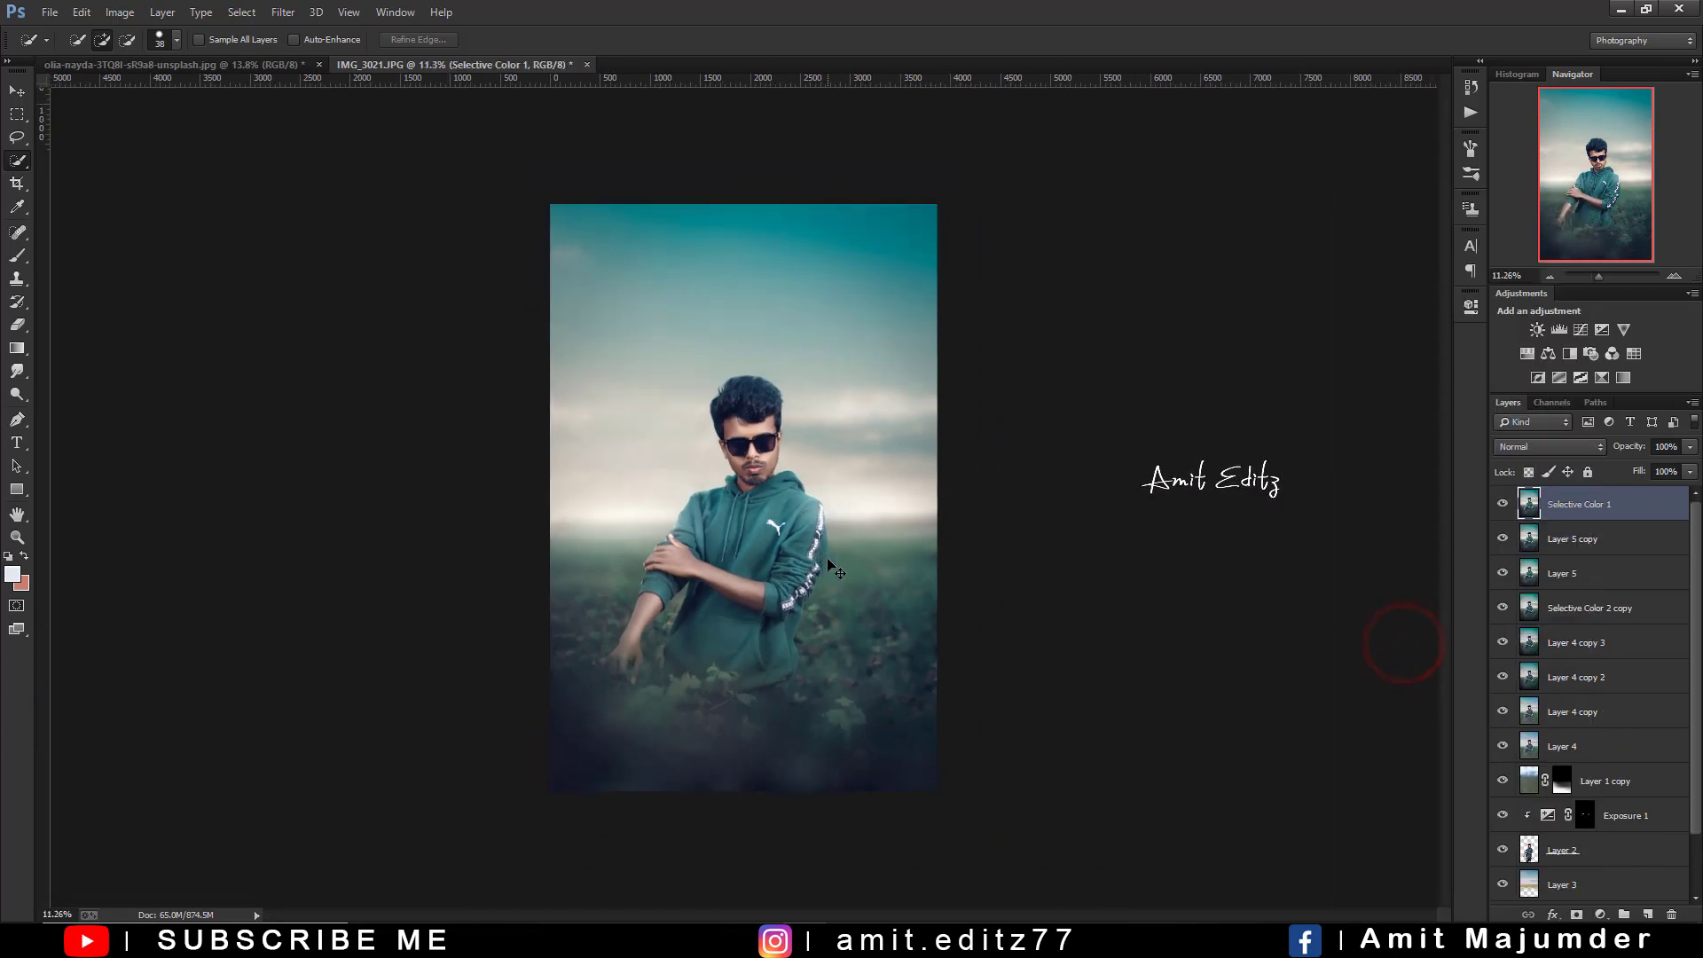
pyautogui.scroll(-1, 827, 557)
pyautogui.scroll(-2, 827, 557)
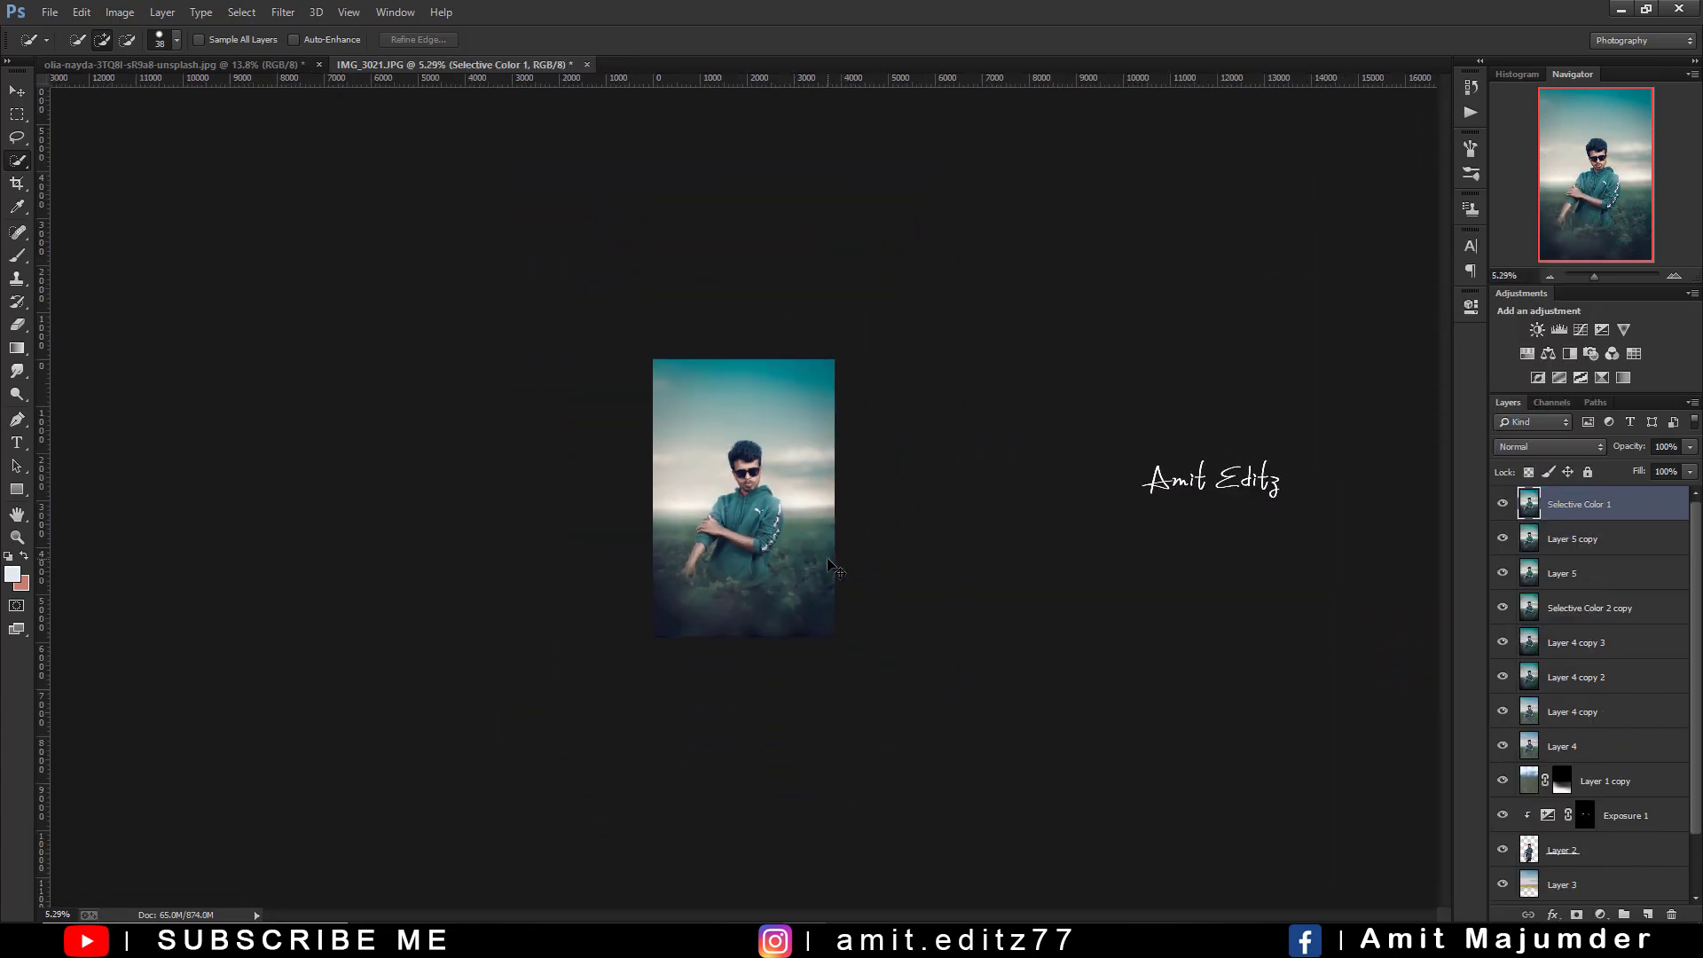
pyautogui.scroll(2, 827, 557)
pyautogui.scroll(2, 827, 557)
# Merge all visible layers and make the Background layer visible again
pyautogui.rightClick(1604, 519)
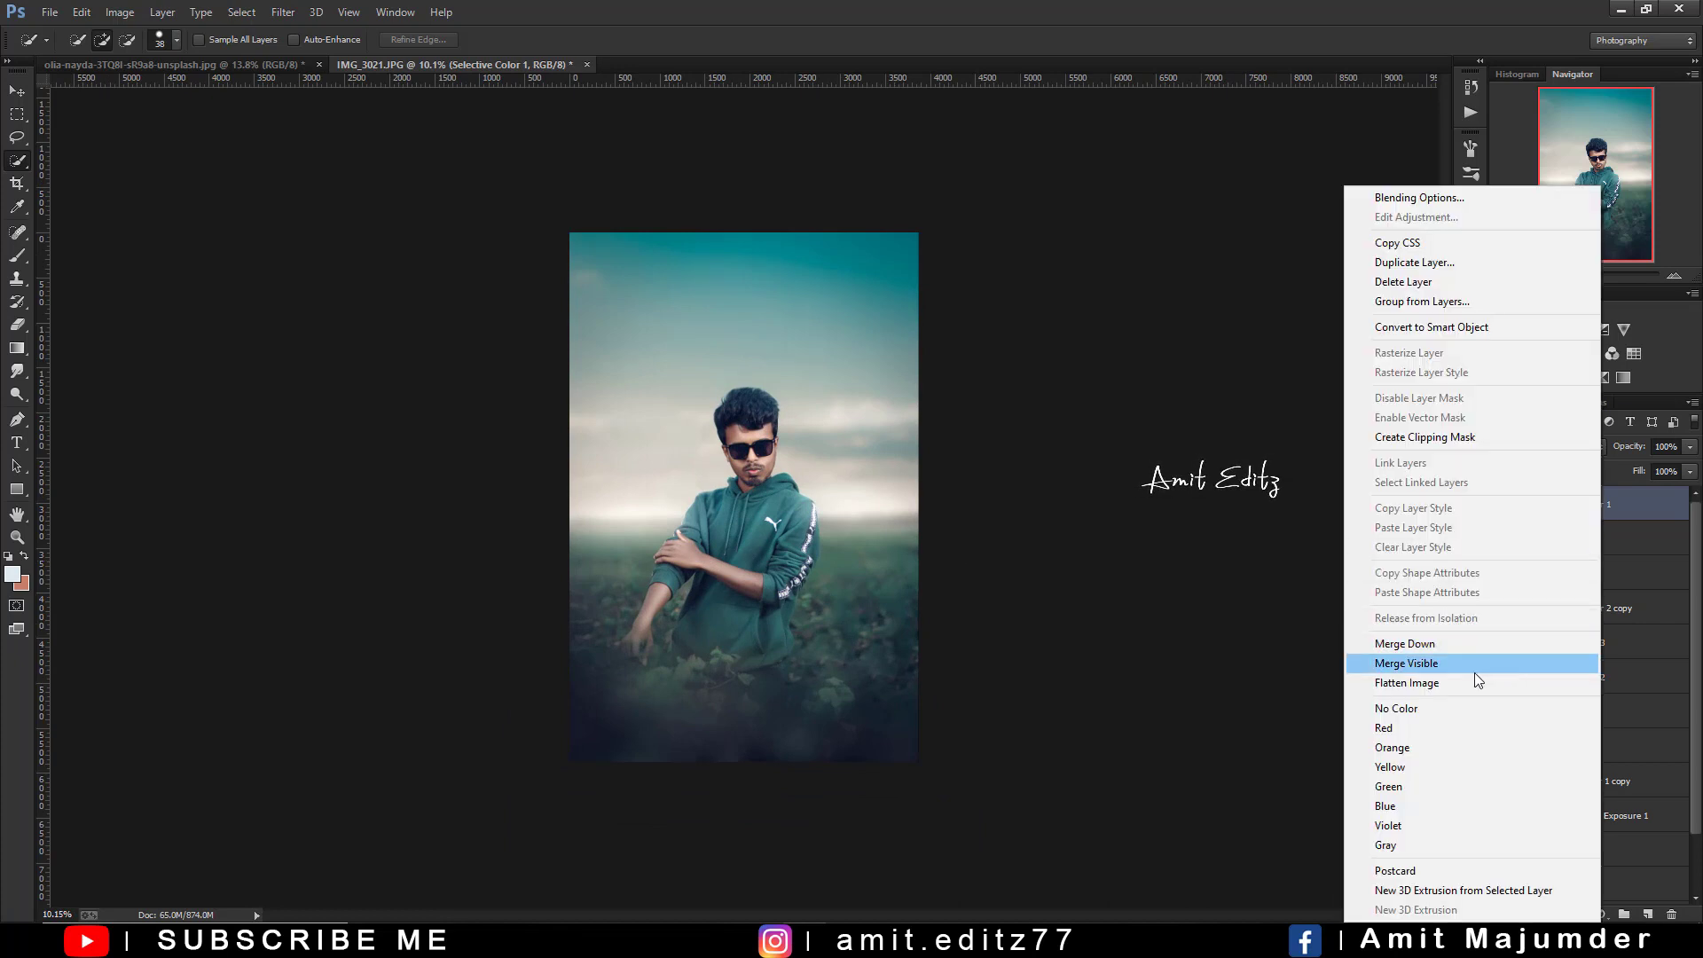
pyautogui.click(1419, 663)
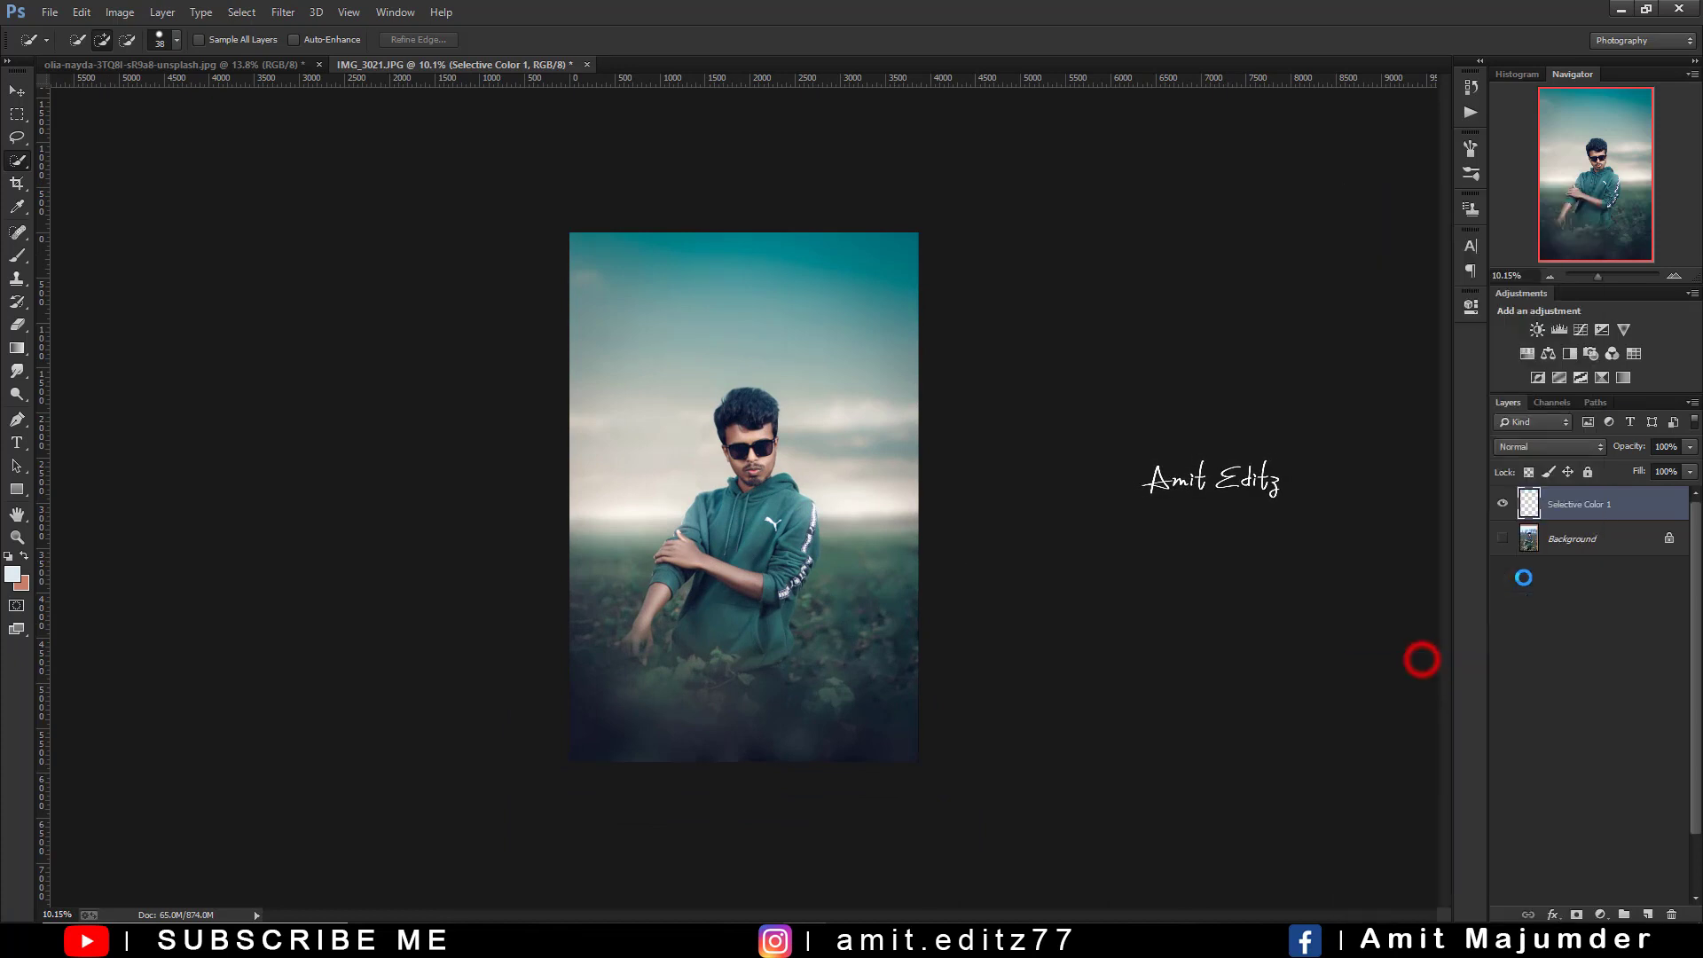
pyautogui.click(1503, 538)
pyautogui.scroll(2, 768, 585)
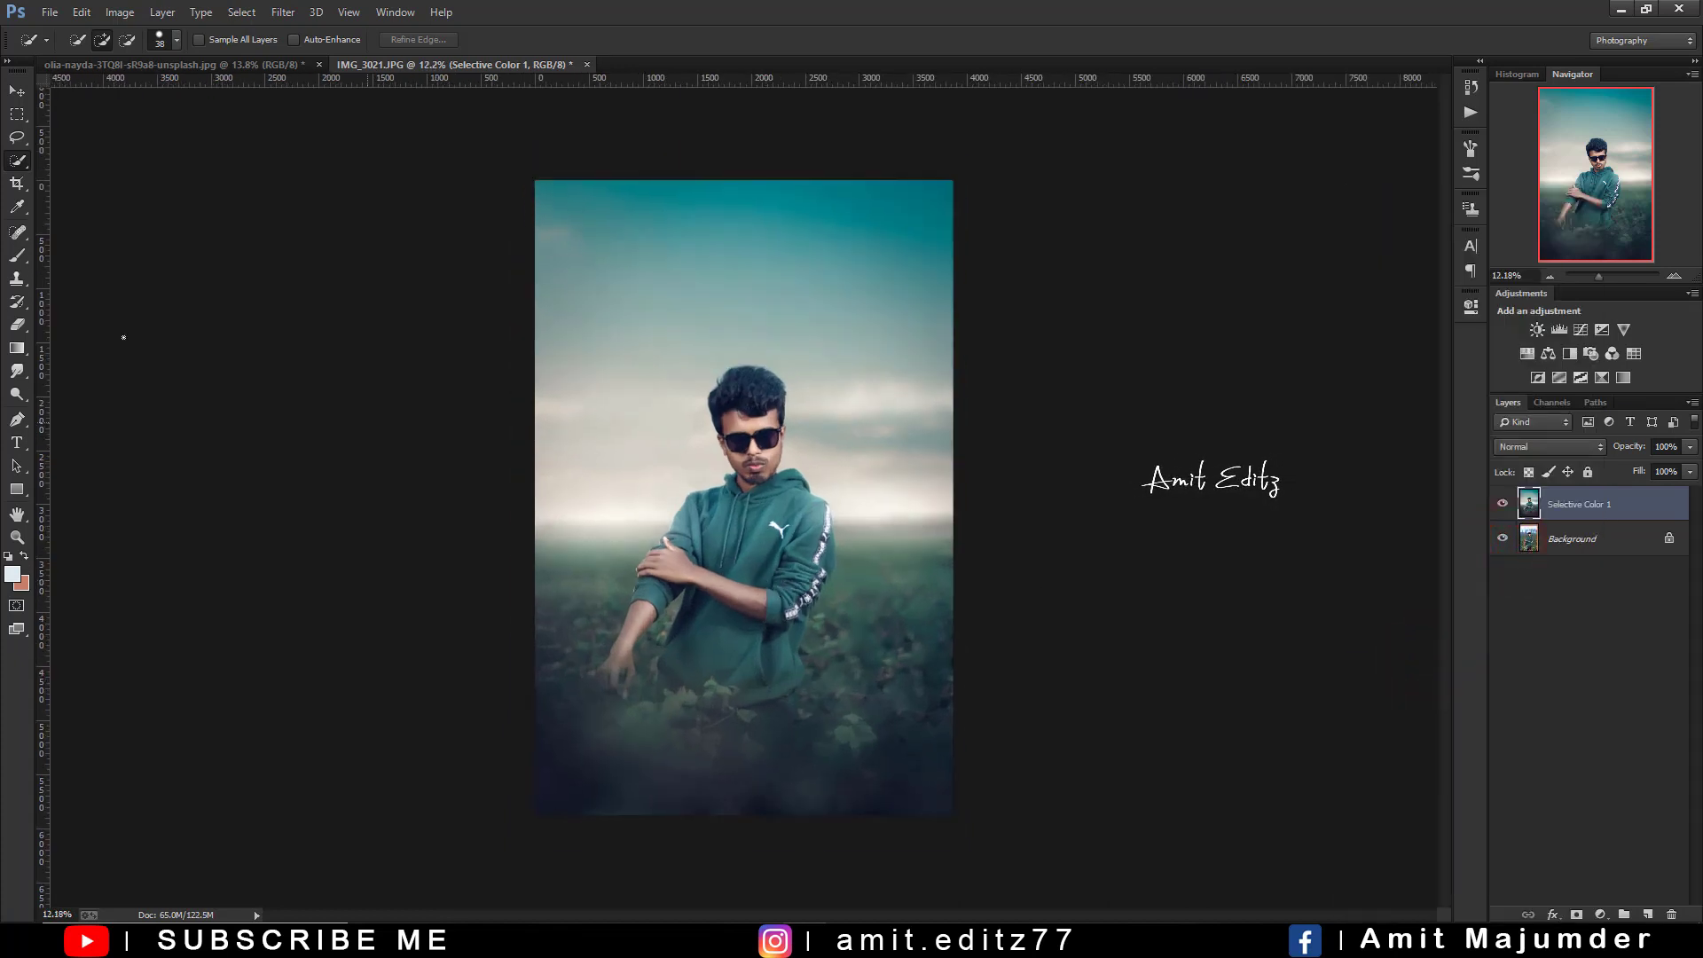
# Load the signature watermark brush and set its opacity
pyautogui.click(17, 255)
pyautogui.rightClick(770, 524)
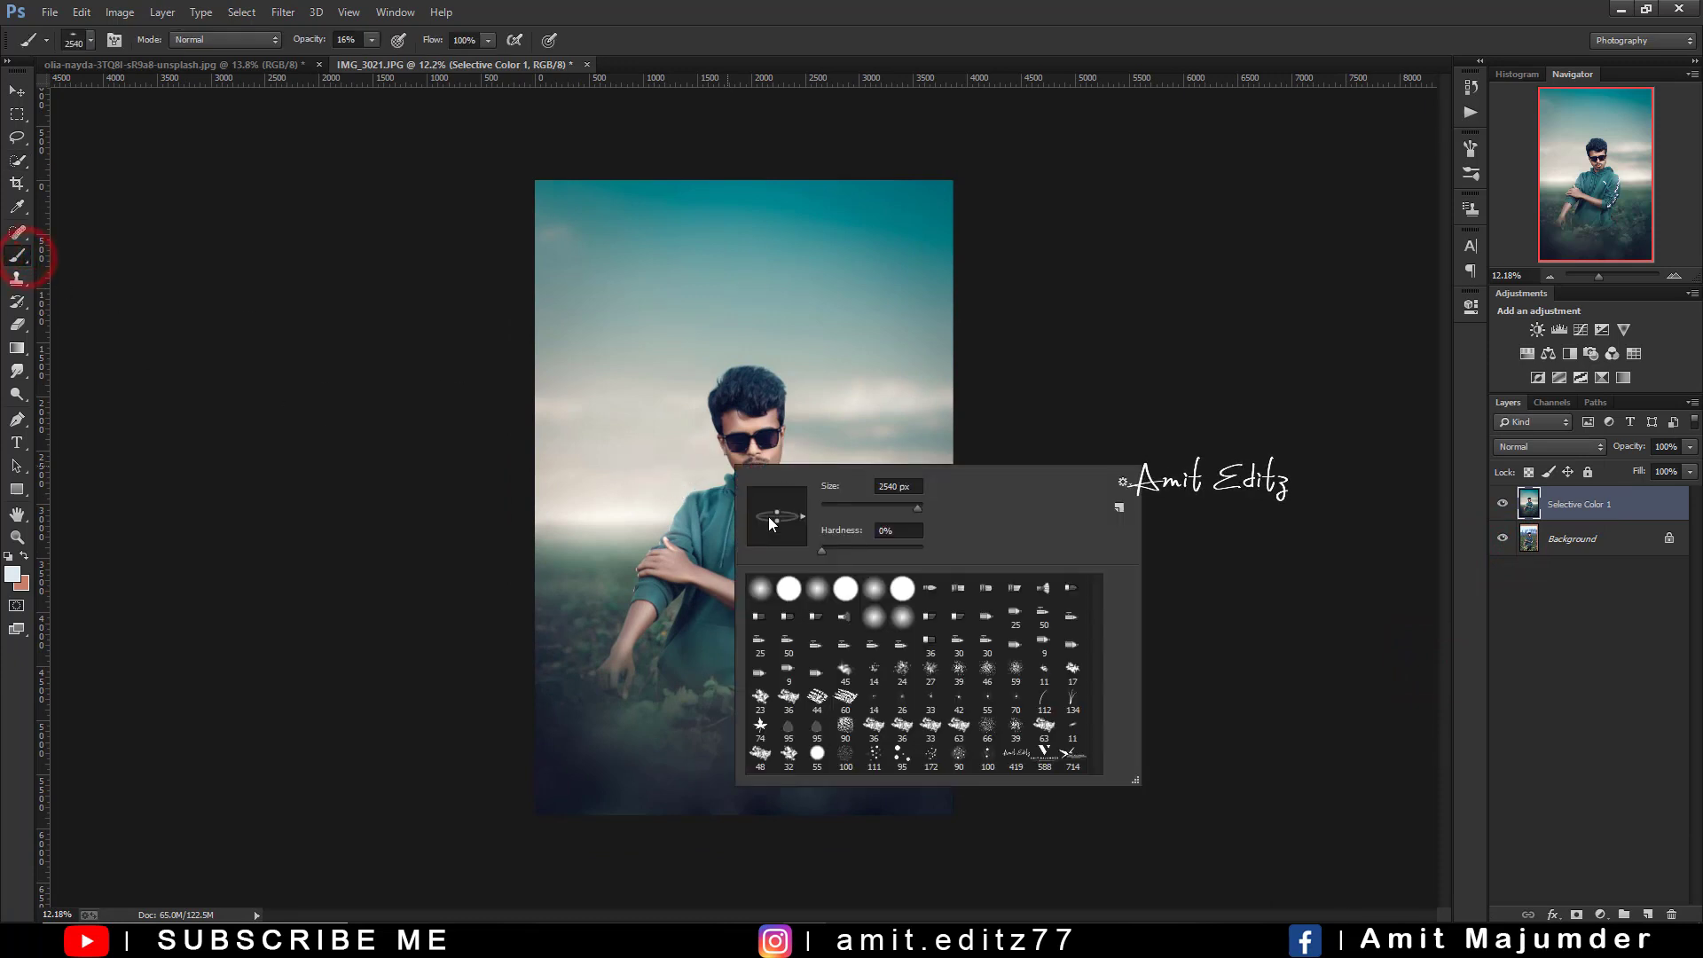
pyautogui.doubleClick(1019, 754)
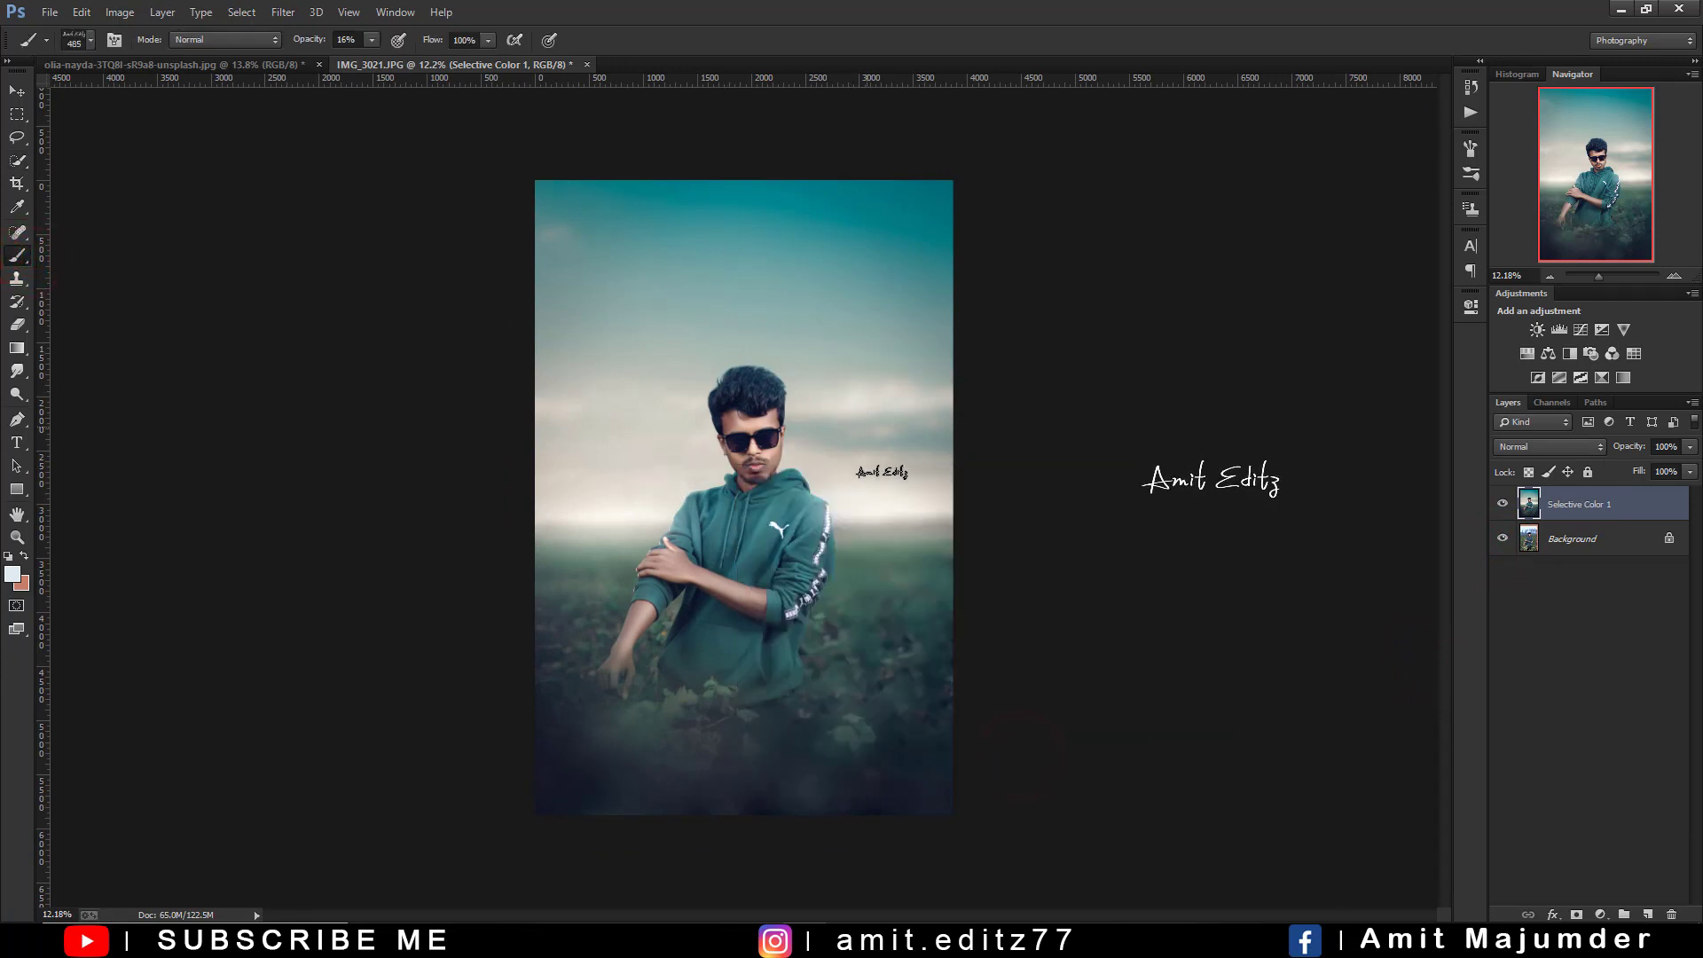
pyautogui.click(885, 544)
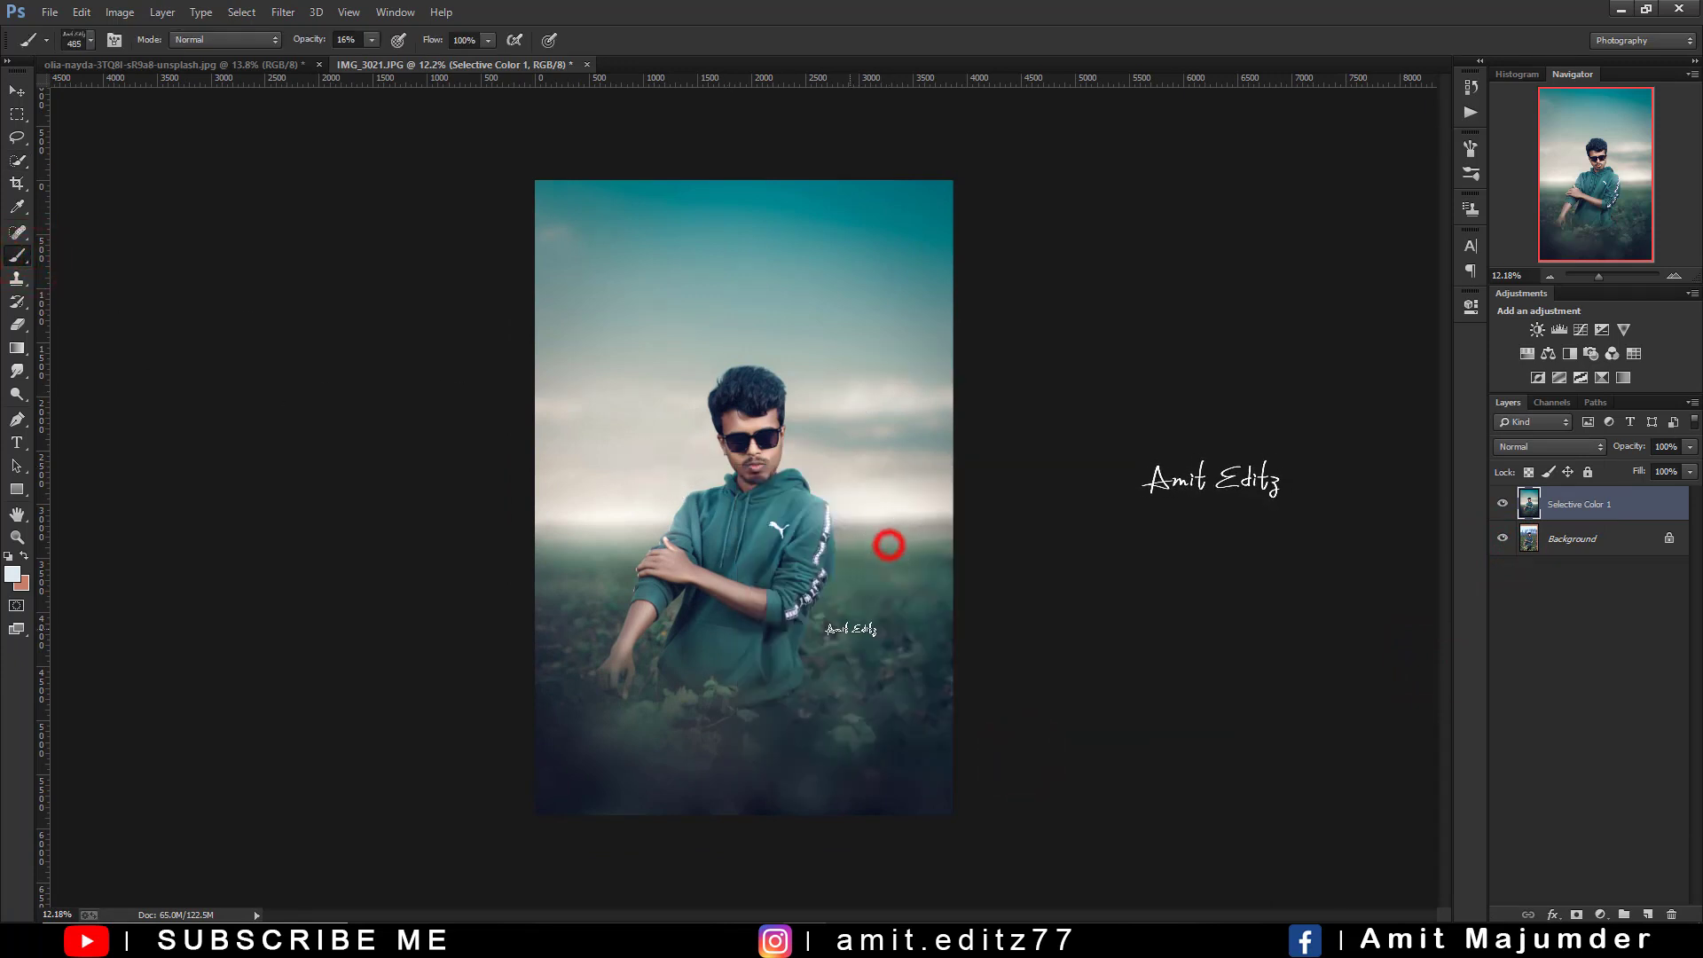
pyautogui.click(346, 40)
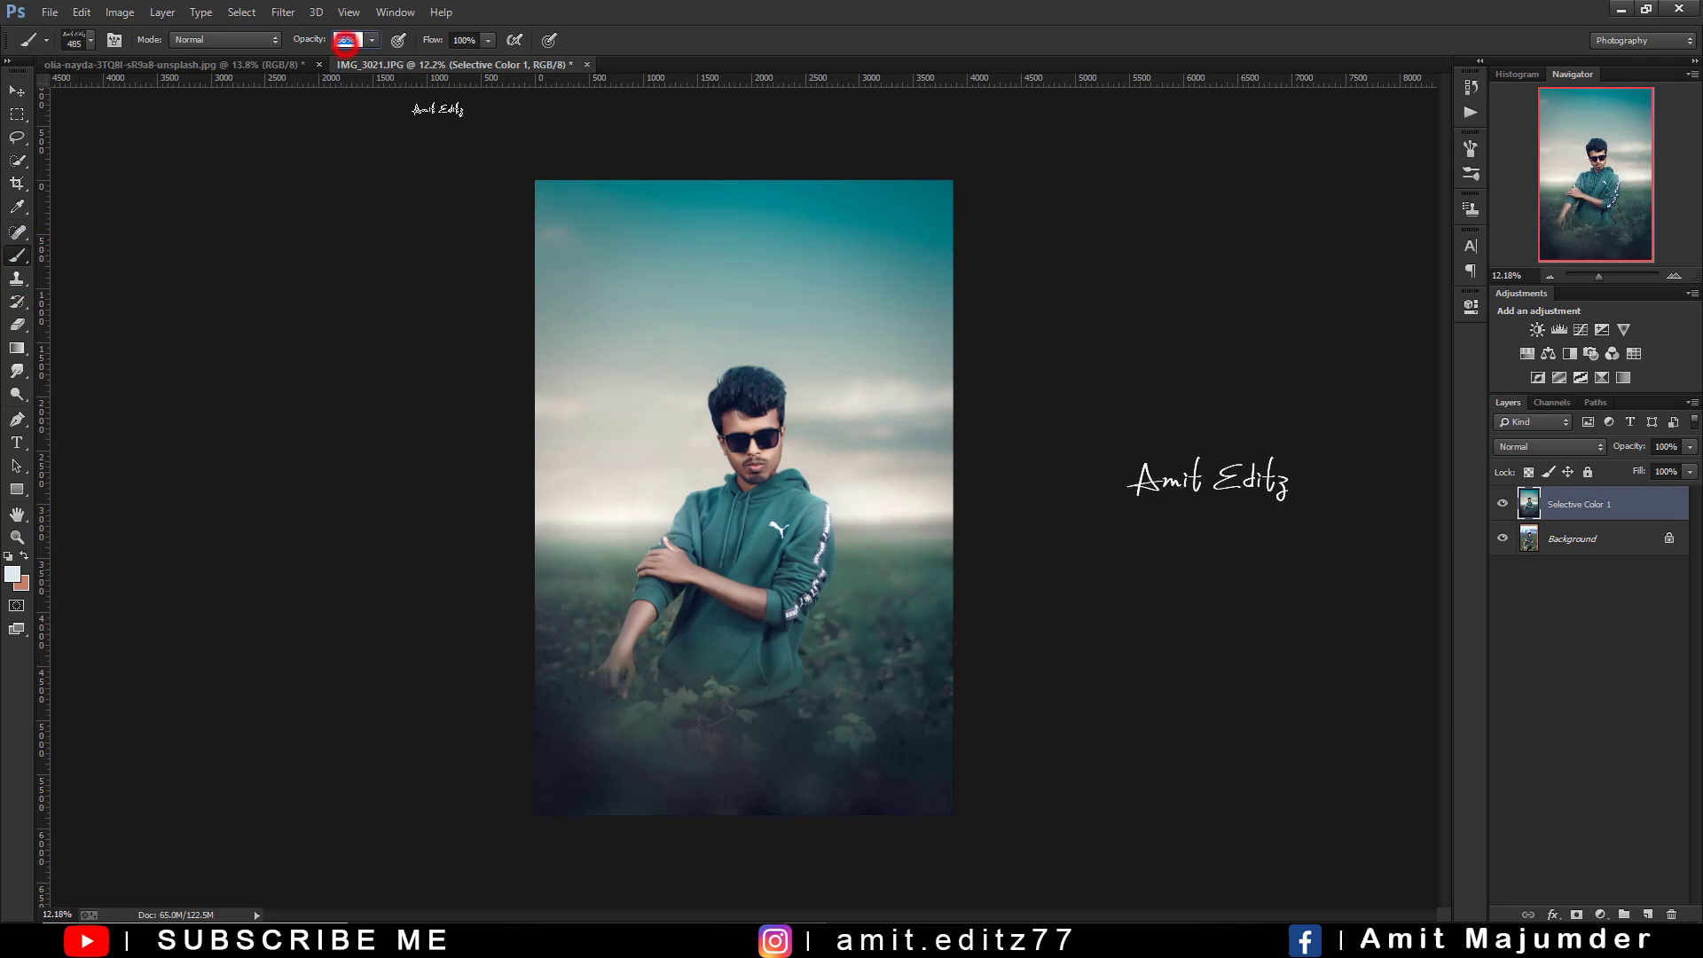
# Set the foreground colour to pure white and zoom out to see the whole image
pyautogui.click(15, 577)
pyautogui.moveTo(935, 658); pyautogui.dragTo(903, 612)
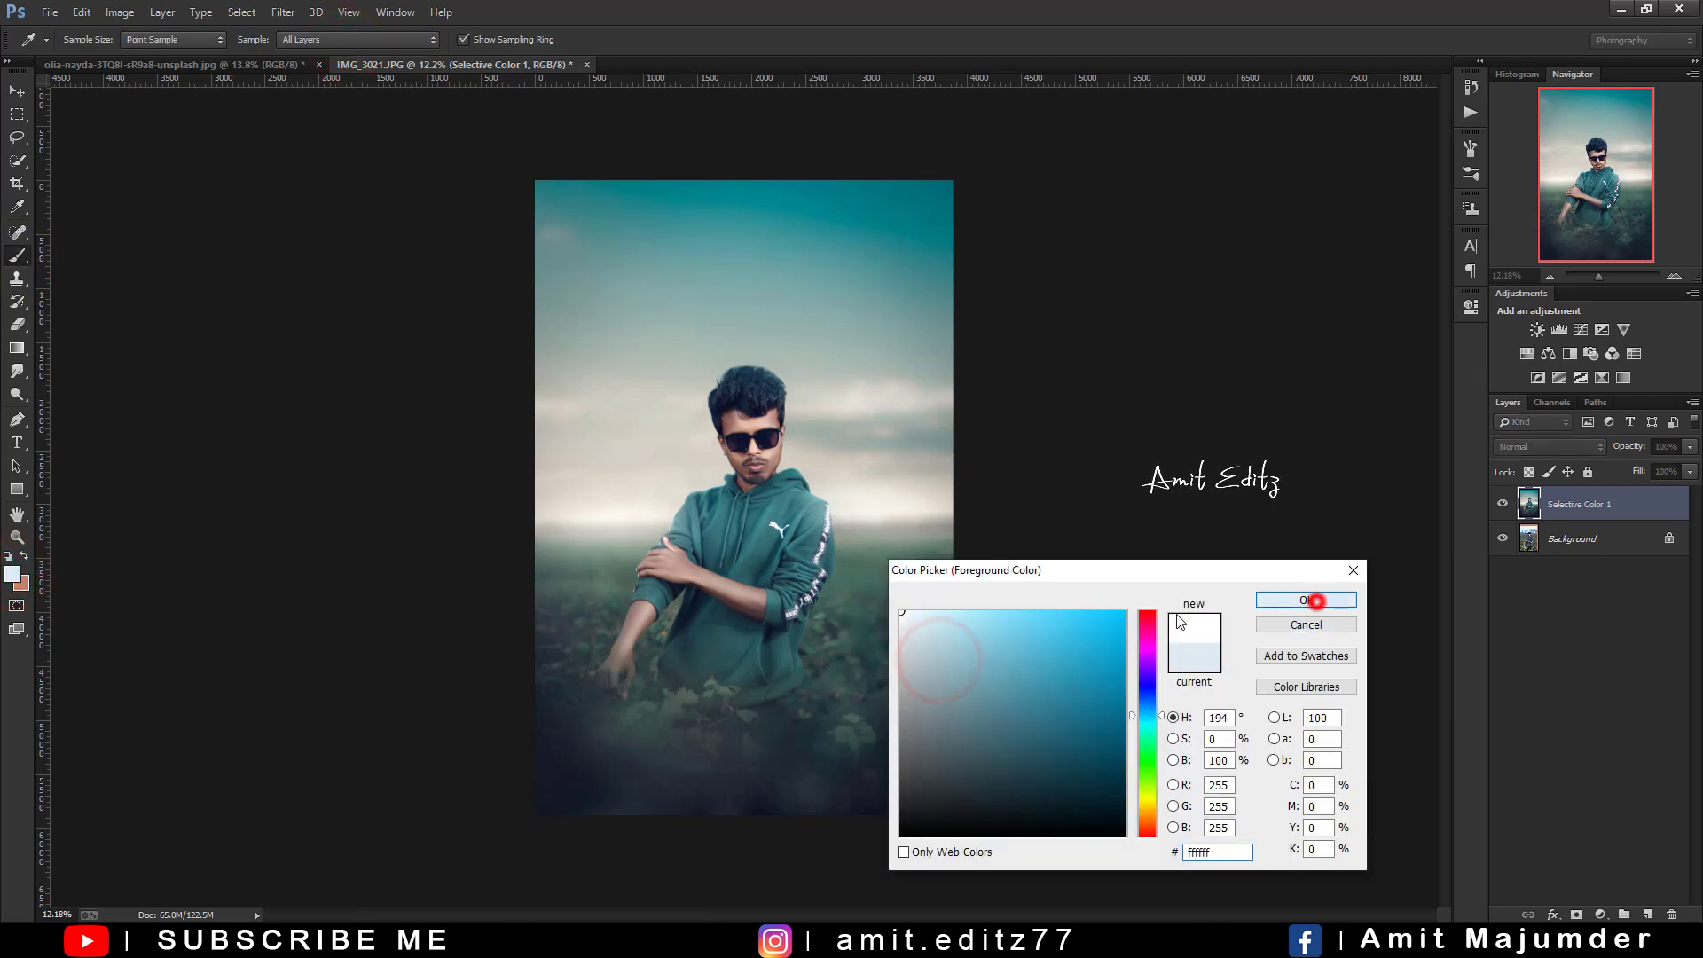
pyautogui.click(1313, 601)
pyautogui.hotkey('ctrl', '-')
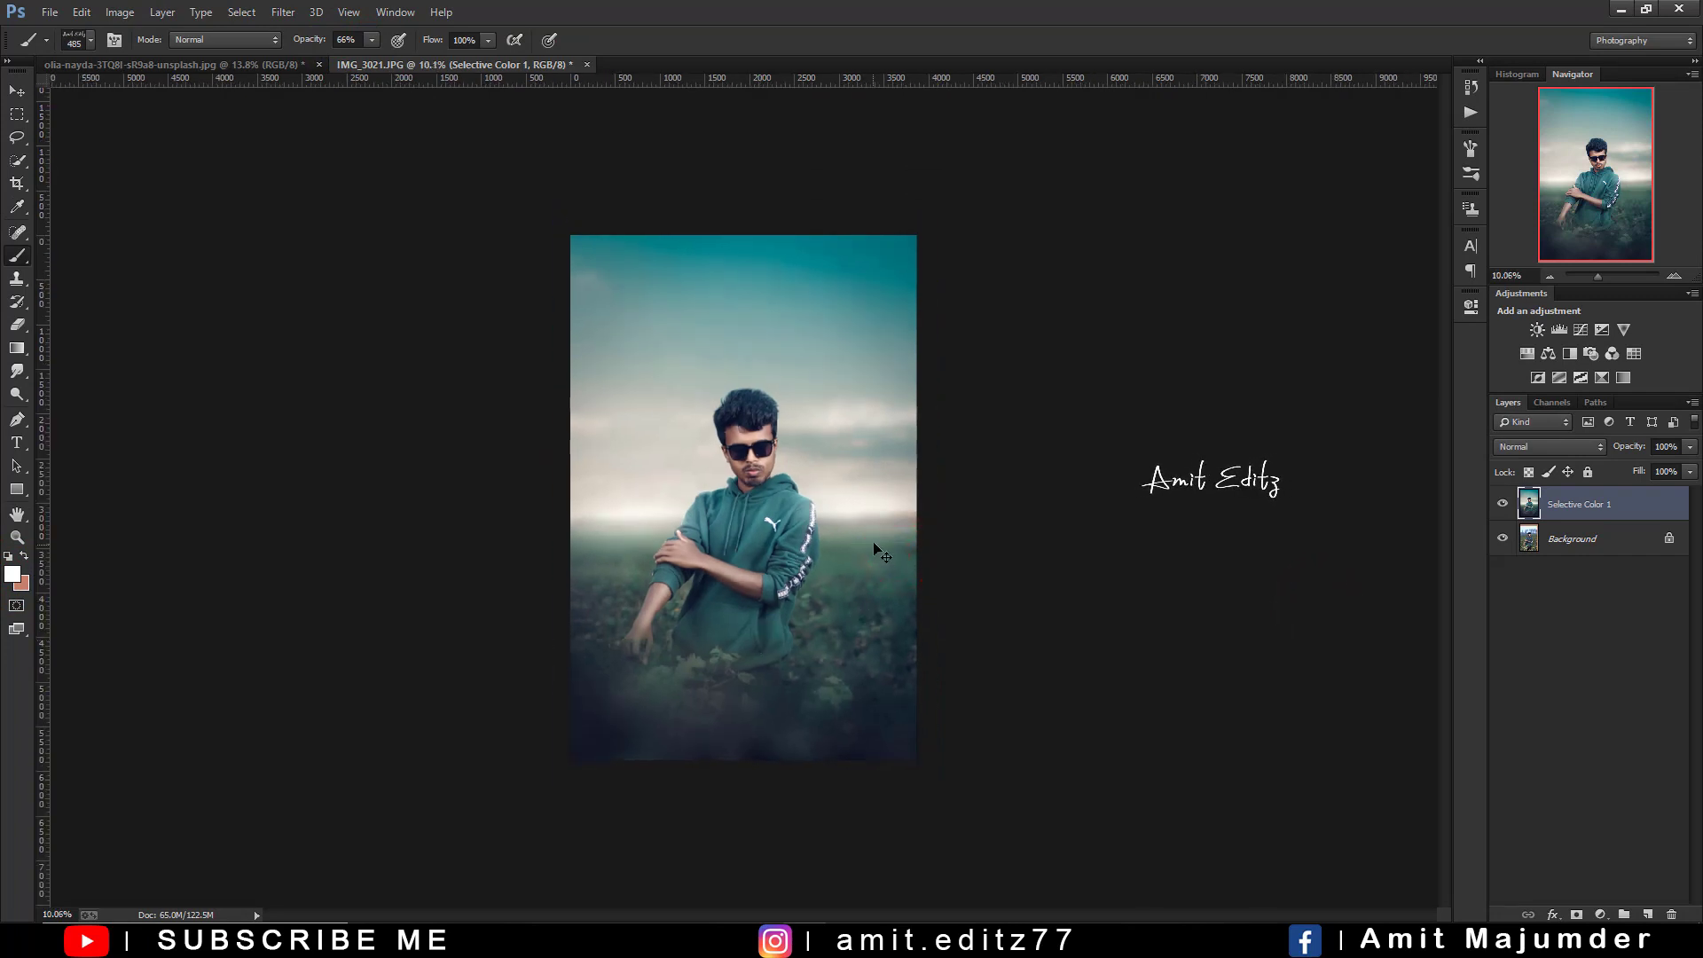
pyautogui.scroll(2, 876, 550)
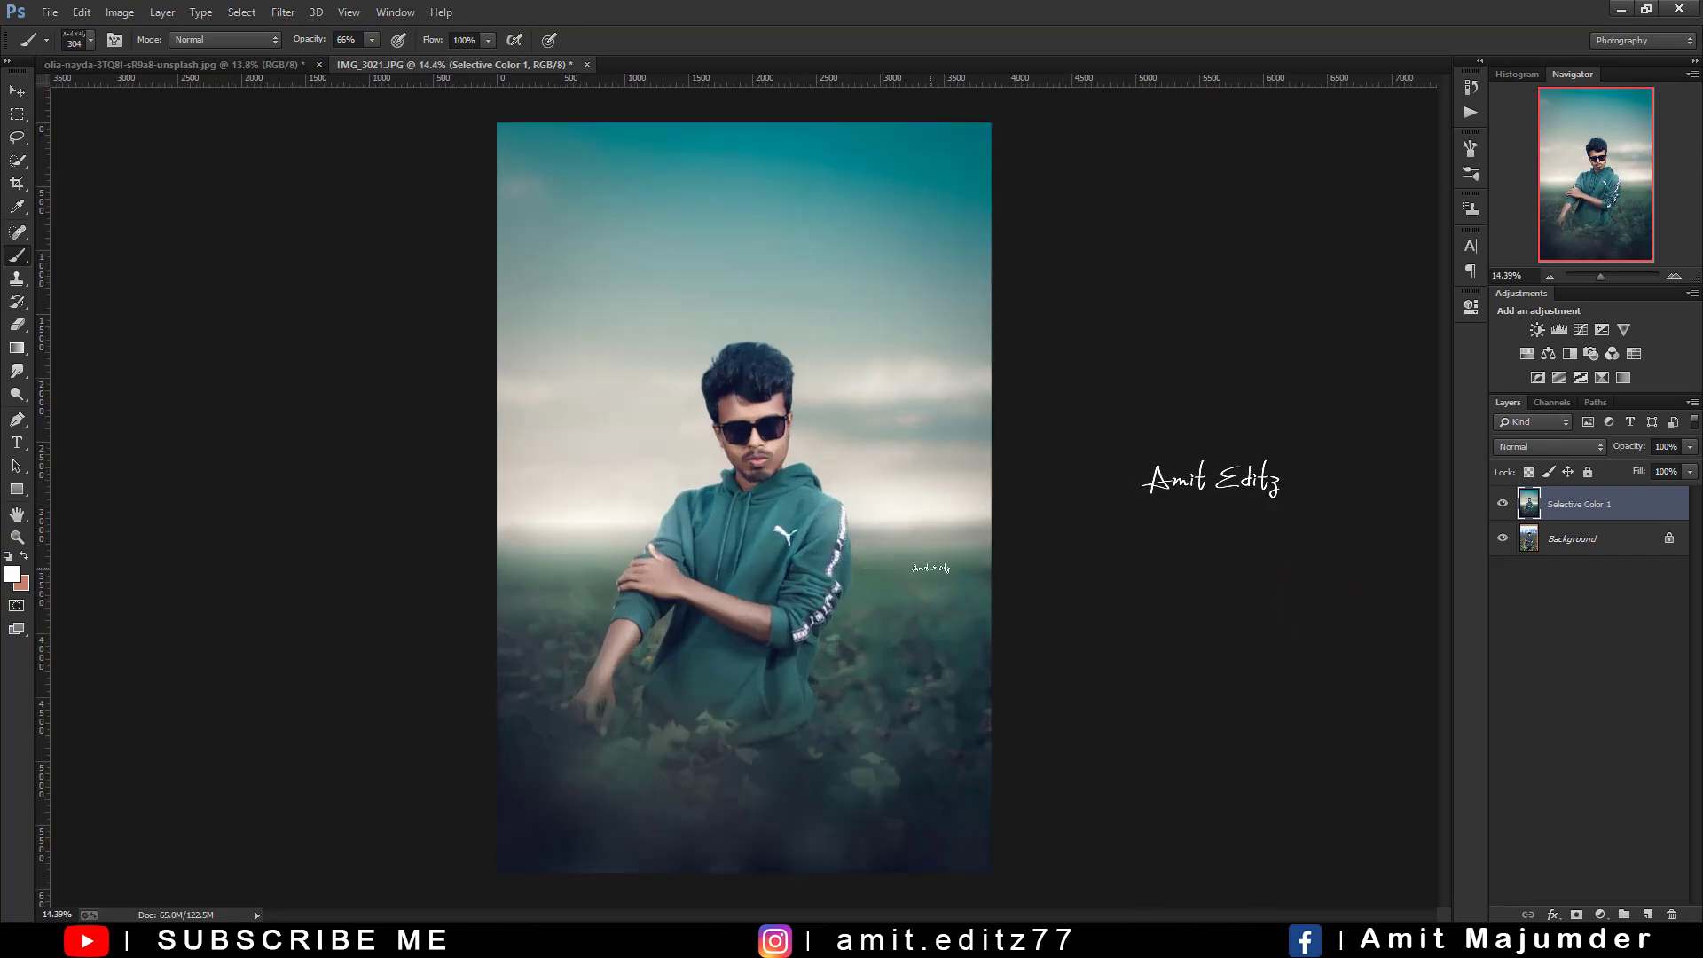
pyautogui.scroll(-2, 920, 563)
# Reset the brush to the plain round tip and switch to the Move tool
pyautogui.rightClick(920, 563)
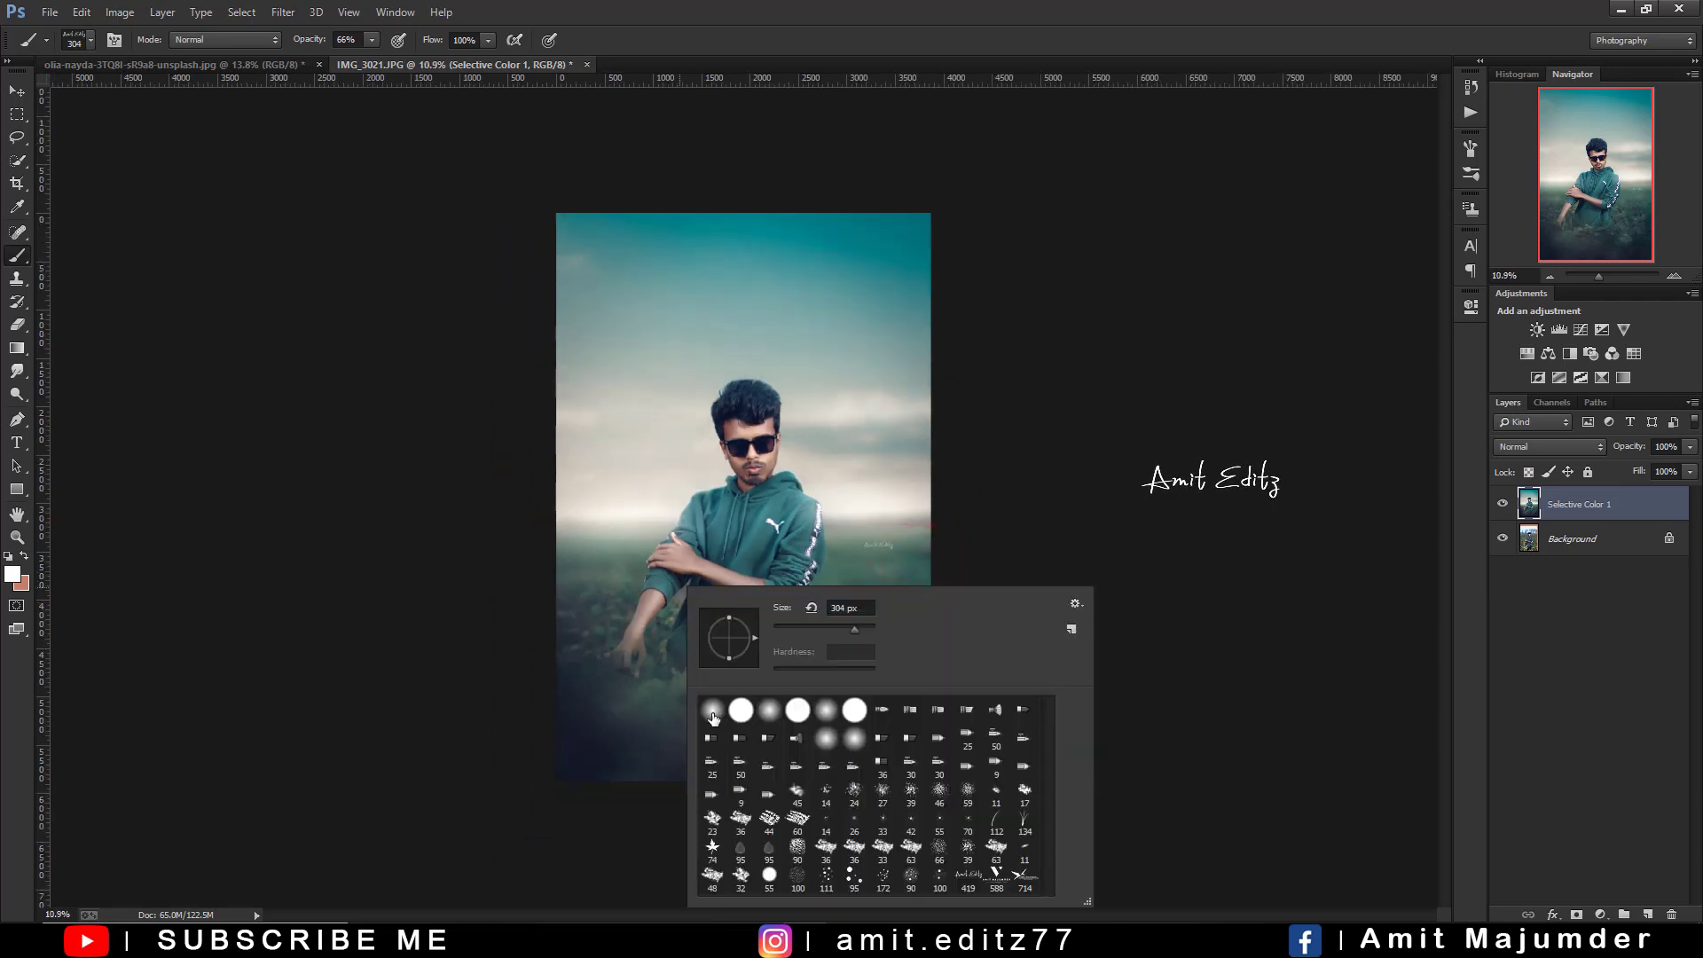
pyautogui.click(712, 710)
pyautogui.click(17, 91)
pyautogui.scroll(-1, 654, 327)
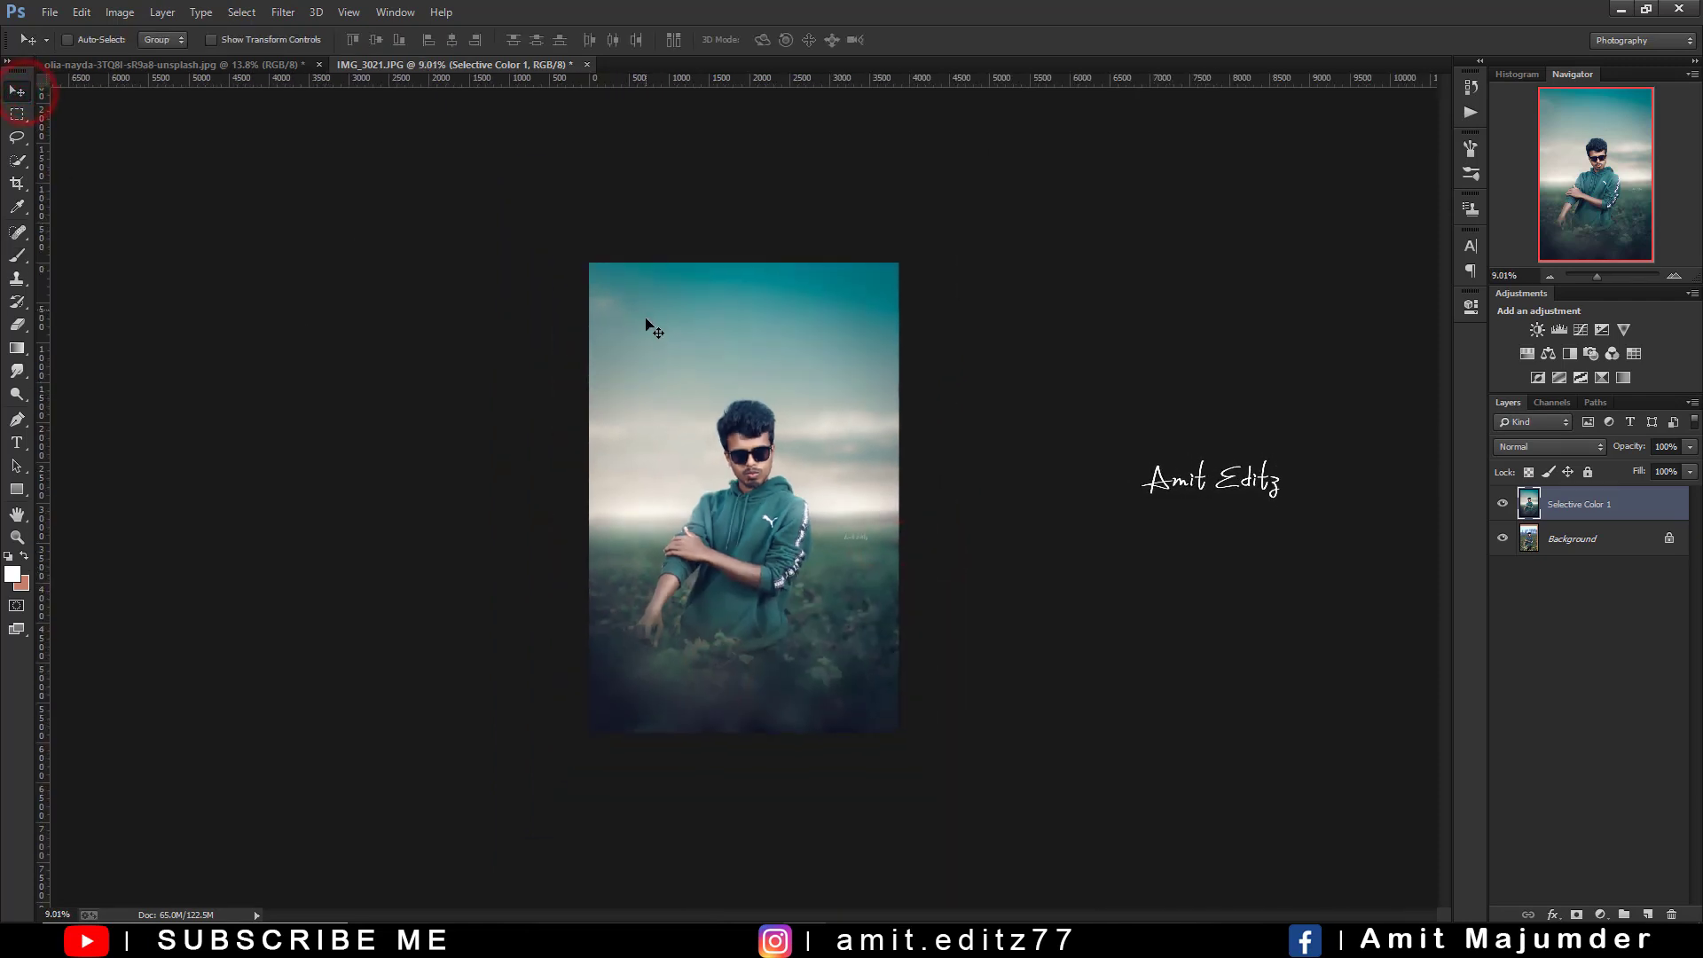
pyautogui.scroll(2, 667, 359)
# Duplicate the Selective Color 1 layer and add a layer mask to the copy
pyautogui.moveTo(1632, 503); pyautogui.dragTo(1650, 907)
pyautogui.click(1588, 912)
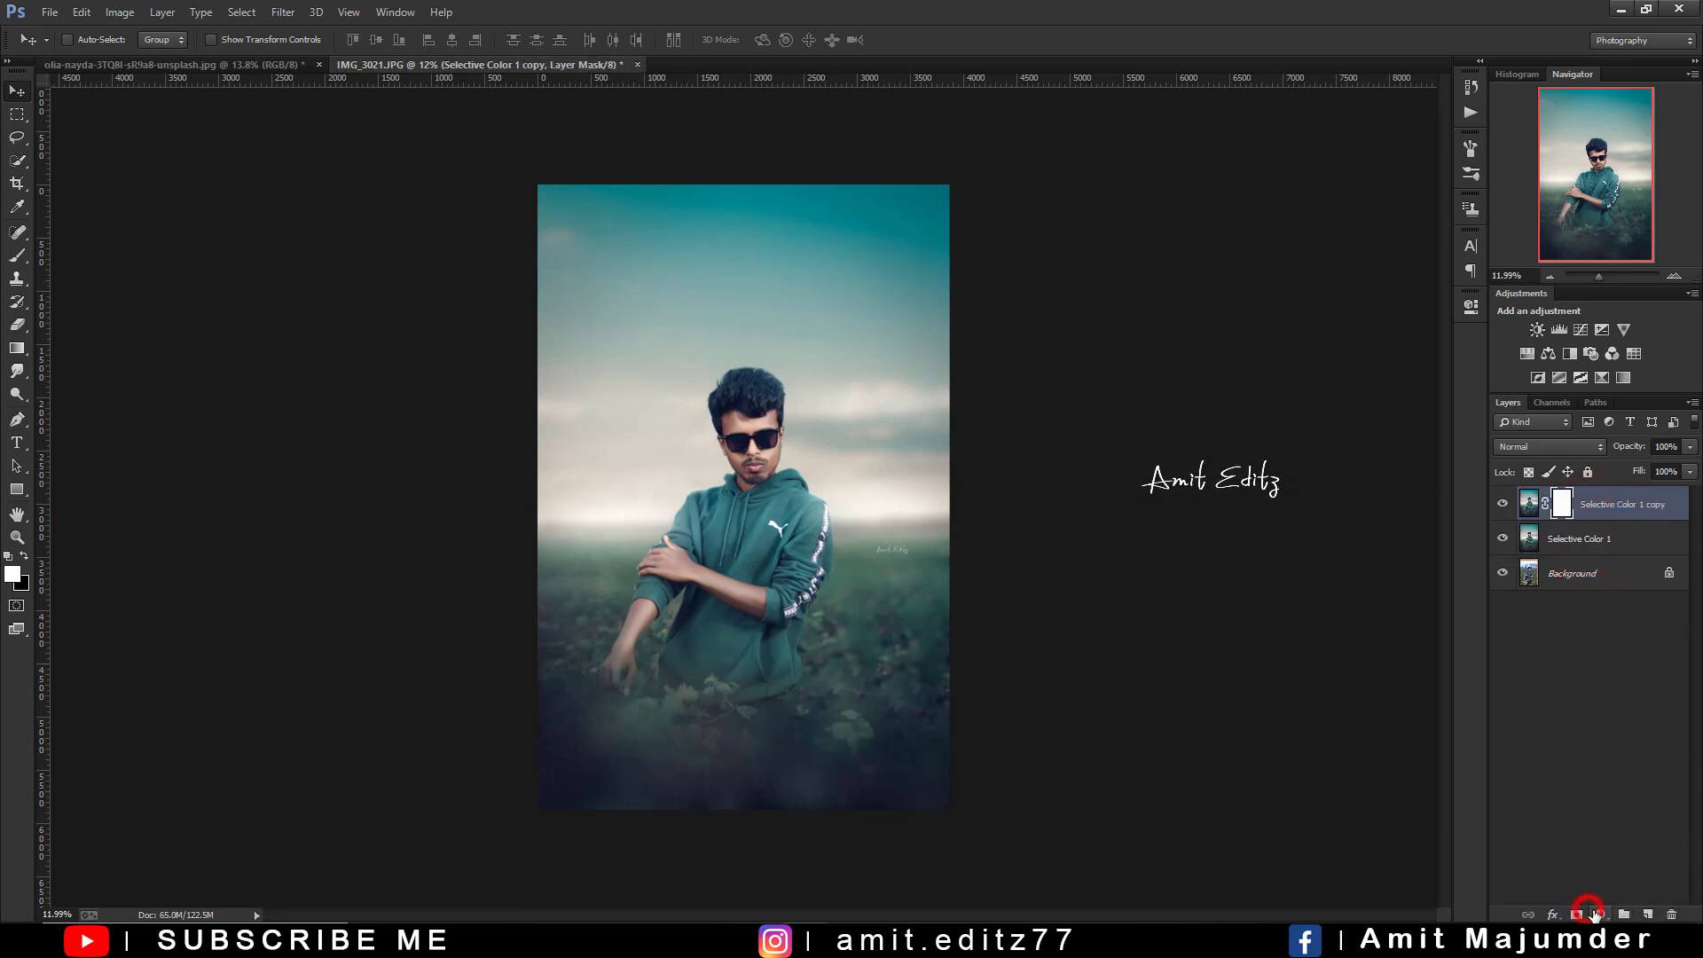
pyautogui.click(1601, 916)
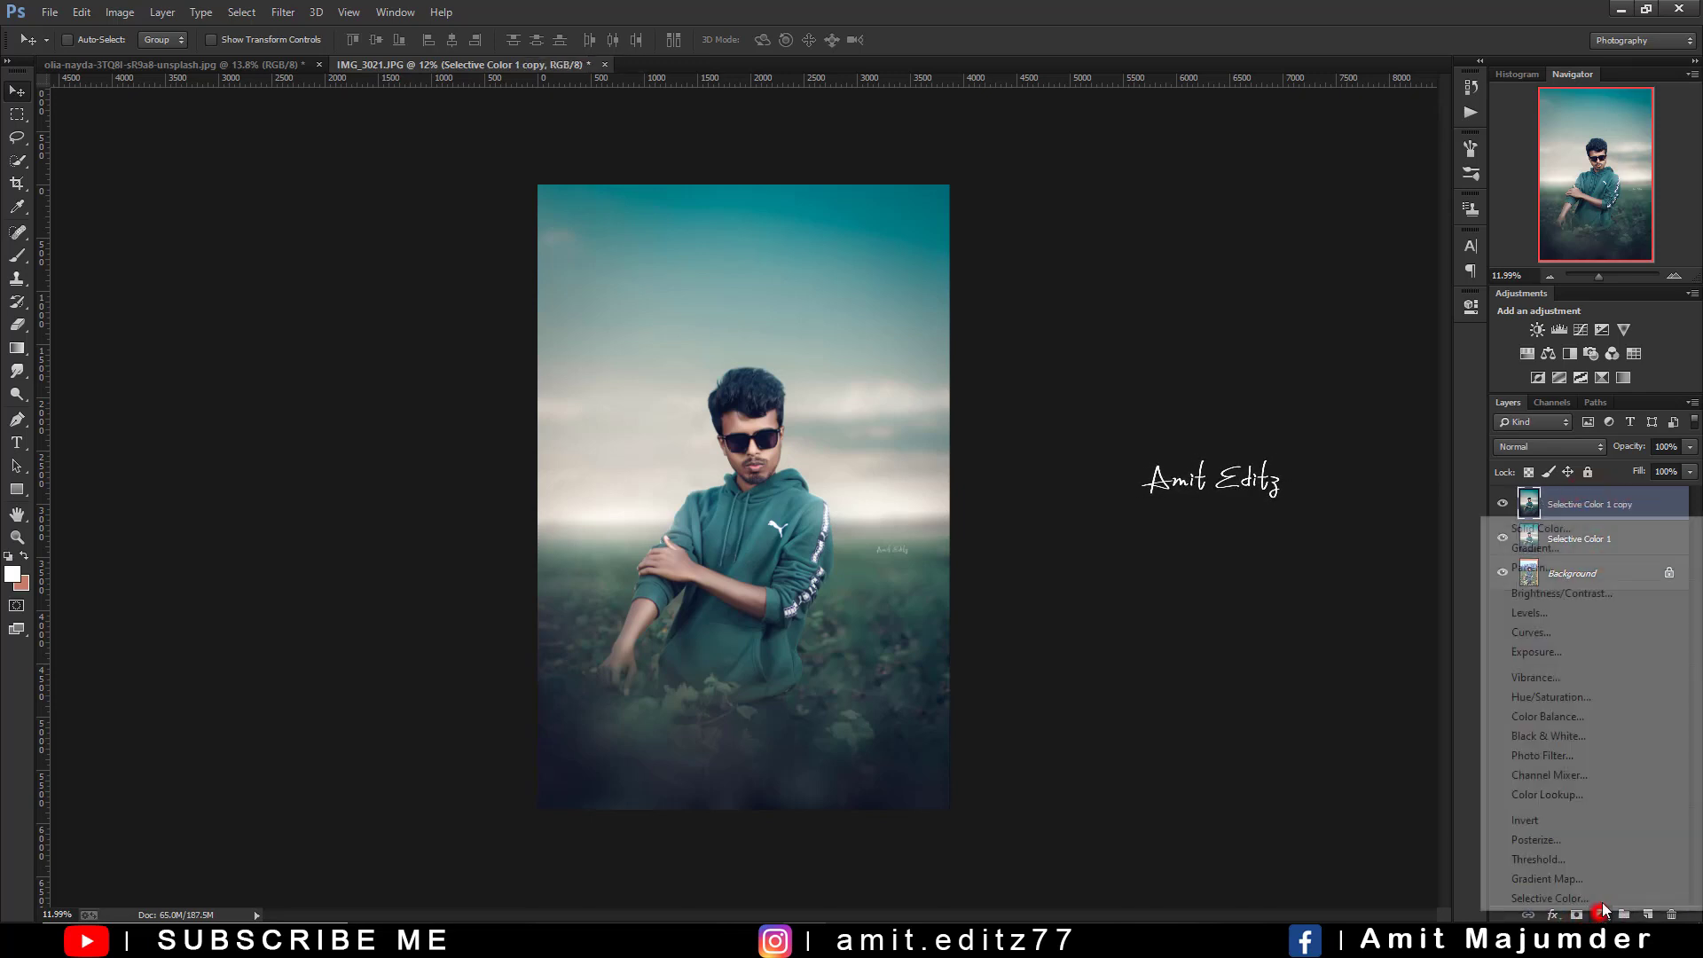
# Add a Photo Filter adjustment set to Warming Filter (81) at 25% density
pyautogui.click(1571, 755)
pyautogui.click(1345, 349)
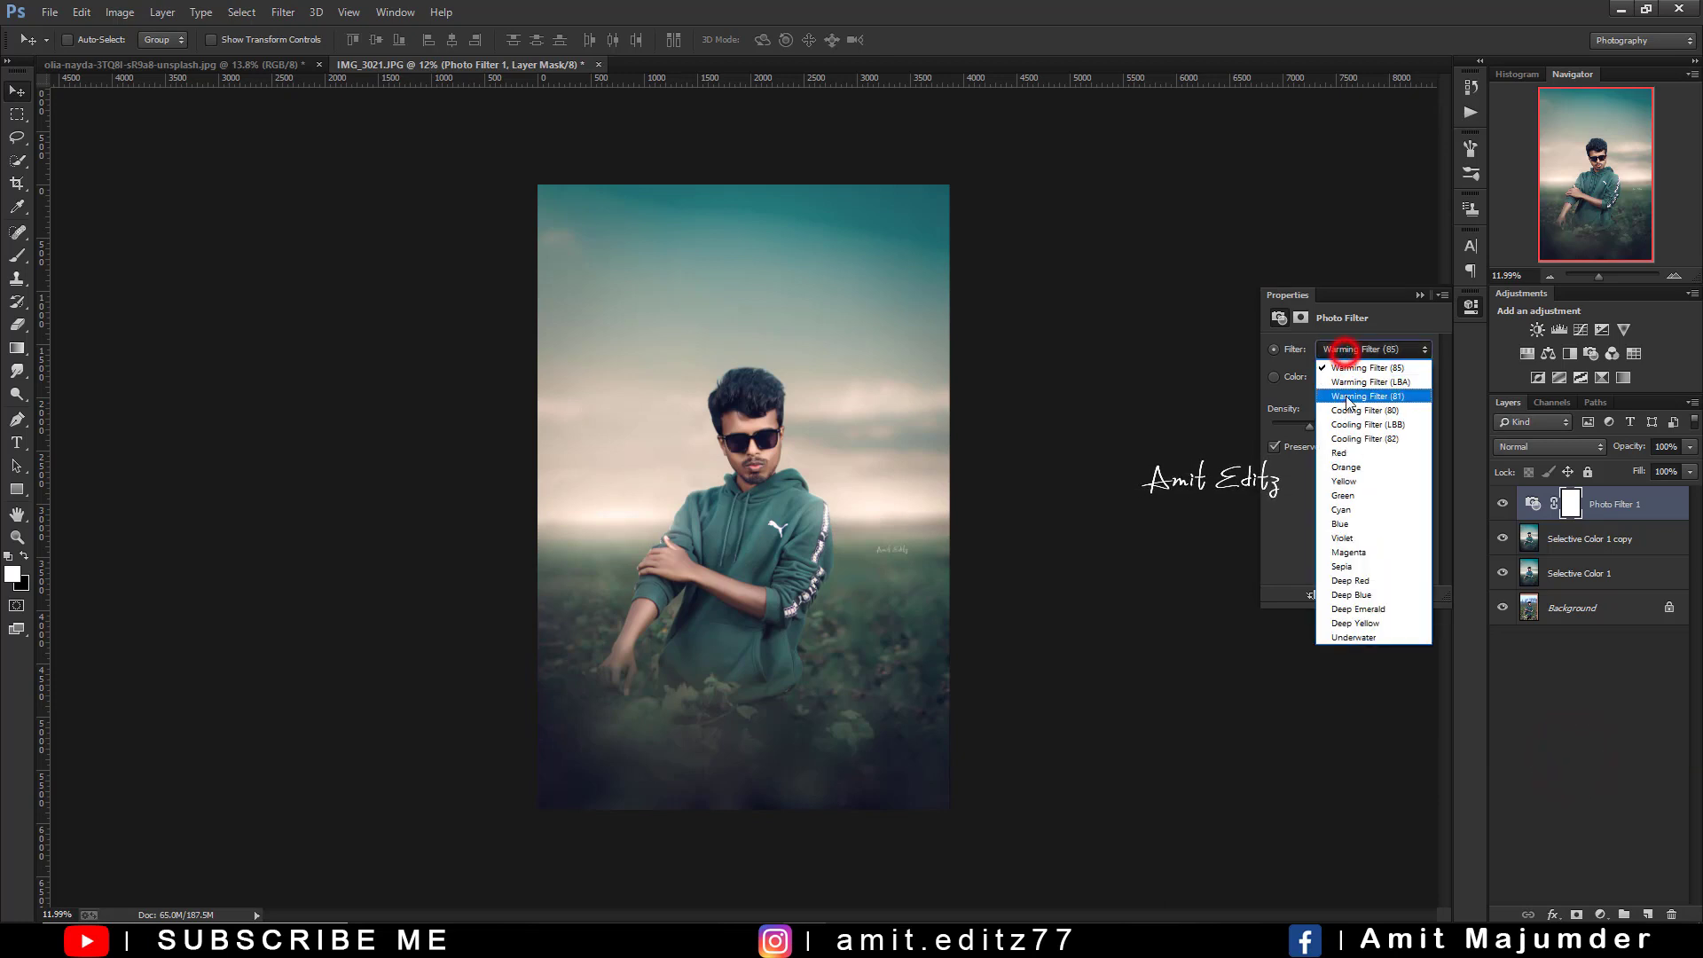
pyautogui.click(1348, 383)
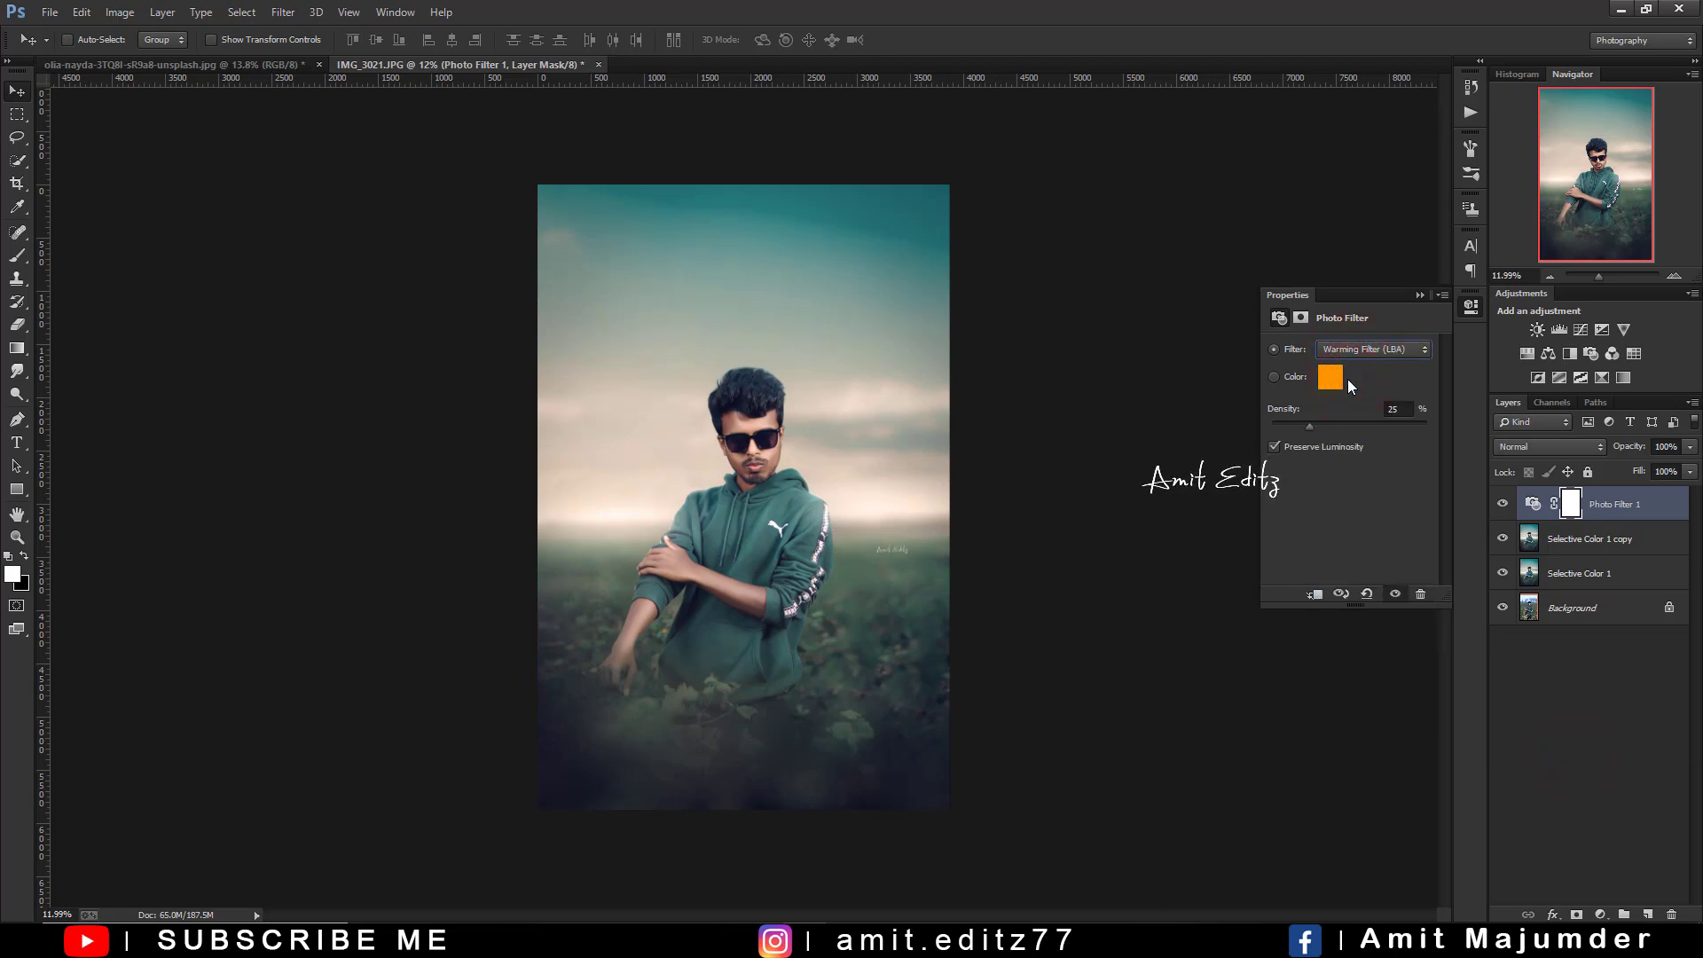
pyautogui.press('Down')
pyautogui.press('Down')
pyautogui.press('Down')
pyautogui.press('Down')
pyautogui.press('Down')
pyautogui.press('Down')
pyautogui.press('Down')
pyautogui.press('Up')
pyautogui.press('Up')
pyautogui.press('Up')
pyautogui.press('Up')
pyautogui.press('Up')
pyautogui.press('Up')
pyautogui.press('Up')
pyautogui.press('Down')
pyautogui.click(1421, 299)
# Select Selective Color 1 copy and Selective Color 1 together with the photo filter layer
pyautogui.keyDown('alt'); pyautogui.scroll(2, 821, 411); pyautogui.keyUp('alt')
pyautogui.keyDown('alt'); pyautogui.scroll(3, 826, 414); pyautogui.keyUp('alt')
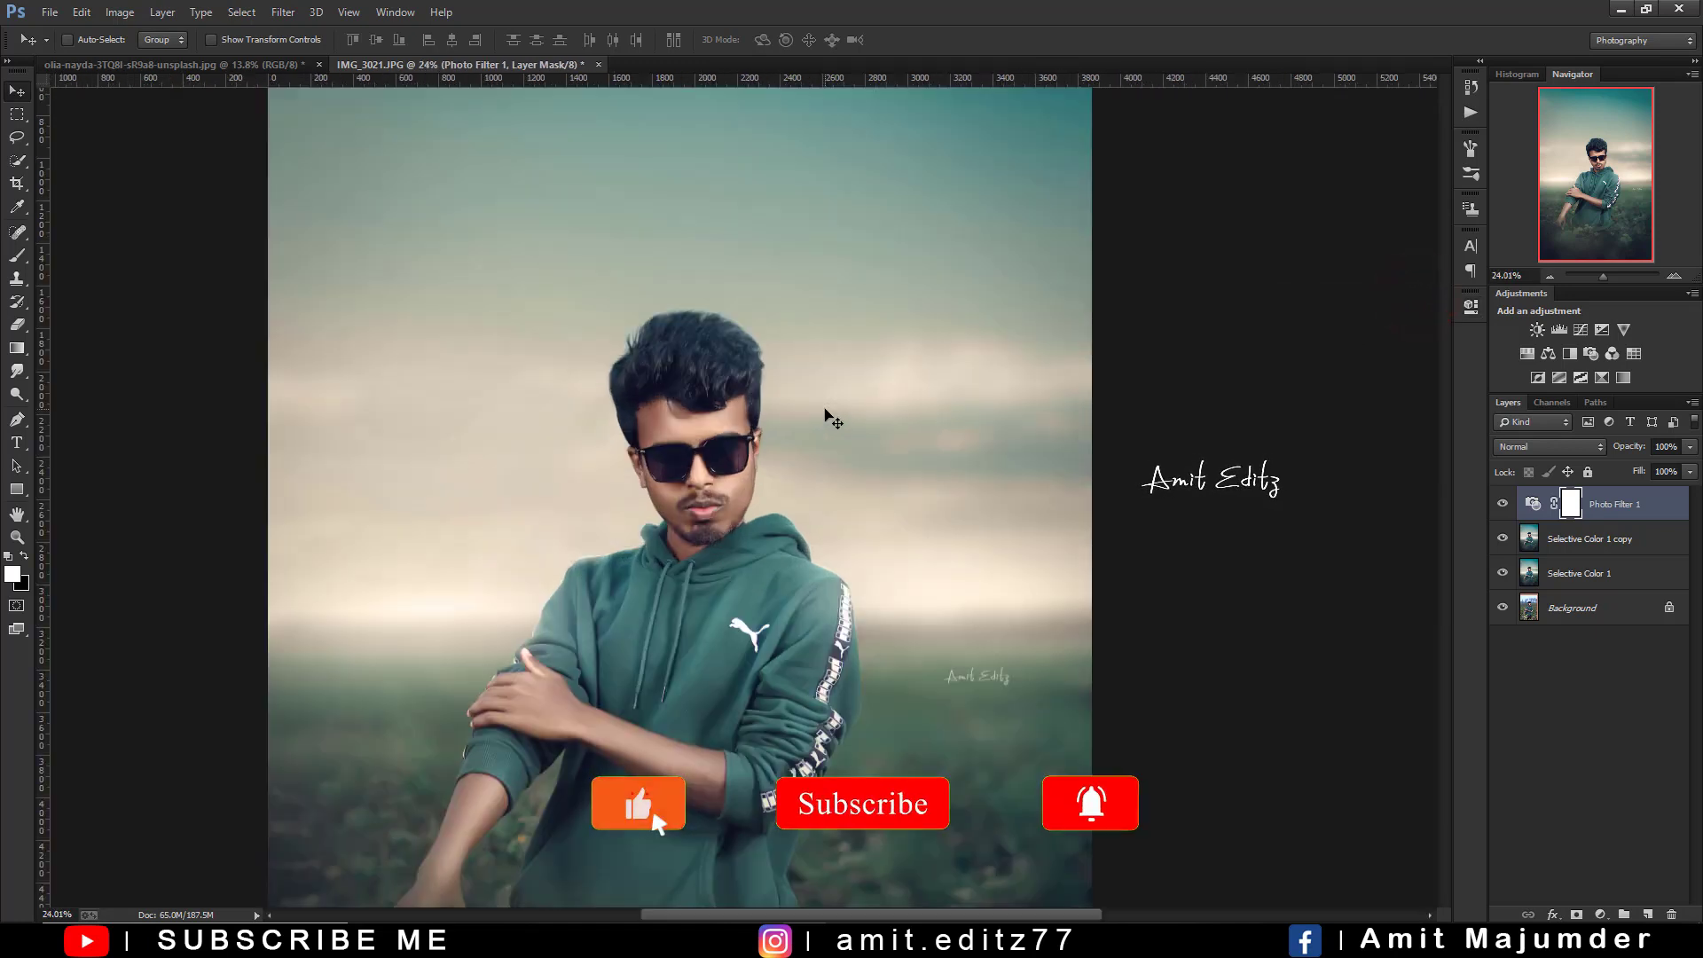
pyautogui.keyDown('alt'); pyautogui.scroll(-2, 825, 415); pyautogui.keyUp('alt')
pyautogui.keyDown('alt'); pyautogui.scroll(-1, 825, 417); pyautogui.keyUp('alt')
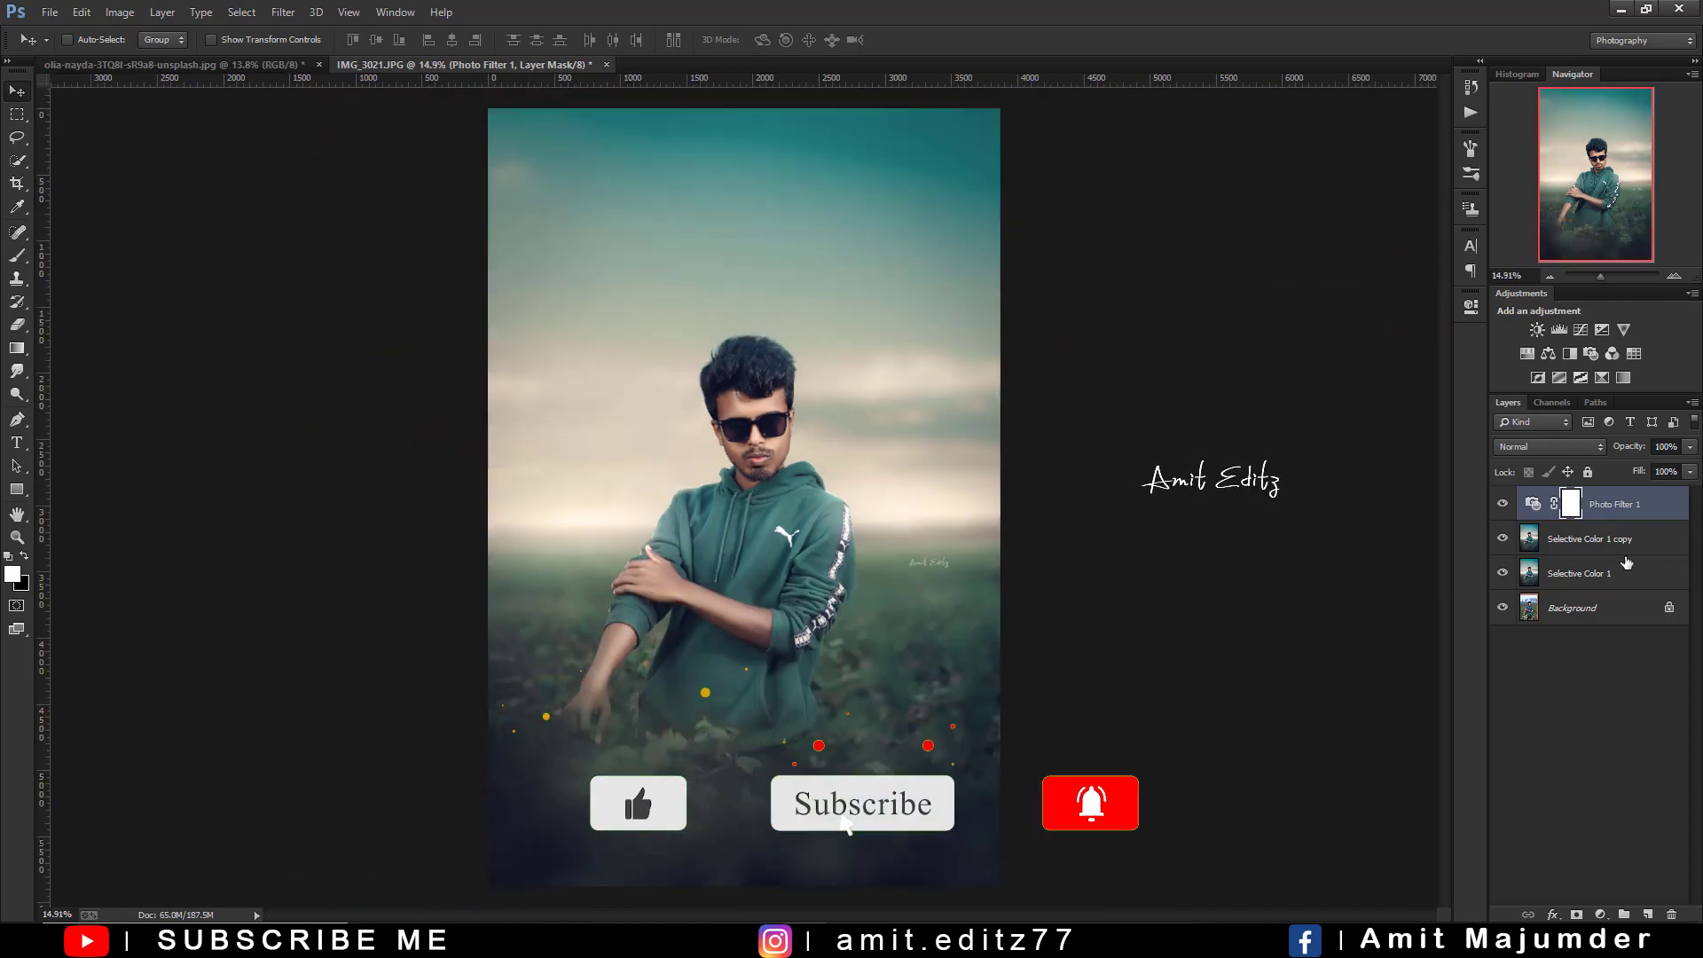
pyautogui.keyDown('ctrl'); pyautogui.click(1623, 540); pyautogui.keyUp('ctrl')
pyautogui.keyDown('ctrl'); pyautogui.click(1602, 581); pyautogui.keyUp('ctrl')
# Merge the three selected grading layers into one and duplicate the merged layer
pyautogui.click(1464, 666)
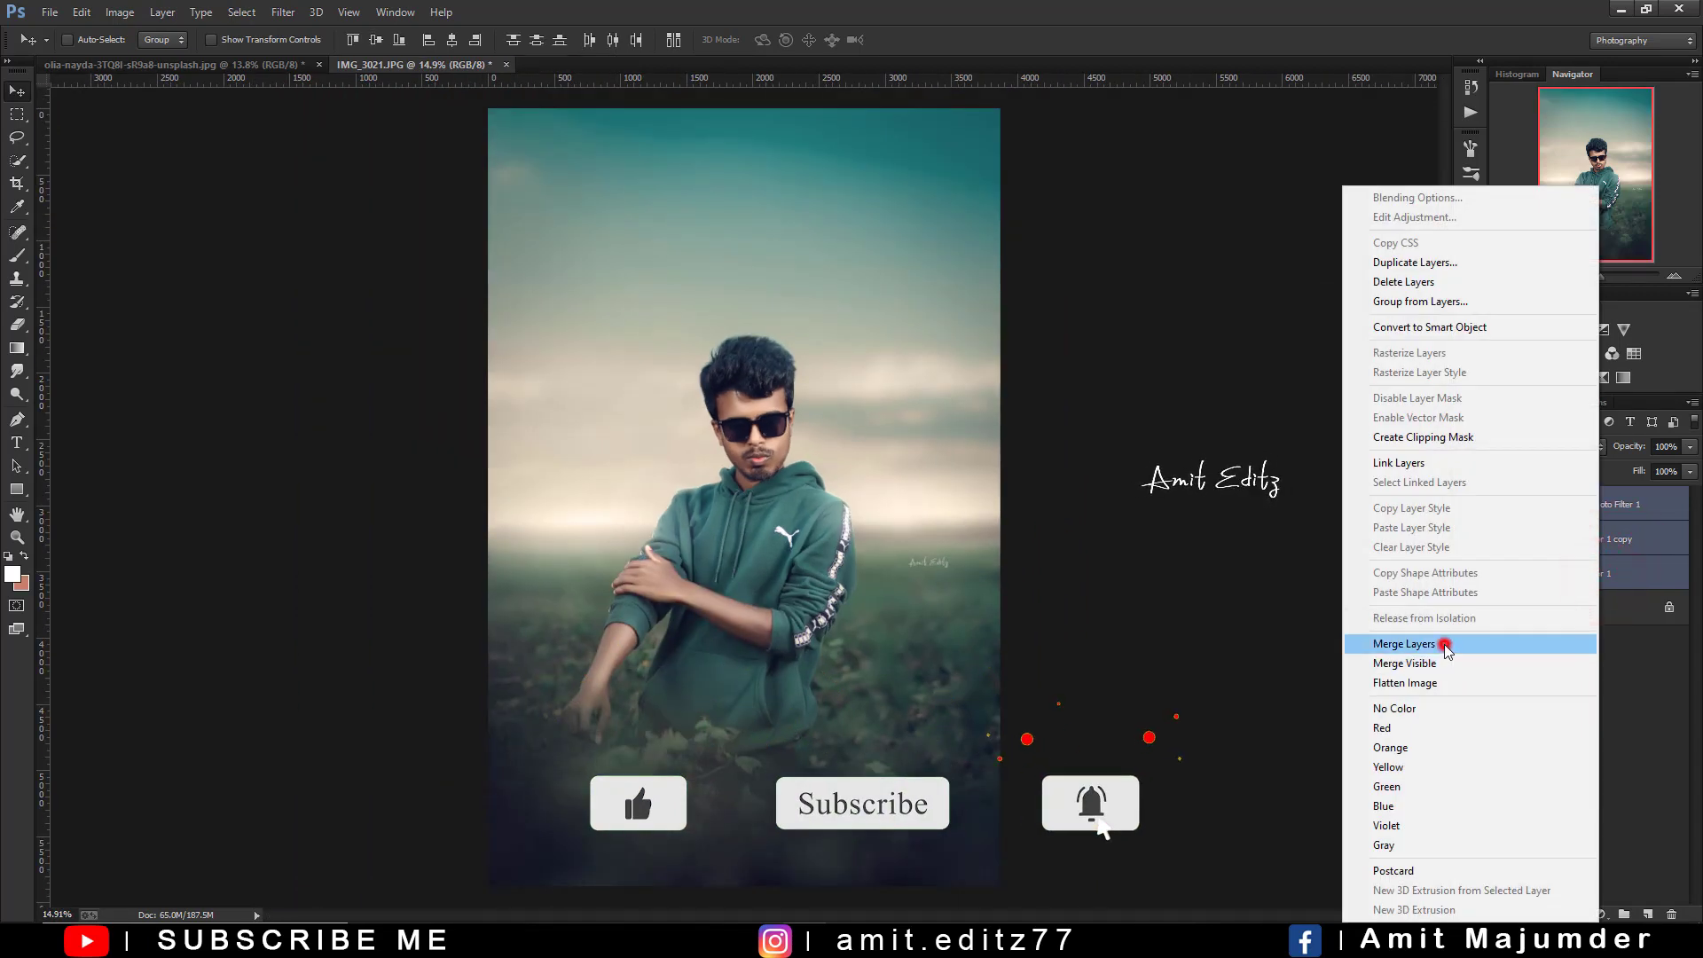
pyautogui.scroll(3, 756, 417)
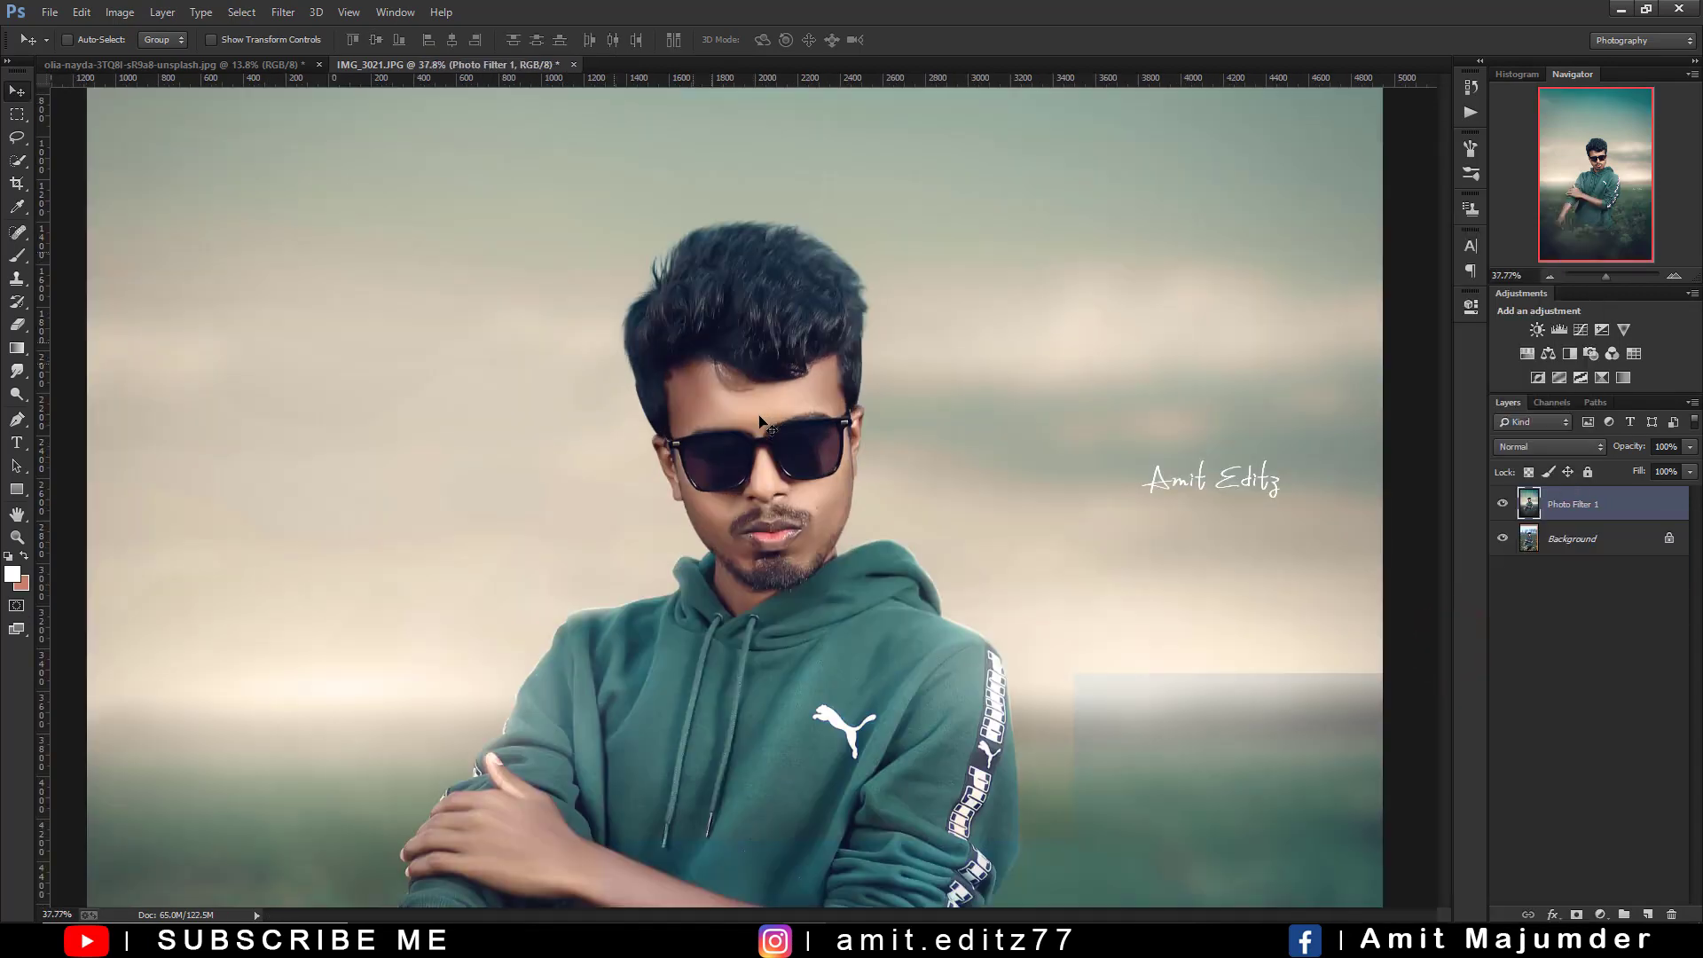
pyautogui.scroll(2, 761, 417)
pyautogui.scroll(-4, 765, 423)
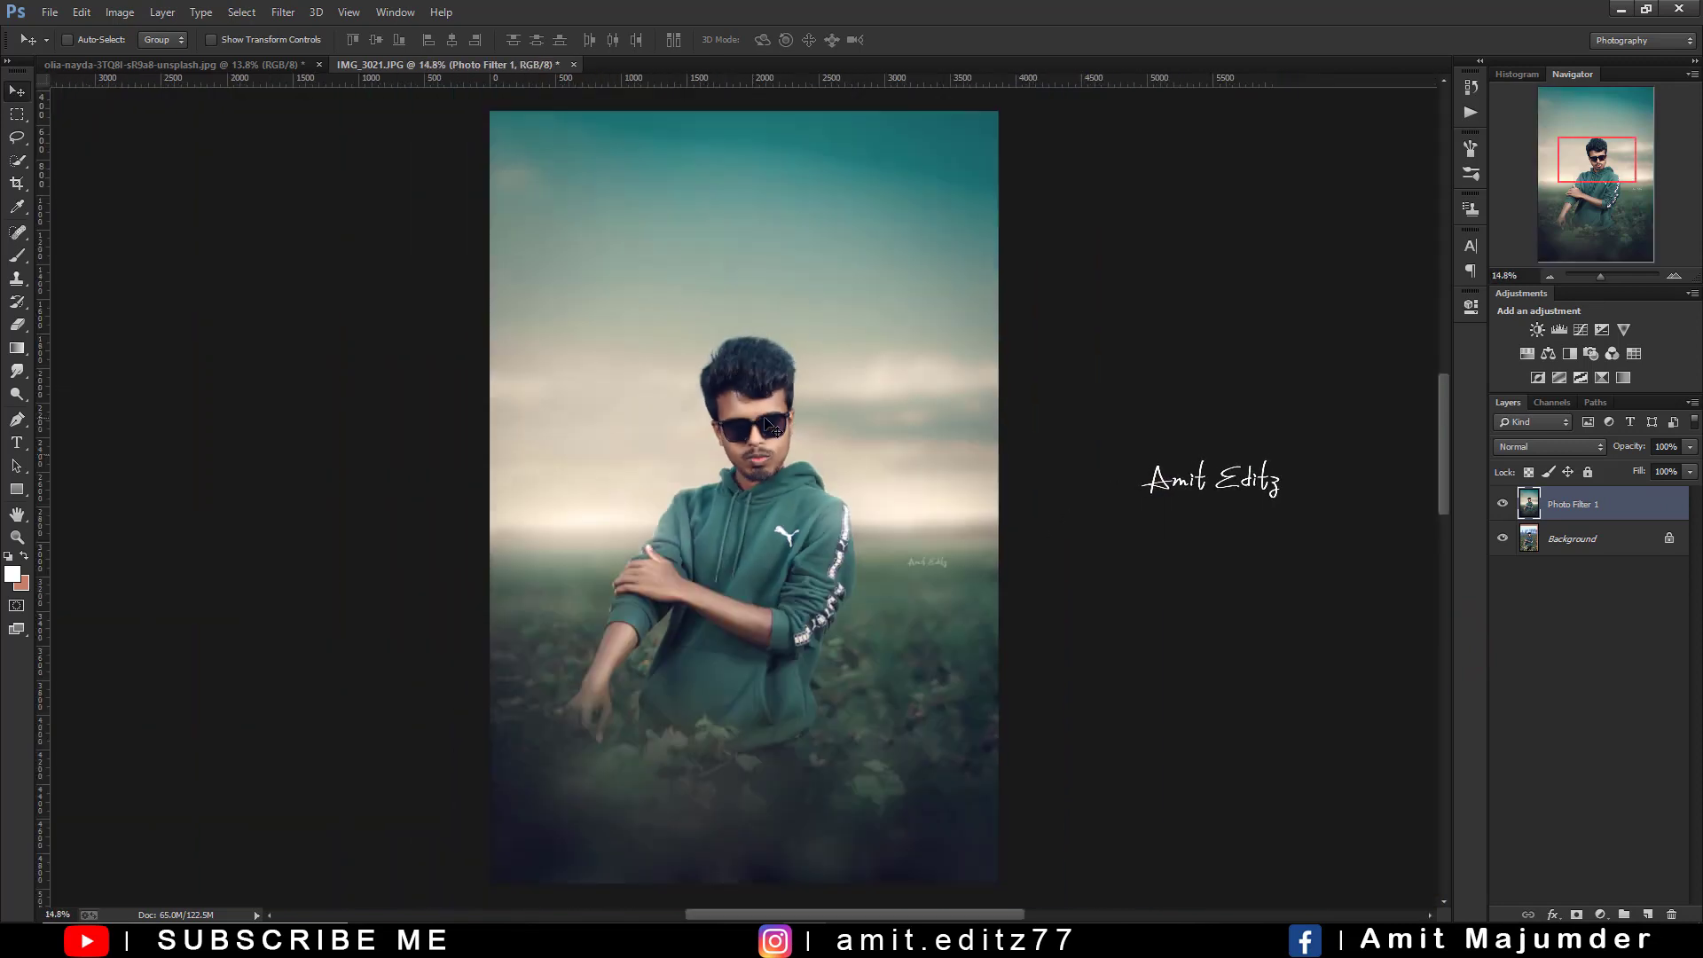
pyautogui.hotkey('ctrl', 'j')
# Apply a Camera Raw Filter with Grain amount 19 to the copy
pyautogui.click(283, 12)
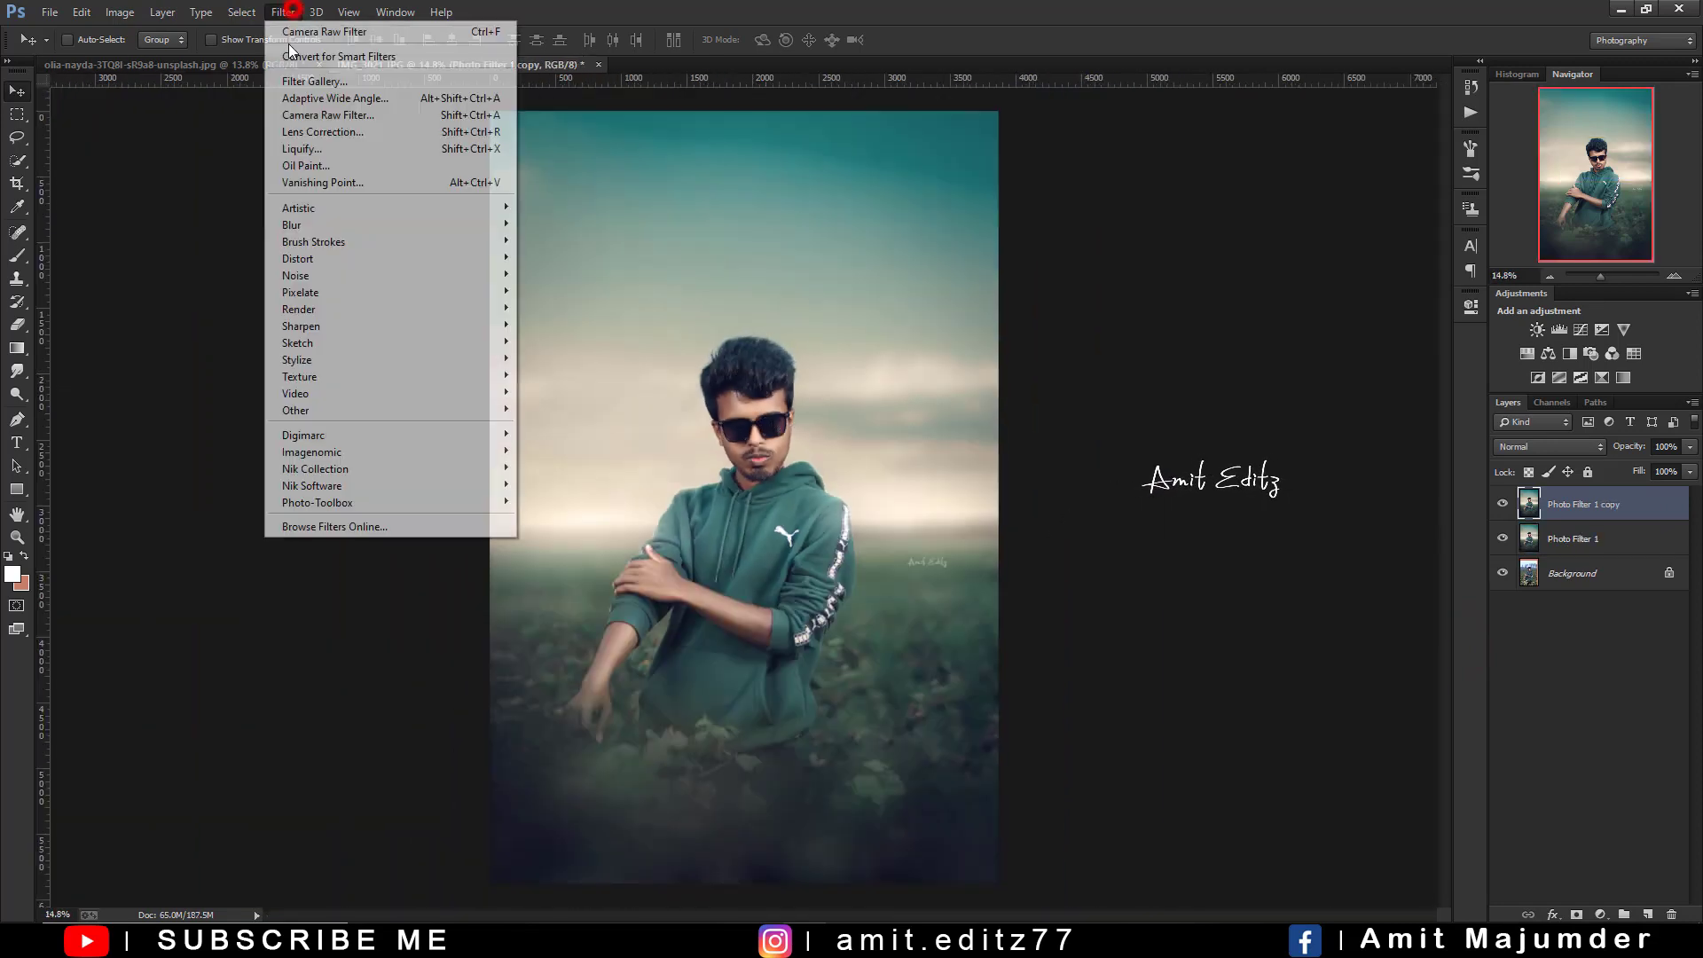
pyautogui.click(315, 116)
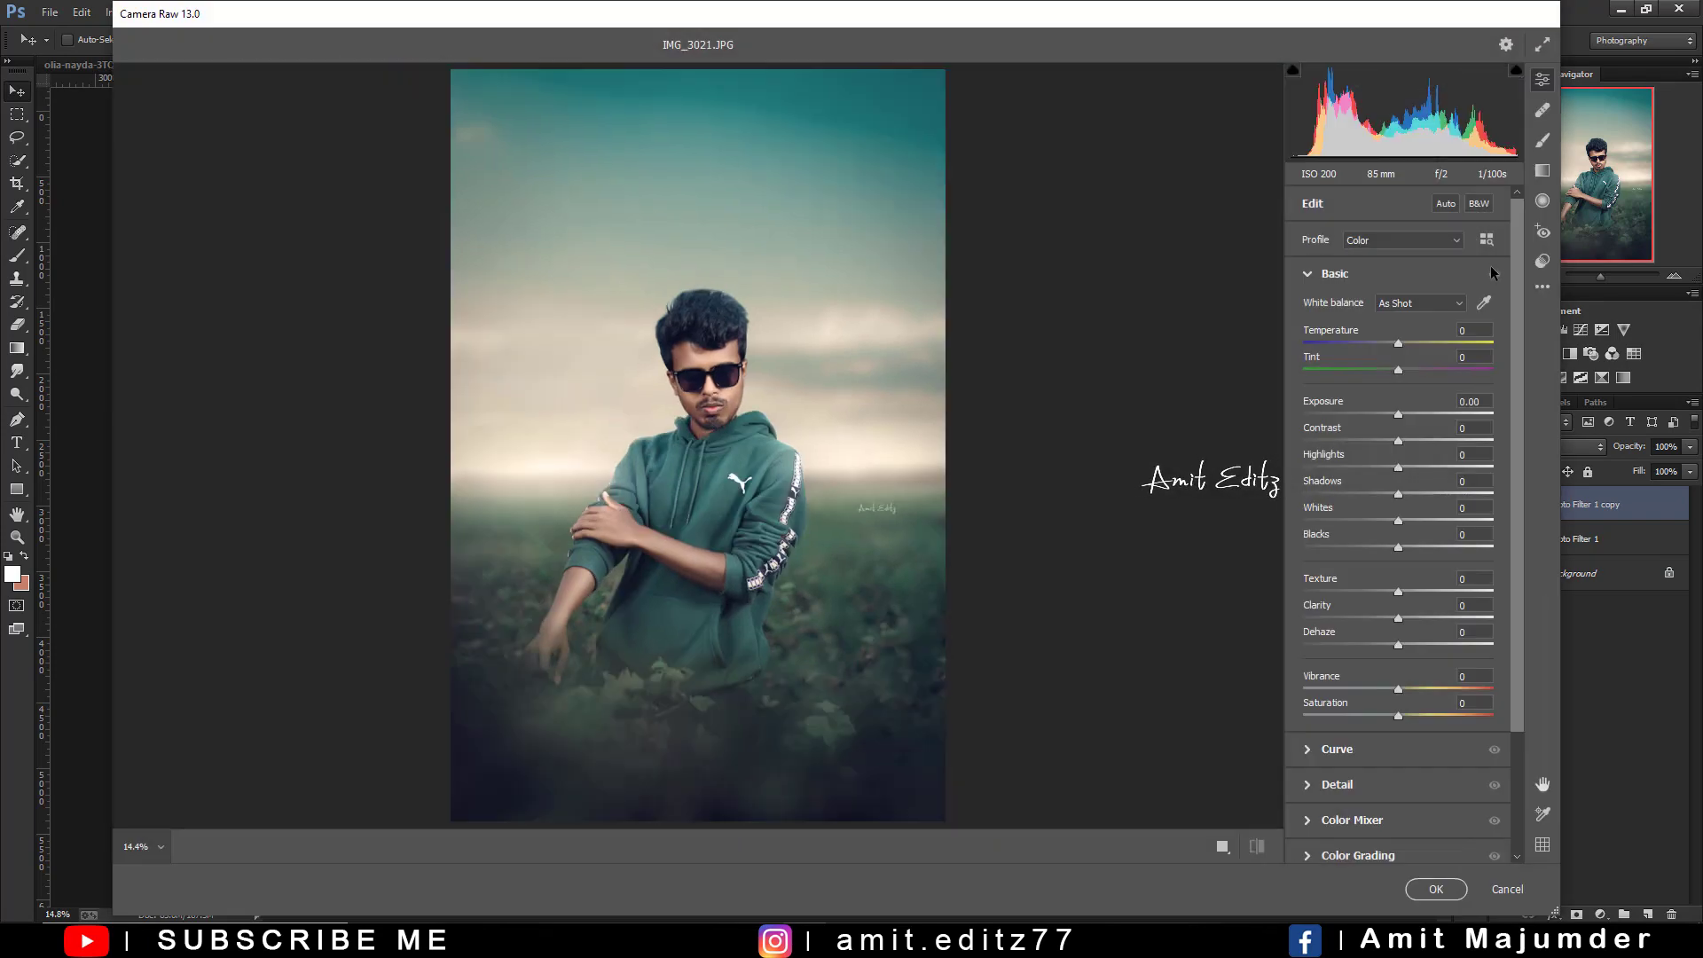
pyautogui.scroll(-2, 1397, 576)
pyautogui.scroll(-3, 1397, 577)
pyautogui.click(1338, 818)
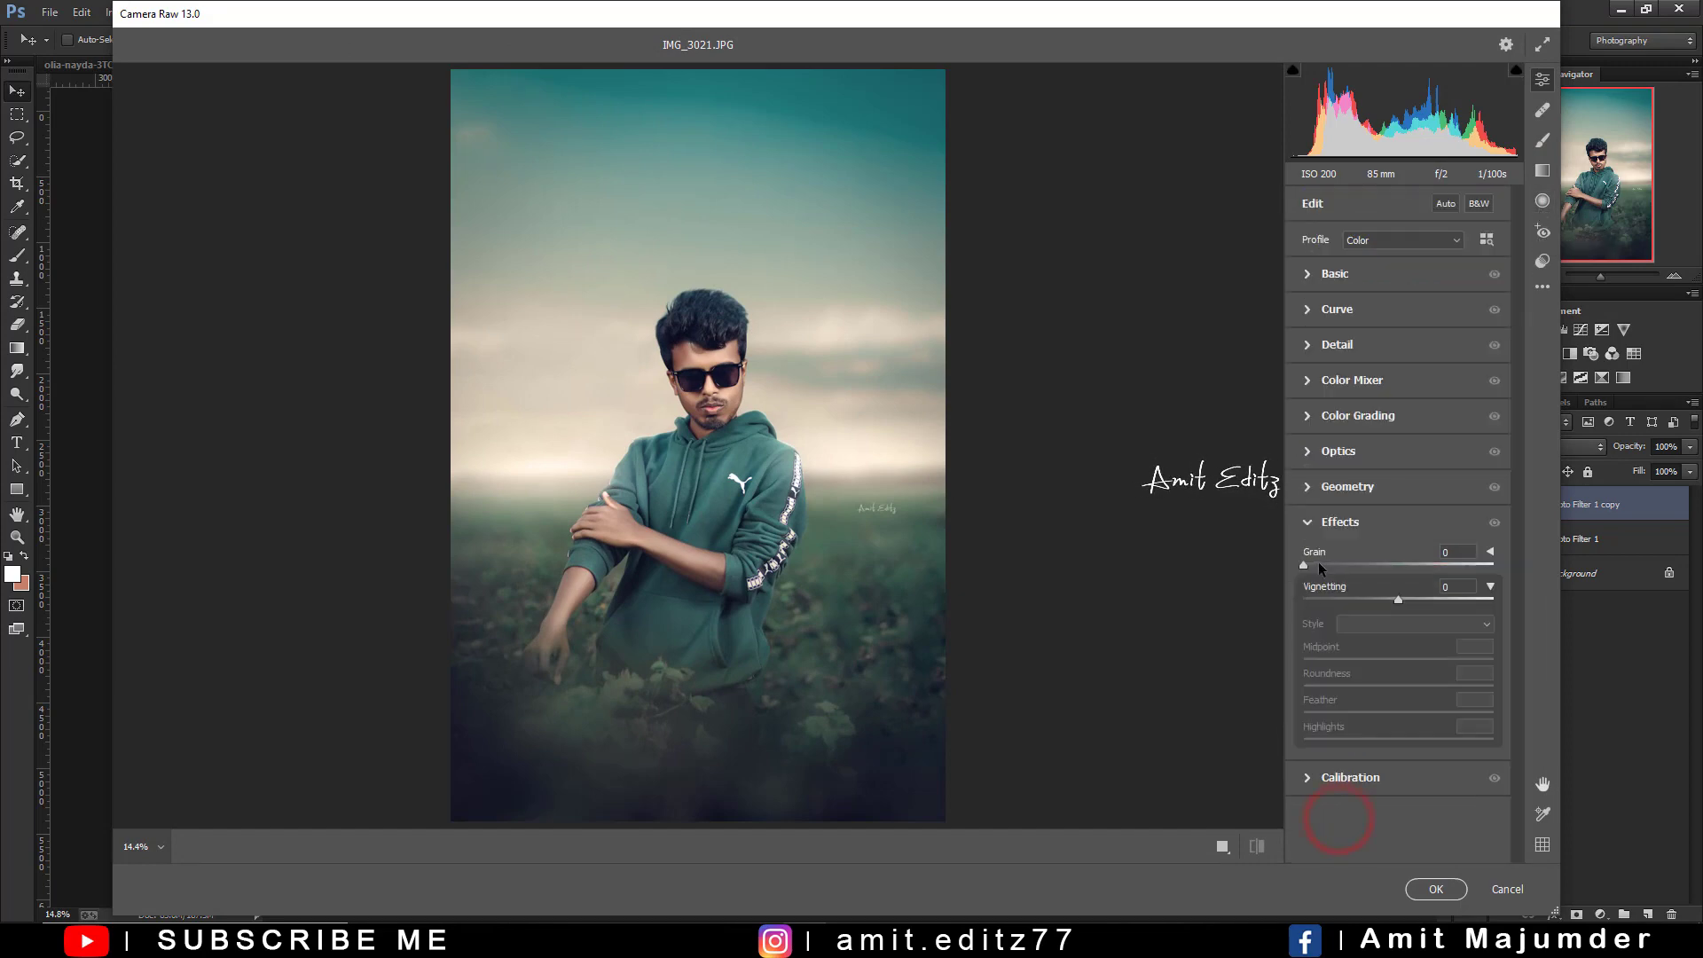
pyautogui.click(674, 362)
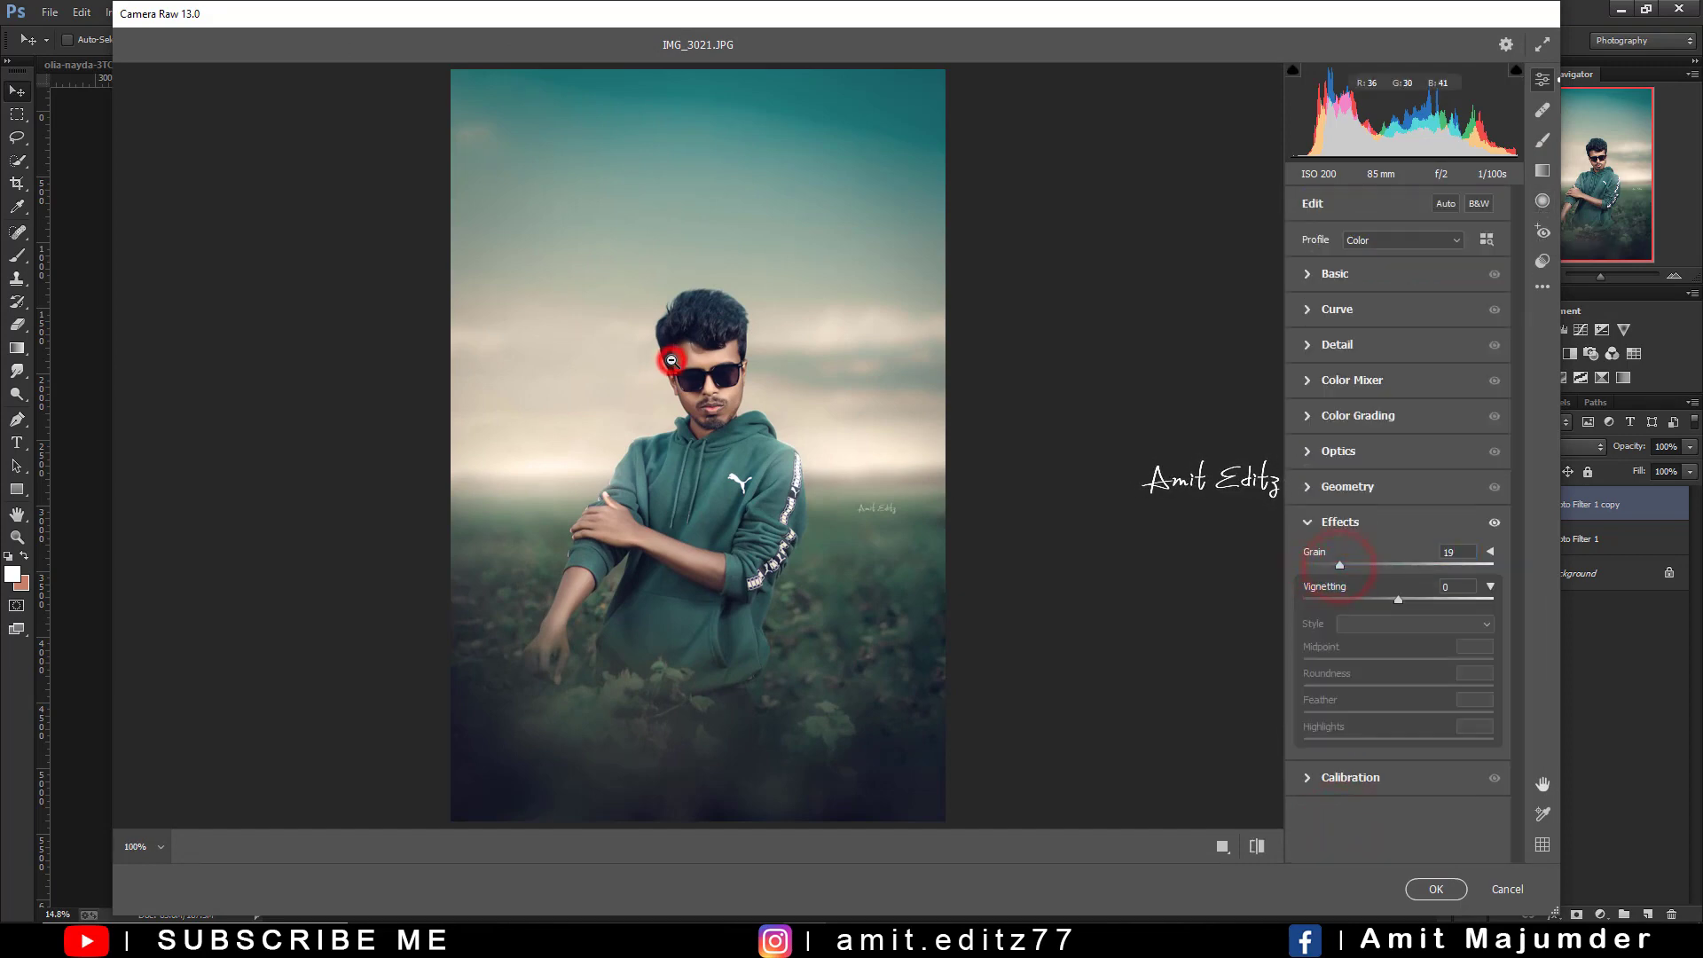
pyautogui.click(946, 498)
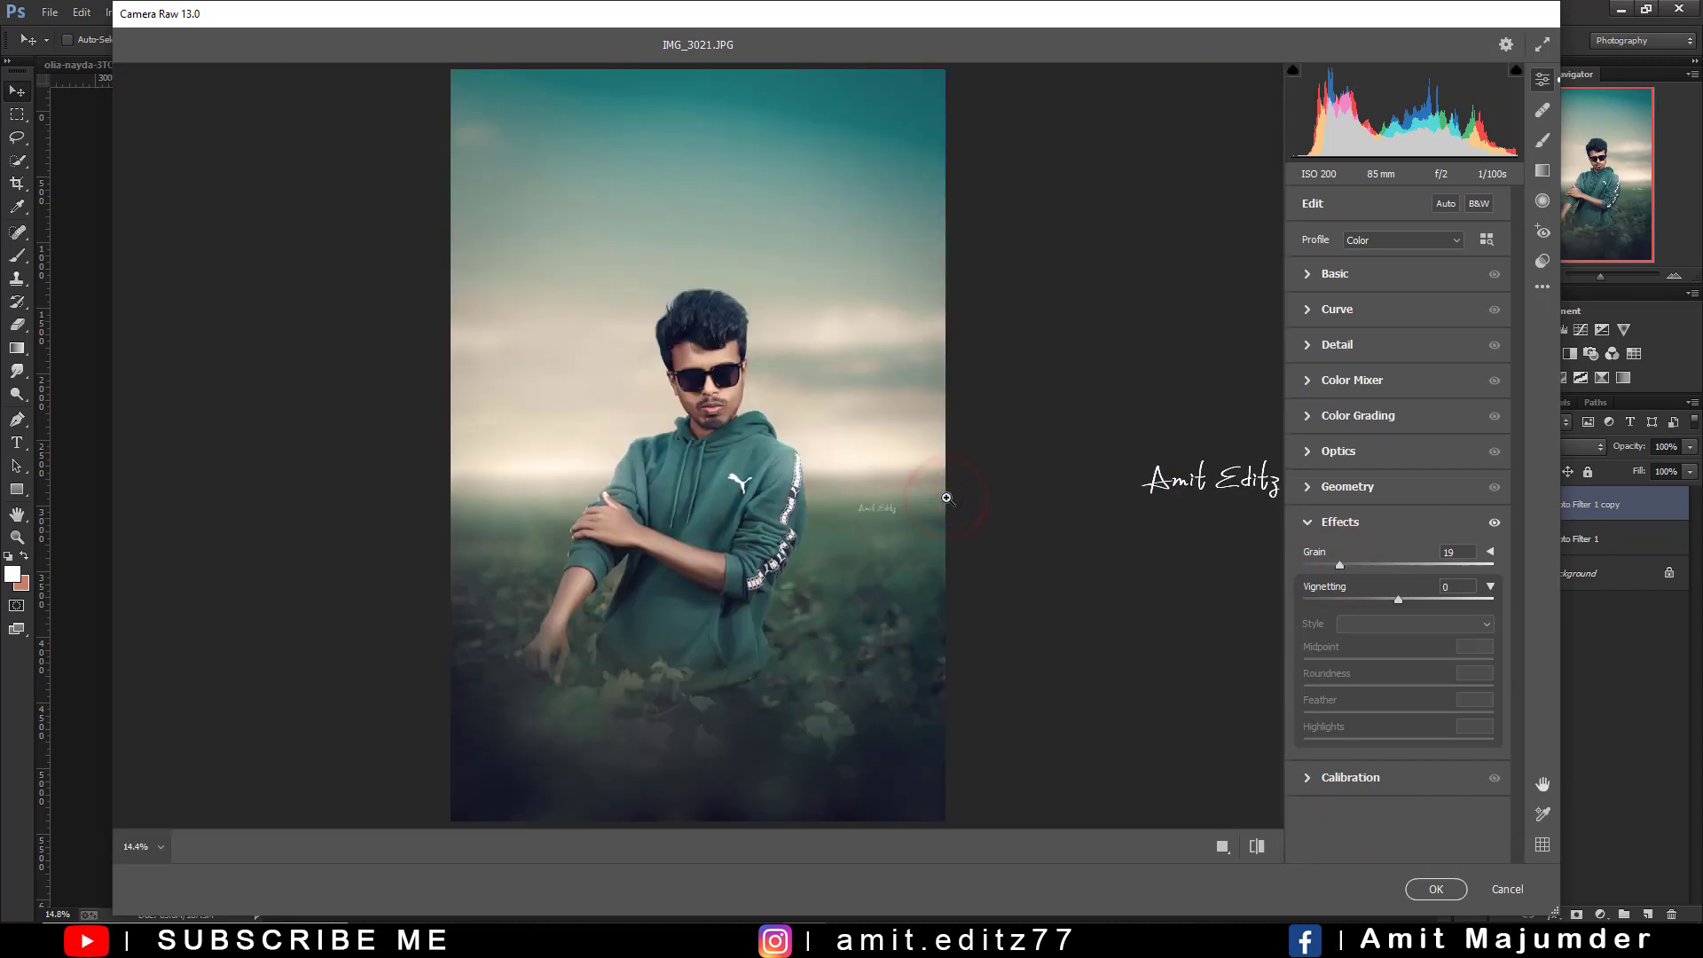
pyautogui.click(1430, 888)
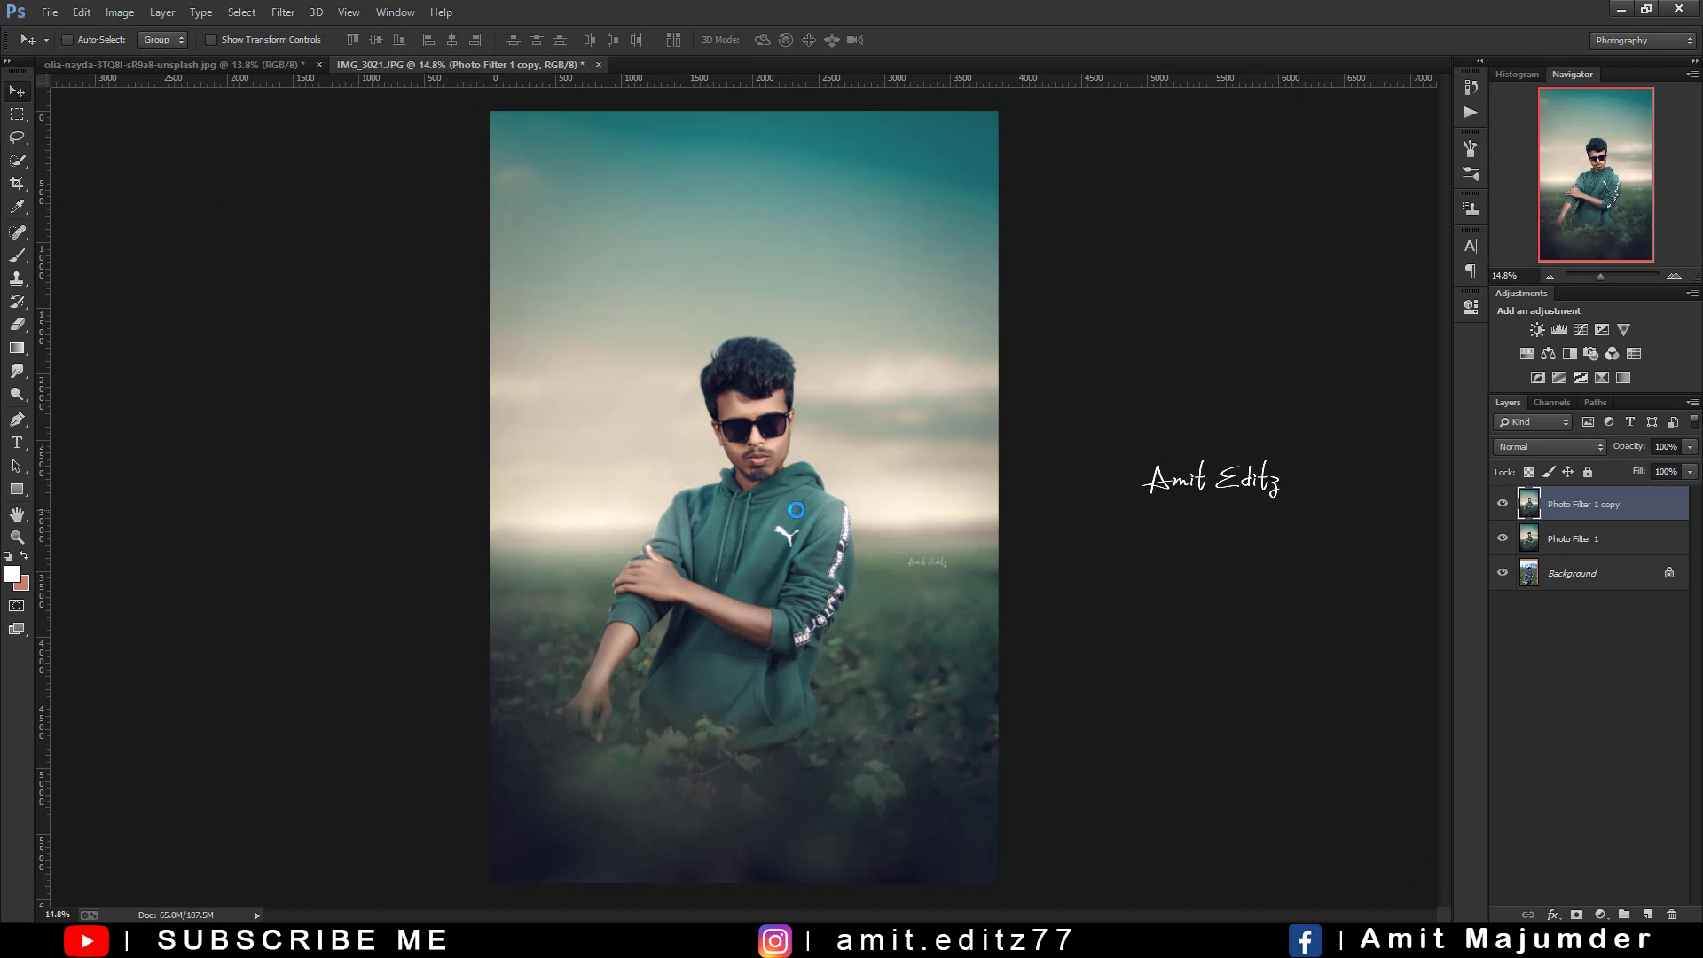
# Merge Photo Filter 1 down so one edited layer sits above the Background
pyautogui.scroll(-2, 783, 460)
pyautogui.scroll(-3, 783, 460)
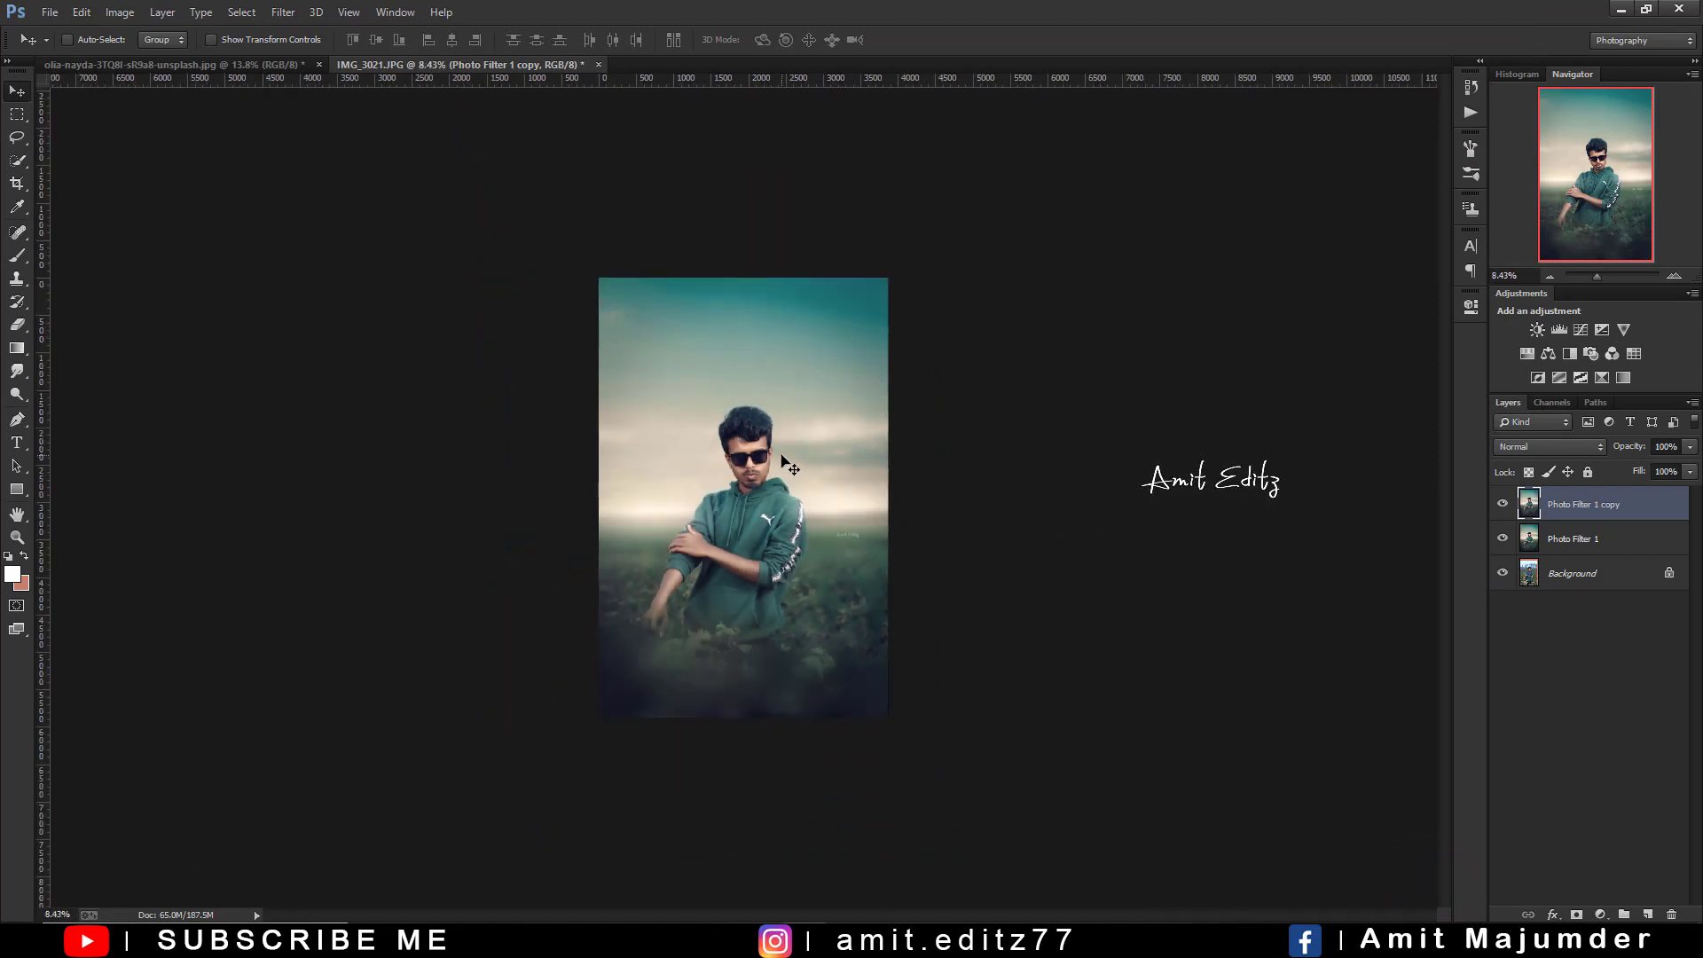
pyautogui.scroll(4, 785, 443)
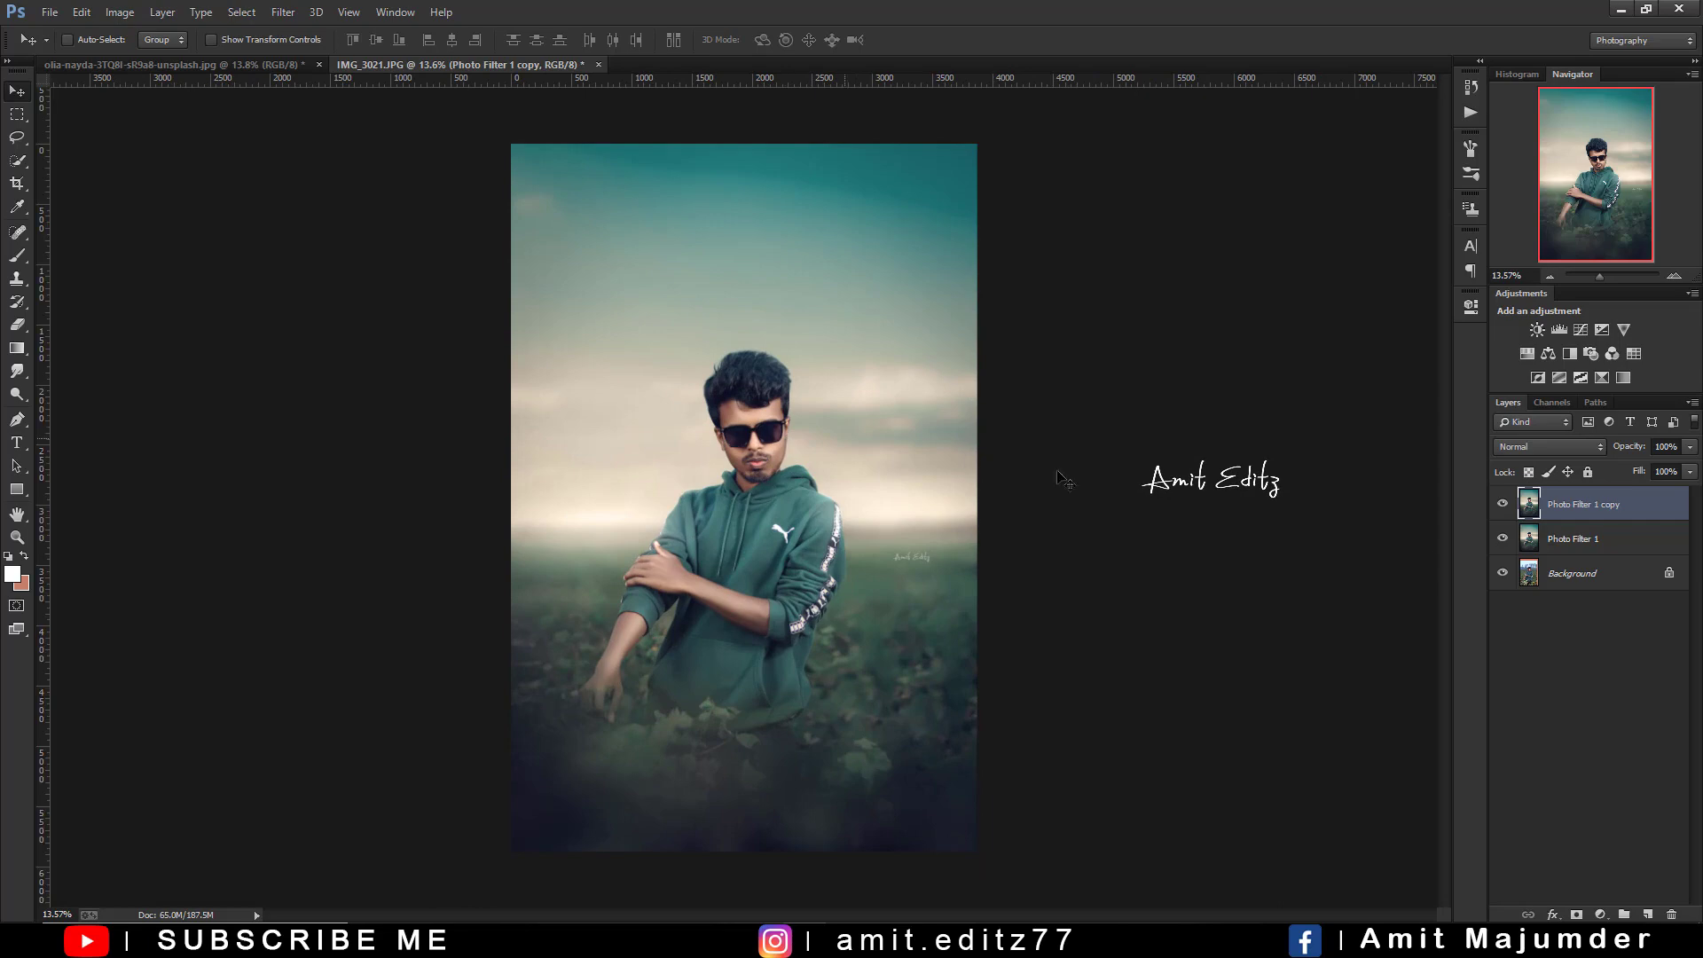
pyautogui.rightClick(1632, 550)
pyautogui.click(1487, 645)
# Toggle the edited layer's visibility to compare the grade with the original photo
pyautogui.click(1502, 506)
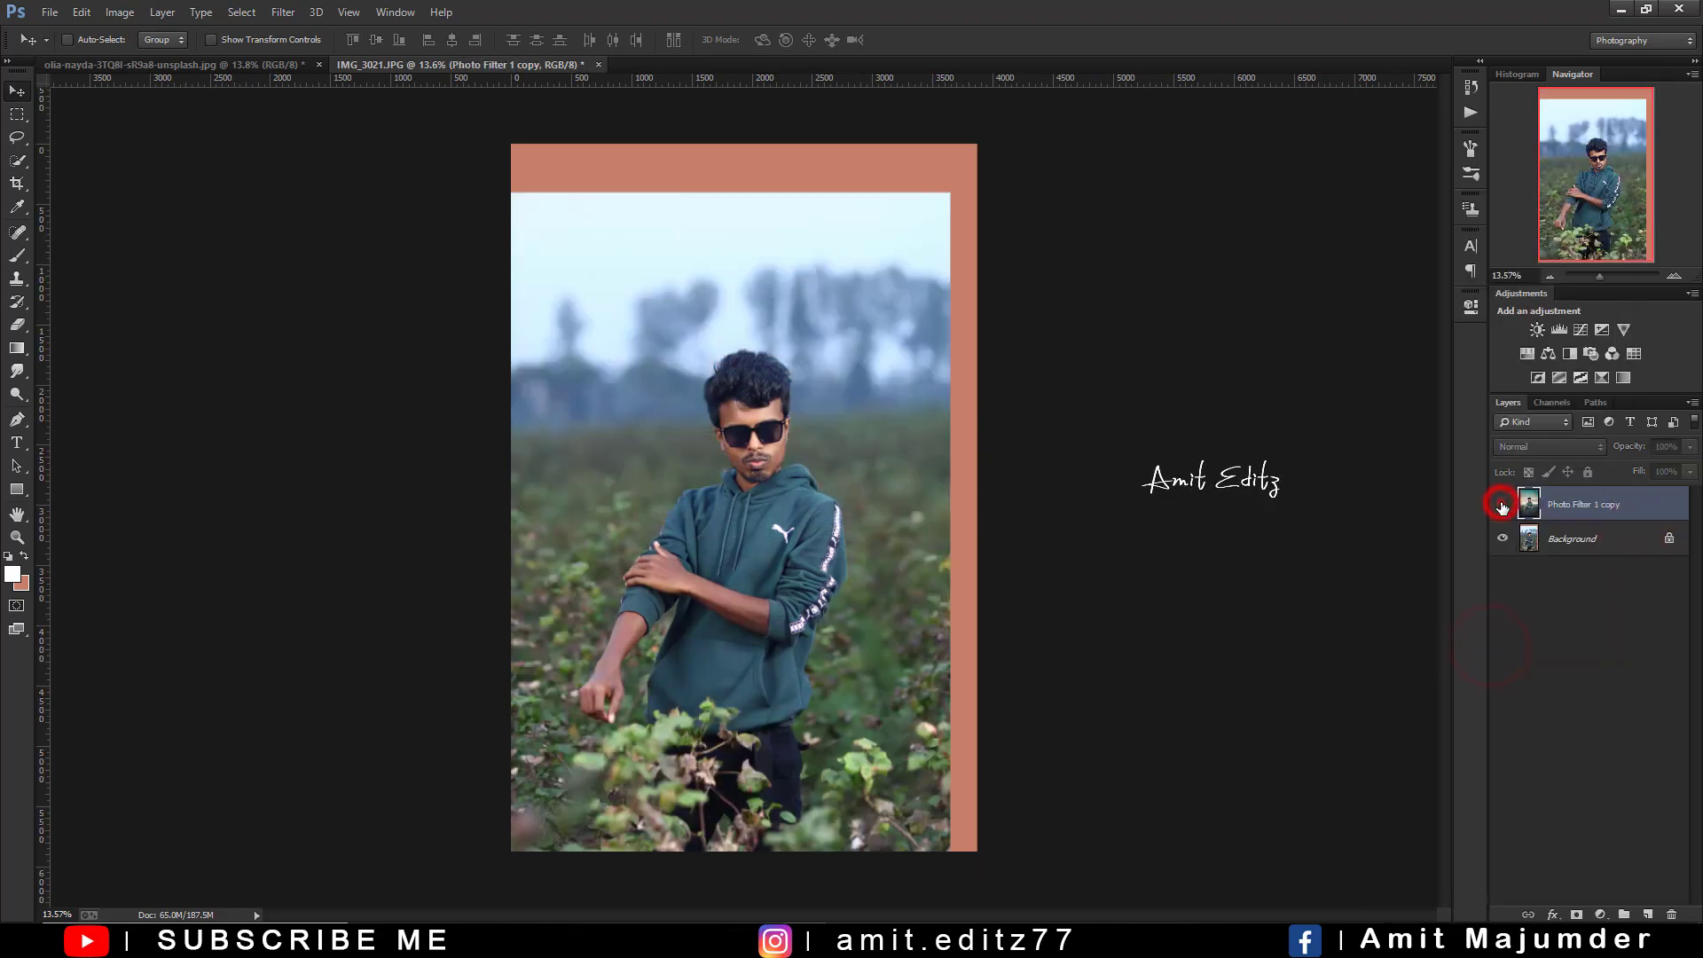
pyautogui.click(1502, 506)
pyautogui.click(1502, 506)
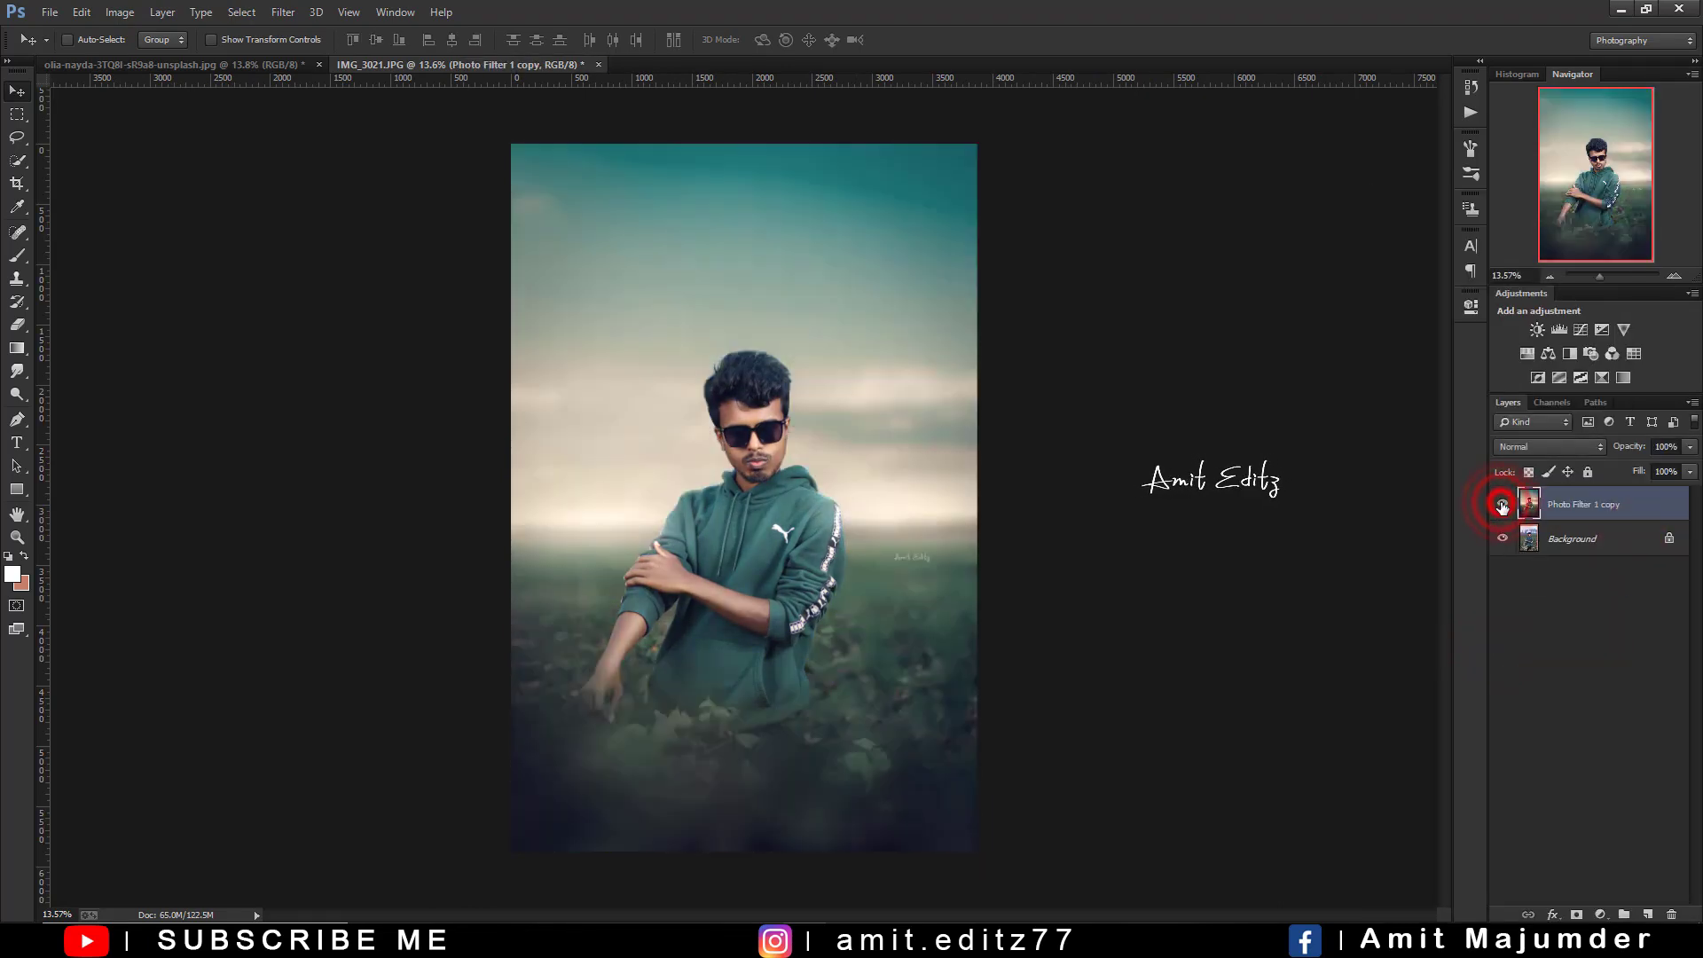
pyautogui.click(1502, 505)
pyautogui.click(1502, 506)
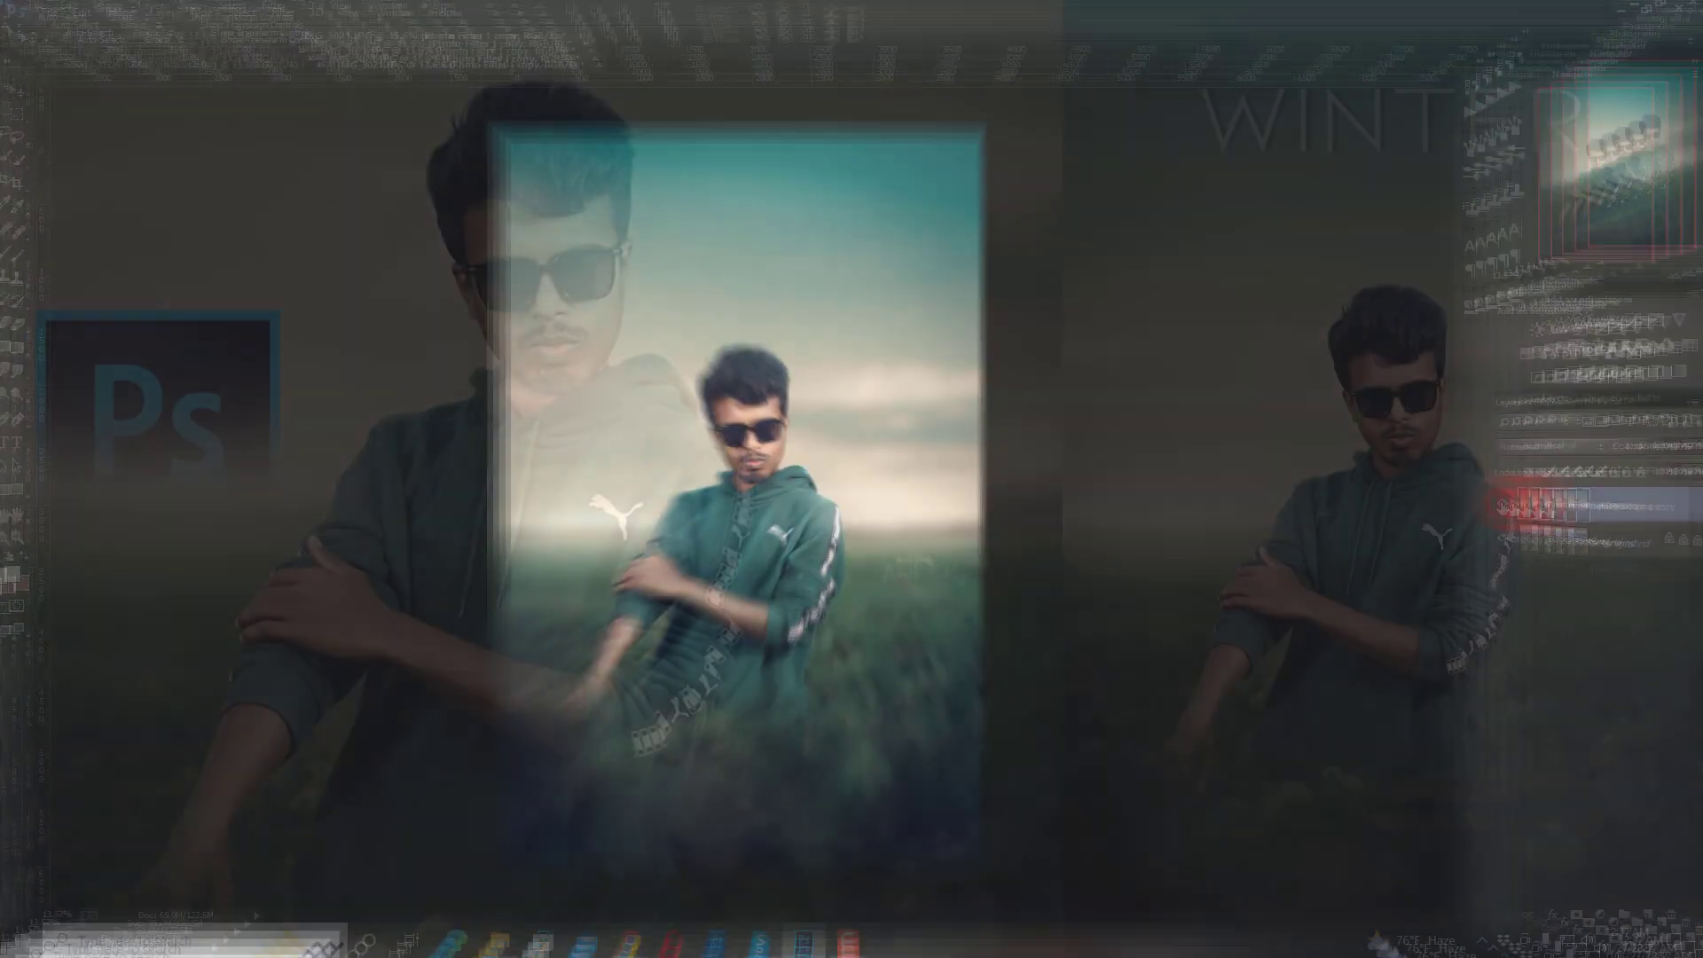